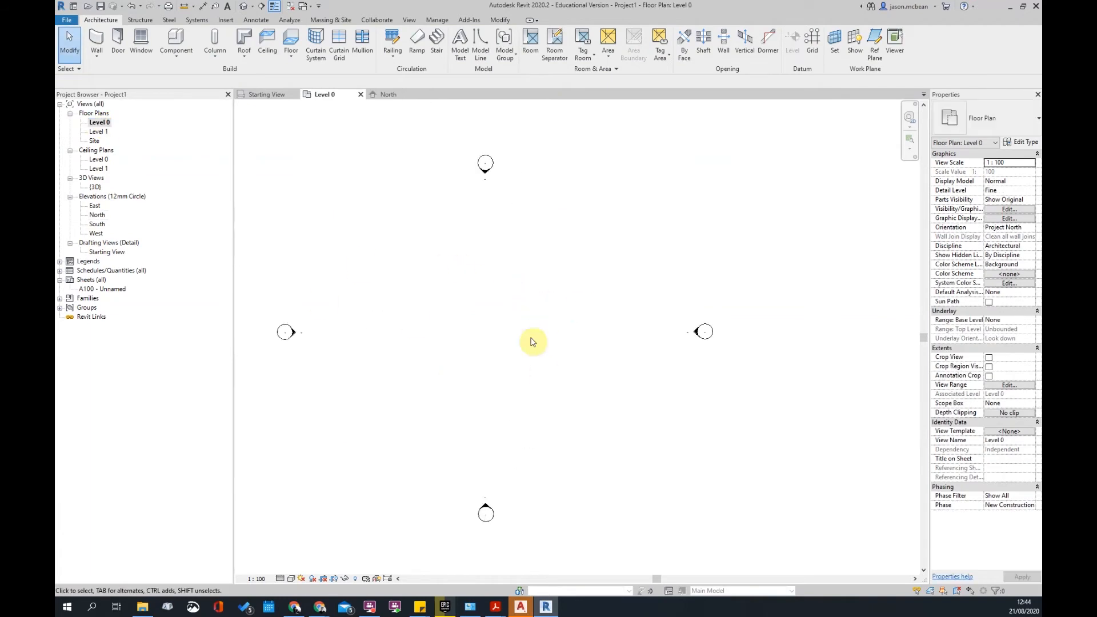
- Start a new stair on the Level 0 plan using the Precast_Stair type
{"action": "scroll", "coordinate": [495, 360], "scroll_direction": "up", "scroll_amount": 3}
{"action": "middle_click_drag", "start_coordinate": [495, 362], "coordinate": [547, 325]}
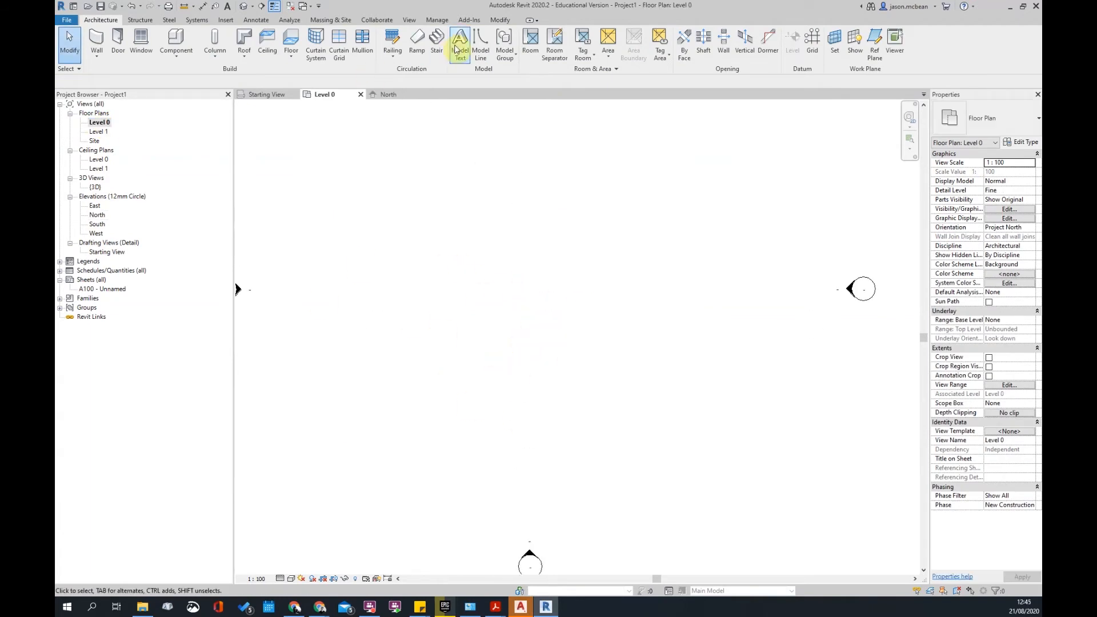
{"action": "left_click", "coordinate": [436, 44]}
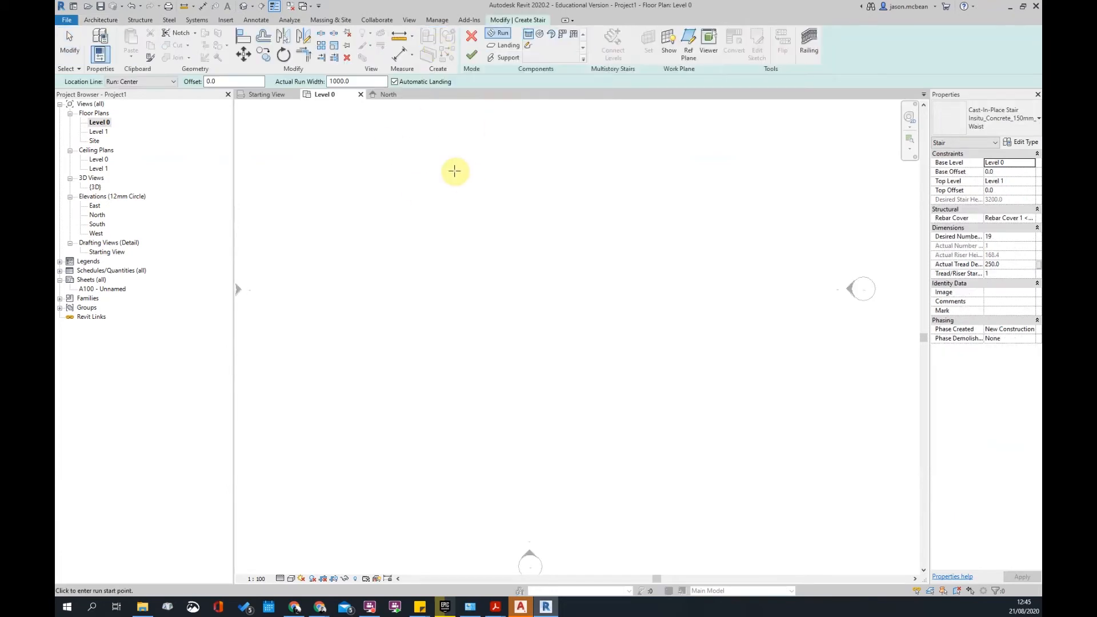
{"action": "left_click", "coordinate": [1023, 121]}
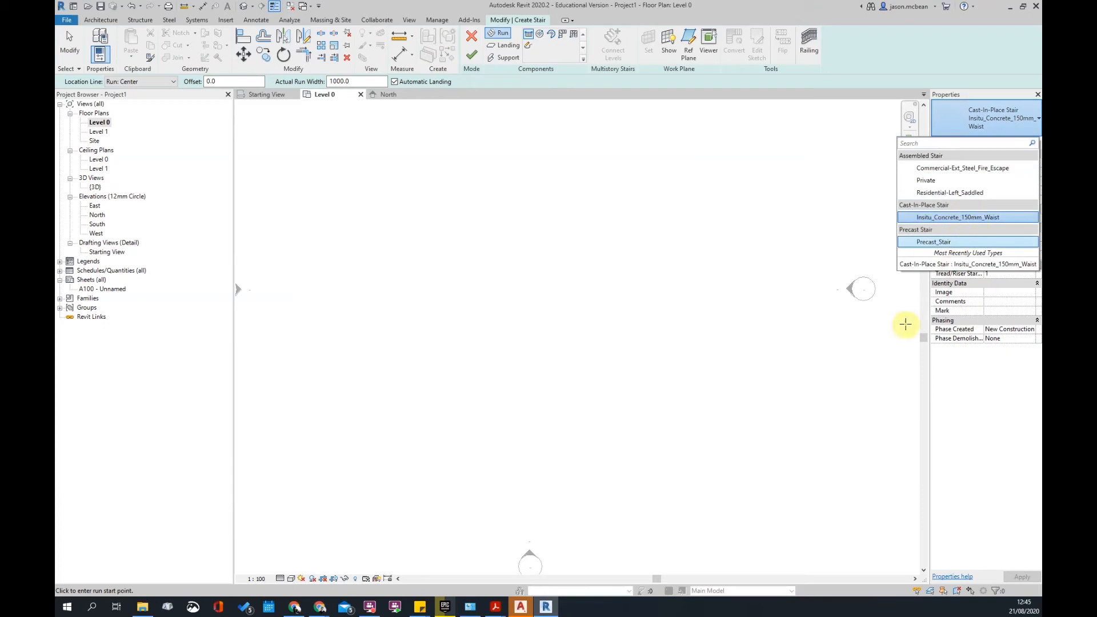
{"action": "left_click", "coordinate": [942, 245]}
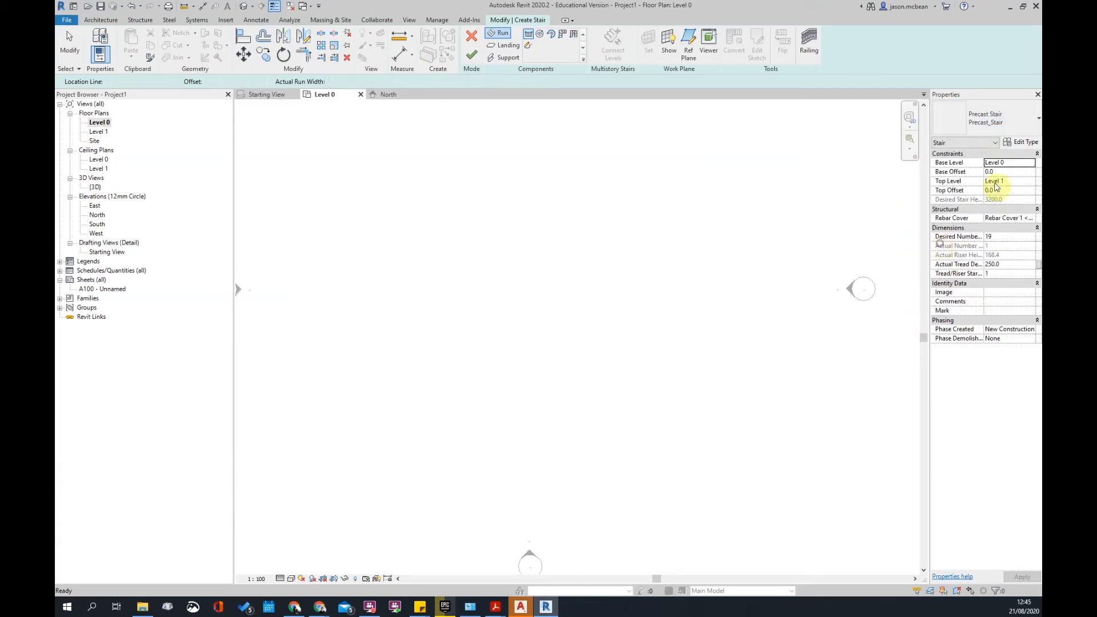
- Turn off Tread on Precast_Stair's monolithic run type and confirm the type settings
{"action": "left_click", "coordinate": [1020, 142]}
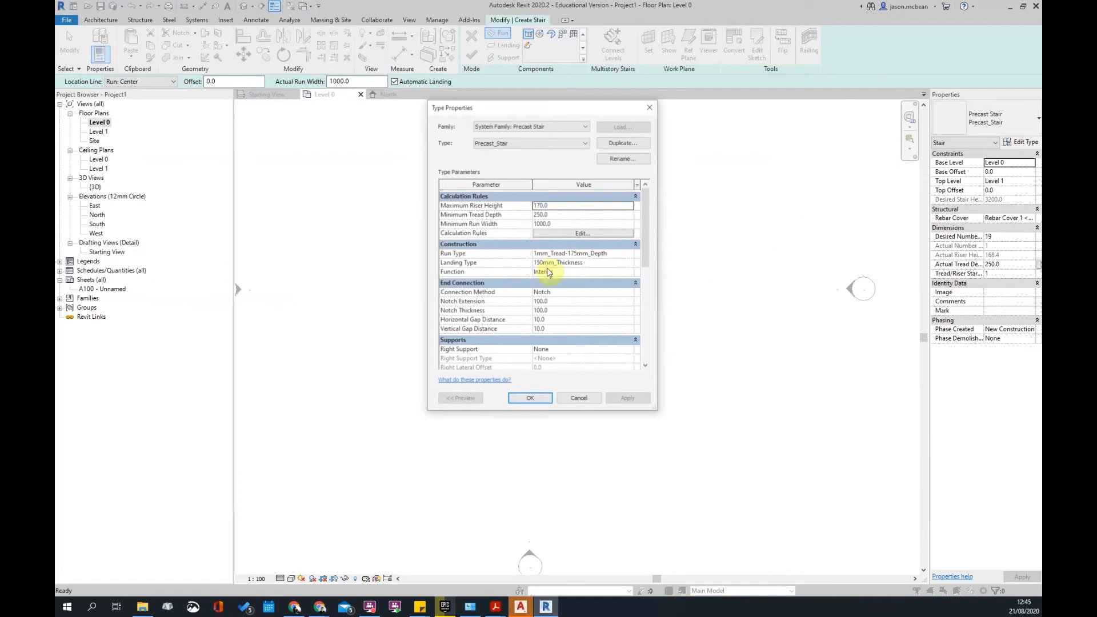
{"action": "left_click", "coordinate": [629, 254]}
{"action": "left_click", "coordinate": [630, 254]}
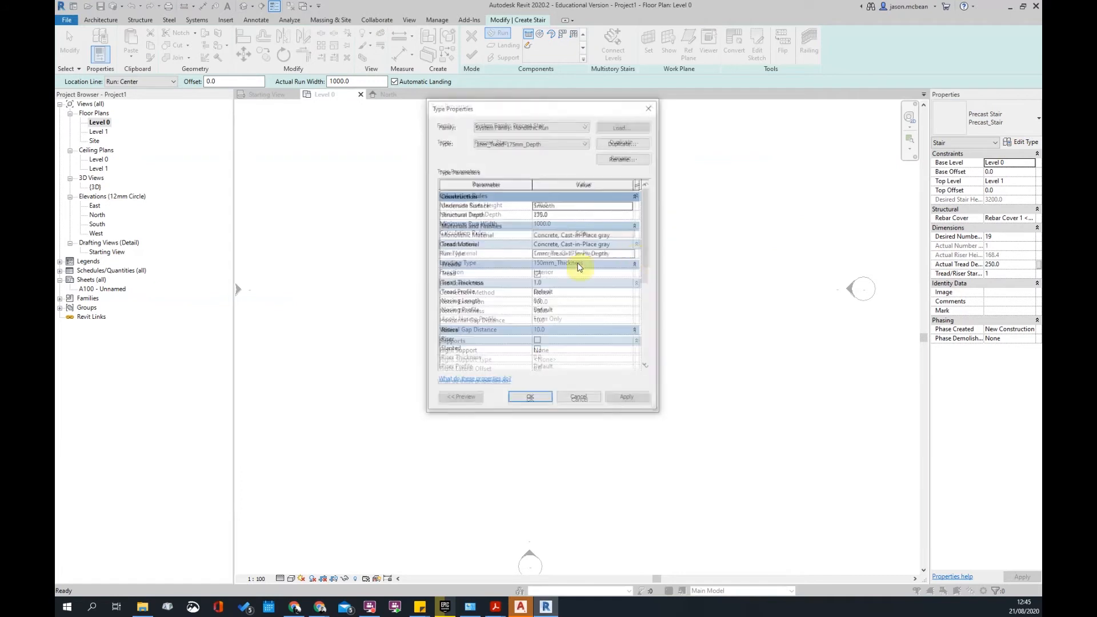
{"action": "left_click", "coordinate": [537, 276]}
{"action": "left_click", "coordinate": [617, 401]}
{"action": "left_click", "coordinate": [530, 401]}
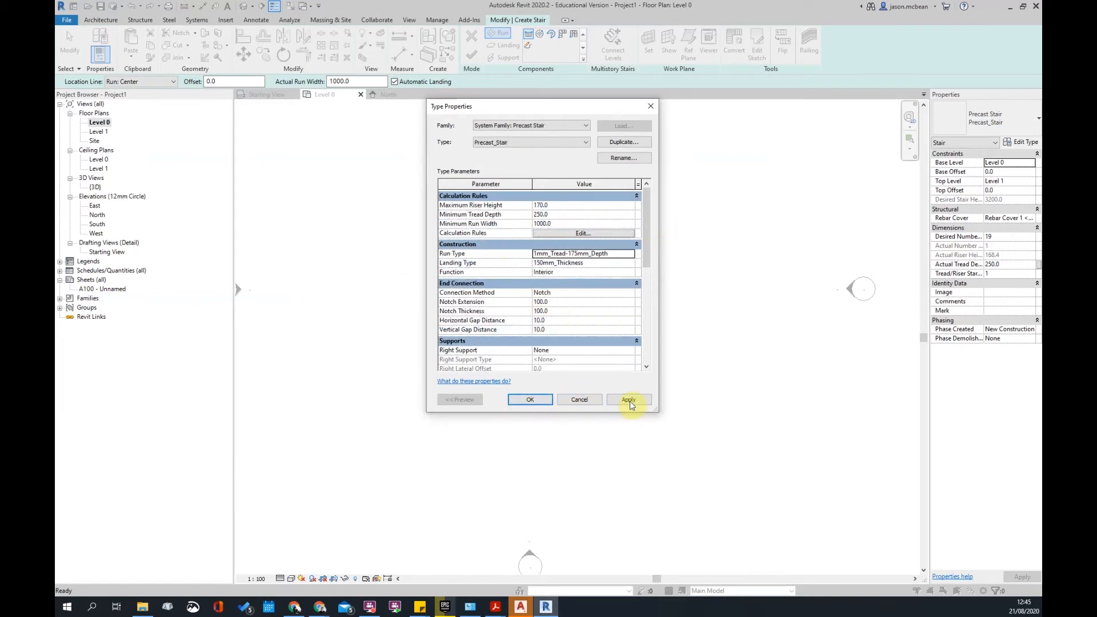
{"action": "left_click", "coordinate": [630, 401]}
{"action": "left_click", "coordinate": [530, 400]}
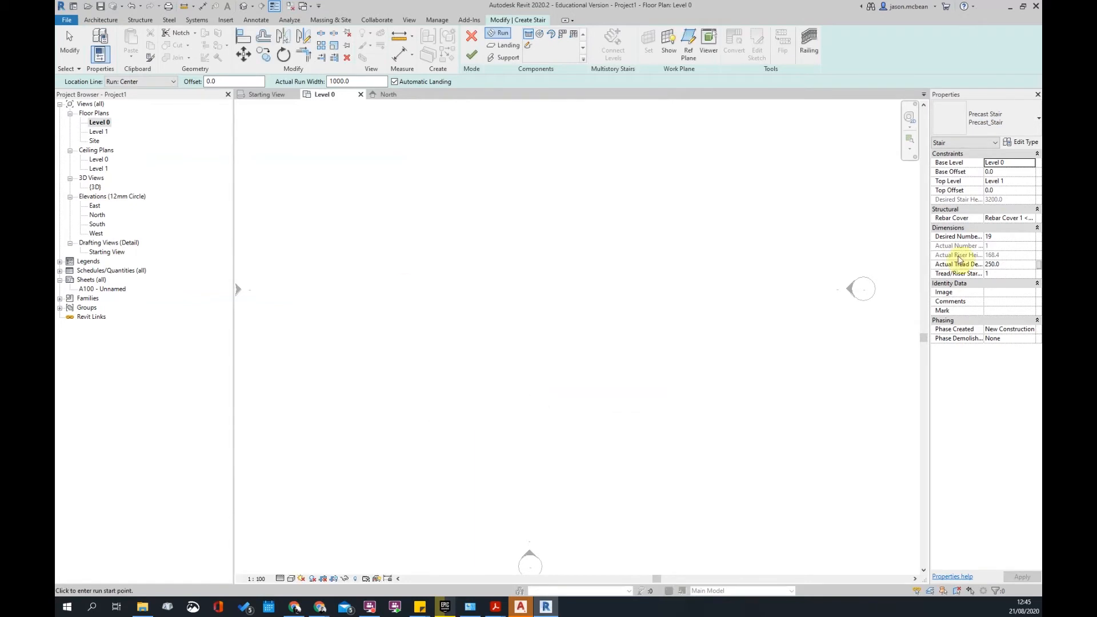
{"action": "scroll", "coordinate": [563, 288], "scroll_direction": "down", "scroll_amount": 2}
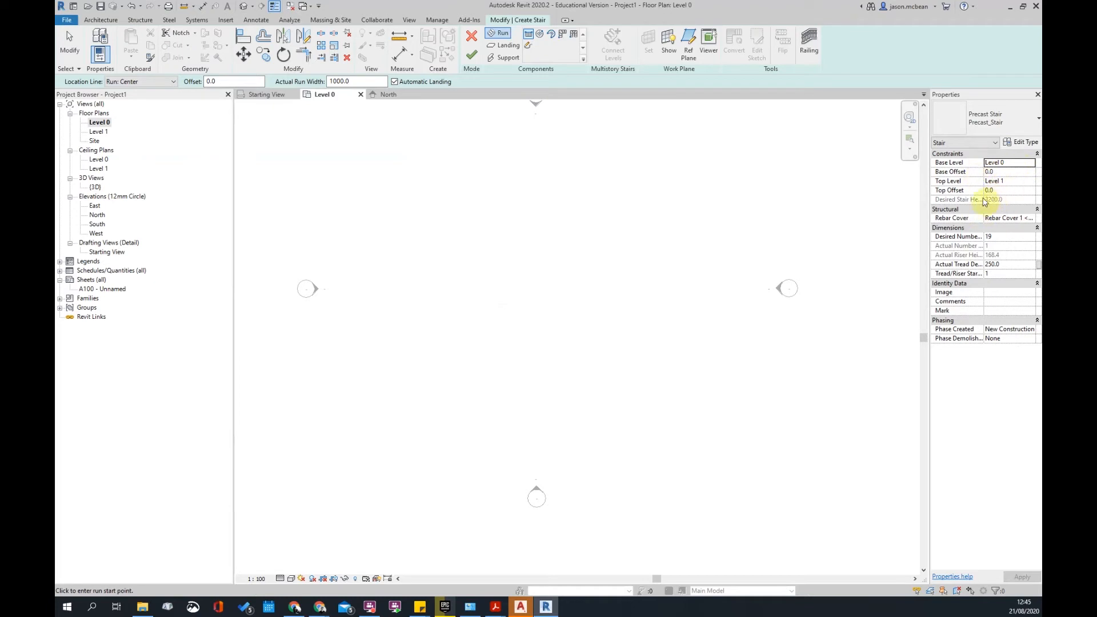
{"action": "left_click", "coordinate": [66, 607]}
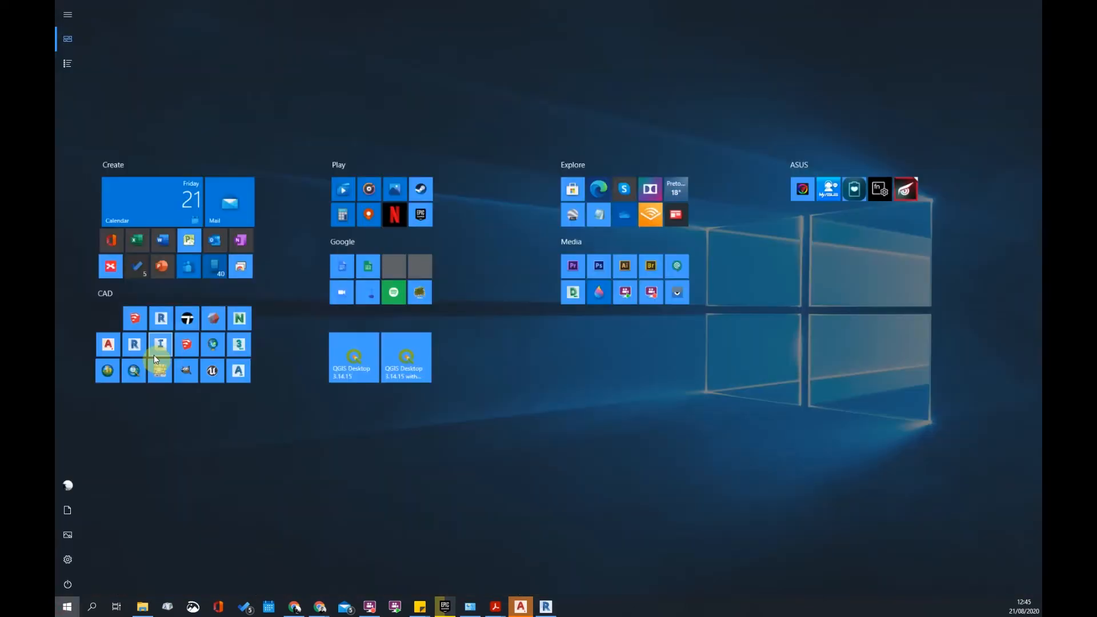
{"action": "left_click", "coordinate": [447, 235]}
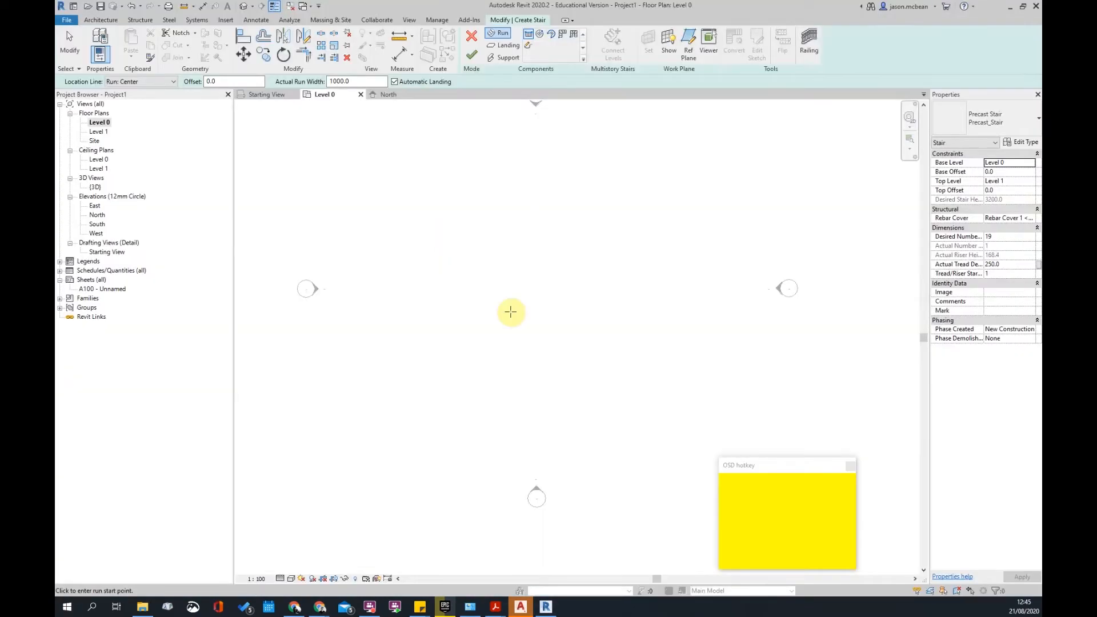
{"action": "left_click_drag", "start_coordinate": [789, 461], "coordinate": [824, 429]}
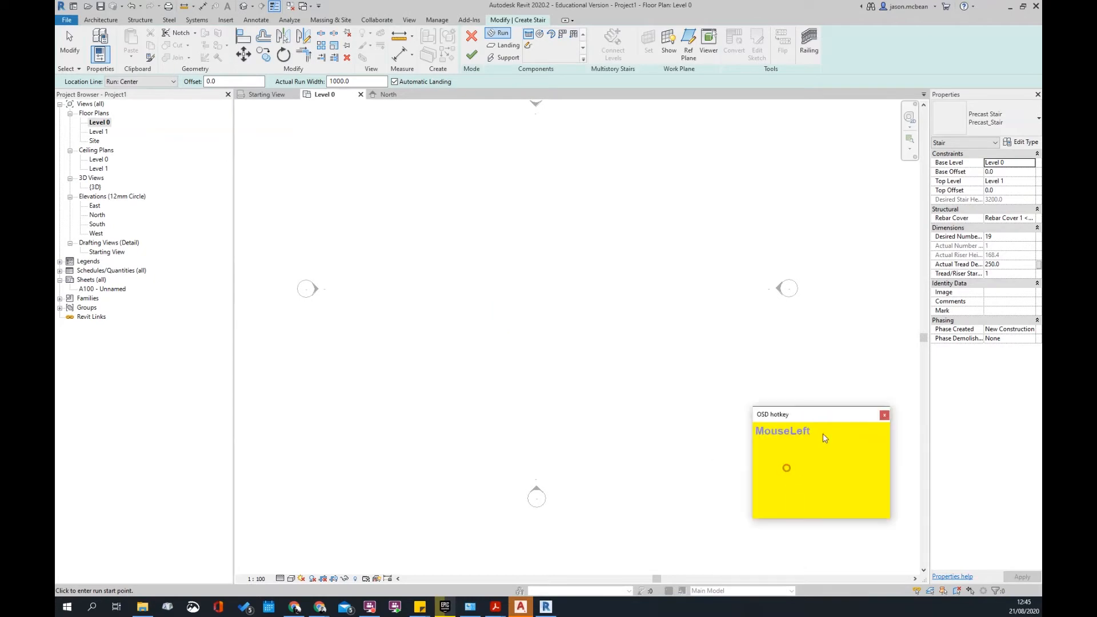
{"action": "left_click_drag", "start_coordinate": [863, 518], "coordinate": [873, 472]}
{"action": "left_click_drag", "start_coordinate": [853, 417], "coordinate": [878, 513]}
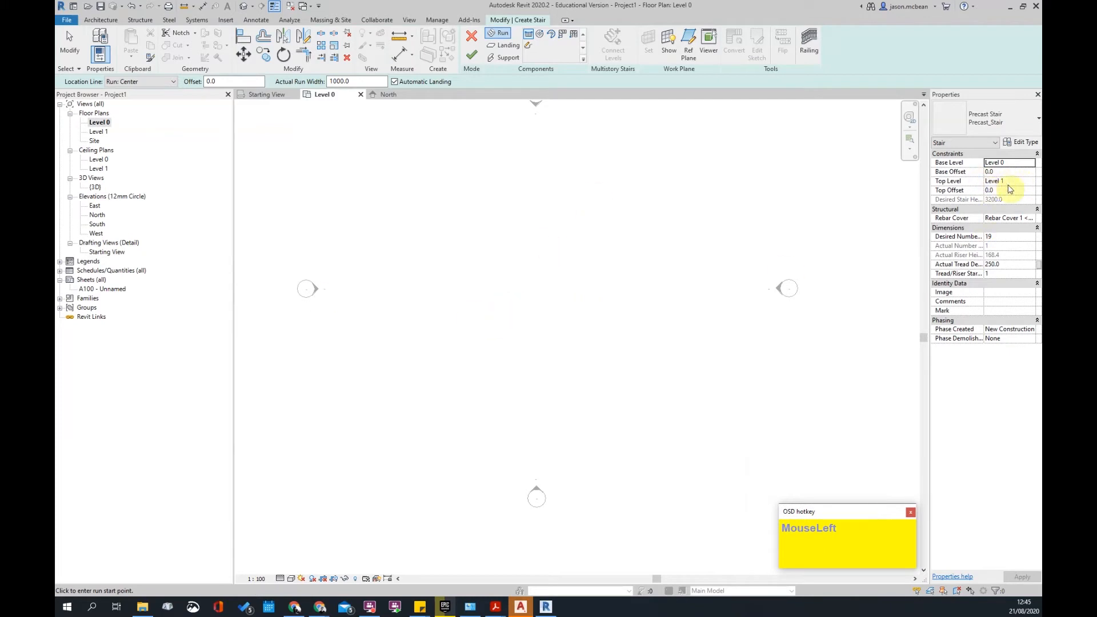
- Set the stair's Top Level to Level 0, Top Offset 0.0 and Base Offset -1500
{"action": "scroll", "coordinate": [534, 335], "scroll_direction": "up", "scroll_amount": 2}
{"action": "scroll", "coordinate": [529, 327], "scroll_direction": "down", "scroll_amount": 2}
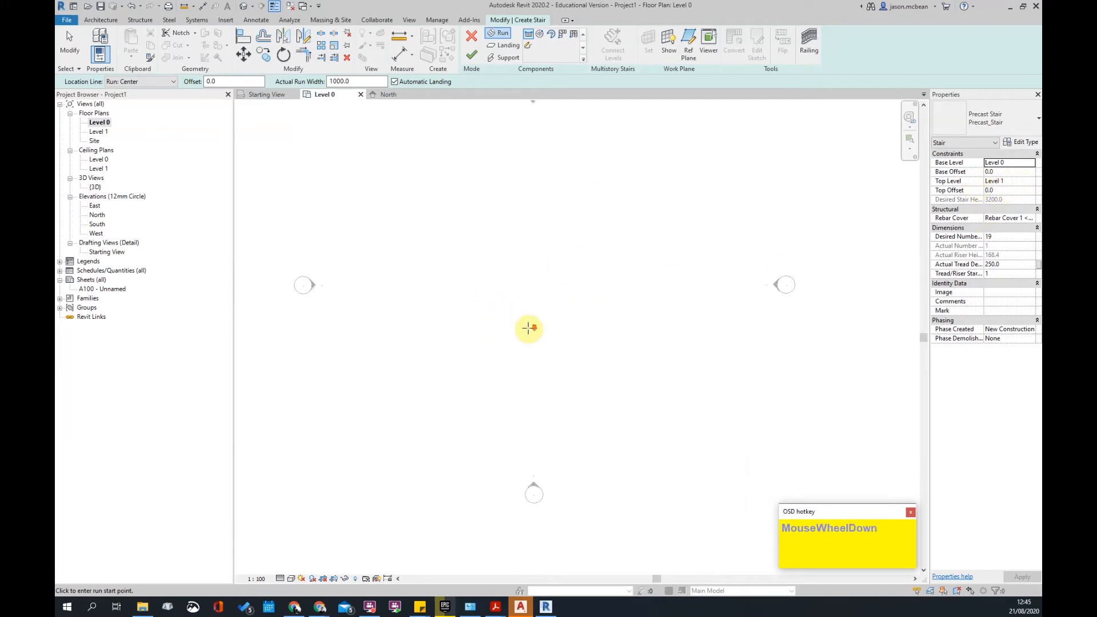
{"action": "scroll", "coordinate": [529, 324], "scroll_direction": "down", "scroll_amount": 3}
{"action": "scroll", "coordinate": [431, 294], "scroll_direction": "up", "scroll_amount": 1}
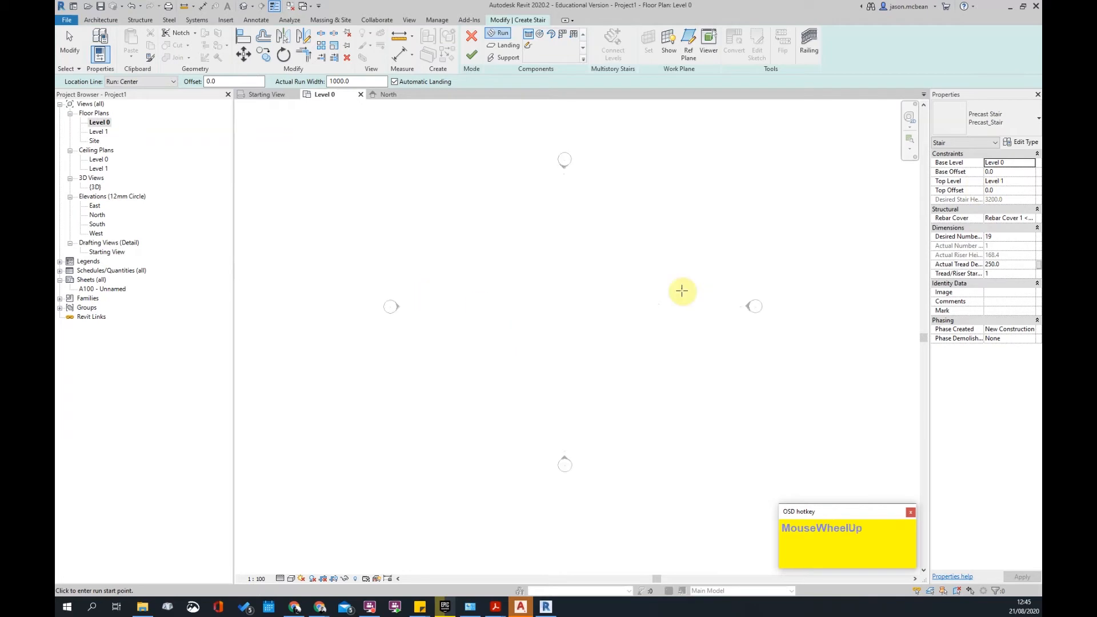
{"action": "left_click", "coordinate": [1027, 181]}
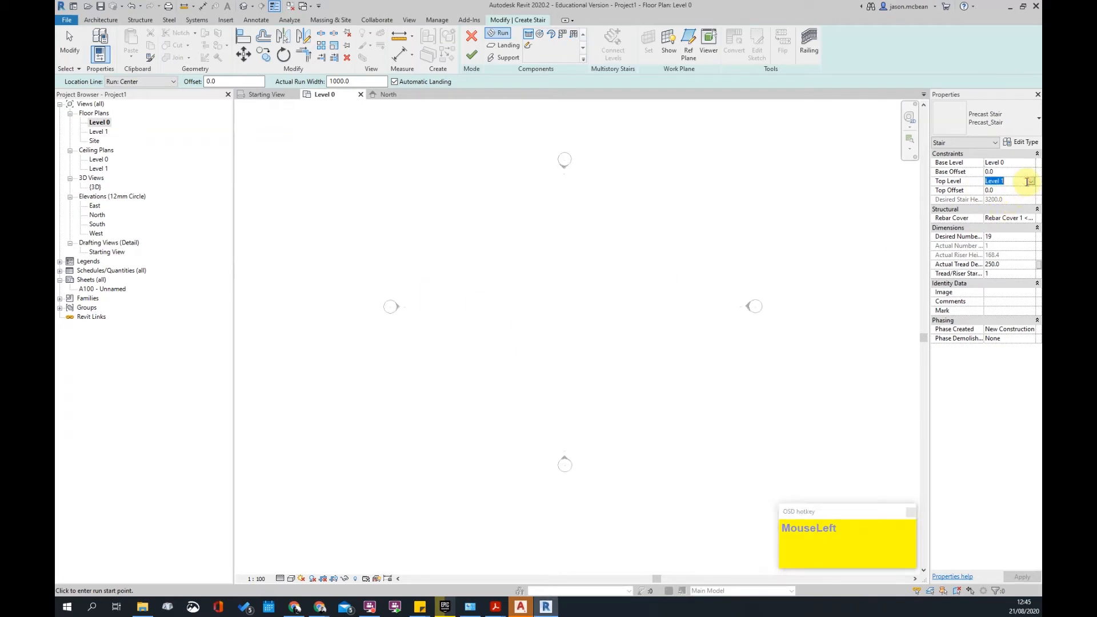
{"action": "left_click", "coordinate": [1029, 182]}
{"action": "left_click", "coordinate": [1009, 204]}
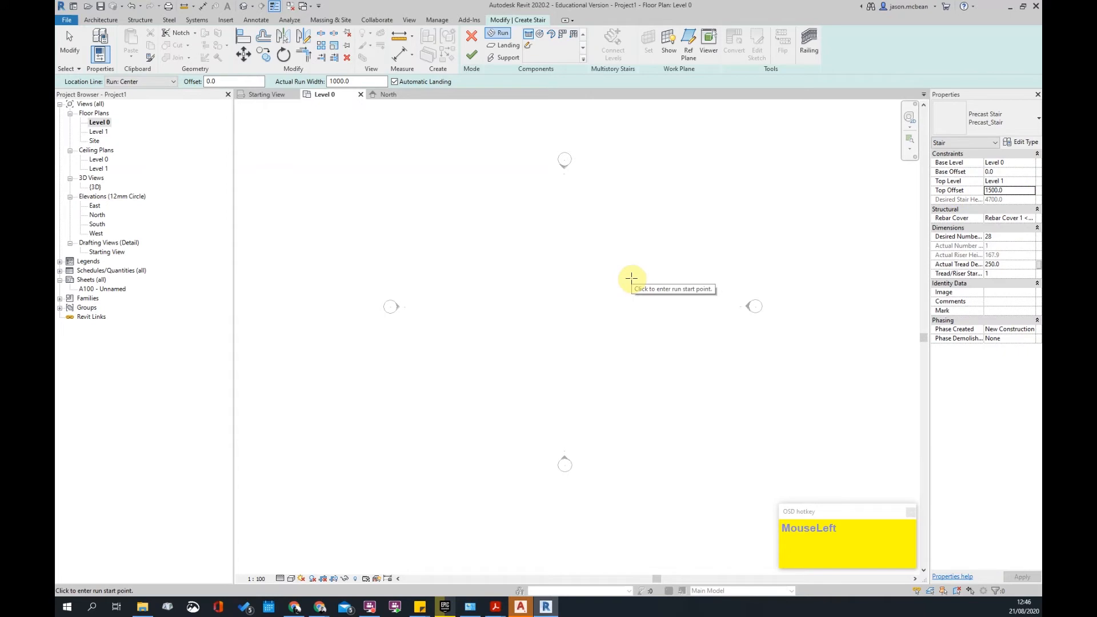
{"action": "left_click", "coordinate": [1032, 182]}
{"action": "left_click", "coordinate": [1006, 195]}
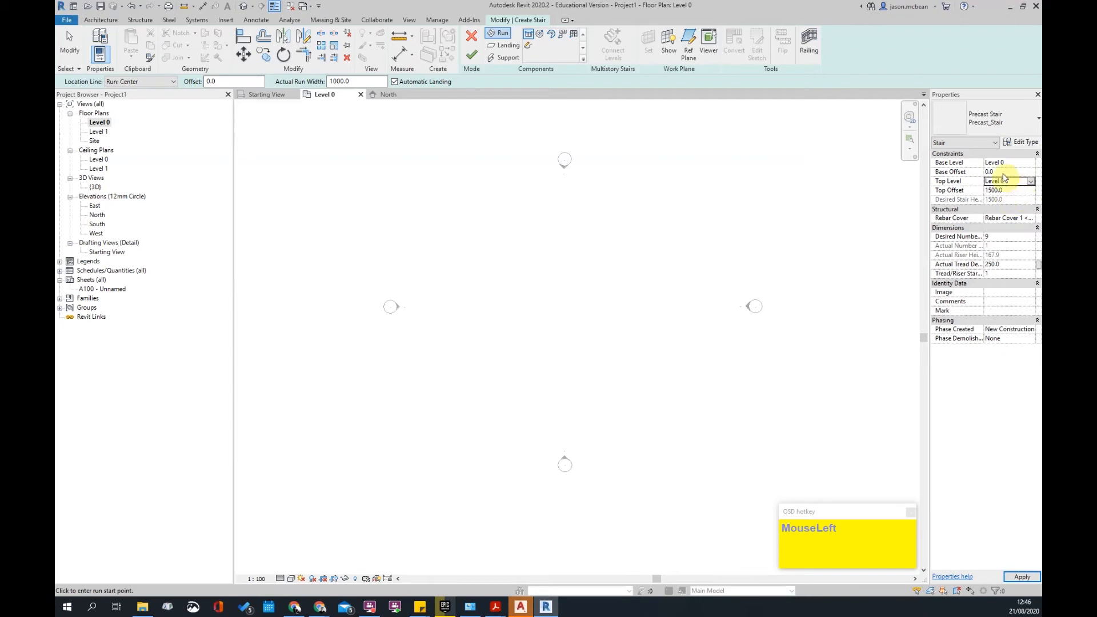
{"action": "left_click", "coordinate": [1030, 164]}
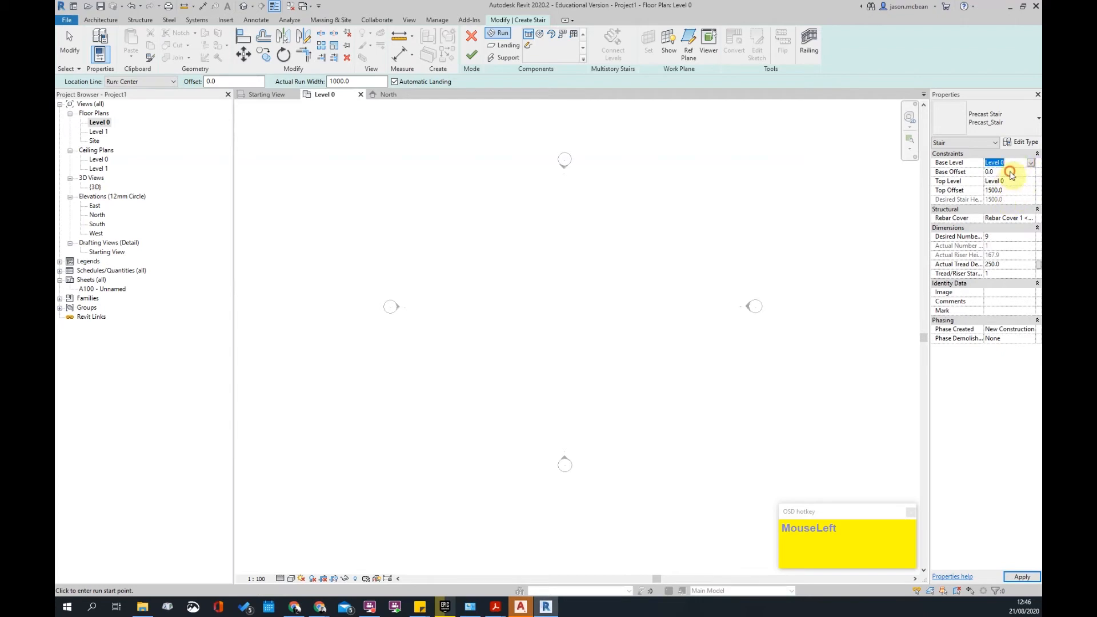
{"action": "left_click", "coordinate": [1013, 190]}
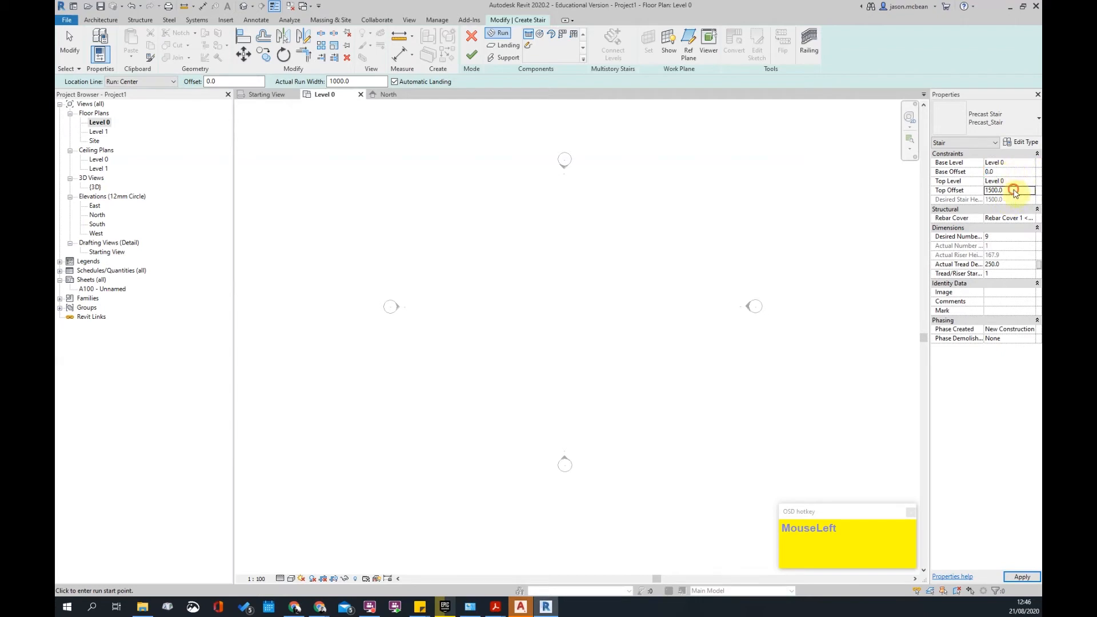
{"action": "left_click", "coordinate": [1007, 171]}
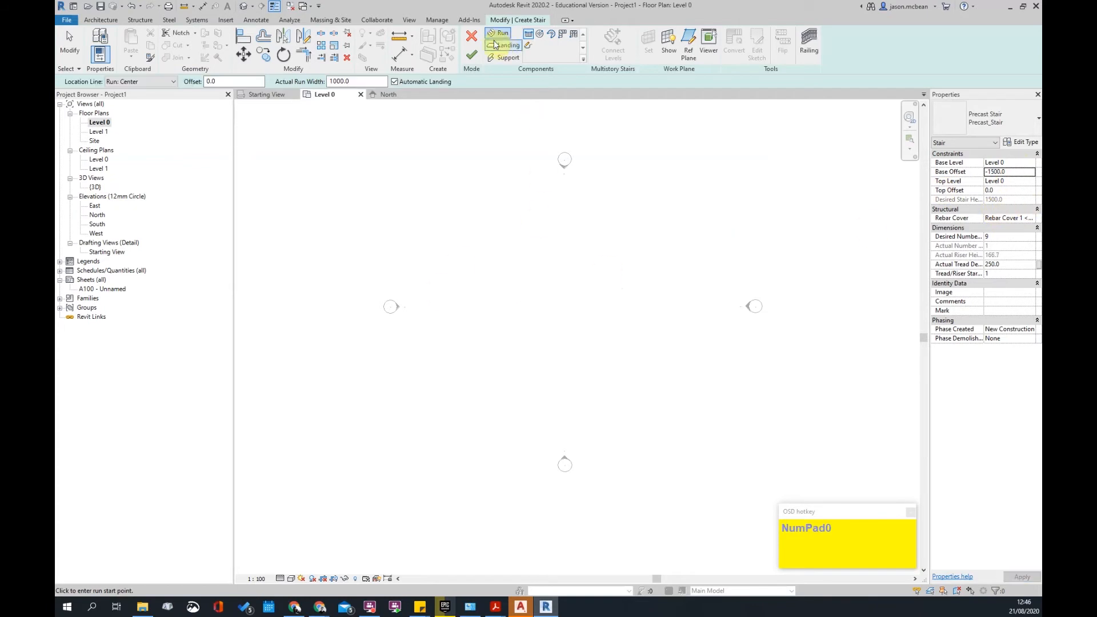
- Sketch a straight 9-riser run across the centre of the Level 0 plan
{"action": "left_click", "coordinate": [575, 36]}
{"action": "left_click", "coordinate": [528, 34]}
{"action": "scroll", "coordinate": [529, 286], "scroll_direction": "up", "scroll_amount": 2}
{"action": "left_click_drag", "start_coordinate": [521, 284], "coordinate": [568, 285]}
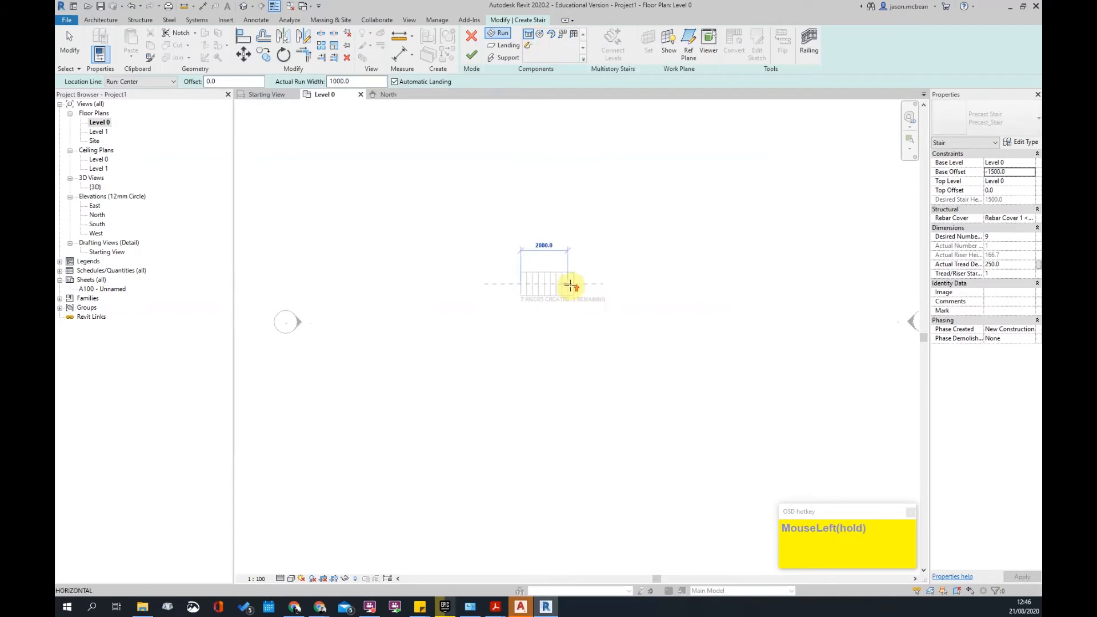
{"action": "scroll", "coordinate": [568, 285], "scroll_direction": "up", "scroll_amount": 2}
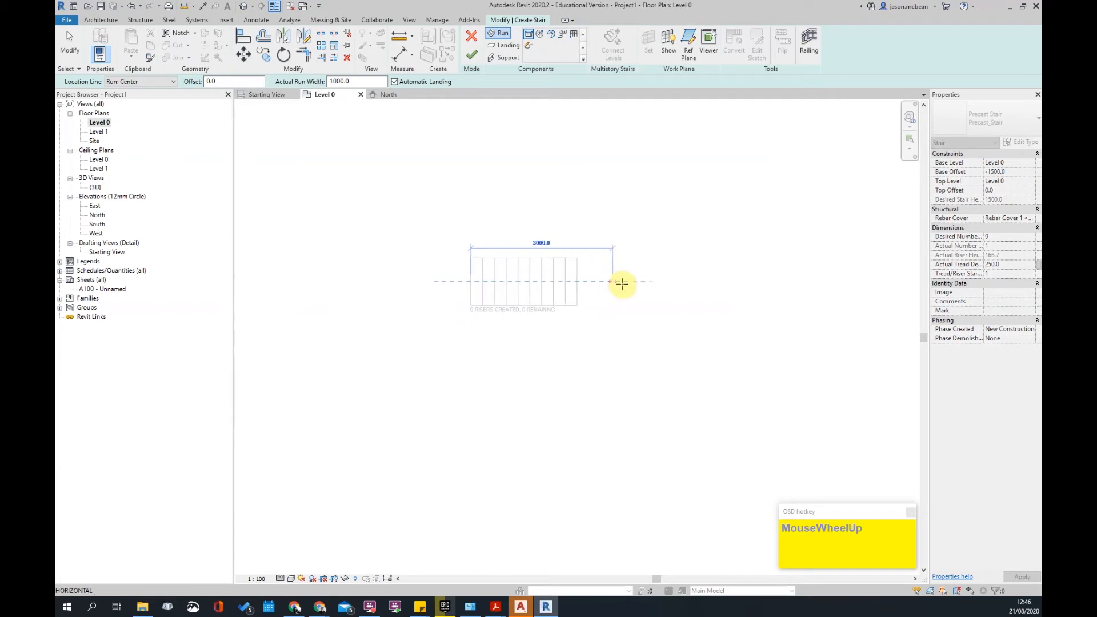
{"action": "left_click", "coordinate": [588, 287]}
- Select the new run to check it, then deselect it and reframe the plan
{"action": "scroll", "coordinate": [633, 326], "scroll_direction": "down", "scroll_amount": 3}
{"action": "scroll", "coordinate": [568, 328], "scroll_direction": "up", "scroll_amount": 1}
{"action": "left_click", "coordinate": [536, 287]}
{"action": "scroll", "coordinate": [536, 287], "scroll_direction": "up", "scroll_amount": 3}
{"action": "middle_click_drag", "start_coordinate": [657, 355], "coordinate": [625, 360]}
{"action": "left_click", "coordinate": [333, 276]}
{"action": "scroll", "coordinate": [566, 409], "scroll_direction": "down", "scroll_amount": 4}
{"action": "scroll", "coordinate": [463, 394], "scroll_direction": "down", "scroll_amount": 2}
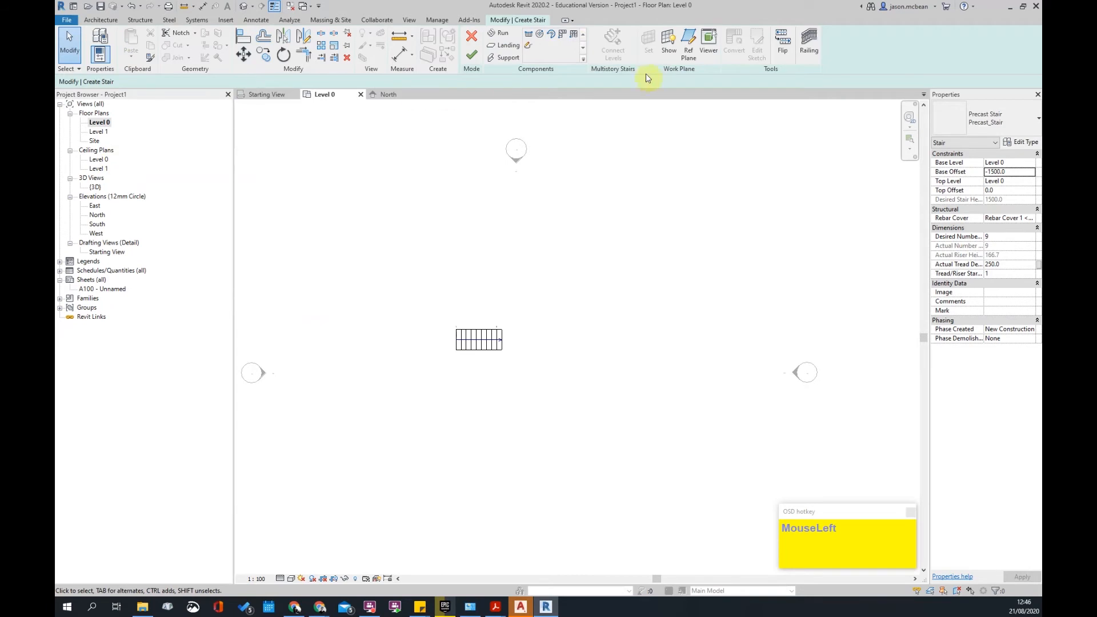
- Finish the stair and draw a section line across it
{"action": "left_click", "coordinate": [467, 56]}
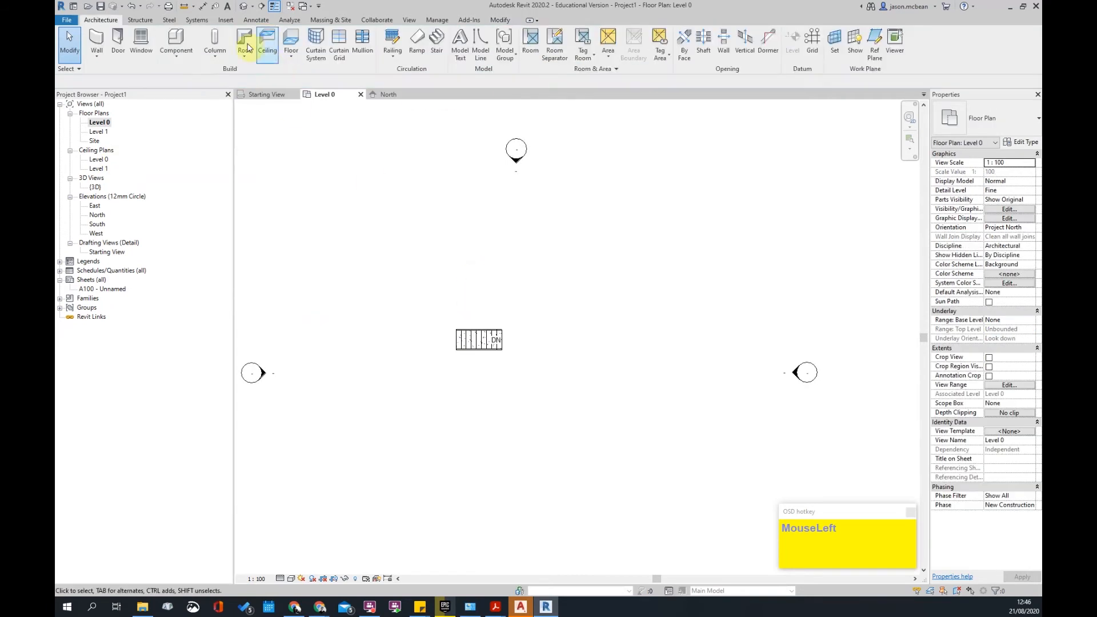
{"action": "left_click", "coordinate": [261, 6]}
{"action": "left_click", "coordinate": [430, 338]}
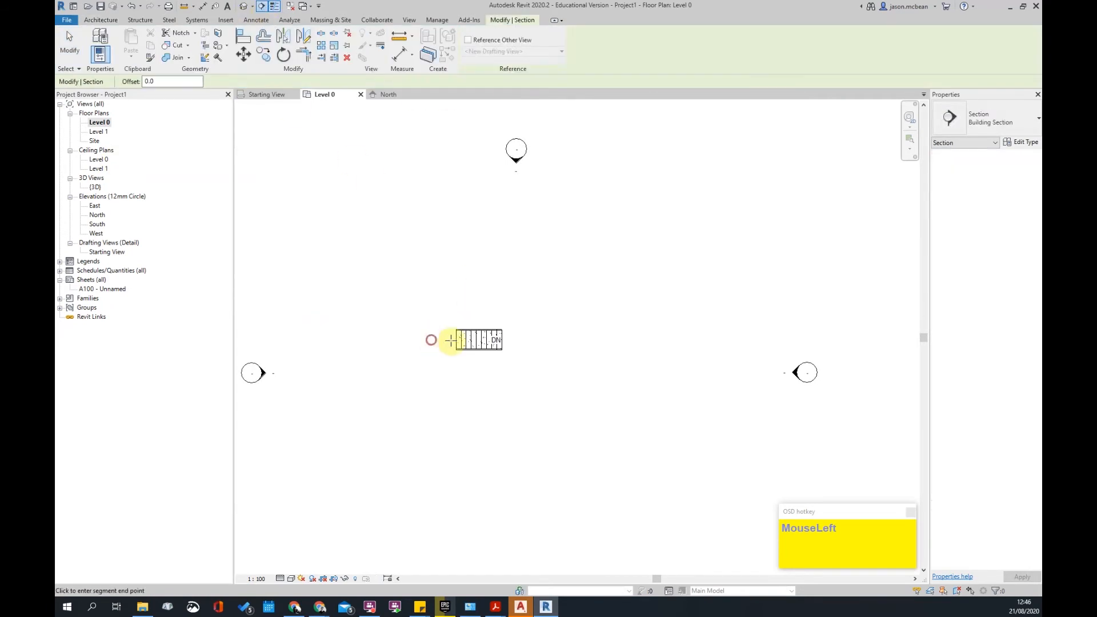
{"action": "left_click", "coordinate": [533, 339]}
- In Section 1, widen the crop region to show the stair, Level 0 and Level 1
{"action": "scroll", "coordinate": [432, 329], "scroll_direction": "up", "scroll_amount": 2}
{"action": "double_click", "coordinate": [432, 330]}
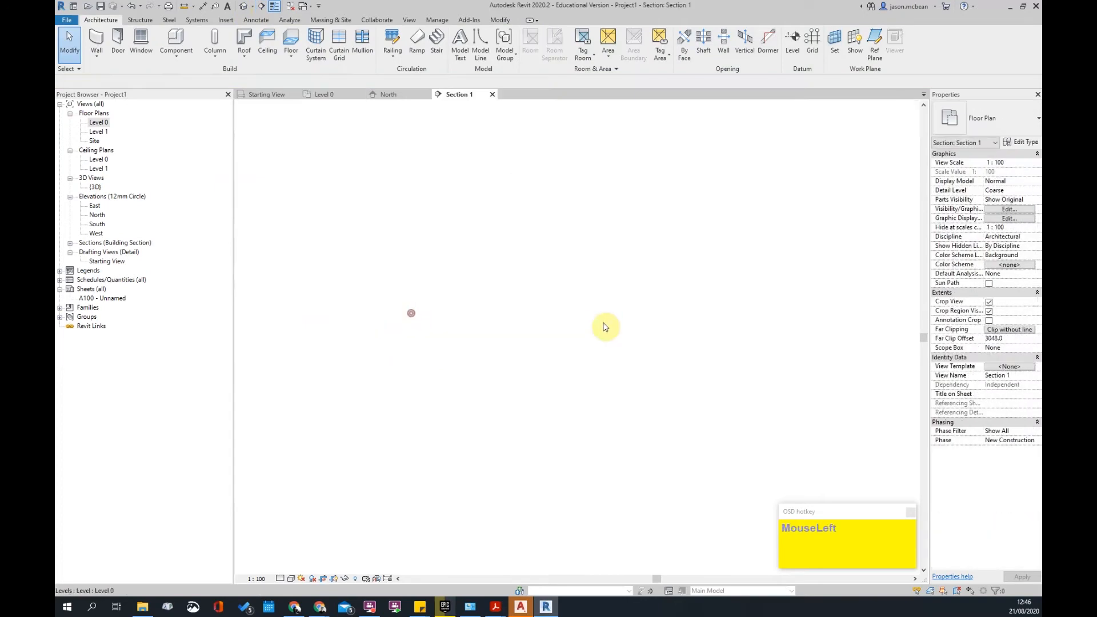
{"action": "scroll", "coordinate": [567, 381], "scroll_direction": "down", "scroll_amount": 2}
{"action": "scroll", "coordinate": [566, 381], "scroll_direction": "down", "scroll_amount": 1}
{"action": "left_click", "coordinate": [613, 380]}
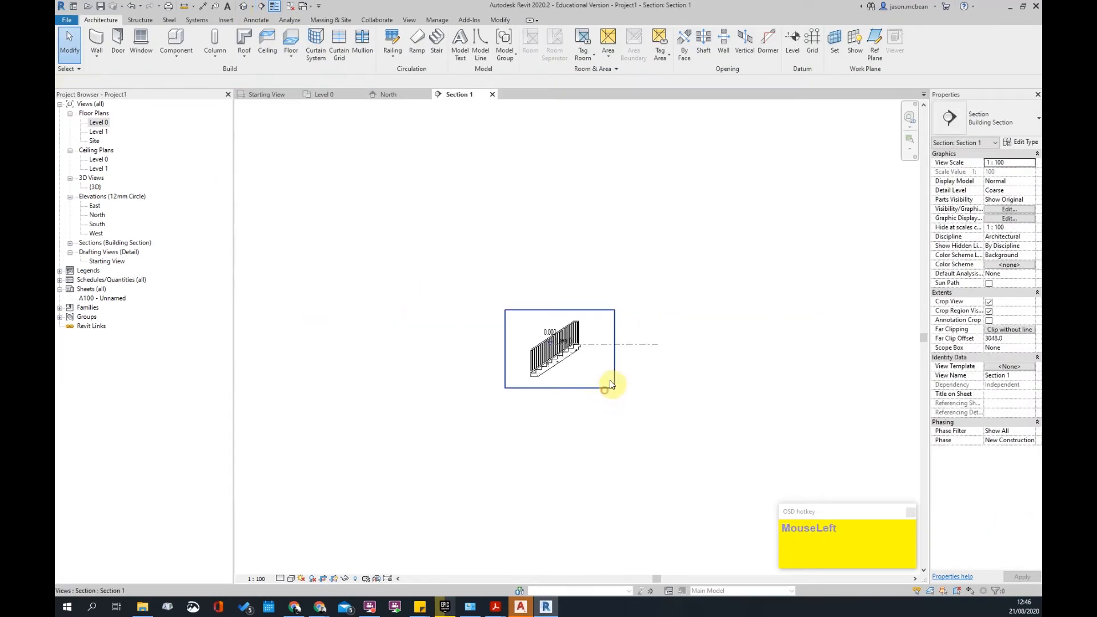
{"action": "left_click_drag", "start_coordinate": [616, 358], "coordinate": [819, 363]}
{"action": "scroll", "coordinate": [638, 322], "scroll_direction": "down", "scroll_amount": 3}
{"action": "left_click_drag", "start_coordinate": [652, 314], "coordinate": [614, 123]}
{"action": "scroll", "coordinate": [616, 312], "scroll_direction": "up", "scroll_amount": 1}
{"action": "scroll", "coordinate": [599, 349], "scroll_direction": "up", "scroll_amount": 4}
{"action": "key", "text": "Escape"}
{"action": "left_click", "coordinate": [581, 392]}
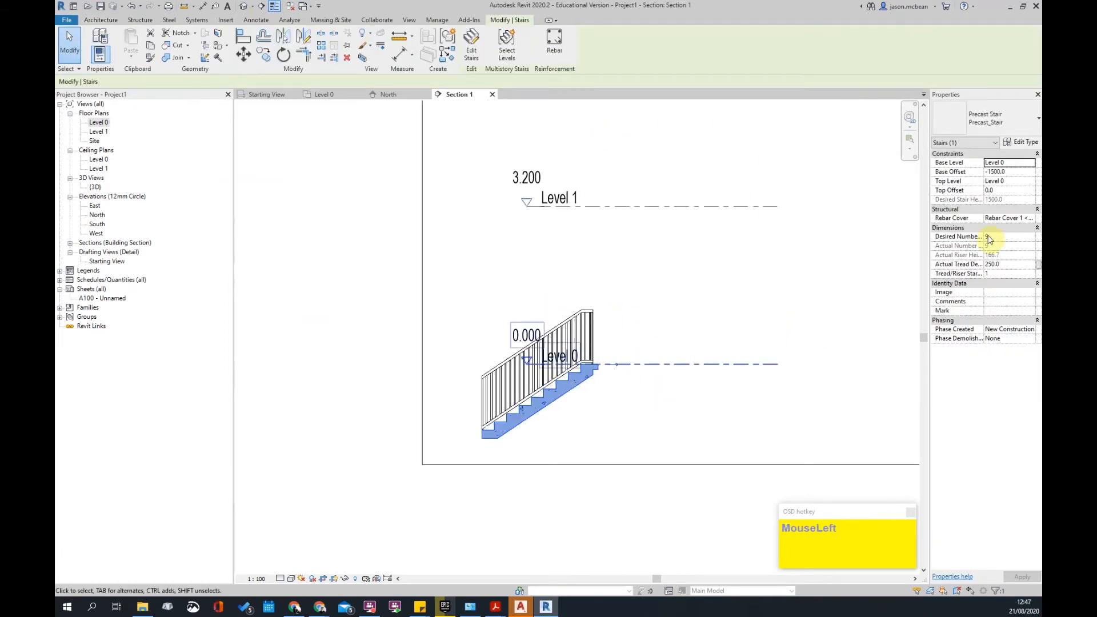
- Add an aligned dimension (DI) showing the stair's 1500 rise
{"action": "left_click_drag", "start_coordinate": [1011, 173], "coordinate": [1018, 173]}
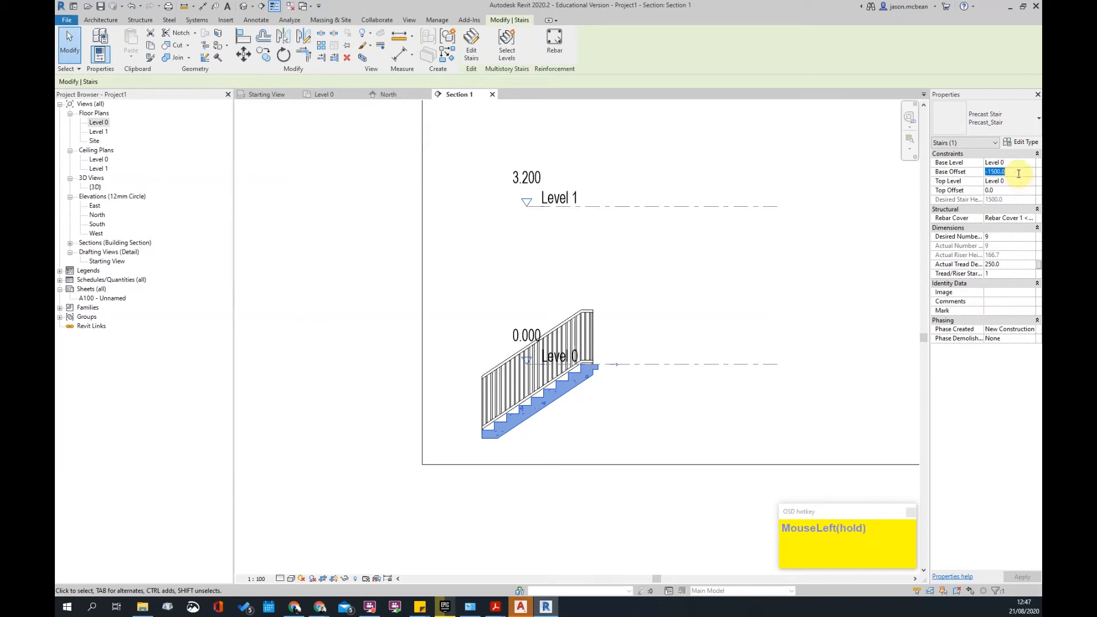
{"action": "left_click", "coordinate": [657, 316]}
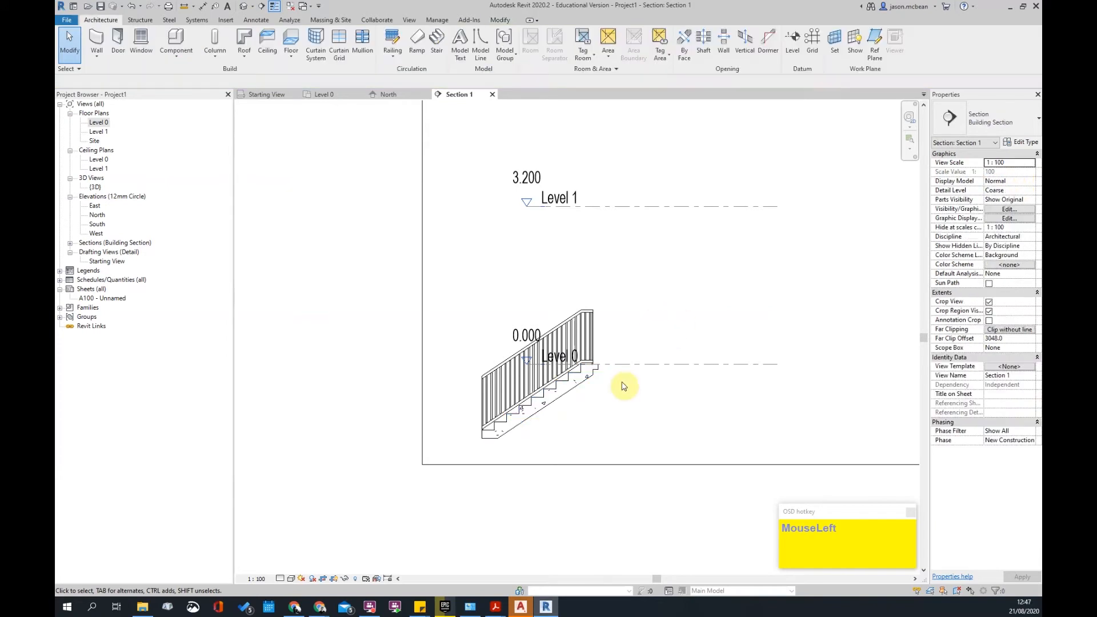
{"action": "scroll", "coordinate": [595, 368], "scroll_direction": "up", "scroll_amount": 3}
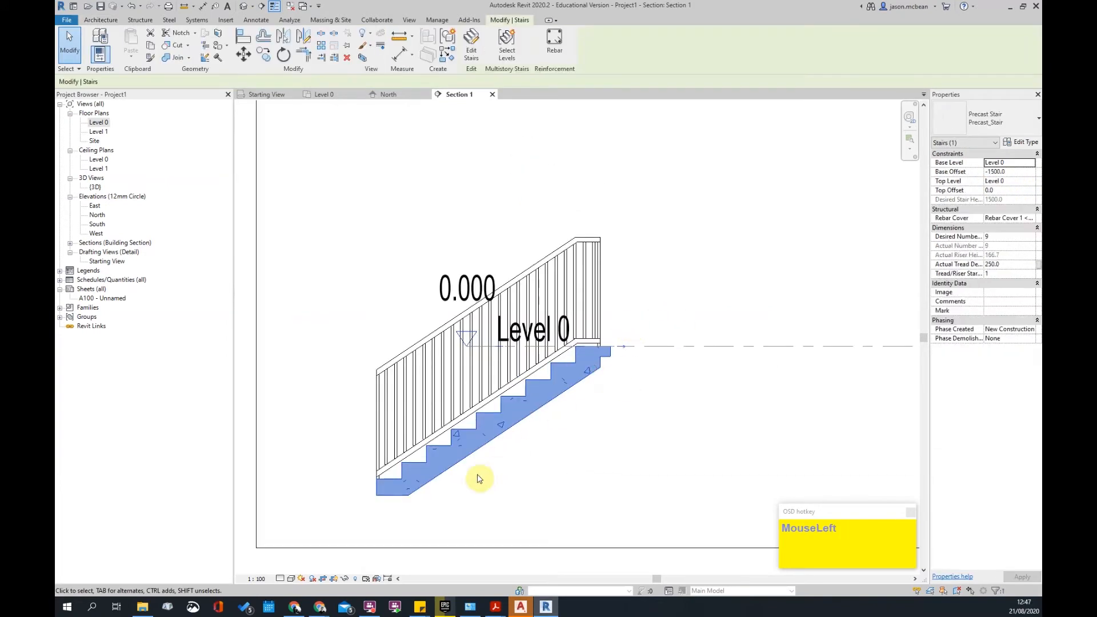
{"action": "scroll", "coordinate": [587, 271], "scroll_direction": "down", "scroll_amount": 2}
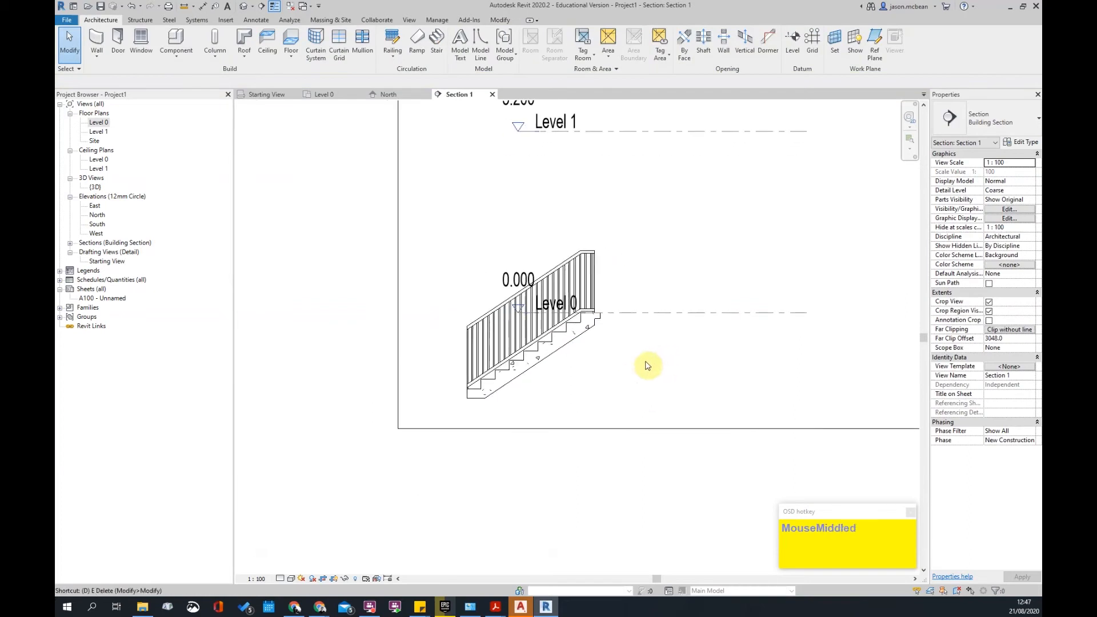
{"action": "key", "text": "d"}
{"action": "key", "text": "i"}
{"action": "left_click", "coordinate": [476, 399]}
{"action": "left_click", "coordinate": [423, 402]}
{"action": "key", "text": "Escape"}
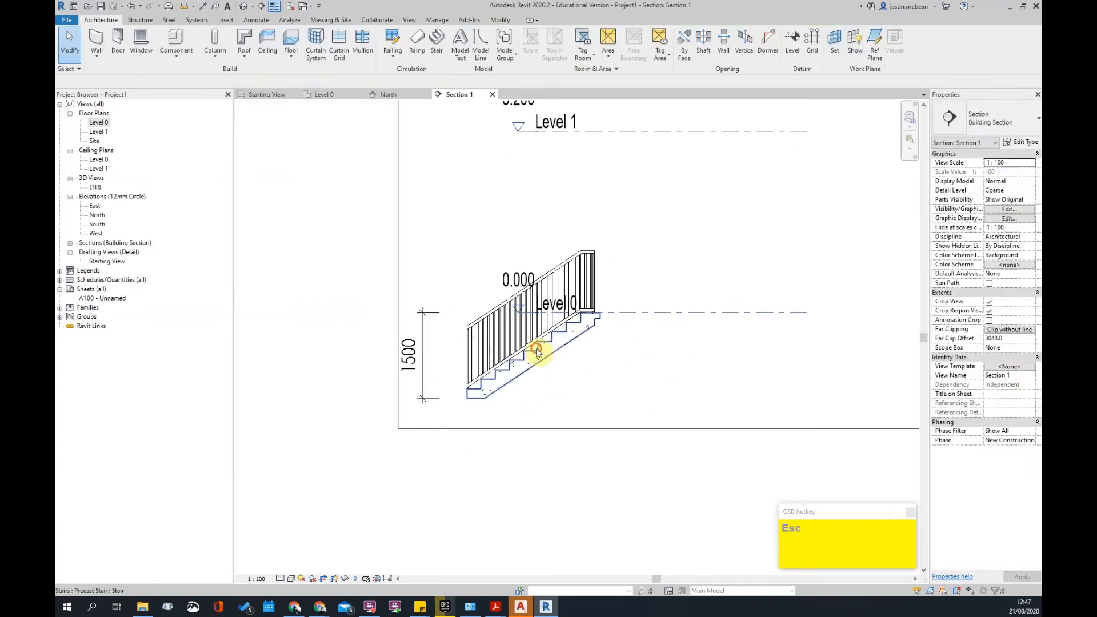
- Set the stair's Base Offset to 0 and Top Offset to 1800, accepting the warning
{"action": "left_click", "coordinate": [536, 348]}
{"action": "left_click", "coordinate": [1017, 173]}
{"action": "left_click", "coordinate": [1019, 191]}
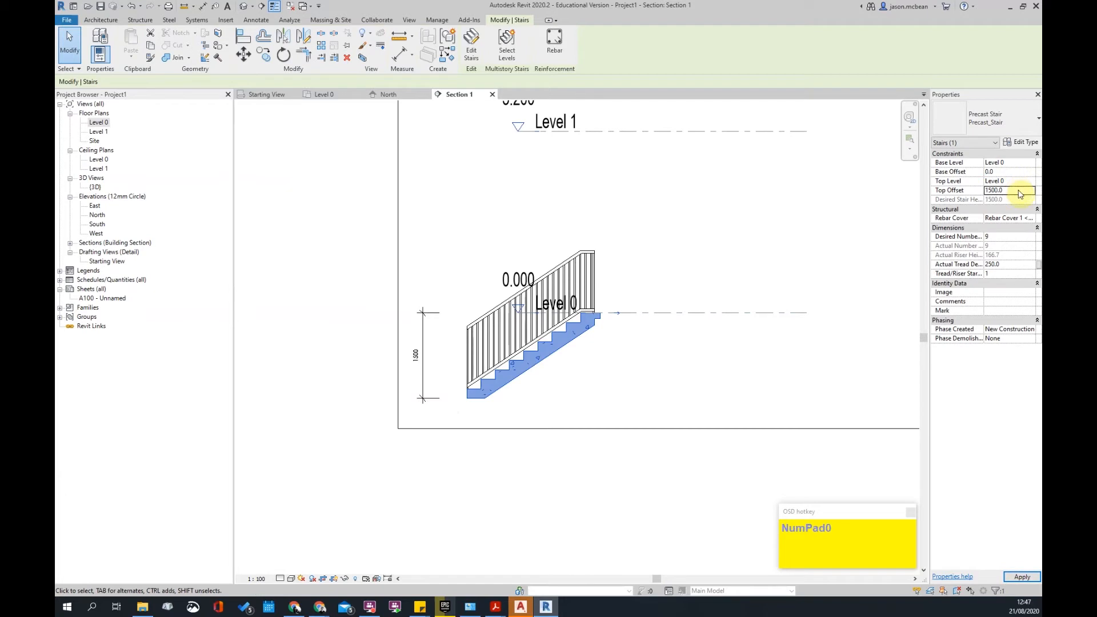
{"action": "left_click", "coordinate": [738, 281]}
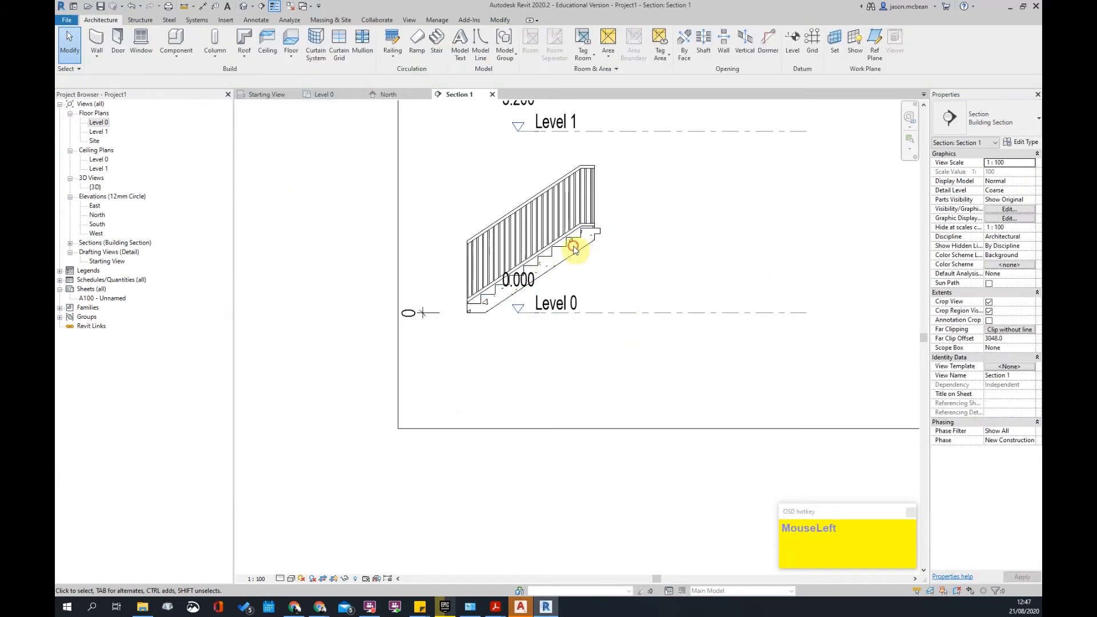
{"action": "left_click", "coordinate": [590, 239]}
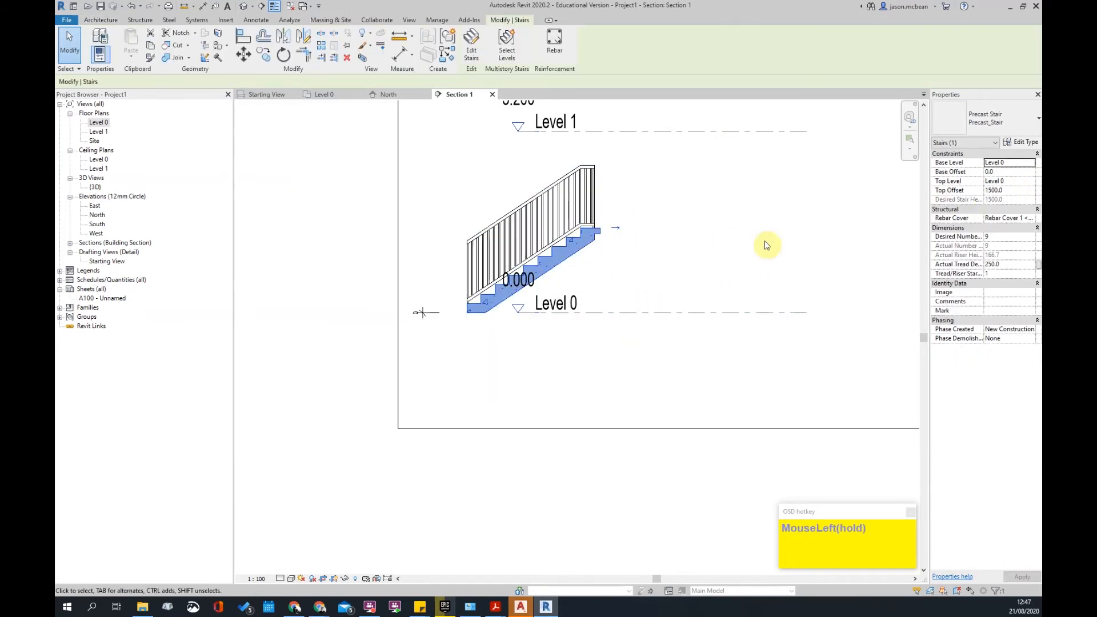
{"action": "left_click", "coordinate": [1021, 192]}
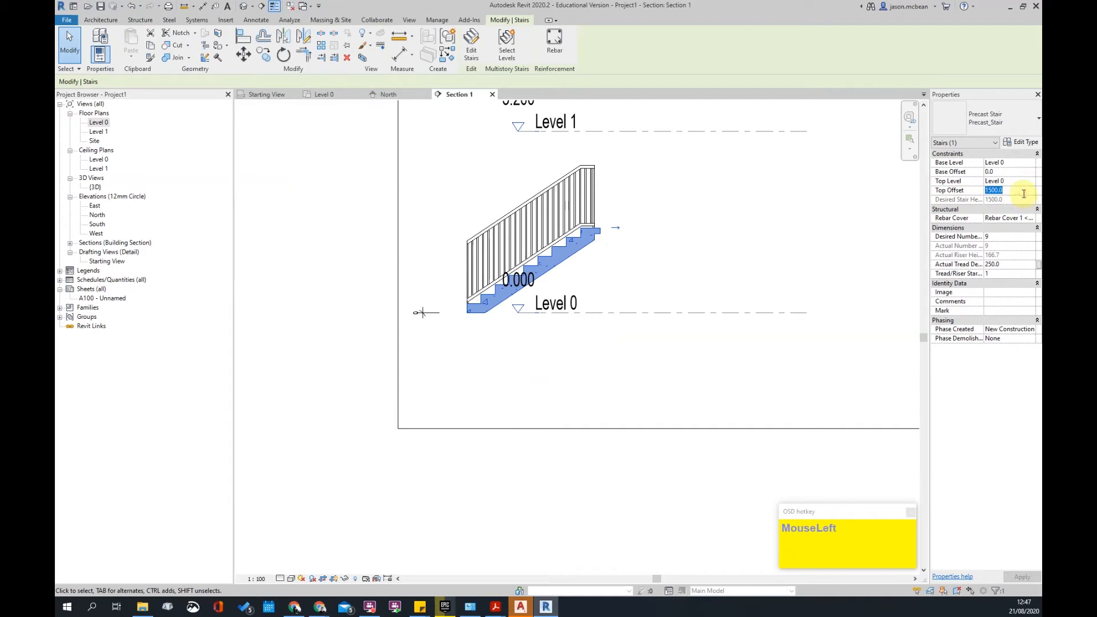
{"action": "type", "text": "1"}
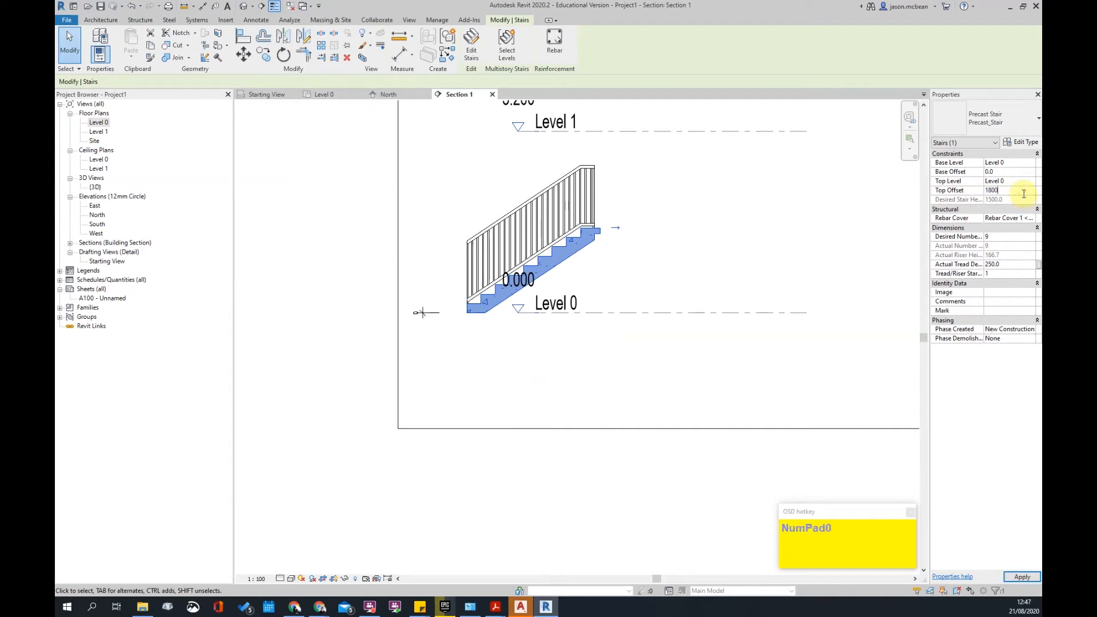
{"action": "type", "text": "800"}
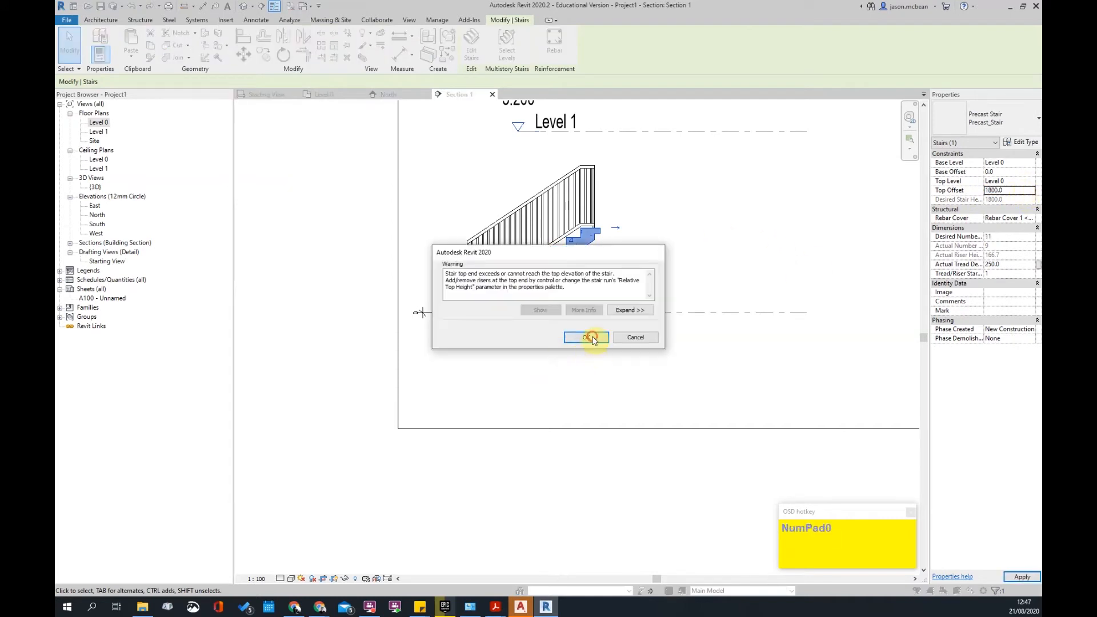
{"action": "left_click", "coordinate": [592, 336]}
- Delete the leftover dimension left of the stair and reframe the section
{"action": "left_click", "coordinate": [595, 234]}
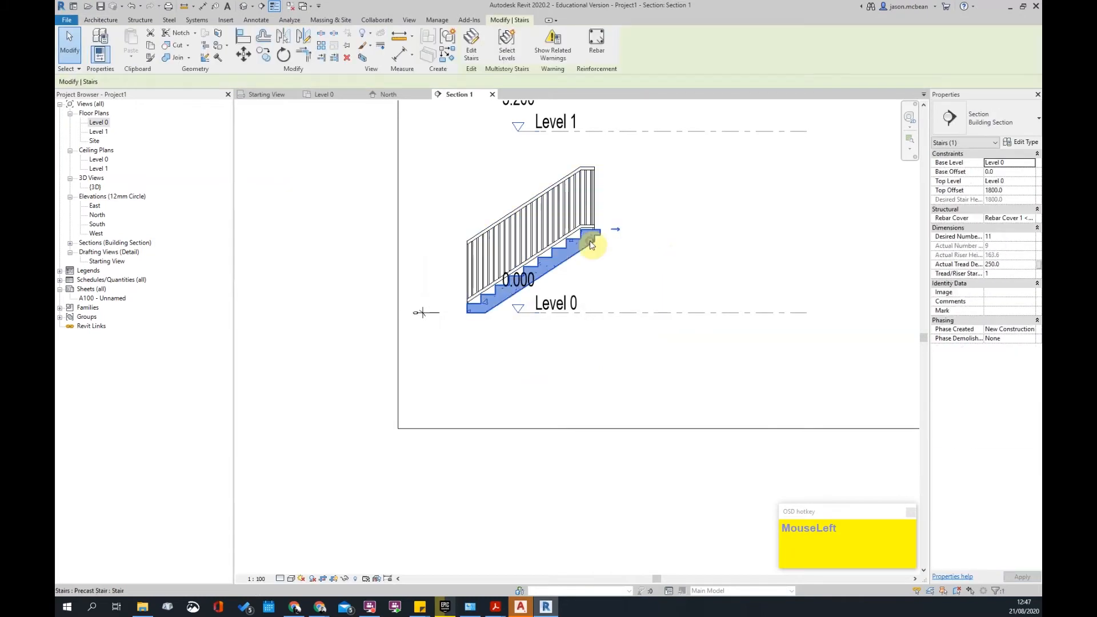
{"action": "left_click", "coordinate": [422, 313]}
{"action": "key", "text": "Delete"}
{"action": "left_click", "coordinate": [662, 232]}
{"action": "left_click", "coordinate": [599, 236]}
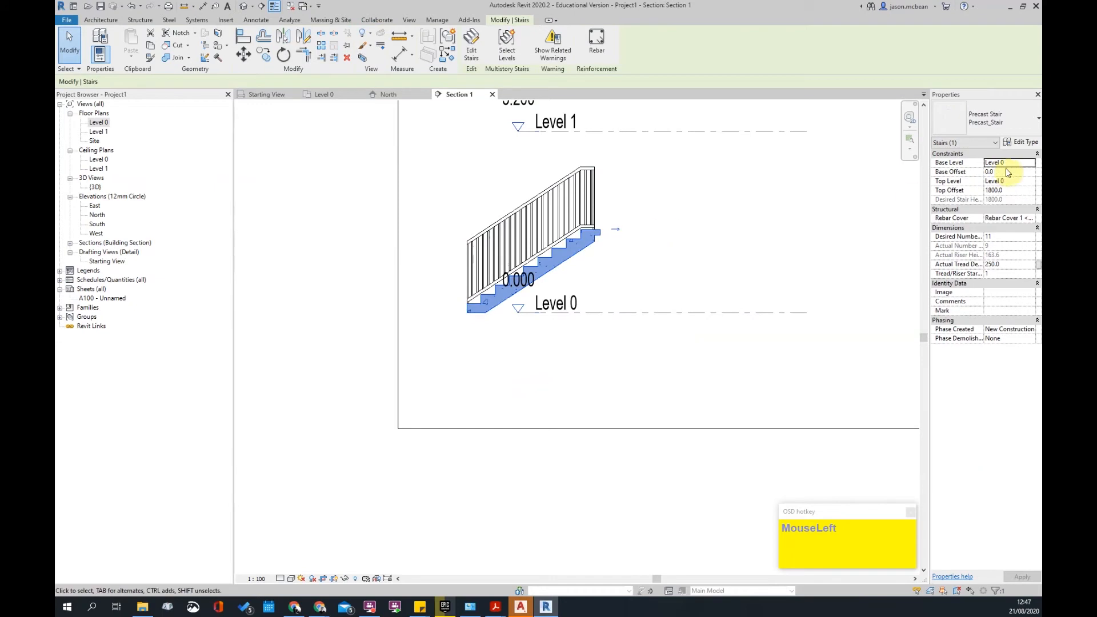
{"action": "left_click", "coordinate": [660, 276]}
{"action": "left_click", "coordinate": [576, 256]}
{"action": "scroll", "coordinate": [719, 241], "scroll_direction": "up", "scroll_amount": 1}
{"action": "middle_click_drag", "start_coordinate": [718, 239], "coordinate": [663, 317]}
{"action": "scroll", "coordinate": [668, 319], "scroll_direction": "down", "scroll_amount": 1}
- In the Level 0 plan, set the stair run's Relative Top Height to 1800 and finish editing
{"action": "double_click", "coordinate": [99, 124]}
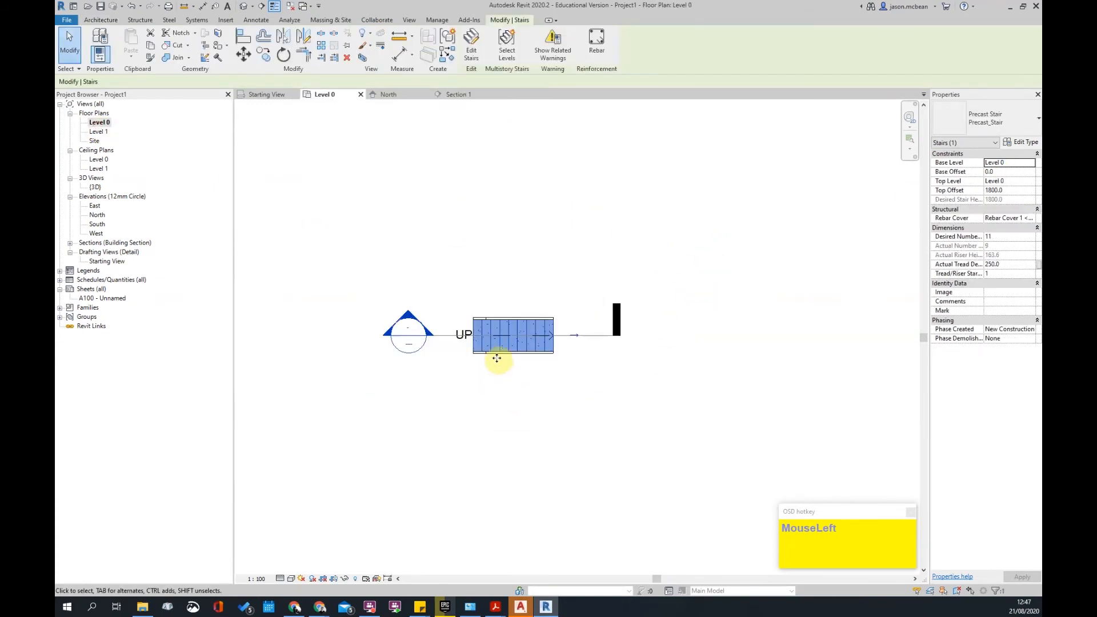
{"action": "double_click", "coordinate": [540, 344]}
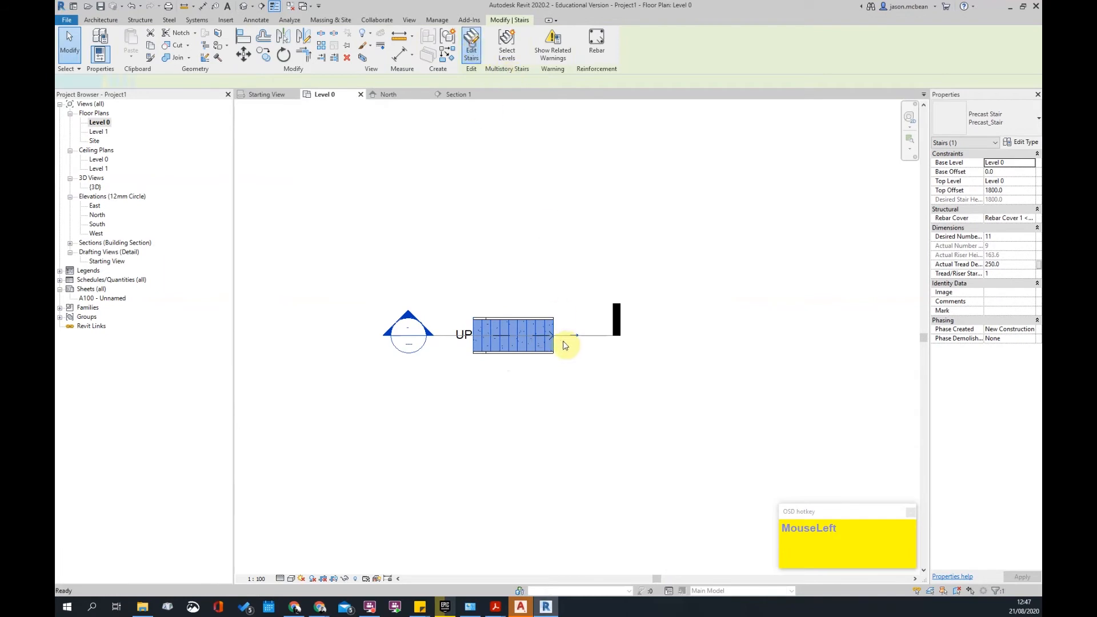
{"action": "scroll", "coordinate": [557, 368], "scroll_direction": "up", "scroll_amount": 2}
{"action": "scroll", "coordinate": [558, 368], "scroll_direction": "up", "scroll_amount": 1}
{"action": "left_click", "coordinate": [551, 291]}
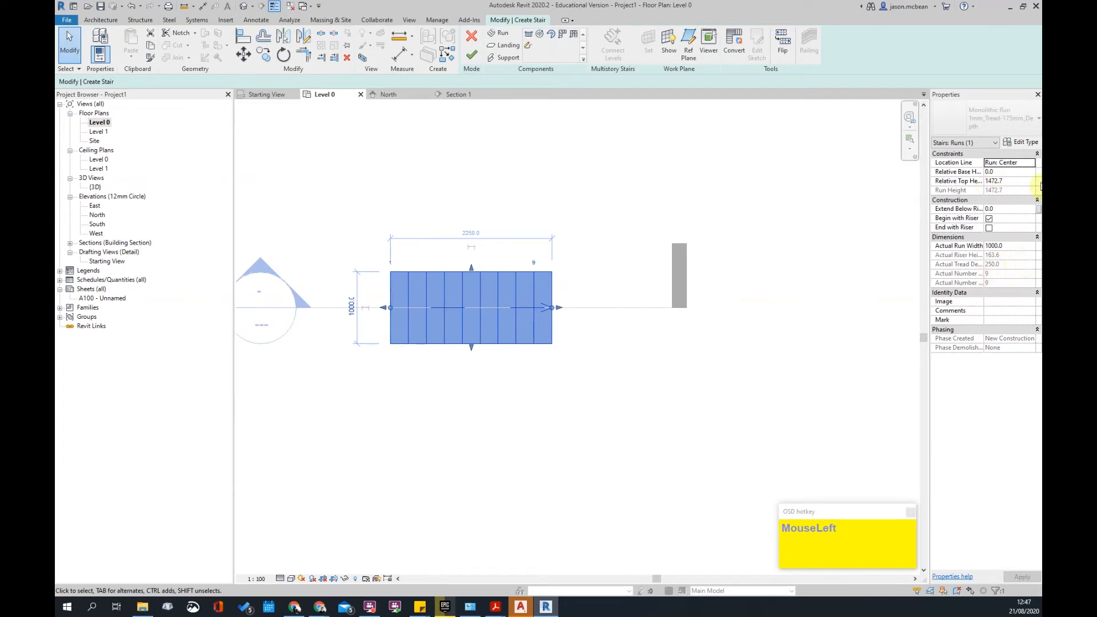
{"action": "left_click", "coordinate": [1018, 183]}
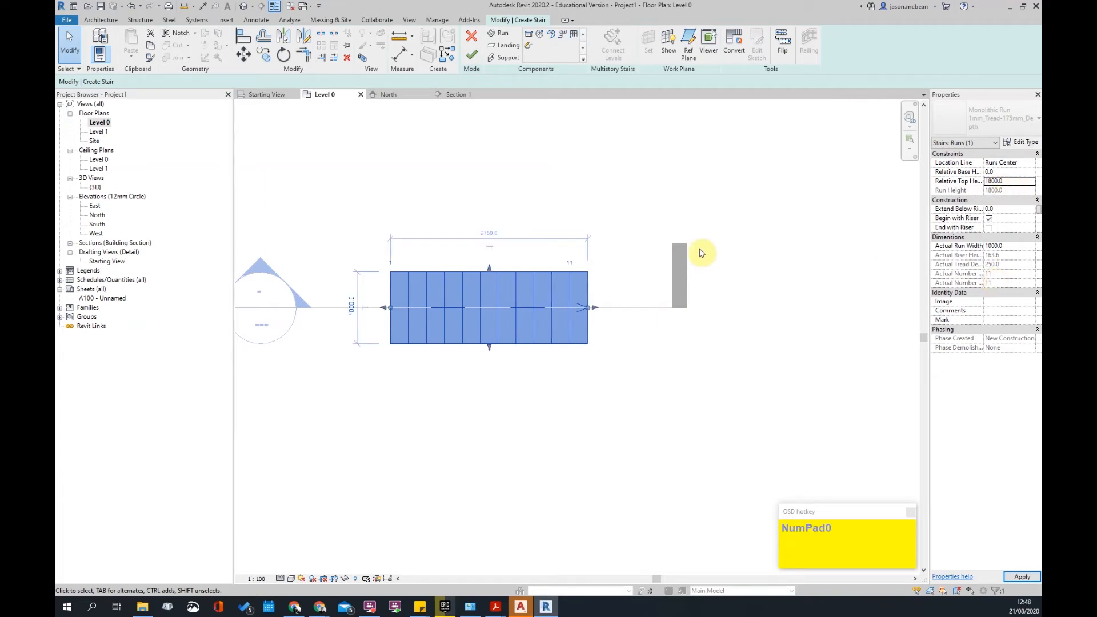
{"action": "left_click", "coordinate": [640, 247]}
{"action": "scroll", "coordinate": [565, 290], "scroll_direction": "down", "scroll_amount": 2}
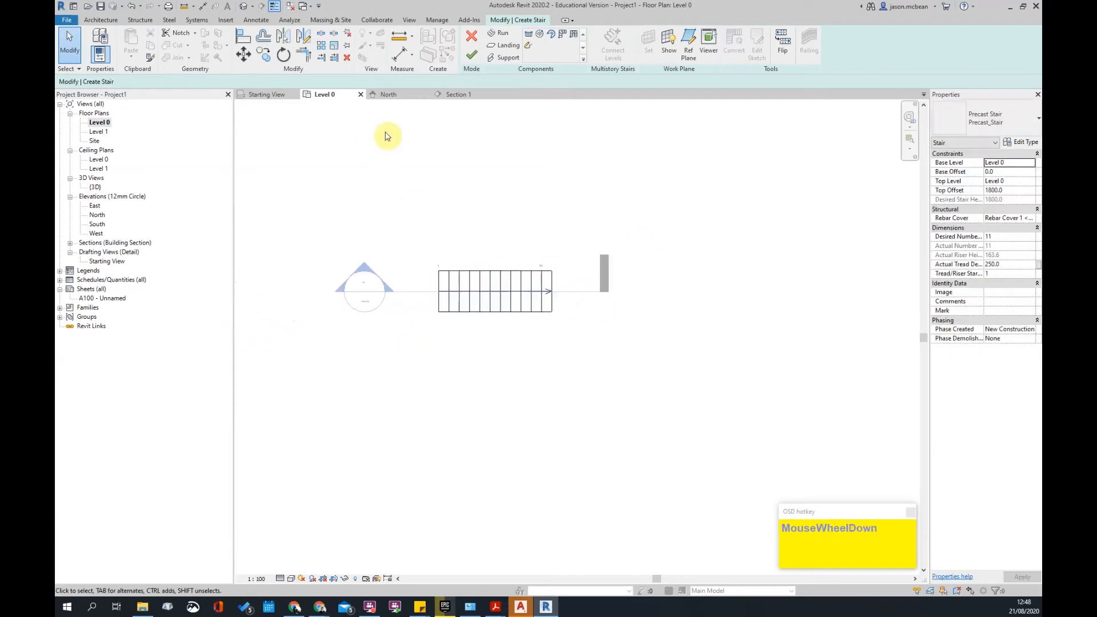
{"action": "left_click", "coordinate": [472, 58]}
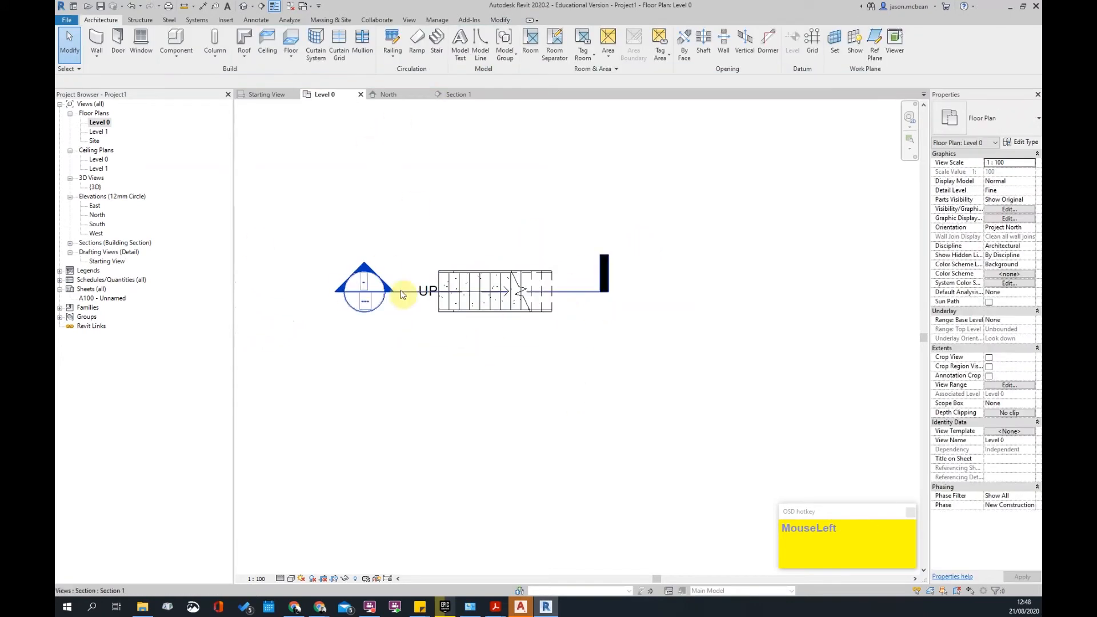
- In Section 1, dimension the stair's 1800 rise above Level 0
{"action": "double_click", "coordinate": [371, 273]}
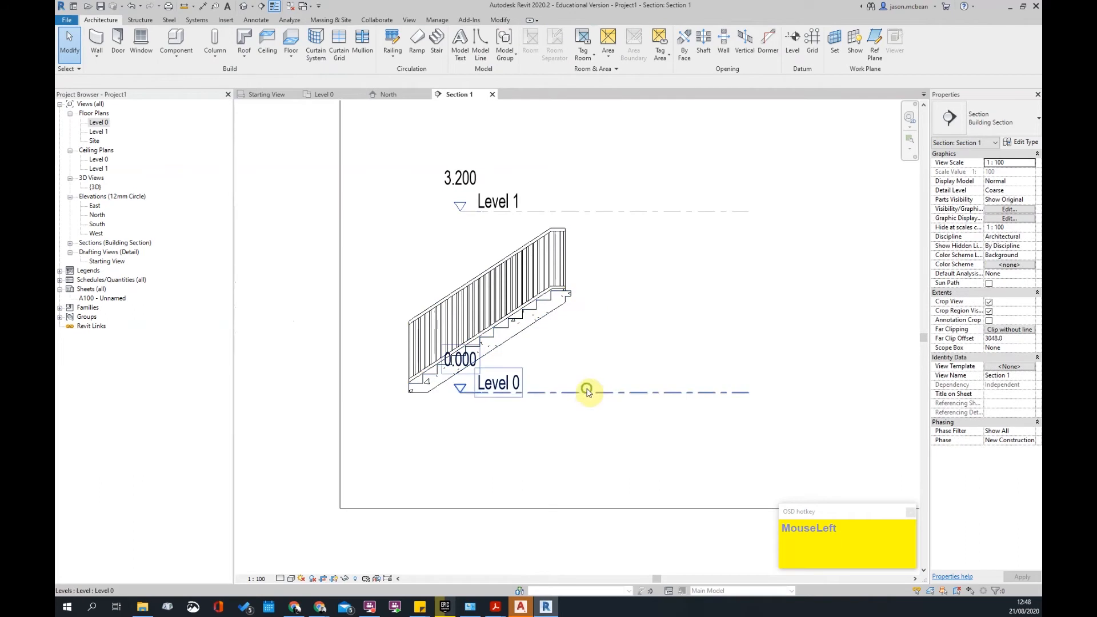
{"action": "middle_click_drag", "start_coordinate": [588, 396], "coordinate": [591, 389]}
{"action": "key", "text": "d"}
{"action": "key", "text": "i"}
{"action": "left_click", "coordinate": [565, 389]}
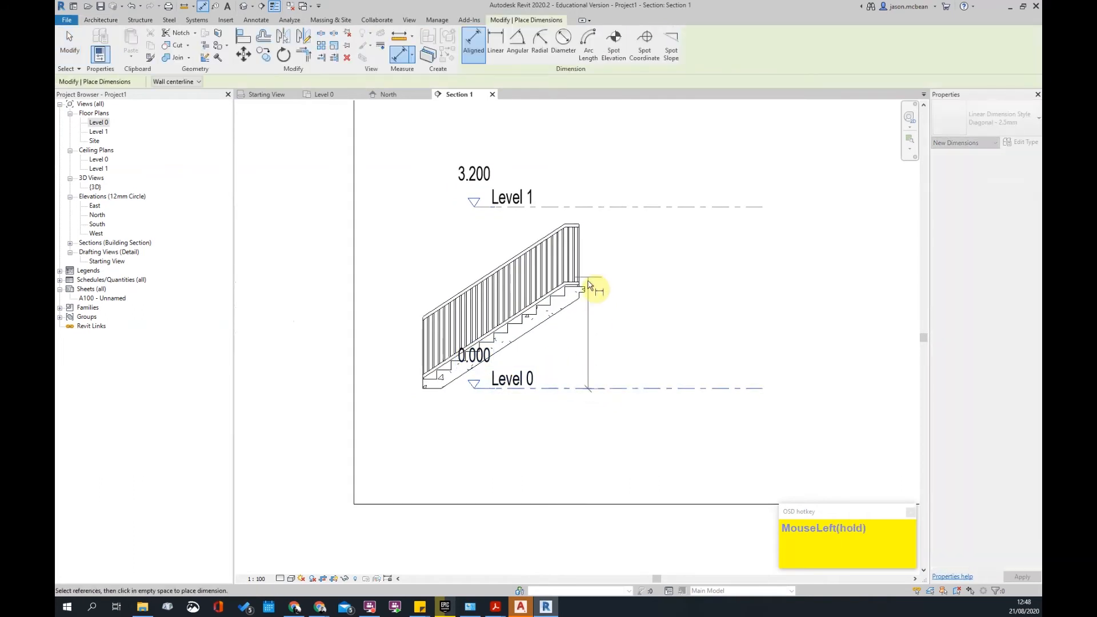
{"action": "left_click", "coordinate": [587, 288]}
{"action": "left_click", "coordinate": [665, 296]}
- Dimension a single riser to confirm its 164 height
{"action": "scroll", "coordinate": [534, 294], "scroll_direction": "up", "scroll_amount": 2}
{"action": "left_click", "coordinate": [543, 314]}
{"action": "left_click", "coordinate": [527, 334]}
{"action": "left_click", "coordinate": [693, 355]}
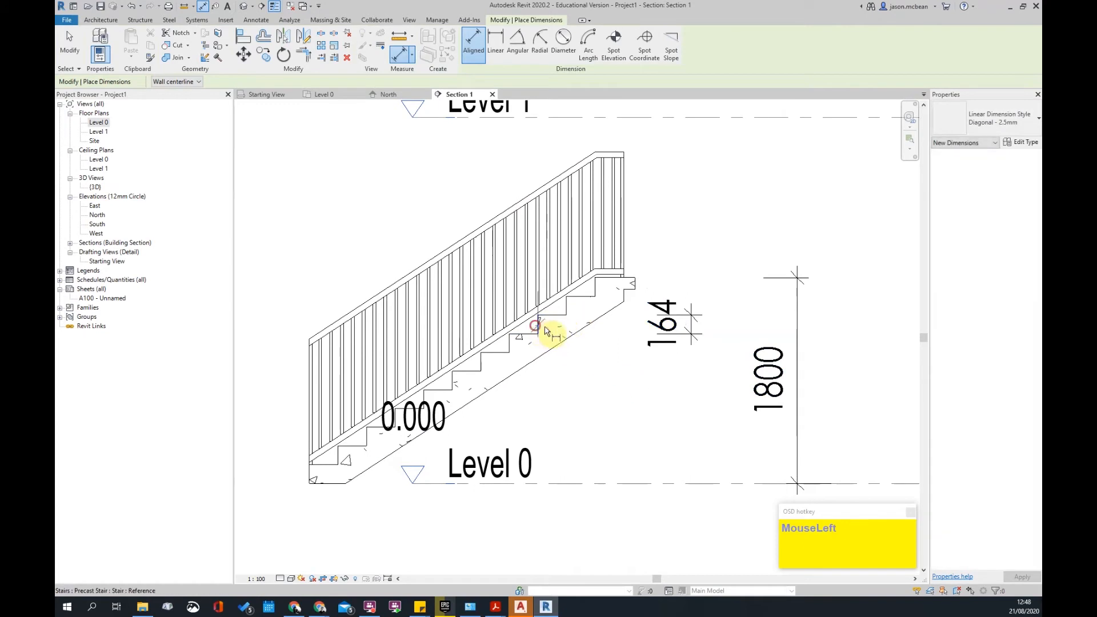
{"action": "left_click", "coordinate": [566, 313]}
{"action": "scroll", "coordinate": [700, 342], "scroll_direction": "down", "scroll_amount": 3}
{"action": "key", "text": "Escape"}
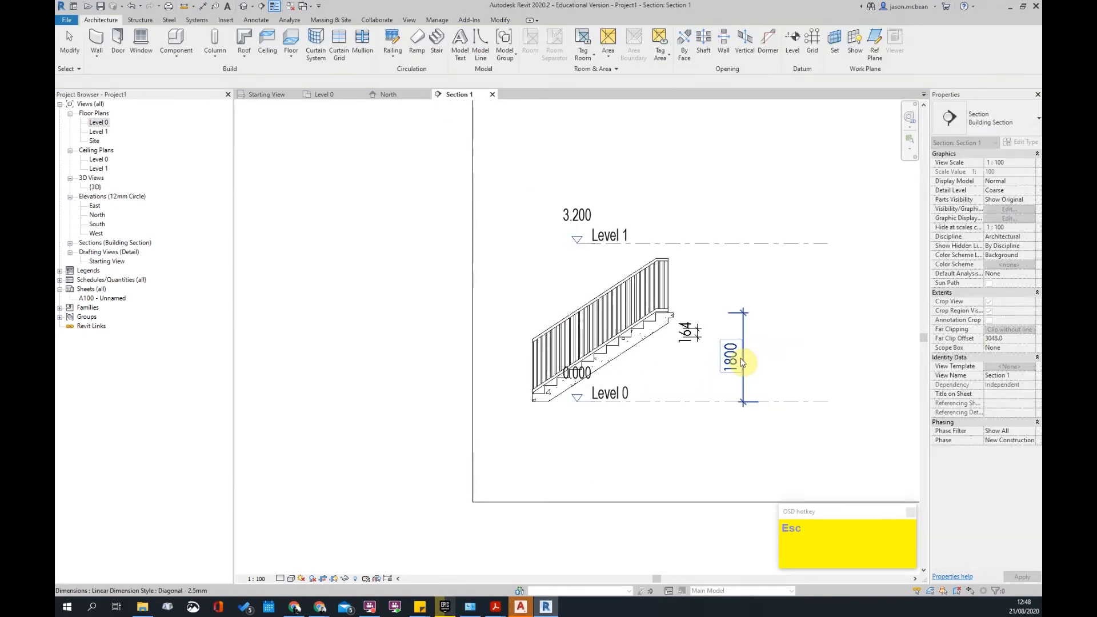
- Delete the 1800 and 164 check dimensions
{"action": "left_click", "coordinate": [727, 357]}
{"action": "key", "text": "Delete"}
{"action": "left_click", "coordinate": [699, 338]}
{"action": "key", "text": "Delete"}
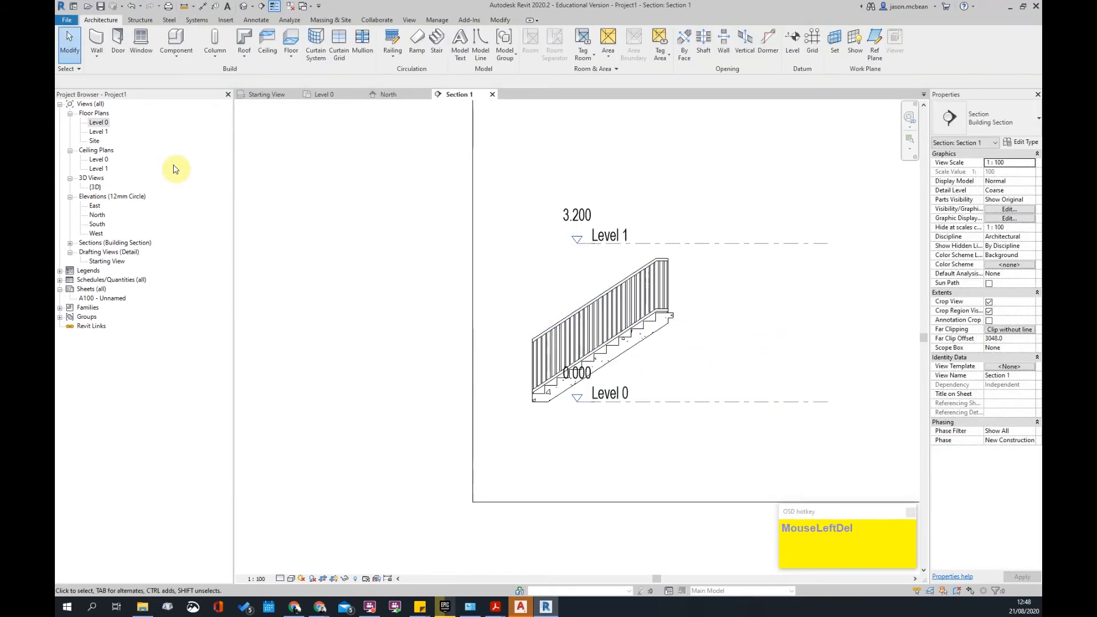
- In the Level 0 plan, drag the run end to shorten the stair to 8 risers
{"action": "double_click", "coordinate": [97, 123]}
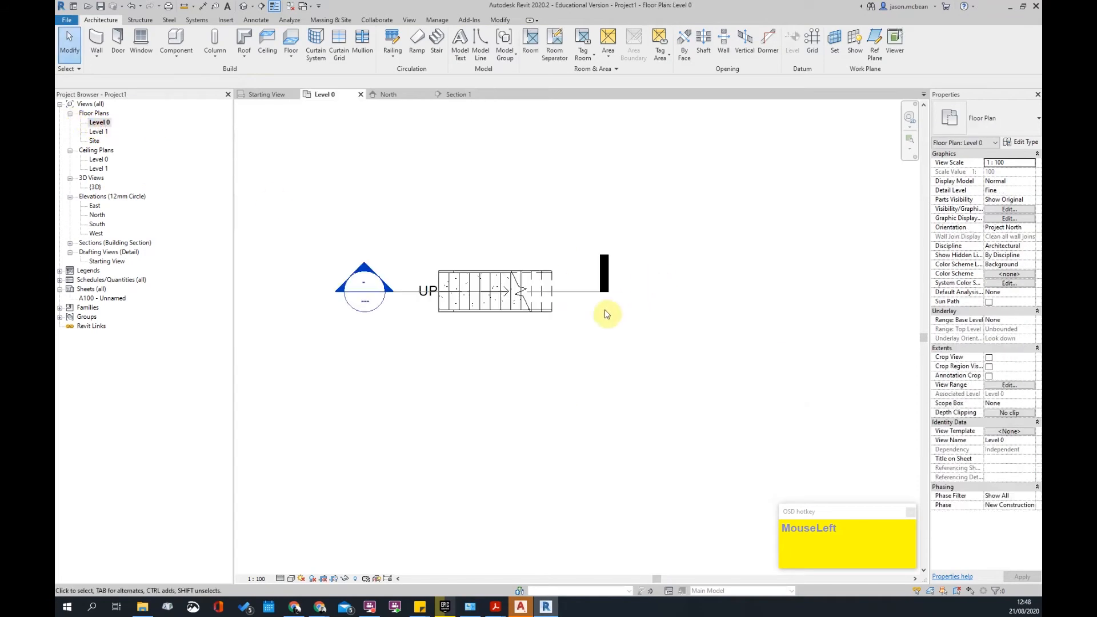
{"action": "left_click", "coordinate": [576, 328]}
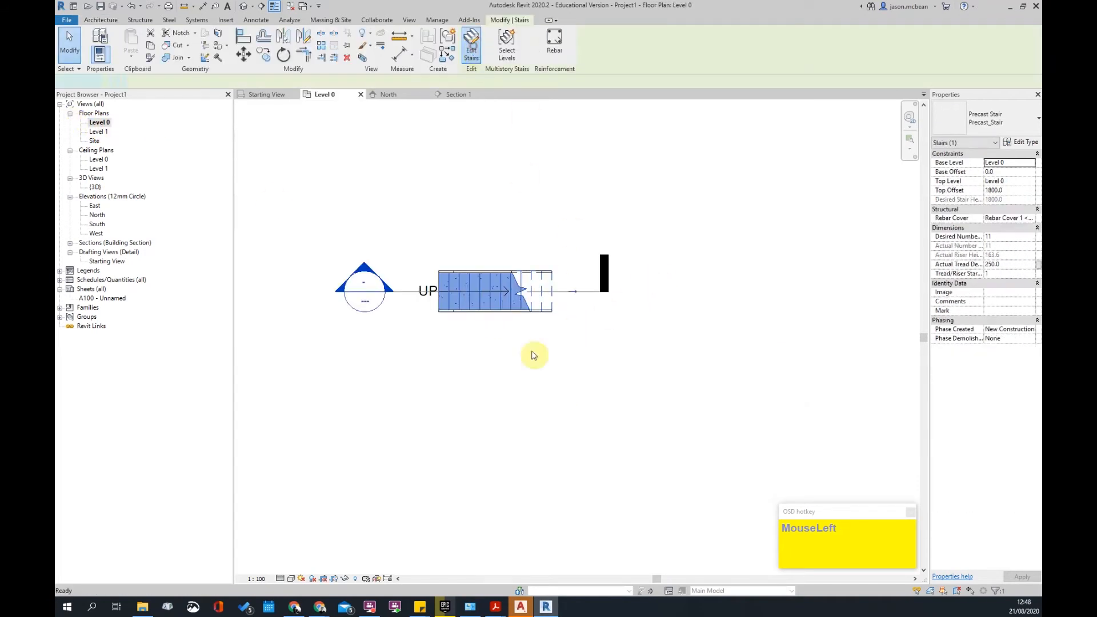
{"action": "scroll", "coordinate": [548, 284], "scroll_direction": "up", "scroll_amount": 2}
{"action": "left_click", "coordinate": [546, 277]}
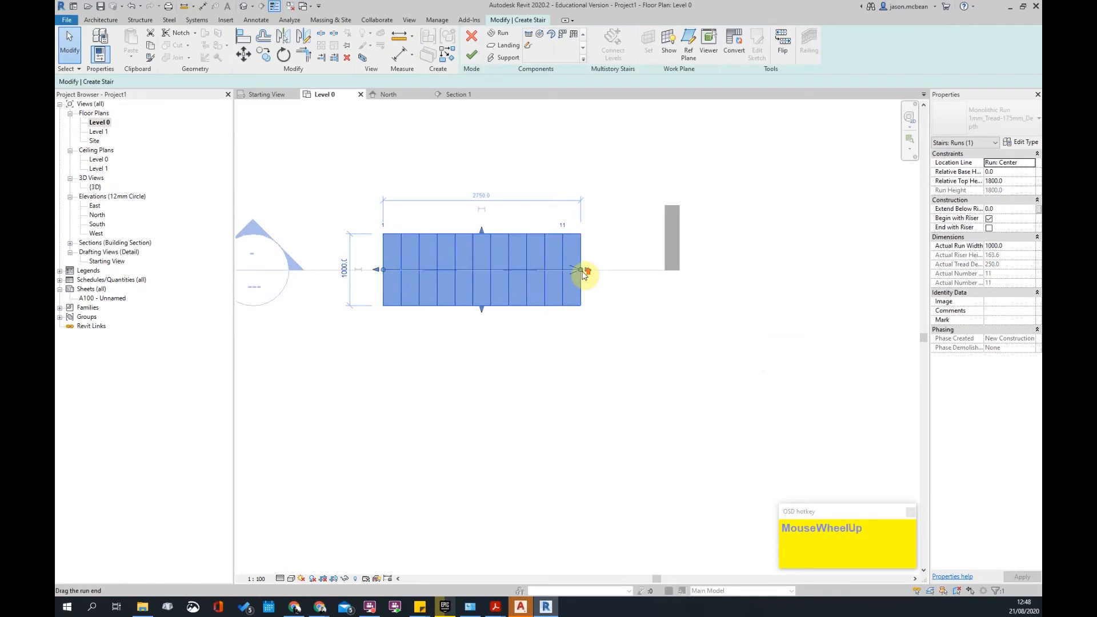
{"action": "scroll", "coordinate": [583, 274], "scroll_direction": "up", "scroll_amount": 2}
{"action": "left_click_drag", "start_coordinate": [580, 269], "coordinate": [553, 269]}
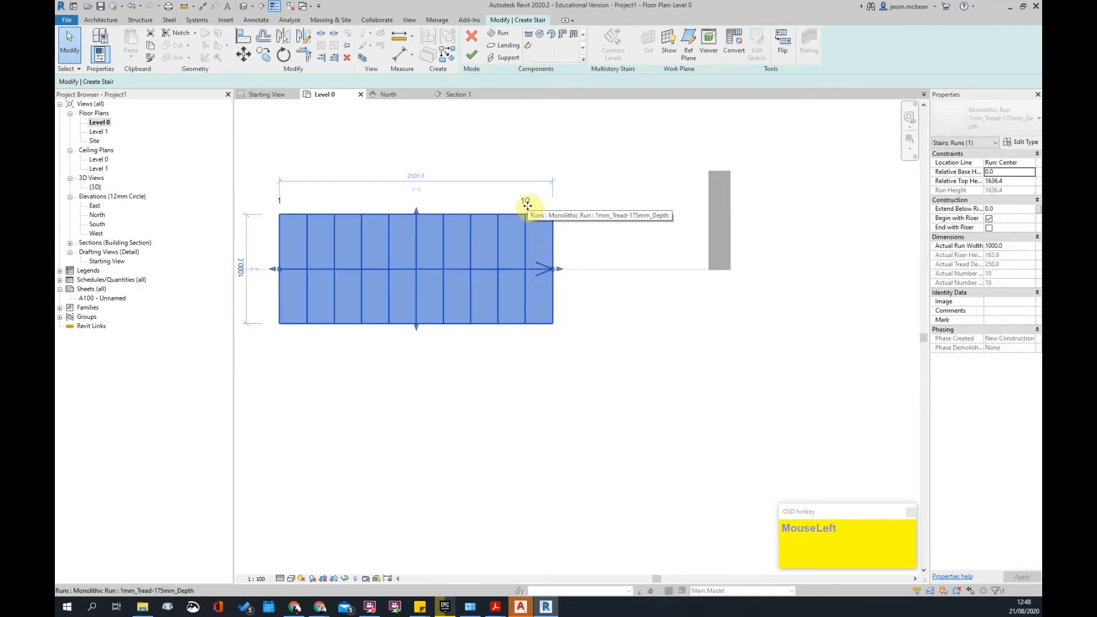
{"action": "left_click_drag", "start_coordinate": [553, 269], "coordinate": [506, 271]}
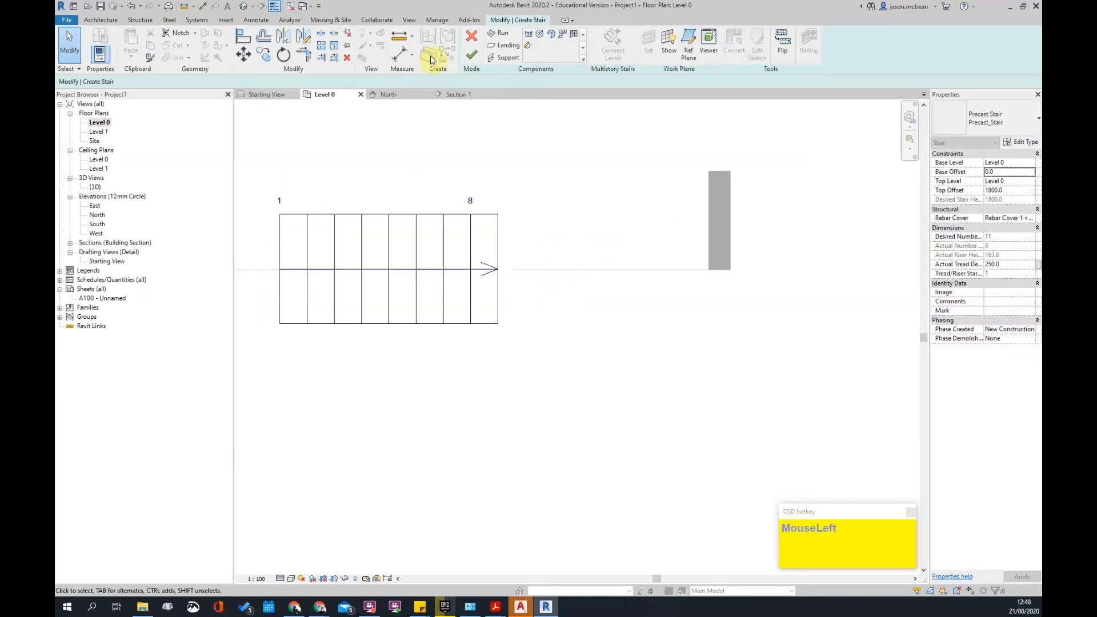
{"action": "left_click", "coordinate": [472, 55]}
{"action": "left_click", "coordinate": [586, 217]}
{"action": "scroll", "coordinate": [618, 320], "scroll_direction": "down", "scroll_amount": 3}
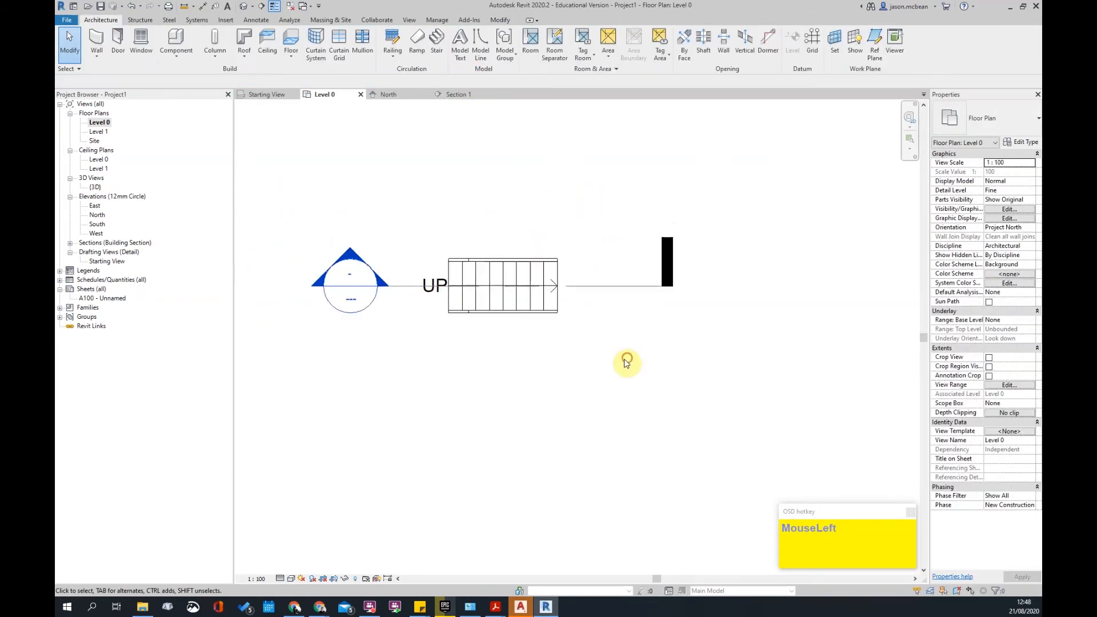
- In Section 1, measure the stair's 1309 height, then delete that dimension
{"action": "double_click", "coordinate": [359, 263]}
{"action": "scroll", "coordinate": [735, 358], "scroll_direction": "up", "scroll_amount": 3}
{"action": "middle_click_drag", "start_coordinate": [654, 367], "coordinate": [606, 369]}
{"action": "key", "text": "d"}
{"action": "key", "text": "i"}
{"action": "left_click", "coordinate": [571, 416]}
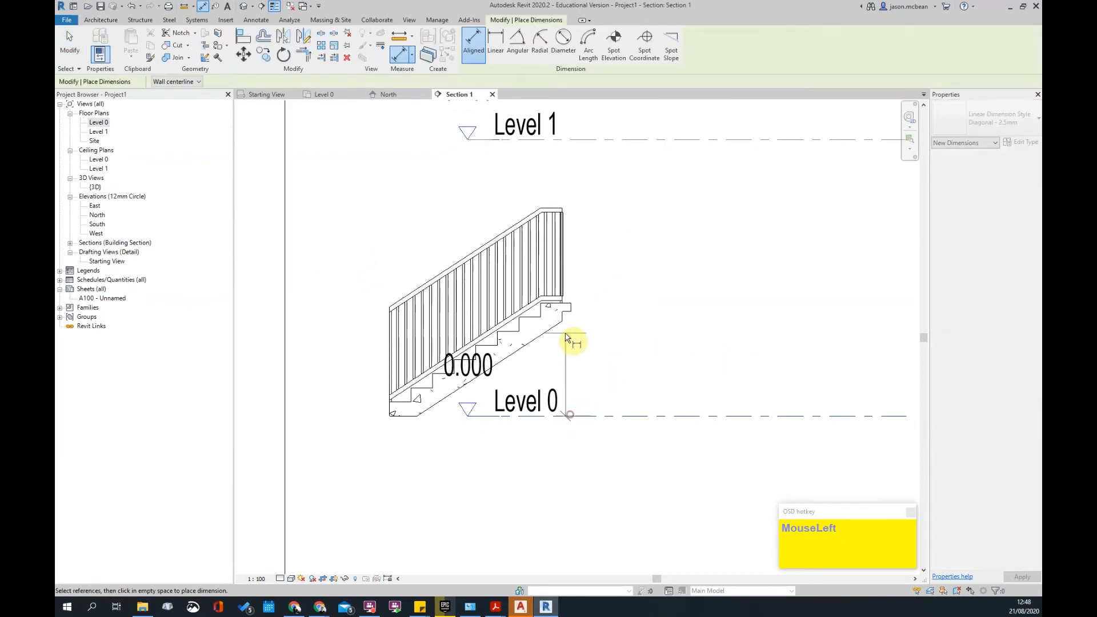
{"action": "left_click", "coordinate": [569, 311]}
{"action": "left_click", "coordinate": [648, 257]}
{"action": "key", "text": "Escape"}
{"action": "key", "text": "Escape"}
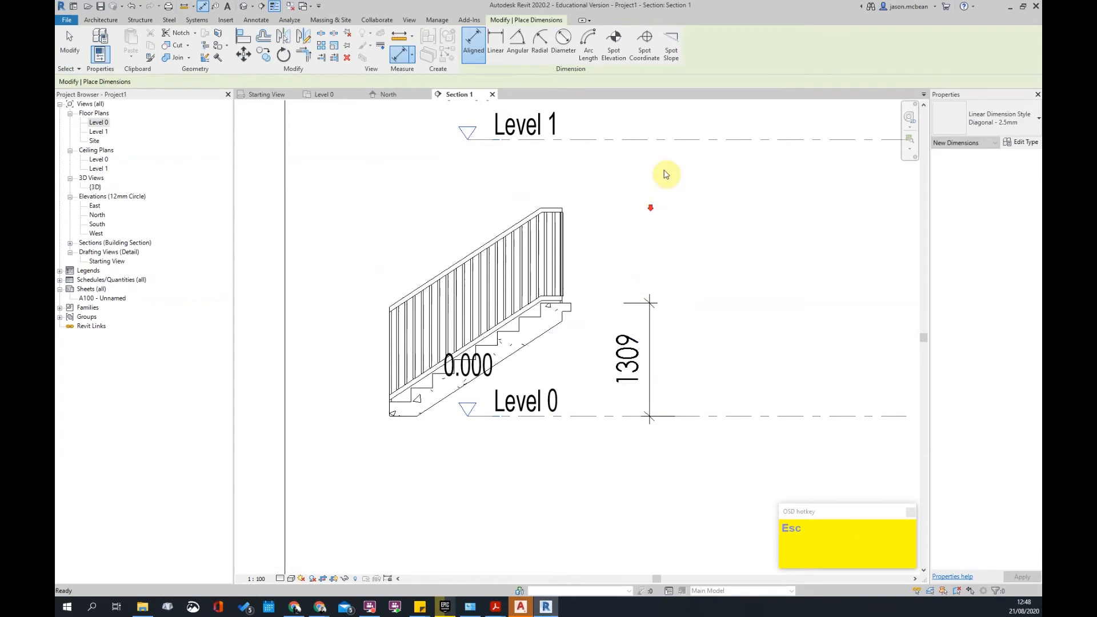
{"action": "scroll", "coordinate": [582, 307], "scroll_direction": "down", "scroll_amount": 2}
{"action": "key", "text": "Escape"}
{"action": "left_click", "coordinate": [649, 284]}
{"action": "key", "text": "Delete"}
- Window-select the stair and its railing and delete them
{"action": "left_click_drag", "start_coordinate": [654, 304], "coordinate": [571, 294]}
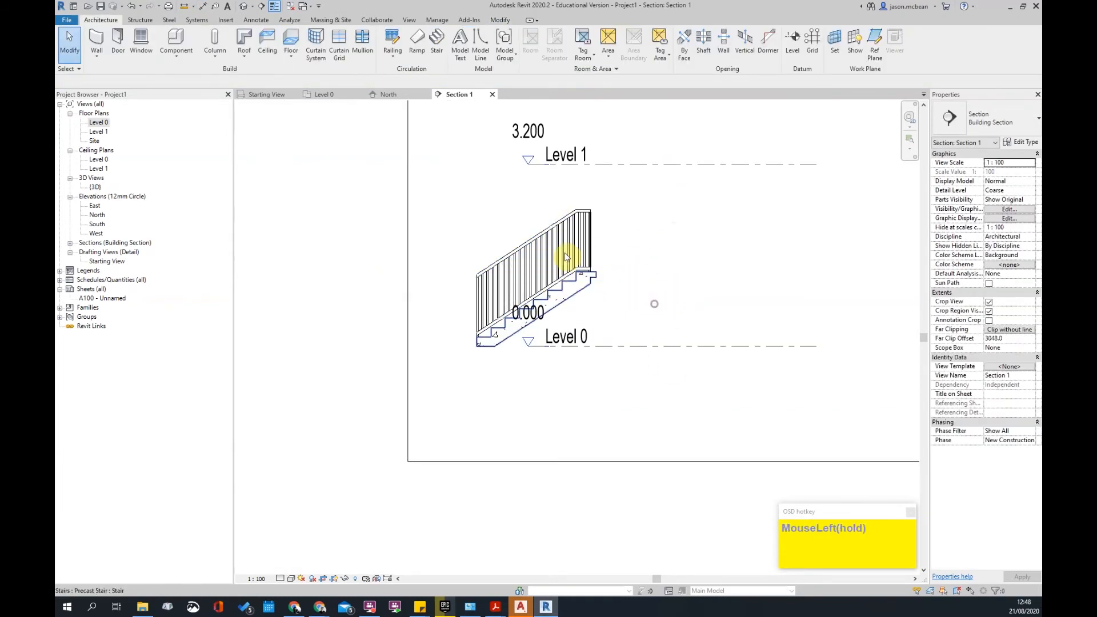
{"action": "left_click_drag", "start_coordinate": [633, 315], "coordinate": [632, 289]}
{"action": "key", "text": "Delete"}
{"action": "middle_click_drag", "start_coordinate": [684, 263], "coordinate": [642, 299]}
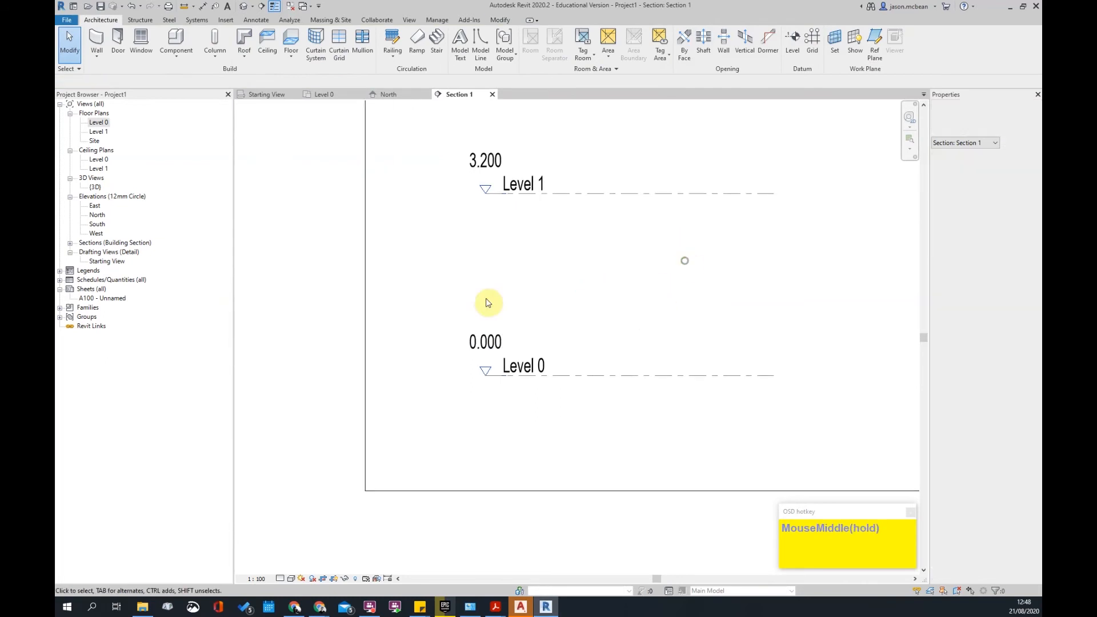
- Switch to the Level 0 floor plan and recenter the view
{"action": "double_click", "coordinate": [98, 122]}
{"action": "scroll", "coordinate": [486, 320], "scroll_direction": "down", "scroll_amount": 3}
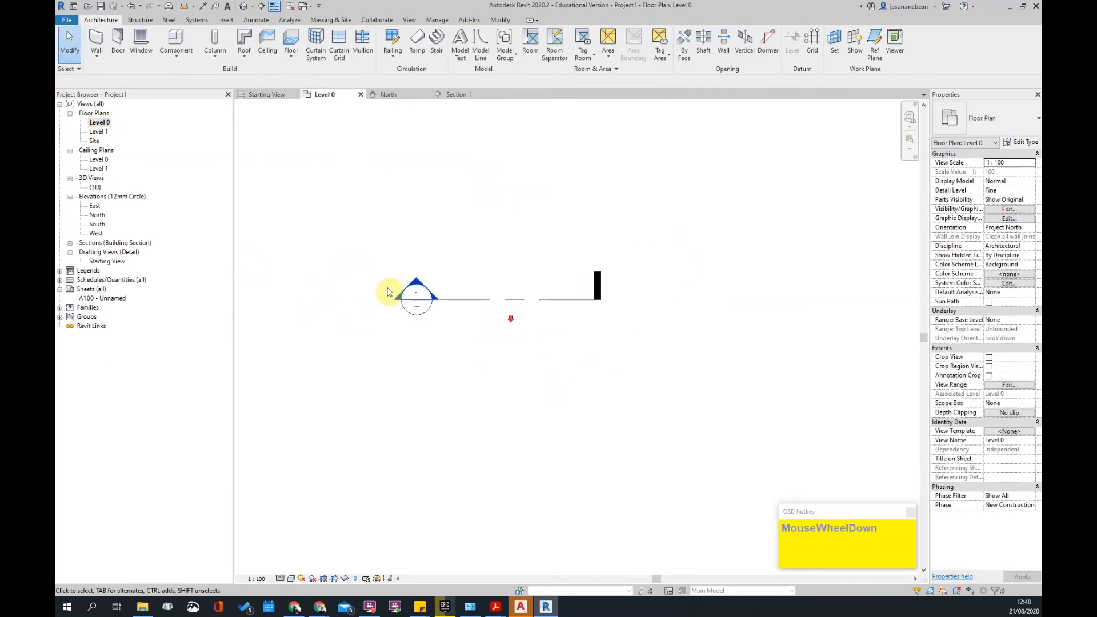
{"action": "scroll", "coordinate": [472, 324], "scroll_direction": "down", "scroll_amount": 2}
{"action": "middle_click_drag", "start_coordinate": [464, 263], "coordinate": [464, 263]}
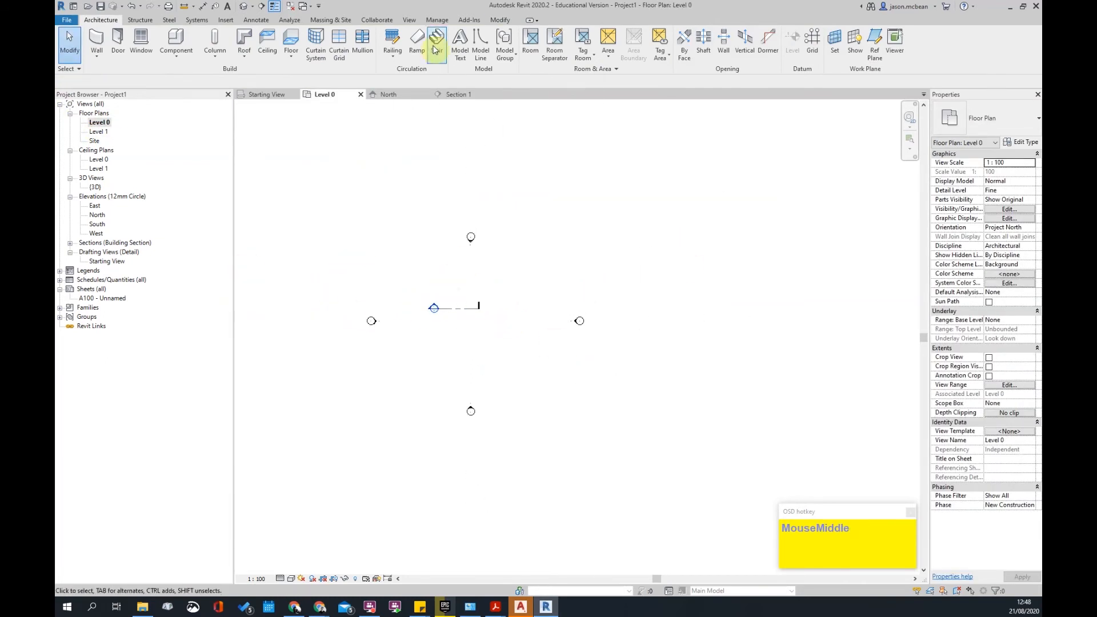
- Start a new stair and change the precast stair type's end connection from Notch to Straight Cut
{"action": "left_click", "coordinate": [435, 50]}
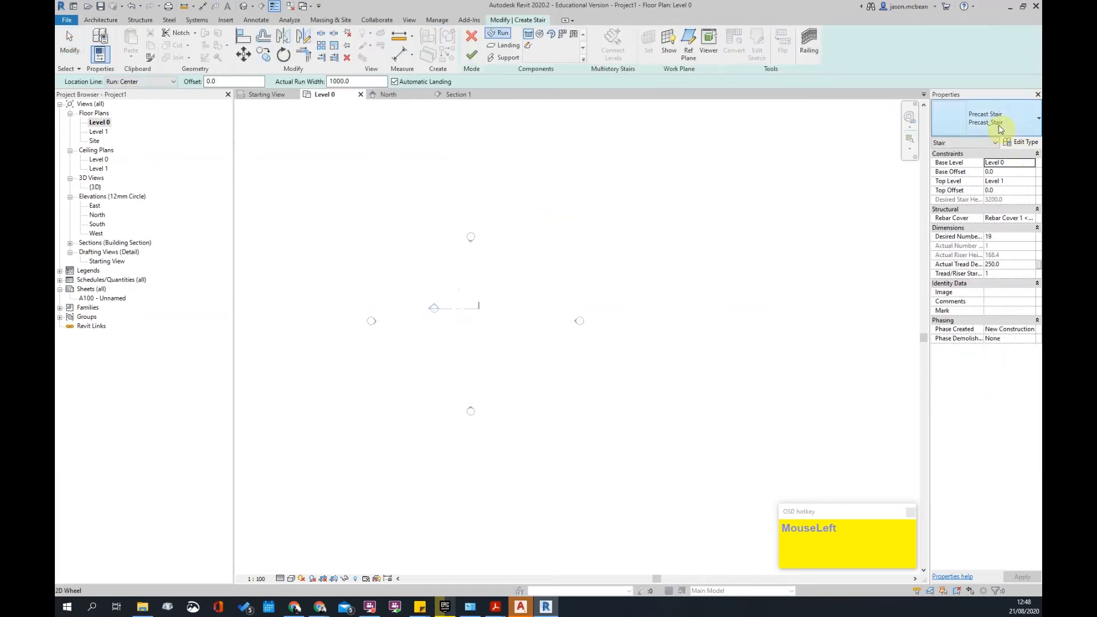
{"action": "left_click", "coordinate": [1001, 116]}
{"action": "left_click", "coordinate": [1000, 115]}
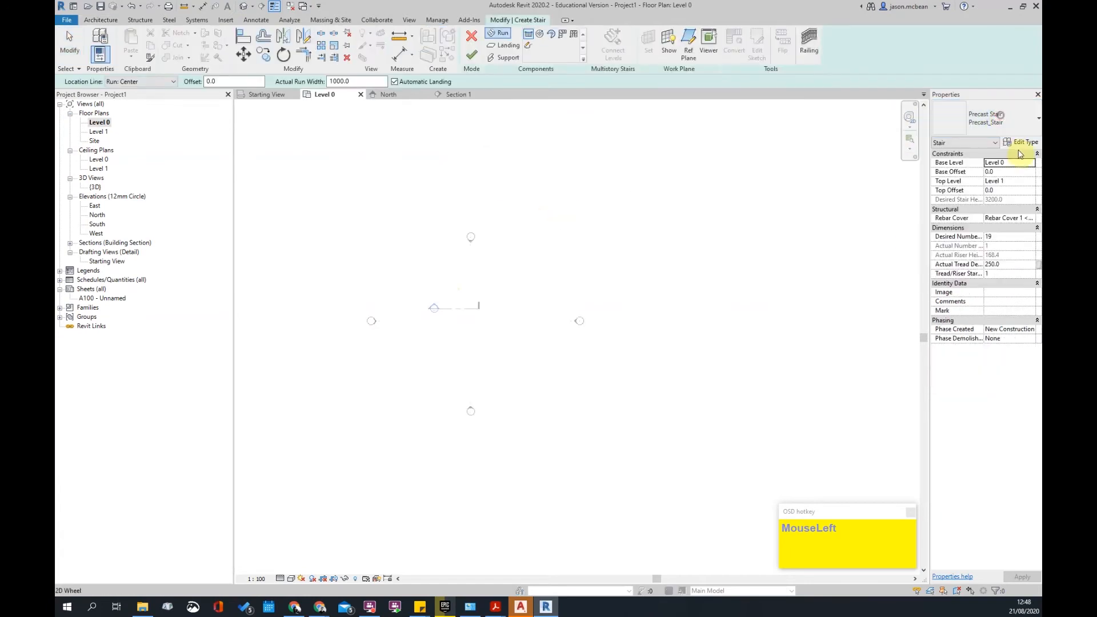
{"action": "left_click", "coordinate": [1029, 142]}
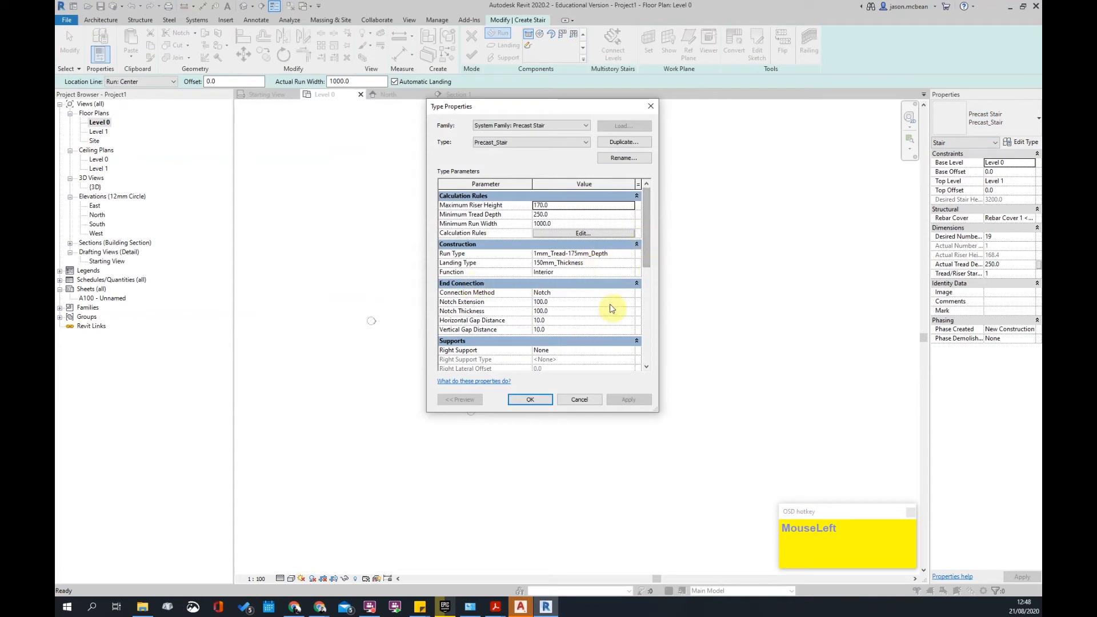
{"action": "left_click", "coordinate": [579, 302]}
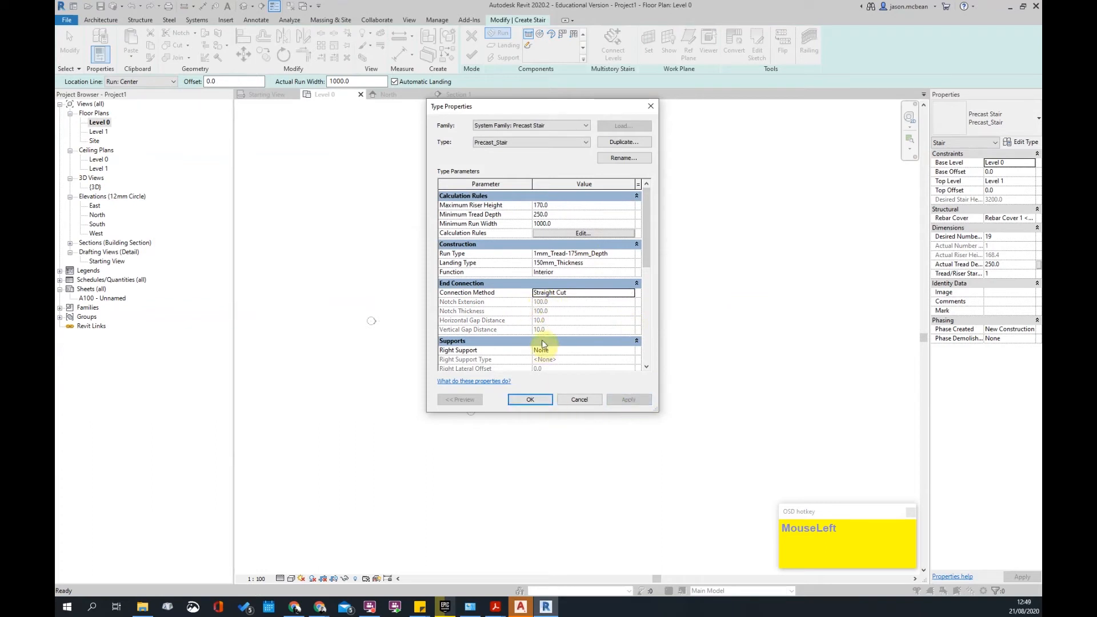
{"action": "left_click", "coordinate": [533, 400]}
- Sketch a 9-riser first run and a parallel return run completing the 19 risers
{"action": "scroll", "coordinate": [540, 303], "scroll_direction": "up", "scroll_amount": 1}
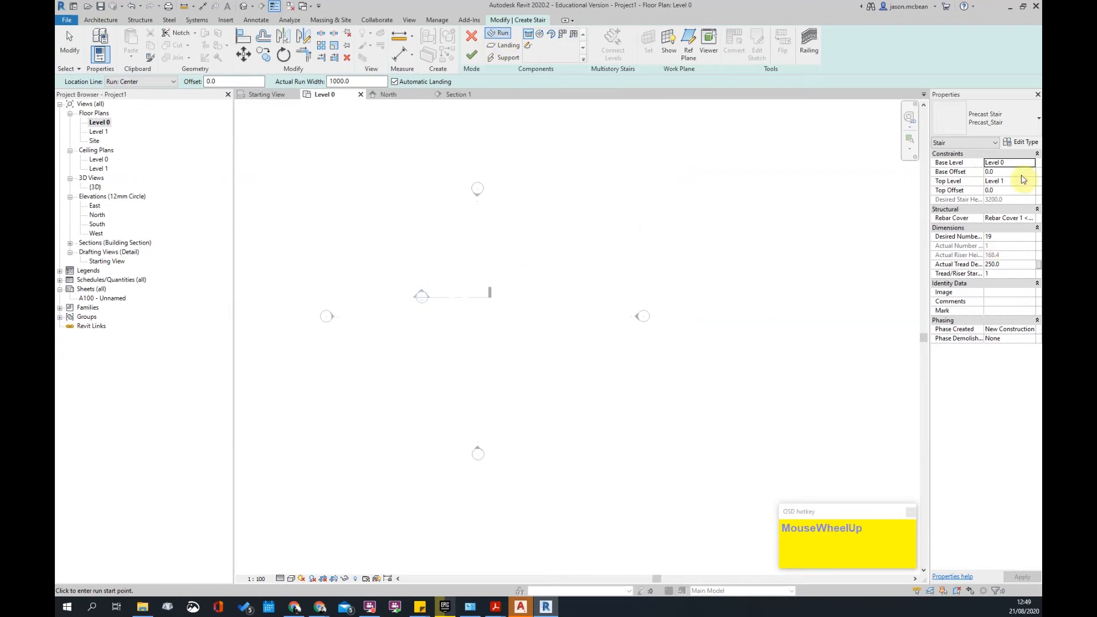
{"action": "scroll", "coordinate": [436, 300], "scroll_direction": "up", "scroll_amount": 1}
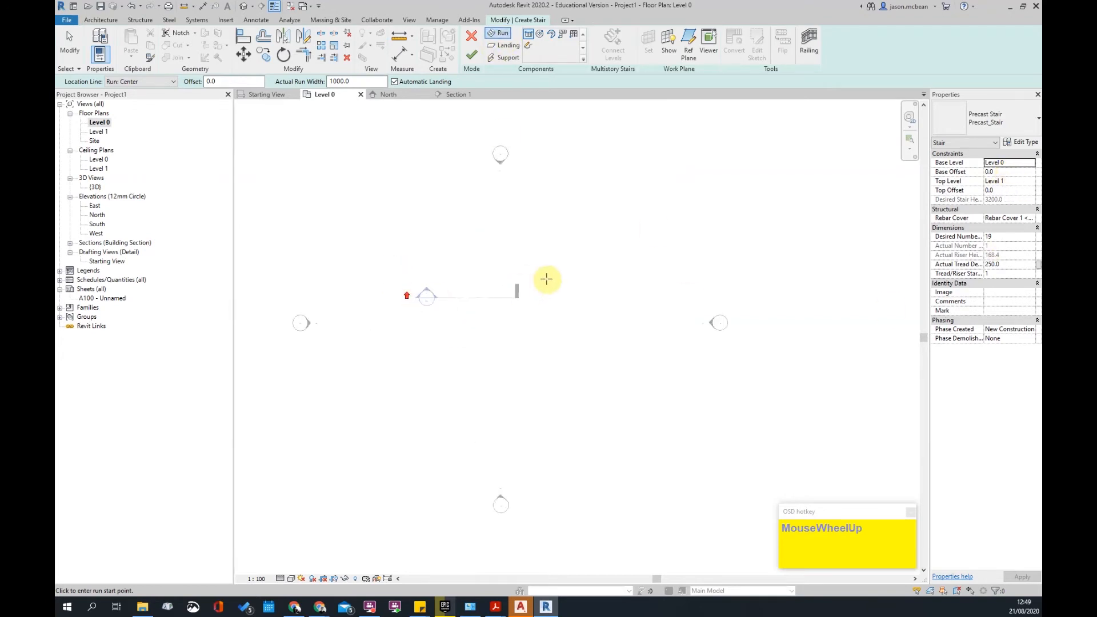
{"action": "scroll", "coordinate": [525, 254], "scroll_direction": "up", "scroll_amount": 1}
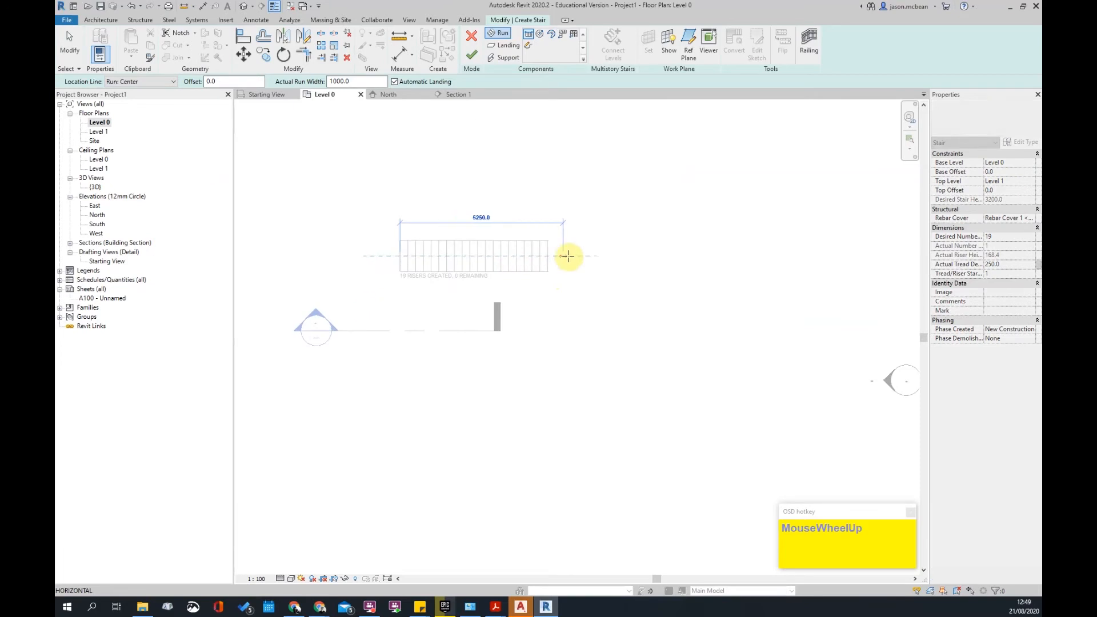
{"action": "scroll", "coordinate": [470, 260], "scroll_direction": "up", "scroll_amount": 1}
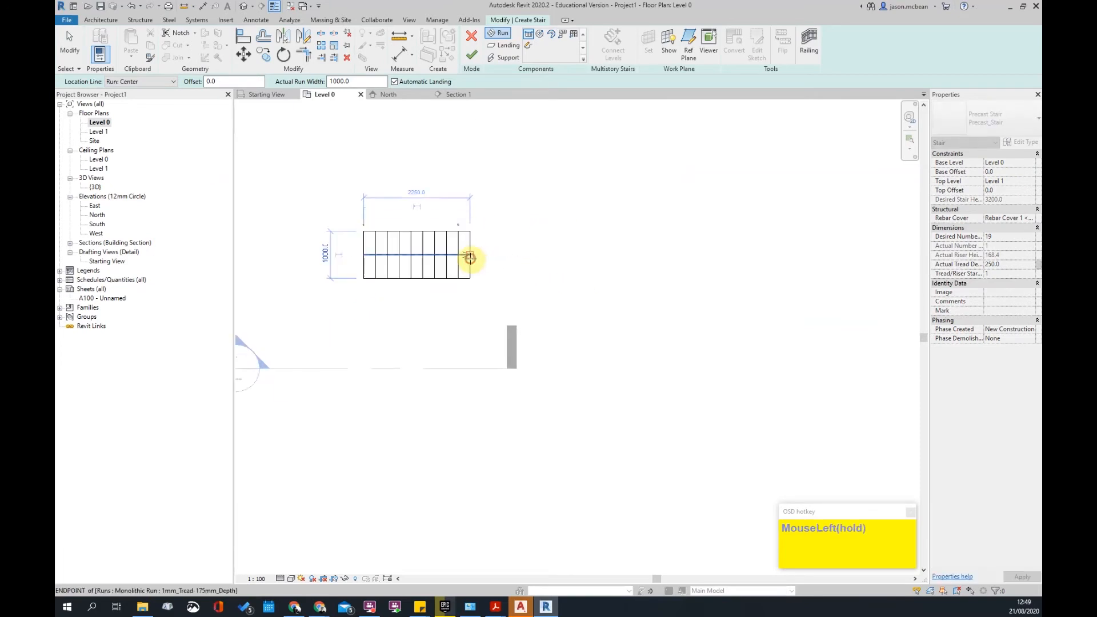
{"action": "left_click", "coordinate": [471, 259]}
{"action": "left_click", "coordinate": [468, 321]}
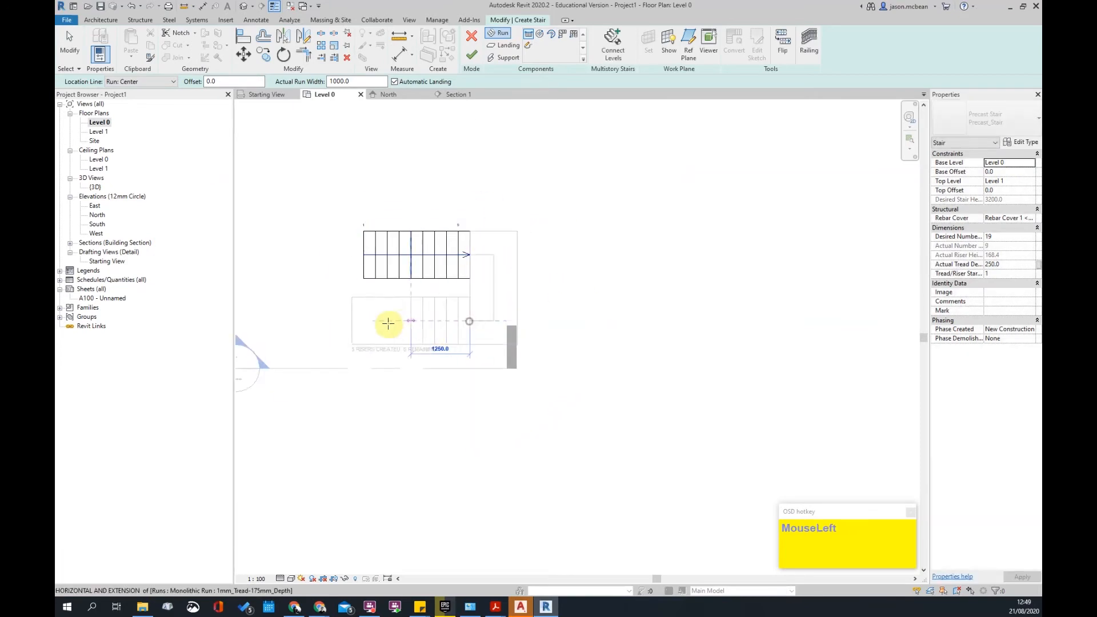
{"action": "left_click", "coordinate": [354, 321]}
- Adjust the lower run's end grip by a tread and check the run and stair top offset properties
{"action": "scroll", "coordinate": [301, 328], "scroll_direction": "up", "scroll_amount": 2}
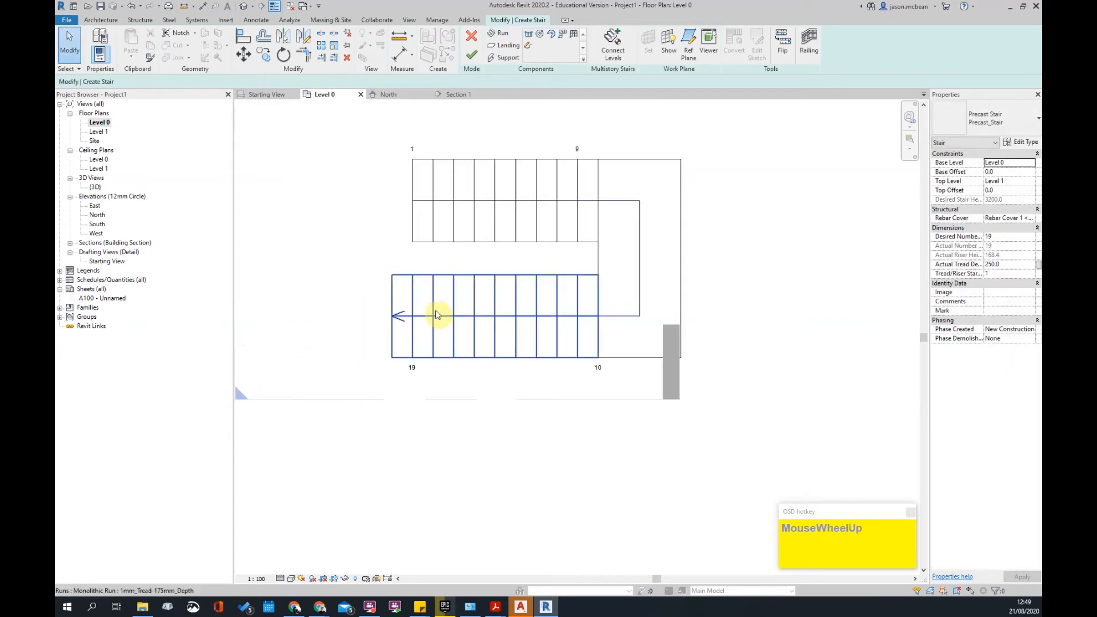
{"action": "left_click", "coordinate": [431, 315]}
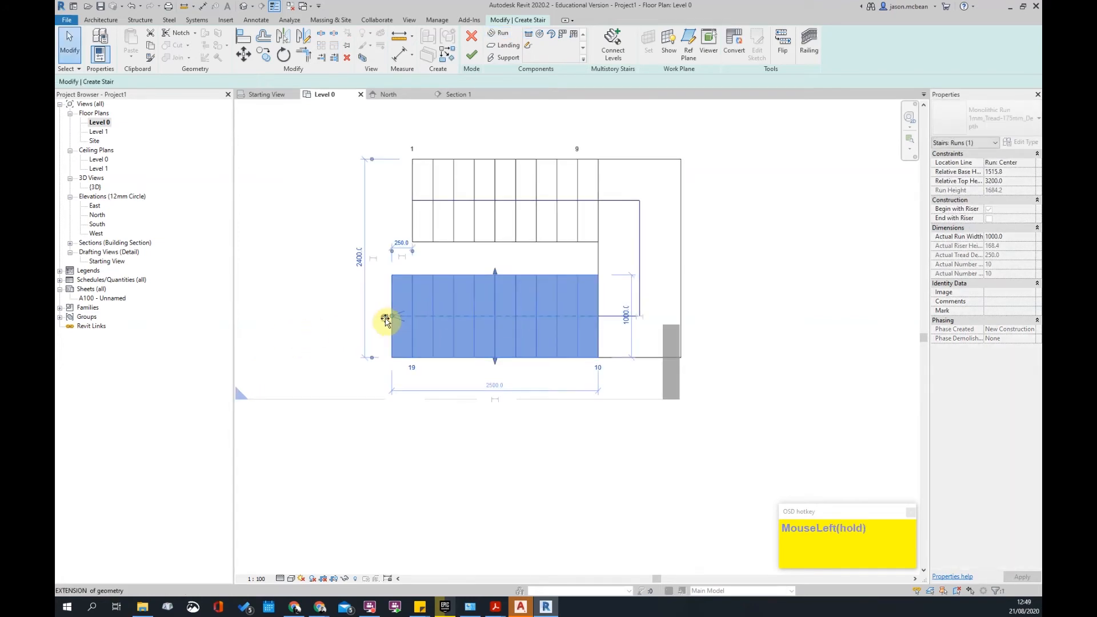
{"action": "left_click_drag", "start_coordinate": [401, 322], "coordinate": [412, 318]}
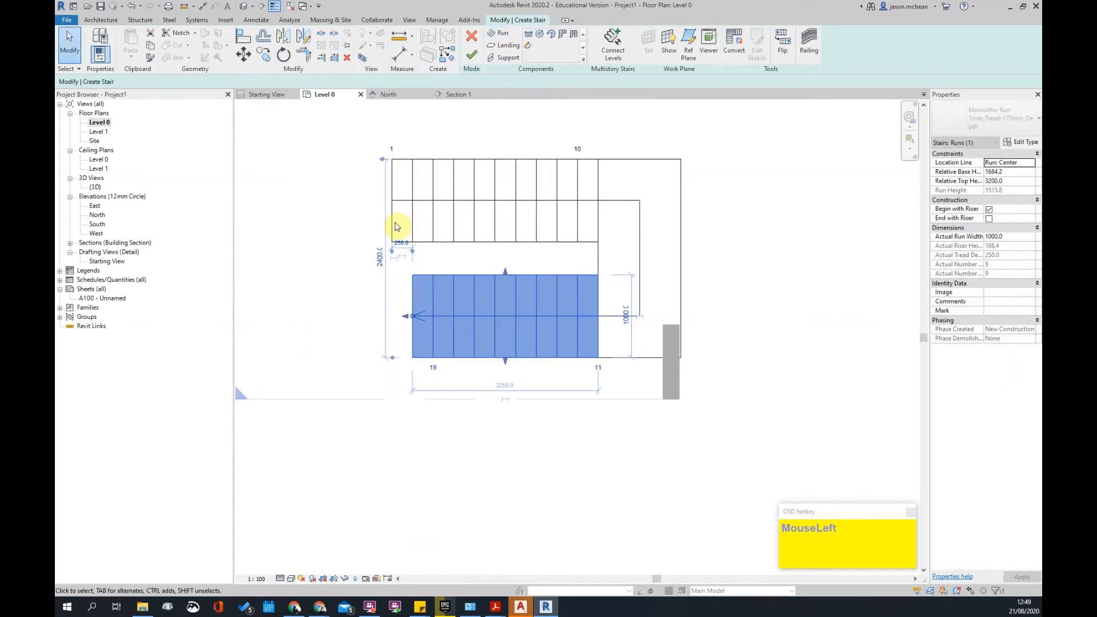
{"action": "left_click_drag", "start_coordinate": [405, 318], "coordinate": [393, 315]}
{"action": "left_click", "coordinate": [448, 346]}
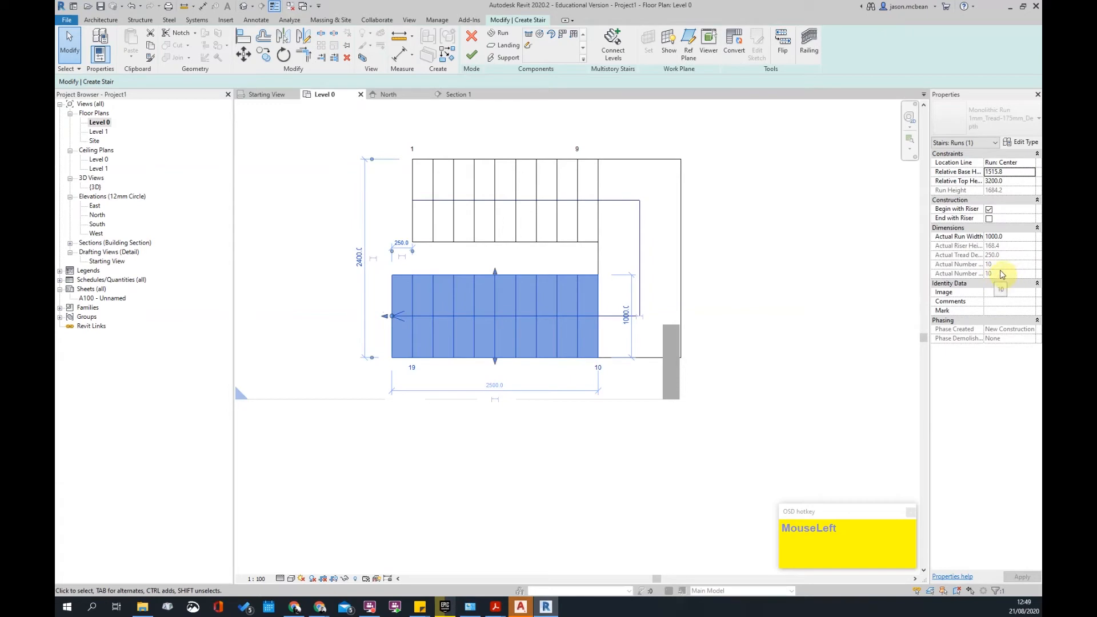
{"action": "left_click", "coordinate": [789, 275]}
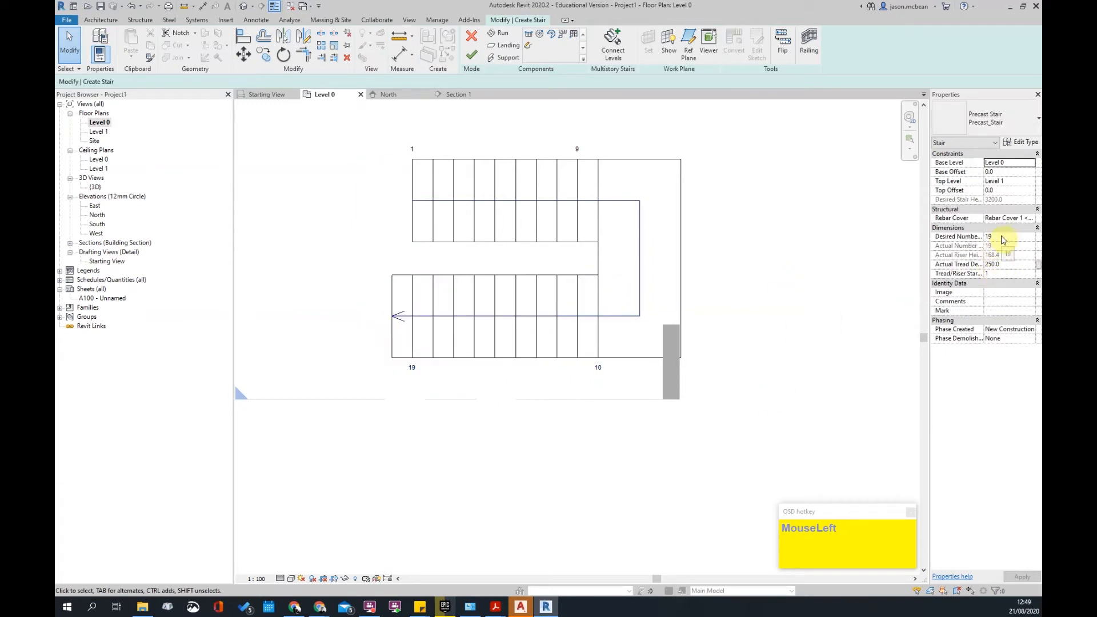
{"action": "left_click", "coordinate": [998, 192]}
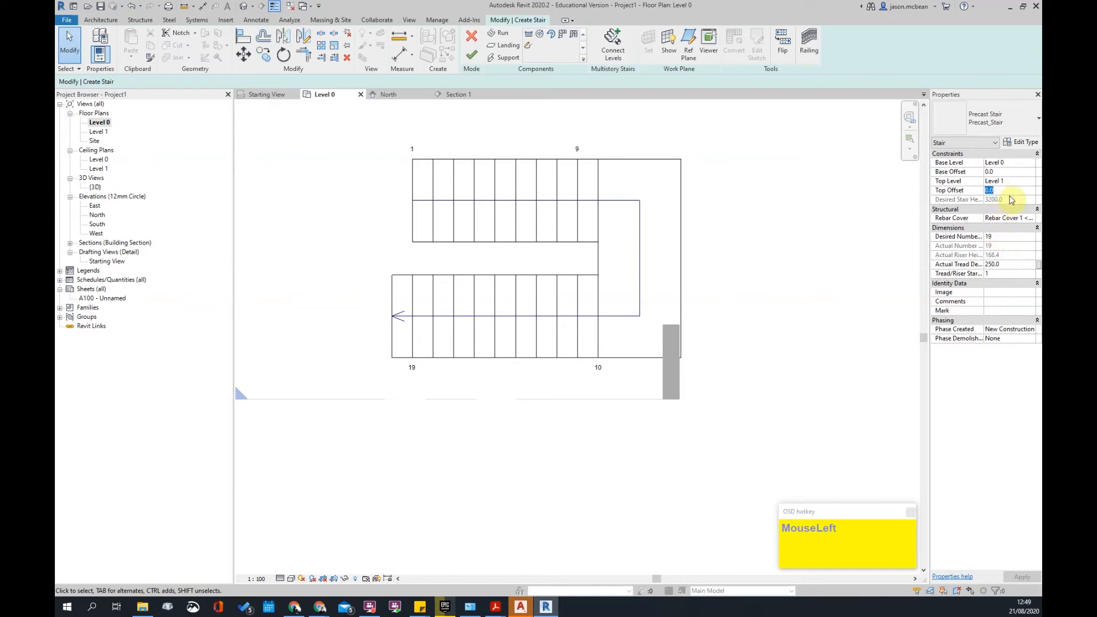
{"action": "left_click", "coordinate": [480, 298]}
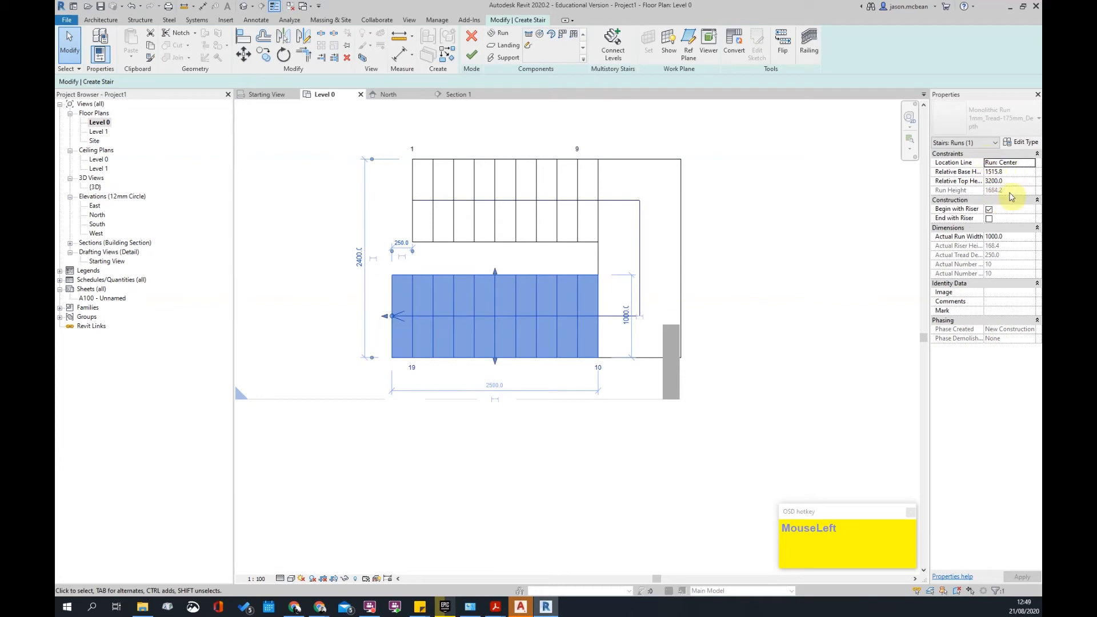
{"action": "left_click", "coordinate": [755, 294]}
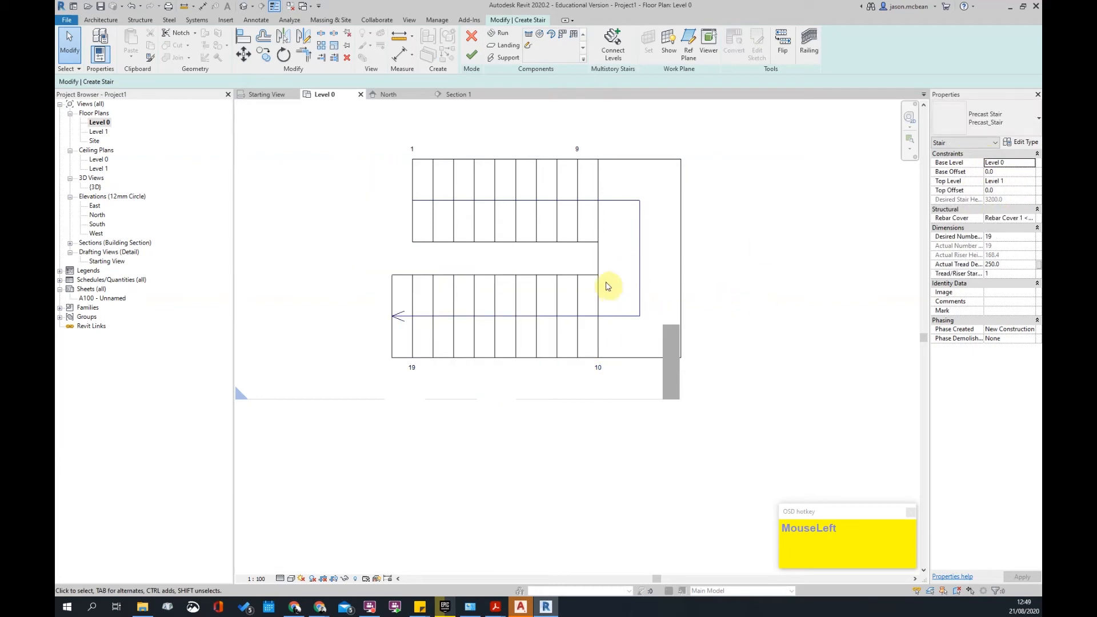
{"action": "scroll", "coordinate": [540, 452], "scroll_direction": "down", "scroll_amount": 2}
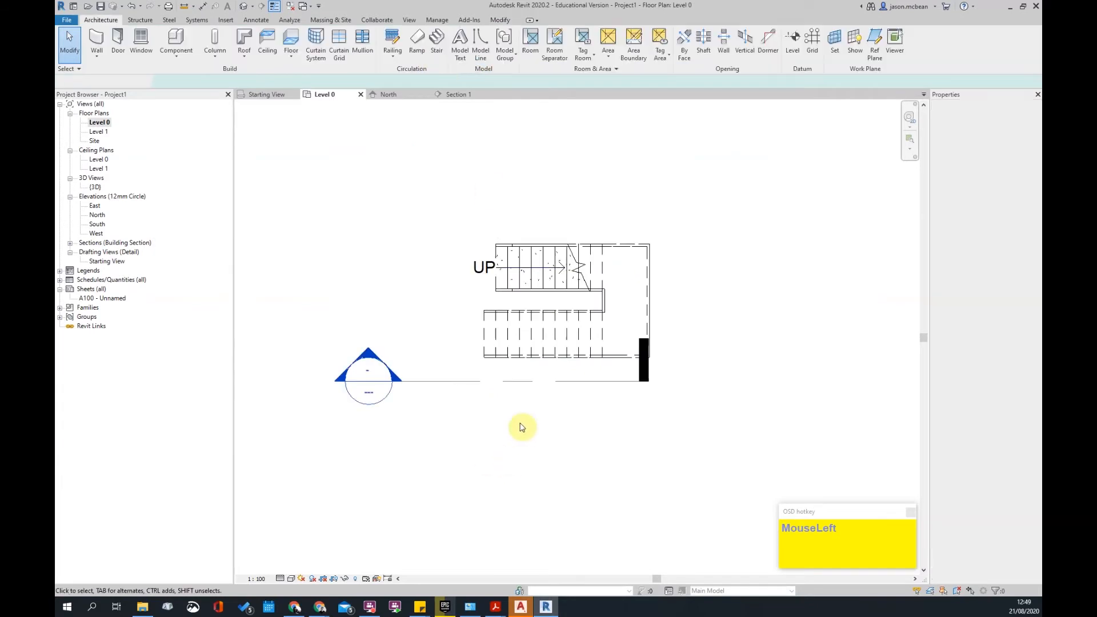
- Finish the stair, drag the section line up across it, and view the stair in default 3D
{"action": "left_click", "coordinate": [515, 385]}
{"action": "left_click", "coordinate": [516, 386]}
{"action": "left_click", "coordinate": [429, 395]}
{"action": "left_click", "coordinate": [477, 381]}
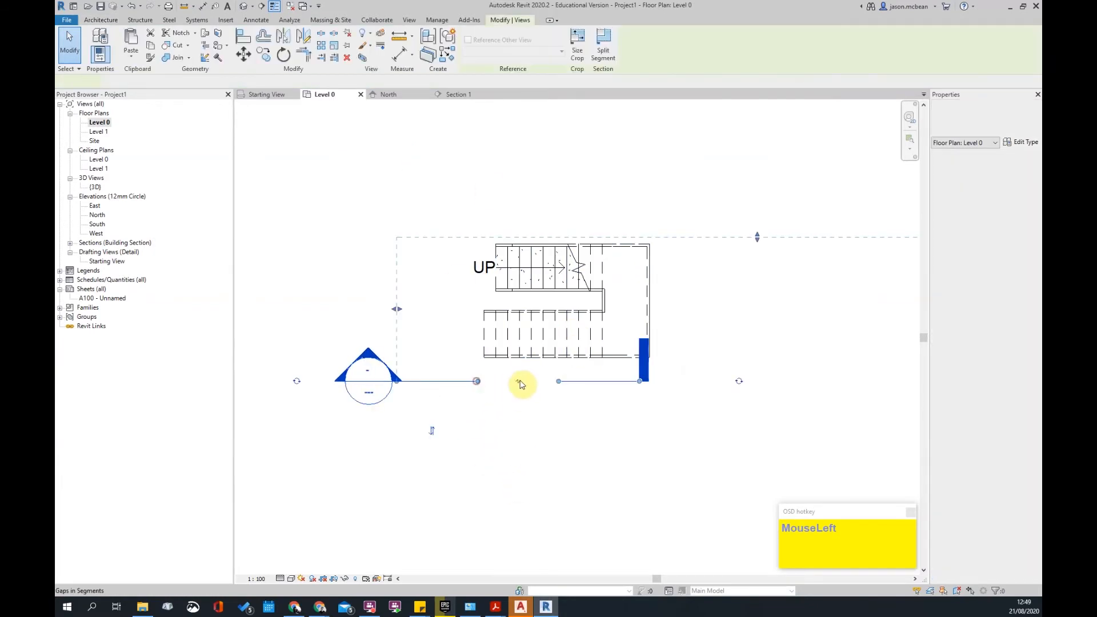
{"action": "left_click_drag", "start_coordinate": [441, 383], "coordinate": [566, 470]}
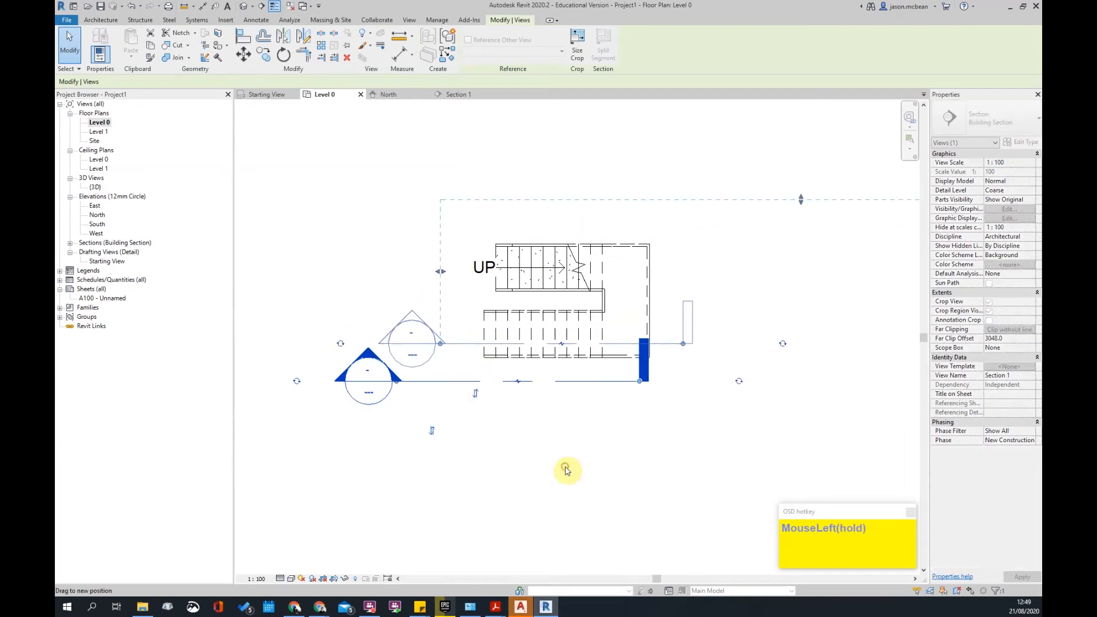
{"action": "left_click", "coordinate": [566, 470]}
{"action": "left_click", "coordinate": [246, 8]}
{"action": "middle_click_drag", "start_coordinate": [527, 286], "coordinate": [755, 441], "text": "shift"}
- Delete the outer and inner railings from the precast stair
{"action": "left_click", "coordinate": [730, 445]}
{"action": "key", "text": "Delete"}
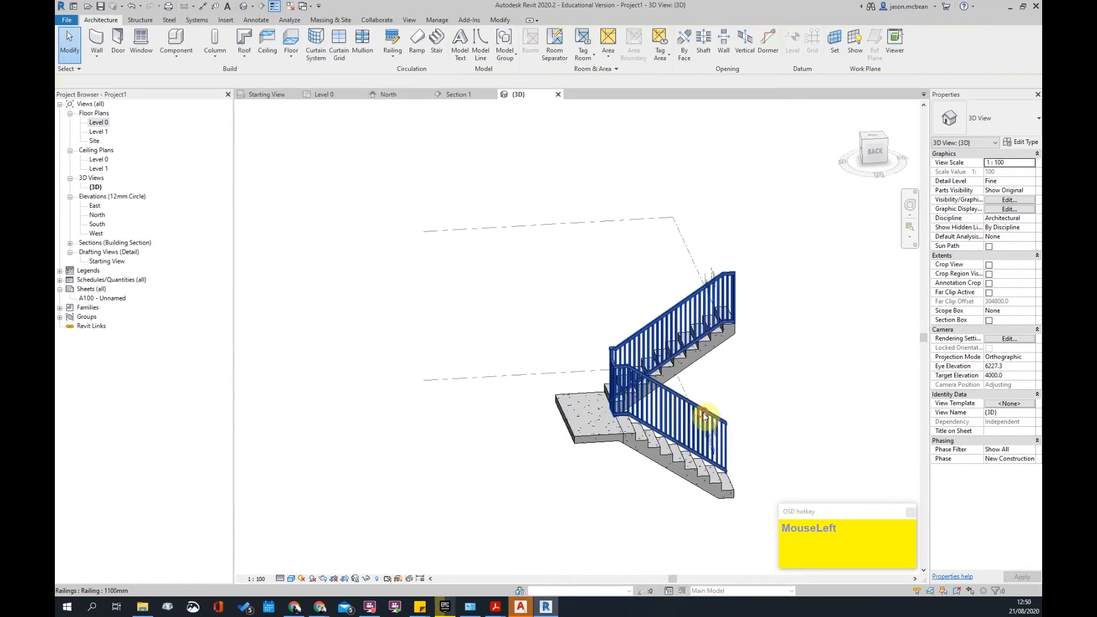
{"action": "left_click", "coordinate": [708, 416]}
{"action": "key", "text": "Delete"}
{"action": "mouse_move", "coordinate": [796, 362]}
{"action": "middle_mouse_down", "text": "shift"}
{"action": "mouse_move", "coordinate": [769, 296]}
{"action": "mouse_move", "coordinate": [766, 309]}
{"action": "mouse_move", "coordinate": [709, 311]}
{"action": "middle_mouse_up", "text": "shift"}
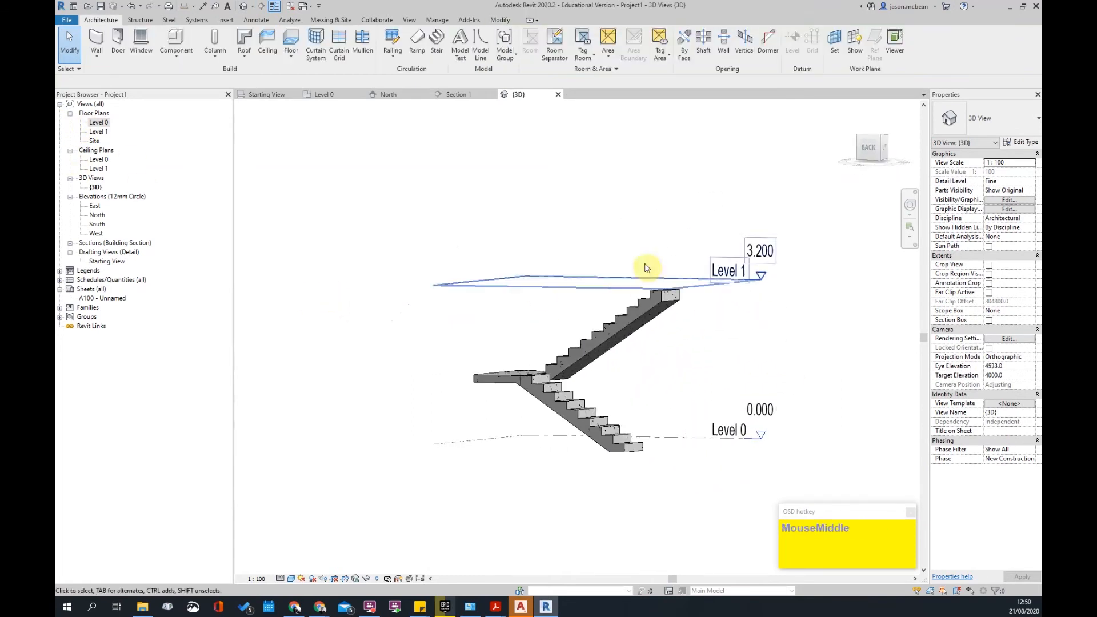
{"action": "scroll", "coordinate": [645, 289], "scroll_direction": "up", "scroll_amount": 3}
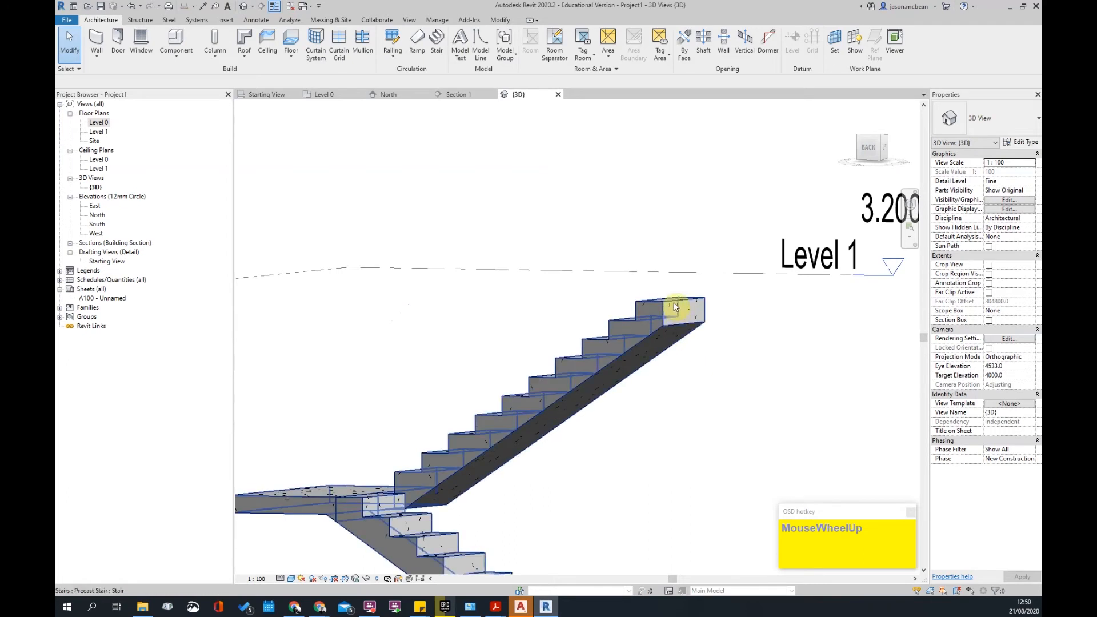
{"action": "scroll", "coordinate": [557, 334], "scroll_direction": "down", "scroll_amount": 3}
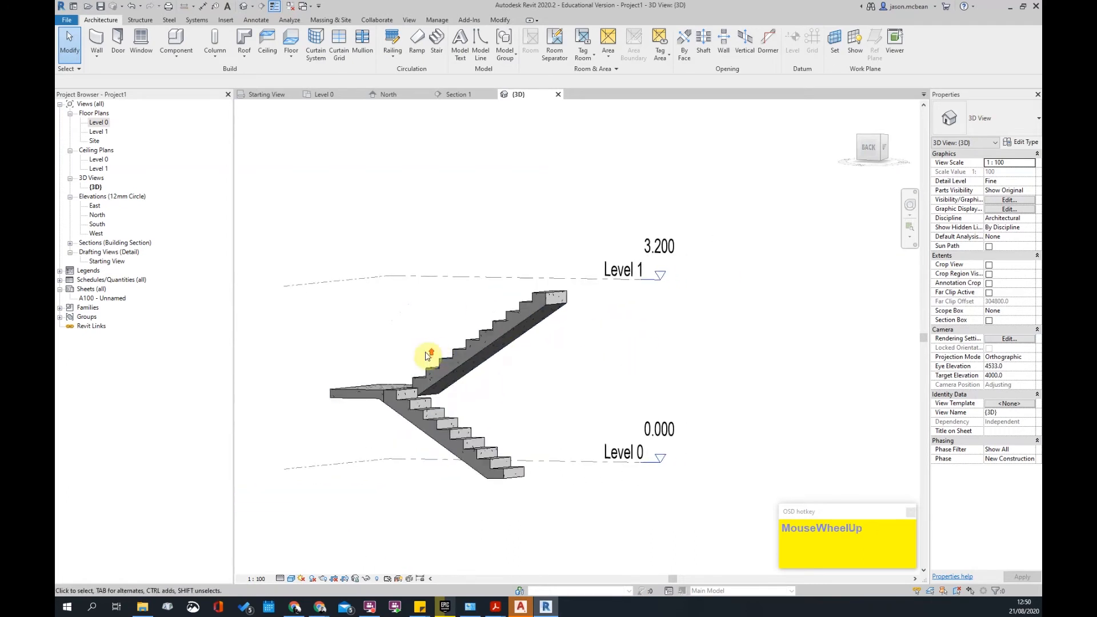
{"action": "scroll", "coordinate": [428, 357], "scroll_direction": "up", "scroll_amount": 2}
{"action": "scroll", "coordinate": [478, 368], "scroll_direction": "up", "scroll_amount": 2}
{"action": "scroll", "coordinate": [616, 427], "scroll_direction": "down", "scroll_amount": 2}
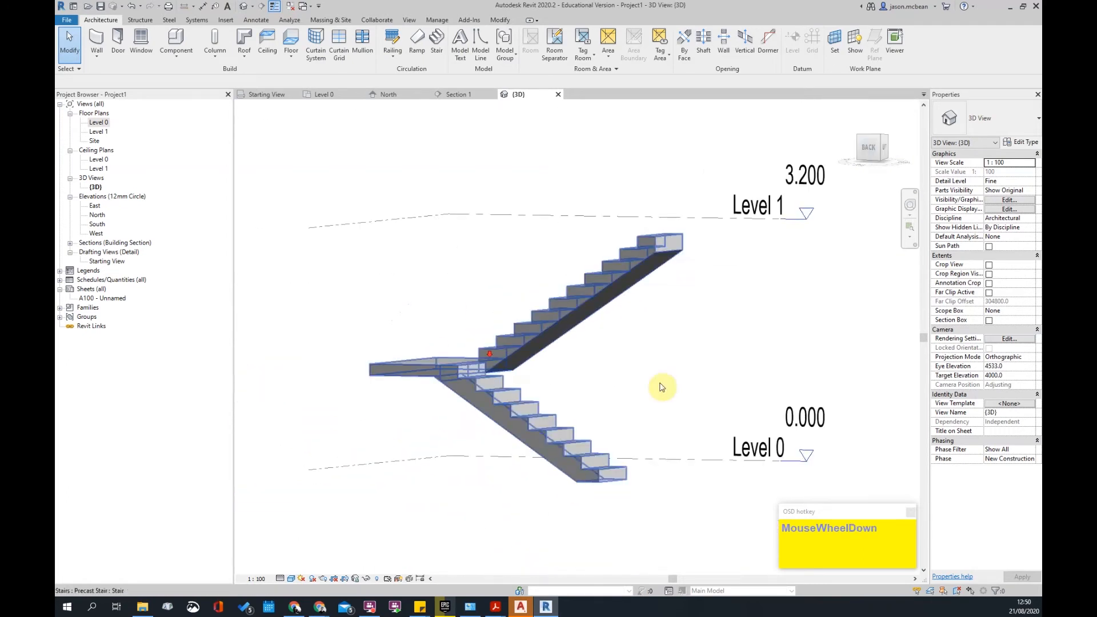
- Orbit and zoom around the bare stair runs and landing, selecting the stair to inspect it
{"action": "middle_click_drag", "start_coordinate": [708, 367], "coordinate": [285, 459], "text": "shift"}
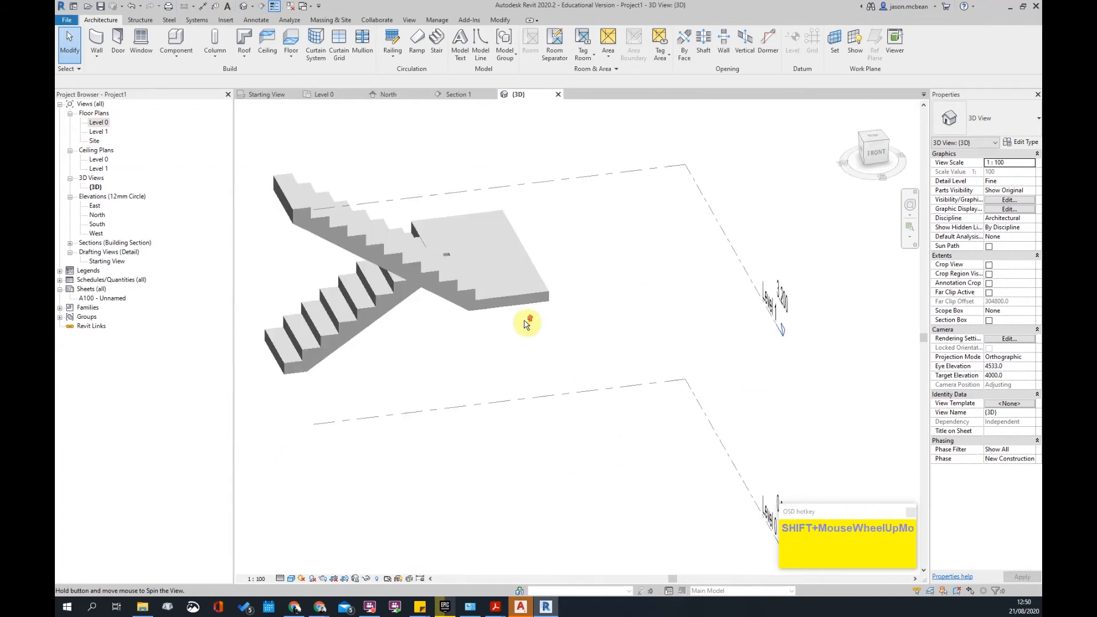
{"action": "scroll", "coordinate": [534, 277], "scroll_direction": "up", "scroll_amount": 2}
{"action": "left_click", "coordinate": [534, 282]}
{"action": "scroll", "coordinate": [570, 406], "scroll_direction": "down", "scroll_amount": 3}
{"action": "middle_click_drag", "start_coordinate": [570, 407], "coordinate": [667, 299], "text": "shift"}
{"action": "left_click", "coordinate": [666, 295]}
{"action": "middle_click_drag", "start_coordinate": [468, 286], "coordinate": [637, 443], "text": "shift"}
{"action": "scroll", "coordinate": [642, 368], "scroll_direction": "down", "scroll_amount": 3}
{"action": "scroll", "coordinate": [666, 350], "scroll_direction": "down", "scroll_amount": 2}
{"action": "middle_click_drag", "start_coordinate": [666, 351], "coordinate": [387, 488], "text": "shift"}
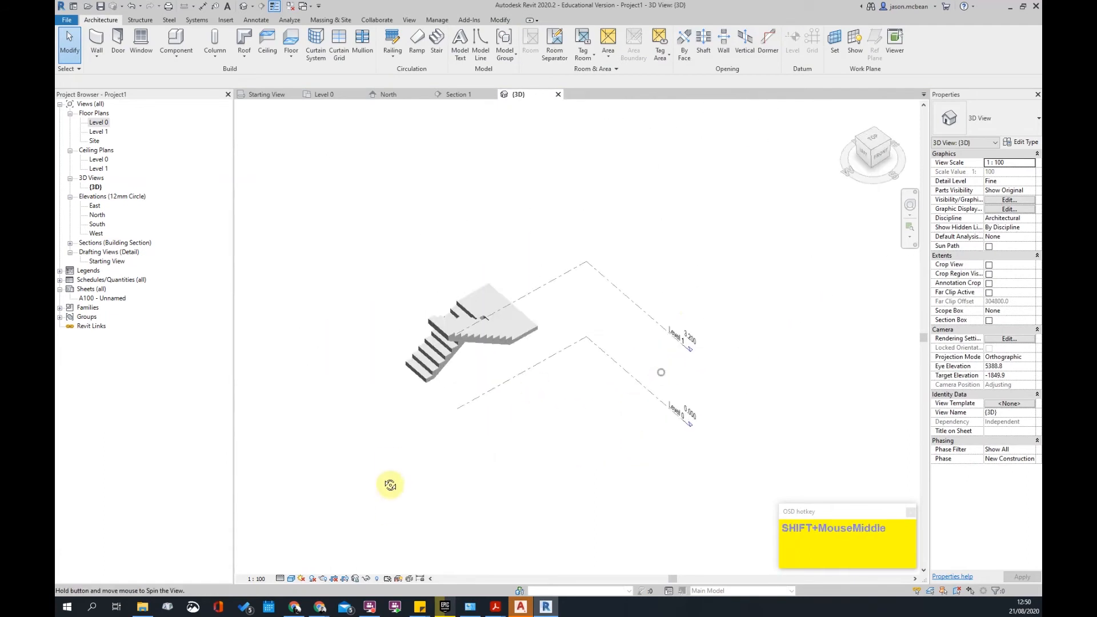
{"action": "scroll", "coordinate": [482, 318], "scroll_direction": "up", "scroll_amount": 3}
{"action": "scroll", "coordinate": [500, 257], "scroll_direction": "down", "scroll_amount": 3}
{"action": "left_click", "coordinate": [498, 237]}
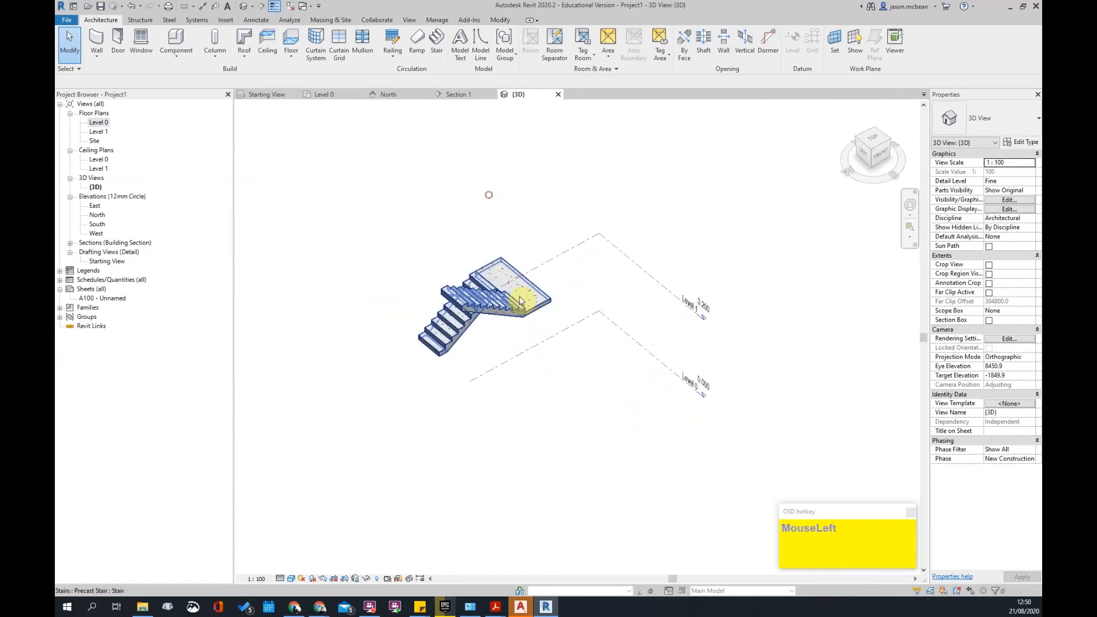
{"action": "scroll", "coordinate": [521, 320], "scroll_direction": "up", "scroll_amount": 3}
{"action": "left_click", "coordinate": [559, 306]}
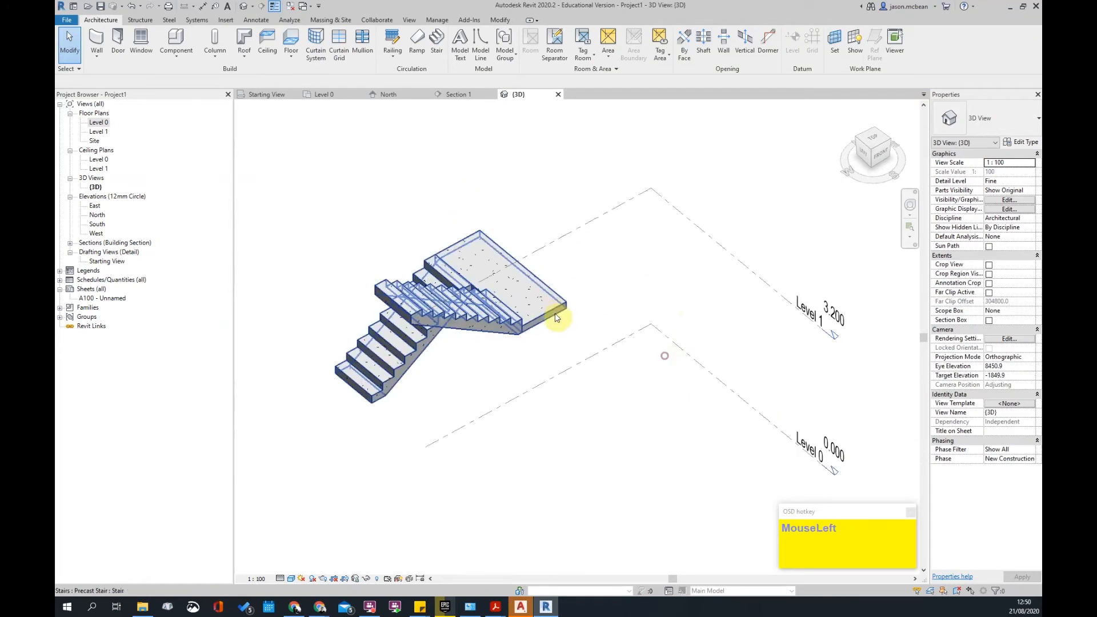
{"action": "scroll", "coordinate": [545, 233], "scroll_direction": "down", "scroll_amount": 3}
{"action": "middle_click_drag", "start_coordinate": [542, 387], "coordinate": [554, 284], "text": "shift"}
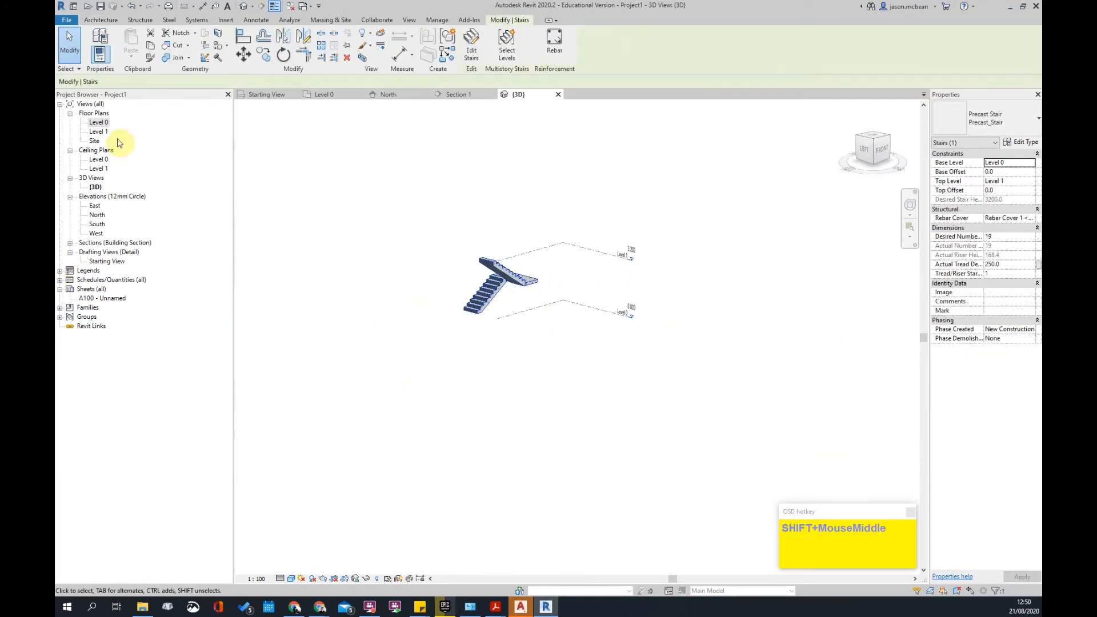
- Widen Section 1's crop region to the left and right and extend it downward
{"action": "double_click", "coordinate": [96, 122]}
{"action": "double_click", "coordinate": [415, 327]}
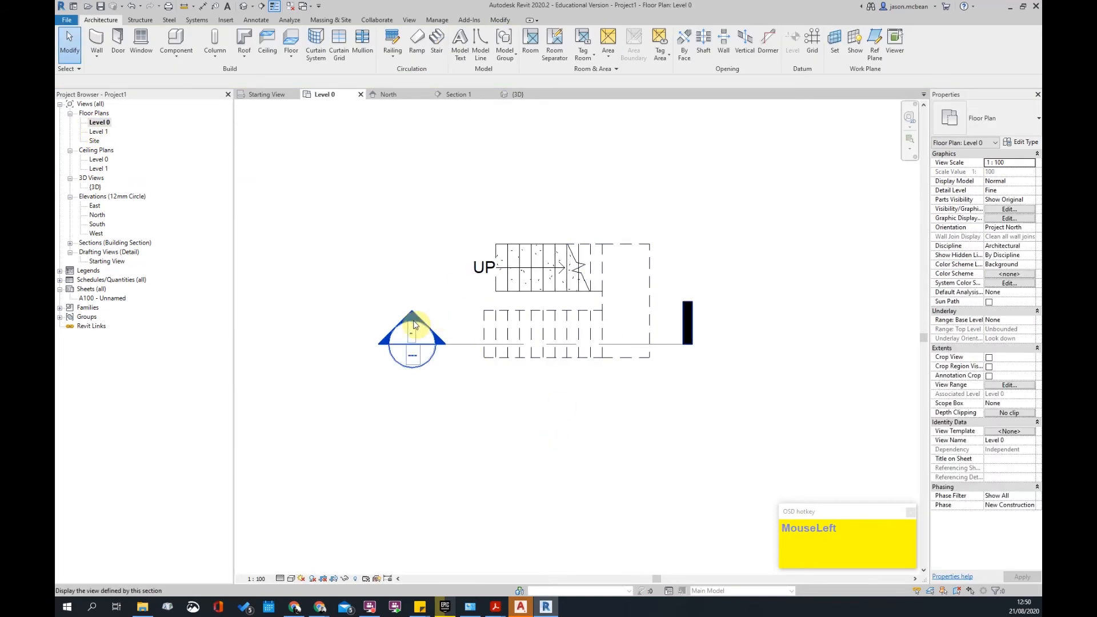
{"action": "scroll", "coordinate": [435, 332], "scroll_direction": "down", "scroll_amount": 5}
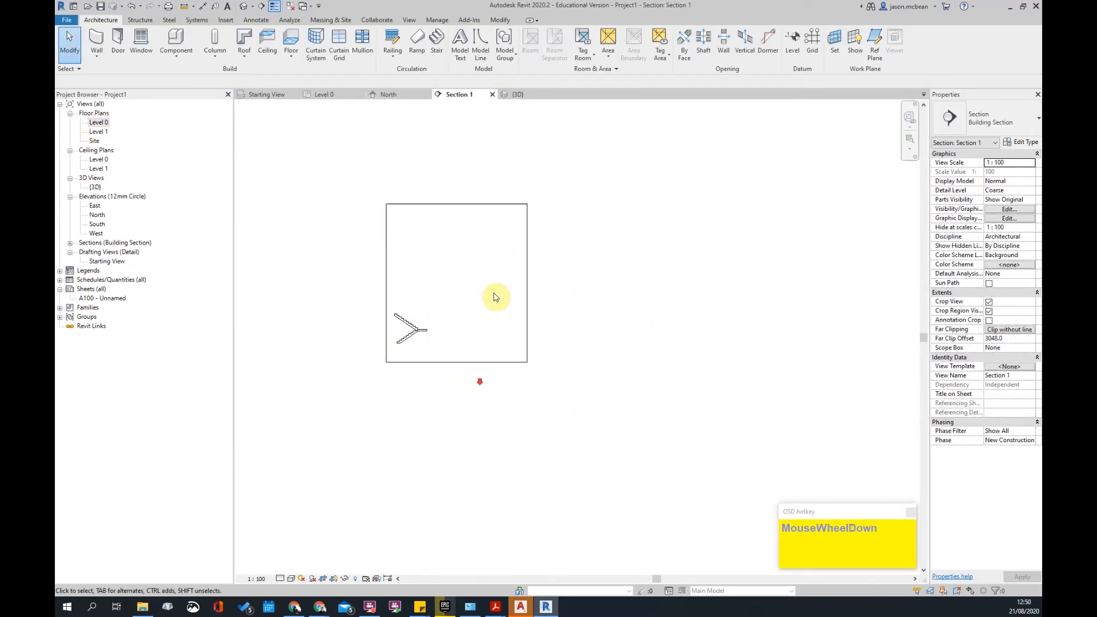
{"action": "left_click", "coordinate": [387, 303]}
{"action": "left_click_drag", "start_coordinate": [386, 284], "coordinate": [283, 291]}
{"action": "left_click_drag", "start_coordinate": [526, 280], "coordinate": [558, 289]}
{"action": "left_click_drag", "start_coordinate": [422, 359], "coordinate": [424, 386]}
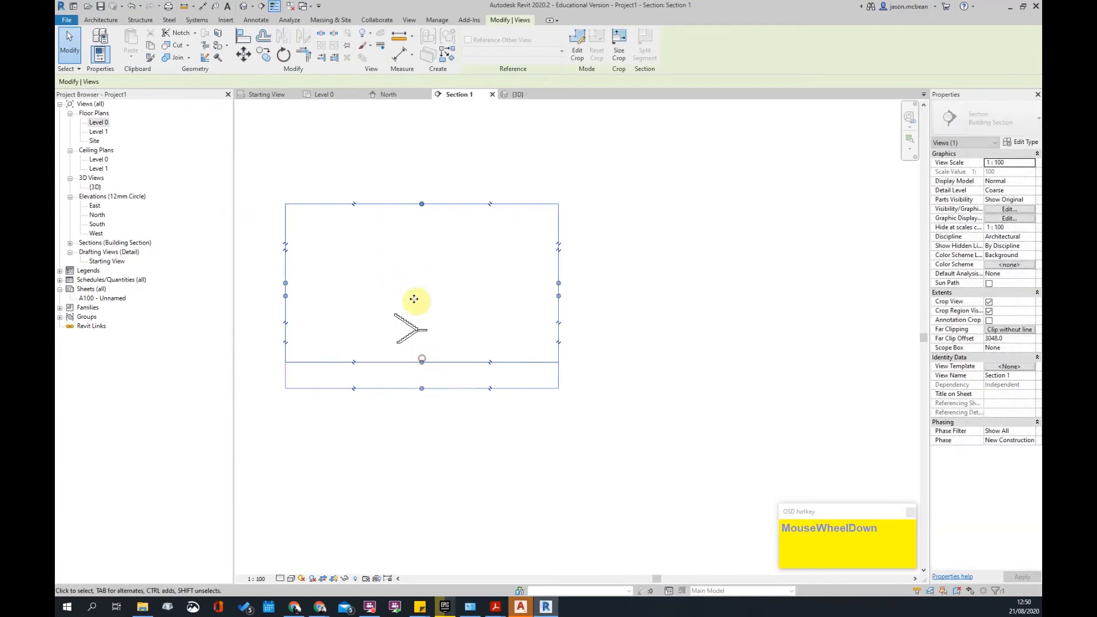
{"action": "left_click", "coordinate": [391, 253]}
- Extend the level lines further to the right in the North elevation
{"action": "double_click", "coordinate": [97, 215]}
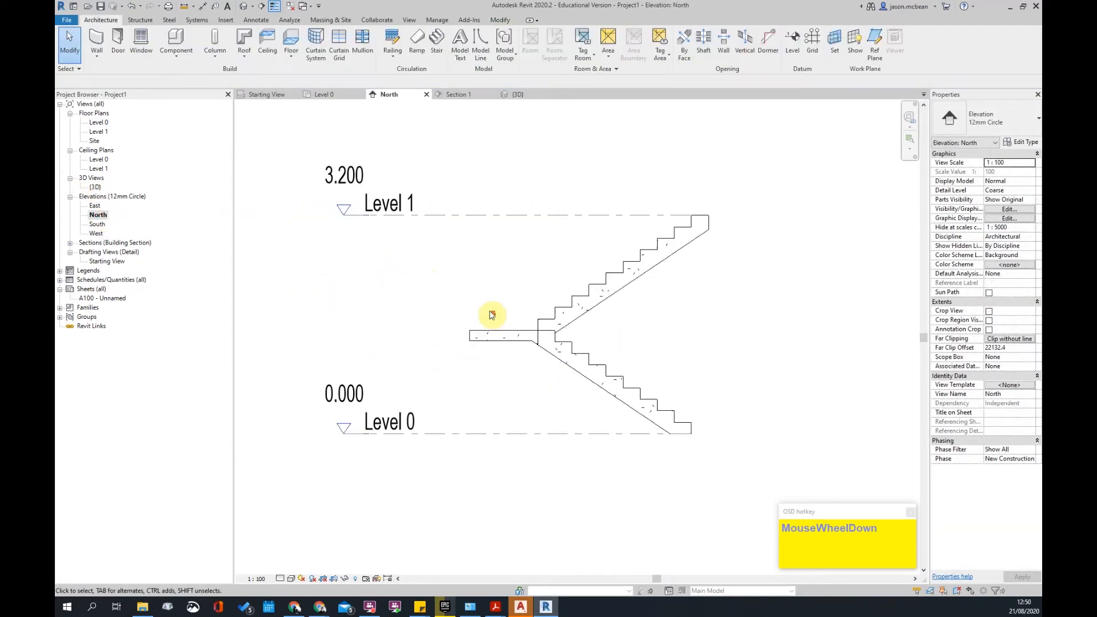
{"action": "scroll", "coordinate": [514, 286], "scroll_direction": "down", "scroll_amount": 3}
{"action": "left_click", "coordinate": [592, 268]}
{"action": "left_click_drag", "start_coordinate": [595, 274], "coordinate": [784, 274]}
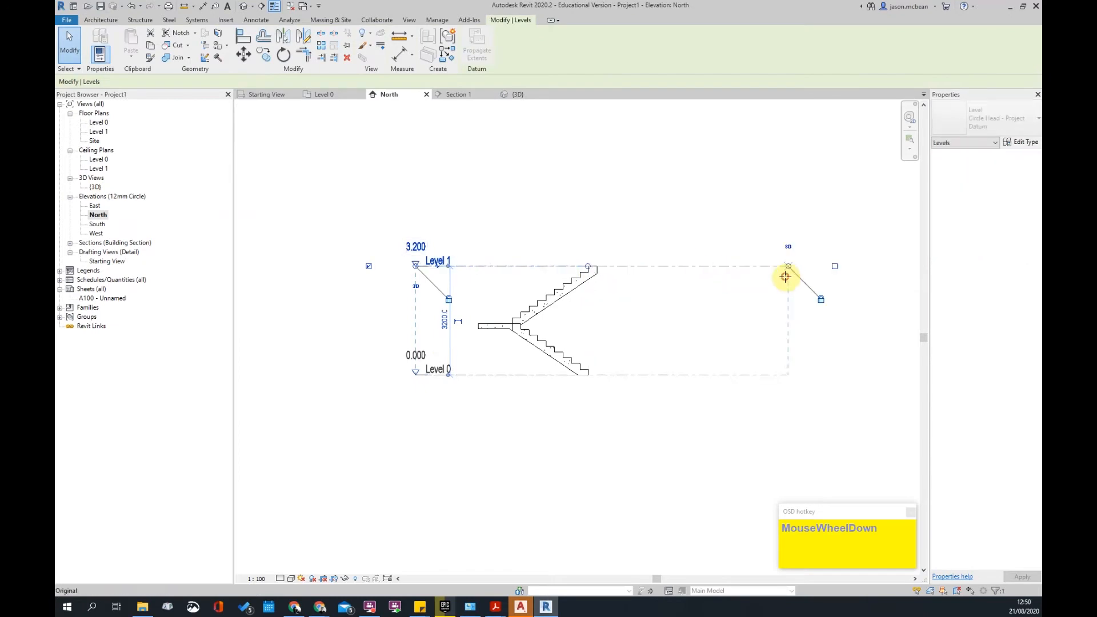
{"action": "left_click", "coordinate": [609, 436]}
- Check the Level 1 elevation in the East elevation view
{"action": "double_click", "coordinate": [95, 206]}
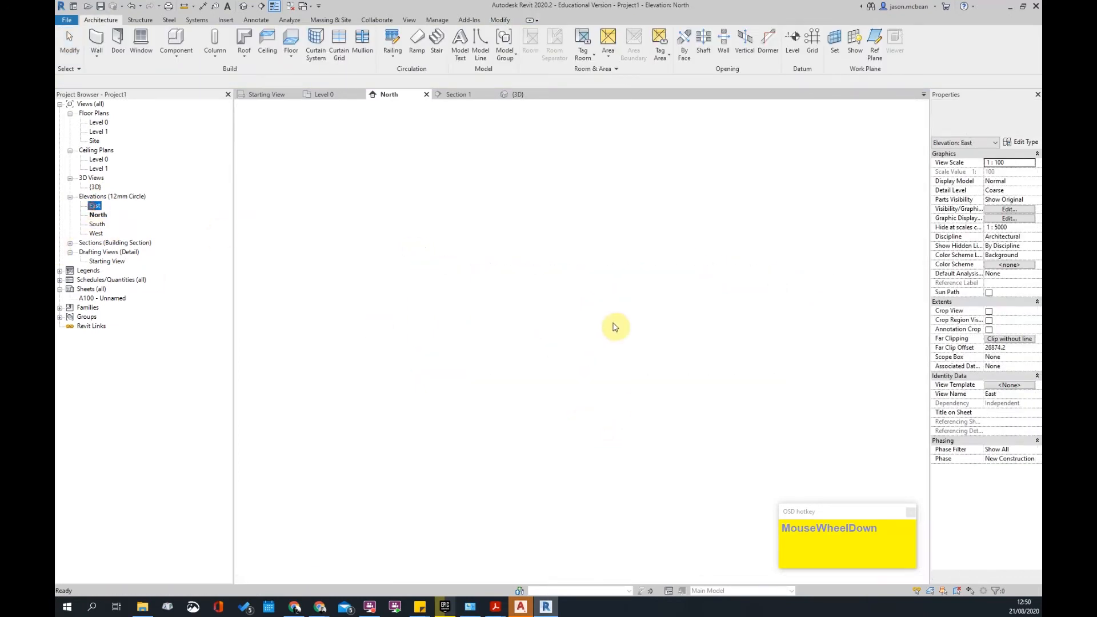
{"action": "scroll", "coordinate": [589, 343], "scroll_direction": "down", "scroll_amount": 2}
{"action": "scroll", "coordinate": [575, 354], "scroll_direction": "up", "scroll_amount": 1}
{"action": "left_click", "coordinate": [585, 343]}
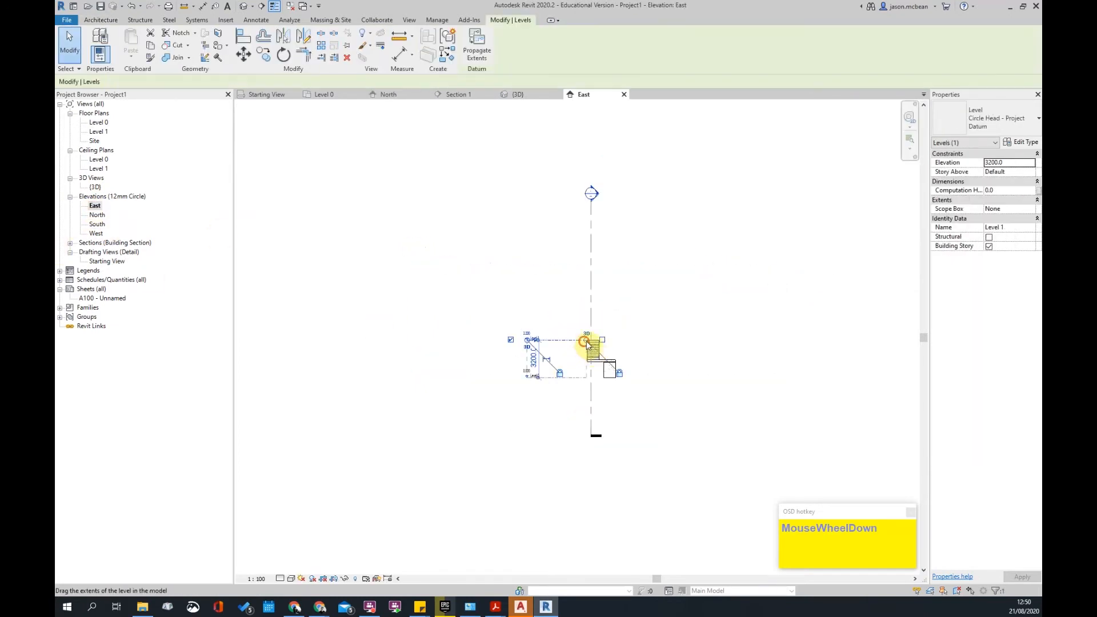
{"action": "left_click", "coordinate": [754, 366]}
- Inspect the stair centred in Section 1, then bring up the Level 1 floor plan
{"action": "double_click", "coordinate": [593, 192]}
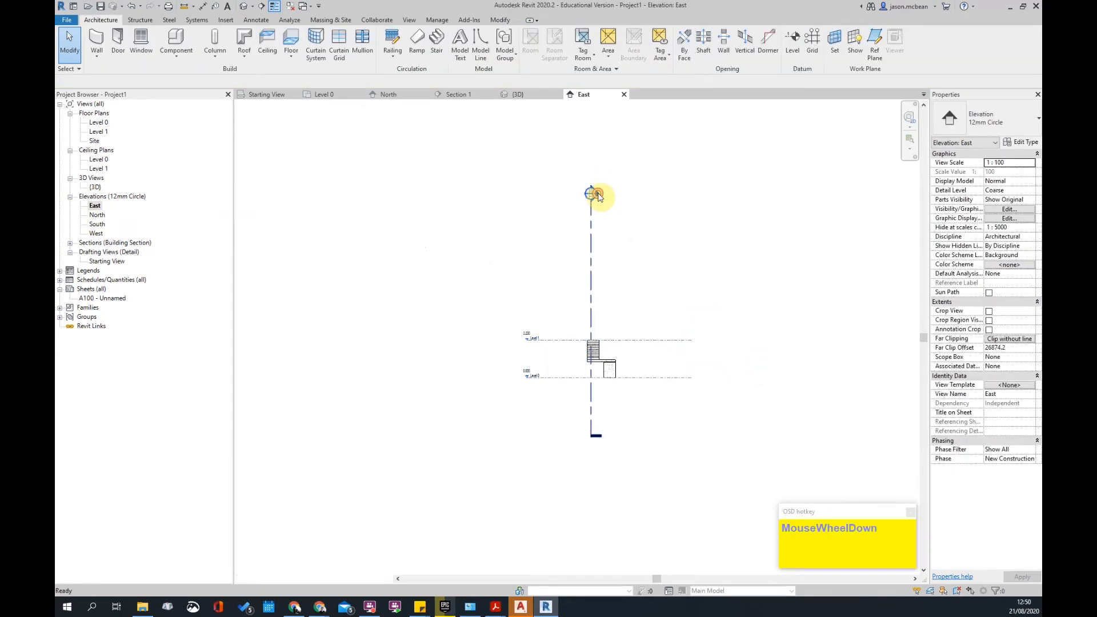
{"action": "scroll", "coordinate": [400, 315], "scroll_direction": "up", "scroll_amount": 5}
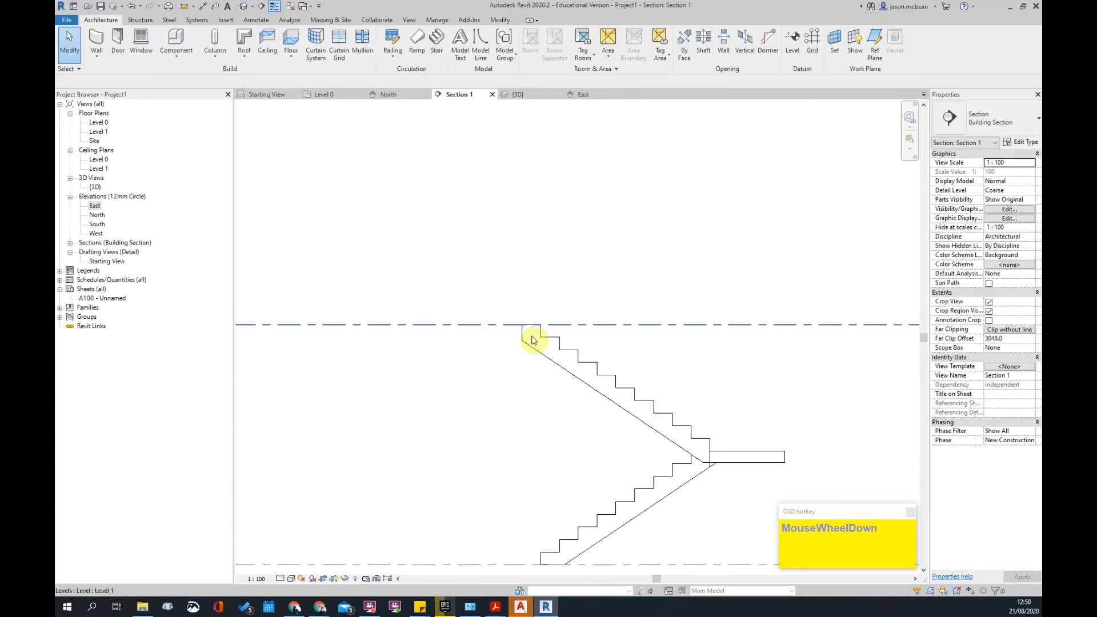
{"action": "scroll", "coordinate": [542, 342], "scroll_direction": "down", "scroll_amount": 3}
{"action": "left_click", "coordinate": [561, 385]}
{"action": "key", "text": "Escape"}
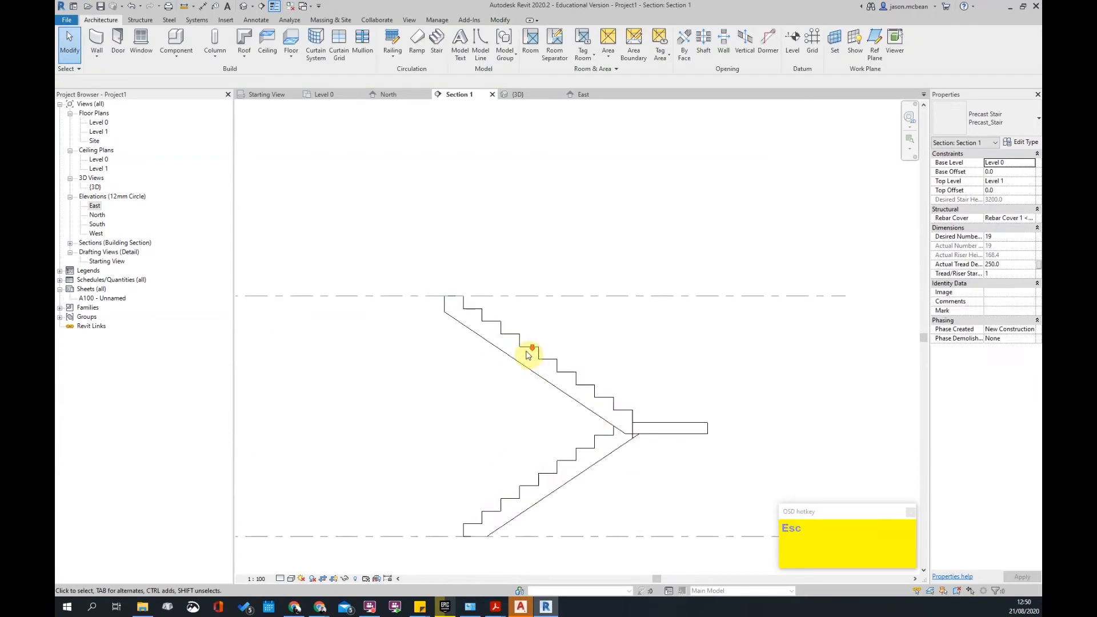
{"action": "middle_click_drag", "start_coordinate": [538, 353], "coordinate": [539, 373]}
{"action": "left_click", "coordinate": [495, 350]}
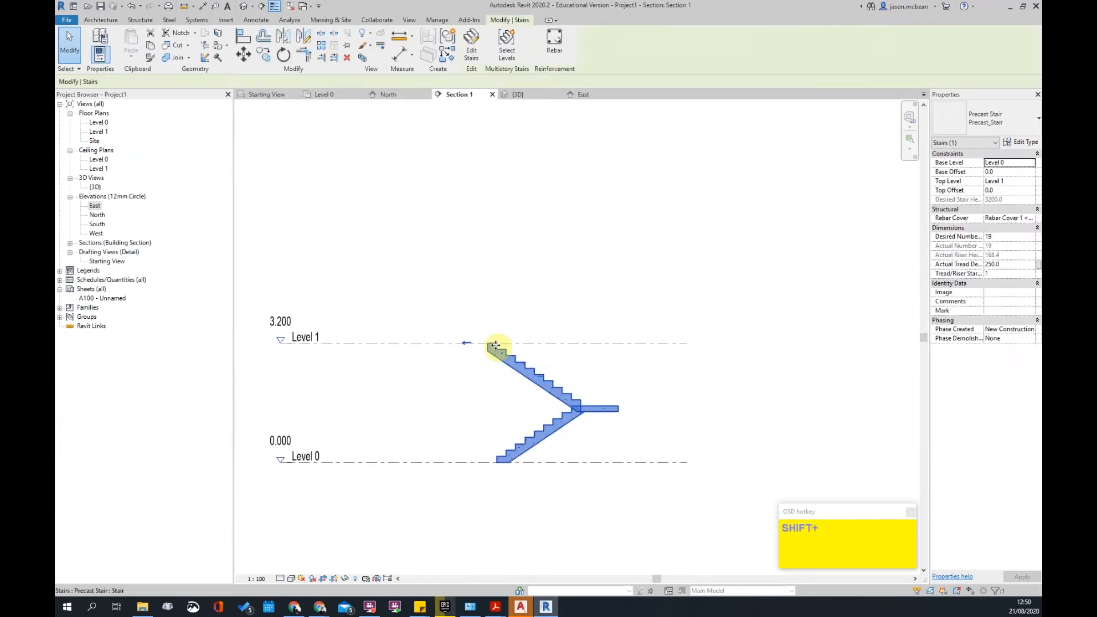
{"action": "double_click", "coordinate": [97, 130]}
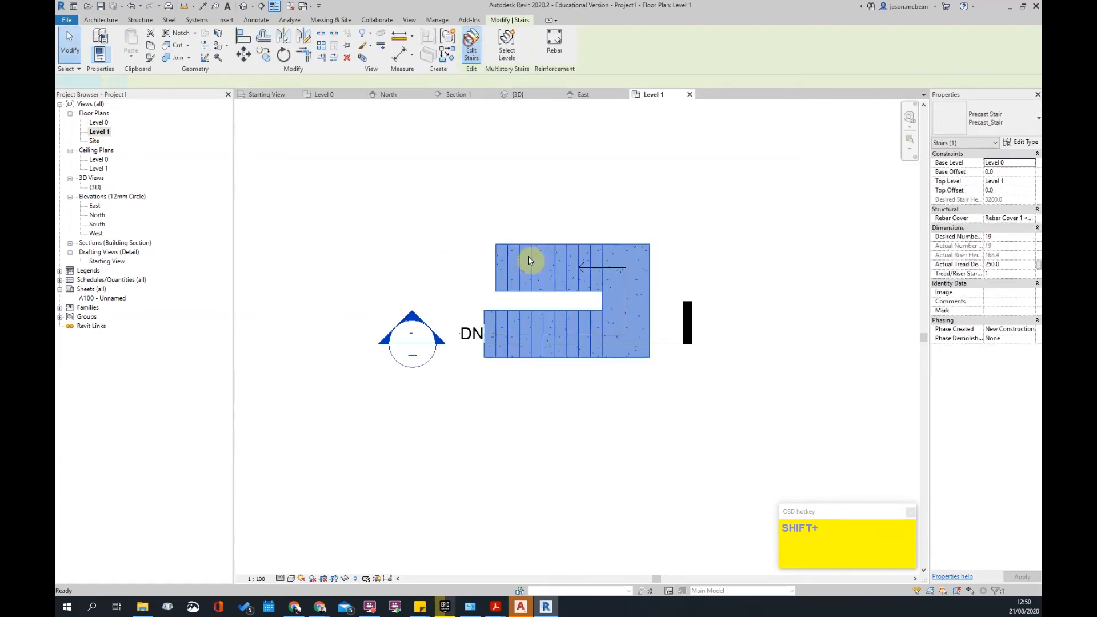
- Shorten the stair's lower run so its end aligns with the upper run
{"action": "left_click", "coordinate": [470, 45]}
{"action": "scroll", "coordinate": [507, 340], "scroll_direction": "up", "scroll_amount": 3}
{"action": "left_click", "coordinate": [471, 329]}
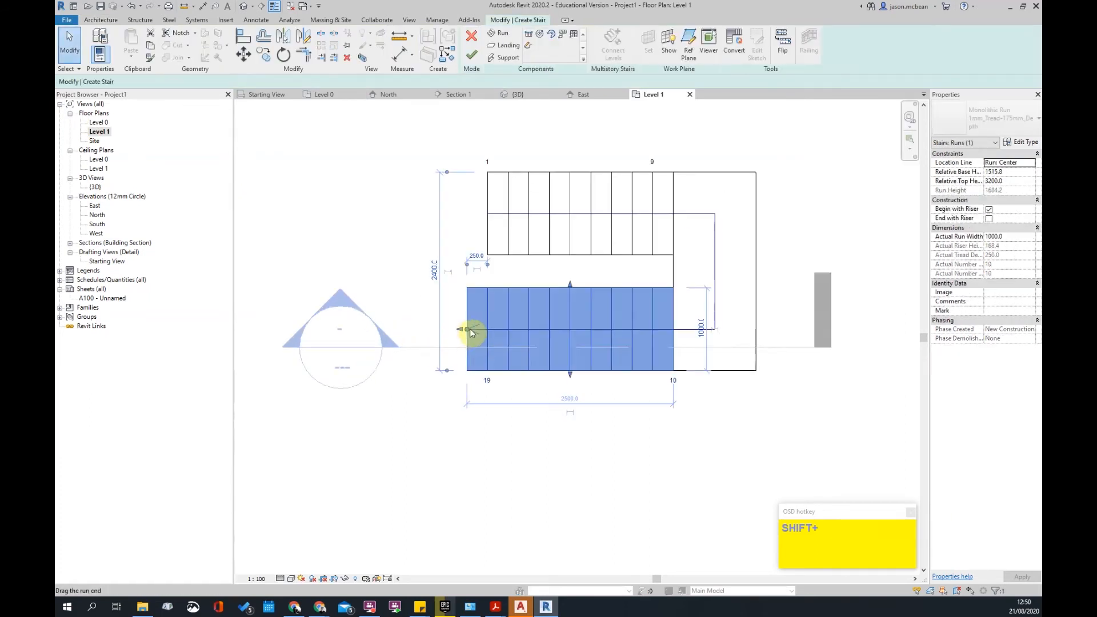
{"action": "left_click_drag", "start_coordinate": [469, 329], "coordinate": [487, 329]}
{"action": "left_click", "coordinate": [532, 444]}
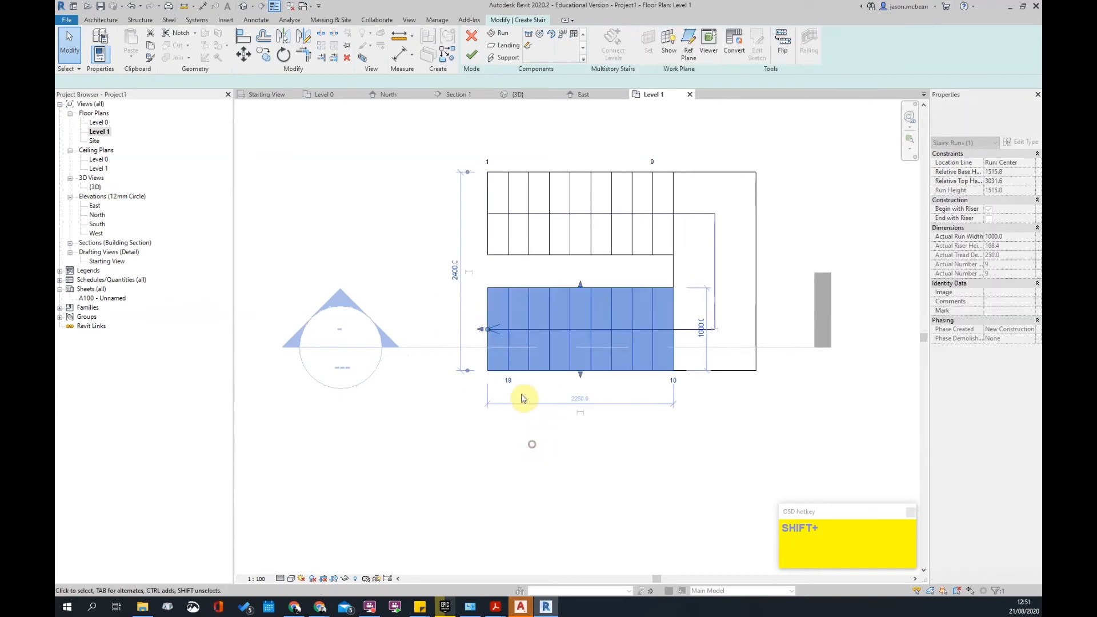
{"action": "scroll", "coordinate": [510, 358], "scroll_direction": "down", "scroll_amount": 2}
{"action": "left_click", "coordinate": [473, 54]}
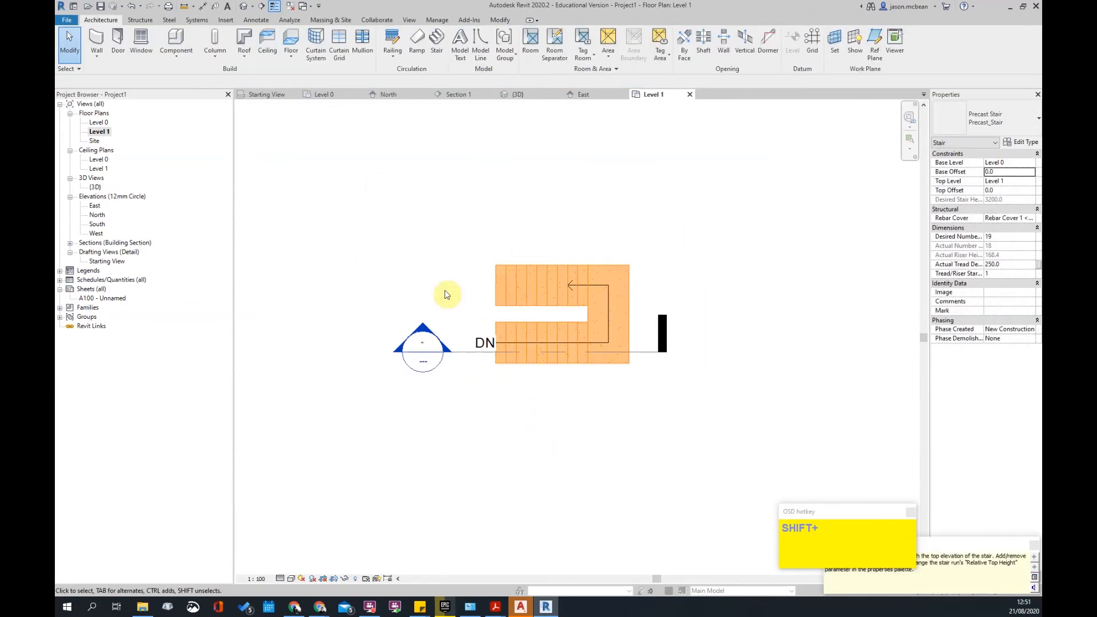
- Check the shortened stair in Section 1, then reframe the stair in the Level 1 plan
{"action": "double_click", "coordinate": [420, 324]}
{"action": "scroll", "coordinate": [534, 399], "scroll_direction": "up", "scroll_amount": 5}
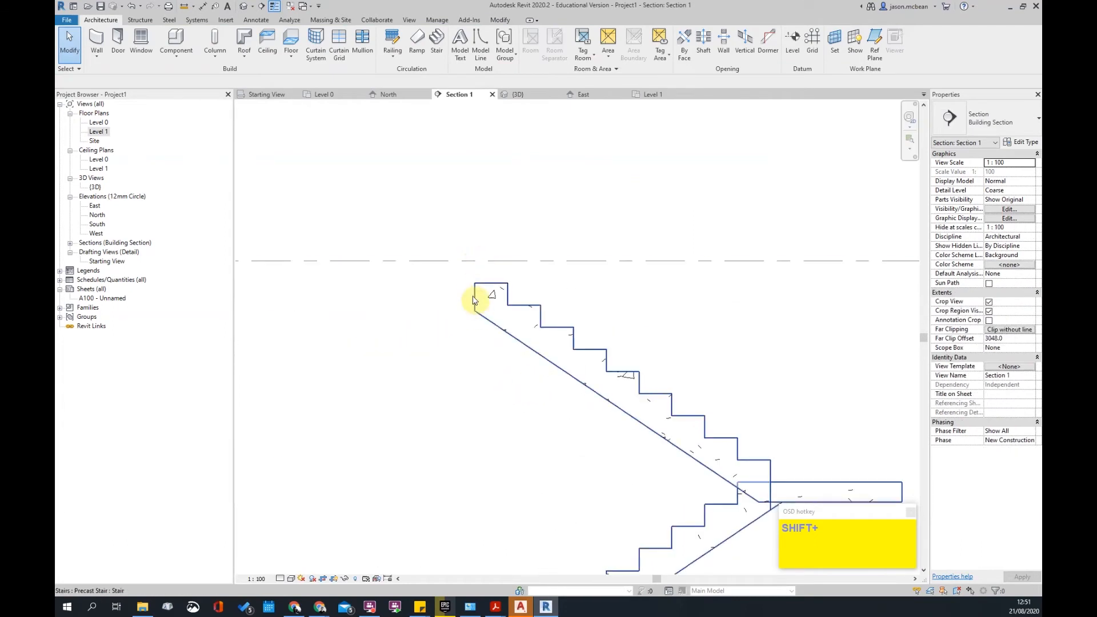
{"action": "scroll", "coordinate": [473, 298], "scroll_direction": "down", "scroll_amount": 3}
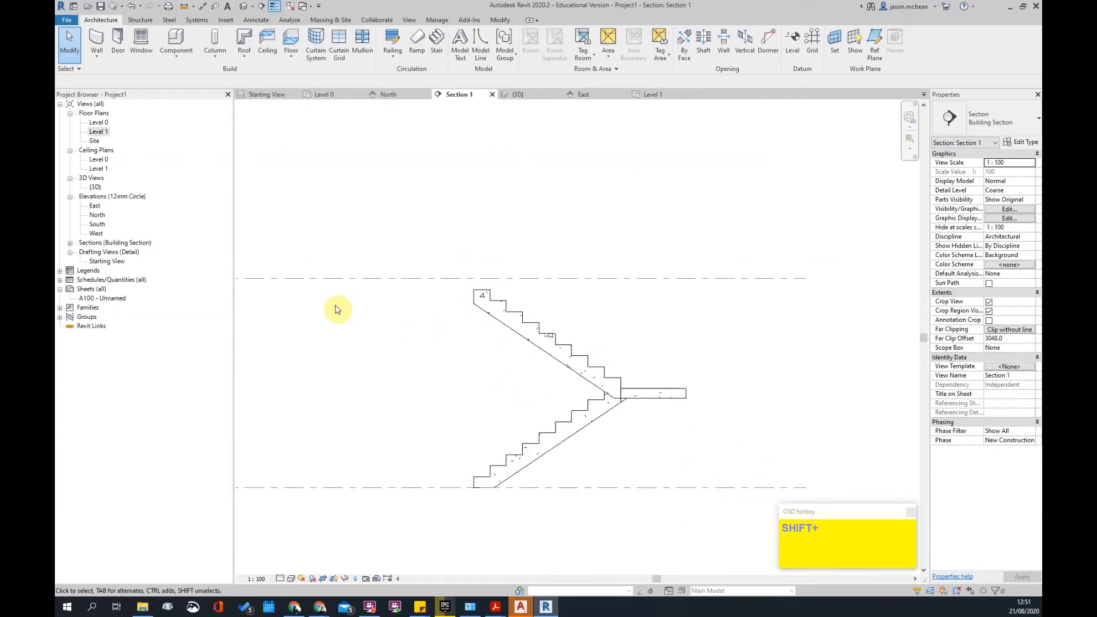
{"action": "scroll", "coordinate": [594, 315], "scroll_direction": "down", "scroll_amount": 6}
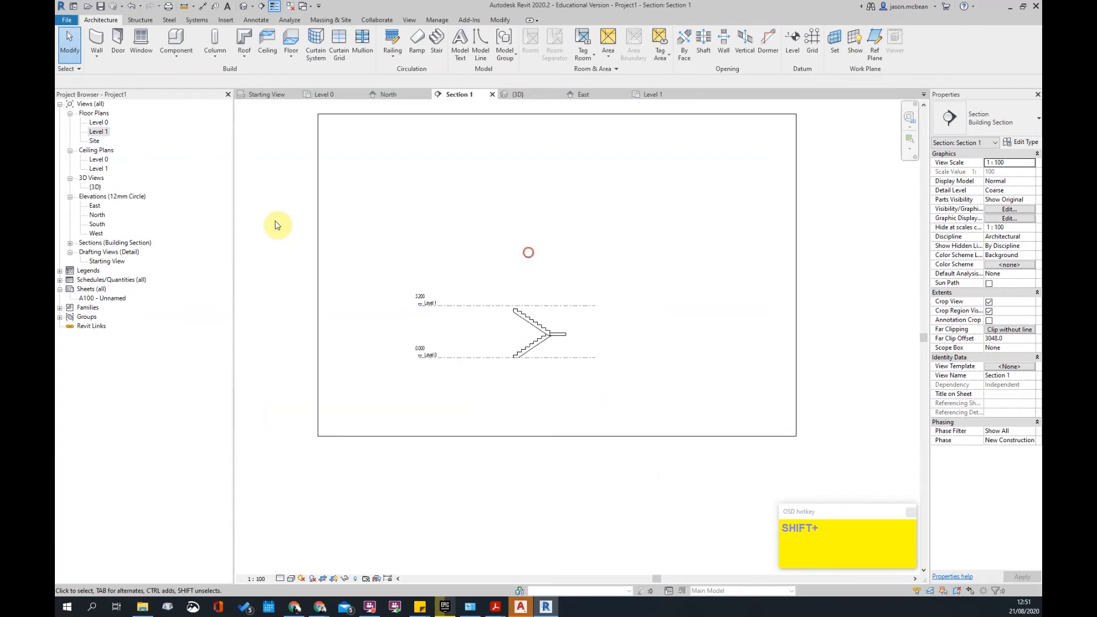
{"action": "double_click", "coordinate": [100, 131]}
{"action": "scroll", "coordinate": [482, 269], "scroll_direction": "up", "scroll_amount": 3}
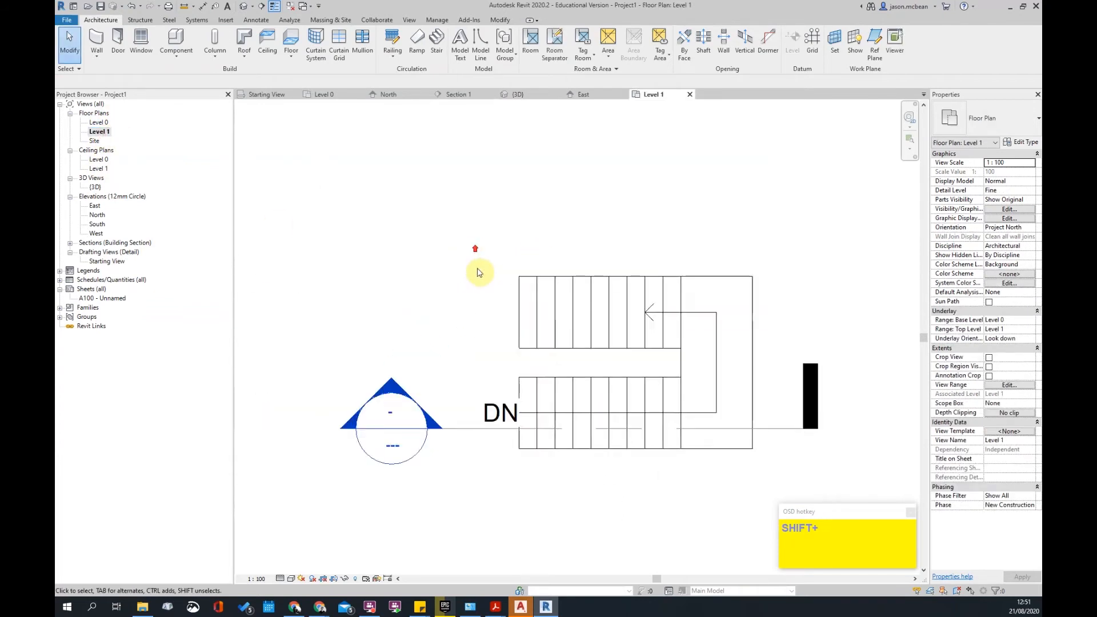
{"action": "middle_click_drag", "start_coordinate": [509, 211], "coordinate": [486, 131]}
{"action": "scroll", "coordinate": [487, 131], "scroll_direction": "down", "scroll_amount": 1}
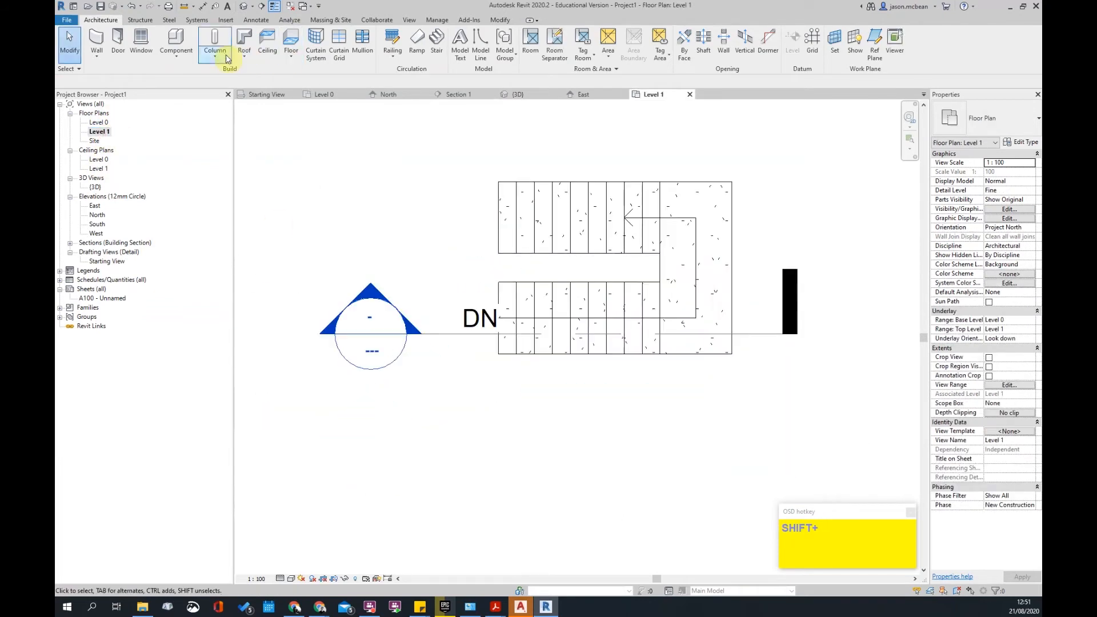
- Create an architectural floor slab with a rectangular boundary reaching the stair's end
{"action": "left_click", "coordinate": [286, 59]}
{"action": "left_click", "coordinate": [308, 80]}
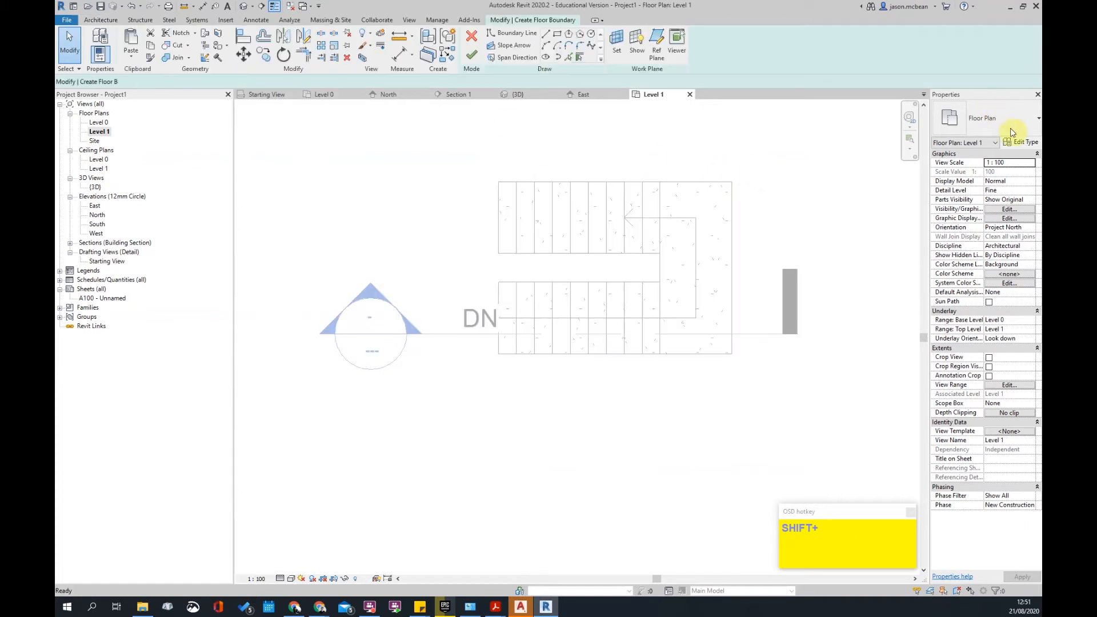
{"action": "left_click", "coordinate": [556, 36]}
{"action": "left_click", "coordinate": [343, 176]}
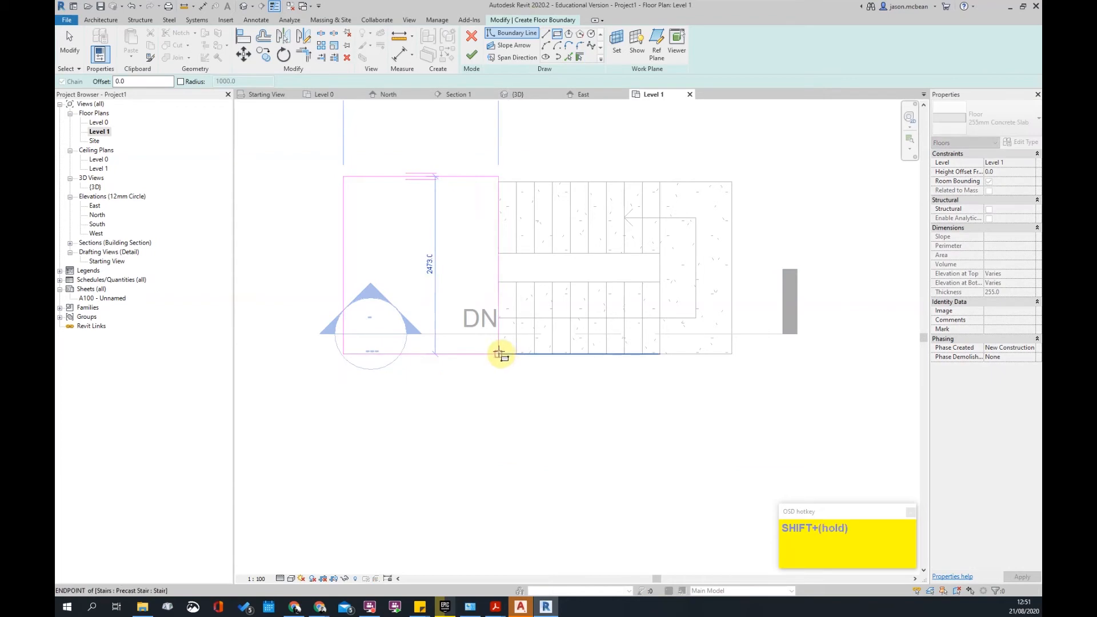
{"action": "left_click", "coordinate": [499, 355]}
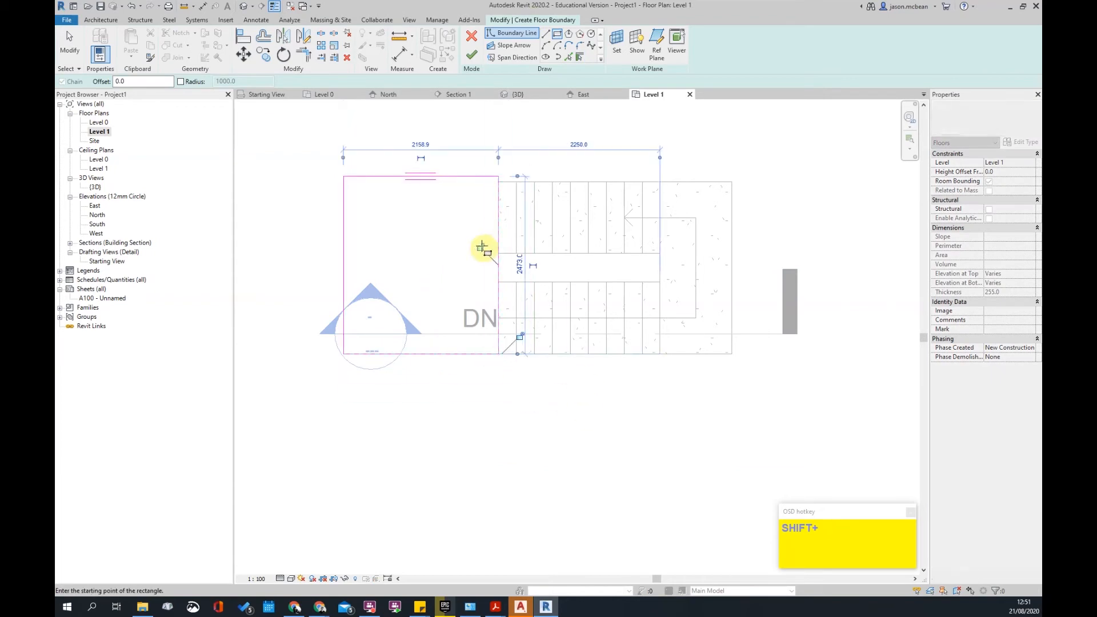
{"action": "scroll", "coordinate": [514, 263], "scroll_direction": "down", "scroll_amount": 2}
{"action": "key", "text": "Escape"}
{"action": "left_click", "coordinate": [472, 57]}
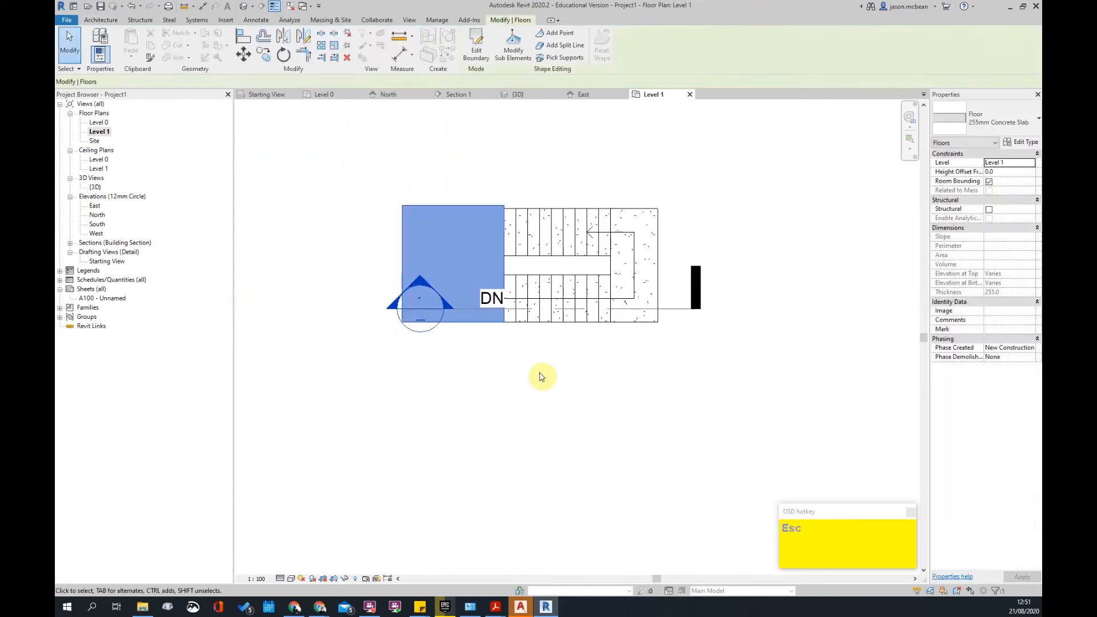
{"action": "left_click", "coordinate": [539, 417]}
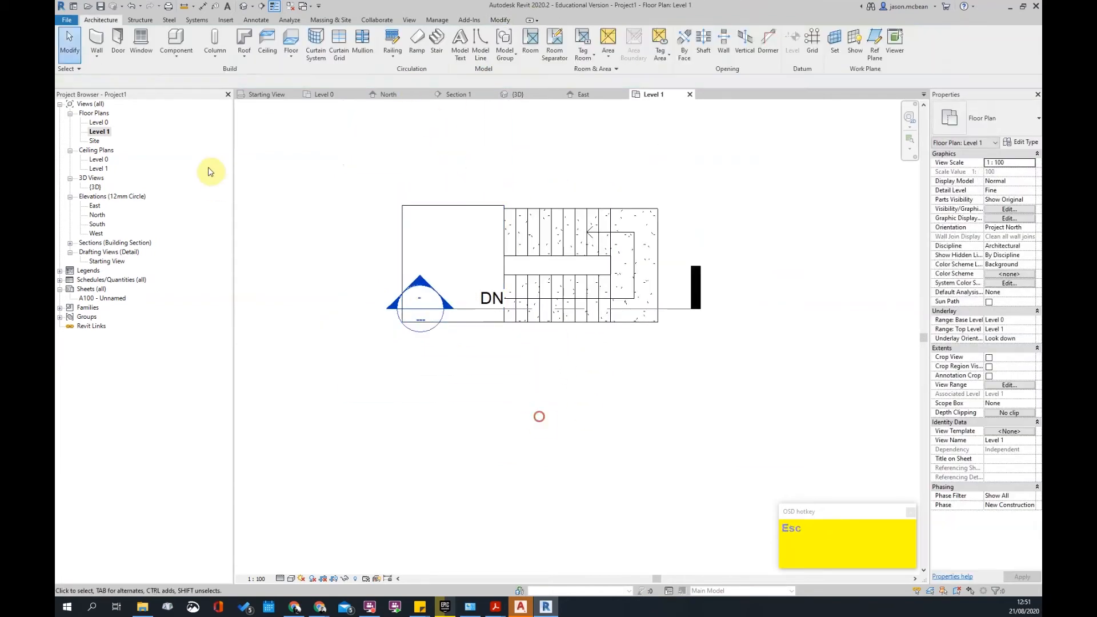
- Inspect the stair's junction with the Level 1 floor in Section 1 at Fine detail
{"action": "left_click", "coordinate": [486, 309]}
{"action": "double_click", "coordinate": [424, 290]}
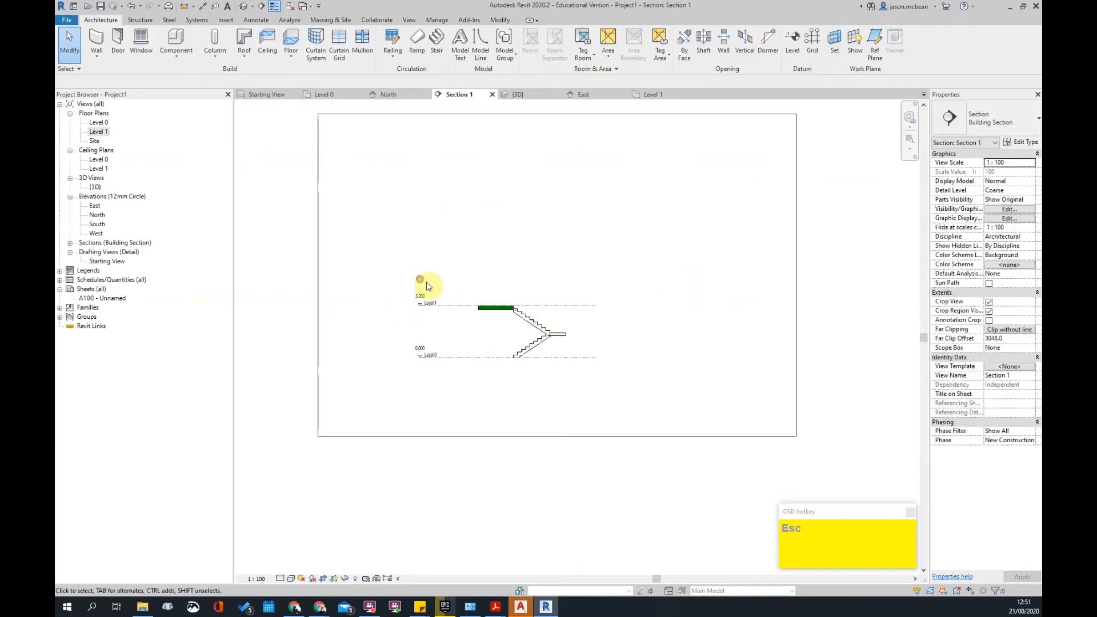
{"action": "scroll", "coordinate": [501, 295], "scroll_direction": "up", "scroll_amount": 5}
{"action": "left_click", "coordinate": [564, 373]}
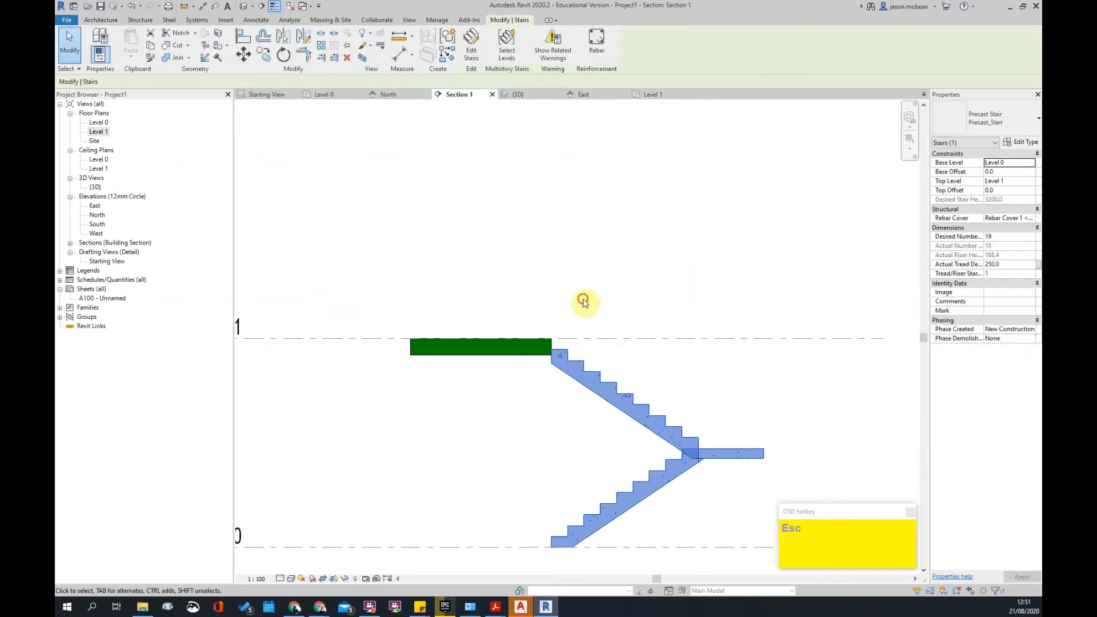
{"action": "left_click", "coordinate": [583, 304]}
{"action": "scroll", "coordinate": [564, 352], "scroll_direction": "up", "scroll_amount": 2}
{"action": "scroll", "coordinate": [560, 357], "scroll_direction": "down", "scroll_amount": 7}
{"action": "middle_click_drag", "start_coordinate": [647, 429], "coordinate": [604, 397]}
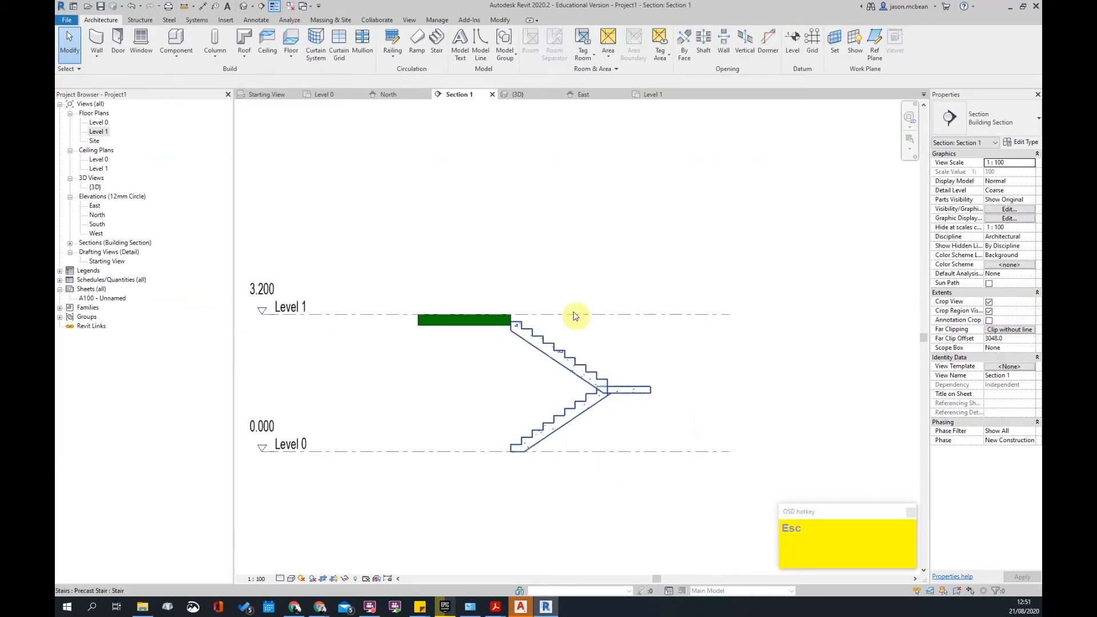
{"action": "scroll", "coordinate": [555, 364], "scroll_direction": "up", "scroll_amount": 4}
{"action": "left_click", "coordinate": [298, 567]}
{"action": "scroll", "coordinate": [473, 285], "scroll_direction": "up", "scroll_amount": 3}
{"action": "scroll", "coordinate": [502, 306], "scroll_direction": "down", "scroll_amount": 1}
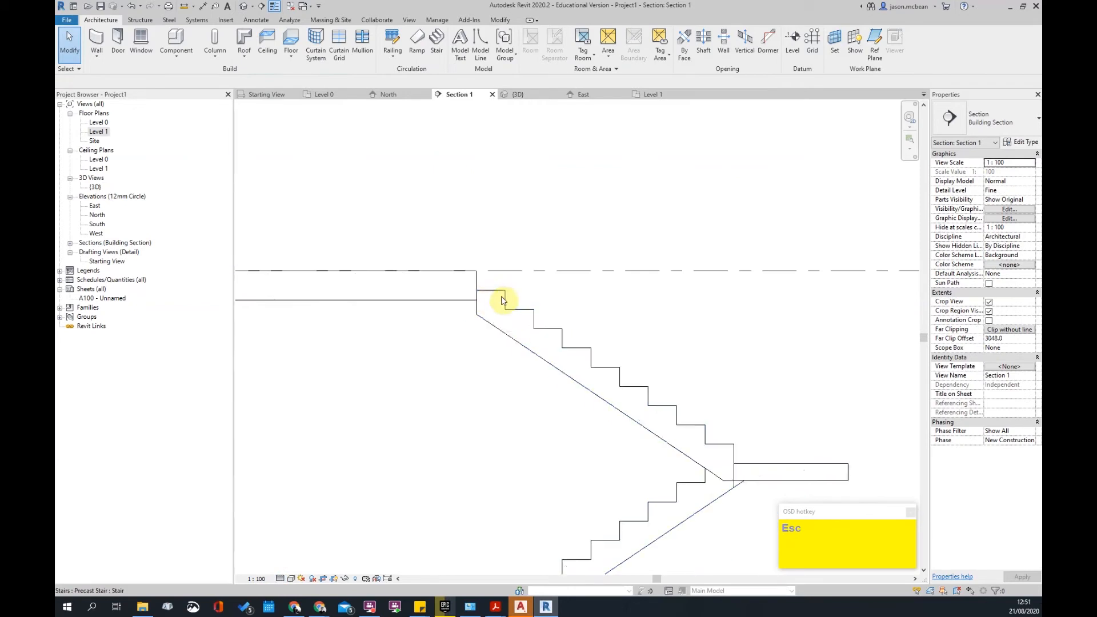
{"action": "scroll", "coordinate": [448, 294], "scroll_direction": "down", "scroll_amount": 2}
{"action": "scroll", "coordinate": [471, 309], "scroll_direction": "up", "scroll_amount": 4}
{"action": "scroll", "coordinate": [440, 310], "scroll_direction": "down", "scroll_amount": 2}
- Delete the existing floor slab in the Level 1 plan
{"action": "double_click", "coordinate": [97, 131]}
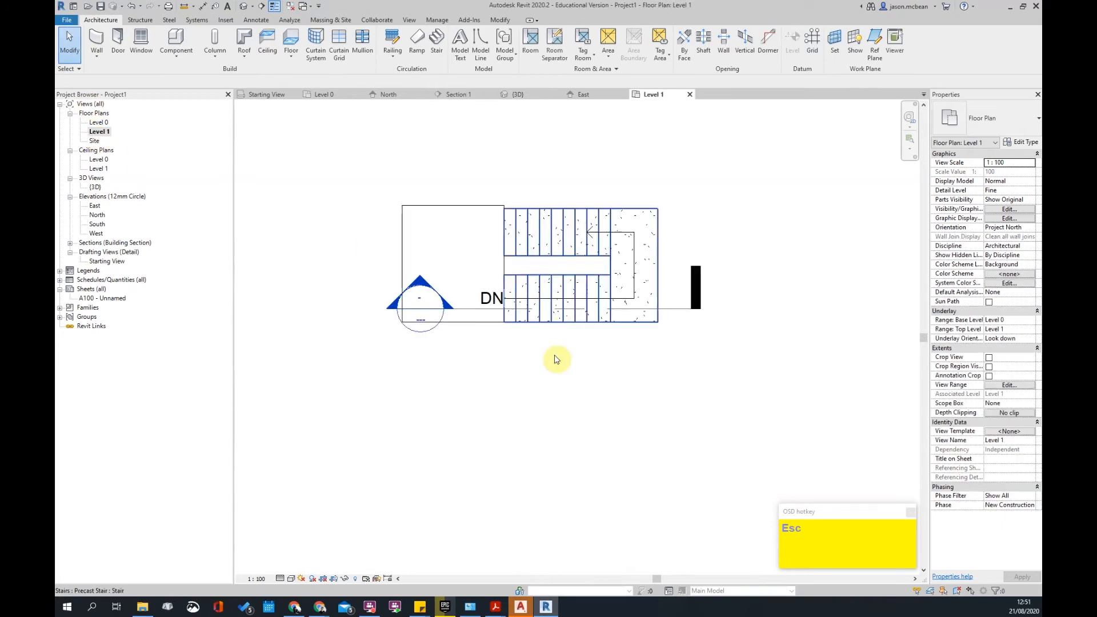
{"action": "left_click", "coordinate": [517, 251]}
{"action": "key", "text": "Delete"}
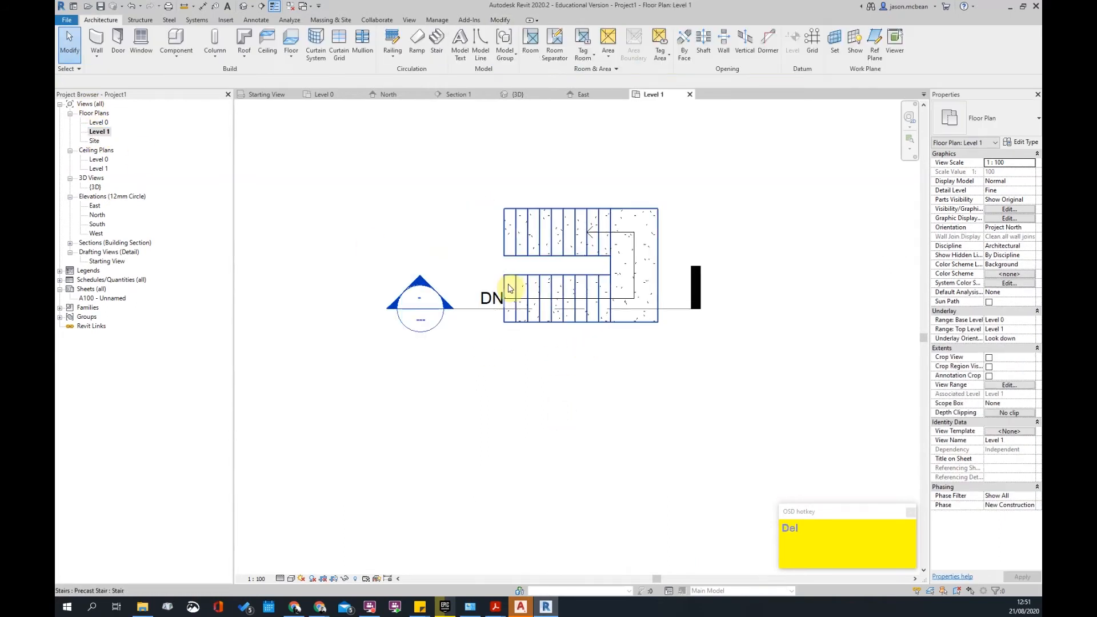
- Select the precast stair and enter its edit mode
{"action": "left_click", "coordinate": [550, 310]}
{"action": "left_click", "coordinate": [481, 185]}
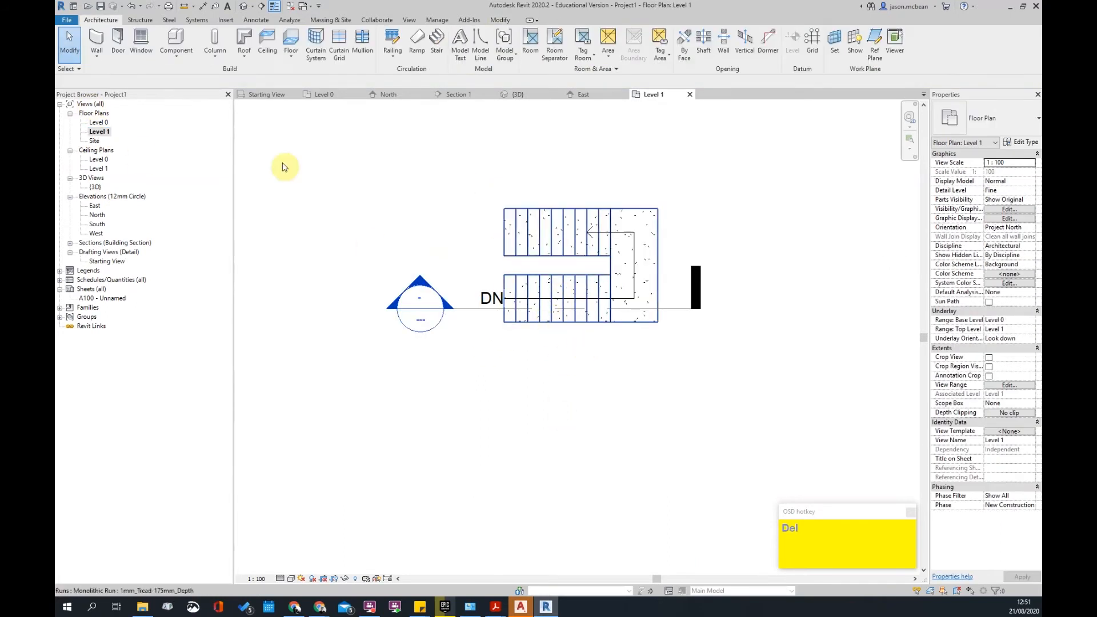
{"action": "left_click", "coordinate": [518, 283]}
{"action": "double_click", "coordinate": [564, 237]}
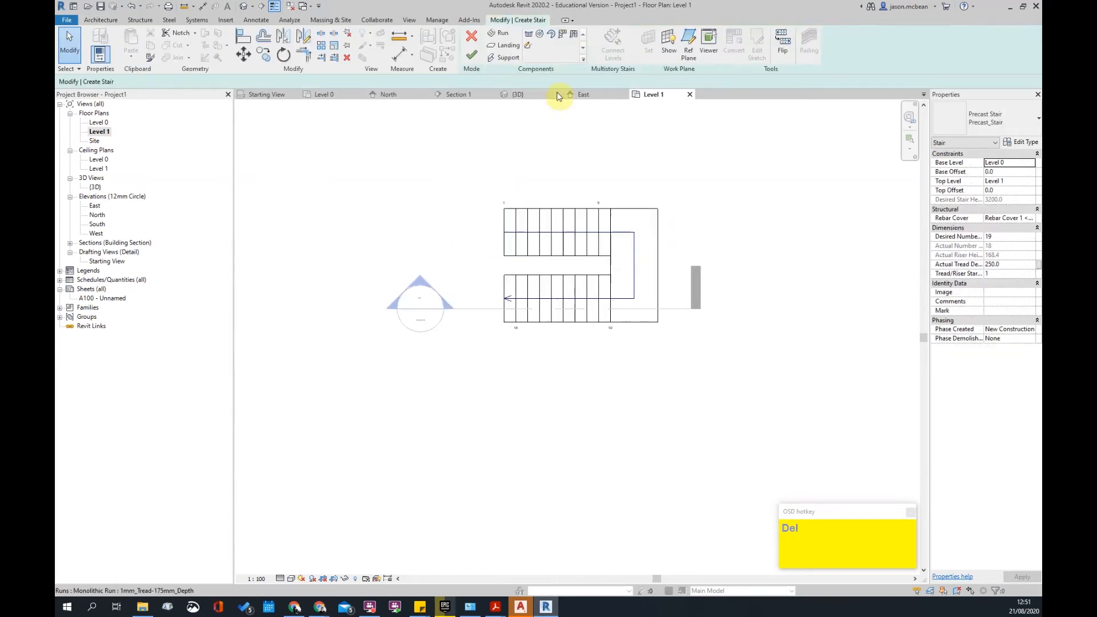
- Sketch a rectangular landing boundary beyond the lower run's last tread
{"action": "left_click", "coordinate": [496, 49]}
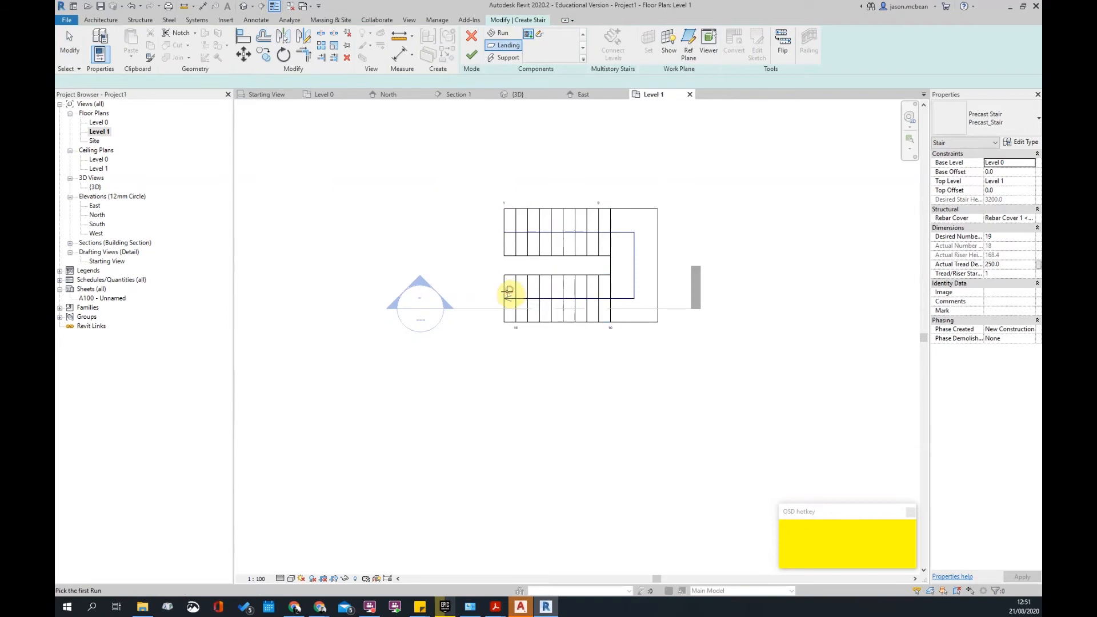
{"action": "left_click", "coordinate": [517, 274]}
{"action": "scroll", "coordinate": [517, 275], "scroll_direction": "up", "scroll_amount": 2}
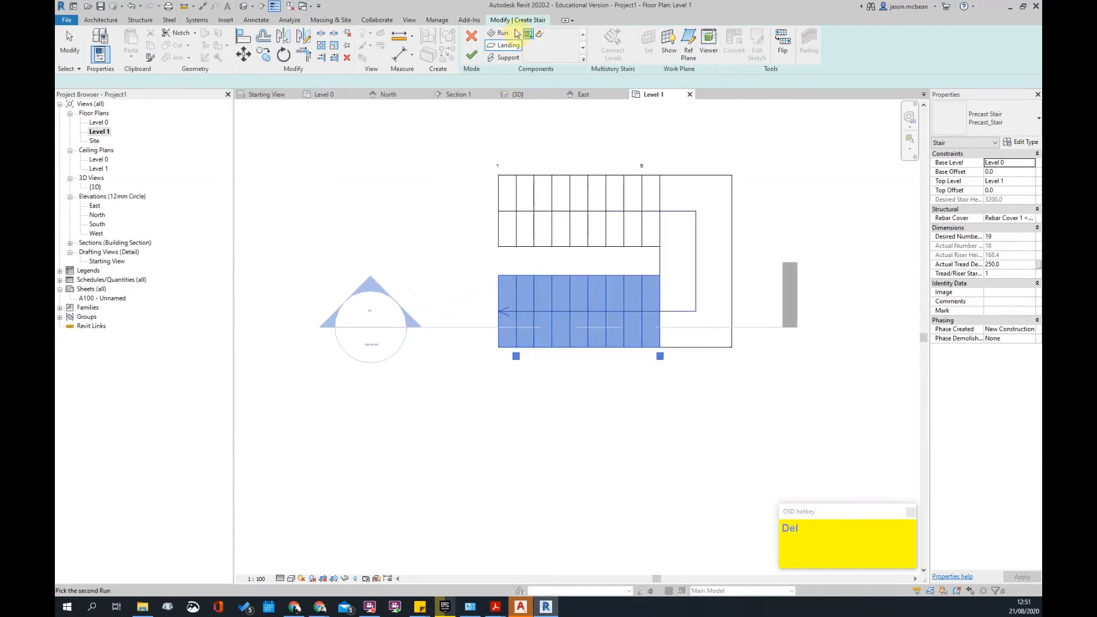
{"action": "left_click", "coordinate": [499, 275]}
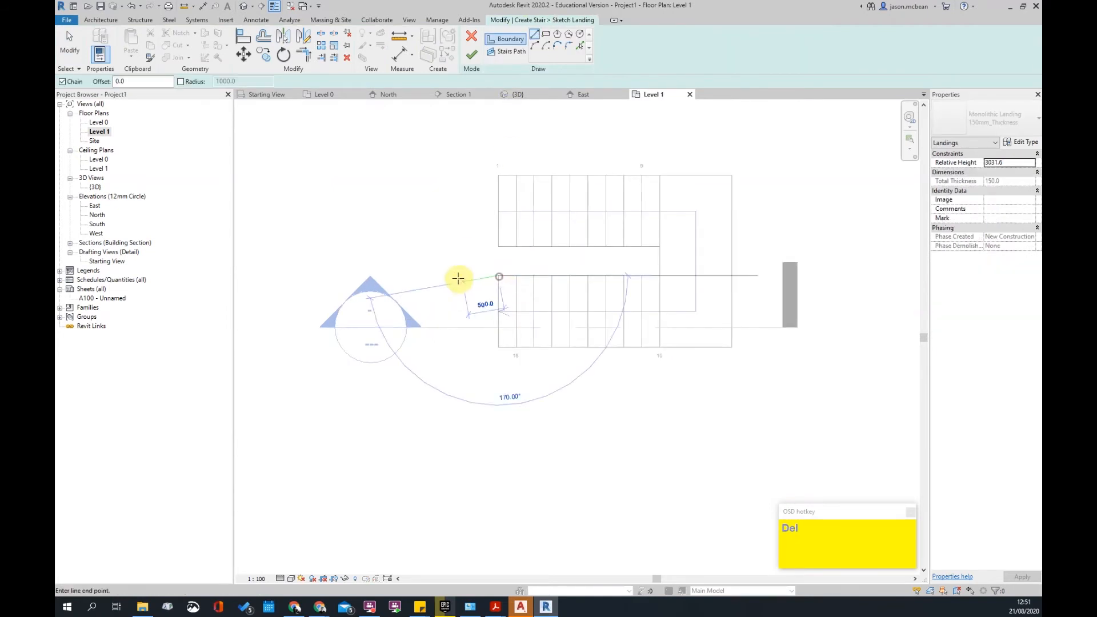
{"action": "left_click", "coordinate": [456, 276]}
{"action": "left_click", "coordinate": [458, 348]}
{"action": "left_click", "coordinate": [500, 347]}
{"action": "left_click", "coordinate": [499, 276]}
{"action": "scroll", "coordinate": [577, 252], "scroll_direction": "up", "scroll_amount": 4}
{"action": "key", "text": "Escape"}
{"action": "key", "text": "Escape"}
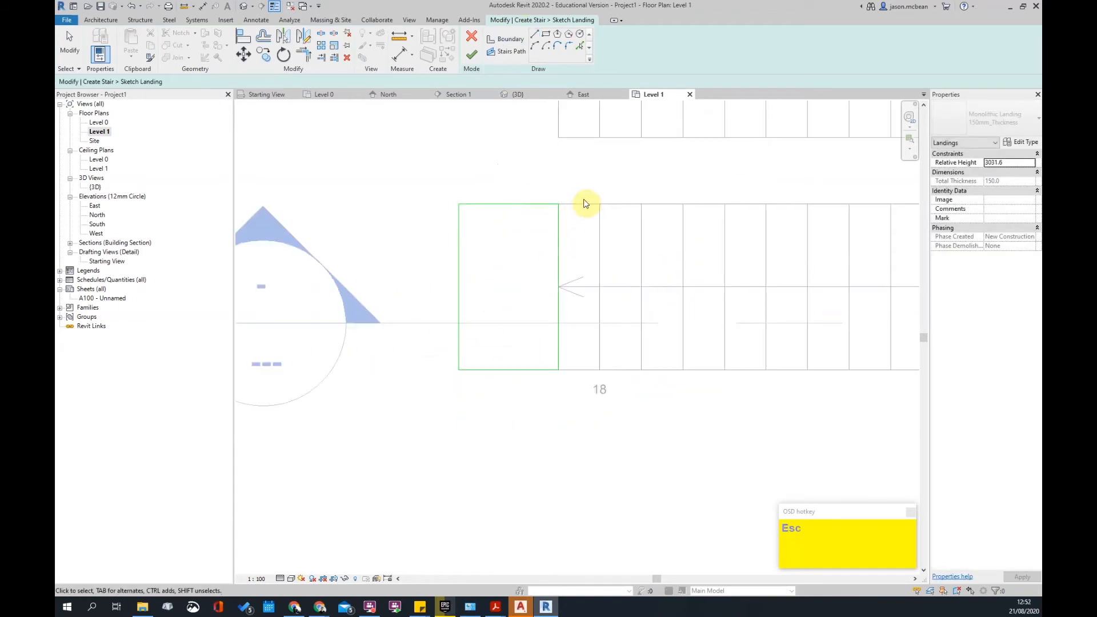
- Drag the landing's left boundary edge toward the treads
{"action": "scroll", "coordinate": [569, 245], "scroll_direction": "up", "scroll_amount": 1}
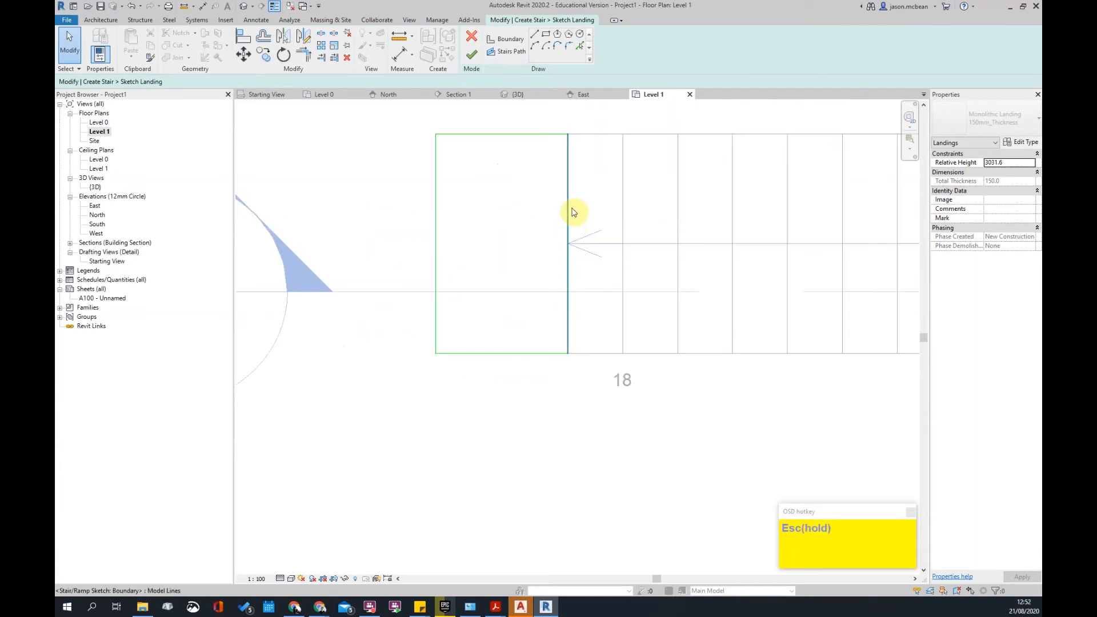
{"action": "left_click", "coordinate": [568, 214]}
{"action": "key", "text": "Escape"}
{"action": "scroll", "coordinate": [527, 285], "scroll_direction": "down", "scroll_amount": 1}
{"action": "left_click_drag", "start_coordinate": [468, 242], "coordinate": [492, 238]}
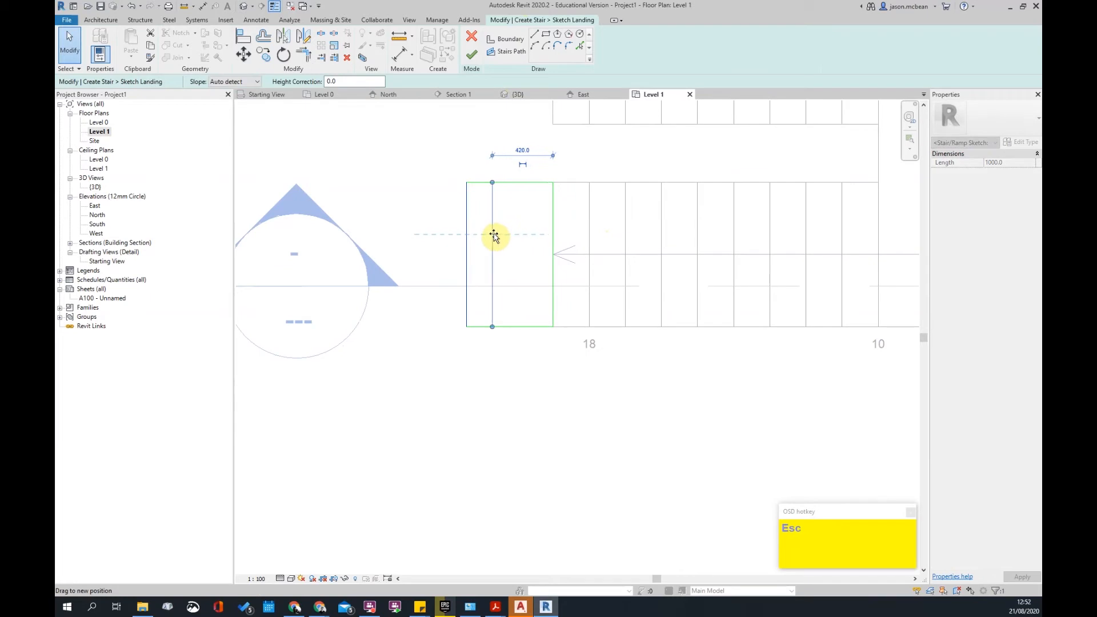
- Set the landing width dimension to 30 and finish the landing sketch
{"action": "left_click", "coordinate": [525, 150]}
{"action": "type", "text": "30"}
{"action": "key", "text": "Return"}
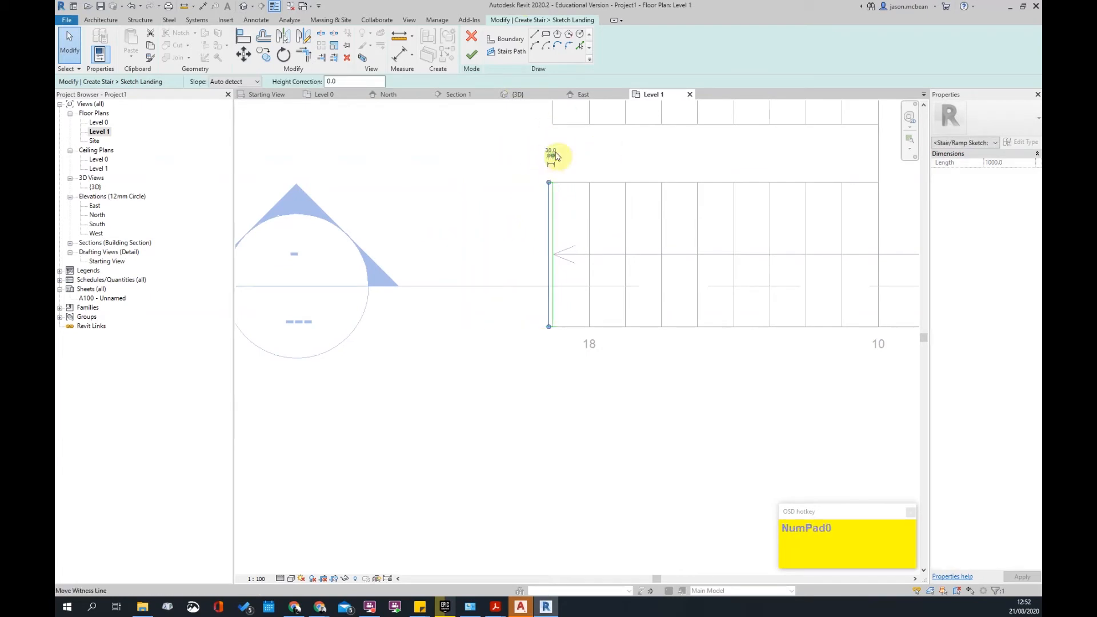
{"action": "scroll", "coordinate": [550, 162], "scroll_direction": "up", "scroll_amount": 3}
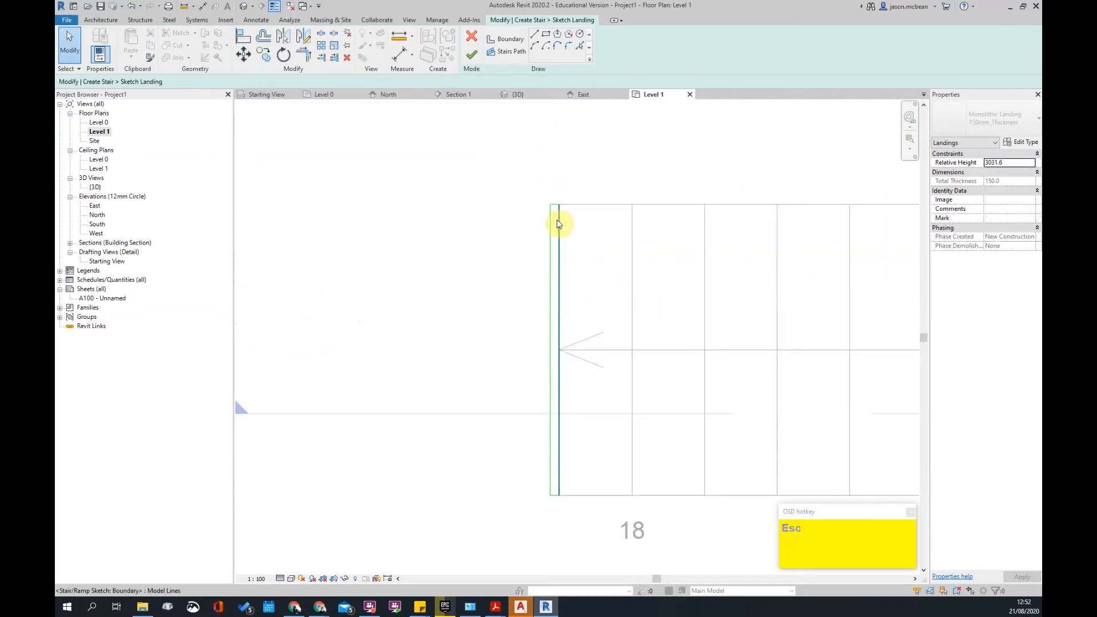
{"action": "left_click", "coordinate": [555, 173]}
{"action": "scroll", "coordinate": [555, 177], "scroll_direction": "up", "scroll_amount": 3}
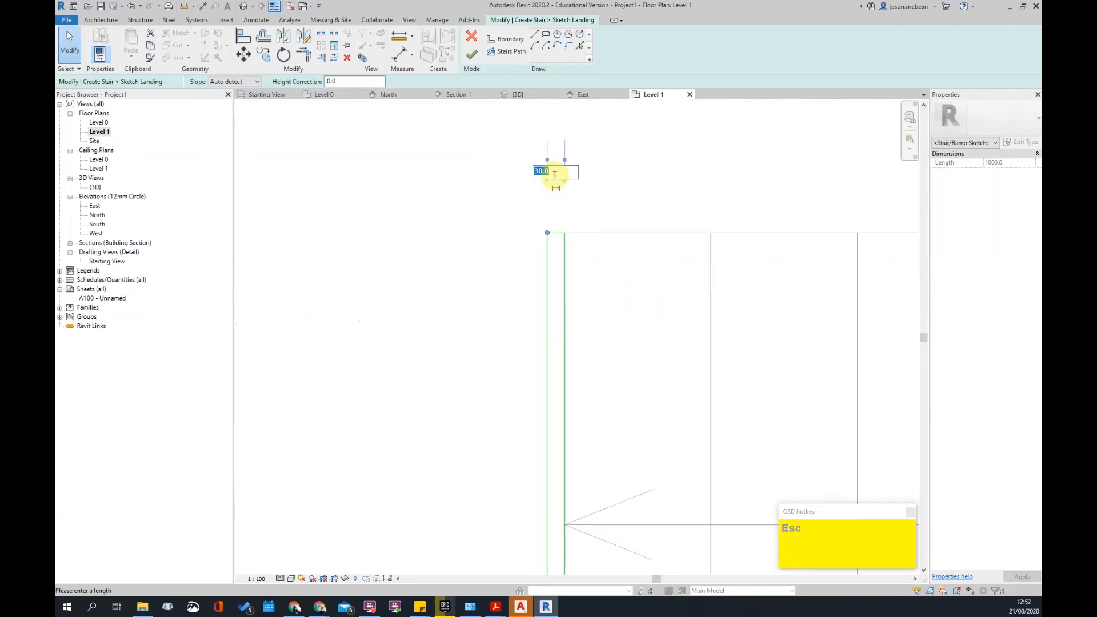
{"action": "key", "text": "Return"}
{"action": "key", "text": "Escape"}
{"action": "scroll", "coordinate": [539, 184], "scroll_direction": "down", "scroll_amount": 4}
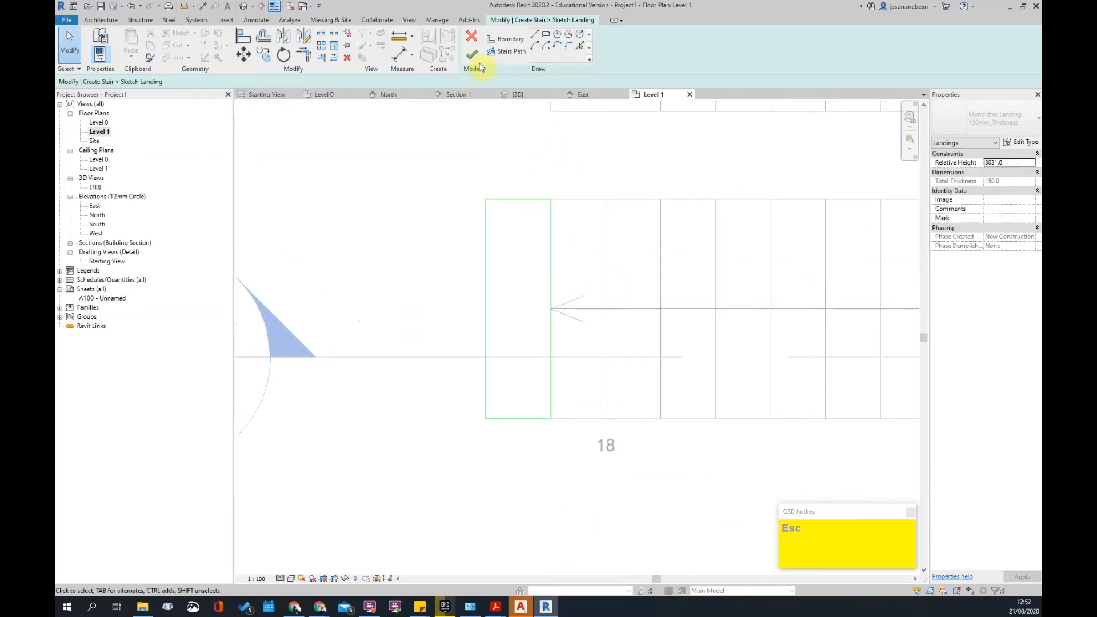
{"action": "scroll", "coordinate": [523, 213], "scroll_direction": "down", "scroll_amount": 3}
{"action": "left_click", "coordinate": [545, 387]}
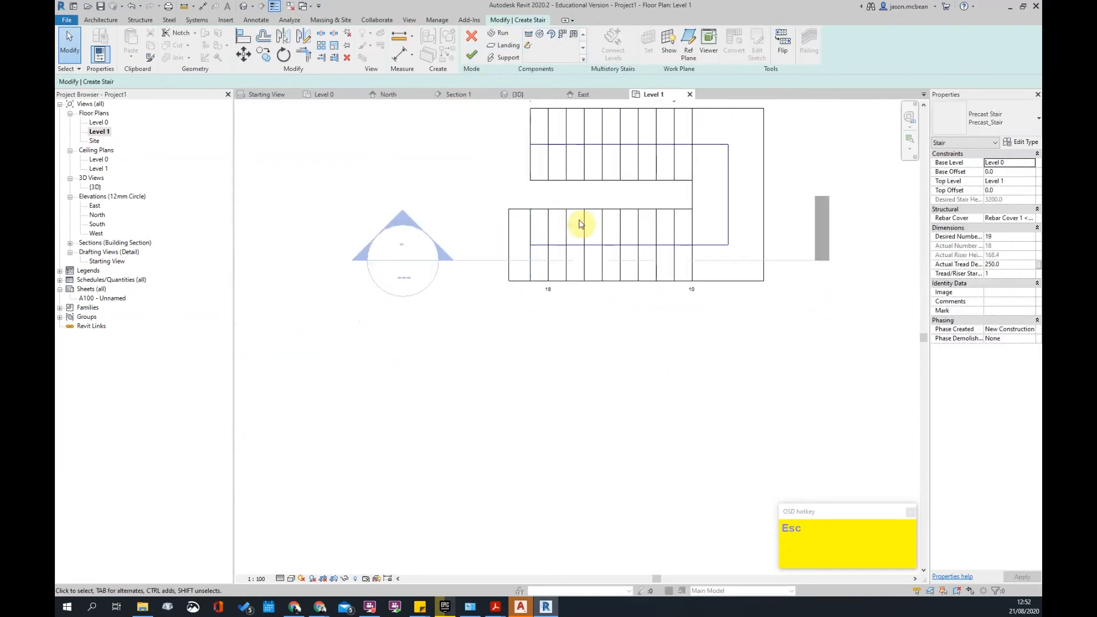
- Finish editing the precast stair
{"action": "scroll", "coordinate": [506, 219], "scroll_direction": "down", "scroll_amount": 1}
{"action": "left_click", "coordinate": [472, 55]}
{"action": "key", "text": "Escape"}
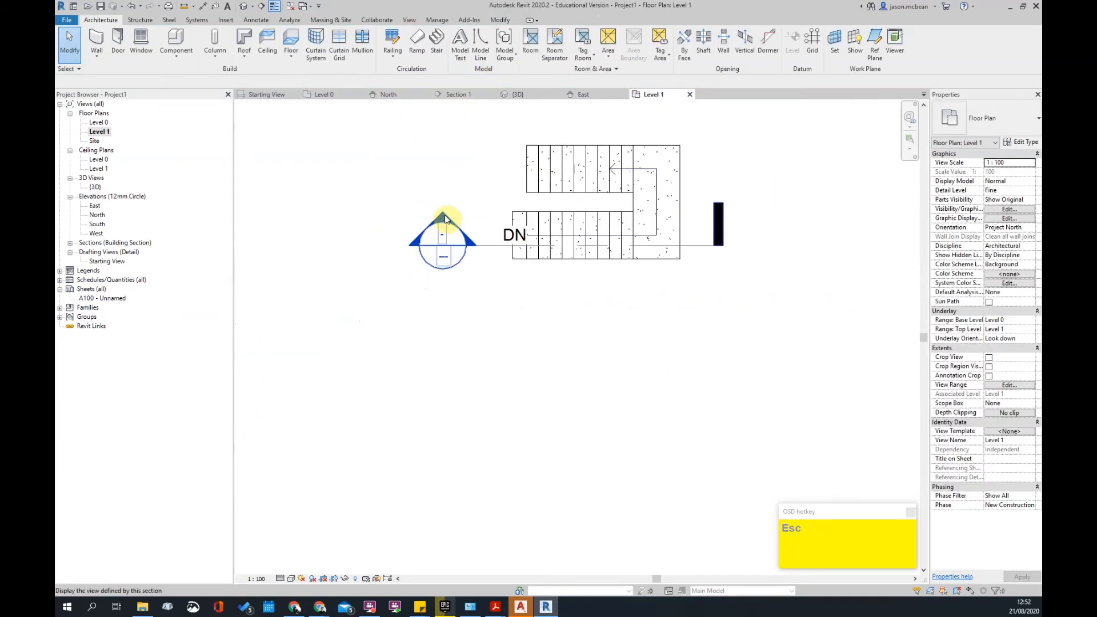
- Inspect the stair's top landing in Section 1, then return to the Level 1 plan
{"action": "double_click", "coordinate": [445, 215]}
{"action": "scroll", "coordinate": [452, 283], "scroll_direction": "up", "scroll_amount": 5}
{"action": "scroll", "coordinate": [429, 311], "scroll_direction": "down", "scroll_amount": 4}
{"action": "left_click", "coordinate": [458, 307]}
{"action": "scroll", "coordinate": [579, 281], "scroll_direction": "up", "scroll_amount": 2}
{"action": "scroll", "coordinate": [579, 282], "scroll_direction": "up", "scroll_amount": 2}
{"action": "key", "text": "Escape"}
{"action": "scroll", "coordinate": [662, 331], "scroll_direction": "down", "scroll_amount": 4}
{"action": "scroll", "coordinate": [537, 213], "scroll_direction": "up", "scroll_amount": 2}
{"action": "middle_click_drag", "start_coordinate": [463, 224], "coordinate": [535, 264]}
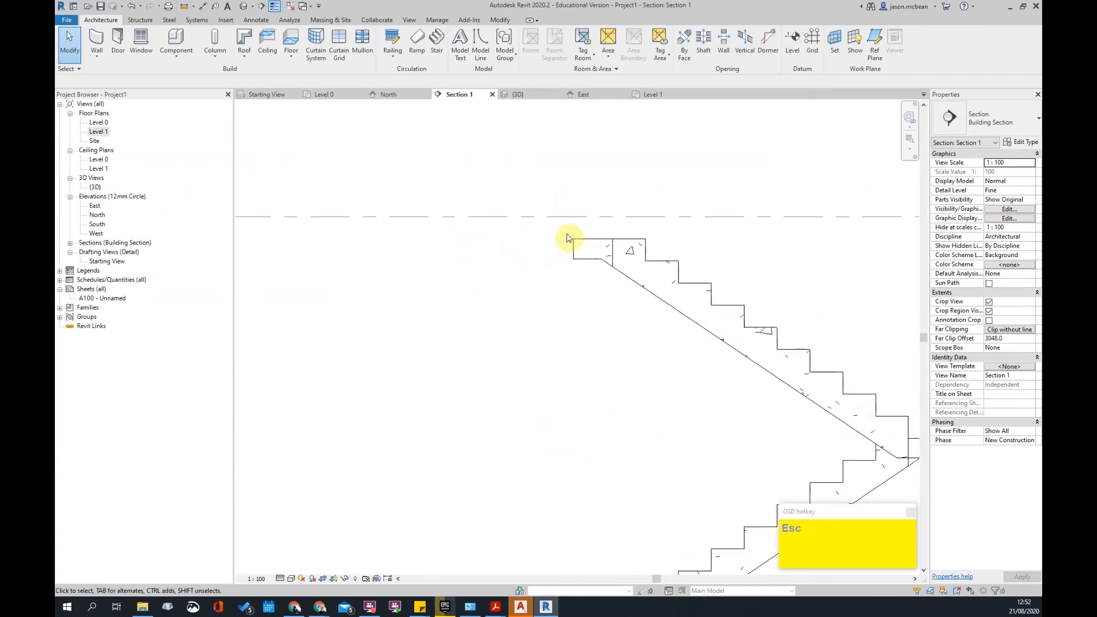
{"action": "scroll", "coordinate": [577, 238], "scroll_direction": "up", "scroll_amount": 2}
{"action": "scroll", "coordinate": [692, 261], "scroll_direction": "down", "scroll_amount": 5}
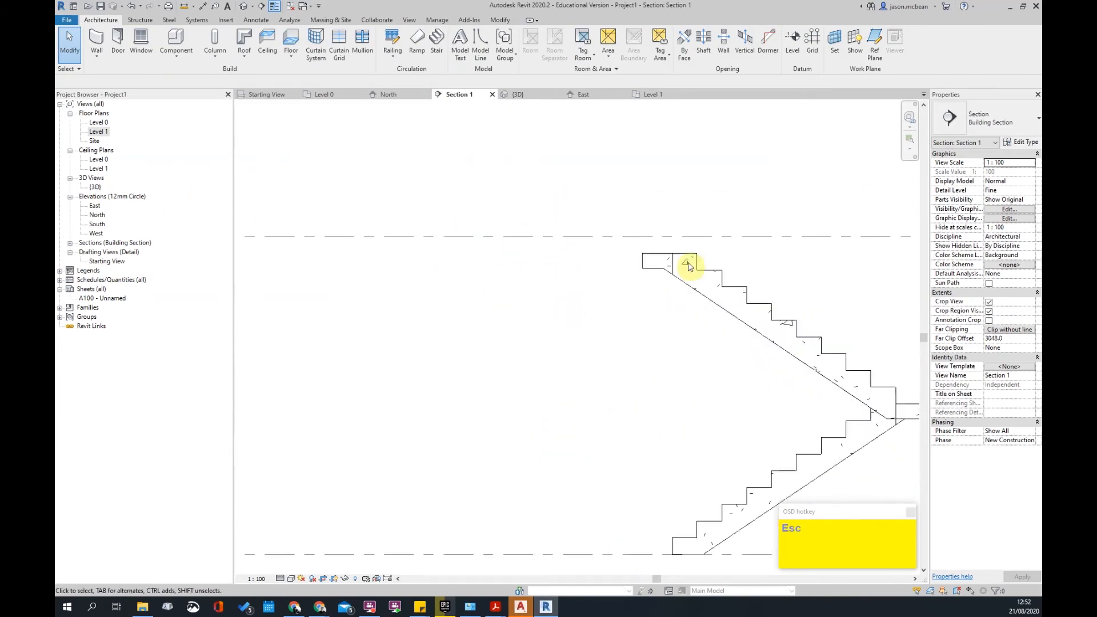
{"action": "double_click", "coordinate": [100, 131]}
{"action": "middle_click_drag", "start_coordinate": [581, 262], "coordinate": [623, 277]}
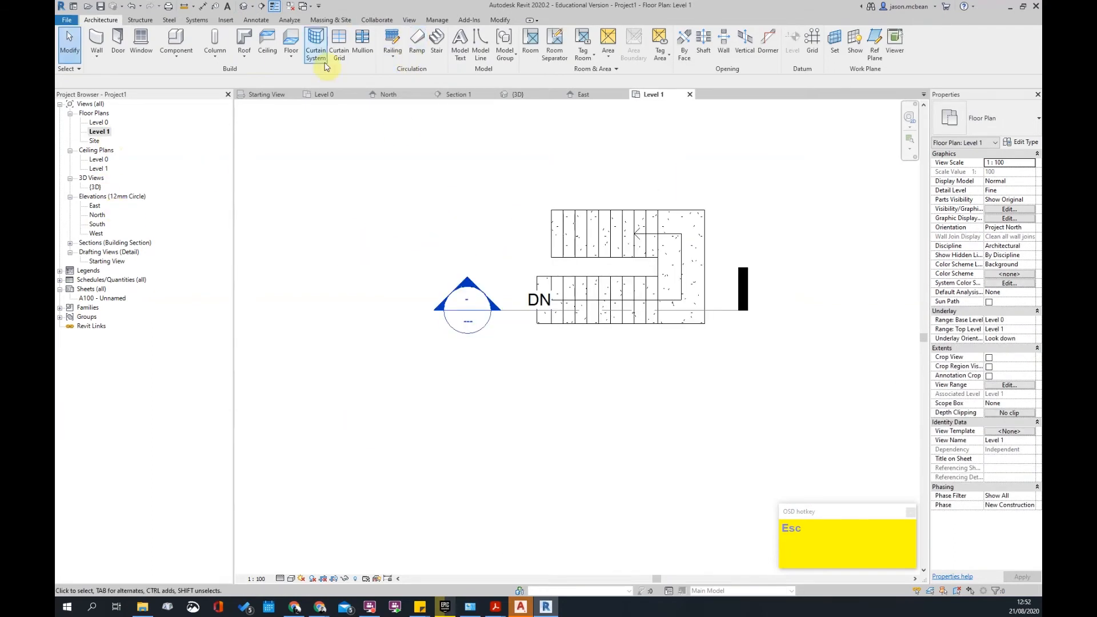
- Draw a 3400 x 3100 architectural floor rectangle beside the stair on Level 1
{"action": "left_click", "coordinate": [283, 58]}
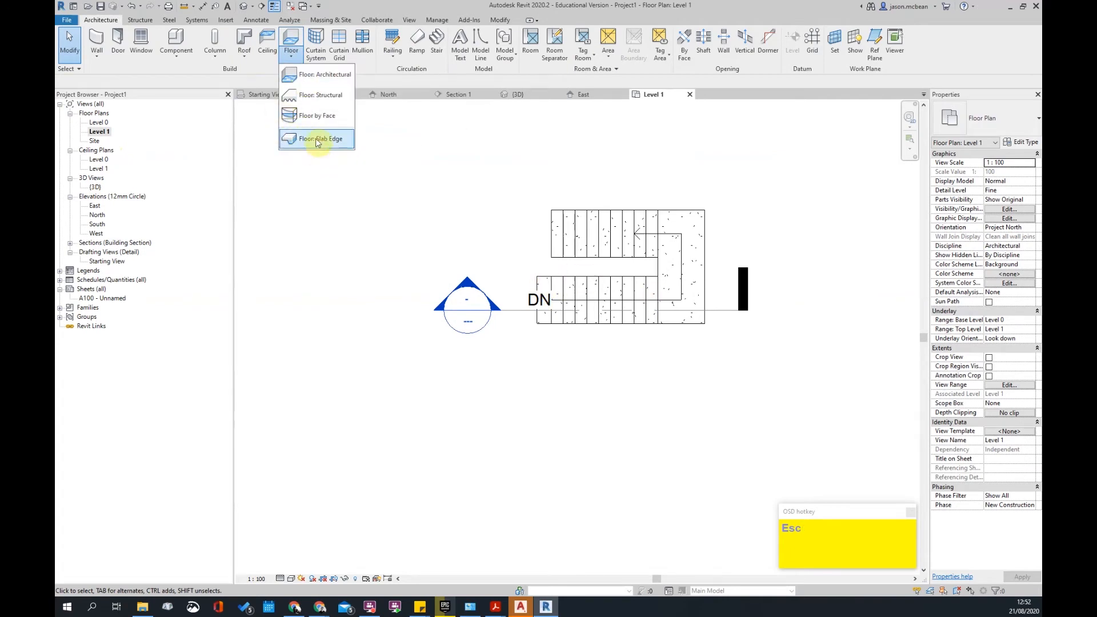
{"action": "left_click", "coordinate": [311, 75]}
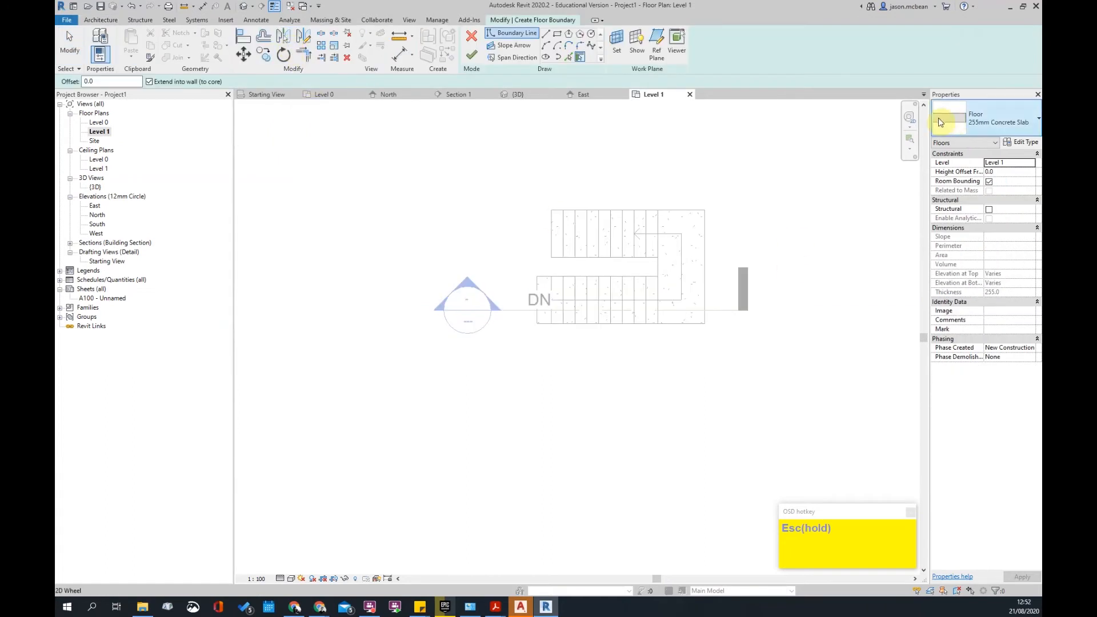
{"action": "left_click", "coordinate": [537, 324]}
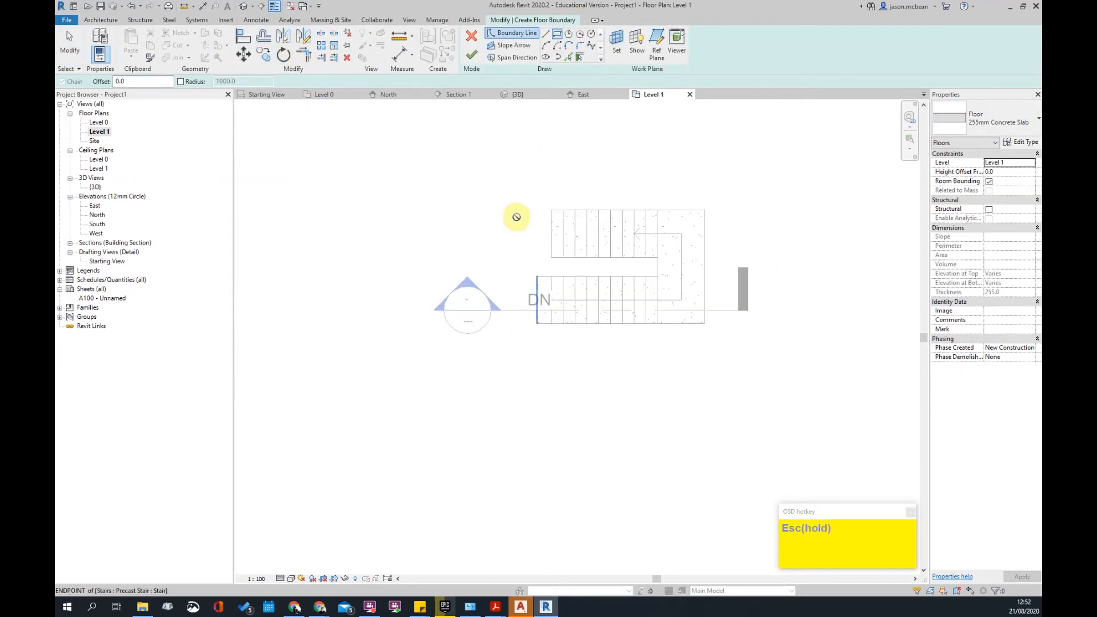
{"action": "left_click", "coordinate": [377, 177]}
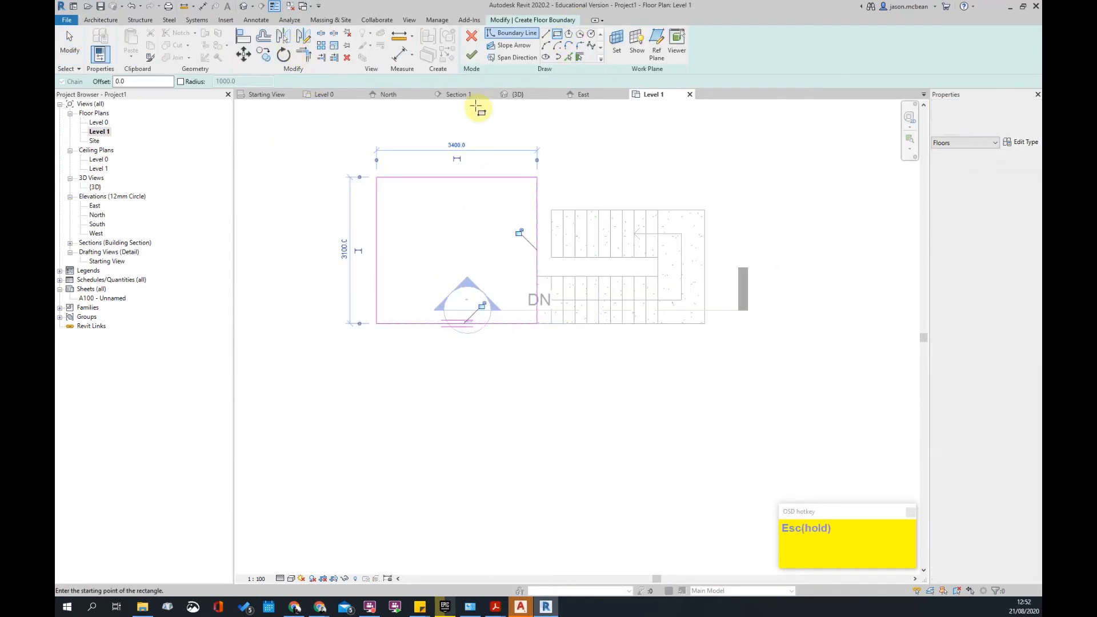
{"action": "left_click", "coordinate": [476, 57]}
{"action": "left_click", "coordinate": [644, 357]}
- Move the floor slab right with MV so it meets the stair
{"action": "scroll", "coordinate": [583, 302], "scroll_direction": "up", "scroll_amount": 3}
{"action": "left_click", "coordinate": [513, 252]}
{"action": "scroll", "coordinate": [561, 302], "scroll_direction": "up", "scroll_amount": 2}
{"action": "key", "text": "m"}
{"action": "key", "text": "v"}
{"action": "left_click", "coordinate": [482, 242]}
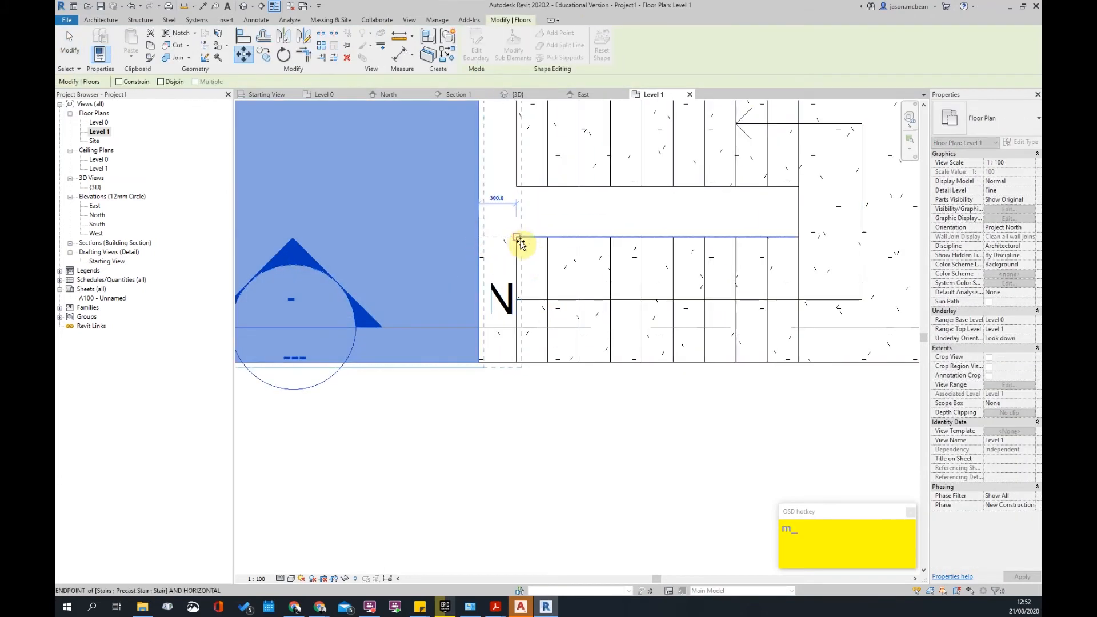
{"action": "left_click", "coordinate": [518, 241]}
{"action": "key", "text": "Escape"}
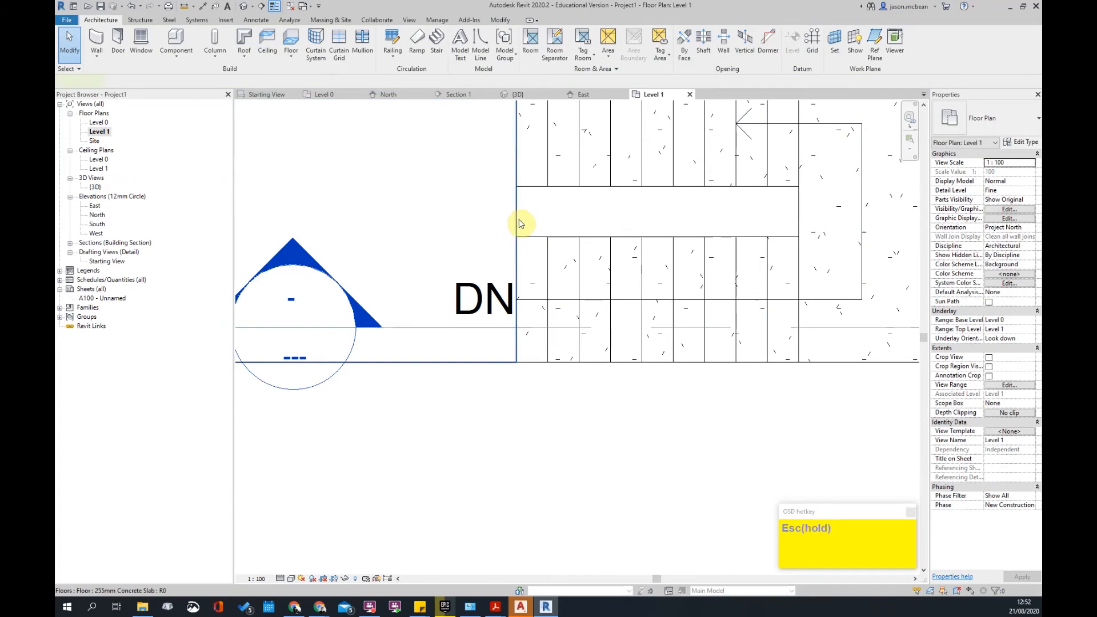
- In the floor's boundary sketch, pick the landing edges as boundary lines
{"action": "left_click", "coordinate": [519, 223]}
{"action": "left_click", "coordinate": [477, 45]}
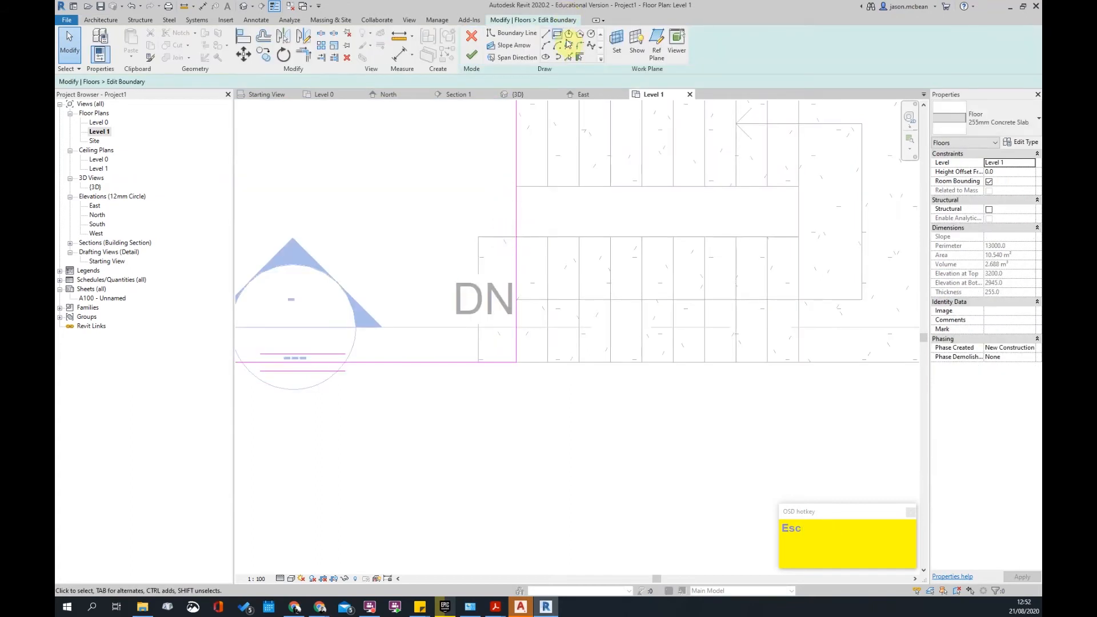
{"action": "left_click", "coordinate": [569, 57]}
{"action": "left_click", "coordinate": [496, 237]}
{"action": "left_click", "coordinate": [479, 266]}
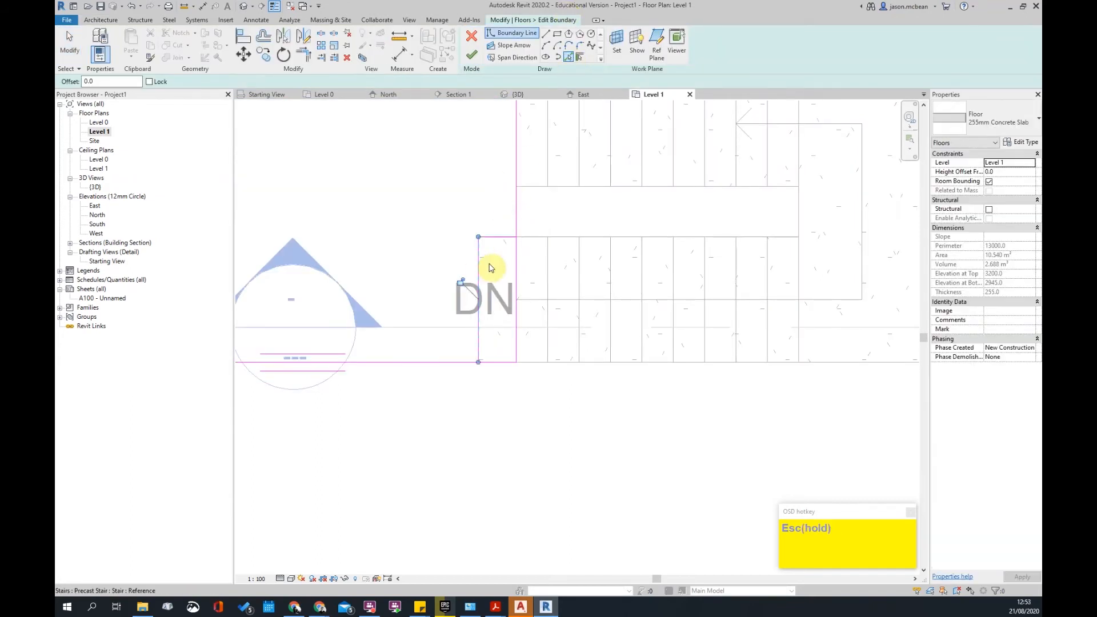
- Trim the boundary lines into a notch around the landing and finish the floor
{"action": "key", "text": "t"}
{"action": "key", "text": "r"}
{"action": "left_click", "coordinate": [466, 361]}
{"action": "left_click", "coordinate": [479, 357]}
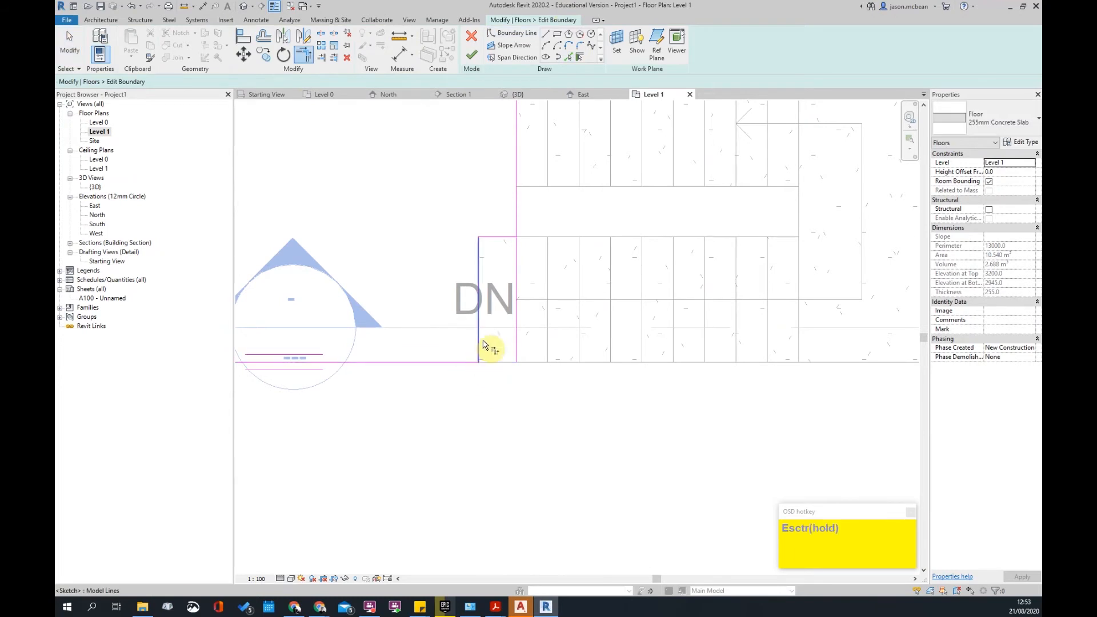
{"action": "key", "text": "Escape"}
{"action": "scroll", "coordinate": [516, 135], "scroll_direction": "down", "scroll_amount": 3}
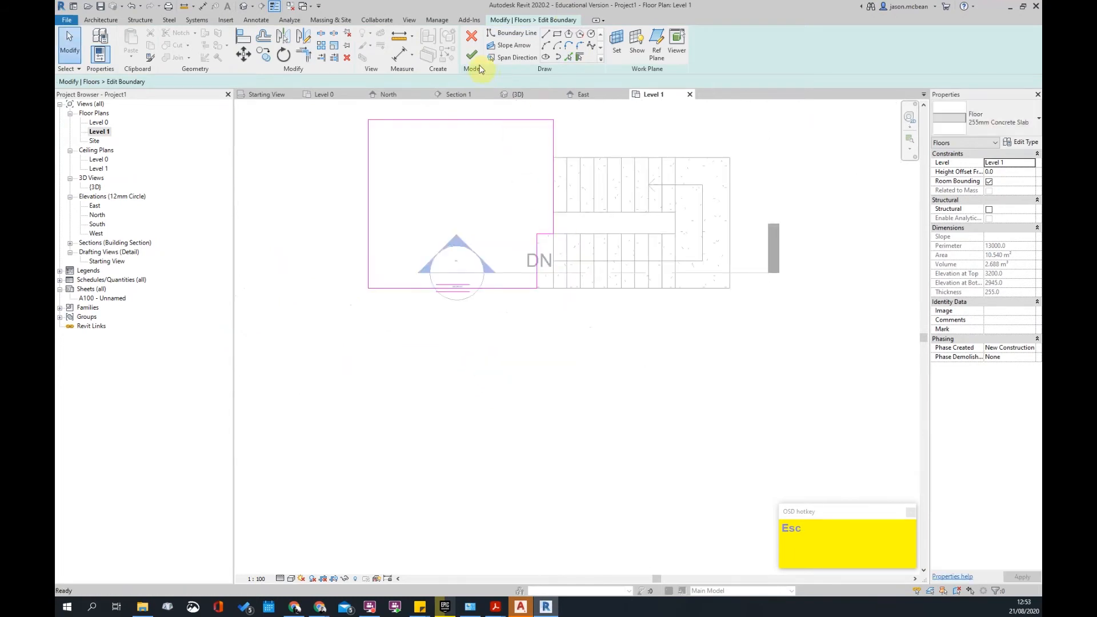
{"action": "left_click", "coordinate": [472, 56]}
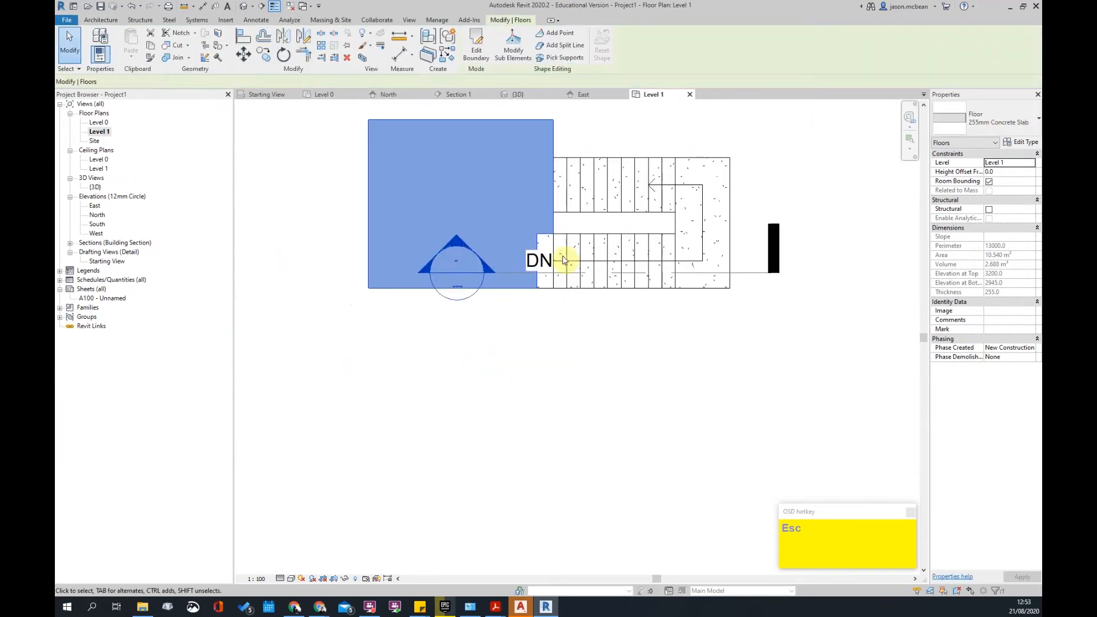
{"action": "key", "text": "Escape"}
{"action": "scroll", "coordinate": [588, 286], "scroll_direction": "down", "scroll_amount": 2}
{"action": "left_click", "coordinate": [672, 264]}
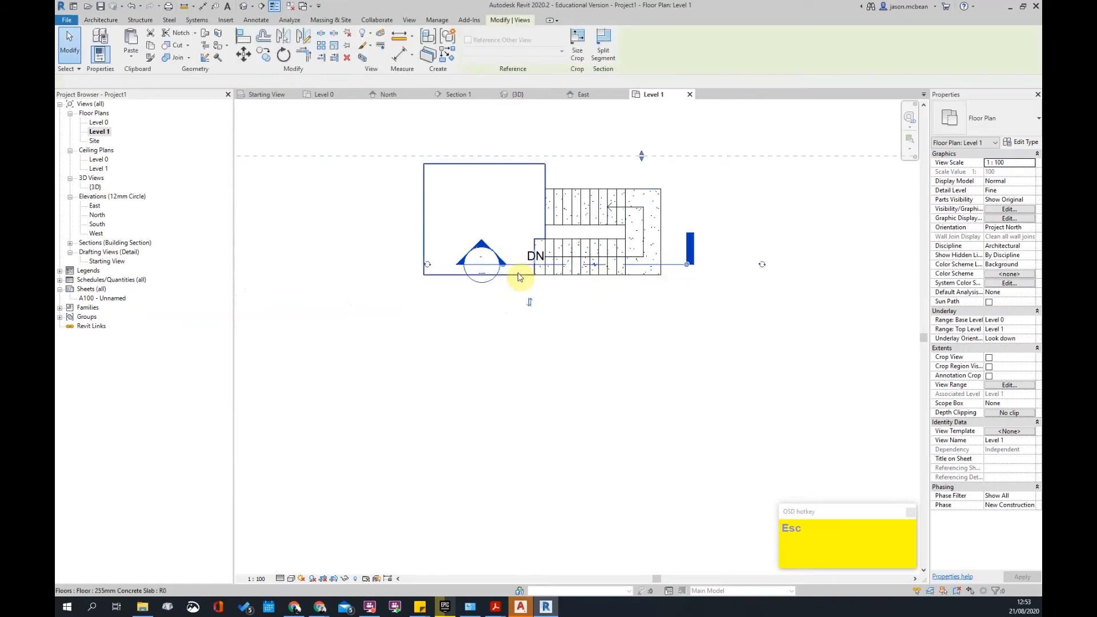
- Open Section 1 and pan to the Level 1 slab edge
{"action": "key", "text": "Escape"}
{"action": "double_click", "coordinate": [482, 247]}
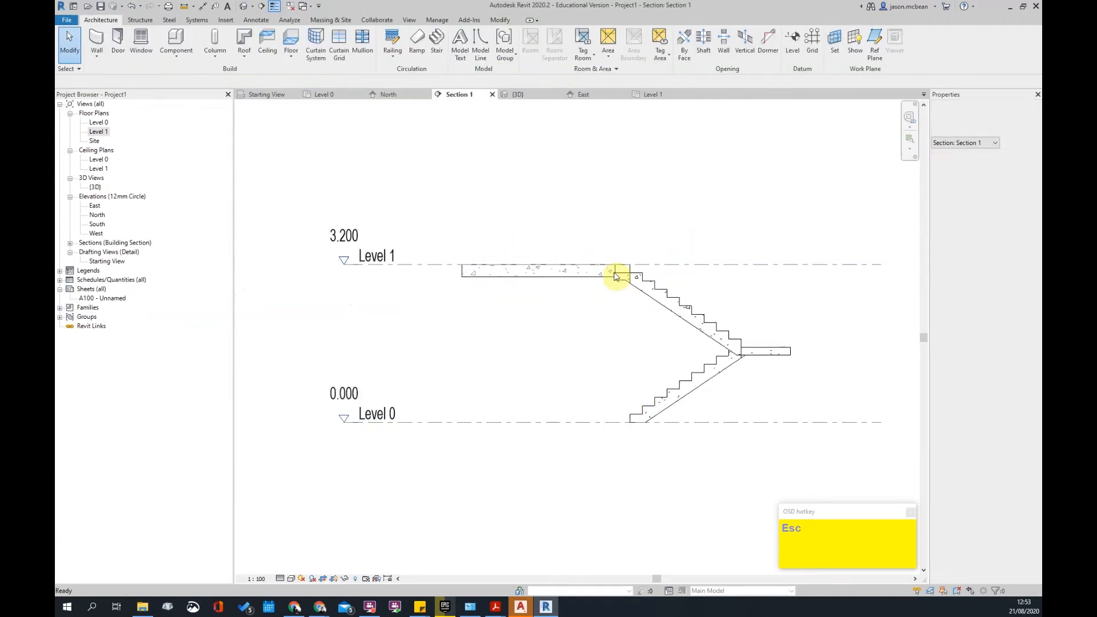
{"action": "scroll", "coordinate": [658, 321], "scroll_direction": "up", "scroll_amount": 4}
{"action": "left_click", "coordinate": [683, 280]}
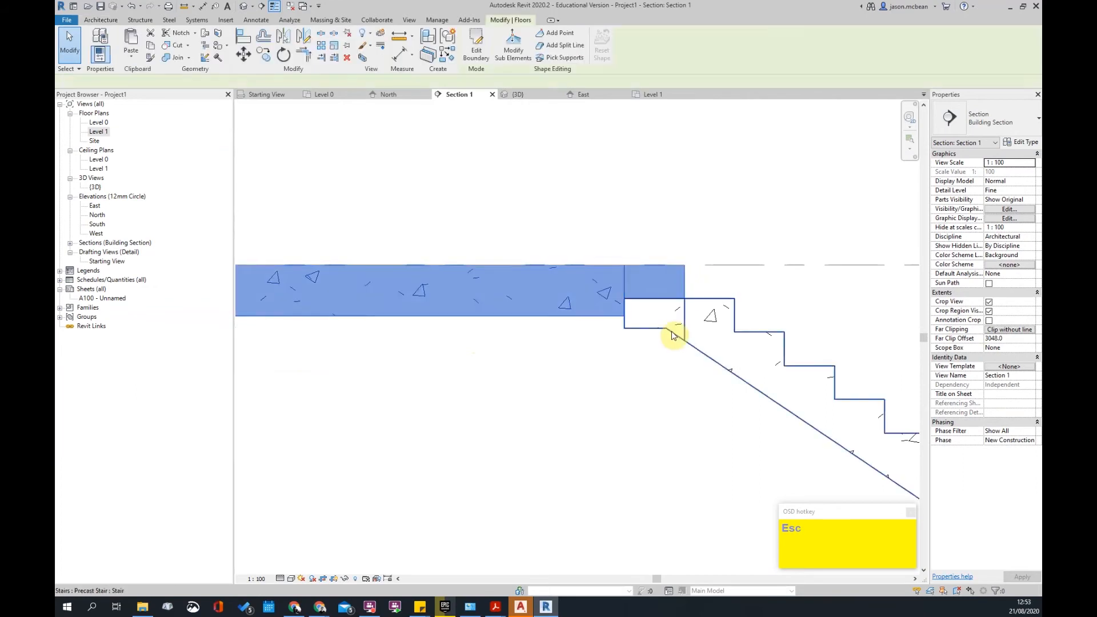
{"action": "middle_click_drag", "start_coordinate": [663, 332], "coordinate": [578, 320]}
{"action": "key", "text": "Escape"}
- Select the precast stair and Tab to its monolithic run in the section
{"action": "left_click", "coordinate": [576, 320]}
{"action": "scroll", "coordinate": [581, 295], "scroll_direction": "up", "scroll_amount": 2}
{"action": "left_click", "coordinate": [475, 297]}
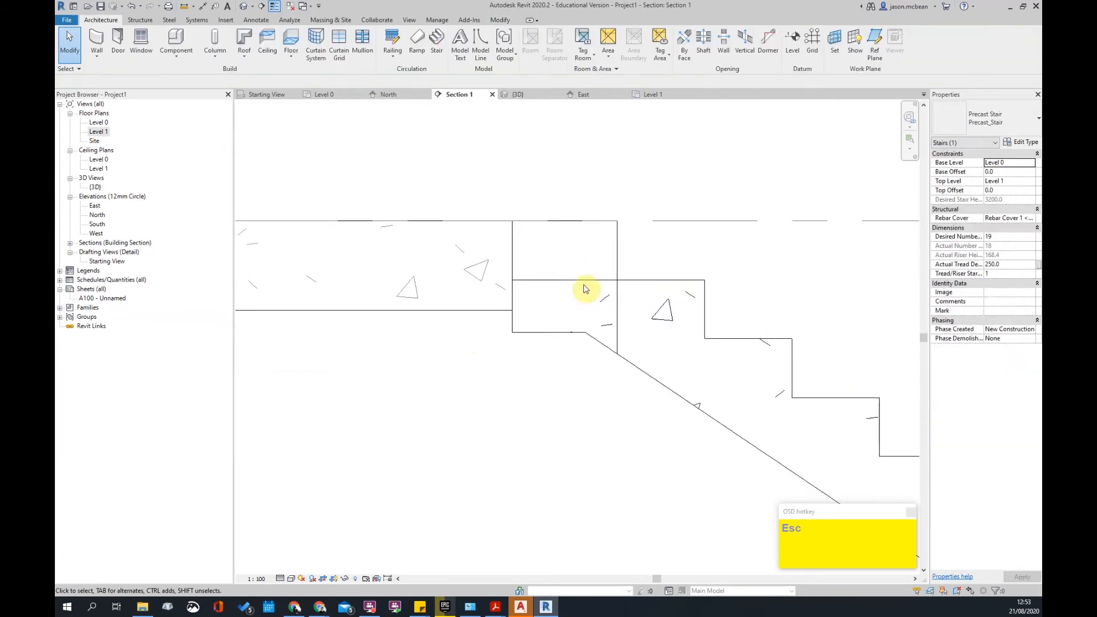
{"action": "scroll", "coordinate": [545, 291], "scroll_direction": "down", "scroll_amount": 2}
{"action": "left_click", "coordinate": [574, 312]}
{"action": "key", "text": "Tab"}
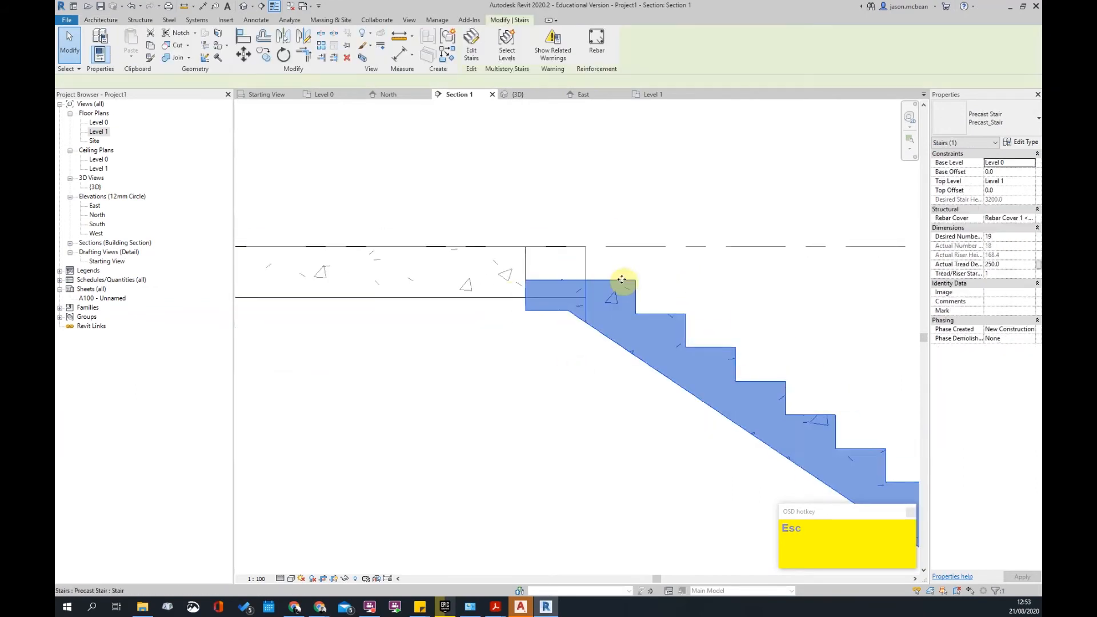
{"action": "left_click", "coordinate": [613, 284]}
{"action": "scroll", "coordinate": [554, 272], "scroll_direction": "down", "scroll_amount": 3}
{"action": "scroll", "coordinate": [529, 311], "scroll_direction": "up", "scroll_amount": 3}
{"action": "scroll", "coordinate": [603, 322], "scroll_direction": "down", "scroll_amount": 2}
{"action": "key", "text": "Escape"}
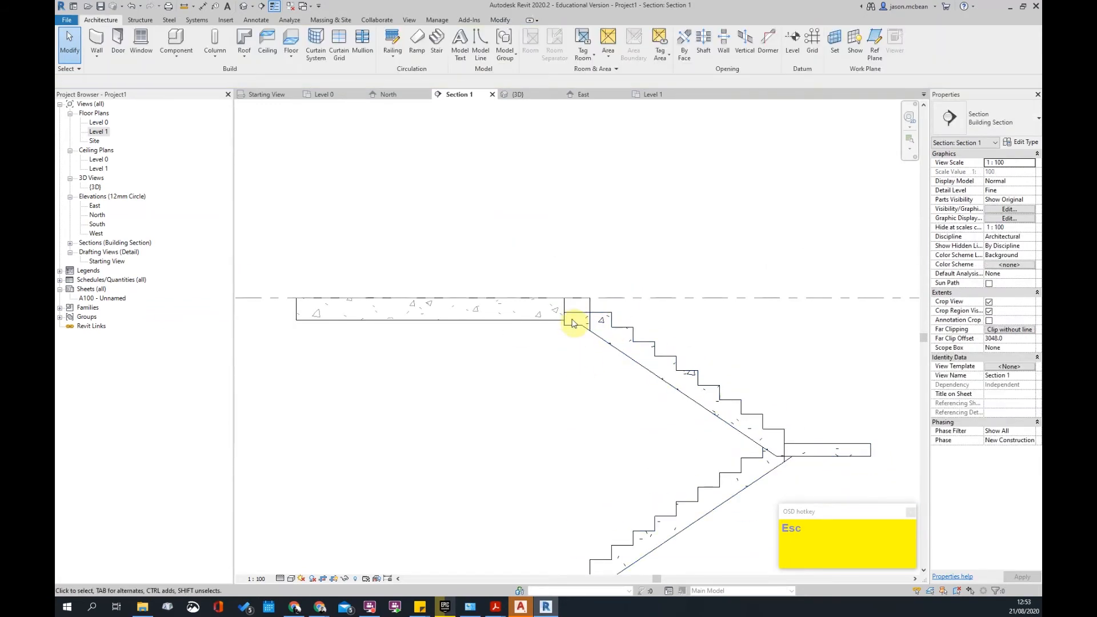
- Delete the stair's top landing
{"action": "left_click", "coordinate": [573, 323]}
{"action": "scroll", "coordinate": [509, 358], "scroll_direction": "down", "scroll_amount": 2}
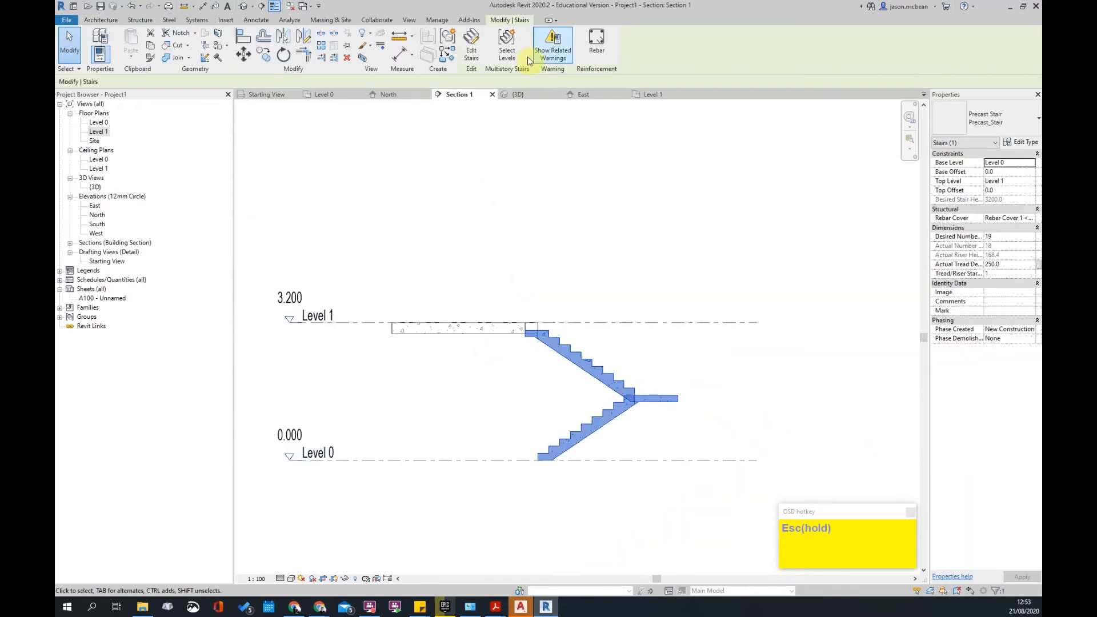
{"action": "scroll", "coordinate": [531, 337], "scroll_direction": "up", "scroll_amount": 1}
{"action": "left_click", "coordinate": [533, 335]}
{"action": "key", "text": "Delete"}
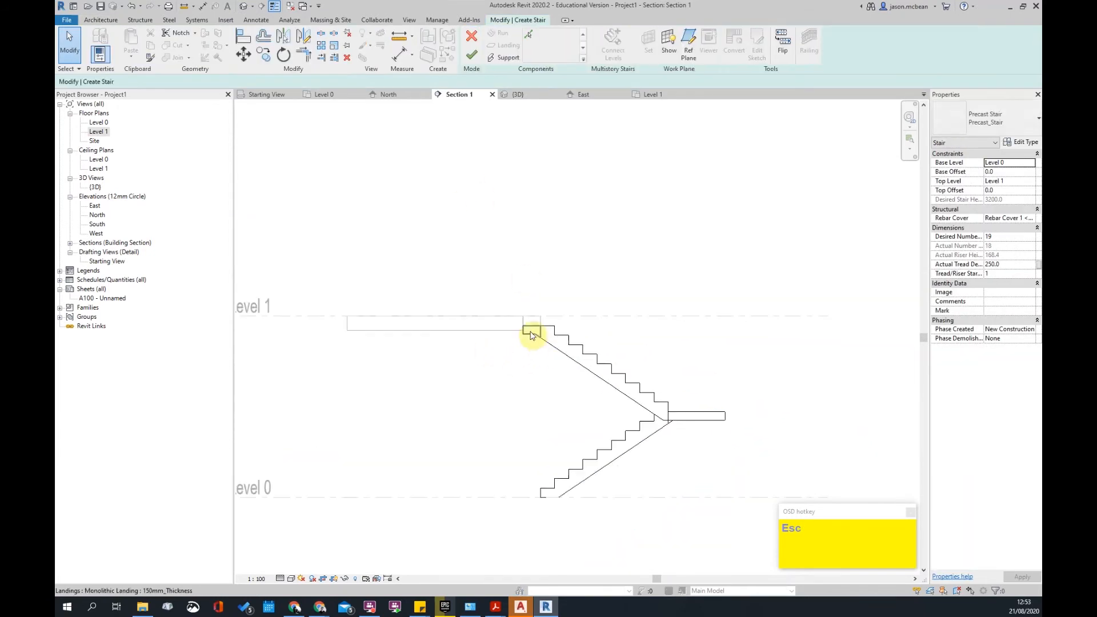
- In the Level 1 plan, extend the upper run from 18 to 19 risers
{"action": "double_click", "coordinate": [104, 129]}
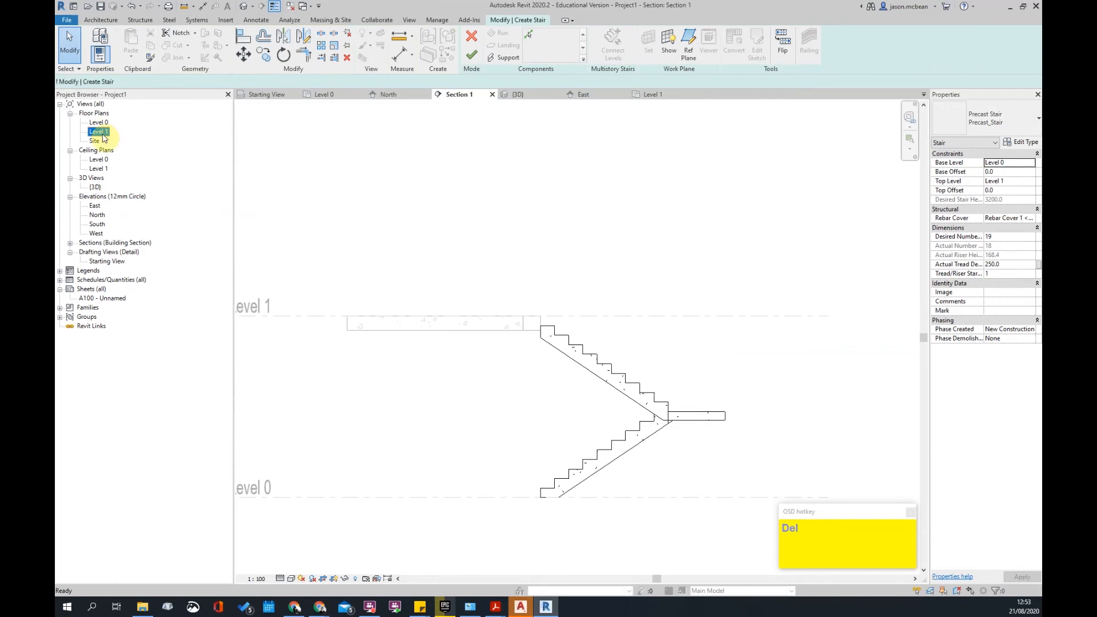
{"action": "left_click", "coordinate": [538, 265]}
{"action": "scroll", "coordinate": [536, 260], "scroll_direction": "up", "scroll_amount": 2}
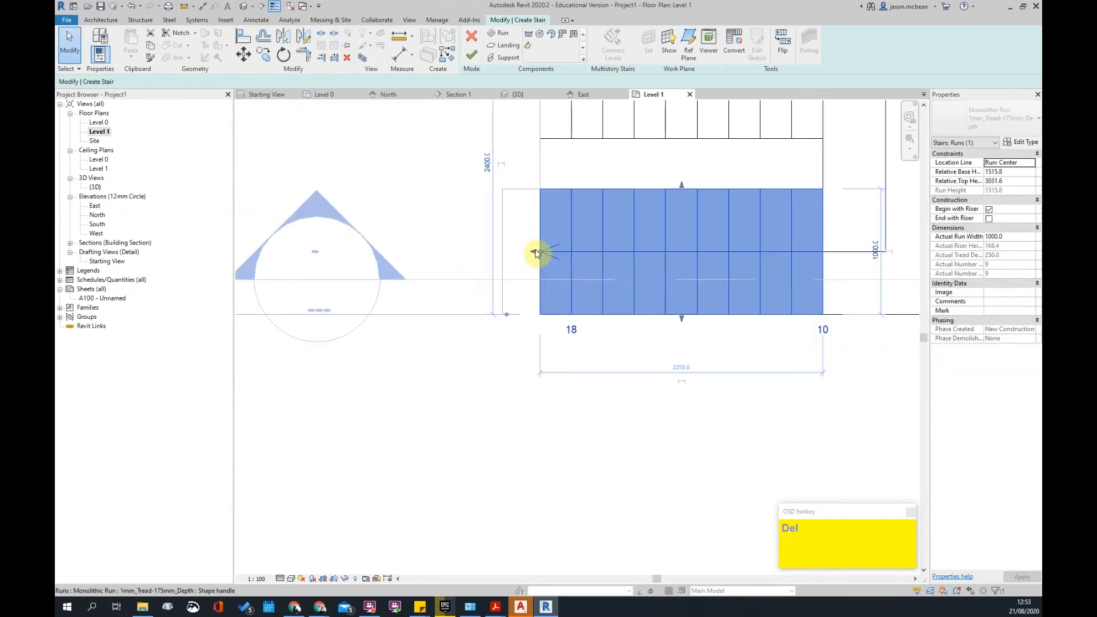
{"action": "left_click_drag", "start_coordinate": [525, 252], "coordinate": [508, 252]}
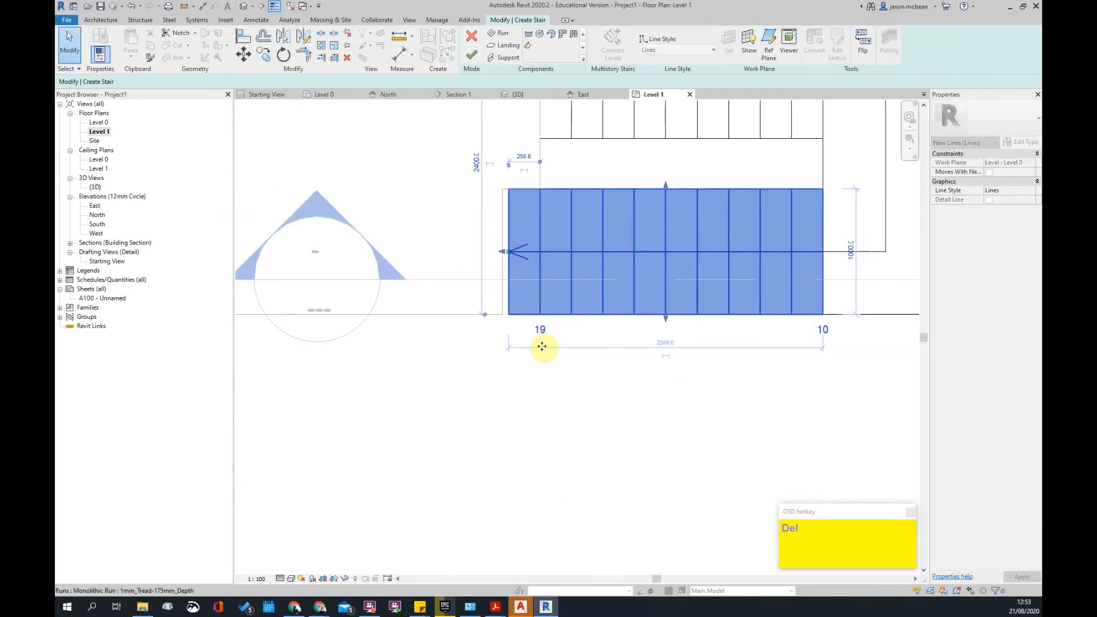
{"action": "left_click", "coordinate": [502, 258]}
{"action": "scroll", "coordinate": [502, 252], "scroll_direction": "down", "scroll_amount": 1}
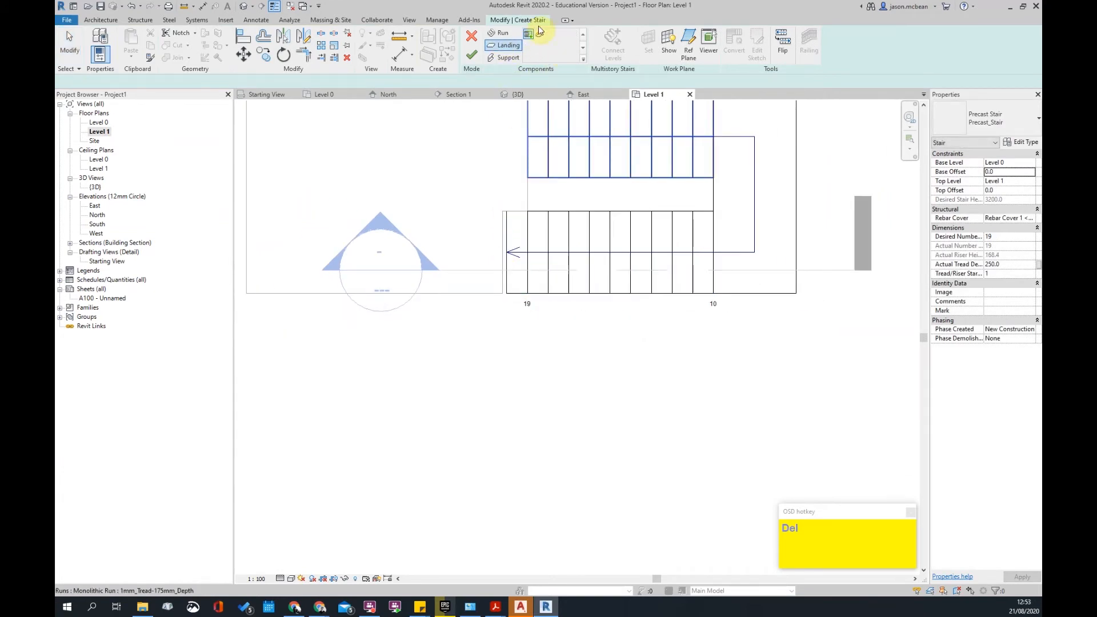
- Sketch a narrow landing boundary at the run's end and finish the stair edit
{"action": "left_click", "coordinate": [539, 36]}
{"action": "left_click", "coordinate": [507, 211]}
{"action": "left_click", "coordinate": [507, 293]}
{"action": "left_click", "coordinate": [482, 294]}
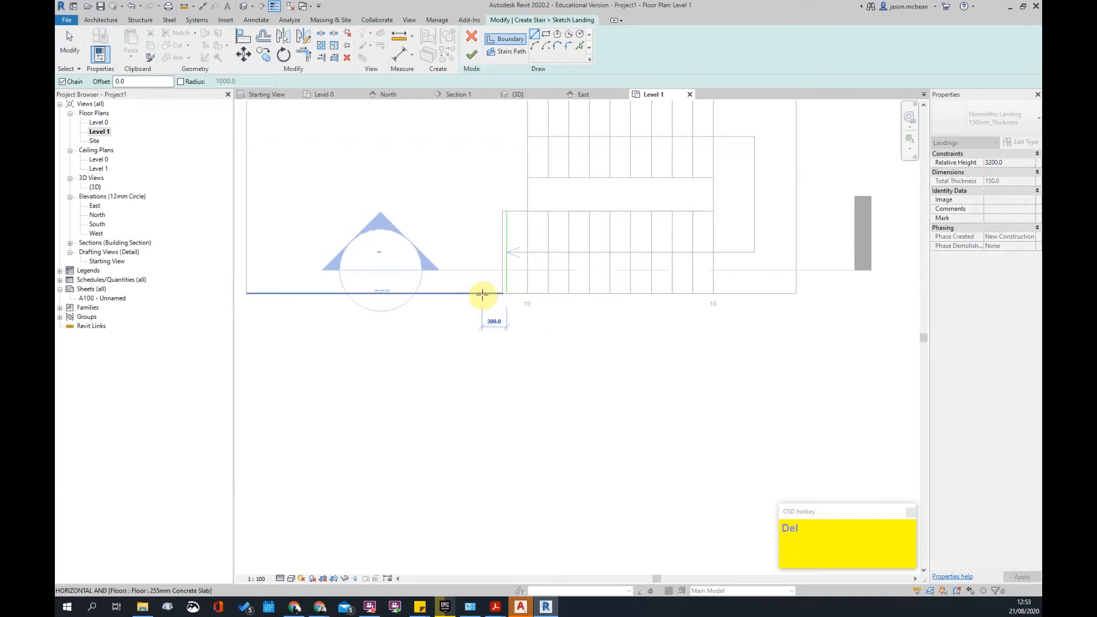
{"action": "scroll", "coordinate": [486, 217], "scroll_direction": "up", "scroll_amount": 2}
{"action": "left_click", "coordinate": [479, 206]}
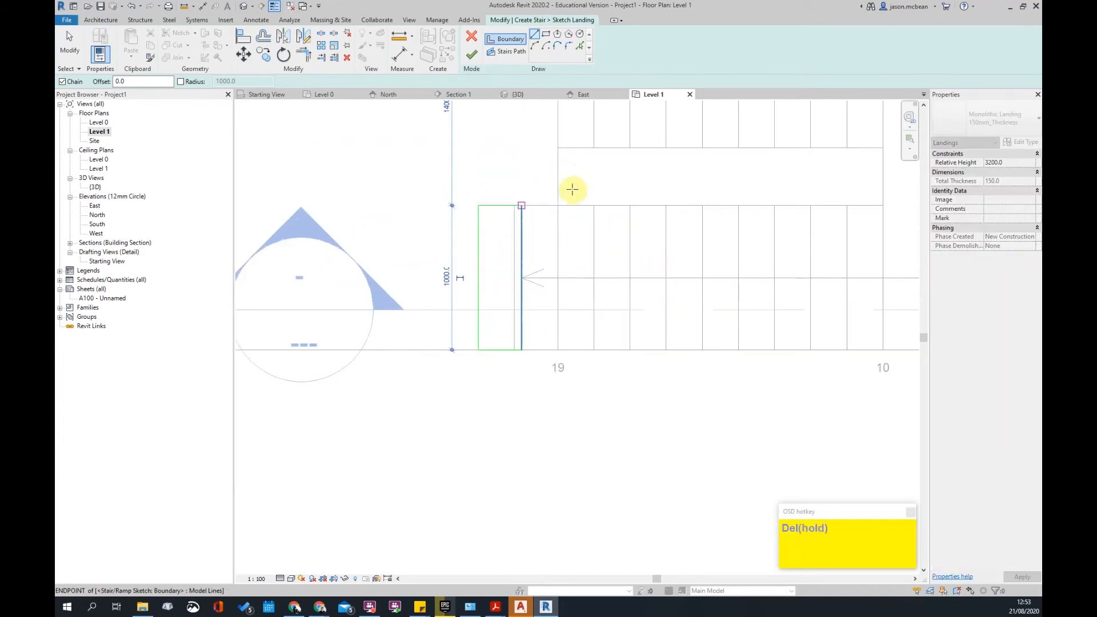
{"action": "left_click", "coordinate": [522, 206]}
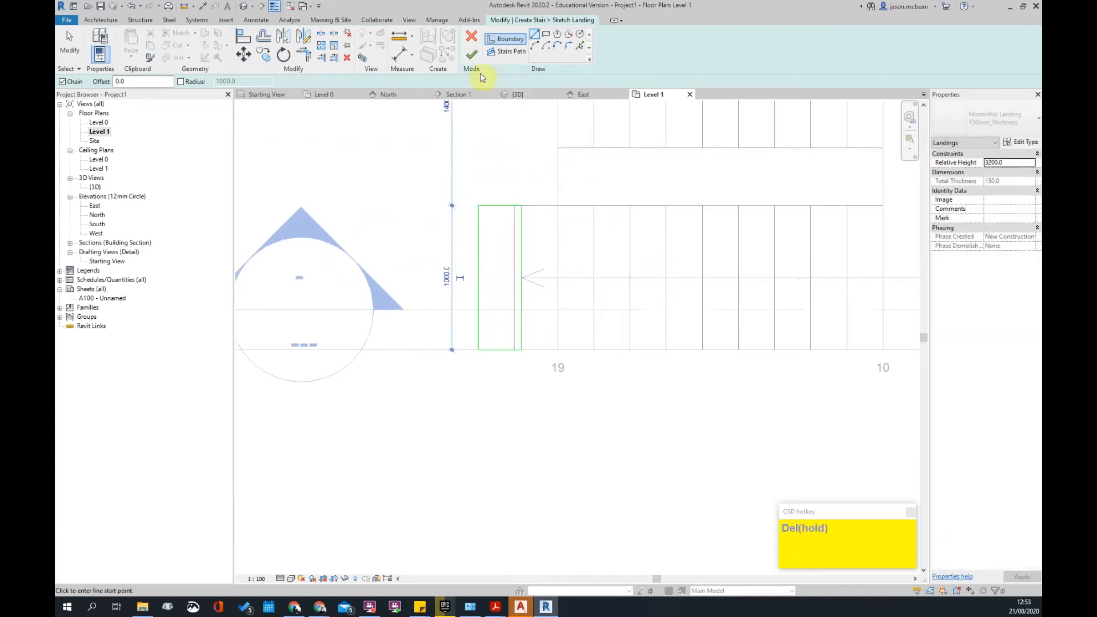
{"action": "left_click", "coordinate": [494, 462]}
{"action": "scroll", "coordinate": [507, 365], "scroll_direction": "down", "scroll_amount": 3}
{"action": "scroll", "coordinate": [533, 271], "scroll_direction": "down", "scroll_amount": 2}
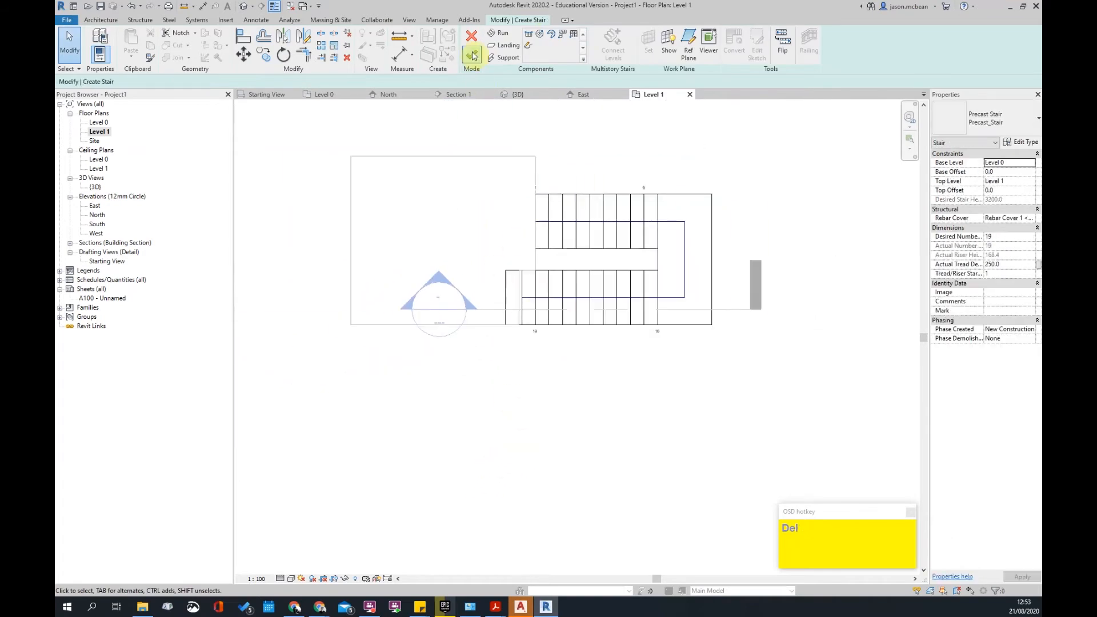
{"action": "left_click", "coordinate": [470, 55]}
- Drag the floor slab's edge beside the stair back to the landing in its boundary sketch
{"action": "left_click", "coordinate": [503, 295]}
{"action": "scroll", "coordinate": [502, 297], "scroll_direction": "up", "scroll_amount": 2}
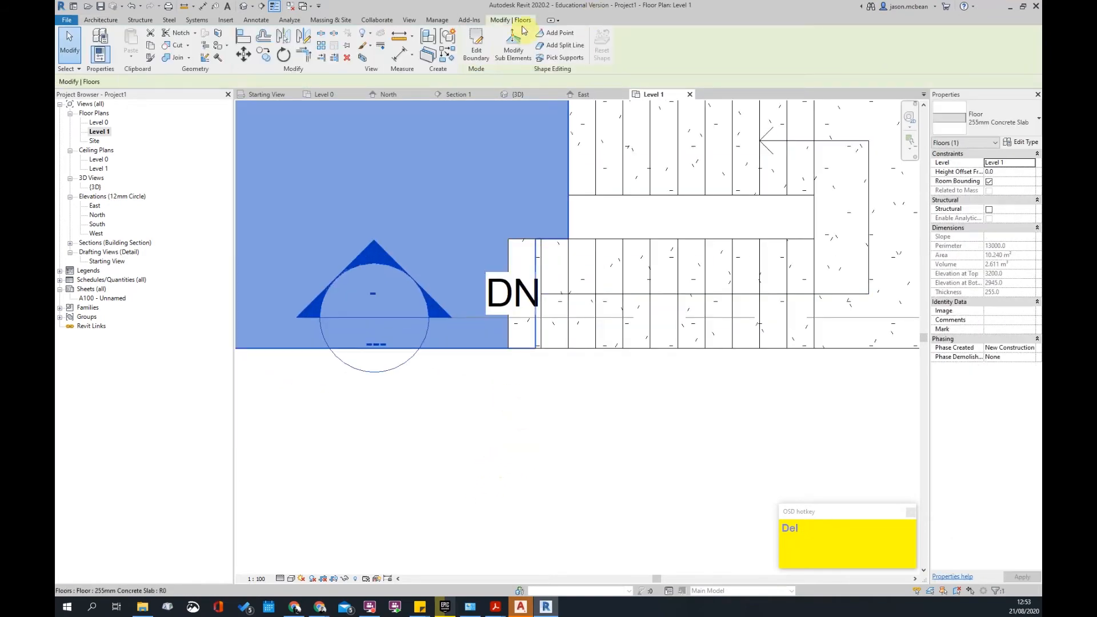
{"action": "left_click", "coordinate": [477, 46]}
{"action": "left_click", "coordinate": [537, 261]}
{"action": "left_click_drag", "start_coordinate": [536, 261], "coordinate": [509, 262]}
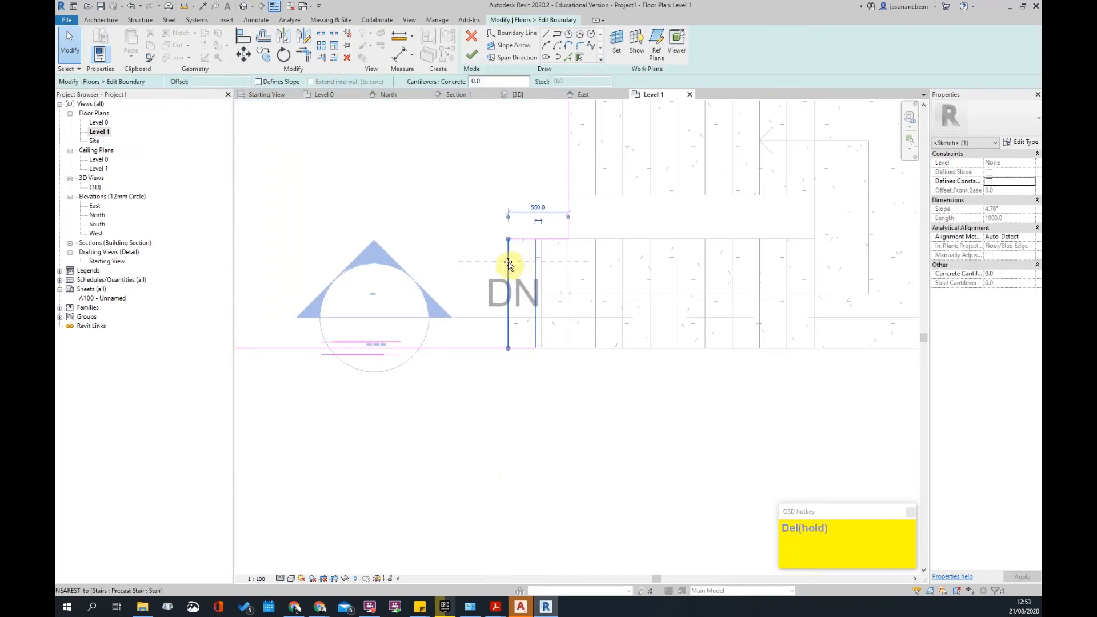
{"action": "left_click", "coordinate": [477, 174]}
{"action": "left_click", "coordinate": [472, 55]}
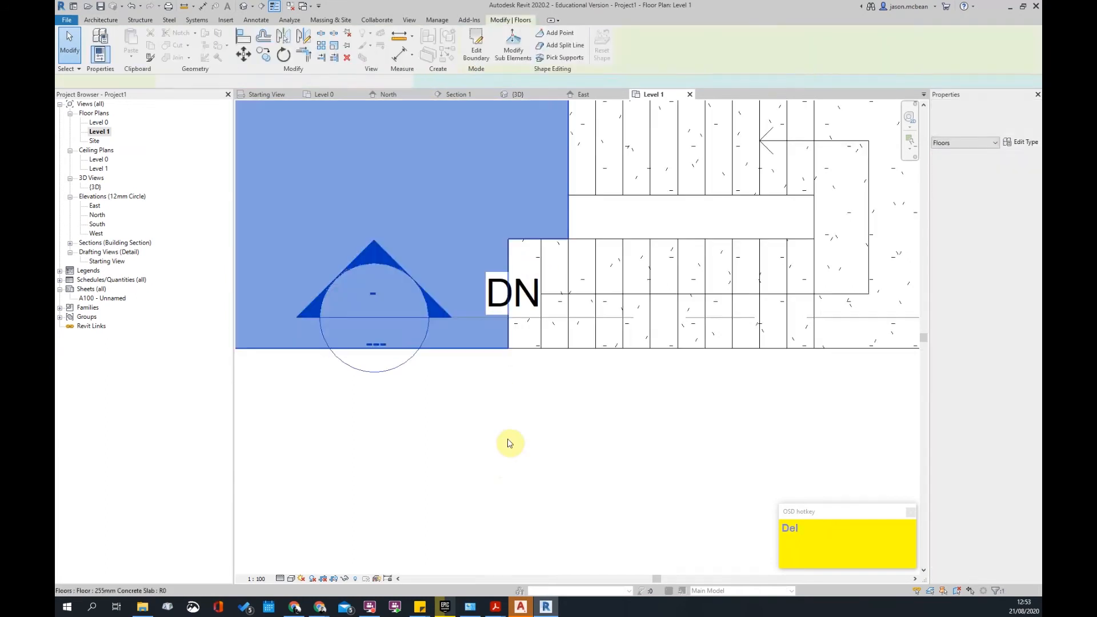
{"action": "left_click", "coordinate": [502, 393]}
{"action": "scroll", "coordinate": [574, 289], "scroll_direction": "down", "scroll_amount": 4}
{"action": "scroll", "coordinate": [543, 302], "scroll_direction": "down", "scroll_amount": 1}
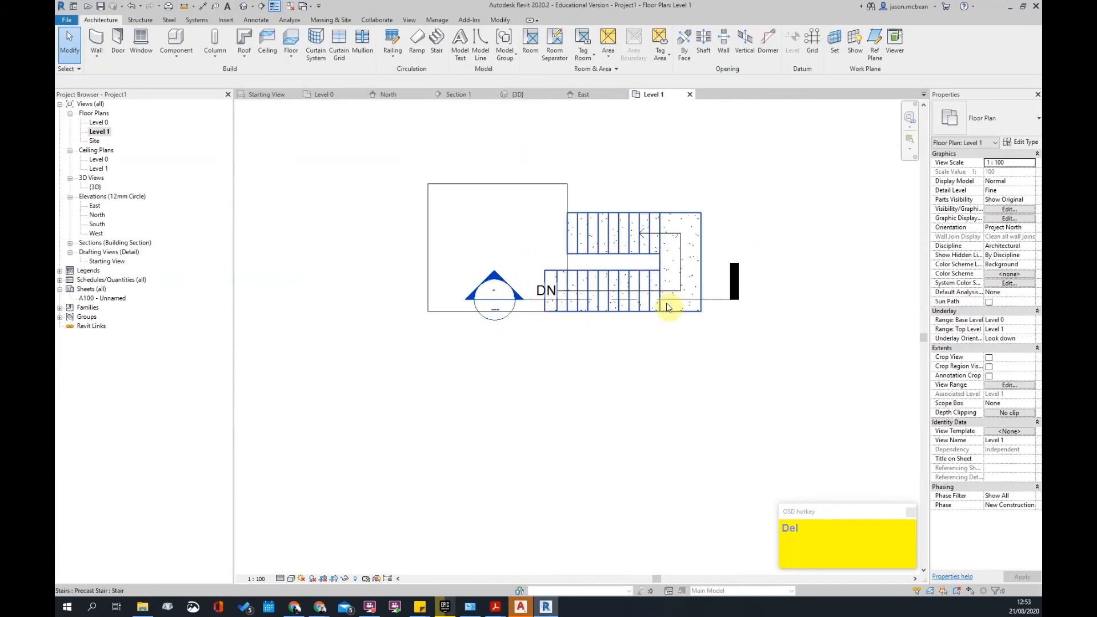
- Lengthen the section line left, open Section 1, and start editing the stair
{"action": "left_click", "coordinate": [729, 306]}
{"action": "left_click_drag", "start_coordinate": [520, 303], "coordinate": [396, 301]}
{"action": "key", "text": "Escape"}
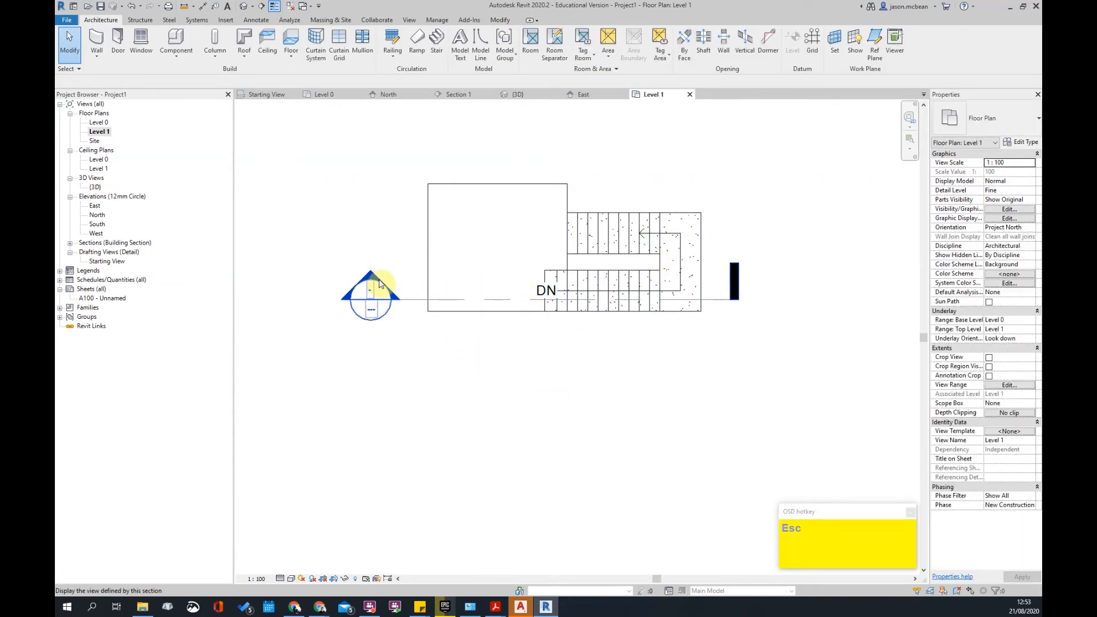
{"action": "double_click", "coordinate": [368, 300]}
{"action": "scroll", "coordinate": [537, 297], "scroll_direction": "up", "scroll_amount": 3}
{"action": "left_click", "coordinate": [543, 274]}
{"action": "double_click", "coordinate": [525, 255]}
- Set the top landing type's Monolithic Thickness to 255 mm
{"action": "left_click", "coordinate": [528, 258]}
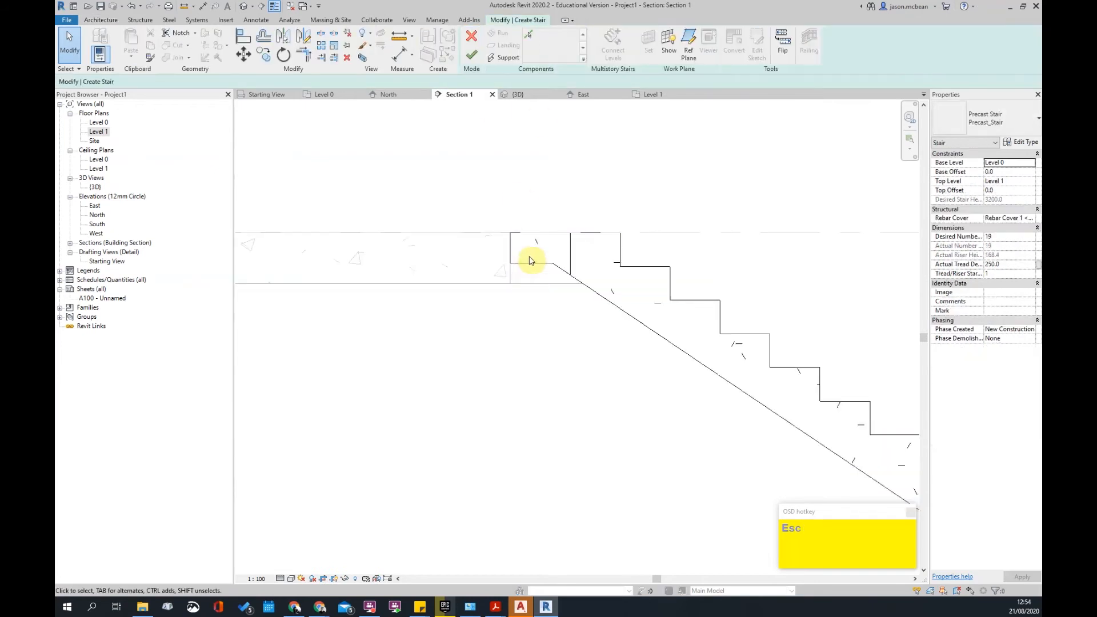
{"action": "left_click", "coordinate": [1023, 143]}
{"action": "left_click", "coordinate": [568, 216]}
{"action": "left_click", "coordinate": [575, 207]}
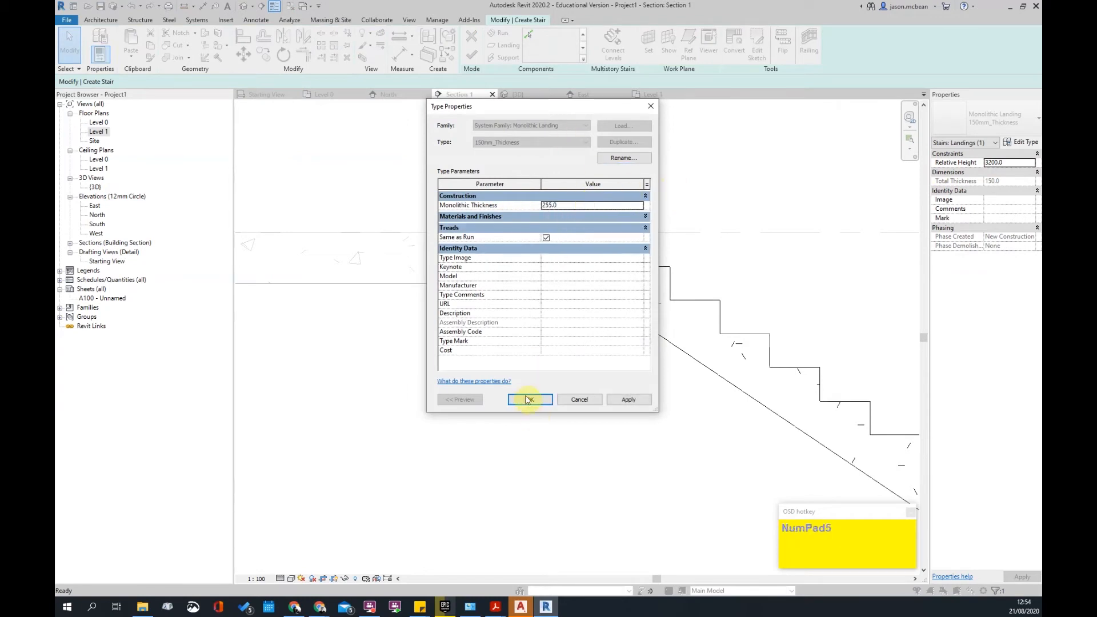
{"action": "left_click", "coordinate": [595, 403]}
{"action": "left_click", "coordinate": [547, 349]}
{"action": "scroll", "coordinate": [548, 348], "scroll_direction": "down", "scroll_amount": 3}
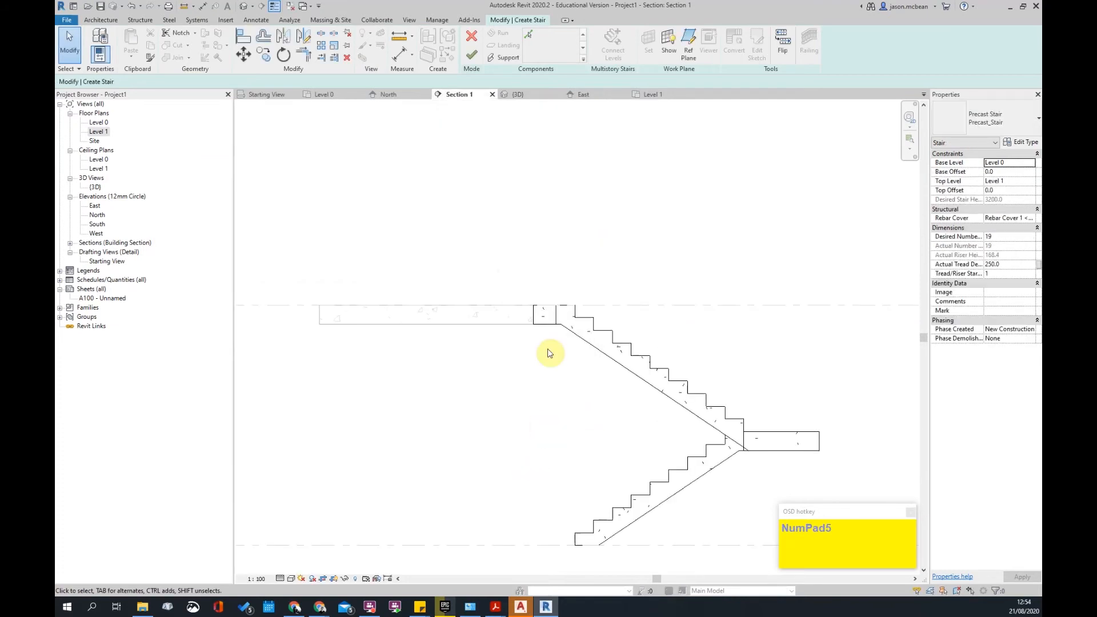
{"action": "scroll", "coordinate": [770, 430], "scroll_direction": "up", "scroll_amount": 3}
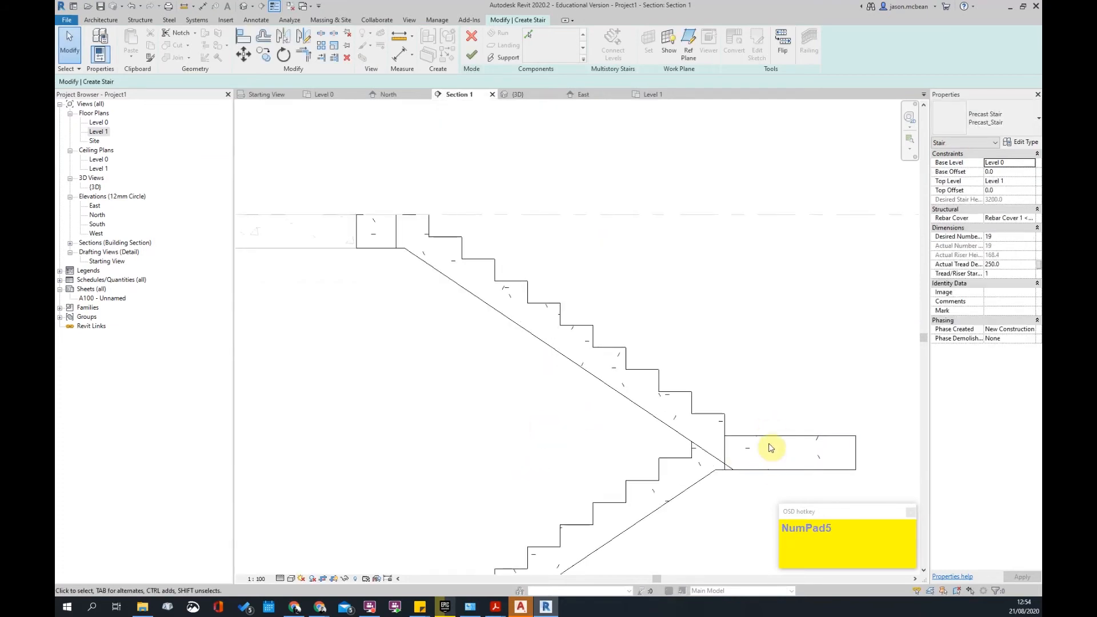
- Check that the middle landing also uses the 255 mm thickness, then frame the stair top in the section
{"action": "left_click", "coordinate": [805, 438]}
{"action": "left_click", "coordinate": [1035, 142]}
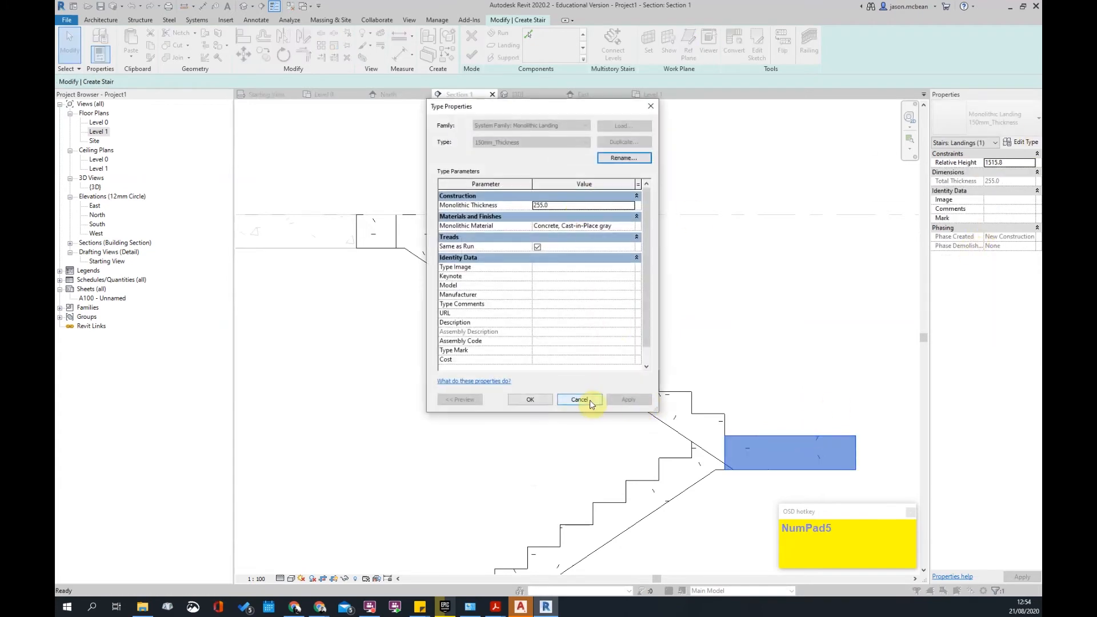
{"action": "left_click", "coordinate": [579, 399]}
{"action": "key", "text": "Escape"}
{"action": "scroll", "coordinate": [808, 353], "scroll_direction": "down", "scroll_amount": 2}
{"action": "scroll", "coordinate": [594, 300], "scroll_direction": "up", "scroll_amount": 3}
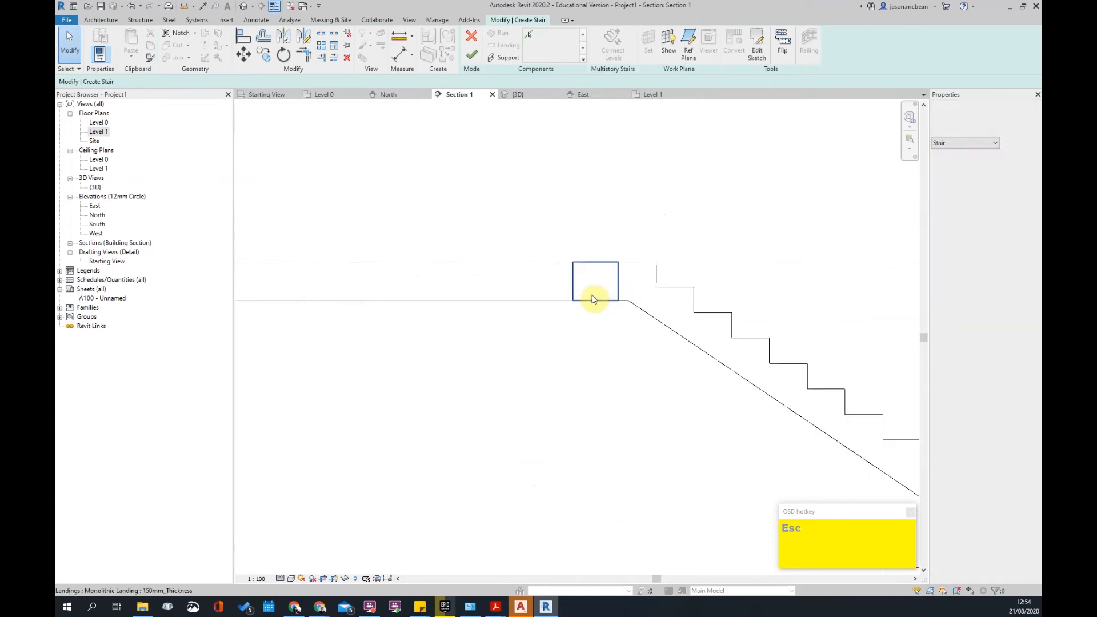
{"action": "scroll", "coordinate": [603, 284], "scroll_direction": "down", "scroll_amount": 2}
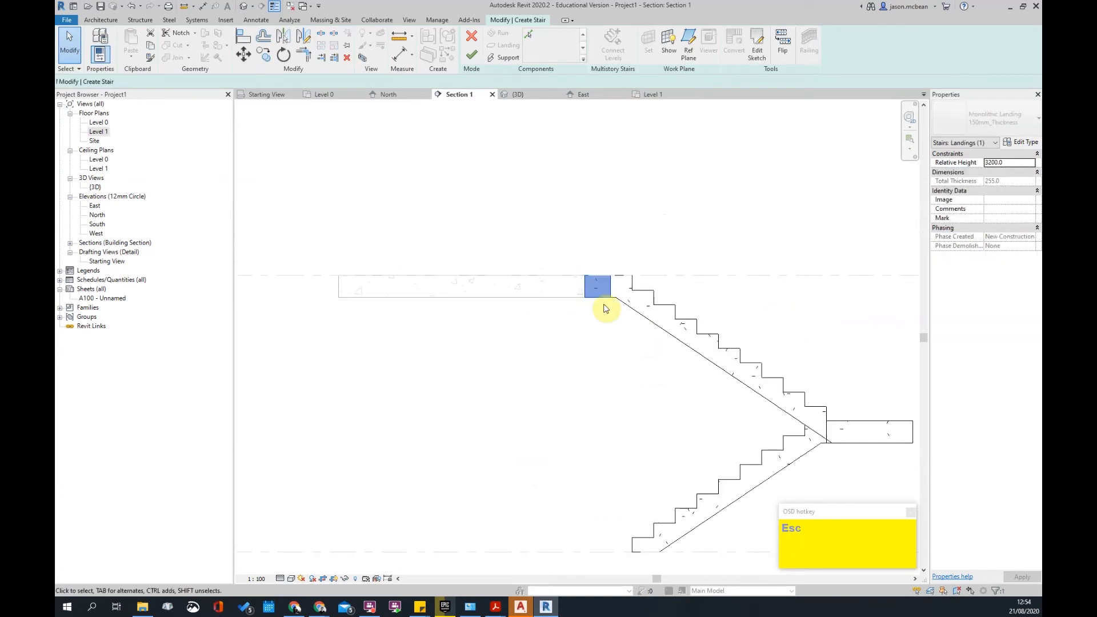
{"action": "scroll", "coordinate": [606, 309], "scroll_direction": "up", "scroll_amount": 2}
{"action": "scroll", "coordinate": [621, 284], "scroll_direction": "down", "scroll_amount": 2}
{"action": "middle_click_drag", "start_coordinate": [855, 400], "coordinate": [591, 314]}
{"action": "scroll", "coordinate": [514, 277], "scroll_direction": "up", "scroll_amount": 1}
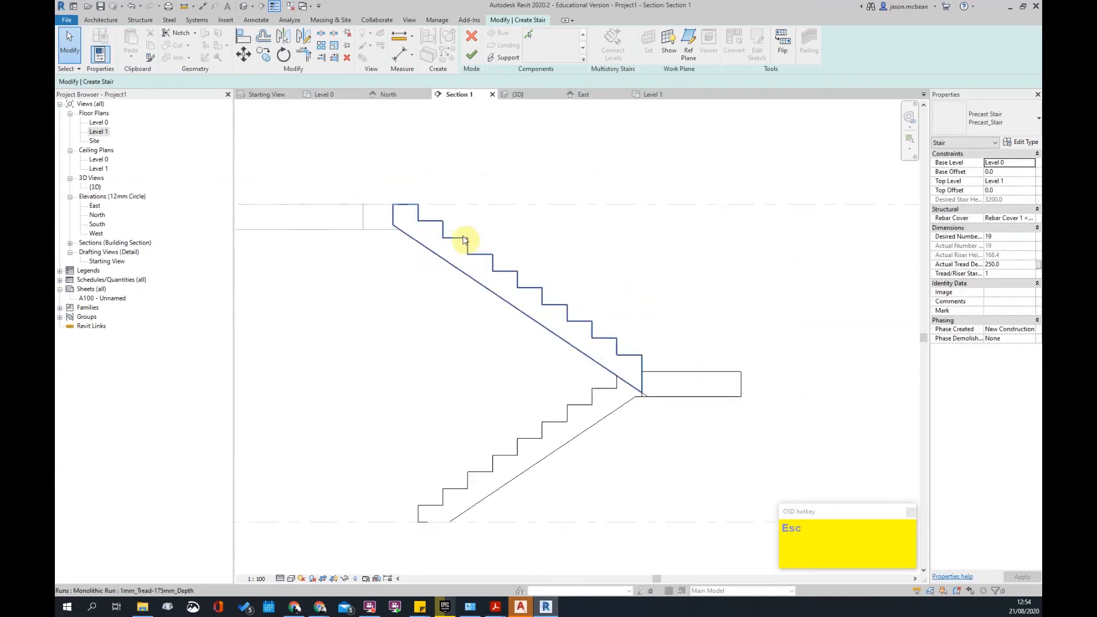
{"action": "scroll", "coordinate": [405, 219], "scroll_direction": "down", "scroll_amount": 1}
{"action": "scroll", "coordinate": [419, 205], "scroll_direction": "up", "scroll_amount": 3}
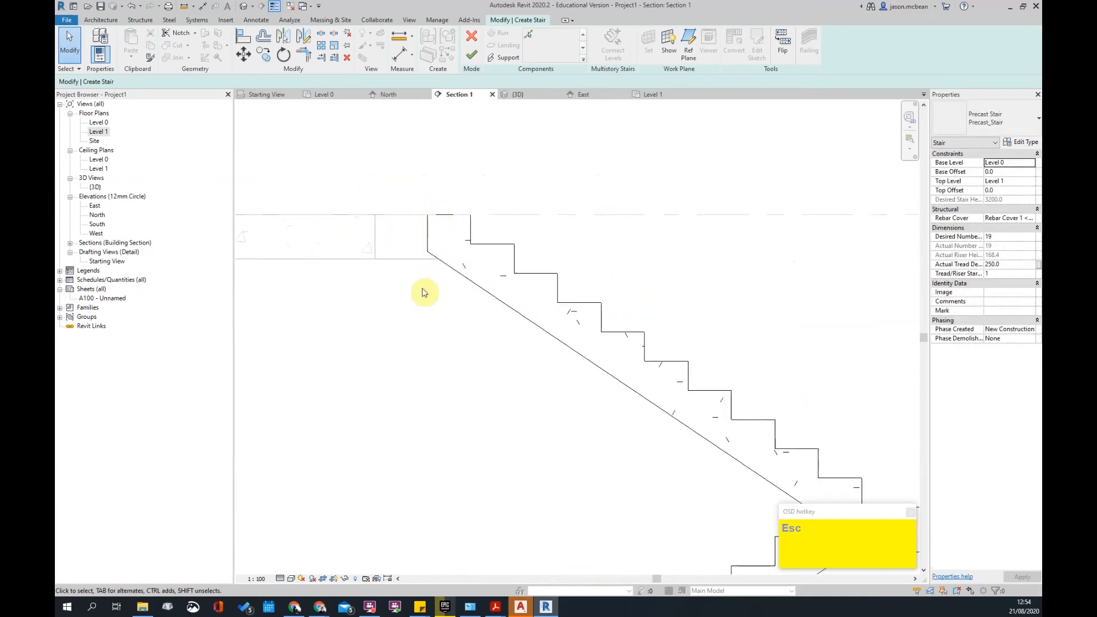
{"action": "scroll", "coordinate": [463, 252], "scroll_direction": "down", "scroll_amount": 2}
{"action": "scroll", "coordinate": [510, 277], "scroll_direction": "up", "scroll_amount": 2}
{"action": "scroll", "coordinate": [510, 276], "scroll_direction": "down", "scroll_amount": 2}
{"action": "scroll", "coordinate": [514, 280], "scroll_direction": "up", "scroll_amount": 2}
{"action": "scroll", "coordinate": [581, 211], "scroll_direction": "down", "scroll_amount": 2}
- Inspect the upper run, finish the stair edit, and select the floor slab
{"action": "left_click", "coordinate": [615, 289]}
{"action": "scroll", "coordinate": [545, 309], "scroll_direction": "down", "scroll_amount": 2}
{"action": "scroll", "coordinate": [566, 307], "scroll_direction": "up", "scroll_amount": 3}
{"action": "scroll", "coordinate": [507, 309], "scroll_direction": "down", "scroll_amount": 3}
{"action": "key", "text": "Escape"}
{"action": "scroll", "coordinate": [433, 311], "scroll_direction": "up", "scroll_amount": 2}
{"action": "scroll", "coordinate": [456, 289], "scroll_direction": "down", "scroll_amount": 3}
{"action": "scroll", "coordinate": [465, 325], "scroll_direction": "up", "scroll_amount": 3}
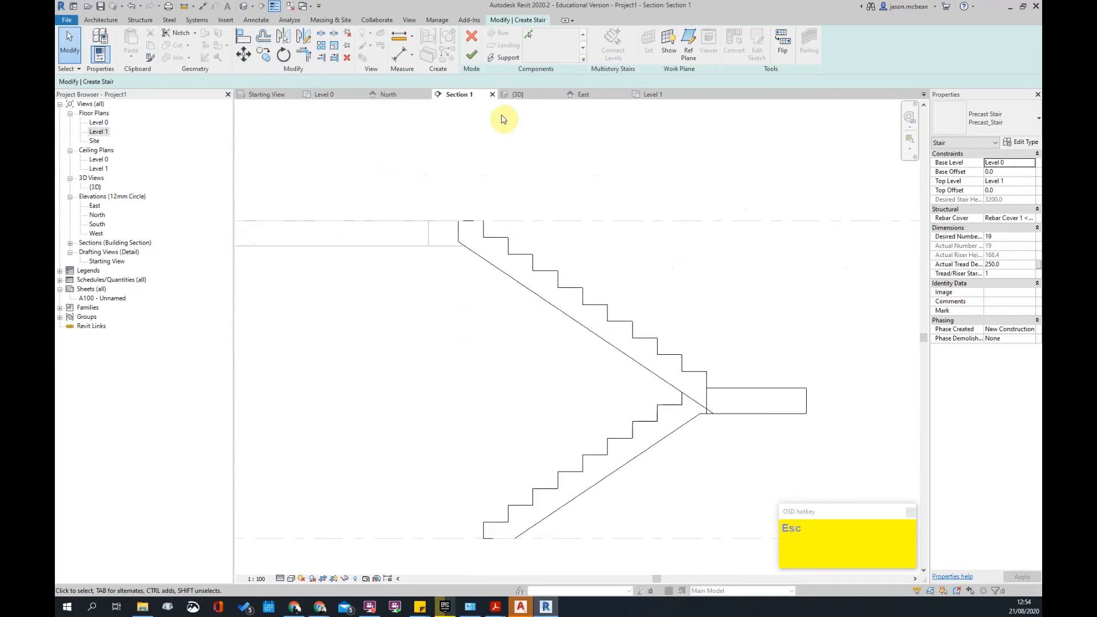
{"action": "left_click", "coordinate": [477, 60]}
{"action": "left_click", "coordinate": [434, 245]}
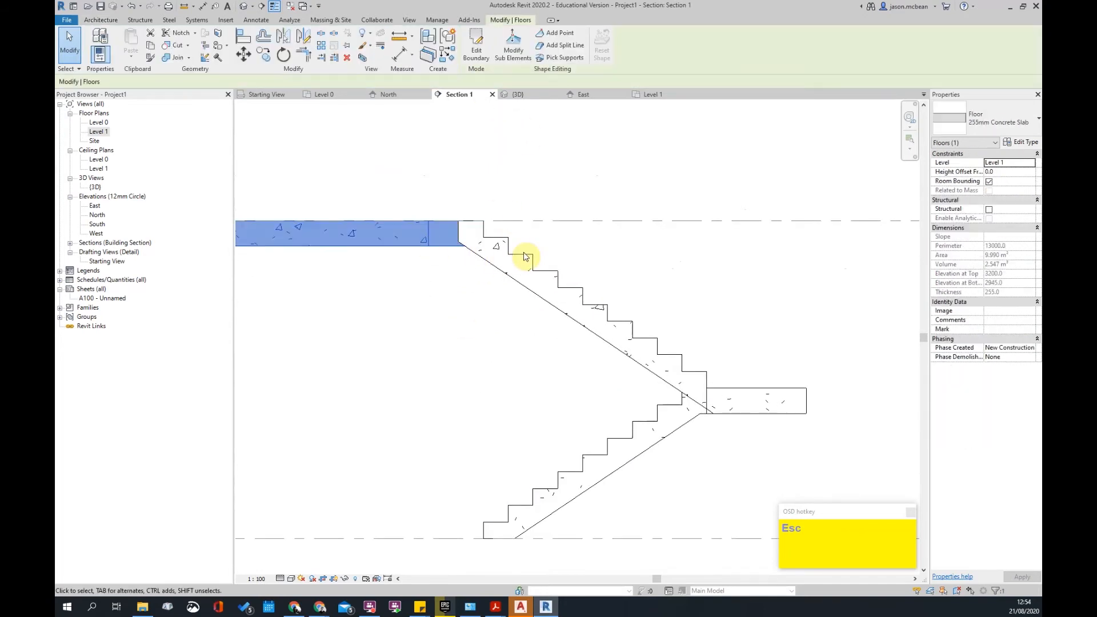
{"action": "left_click", "coordinate": [1027, 143]}
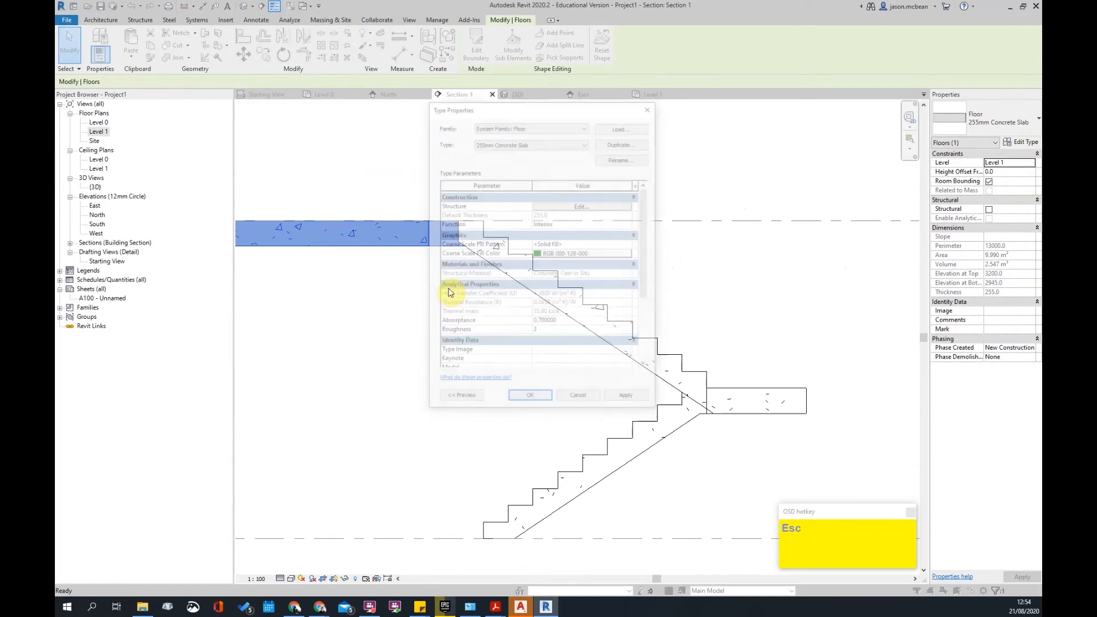
{"action": "left_click", "coordinate": [572, 206]}
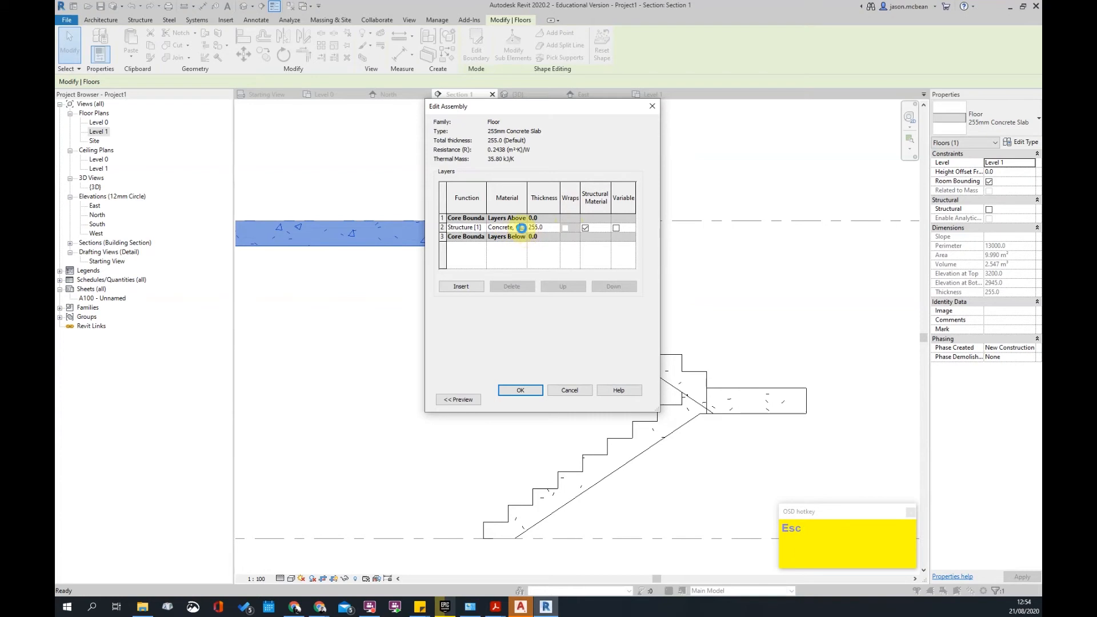
{"action": "left_click", "coordinate": [522, 227]}
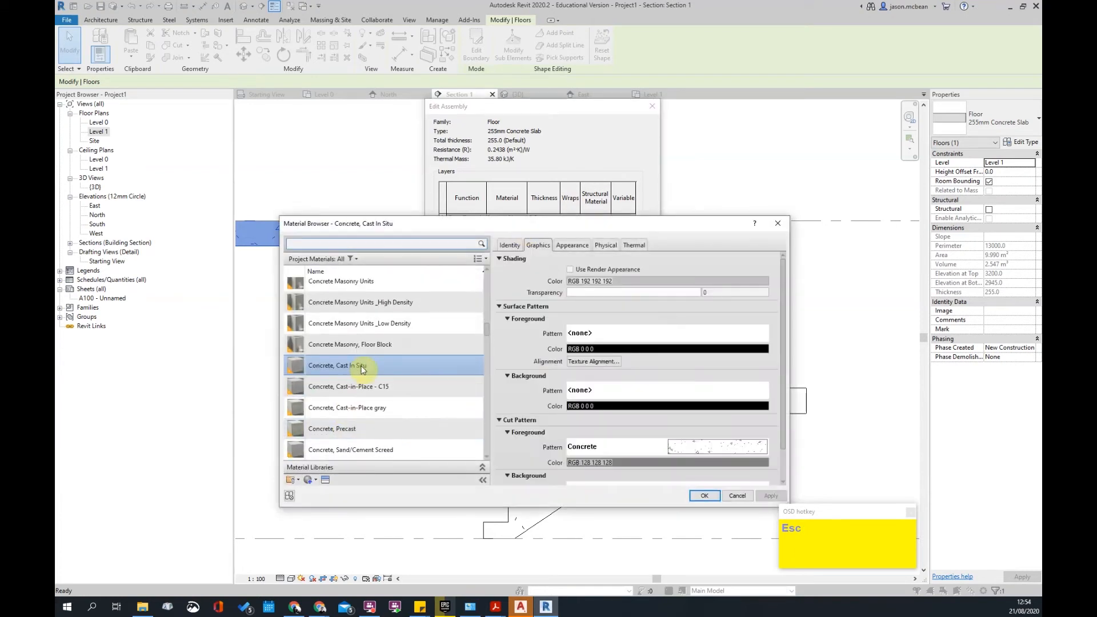
{"action": "left_click", "coordinate": [733, 497]}
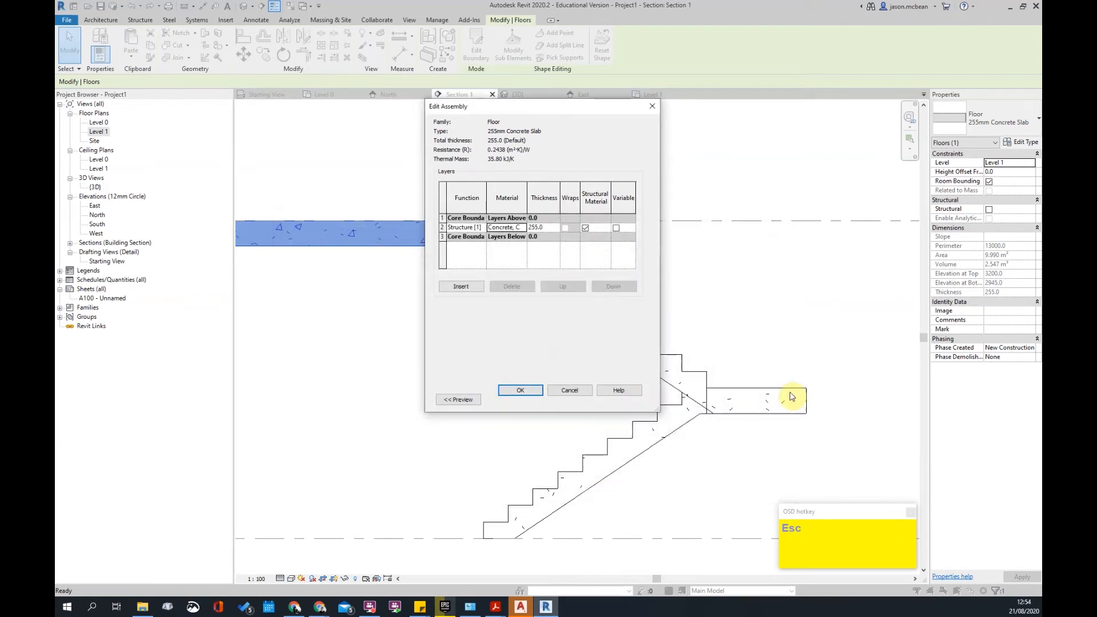
{"action": "key", "text": "Escape"}
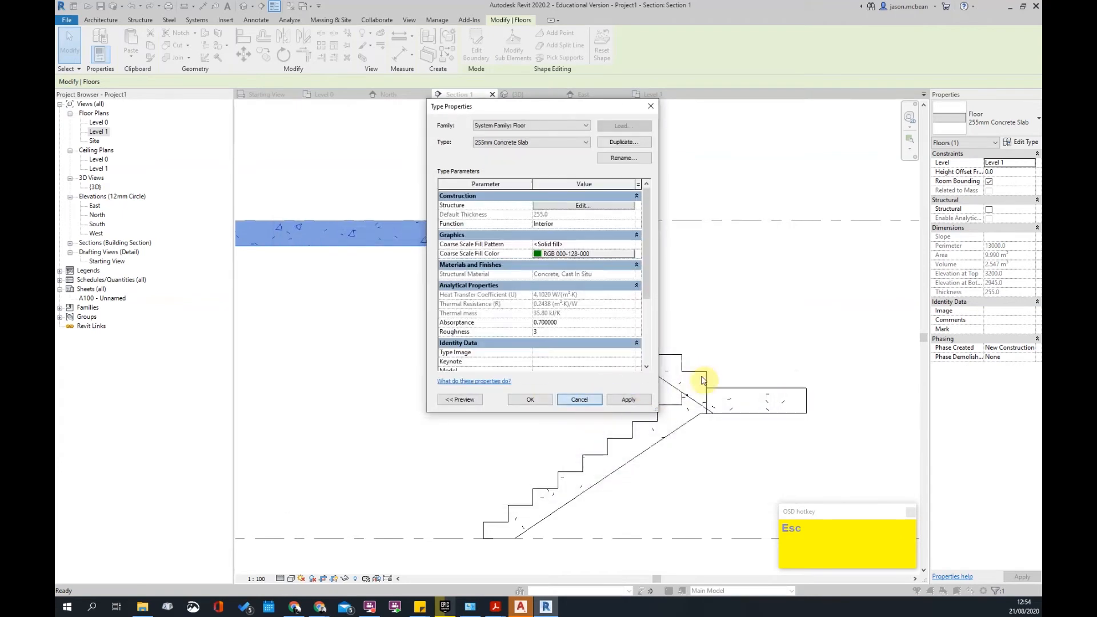
{"action": "key", "text": "Escape"}
{"action": "left_click", "coordinate": [696, 380]}
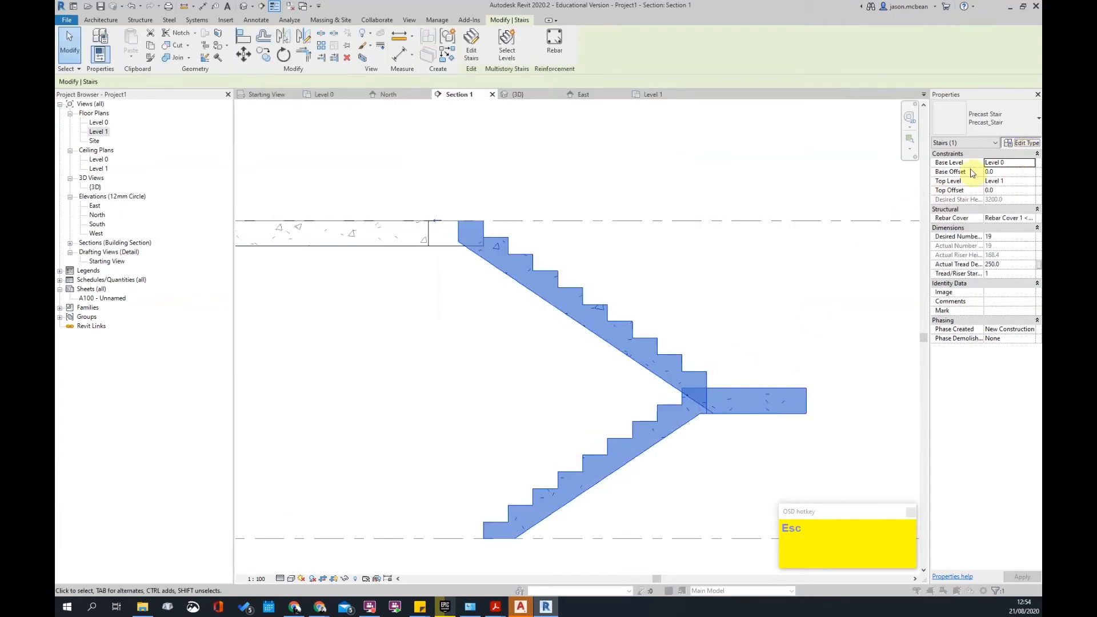
- Set the landing type's Monolithic Material to Concrete, Cast In Situ
{"action": "left_click", "coordinate": [1022, 145]}
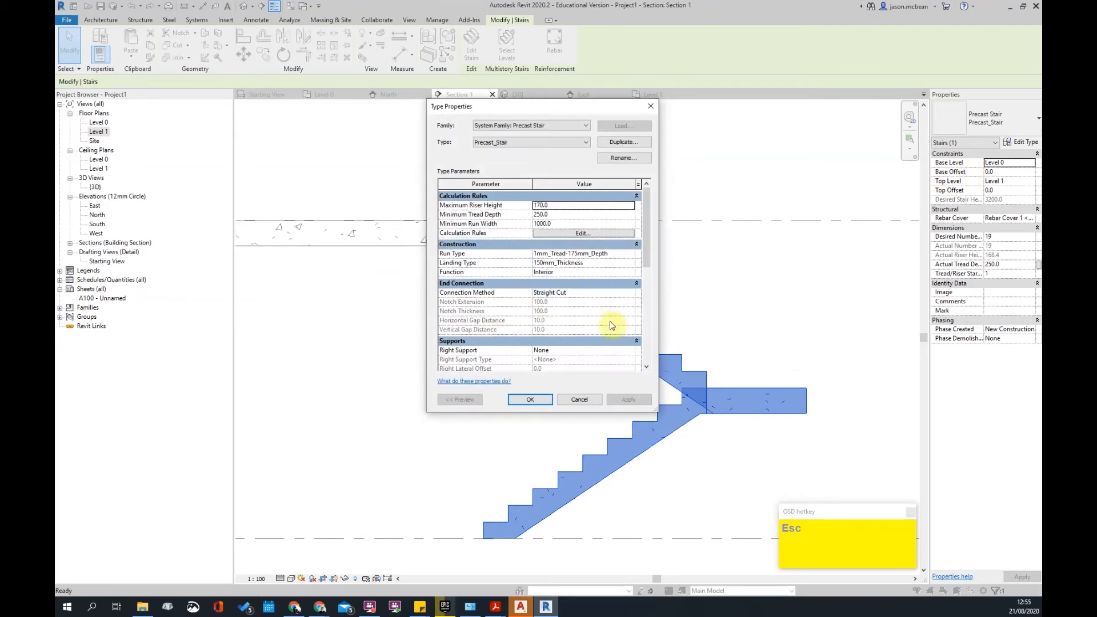
{"action": "scroll", "coordinate": [611, 326], "scroll_direction": "down", "scroll_amount": 2}
{"action": "scroll", "coordinate": [610, 308], "scroll_direction": "up", "scroll_amount": 3}
{"action": "left_click", "coordinate": [632, 263]}
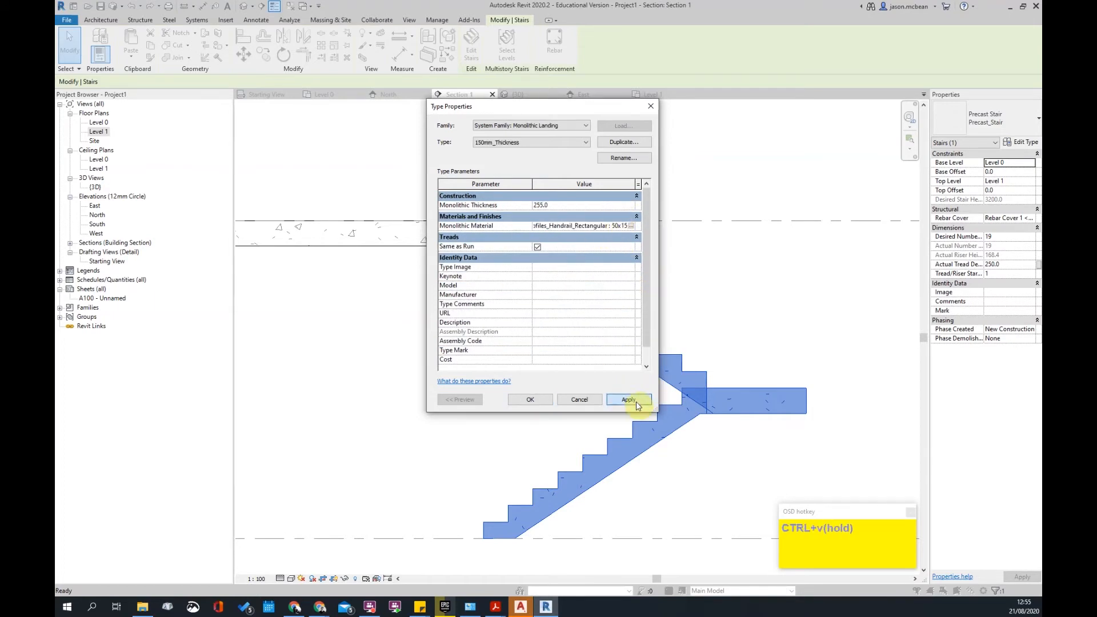
{"action": "left_click", "coordinate": [635, 401]}
{"action": "left_click", "coordinate": [606, 304]}
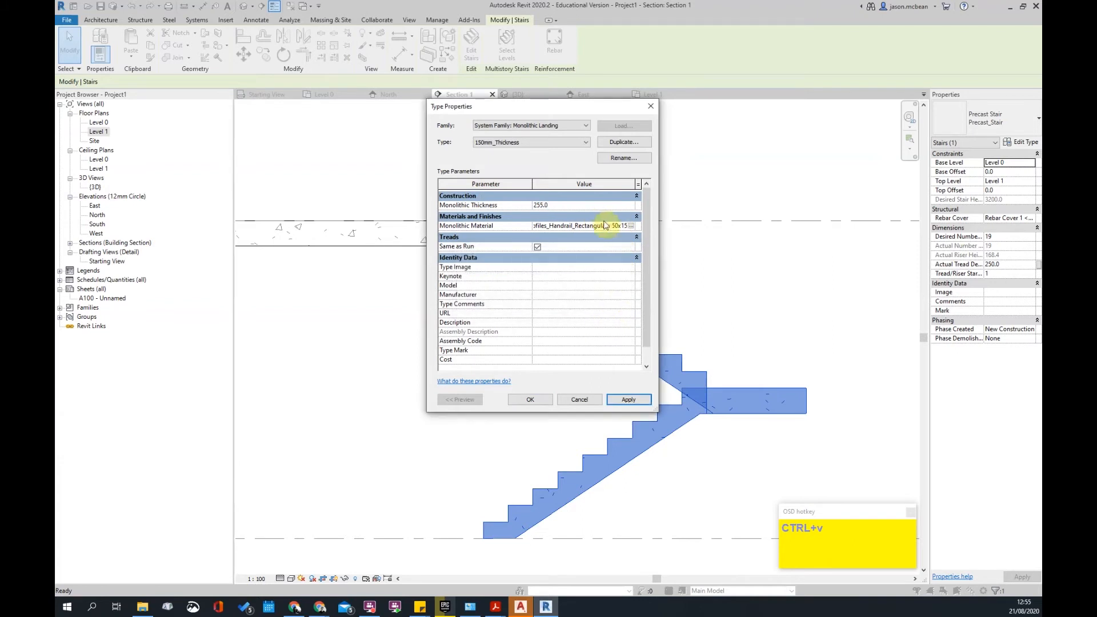
{"action": "left_click", "coordinate": [631, 227]}
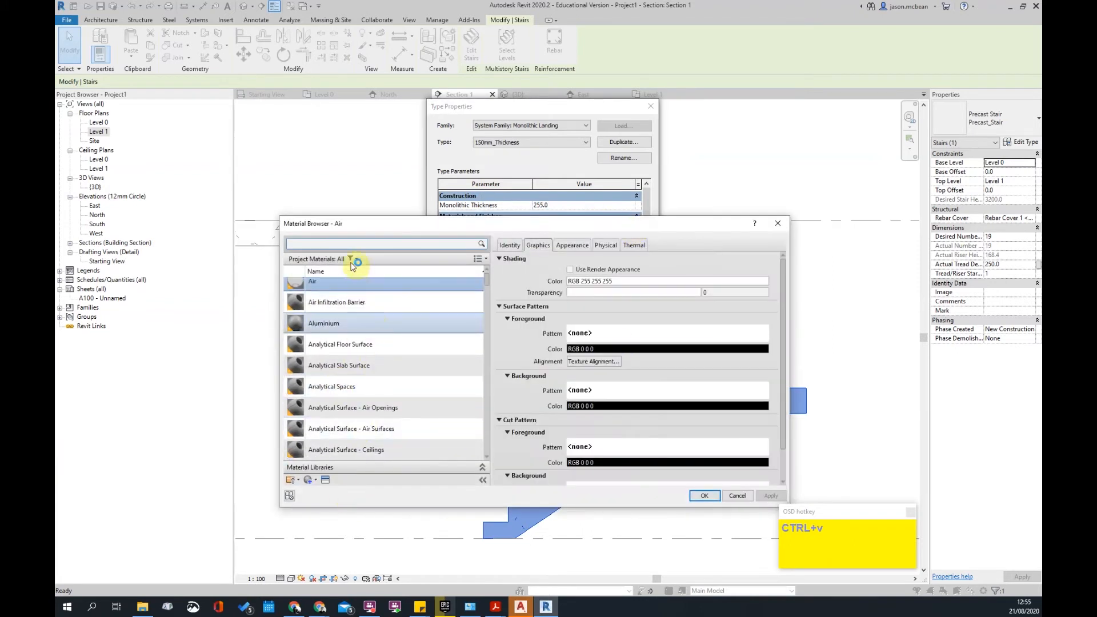
{"action": "scroll", "coordinate": [368, 324], "scroll_direction": "down", "scroll_amount": 5}
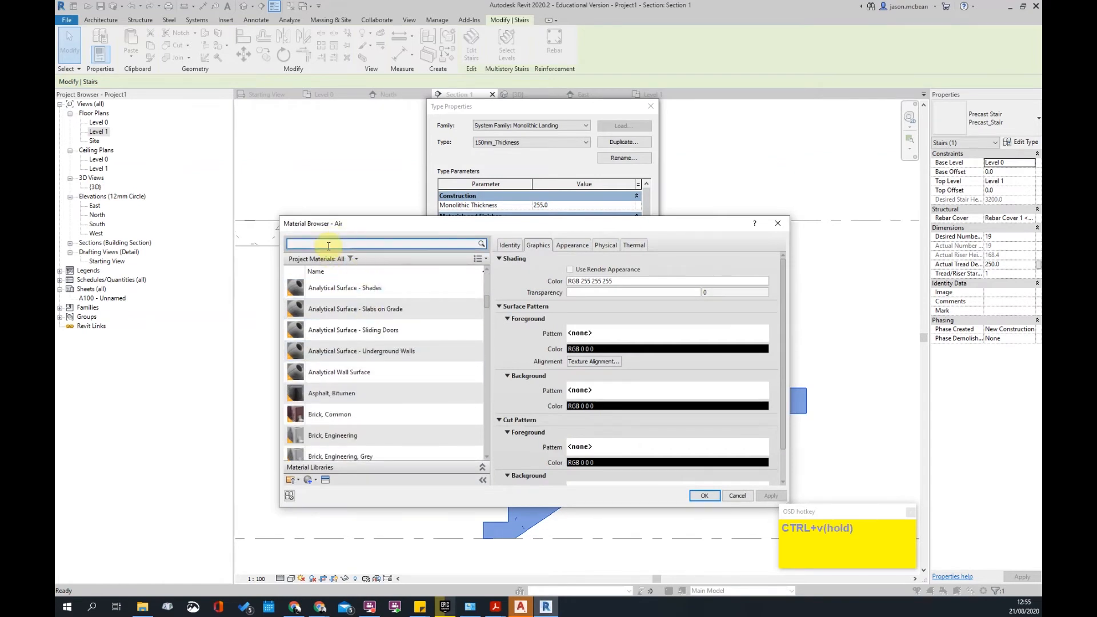
{"action": "type", "text": "Profiles_Handrail_Rectangular : 50x15"}
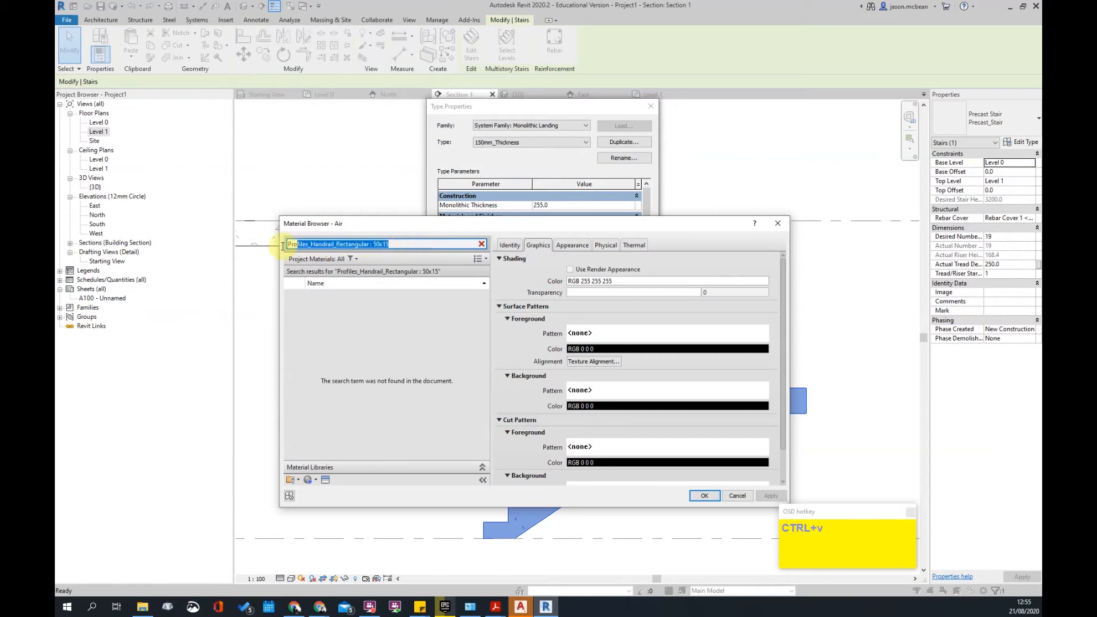
{"action": "type", "text": "concrete"}
{"action": "scroll", "coordinate": [394, 399], "scroll_direction": "down", "scroll_amount": 1}
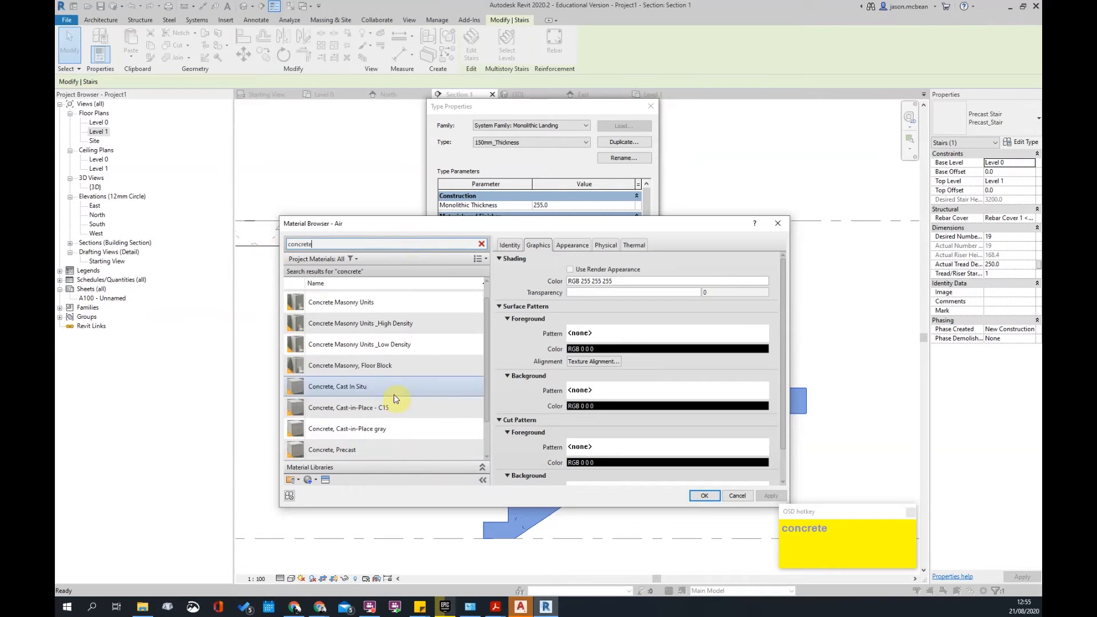
{"action": "left_click", "coordinate": [705, 496]}
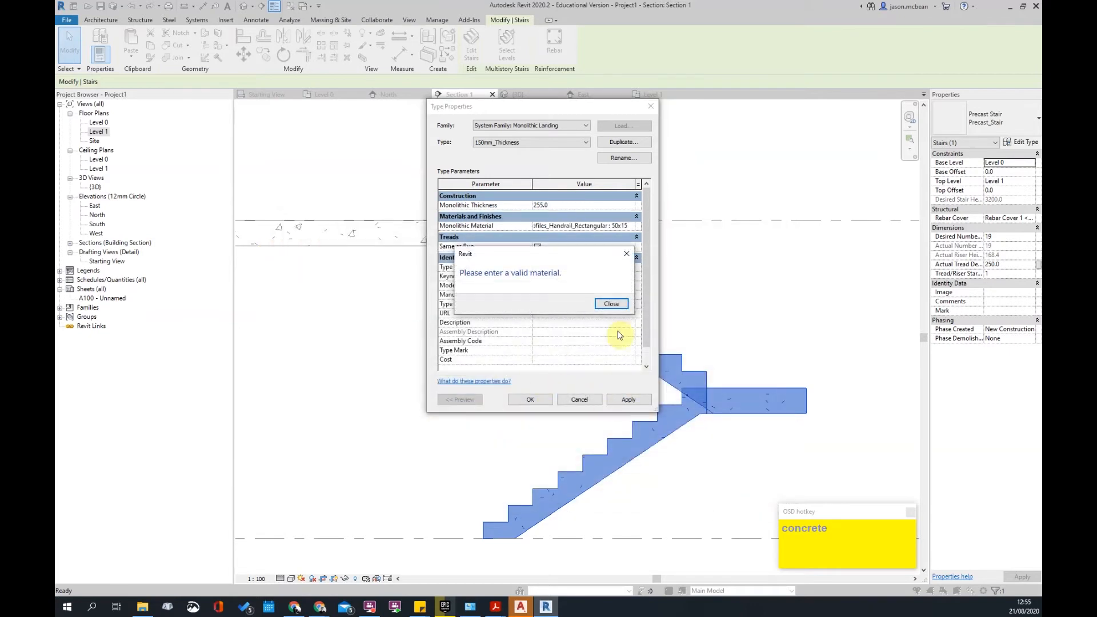
{"action": "left_click", "coordinate": [612, 305]}
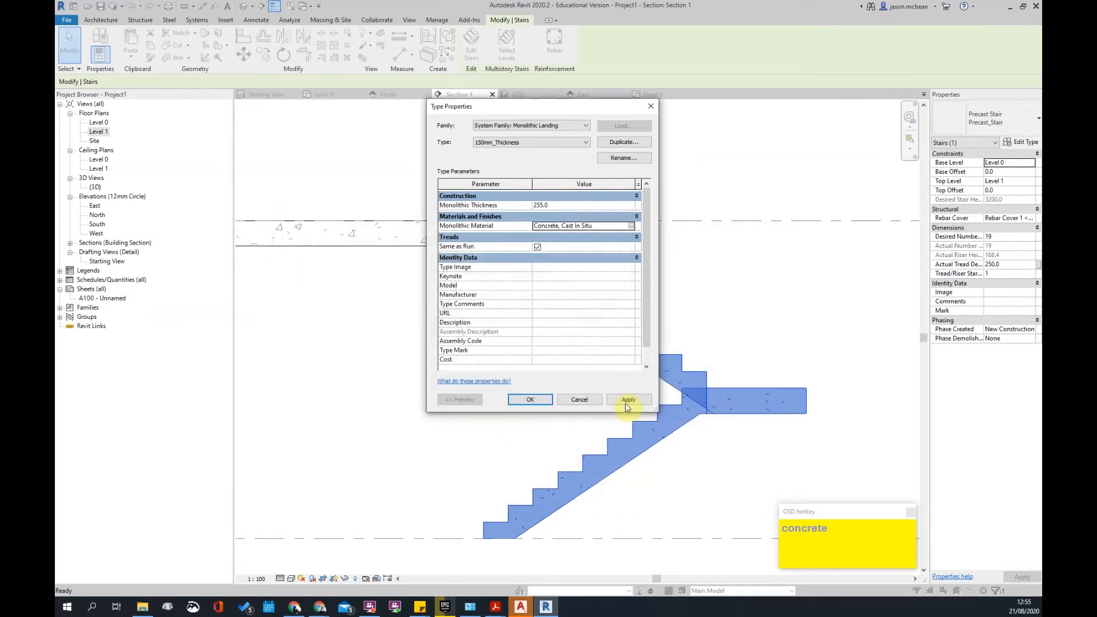
{"action": "left_click", "coordinate": [531, 399]}
{"action": "left_click", "coordinate": [531, 399]}
- Switch to the Level 1 floor plan, passing through the Level 0 plan
{"action": "left_click", "coordinate": [534, 400]}
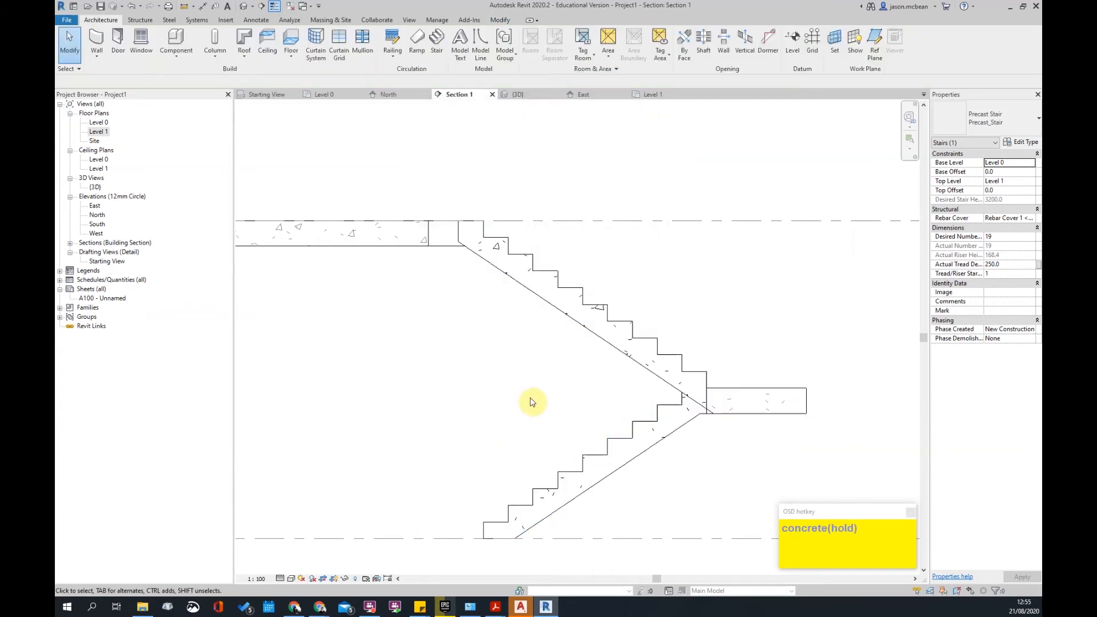
{"action": "scroll", "coordinate": [436, 345], "scroll_direction": "down", "scroll_amount": 3}
{"action": "double_click", "coordinate": [99, 122]}
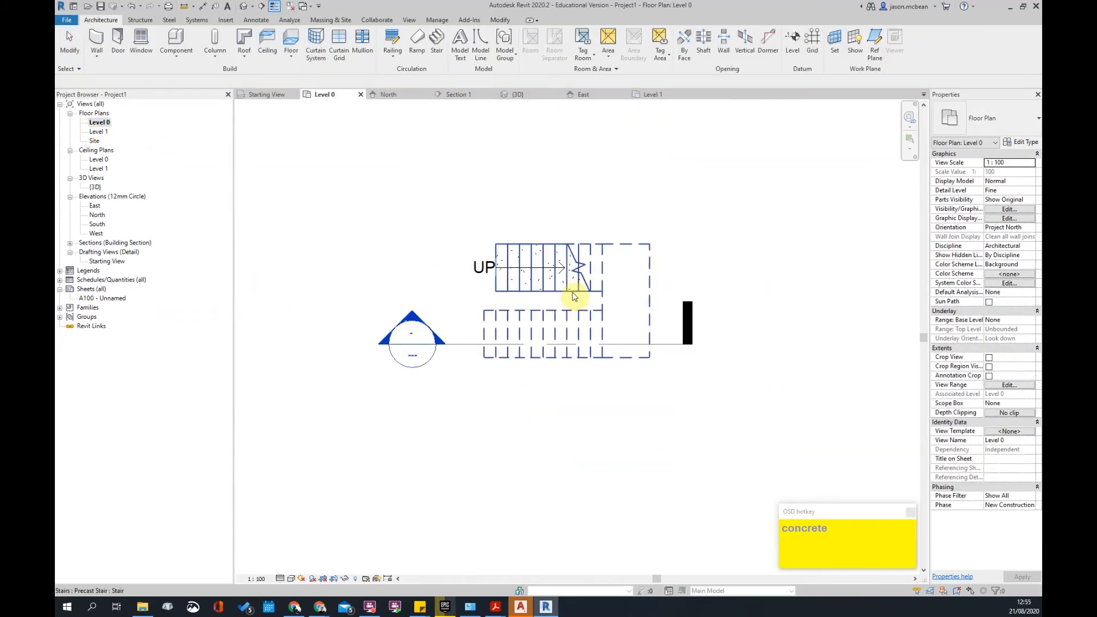
{"action": "scroll", "coordinate": [588, 324], "scroll_direction": "up", "scroll_amount": 2}
{"action": "scroll", "coordinate": [587, 325], "scroll_direction": "down", "scroll_amount": 3}
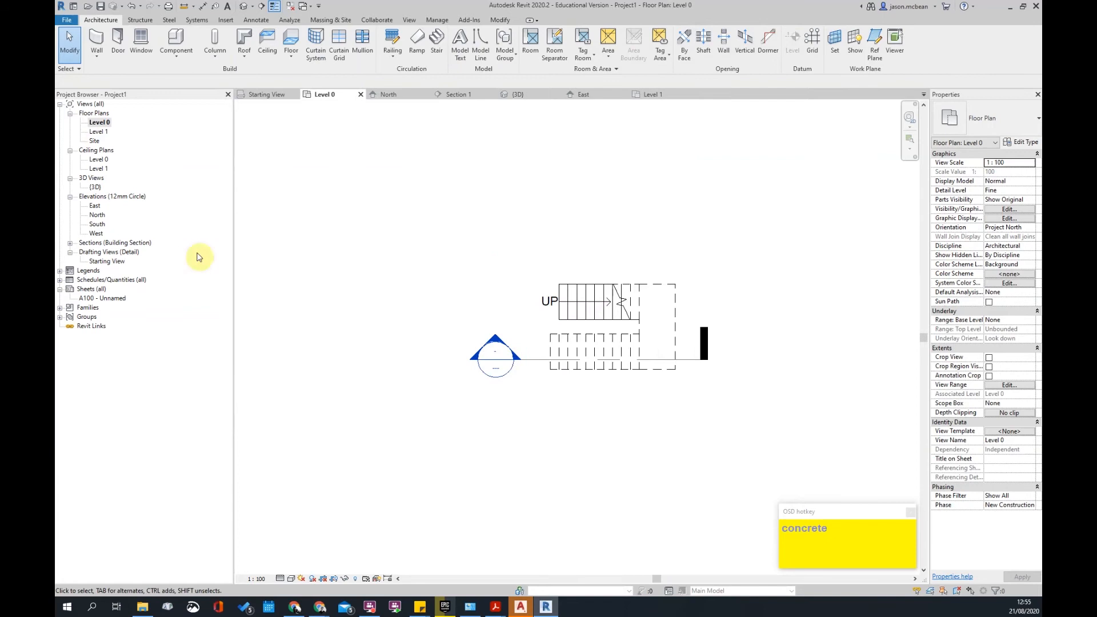
{"action": "double_click", "coordinate": [101, 133]}
- Set the run type's Monolithic Material to Concrete, Cast In Situ
{"action": "left_click", "coordinate": [620, 305]}
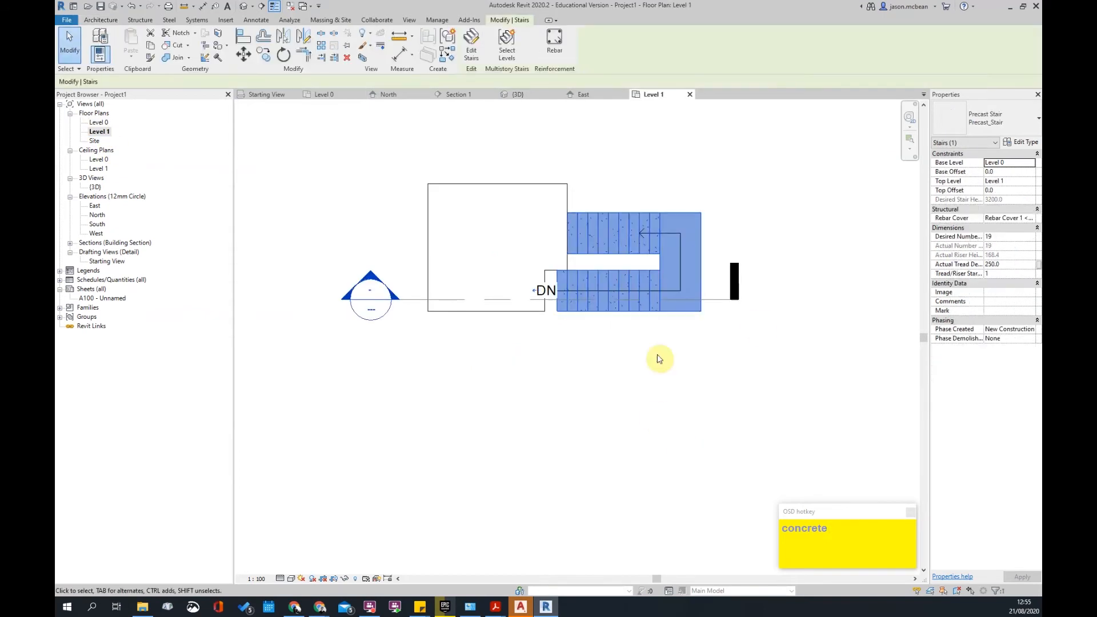
{"action": "left_click", "coordinate": [1022, 142]}
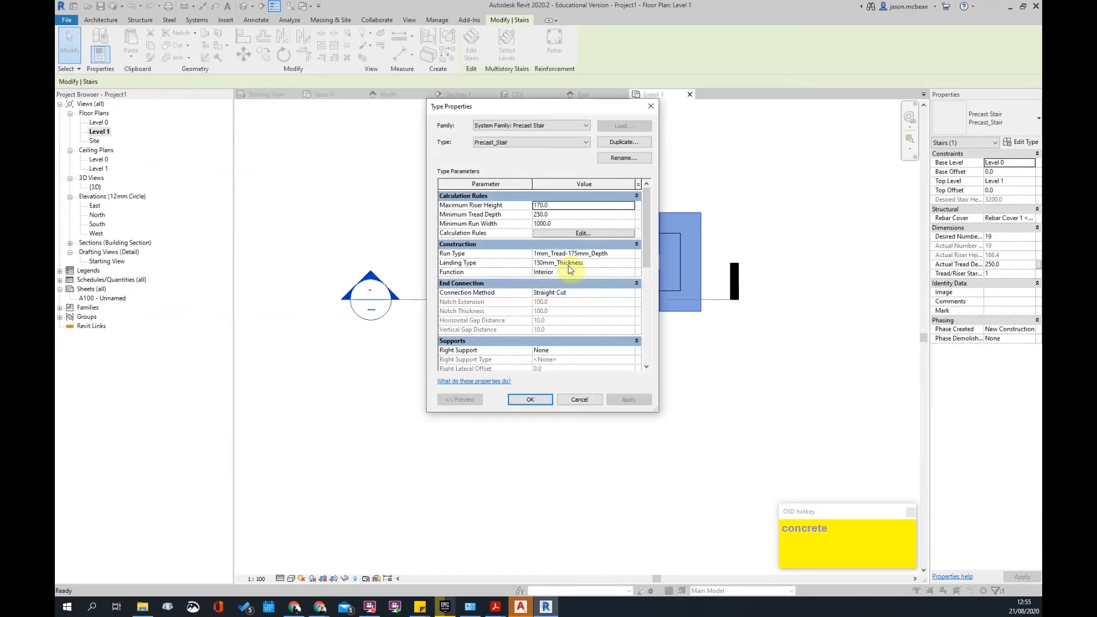
{"action": "left_click", "coordinate": [632, 255]}
{"action": "left_click", "coordinate": [632, 254]}
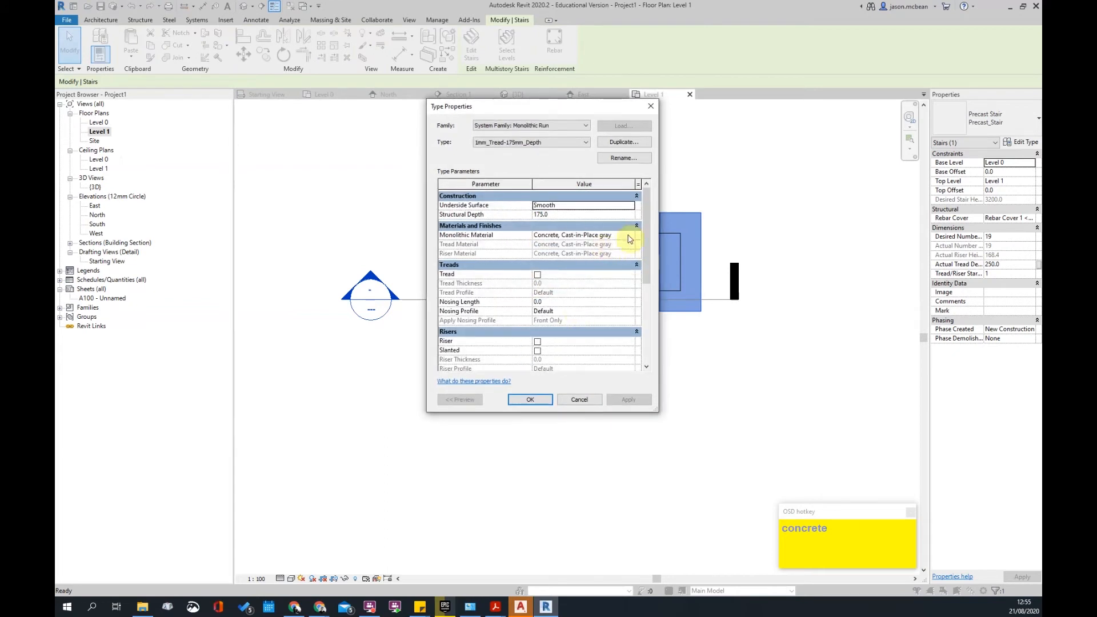
{"action": "left_click", "coordinate": [631, 236]}
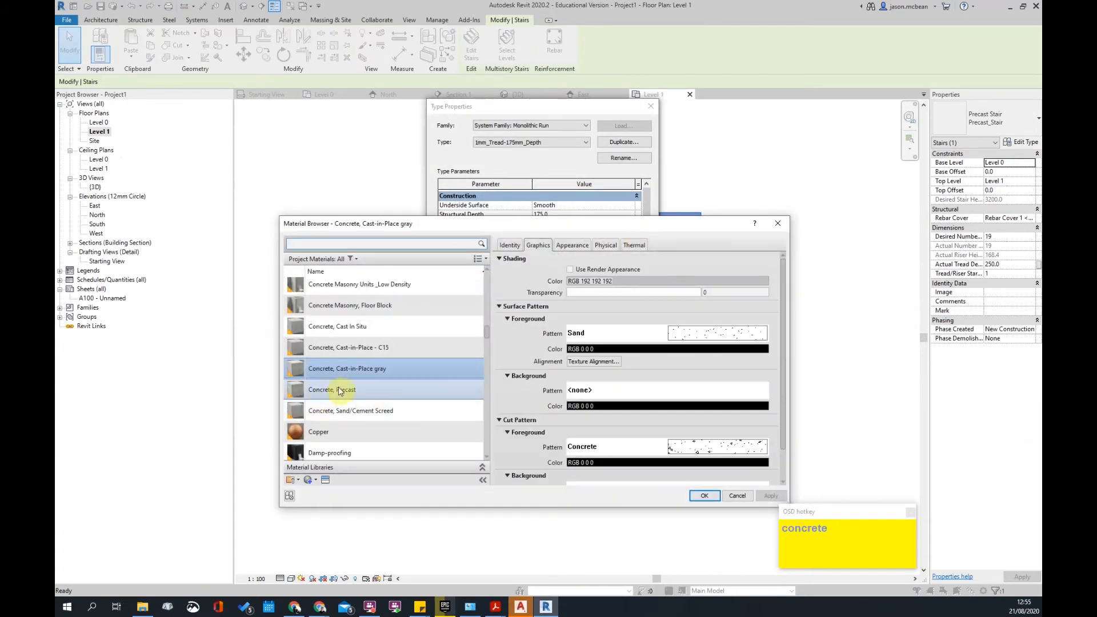
{"action": "left_click", "coordinate": [355, 327]}
{"action": "left_click", "coordinate": [705, 496]}
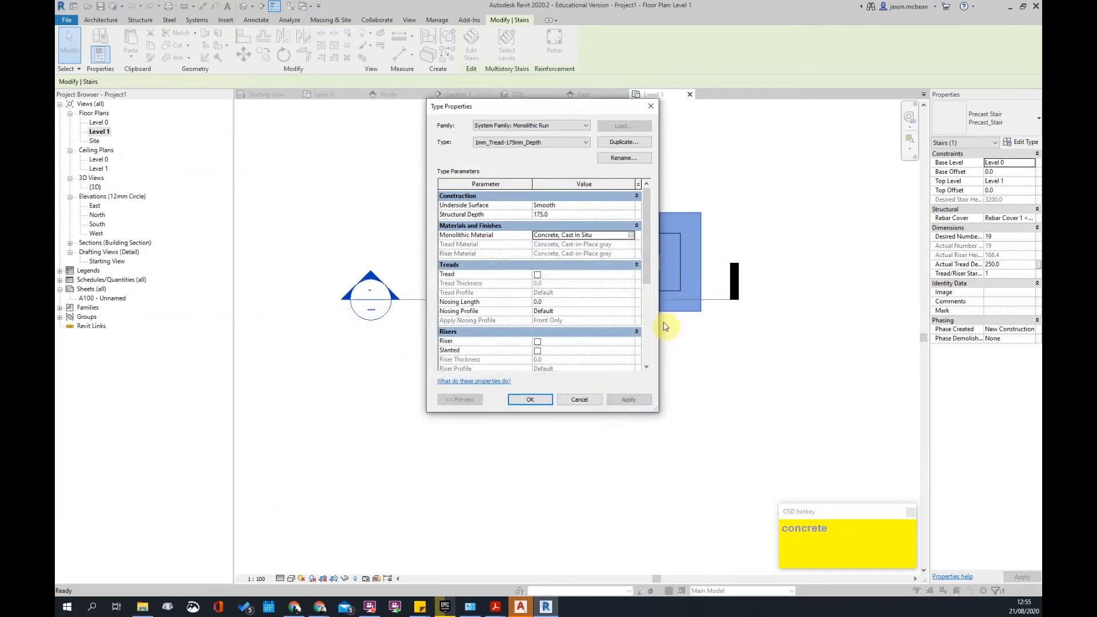
{"action": "left_click", "coordinate": [530, 402]}
{"action": "left_click", "coordinate": [617, 400]}
- Move the Level 1 floor slab's boundary edge beside the stair toward the stair
{"action": "left_click", "coordinate": [530, 399]}
{"action": "left_click", "coordinate": [674, 336]}
{"action": "scroll", "coordinate": [482, 314], "scroll_direction": "up", "scroll_amount": 3}
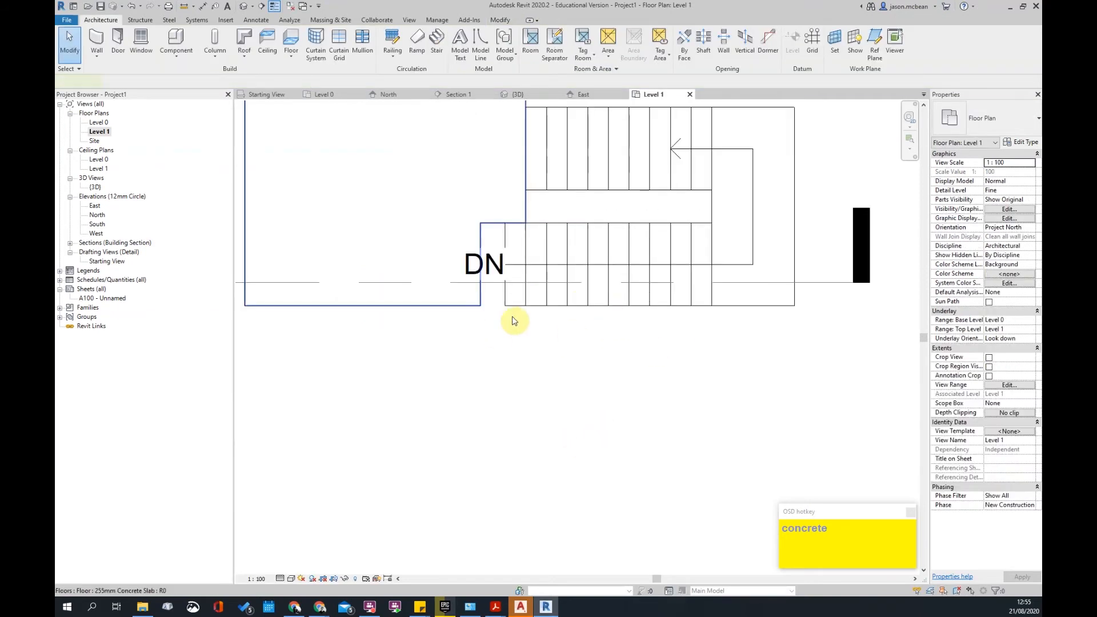
{"action": "left_click", "coordinate": [480, 305]}
{"action": "scroll", "coordinate": [480, 305], "scroll_direction": "up", "scroll_amount": 2}
{"action": "left_click", "coordinate": [477, 46]}
{"action": "left_click", "coordinate": [472, 234]}
{"action": "left_click_drag", "start_coordinate": [472, 234], "coordinate": [521, 235]}
{"action": "key", "text": "Escape"}
{"action": "left_click", "coordinate": [472, 55]}
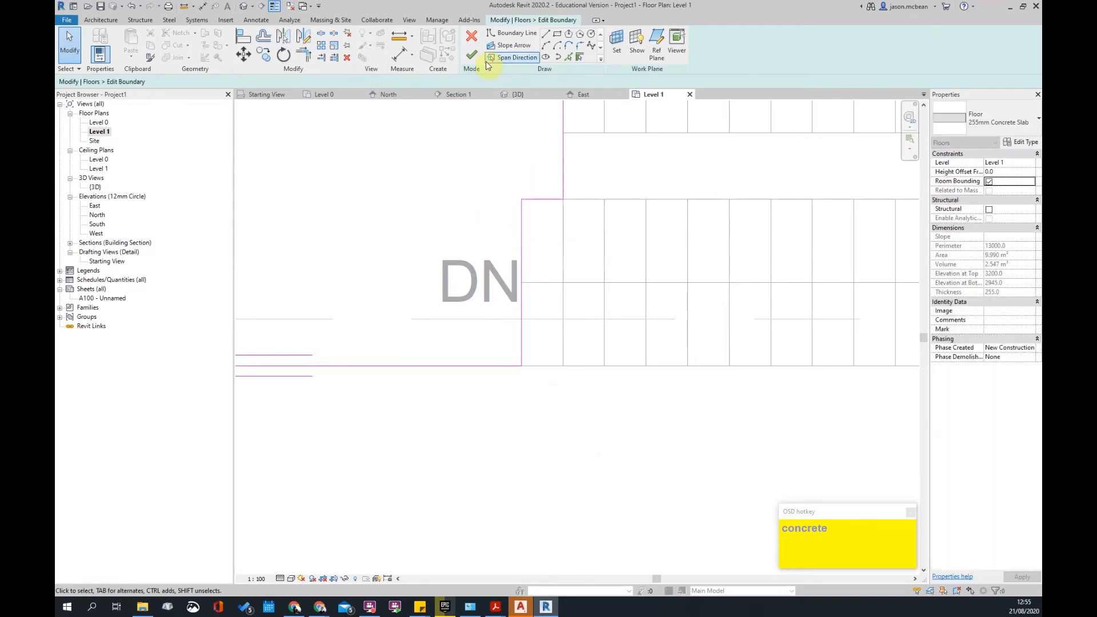
{"action": "scroll", "coordinate": [586, 348], "scroll_direction": "down", "scroll_amount": 4}
{"action": "scroll", "coordinate": [580, 386], "scroll_direction": "up", "scroll_amount": 5}
- Shorten the stair's final run by one riser
{"action": "key", "text": "Escape"}
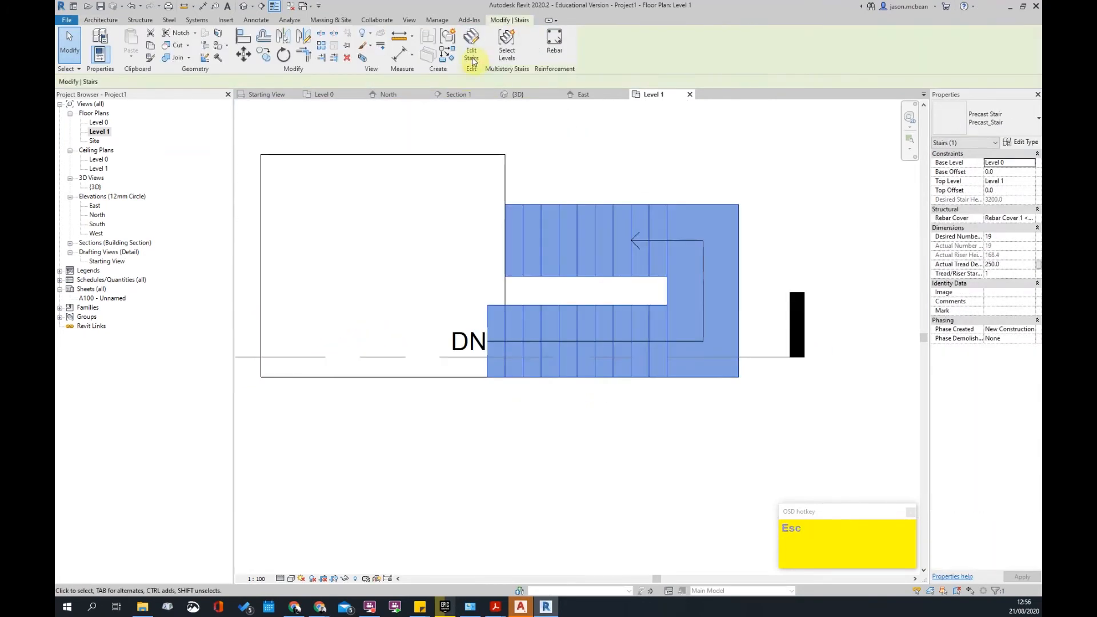
{"action": "left_click", "coordinate": [473, 51]}
{"action": "left_click", "coordinate": [527, 313]}
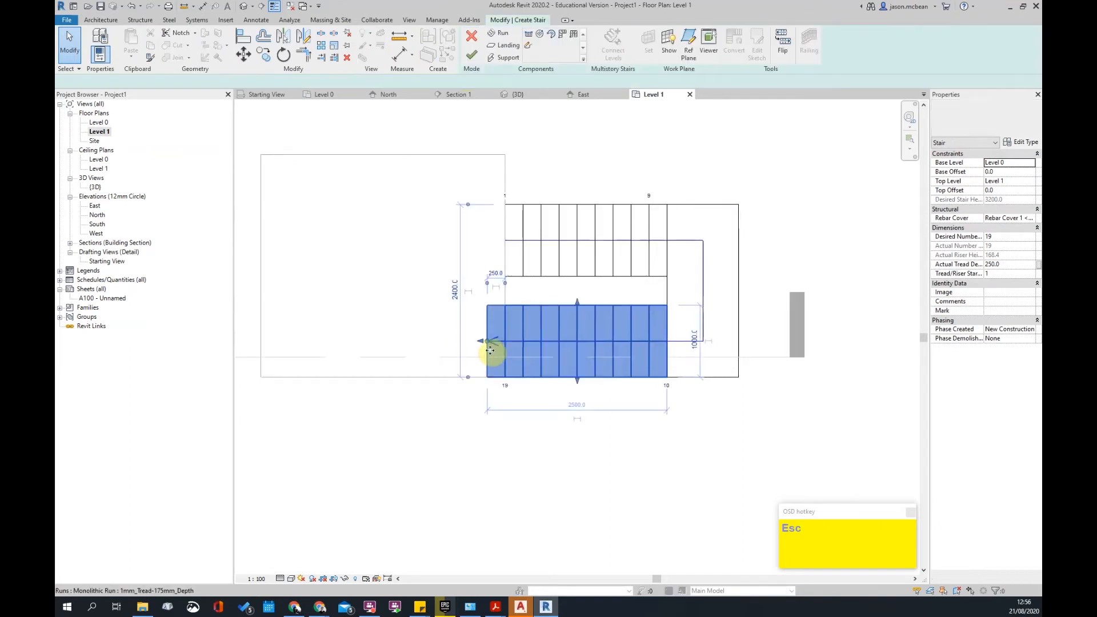
{"action": "scroll", "coordinate": [489, 350], "scroll_direction": "up", "scroll_amount": 2}
{"action": "left_click_drag", "start_coordinate": [489, 337], "coordinate": [516, 337]}
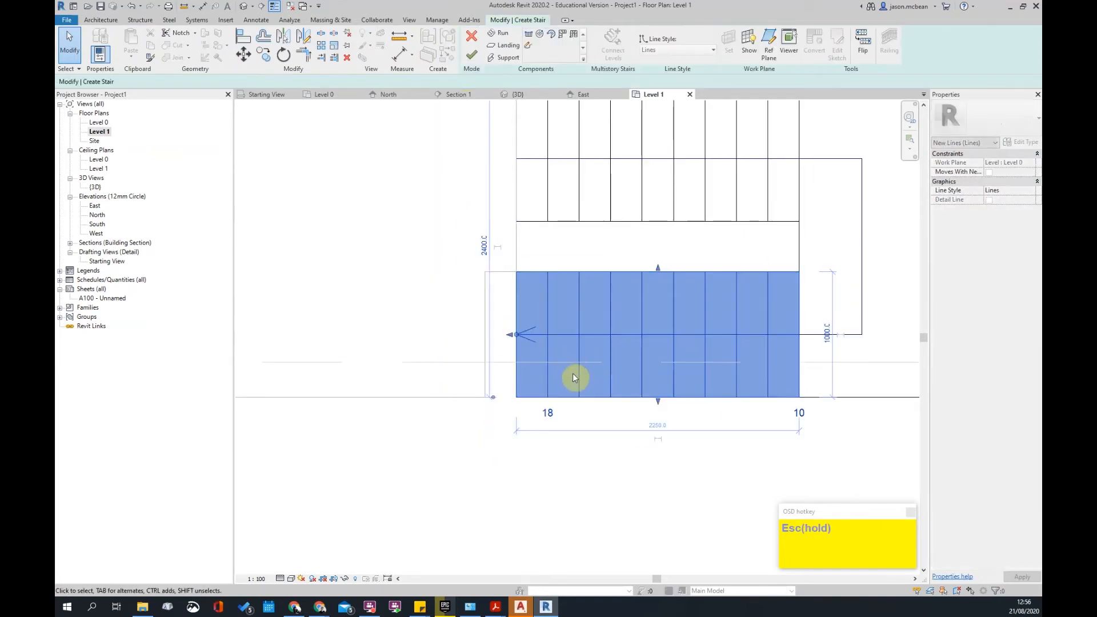
{"action": "key", "text": "Escape"}
{"action": "scroll", "coordinate": [546, 299], "scroll_direction": "down", "scroll_amount": 2}
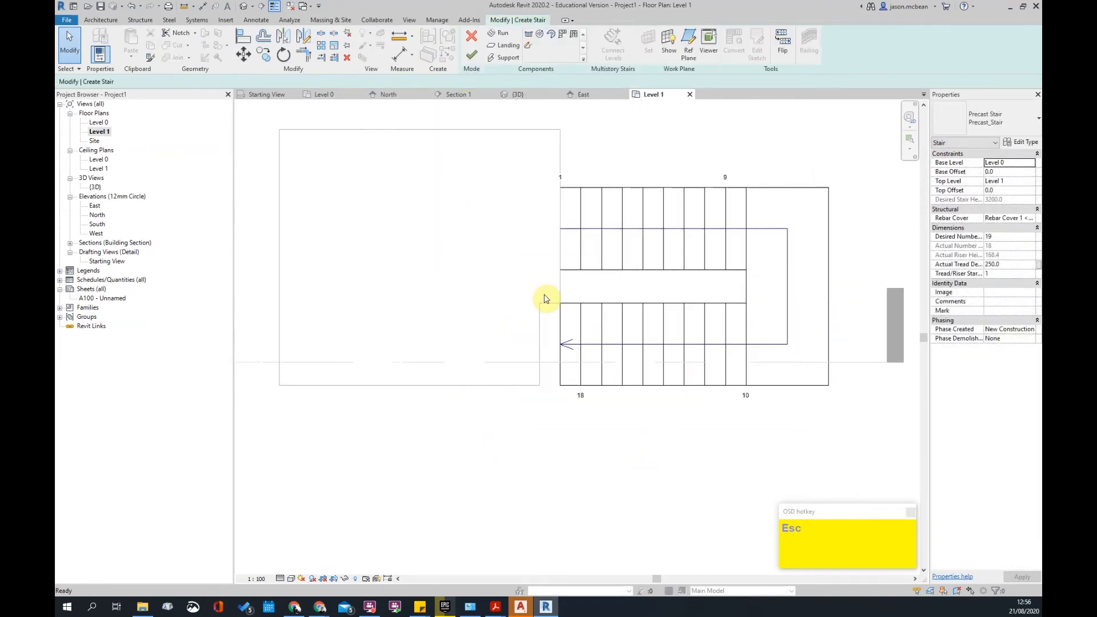
{"action": "left_click", "coordinate": [473, 55]}
- Trim the slab boundary into a corner with TR and delete the leftover line, leaving a plain rectangle
{"action": "left_click", "coordinate": [527, 325]}
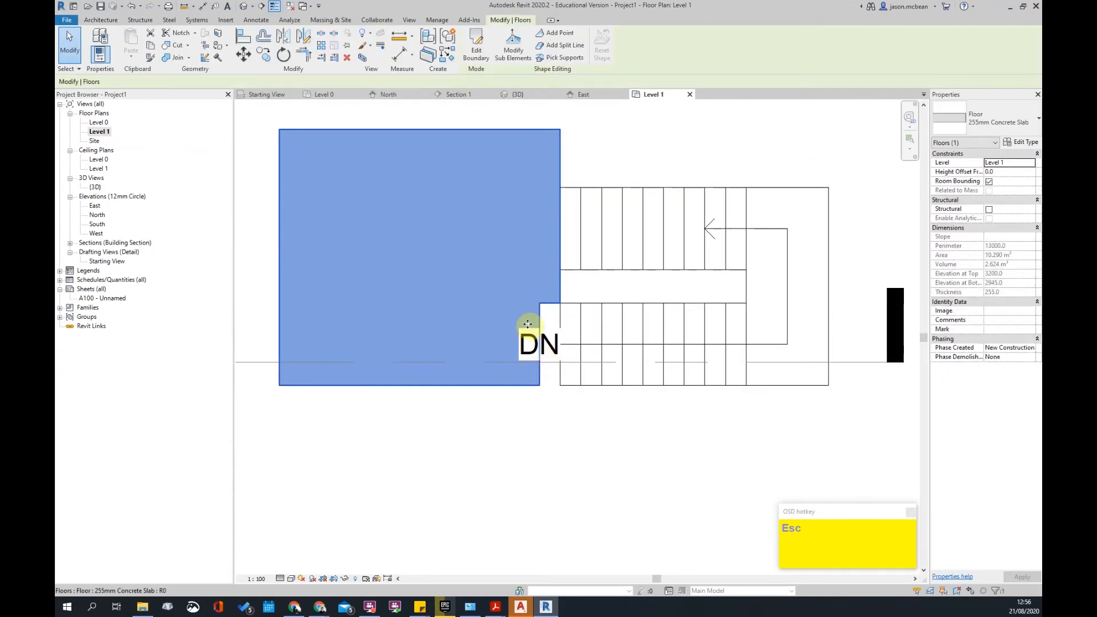
{"action": "left_click", "coordinate": [476, 51]}
{"action": "key", "text": "t"}
{"action": "key", "text": "r"}
{"action": "left_click", "coordinate": [515, 386]}
{"action": "left_click", "coordinate": [563, 289]}
{"action": "key", "text": "Escape"}
{"action": "left_click_drag", "start_coordinate": [512, 263], "coordinate": [583, 423]}
{"action": "key", "text": "Delete"}
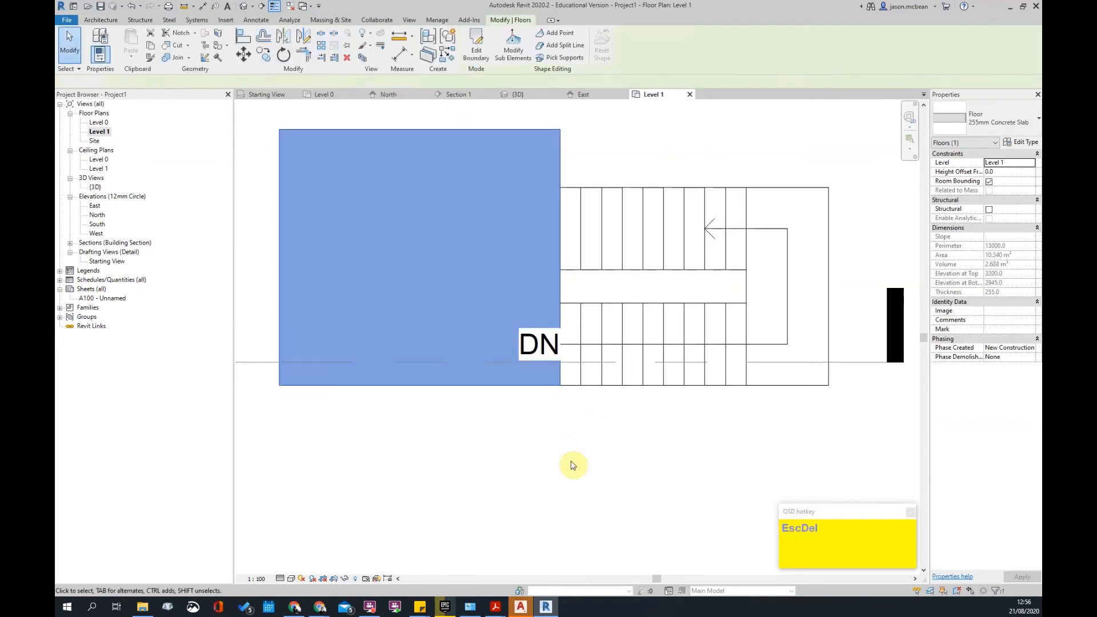
{"action": "key", "text": "Escape"}
{"action": "scroll", "coordinate": [576, 312], "scroll_direction": "down", "scroll_amount": 3}
- Open Section 1 centred on the stair's top flight and switch to the Annotate ribbon
{"action": "double_click", "coordinate": [399, 319]}
{"action": "scroll", "coordinate": [595, 356], "scroll_direction": "up", "scroll_amount": 3}
{"action": "scroll", "coordinate": [576, 368], "scroll_direction": "down", "scroll_amount": 3}
{"action": "scroll", "coordinate": [576, 368], "scroll_direction": "up", "scroll_amount": 3}
{"action": "scroll", "coordinate": [523, 270], "scroll_direction": "up", "scroll_amount": 3}
{"action": "middle_click_drag", "start_coordinate": [487, 267], "coordinate": [577, 321]}
{"action": "scroll", "coordinate": [578, 321], "scroll_direction": "down", "scroll_amount": 4}
{"action": "key", "text": "Escape"}
{"action": "scroll", "coordinate": [550, 318], "scroll_direction": "up", "scroll_amount": 2}
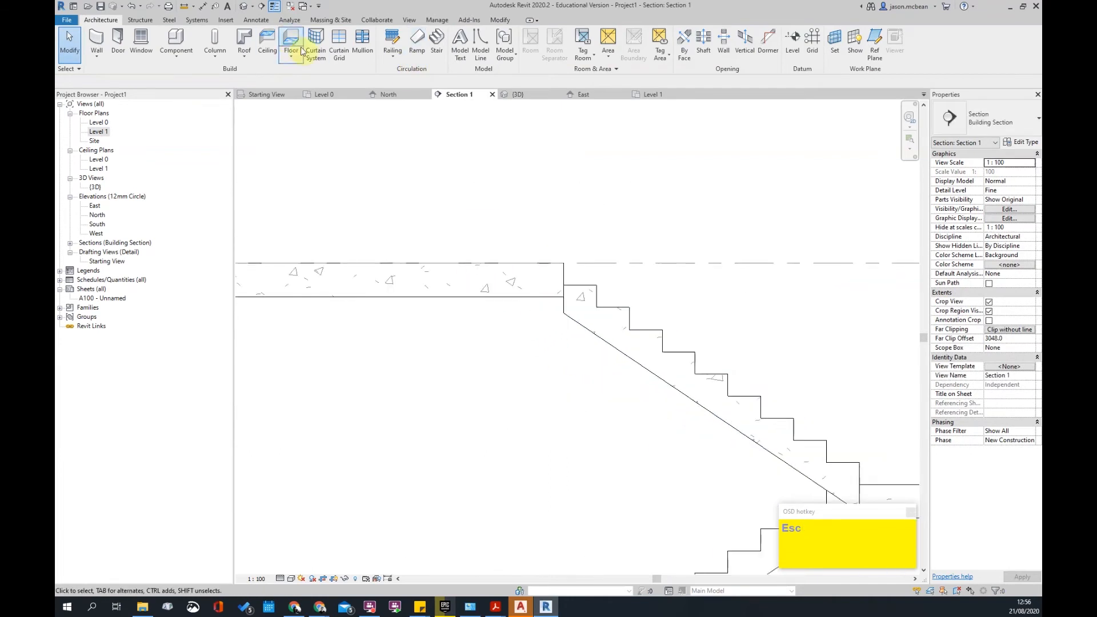
{"action": "middle_click_drag", "start_coordinate": [504, 214], "coordinate": [479, 195]}
{"action": "scroll", "coordinate": [479, 195], "scroll_direction": "down", "scroll_amount": 2}
{"action": "key", "text": "Escape"}
{"action": "key", "text": "Escape"}
{"action": "middle_click_drag", "start_coordinate": [640, 385], "coordinate": [619, 327]}
{"action": "scroll", "coordinate": [619, 328], "scroll_direction": "up", "scroll_amount": 2}
{"action": "scroll", "coordinate": [532, 231], "scroll_direction": "down", "scroll_amount": 3}
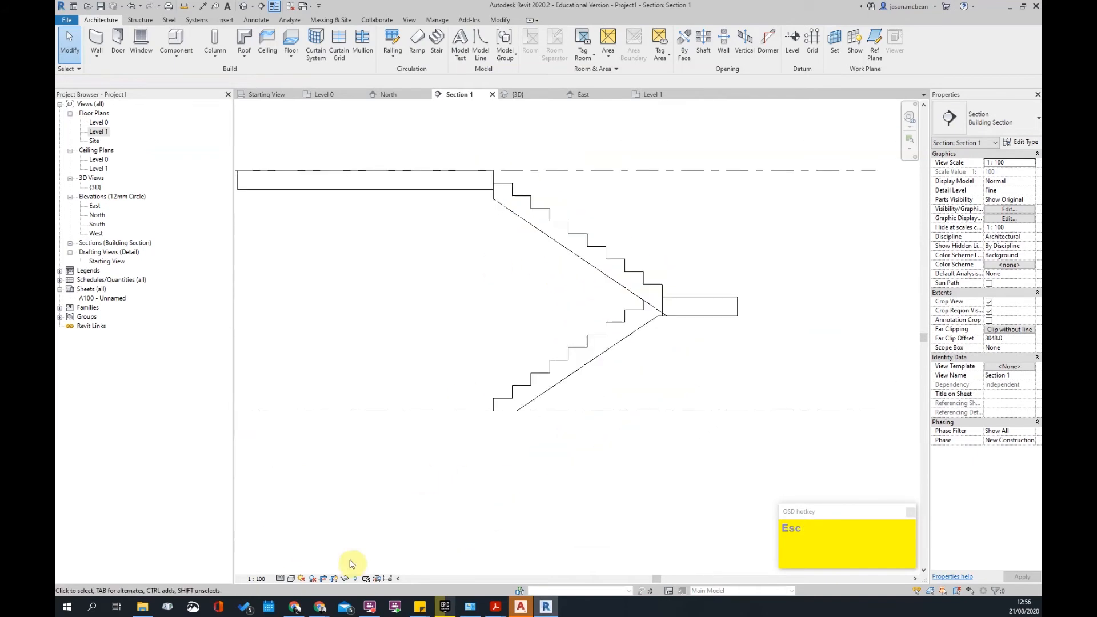
{"action": "scroll", "coordinate": [492, 164], "scroll_direction": "up", "scroll_amount": 2}
{"action": "middle_click_drag", "start_coordinate": [514, 164], "coordinate": [525, 236]}
{"action": "scroll", "coordinate": [487, 207], "scroll_direction": "down", "scroll_amount": 2}
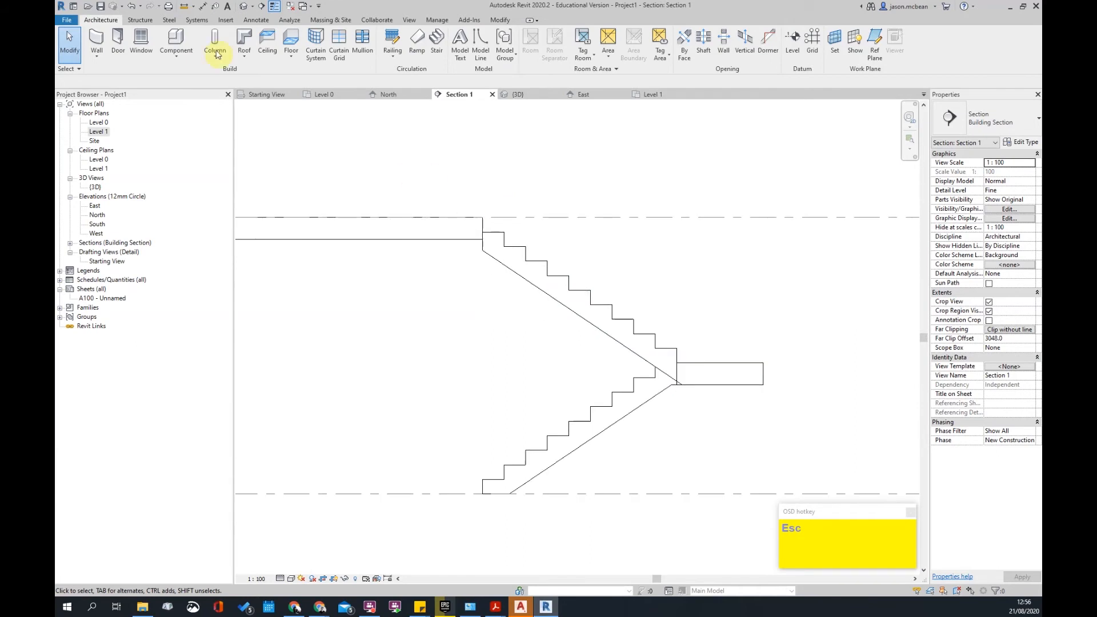
{"action": "left_click", "coordinate": [256, 20]}
- Start a filled region with line style 6 Concrete and the Concrete H region type
{"action": "left_click", "coordinate": [380, 55]}
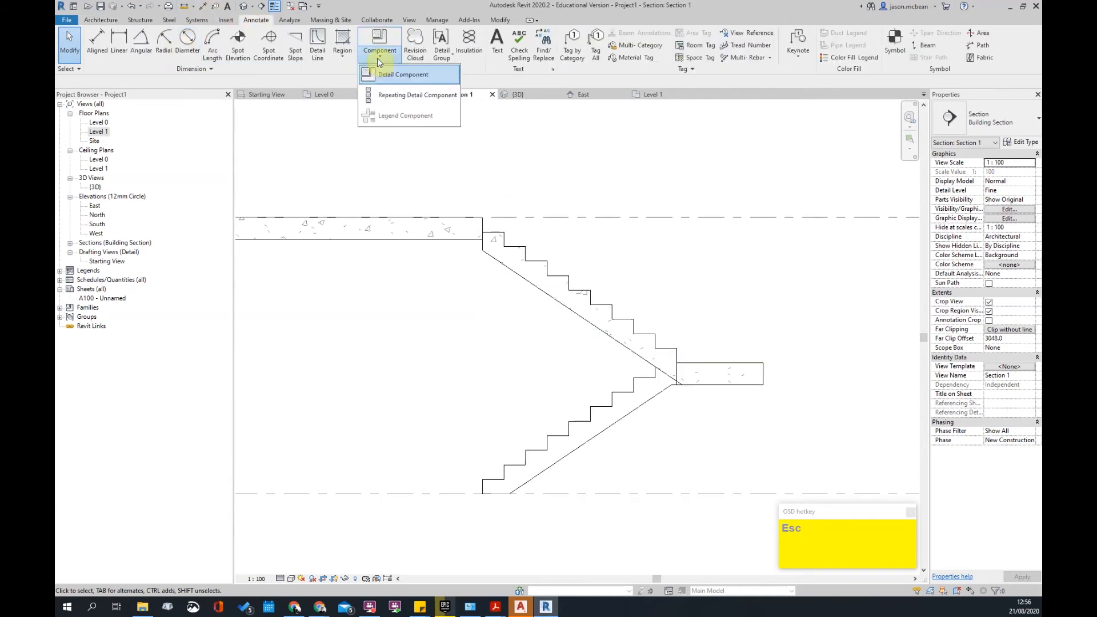
{"action": "left_click", "coordinate": [345, 63]}
{"action": "left_click", "coordinate": [355, 77]}
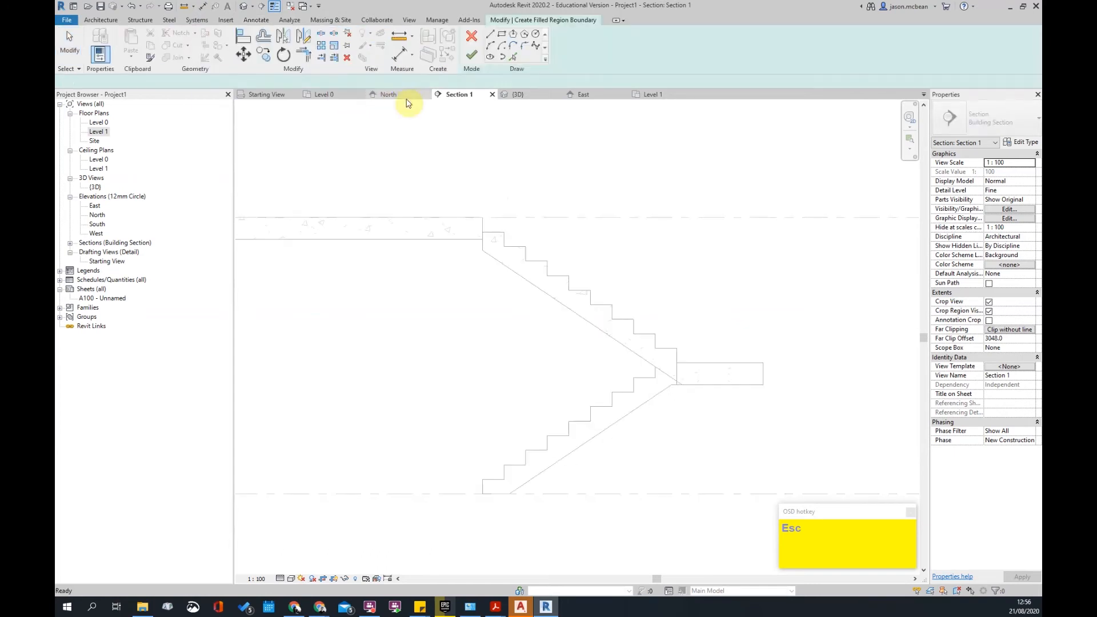
{"action": "left_click", "coordinate": [587, 52]}
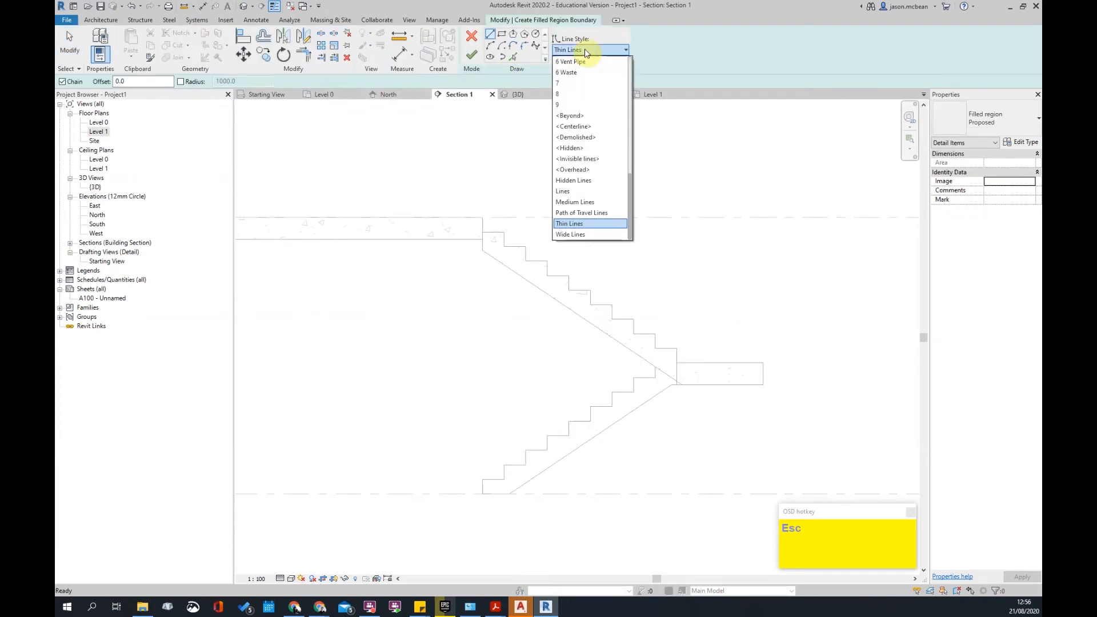
{"action": "key", "text": "6"}
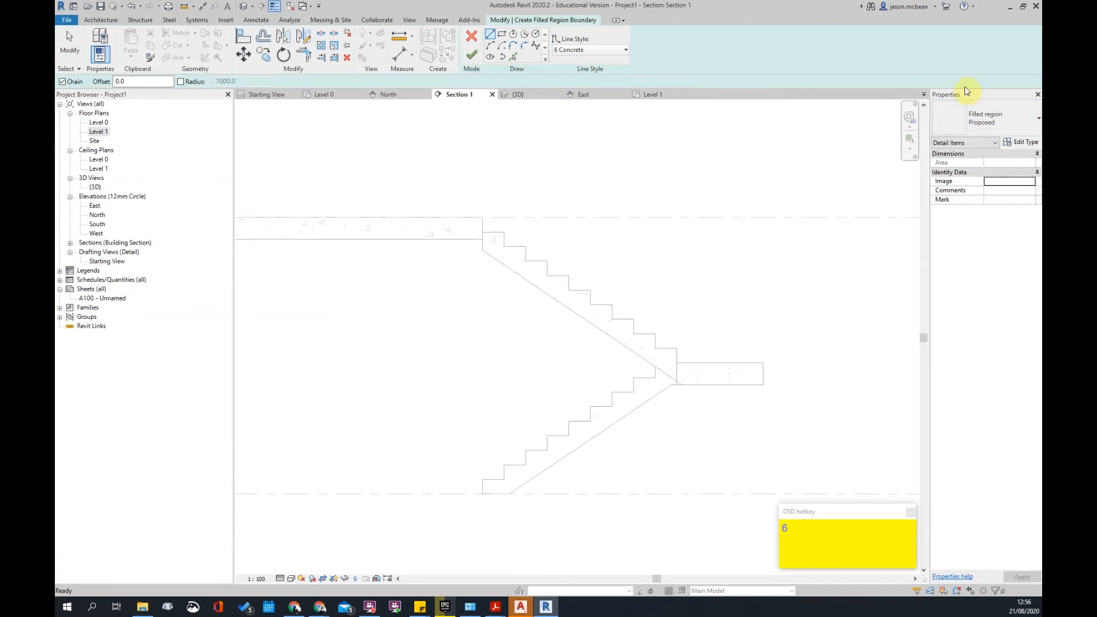
{"action": "left_click", "coordinate": [1012, 122]}
{"action": "left_click", "coordinate": [981, 173]}
- Trace the boundary along the slab top, slab end, top step, riser and stair underside
{"action": "scroll", "coordinate": [491, 200], "scroll_direction": "up", "scroll_amount": 2}
{"action": "left_click", "coordinate": [448, 205]}
{"action": "scroll", "coordinate": [497, 211], "scroll_direction": "up", "scroll_amount": 2}
{"action": "left_click", "coordinate": [526, 202]}
{"action": "left_click", "coordinate": [528, 246]}
{"action": "left_click", "coordinate": [594, 246]}
{"action": "left_click", "coordinate": [595, 292]}
{"action": "left_click", "coordinate": [574, 333]}
{"action": "left_click", "coordinate": [527, 302]}
{"action": "key", "text": "Escape"}
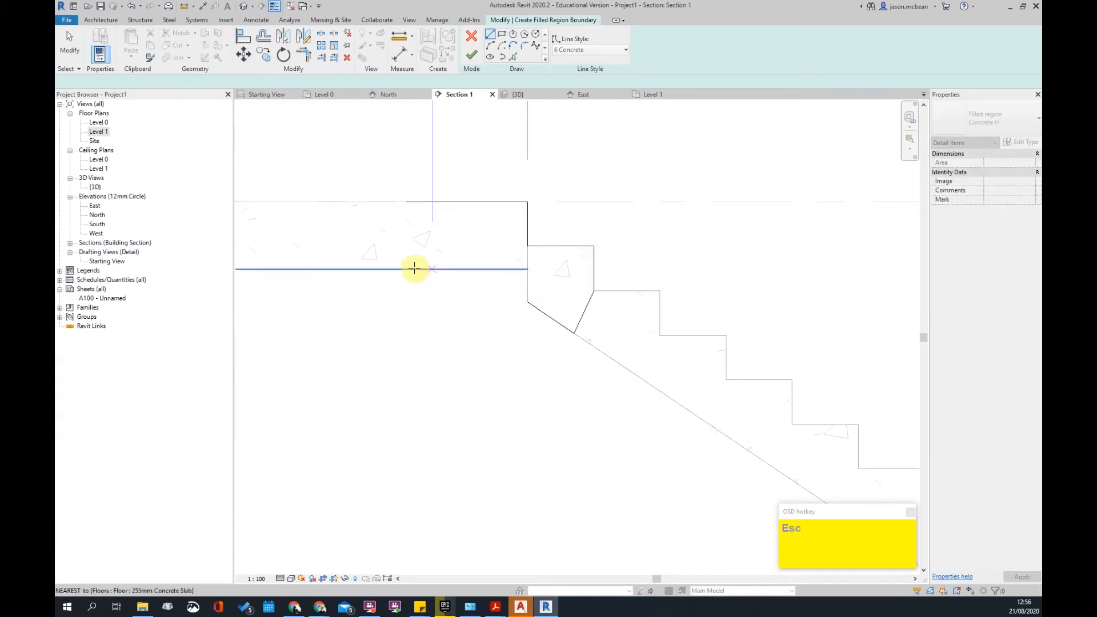
- Add a slab-underside line, trim it to the diagonal, and draw a vertical closing line
{"action": "left_click", "coordinate": [407, 268]}
{"action": "left_click", "coordinate": [501, 269]}
{"action": "key", "text": "Escape"}
{"action": "key", "text": "Escape"}
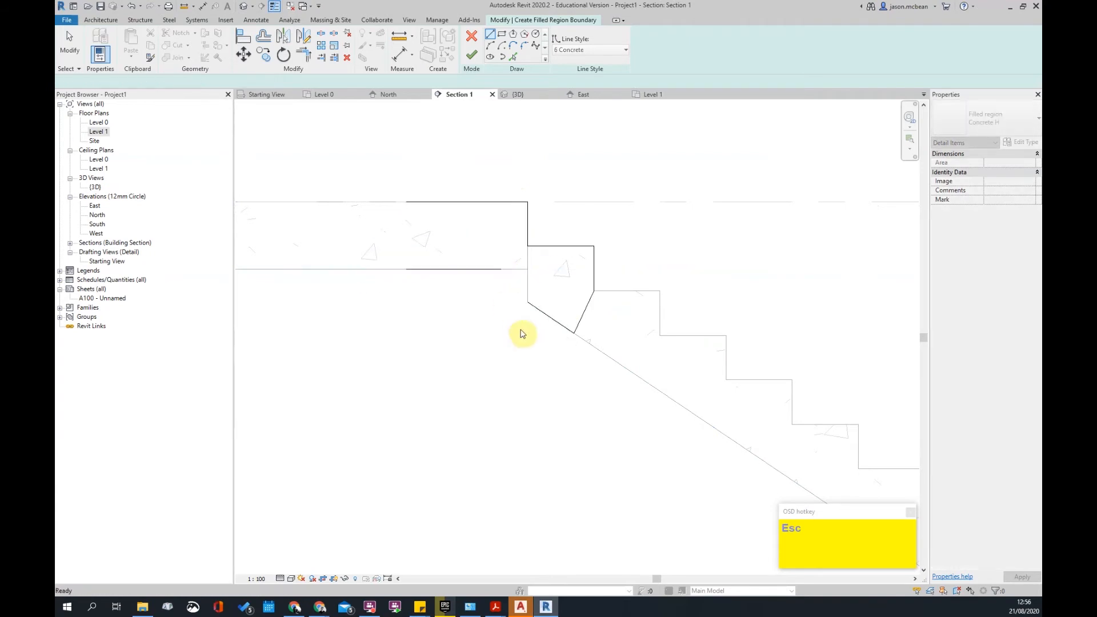
{"action": "key", "text": "t"}
{"action": "key", "text": "r"}
{"action": "left_click", "coordinate": [473, 270]}
{"action": "left_click", "coordinate": [554, 320]}
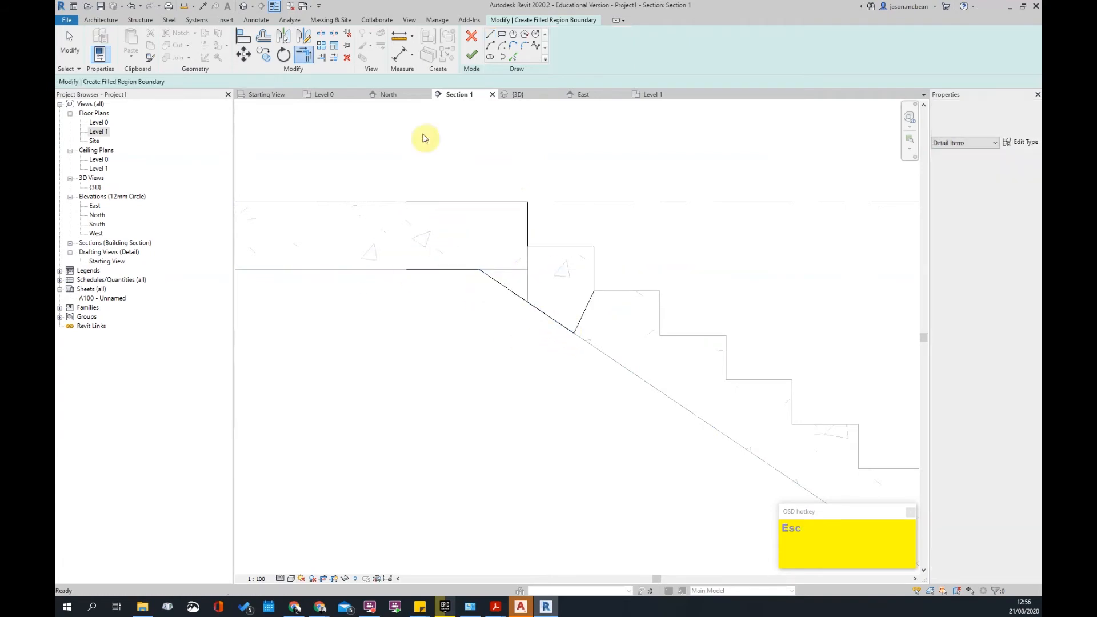
{"action": "key", "text": "l"}
{"action": "key", "text": "i"}
{"action": "left_click", "coordinate": [406, 203]}
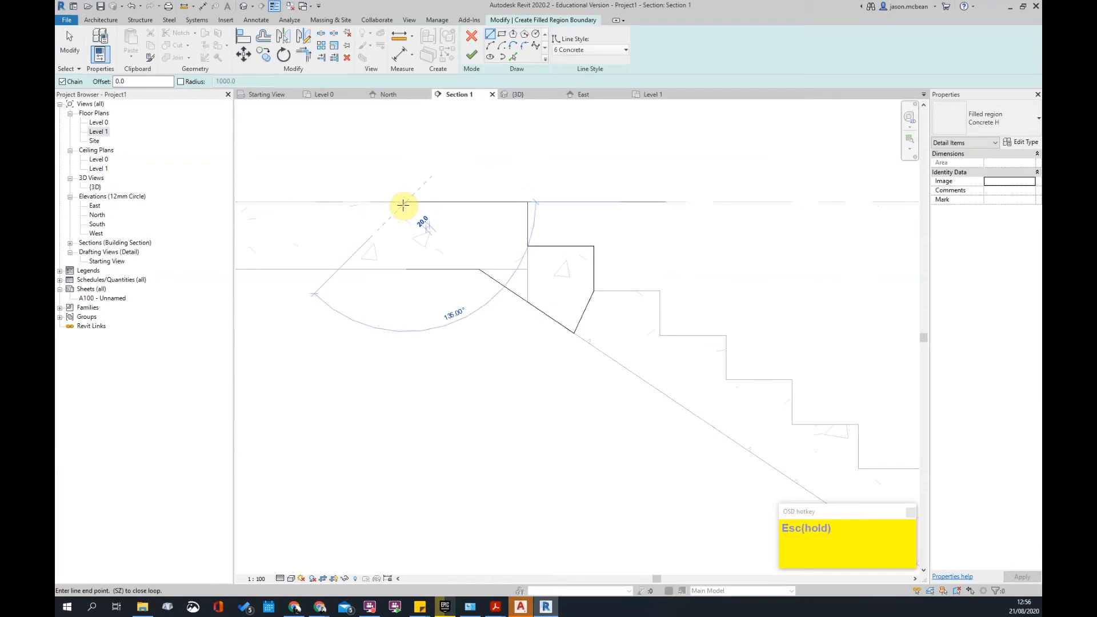
{"action": "left_click", "coordinate": [406, 269]}
{"action": "key", "text": "Escape"}
- Set the closing and diagonal lines to <Invisible lines> and finish the region
{"action": "left_click_drag", "start_coordinate": [392, 176], "coordinate": [436, 318]}
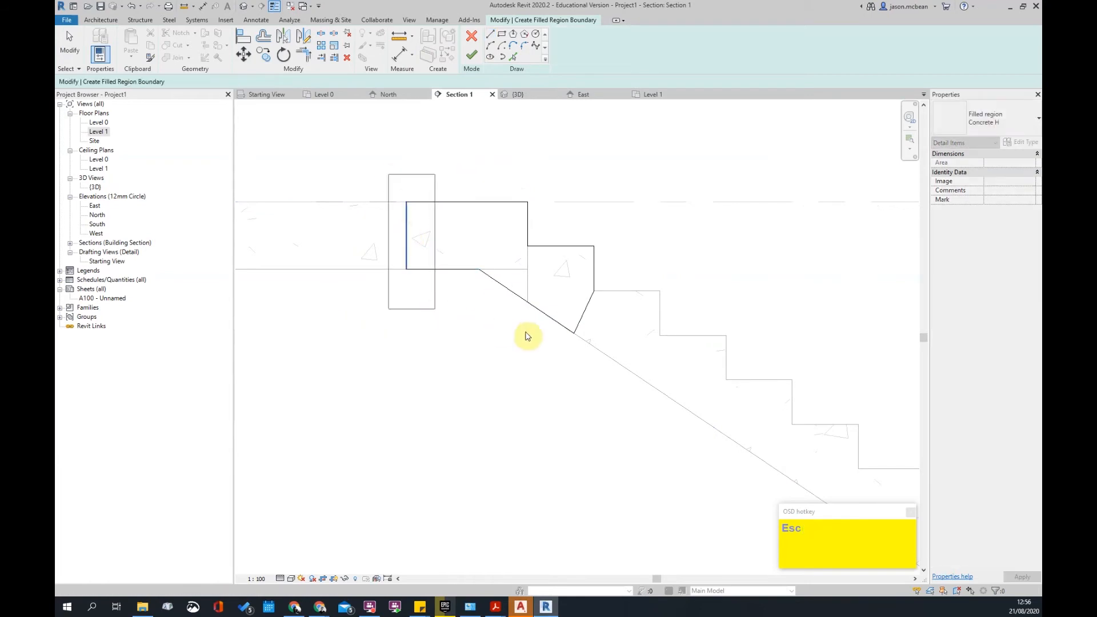
{"action": "left_click_drag", "start_coordinate": [568, 276], "coordinate": [618, 367], "text": "ctrl"}
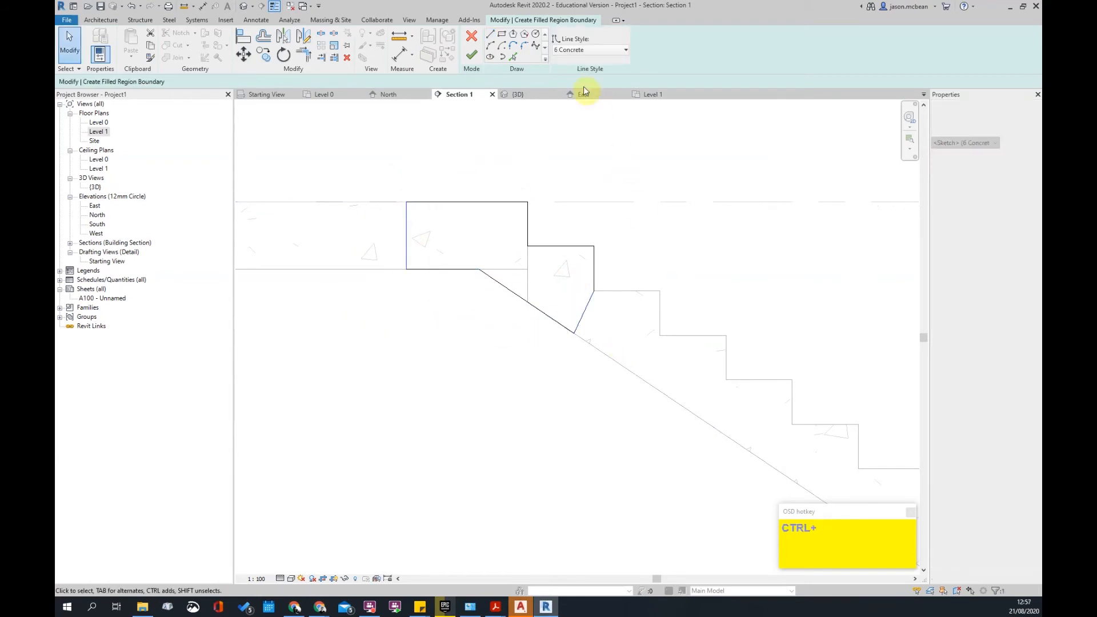
{"action": "left_click", "coordinate": [599, 52]}
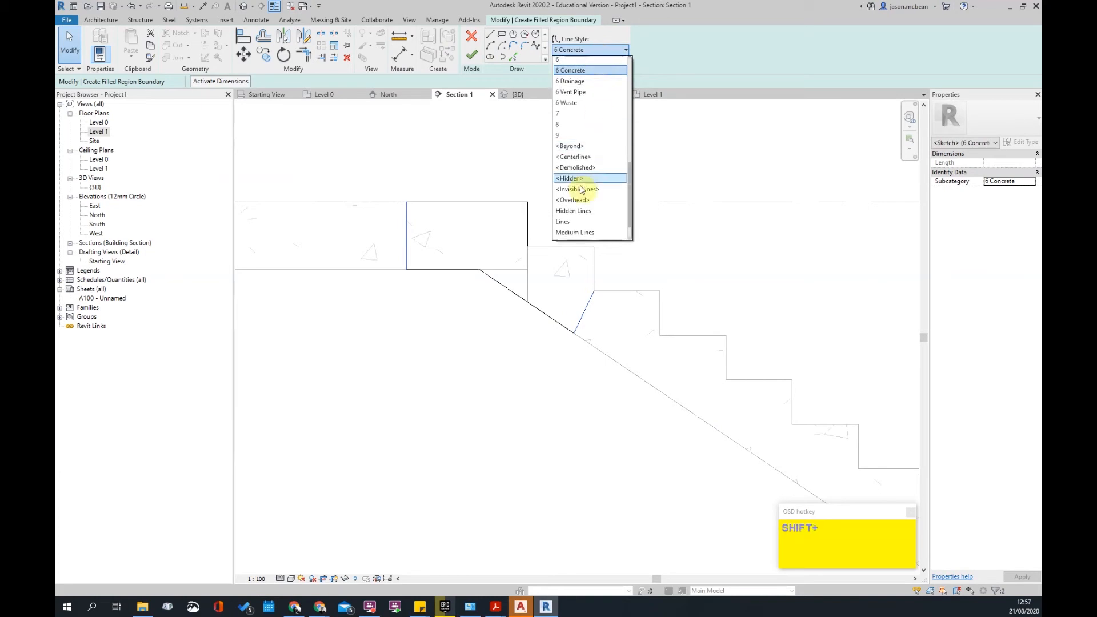
{"action": "scroll", "coordinate": [594, 189], "scroll_direction": "down", "scroll_amount": 1}
{"action": "left_click", "coordinate": [589, 160]}
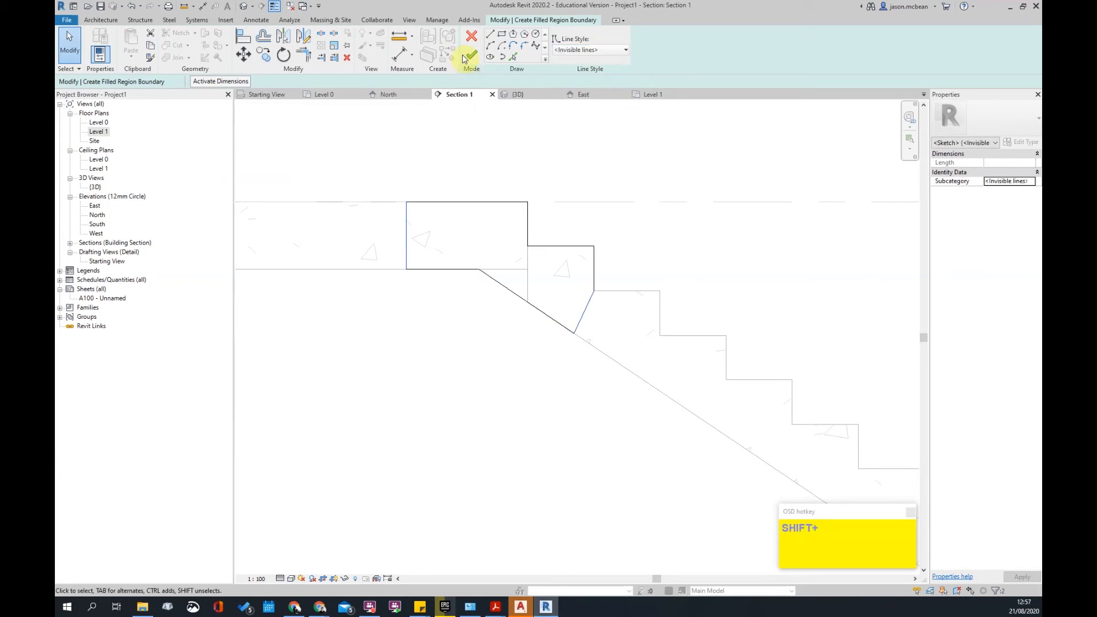
{"action": "left_click", "coordinate": [472, 55]}
{"action": "key", "text": "Escape"}
{"action": "scroll", "coordinate": [525, 422], "scroll_direction": "down", "scroll_amount": 3}
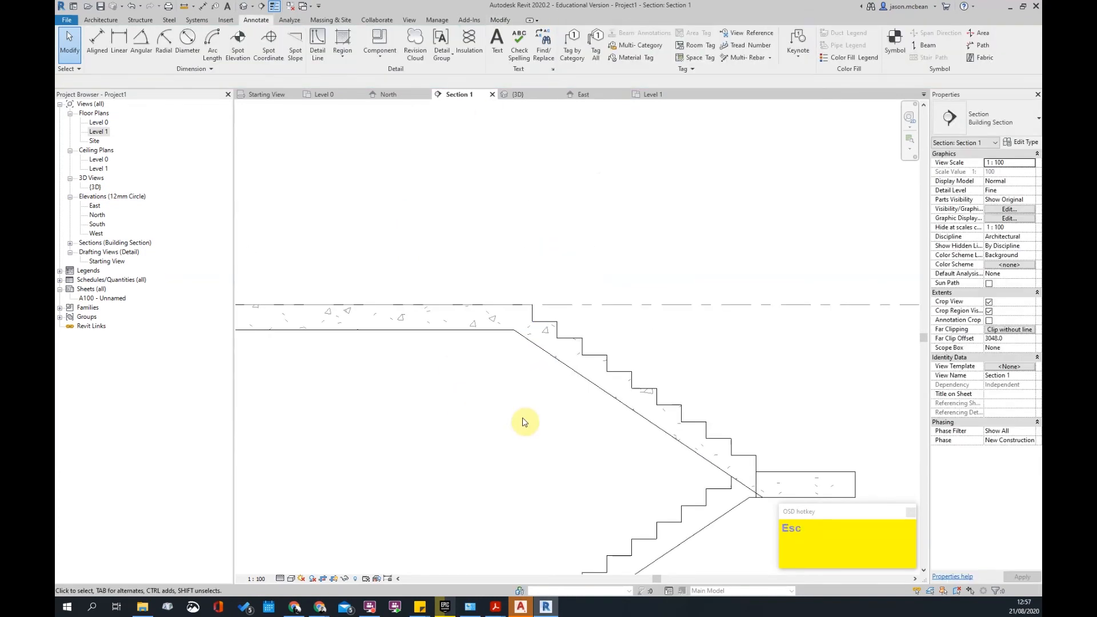
- Check the new filled region and the stair at the stair-slab junction
{"action": "middle_click_drag", "start_coordinate": [532, 414], "coordinate": [538, 399]}
{"action": "scroll", "coordinate": [559, 294], "scroll_direction": "up", "scroll_amount": 3}
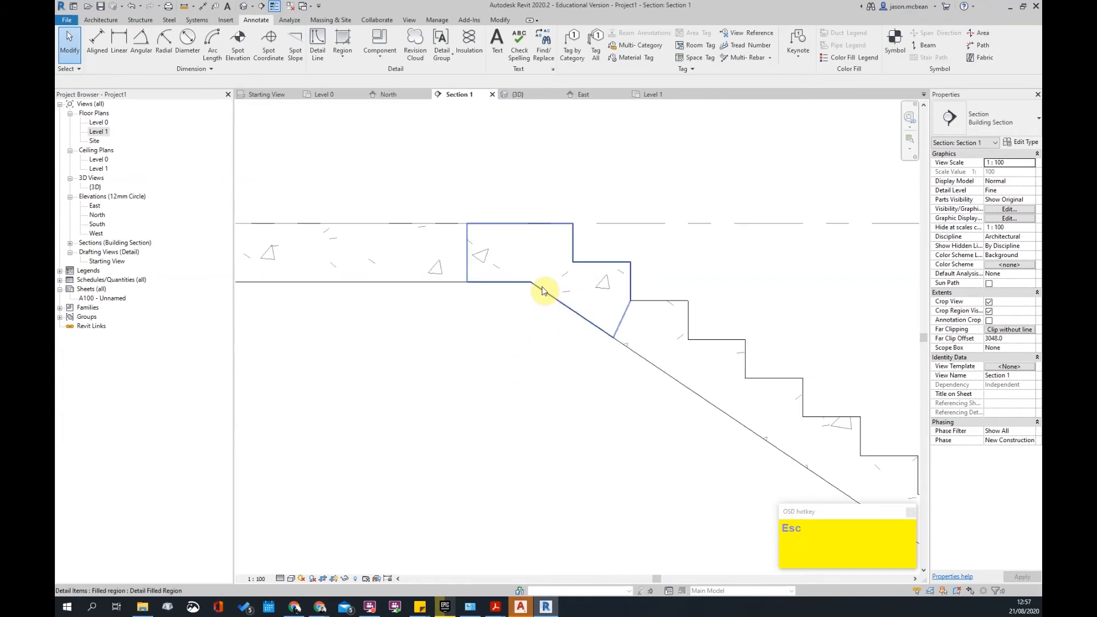
{"action": "left_click", "coordinate": [543, 290]}
{"action": "key", "text": "Escape"}
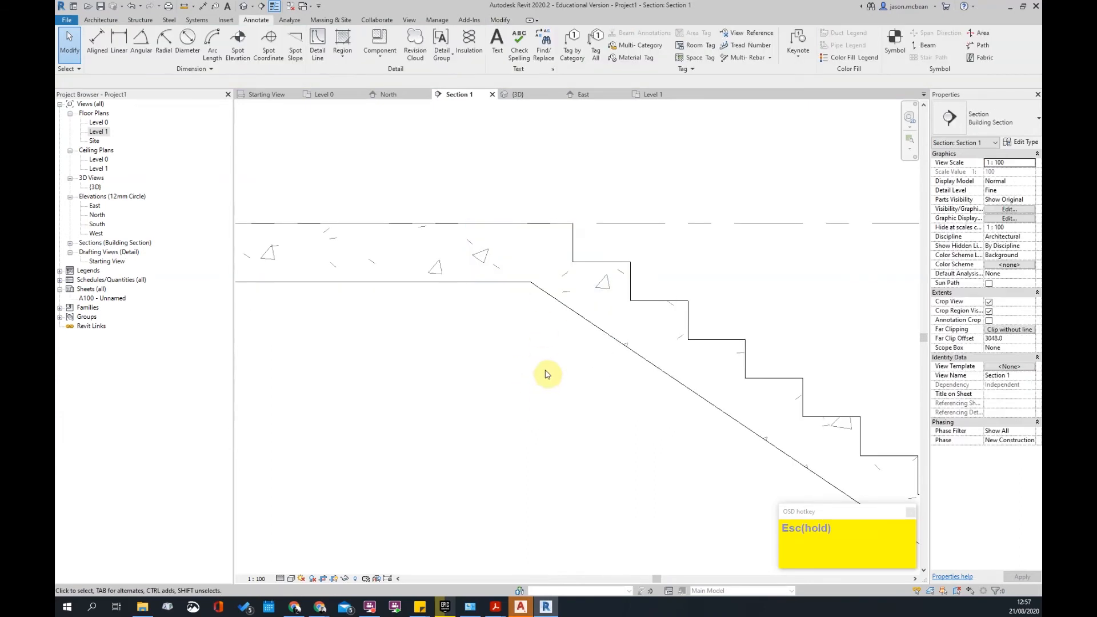
{"action": "scroll", "coordinate": [570, 447], "scroll_direction": "down", "scroll_amount": 4}
{"action": "scroll", "coordinate": [595, 465], "scroll_direction": "up", "scroll_amount": 3}
{"action": "scroll", "coordinate": [587, 425], "scroll_direction": "up", "scroll_amount": 2}
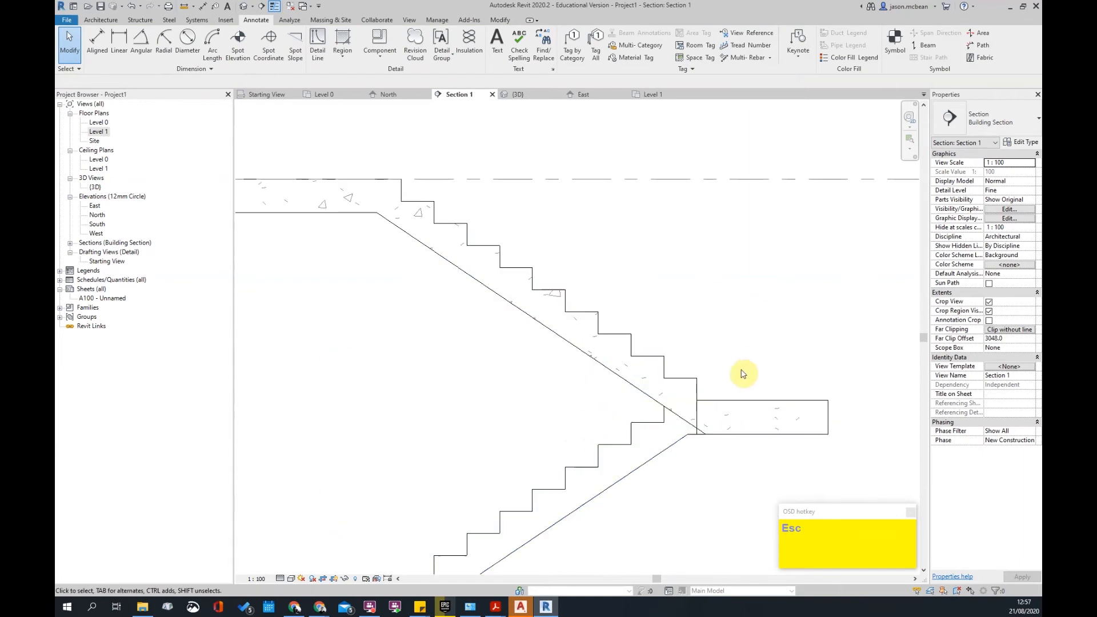
{"action": "left_click", "coordinate": [713, 403]}
{"action": "scroll", "coordinate": [711, 400], "scroll_direction": "down", "scroll_amount": 2}
{"action": "key", "text": "Escape"}
{"action": "scroll", "coordinate": [568, 362], "scroll_direction": "up", "scroll_amount": 2}
{"action": "scroll", "coordinate": [568, 304], "scroll_direction": "up", "scroll_amount": 2}
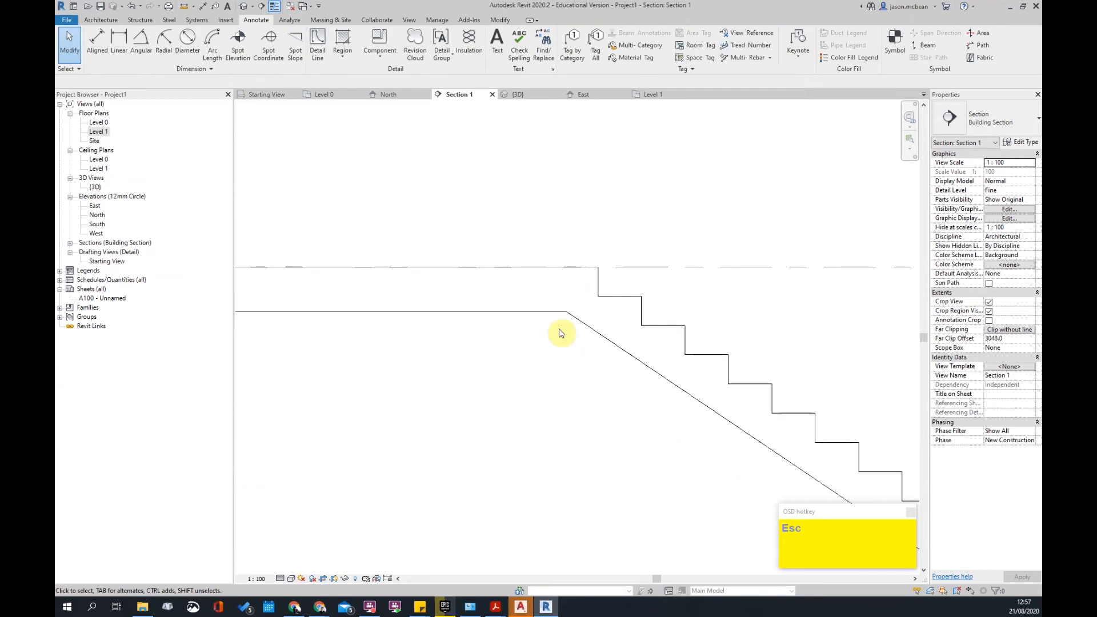
- Delete the leftover piece at the top of the stair
{"action": "left_click", "coordinate": [595, 303]}
{"action": "key", "text": "Delete"}
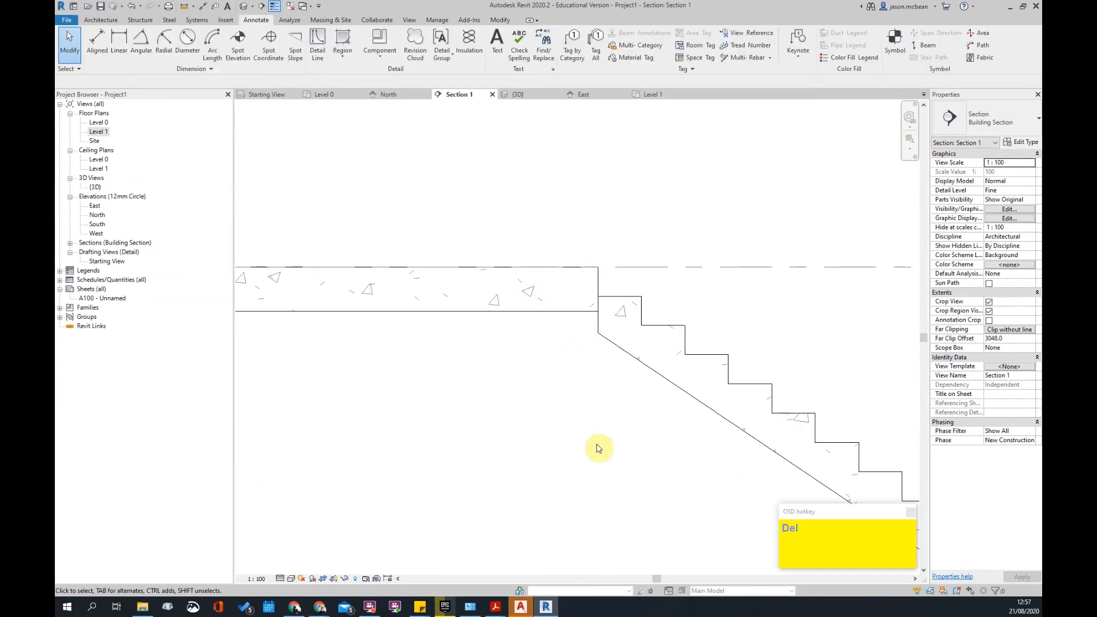
{"action": "scroll", "coordinate": [599, 420], "scroll_direction": "down", "scroll_amount": 2}
{"action": "middle_click_drag", "start_coordinate": [609, 398], "coordinate": [570, 357]}
{"action": "scroll", "coordinate": [559, 375], "scroll_direction": "up", "scroll_amount": 2}
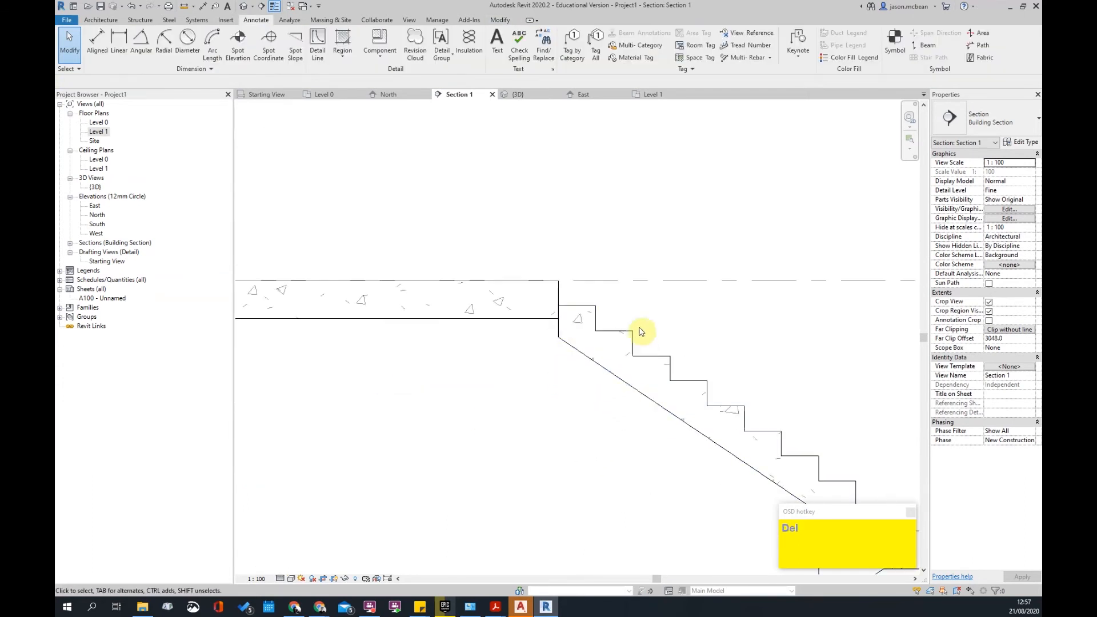
{"action": "scroll", "coordinate": [527, 282], "scroll_direction": "down", "scroll_amount": 1}
{"action": "scroll", "coordinate": [574, 347], "scroll_direction": "up", "scroll_amount": 1}
{"action": "scroll", "coordinate": [517, 244], "scroll_direction": "down", "scroll_amount": 4}
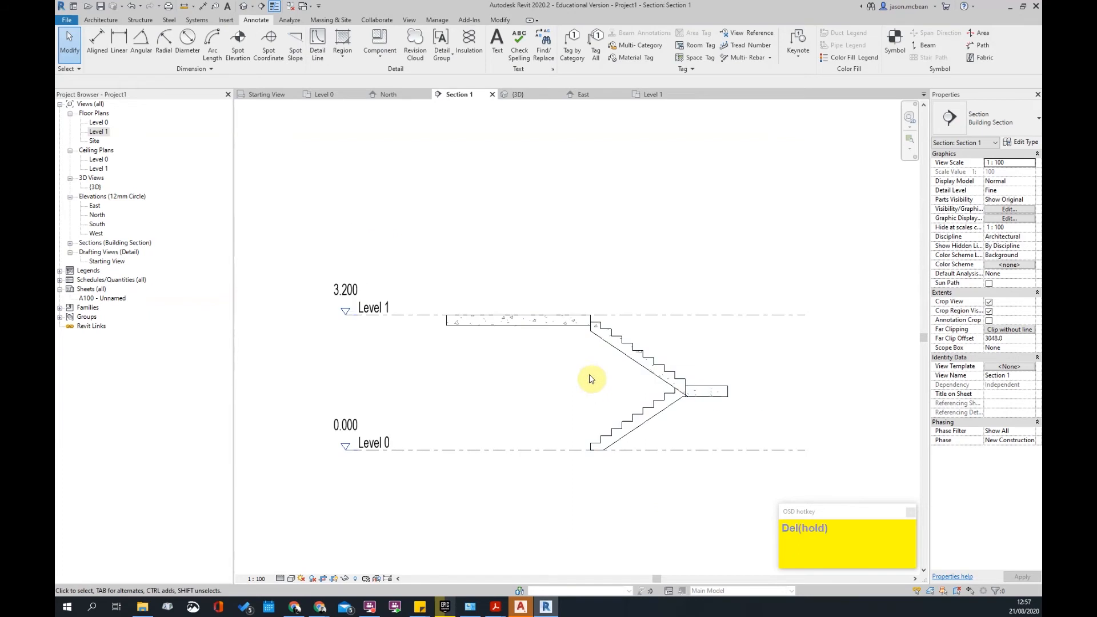
{"action": "scroll", "coordinate": [757, 400], "scroll_direction": "up", "scroll_amount": 1}
- Zoom out to view the whole stair rising from Level 0 to the Level 1 slab
{"action": "middle_click_drag", "start_coordinate": [758, 400], "coordinate": [689, 410]}
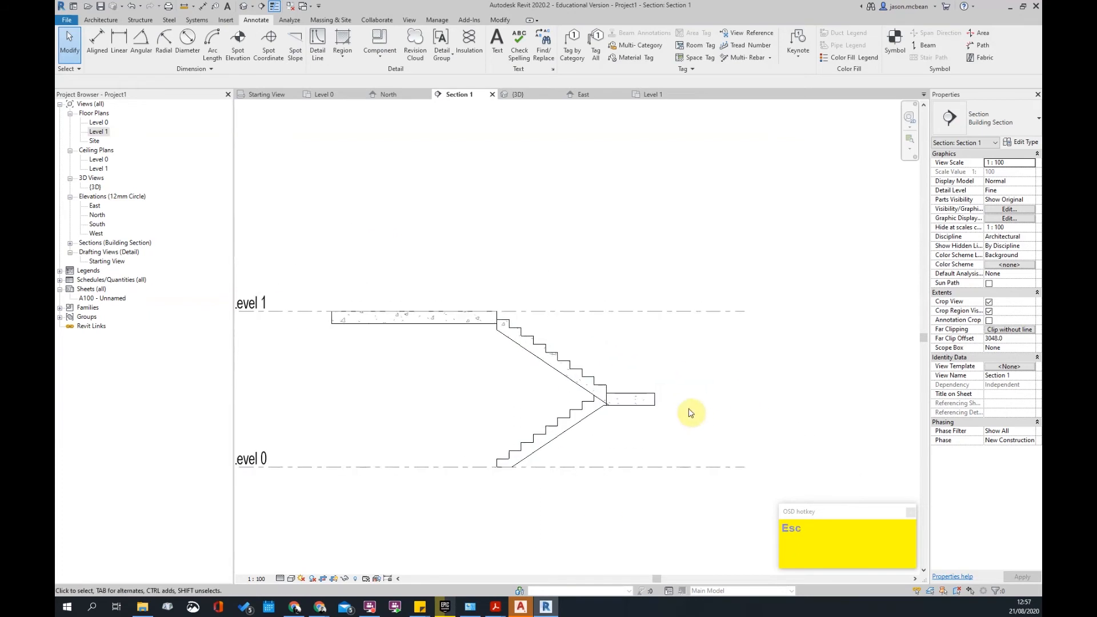
{"action": "scroll", "coordinate": [540, 364], "scroll_direction": "up", "scroll_amount": 5}
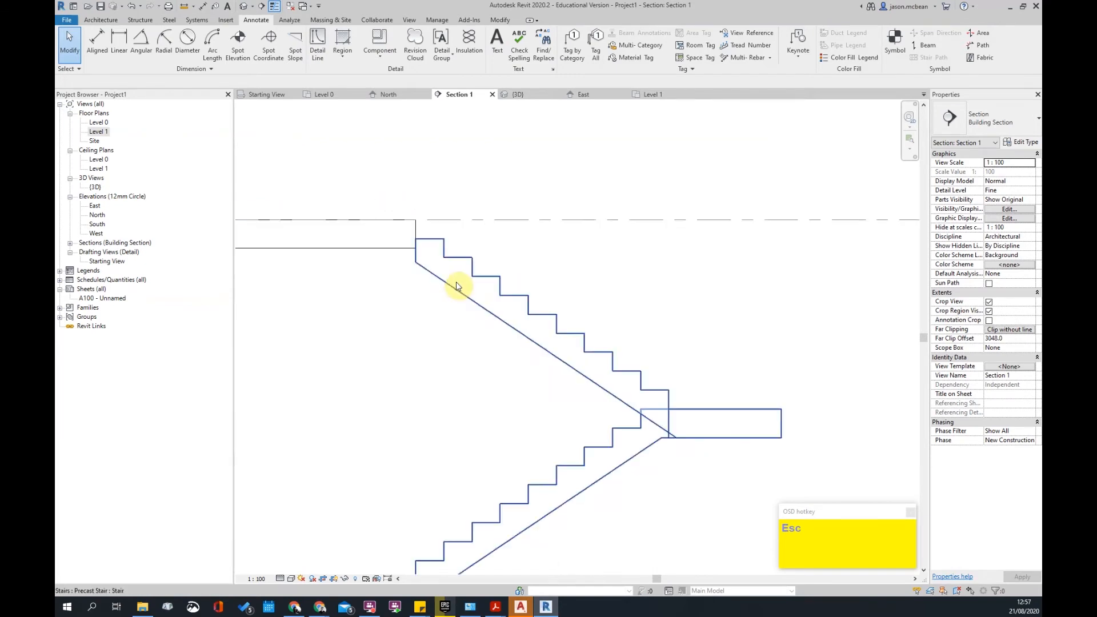
{"action": "scroll", "coordinate": [502, 277], "scroll_direction": "down", "scroll_amount": 4}
{"action": "scroll", "coordinate": [594, 309], "scroll_direction": "up", "scroll_amount": 4}
{"action": "scroll", "coordinate": [493, 265], "scroll_direction": "down", "scroll_amount": 3}
{"action": "scroll", "coordinate": [652, 349], "scroll_direction": "up", "scroll_amount": 2}
{"action": "scroll", "coordinate": [527, 223], "scroll_direction": "down", "scroll_amount": 3}
{"action": "scroll", "coordinate": [548, 268], "scroll_direction": "up", "scroll_amount": 3}
{"action": "scroll", "coordinate": [497, 320], "scroll_direction": "down", "scroll_amount": 4}
{"action": "scroll", "coordinate": [674, 252], "scroll_direction": "up", "scroll_amount": 3}
{"action": "scroll", "coordinate": [568, 215], "scroll_direction": "down", "scroll_amount": 2}
{"action": "scroll", "coordinate": [605, 220], "scroll_direction": "up", "scroll_amount": 2}
{"action": "scroll", "coordinate": [586, 326], "scroll_direction": "down", "scroll_amount": 1}
{"action": "scroll", "coordinate": [698, 255], "scroll_direction": "down", "scroll_amount": 4}
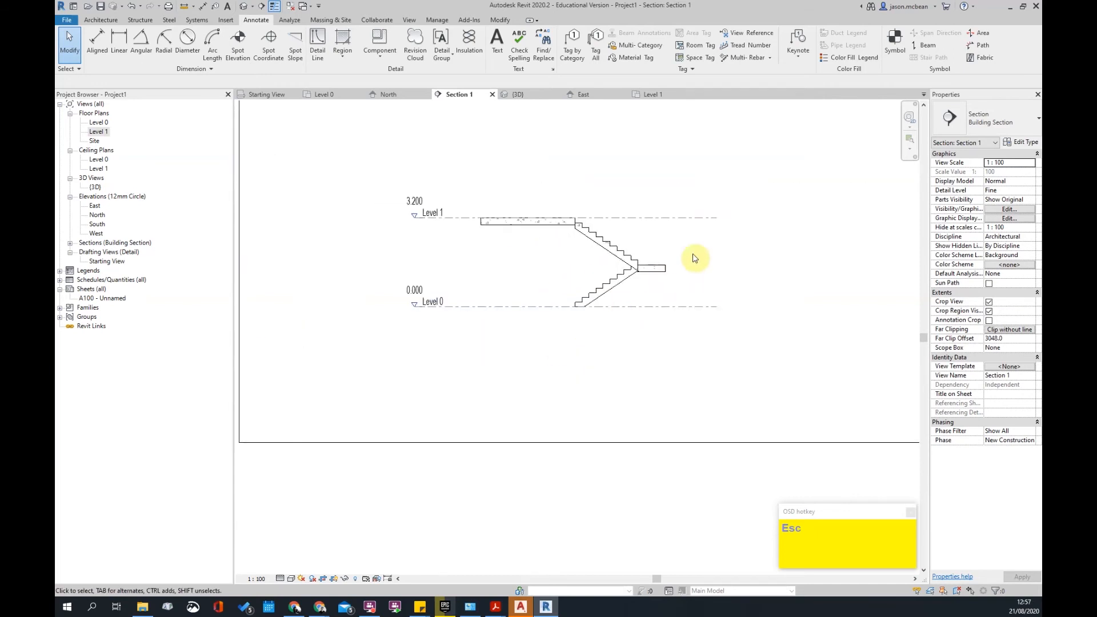
- Switch to the Level 0 floor plan
{"action": "double_click", "coordinate": [98, 122]}
{"action": "scroll", "coordinate": [510, 313], "scroll_direction": "down", "scroll_amount": 4}
{"action": "middle_click_drag", "start_coordinate": [538, 266], "coordinate": [538, 266], "text": "shift"}
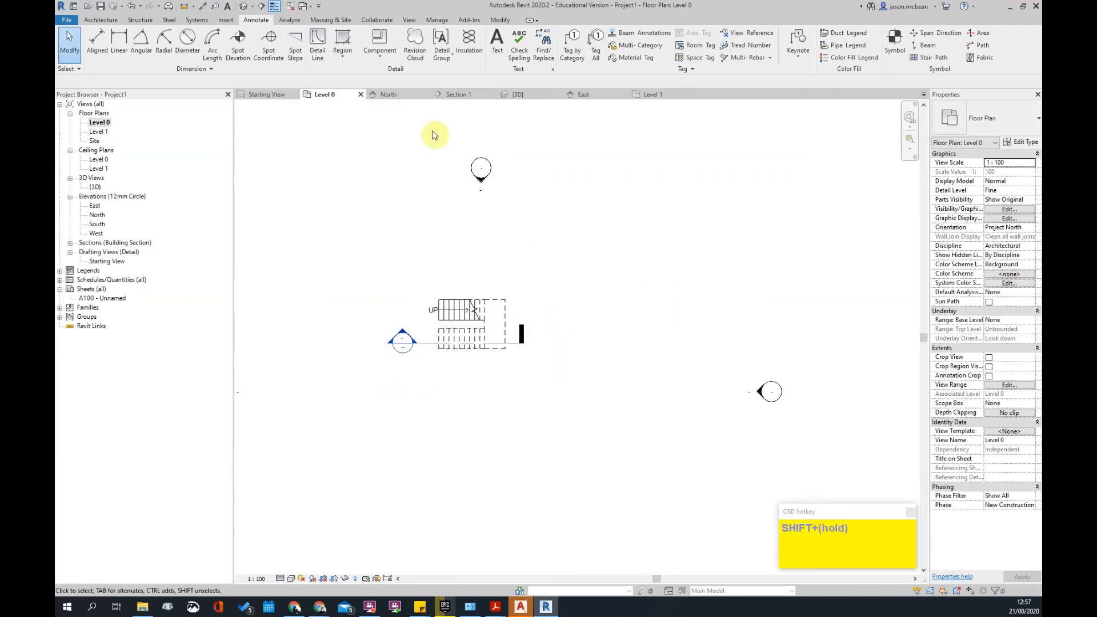
- Begin a spiral Precast_Stair run and place its centre point on the plan
{"action": "left_click", "coordinate": [116, 24]}
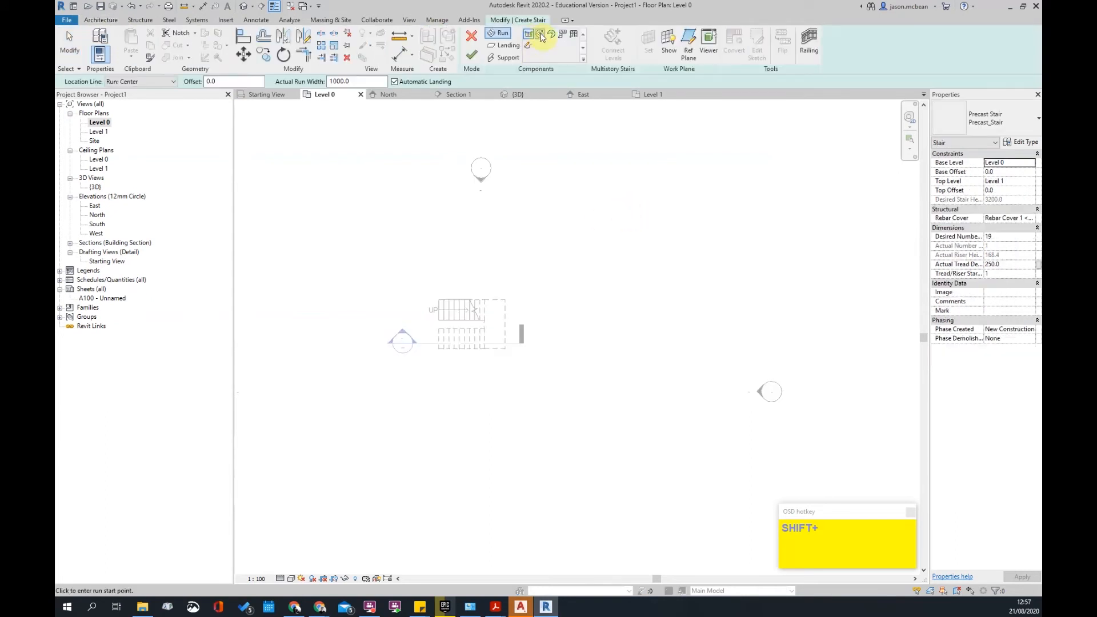
{"action": "scroll", "coordinate": [539, 281], "scroll_direction": "up", "scroll_amount": 3}
{"action": "left_click", "coordinate": [515, 273]}
{"action": "scroll", "coordinate": [539, 286], "scroll_direction": "up", "scroll_amount": 4}
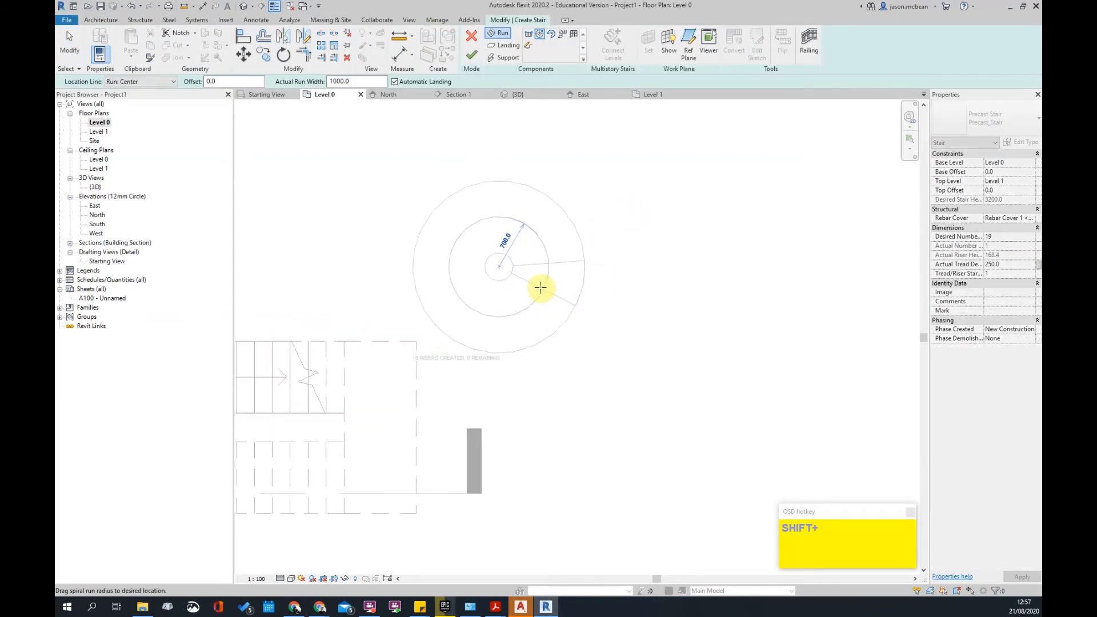
{"action": "scroll", "coordinate": [492, 266], "scroll_direction": "up", "scroll_amount": 1}
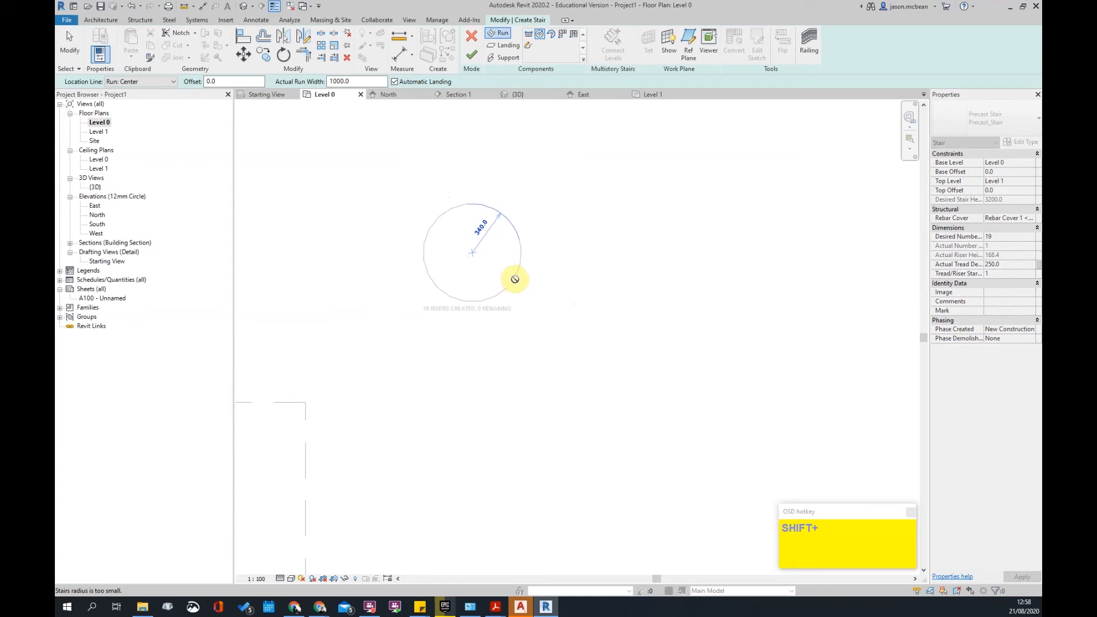
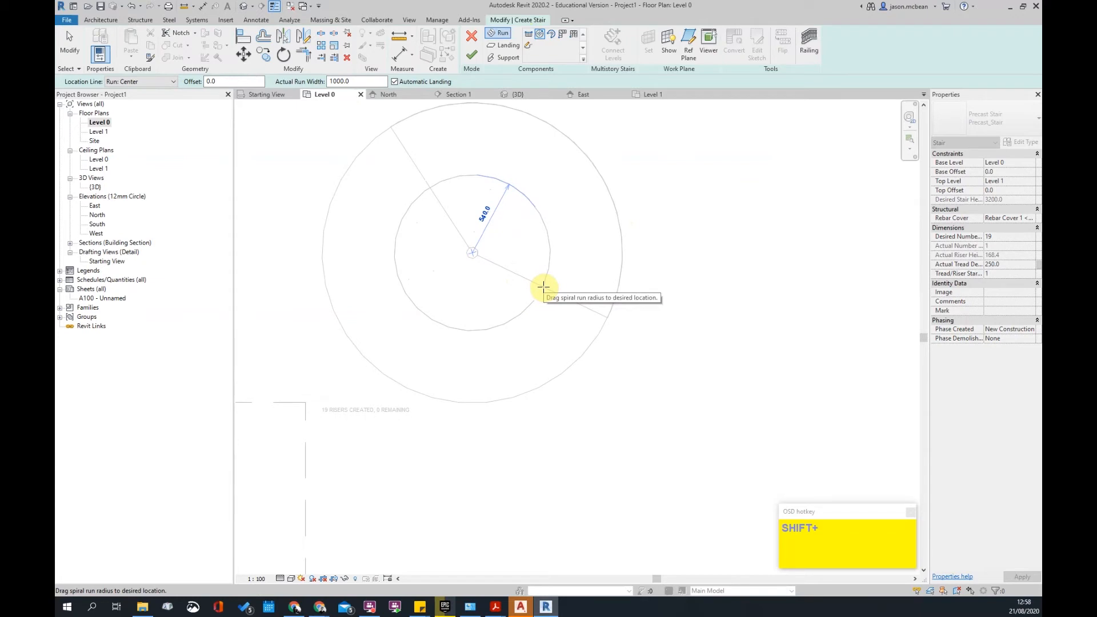
- Set the stair path to Run: Left and place a 19-riser full-circle spiral run on Level 0
{"action": "key", "text": "Escape"}
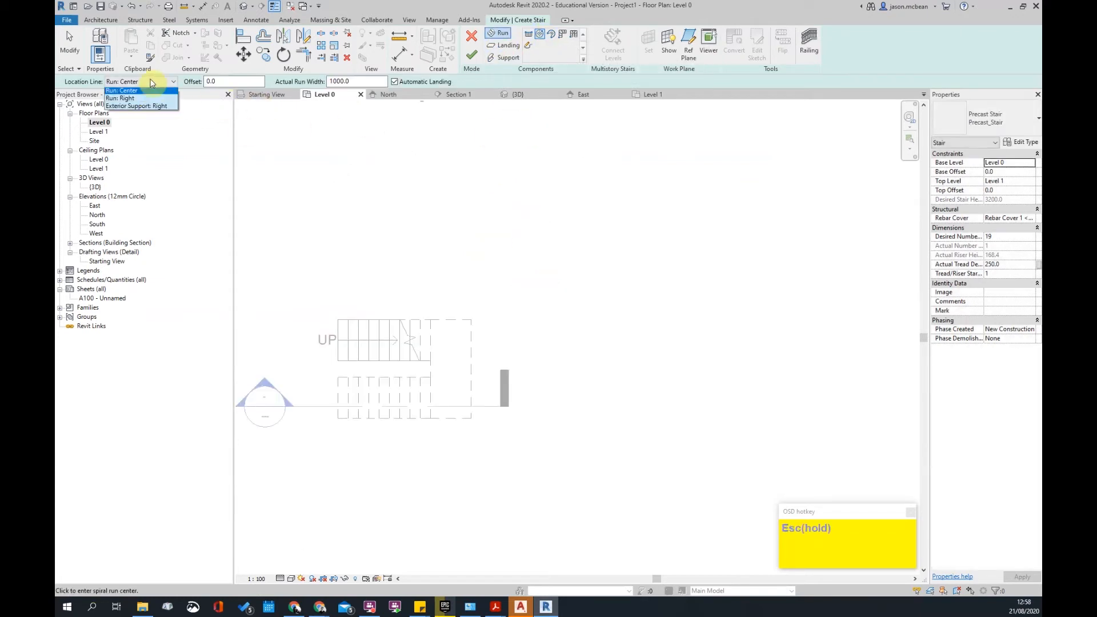
{"action": "left_click", "coordinate": [139, 101]}
{"action": "left_click", "coordinate": [601, 313]}
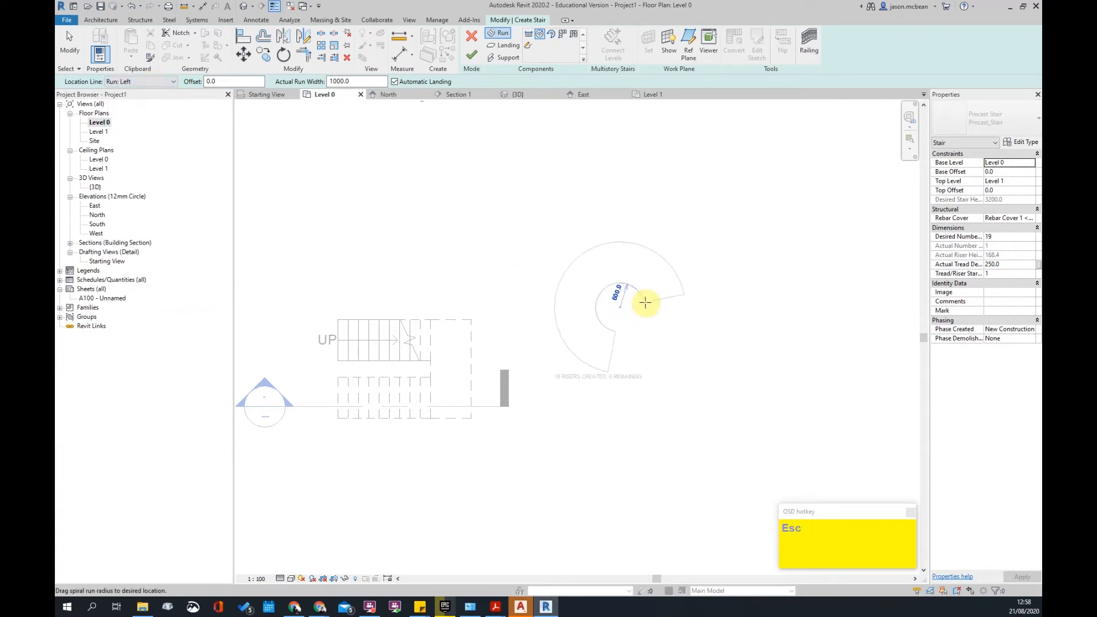
{"action": "scroll", "coordinate": [623, 305], "scroll_direction": "up", "scroll_amount": 5}
{"action": "scroll", "coordinate": [588, 311], "scroll_direction": "up", "scroll_amount": 5}
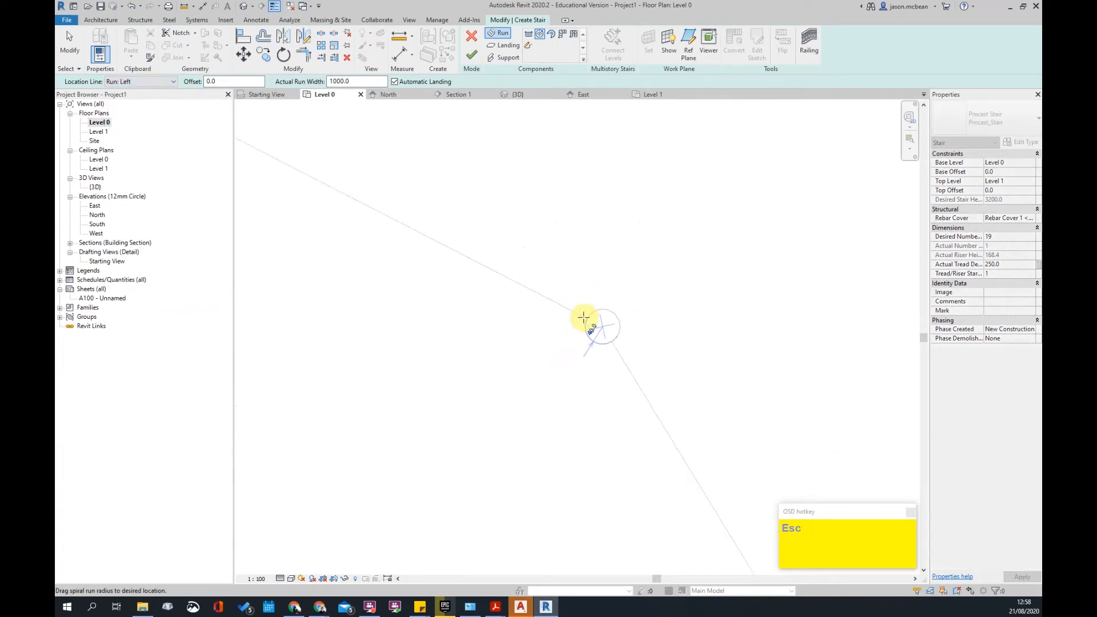
{"action": "left_click", "coordinate": [597, 315]}
{"action": "scroll", "coordinate": [559, 238], "scroll_direction": "down", "scroll_amount": 5}
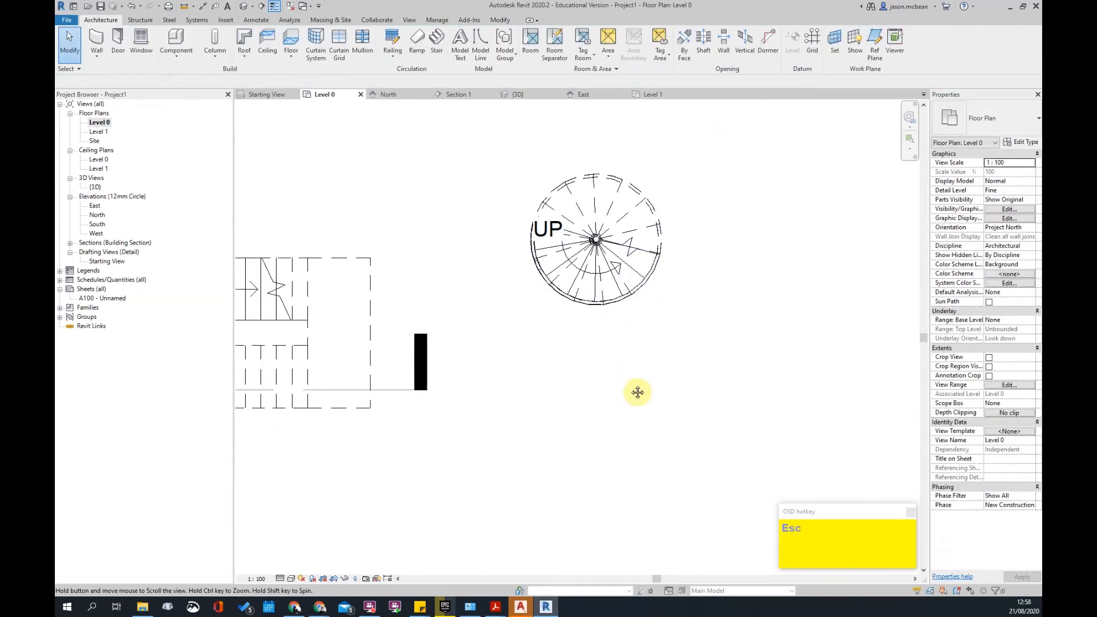
- Finish the spiral stair, then delete its inner railing in the default 3D view
{"action": "middle_click_drag", "start_coordinate": [629, 396], "coordinate": [694, 262]}
{"action": "key", "text": "Escape"}
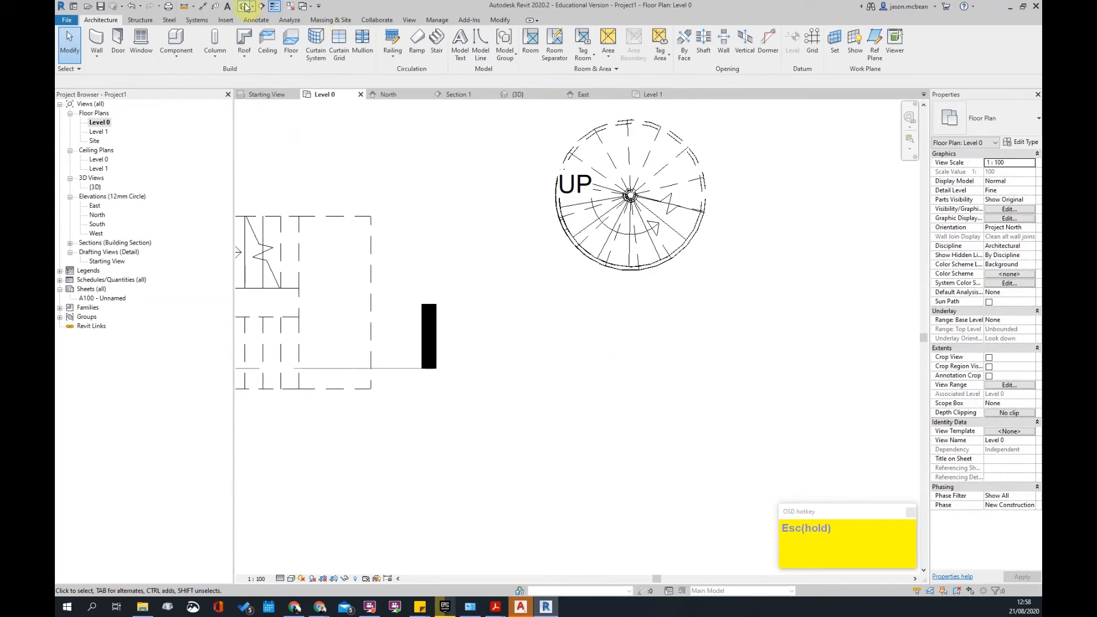
{"action": "left_click", "coordinate": [245, 6]}
{"action": "middle_click_drag", "start_coordinate": [560, 326], "coordinate": [632, 351], "text": "shift"}
{"action": "scroll", "coordinate": [457, 340], "scroll_direction": "up", "scroll_amount": 5}
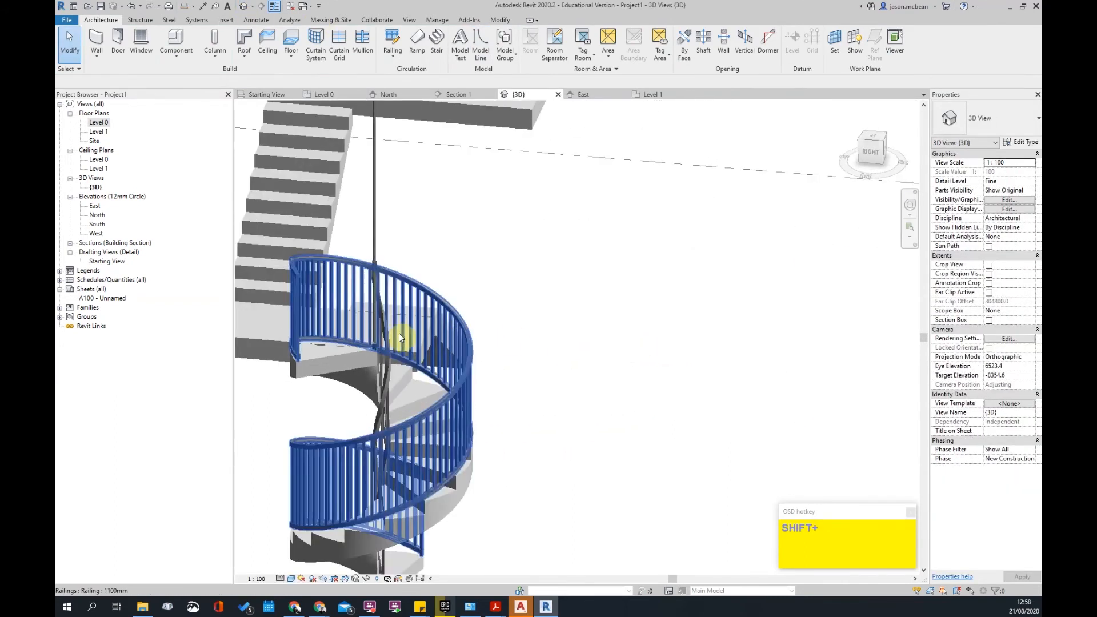
{"action": "middle_click_drag", "start_coordinate": [393, 327], "coordinate": [293, 341], "text": "shift"}
{"action": "left_click", "coordinate": [293, 341]}
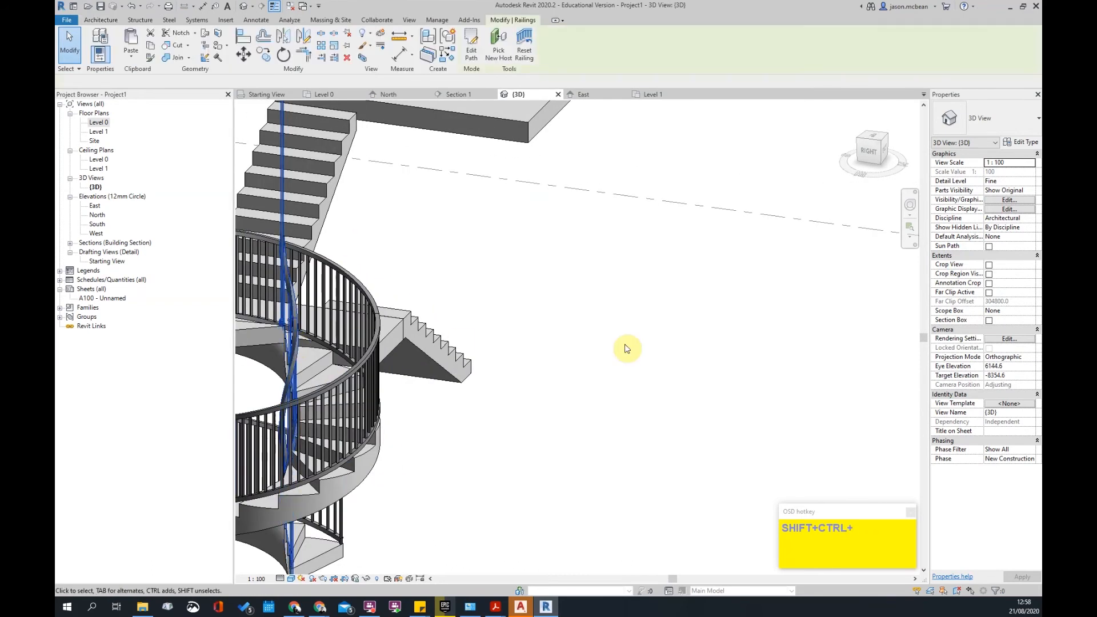
{"action": "key", "text": "Delete"}
- Orbit around the spiral stair to review it without the inner railing
{"action": "scroll", "coordinate": [532, 367], "scroll_direction": "down", "scroll_amount": 3}
{"action": "scroll", "coordinate": [491, 389], "scroll_direction": "up", "scroll_amount": 5}
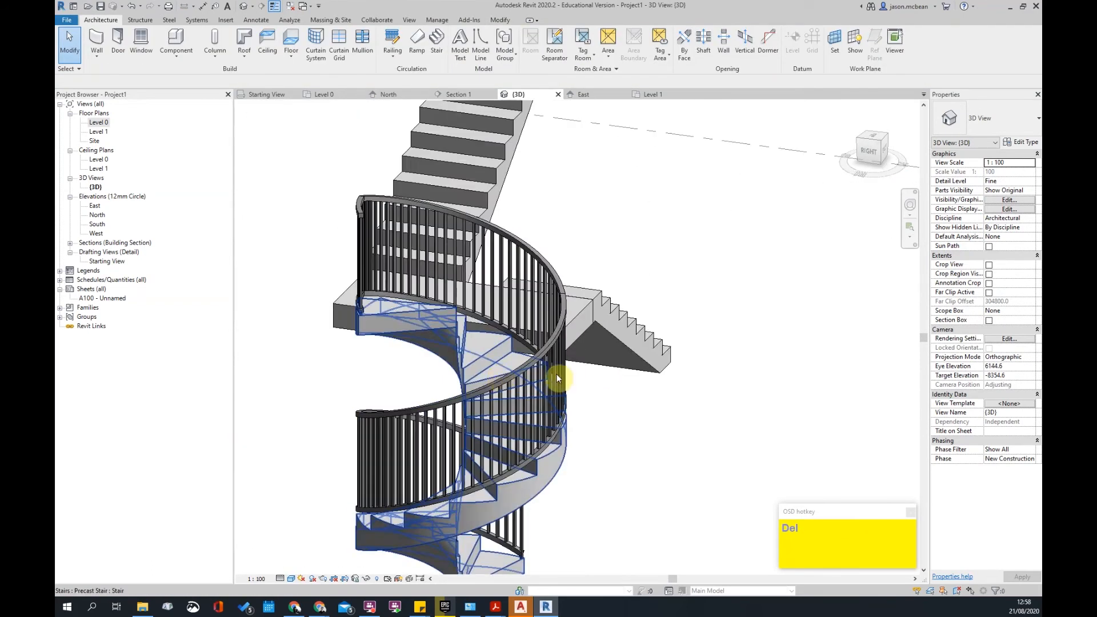
{"action": "scroll", "coordinate": [491, 390], "scroll_direction": "down", "scroll_amount": 4}
{"action": "middle_click_drag", "start_coordinate": [480, 392], "coordinate": [566, 415], "text": "shift"}
{"action": "scroll", "coordinate": [724, 415], "scroll_direction": "up", "scroll_amount": 2}
{"action": "middle_click_drag", "start_coordinate": [726, 416], "coordinate": [634, 377]}
{"action": "middle_click_drag", "start_coordinate": [557, 379], "coordinate": [613, 349], "text": "shift"}
{"action": "scroll", "coordinate": [563, 349], "scroll_direction": "down", "scroll_amount": 3}
- Select the spiral stair and view it from below and at an angled side
{"action": "left_click", "coordinate": [643, 382]}
{"action": "middle_click_drag", "start_coordinate": [592, 461], "coordinate": [659, 336], "text": "shift"}
{"action": "scroll", "coordinate": [659, 335], "scroll_direction": "up", "scroll_amount": 3}
{"action": "scroll", "coordinate": [649, 279], "scroll_direction": "down", "scroll_amount": 3}
{"action": "middle_click_drag", "start_coordinate": [663, 291], "coordinate": [635, 443], "text": "shift"}
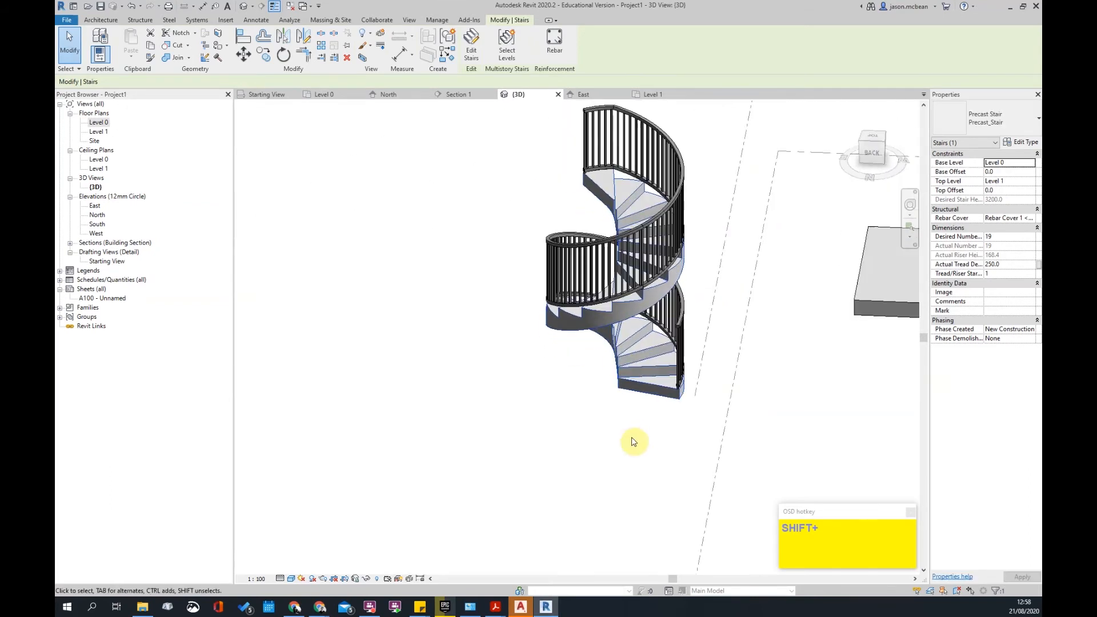
{"action": "left_click", "coordinate": [634, 443]}
- Check the remaining outer railing, then return to the Level 0 floor plan
{"action": "left_click", "coordinate": [588, 278]}
{"action": "middle_click_drag", "start_coordinate": [595, 248], "coordinate": [605, 453], "text": "shift"}
{"action": "scroll", "coordinate": [652, 320], "scroll_direction": "down", "scroll_amount": 2}
{"action": "left_click", "coordinate": [523, 288]}
{"action": "middle_click_drag", "start_coordinate": [474, 385], "coordinate": [517, 412], "text": "shift"}
{"action": "double_click", "coordinate": [90, 122]}
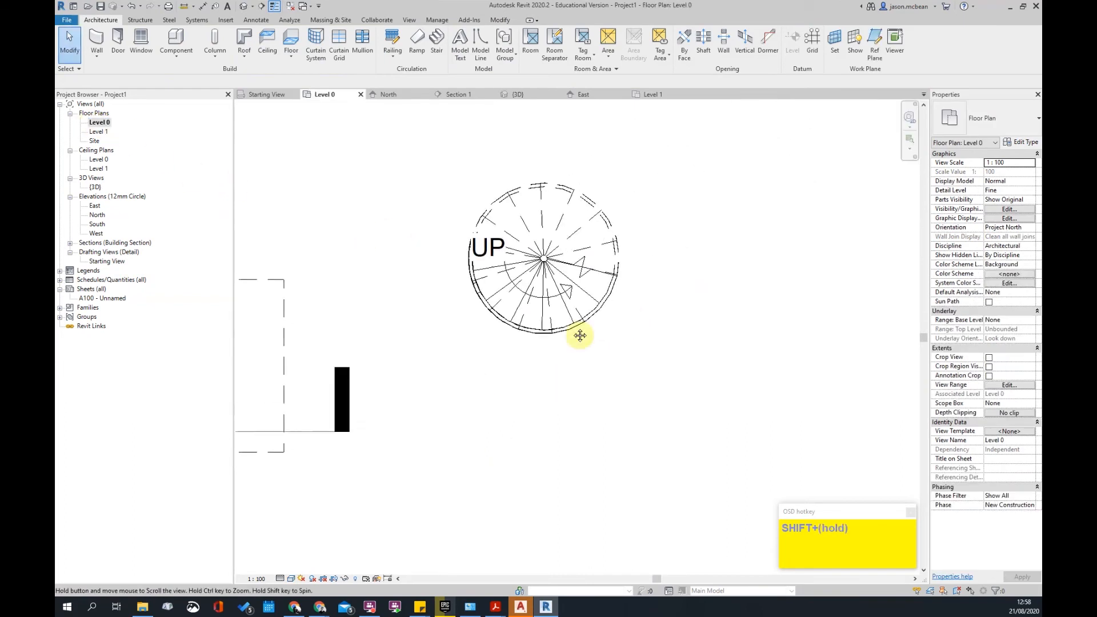
- Select the spiral stair and its run in plan, attempting to delete the run
{"action": "left_click", "coordinate": [575, 299]}
{"action": "scroll", "coordinate": [578, 285], "scroll_direction": "up", "scroll_amount": 5}
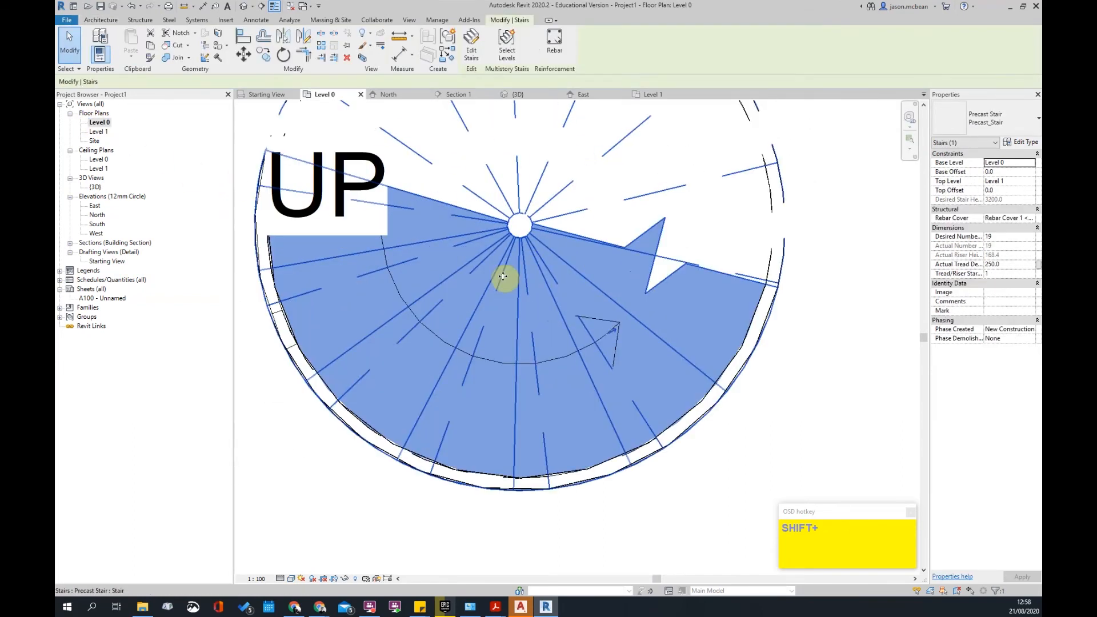
{"action": "scroll", "coordinate": [692, 274], "scroll_direction": "down", "scroll_amount": 5}
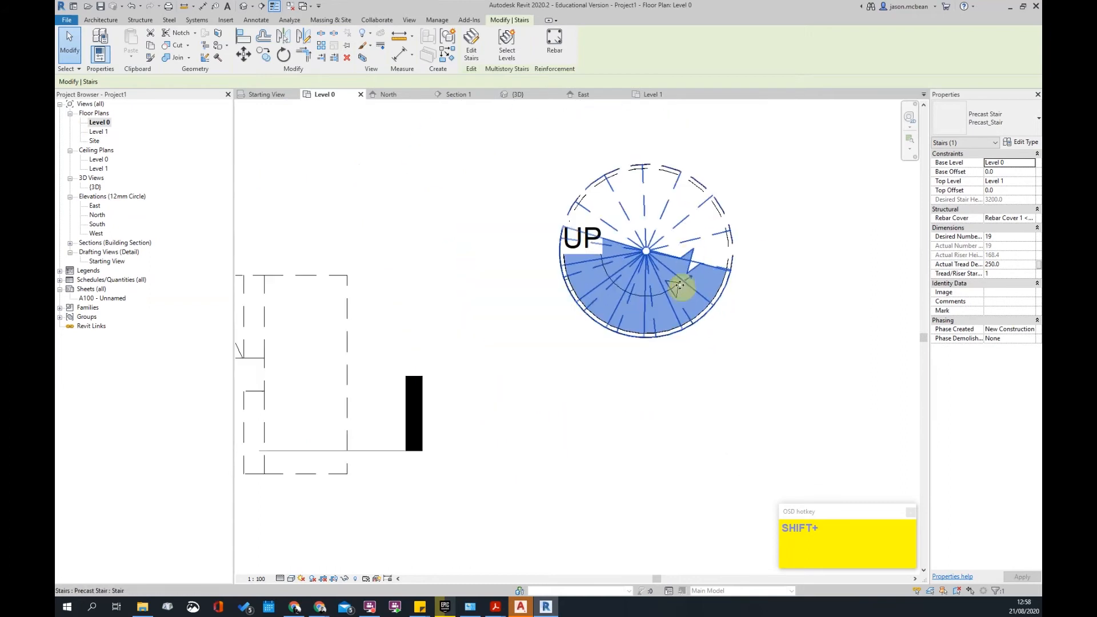
{"action": "scroll", "coordinate": [725, 248], "scroll_direction": "up", "scroll_amount": 2}
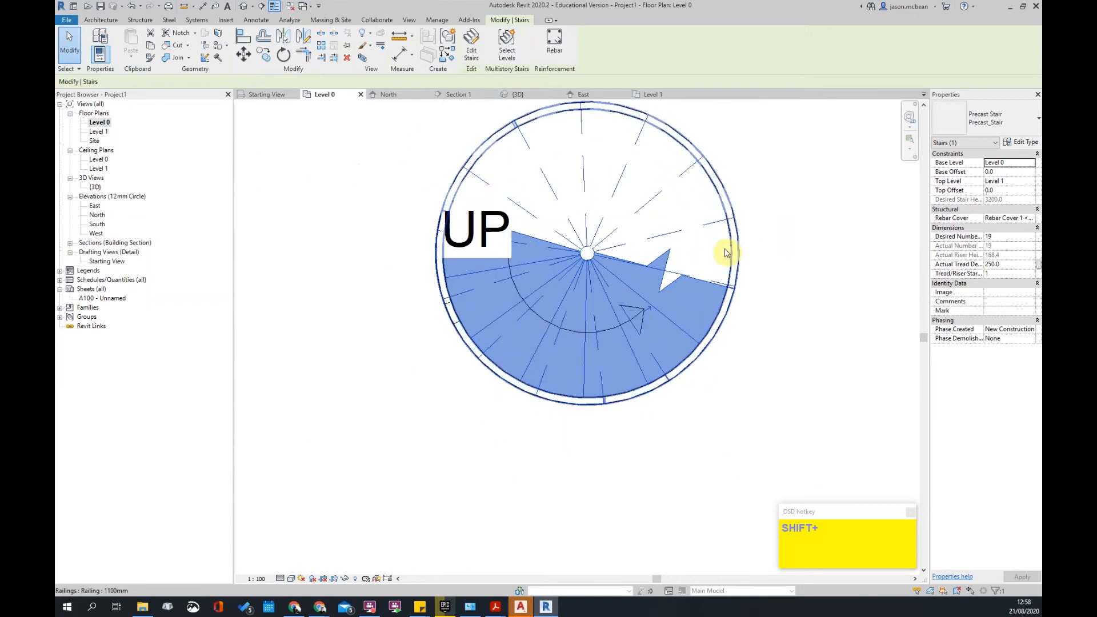
{"action": "left_click", "coordinate": [713, 377]}
{"action": "left_click", "coordinate": [717, 284]}
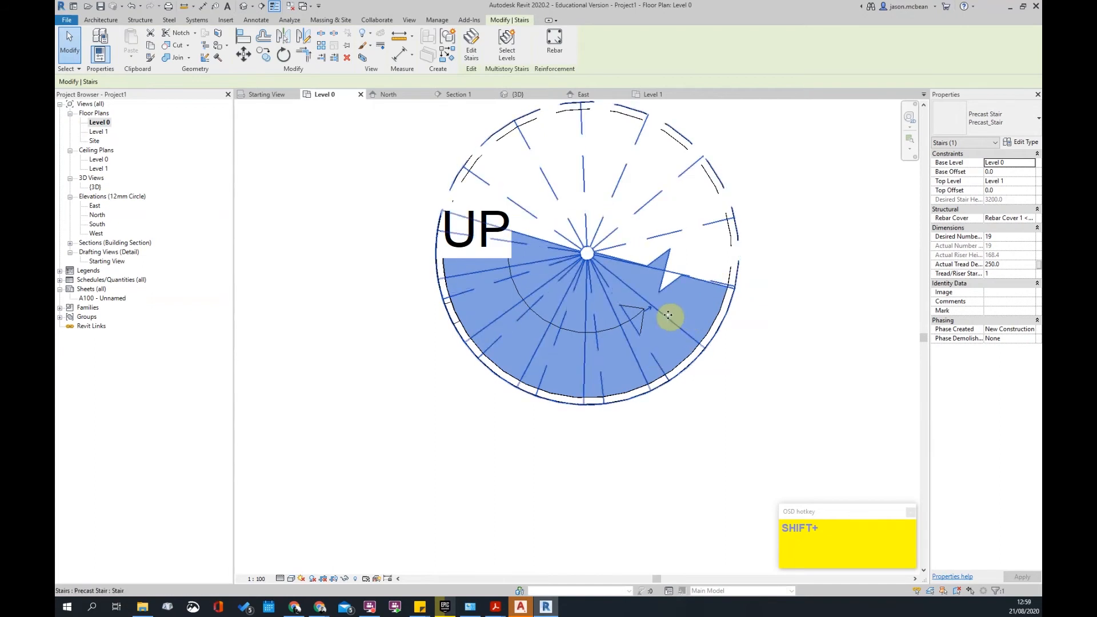
{"action": "scroll", "coordinate": [686, 318], "scroll_direction": "down", "scroll_amount": 2}
{"action": "left_click", "coordinate": [745, 383]}
{"action": "key", "text": "Tab"}
{"action": "left_click", "coordinate": [667, 328]}
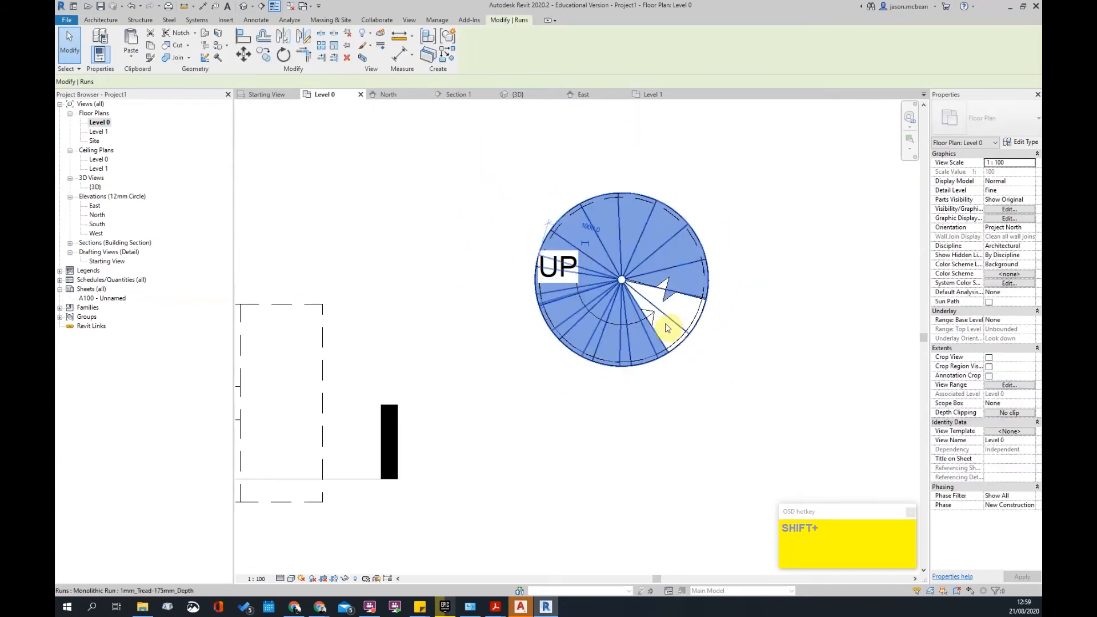
{"action": "key", "text": "Delete"}
{"action": "scroll", "coordinate": [623, 371], "scroll_direction": "down", "scroll_amount": 3}
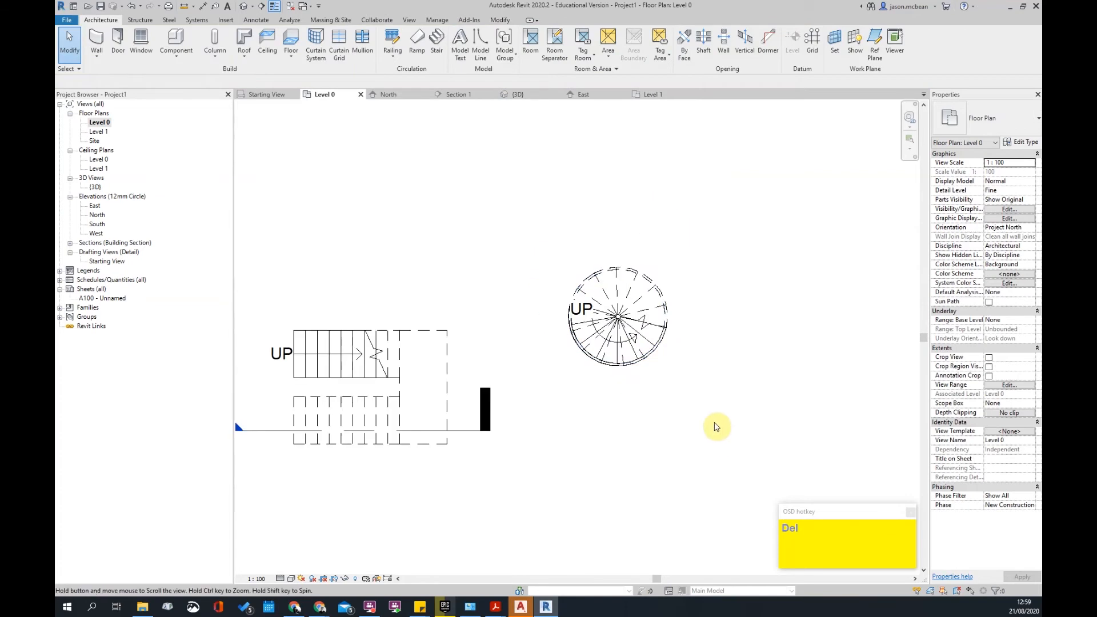
{"action": "middle_click_drag", "start_coordinate": [717, 427], "coordinate": [656, 398]}
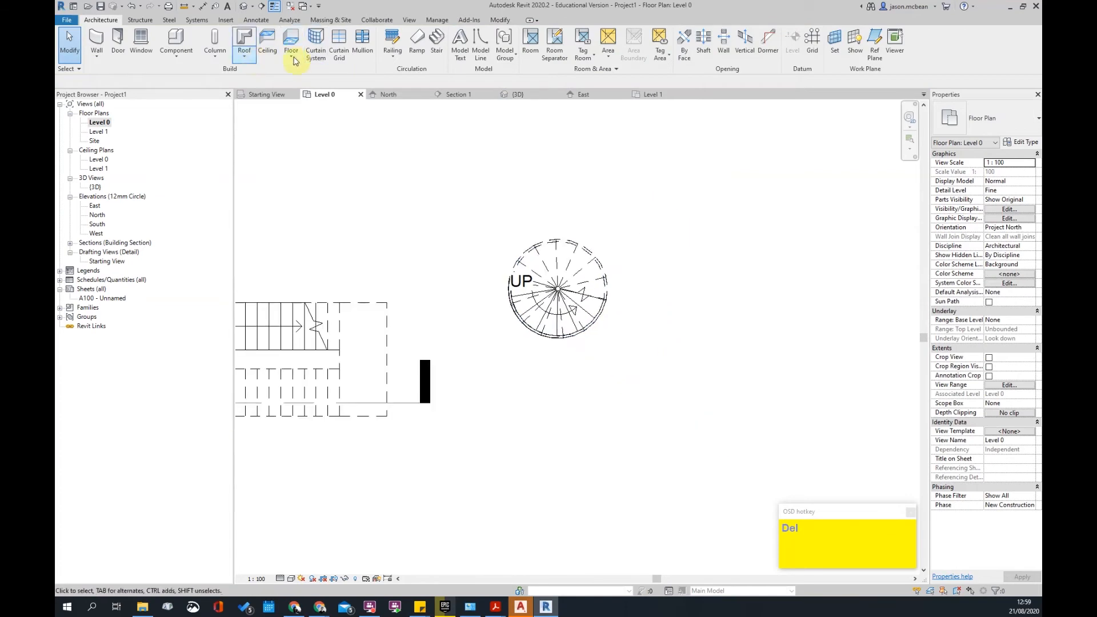
- Sketch a second 19-riser spiral run with a 500 radius beside the first stair
{"action": "left_click", "coordinate": [439, 44]}
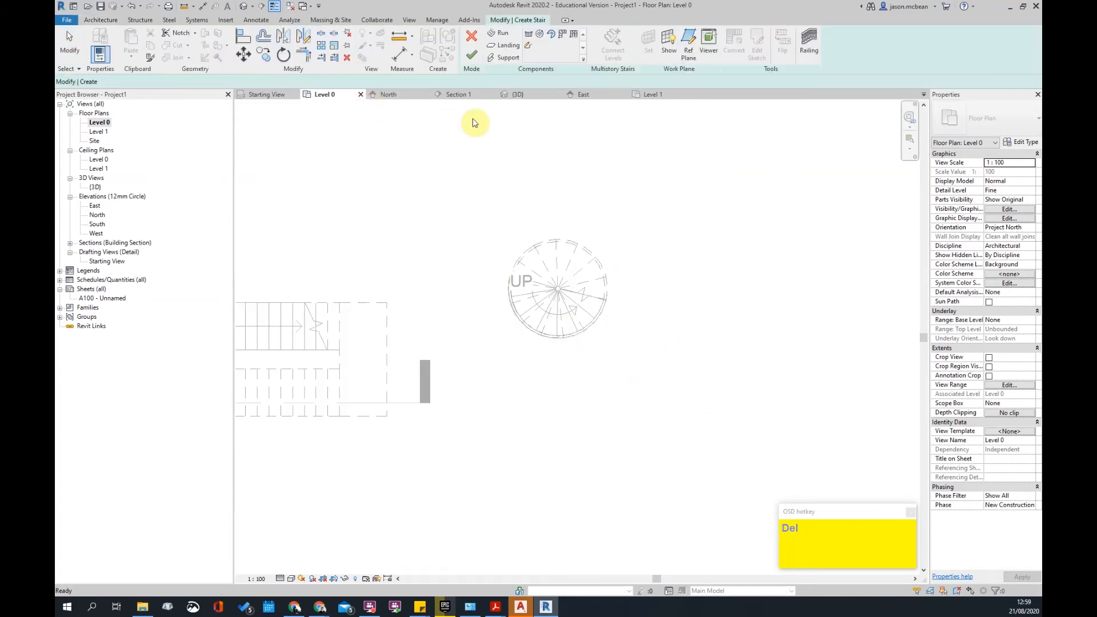
{"action": "scroll", "coordinate": [649, 287], "scroll_direction": "up", "scroll_amount": 2}
{"action": "left_click", "coordinate": [663, 323]}
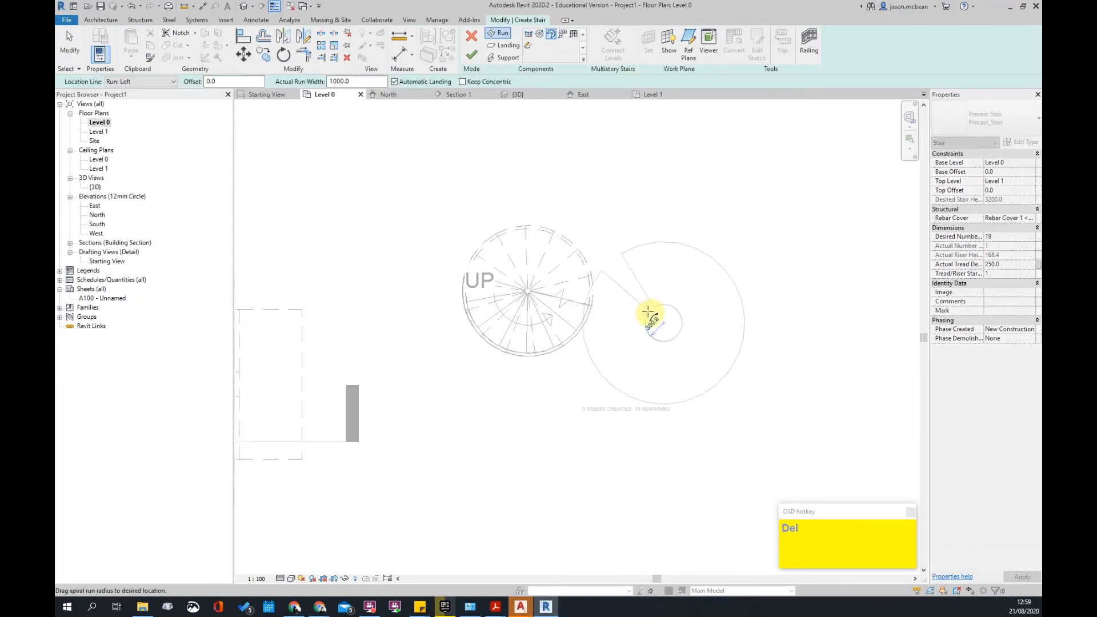
{"action": "left_click", "coordinate": [680, 295]}
{"action": "left_click", "coordinate": [760, 243]}
{"action": "key", "text": "Escape"}
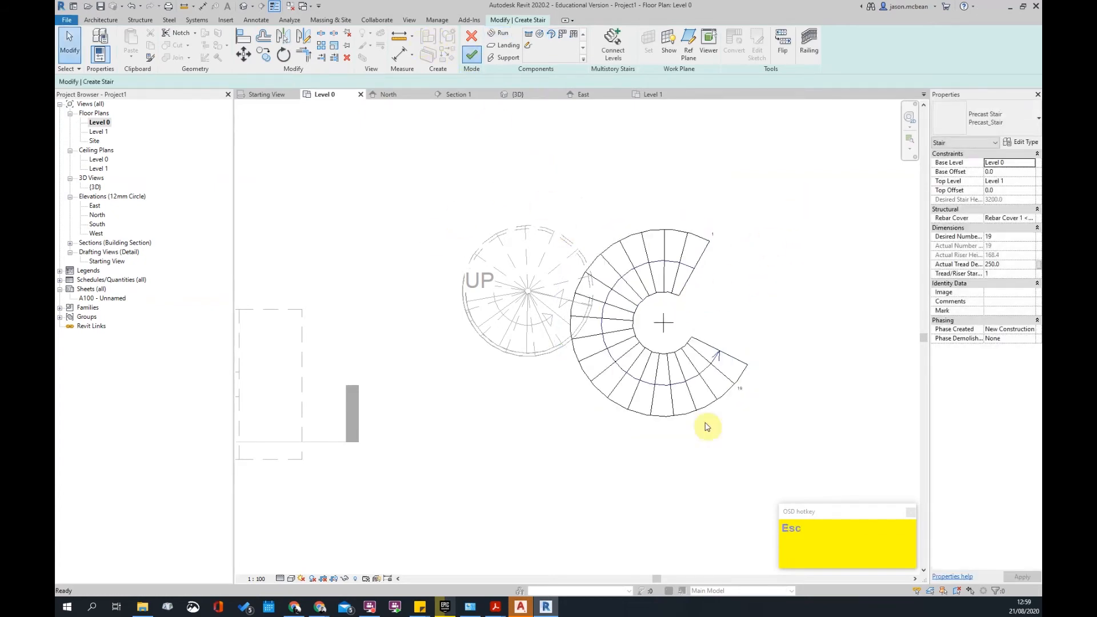
{"action": "key", "text": "Escape"}
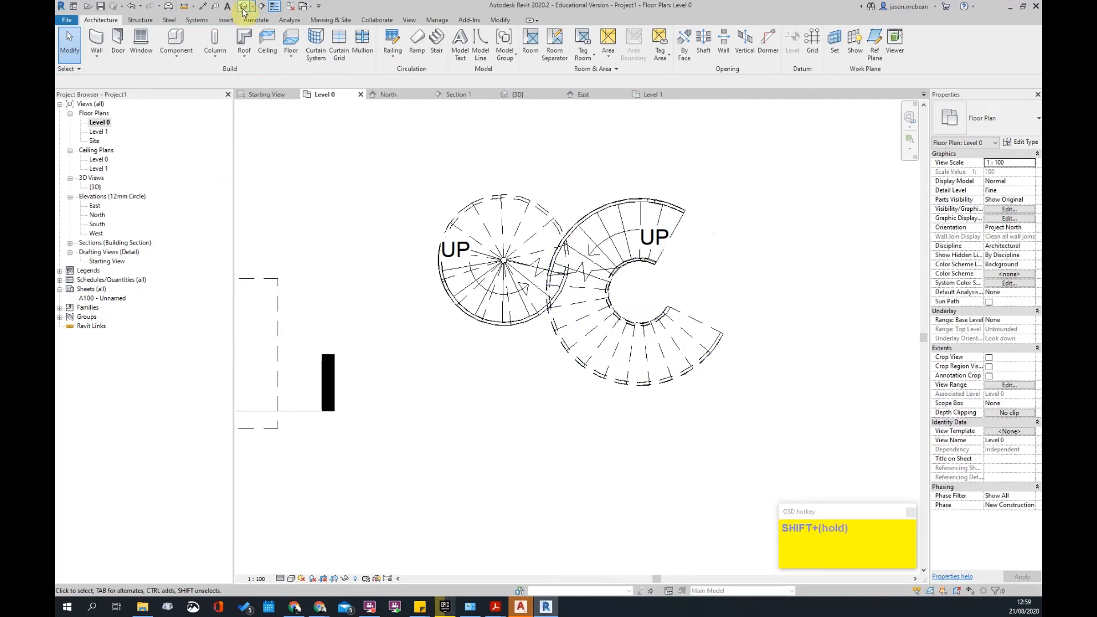
- In 3D, delete the first spiral stair's outer railing and the stair itself
{"action": "left_click", "coordinate": [244, 7]}
{"action": "middle_click_drag", "start_coordinate": [627, 409], "coordinate": [559, 252], "text": "shift"}
{"action": "scroll", "coordinate": [546, 243], "scroll_direction": "up", "scroll_amount": 5}
{"action": "left_click", "coordinate": [543, 241]}
{"action": "middle_click_drag", "start_coordinate": [458, 368], "coordinate": [530, 408], "text": "shift"}
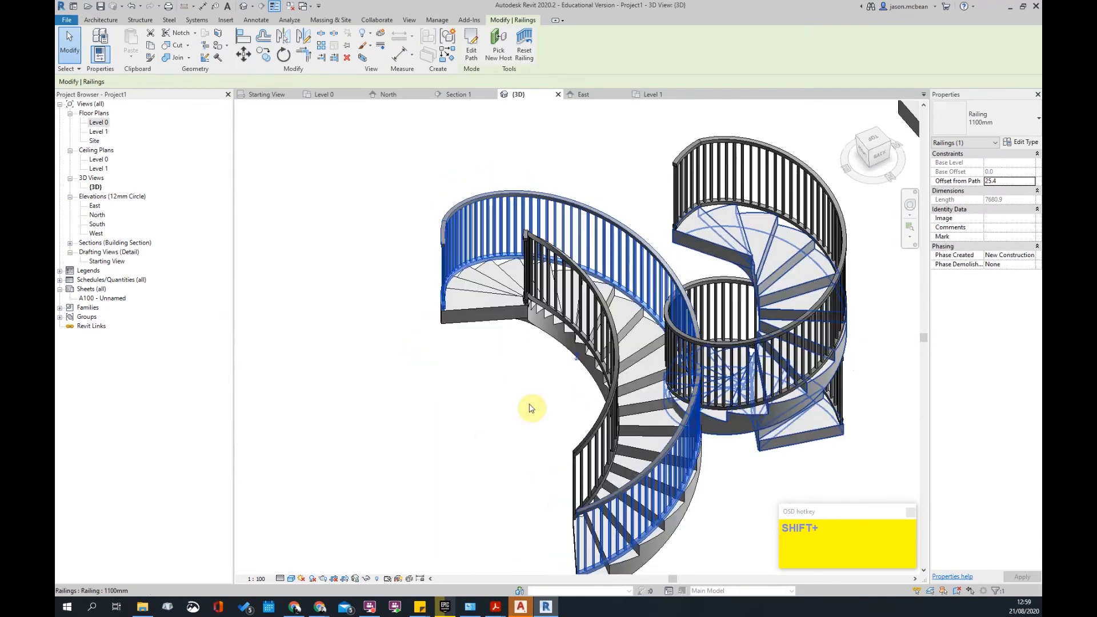
{"action": "middle_click_drag", "start_coordinate": [647, 515], "coordinate": [514, 472]}
{"action": "key", "text": "Delete"}
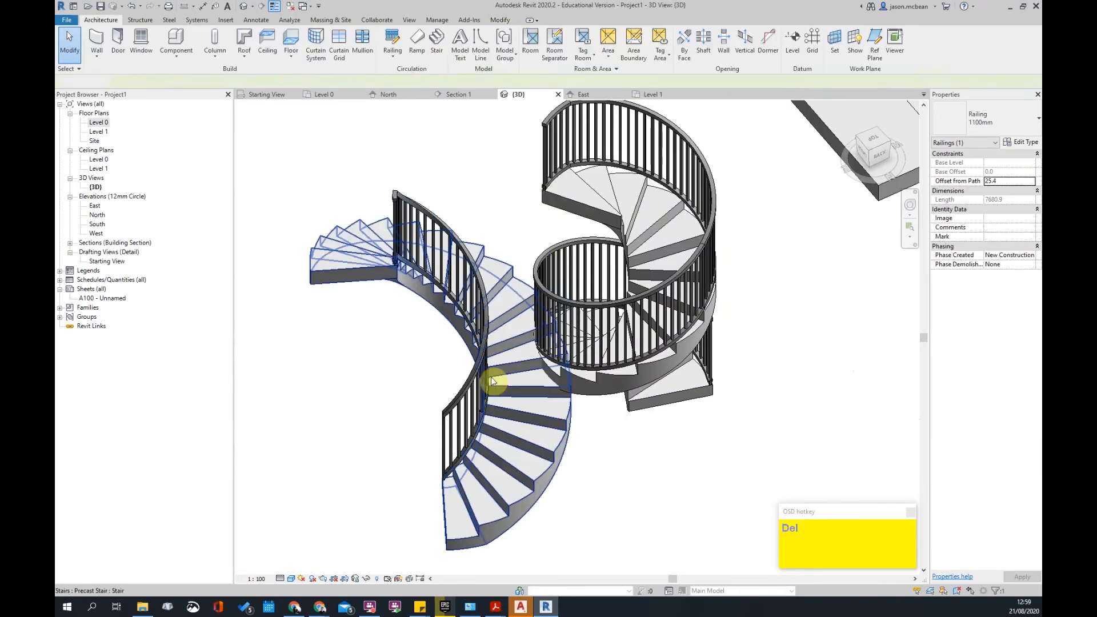
{"action": "left_click", "coordinate": [473, 373]}
{"action": "key", "text": "Delete"}
- Delete the second spiral stair's railings and the stair
{"action": "scroll", "coordinate": [600, 410], "scroll_direction": "down", "scroll_amount": 2}
{"action": "left_click", "coordinate": [623, 396]}
{"action": "key", "text": "Delete"}
{"action": "left_click", "coordinate": [637, 403]}
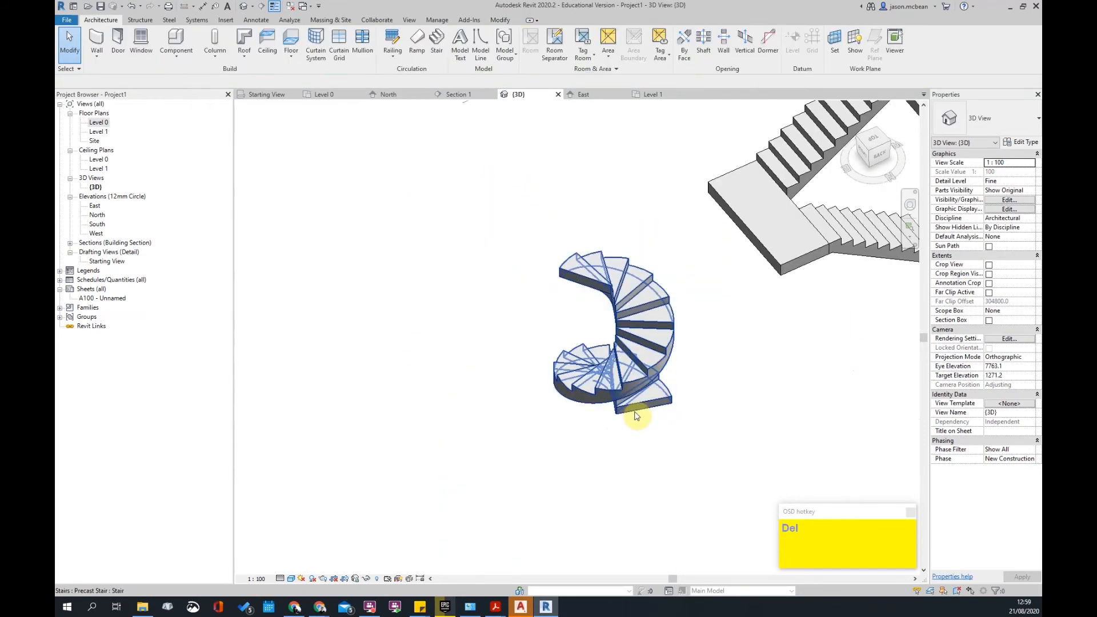
{"action": "key", "text": "Delete"}
{"action": "scroll", "coordinate": [644, 433], "scroll_direction": "down", "scroll_amount": 2}
{"action": "middle_click_drag", "start_coordinate": [644, 434], "coordinate": [694, 448]}
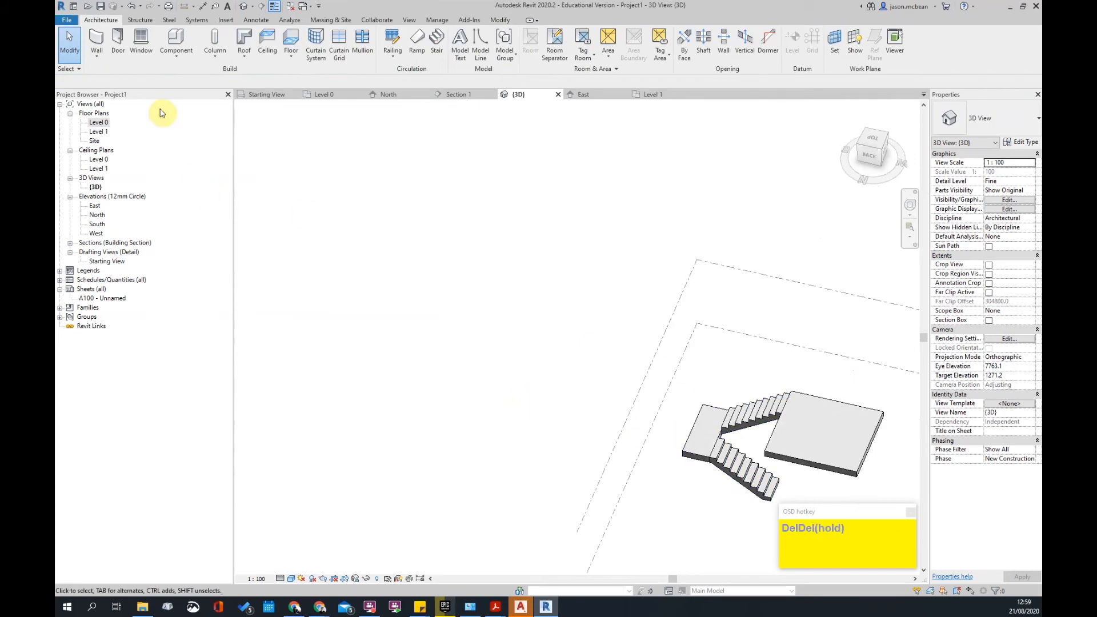
- Return to the Level 0 plan and select the straight precast stair
{"action": "double_click", "coordinate": [99, 122]}
{"action": "middle_click_drag", "start_coordinate": [393, 361], "coordinate": [669, 301]}
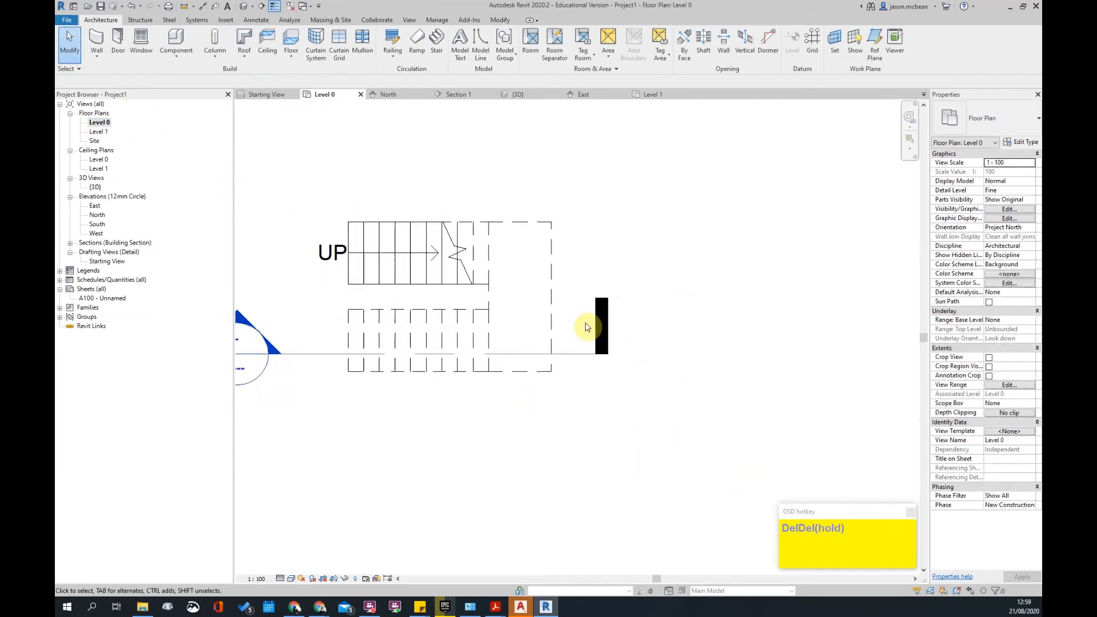
{"action": "scroll", "coordinate": [588, 327], "scroll_direction": "down", "scroll_amount": 2}
{"action": "left_click", "coordinate": [510, 290]}
- Delete the straight stair and place an L-shaped winder run on Level 0
{"action": "key", "text": "Delete"}
{"action": "scroll", "coordinate": [606, 342], "scroll_direction": "down", "scroll_amount": 2}
{"action": "scroll", "coordinate": [583, 357], "scroll_direction": "up", "scroll_amount": 1}
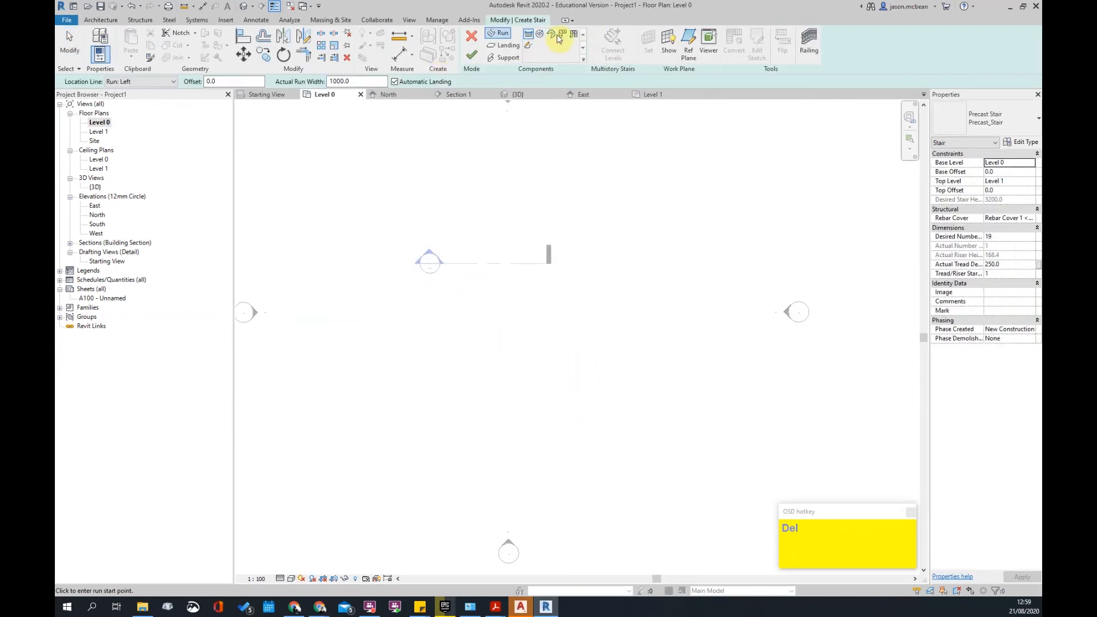
{"action": "left_click", "coordinate": [564, 34]}
{"action": "scroll", "coordinate": [522, 331], "scroll_direction": "up", "scroll_amount": 2}
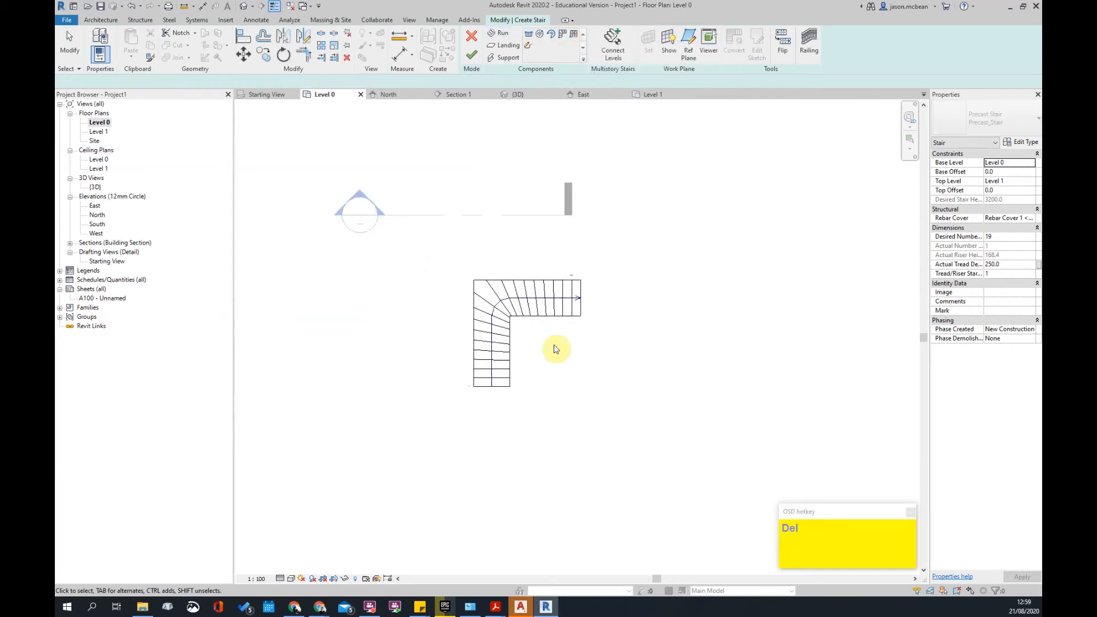
{"action": "scroll", "coordinate": [523, 360], "scroll_direction": "up", "scroll_amount": 4}
{"action": "left_click", "coordinate": [574, 290]}
{"action": "key", "text": "Escape"}
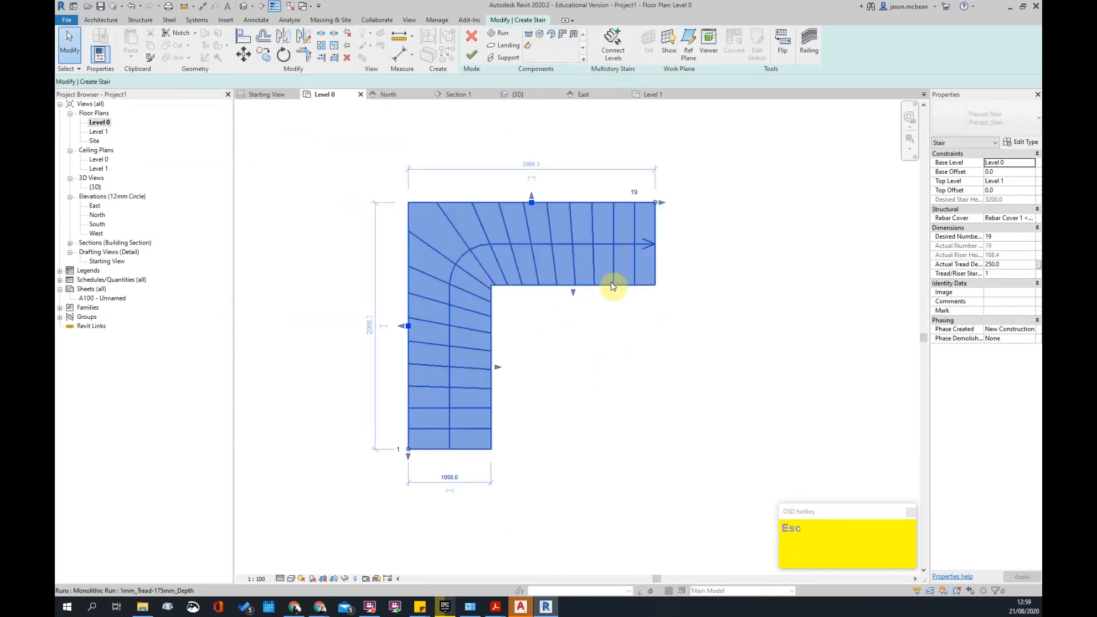
{"action": "mouse_move", "coordinate": [656, 203]}
{"action": "left_mouse_down"}
{"action": "mouse_move", "coordinate": [594, 203]}
{"action": "mouse_move", "coordinate": [640, 204]}
{"action": "left_mouse_up"}
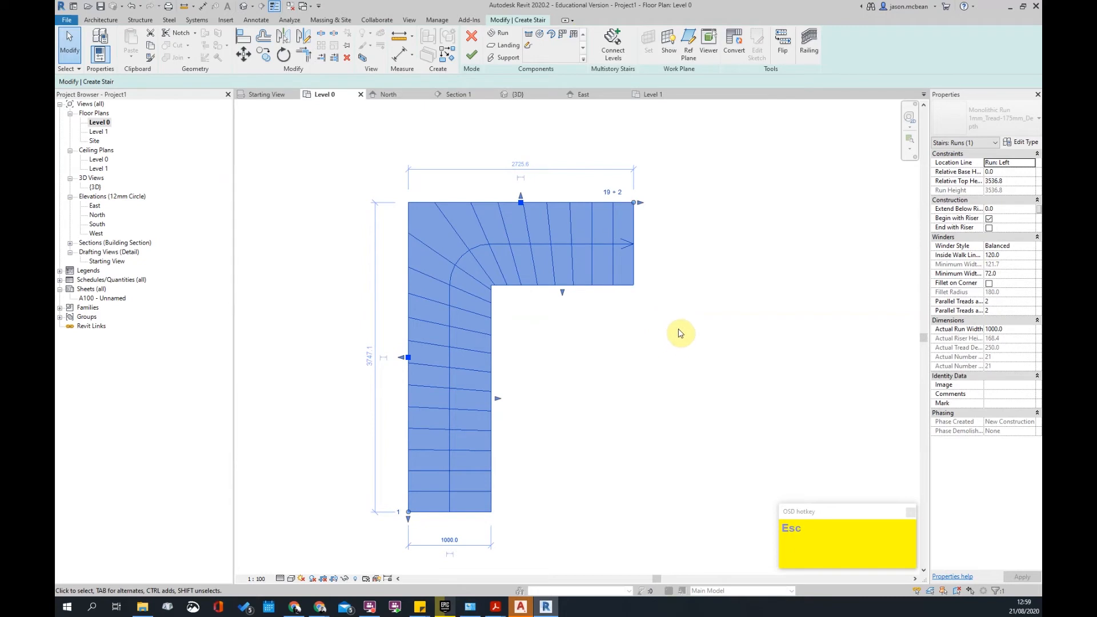
- Try the Run: Center location line, then set it back to Run: Left
{"action": "left_click", "coordinate": [1032, 165]}
{"action": "left_click", "coordinate": [984, 187]}
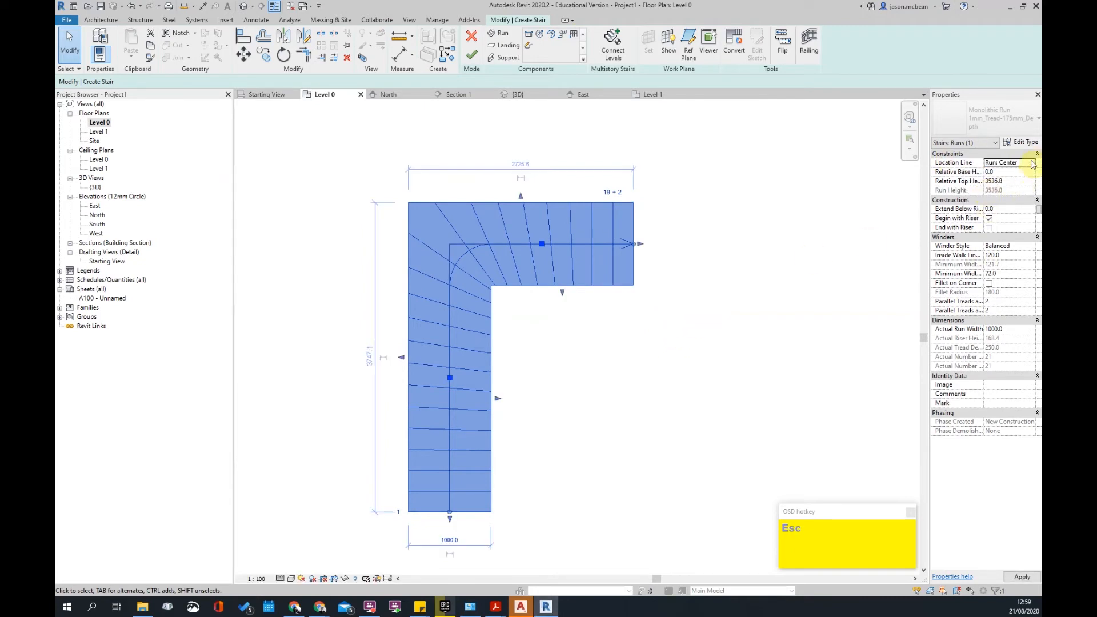
{"action": "left_click", "coordinate": [1032, 164]}
{"action": "left_click", "coordinate": [985, 180]}
{"action": "key", "text": "Escape"}
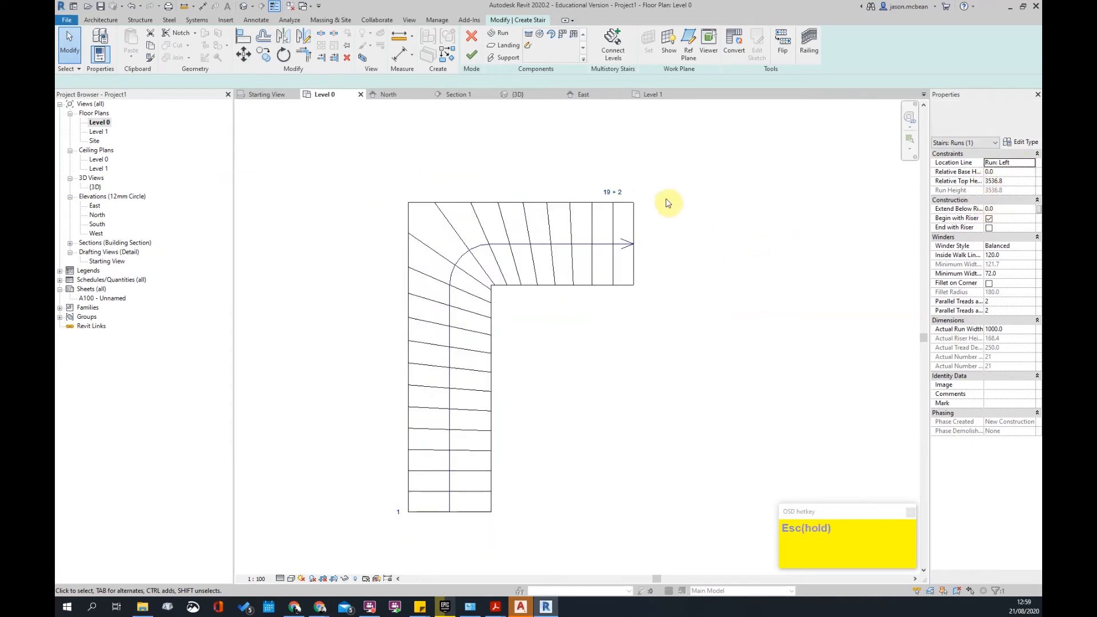
- Shorten the winder run by dragging its end so it has 19 risers
{"action": "left_click", "coordinate": [640, 206]}
{"action": "key", "text": "Escape"}
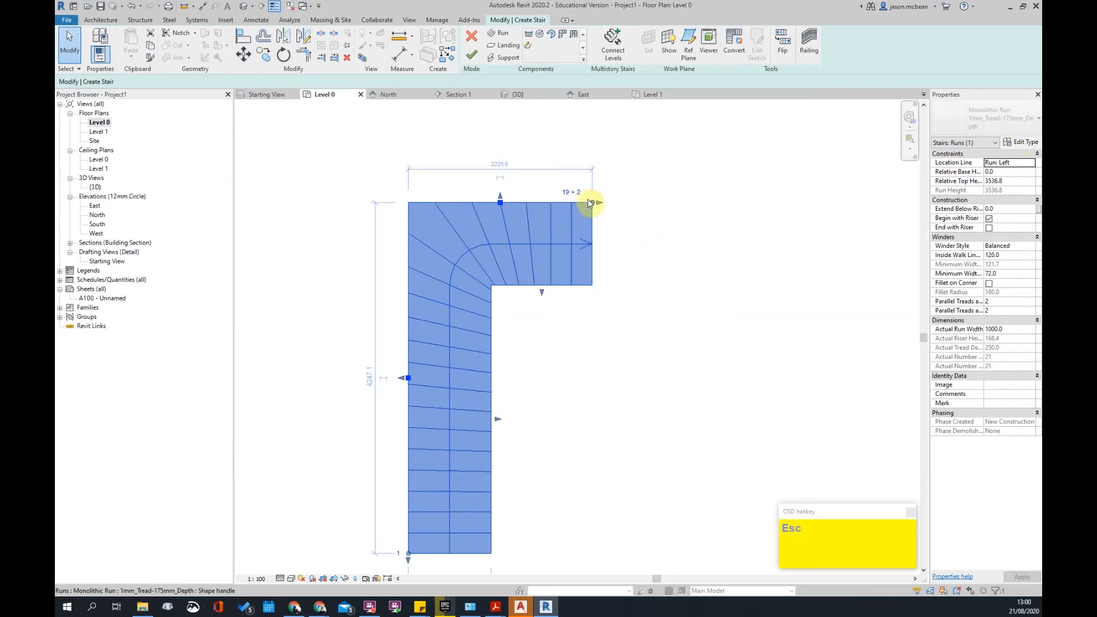
{"action": "mouse_move", "coordinate": [590, 204]}
{"action": "left_mouse_down"}
{"action": "mouse_move", "coordinate": [559, 196]}
{"action": "mouse_move", "coordinate": [574, 206]}
{"action": "left_mouse_up"}
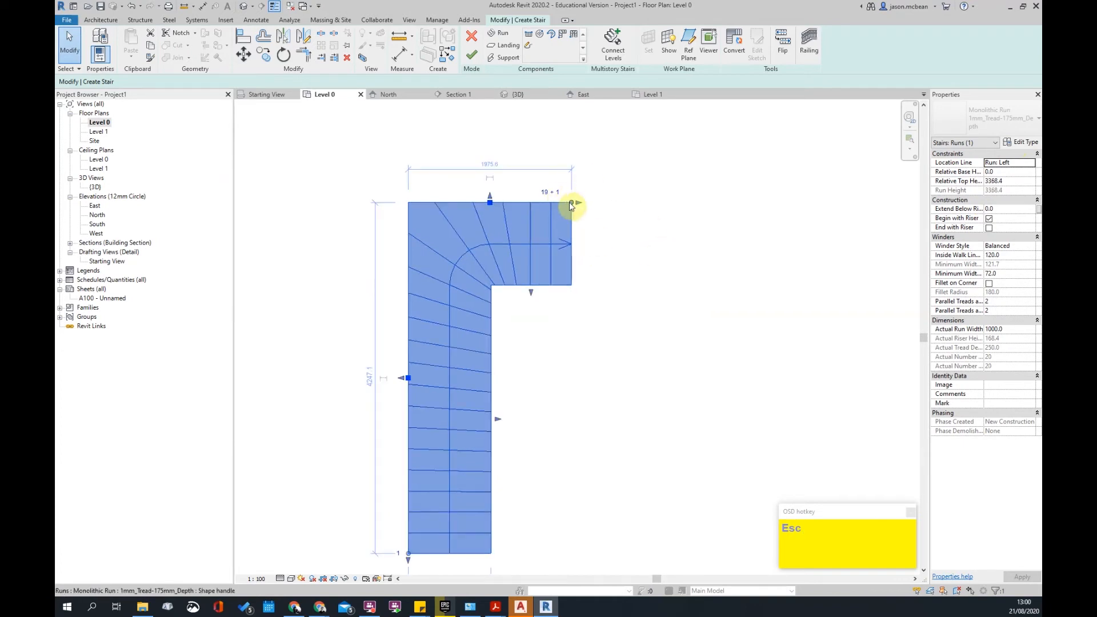
{"action": "left_click", "coordinate": [615, 241]}
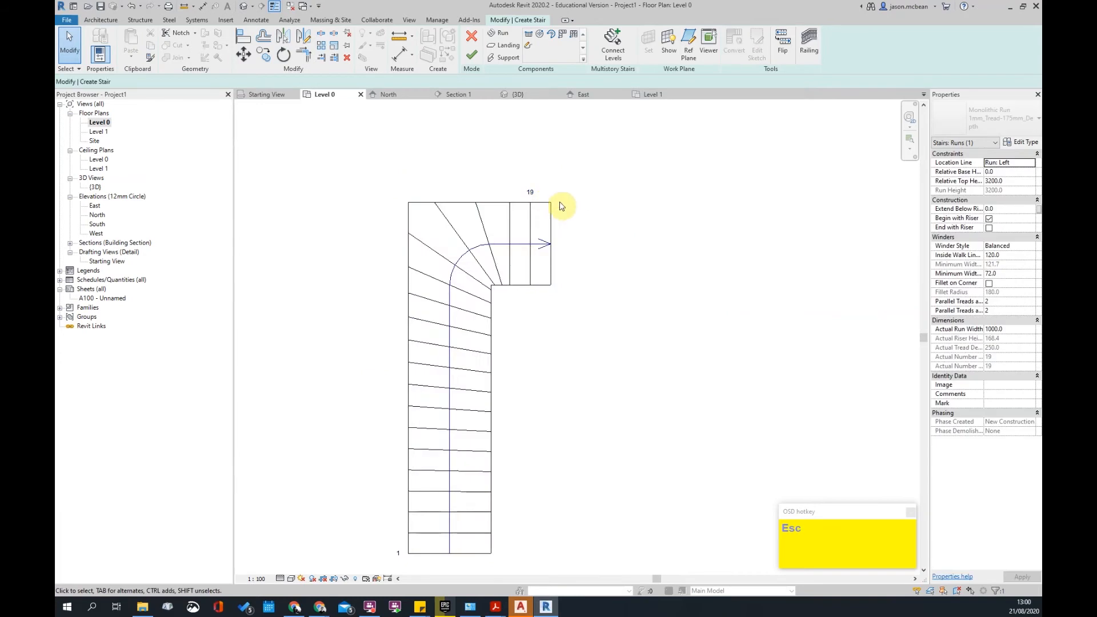
{"action": "left_click", "coordinate": [552, 219]}
{"action": "left_click_drag", "start_coordinate": [559, 204], "coordinate": [583, 201]}
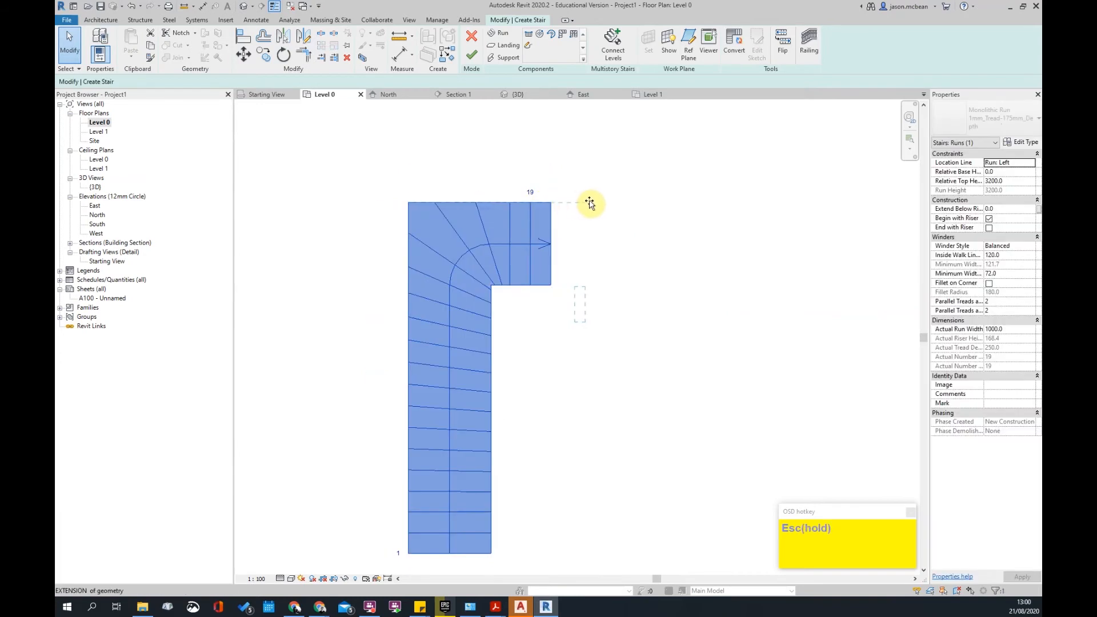
{"action": "key", "text": "Escape"}
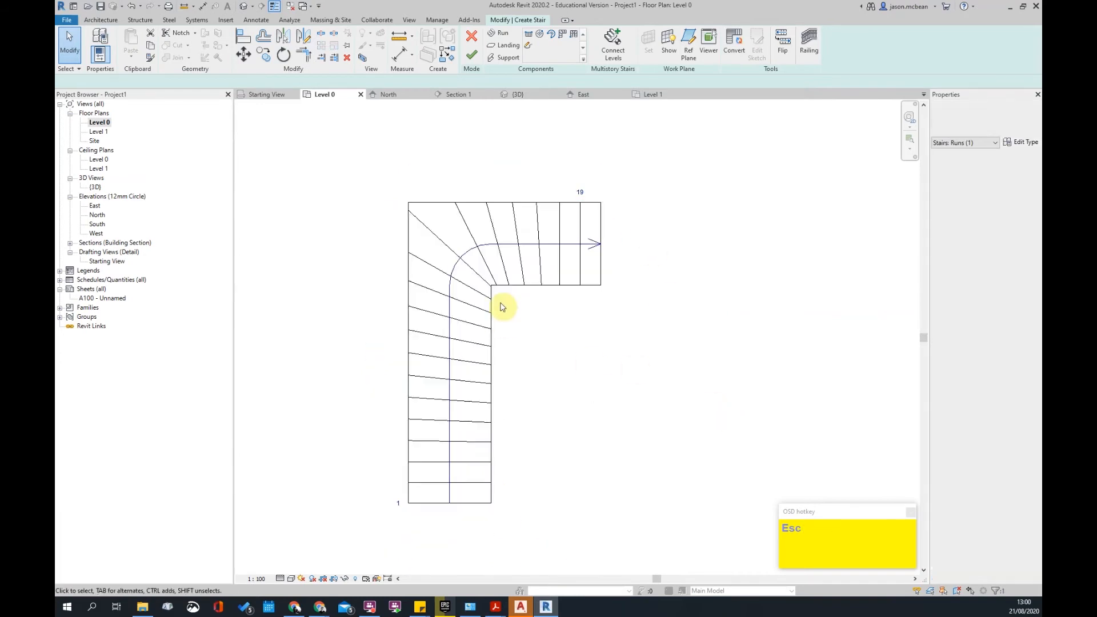
{"action": "scroll", "coordinate": [497, 317], "scroll_direction": "up", "scroll_amount": 3}
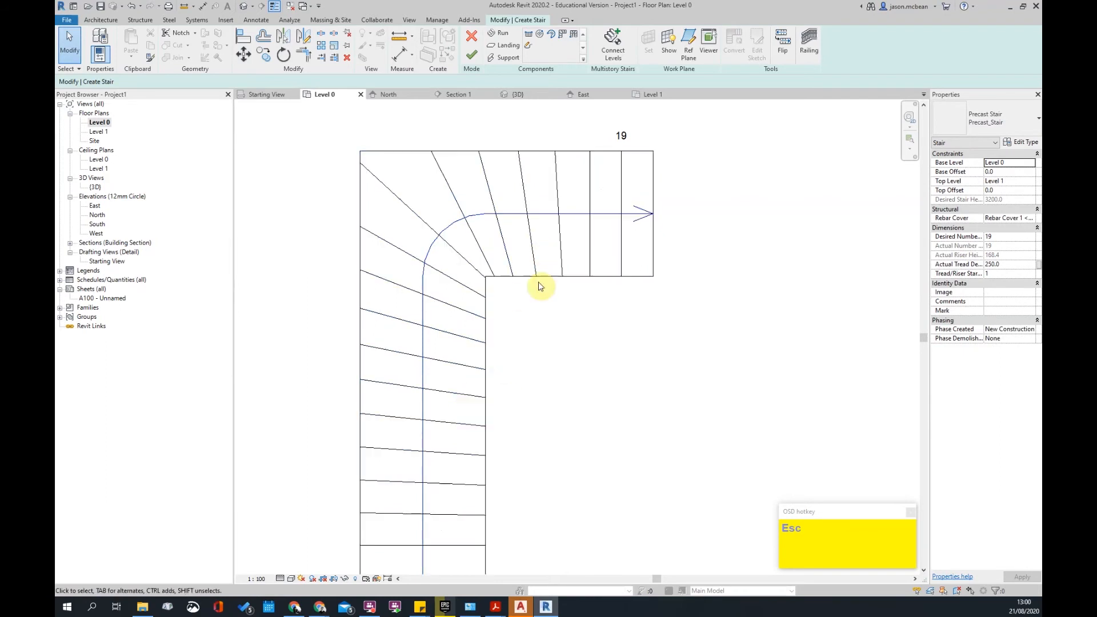
{"action": "scroll", "coordinate": [693, 301], "scroll_direction": "down", "scroll_amount": 2}
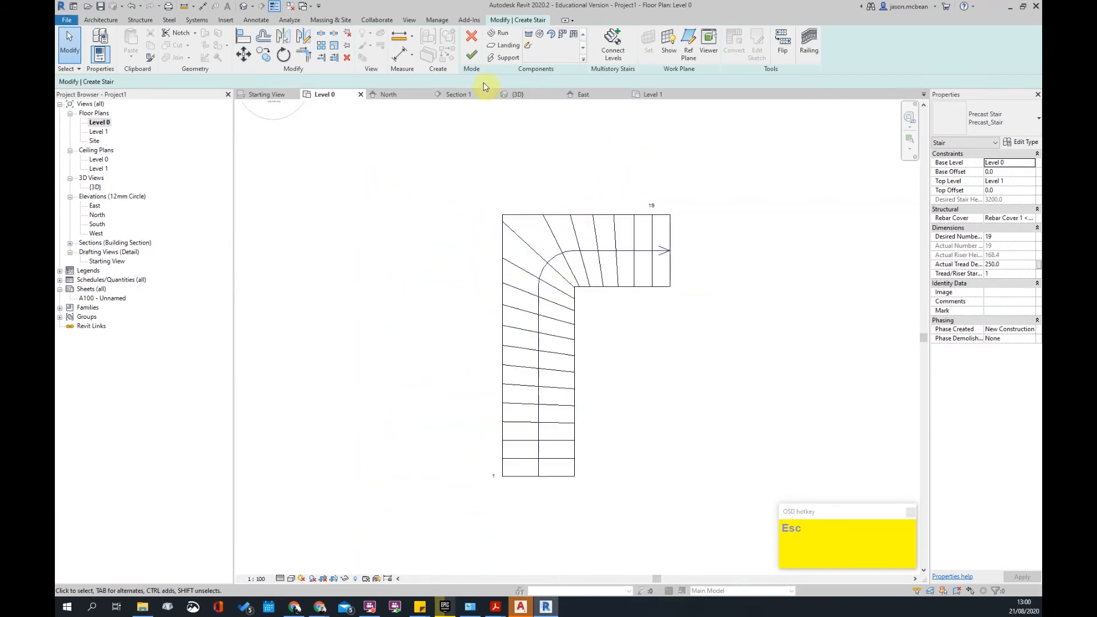
- Finish the stair and orbit the default 3D view to see it from the front
{"action": "left_click", "coordinate": [243, 8]}
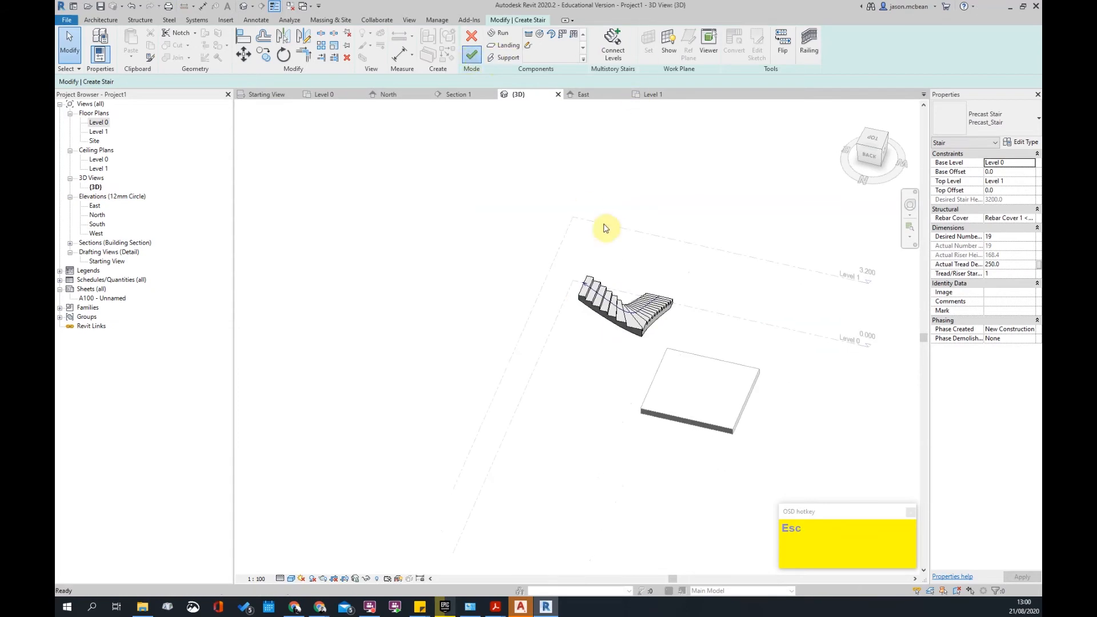
{"action": "middle_click_drag", "start_coordinate": [692, 320], "coordinate": [457, 354], "text": "shift"}
{"action": "scroll", "coordinate": [559, 519], "scroll_direction": "up", "scroll_amount": 4}
{"action": "middle_click_drag", "start_coordinate": [558, 514], "coordinate": [540, 485], "text": "shift"}
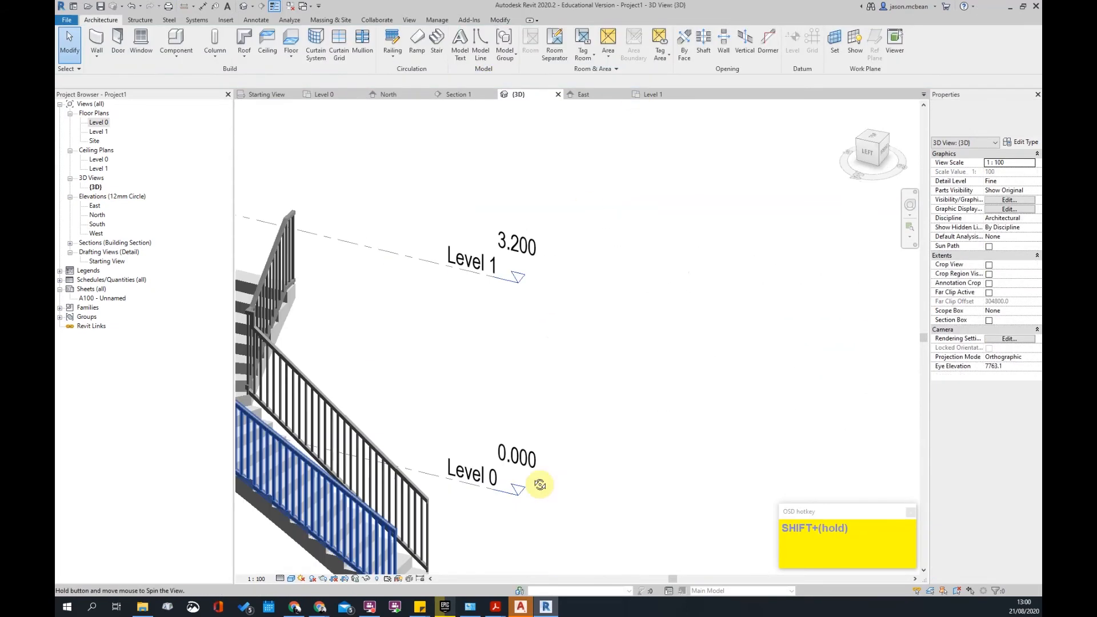
{"action": "middle_click_drag", "start_coordinate": [529, 270], "coordinate": [613, 326], "text": "shift"}
- Change the stair type to Commercial-Ext_Steel_Fire_Escape
{"action": "left_click", "coordinate": [508, 305]}
{"action": "middle_click_drag", "start_coordinate": [508, 305], "coordinate": [624, 277], "text": "shift"}
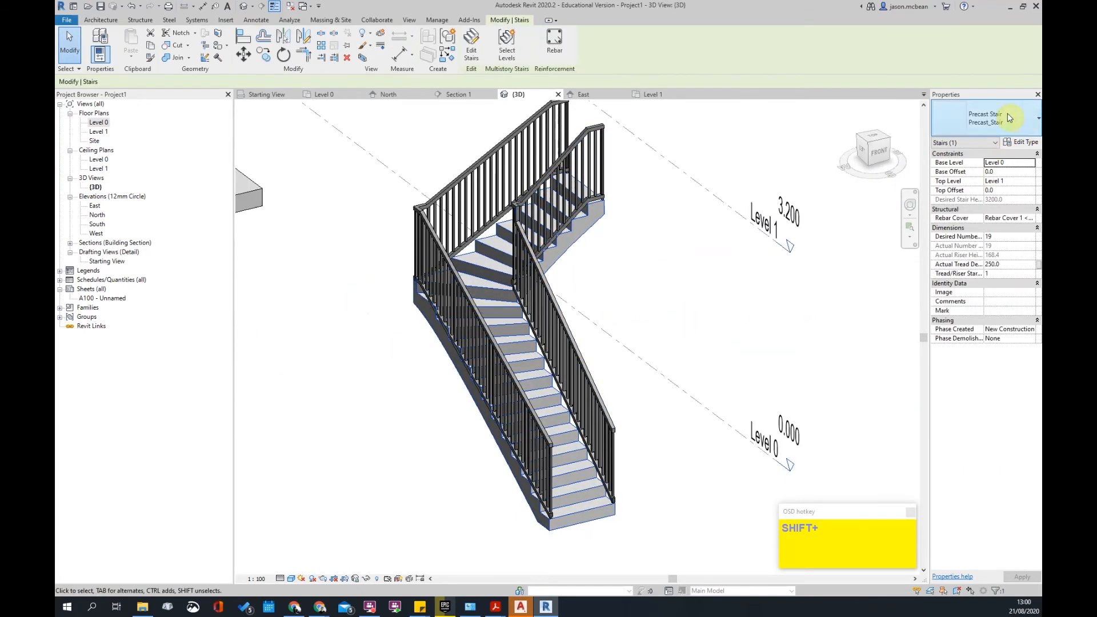
{"action": "left_click", "coordinate": [949, 116]}
{"action": "left_click", "coordinate": [954, 168]}
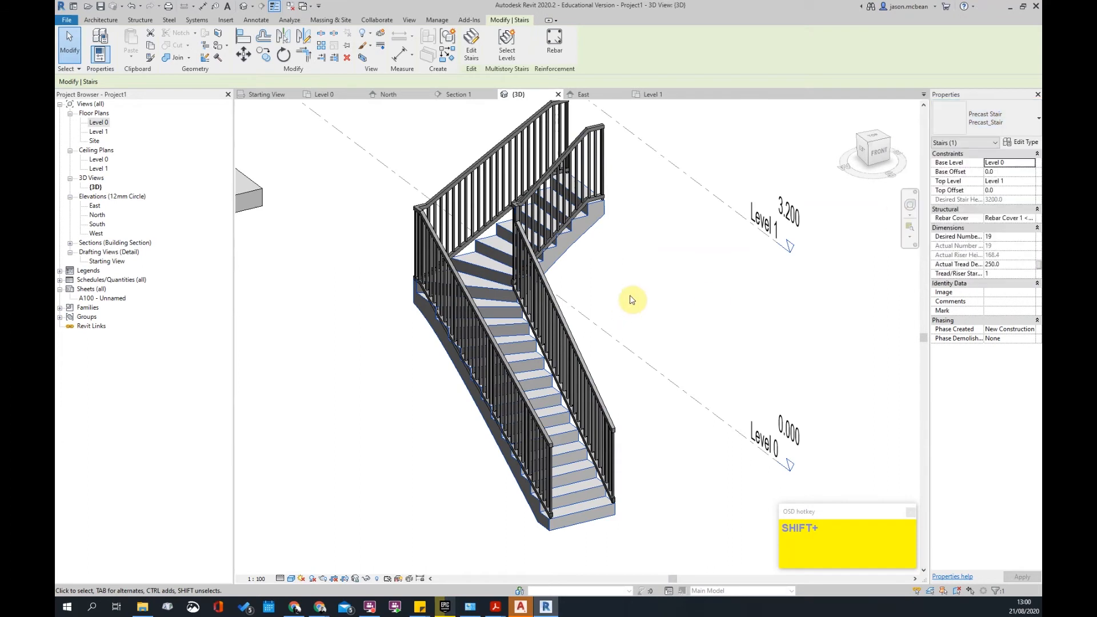
{"action": "left_click", "coordinate": [1004, 122]}
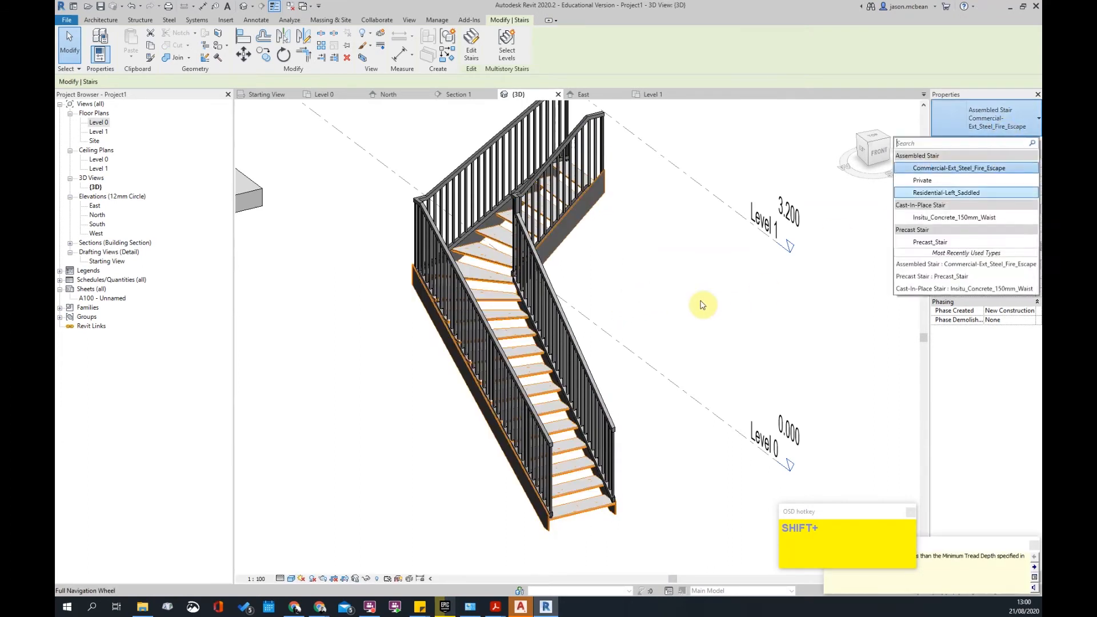
{"action": "left_click", "coordinate": [726, 304]}
- Orbit around the fire-escape stair to inspect it from several sides
{"action": "scroll", "coordinate": [522, 233], "scroll_direction": "up", "scroll_amount": 1}
{"action": "middle_click_drag", "start_coordinate": [721, 293], "coordinate": [395, 369], "text": "shift"}
{"action": "scroll", "coordinate": [394, 368], "scroll_direction": "up", "scroll_amount": 2}
{"action": "middle_click_drag", "start_coordinate": [453, 306], "coordinate": [571, 332], "text": "shift"}
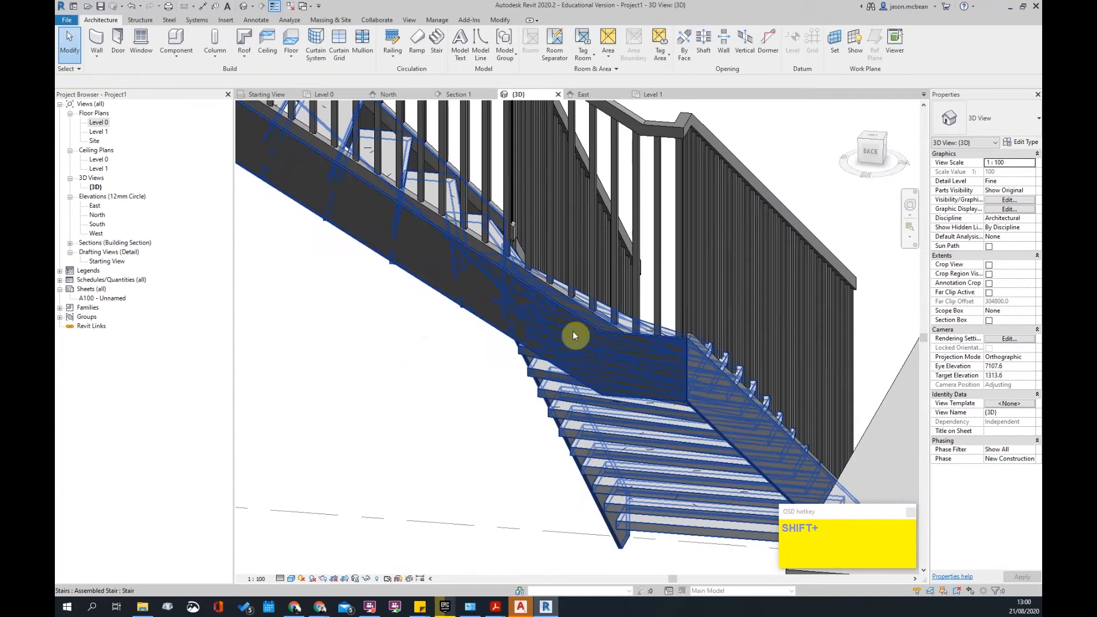
{"action": "left_click", "coordinate": [690, 376]}
{"action": "middle_click_drag", "start_coordinate": [691, 376], "coordinate": [391, 450], "text": "shift"}
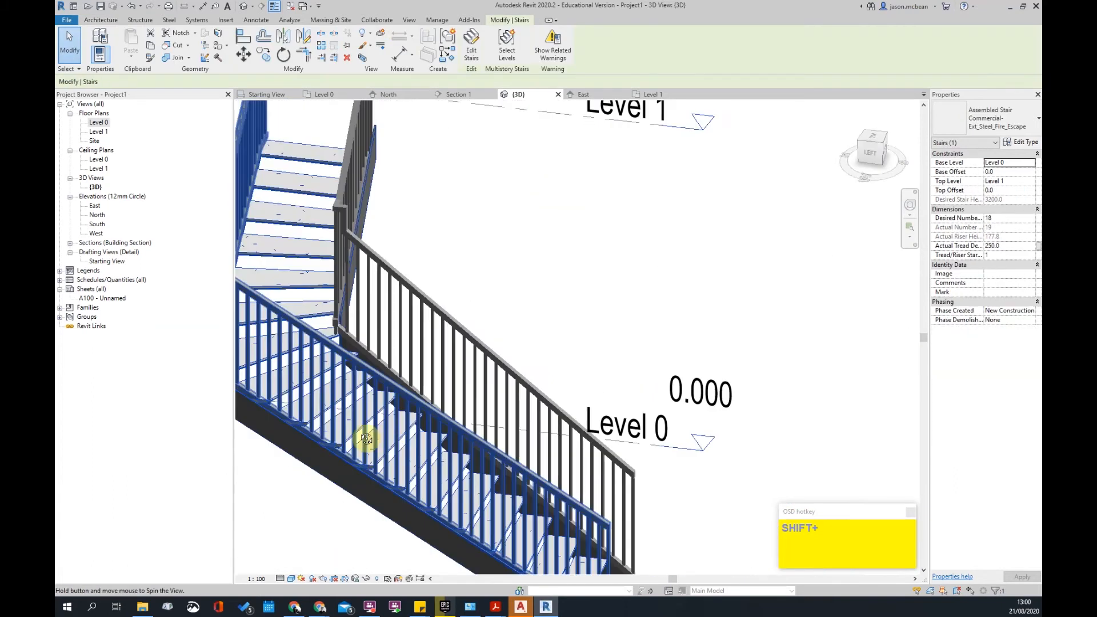
{"action": "middle_click_drag", "start_coordinate": [570, 388], "coordinate": [704, 271], "text": "shift"}
{"action": "scroll", "coordinate": [682, 309], "scroll_direction": "down", "scroll_amount": 2}
{"action": "middle_click_drag", "start_coordinate": [682, 308], "coordinate": [766, 309], "text": "shift"}
- Delete both railings and then the stair itself
{"action": "left_click", "coordinate": [602, 382]}
{"action": "key", "text": "Delete"}
{"action": "left_click", "coordinate": [569, 406]}
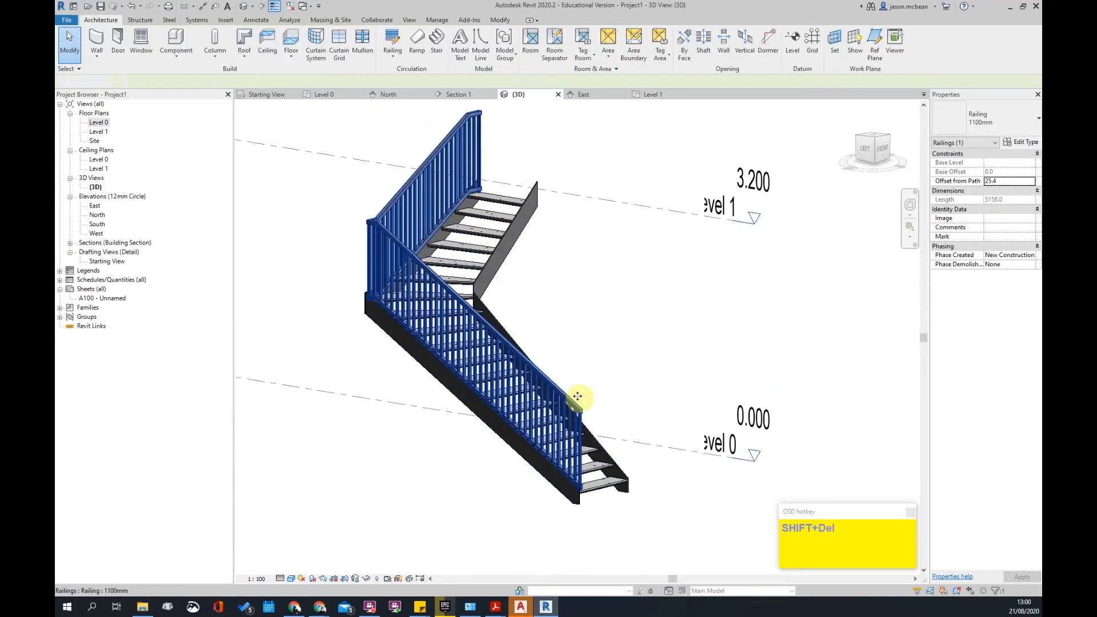
{"action": "key", "text": "Delete"}
{"action": "scroll", "coordinate": [603, 353], "scroll_direction": "down", "scroll_amount": 2}
{"action": "left_click", "coordinate": [532, 336]}
{"action": "key", "text": "Delete"}
- Place a U-shaped winder stair run in the empty area of the 3D view
{"action": "middle_click_drag", "start_coordinate": [744, 328], "coordinate": [701, 480], "text": "shift"}
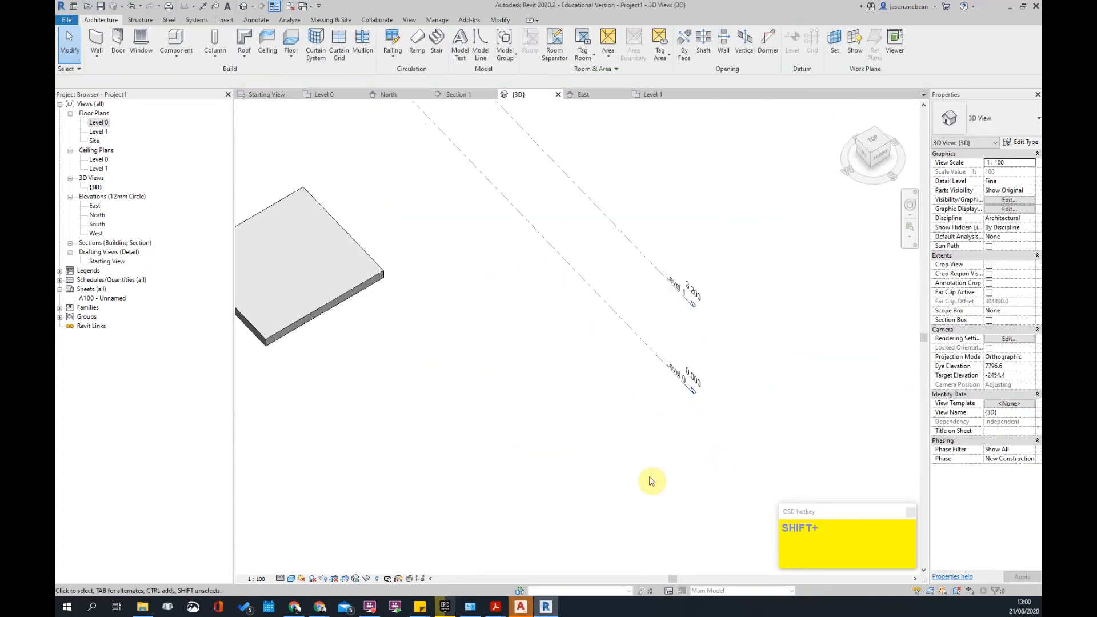
{"action": "middle_click_drag", "start_coordinate": [479, 241], "coordinate": [604, 288]}
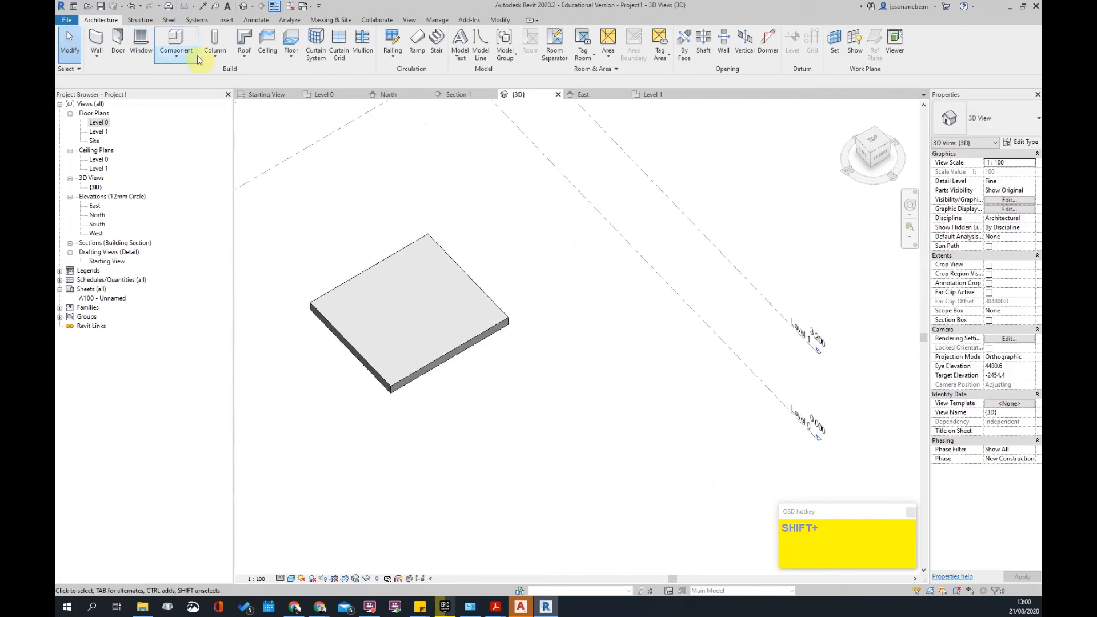
{"action": "left_click", "coordinate": [574, 34]}
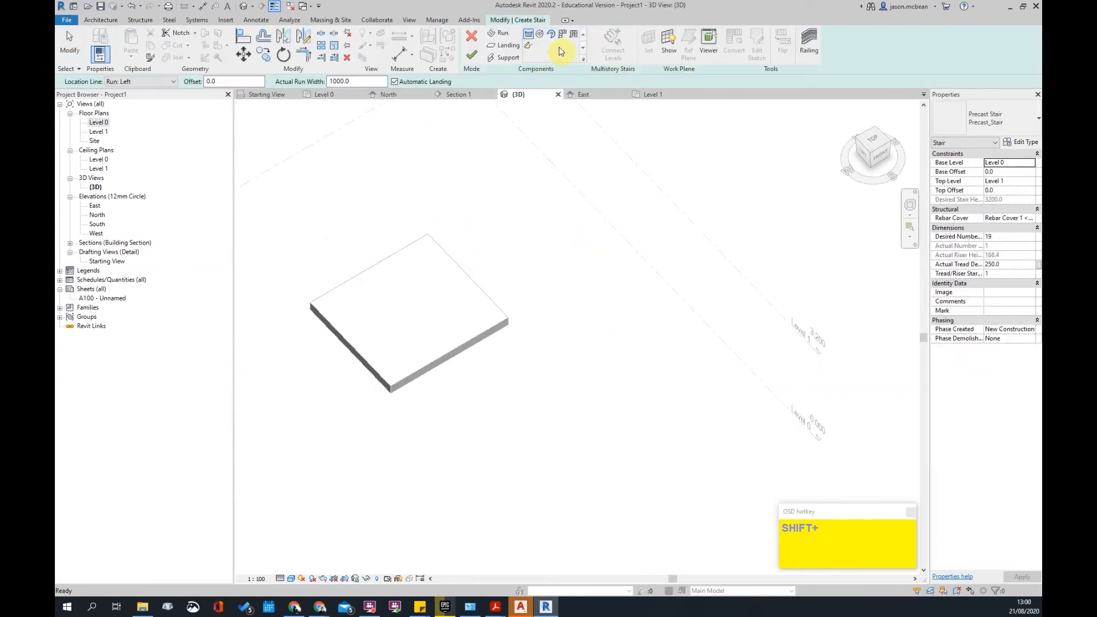
{"action": "scroll", "coordinate": [582, 431], "scroll_direction": "down", "scroll_amount": 2}
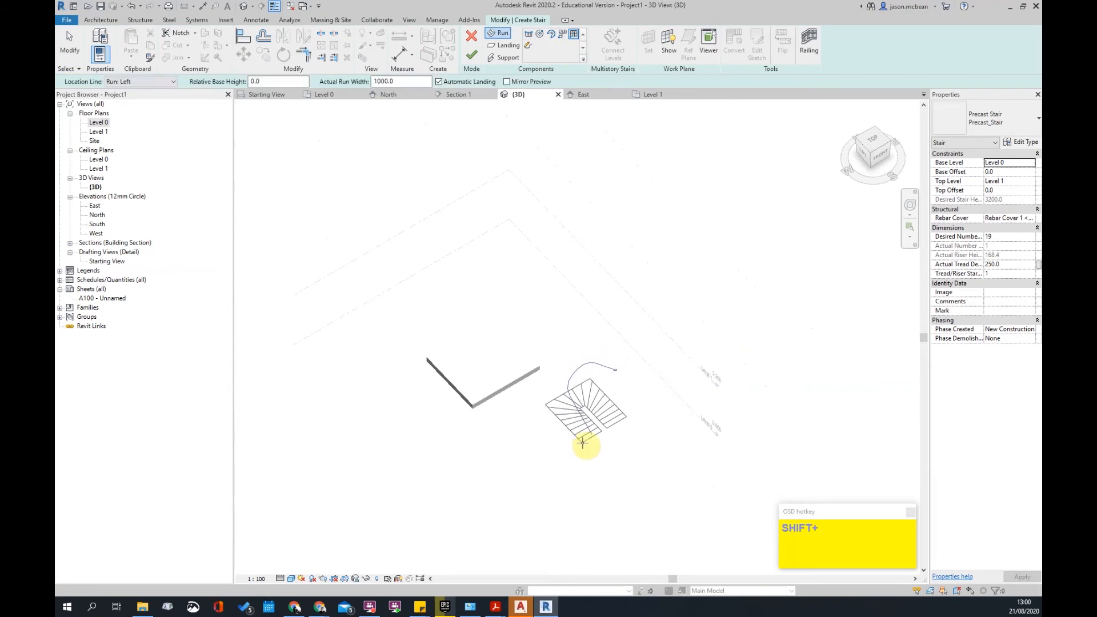
{"action": "left_click", "coordinate": [582, 444]}
{"action": "scroll", "coordinate": [582, 408], "scroll_direction": "up", "scroll_amount": 3}
{"action": "key", "text": "Escape"}
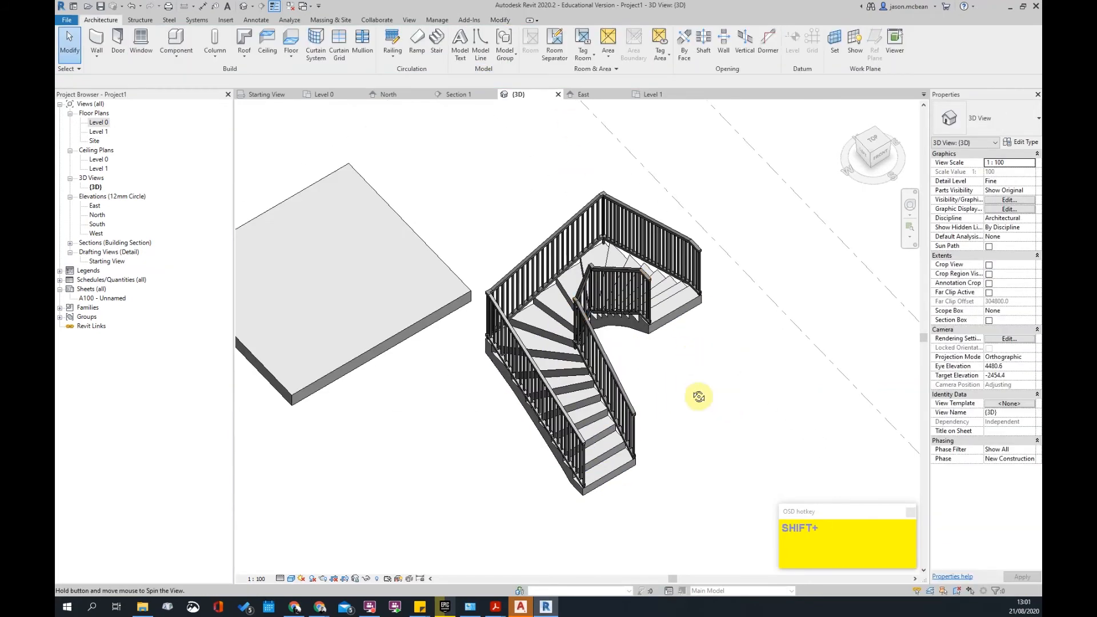
- Inspect the new stair in 3D, then view it on the Level 0 floor plan
{"action": "middle_click_drag", "start_coordinate": [718, 393], "coordinate": [698, 290], "text": "shift"}
{"action": "left_click", "coordinate": [699, 290]}
{"action": "double_click", "coordinate": [100, 123]}
{"action": "scroll", "coordinate": [686, 292], "scroll_direction": "down", "scroll_amount": 1}
{"action": "middle_click_drag", "start_coordinate": [593, 218], "coordinate": [587, 278]}
{"action": "key", "text": "Escape"}
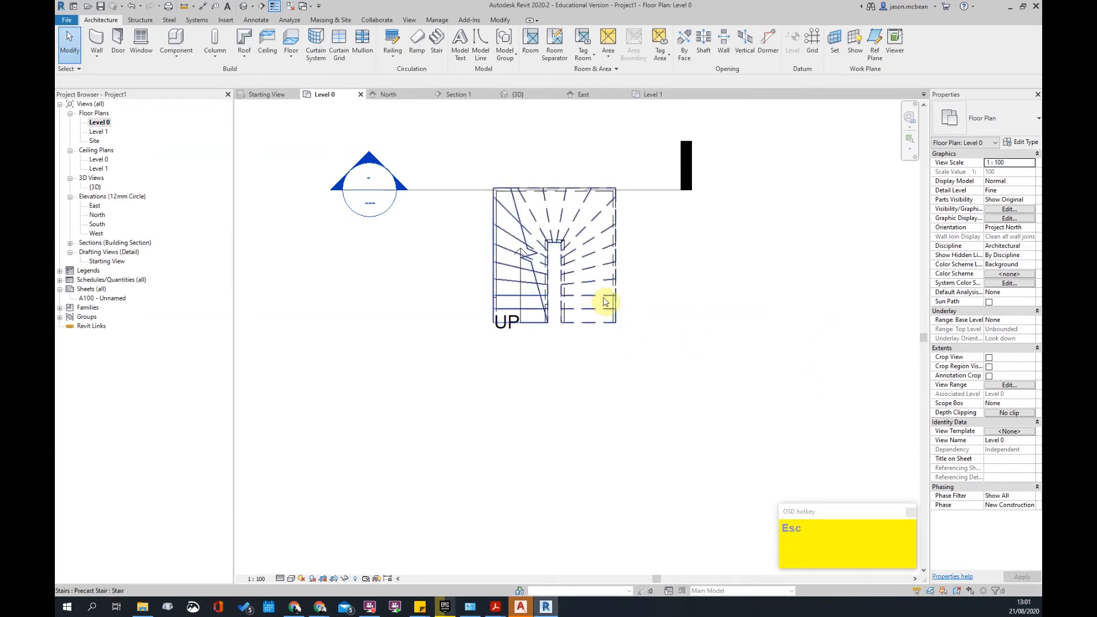
- Delete the existing winder stair
{"action": "scroll", "coordinate": [594, 295], "scroll_direction": "down", "scroll_amount": 2}
{"action": "left_click", "coordinate": [594, 276]}
{"action": "key", "text": "Delete"}
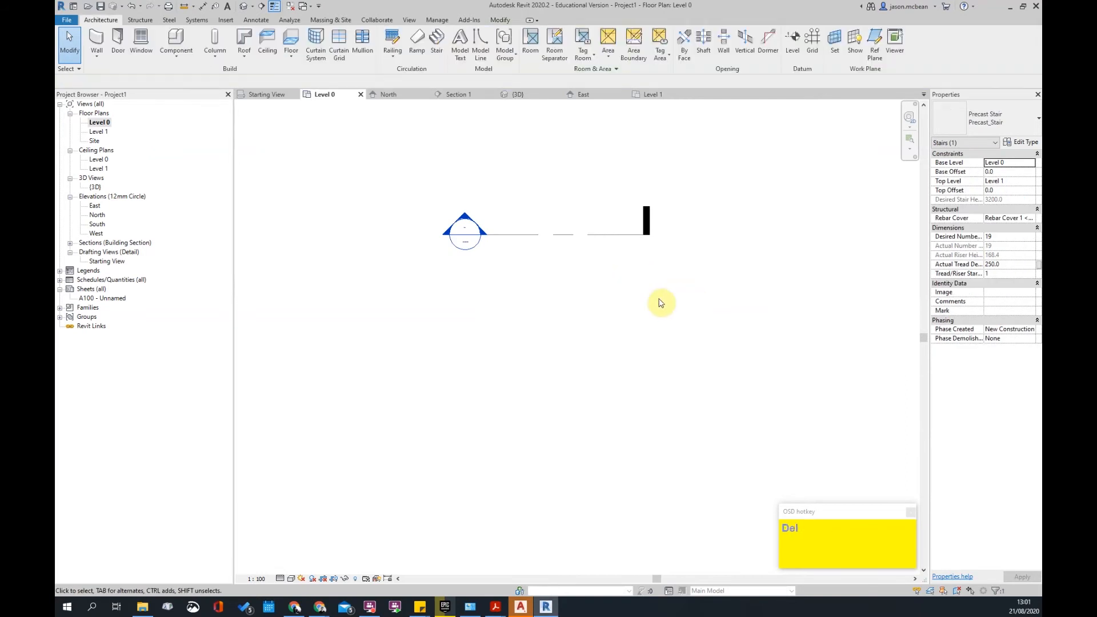
- Start a new stair and sketch three trial straight runs, beginning with an 8-riser run, plus a landing
{"action": "left_click", "coordinate": [436, 43]}
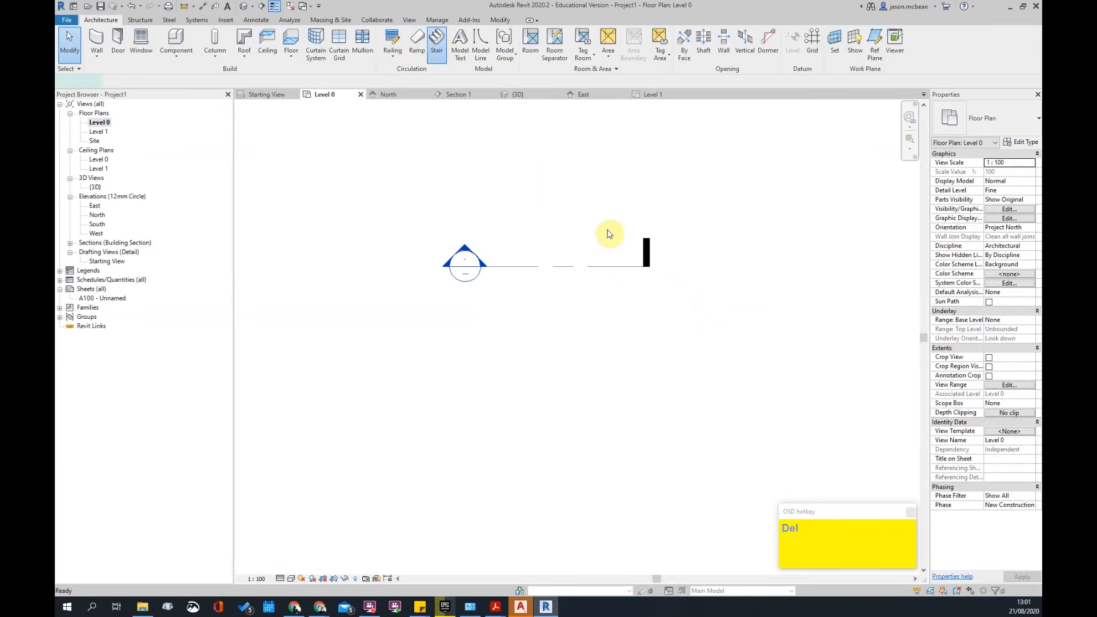
{"action": "left_click", "coordinate": [527, 33]}
{"action": "left_click", "coordinate": [465, 311]}
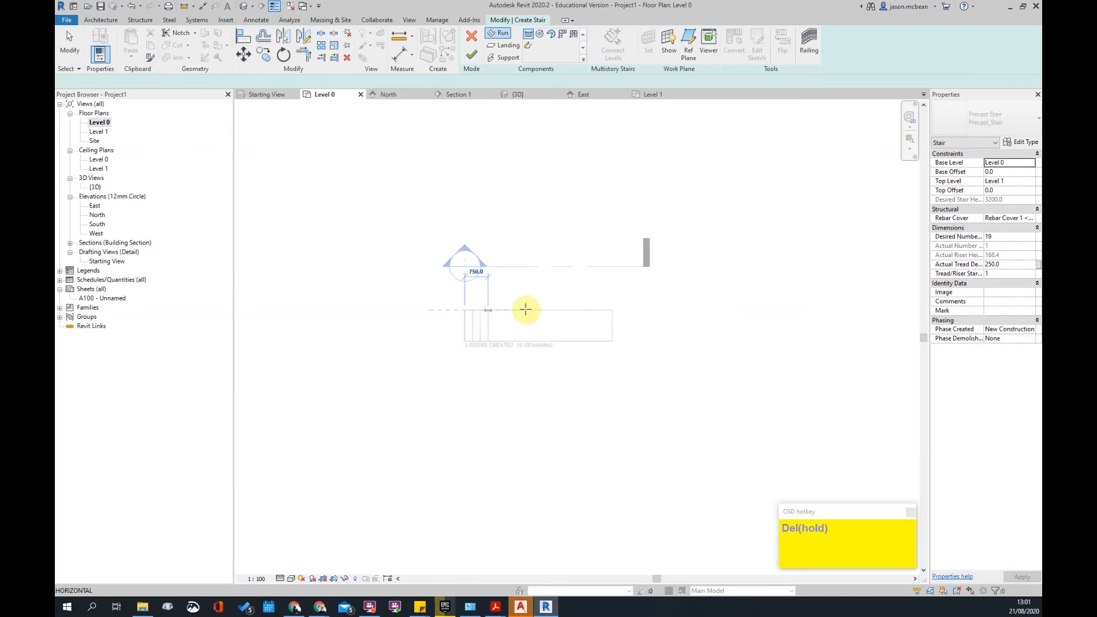
{"action": "scroll", "coordinate": [525, 311], "scroll_direction": "up", "scroll_amount": 2}
{"action": "left_click", "coordinate": [527, 311]}
{"action": "left_click", "coordinate": [539, 379]}
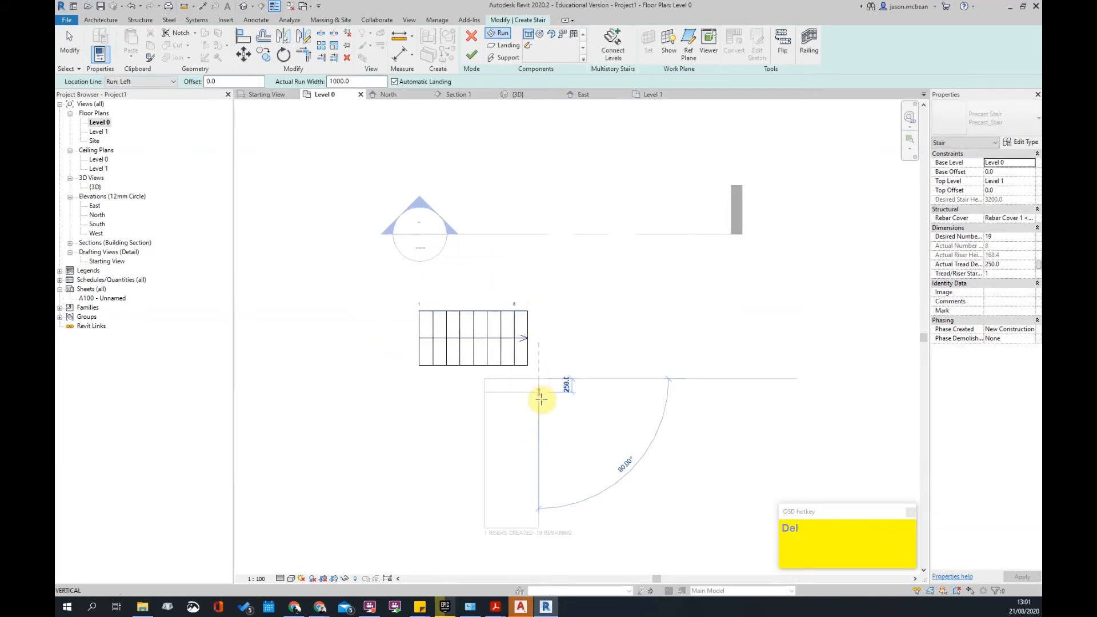
{"action": "left_click", "coordinate": [541, 410]}
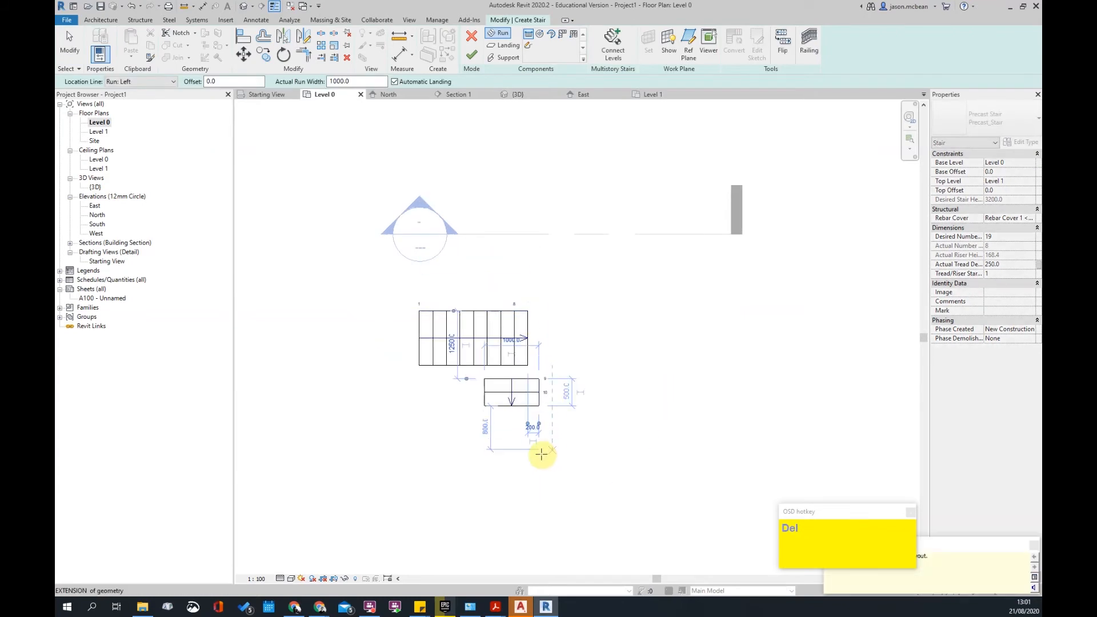
{"action": "left_click", "coordinate": [500, 470]}
{"action": "left_click", "coordinate": [405, 477]}
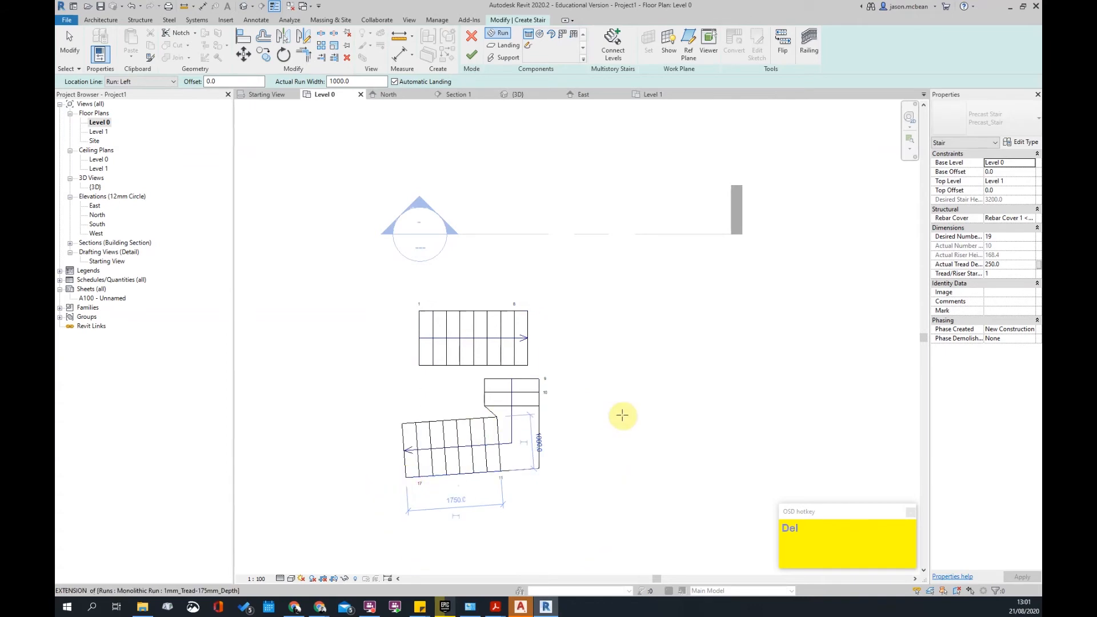
{"action": "key", "text": "Escape"}
- Box-select and delete all the trial runs and the landing
{"action": "left_click_drag", "start_coordinate": [593, 504], "coordinate": [385, 379]}
{"action": "key", "text": "Delete"}
{"action": "left_click_drag", "start_coordinate": [597, 393], "coordinate": [359, 255]}
{"action": "key", "text": "Delete"}
- Sketch a 7-riser straight run, then delete it to leave the sketch empty
{"action": "left_click", "coordinate": [498, 34]}
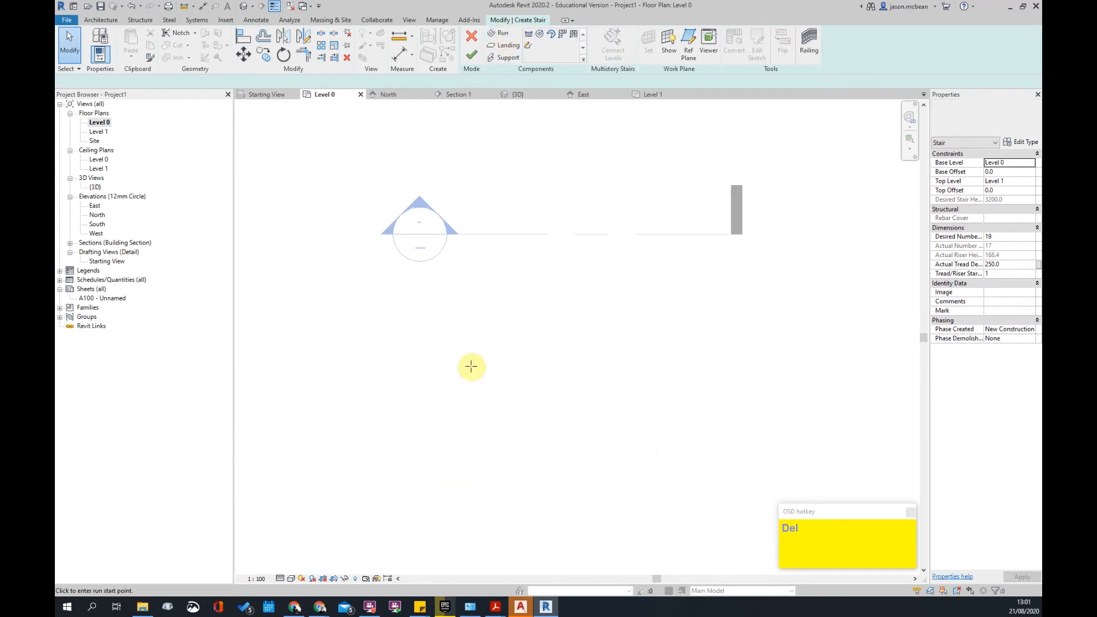
{"action": "left_click", "coordinate": [424, 316]}
{"action": "left_click", "coordinate": [517, 315]}
{"action": "left_click", "coordinate": [600, 315]}
{"action": "key", "text": "Escape"}
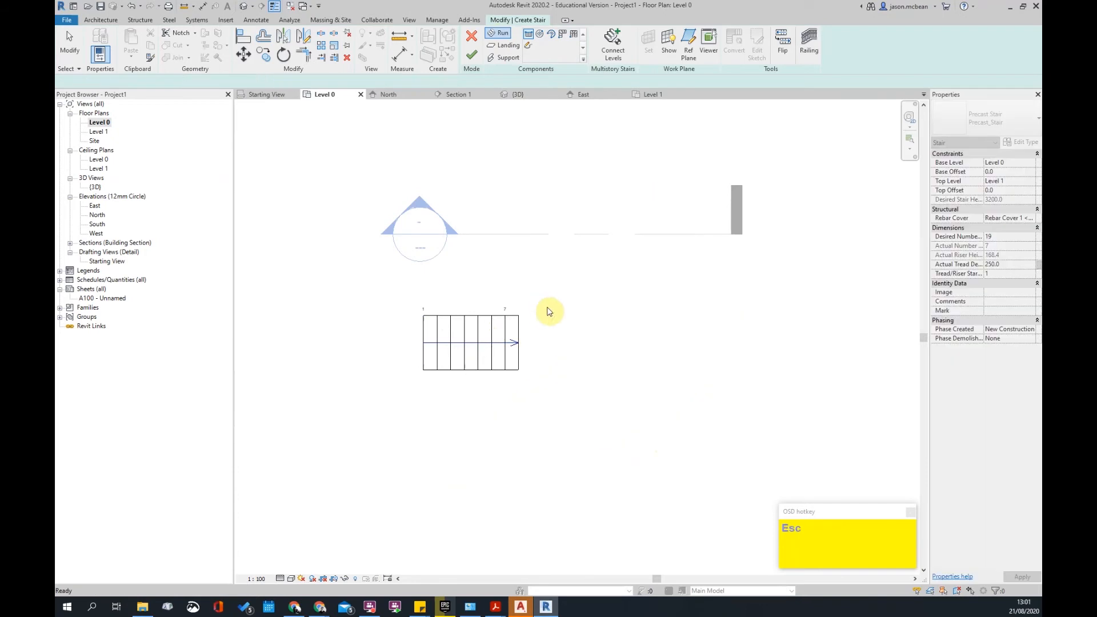
{"action": "key", "text": "Escape"}
{"action": "left_click", "coordinate": [486, 328]}
{"action": "key", "text": "Delete"}
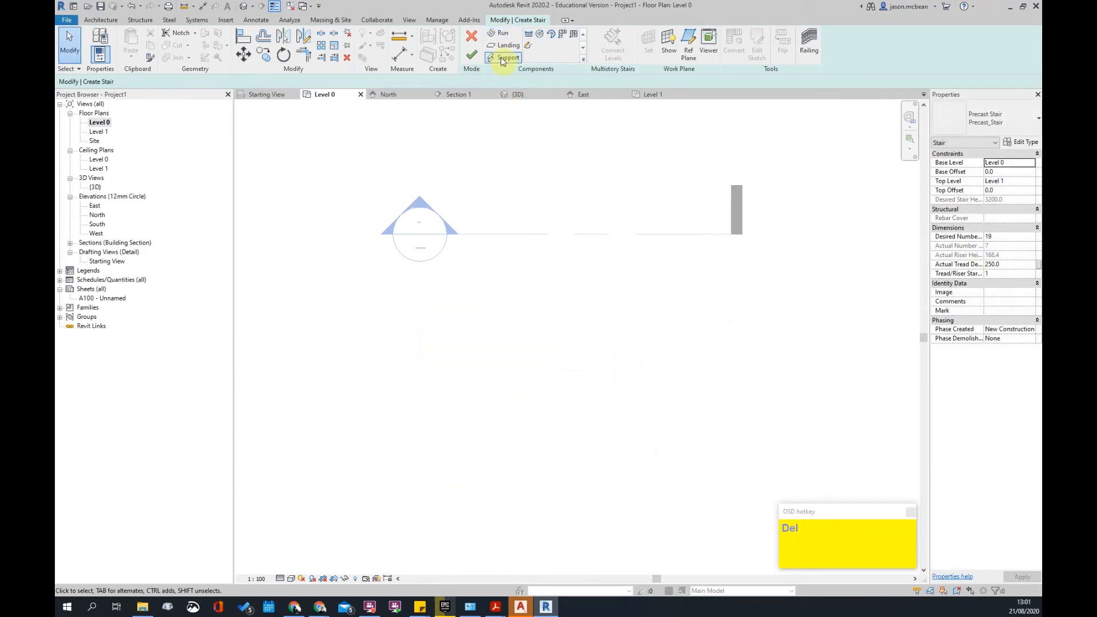
- Sketch straight runs with location line Run: Right: four risers, then two, then on to riser 14
{"action": "left_click", "coordinate": [527, 35]}
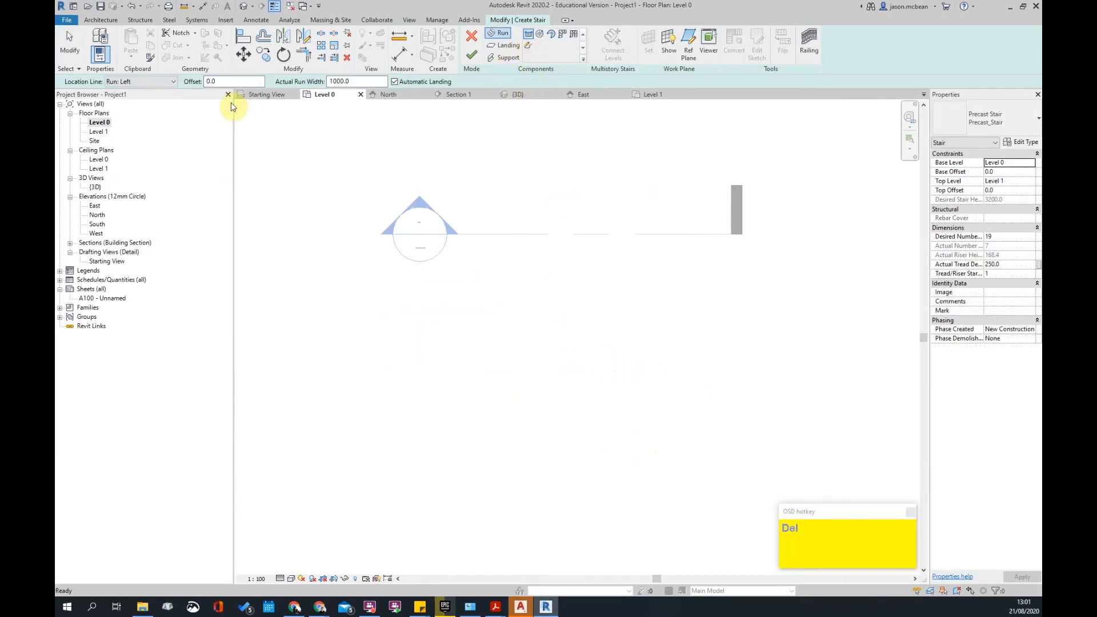
{"action": "left_click", "coordinate": [154, 81]}
{"action": "left_click", "coordinate": [142, 118]}
{"action": "scroll", "coordinate": [461, 326], "scroll_direction": "up", "scroll_amount": 2}
{"action": "left_click", "coordinate": [449, 323]}
{"action": "left_click", "coordinate": [530, 324]}
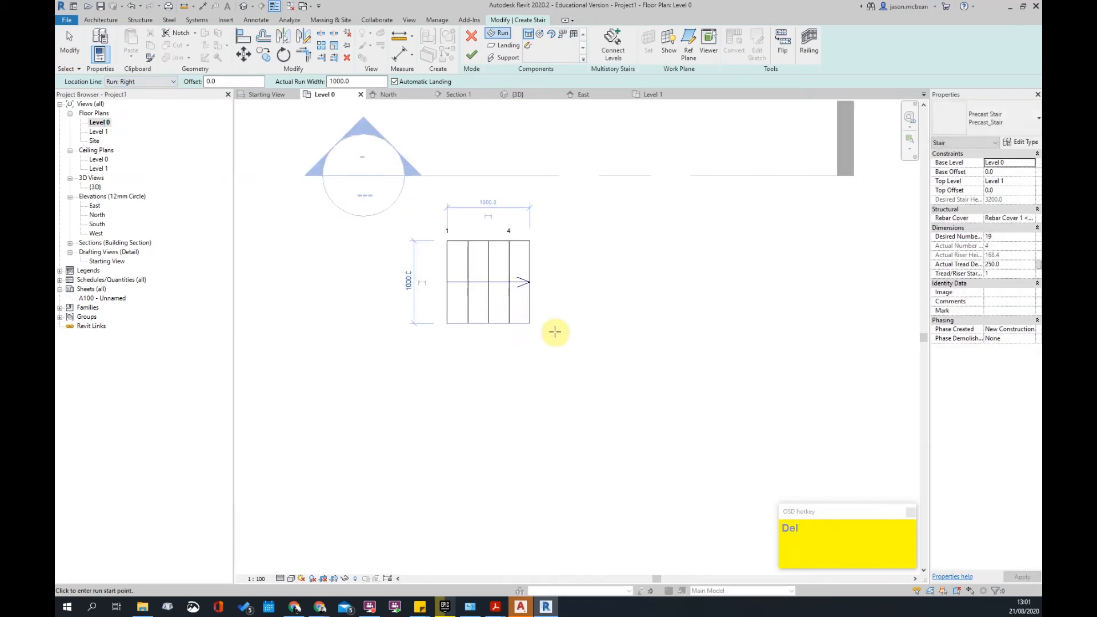
{"action": "left_click", "coordinate": [557, 380]}
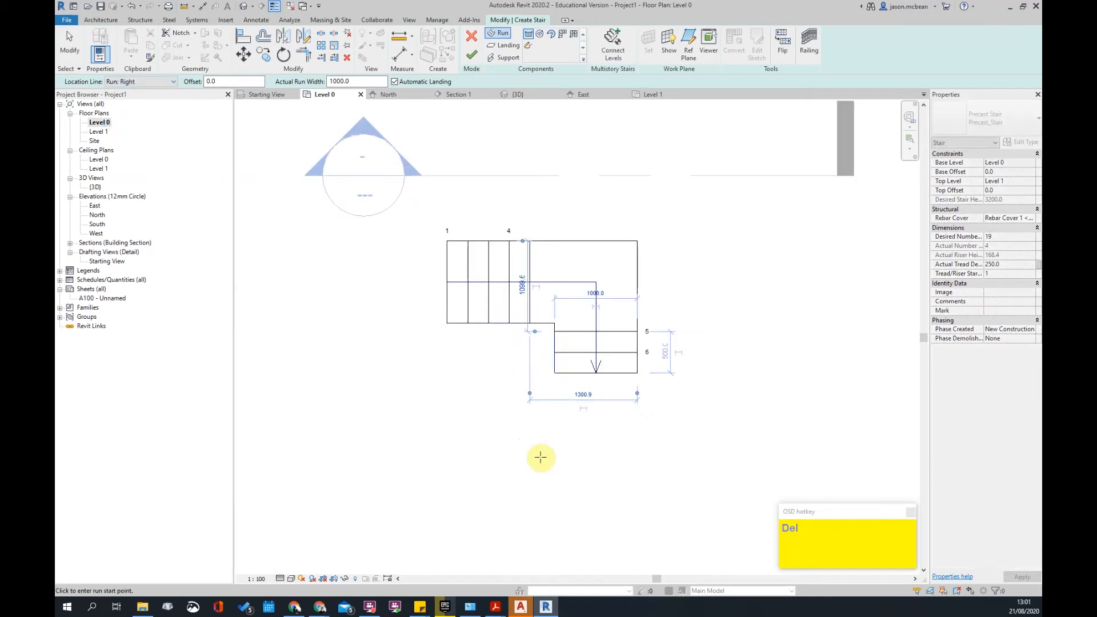
{"action": "left_click", "coordinate": [555, 409]}
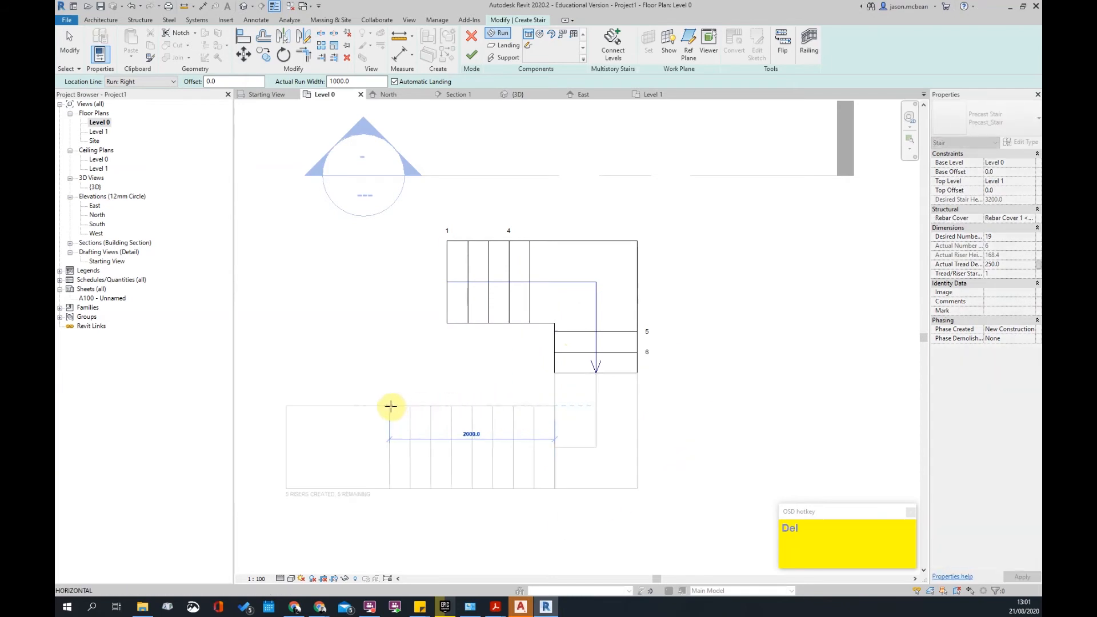
{"action": "left_click", "coordinate": [391, 406]}
{"action": "key", "text": "Escape"}
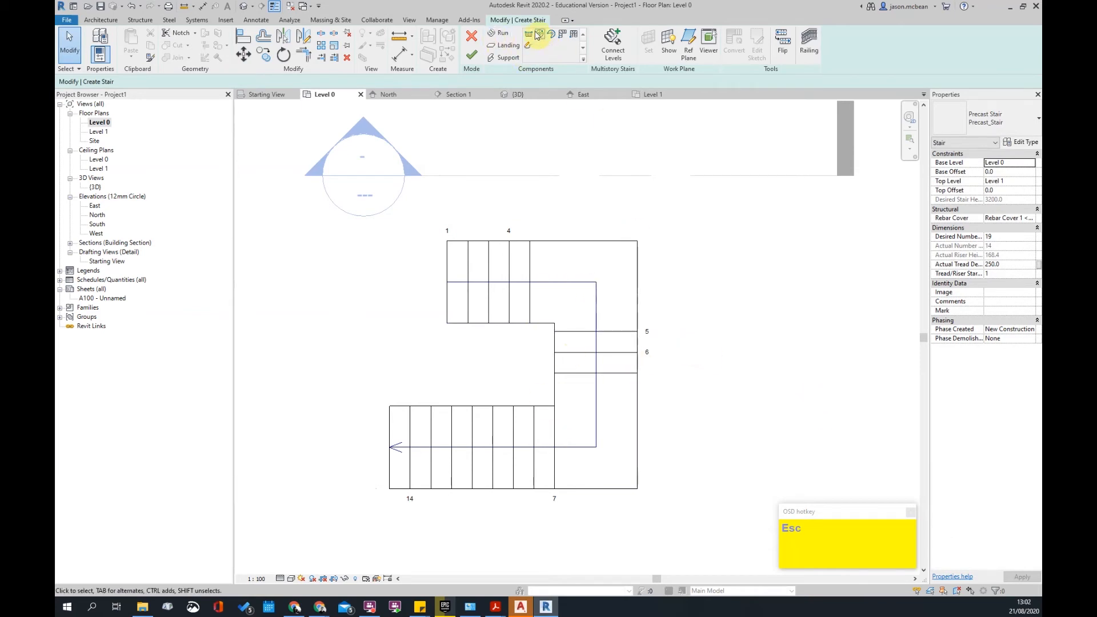
- Delete the bottom run, the short right-hand run and both landings, keeping the four-riser run
{"action": "scroll", "coordinate": [726, 303], "scroll_direction": "down", "scroll_amount": 3}
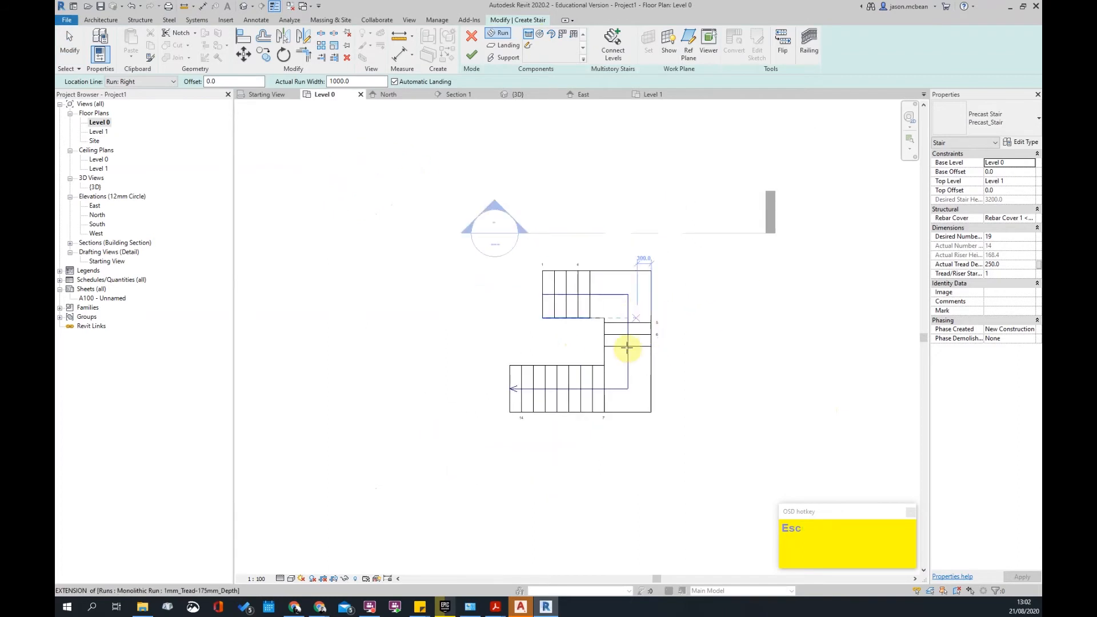
{"action": "left_click", "coordinate": [591, 414]}
{"action": "key", "text": "Delete"}
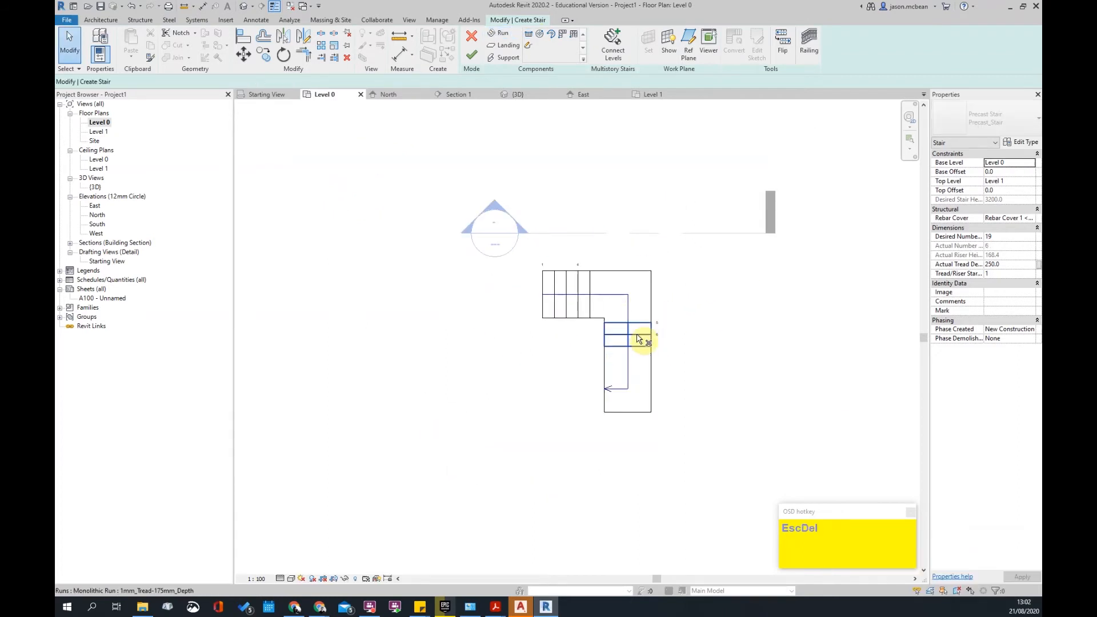
{"action": "left_click", "coordinate": [643, 338]}
{"action": "left_click", "coordinate": [652, 372]}
{"action": "key", "text": "Delete"}
{"action": "left_click", "coordinate": [624, 322]}
{"action": "key", "text": "Delete"}
{"action": "scroll", "coordinate": [680, 313], "scroll_direction": "up", "scroll_amount": 2}
{"action": "left_click", "coordinate": [506, 45]}
- Sketch a rectangular landing boundary beside the four-riser run
{"action": "left_click", "coordinate": [543, 267]}
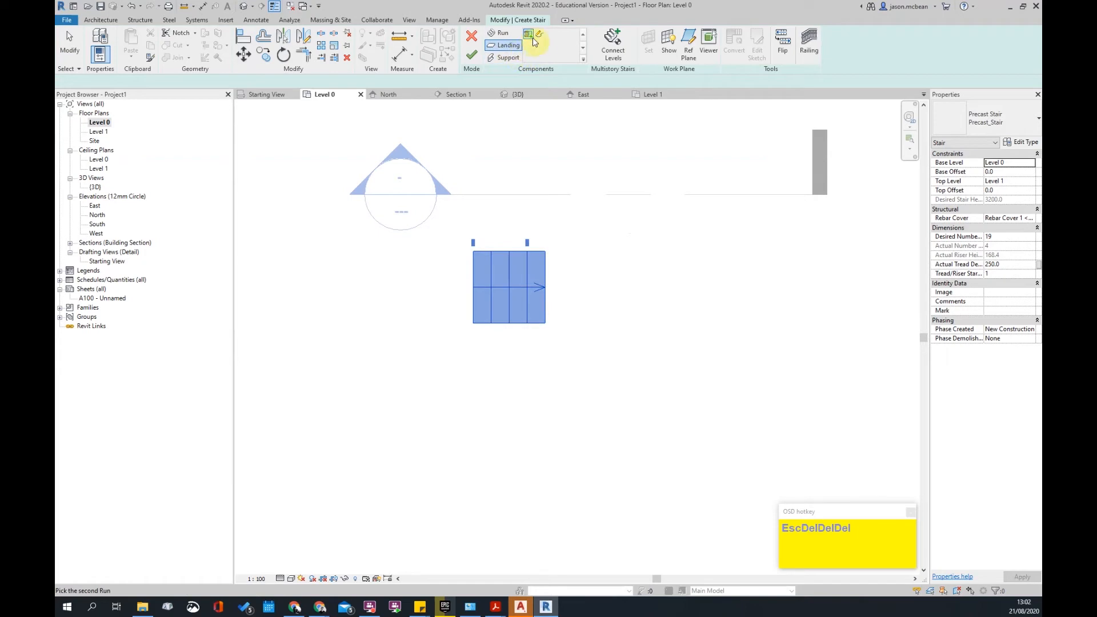
{"action": "left_click", "coordinate": [545, 323]}
{"action": "left_click", "coordinate": [589, 324]}
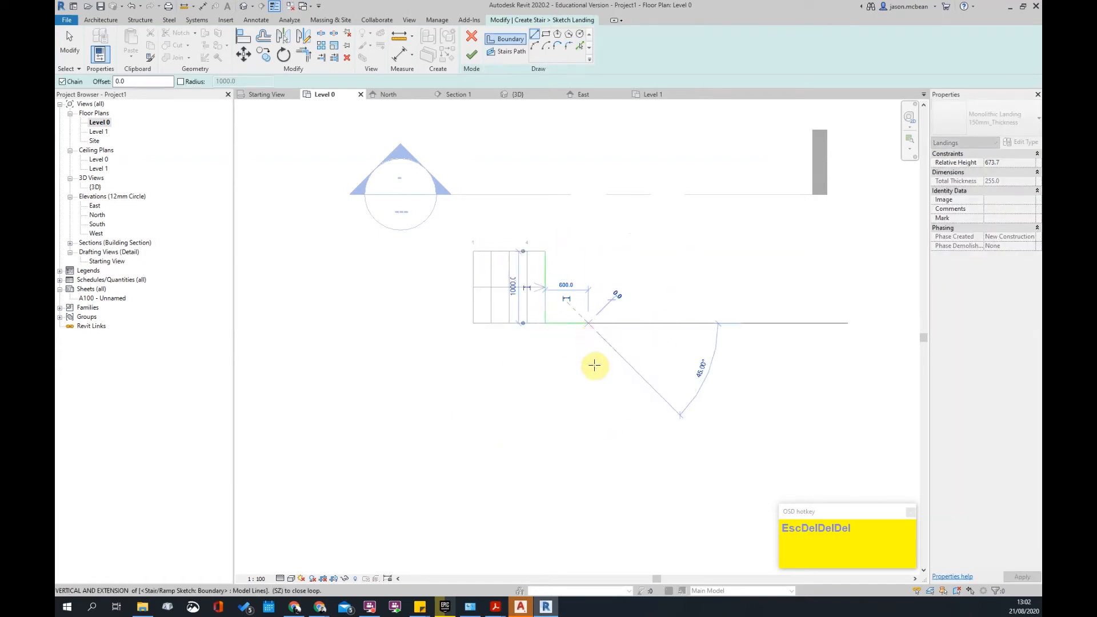
{"action": "left_click", "coordinate": [588, 388]}
{"action": "left_click", "coordinate": [638, 387]}
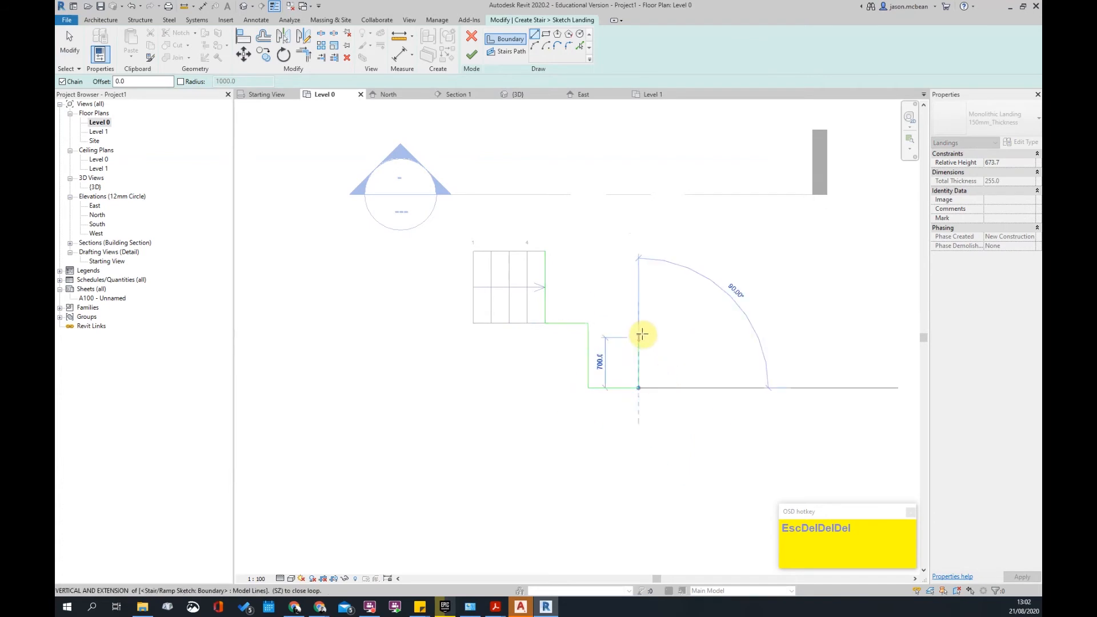
{"action": "left_click", "coordinate": [639, 251]}
{"action": "left_click", "coordinate": [546, 251]}
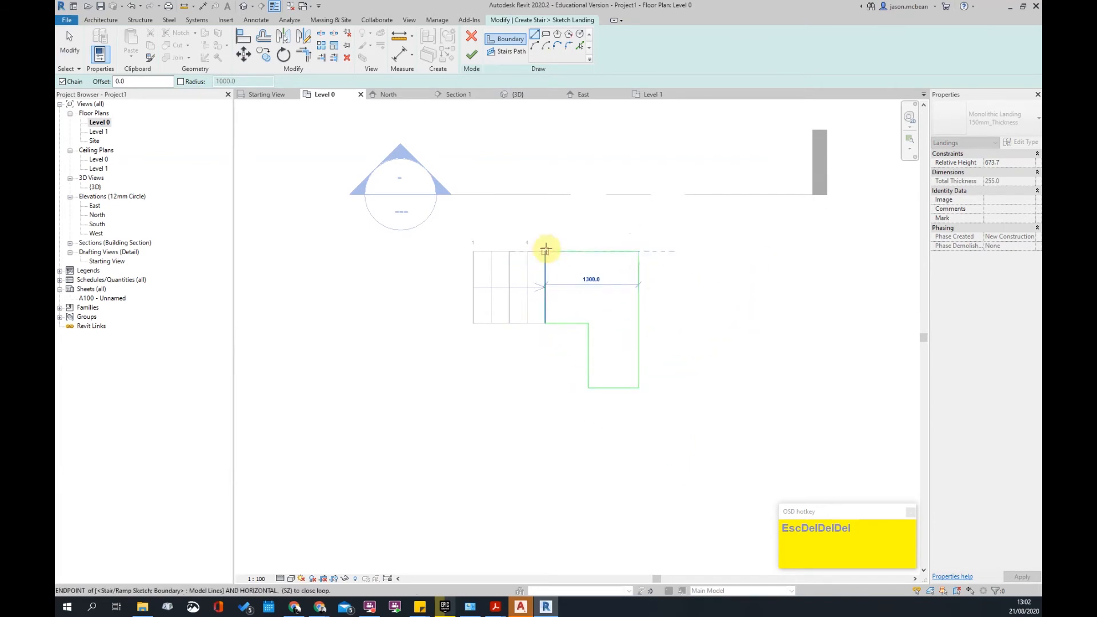
{"action": "key", "text": "Escape"}
- Reposition the landing's inner edge and round its outer corner with a fillet arc
{"action": "left_click", "coordinate": [588, 347]}
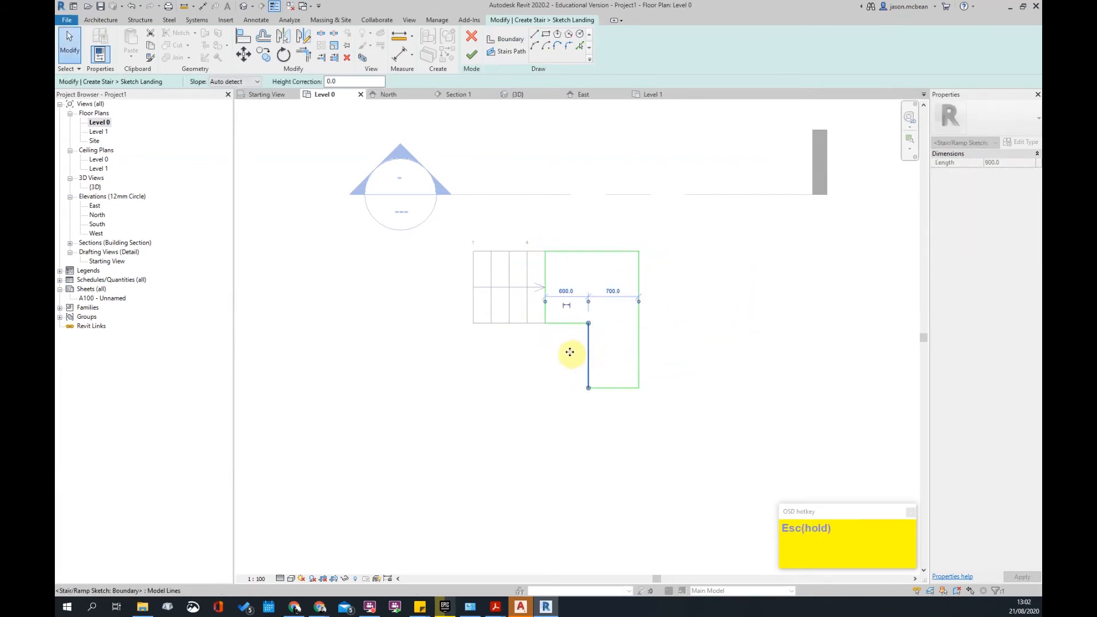
{"action": "left_click", "coordinate": [674, 342]}
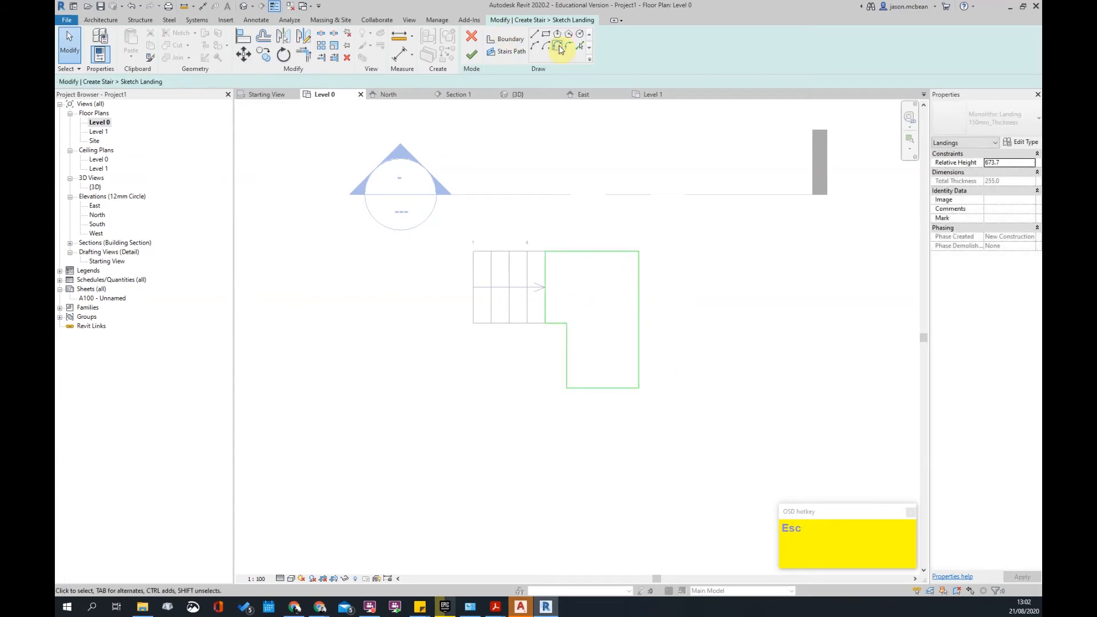
{"action": "left_click", "coordinate": [616, 255]}
{"action": "left_click", "coordinate": [639, 277]}
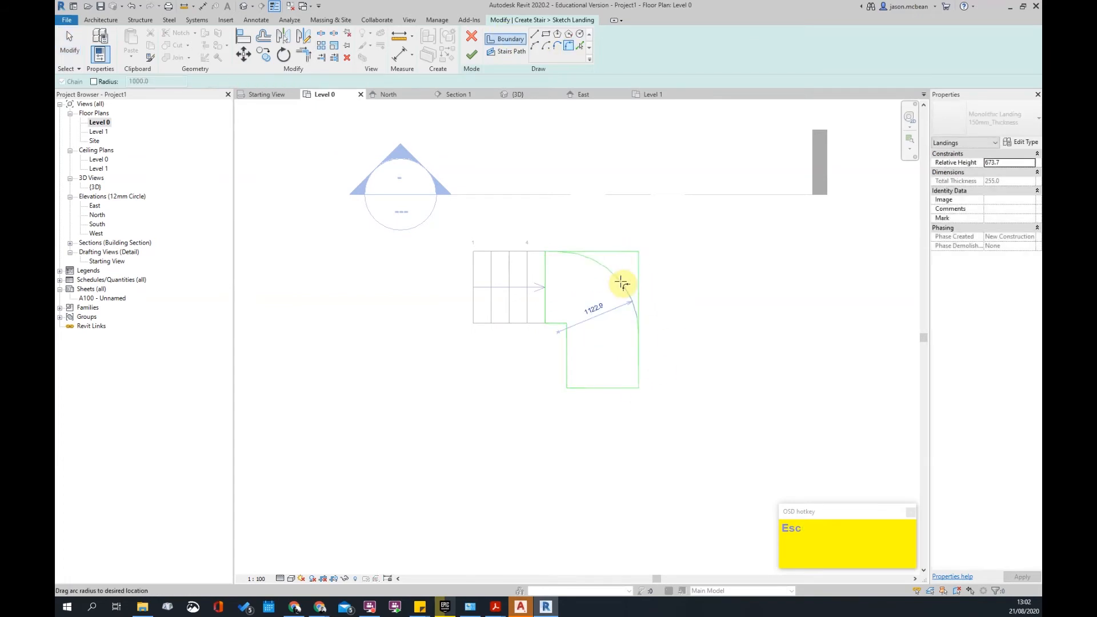
{"action": "scroll", "coordinate": [621, 280], "scroll_direction": "up", "scroll_amount": 2}
{"action": "left_click", "coordinate": [559, 332]}
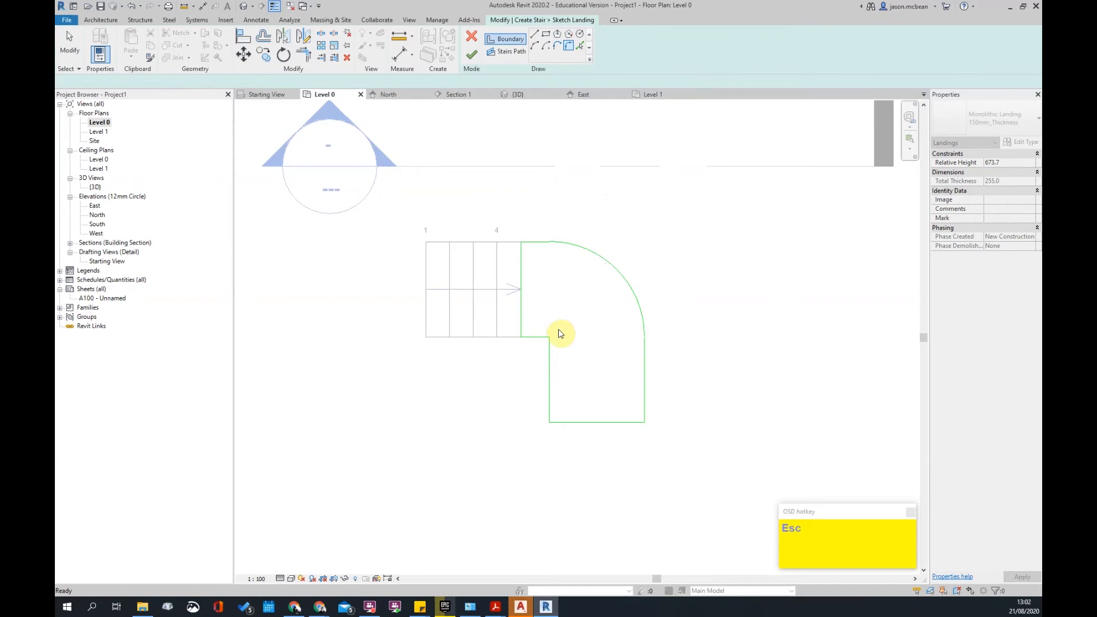
{"action": "scroll", "coordinate": [559, 334], "scroll_direction": "up", "scroll_amount": 2}
{"action": "scroll", "coordinate": [634, 417], "scroll_direction": "down", "scroll_amount": 4}
{"action": "key", "text": "Escape"}
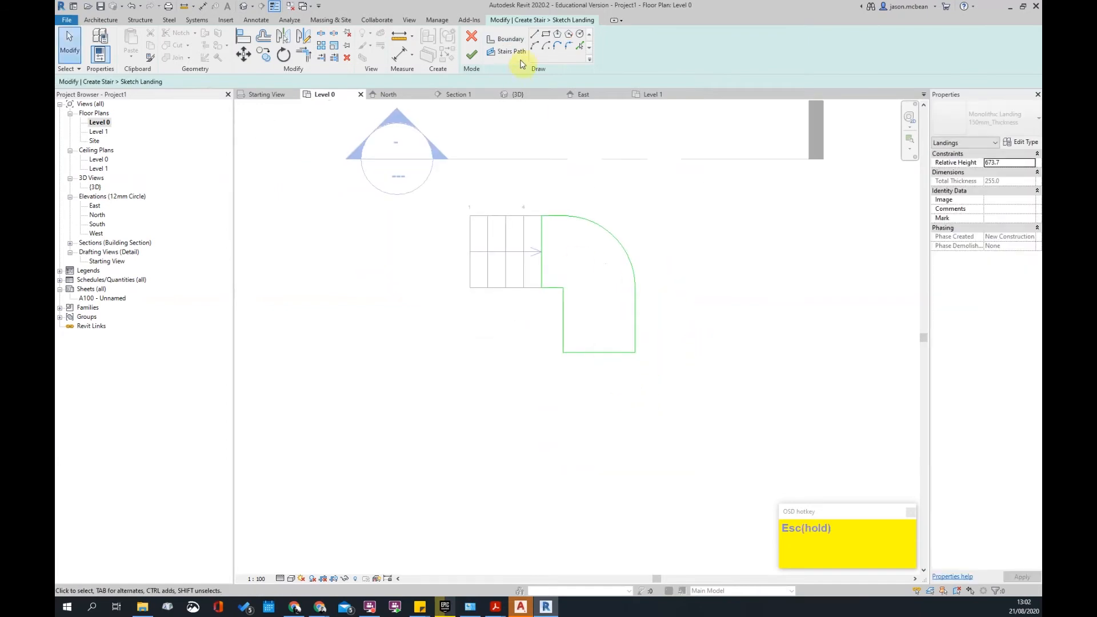
- Draw the stair path from the riser midpoint and fillet its corner into a curve
{"action": "left_click", "coordinate": [507, 55]}
{"action": "scroll", "coordinate": [540, 251], "scroll_direction": "up", "scroll_amount": 2}
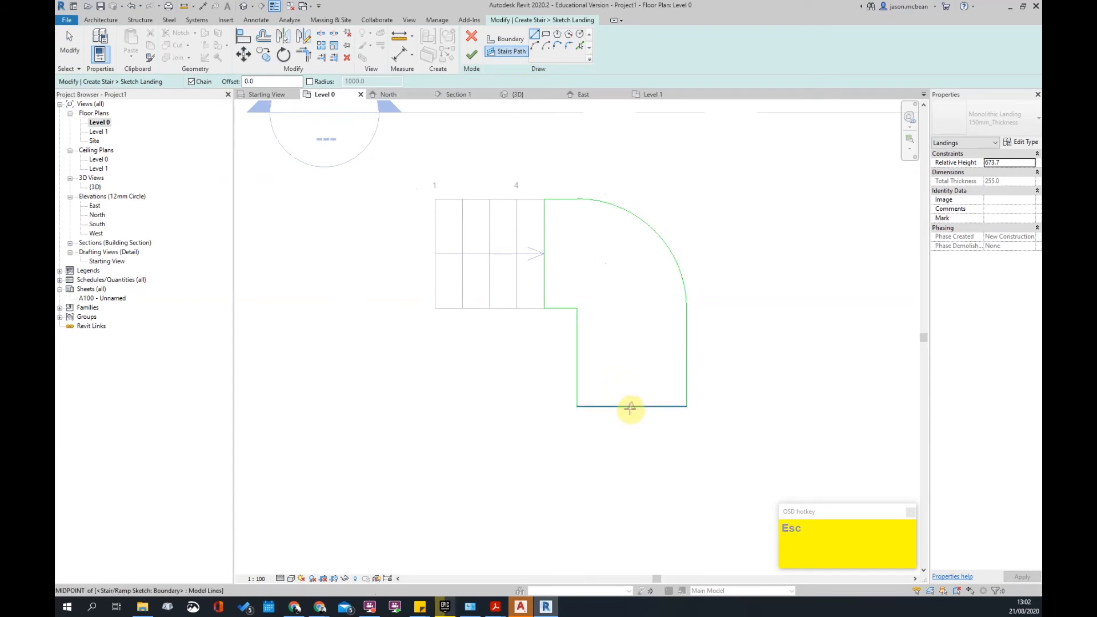
{"action": "left_click", "coordinate": [545, 253]}
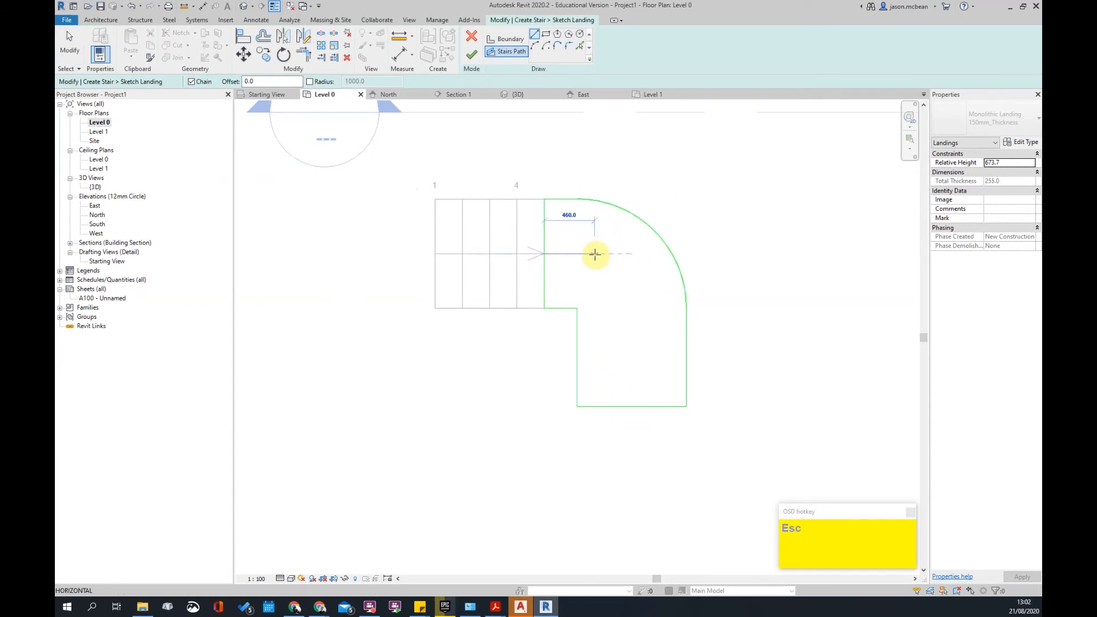
{"action": "left_click", "coordinate": [598, 253]}
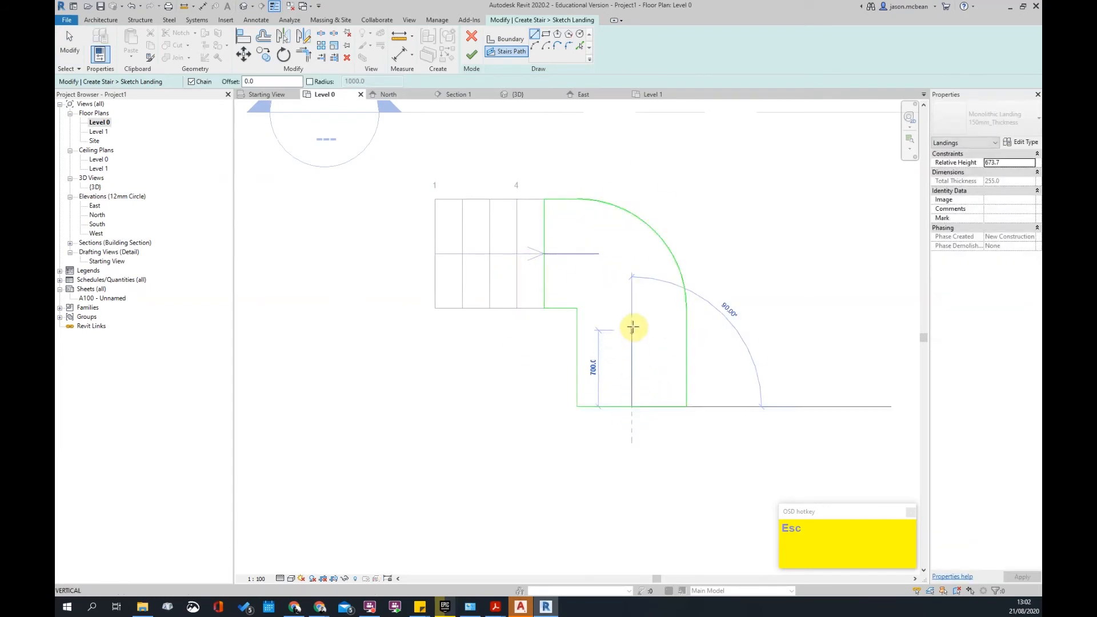
{"action": "left_click", "coordinate": [633, 291]}
{"action": "left_click", "coordinate": [569, 46]}
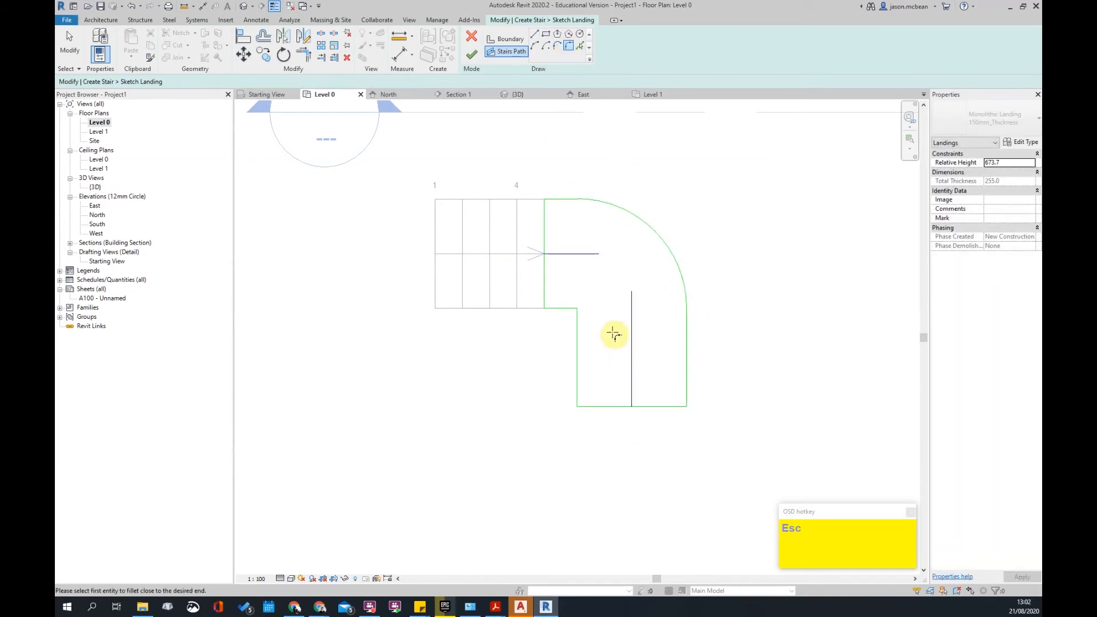
{"action": "left_click", "coordinate": [632, 310]}
{"action": "left_click", "coordinate": [620, 284]}
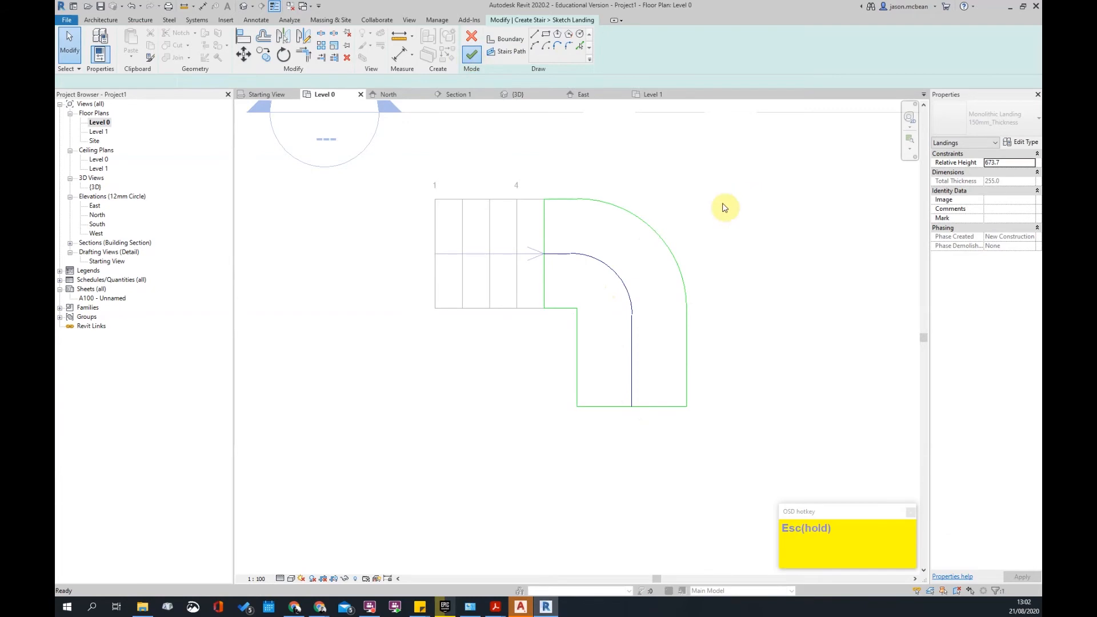
{"action": "key", "text": "Escape"}
- Switch to the 3D view and look straight down on the stair from the top
{"action": "scroll", "coordinate": [547, 221], "scroll_direction": "down", "scroll_amount": 2}
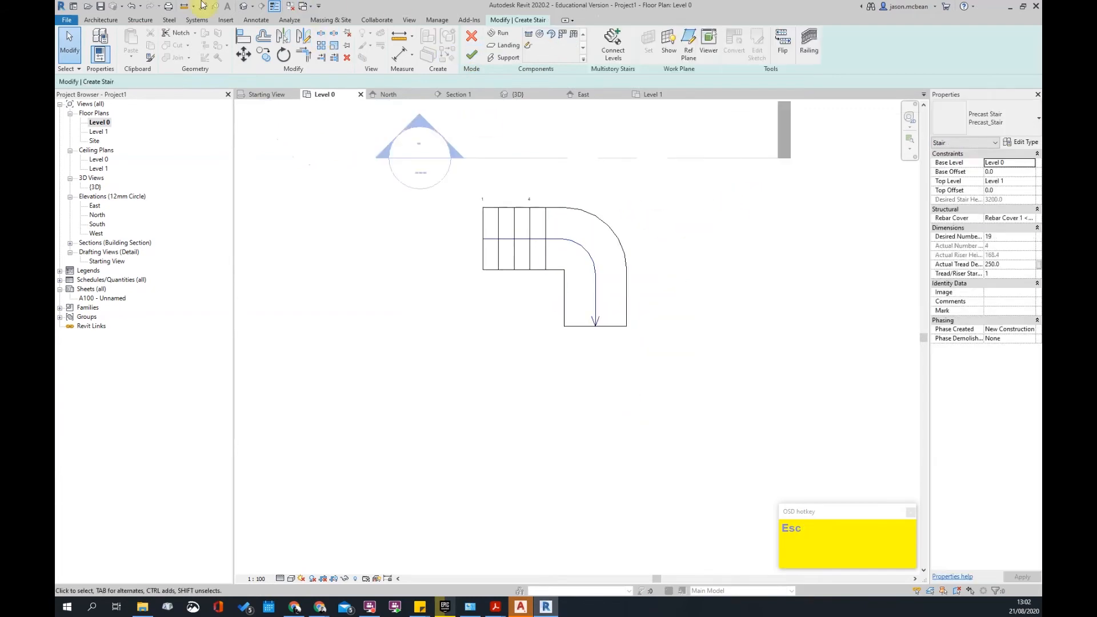
{"action": "left_click", "coordinate": [245, 7]}
{"action": "middle_click_drag", "start_coordinate": [588, 277], "coordinate": [626, 426], "text": "shift"}
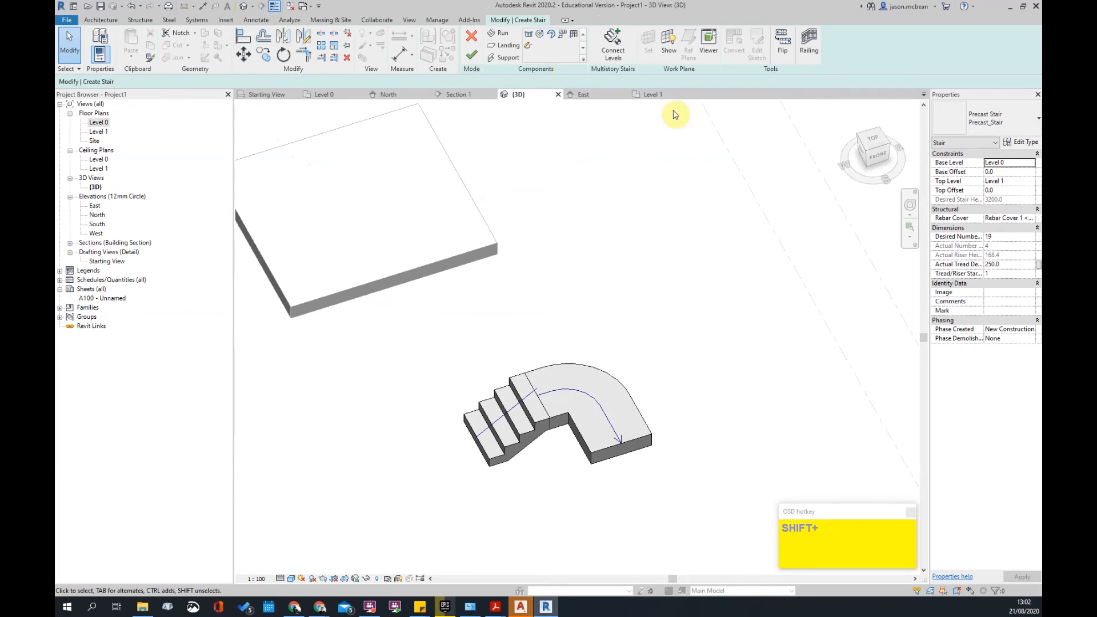
{"action": "left_click", "coordinate": [873, 138]}
{"action": "scroll", "coordinate": [693, 341], "scroll_direction": "down", "scroll_amount": 4}
{"action": "scroll", "coordinate": [620, 478], "scroll_direction": "up", "scroll_amount": 2}
{"action": "middle_click_drag", "start_coordinate": [693, 341], "coordinate": [621, 363]}
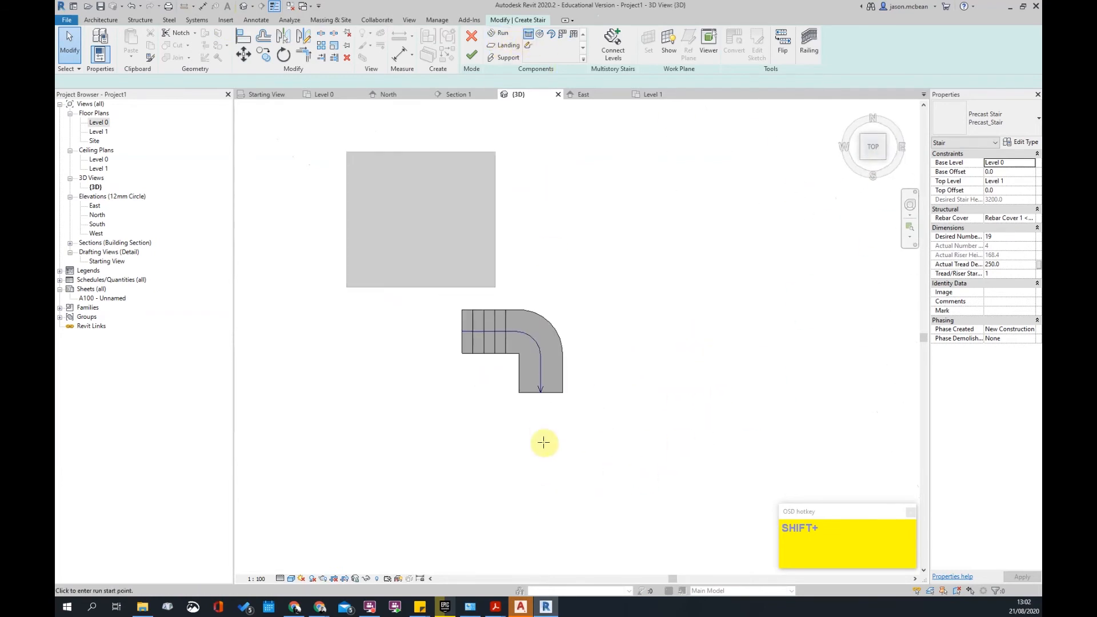
- Sketch a straight run off the landing's end, then undo it
{"action": "left_click", "coordinate": [537, 391]}
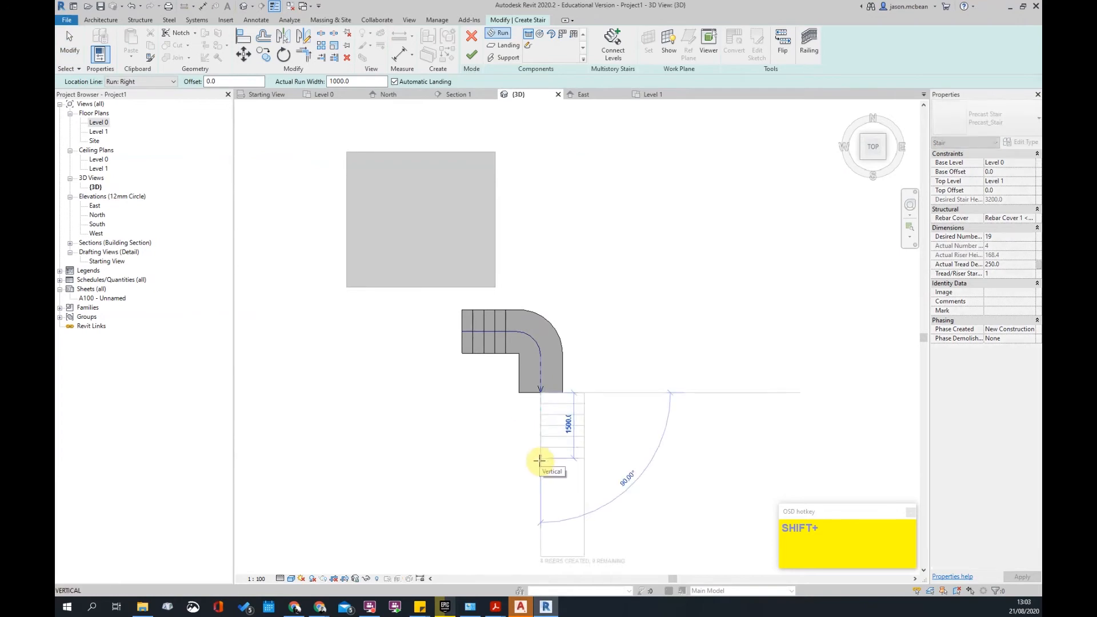
{"action": "left_click", "coordinate": [537, 483]}
{"action": "key", "text": "Escape"}
{"action": "scroll", "coordinate": [566, 420], "scroll_direction": "up", "scroll_amount": 3}
{"action": "left_click", "coordinate": [560, 409]}
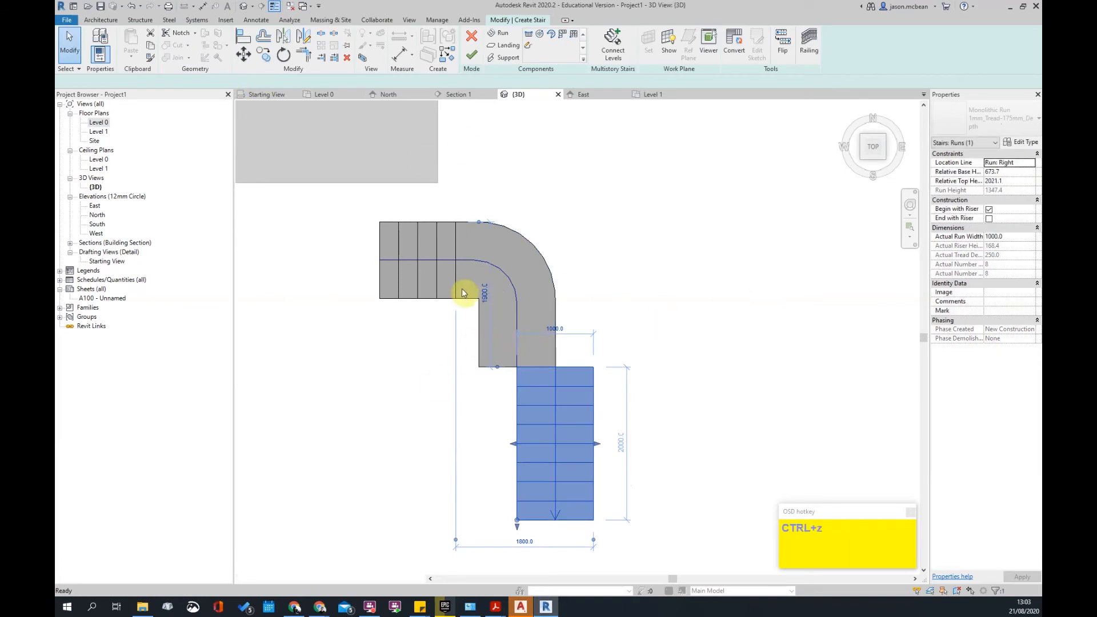
{"action": "key", "text": "ctrl+z"}
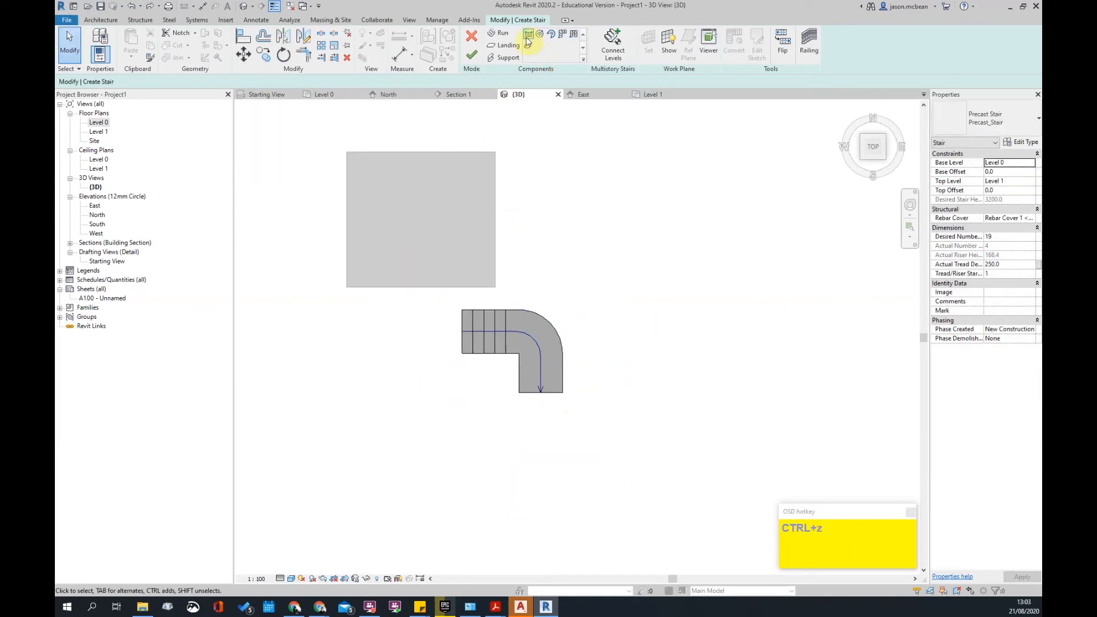
- Redraw the straight run below the landing with location line Run: Center
{"action": "left_click", "coordinate": [527, 37]}
{"action": "left_click", "coordinate": [141, 90]}
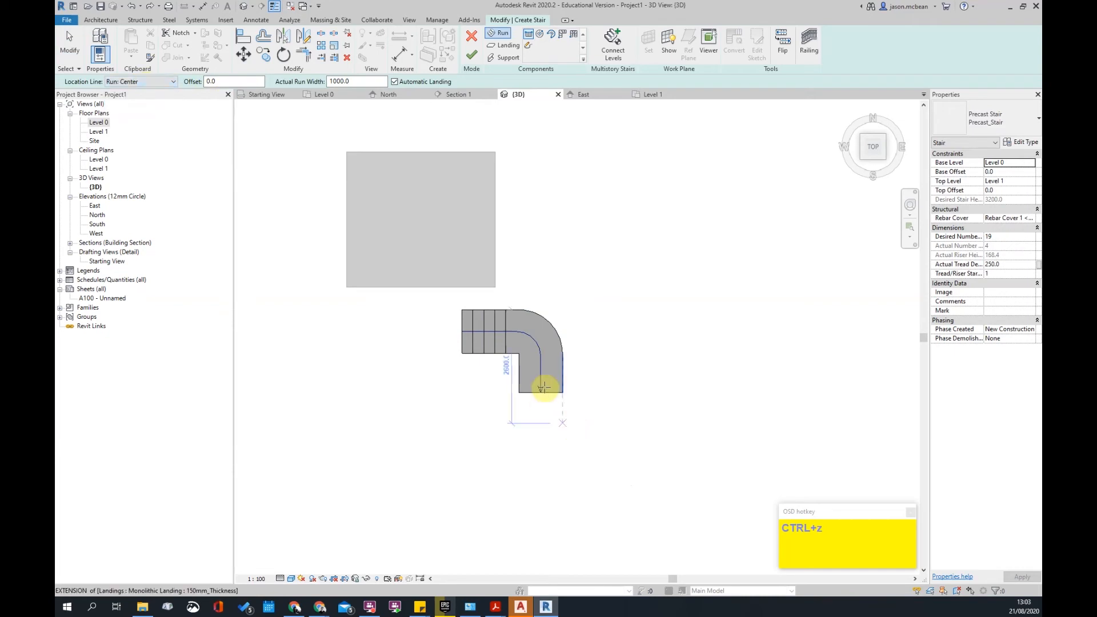
{"action": "left_click", "coordinate": [541, 392]}
{"action": "left_click", "coordinate": [540, 470]}
{"action": "key", "text": "Escape"}
{"action": "key", "text": "Escape"}
- Finish the stair and orbit the 3D view to inspect its railings
{"action": "middle_click_drag", "start_coordinate": [639, 358], "coordinate": [497, 92], "text": "shift"}
{"action": "left_click", "coordinate": [476, 59]}
{"action": "middle_click_drag", "start_coordinate": [557, 403], "coordinate": [658, 275], "text": "shift"}
{"action": "scroll", "coordinate": [645, 350], "scroll_direction": "up", "scroll_amount": 3}
{"action": "middle_click_drag", "start_coordinate": [606, 384], "coordinate": [631, 375], "text": "shift"}
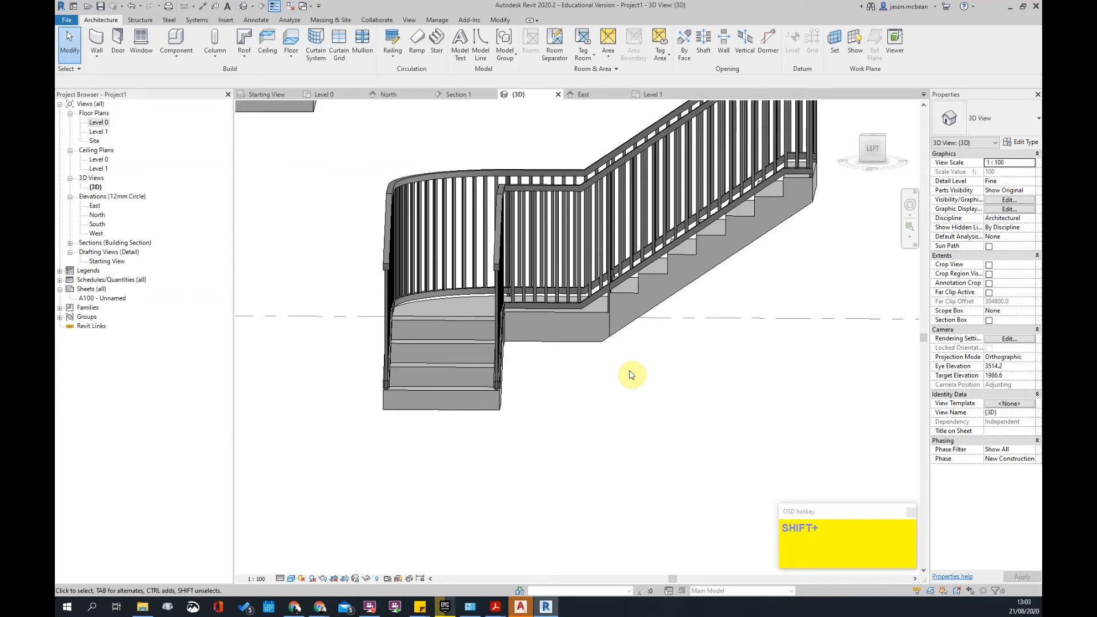
- Delete both stair railings
{"action": "scroll", "coordinate": [668, 428], "scroll_direction": "down", "scroll_amount": 2}
{"action": "left_click", "coordinate": [654, 294]}
{"action": "key", "text": "Delete"}
{"action": "left_click", "coordinate": [632, 272]}
{"action": "key", "text": "Delete"}
- Reopen the stair for editing, delete the run after the landing, and select the landing
{"action": "middle_click_drag", "start_coordinate": [630, 304], "coordinate": [676, 397], "text": "shift"}
{"action": "left_click", "coordinate": [681, 389]}
{"action": "double_click", "coordinate": [638, 382]}
{"action": "left_click", "coordinate": [637, 382]}
{"action": "key", "text": "Delete"}
{"action": "left_click", "coordinate": [623, 369]}
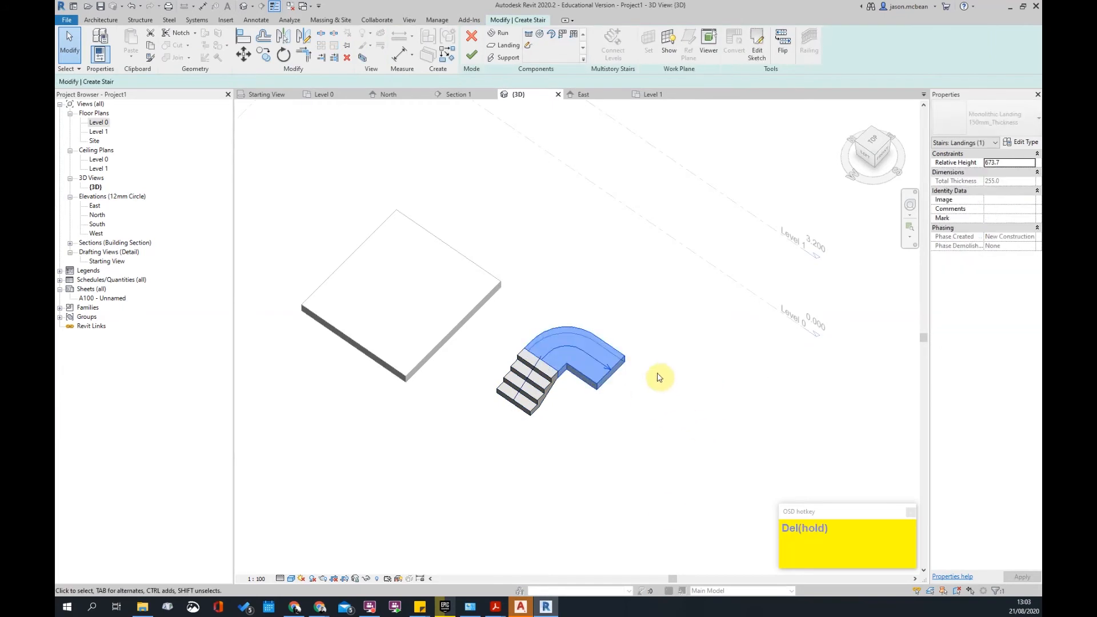
- Open the landing's sketch and view it from directly above
{"action": "left_click", "coordinate": [757, 37]}
{"action": "mouse_move", "coordinate": [642, 375]}
{"action": "middle_mouse_down", "text": "shift"}
{"action": "mouse_move", "coordinate": [598, 407]}
{"action": "mouse_move", "coordinate": [646, 399]}
{"action": "mouse_move", "coordinate": [631, 206]}
{"action": "mouse_move", "coordinate": [600, 327]}
{"action": "middle_mouse_up", "text": "shift"}
{"action": "scroll", "coordinate": [631, 207], "scroll_direction": "up", "scroll_amount": 2}
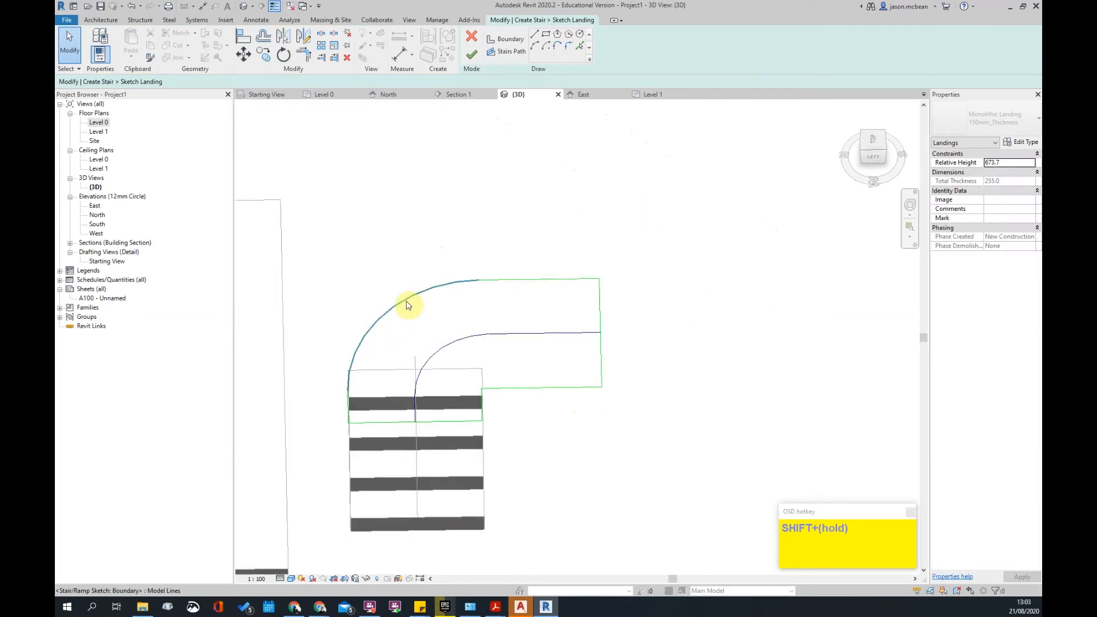
{"action": "left_click", "coordinate": [406, 300]}
{"action": "left_click", "coordinate": [440, 352], "text": "ctrl"}
{"action": "left_click", "coordinate": [874, 150]}
{"action": "key", "text": "Escape"}
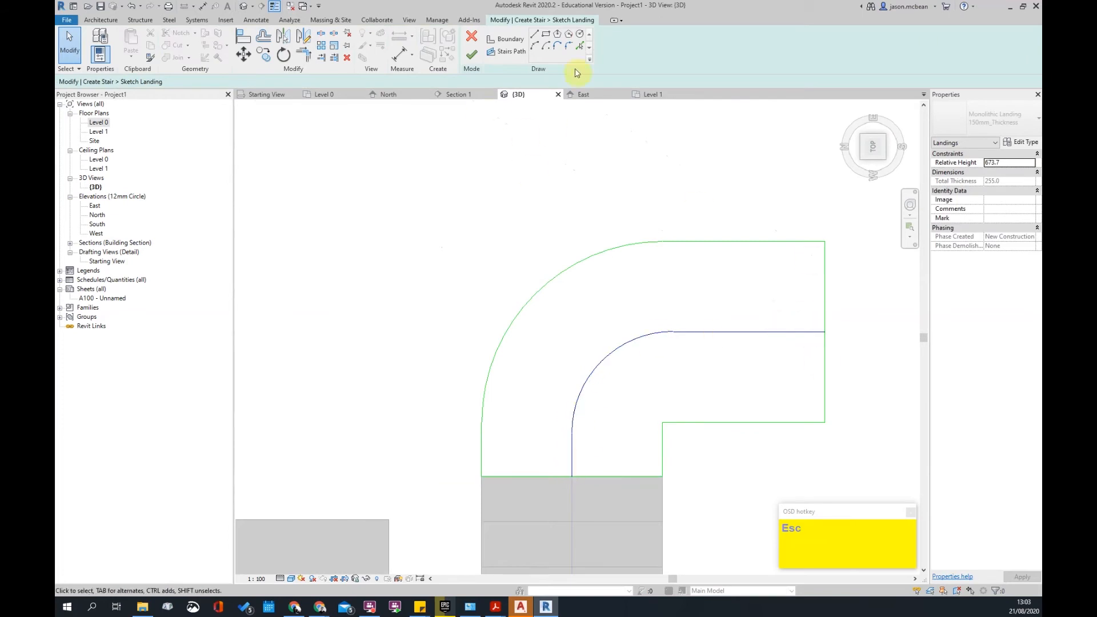
- Draw a short 300 vertical boundary line at the landing's inner corner
{"action": "left_click", "coordinate": [501, 42]}
{"action": "scroll", "coordinate": [591, 255], "scroll_direction": "down", "scroll_amount": 2}
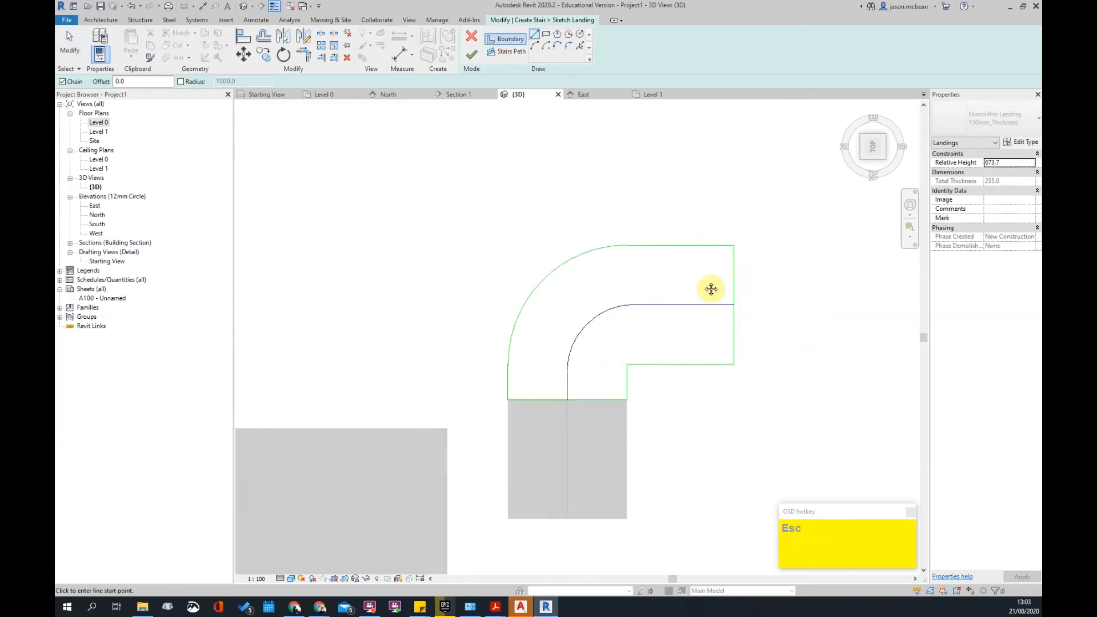
{"action": "middle_click_drag", "start_coordinate": [708, 290], "coordinate": [578, 301]}
{"action": "key", "text": "Escape"}
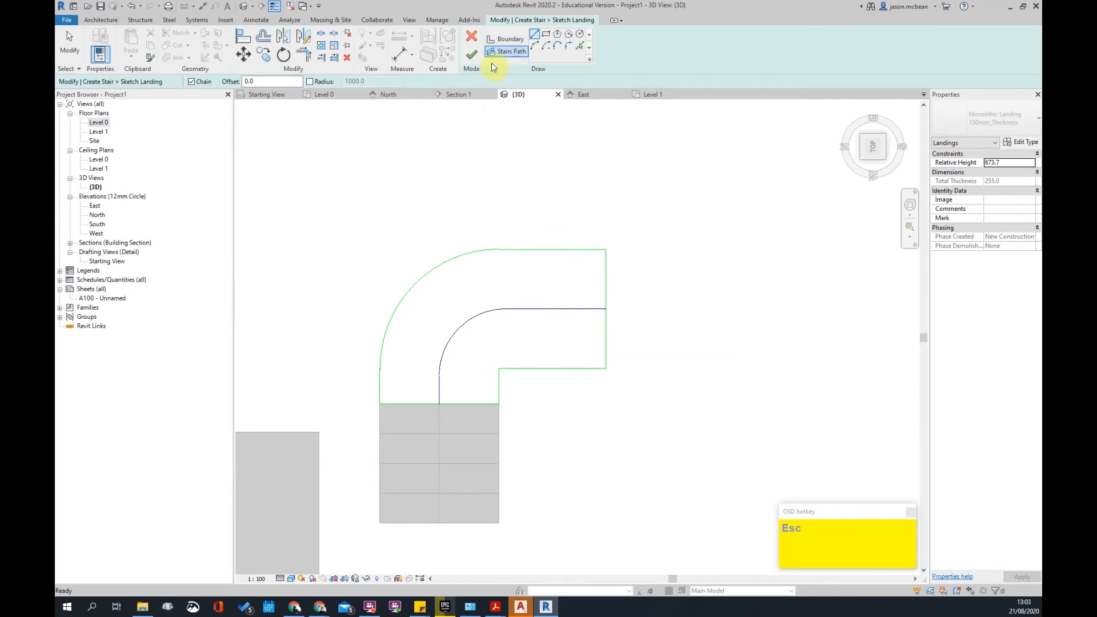
{"action": "key", "text": "Escape"}
{"action": "scroll", "coordinate": [515, 363], "scroll_direction": "down", "scroll_amount": 2}
{"action": "scroll", "coordinate": [483, 307], "scroll_direction": "up", "scroll_amount": 1}
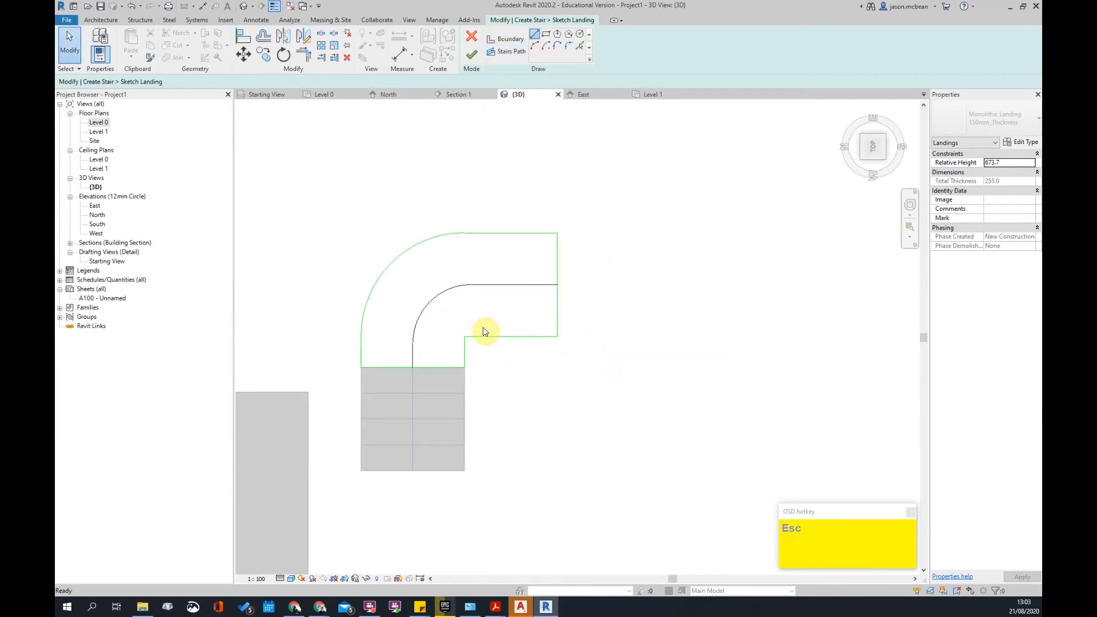
{"action": "left_click", "coordinate": [535, 36]}
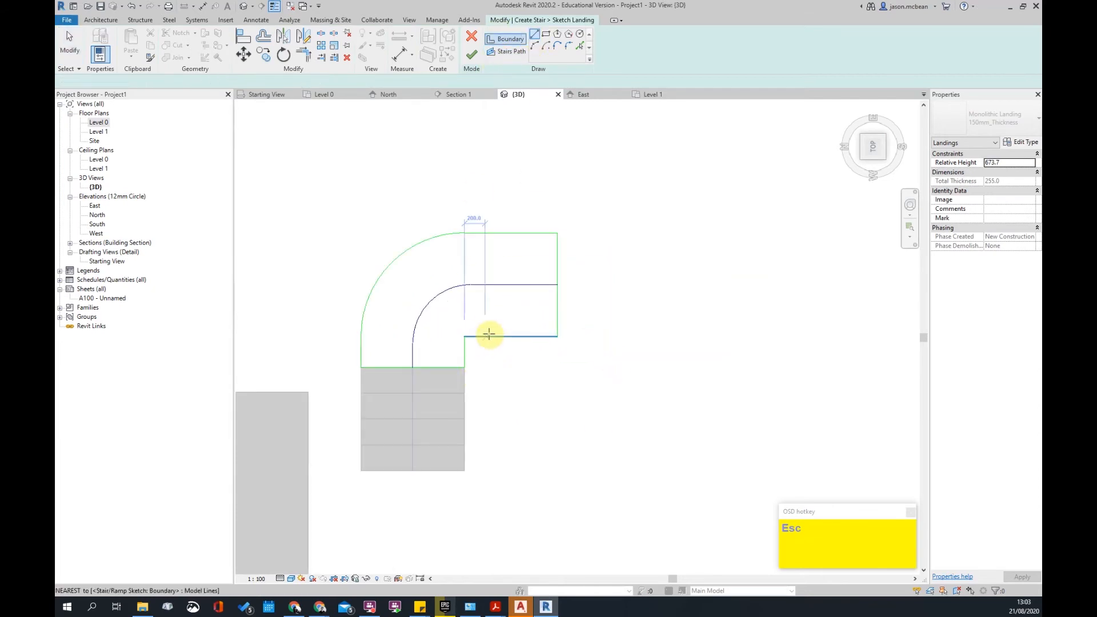
{"action": "left_click", "coordinate": [485, 369]}
{"action": "key", "text": "Escape"}
- Add a diagonal boundary line from the inner corner, forming a small triangular notch
{"action": "scroll", "coordinate": [487, 380], "scroll_direction": "up", "scroll_amount": 2}
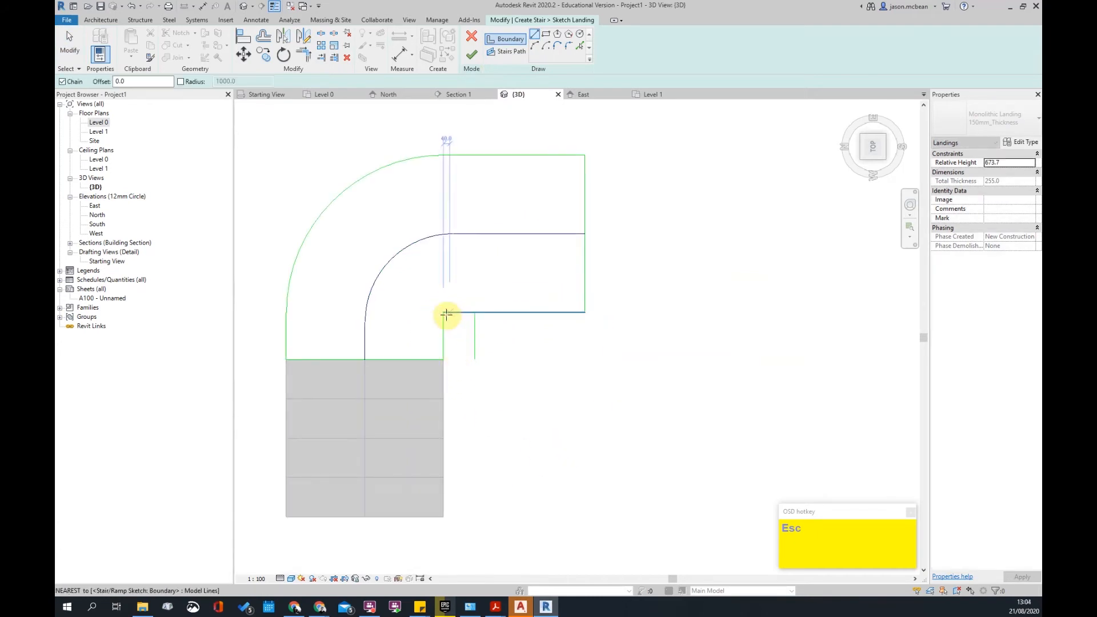
{"action": "left_click", "coordinate": [445, 314]}
{"action": "left_click", "coordinate": [474, 361]}
{"action": "key", "text": "Escape"}
{"action": "scroll", "coordinate": [524, 355], "scroll_direction": "down", "scroll_amount": 1}
{"action": "middle_click_drag", "start_coordinate": [570, 370], "coordinate": [591, 425]}
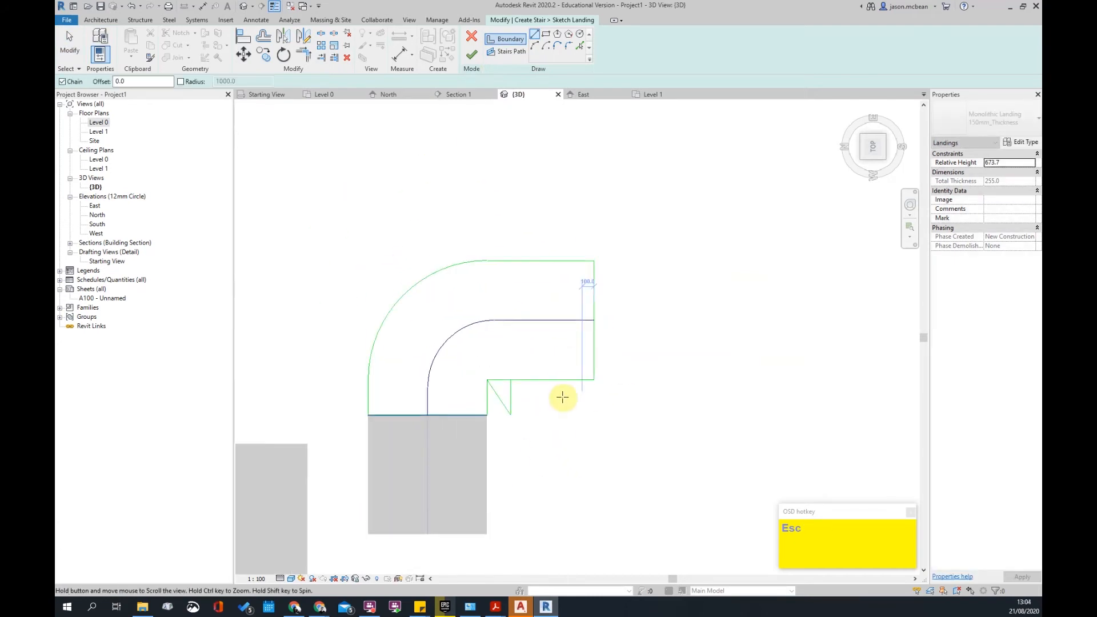
{"action": "key", "text": "Escape"}
- Select the inner and outer arcs together with the new boundary lines
{"action": "left_click", "coordinate": [441, 360]}
{"action": "left_click", "coordinate": [427, 400], "text": "ctrl"}
{"action": "left_click", "coordinate": [393, 394]}
{"action": "left_click_drag", "start_coordinate": [390, 399], "coordinate": [326, 347]}
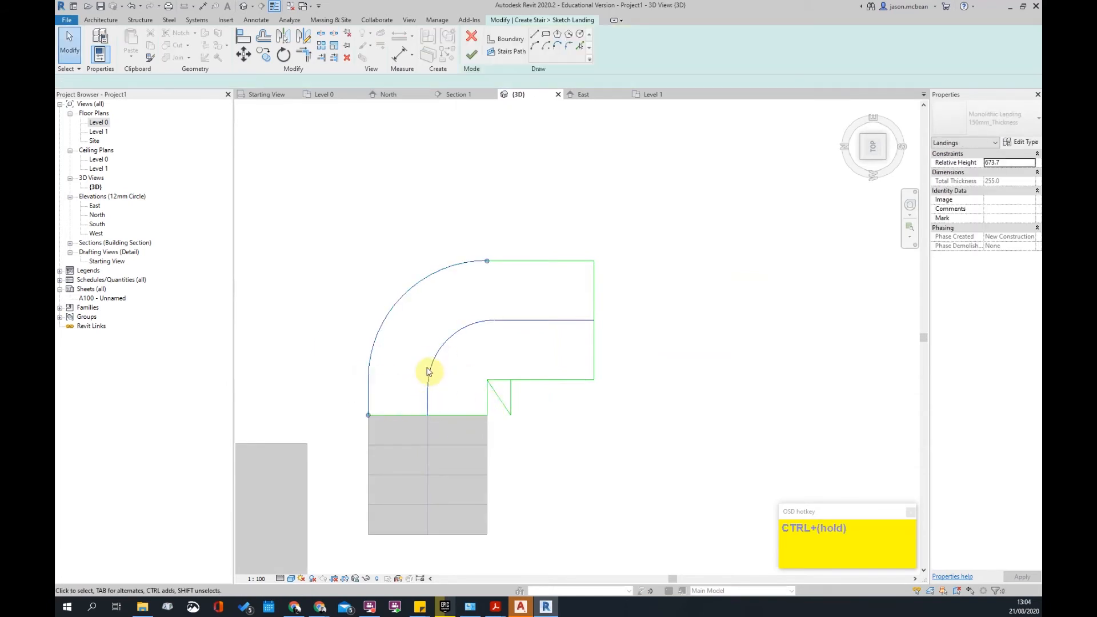
{"action": "left_click_drag", "start_coordinate": [441, 404], "coordinate": [400, 349], "text": "ctrl"}
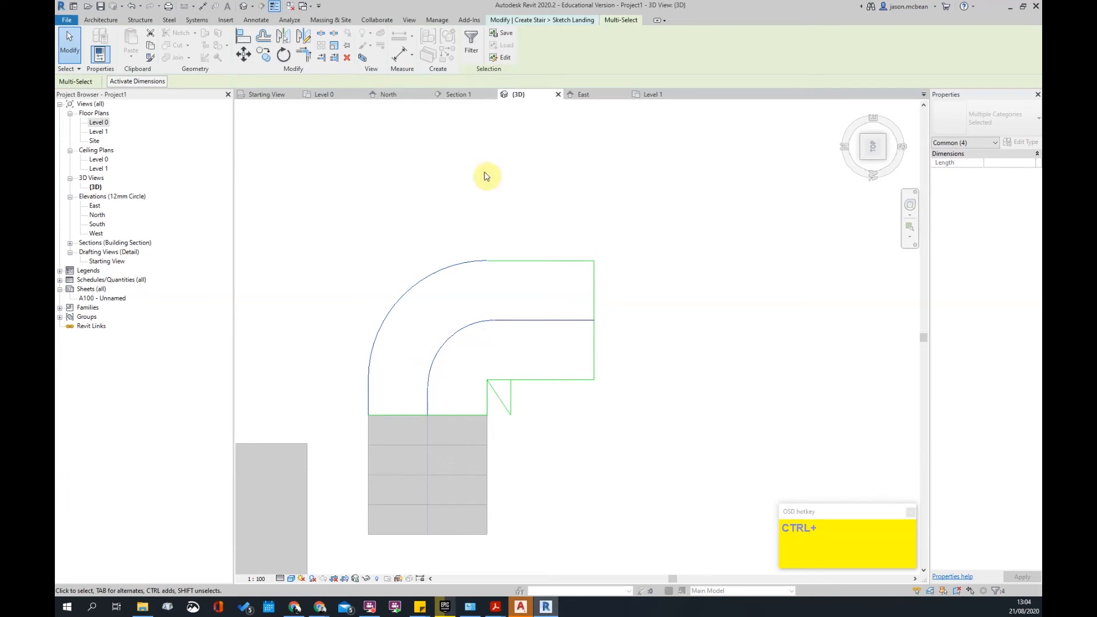
- Mirror the landing sketch about a vertical axis through the diagonal's midpoint
{"action": "left_click", "coordinate": [499, 398]}
{"action": "left_click", "coordinate": [499, 184]}
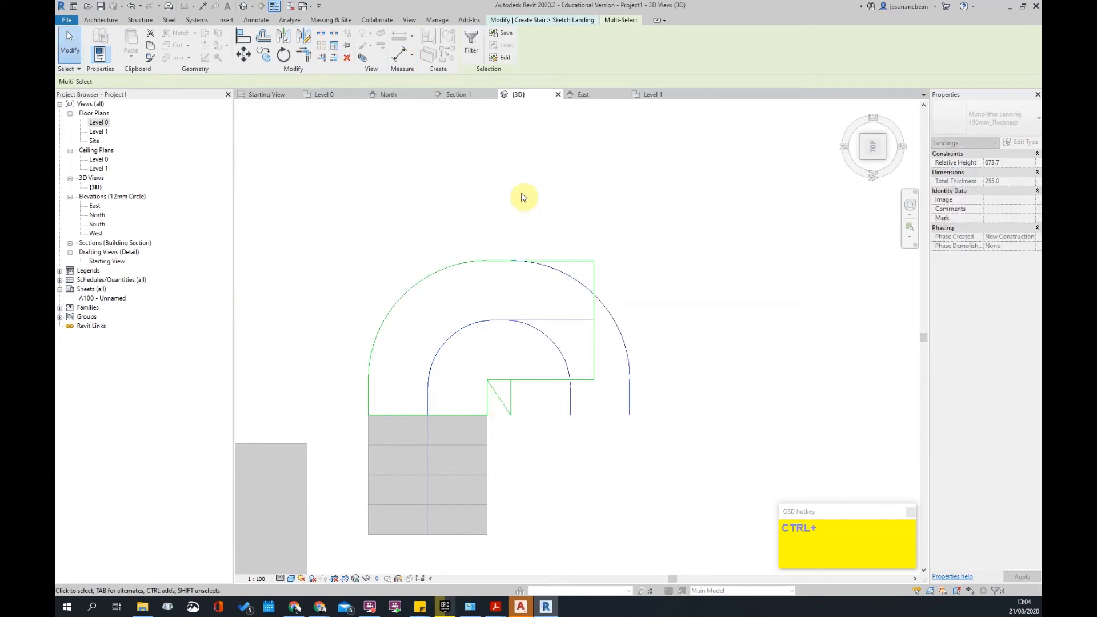
{"action": "key", "text": "Escape"}
{"action": "key", "text": "Escape"}
{"action": "scroll", "coordinate": [519, 427], "scroll_direction": "up", "scroll_amount": 3}
{"action": "scroll", "coordinate": [696, 374], "scroll_direction": "down", "scroll_amount": 2}
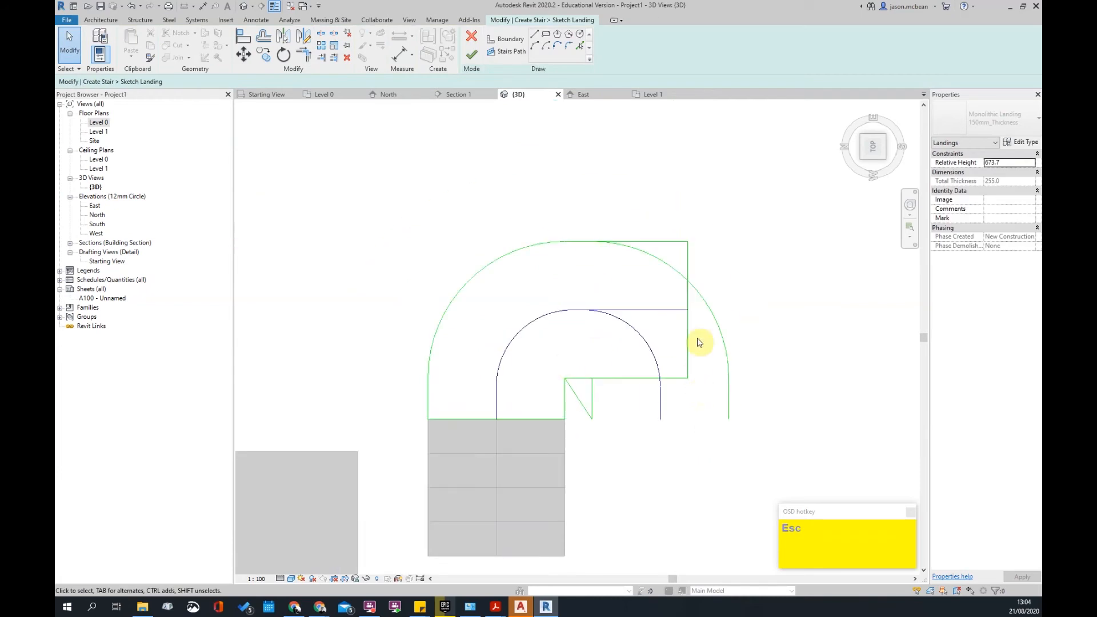
{"action": "scroll", "coordinate": [698, 425], "scroll_direction": "up", "scroll_amount": 2}
- Delete the extra diagonal and right vertical lines, keeping the inner horizontal line
{"action": "left_click", "coordinate": [580, 355]}
{"action": "key", "text": "t"}
{"action": "key", "text": "r"}
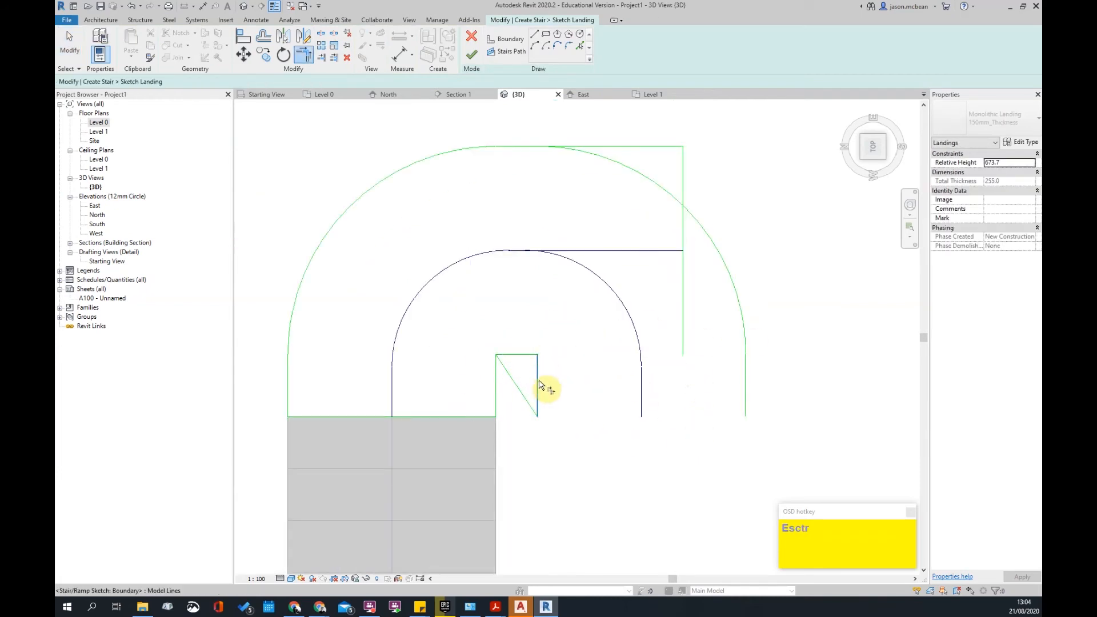
{"action": "scroll", "coordinate": [663, 378], "scroll_direction": "down", "scroll_amount": 2}
{"action": "key", "text": "Delete"}
{"action": "left_click", "coordinate": [673, 343]}
{"action": "key", "text": "Delete"}
{"action": "left_click", "coordinate": [656, 301]}
{"action": "key", "text": "Delete"}
{"action": "key", "text": "ctrl+z"}
{"action": "scroll", "coordinate": [560, 311], "scroll_direction": "up", "scroll_amount": 3}
- Trim the outer top line back to the right-hand outer arc with TR
{"action": "key", "text": "t"}
{"action": "key", "text": "r"}
{"action": "left_click", "coordinate": [575, 293]}
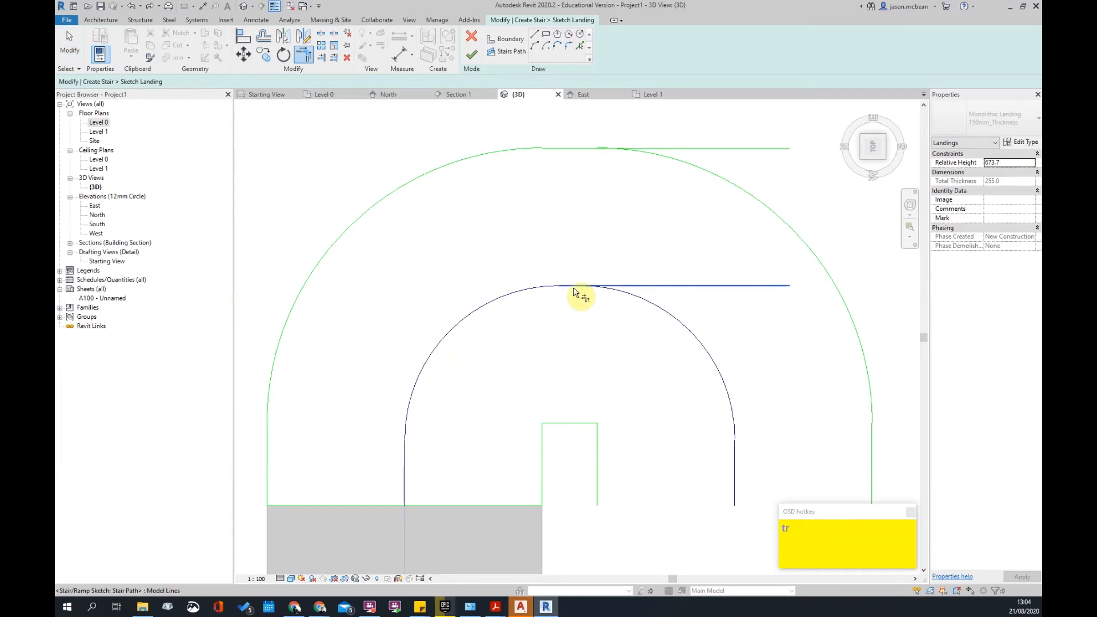
{"action": "scroll", "coordinate": [617, 361], "scroll_direction": "down", "scroll_amount": 3}
{"action": "left_click", "coordinate": [592, 239]}
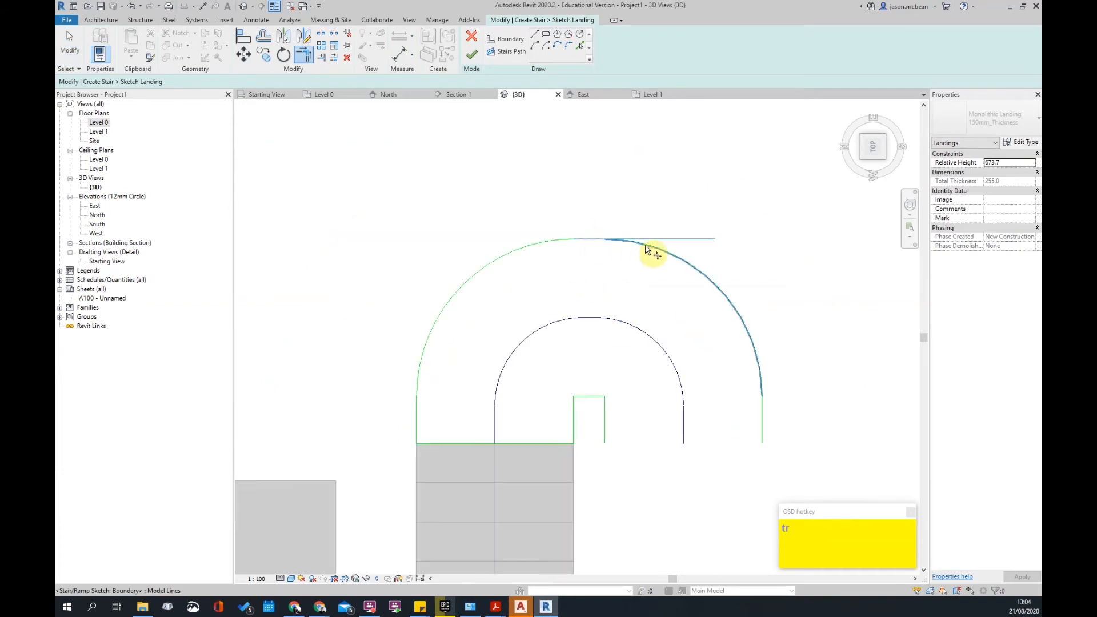
{"action": "left_click", "coordinate": [643, 245]}
{"action": "scroll", "coordinate": [634, 289], "scroll_direction": "down", "scroll_amount": 3}
{"action": "scroll", "coordinate": [695, 394], "scroll_direction": "up", "scroll_amount": 3}
{"action": "key", "text": "Escape"}
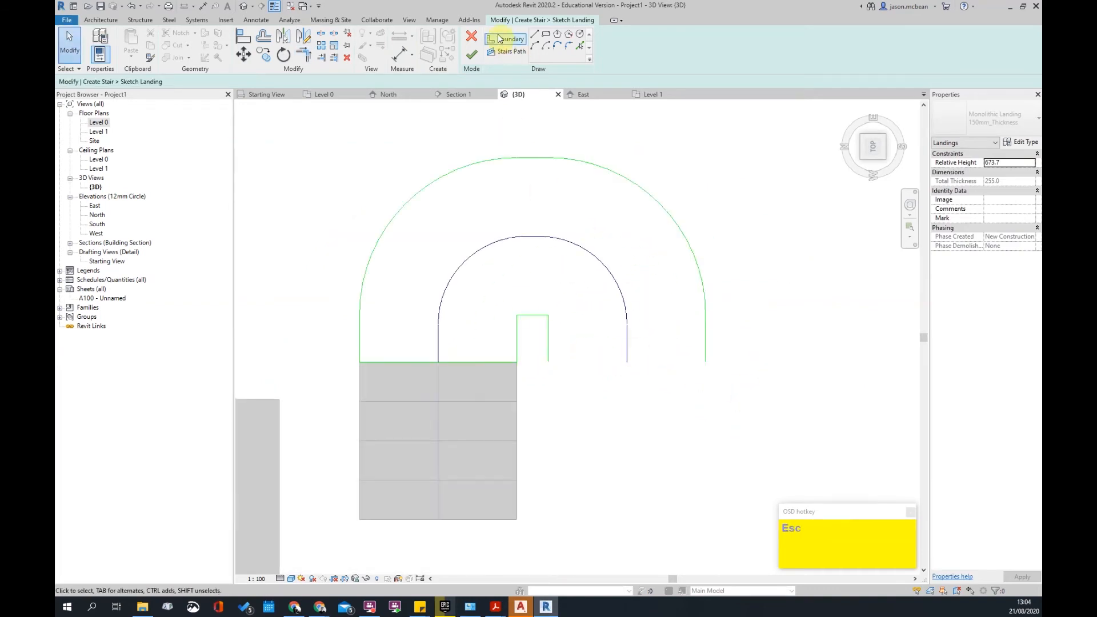
- Draw the closing line from the notch's outer corner to the outer arc's end, then finish the landing sketch
{"action": "left_click", "coordinate": [533, 36]}
{"action": "left_click", "coordinate": [548, 362]}
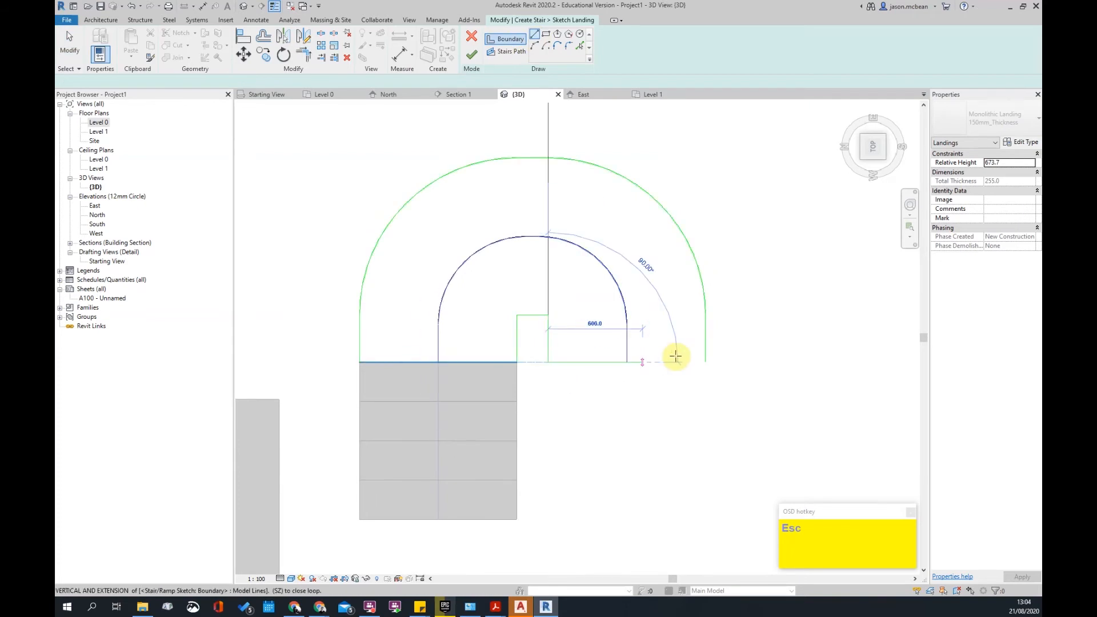
{"action": "left_click", "coordinate": [706, 362]}
{"action": "scroll", "coordinate": [732, 397], "scroll_direction": "down", "scroll_amount": 2}
{"action": "key", "text": "Escape"}
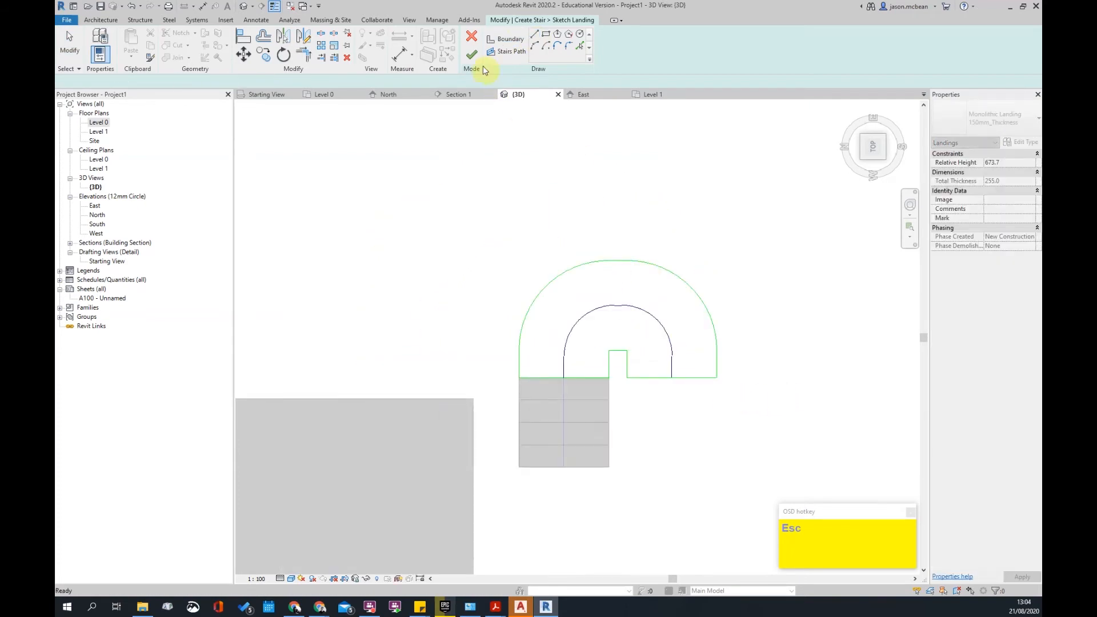
{"action": "left_click", "coordinate": [472, 55]}
{"action": "scroll", "coordinate": [496, 152], "scroll_direction": "down", "scroll_amount": 1}
{"action": "middle_click_drag", "start_coordinate": [648, 421], "coordinate": [601, 418]}
{"action": "key", "text": "Escape"}
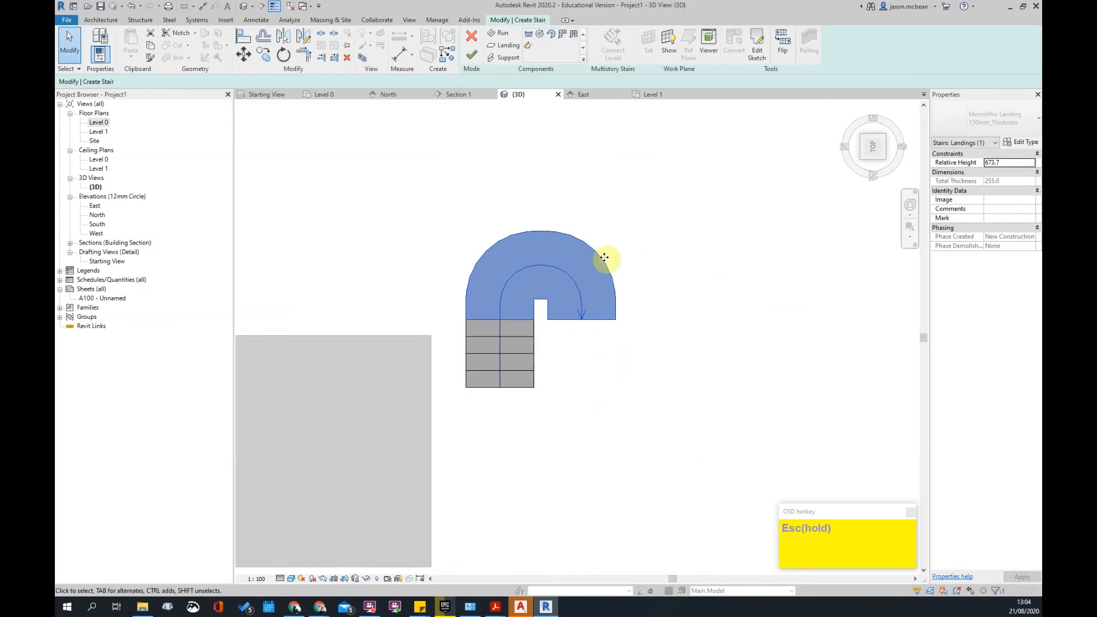
- Draw a straight run downward from the landing's free end and finish editing the stair
{"action": "left_click", "coordinate": [530, 35]}
{"action": "left_click", "coordinate": [583, 319]}
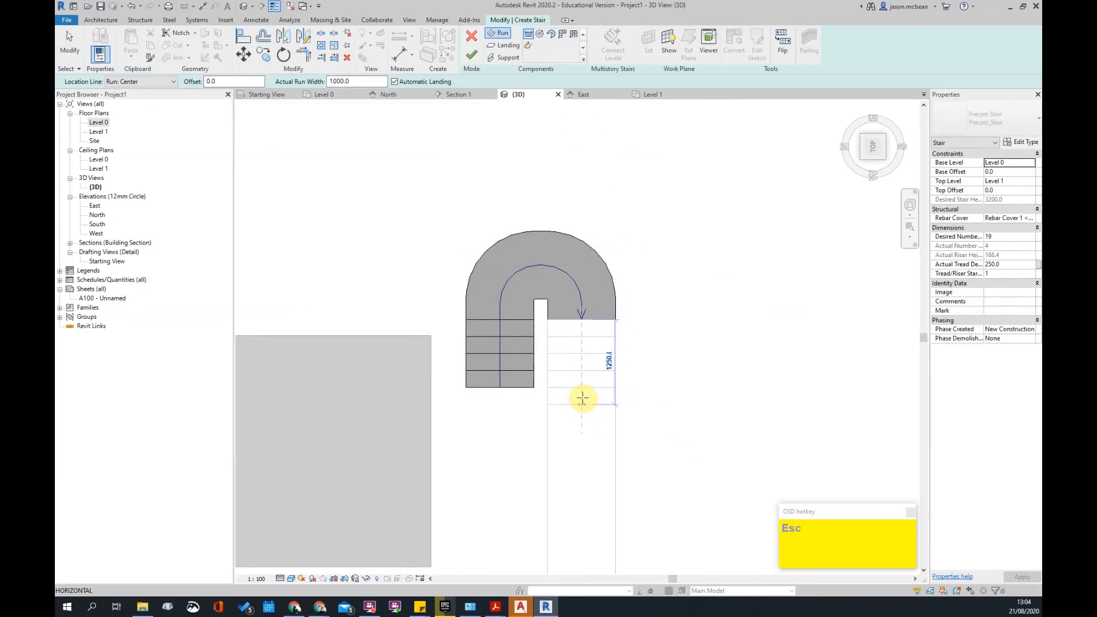
{"action": "left_click", "coordinate": [583, 401]}
{"action": "left_click", "coordinate": [472, 54]}
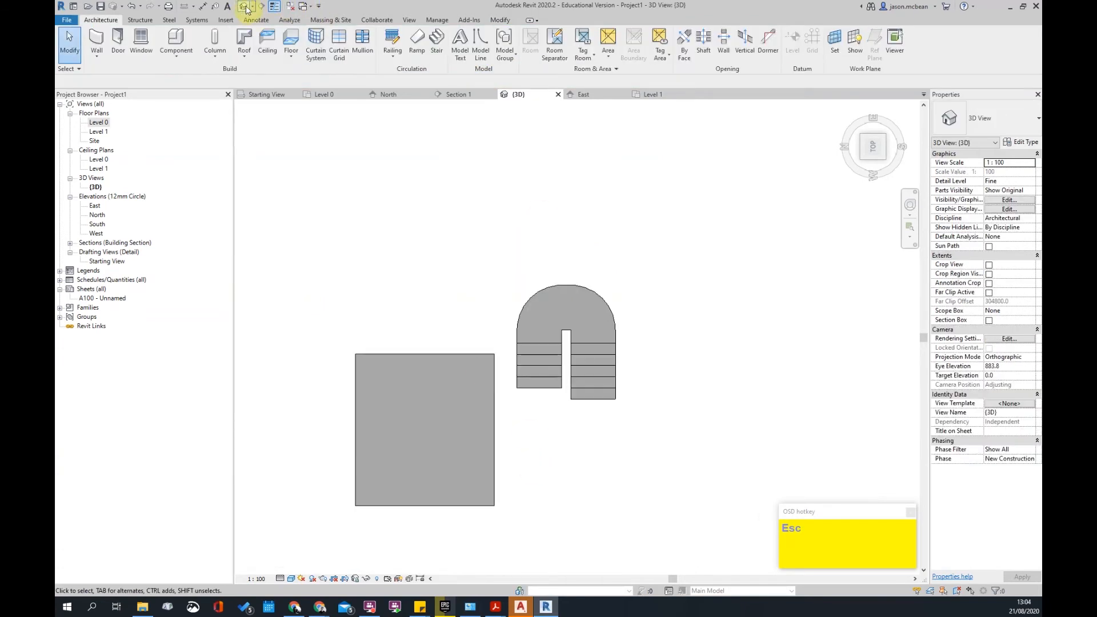
- Orbit around the finished two-run stair to inspect it in 3D
{"action": "middle_click_drag", "start_coordinate": [588, 343], "coordinate": [602, 252], "text": "shift"}
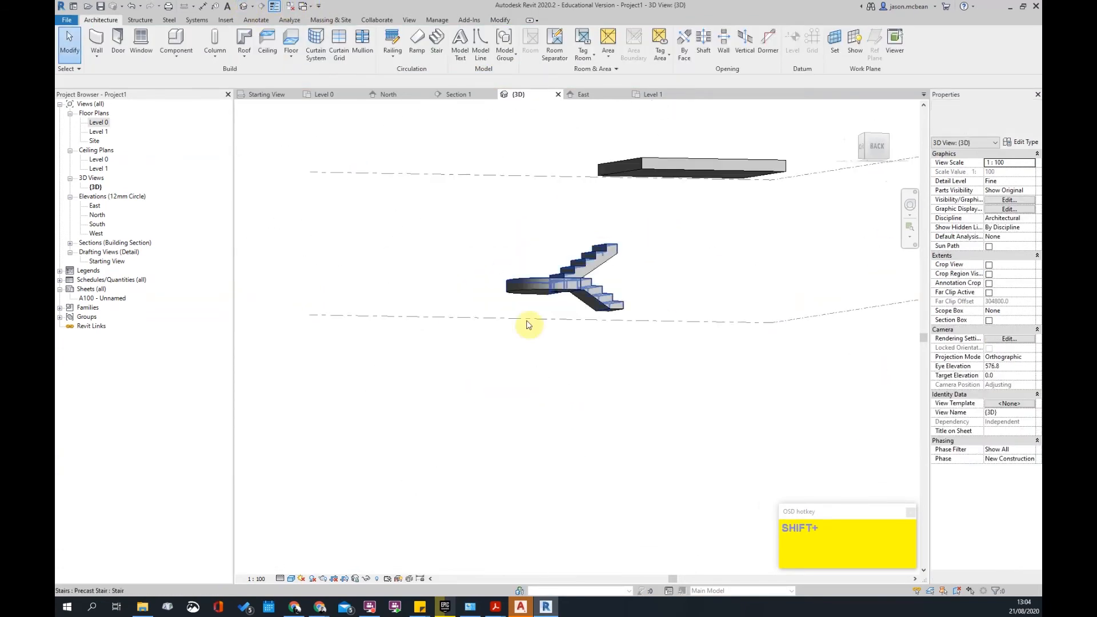
{"action": "scroll", "coordinate": [589, 280], "scroll_direction": "up", "scroll_amount": 5}
{"action": "middle_click_drag", "start_coordinate": [581, 307], "coordinate": [681, 367], "text": "shift"}
{"action": "scroll", "coordinate": [681, 367], "scroll_direction": "down", "scroll_amount": 5}
{"action": "middle_click_drag", "start_coordinate": [622, 341], "coordinate": [532, 392], "text": "shift"}
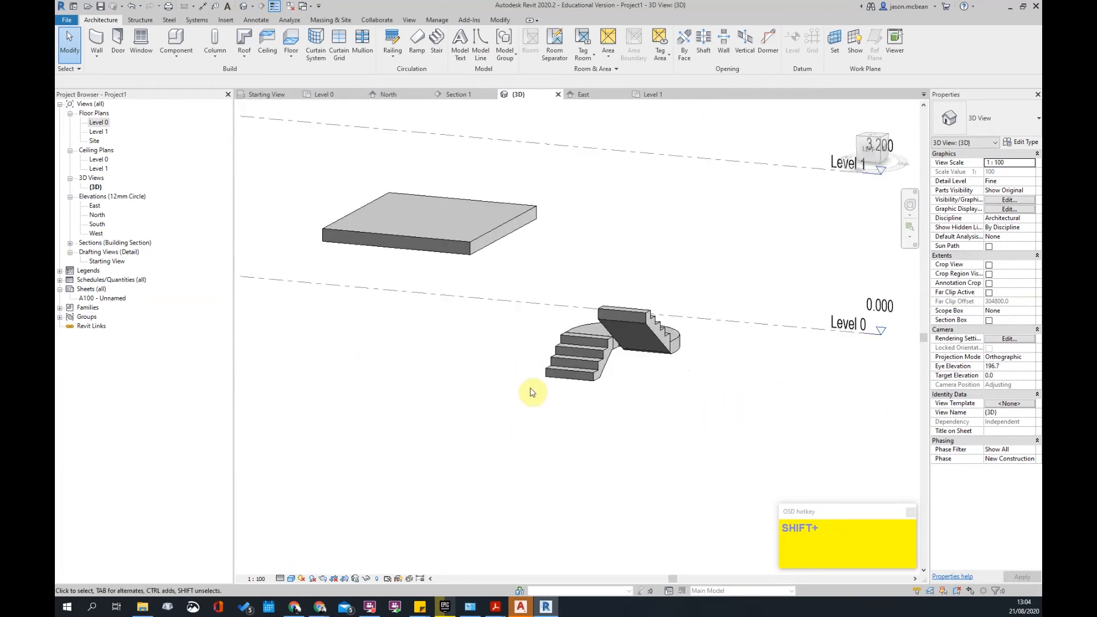
{"action": "middle_click_drag", "start_coordinate": [531, 393], "coordinate": [603, 333], "text": "shift"}
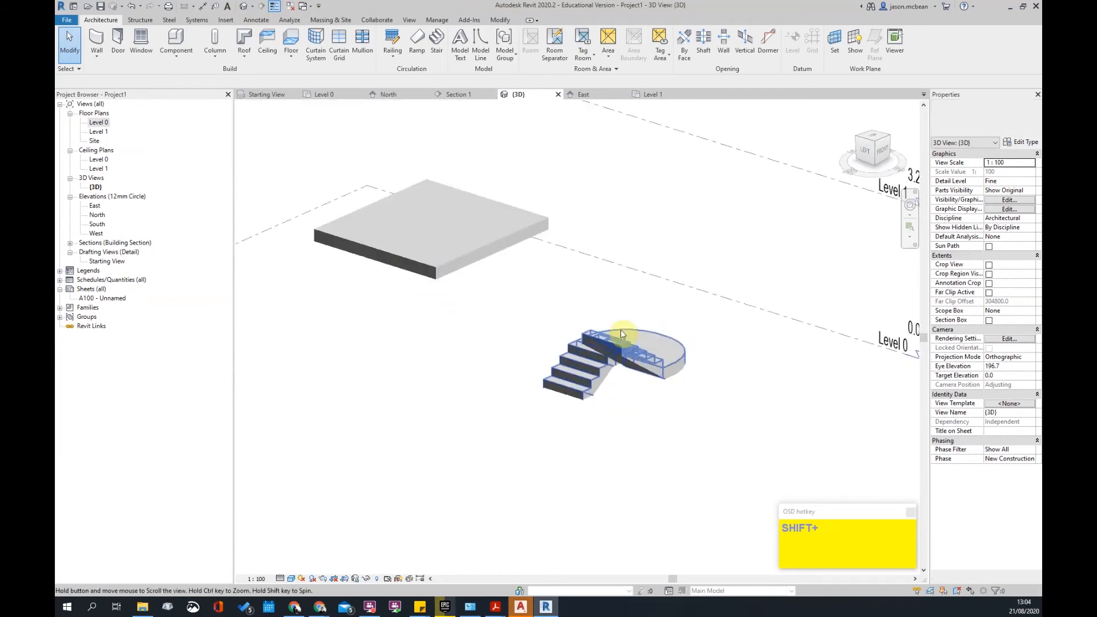
{"action": "scroll", "coordinate": [604, 331], "scroll_direction": "down", "scroll_amount": 3}
{"action": "key", "text": "Escape"}
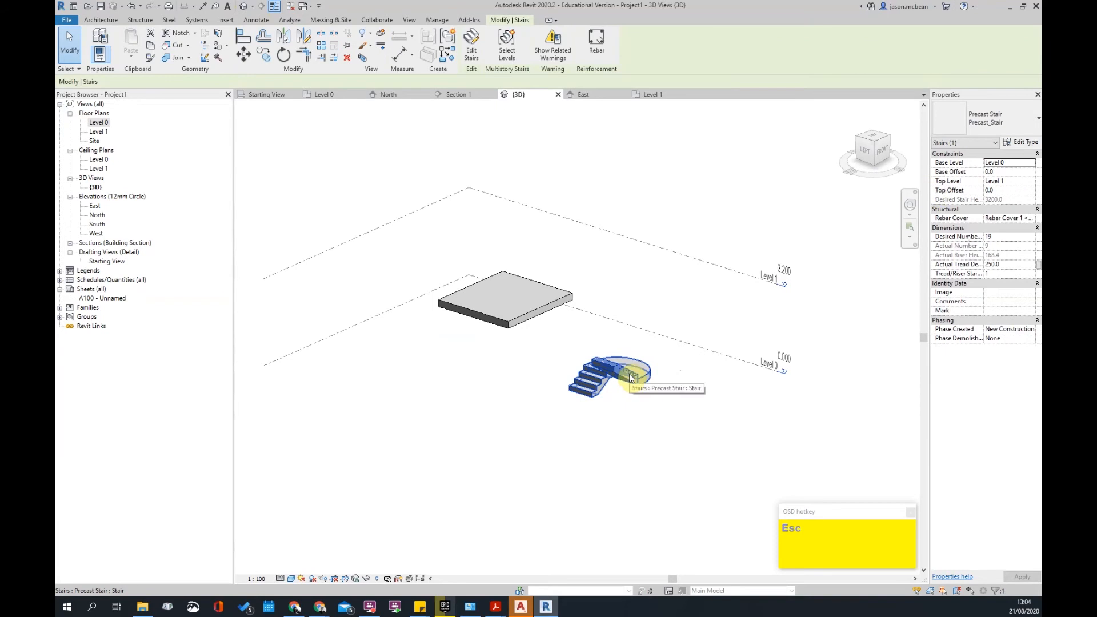
- Switch the stair to Insitu_Concrete_150mm_Waist and review its type properties without changes
{"action": "left_click", "coordinate": [1006, 125]}
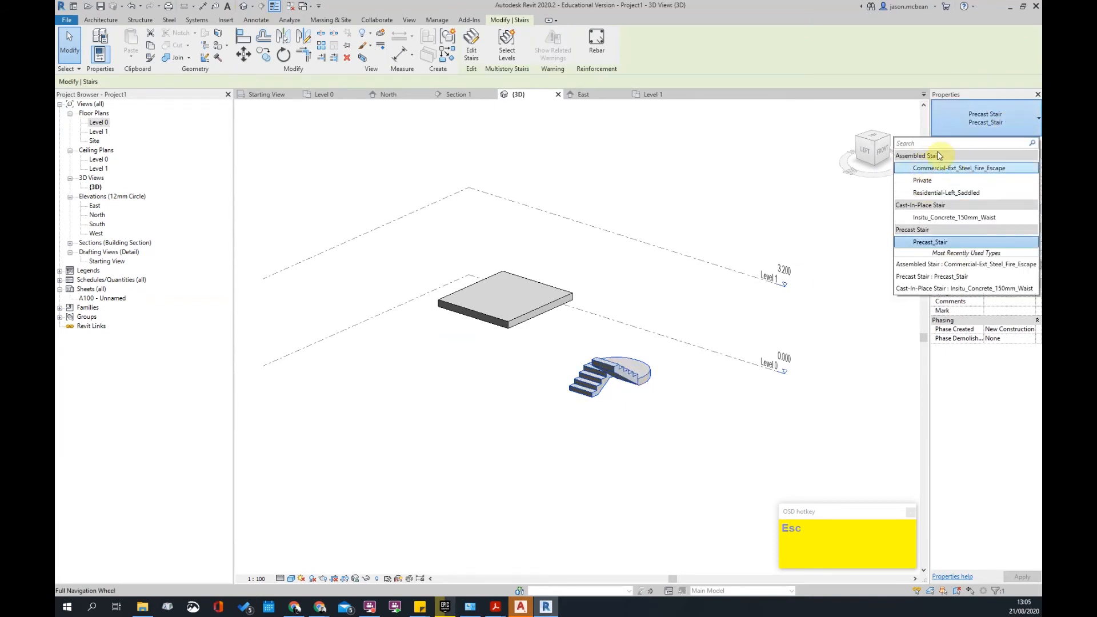
{"action": "left_click", "coordinate": [948, 218]}
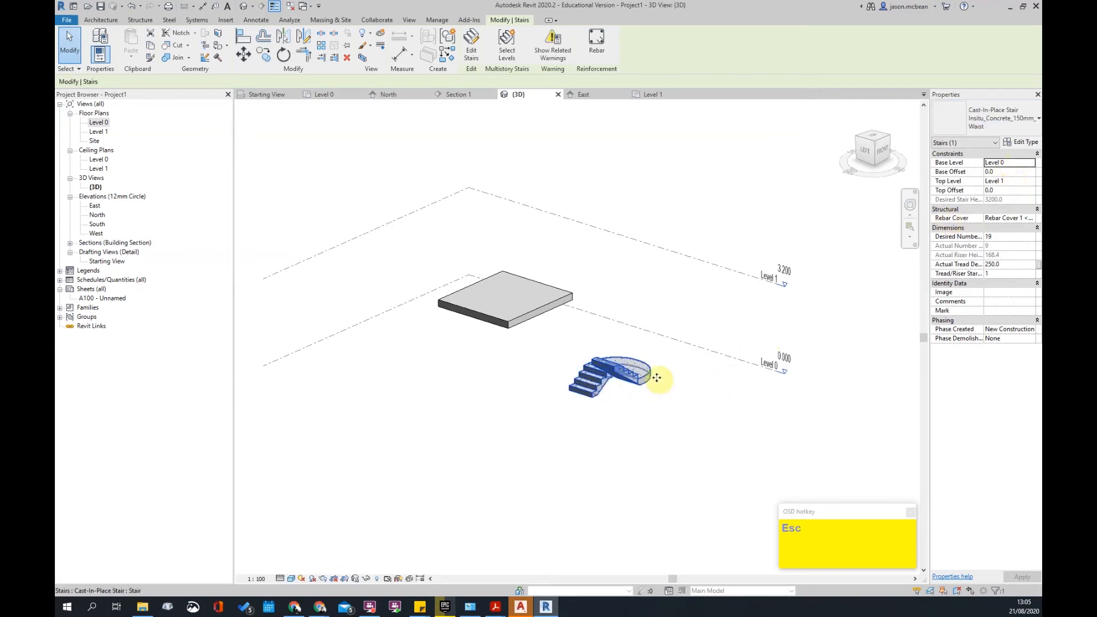
{"action": "left_click", "coordinate": [1021, 143]}
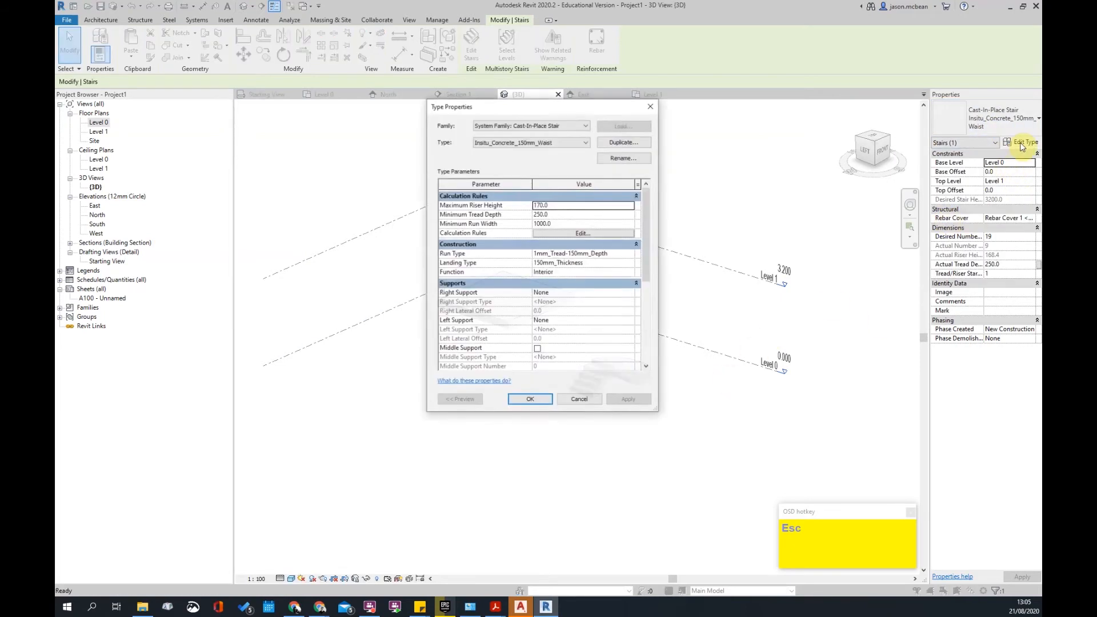
{"action": "left_click", "coordinate": [546, 143]}
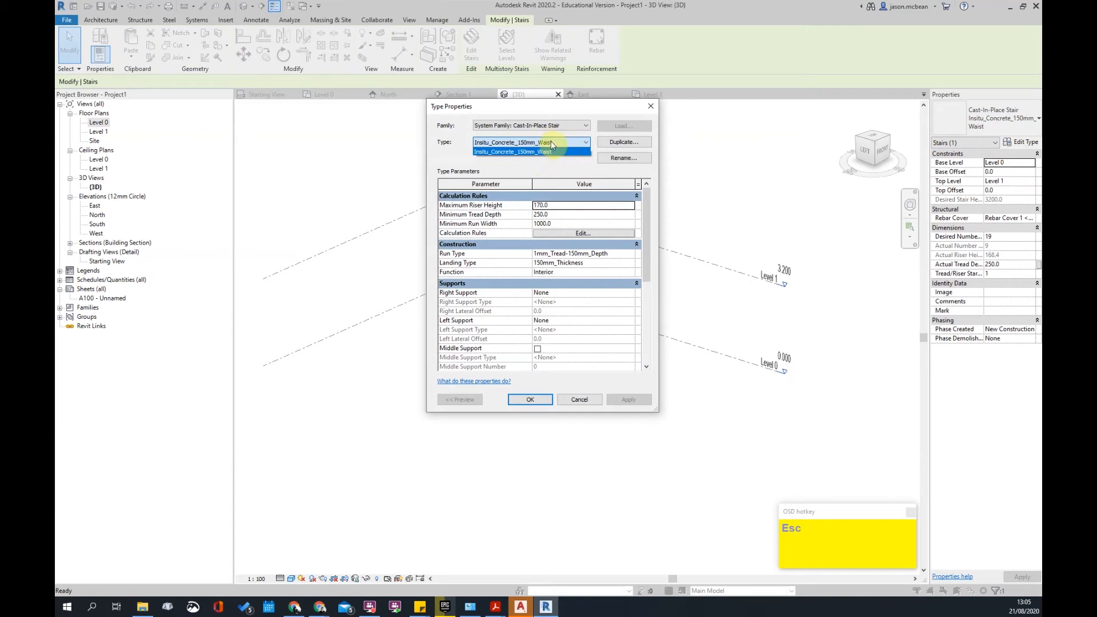
{"action": "left_click", "coordinate": [553, 145]}
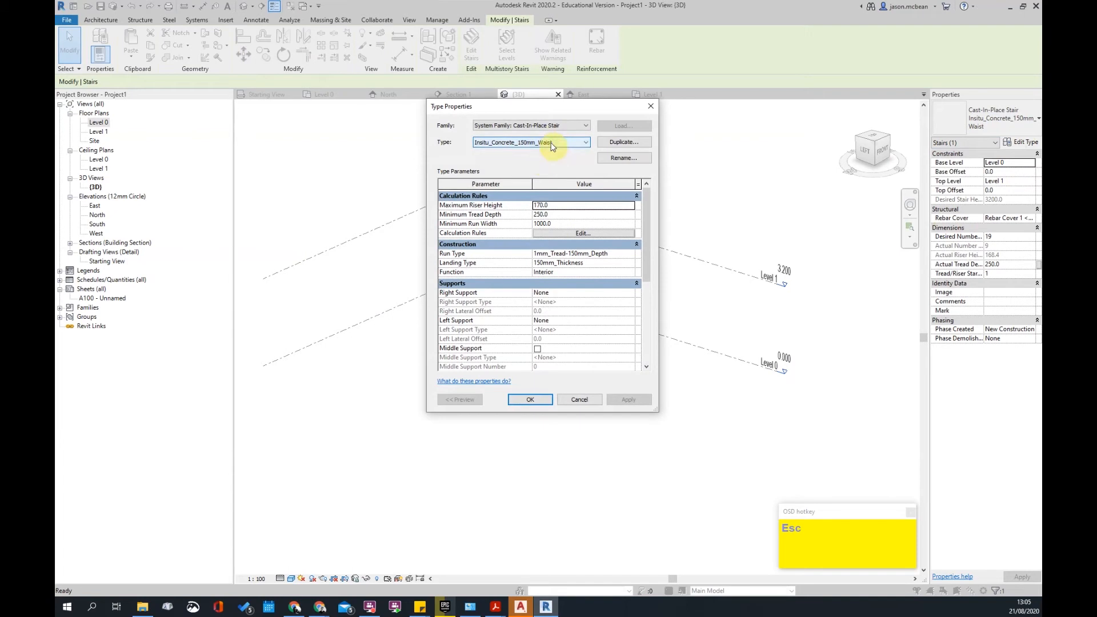
{"action": "left_click", "coordinate": [580, 400]}
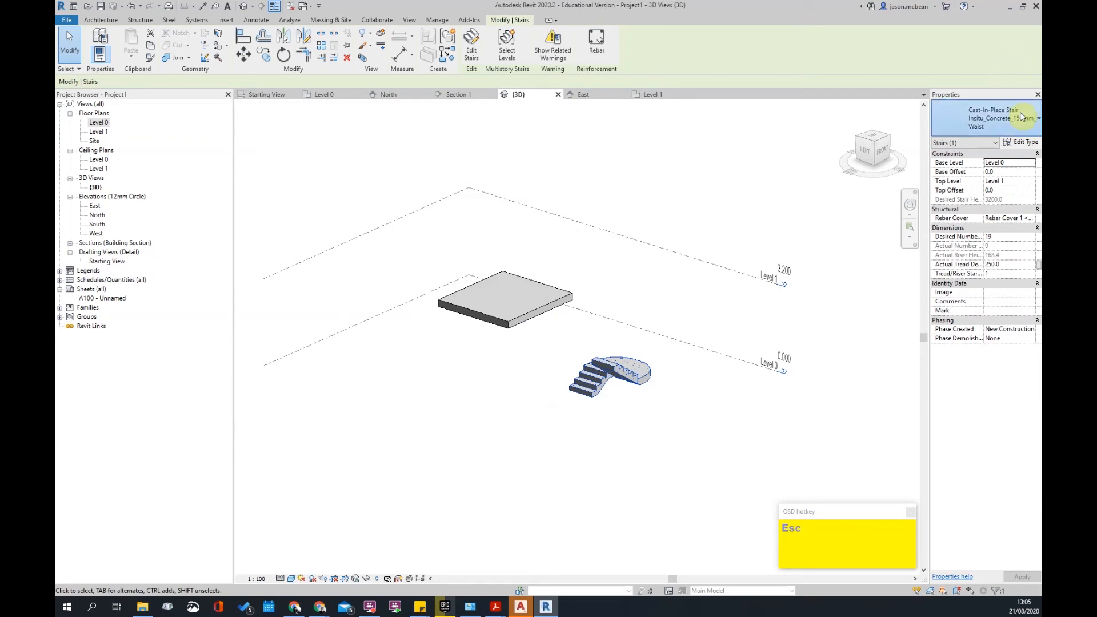
- Change the stair to the Private type and orbit to view the curved landing
{"action": "left_click", "coordinate": [983, 118]}
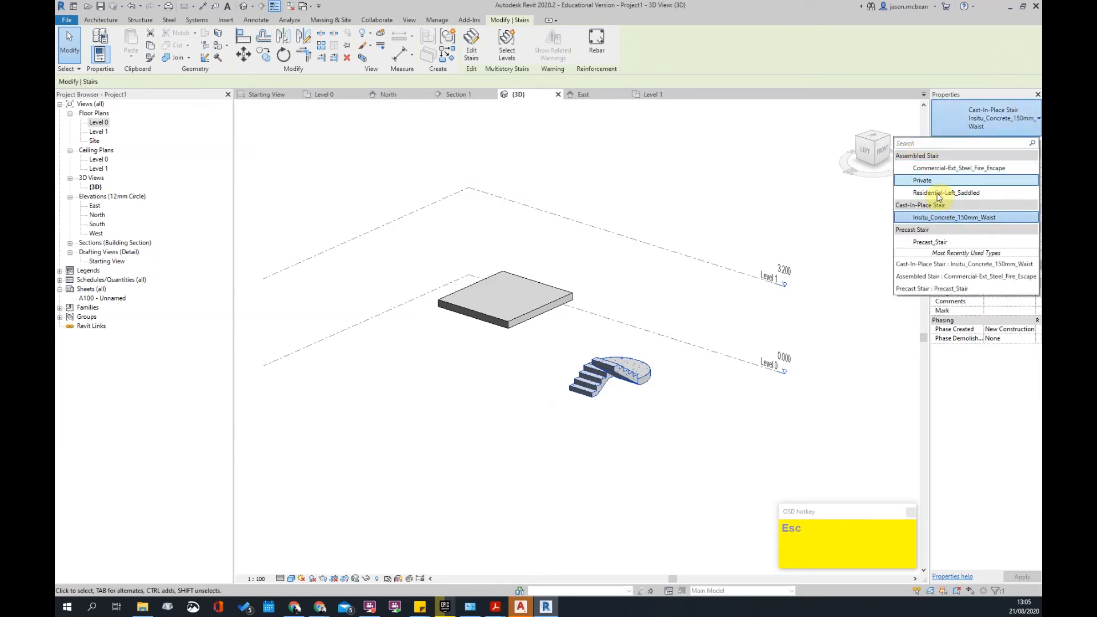
{"action": "key", "text": "Escape"}
{"action": "scroll", "coordinate": [651, 343], "scroll_direction": "up", "scroll_amount": 4}
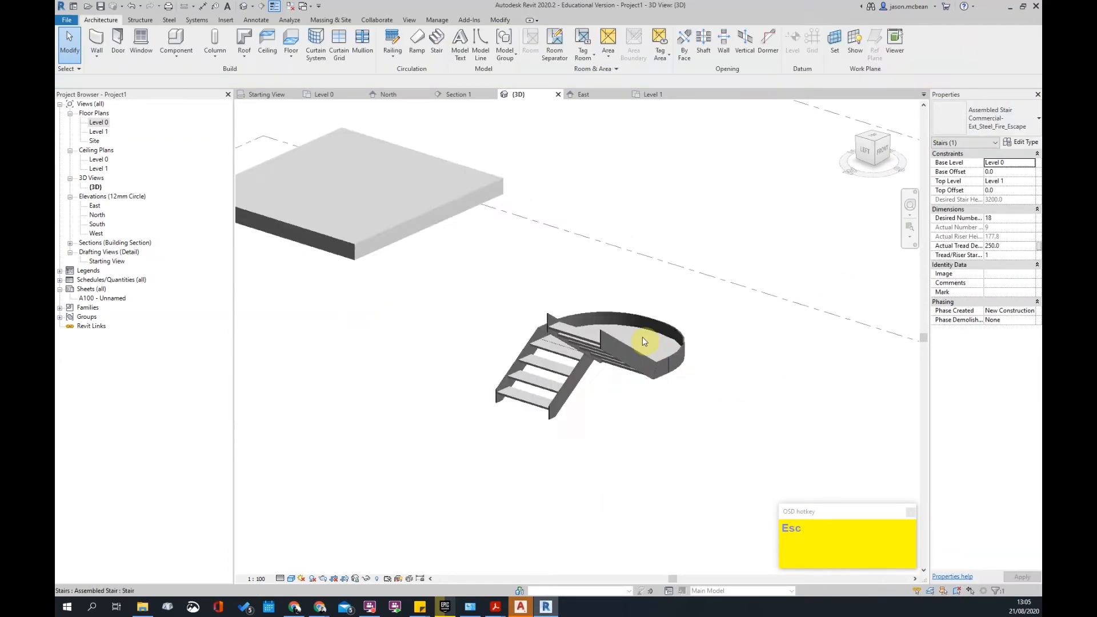
{"action": "key", "text": "Escape"}
{"action": "left_click", "coordinate": [632, 367]}
{"action": "left_click", "coordinate": [1007, 121]}
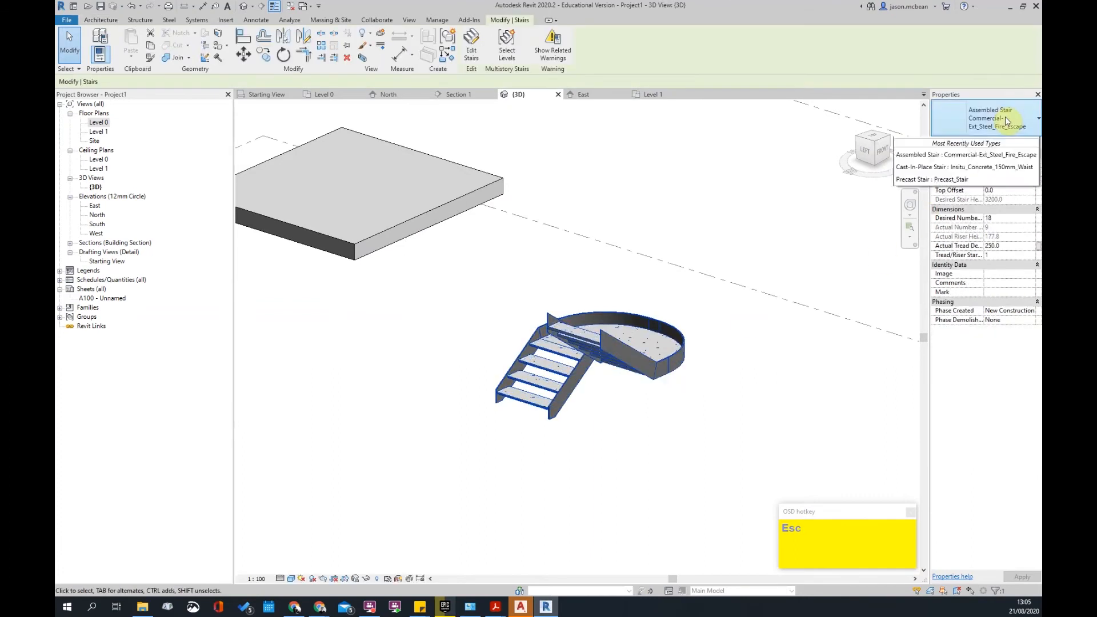
{"action": "left_click", "coordinate": [941, 182]}
{"action": "key", "text": "Escape"}
{"action": "scroll", "coordinate": [626, 429], "scroll_direction": "up", "scroll_amount": 3}
{"action": "middle_click_drag", "start_coordinate": [582, 426], "coordinate": [676, 353], "text": "shift"}
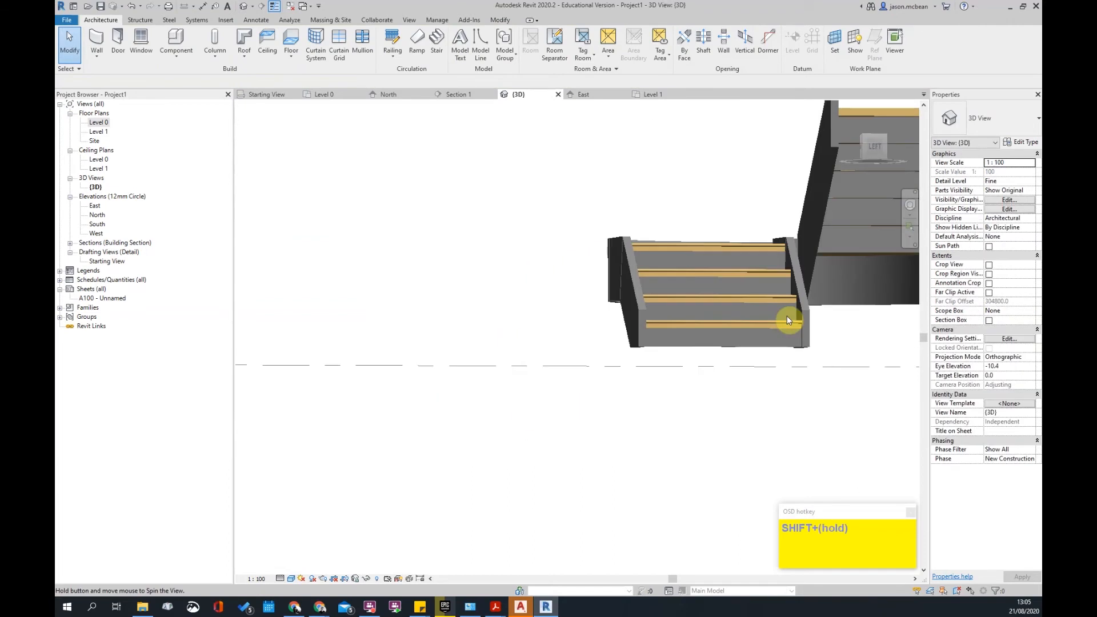
{"action": "middle_click_drag", "start_coordinate": [787, 315], "coordinate": [604, 438], "text": "shift"}
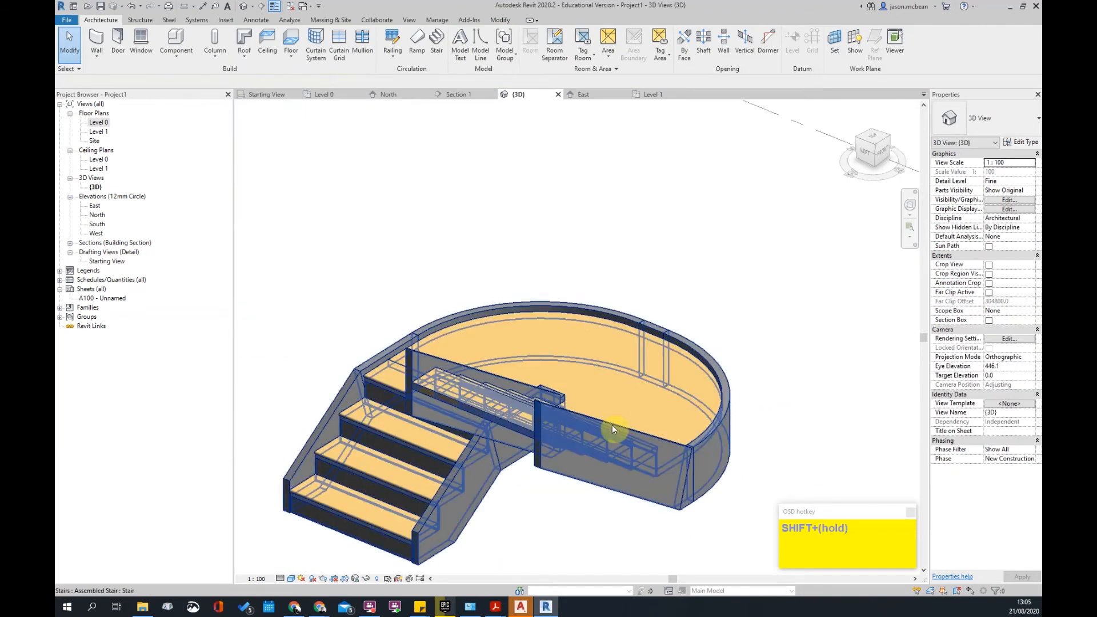
- Select the stair and choose Residential-Left_Saddled from the Properties type list
{"action": "left_click", "coordinate": [617, 439]}
{"action": "left_click", "coordinate": [1021, 118]}
{"action": "left_click", "coordinate": [1020, 118]}
{"action": "left_click", "coordinate": [1021, 119]}
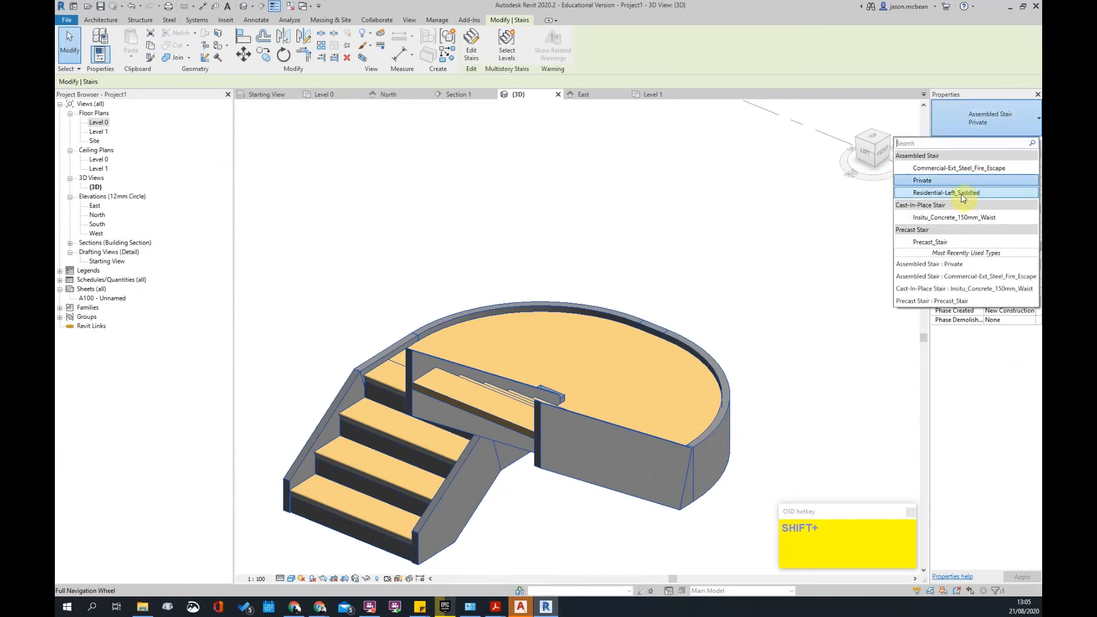
{"action": "left_click", "coordinate": [963, 194]}
{"action": "left_click", "coordinate": [627, 272]}
{"action": "scroll", "coordinate": [678, 297], "scroll_direction": "down", "scroll_amount": 2}
- Orbit around the saddled timber stair to inspect it from the back and sides
{"action": "left_click", "coordinate": [647, 364]}
{"action": "middle_click_drag", "start_coordinate": [546, 440], "coordinate": [649, 422], "text": "shift"}
{"action": "left_click", "coordinate": [624, 526]}
{"action": "scroll", "coordinate": [626, 443], "scroll_direction": "up", "scroll_amount": 2}
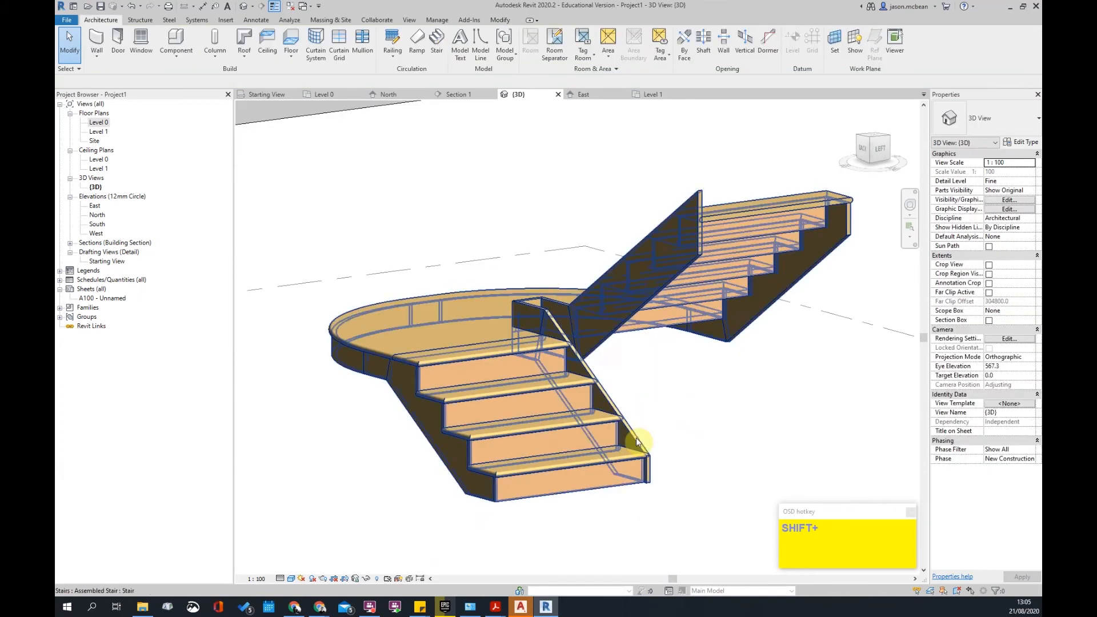
{"action": "middle_click_drag", "start_coordinate": [512, 331], "coordinate": [785, 359], "text": "shift"}
{"action": "middle_click_drag", "start_coordinate": [486, 365], "coordinate": [640, 337], "text": "shift"}
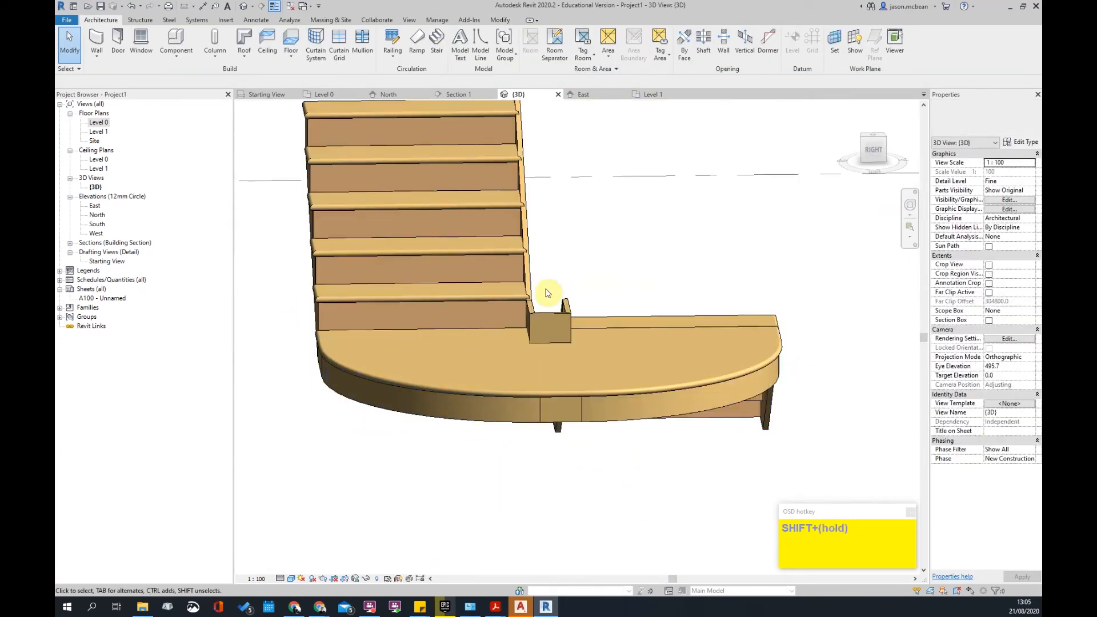
{"action": "scroll", "coordinate": [547, 329], "scroll_direction": "down", "scroll_amount": 4}
{"action": "middle_click_drag", "start_coordinate": [545, 337], "coordinate": [648, 350], "text": "shift"}
{"action": "scroll", "coordinate": [530, 350], "scroll_direction": "up", "scroll_amount": 3}
{"action": "scroll", "coordinate": [509, 360], "scroll_direction": "down", "scroll_amount": 3}
{"action": "scroll", "coordinate": [648, 351], "scroll_direction": "up", "scroll_amount": 4}
{"action": "scroll", "coordinate": [681, 377], "scroll_direction": "up", "scroll_amount": 3}
{"action": "middle_click_drag", "start_coordinate": [696, 407], "coordinate": [535, 391], "text": "shift"}
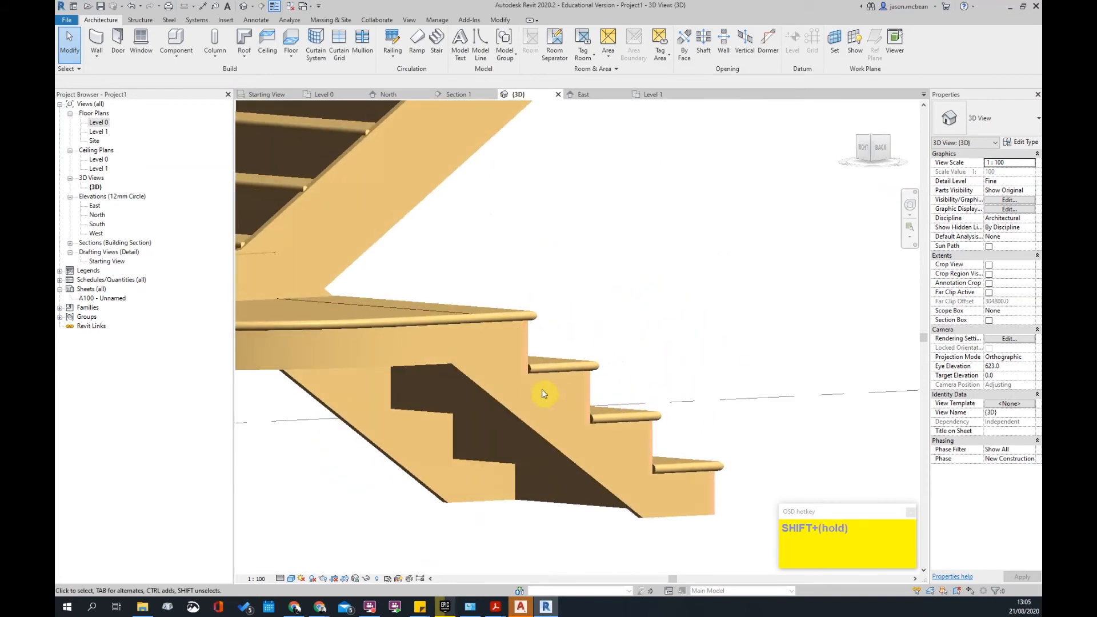
{"action": "left_click", "coordinate": [573, 371]}
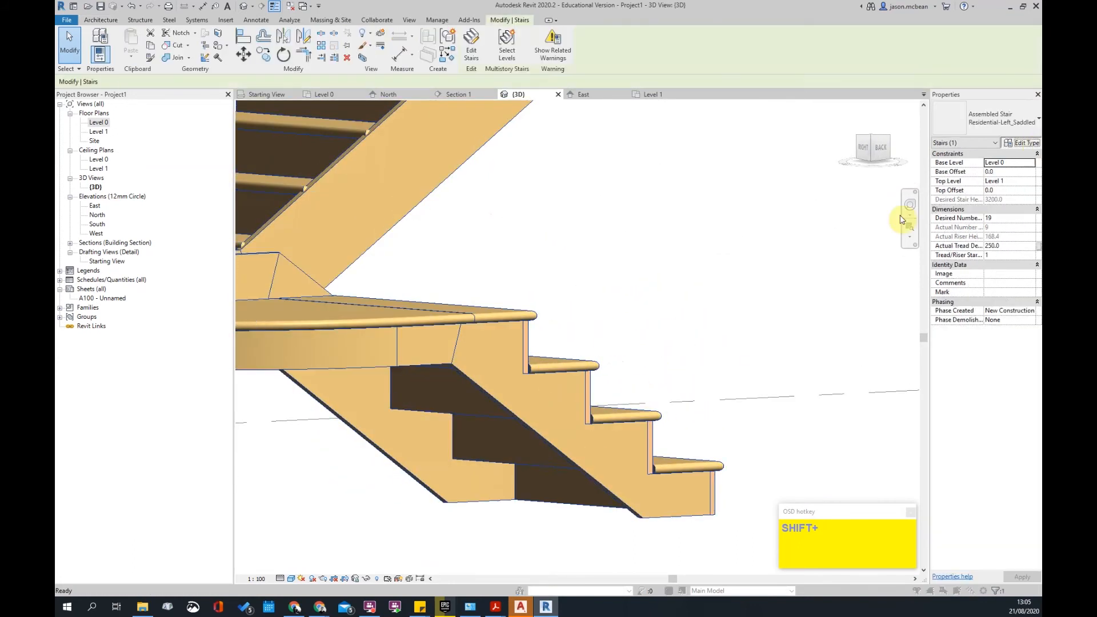
{"action": "left_click", "coordinate": [1023, 142]}
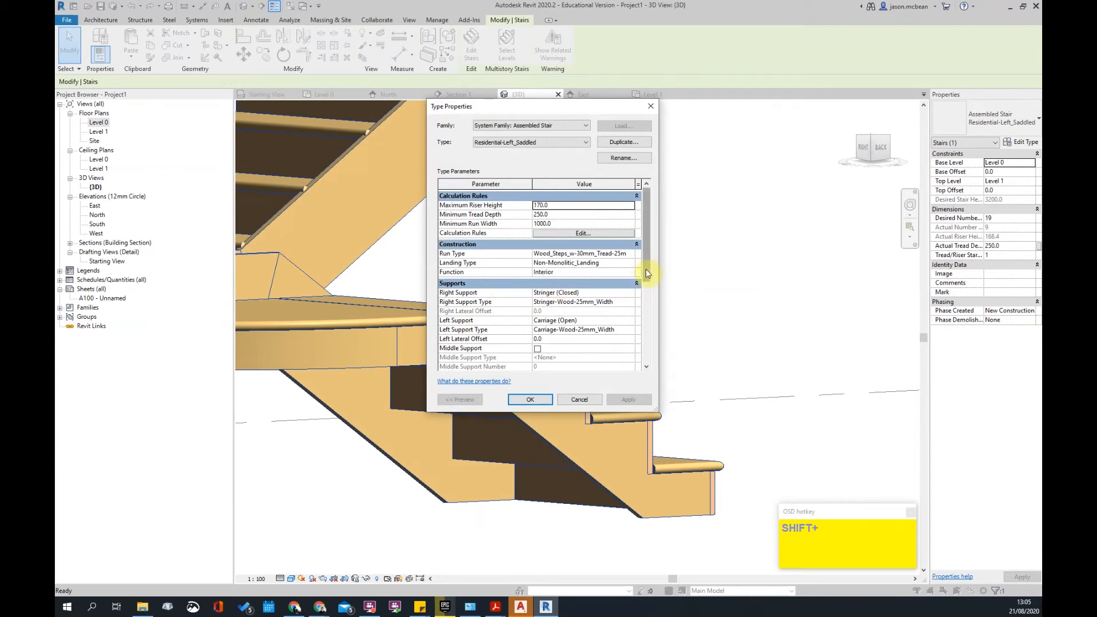
{"action": "left_click", "coordinate": [633, 255]}
{"action": "left_click", "coordinate": [631, 254]}
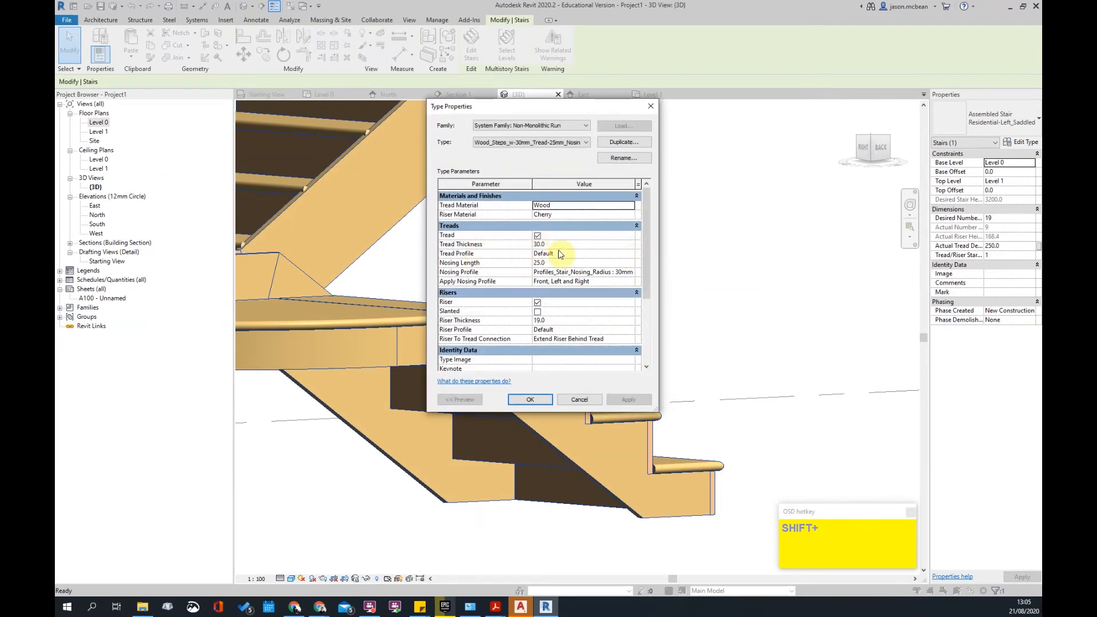
{"action": "left_click", "coordinate": [627, 271]}
{"action": "left_click", "coordinate": [630, 272]}
{"action": "left_click", "coordinate": [625, 278]}
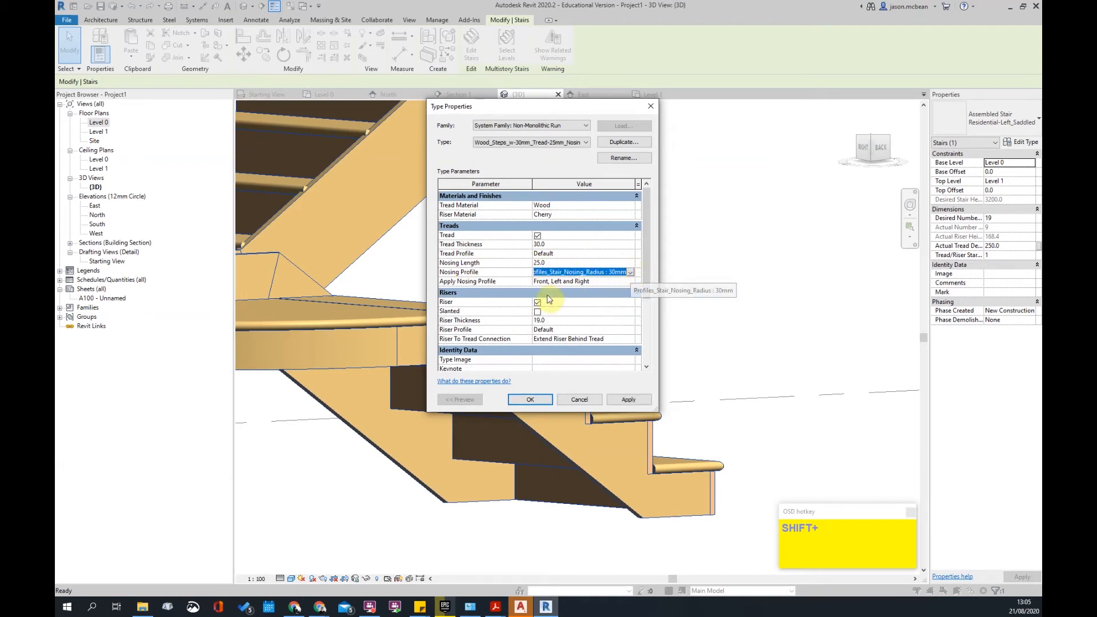
{"action": "left_click", "coordinate": [579, 400]}
{"action": "left_click", "coordinate": [530, 393]}
{"action": "left_click", "coordinate": [782, 297]}
{"action": "scroll", "coordinate": [782, 297], "scroll_direction": "down", "scroll_amount": 3}
{"action": "middle_click_drag", "start_coordinate": [782, 296], "coordinate": [505, 432], "text": "shift"}
{"action": "left_click", "coordinate": [499, 373]}
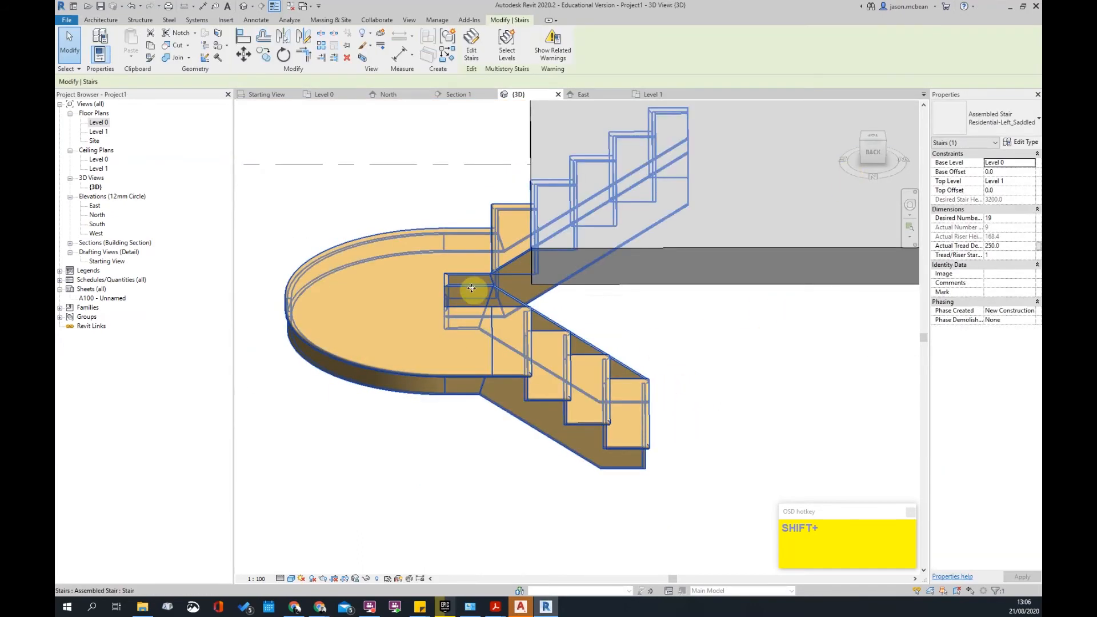
- Select the stair and pick Commercial-Ext_Steel_Fire_Escape from the Properties type list
{"action": "left_click", "coordinate": [981, 119]}
{"action": "left_click", "coordinate": [494, 473]}
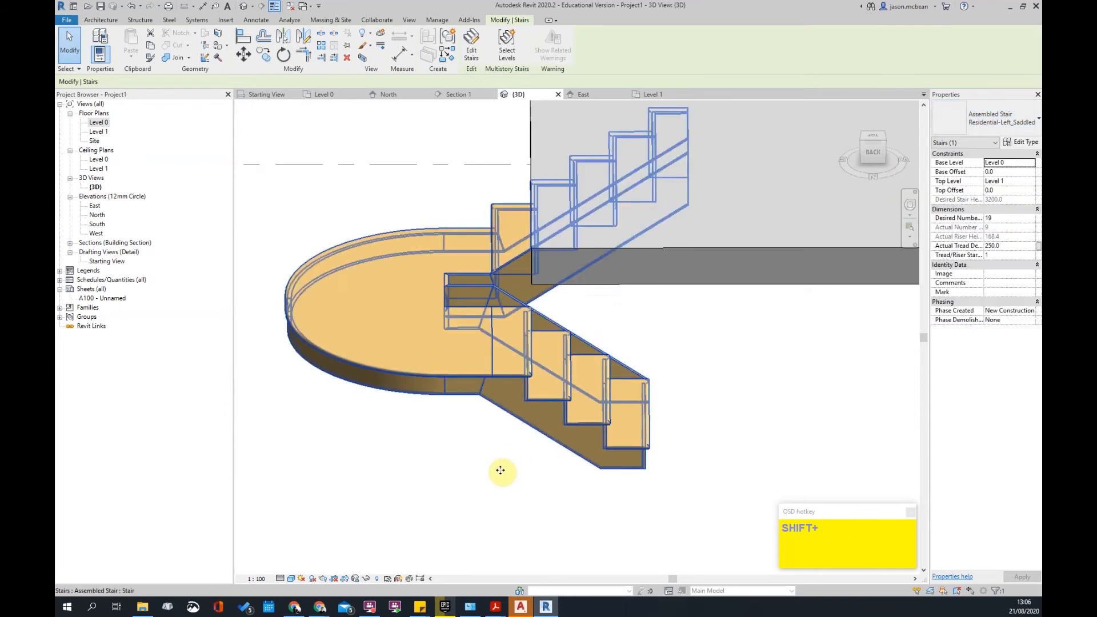
{"action": "middle_click_drag", "start_coordinate": [710, 412], "coordinate": [651, 264], "text": "shift"}
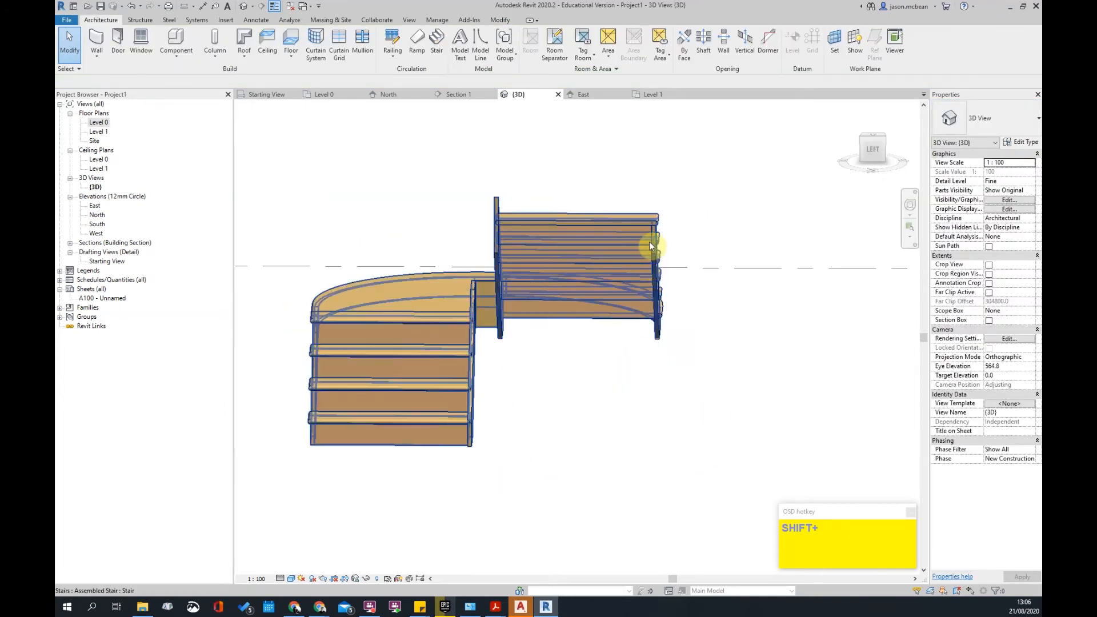
{"action": "left_click", "coordinate": [650, 243]}
{"action": "left_click", "coordinate": [990, 121]}
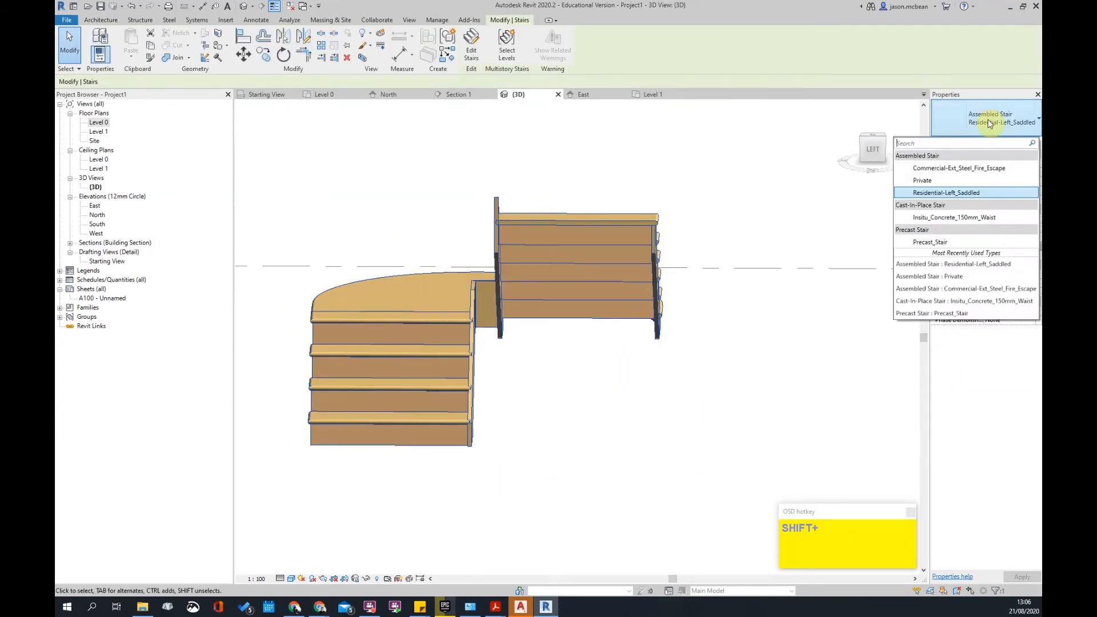
{"action": "left_click", "coordinate": [949, 168]}
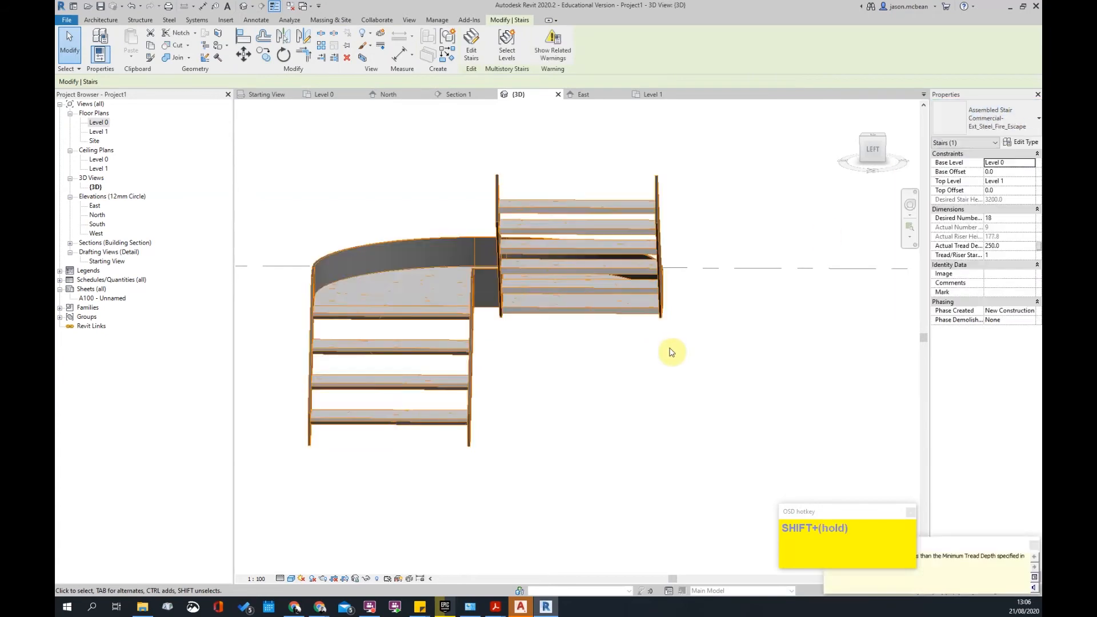
{"action": "left_click", "coordinate": [644, 397]}
- Orbit around the steel stair and landing to check the result
{"action": "middle_click_drag", "start_coordinate": [645, 397], "coordinate": [657, 440], "text": "shift"}
{"action": "scroll", "coordinate": [609, 365], "scroll_direction": "up", "scroll_amount": 3}
{"action": "scroll", "coordinate": [609, 318], "scroll_direction": "up", "scroll_amount": 2}
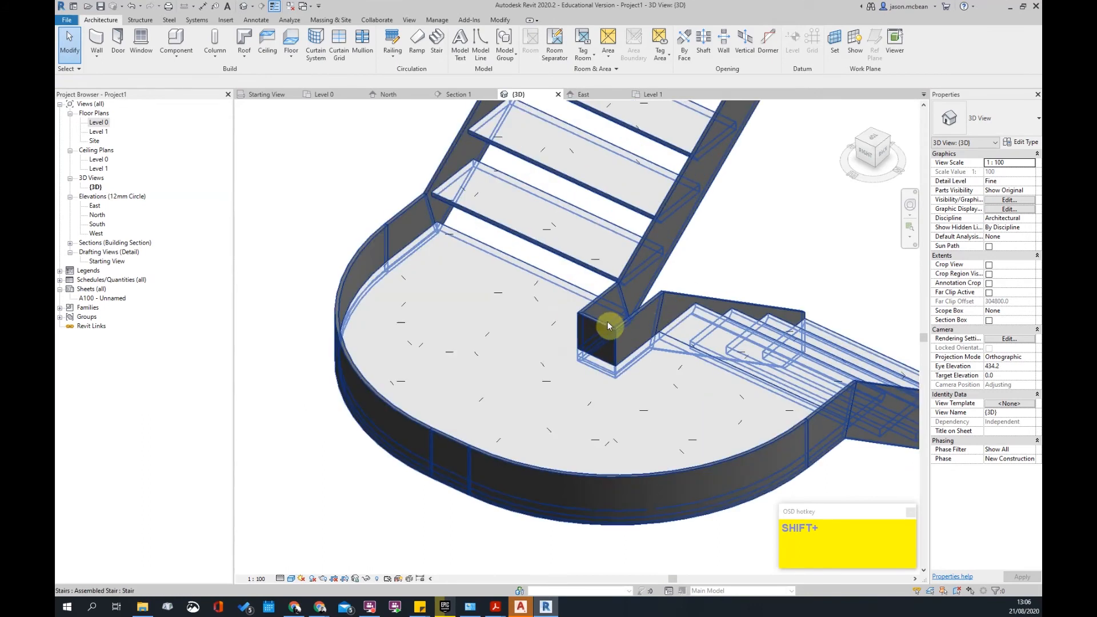
{"action": "scroll", "coordinate": [600, 325], "scroll_direction": "down", "scroll_amount": 5}
{"action": "middle_click_drag", "start_coordinate": [557, 375], "coordinate": [600, 352], "text": "shift"}
{"action": "scroll", "coordinate": [635, 320], "scroll_direction": "up", "scroll_amount": 2}
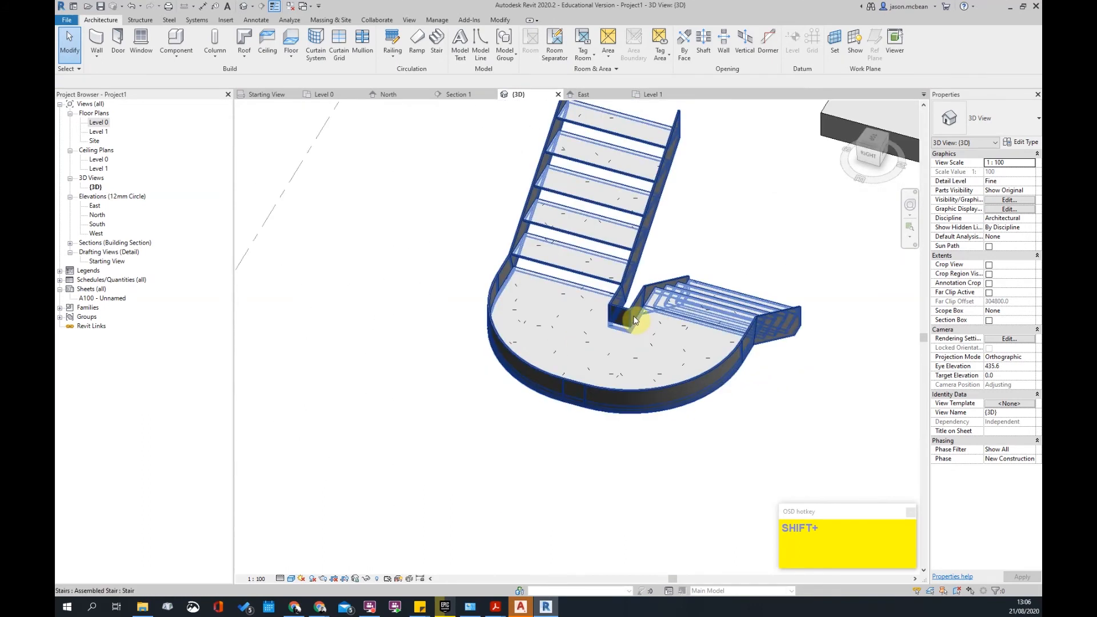
- Open the stair for editing, delete the landing-corner stringer piece, then undo the deletion
{"action": "double_click", "coordinate": [629, 317]}
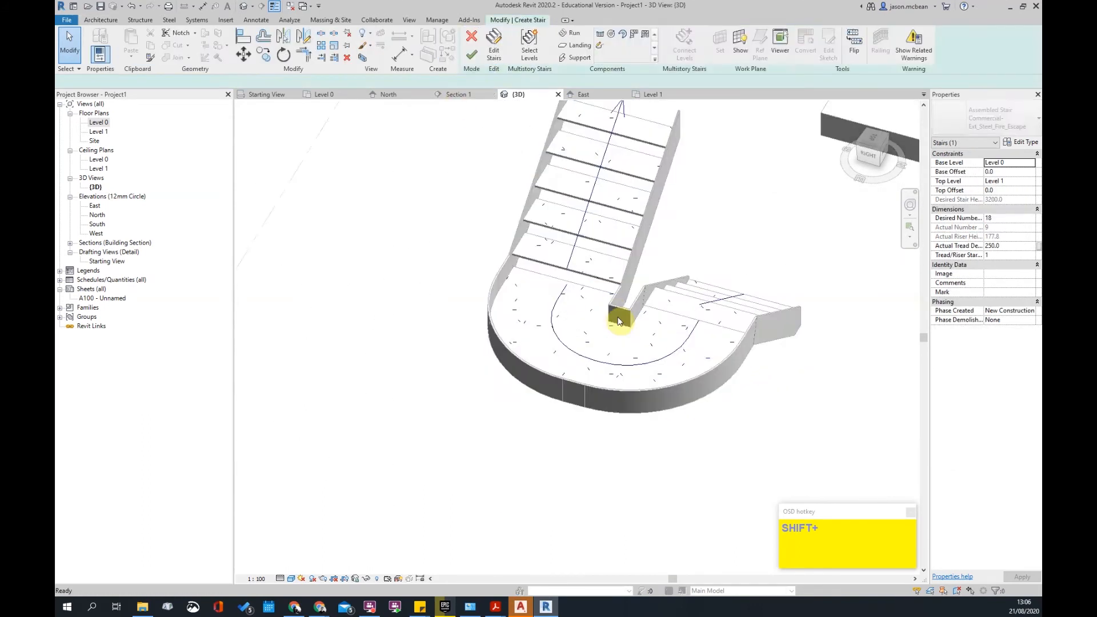
{"action": "key", "text": "shift+Delete"}
{"action": "left_click", "coordinate": [616, 314]}
{"action": "key", "text": "Delete"}
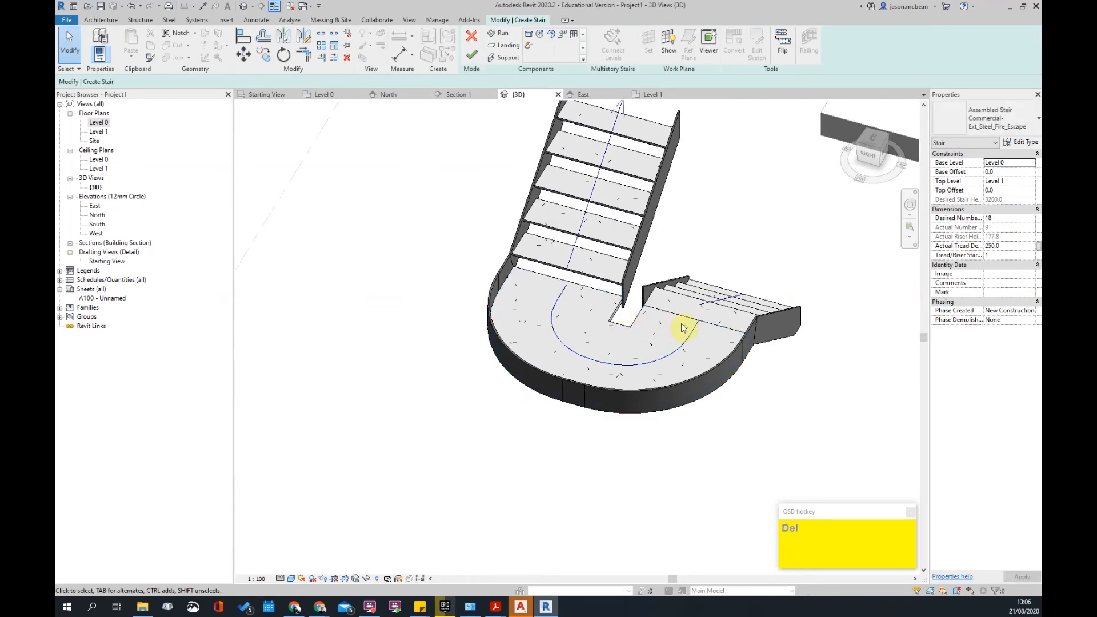
{"action": "key", "text": "ctrl+z"}
{"action": "key", "text": "ctrl+z"}
{"action": "key", "text": "ctrl+z"}
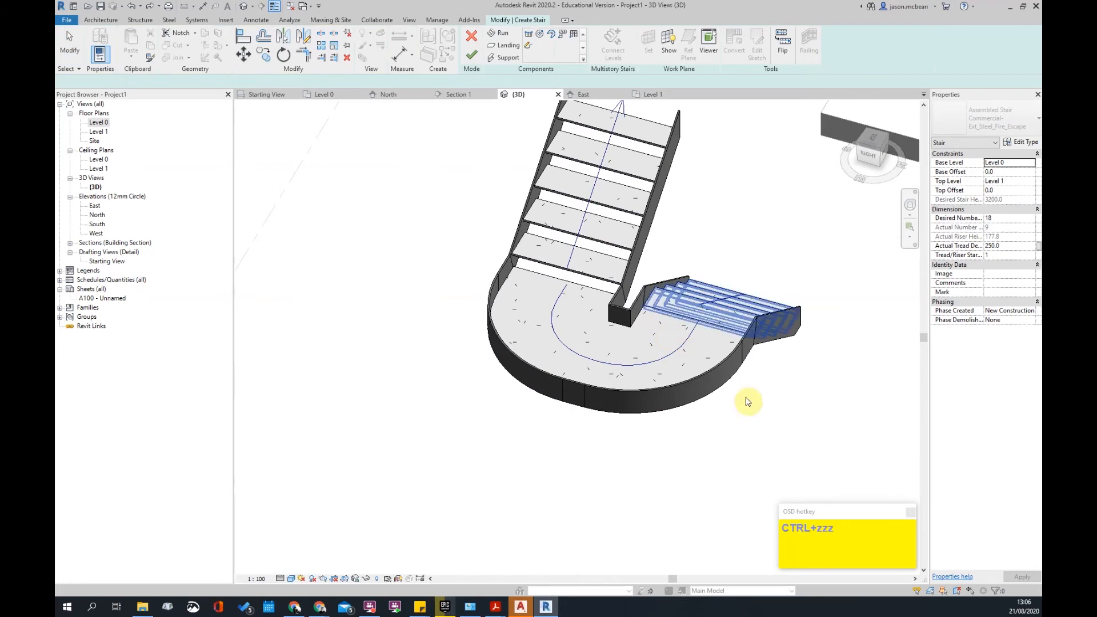
- Review the lower run's stringer type properties without changes and orbit the view
{"action": "left_click", "coordinate": [772, 316]}
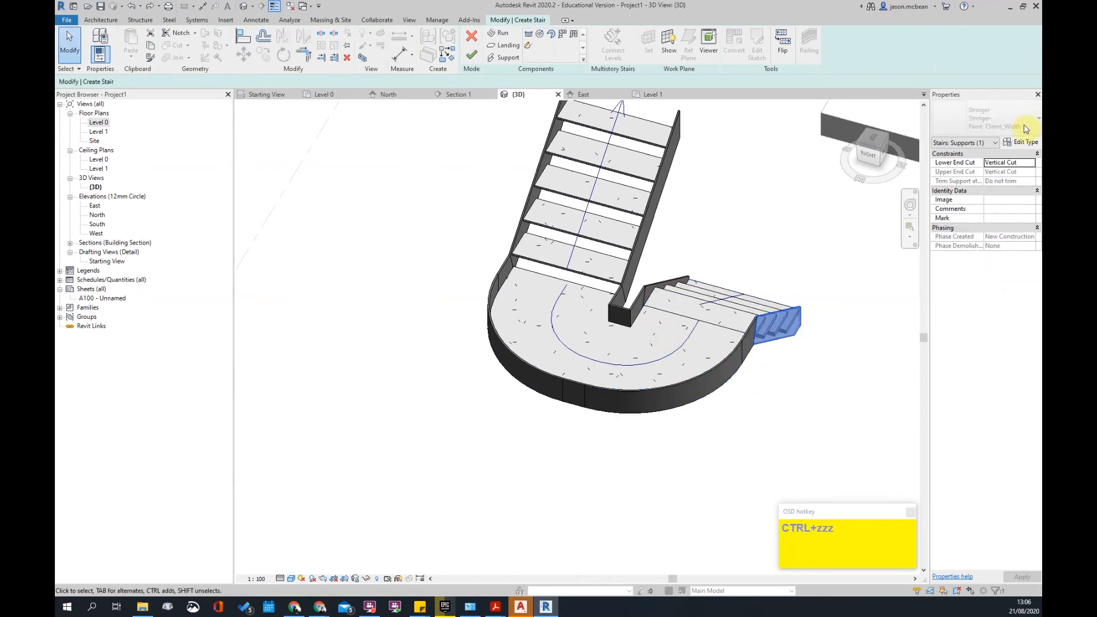
{"action": "left_click", "coordinate": [1021, 142]}
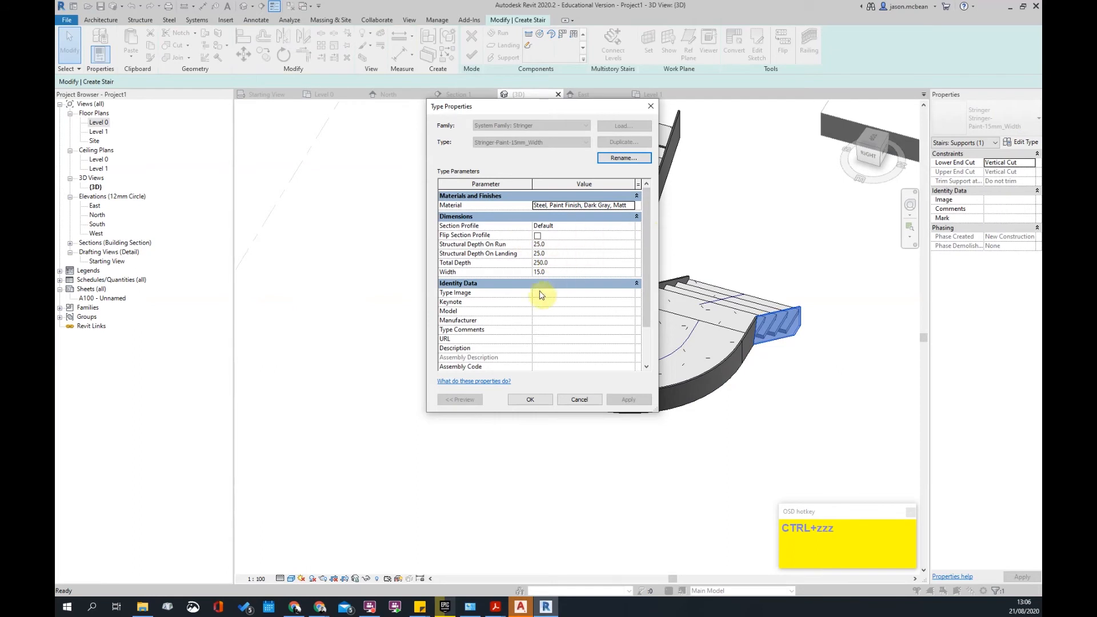
{"action": "left_click", "coordinate": [578, 400]}
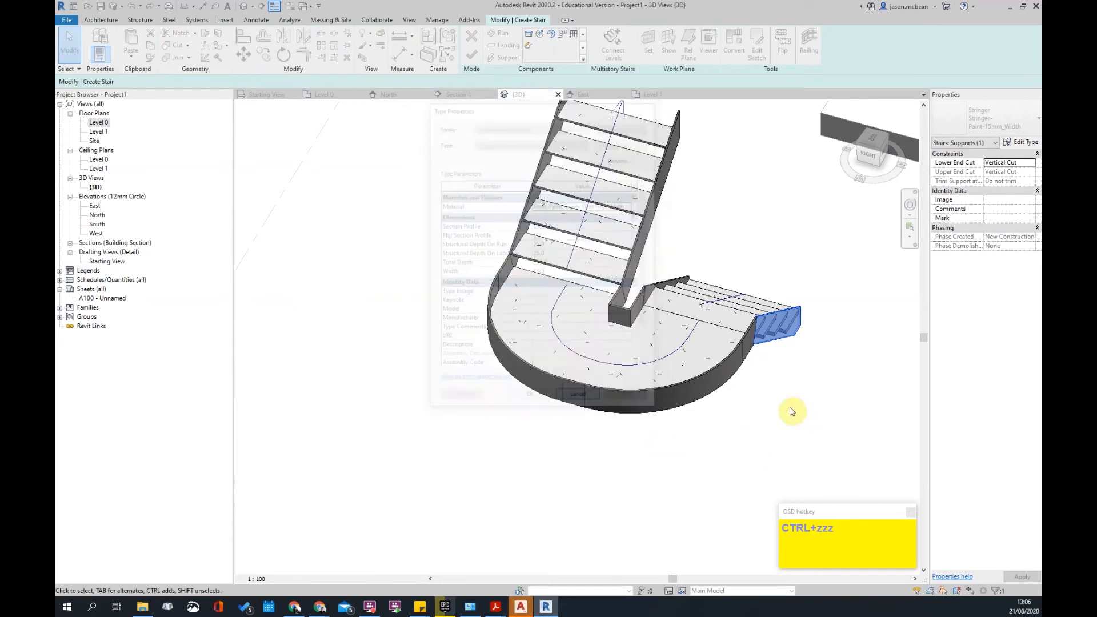
{"action": "scroll", "coordinate": [772, 411], "scroll_direction": "down", "scroll_amount": 2}
{"action": "middle_click_drag", "start_coordinate": [757, 406], "coordinate": [565, 445], "text": "shift"}
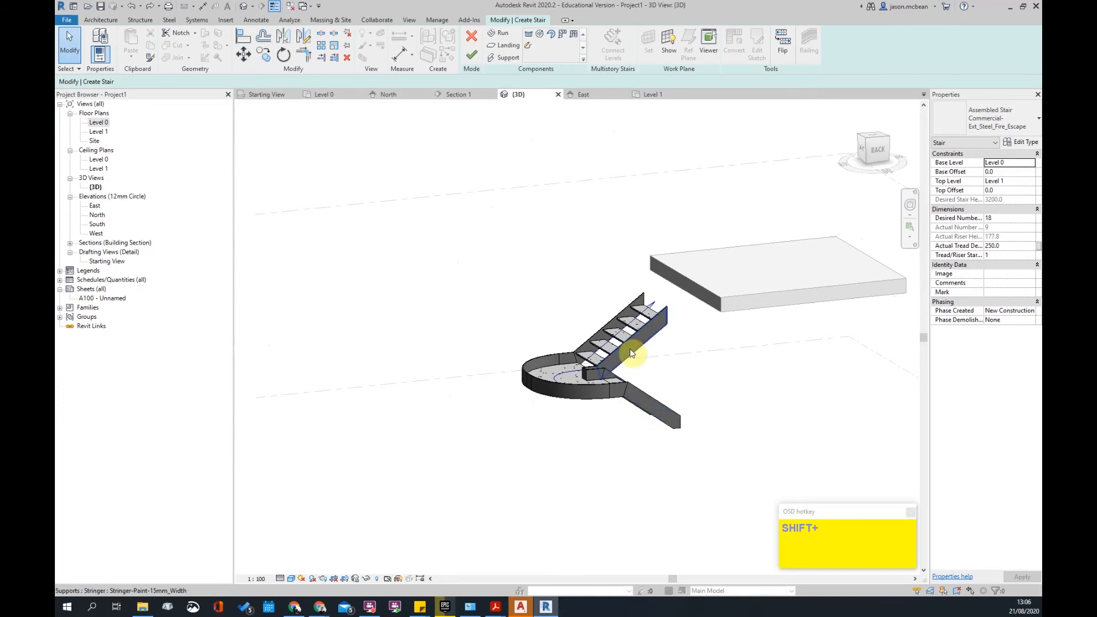
- Turn on 12.5-thick risers in the upper run's type properties and apply the change
{"action": "scroll", "coordinate": [610, 320], "scroll_direction": "up", "scroll_amount": 5}
{"action": "left_click", "coordinate": [610, 344]}
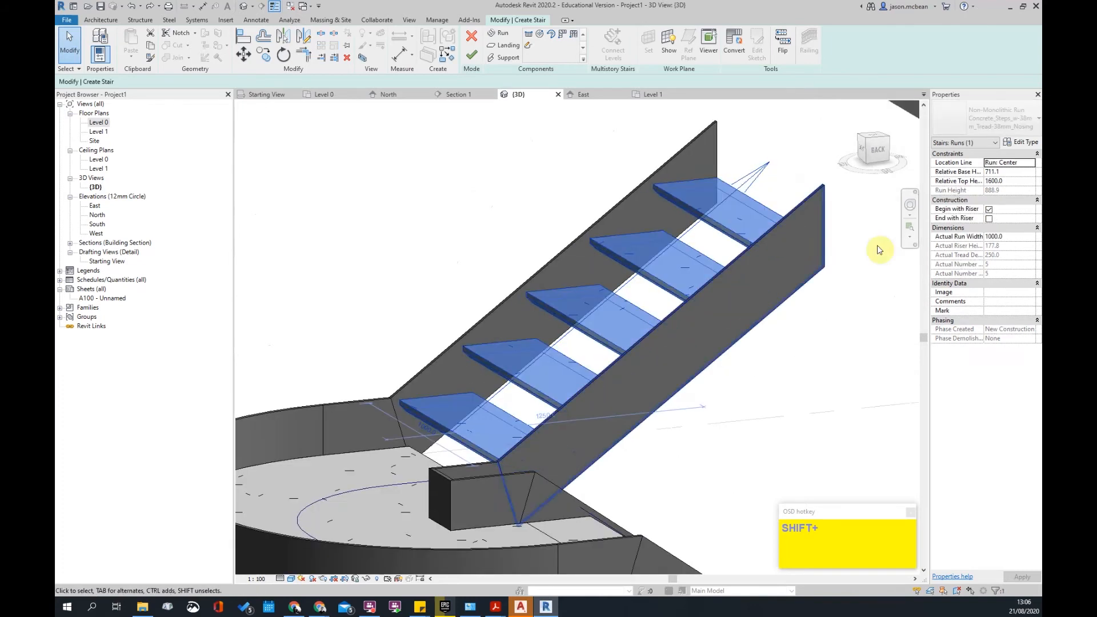
{"action": "left_click", "coordinate": [1022, 143]}
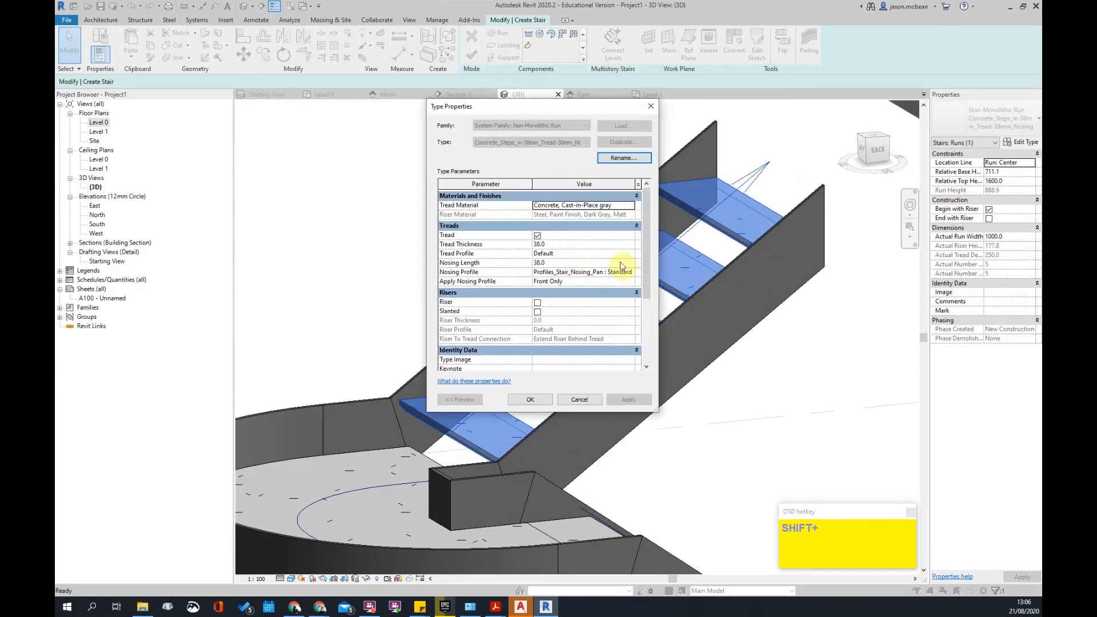
{"action": "left_click", "coordinate": [538, 303]}
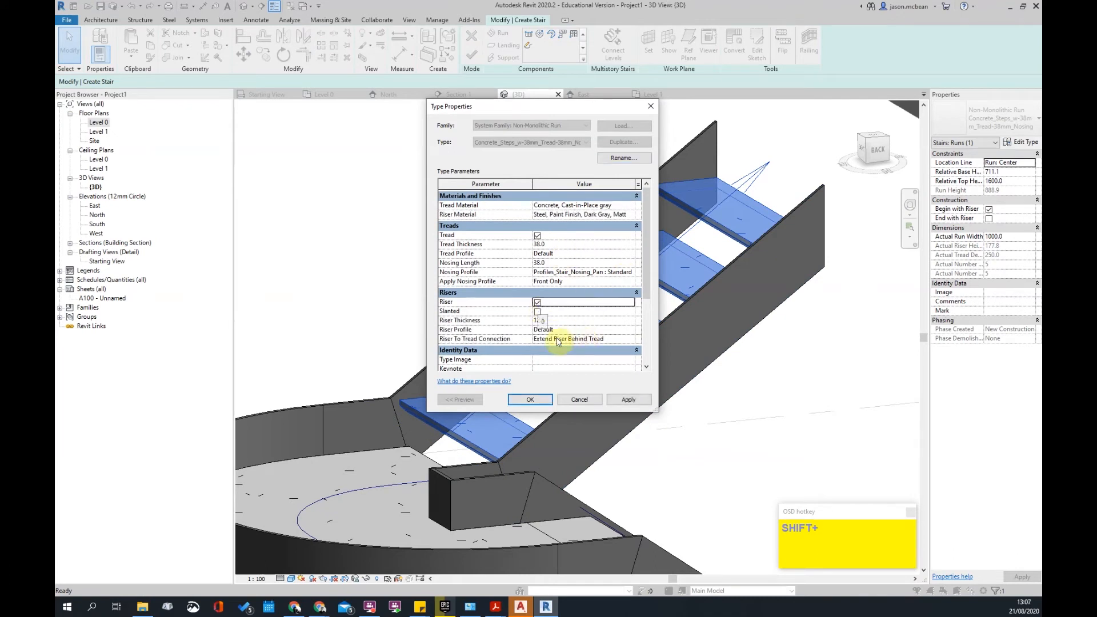
{"action": "left_click", "coordinate": [632, 402]}
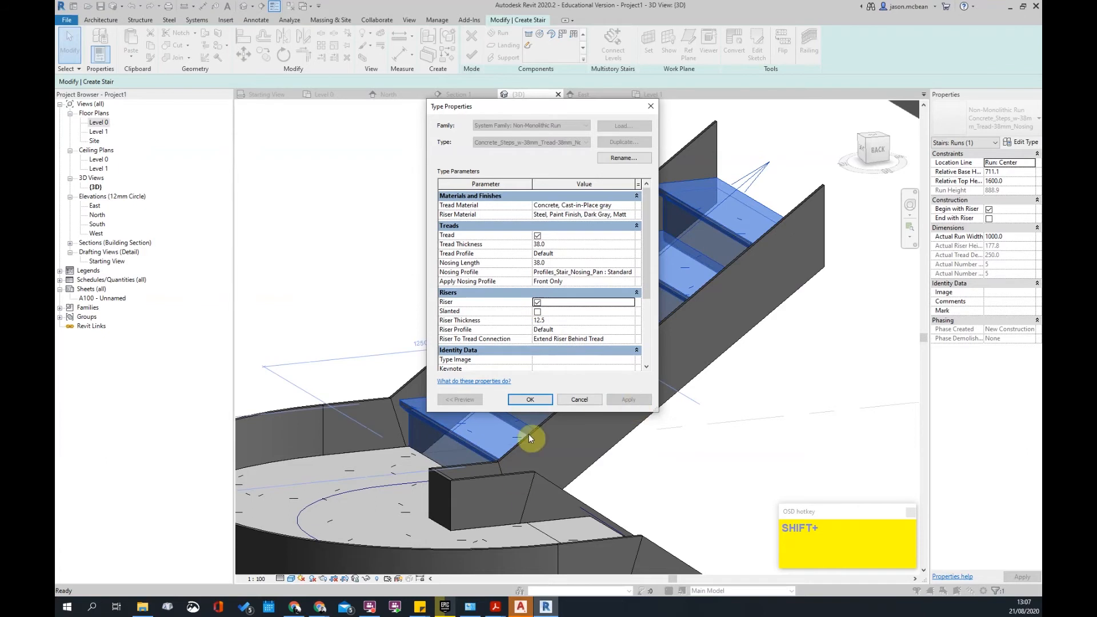
{"action": "left_click", "coordinate": [522, 400]}
- Orbit around the stair to check the new risers, then select the lower run
{"action": "middle_click_drag", "start_coordinate": [612, 355], "coordinate": [516, 344], "text": "shift"}
{"action": "scroll", "coordinate": [580, 372], "scroll_direction": "up", "scroll_amount": 3}
{"action": "key", "text": "Escape"}
{"action": "scroll", "coordinate": [517, 344], "scroll_direction": "down", "scroll_amount": 5}
{"action": "middle_click_drag", "start_coordinate": [600, 477], "coordinate": [436, 449], "text": "shift"}
{"action": "scroll", "coordinate": [452, 401], "scroll_direction": "up", "scroll_amount": 3}
{"action": "left_click", "coordinate": [487, 320]}
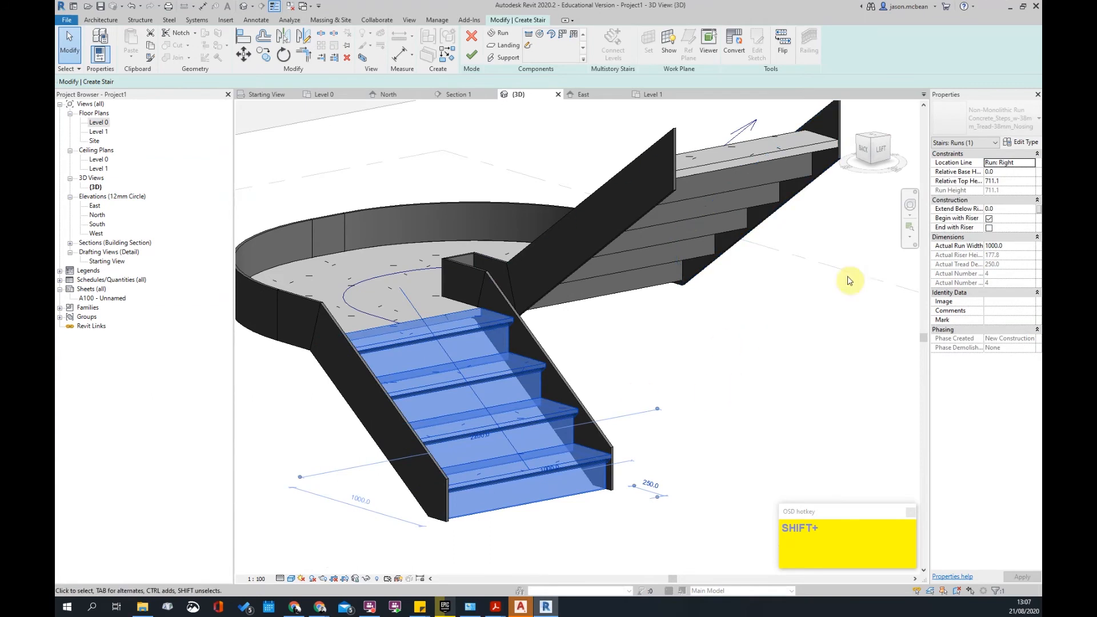
- Try the 30mm circular handrail profile as the run type's Riser Profile and apply it
{"action": "left_click", "coordinate": [1021, 142]}
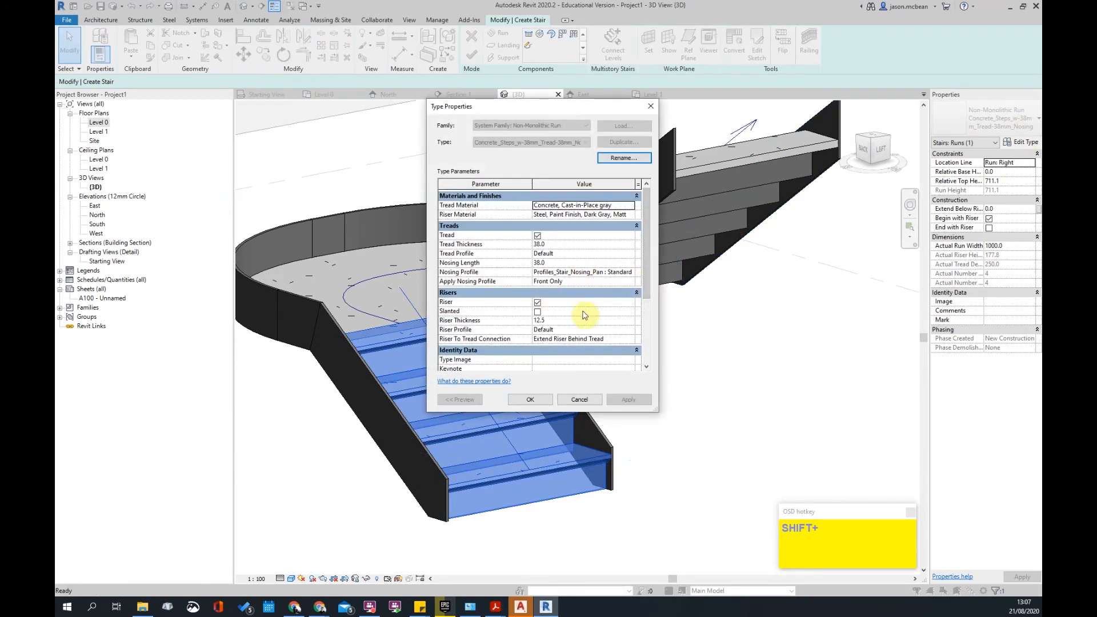
{"action": "left_click", "coordinate": [537, 302]}
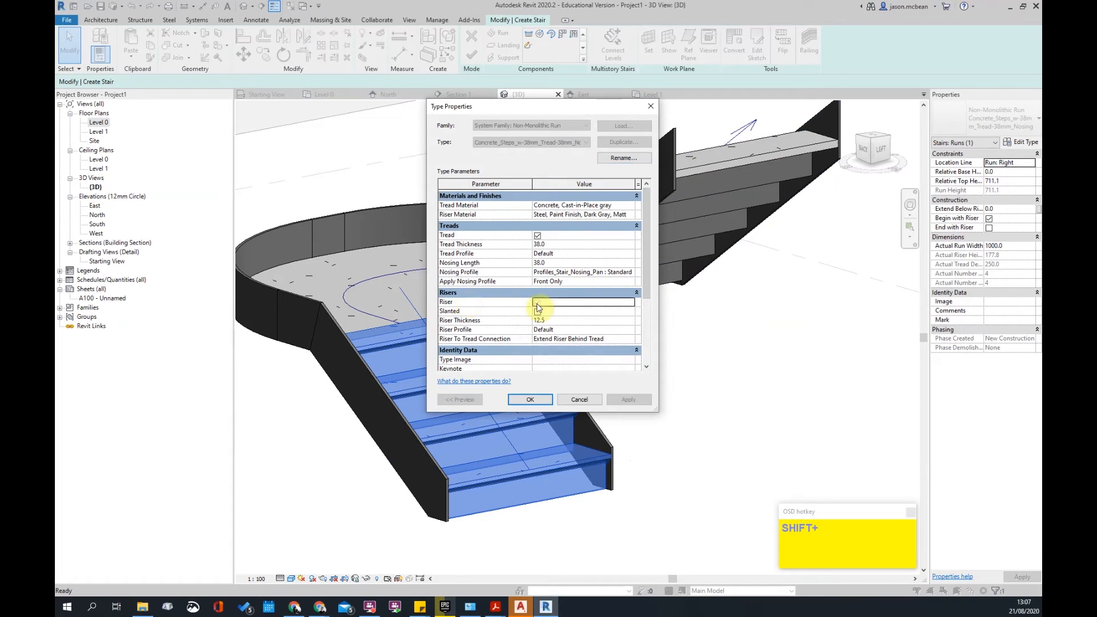
{"action": "left_click", "coordinate": [538, 302]}
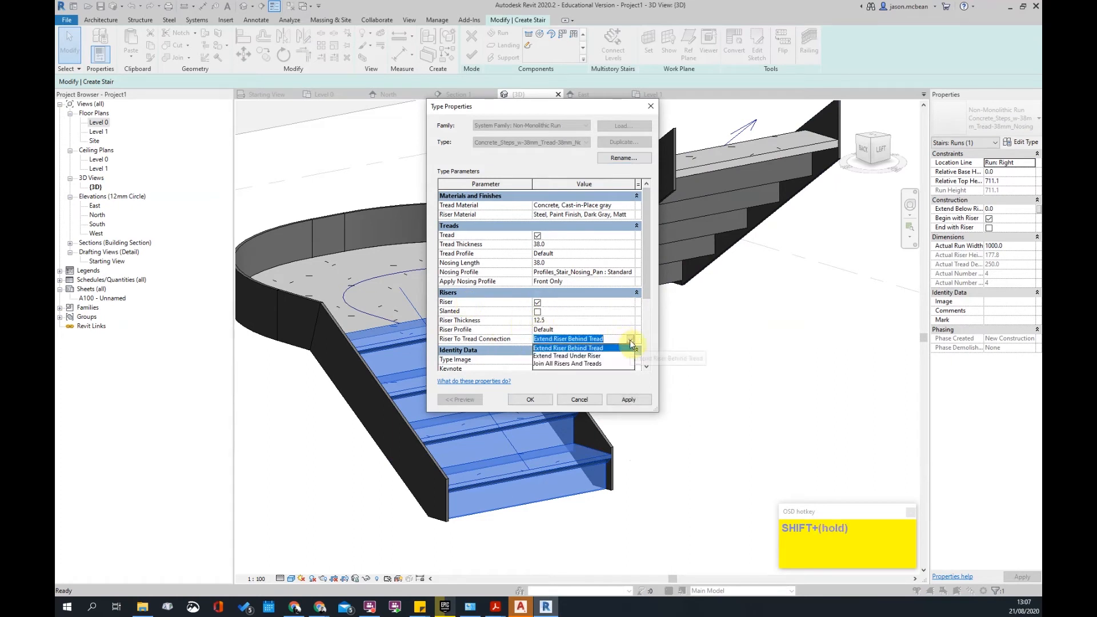
{"action": "left_click", "coordinate": [631, 330], "text": "shift"}
{"action": "left_click", "coordinate": [632, 329]}
{"action": "left_click", "coordinate": [632, 330]}
{"action": "left_click", "coordinate": [631, 330]}
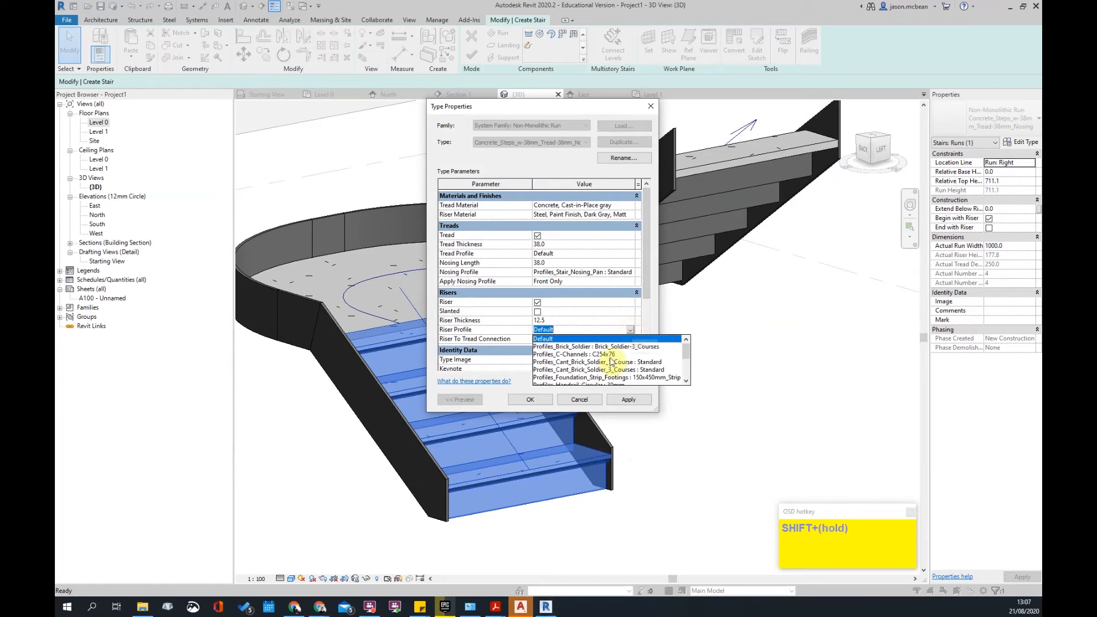
{"action": "scroll", "coordinate": [614, 364], "scroll_direction": "up", "scroll_amount": 2}
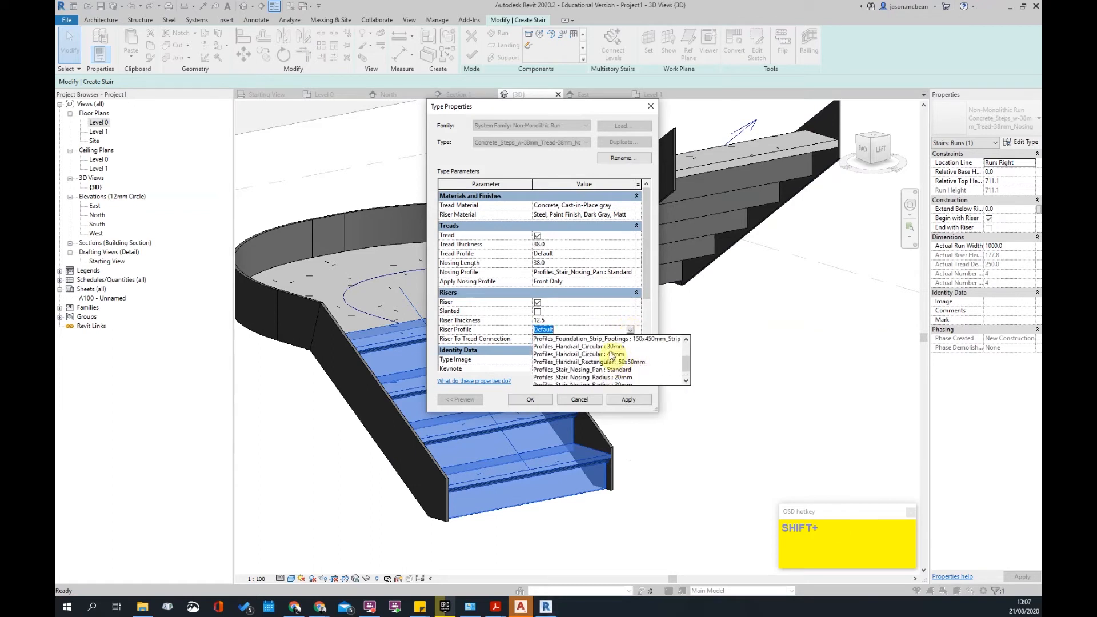
{"action": "left_click", "coordinate": [610, 347]}
{"action": "left_click", "coordinate": [629, 400]}
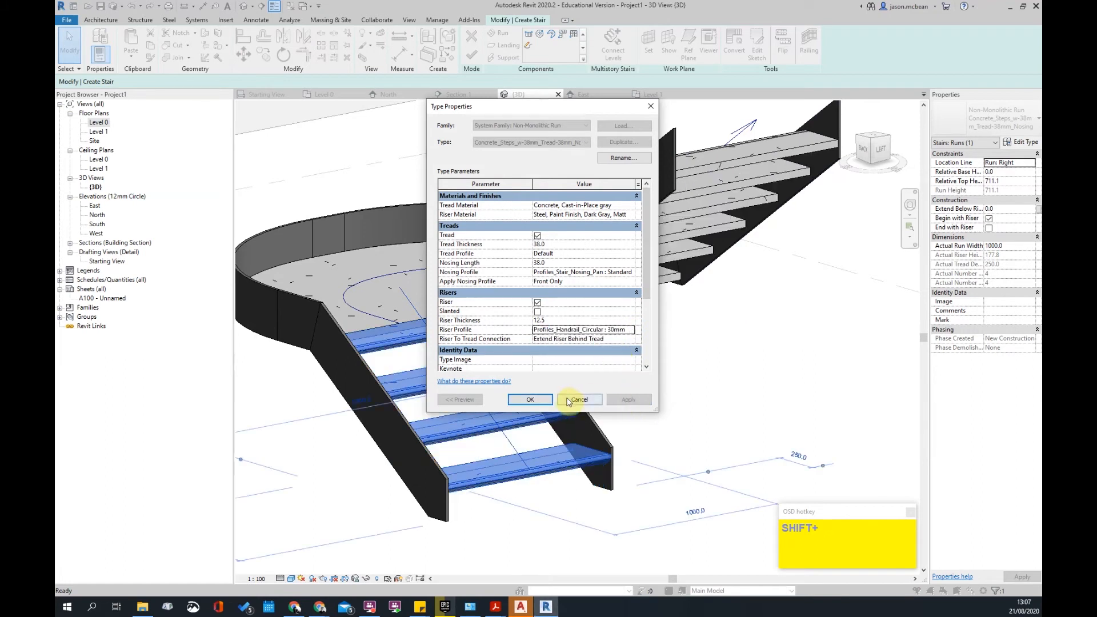
- Keep the 30mm circular riser profile, accept the type settings, and orbit to view the treads
{"action": "left_click", "coordinate": [562, 320]}
{"action": "left_click", "coordinate": [629, 330]}
{"action": "left_click", "coordinate": [631, 331]}
{"action": "left_click", "coordinate": [606, 378]}
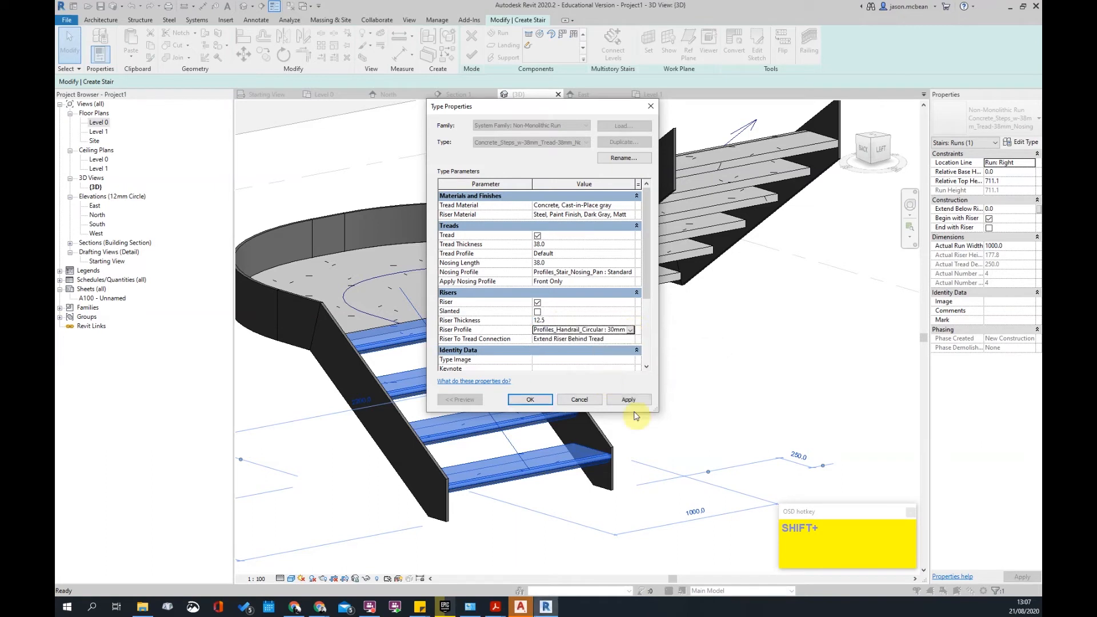
{"action": "left_click", "coordinate": [530, 400]}
{"action": "scroll", "coordinate": [591, 475], "scroll_direction": "up", "scroll_amount": 2}
{"action": "middle_click_drag", "start_coordinate": [595, 437], "coordinate": [676, 451], "text": "shift"}
{"action": "scroll", "coordinate": [677, 451], "scroll_direction": "up", "scroll_amount": 3}
{"action": "scroll", "coordinate": [709, 452], "scroll_direction": "down", "scroll_amount": 2}
{"action": "middle_click_drag", "start_coordinate": [732, 409], "coordinate": [713, 453], "text": "shift"}
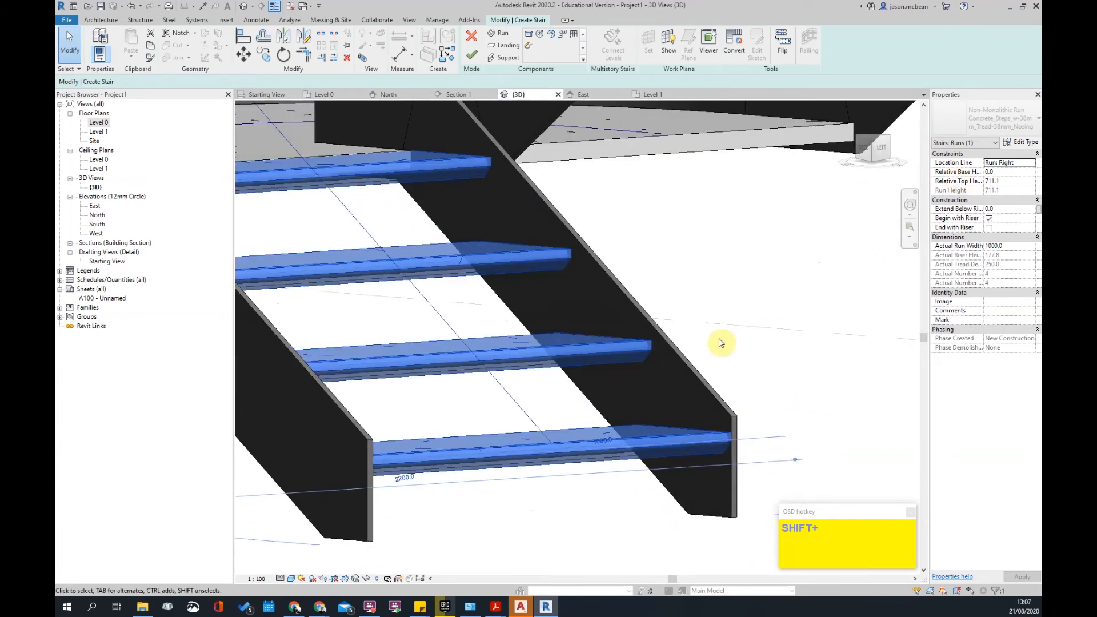
- Set riser thickness to 300, then uncheck Riser so the run has no risers
{"action": "left_click", "coordinate": [1024, 144]}
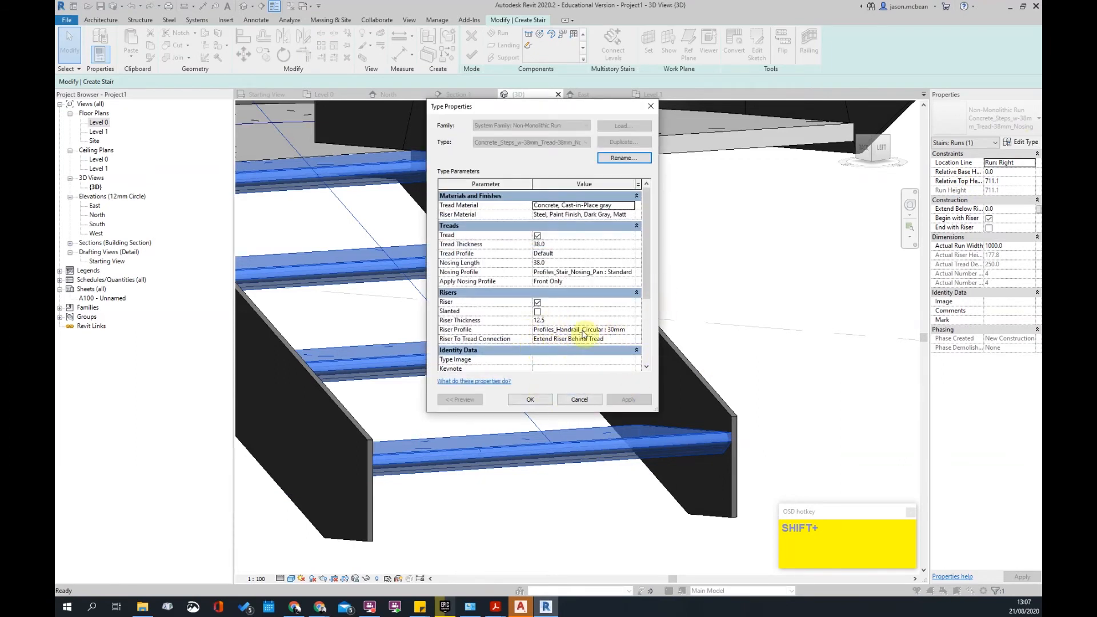
{"action": "left_click", "coordinate": [568, 322]}
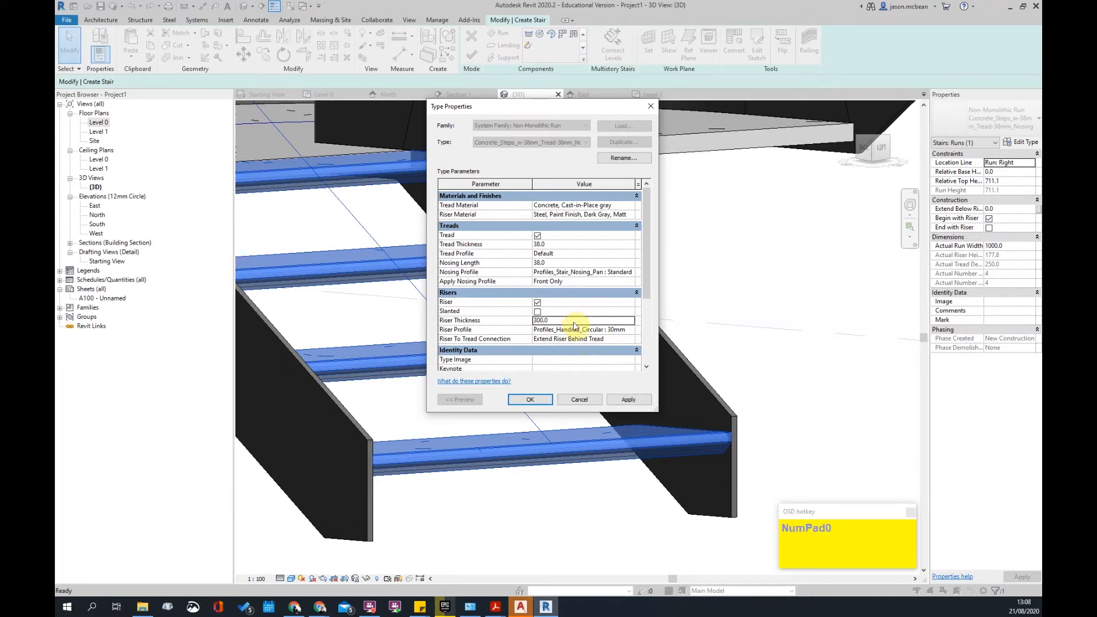
{"action": "left_click", "coordinate": [639, 404]}
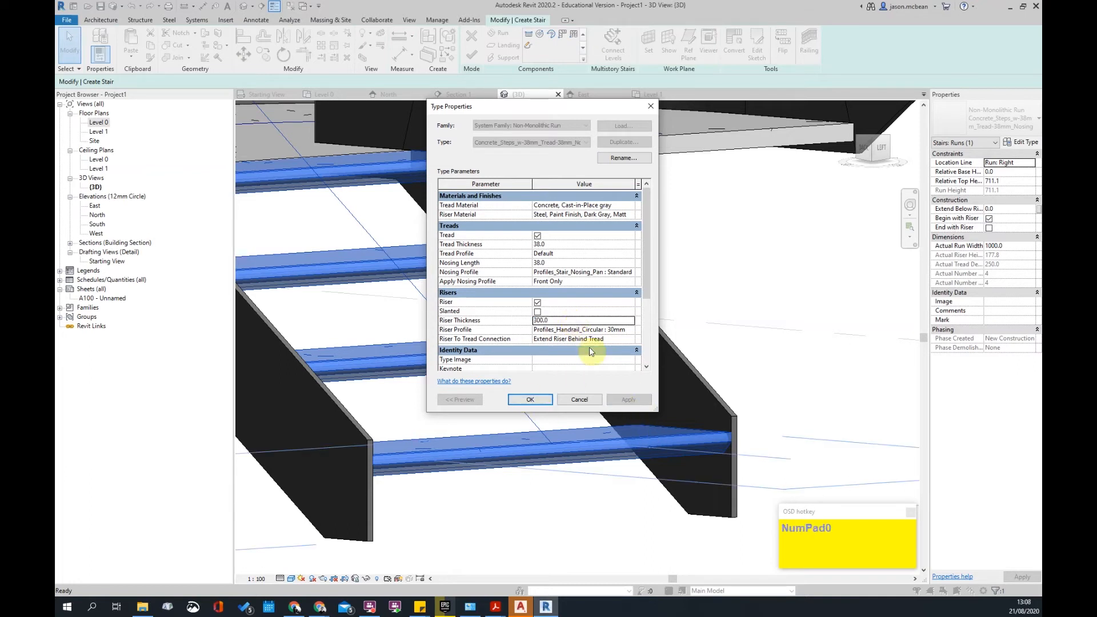
{"action": "left_click", "coordinate": [622, 340]}
{"action": "left_click", "coordinate": [623, 331]}
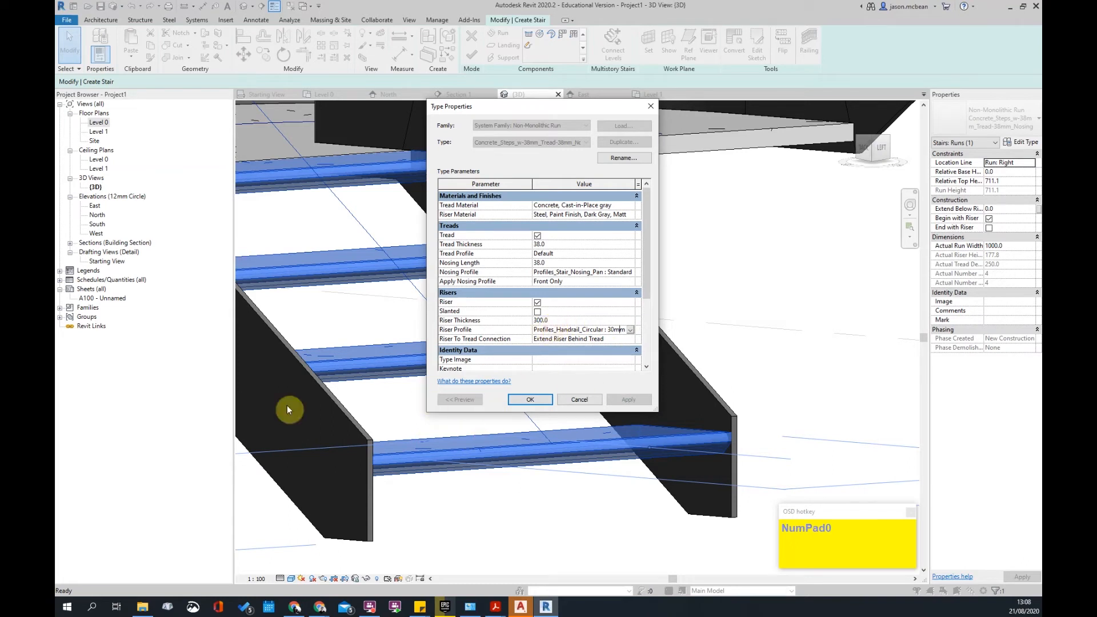
{"action": "left_click", "coordinate": [537, 302]}
{"action": "left_click", "coordinate": [633, 400]}
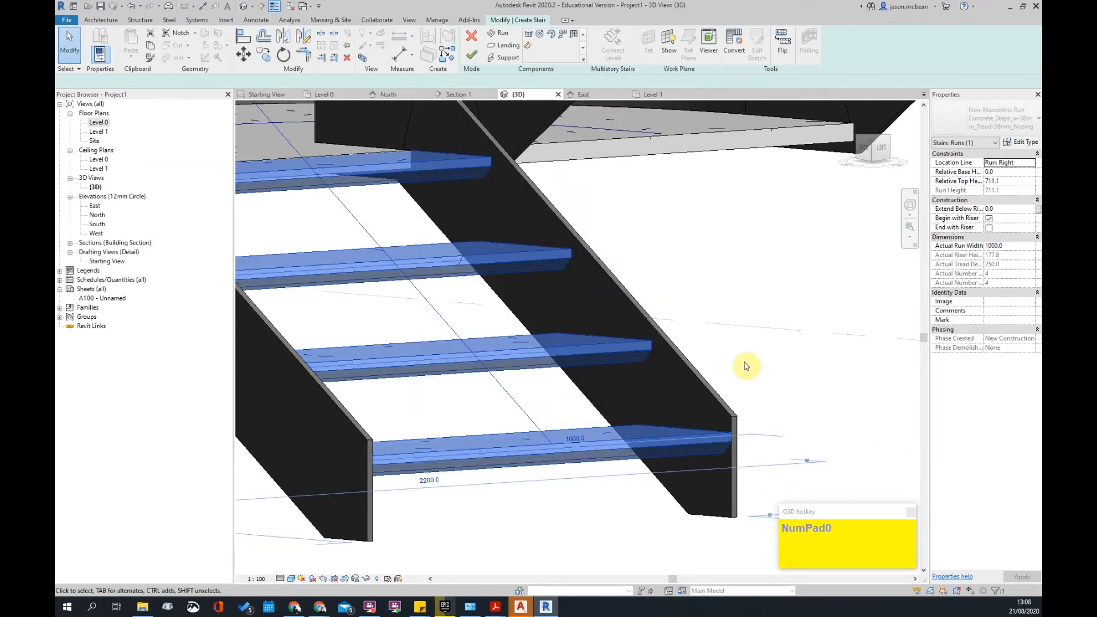
{"action": "left_click", "coordinate": [745, 368]}
{"action": "scroll", "coordinate": [744, 366], "scroll_direction": "down", "scroll_amount": 3}
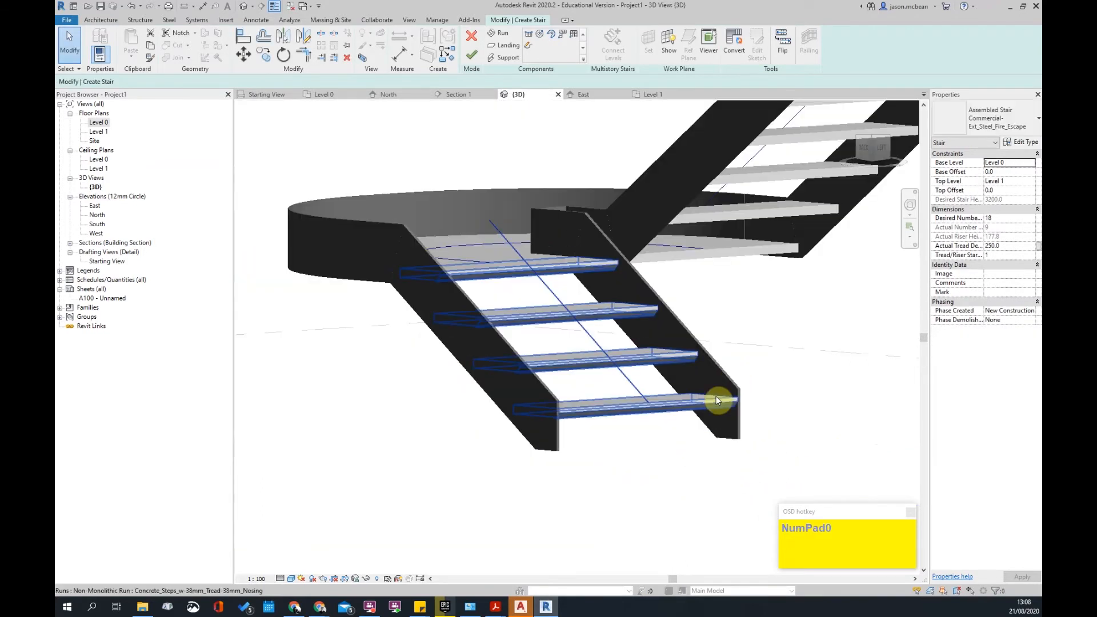
{"action": "scroll", "coordinate": [716, 396], "scroll_direction": "up", "scroll_amount": 3}
{"action": "middle_click_drag", "start_coordinate": [606, 348], "coordinate": [678, 460], "text": "shift"}
{"action": "left_click", "coordinate": [677, 459]}
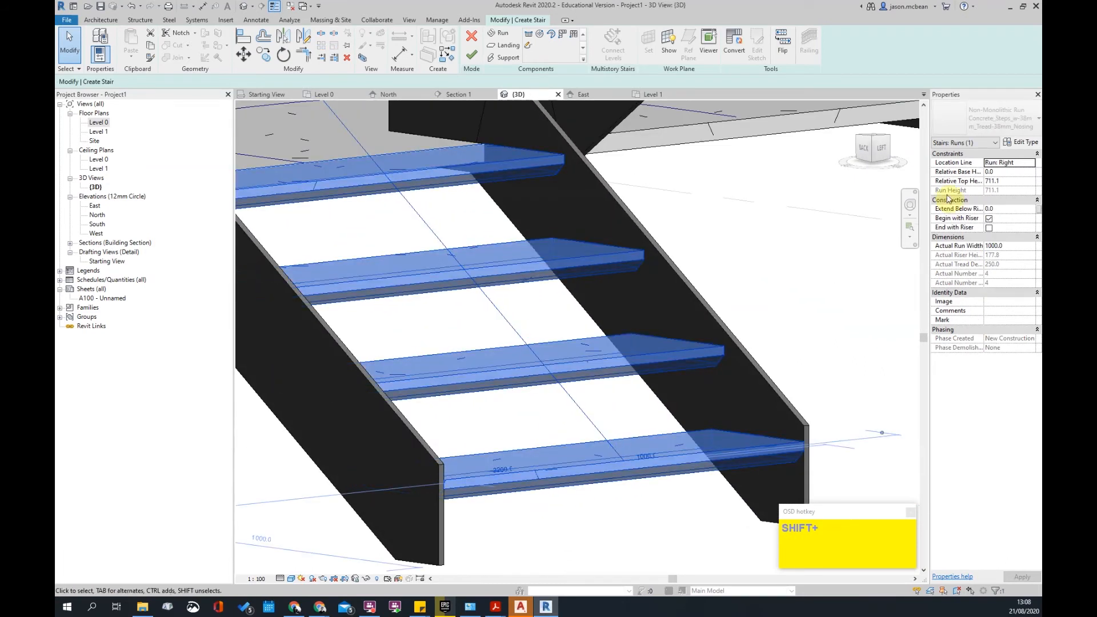
- Set the run type's Nosing Profile to Default and accept the type changes
{"action": "left_click", "coordinate": [1024, 143]}
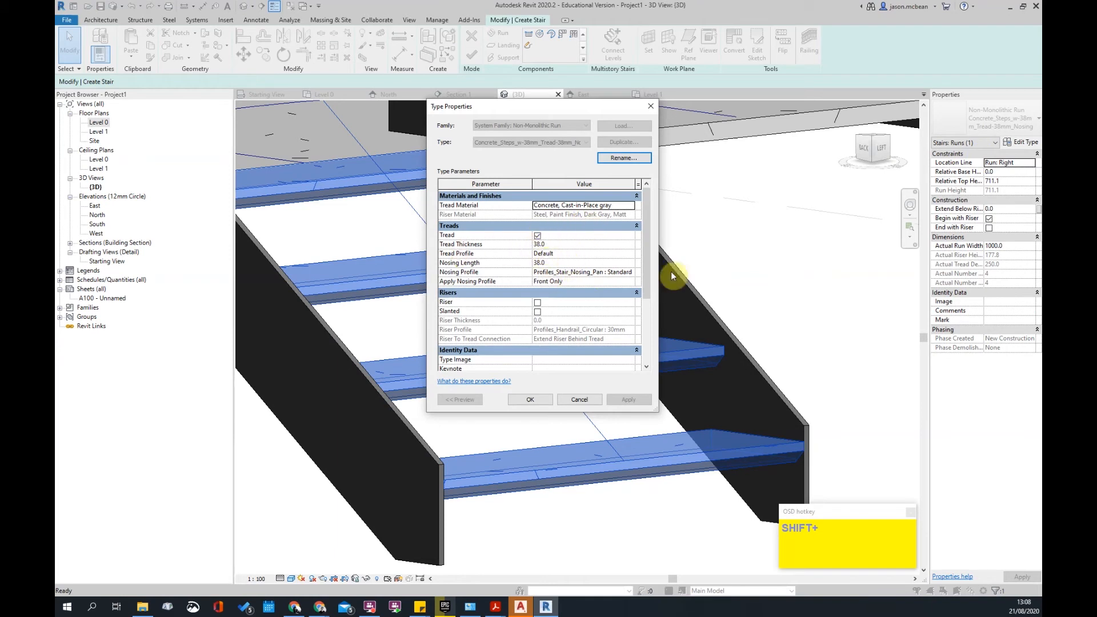
{"action": "left_click", "coordinate": [632, 273]}
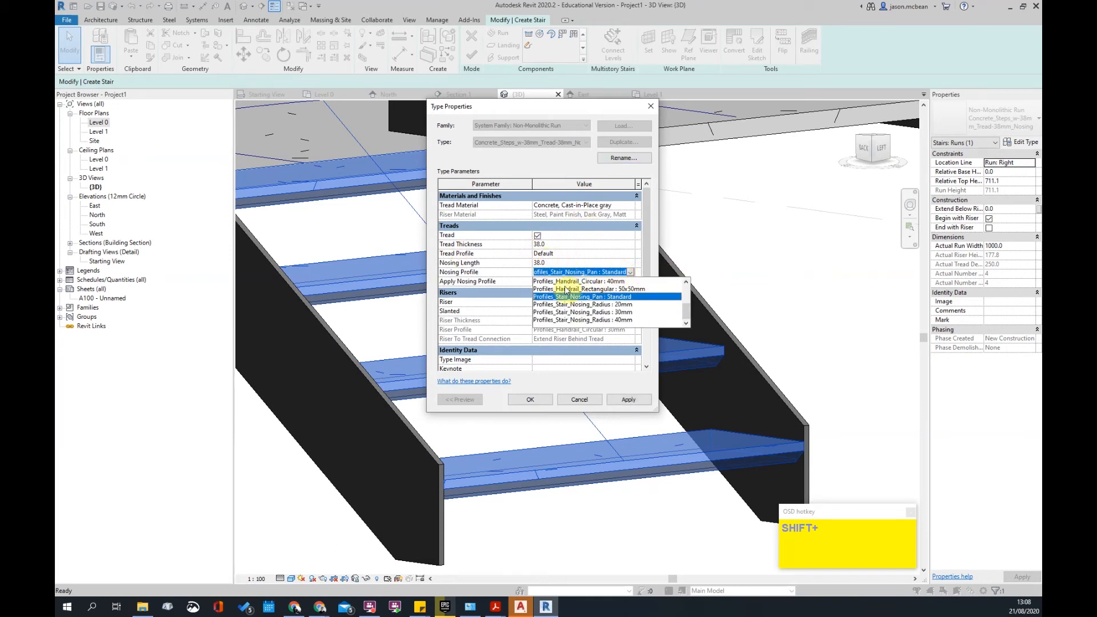
{"action": "scroll", "coordinate": [566, 290], "scroll_direction": "up", "scroll_amount": 3}
{"action": "left_click", "coordinate": [550, 283]}
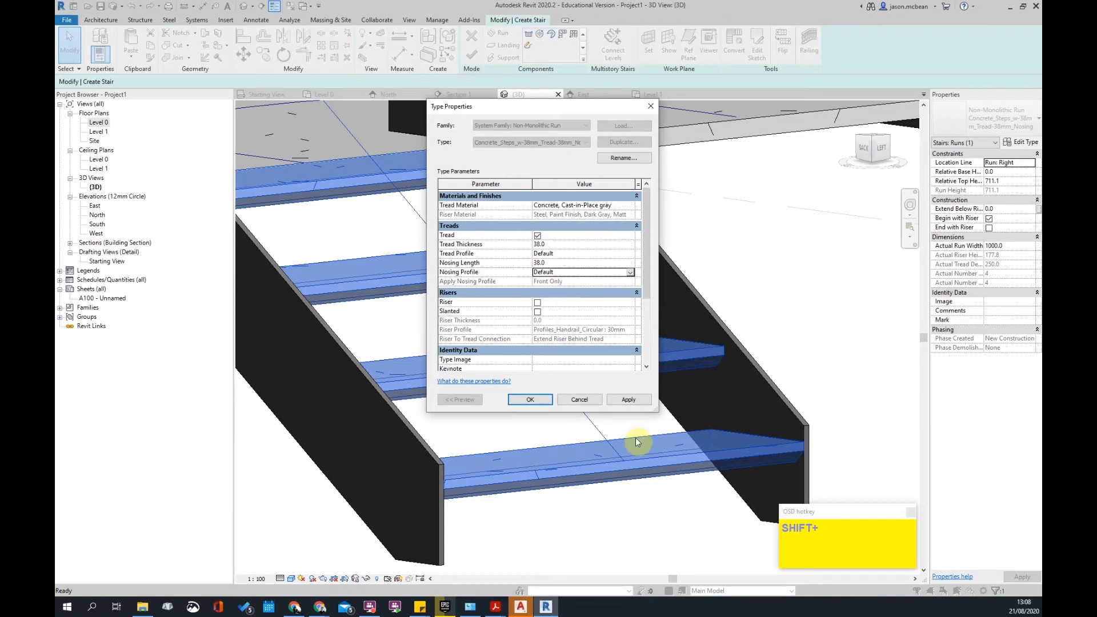
{"action": "left_click", "coordinate": [628, 401]}
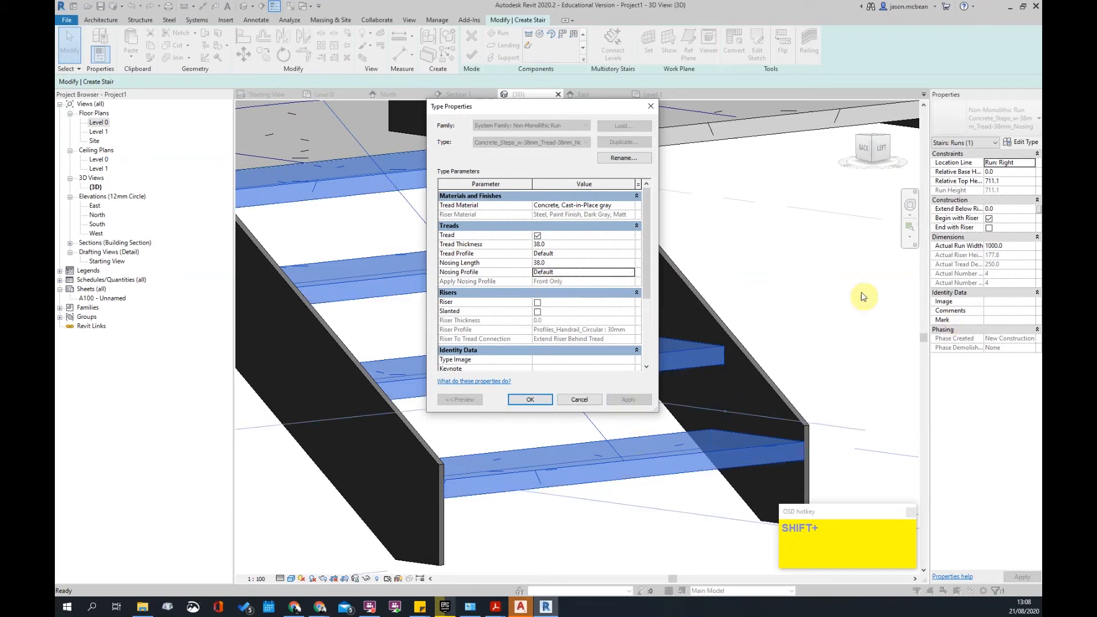
{"action": "left_click", "coordinate": [559, 263], "text": "shift"}
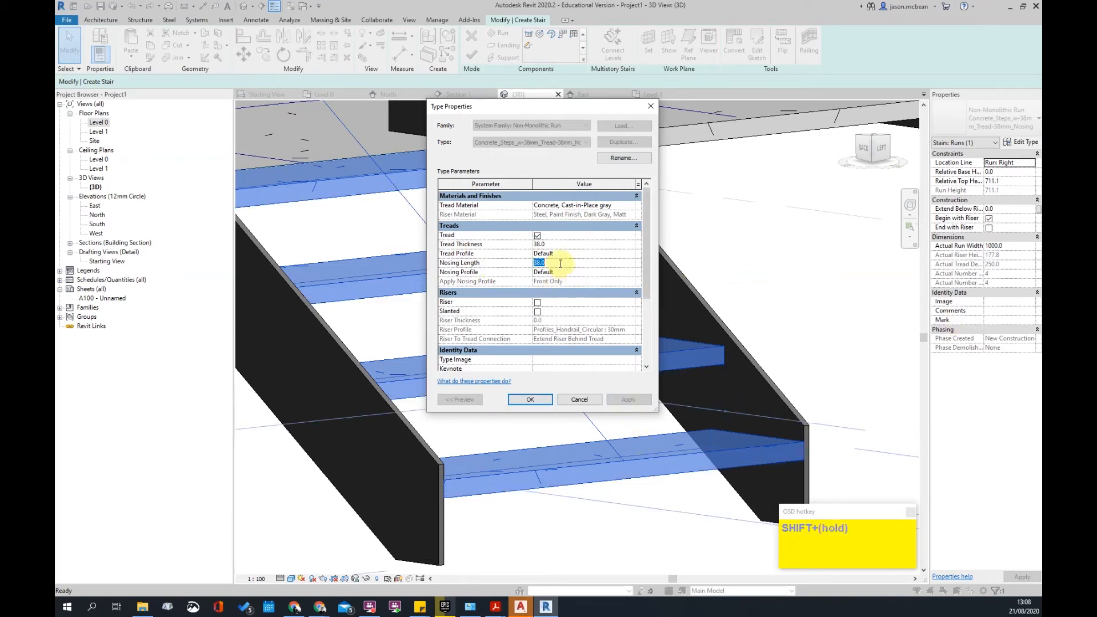
{"action": "left_click", "coordinate": [530, 400]}
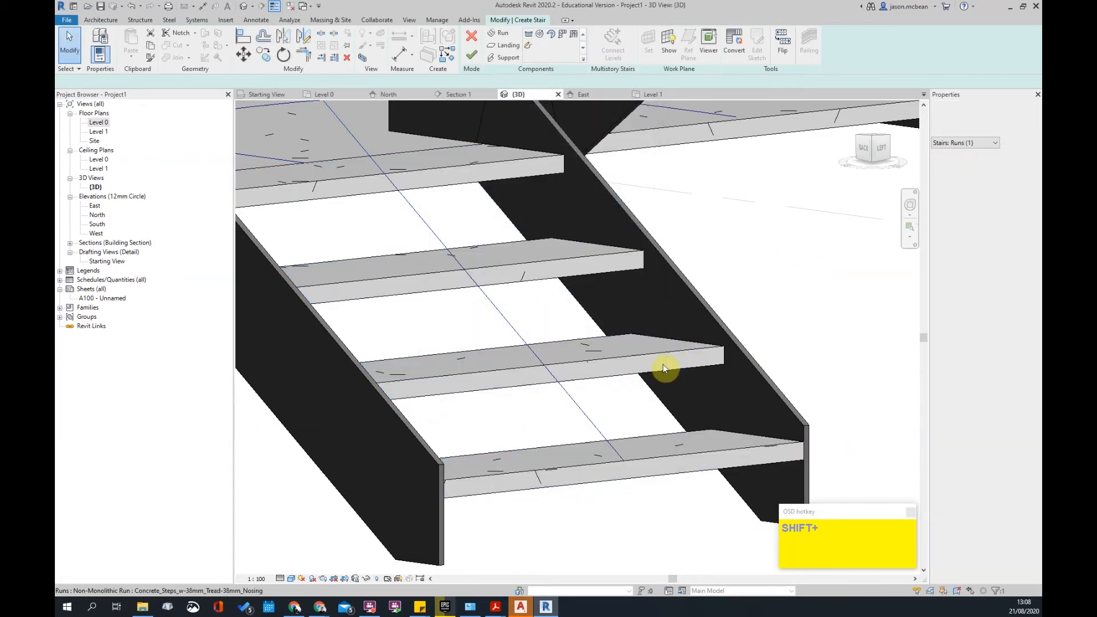
{"action": "middle_click_drag", "start_coordinate": [578, 276], "coordinate": [514, 339], "text": "shift"}
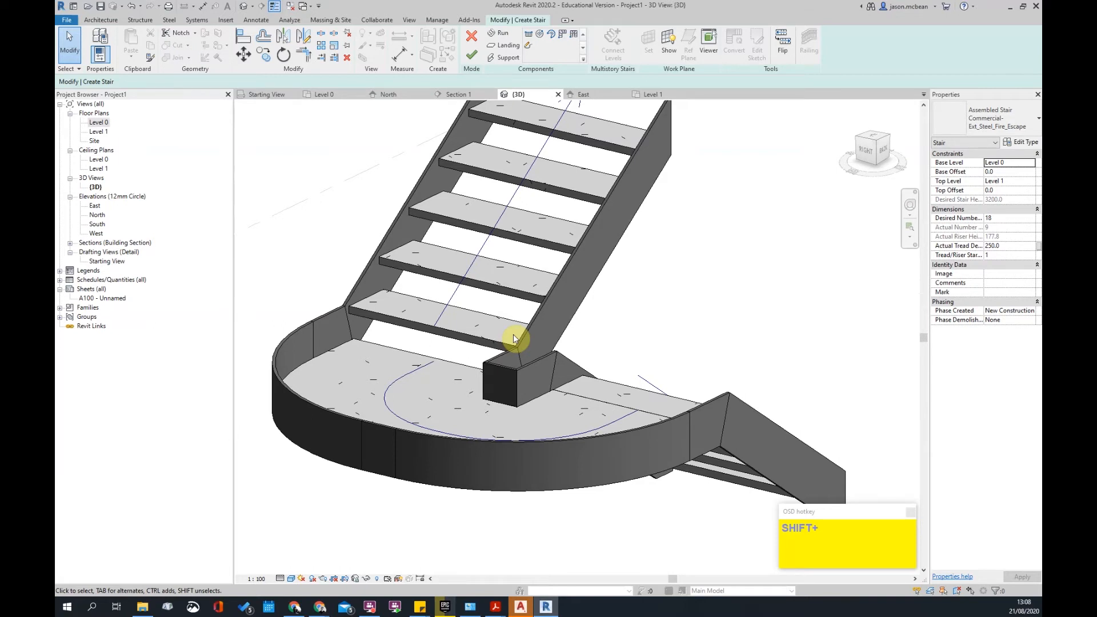
- Open the Level 0 floor plan and set the upper run width to 900
{"action": "scroll", "coordinate": [514, 339], "scroll_direction": "down", "scroll_amount": 4}
{"action": "middle_click_drag", "start_coordinate": [684, 349], "coordinate": [610, 454], "text": "shift"}
{"action": "left_click", "coordinate": [551, 249]}
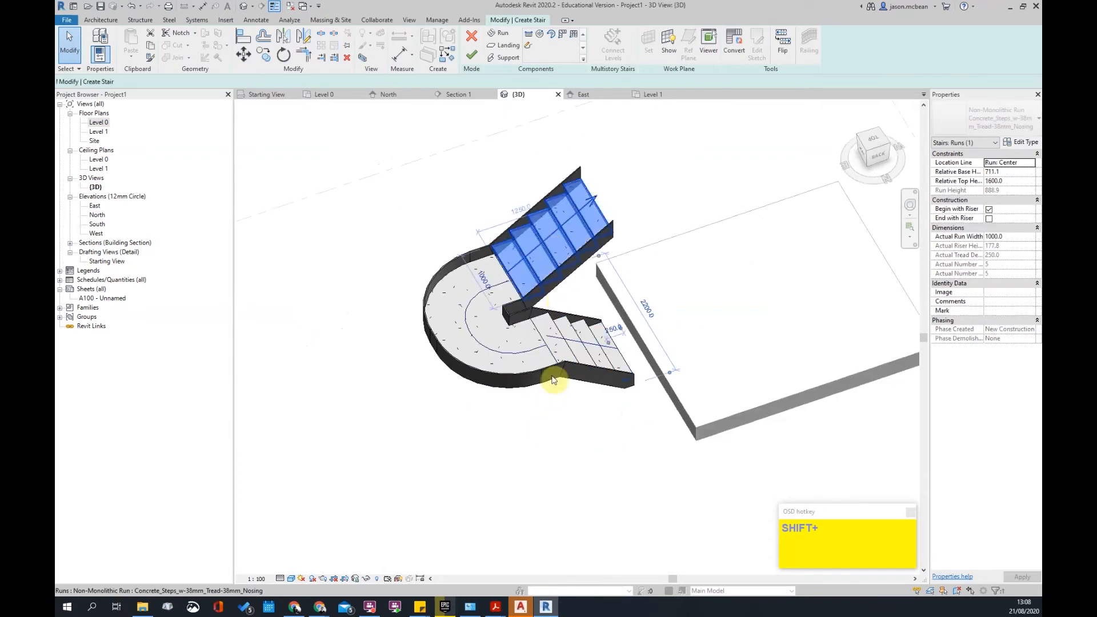
{"action": "left_click", "coordinate": [327, 240]}
{"action": "double_click", "coordinate": [98, 122]}
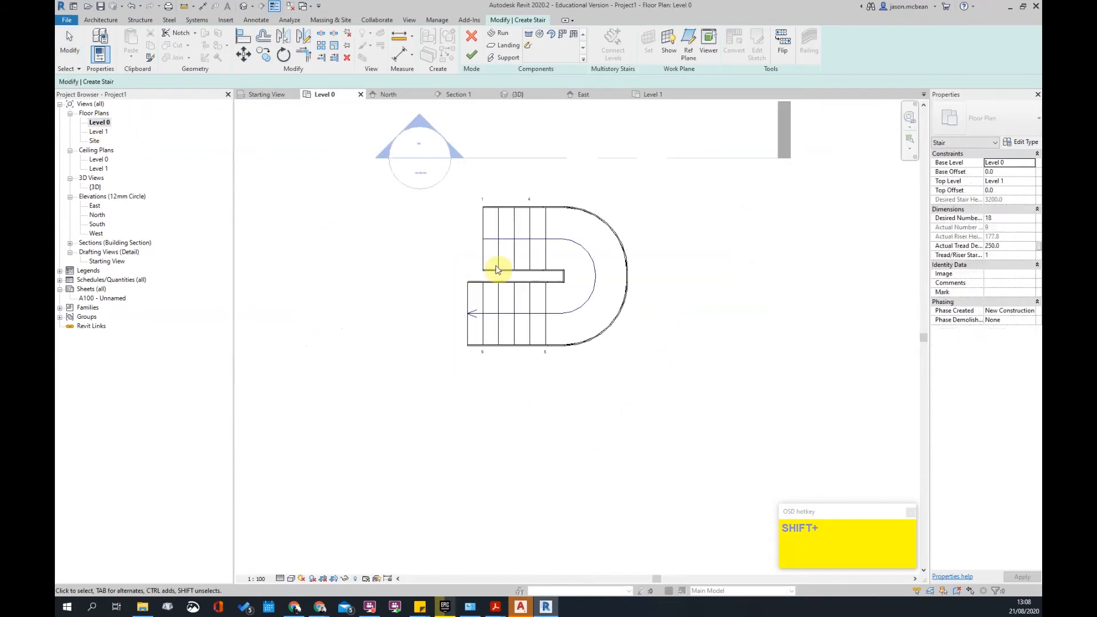
{"action": "left_click", "coordinate": [497, 269]}
{"action": "scroll", "coordinate": [543, 262], "scroll_direction": "up", "scroll_amount": 3}
{"action": "left_click", "coordinate": [396, 221]}
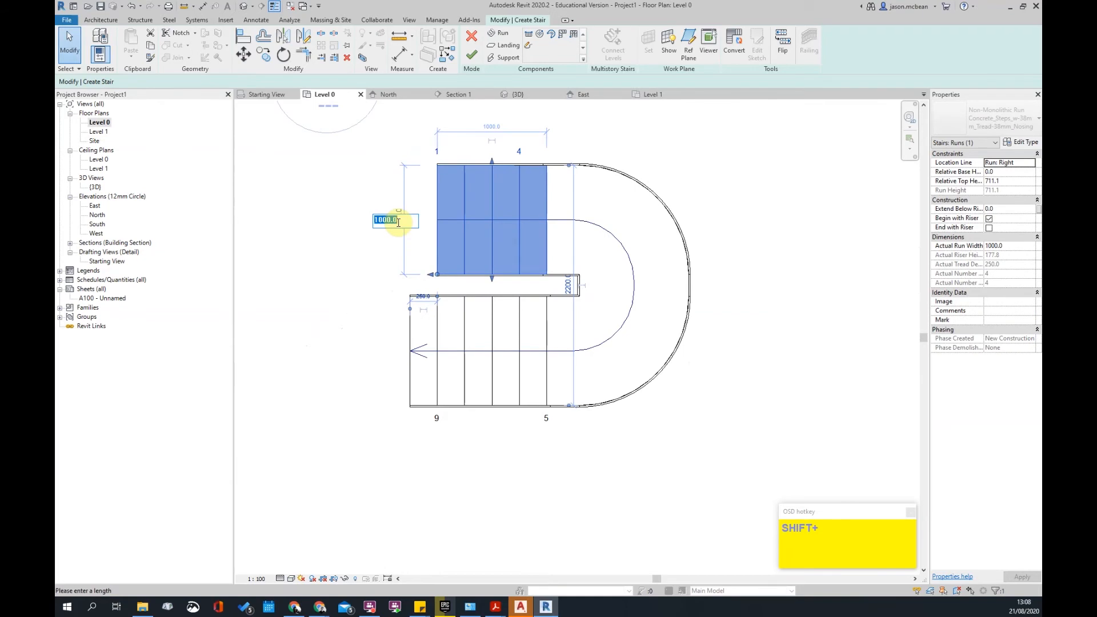
{"action": "type", "text": "900"}
{"action": "key", "text": "Return"}
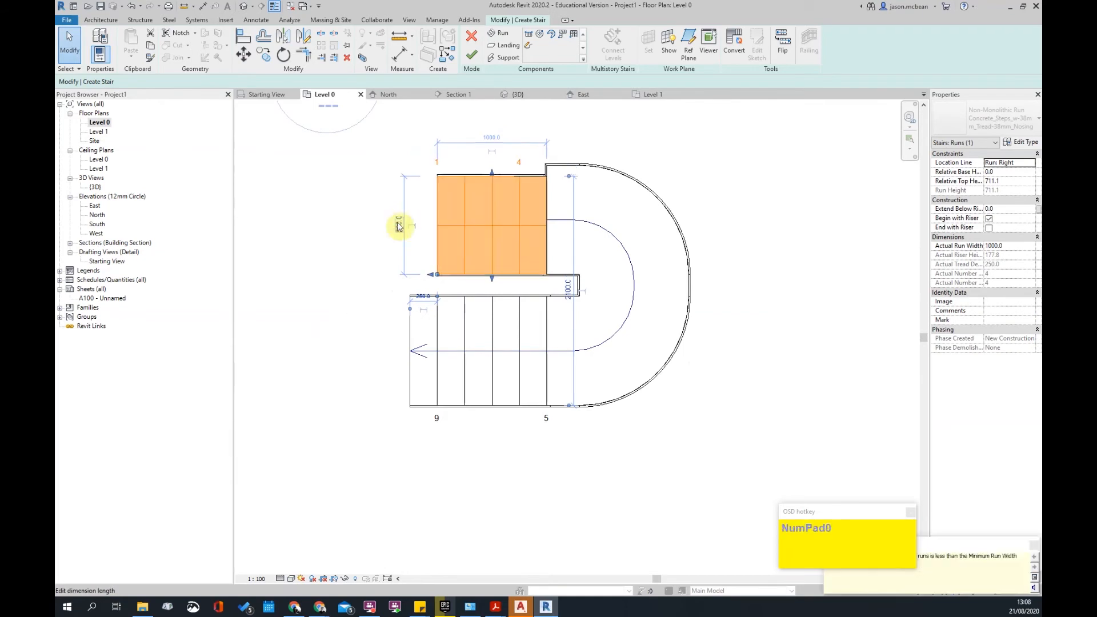
{"action": "left_click", "coordinate": [618, 272]}
- Window-select both runs and the semicircular landing and delete them
{"action": "left_click", "coordinate": [657, 283]}
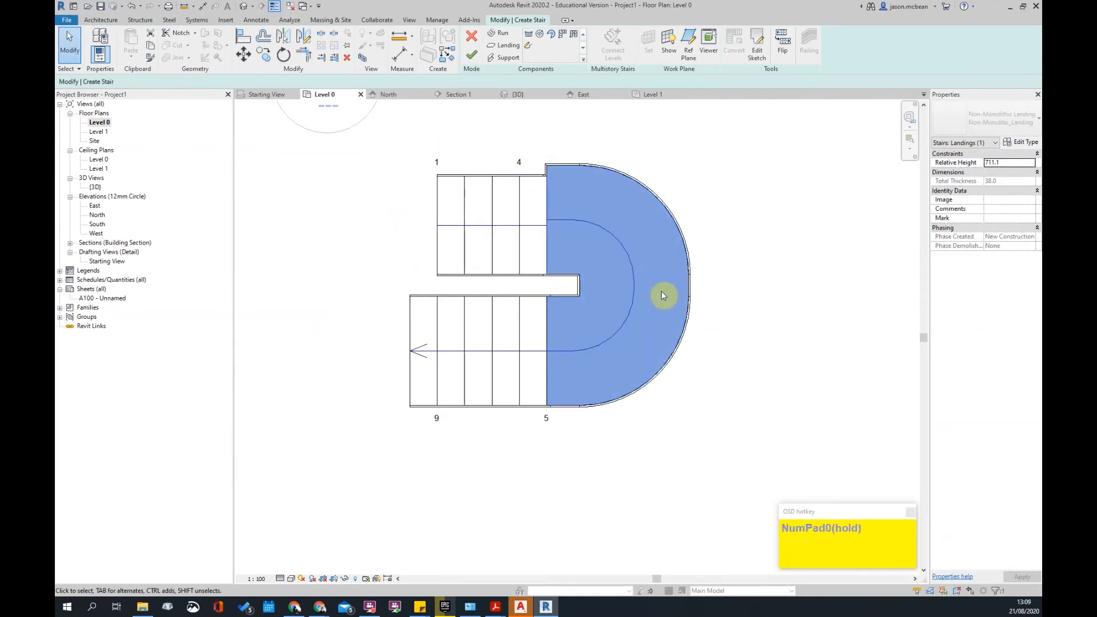
{"action": "left_click", "coordinate": [516, 348]}
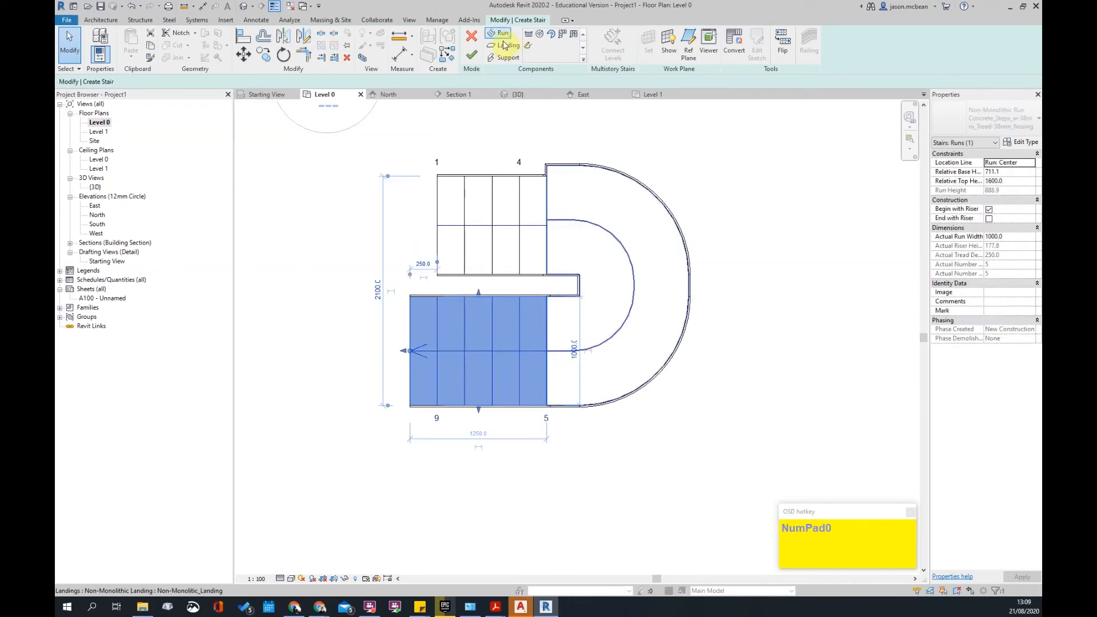
{"action": "mouse_move", "coordinate": [725, 441]}
{"action": "left_mouse_down"}
{"action": "mouse_move", "coordinate": [412, 213]}
{"action": "mouse_move", "coordinate": [473, 348]}
{"action": "mouse_move", "coordinate": [461, 285]}
{"action": "left_mouse_up"}
{"action": "key", "text": "Delete"}
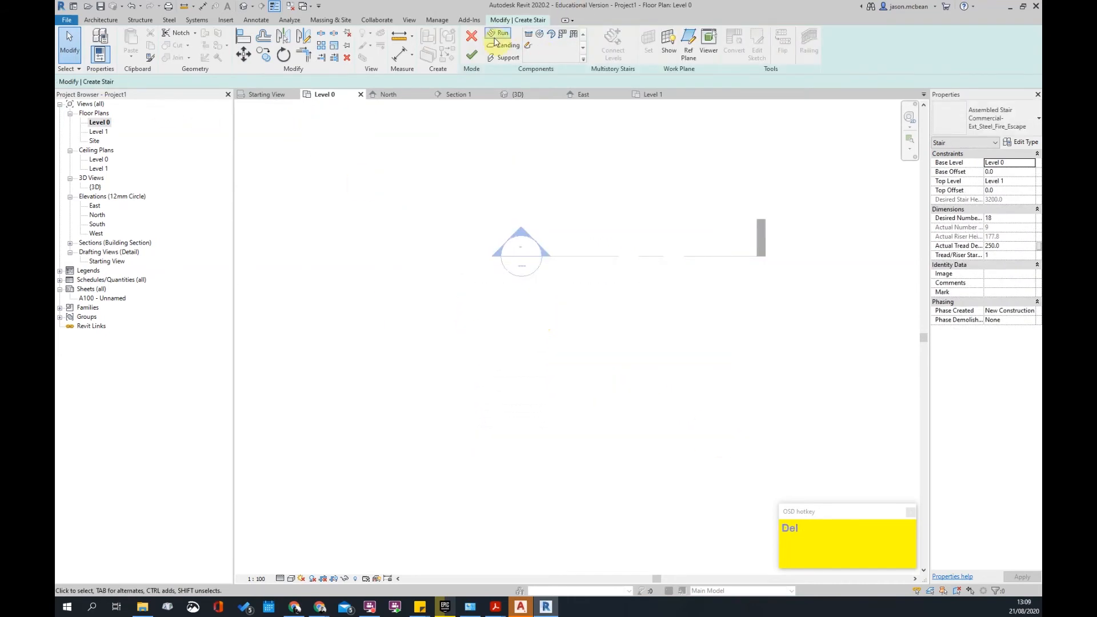
- Sketch two 1500-wide straight runs, risers 1–10 and 11–18, forming a U around a landing
{"action": "left_click", "coordinate": [495, 35]}
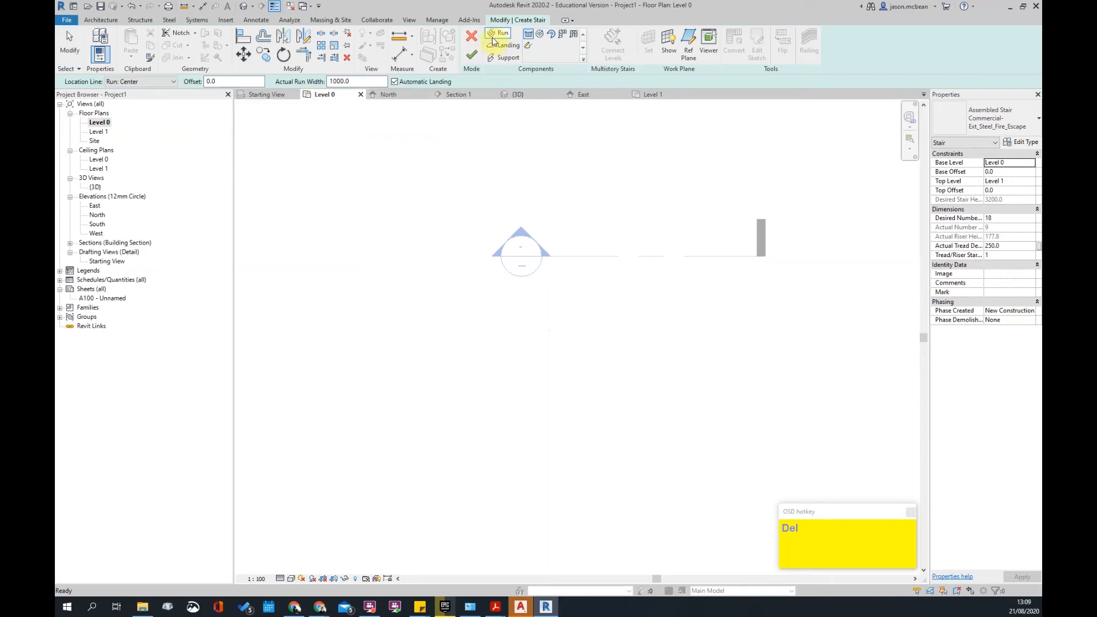
{"action": "left_click_drag", "start_coordinate": [369, 82], "coordinate": [329, 82]}
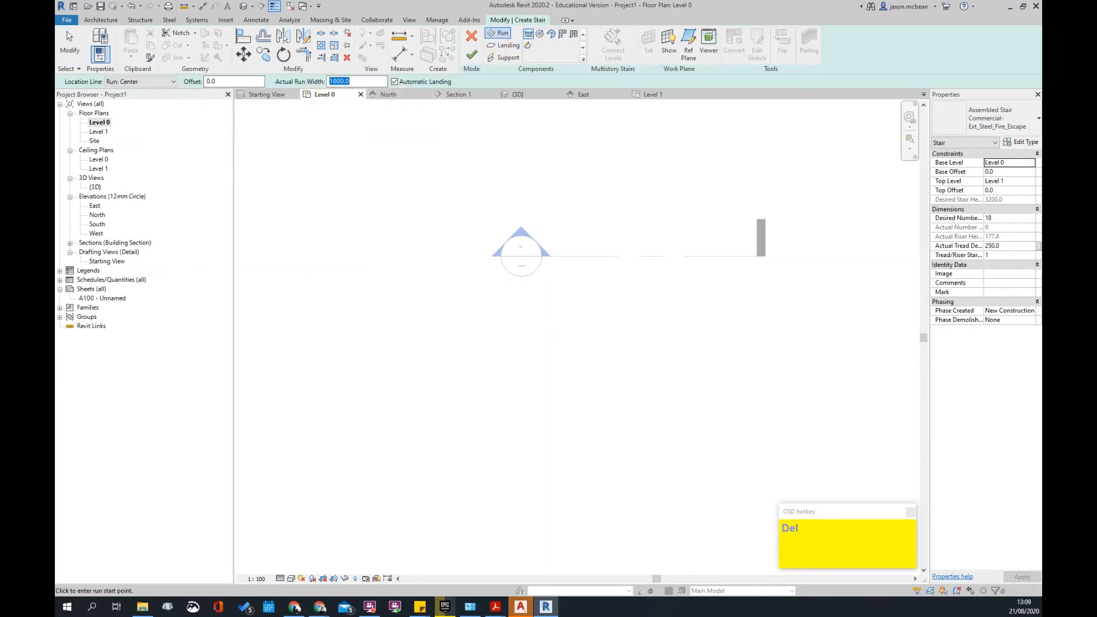
{"action": "left_click", "coordinate": [458, 339]}
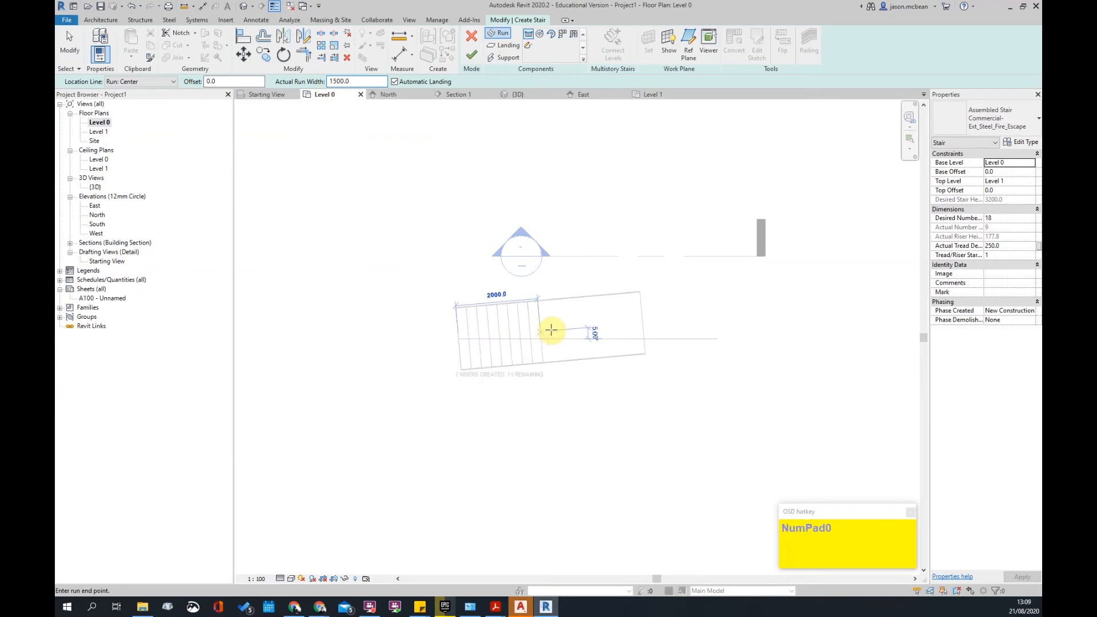
{"action": "left_click", "coordinate": [564, 403]}
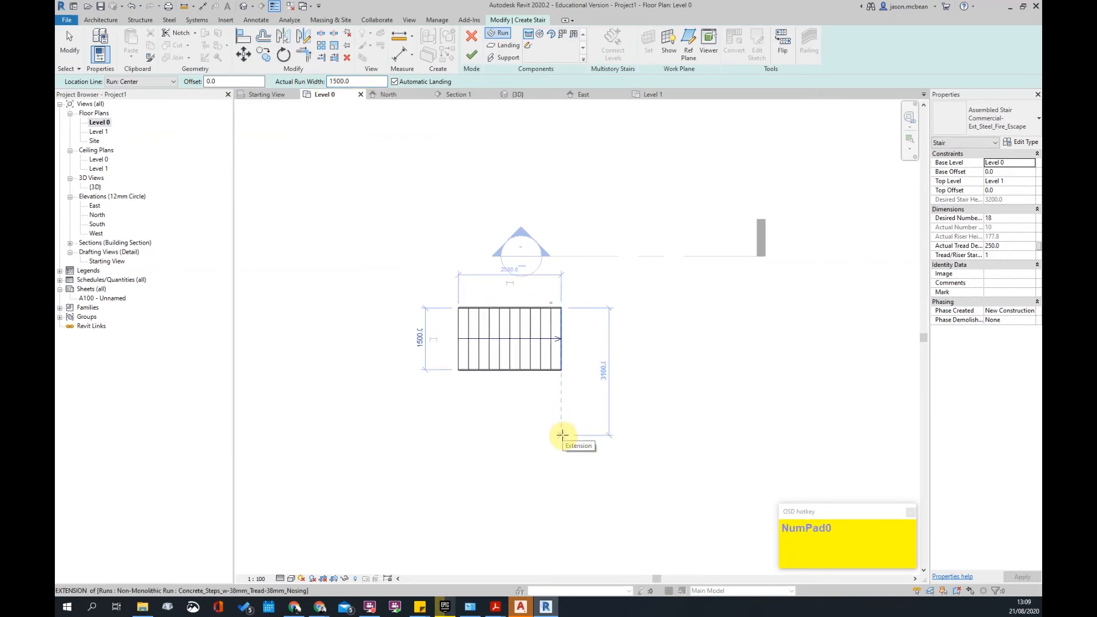
{"action": "left_click", "coordinate": [561, 434]}
{"action": "left_click", "coordinate": [469, 436]}
{"action": "key", "text": "Escape"}
{"action": "scroll", "coordinate": [565, 425], "scroll_direction": "up", "scroll_amount": 3}
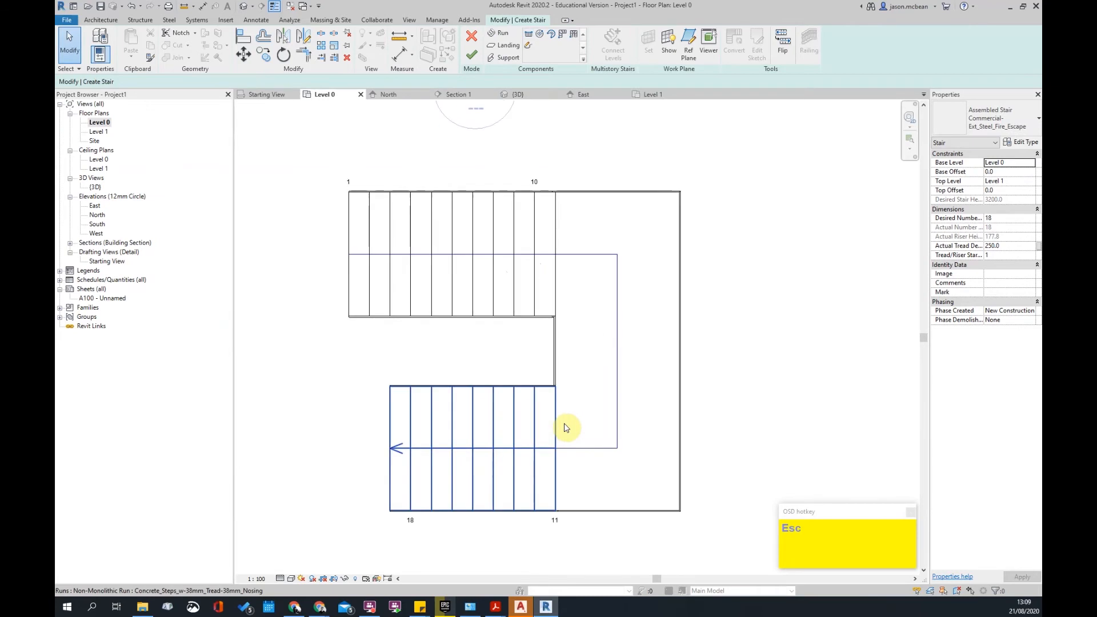
{"action": "scroll", "coordinate": [565, 426], "scroll_direction": "down", "scroll_amount": 2}
- Set the lower run width to 1000 and enter 100 for the landing width
{"action": "left_click", "coordinate": [524, 437]}
{"action": "left_click", "coordinate": [586, 443]}
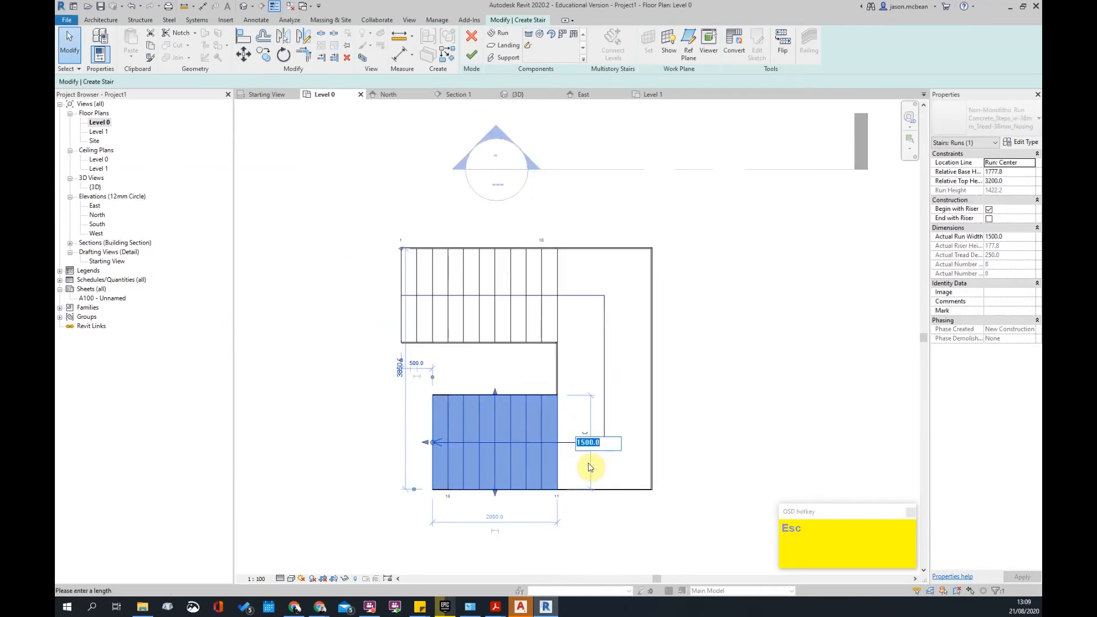
{"action": "type", "text": "1000"}
{"action": "key", "text": "Return"}
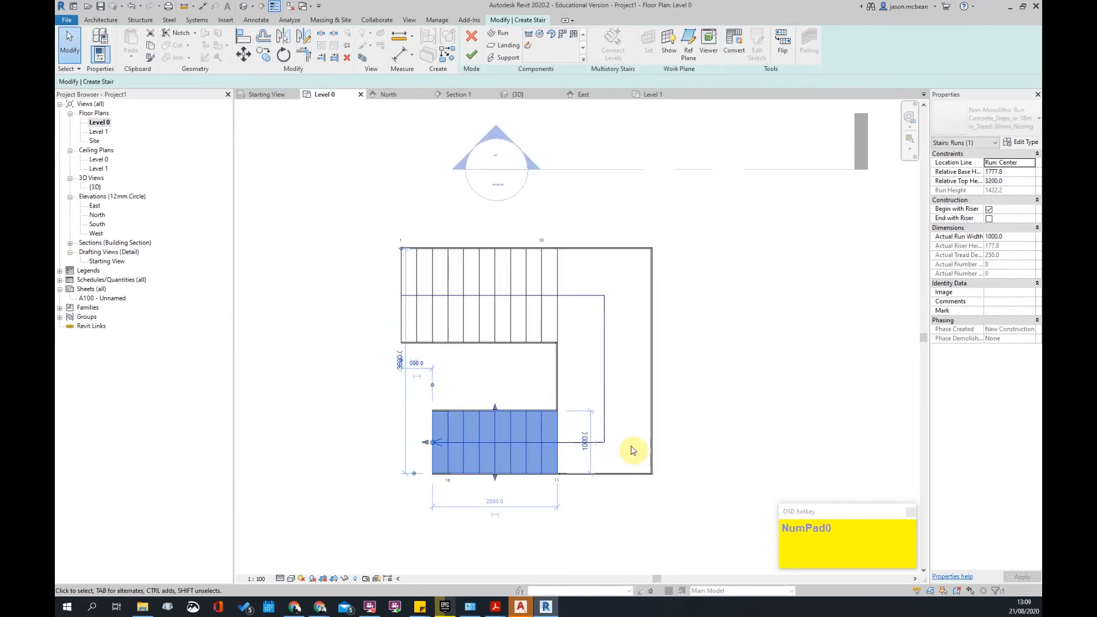
{"action": "left_click", "coordinate": [608, 370]}
{"action": "left_click", "coordinate": [607, 370]}
{"action": "type", "text": "100"}
{"action": "key", "text": "Return"}
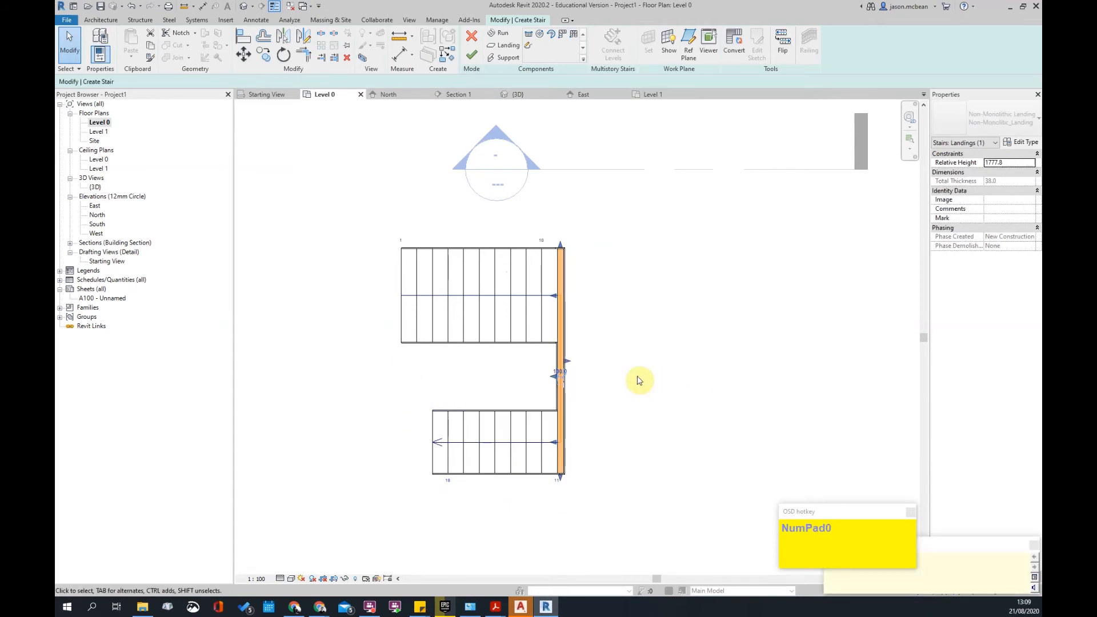
{"action": "left_click", "coordinate": [560, 372]}
{"action": "type", "text": "100"}
{"action": "key", "text": "Return"}
- Change the upper run's width from 1500 to 1000
{"action": "left_click", "coordinate": [496, 301]}
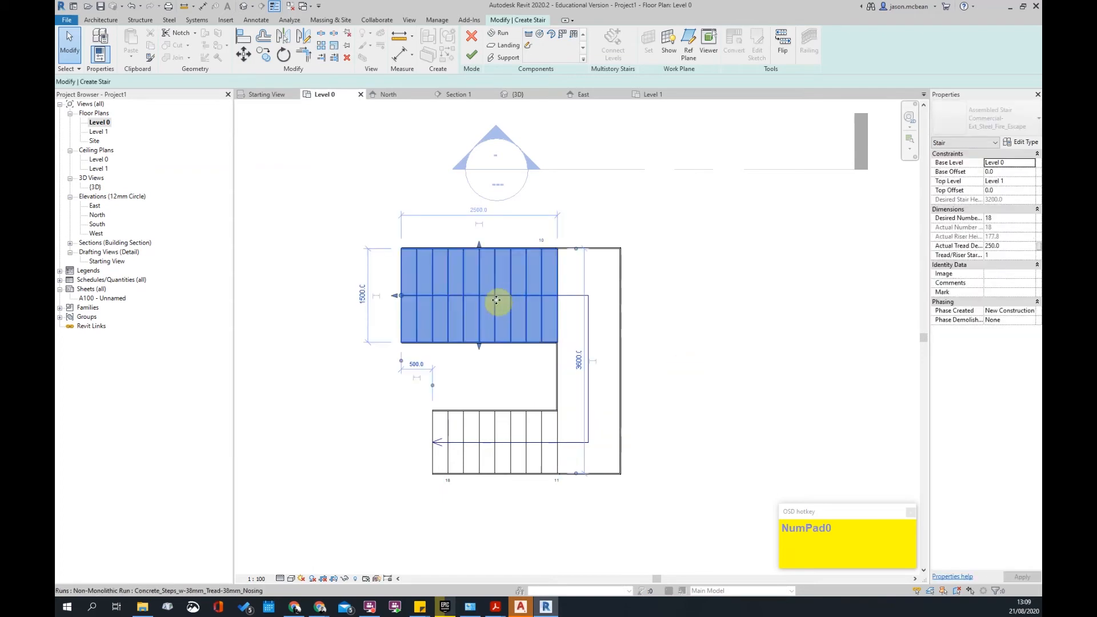
{"action": "left_click", "coordinate": [363, 295]}
{"action": "type", "text": "100"}
{"action": "key", "text": "Return"}
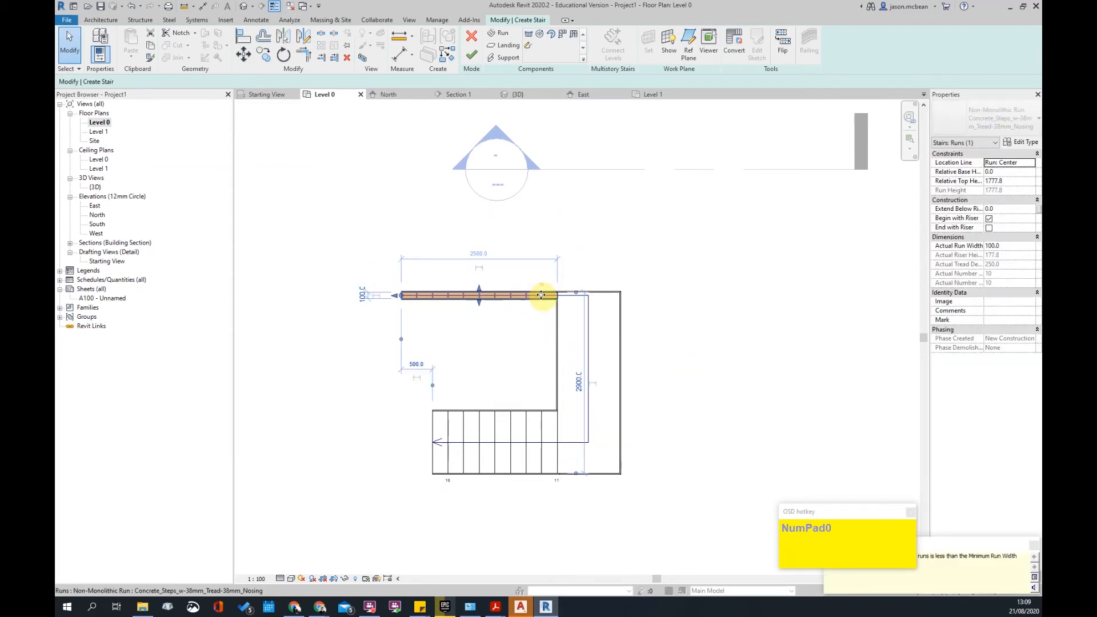
{"action": "left_click", "coordinate": [359, 298]}
{"action": "type", "text": "1"}
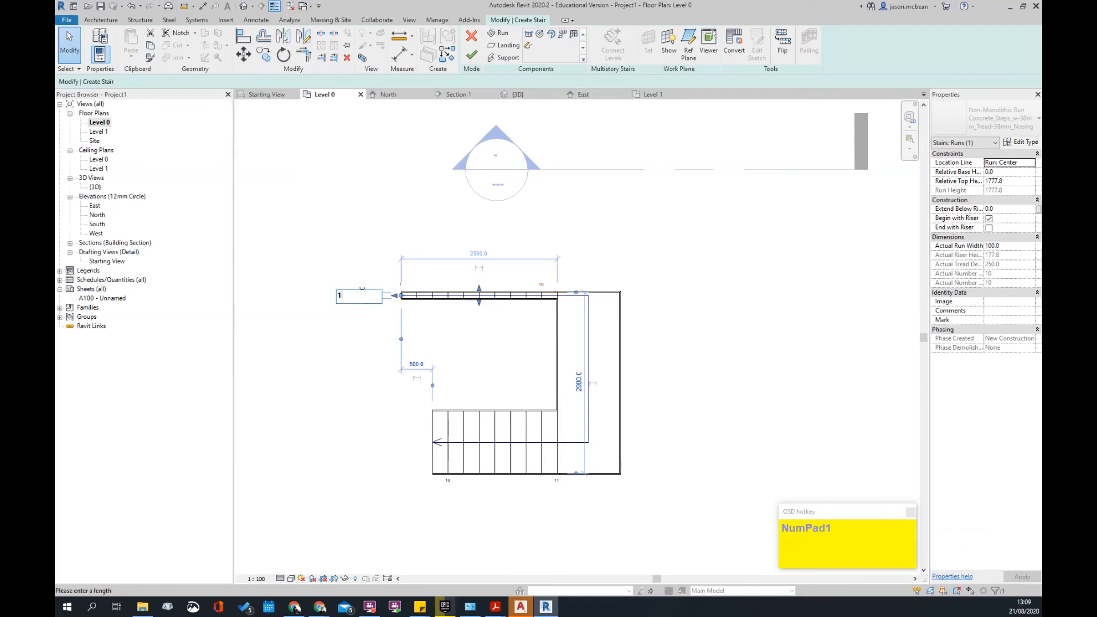
{"action": "type", "text": "000"}
{"action": "key", "text": "Return"}
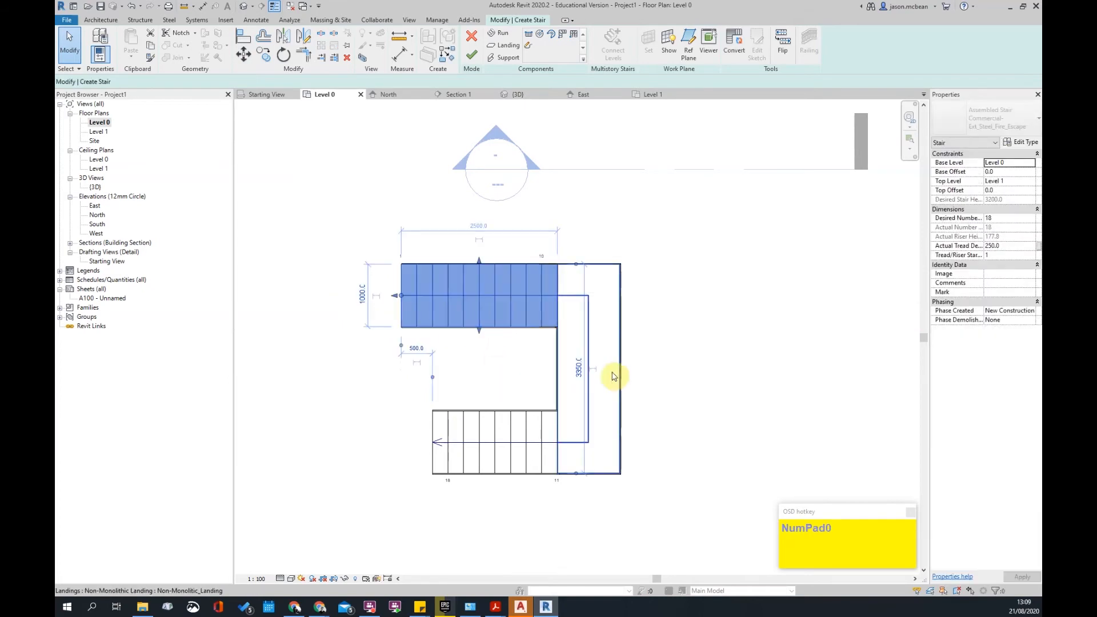
- Nudge the upper run down and set the gap between the two runs to 120
{"action": "key", "text": "Down"}
{"action": "key", "text": "Down"}
{"action": "key", "text": "Down"}
{"action": "key", "text": "Down"}
{"action": "key", "text": "Down"}
{"action": "key", "text": "Down"}
{"action": "key", "text": "Down"}
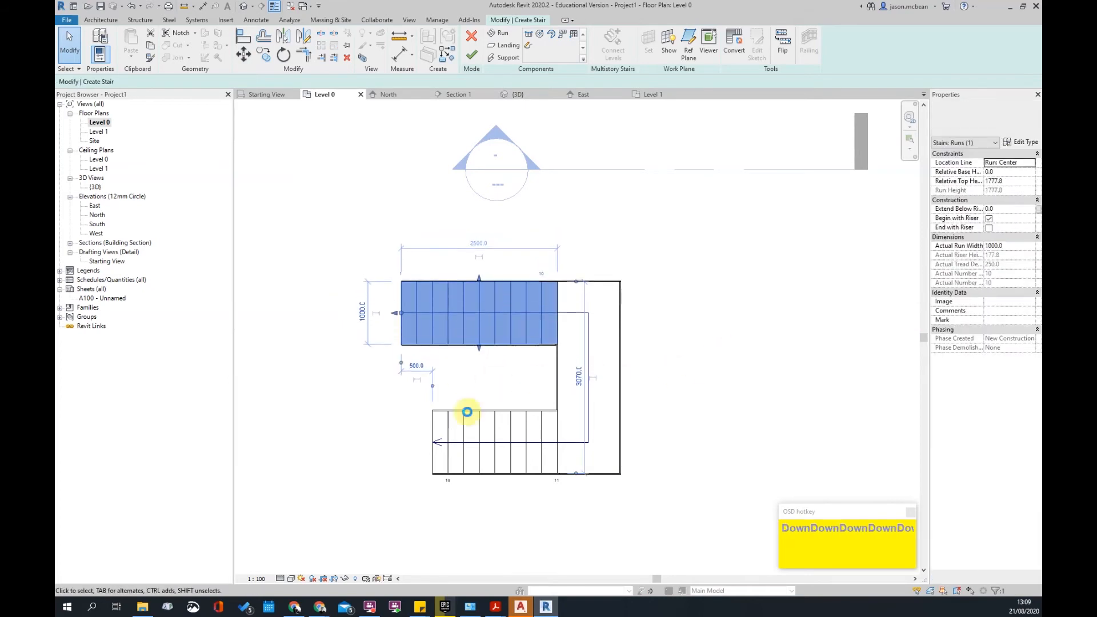
{"action": "scroll", "coordinate": [460, 419], "scroll_direction": "up", "scroll_amount": 3}
{"action": "key", "text": "Down"}
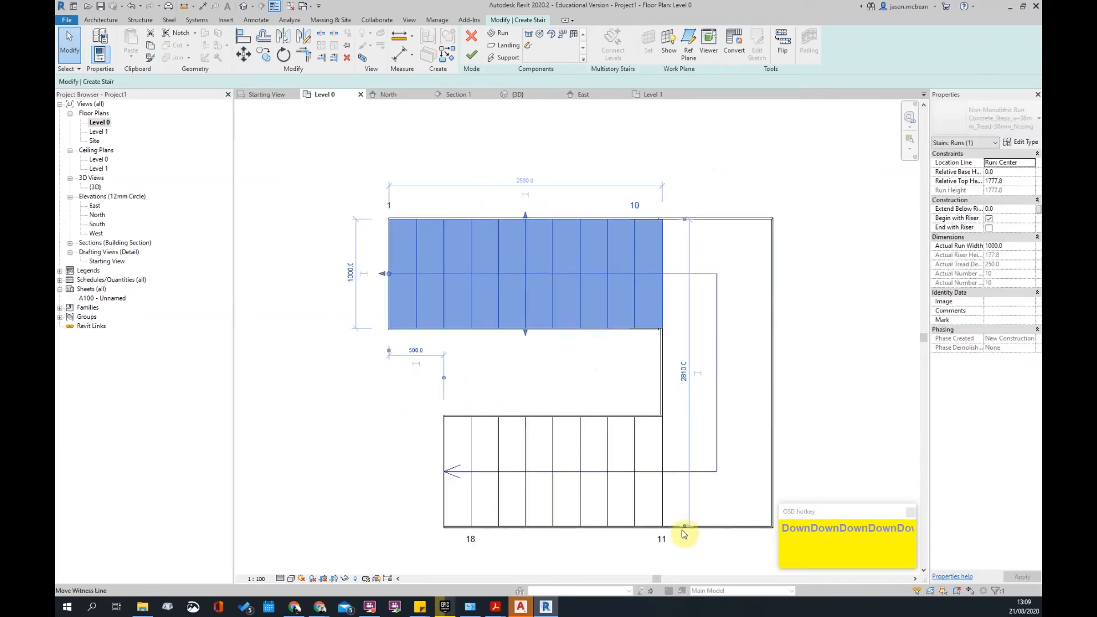
{"action": "left_click_drag", "start_coordinate": [677, 454], "coordinate": [658, 417]}
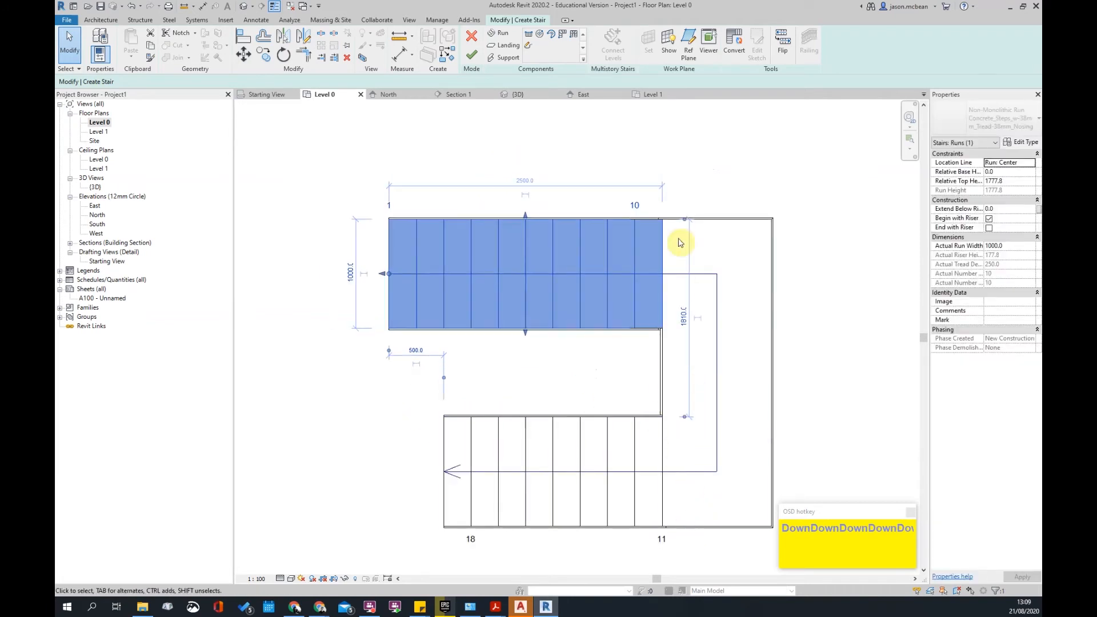
{"action": "left_click_drag", "start_coordinate": [686, 225], "coordinate": [653, 320]}
{"action": "left_click", "coordinate": [684, 373]}
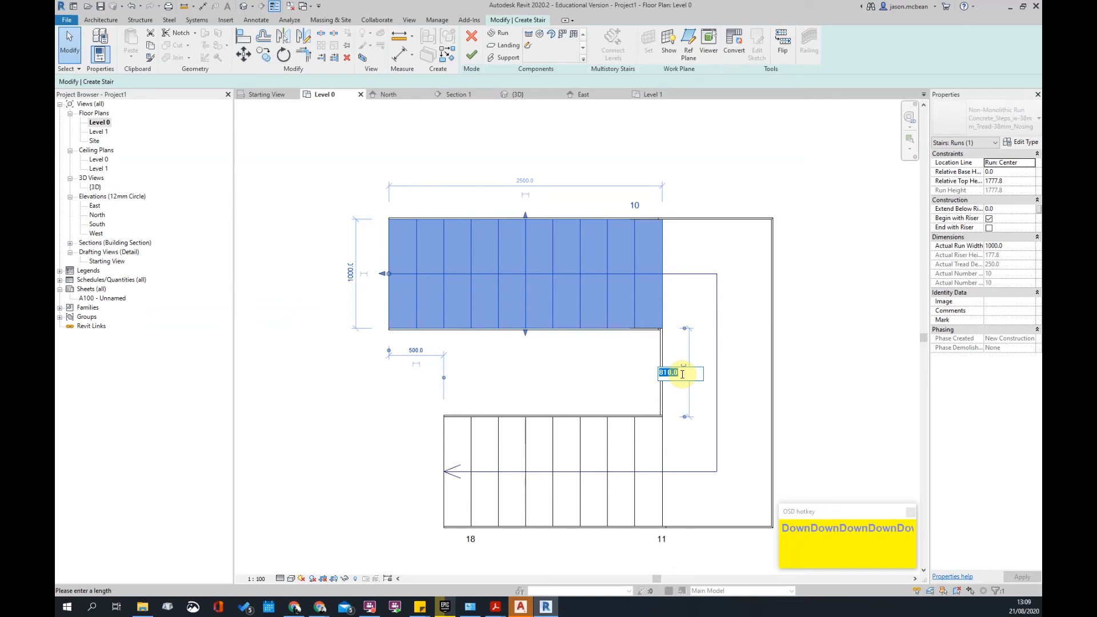
{"action": "type", "text": "1"}
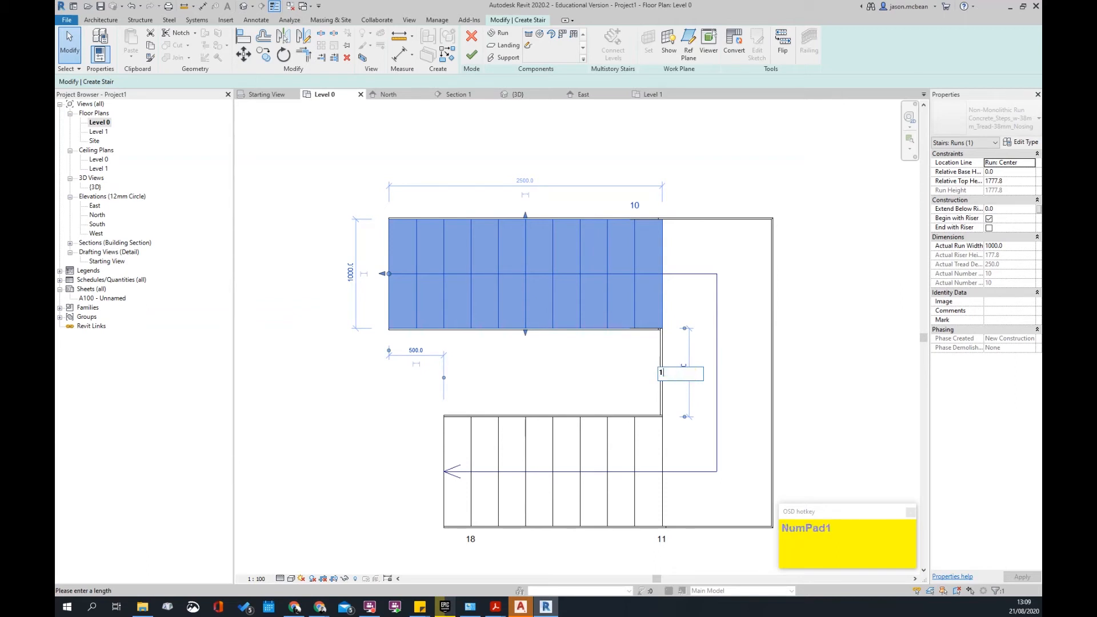
{"action": "type", "text": "20"}
{"action": "key", "text": "Return"}
{"action": "left_click", "coordinate": [842, 300]}
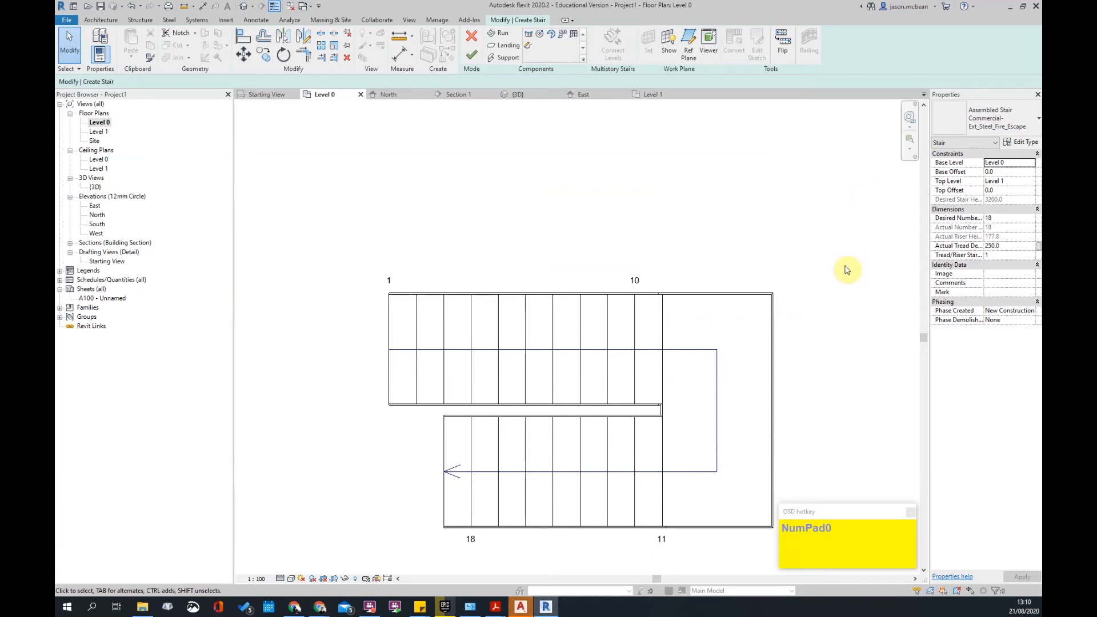
- Zoom out to review the U-shaped stair, then finish the stair edit mode
{"action": "scroll", "coordinate": [752, 380], "scroll_direction": "down", "scroll_amount": 3}
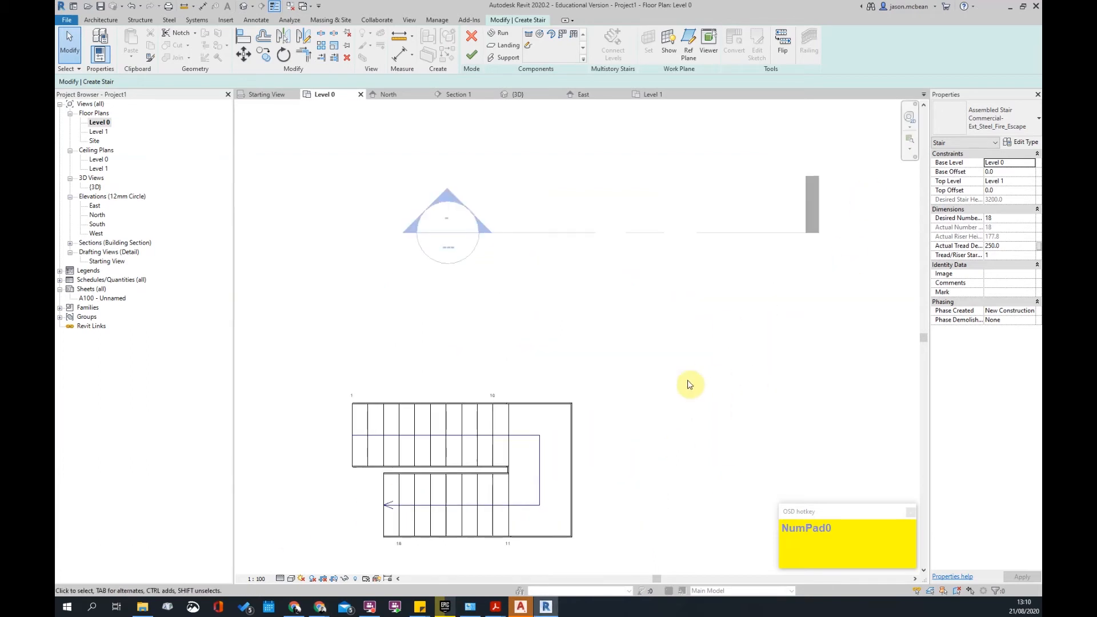
{"action": "scroll", "coordinate": [615, 400], "scroll_direction": "down", "scroll_amount": 1}
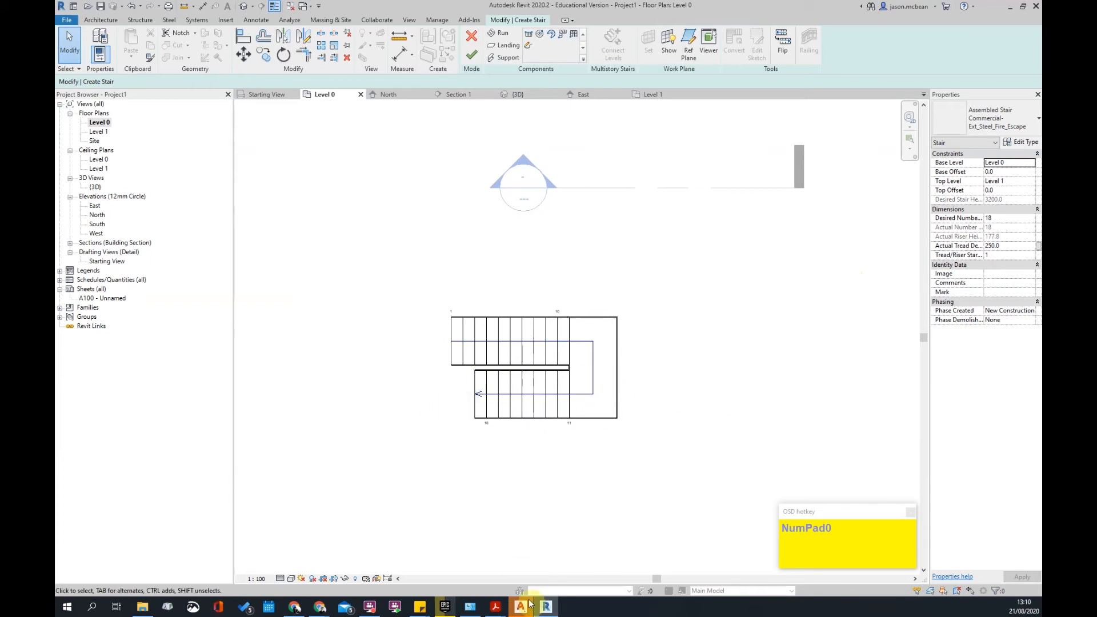
{"action": "scroll", "coordinate": [594, 392], "scroll_direction": "up", "scroll_amount": 1}
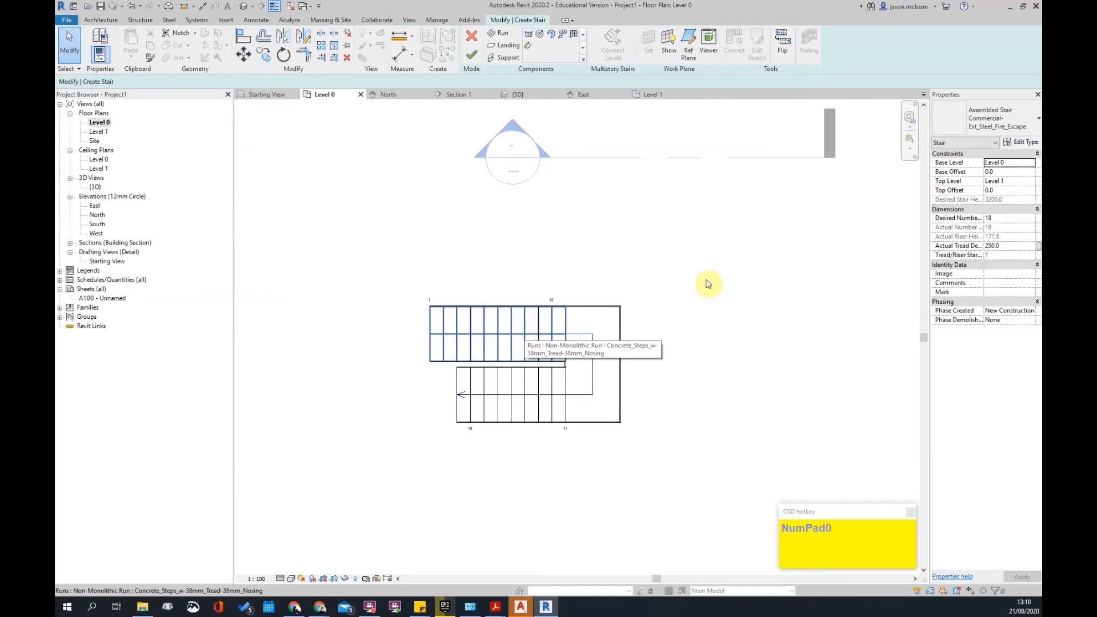
{"action": "scroll", "coordinate": [531, 372], "scroll_direction": "down", "scroll_amount": 2}
{"action": "scroll", "coordinate": [608, 374], "scroll_direction": "up", "scroll_amount": 1}
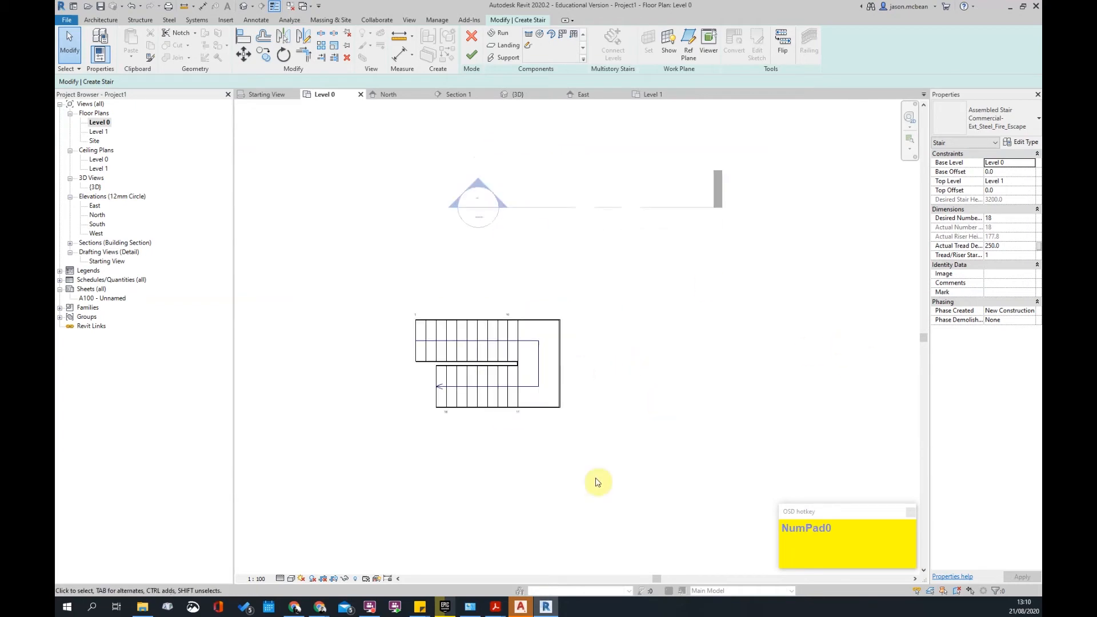
{"action": "scroll", "coordinate": [615, 379], "scroll_direction": "down", "scroll_amount": 2}
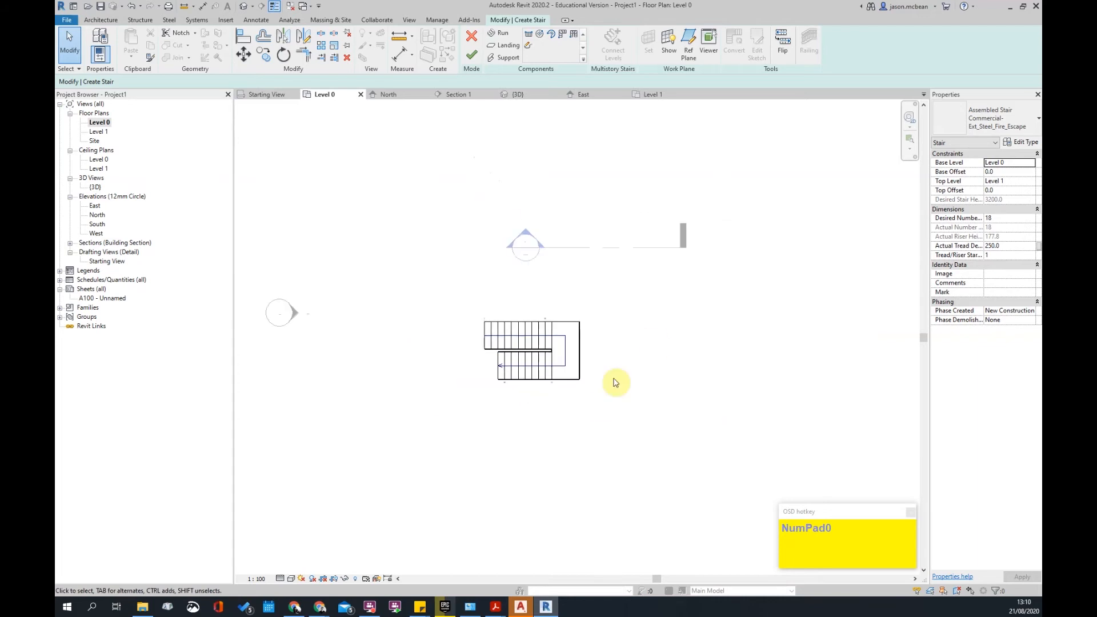
{"action": "left_click", "coordinate": [467, 58]}
- Delete the finished stair and start a new stair with a sketched custom run
{"action": "left_click", "coordinate": [535, 345]}
{"action": "key", "text": "Delete"}
{"action": "scroll", "coordinate": [637, 368], "scroll_direction": "down", "scroll_amount": 1}
{"action": "left_click", "coordinate": [436, 47]}
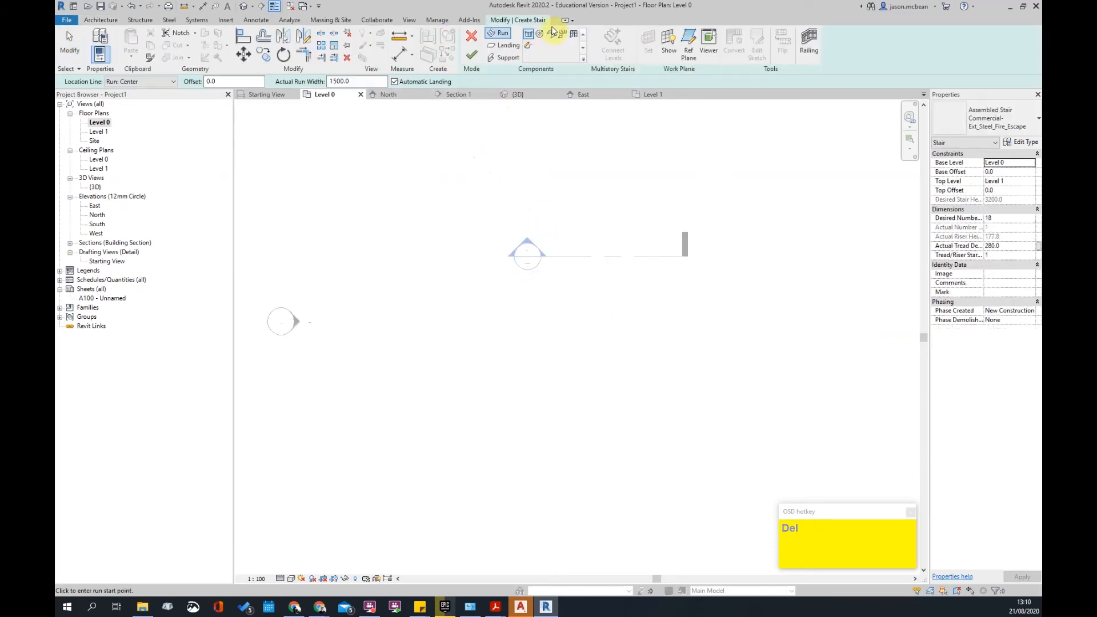
{"action": "left_click", "coordinate": [530, 47]}
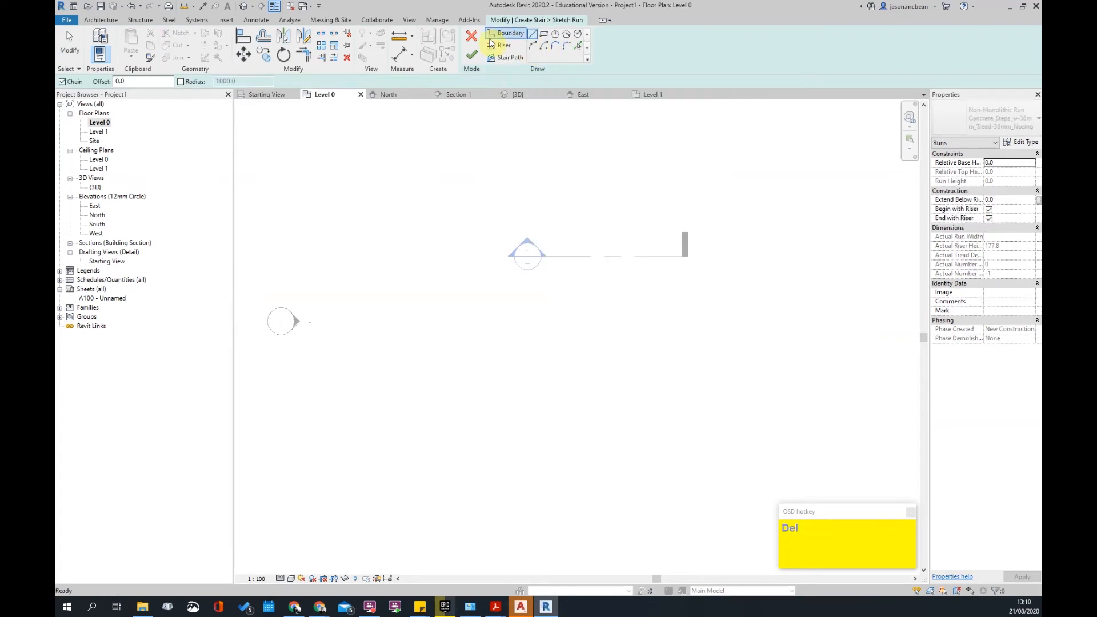
{"action": "left_click", "coordinate": [471, 36]}
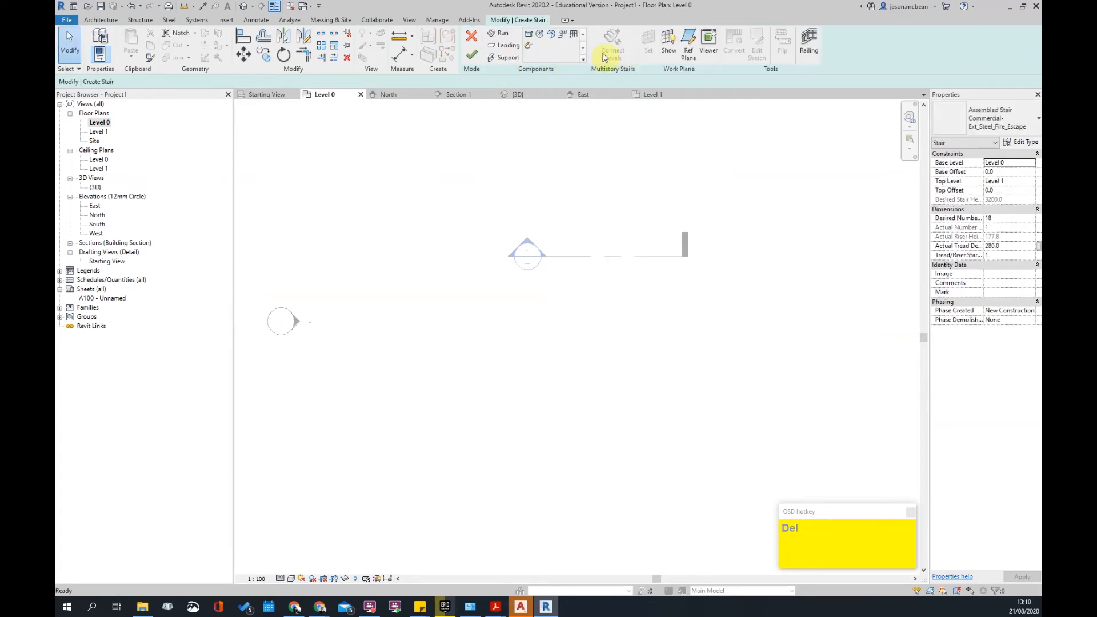
{"action": "left_click", "coordinate": [529, 46]}
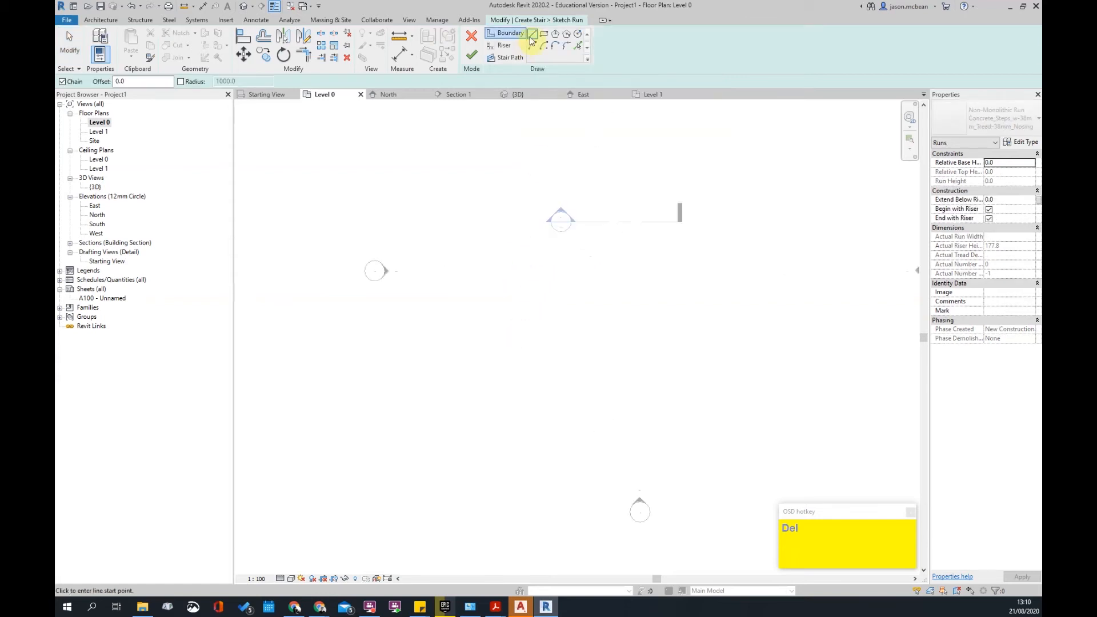
- Draw a sloped boundary line and a vertical stair path line
{"action": "left_click", "coordinate": [537, 35]}
{"action": "left_click", "coordinate": [532, 240]}
{"action": "left_click", "coordinate": [495, 336]}
{"action": "key", "text": "Escape"}
{"action": "scroll", "coordinate": [534, 254], "scroll_direction": "up", "scroll_amount": 3}
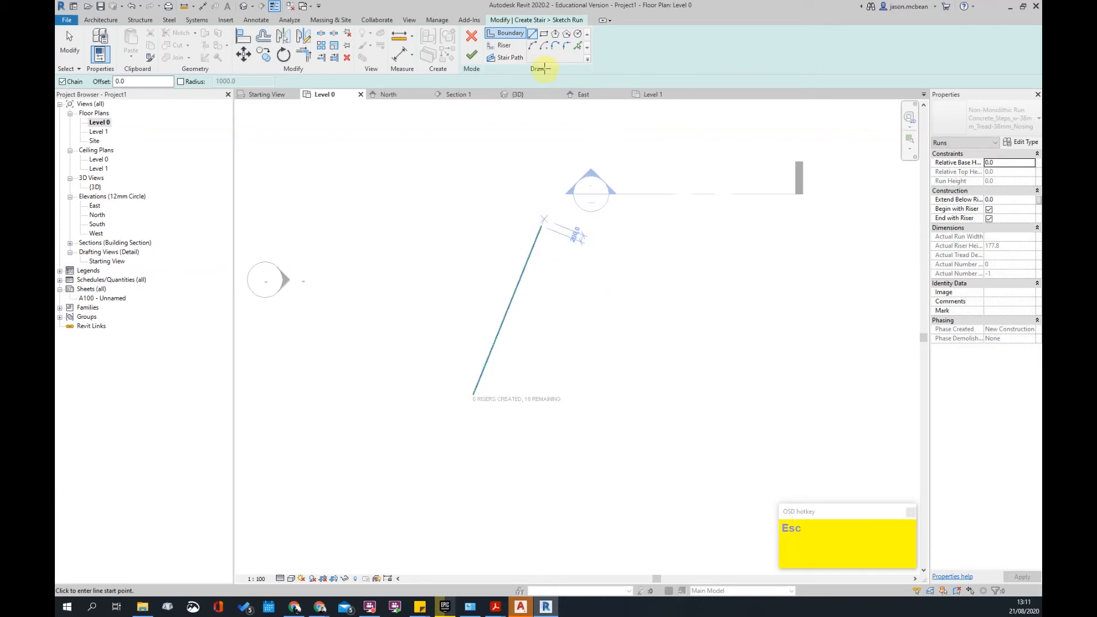
{"action": "left_click", "coordinate": [512, 57]}
{"action": "left_click", "coordinate": [569, 226]}
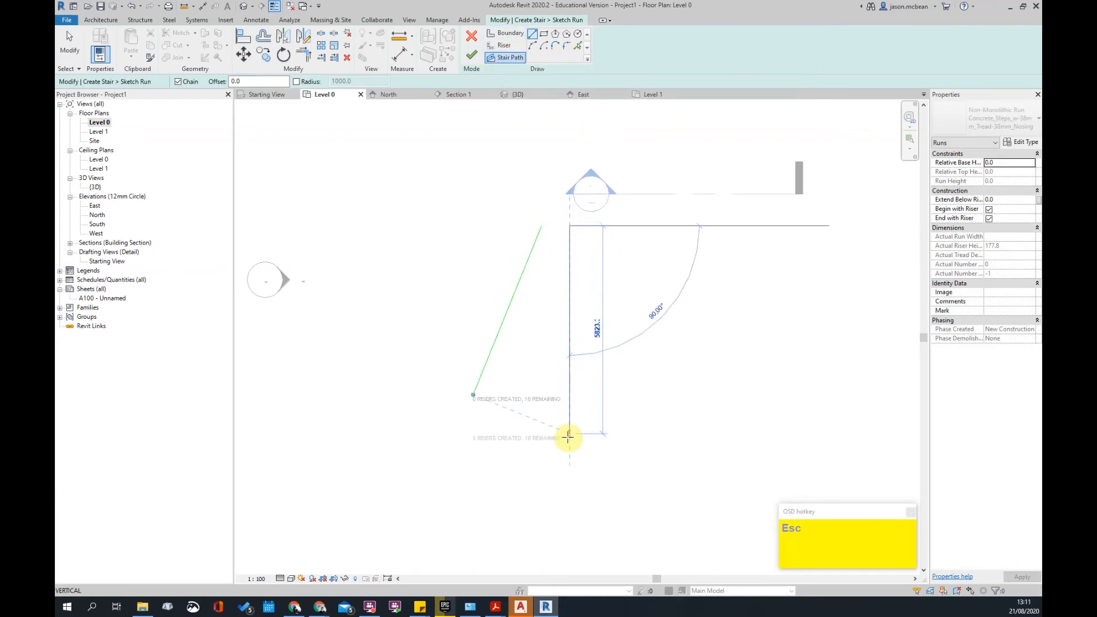
{"action": "key", "text": "Escape"}
{"action": "key", "text": "Escape"}
{"action": "scroll", "coordinate": [574, 235], "scroll_direction": "up", "scroll_amount": 2}
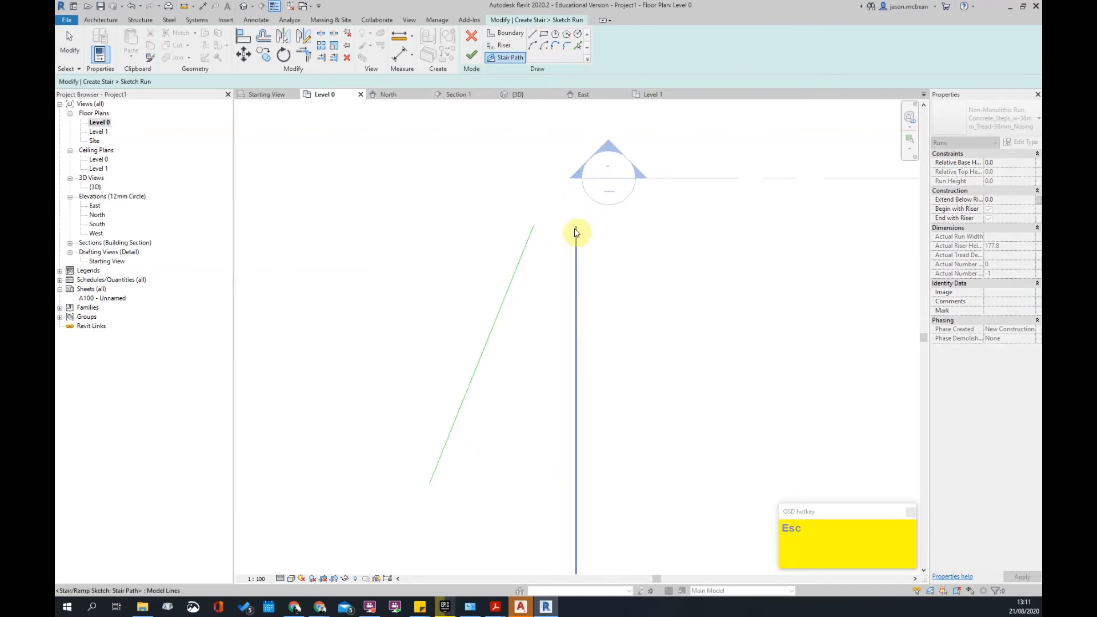
- Dimension the path and boundary tops with DI and set their distance to 500
{"action": "key", "text": "d"}
{"action": "key", "text": "i"}
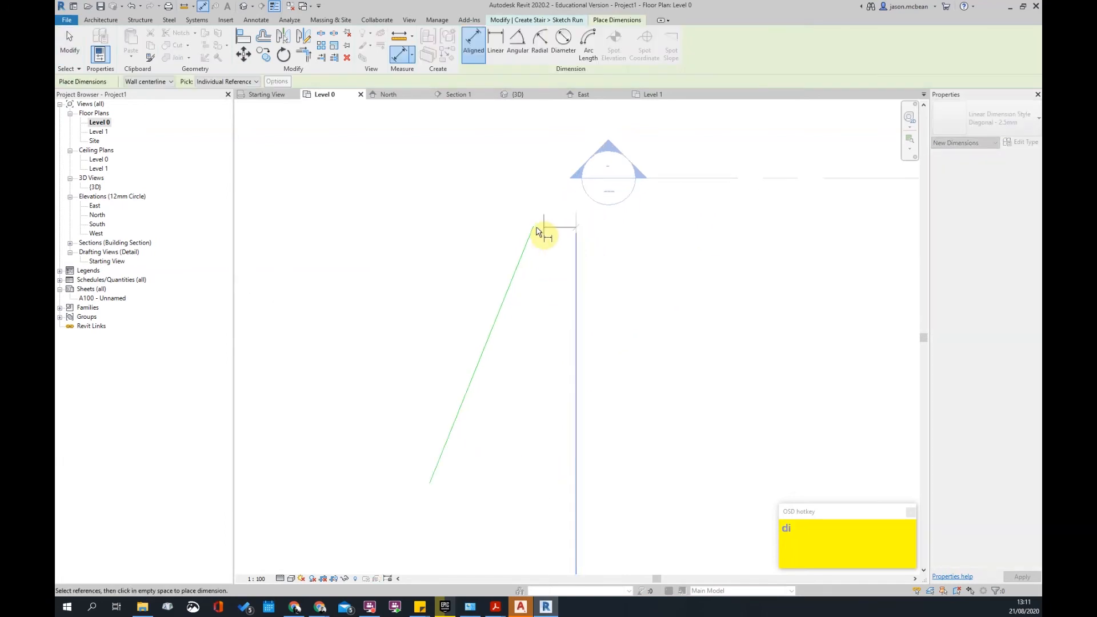
{"action": "left_click", "coordinate": [527, 197]}
{"action": "key", "text": "Escape"}
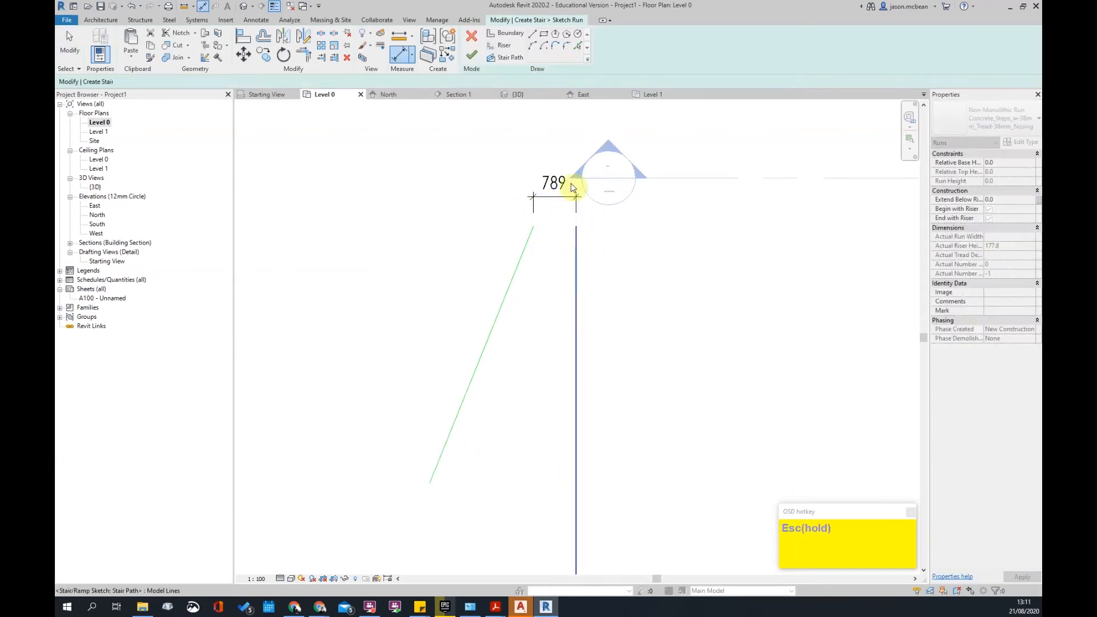
{"action": "left_click", "coordinate": [556, 198]}
{"action": "type", "text": "500"}
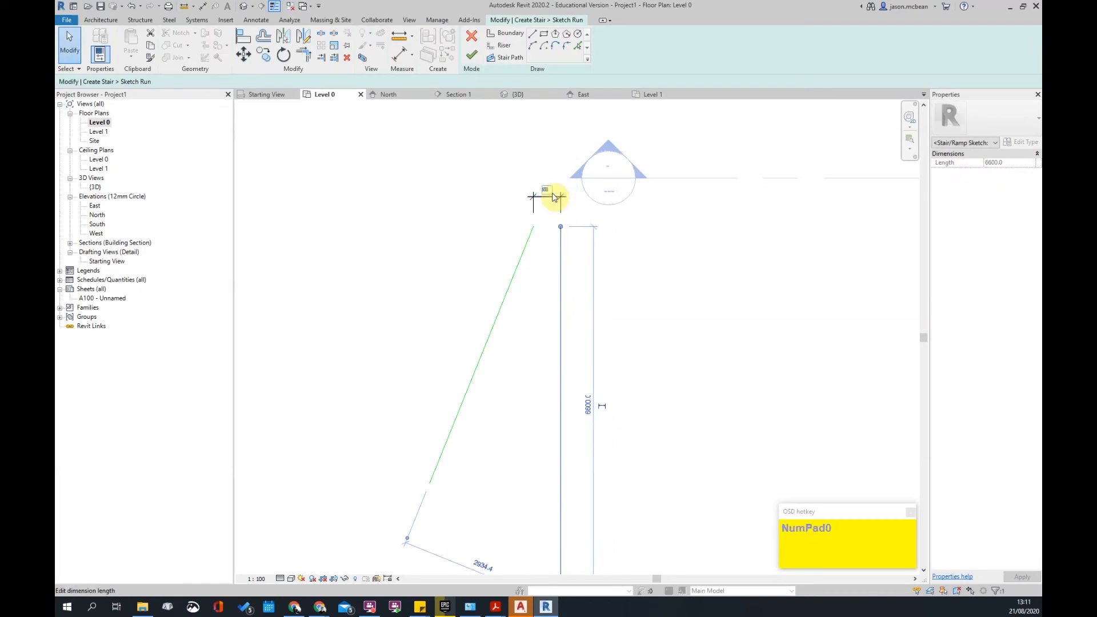
{"action": "key", "text": "Return"}
{"action": "key", "text": "Escape"}
{"action": "scroll", "coordinate": [532, 343], "scroll_direction": "down", "scroll_amount": 3}
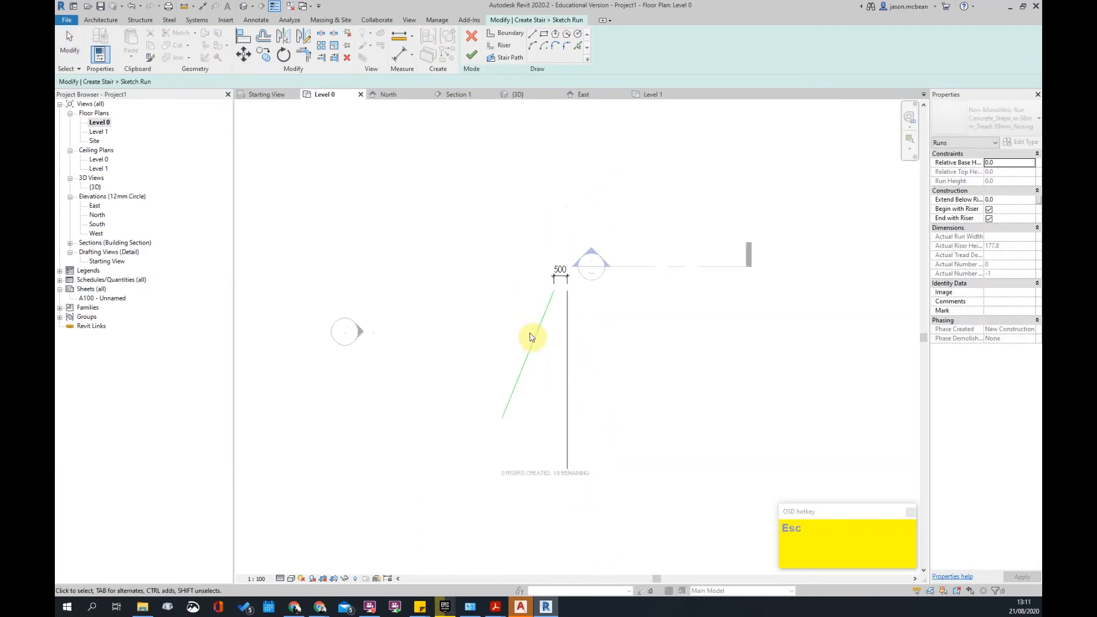
- Mirror the sloped boundary line across the stair path
{"action": "left_click", "coordinate": [539, 339]}
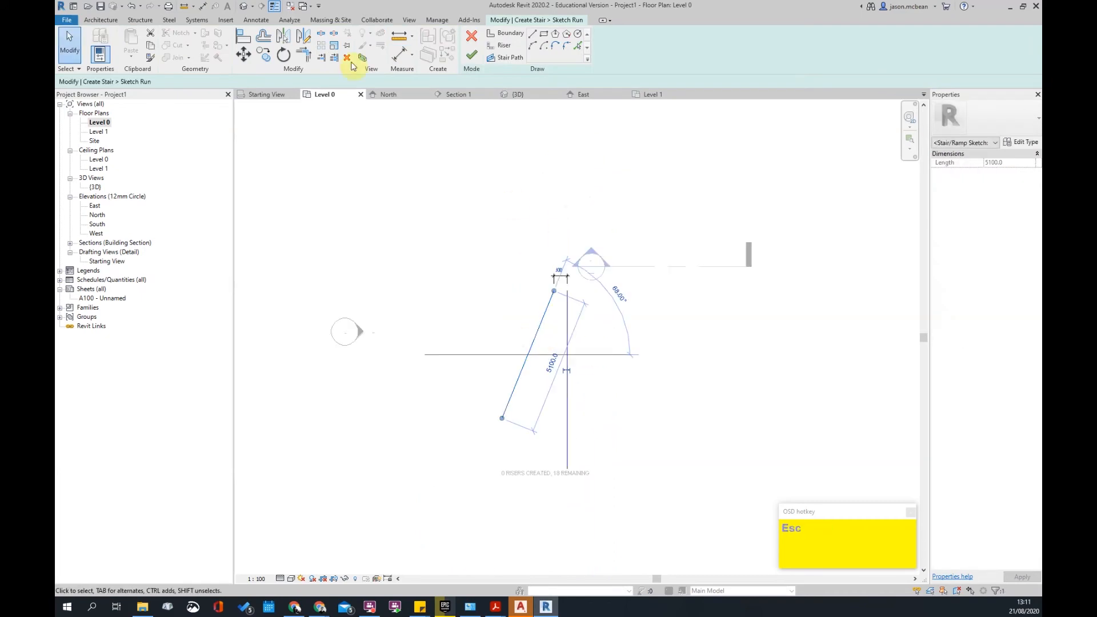
{"action": "left_click", "coordinate": [284, 38]}
{"action": "left_click", "coordinate": [568, 328]}
{"action": "key", "text": "Escape"}
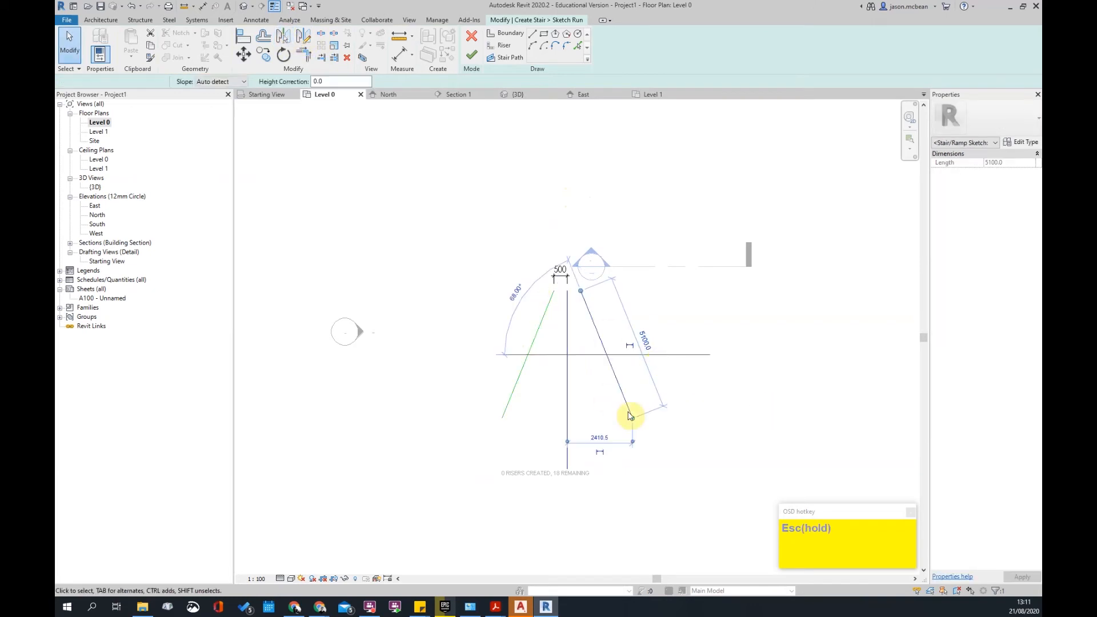
{"action": "key", "text": "Escape"}
{"action": "scroll", "coordinate": [572, 385], "scroll_direction": "up", "scroll_amount": 3}
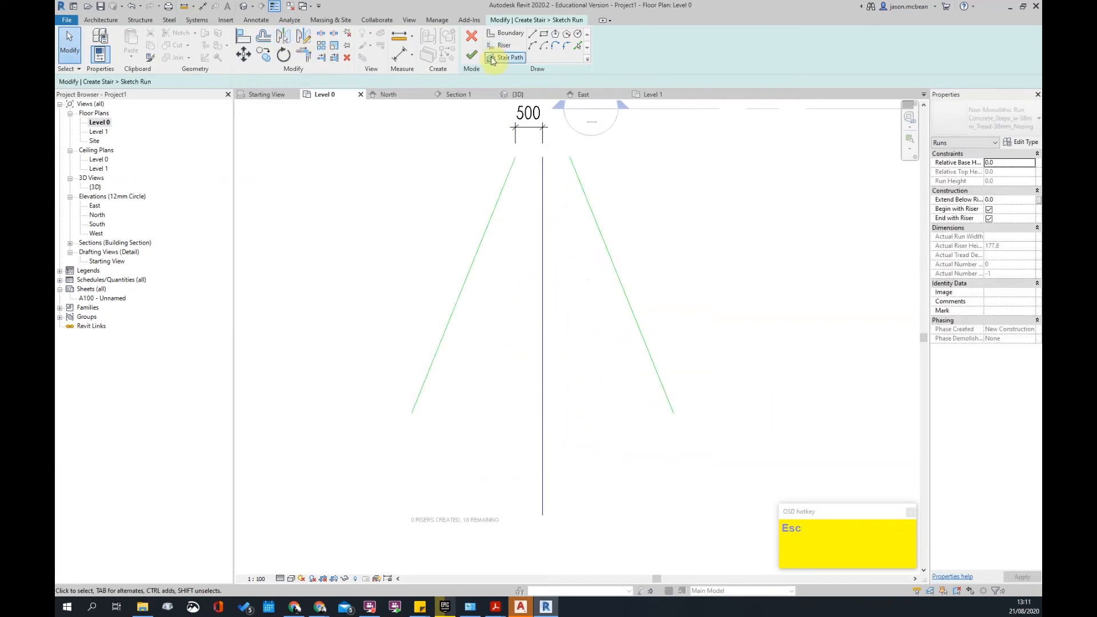
- Draw riser lines from the left boundary's bottom end across to the stair path
{"action": "left_click", "coordinate": [499, 45]}
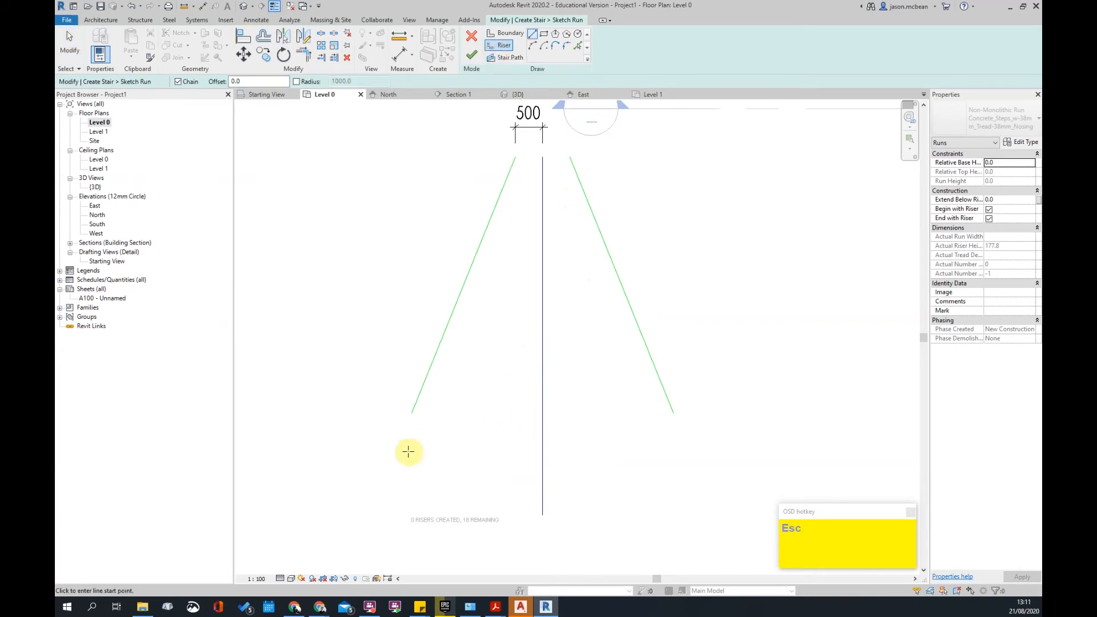
{"action": "left_click", "coordinate": [411, 413]}
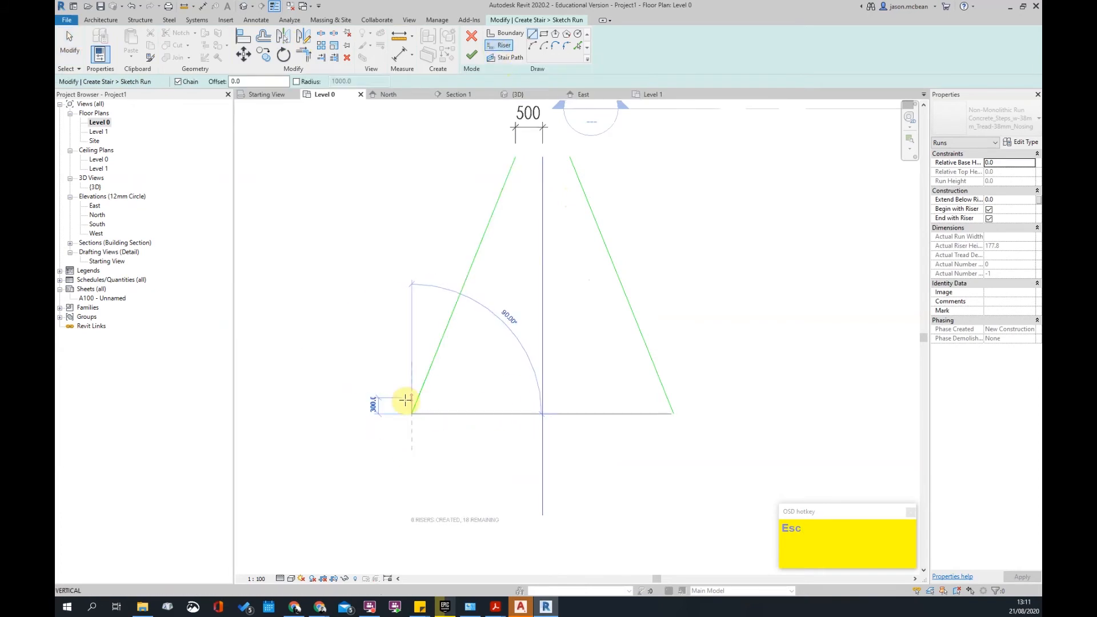
{"action": "scroll", "coordinate": [387, 412], "scroll_direction": "up", "scroll_amount": 3}
{"action": "left_click", "coordinate": [370, 423]}
{"action": "scroll", "coordinate": [369, 432], "scroll_direction": "down", "scroll_amount": 3}
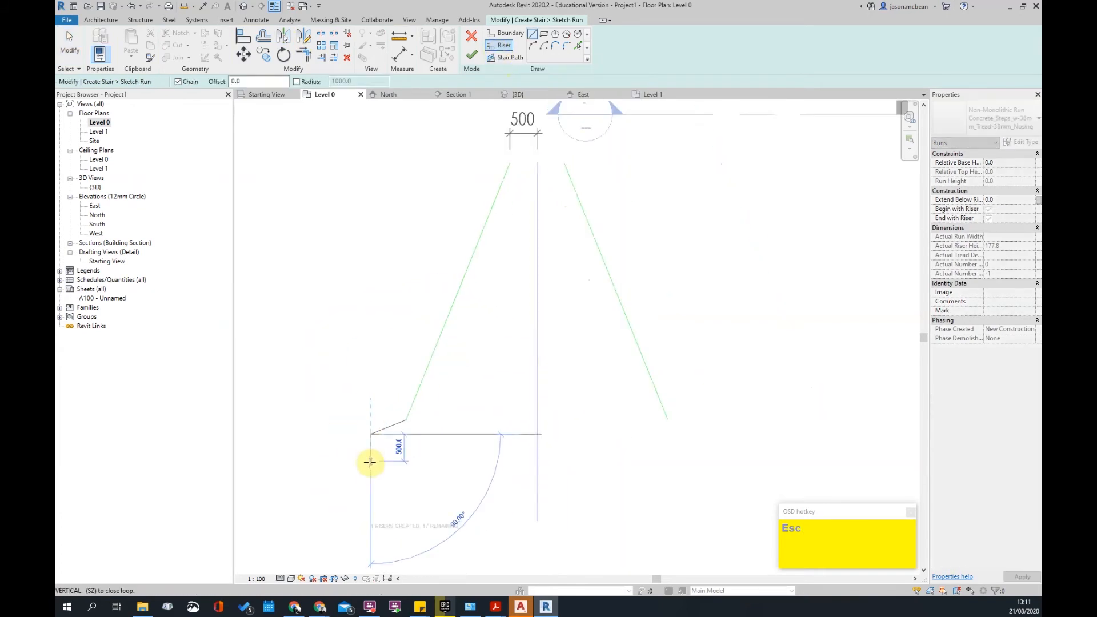
{"action": "scroll", "coordinate": [563, 389], "scroll_direction": "down", "scroll_amount": 1}
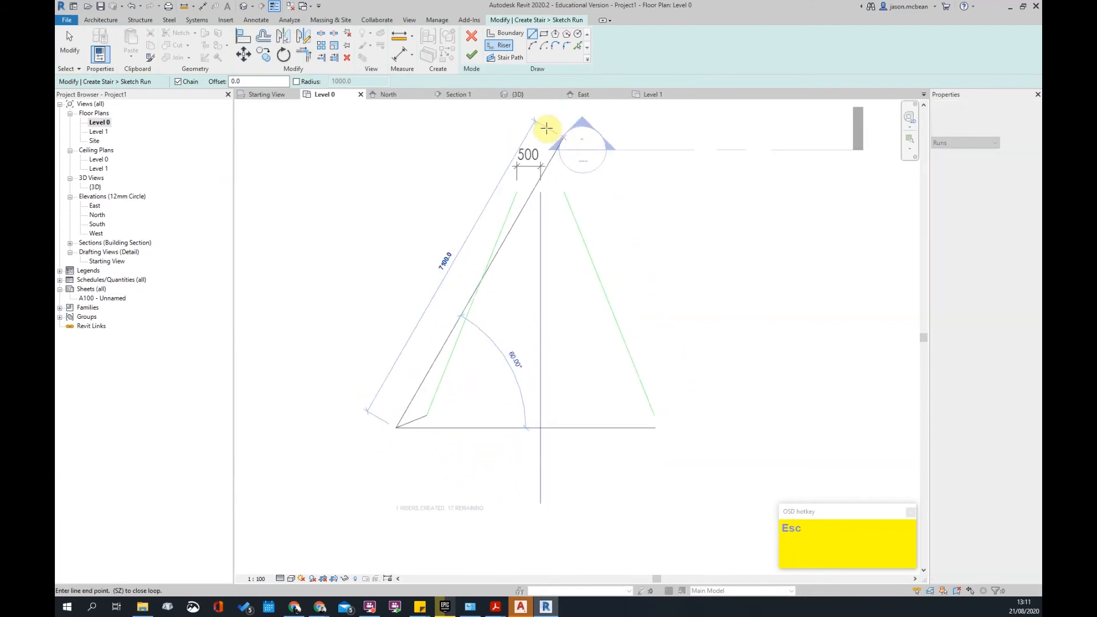
{"action": "scroll", "coordinate": [540, 489], "scroll_direction": "up", "scroll_amount": 1}
{"action": "scroll", "coordinate": [540, 489], "scroll_direction": "up", "scroll_amount": 1}
{"action": "scroll", "coordinate": [468, 404], "scroll_direction": "down", "scroll_amount": 2}
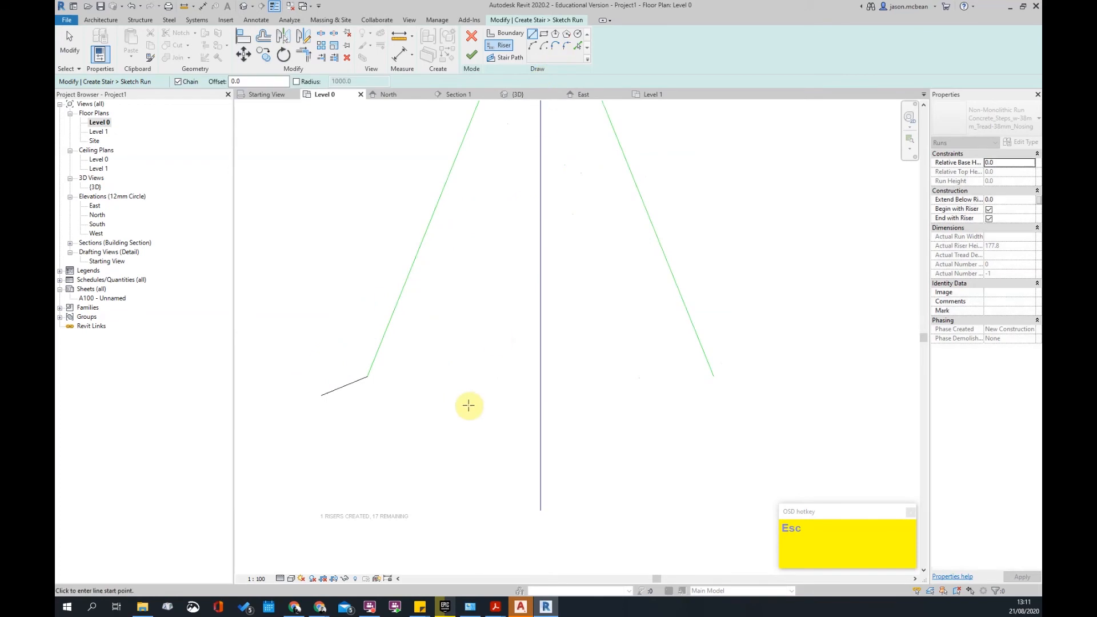
{"action": "left_click", "coordinate": [373, 398]}
{"action": "left_click", "coordinate": [516, 398]}
{"action": "key", "text": "Escape"}
{"action": "scroll", "coordinate": [355, 440], "scroll_direction": "up", "scroll_amount": 2}
{"action": "key", "text": "Escape"}
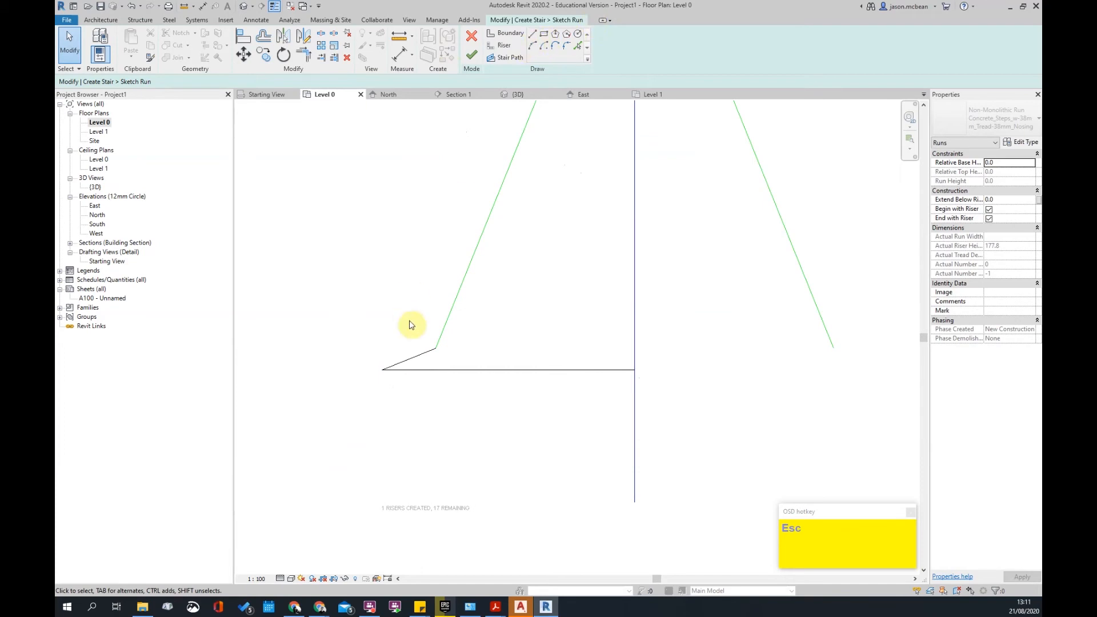
- Delete the short diagonal sketch segment and a stray horizontal boundary line
{"action": "left_click", "coordinate": [417, 358]}
{"action": "key", "text": "Delete"}
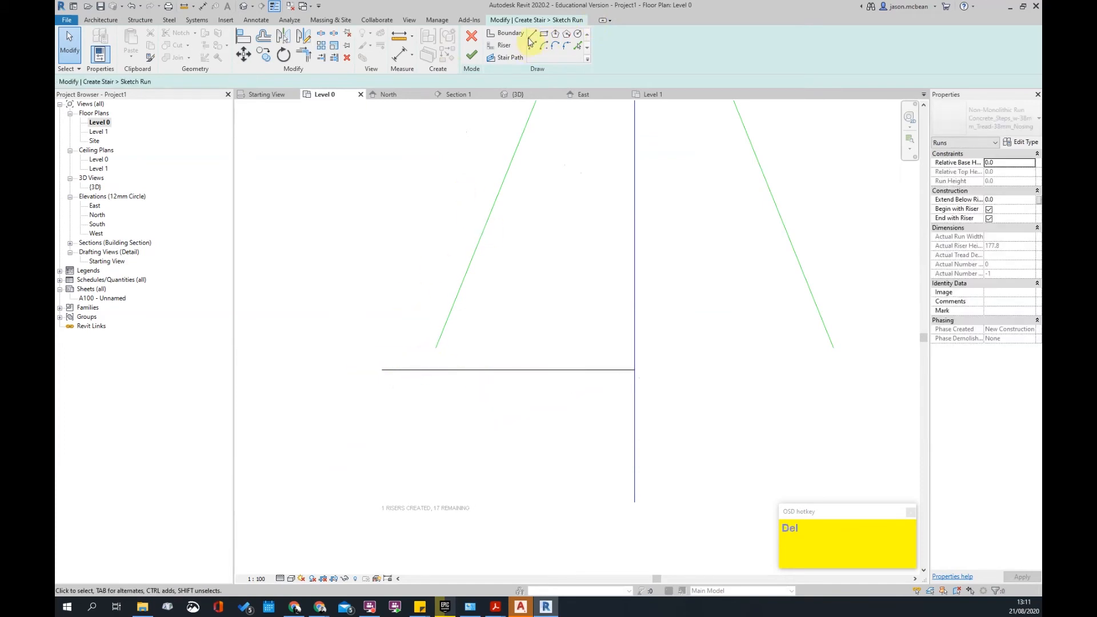
{"action": "left_click", "coordinate": [437, 348]}
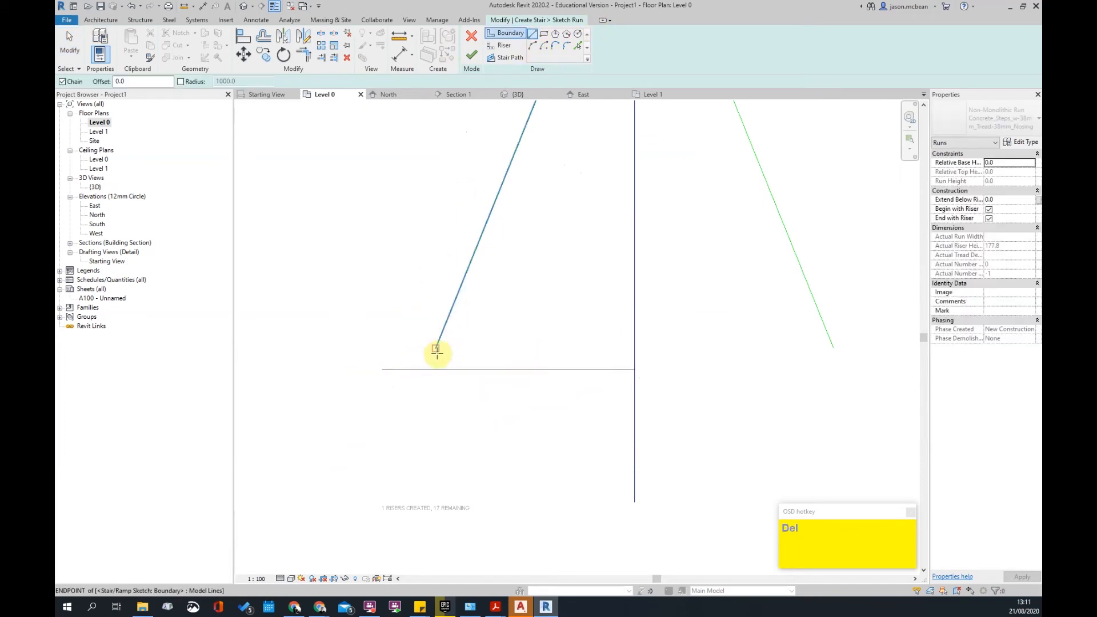
{"action": "left_click", "coordinate": [383, 349]}
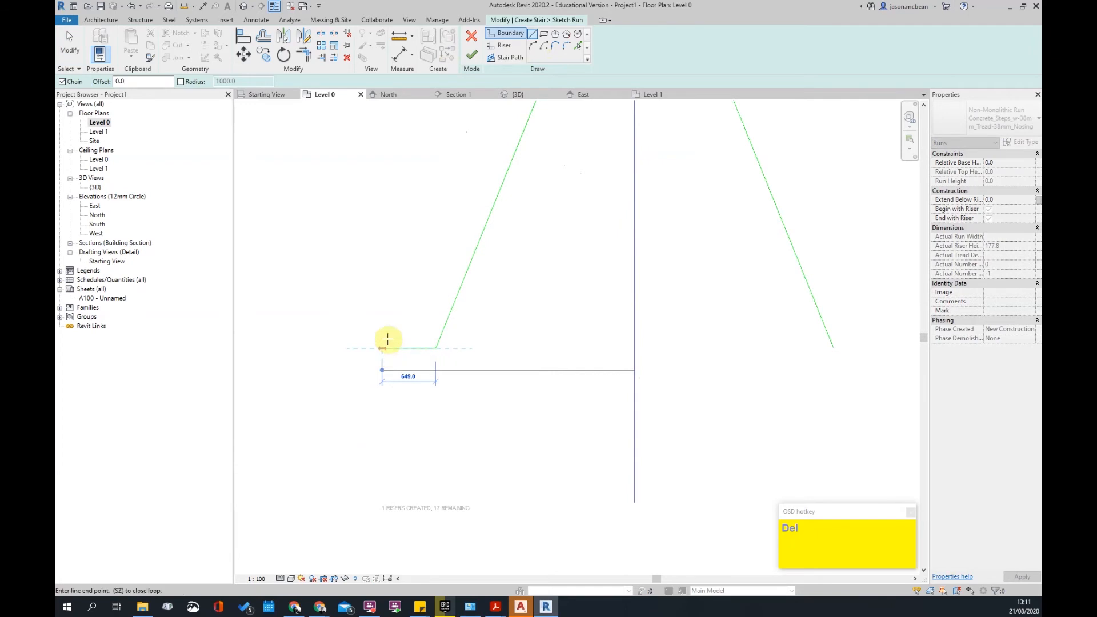
{"action": "key", "text": "Escape"}
{"action": "left_click", "coordinate": [433, 347]}
{"action": "key", "text": "Delete"}
- Add a short horizontal riser at the left diagonal's end
{"action": "left_click", "coordinate": [496, 50]}
{"action": "left_click", "coordinate": [437, 348]}
{"action": "left_click", "coordinate": [383, 348]}
{"action": "key", "text": "Escape"}
{"action": "left_click", "coordinate": [458, 370]}
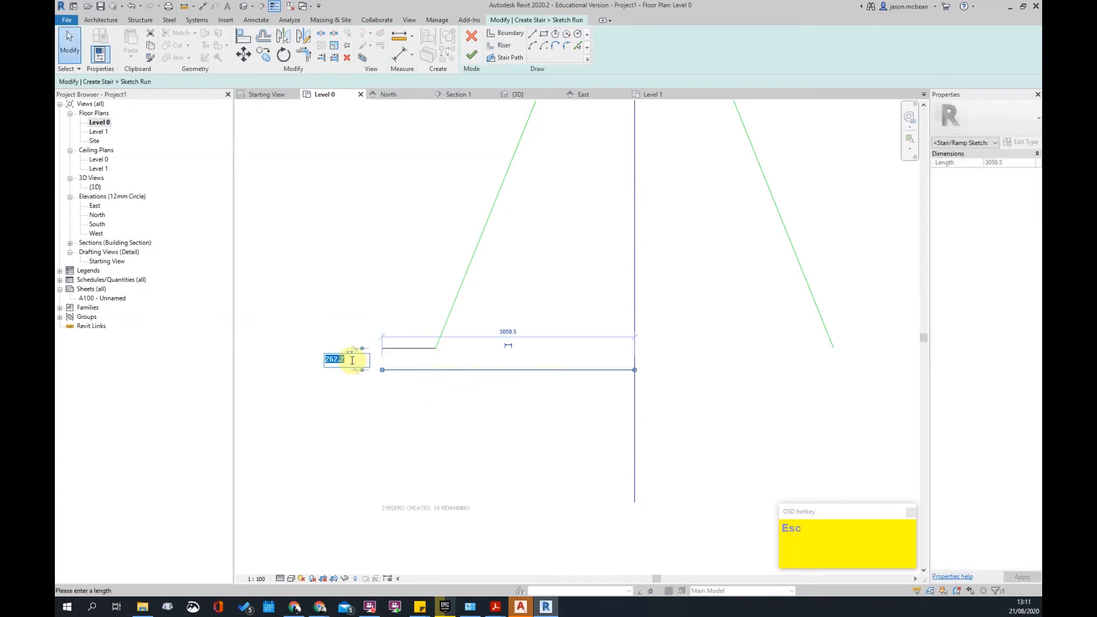
{"action": "type", "text": "250"}
{"action": "key", "text": "Escape"}
- Try a fillet arc on the corner, then delete the misplaced arc
{"action": "key", "text": "Escape"}
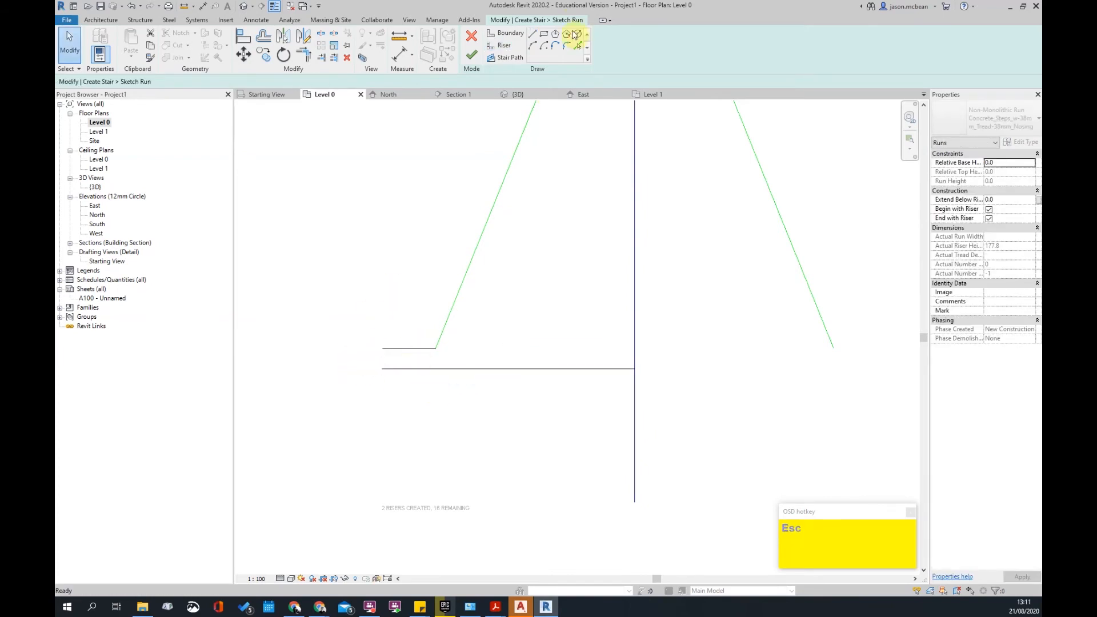
{"action": "left_click", "coordinate": [414, 348]}
{"action": "left_click", "coordinate": [410, 370]}
{"action": "scroll", "coordinate": [414, 358], "scroll_direction": "up", "scroll_amount": 2}
{"action": "left_click", "coordinate": [345, 364]}
{"action": "scroll", "coordinate": [361, 361], "scroll_direction": "up", "scroll_amount": 1}
{"action": "key", "text": "Escape"}
{"action": "left_click", "coordinate": [351, 375]}
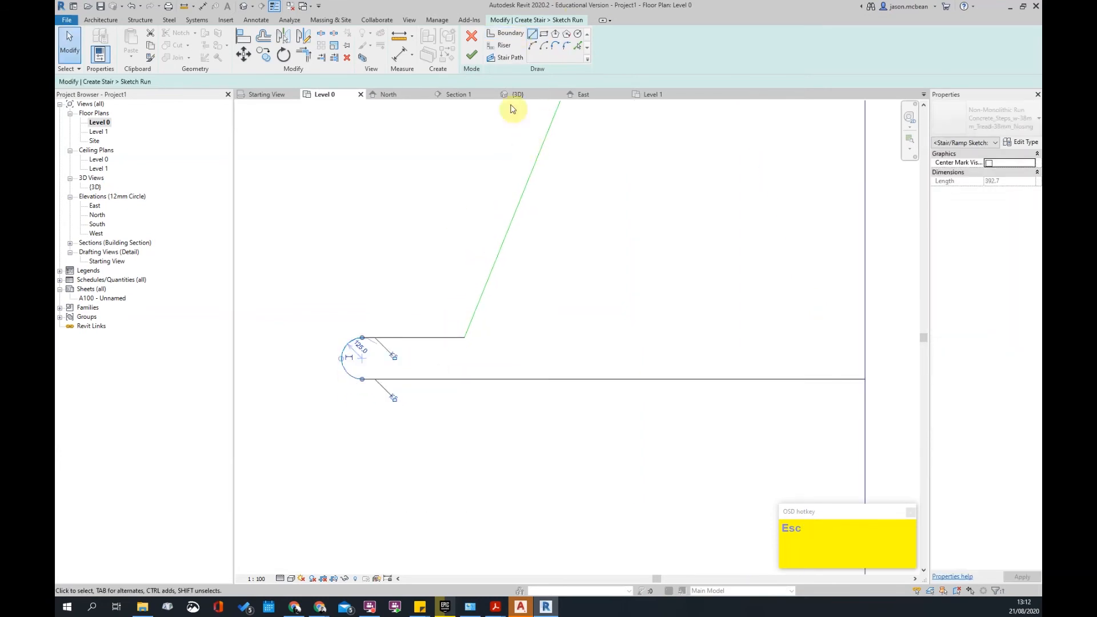
{"action": "key", "text": "Delete"}
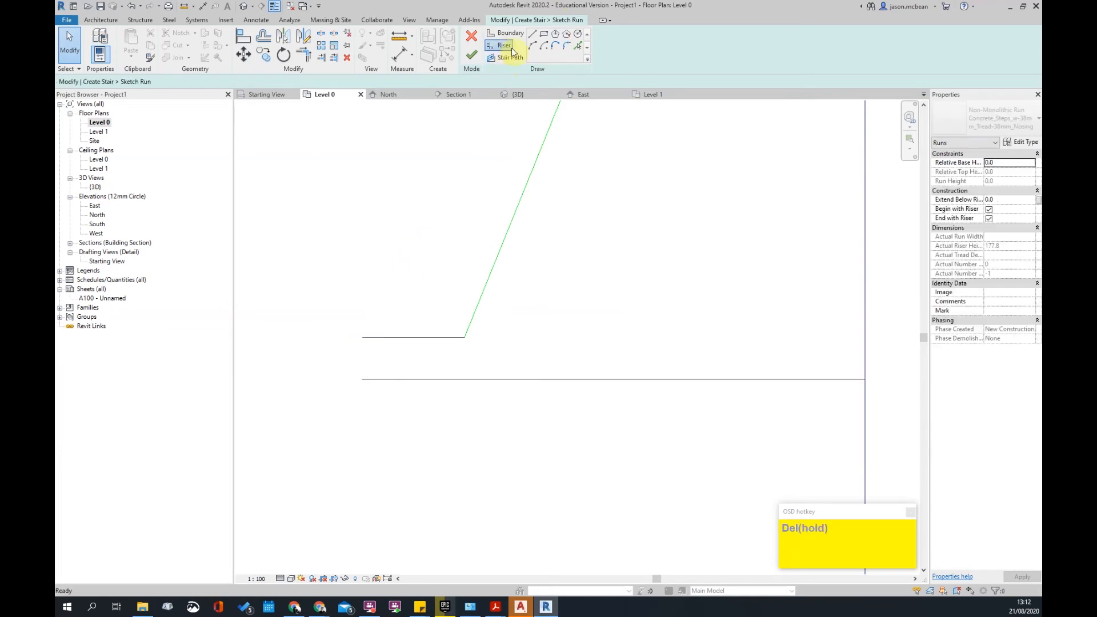
- Round the first step's left end with a Fillet Arc between its top and bottom lines
{"action": "left_click", "coordinate": [503, 48]}
{"action": "left_click", "coordinate": [567, 47]}
{"action": "left_click", "coordinate": [400, 339]}
{"action": "left_click", "coordinate": [392, 378]}
{"action": "left_click", "coordinate": [410, 363]}
{"action": "scroll", "coordinate": [421, 218], "scroll_direction": "down", "scroll_amount": 3}
{"action": "key", "text": "Escape"}
{"action": "scroll", "coordinate": [508, 378], "scroll_direction": "up", "scroll_amount": 3}
{"action": "scroll", "coordinate": [322, 372], "scroll_direction": "up", "scroll_amount": 2}
{"action": "scroll", "coordinate": [356, 364], "scroll_direction": "down", "scroll_amount": 2}
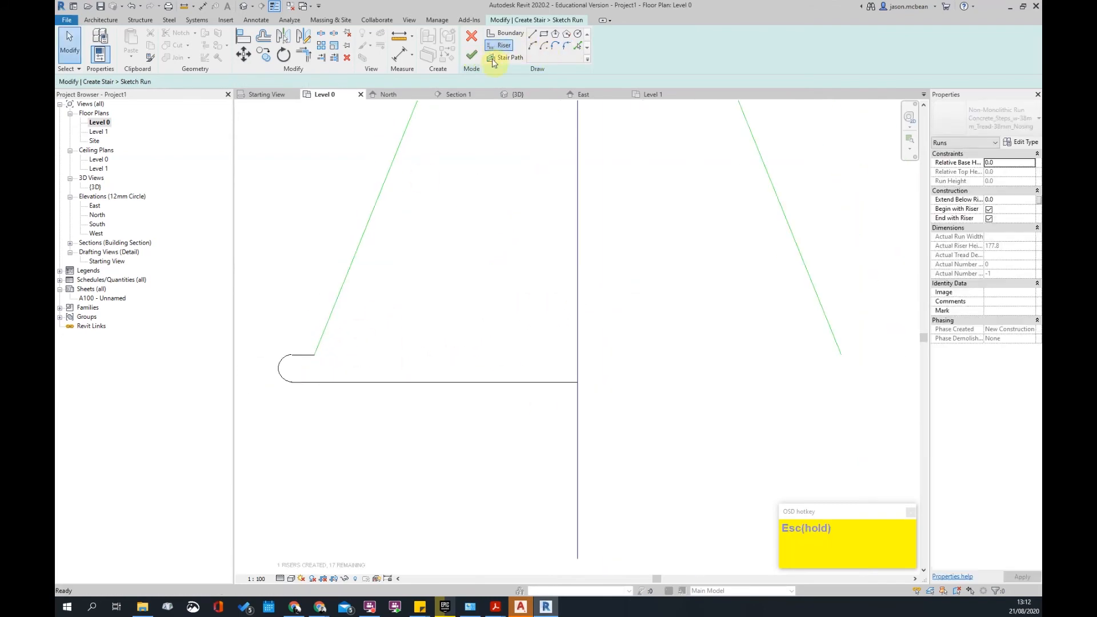
- Draw a riser from the arc's top end along the step's top edge
{"action": "left_click", "coordinate": [492, 46]}
{"action": "left_click", "coordinate": [315, 355]}
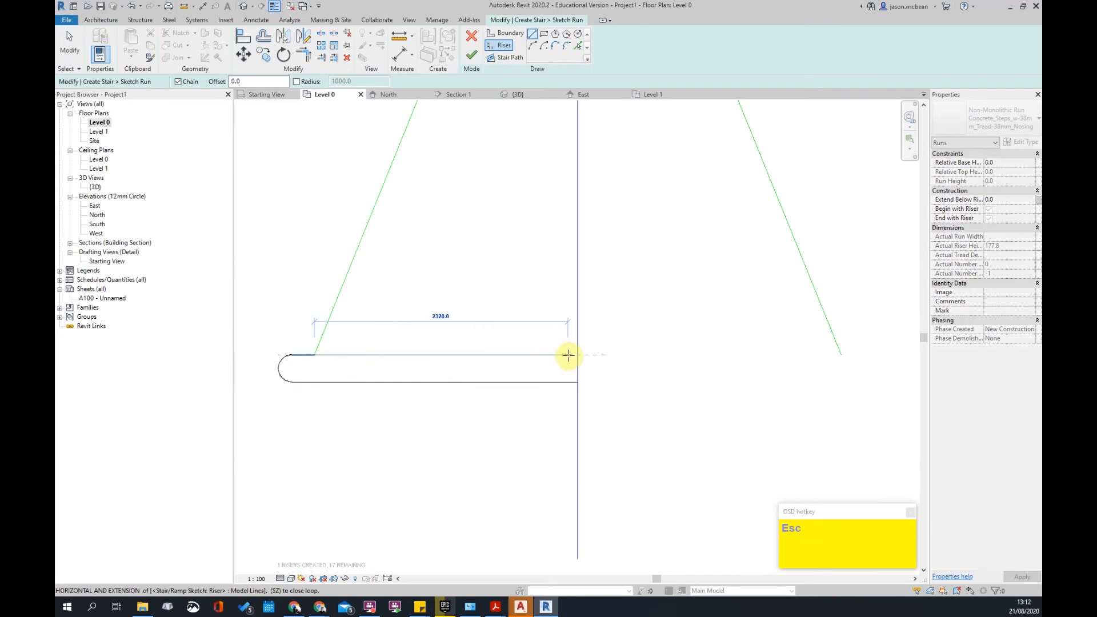
{"action": "left_click", "coordinate": [572, 357]}
{"action": "scroll", "coordinate": [659, 360], "scroll_direction": "down", "scroll_amount": 3}
{"action": "key", "text": "Escape"}
{"action": "scroll", "coordinate": [509, 341], "scroll_direction": "down", "scroll_amount": 2}
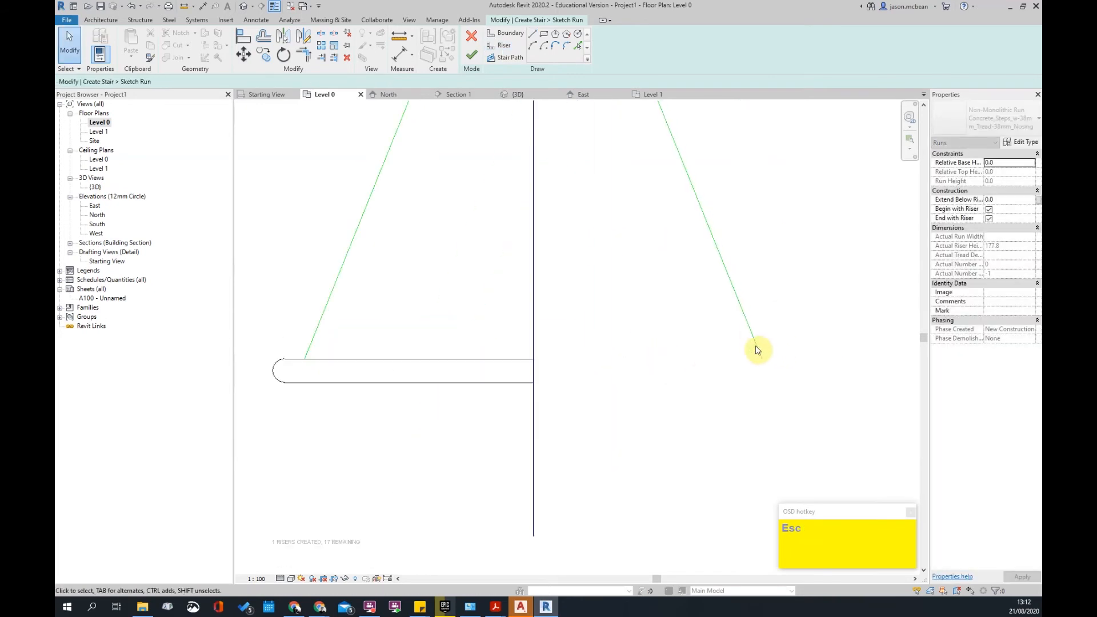
- Mirror the rounded left end across the stair path using Pick Axis
{"action": "mouse_move", "coordinate": [336, 360]}
{"action": "left_mouse_down"}
{"action": "mouse_move", "coordinate": [446, 454]}
{"action": "mouse_move", "coordinate": [488, 418]}
{"action": "left_mouse_up"}
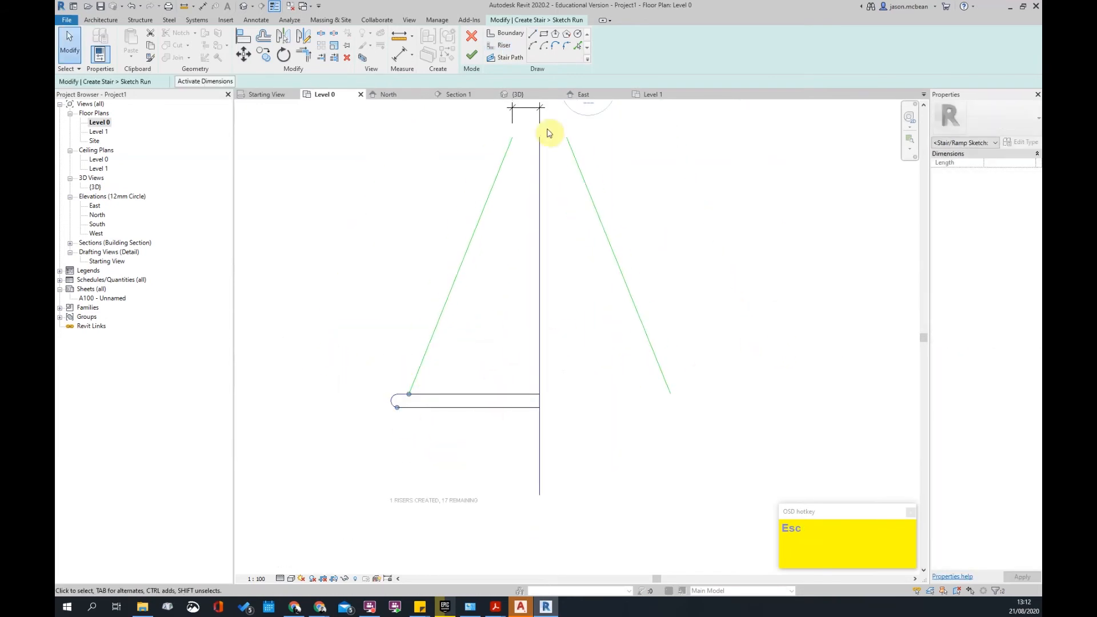
{"action": "left_click", "coordinate": [306, 46]}
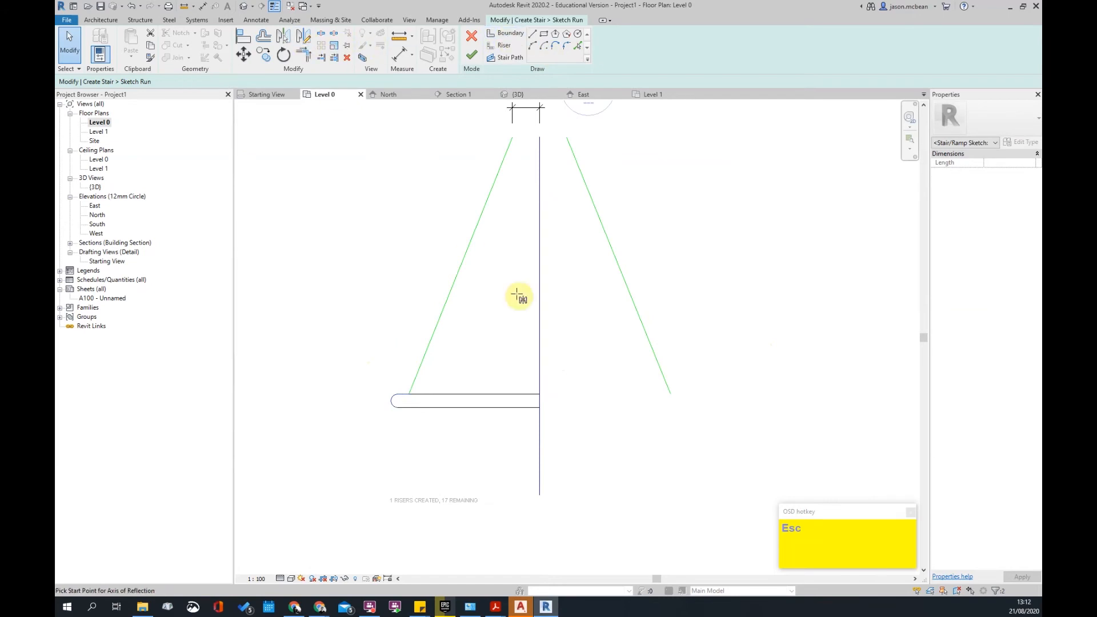
{"action": "left_click", "coordinate": [280, 37]}
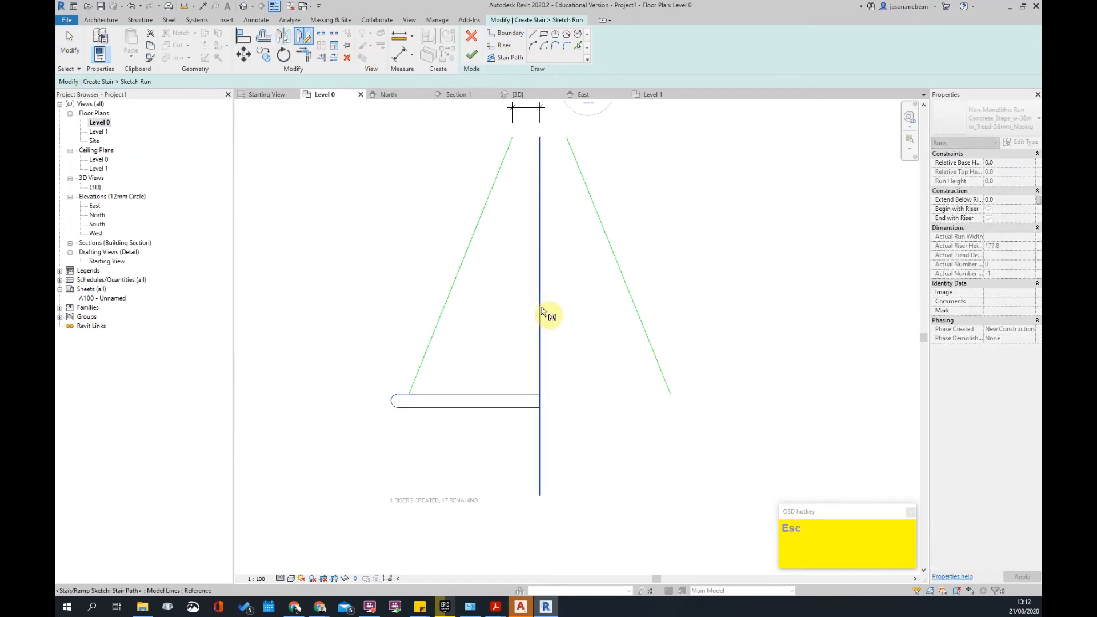
{"action": "left_click", "coordinate": [540, 308]}
{"action": "left_click", "coordinate": [635, 444]}
- Stretch the top riser and bottom step line right to meet the mirrored rounded end
{"action": "scroll", "coordinate": [609, 391], "scroll_direction": "up", "scroll_amount": 2}
{"action": "left_click", "coordinate": [501, 400]}
{"action": "left_click_drag", "start_coordinate": [503, 396], "coordinate": [702, 396]}
{"action": "key", "text": "Escape"}
{"action": "key", "text": "Escape"}
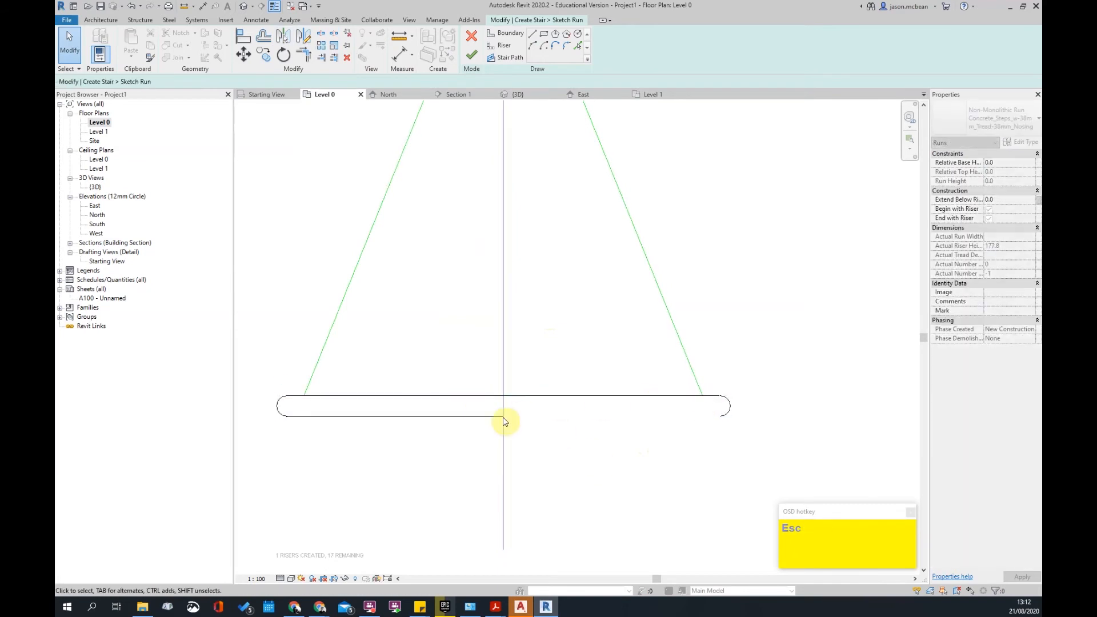
{"action": "left_click", "coordinate": [503, 416]}
{"action": "left_click_drag", "start_coordinate": [503, 416], "coordinate": [719, 418]}
{"action": "key", "text": "Escape"}
{"action": "scroll", "coordinate": [612, 444], "scroll_direction": "down", "scroll_amount": 4}
{"action": "scroll", "coordinate": [579, 427], "scroll_direction": "up", "scroll_amount": 3}
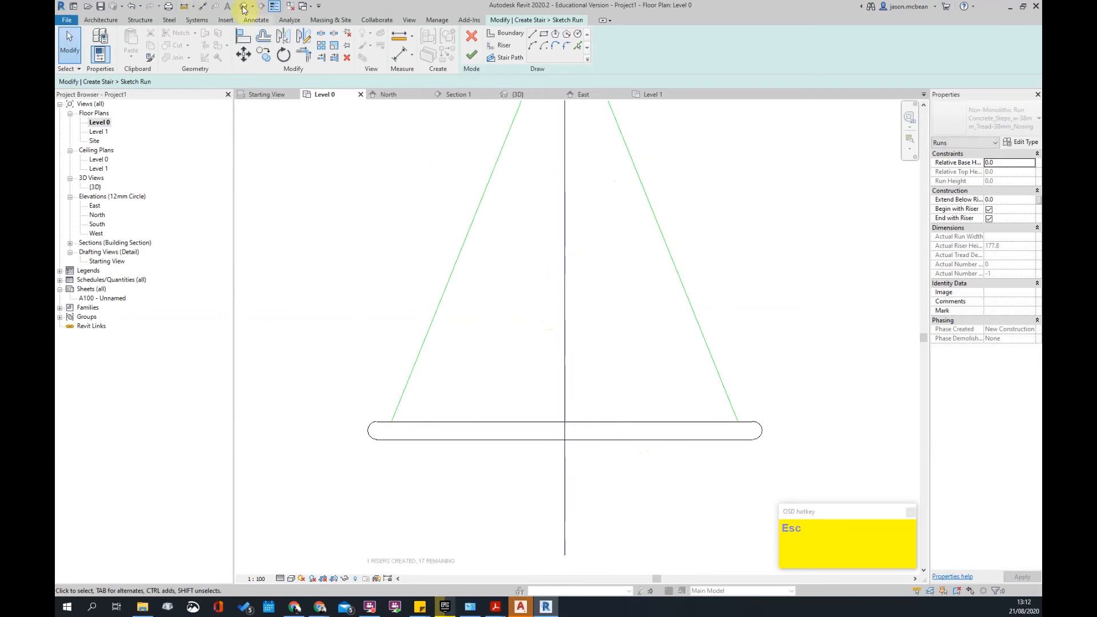
- Offset-copy the riser lines upward at 250 spacing, undoing an extra, until 11 risers exist
{"action": "left_click", "coordinate": [262, 44]}
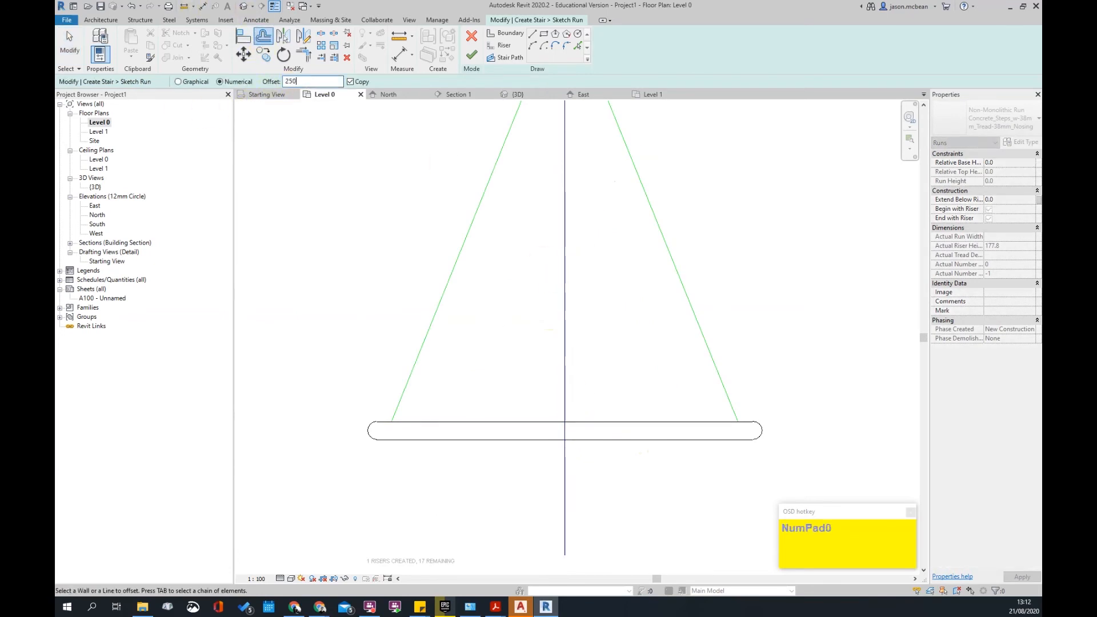
{"action": "left_click", "coordinate": [523, 423]}
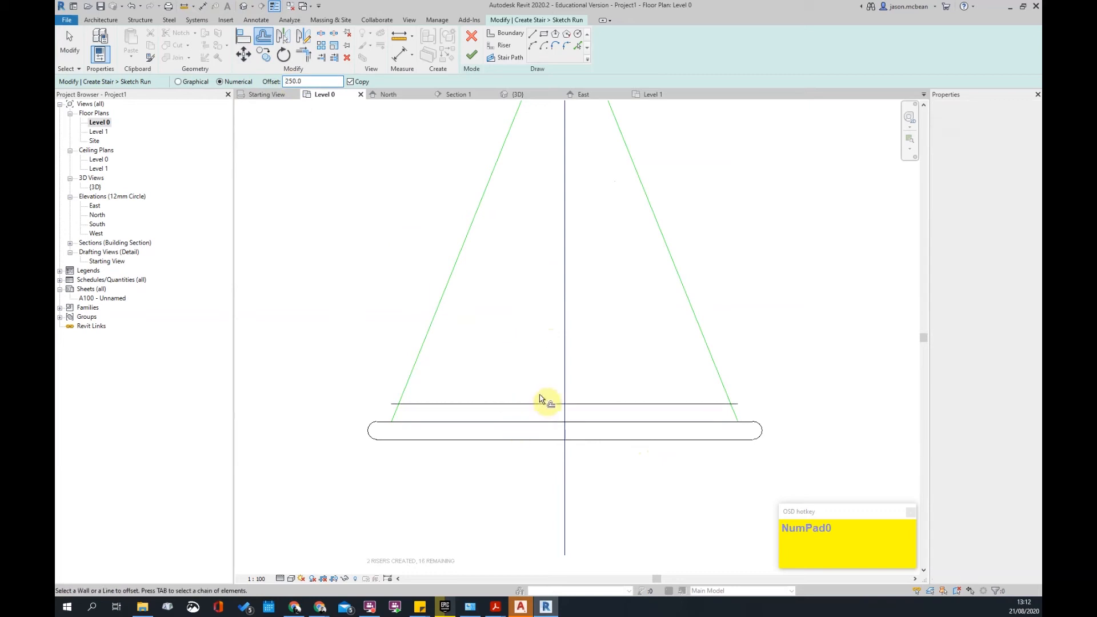
{"action": "left_click", "coordinate": [542, 404]}
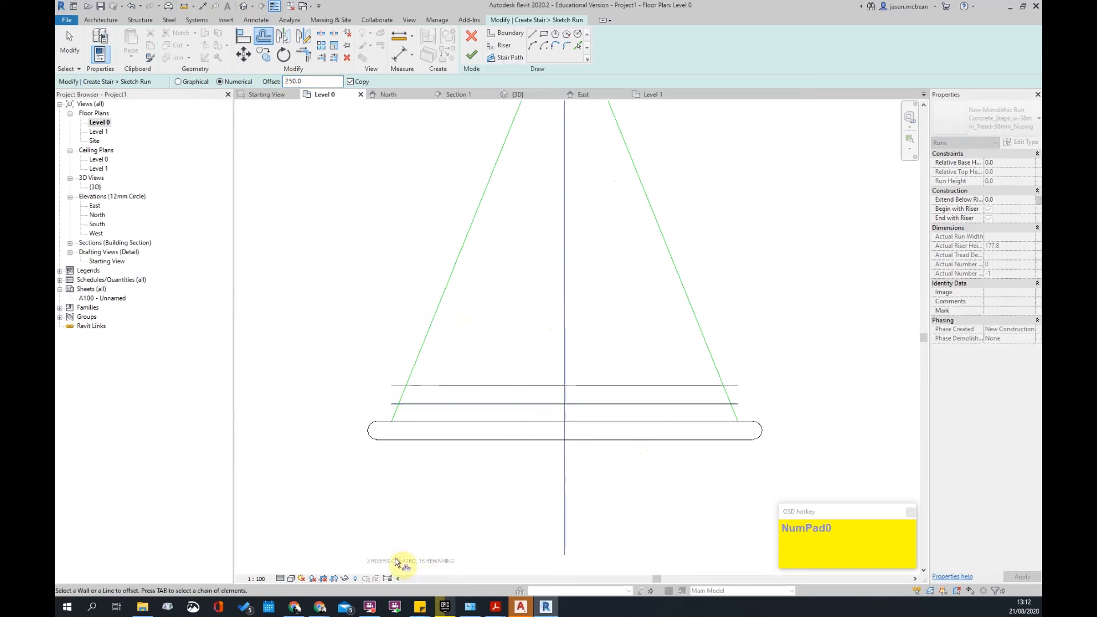
{"action": "left_click", "coordinate": [532, 392]}
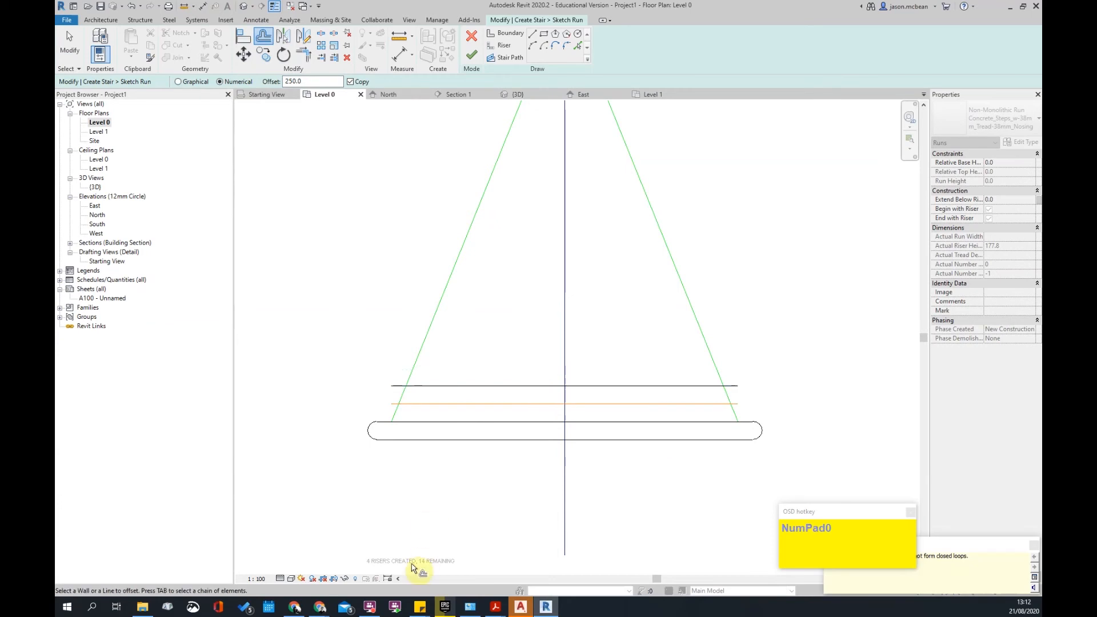
{"action": "key", "text": "ctrl+z"}
{"action": "key", "text": "ctrl+z"}
{"action": "key", "text": "o"}
{"action": "key", "text": "f"}
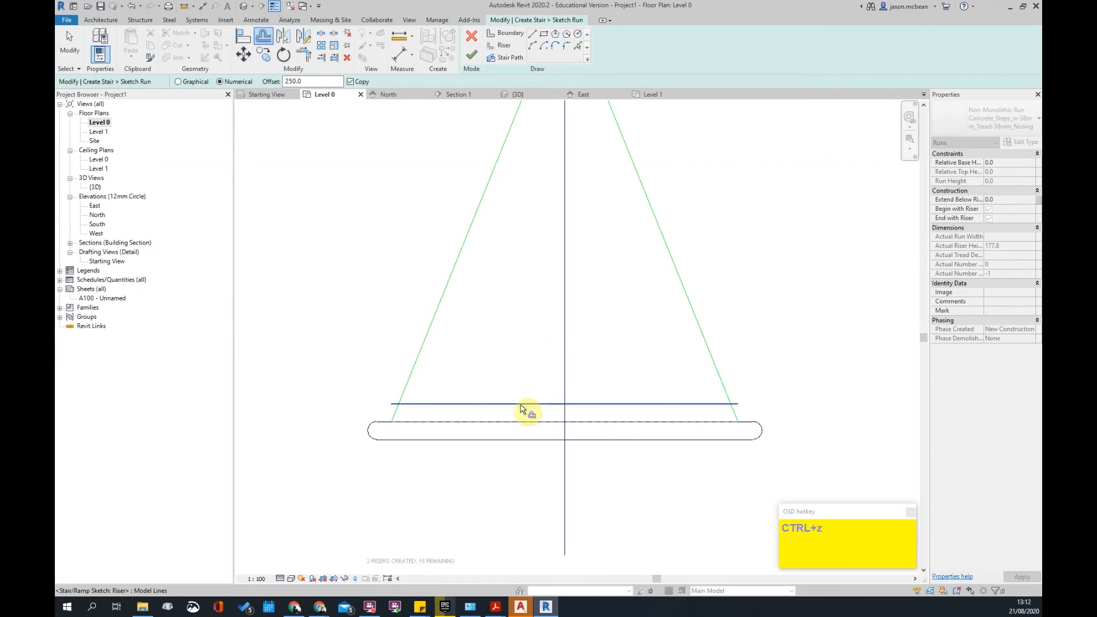
{"action": "left_click", "coordinate": [522, 406]}
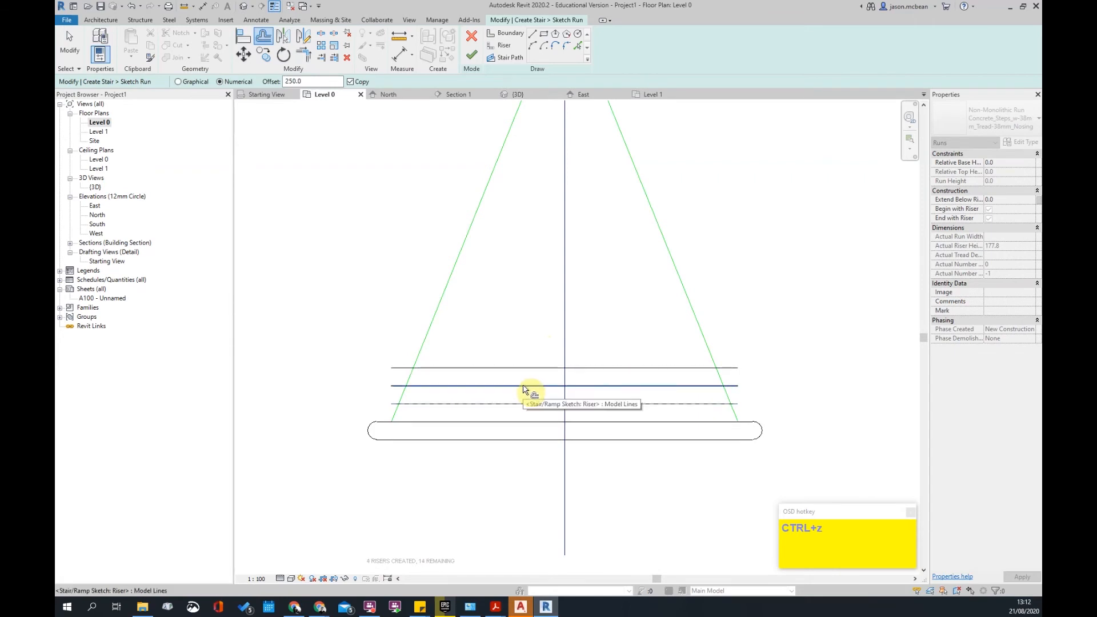
{"action": "left_click", "coordinate": [532, 367]}
{"action": "left_click", "coordinate": [535, 351]}
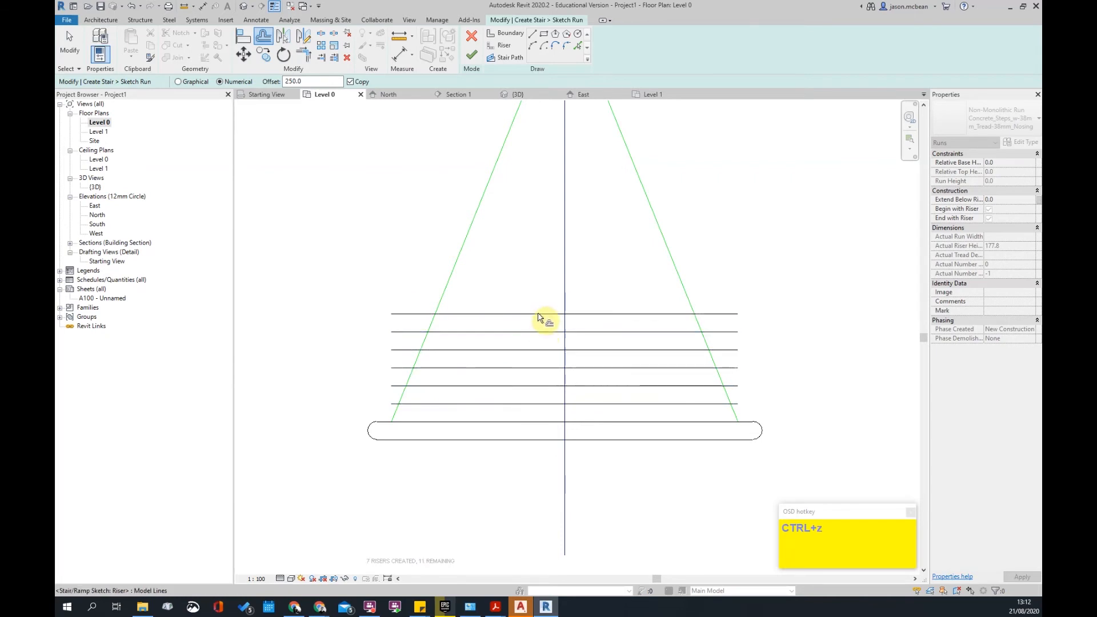
{"action": "left_click", "coordinate": [542, 313]}
{"action": "left_click", "coordinate": [543, 293]}
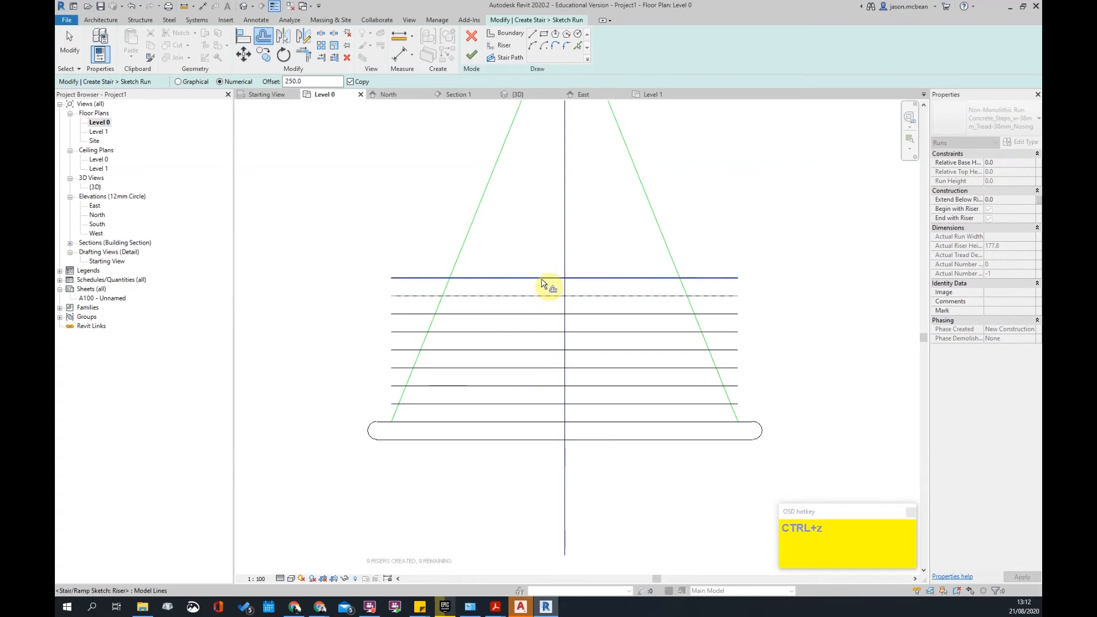
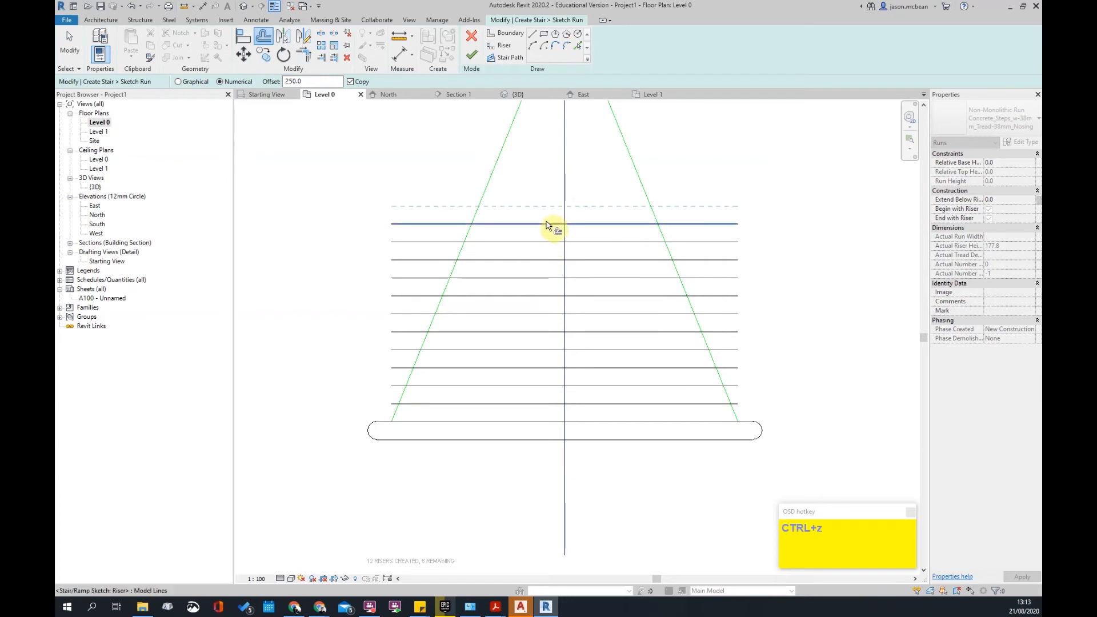
- Copy the remaining risers upward at 250 offset until all 18 are created, 0 remaining
{"action": "left_click", "coordinate": [548, 223]}
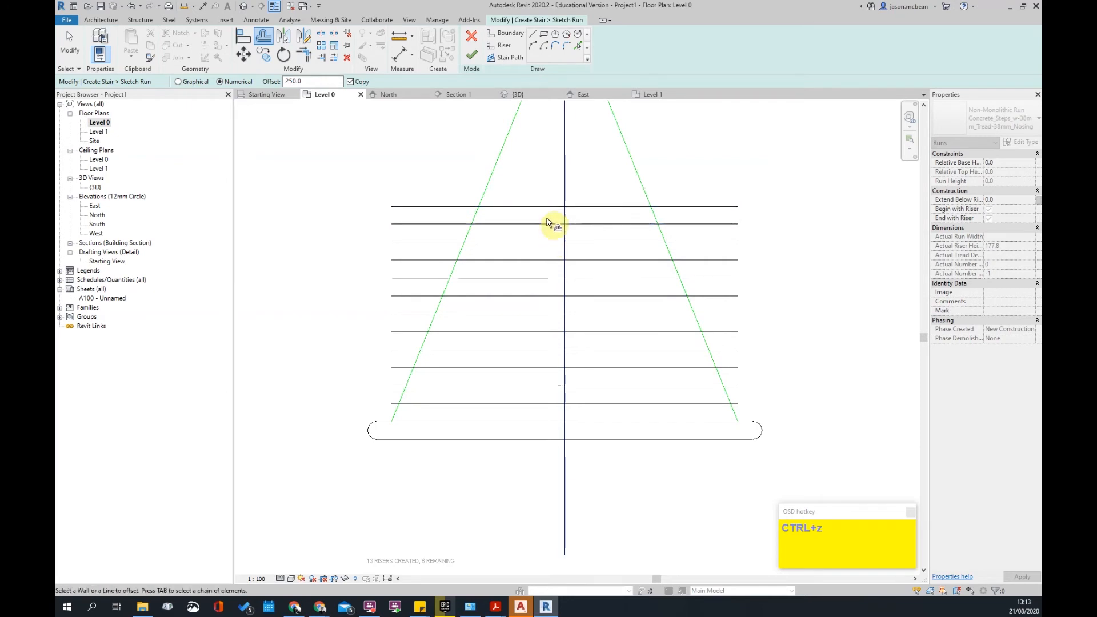
{"action": "scroll", "coordinate": [546, 217], "scroll_direction": "down", "scroll_amount": 1}
{"action": "scroll", "coordinate": [545, 219], "scroll_direction": "up", "scroll_amount": 2}
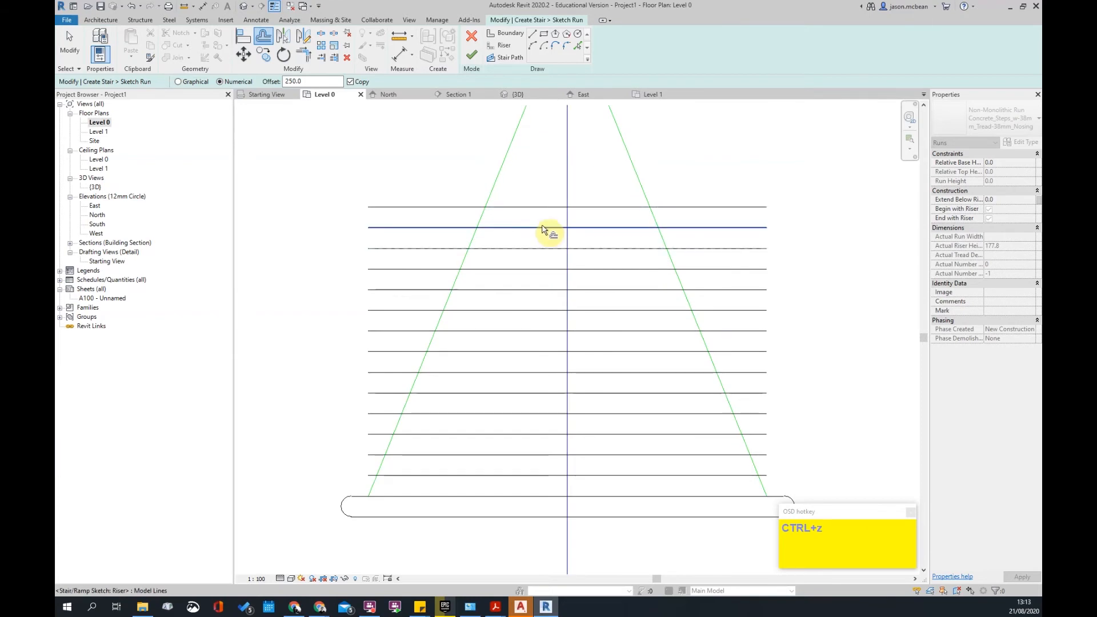
{"action": "left_click", "coordinate": [546, 216]}
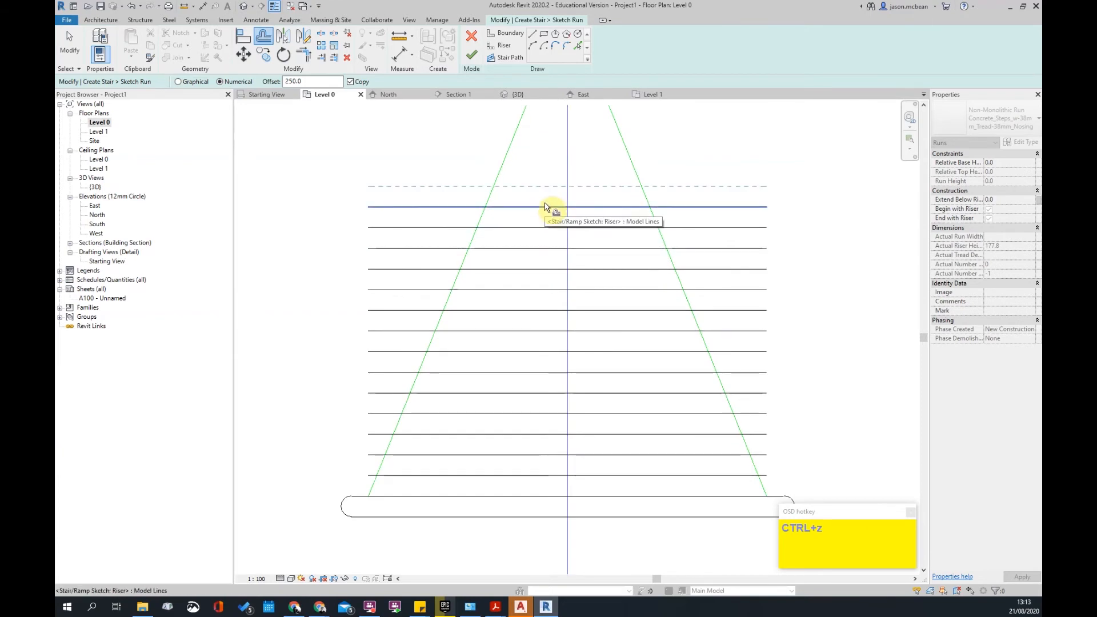
{"action": "scroll", "coordinate": [531, 250], "scroll_direction": "down", "scroll_amount": 1}
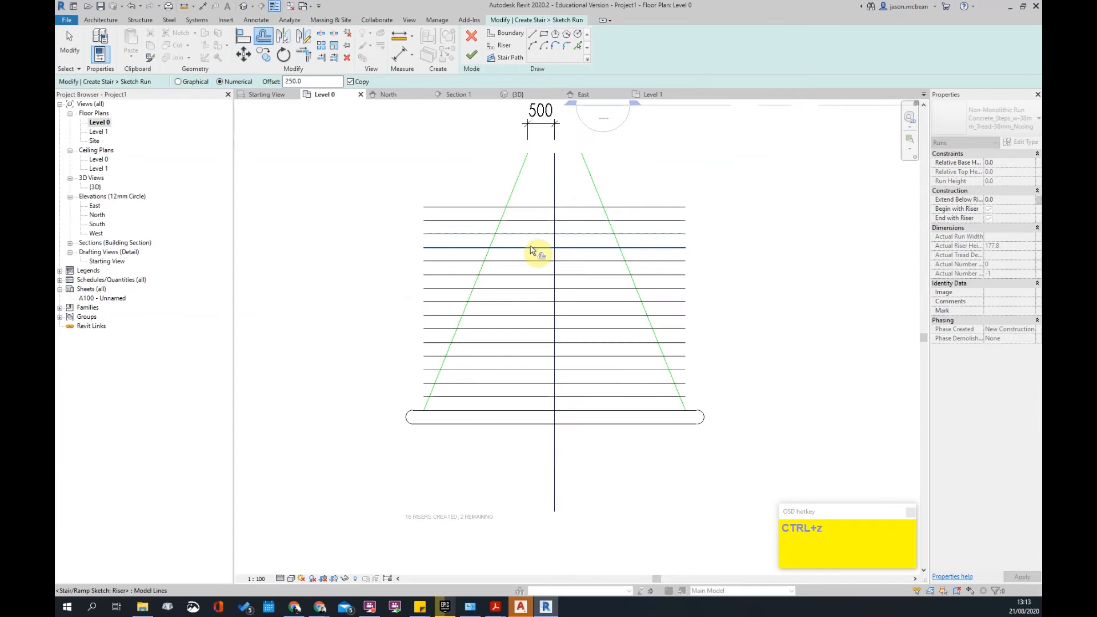
{"action": "left_click", "coordinate": [540, 209]}
{"action": "left_click", "coordinate": [544, 195]}
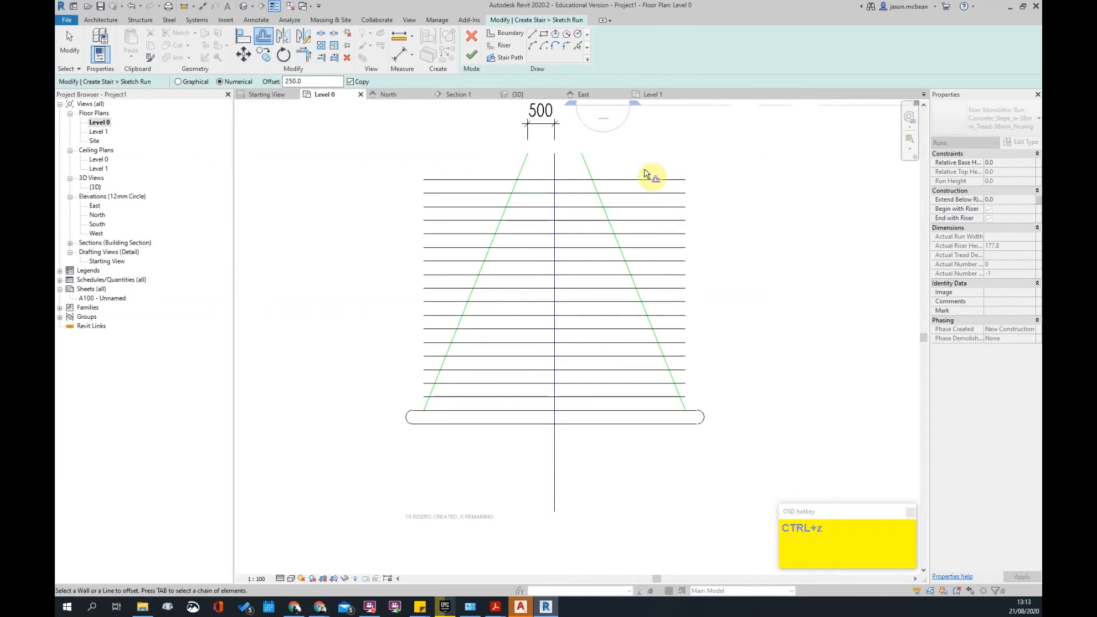
{"action": "left_click", "coordinate": [332, 61]}
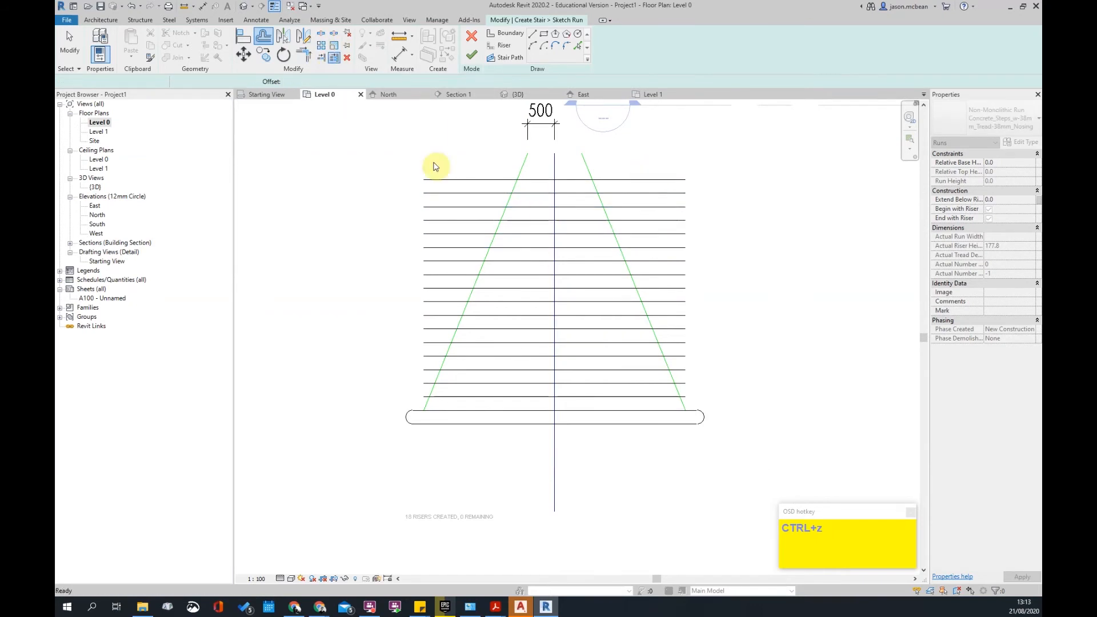
- Trim every riser back to the left sloping boundary with Trim/Extend Multiple
{"action": "left_click", "coordinate": [520, 170]}
{"action": "left_click", "coordinate": [526, 194]}
{"action": "left_click", "coordinate": [521, 208]}
{"action": "left_click", "coordinate": [509, 260]}
{"action": "left_click", "coordinate": [498, 289]}
{"action": "left_click", "coordinate": [489, 302]}
{"action": "left_click", "coordinate": [484, 316]}
{"action": "left_click", "coordinate": [476, 331]}
{"action": "left_click", "coordinate": [471, 342]}
{"action": "left_click", "coordinate": [464, 356]}
{"action": "left_click", "coordinate": [458, 371]}
{"action": "left_click", "coordinate": [455, 385]}
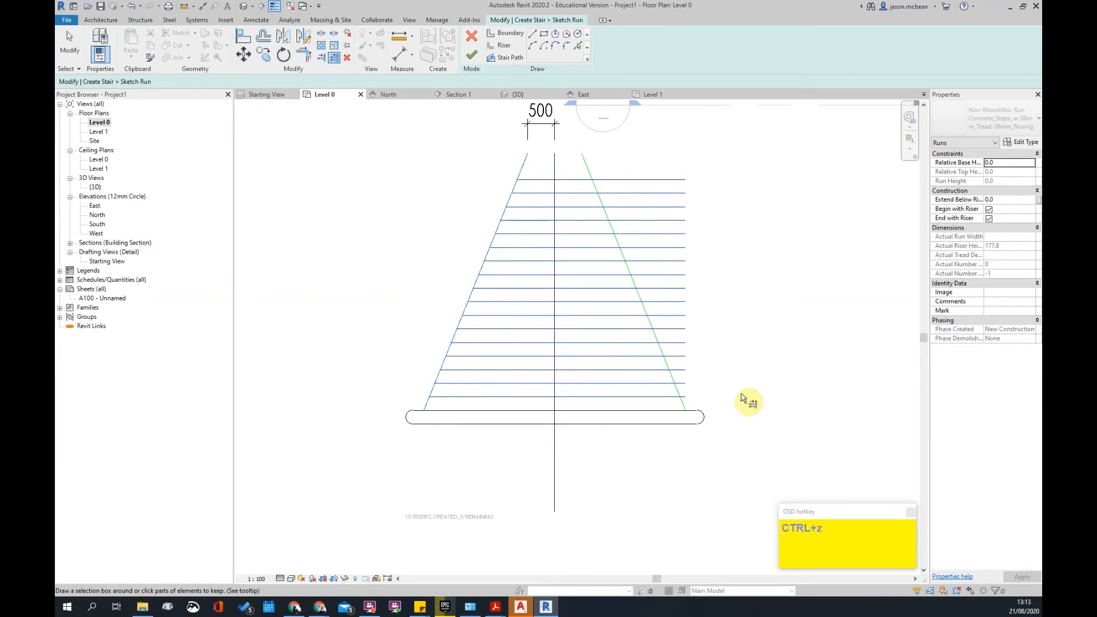
- Trim every riser back to the right sloping boundary with TM
{"action": "key", "text": "t"}
{"action": "key", "text": "m"}
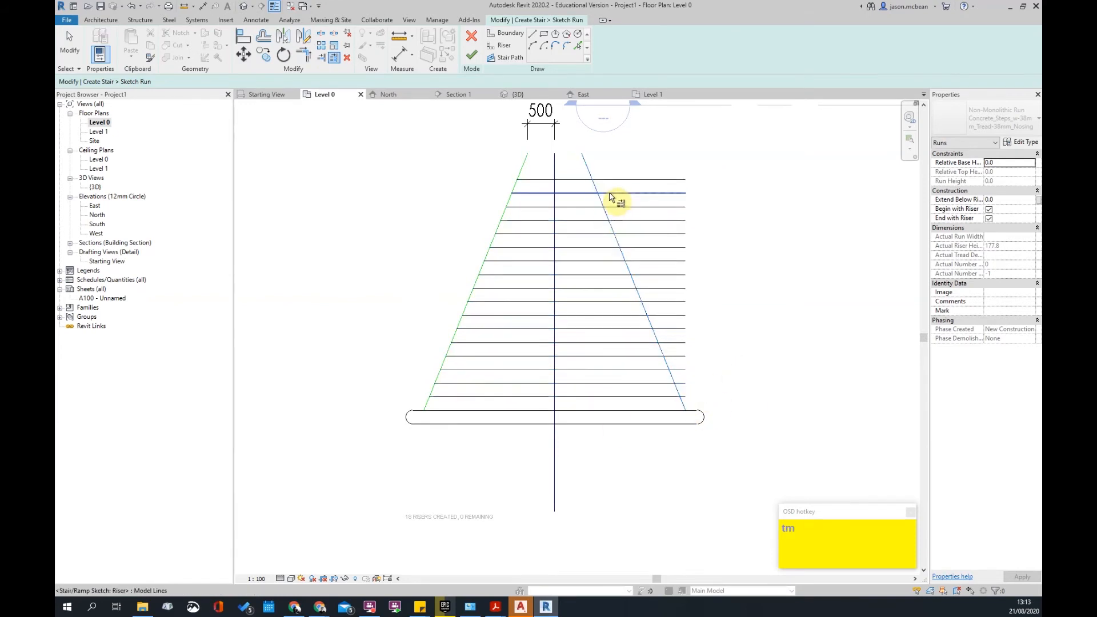
{"action": "left_click", "coordinate": [589, 195]}
{"action": "left_click", "coordinate": [585, 180]}
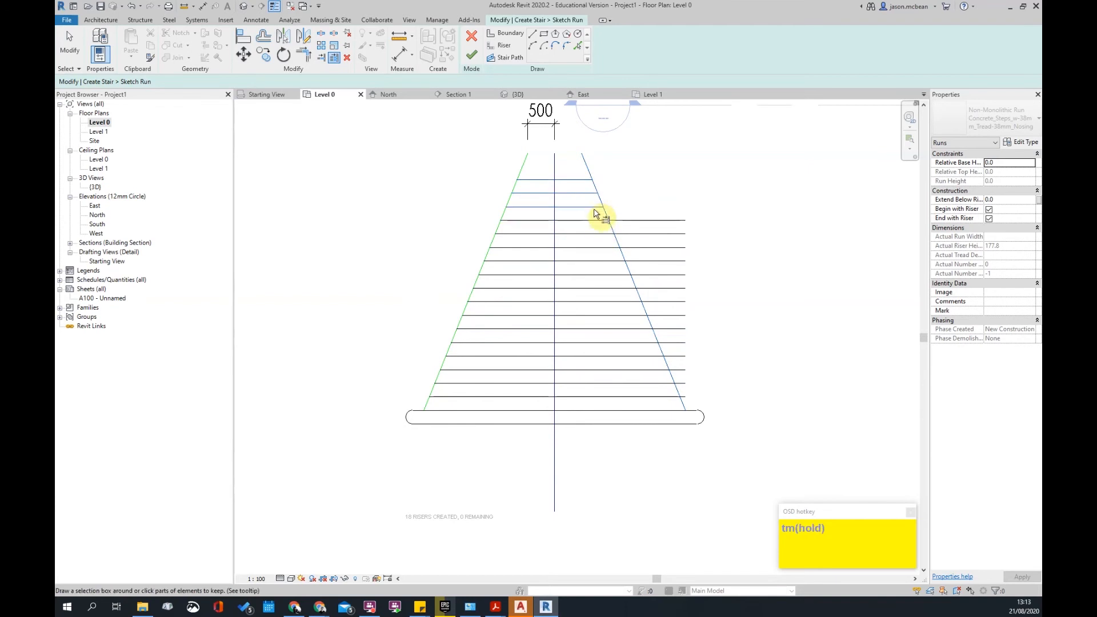
{"action": "left_click", "coordinate": [610, 268]}
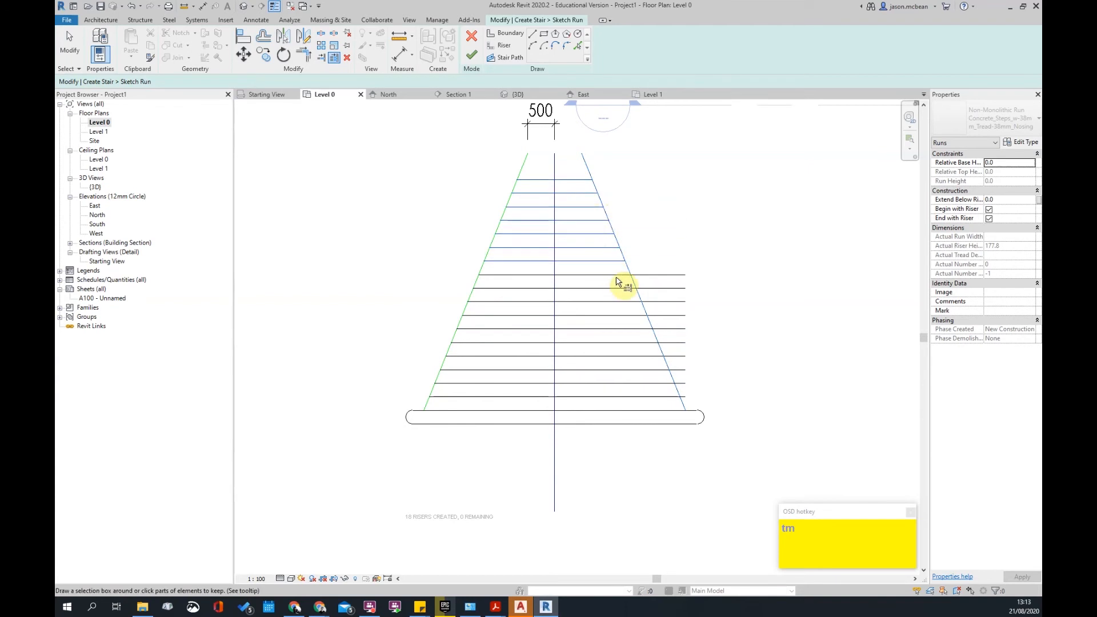
{"action": "left_click", "coordinate": [627, 290]}
{"action": "left_click", "coordinate": [635, 303]}
{"action": "left_click", "coordinate": [640, 317]}
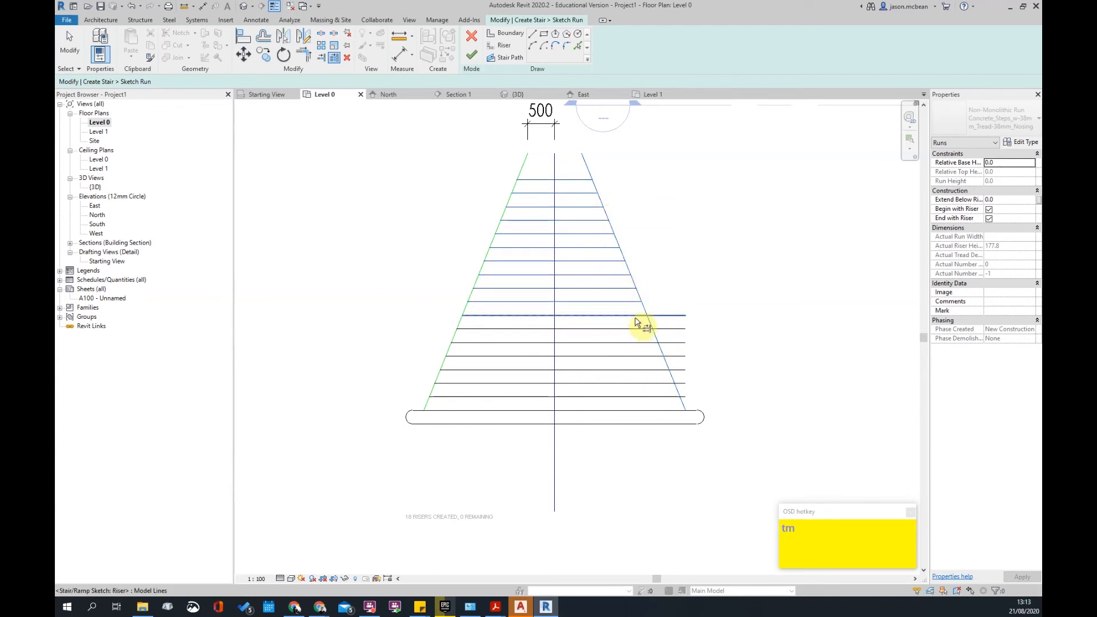
{"action": "left_click", "coordinate": [646, 331]}
{"action": "left_click", "coordinate": [650, 344]}
{"action": "left_click", "coordinate": [657, 358]}
{"action": "left_click", "coordinate": [662, 371]}
{"action": "left_click", "coordinate": [657, 384]}
{"action": "left_click", "coordinate": [667, 398]}
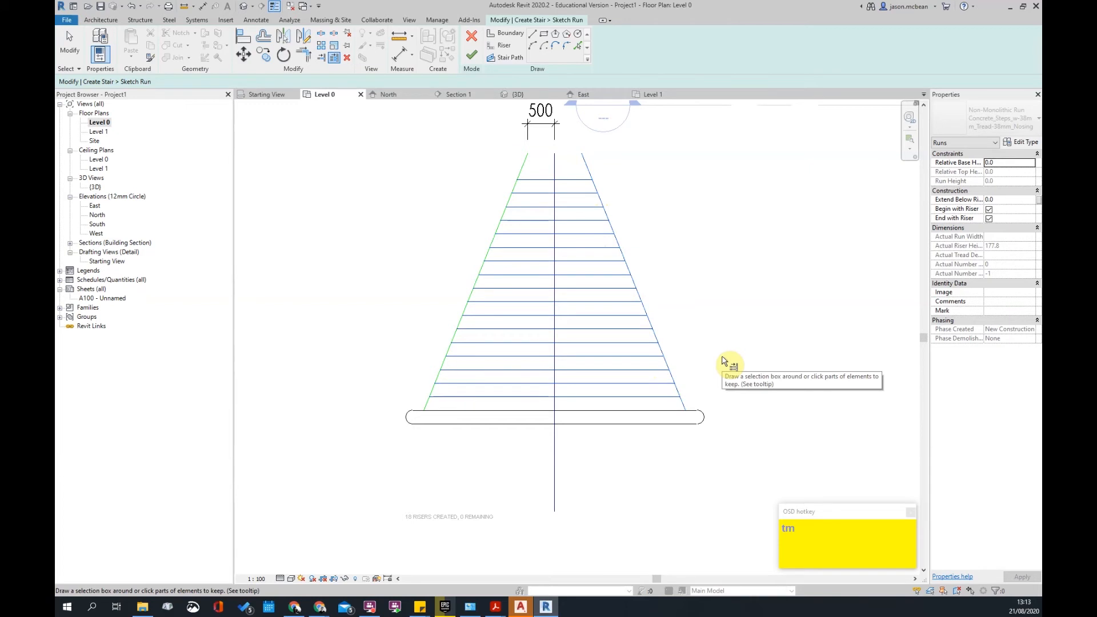
{"action": "scroll", "coordinate": [595, 215], "scroll_direction": "up", "scroll_amount": 3}
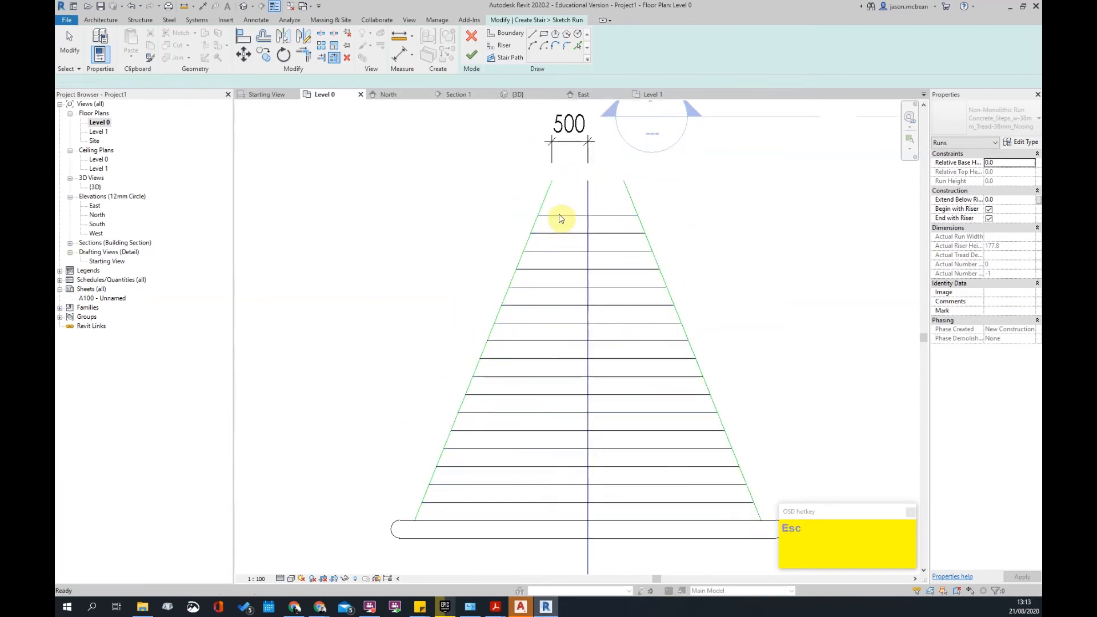
- Trim the right boundary line to meet the top riser
{"action": "key", "text": "Escape"}
{"action": "key", "text": "t"}
{"action": "key", "text": "r"}
{"action": "left_click", "coordinate": [534, 231]}
{"action": "left_click", "coordinate": [642, 225]}
{"action": "left_click", "coordinate": [633, 215]}
{"action": "key", "text": "Escape"}
{"action": "key", "text": "t"}
{"action": "key", "text": "m"}
{"action": "left_click", "coordinate": [607, 214]}
{"action": "scroll", "coordinate": [669, 211], "scroll_direction": "down", "scroll_amount": 2}
{"action": "scroll", "coordinate": [626, 406], "scroll_direction": "up", "scroll_amount": 2}
{"action": "key", "text": "Escape"}
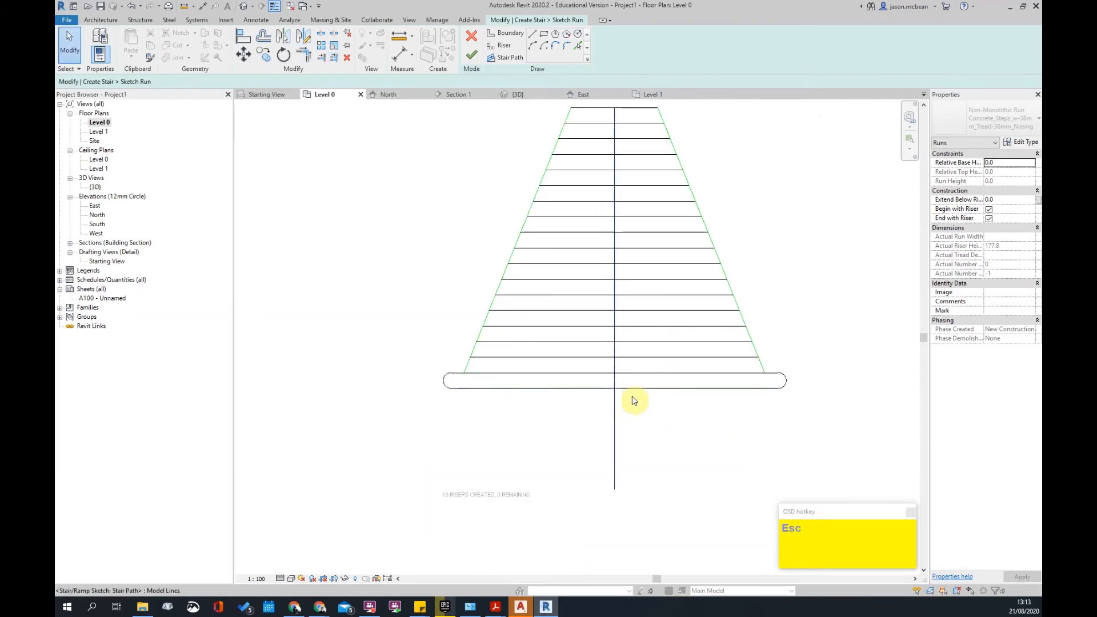
{"action": "scroll", "coordinate": [625, 385], "scroll_direction": "up", "scroll_amount": 2}
{"action": "key", "text": "Escape"}
{"action": "scroll", "coordinate": [640, 423], "scroll_direction": "down", "scroll_amount": 3}
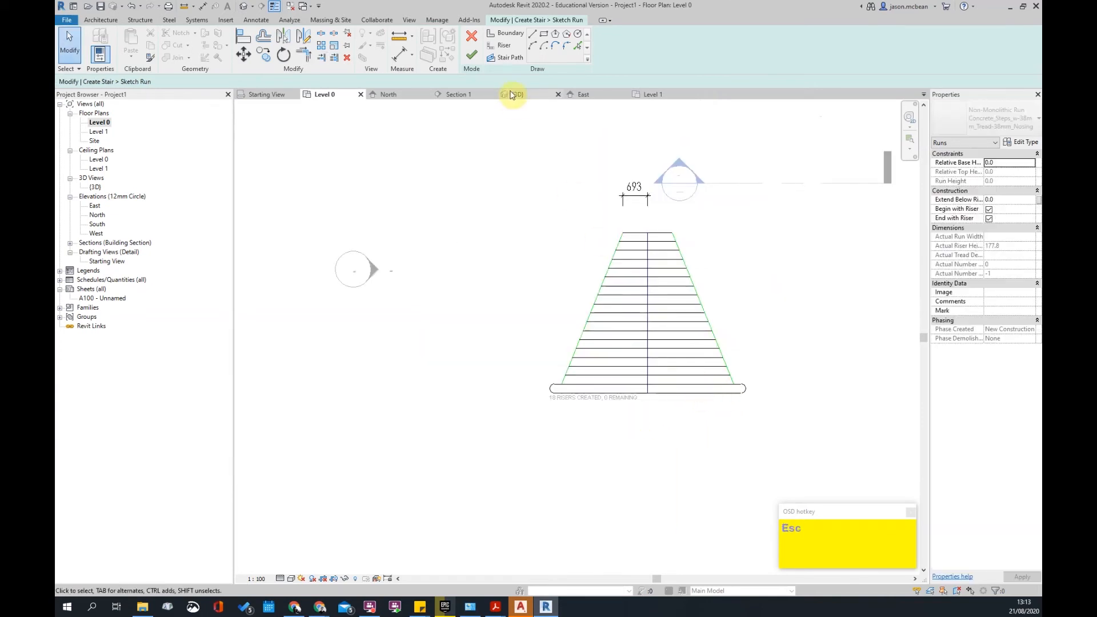
- Finish the run sketch and view the tapered run in the Default 3D View
{"action": "left_click", "coordinate": [784, 295]}
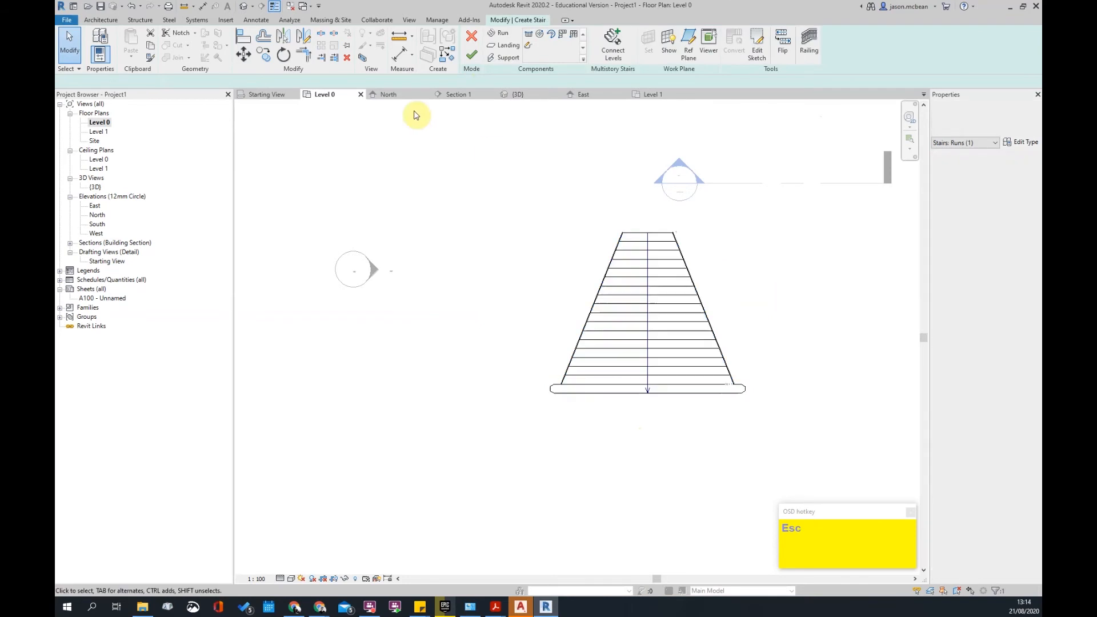
{"action": "left_click", "coordinate": [243, 7]}
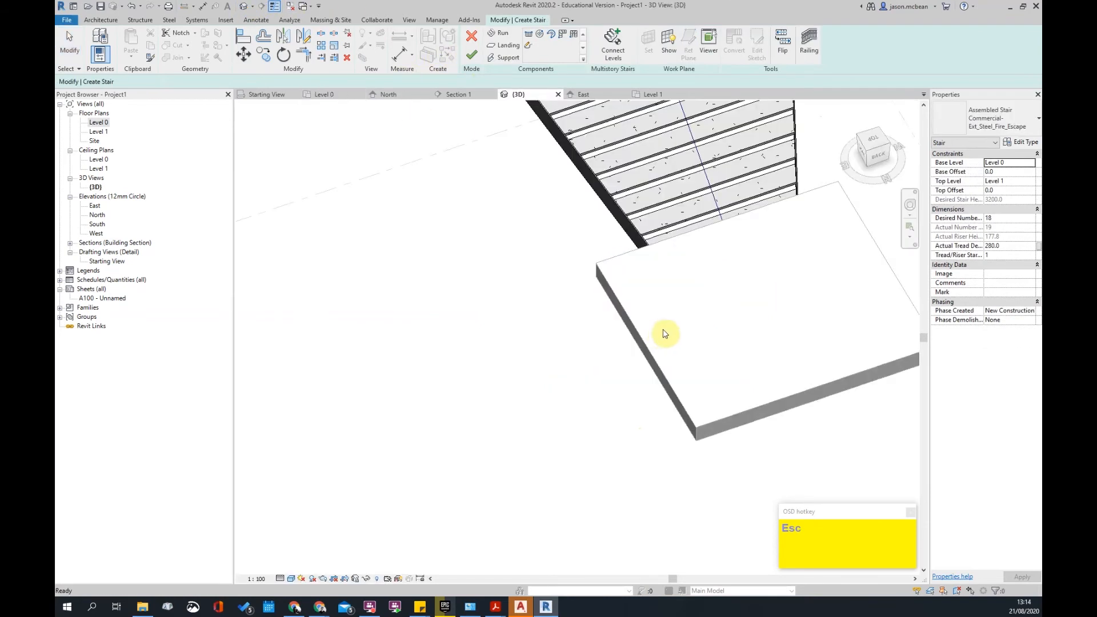
{"action": "scroll", "coordinate": [657, 306], "scroll_direction": "down", "scroll_amount": 5}
{"action": "middle_click_drag", "start_coordinate": [558, 409], "coordinate": [718, 265], "text": "shift"}
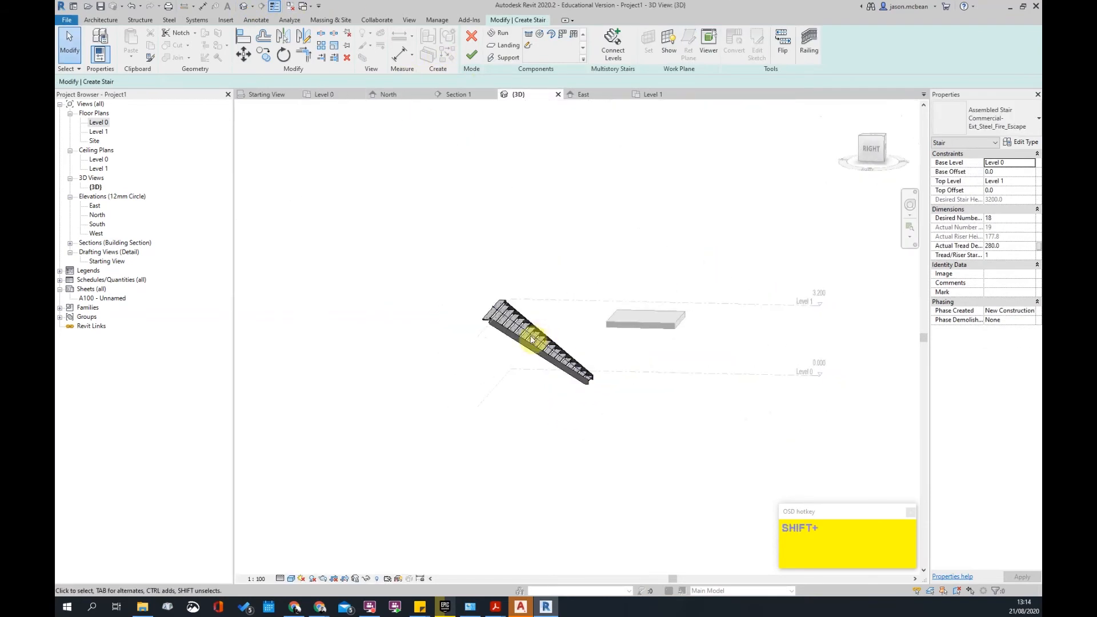
{"action": "scroll", "coordinate": [507, 341], "scroll_direction": "up", "scroll_amount": 4}
- Flip the stair run's direction and pick the run to attach a landing
{"action": "left_click", "coordinate": [503, 326]}
{"action": "middle_click_drag", "start_coordinate": [776, 437], "coordinate": [735, 425]}
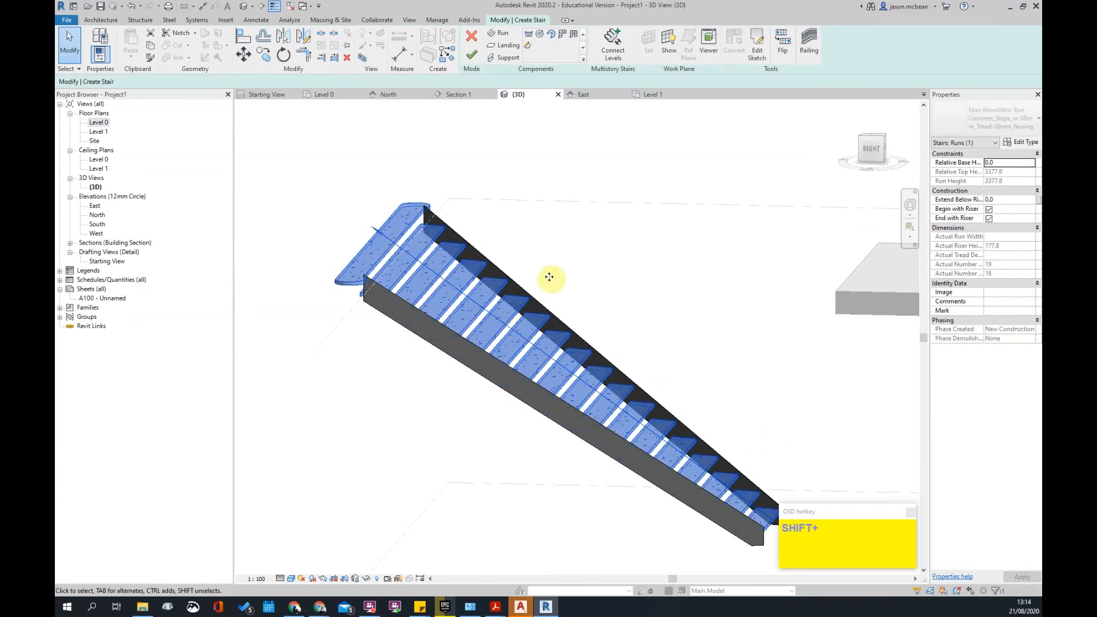
{"action": "left_click", "coordinate": [783, 46]}
{"action": "left_click", "coordinate": [700, 328]}
{"action": "middle_click_drag", "start_coordinate": [630, 367], "coordinate": [444, 434], "text": "shift"}
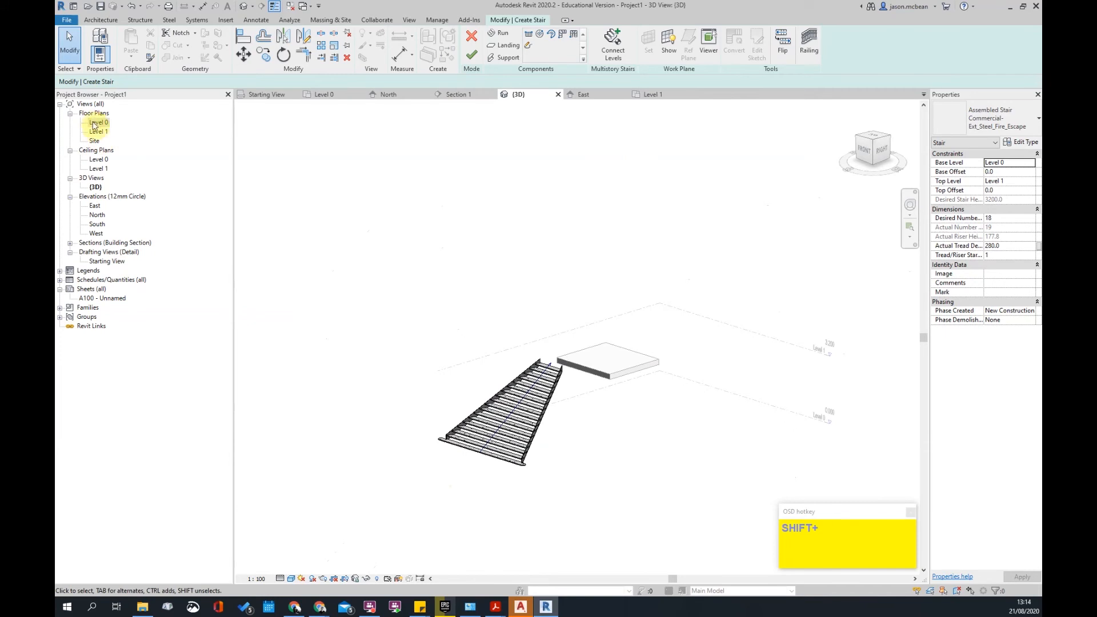
{"action": "scroll", "coordinate": [582, 371], "scroll_direction": "up", "scroll_amount": 5}
{"action": "scroll", "coordinate": [551, 400], "scroll_direction": "down", "scroll_amount": 2}
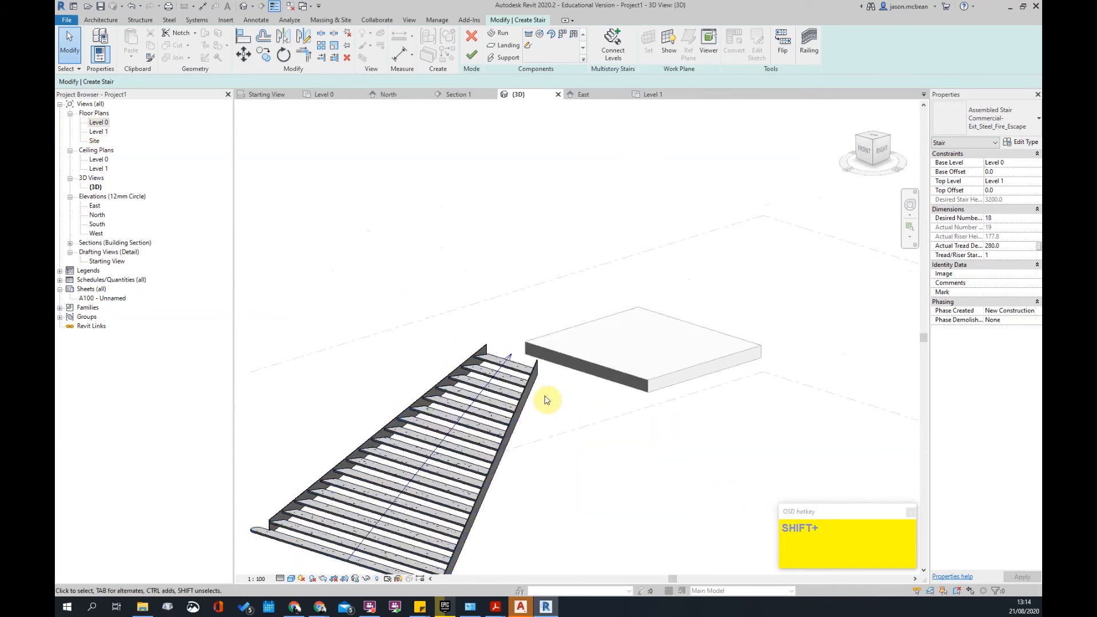
{"action": "left_click", "coordinate": [515, 386]}
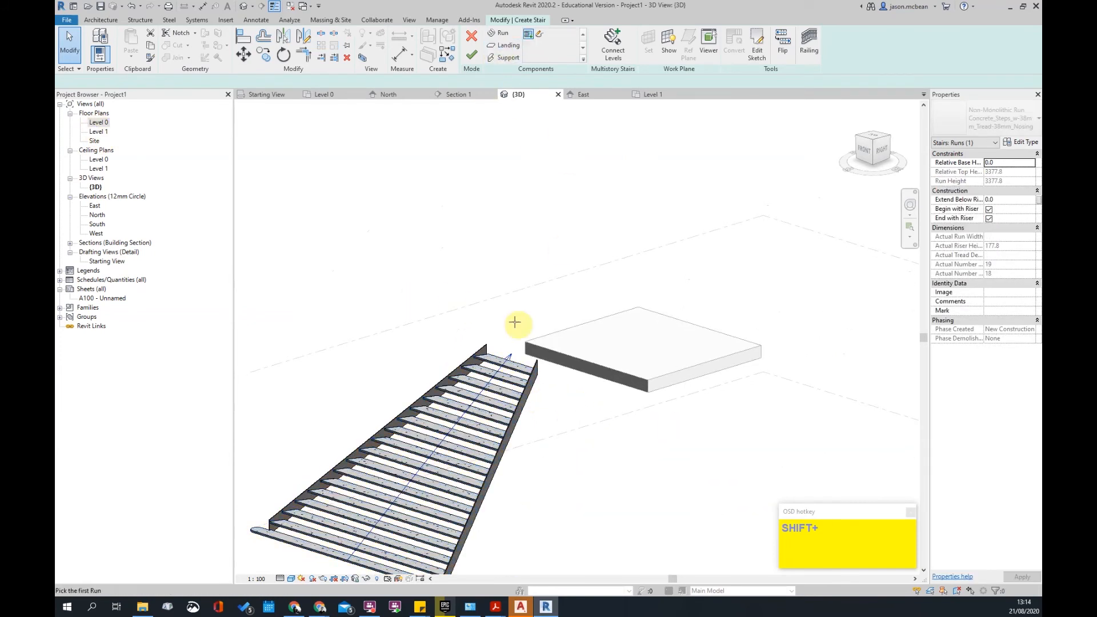
{"action": "left_click", "coordinate": [515, 368]}
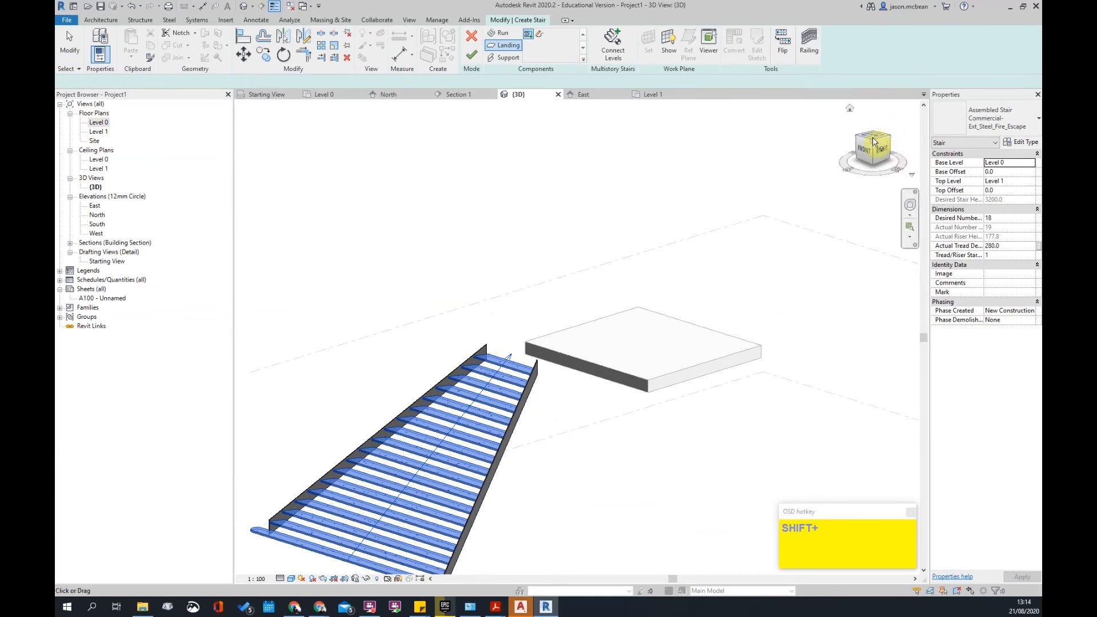
- From the Top view, sketch a rectangular landing from the stair edge over the slab
{"action": "left_click", "coordinate": [873, 141]}
{"action": "scroll", "coordinate": [560, 481], "scroll_direction": "up", "scroll_amount": 5}
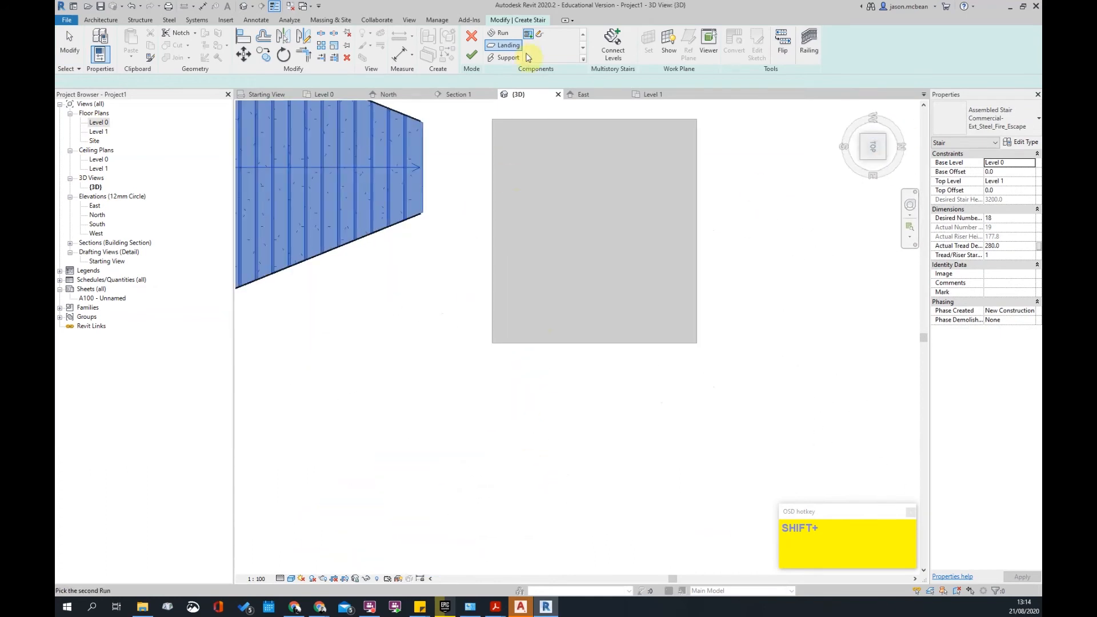
{"action": "left_click", "coordinate": [540, 38]}
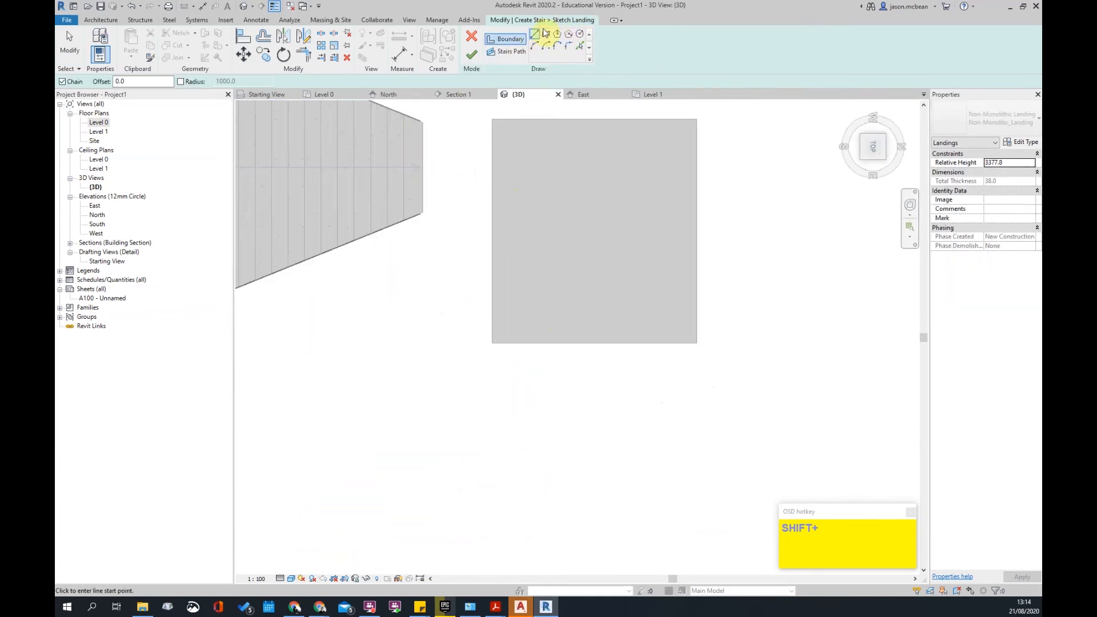
{"action": "left_click", "coordinate": [547, 35]}
{"action": "left_click", "coordinate": [423, 122]}
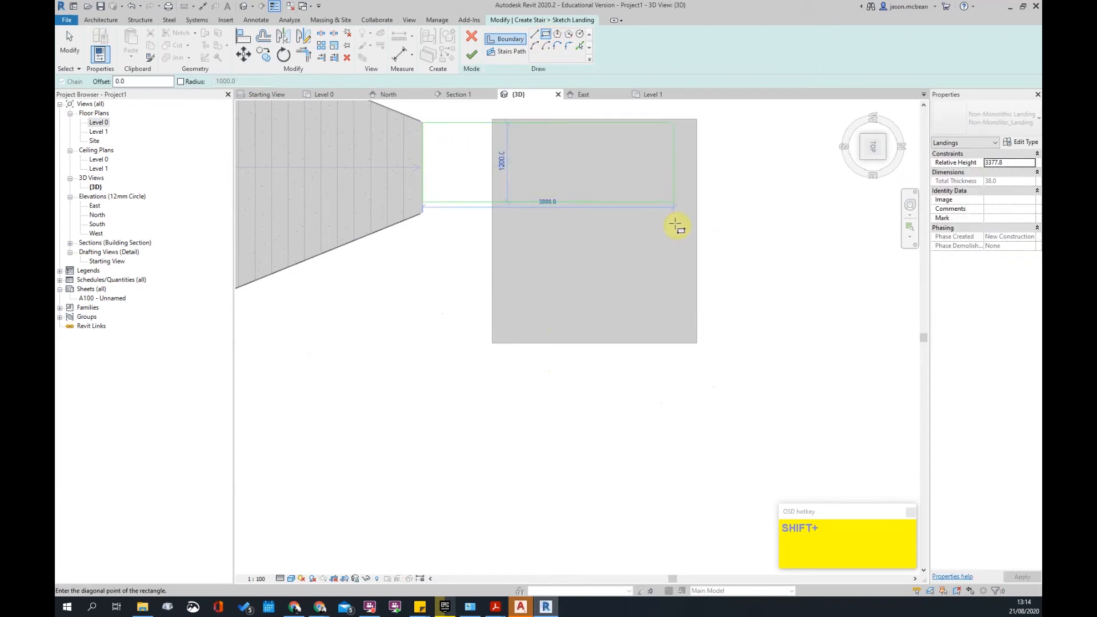
{"action": "left_click", "coordinate": [713, 215]}
{"action": "scroll", "coordinate": [445, 209], "scroll_direction": "up", "scroll_amount": 2}
{"action": "key", "text": "Escape"}
- Check the landing outline's bottom edge and finish the landing sketch
{"action": "middle_click_drag", "start_coordinate": [444, 209], "coordinate": [536, 327]}
{"action": "key", "text": "Escape"}
{"action": "scroll", "coordinate": [511, 427], "scroll_direction": "up", "scroll_amount": 3}
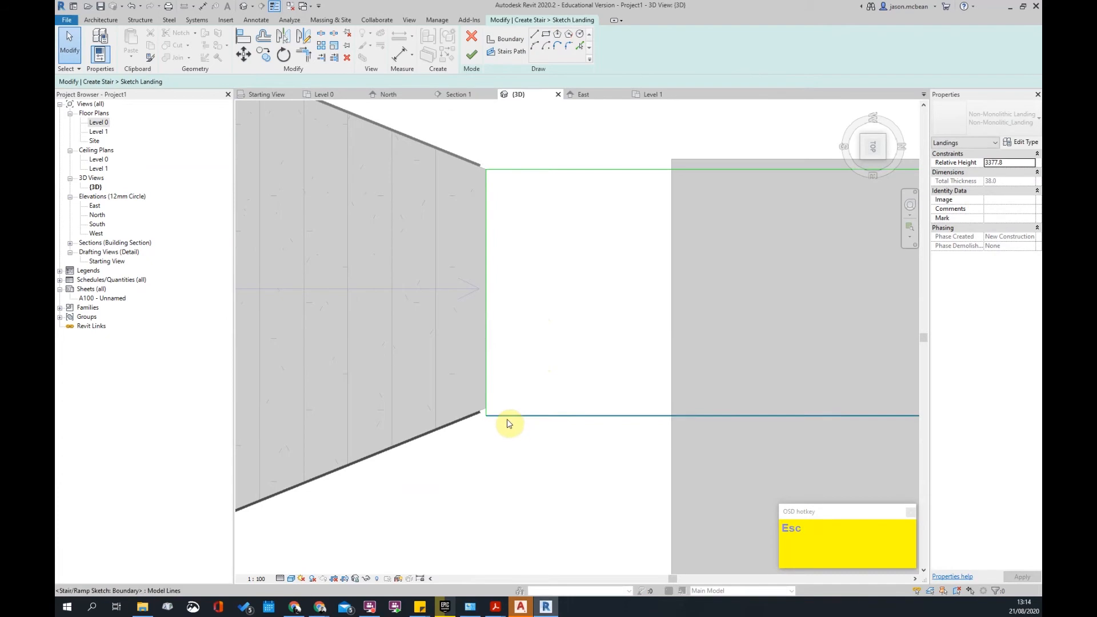
{"action": "left_click", "coordinate": [507, 420]}
{"action": "scroll", "coordinate": [475, 424], "scroll_direction": "up", "scroll_amount": 5}
{"action": "key", "text": "m"}
{"action": "key", "text": "v"}
{"action": "left_click", "coordinate": [497, 407]}
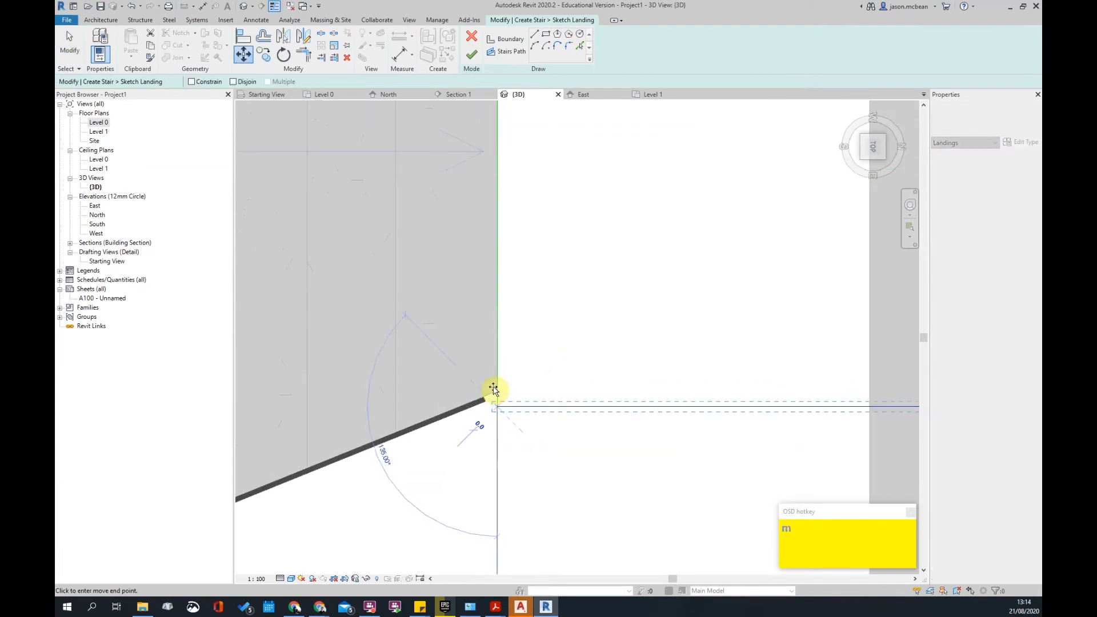
{"action": "key", "text": "Escape"}
{"action": "scroll", "coordinate": [631, 296], "scroll_direction": "down", "scroll_amount": 5}
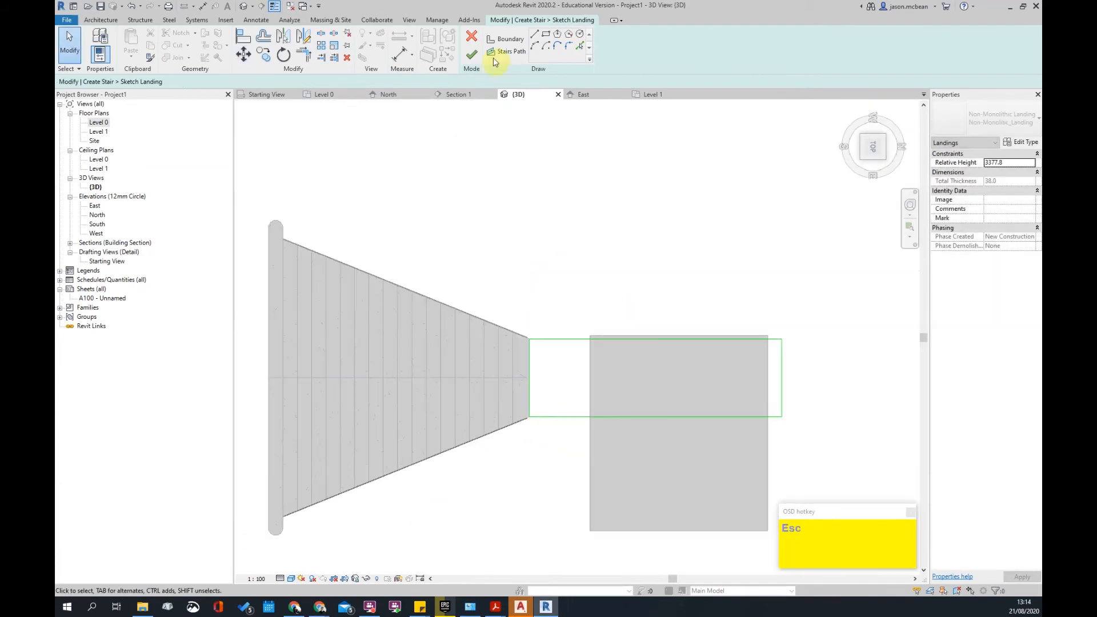
{"action": "left_click", "coordinate": [472, 57]}
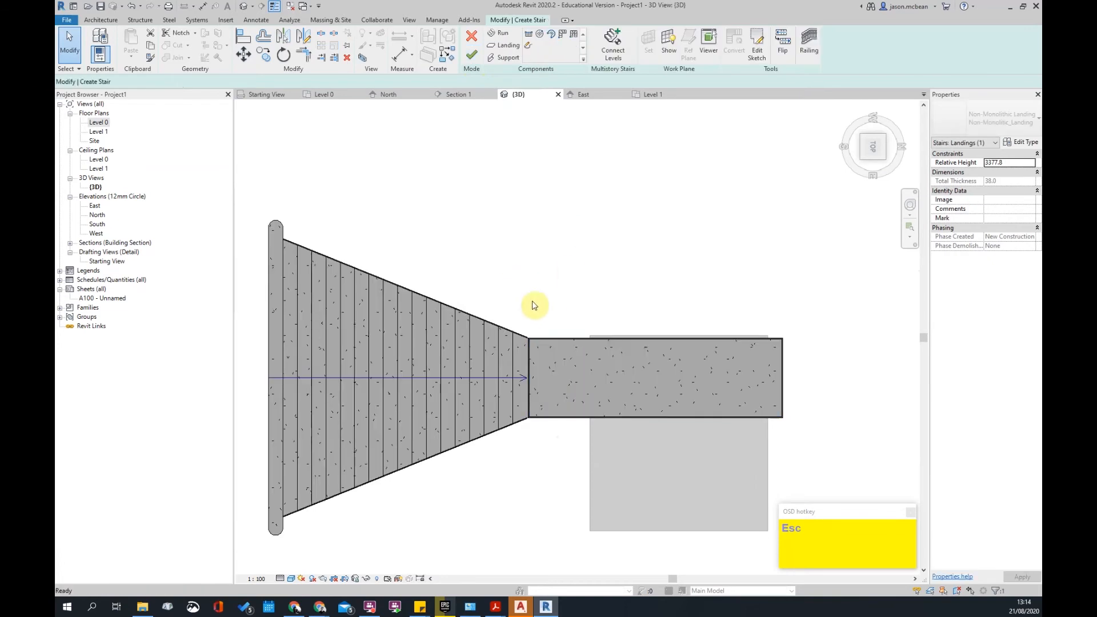
- Delete a selected part of the landing and reselect the landing in an oblique view
{"action": "middle_click_drag", "start_coordinate": [591, 319], "coordinate": [517, 421], "text": "shift"}
{"action": "scroll", "coordinate": [494, 334], "scroll_direction": "up", "scroll_amount": 3}
{"action": "left_click", "coordinate": [494, 329]}
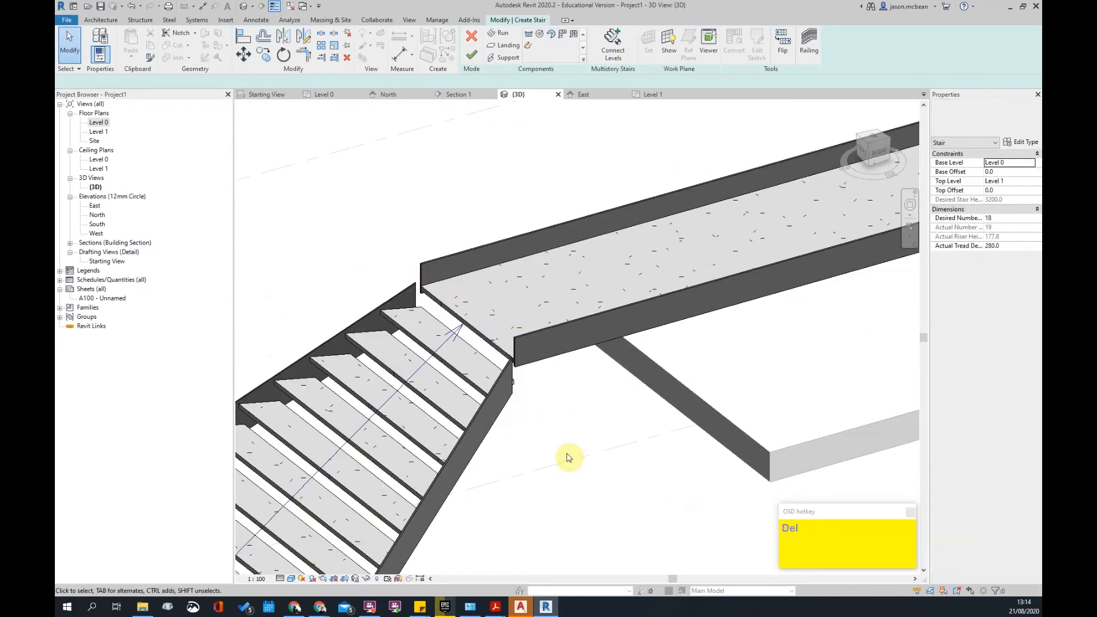
{"action": "key", "text": "Delete"}
{"action": "left_click", "coordinate": [503, 369]}
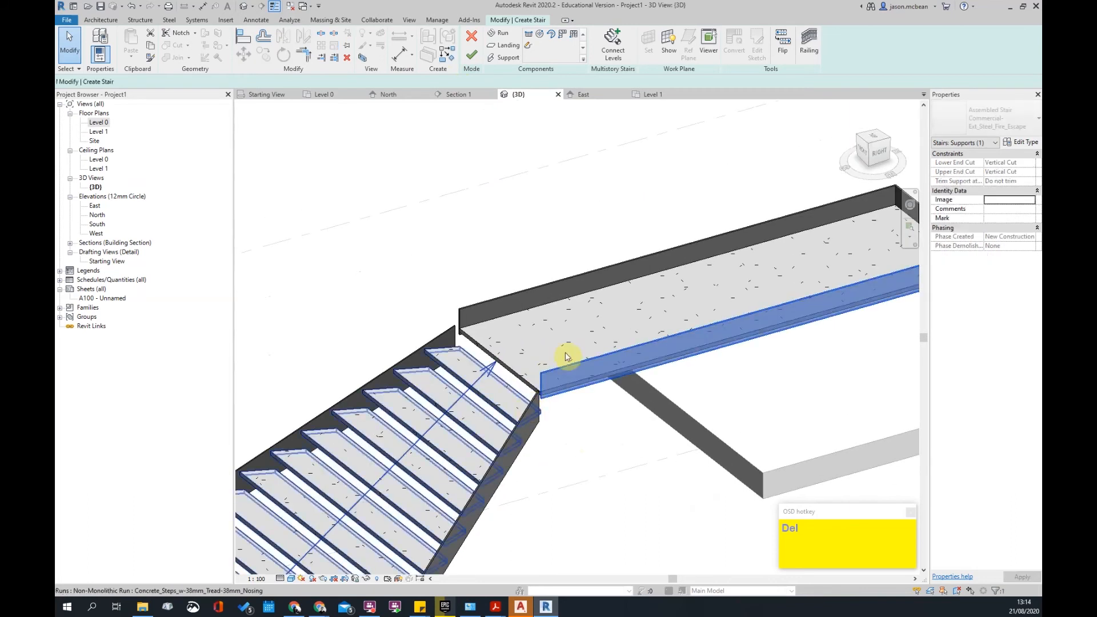
{"action": "scroll", "coordinate": [504, 368], "scroll_direction": "down", "scroll_amount": 2}
{"action": "left_click", "coordinate": [503, 369]}
{"action": "middle_click_drag", "start_coordinate": [551, 436], "coordinate": [522, 404], "text": "shift"}
{"action": "scroll", "coordinate": [595, 338], "scroll_direction": "up", "scroll_amount": 6}
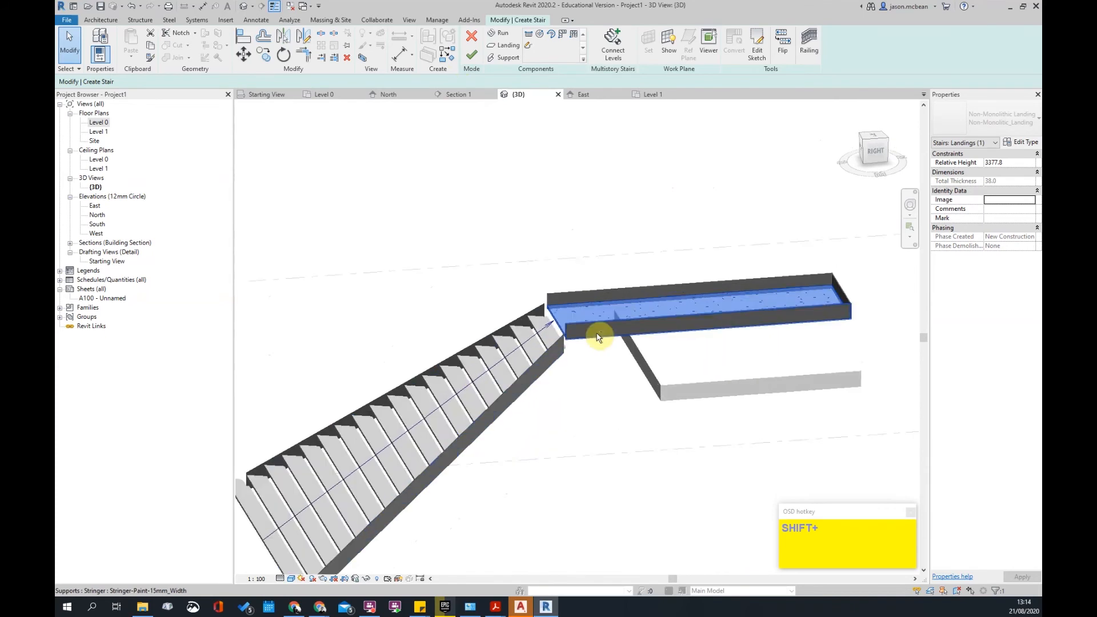
{"action": "key", "text": "Escape"}
{"action": "scroll", "coordinate": [537, 284], "scroll_direction": "down", "scroll_amount": 3}
- Delete the landing's side stringer next to the slab, then select the landing
{"action": "middle_click_drag", "start_coordinate": [535, 334], "coordinate": [741, 277], "text": "shift"}
{"action": "left_click", "coordinate": [583, 254]}
{"action": "scroll", "coordinate": [629, 297], "scroll_direction": "up", "scroll_amount": 3}
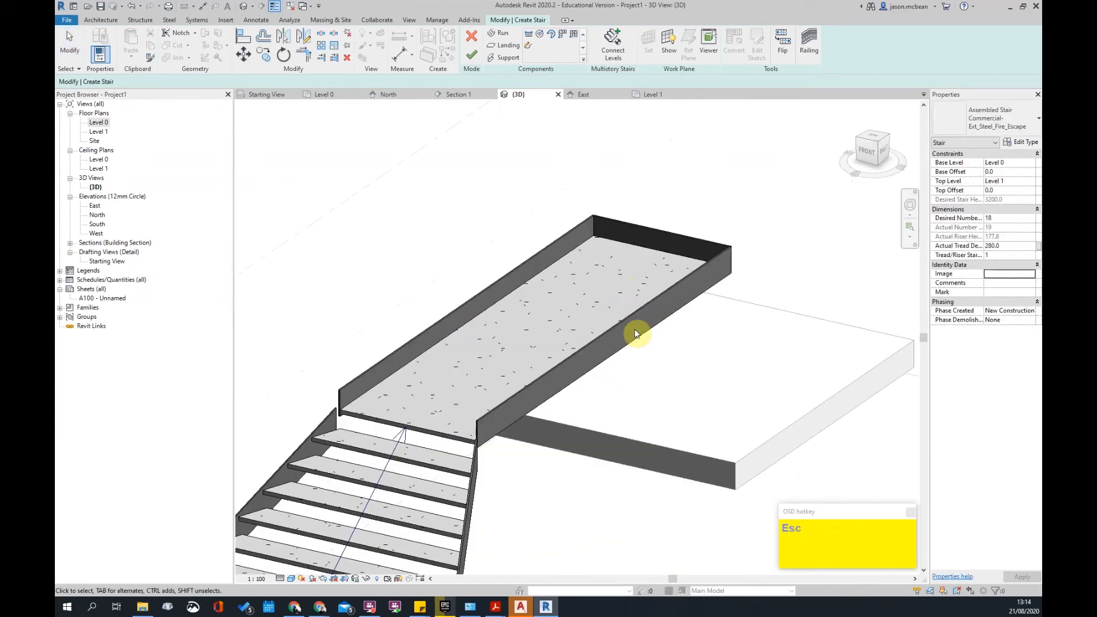
{"action": "left_click", "coordinate": [657, 318]}
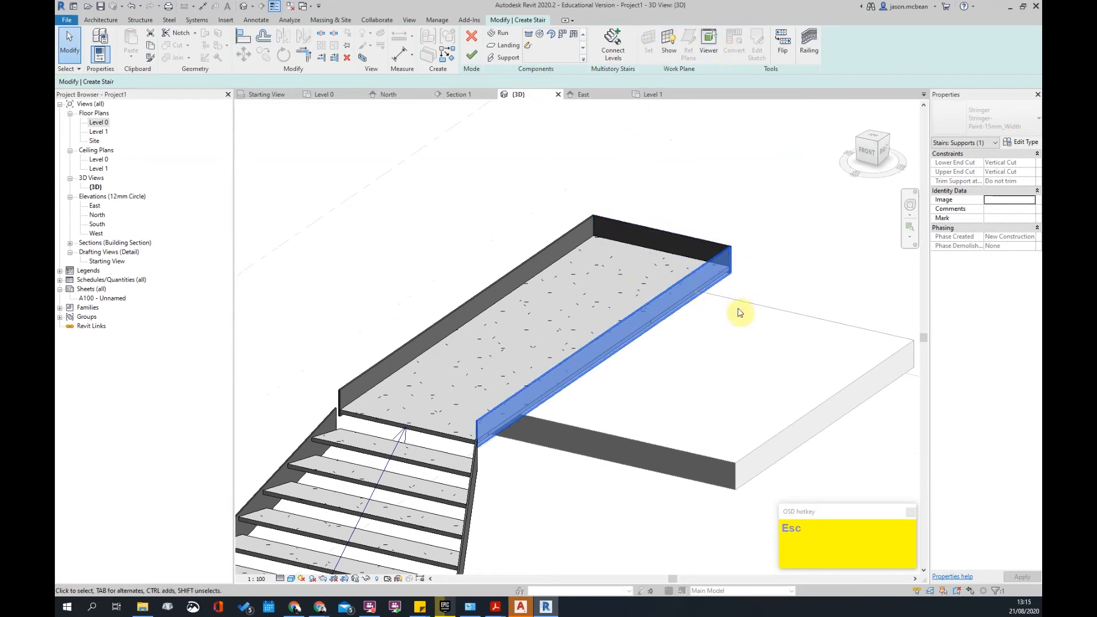
{"action": "key", "text": "Delete"}
{"action": "left_click", "coordinate": [665, 314]}
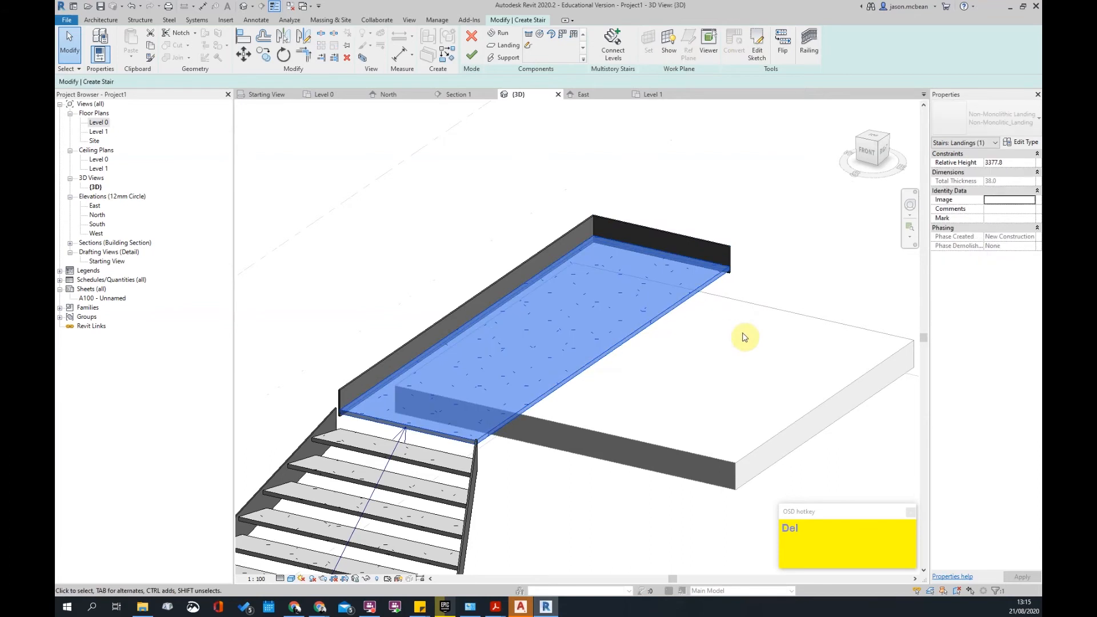
- Edit the landing sketch from above, drawing notch boundary lines 1140 down the landing
{"action": "left_click", "coordinate": [757, 49]}
{"action": "scroll", "coordinate": [607, 351], "scroll_direction": "down", "scroll_amount": 4}
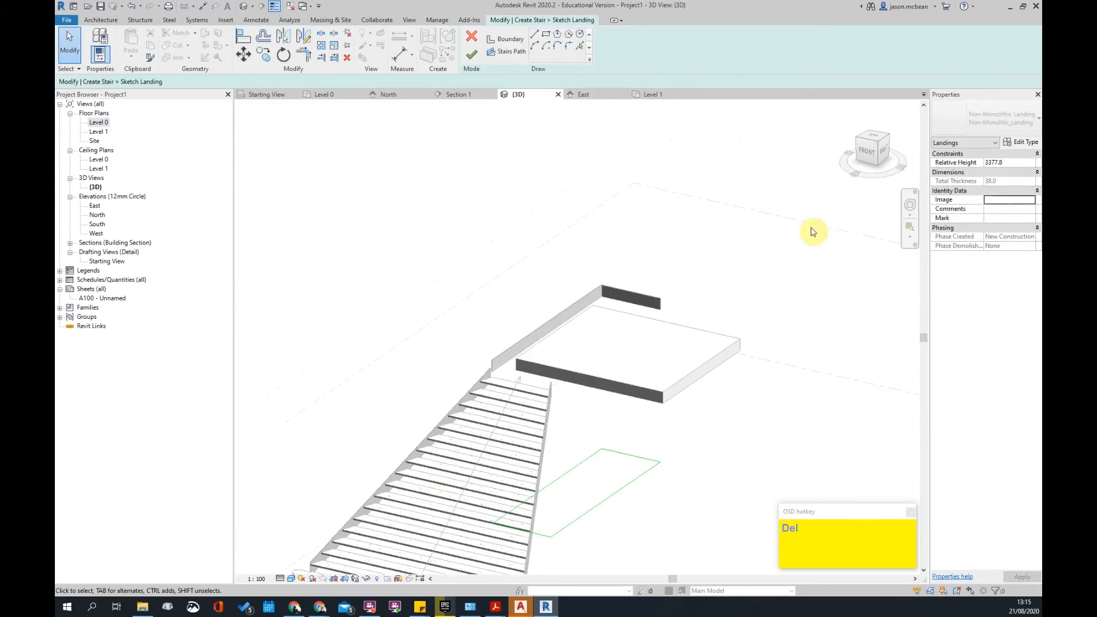
{"action": "left_click", "coordinate": [873, 140]}
{"action": "scroll", "coordinate": [612, 412], "scroll_direction": "up", "scroll_amount": 5}
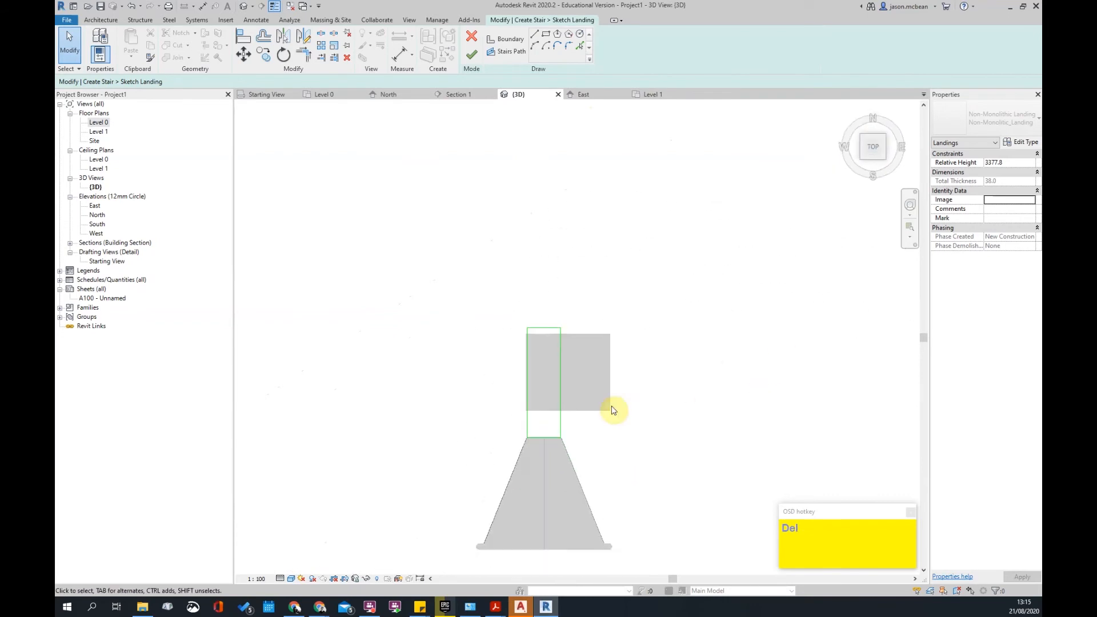
{"action": "left_click", "coordinate": [533, 38]}
{"action": "scroll", "coordinate": [457, 210], "scroll_direction": "up", "scroll_amount": 2}
{"action": "left_click", "coordinate": [450, 249]}
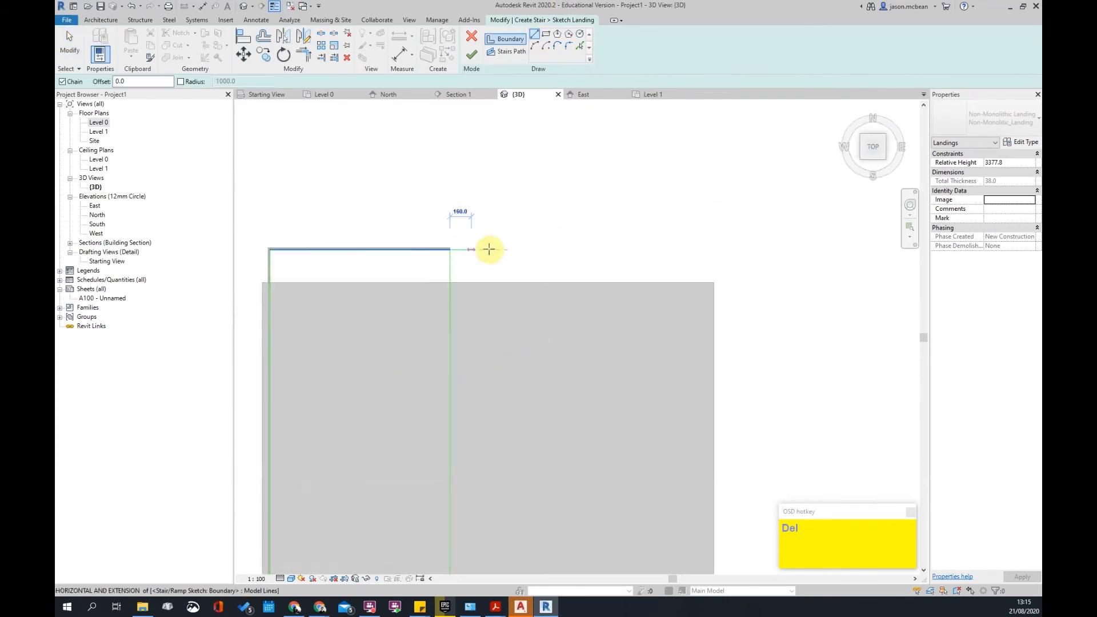
{"action": "left_click", "coordinate": [470, 249]}
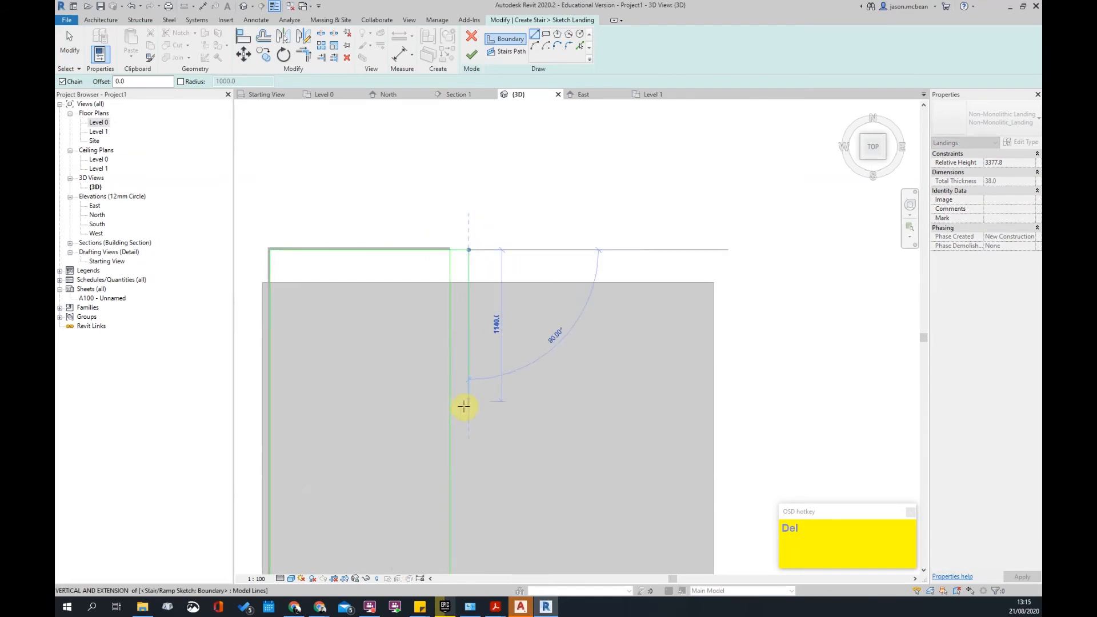
{"action": "left_click", "coordinate": [469, 411]}
{"action": "left_click", "coordinate": [451, 412]}
{"action": "key", "text": "Escape"}
{"action": "key", "text": "Escape"}
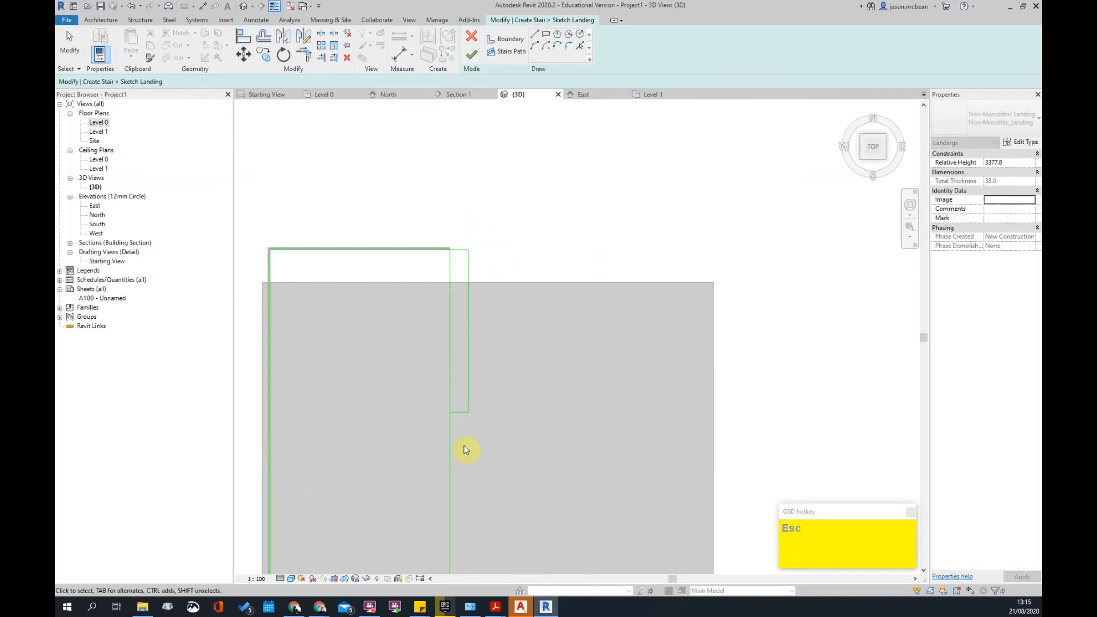
{"action": "key", "text": "Delete"}
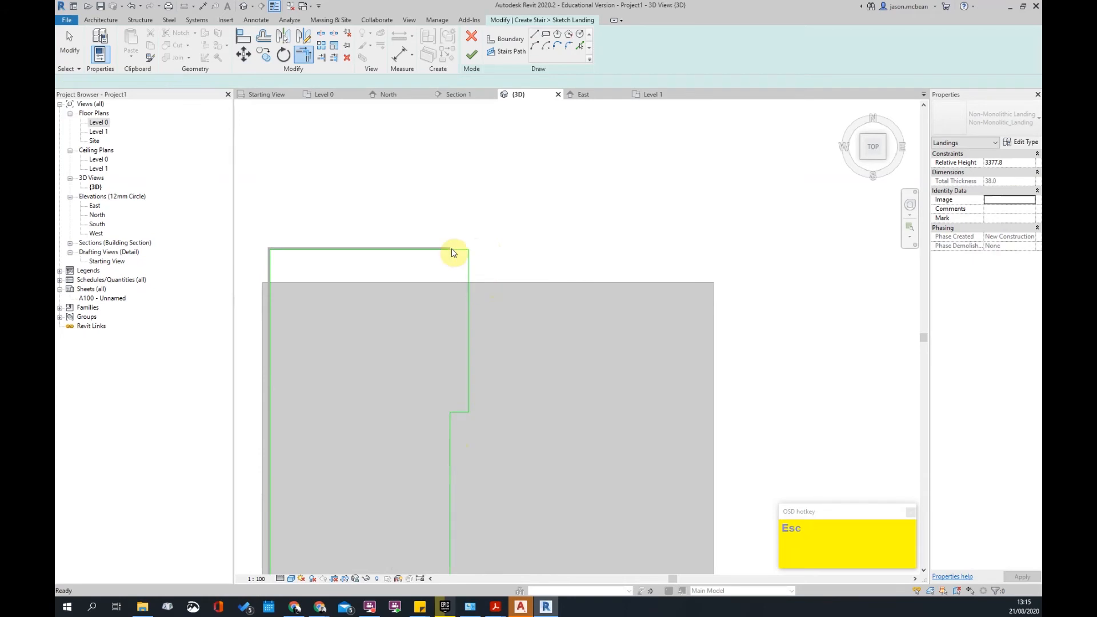
- Pull back the top boundary line's end and finish the reshaped landing sketch
{"action": "left_click_drag", "start_coordinate": [450, 249], "coordinate": [436, 258]}
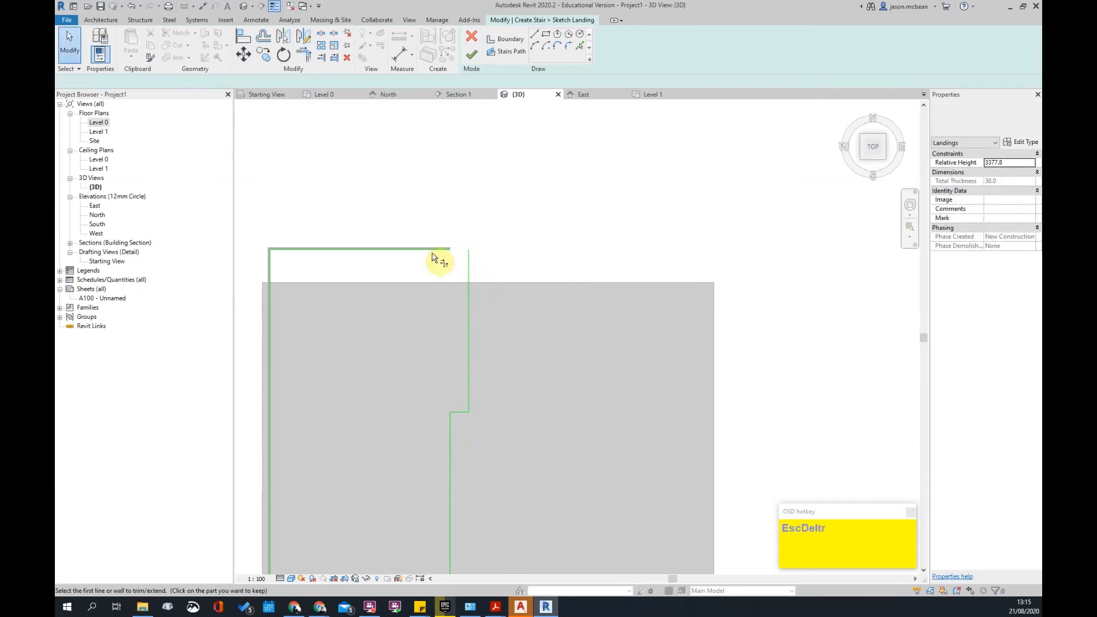
{"action": "key", "text": "t"}
{"action": "key", "text": "r"}
{"action": "scroll", "coordinate": [510, 264], "scroll_direction": "down", "scroll_amount": 4}
{"action": "key", "text": "Escape"}
{"action": "left_click", "coordinate": [473, 55]}
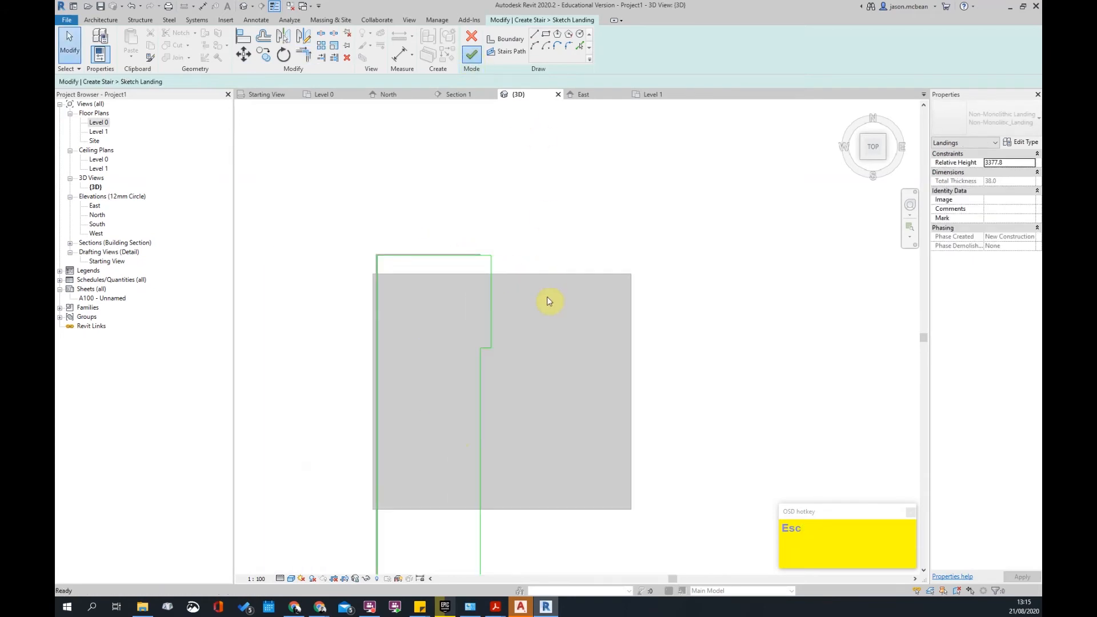
- Delete the short stringer left at the landing notch
{"action": "scroll", "coordinate": [547, 296], "scroll_direction": "down", "scroll_amount": 1}
{"action": "middle_click_drag", "start_coordinate": [619, 483], "coordinate": [514, 263], "text": "shift"}
{"action": "scroll", "coordinate": [523, 294], "scroll_direction": "up", "scroll_amount": 3}
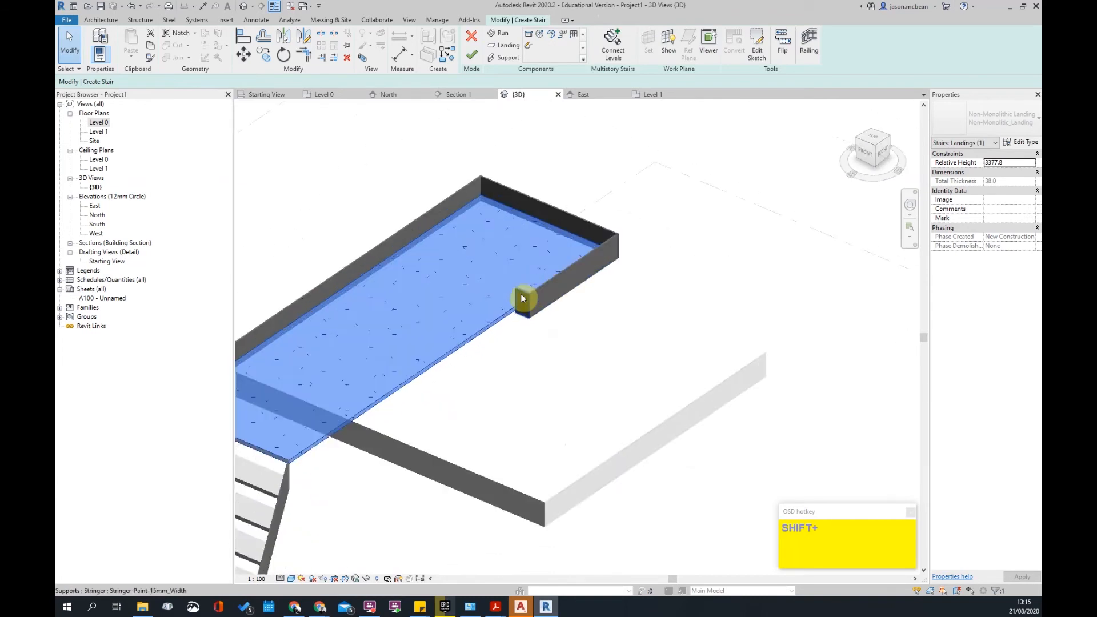
{"action": "left_click", "coordinate": [521, 294]}
{"action": "key", "text": "Delete"}
{"action": "key", "text": "Delete"}
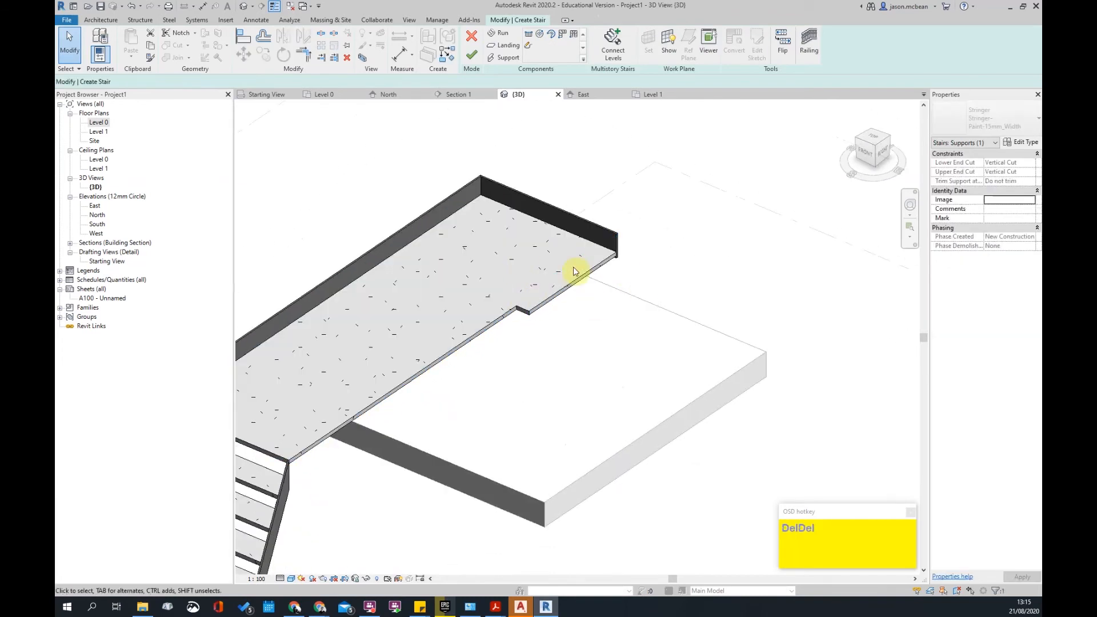
{"action": "scroll", "coordinate": [583, 331], "scroll_direction": "down", "scroll_amount": 2}
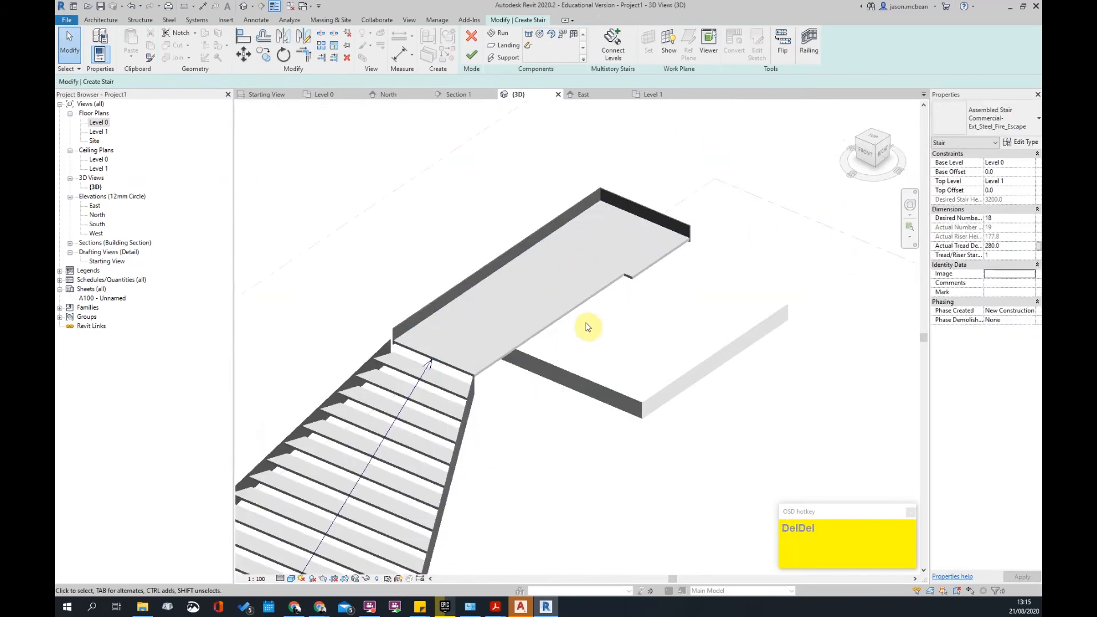
- Select the landing and review its type properties without changes
{"action": "left_click", "coordinate": [586, 305]}
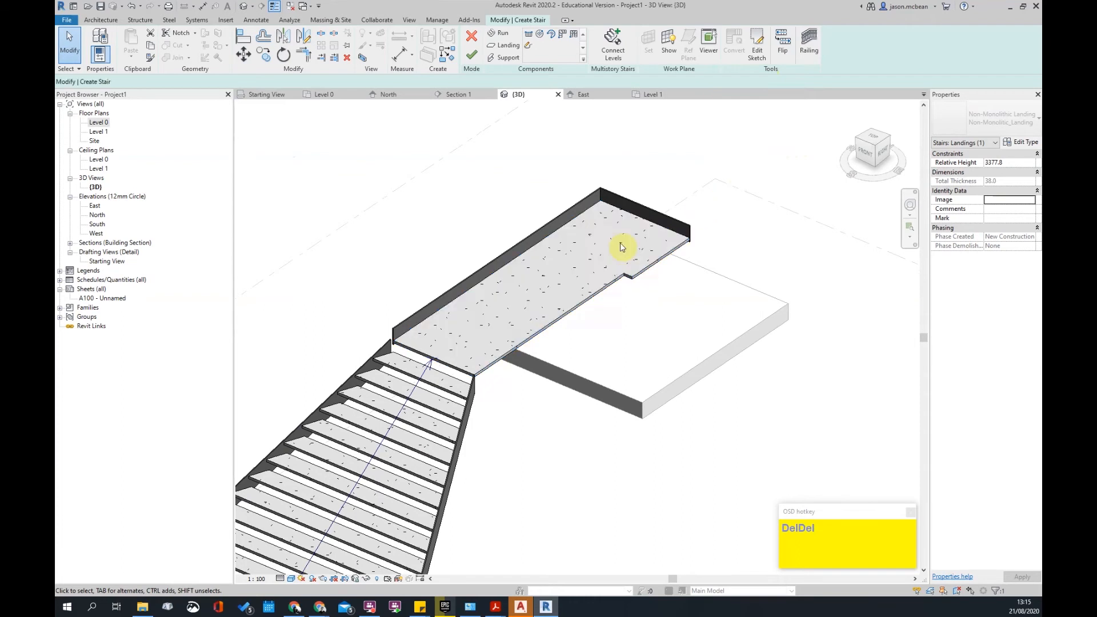
{"action": "left_click", "coordinate": [698, 208]}
{"action": "left_click", "coordinate": [564, 230]}
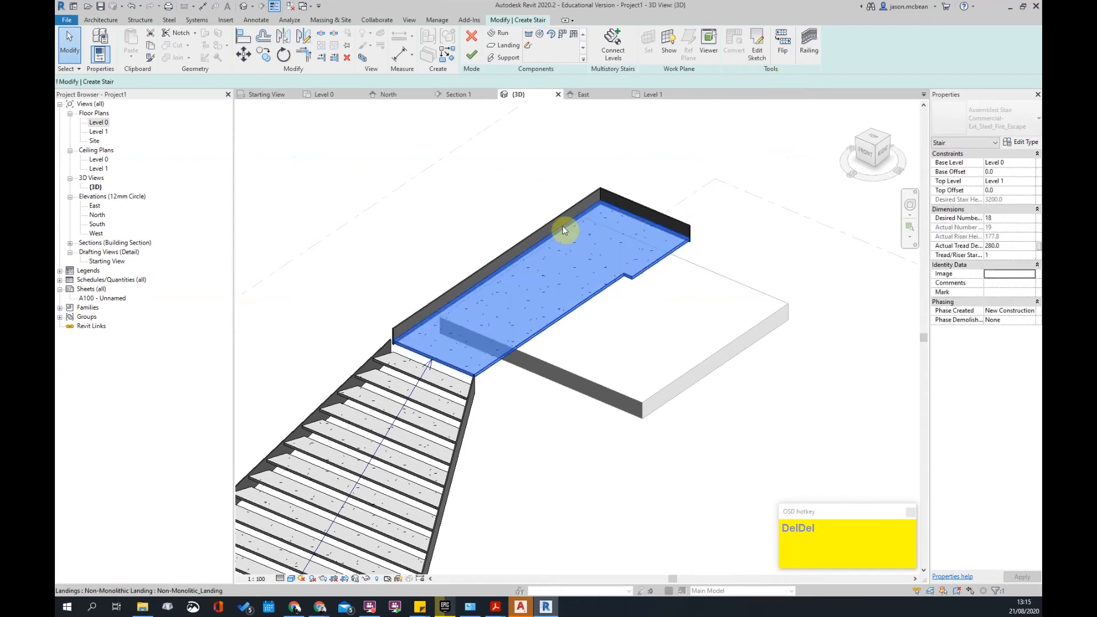
{"action": "left_click", "coordinate": [1024, 142]}
{"action": "key", "text": "Escape"}
{"action": "key", "text": "Escape"}
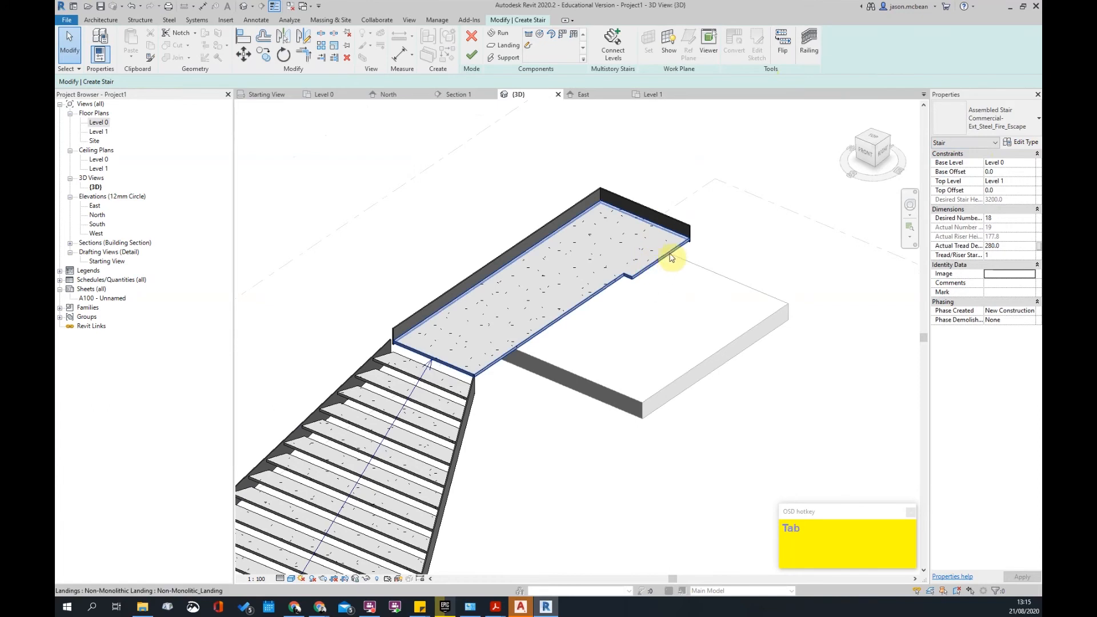
{"action": "middle_click_drag", "start_coordinate": [593, 311], "coordinate": [625, 299], "text": "shift"}
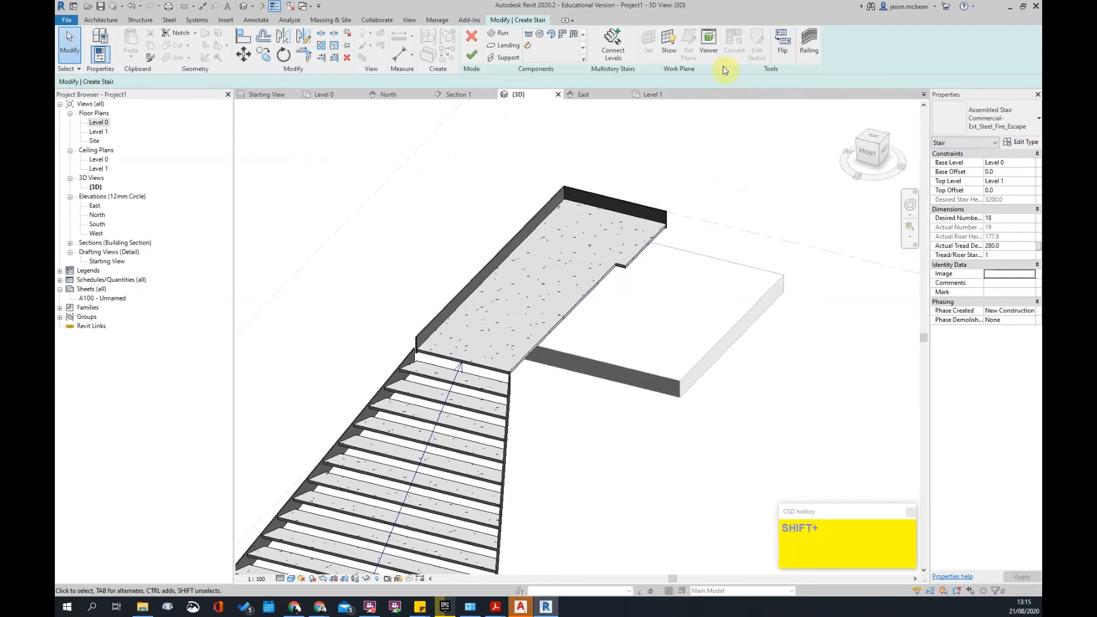
- Add stringers with Support > Pick Edges along the landing's long and notch edges
{"action": "left_click", "coordinate": [509, 58]}
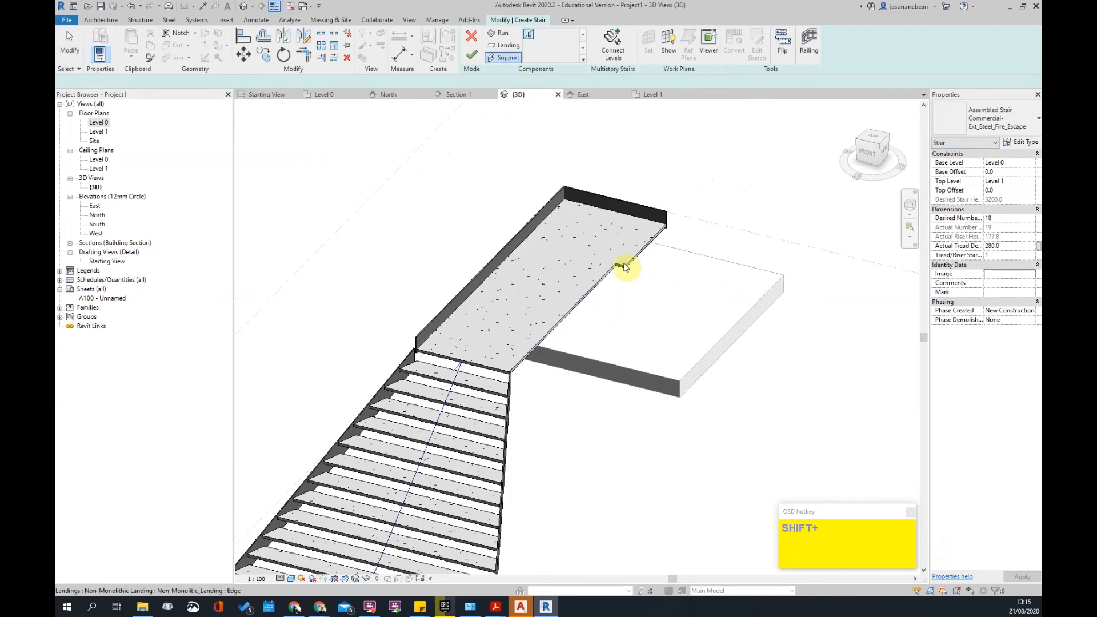
{"action": "scroll", "coordinate": [623, 270], "scroll_direction": "up", "scroll_amount": 3}
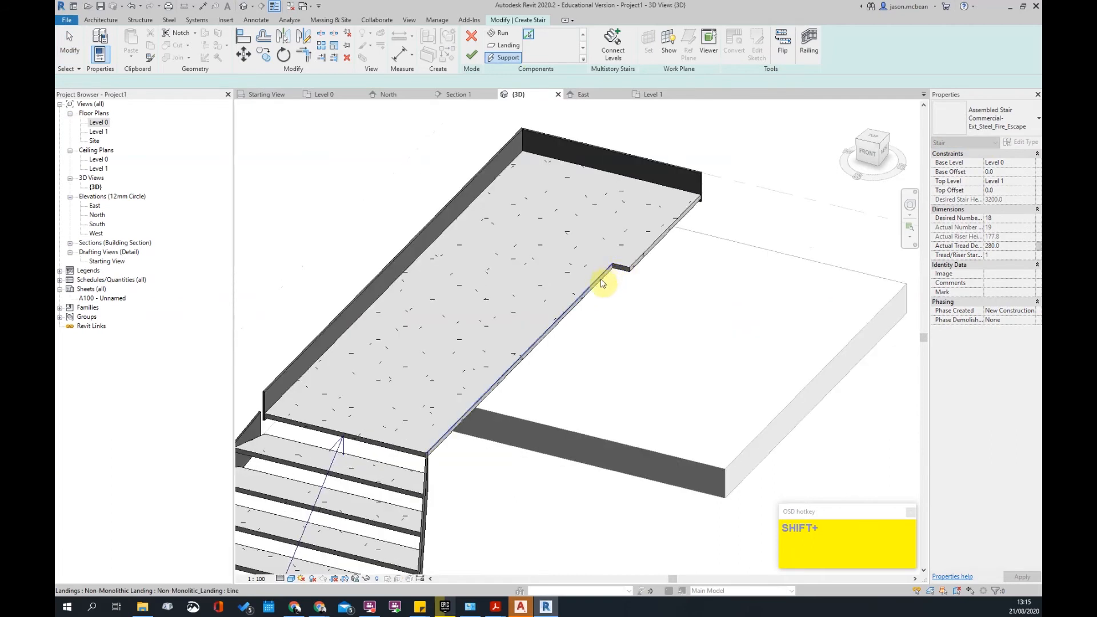
{"action": "left_click", "coordinate": [607, 278]}
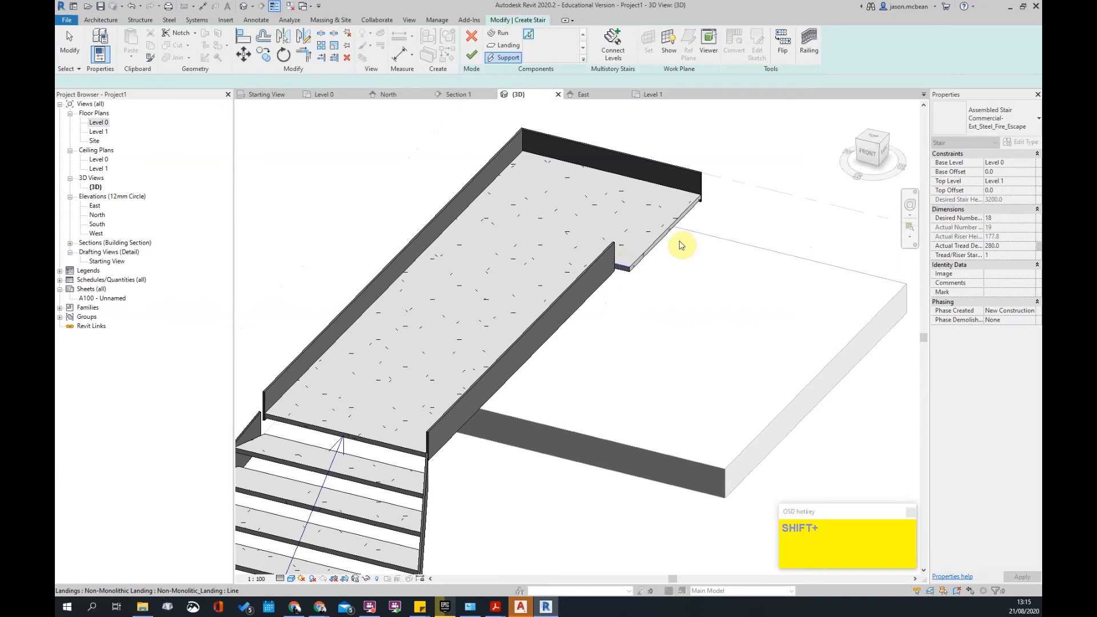
{"action": "left_click", "coordinate": [624, 268]}
{"action": "scroll", "coordinate": [683, 244], "scroll_direction": "down", "scroll_amount": 3}
{"action": "key", "text": "Escape"}
{"action": "scroll", "coordinate": [683, 231], "scroll_direction": "down", "scroll_amount": 3}
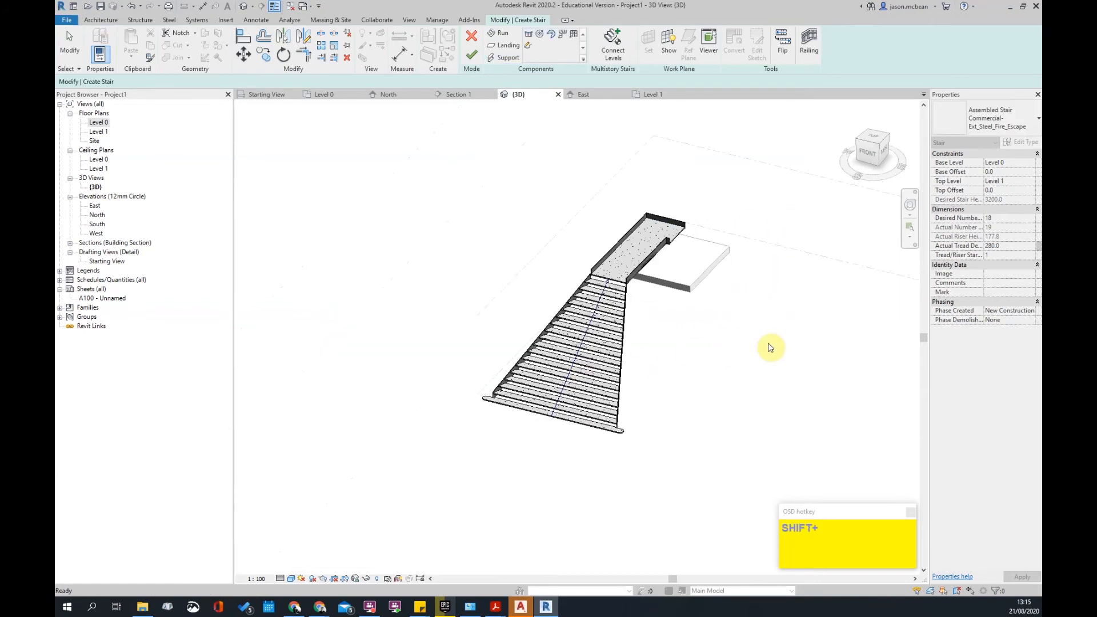
{"action": "middle_click_drag", "start_coordinate": [651, 338], "coordinate": [610, 303], "text": "shift"}
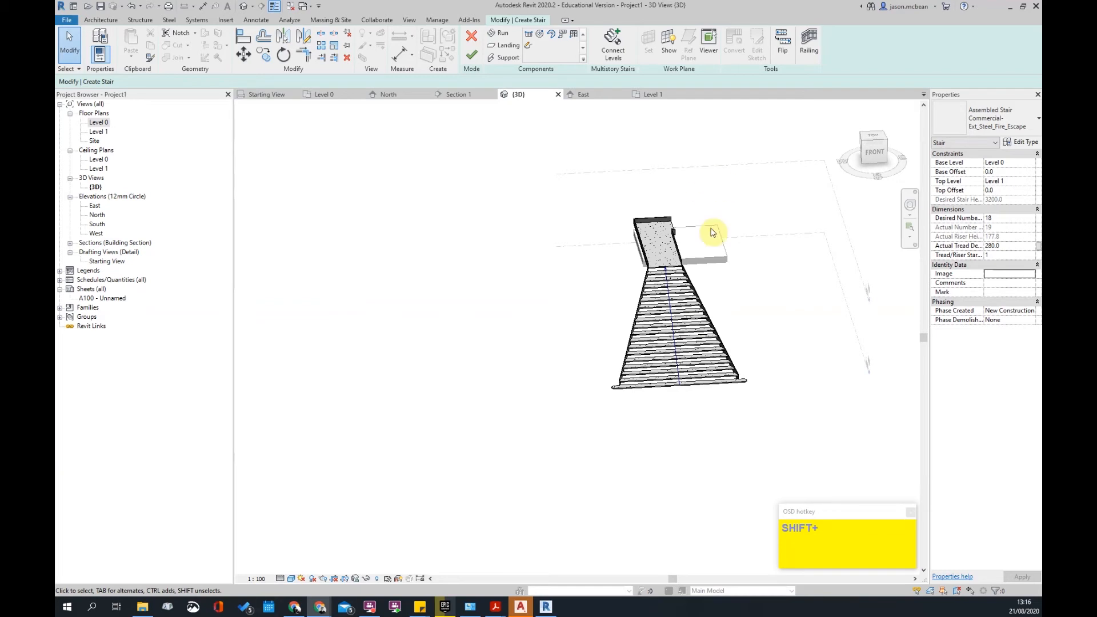
- Switch to a top-down view and open the stair run's outline sketch for editing
{"action": "left_click", "coordinate": [708, 340]}
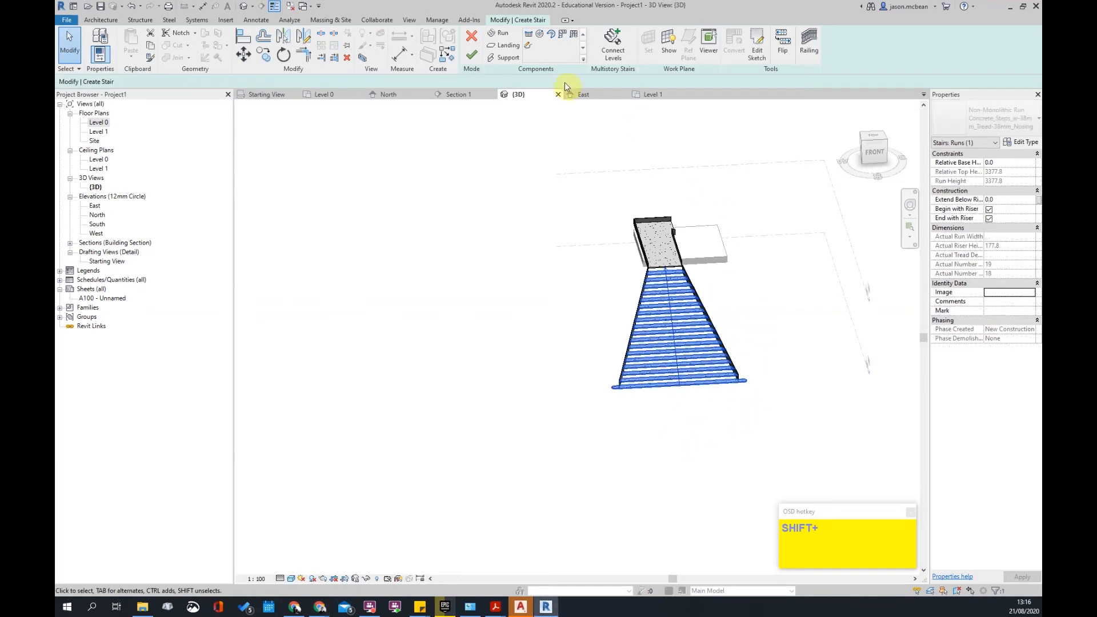
{"action": "left_click", "coordinate": [875, 138]}
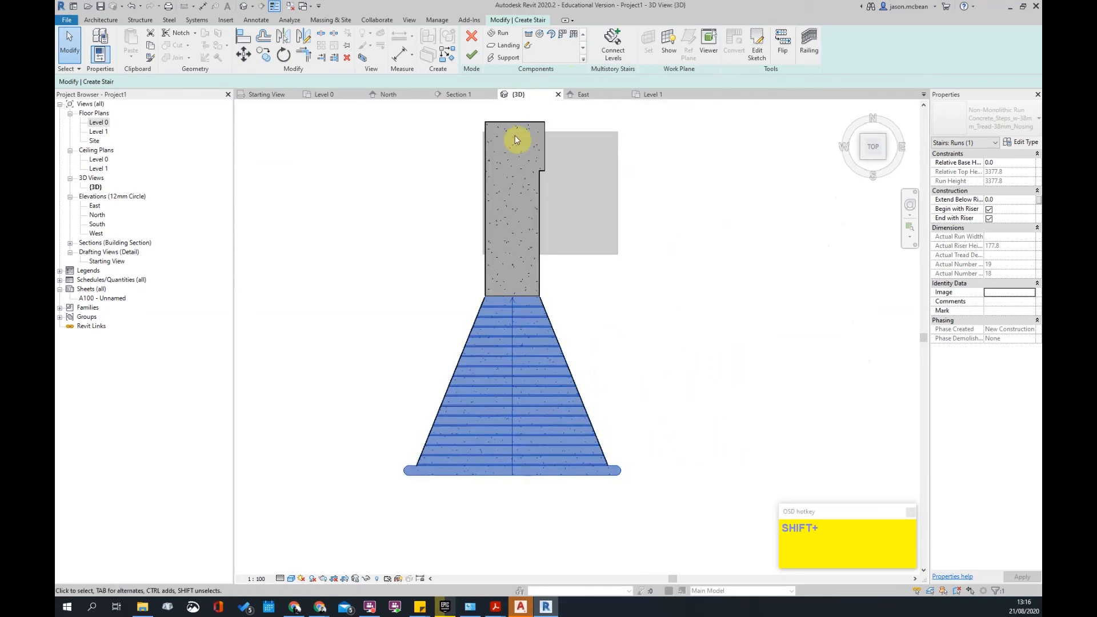
{"action": "left_click", "coordinate": [529, 46]}
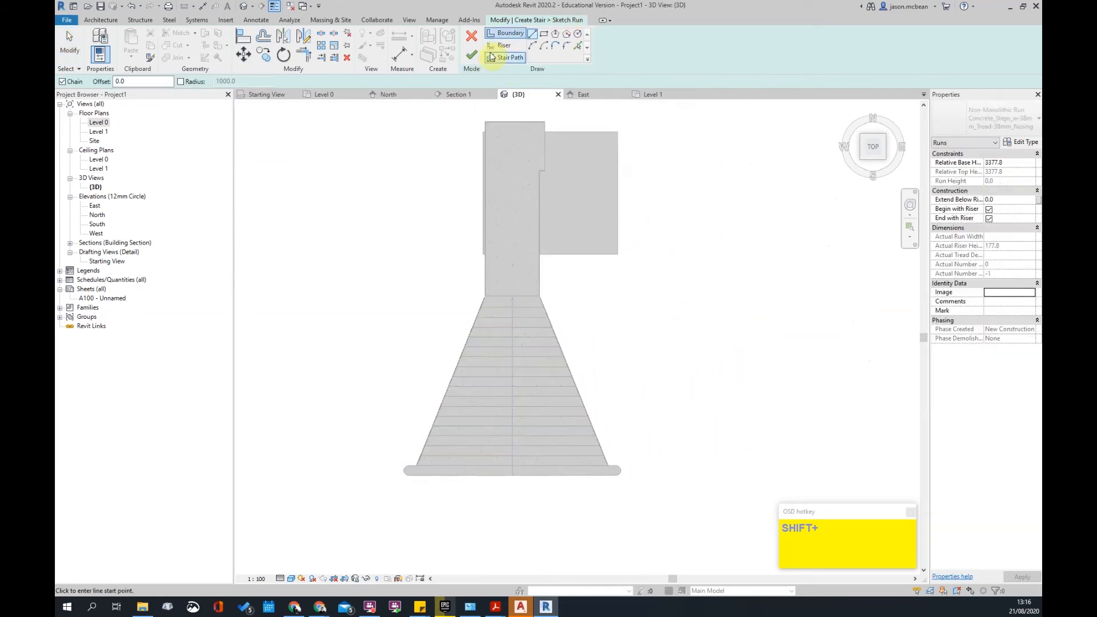
{"action": "key", "text": "Escape"}
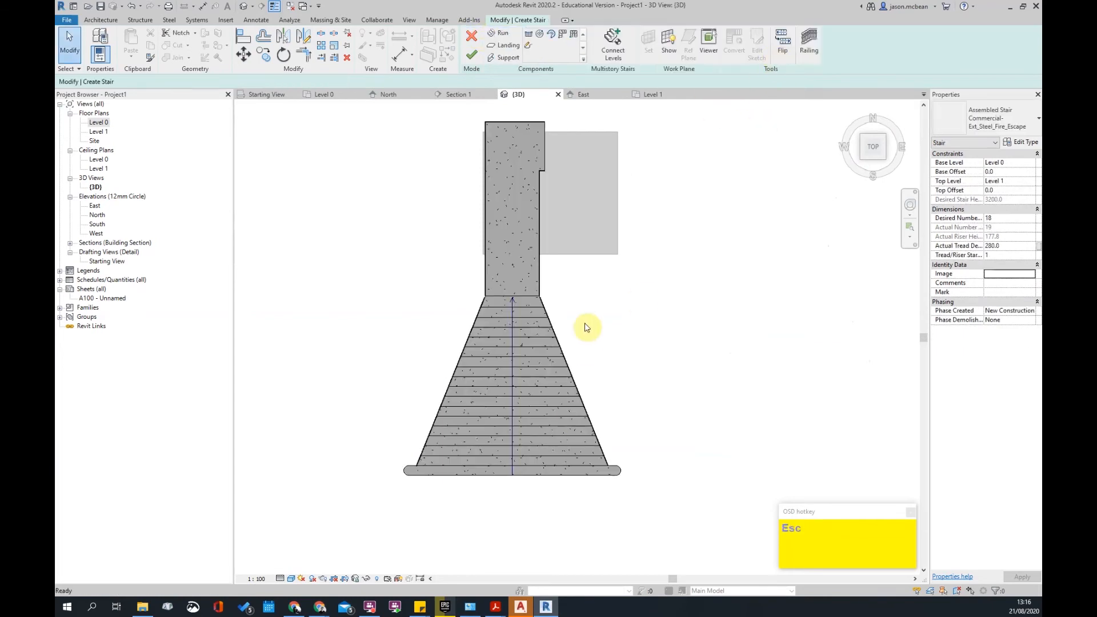
{"action": "left_click", "coordinate": [522, 360]}
{"action": "left_click", "coordinate": [757, 50]}
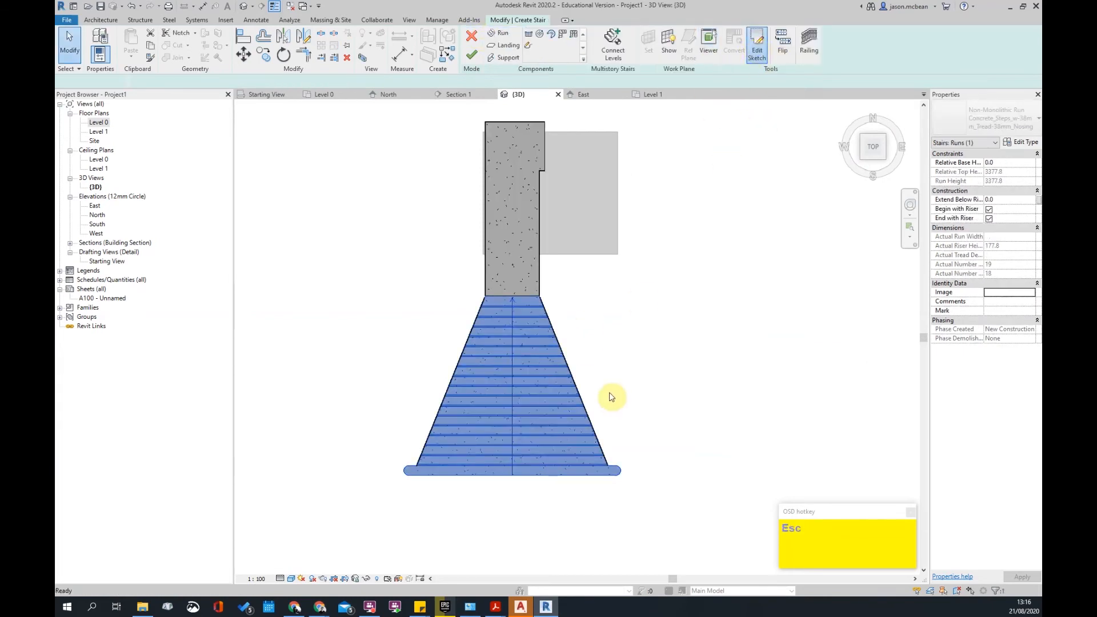
{"action": "scroll", "coordinate": [582, 398], "scroll_direction": "up", "scroll_amount": 2}
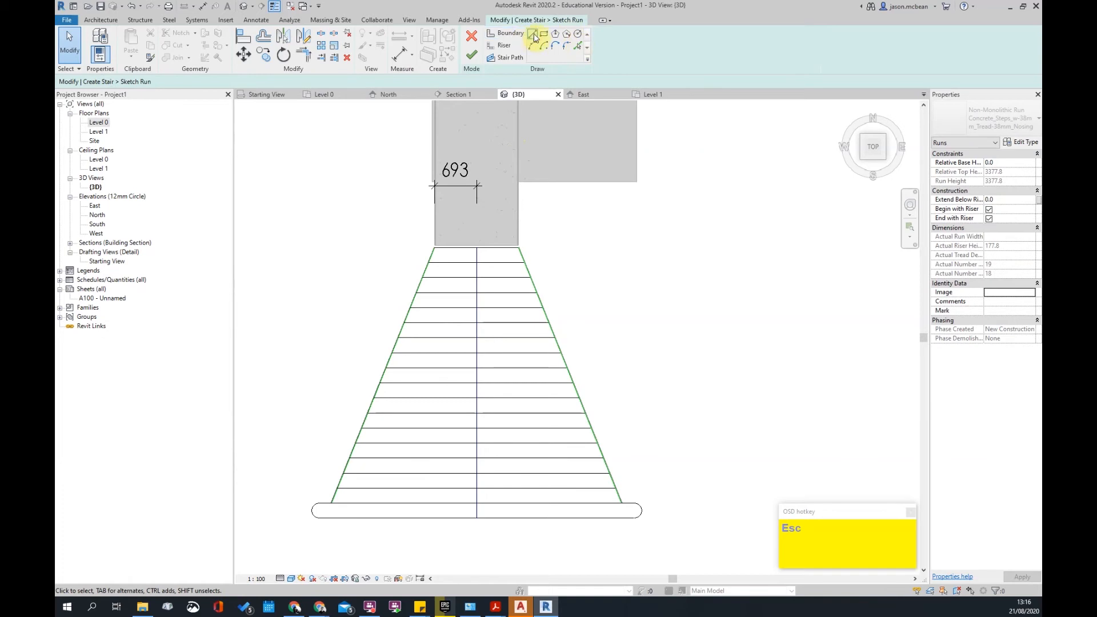
{"action": "left_click", "coordinate": [504, 33]}
{"action": "scroll", "coordinate": [529, 199], "scroll_direction": "up", "scroll_amount": 2}
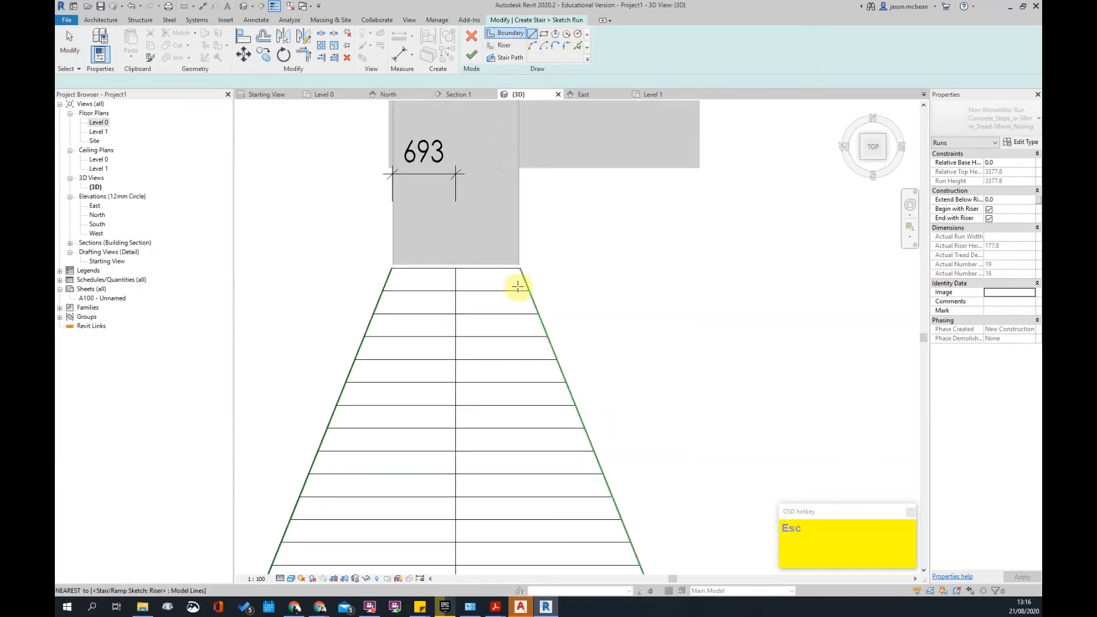
{"action": "left_click", "coordinate": [519, 269]}
{"action": "scroll", "coordinate": [524, 384], "scroll_direction": "down", "scroll_amount": 2}
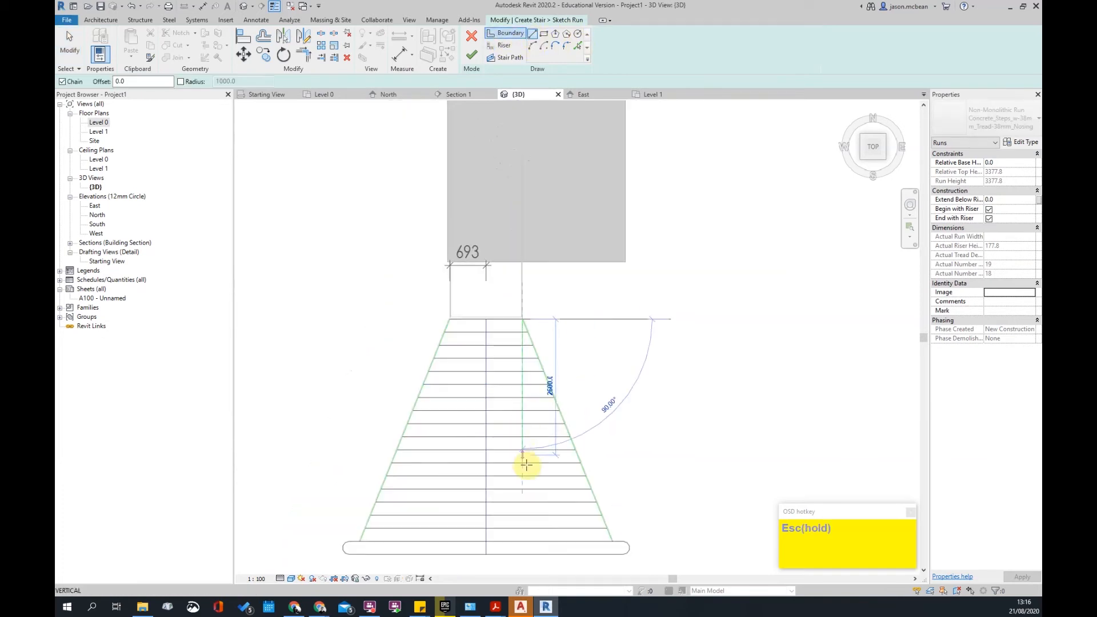
{"action": "scroll", "coordinate": [603, 552], "scroll_direction": "up", "scroll_amount": 2}
{"action": "key", "text": "Escape"}
{"action": "key", "text": "Escape"}
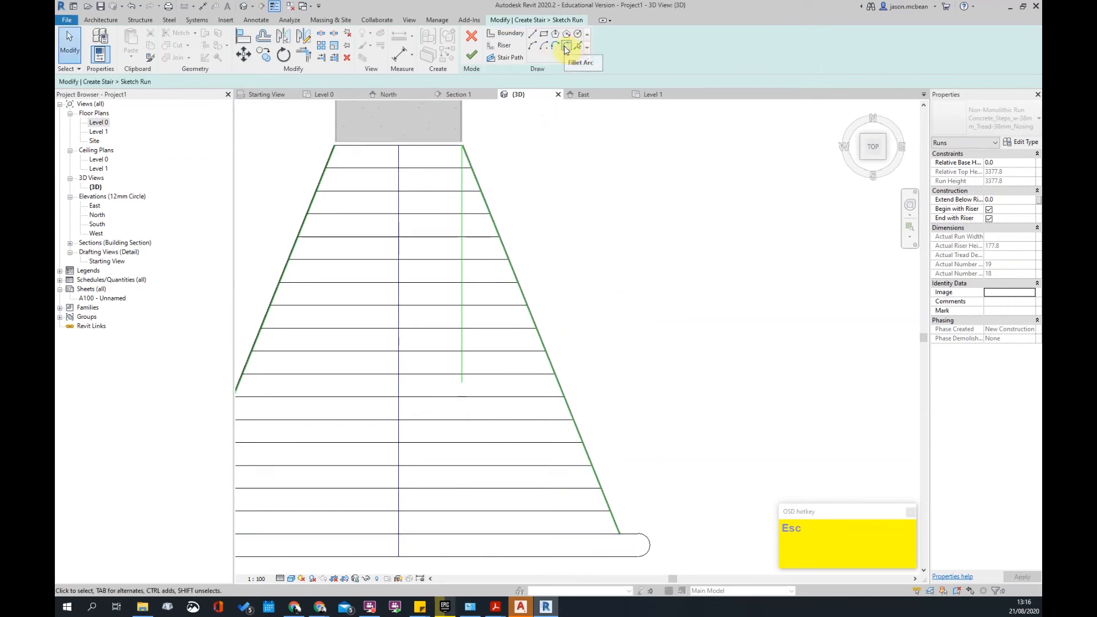
- Draw a boundary arc from the inner line's lower end to the bottom riser's end
{"action": "left_click", "coordinate": [534, 47]}
{"action": "left_click", "coordinate": [462, 382]}
{"action": "scroll", "coordinate": [627, 542], "scroll_direction": "up", "scroll_amount": 2}
{"action": "scroll", "coordinate": [625, 541], "scroll_direction": "up", "scroll_amount": 5}
{"action": "left_click", "coordinate": [646, 555]}
{"action": "scroll", "coordinate": [594, 496], "scroll_direction": "down", "scroll_amount": 3}
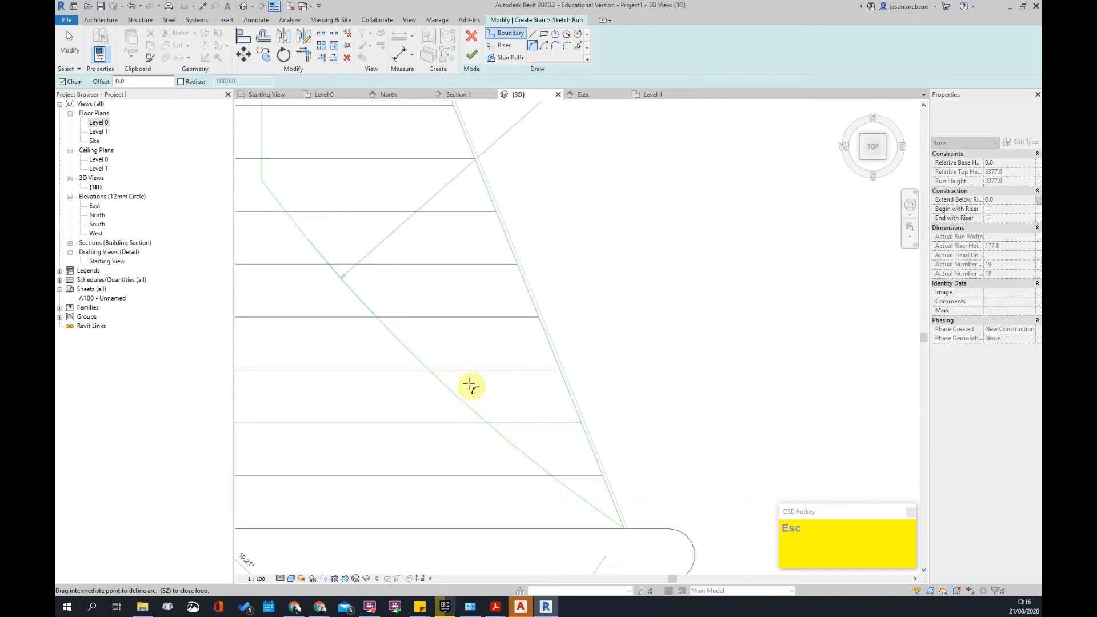
{"action": "scroll", "coordinate": [320, 289], "scroll_direction": "down", "scroll_amount": 2}
{"action": "left_click", "coordinate": [312, 281]}
{"action": "scroll", "coordinate": [411, 262], "scroll_direction": "down", "scroll_amount": 4}
{"action": "key", "text": "Escape"}
{"action": "key", "text": "Escape"}
- Delete the old straight right boundary line of the run
{"action": "scroll", "coordinate": [612, 290], "scroll_direction": "down", "scroll_amount": 1}
{"action": "scroll", "coordinate": [521, 306], "scroll_direction": "down", "scroll_amount": 1}
{"action": "scroll", "coordinate": [507, 281], "scroll_direction": "up", "scroll_amount": 2}
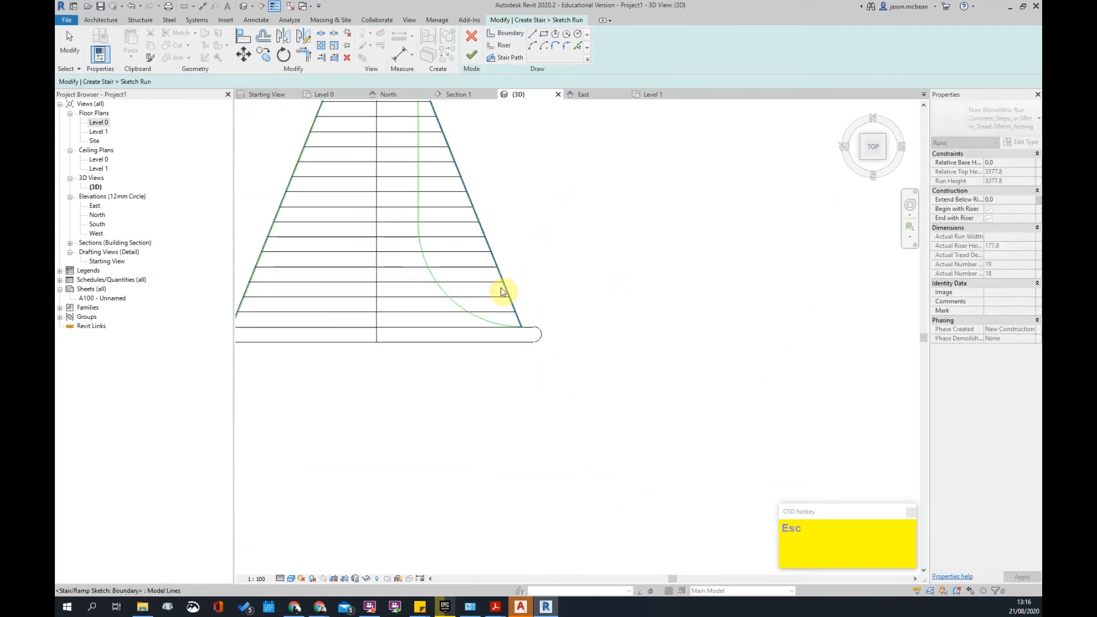
{"action": "left_click", "coordinate": [502, 292]}
{"action": "key", "text": "Delete"}
{"action": "scroll", "coordinate": [600, 286], "scroll_direction": "up", "scroll_amount": 3}
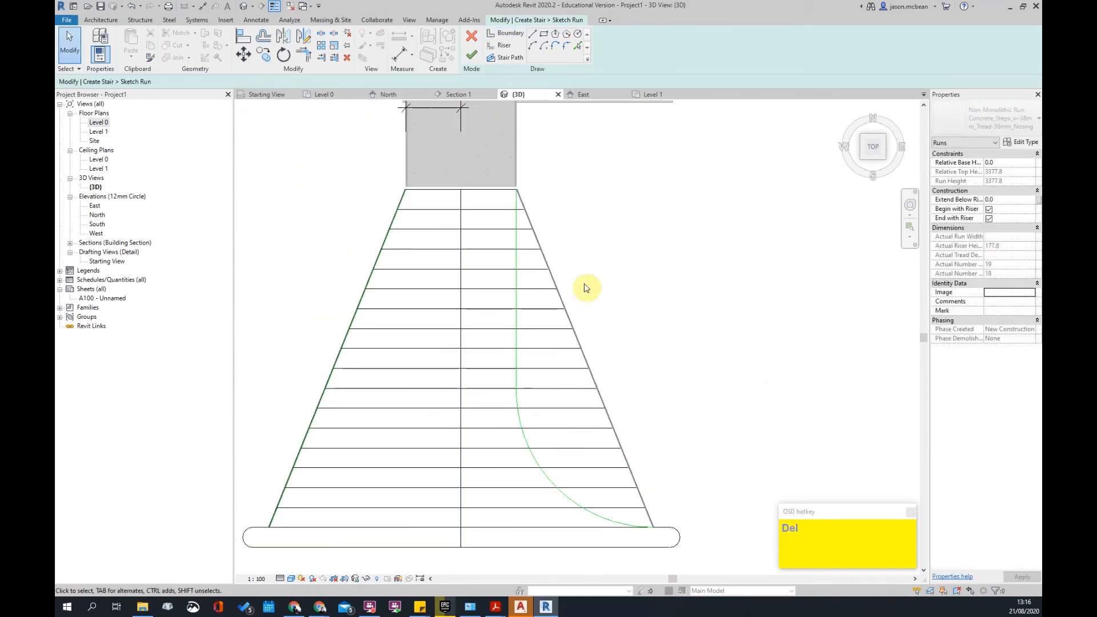
- Trim nine risers back to the right boundary with TM
{"action": "key", "text": "t"}
{"action": "key", "text": "m"}
{"action": "left_click", "coordinate": [517, 274]}
{"action": "left_click", "coordinate": [504, 211]}
{"action": "left_click", "coordinate": [505, 229]}
{"action": "left_click", "coordinate": [507, 249]}
{"action": "left_click", "coordinate": [507, 269]}
{"action": "left_click", "coordinate": [503, 290]}
{"action": "left_click", "coordinate": [506, 309]}
{"action": "left_click", "coordinate": [506, 329]}
{"action": "left_click", "coordinate": [505, 350]}
{"action": "left_click", "coordinate": [505, 370]}
{"action": "scroll", "coordinate": [522, 420], "scroll_direction": "up", "scroll_amount": 3}
{"action": "key", "text": "Escape"}
- Trim the lowest risers to the arc and finish the sketch to rebuild the stair
{"action": "key", "text": "t"}
{"action": "key", "text": "m"}
{"action": "left_click", "coordinate": [522, 412]}
{"action": "left_click", "coordinate": [510, 402]}
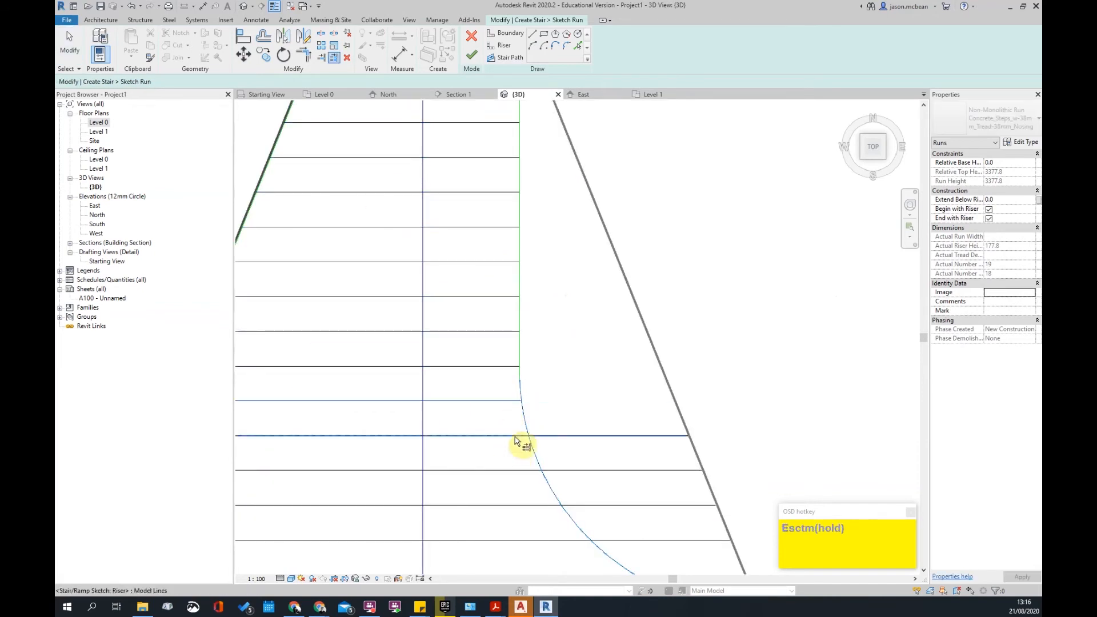
{"action": "left_click", "coordinate": [515, 441]}
{"action": "scroll", "coordinate": [517, 440], "scroll_direction": "down", "scroll_amount": 2}
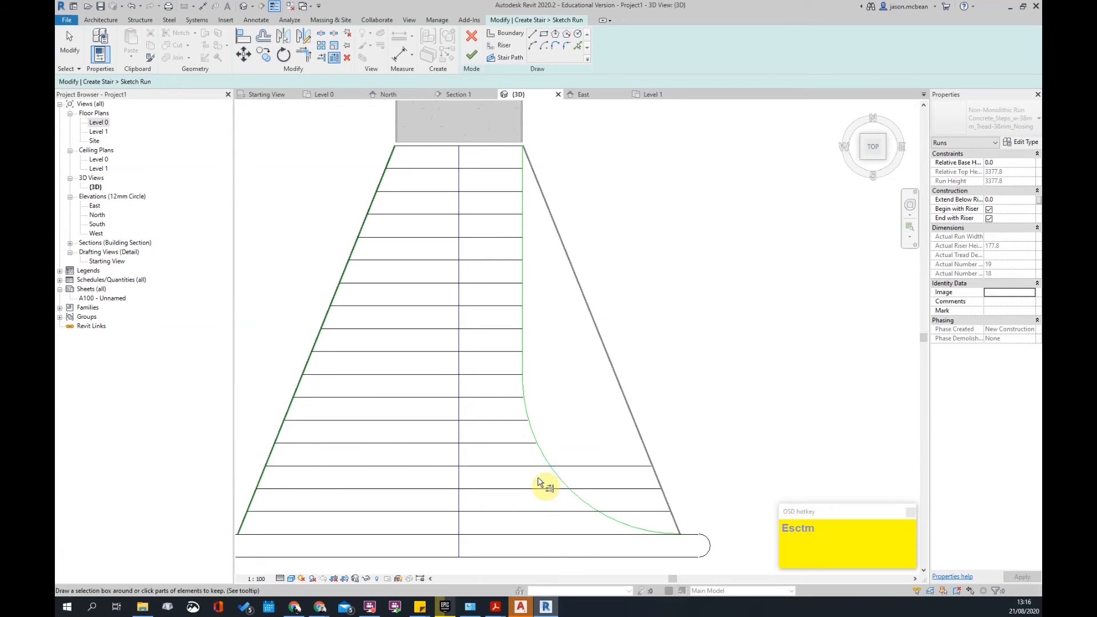
{"action": "key", "text": "t"}
{"action": "key", "text": "m"}
{"action": "left_click", "coordinate": [546, 461]}
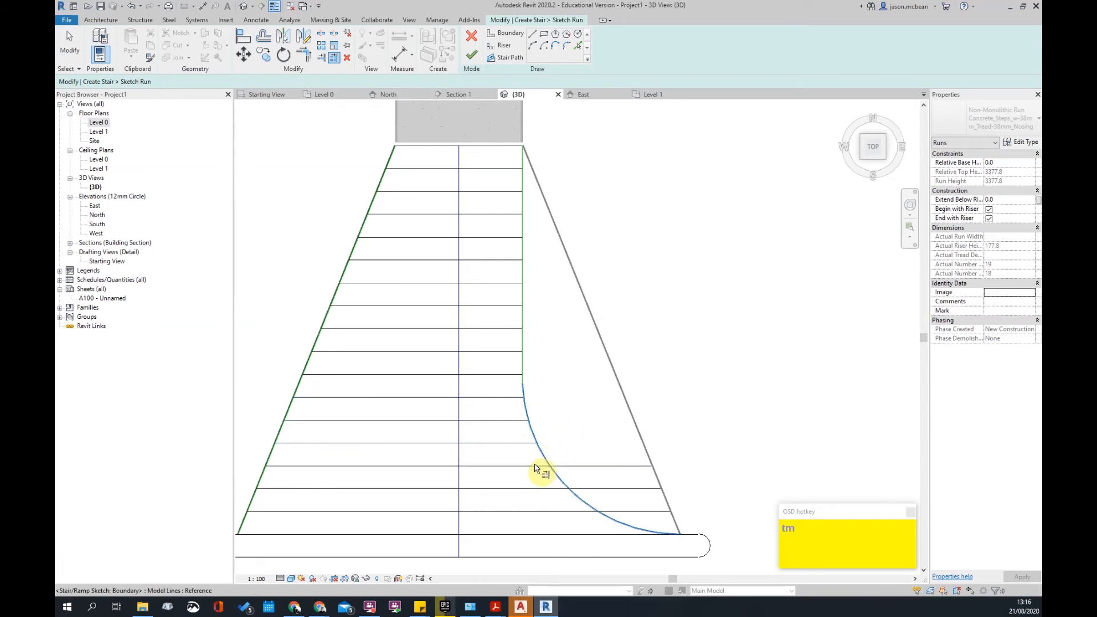
{"action": "left_click", "coordinate": [571, 511]}
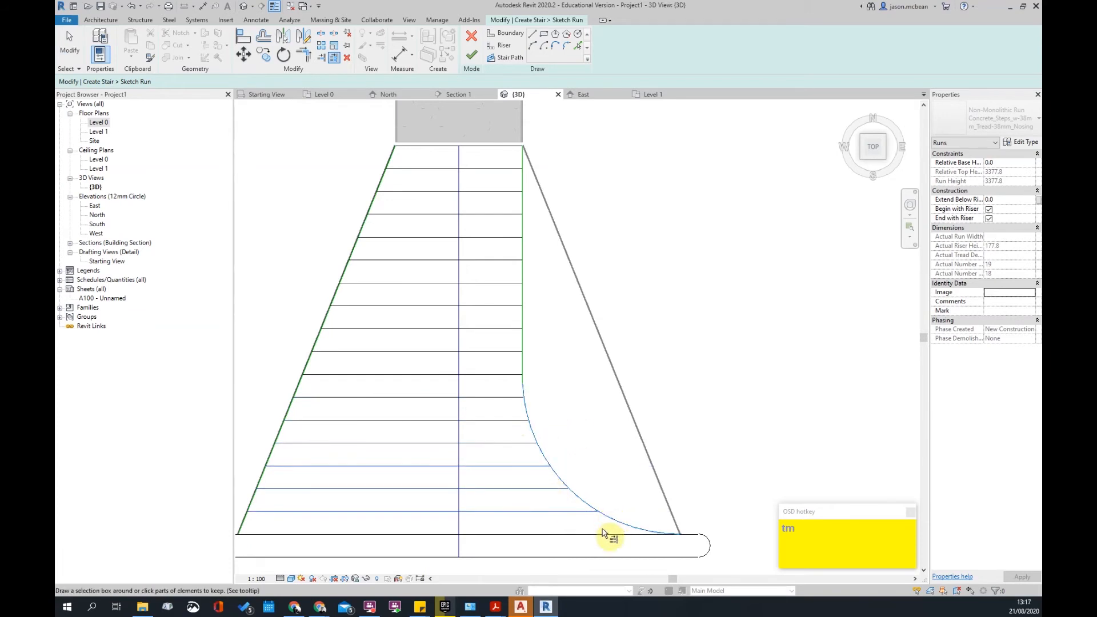
{"action": "scroll", "coordinate": [693, 306], "scroll_direction": "down", "scroll_amount": 2}
{"action": "key", "text": "Escape"}
{"action": "scroll", "coordinate": [686, 457], "scroll_direction": "up", "scroll_amount": 3}
{"action": "left_click", "coordinate": [472, 56]}
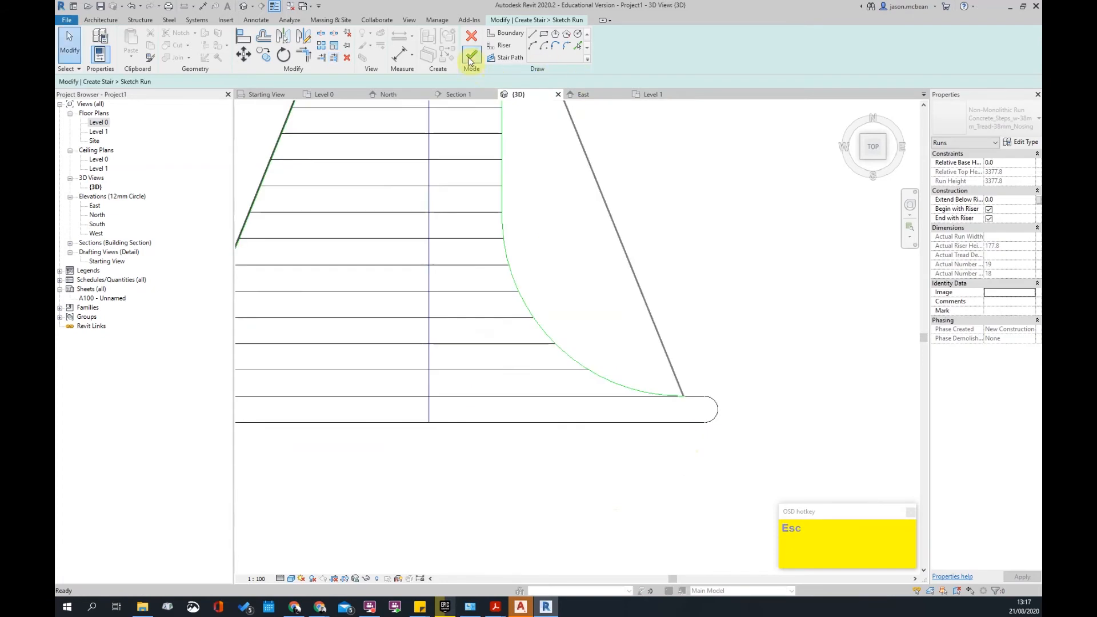
- Orbit from the top view to an angled view of the stair's curved bottom
{"action": "scroll", "coordinate": [641, 240], "scroll_direction": "down", "scroll_amount": 2}
{"action": "left_click", "coordinate": [689, 255]}
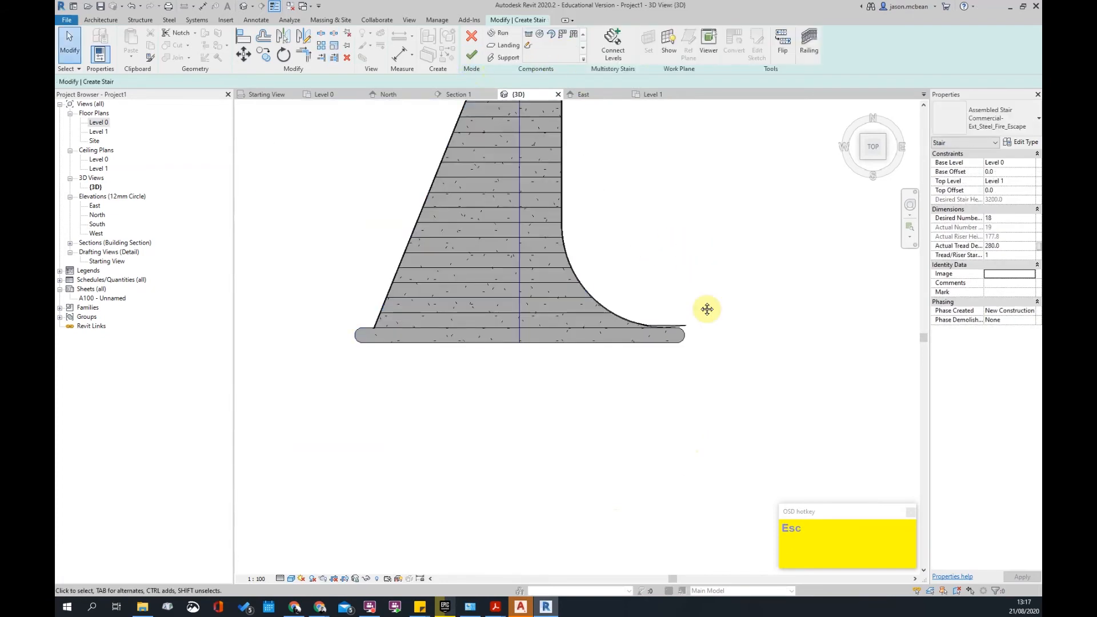
{"action": "middle_click_drag", "start_coordinate": [701, 271], "coordinate": [685, 385]}
{"action": "middle_click_drag", "start_coordinate": [693, 461], "coordinate": [318, 452], "text": "shift"}
{"action": "scroll", "coordinate": [319, 452], "scroll_direction": "up", "scroll_amount": 5}
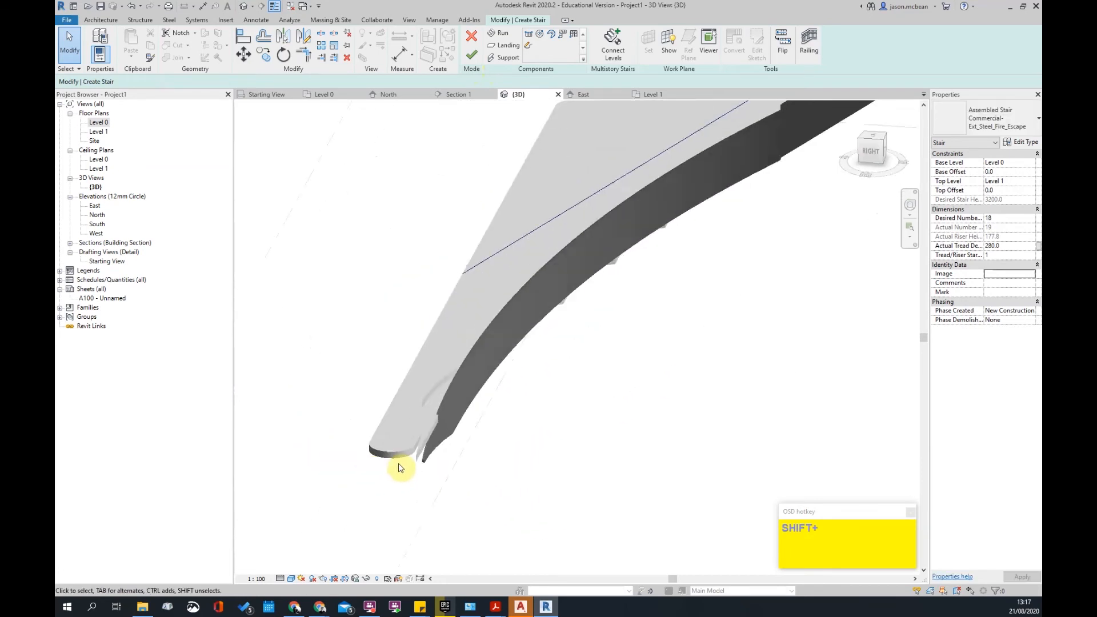
{"action": "left_click", "coordinate": [446, 442]}
{"action": "middle_click_drag", "start_coordinate": [446, 441], "coordinate": [650, 414], "text": "shift"}
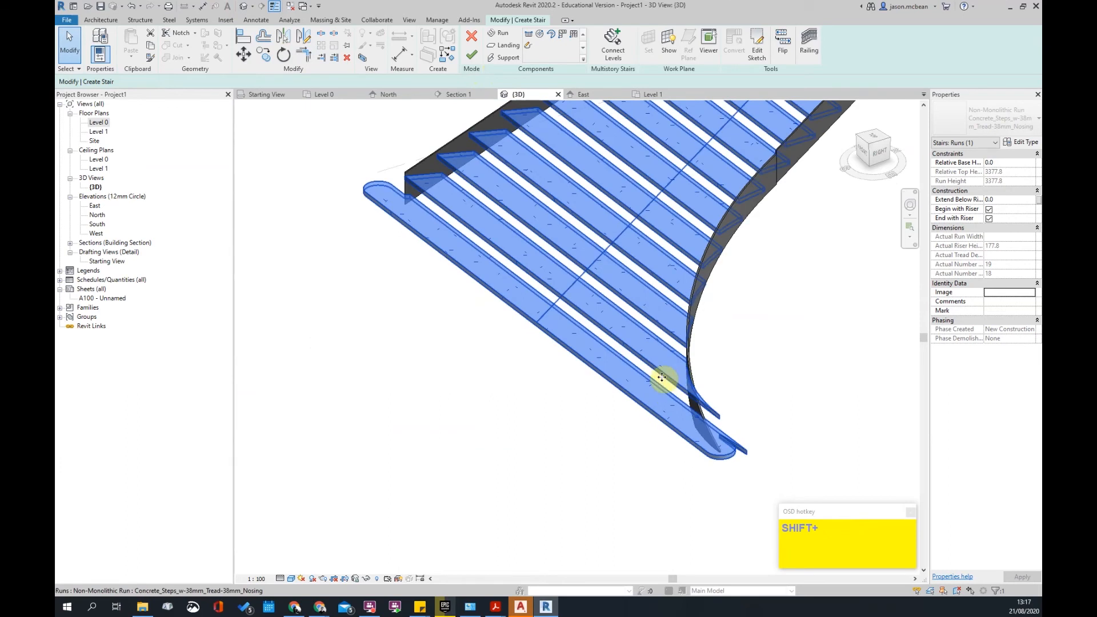
{"action": "key", "text": "Escape"}
- Dismiss the save reminder without saving and orbit along the curved railing to a front view
{"action": "left_click", "coordinate": [637, 357]}
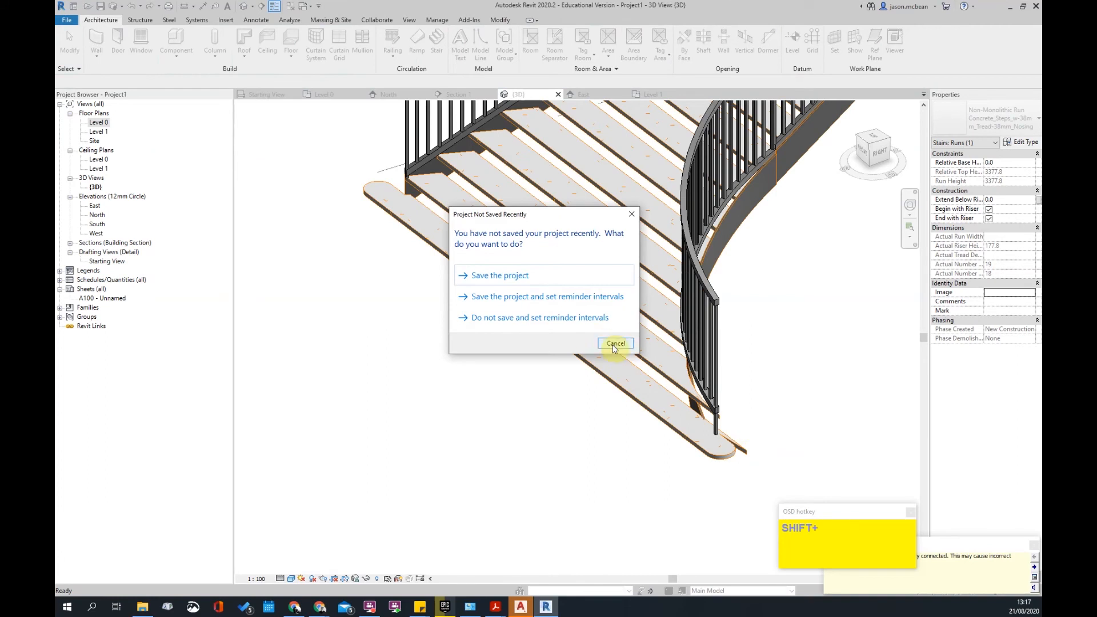
{"action": "left_click", "coordinate": [616, 343]}
{"action": "middle_click_drag", "start_coordinate": [667, 245], "coordinate": [689, 363], "text": "shift"}
{"action": "middle_click_drag", "start_coordinate": [730, 436], "coordinate": [577, 353], "text": "shift"}
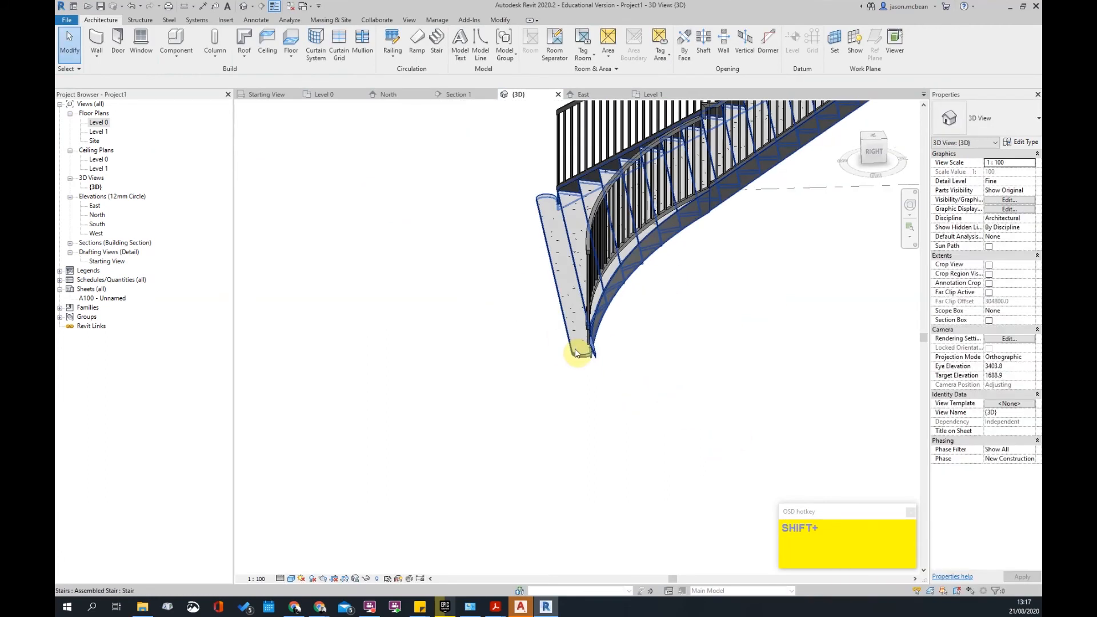
{"action": "left_click", "coordinate": [576, 352]}
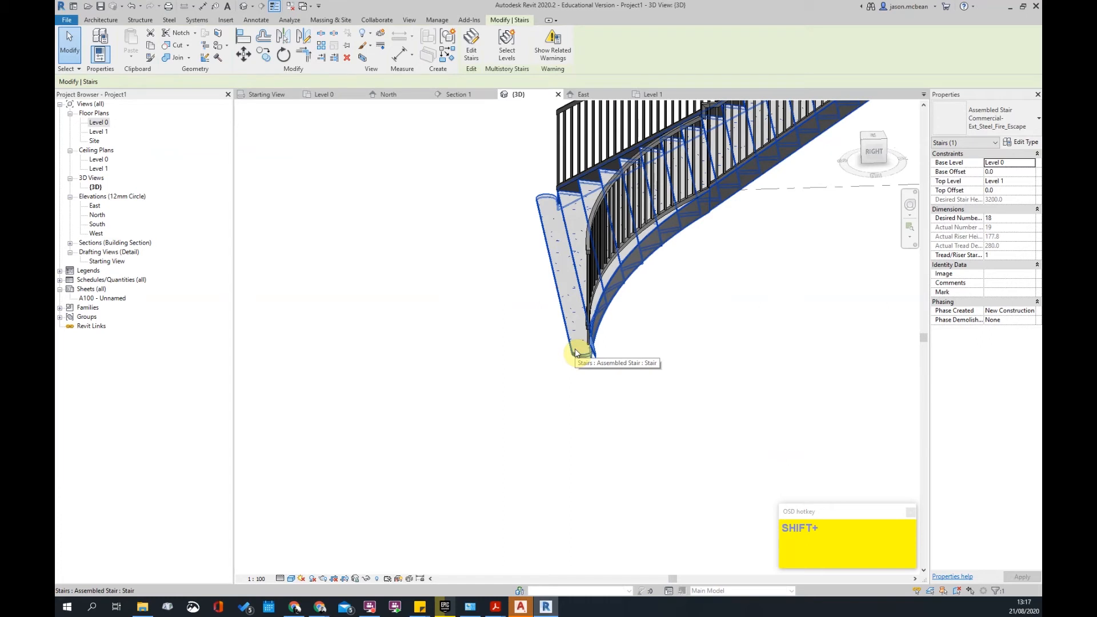
{"action": "middle_click_drag", "start_coordinate": [576, 353], "coordinate": [526, 405], "text": "shift"}
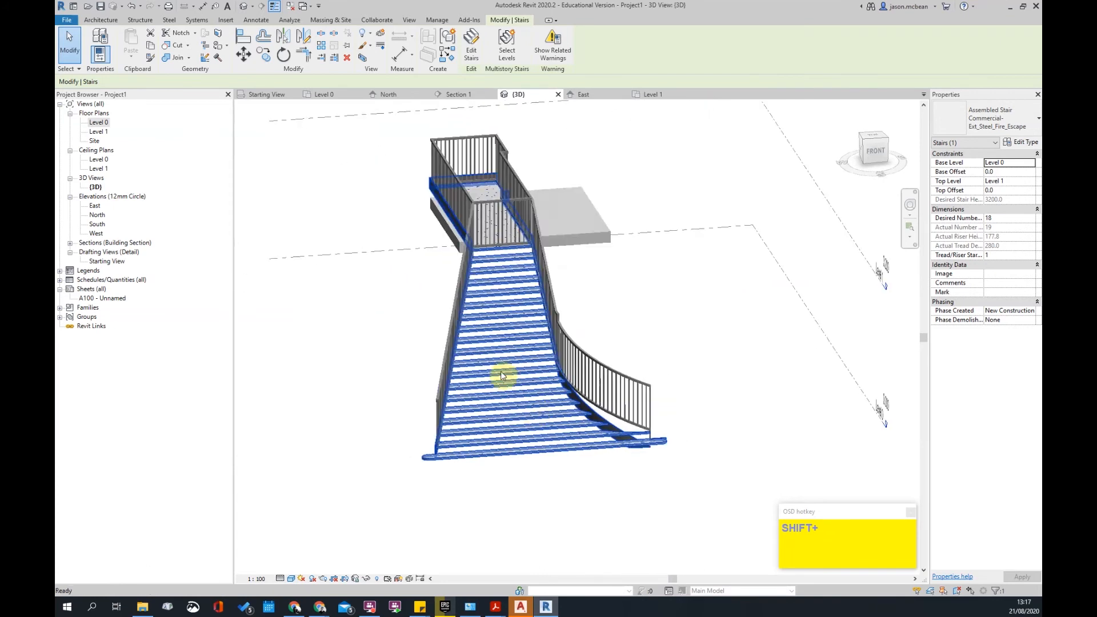
- Browse SANS10400-M, -S and -T PDFs and read the M headroom requirements
{"action": "mouse_move", "coordinate": [496, 612]}
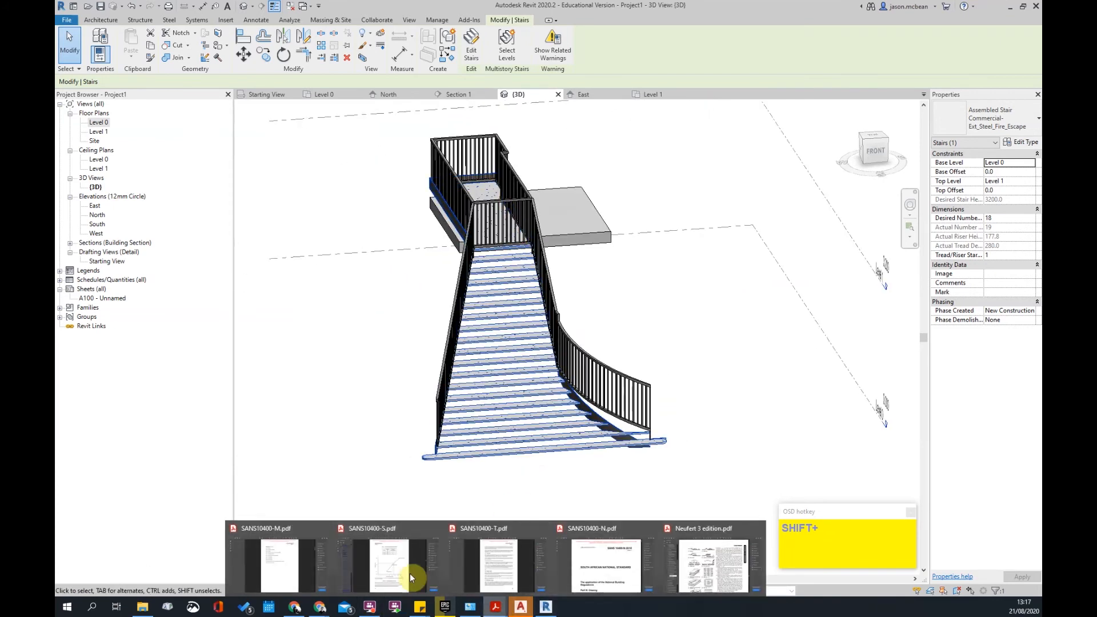
{"action": "left_click", "coordinate": [277, 565]}
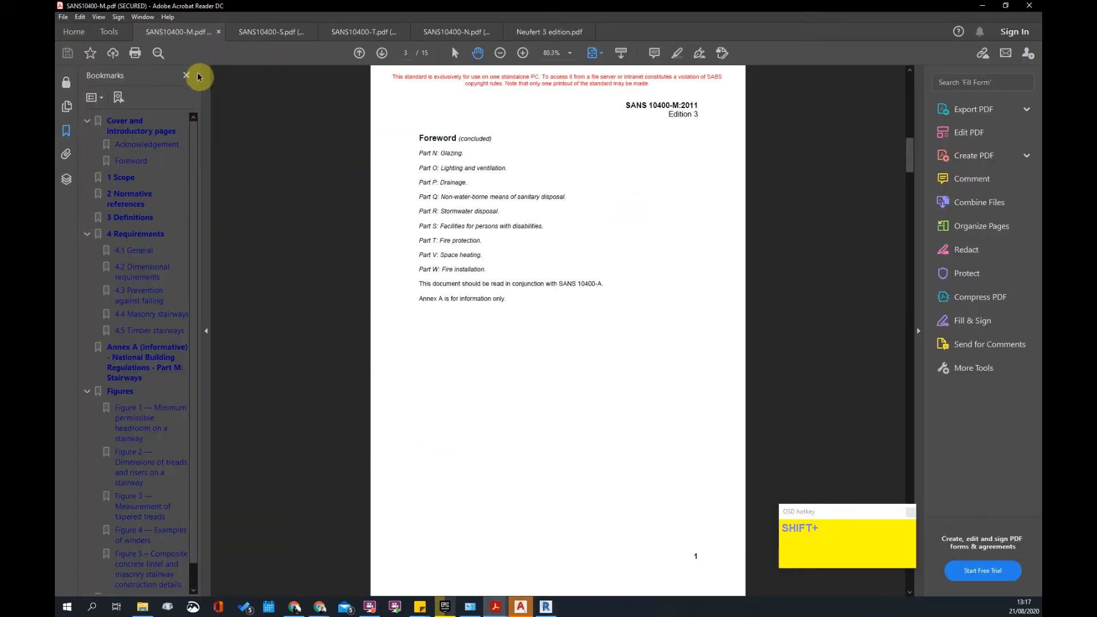
{"action": "left_click", "coordinate": [267, 35]}
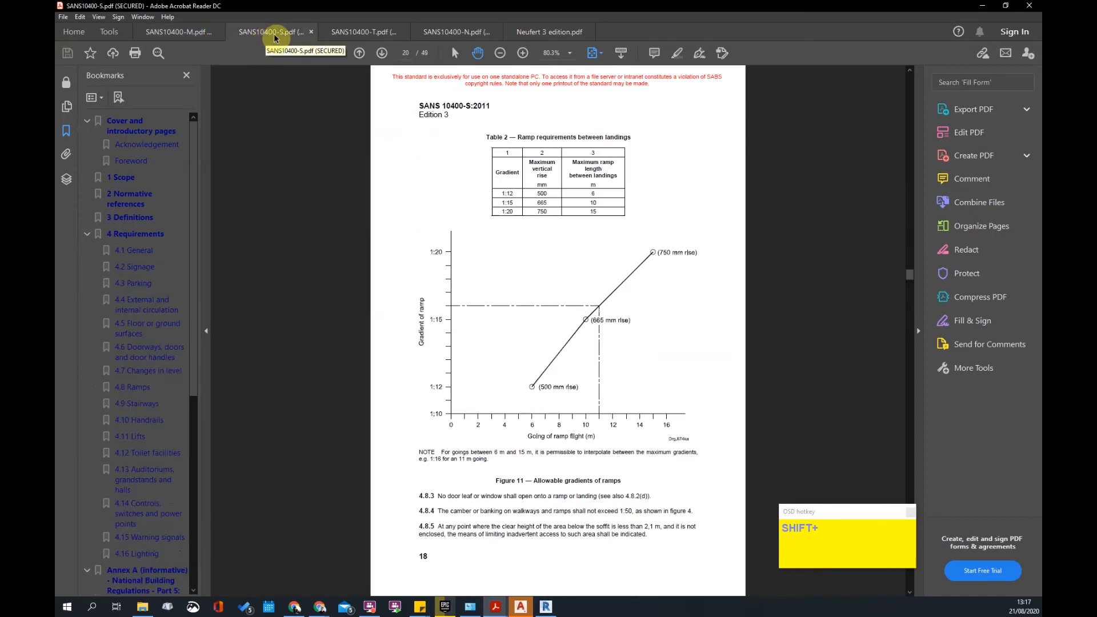
{"action": "left_click", "coordinate": [363, 33]}
{"action": "scroll", "coordinate": [593, 255], "scroll_direction": "up", "scroll_amount": 18}
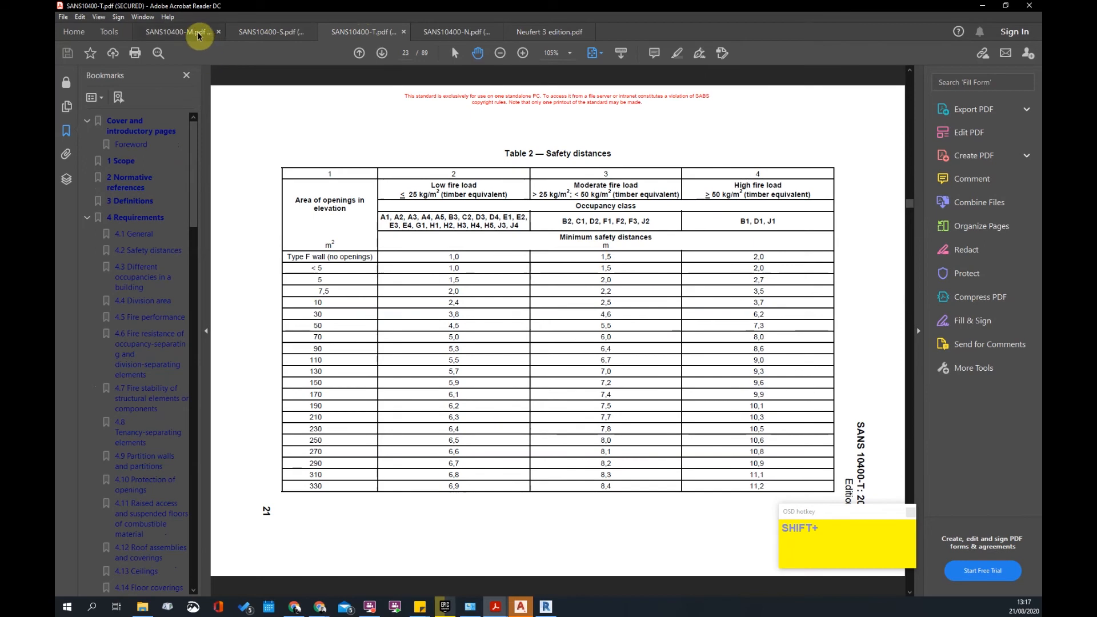
{"action": "left_click", "coordinate": [182, 32]}
{"action": "scroll", "coordinate": [501, 224], "scroll_direction": "up", "scroll_amount": 5}
{"action": "scroll", "coordinate": [501, 225], "scroll_direction": "down", "scroll_amount": 10}
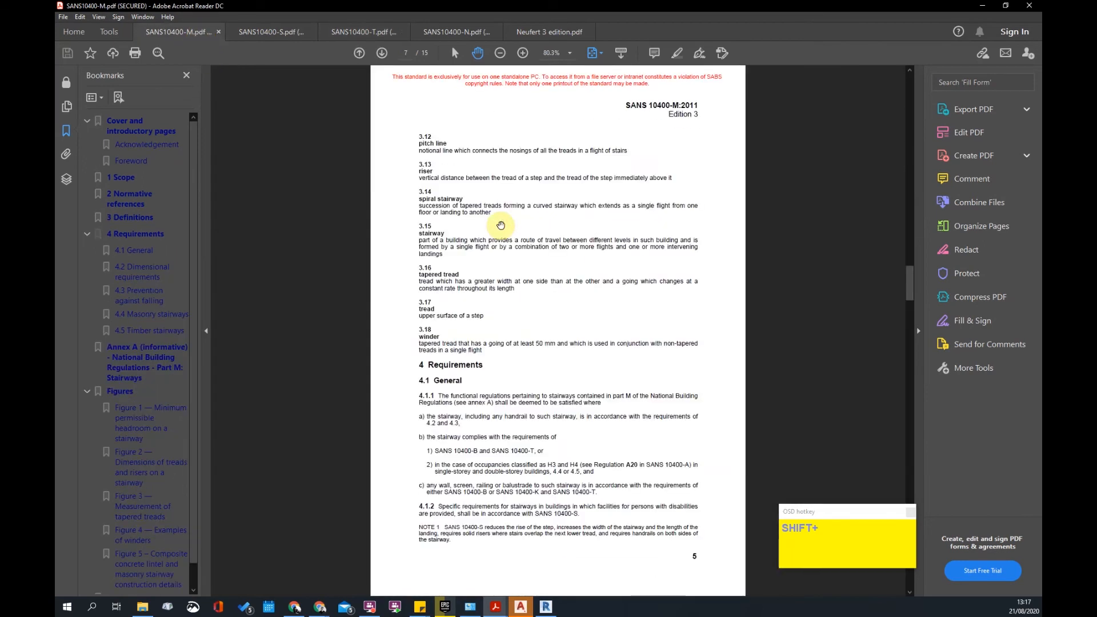
{"action": "scroll", "coordinate": [586, 242], "scroll_direction": "down", "scroll_amount": 3}
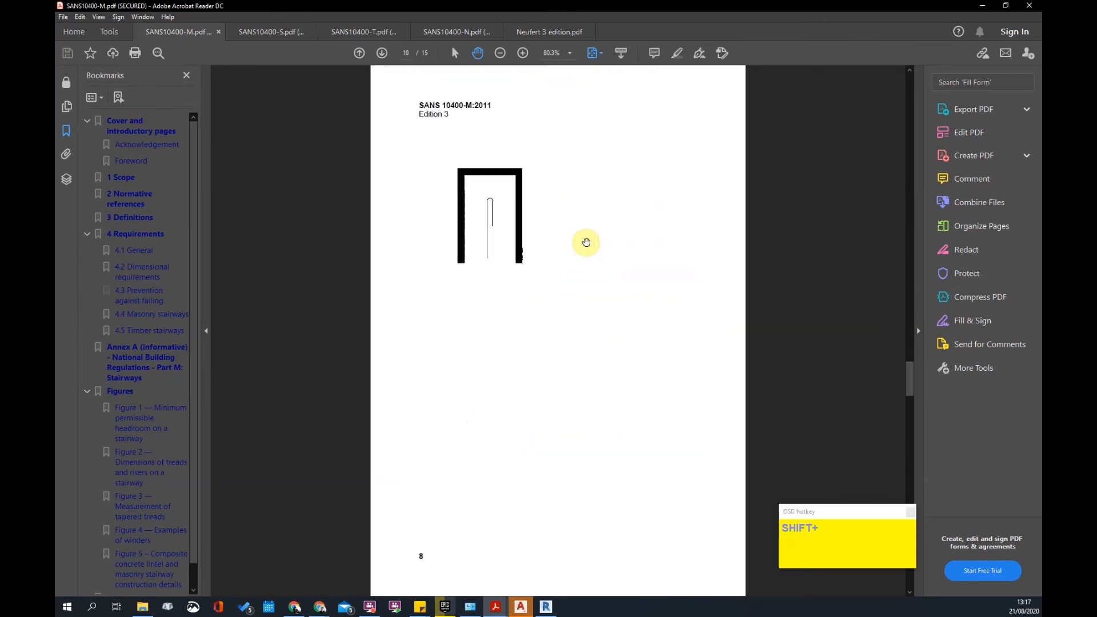
{"action": "scroll", "coordinate": [586, 243], "scroll_direction": "up", "scroll_amount": 3}
{"action": "scroll", "coordinate": [587, 242], "scroll_direction": "up", "scroll_amount": 3}
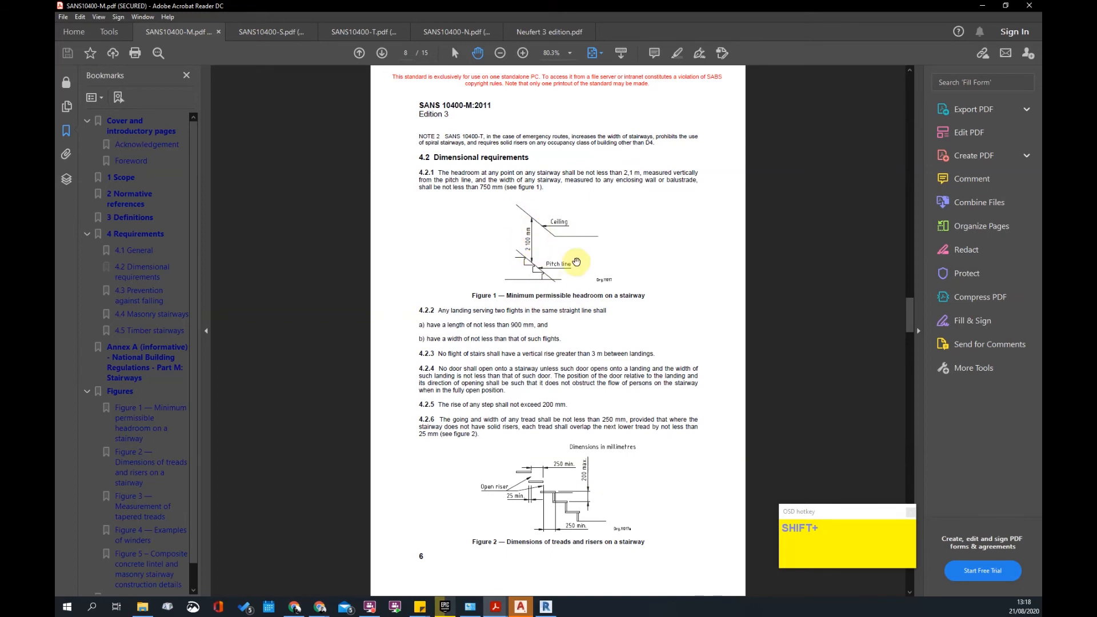
- Back in Revit, delete the selected curved stair
{"action": "left_click", "coordinate": [982, 6]}
{"action": "middle_click_drag", "start_coordinate": [728, 238], "coordinate": [443, 278], "text": "shift"}
{"action": "key", "text": "Delete"}
{"action": "middle_click_drag", "start_coordinate": [544, 287], "coordinate": [519, 360]}
- Start a new stair in the Site plan and draw two parallel runs forming a U-shape
{"action": "left_click", "coordinate": [878, 142]}
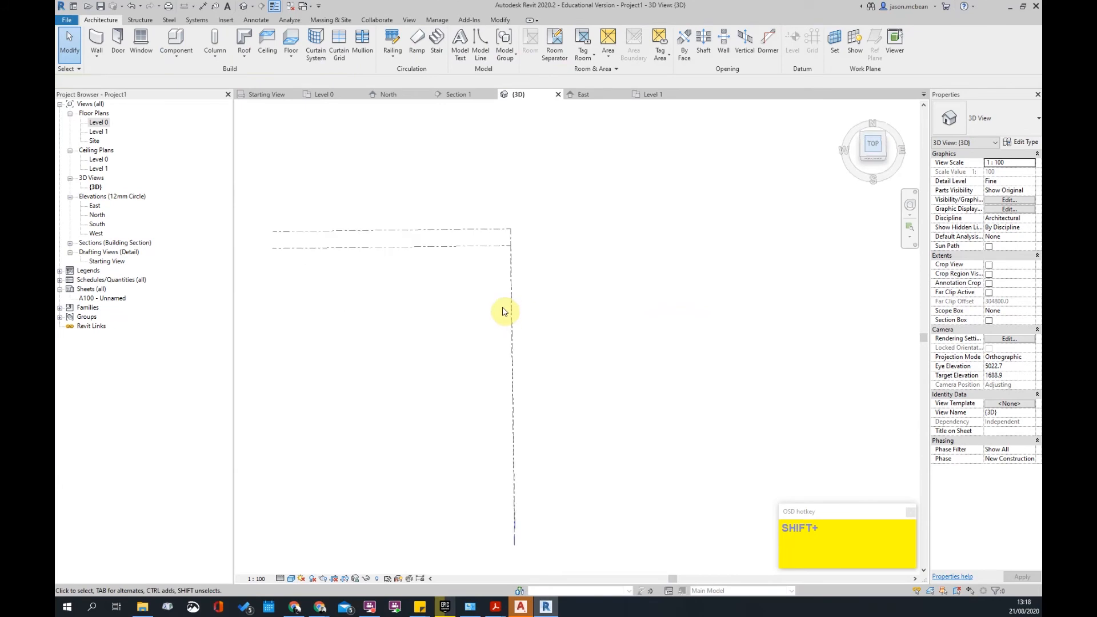
{"action": "left_click", "coordinate": [431, 40]}
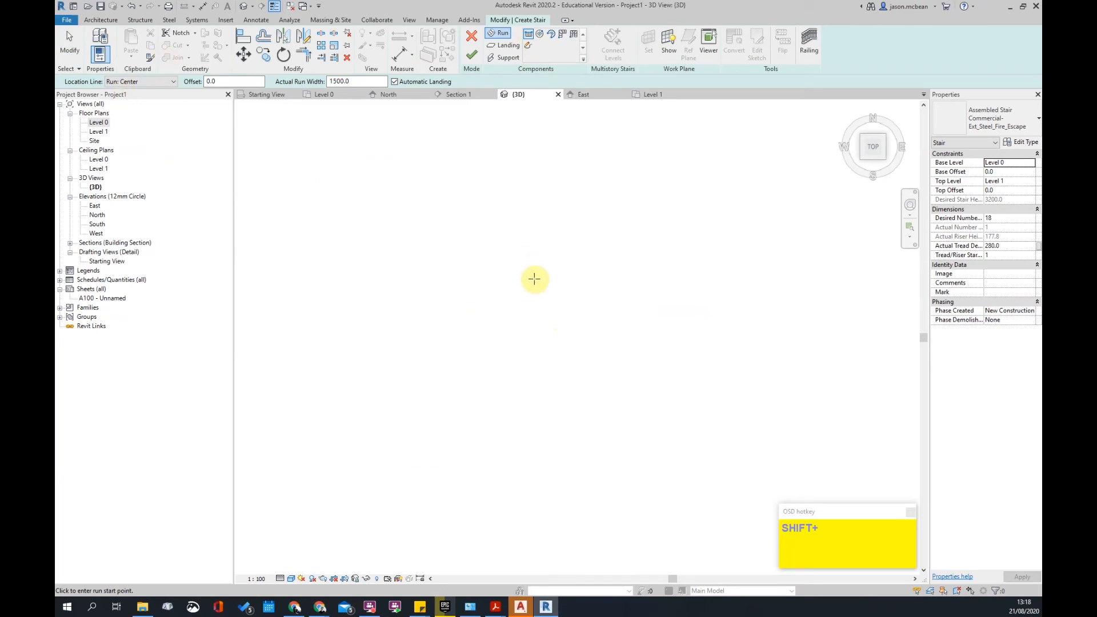
{"action": "double_click", "coordinate": [93, 141]}
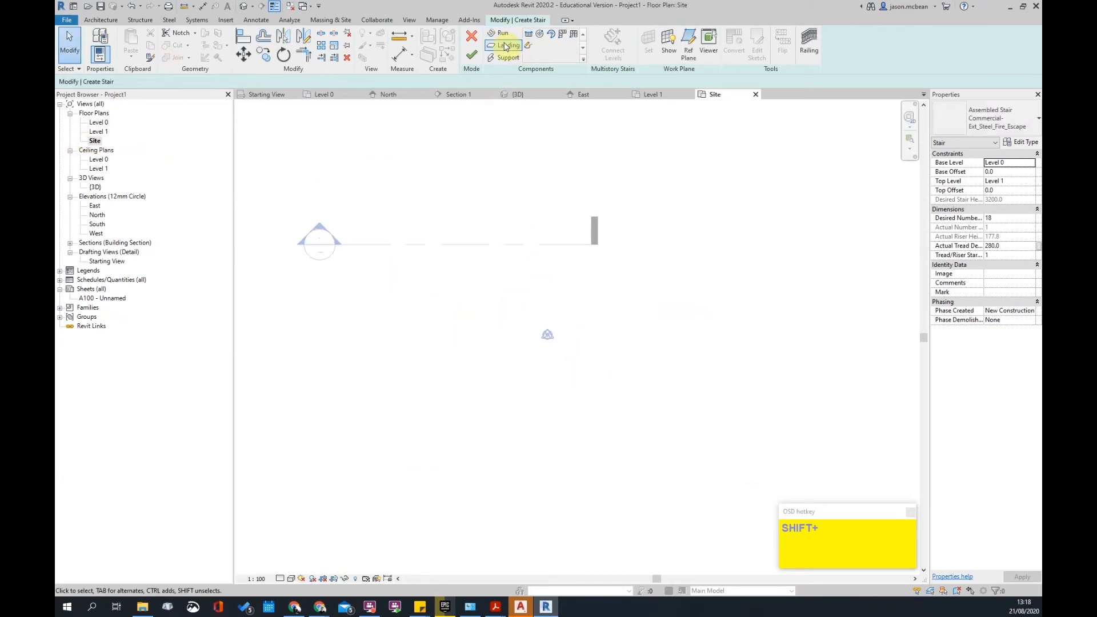
{"action": "left_click", "coordinate": [501, 351]}
{"action": "scroll", "coordinate": [507, 281], "scroll_direction": "up", "scroll_amount": 1}
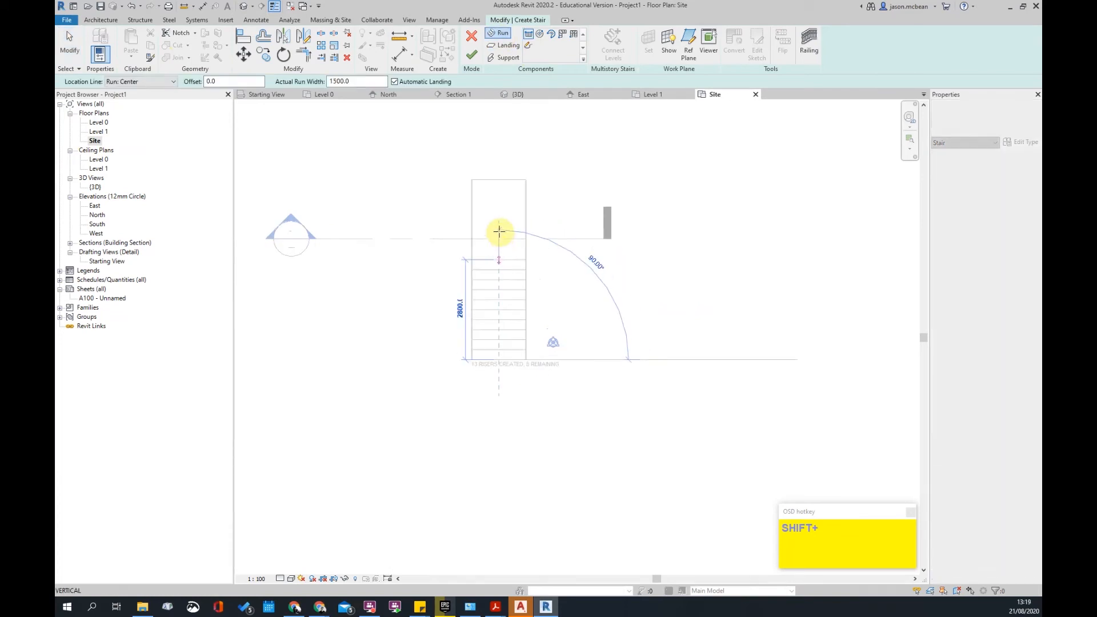
{"action": "left_click", "coordinate": [496, 265]}
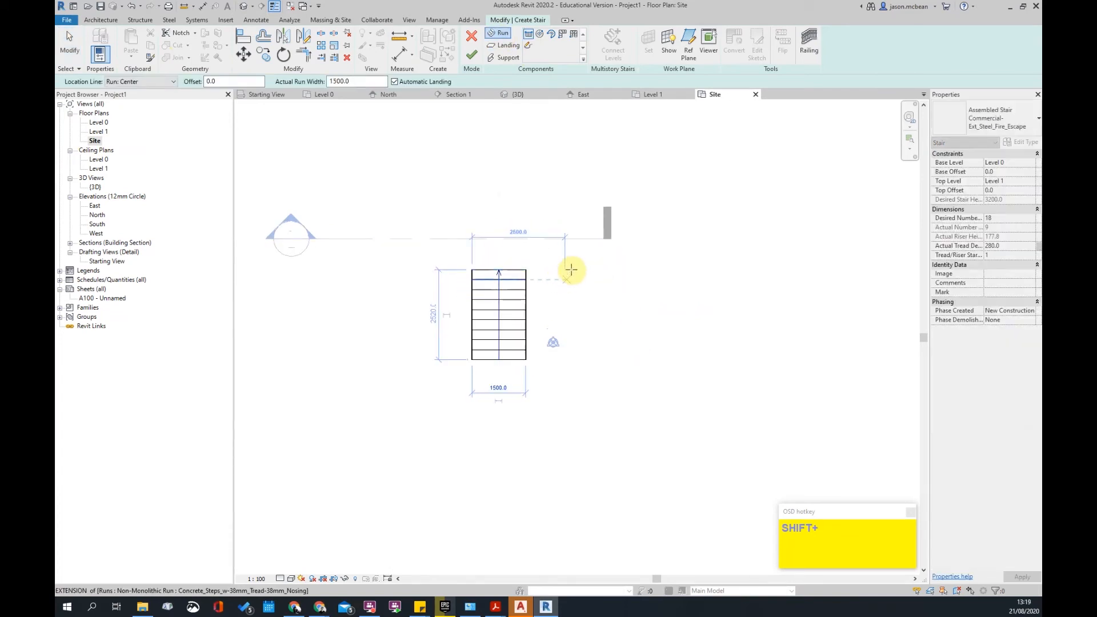
{"action": "left_click", "coordinate": [575, 270]}
{"action": "left_click", "coordinate": [575, 355]}
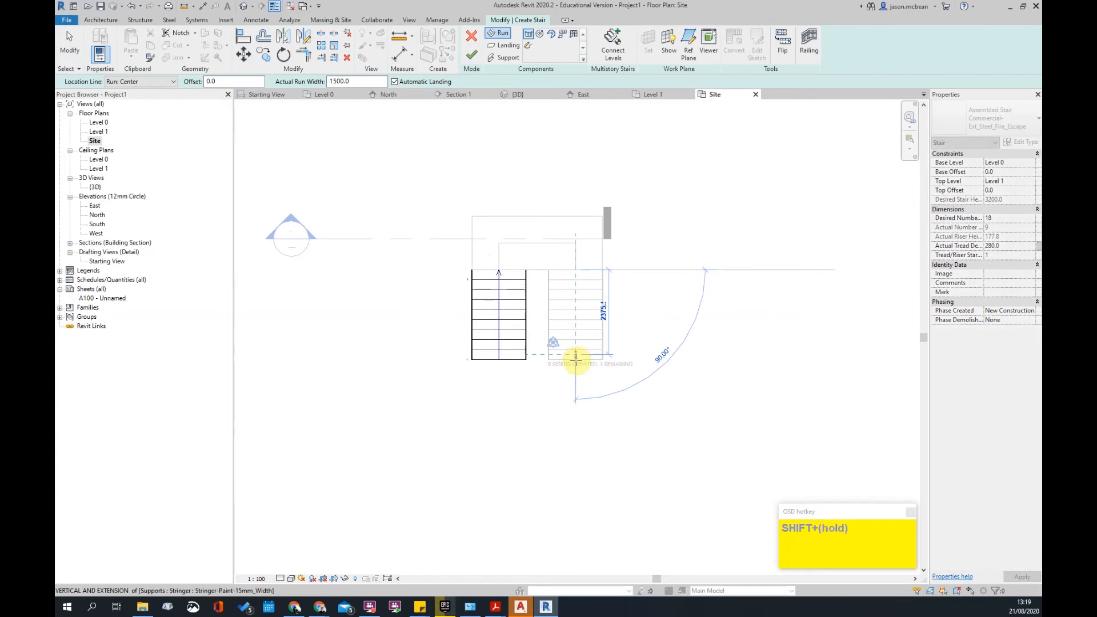
{"action": "key", "text": "Escape"}
{"action": "key", "text": "Escape"}
- Finish stair edit mode to generate the Commercial-Ext_Steel_Fire_Escape stair from Level 0 to Level 1
{"action": "scroll", "coordinate": [565, 325], "scroll_direction": "up", "scroll_amount": 1}
{"action": "scroll", "coordinate": [533, 305], "scroll_direction": "down", "scroll_amount": 1}
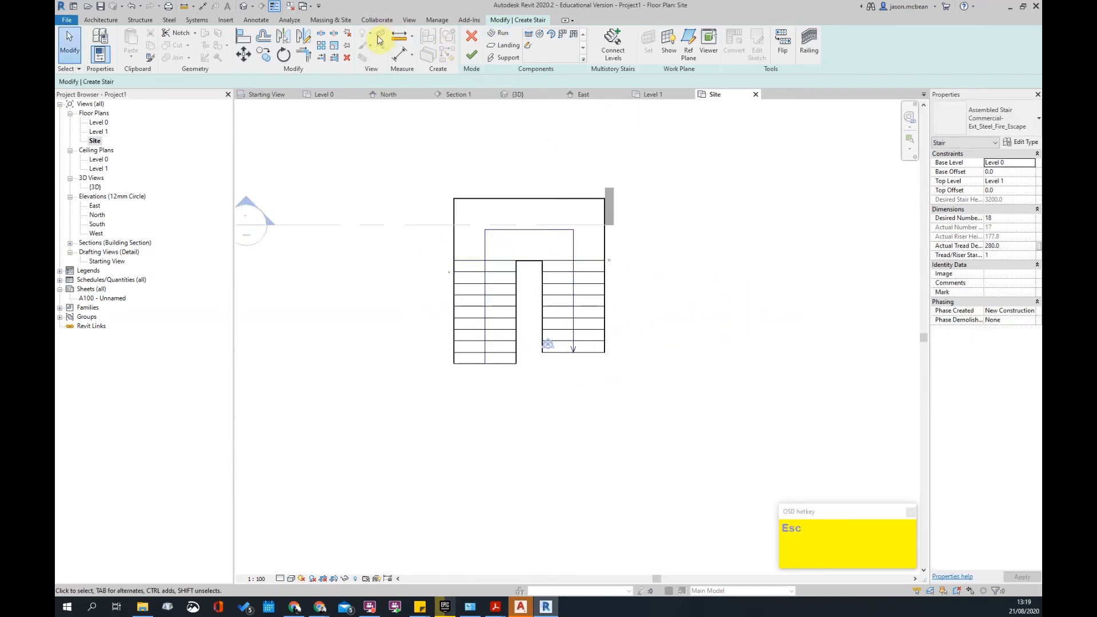
{"action": "left_click", "coordinate": [110, 21]}
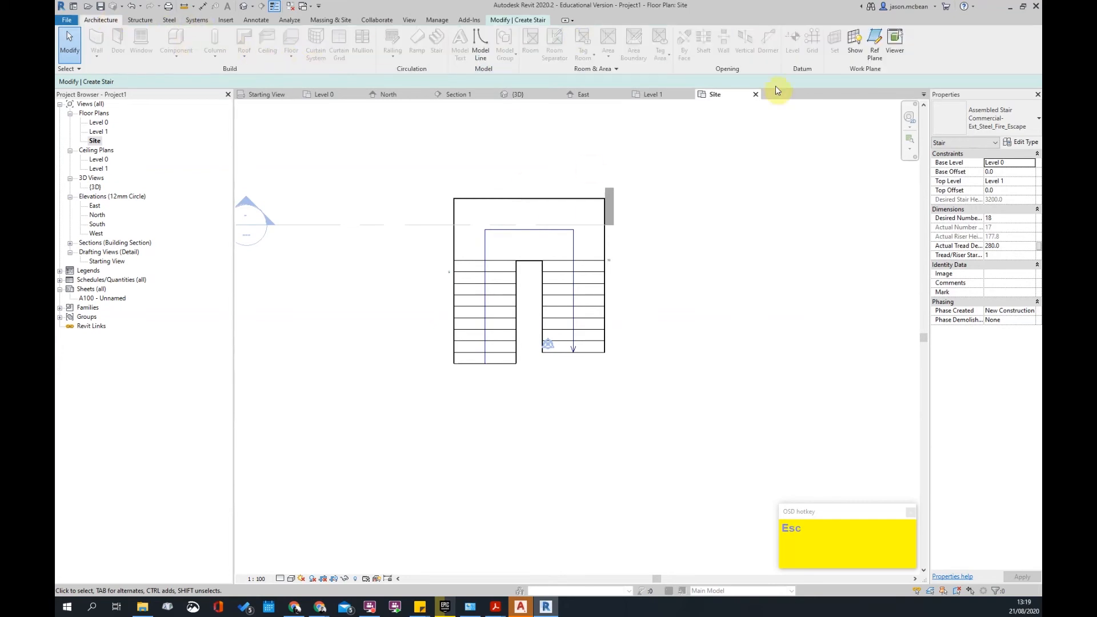
{"action": "left_click", "coordinate": [532, 21]}
{"action": "left_click", "coordinate": [473, 55]}
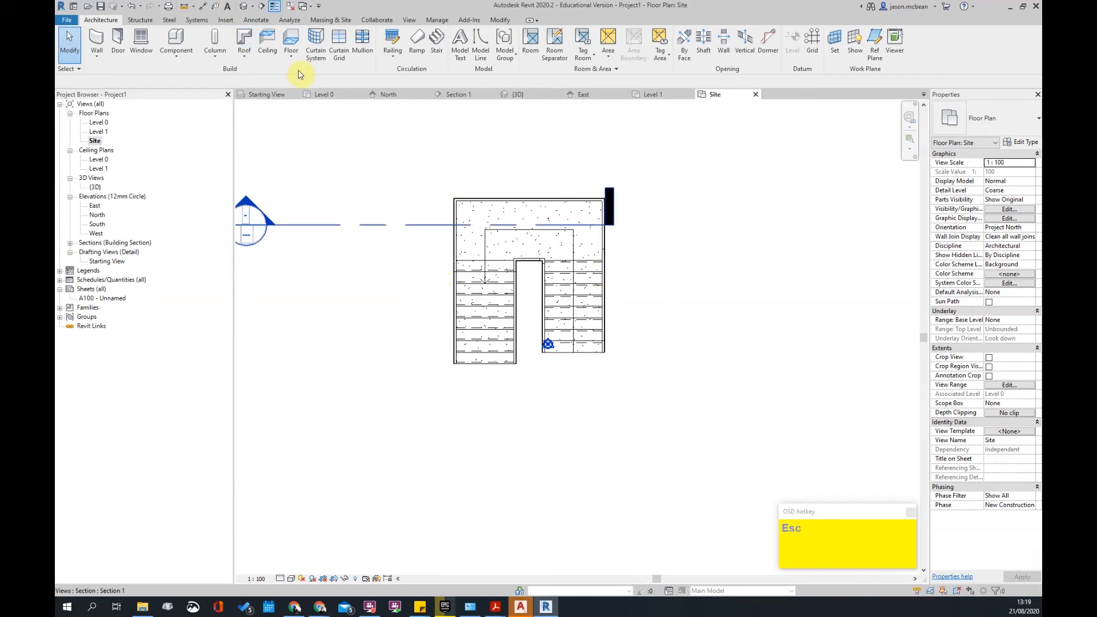
- Sketch a closed floor boundary loop from the stair corners, including a 3100 edge
{"action": "left_click", "coordinate": [291, 47]}
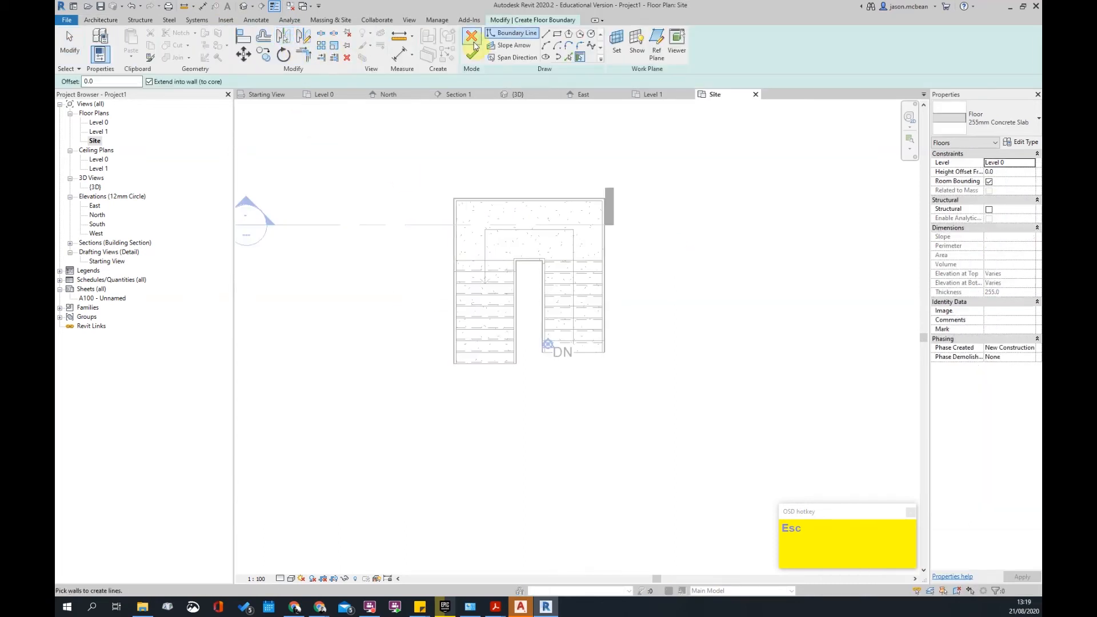
{"action": "scroll", "coordinate": [482, 368], "scroll_direction": "up", "scroll_amount": 3}
{"action": "left_click", "coordinate": [555, 36]}
{"action": "scroll", "coordinate": [423, 366], "scroll_direction": "up", "scroll_amount": 2}
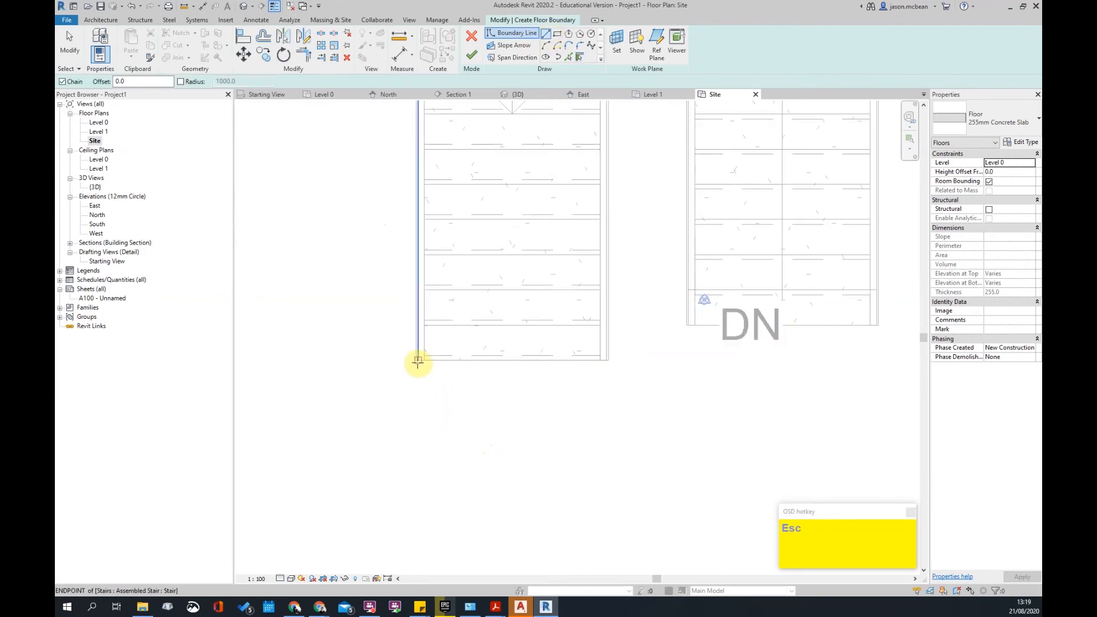
{"action": "scroll", "coordinate": [417, 362], "scroll_direction": "down", "scroll_amount": 2}
{"action": "left_click", "coordinate": [681, 342]}
{"action": "left_click", "coordinate": [575, 341]}
{"action": "left_click", "coordinate": [575, 262]}
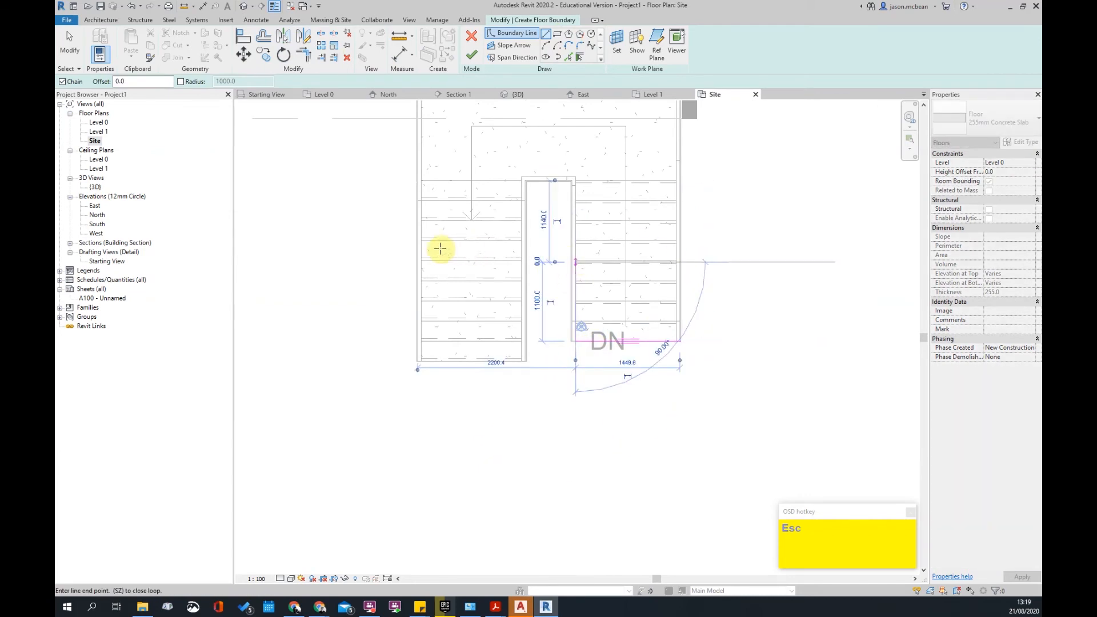
{"action": "left_click", "coordinate": [382, 262]}
{"action": "scroll", "coordinate": [372, 401], "scroll_direction": "down", "scroll_amount": 2}
{"action": "left_click", "coordinate": [381, 482]}
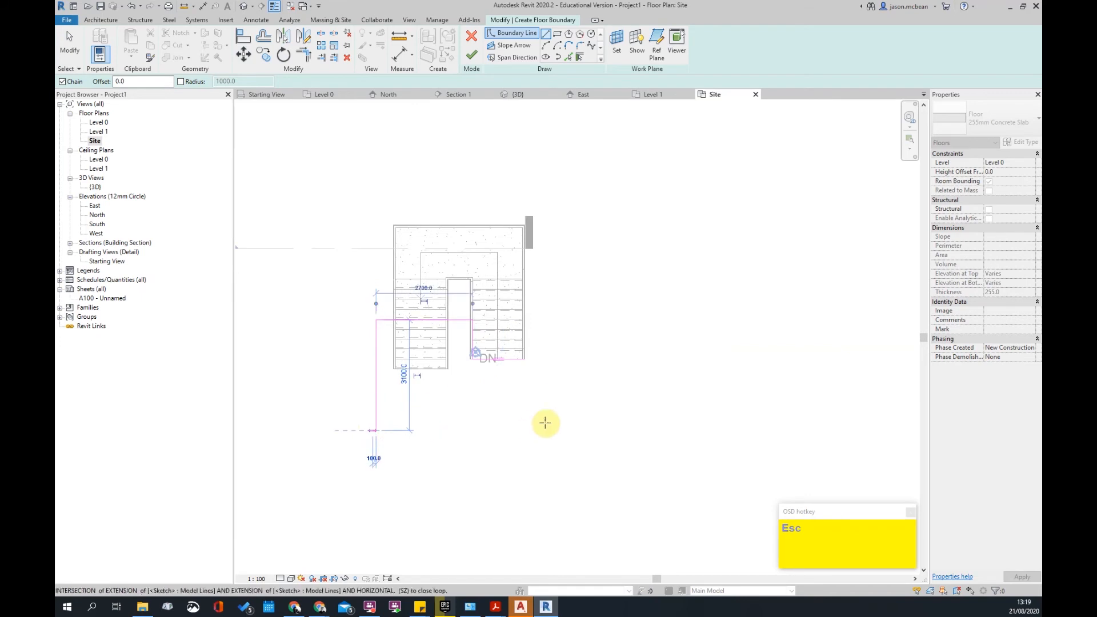
{"action": "left_click", "coordinate": [524, 429]}
{"action": "left_click", "coordinate": [525, 358]}
- Finish the 255mm Concrete Slab floor and open the default 3D view
{"action": "left_click", "coordinate": [471, 57]}
{"action": "key", "text": "Escape"}
{"action": "left_click", "coordinate": [244, 8]}
- Set the concrete slab's level to Level 1 in Properties
{"action": "scroll", "coordinate": [494, 320], "scroll_direction": "up", "scroll_amount": 5}
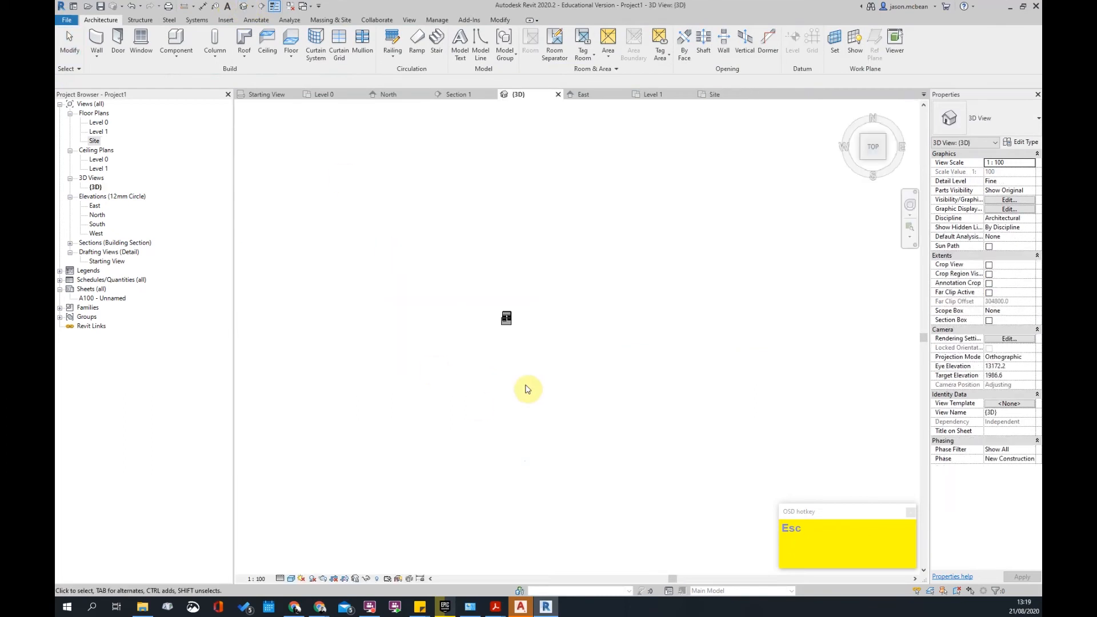
{"action": "left_click", "coordinate": [473, 299]}
{"action": "middle_click_drag", "start_coordinate": [477, 303], "coordinate": [502, 237], "text": "shift"}
{"action": "scroll", "coordinate": [494, 314], "scroll_direction": "up", "scroll_amount": 3}
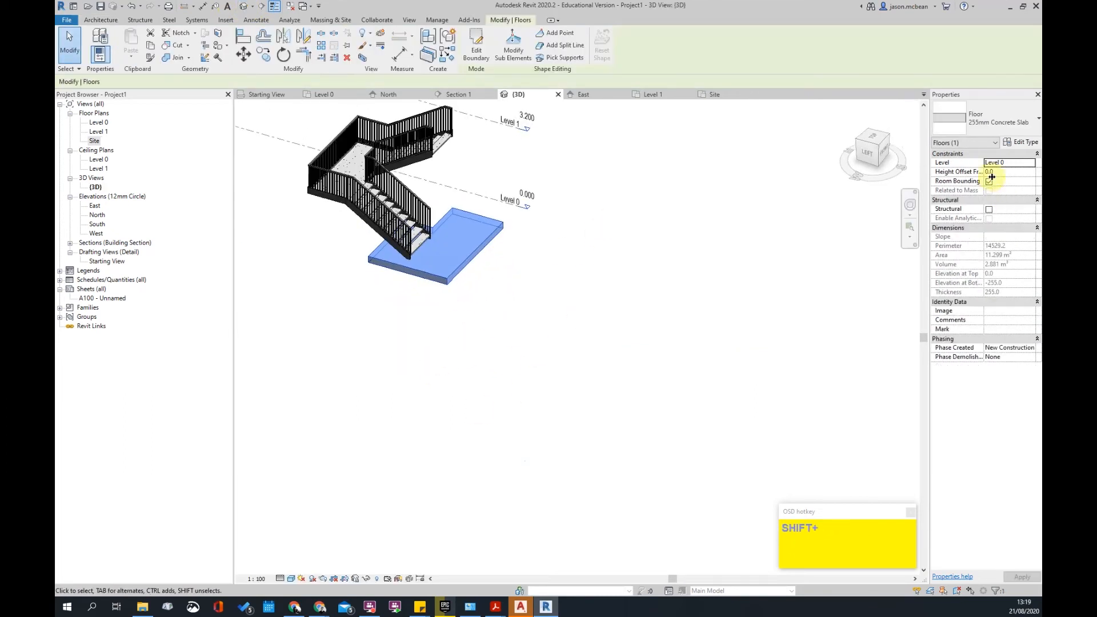
{"action": "left_click", "coordinate": [1034, 165]}
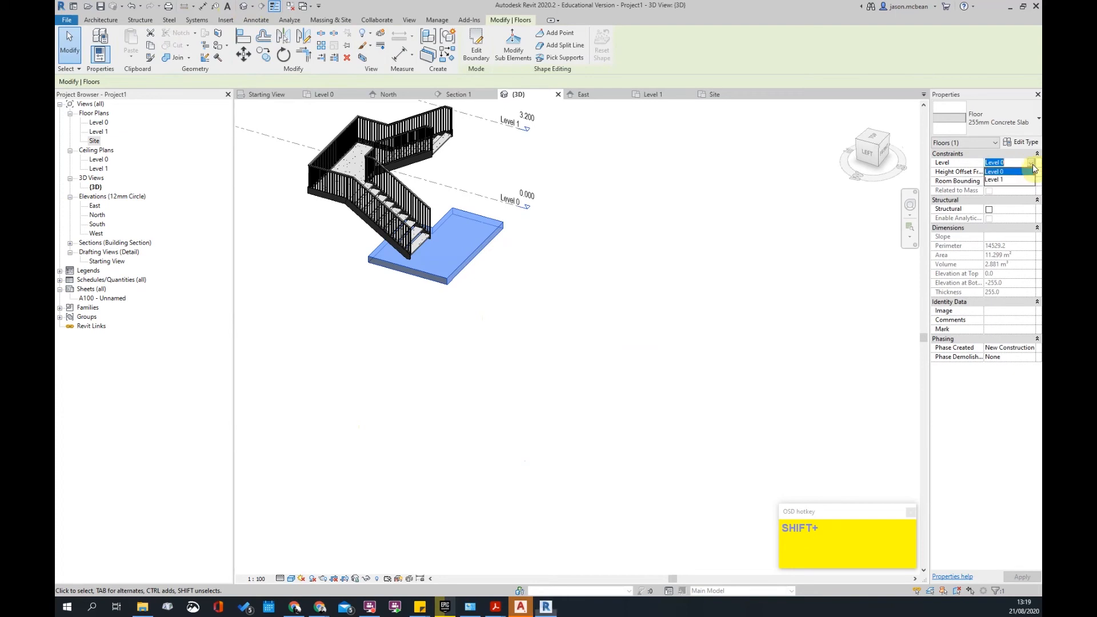
{"action": "left_click", "coordinate": [1005, 180]}
{"action": "left_click", "coordinate": [581, 247]}
{"action": "middle_click_drag", "start_coordinate": [581, 247], "coordinate": [522, 206], "text": "shift"}
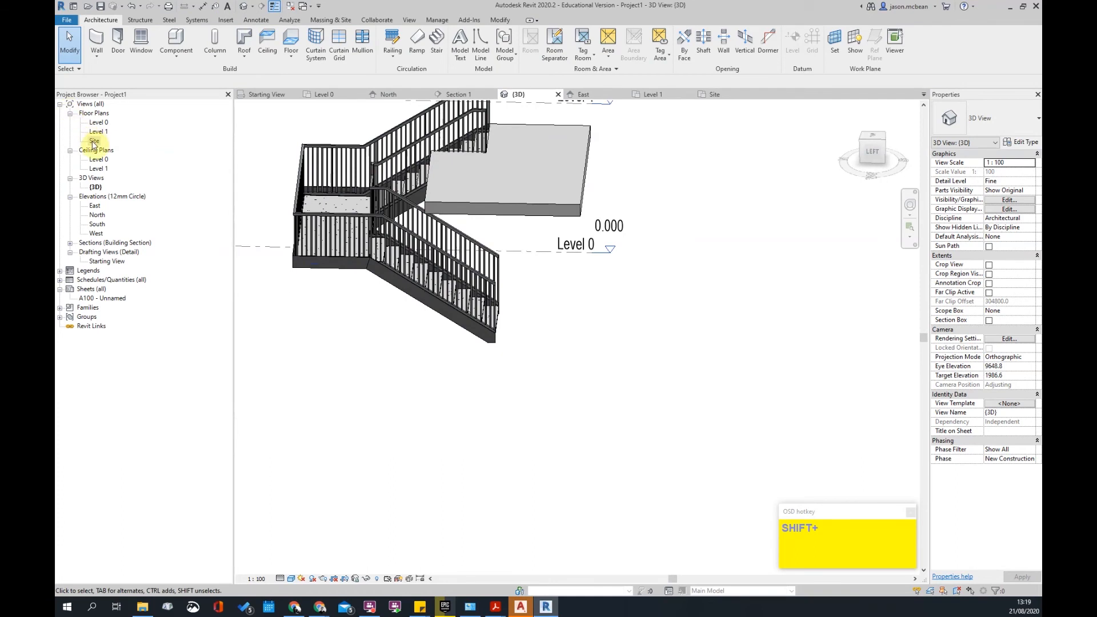
- In the Level 0 plan, delete the existing Section 1 and confirm
{"action": "double_click", "coordinate": [98, 123]}
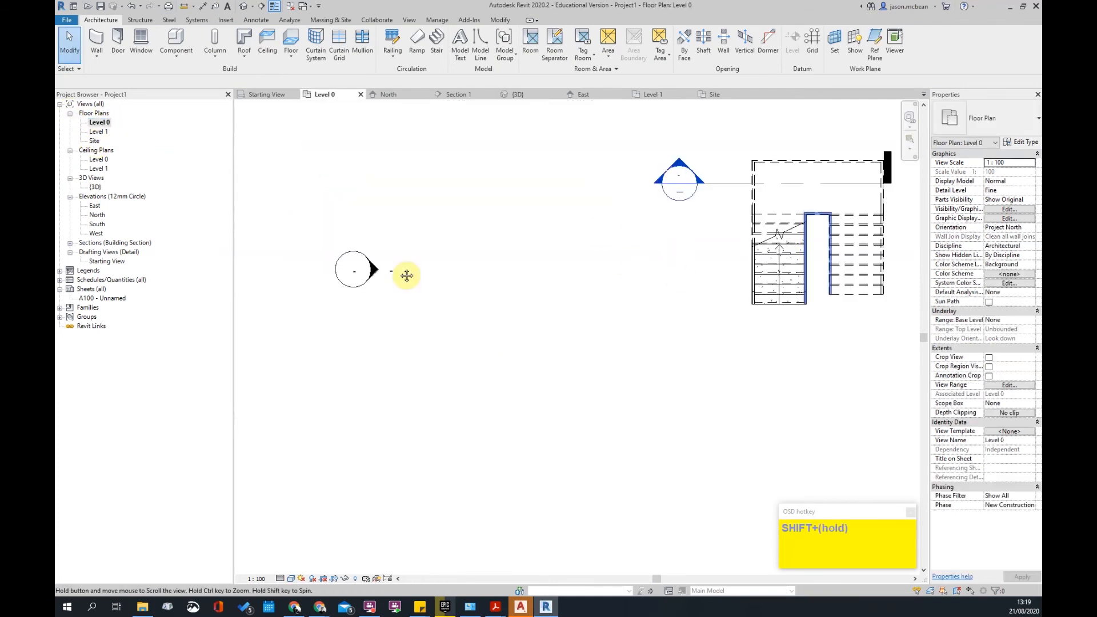
{"action": "middle_click_drag", "start_coordinate": [631, 264], "coordinate": [411, 216], "text": "shift"}
{"action": "left_click", "coordinate": [384, 201]}
{"action": "scroll", "coordinate": [467, 184], "scroll_direction": "down", "scroll_amount": 2}
{"action": "key", "text": "Delete"}
{"action": "left_click", "coordinate": [586, 338]}
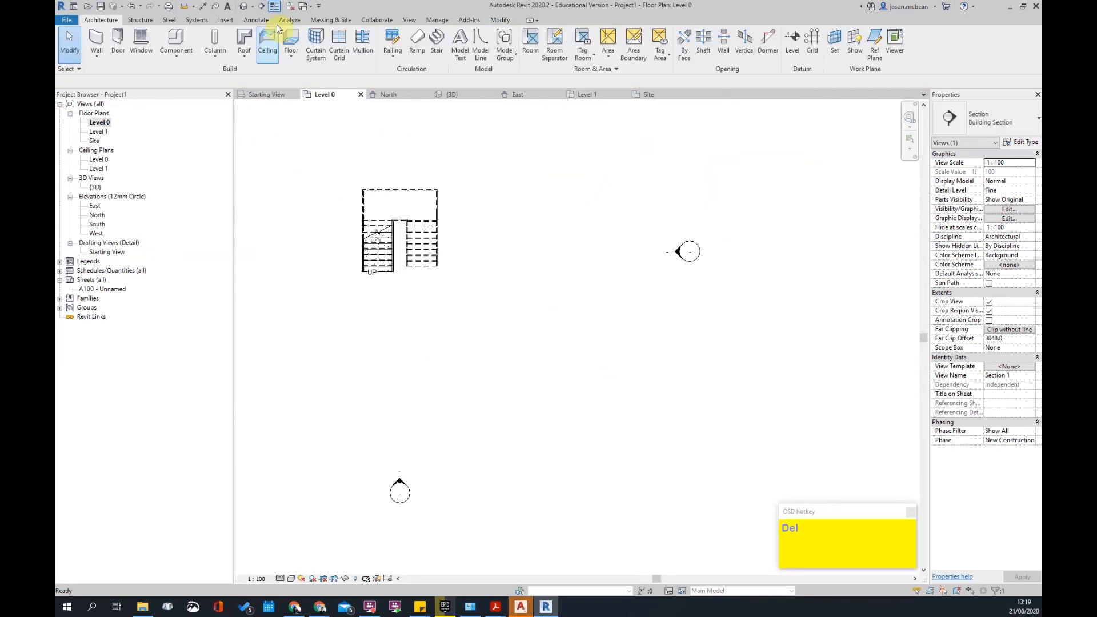
{"action": "left_click", "coordinate": [252, 6]}
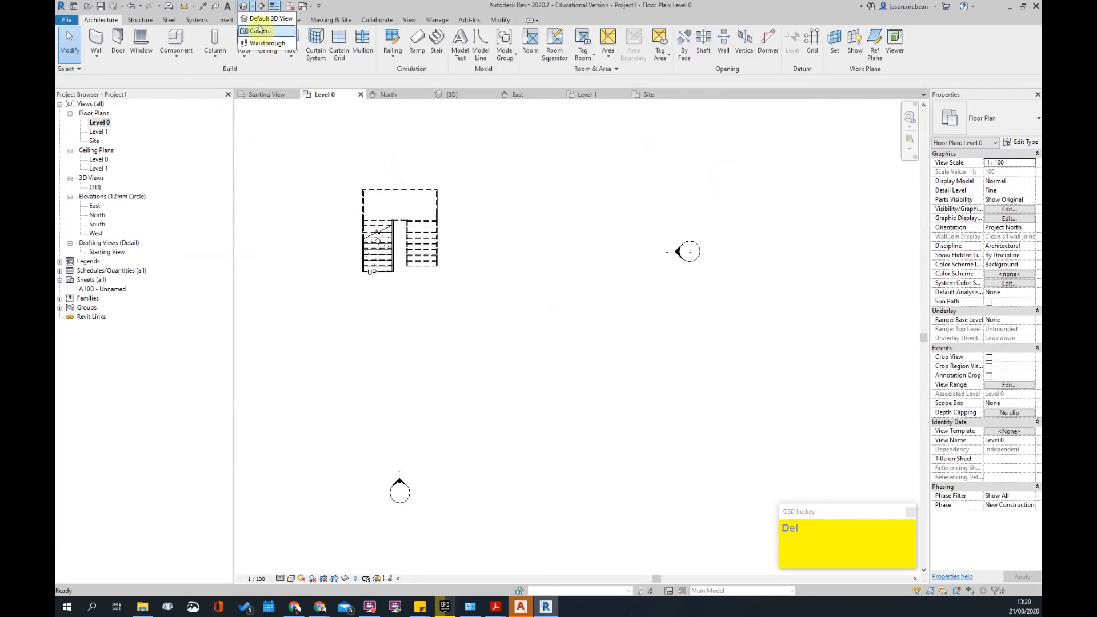
{"action": "left_click", "coordinate": [261, 6]}
- Cut Section 1 through the stair, open it, and extend the crop region down to Level 0
{"action": "left_click", "coordinate": [382, 167]}
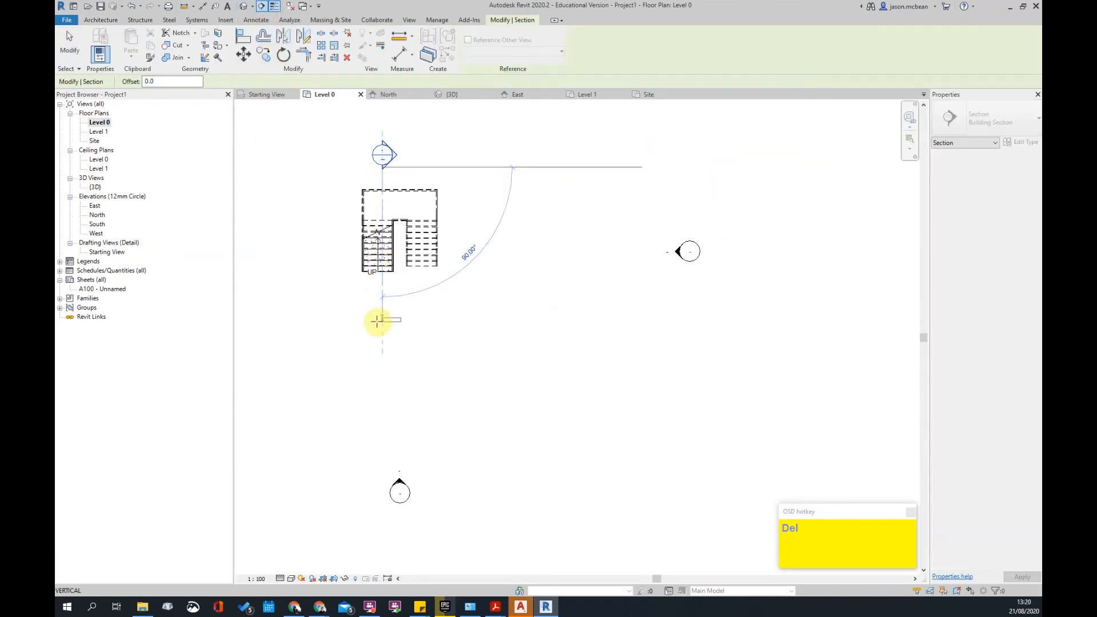
{"action": "left_click", "coordinate": [378, 320]}
{"action": "key", "text": "Escape"}
{"action": "double_click", "coordinate": [382, 155]}
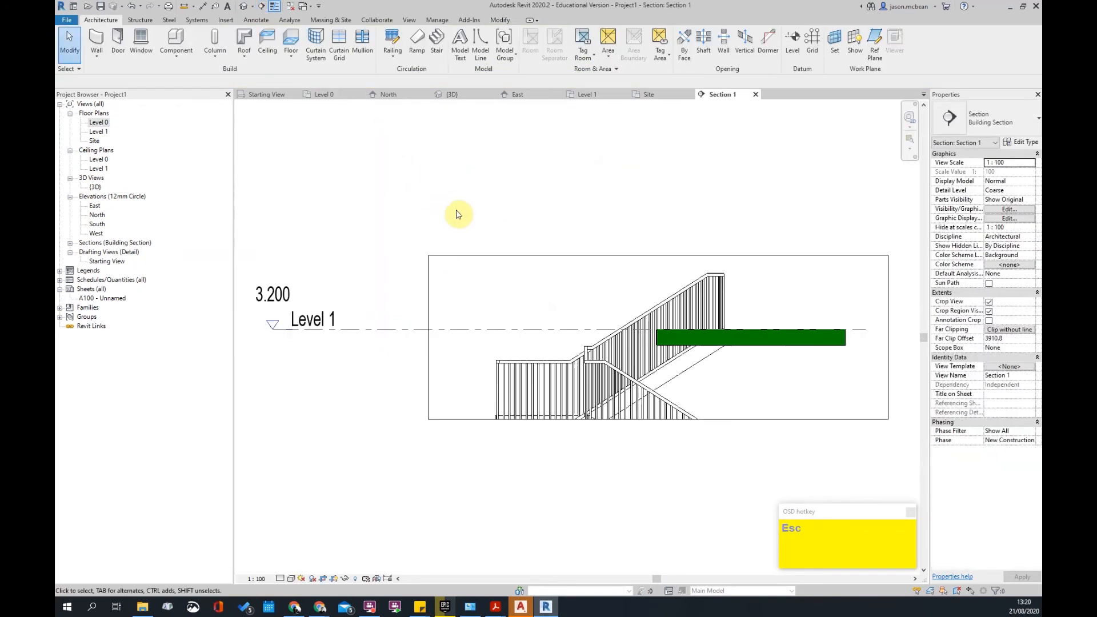
{"action": "scroll", "coordinate": [559, 343], "scroll_direction": "up", "scroll_amount": 3}
{"action": "scroll", "coordinate": [656, 407], "scroll_direction": "down", "scroll_amount": 4}
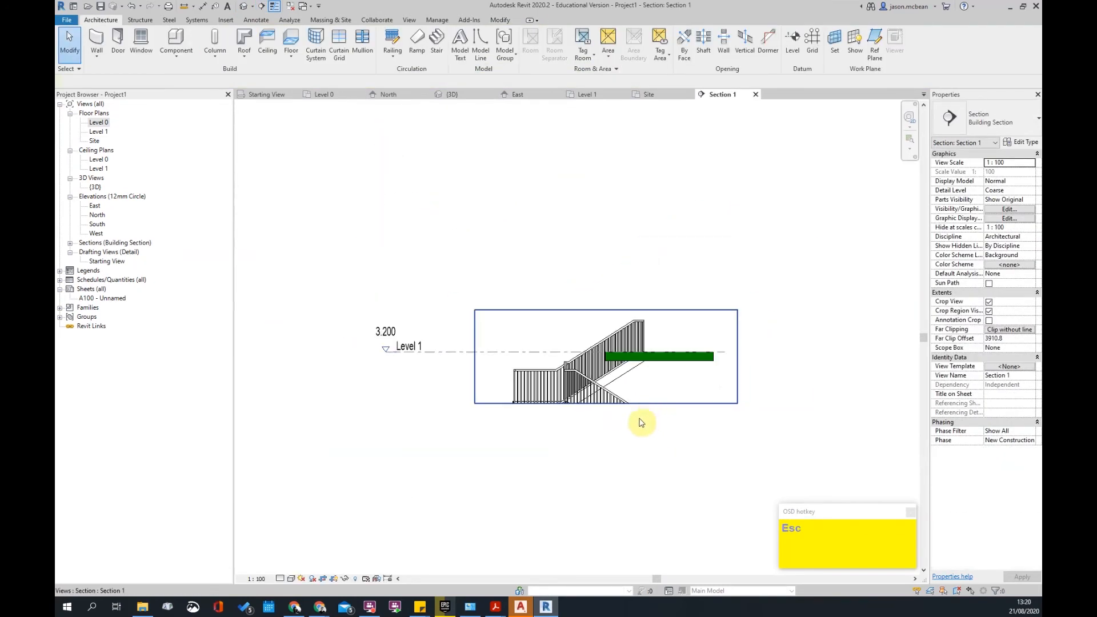
{"action": "left_click", "coordinate": [607, 404]}
{"action": "left_click_drag", "start_coordinate": [607, 403], "coordinate": [607, 495]}
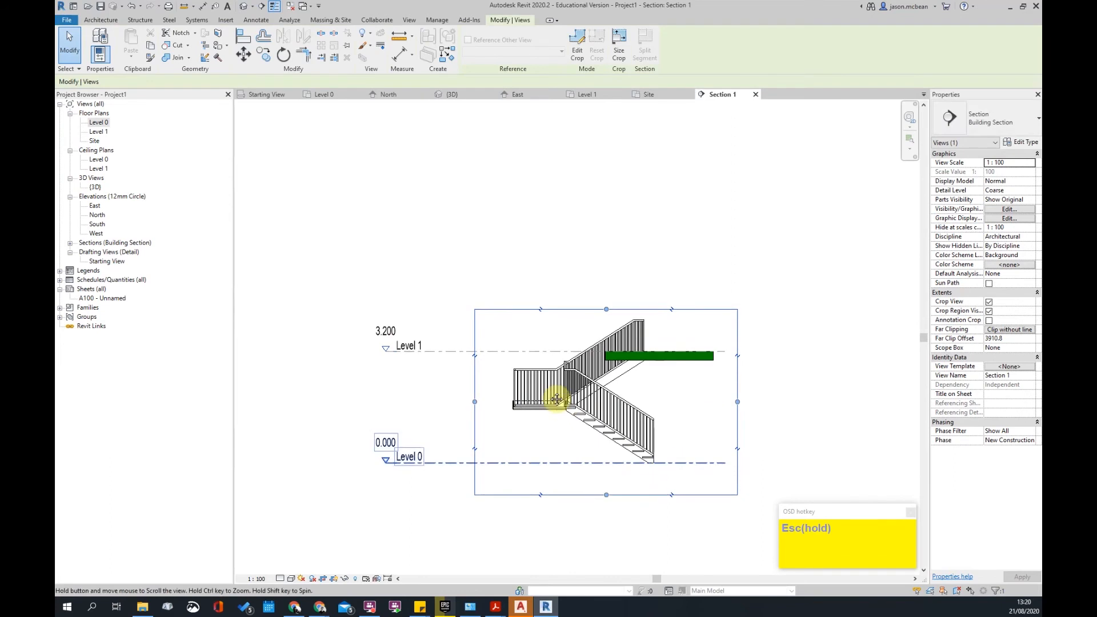
{"action": "scroll", "coordinate": [480, 342], "scroll_direction": "up", "scroll_amount": 6}
{"action": "key", "text": "Escape"}
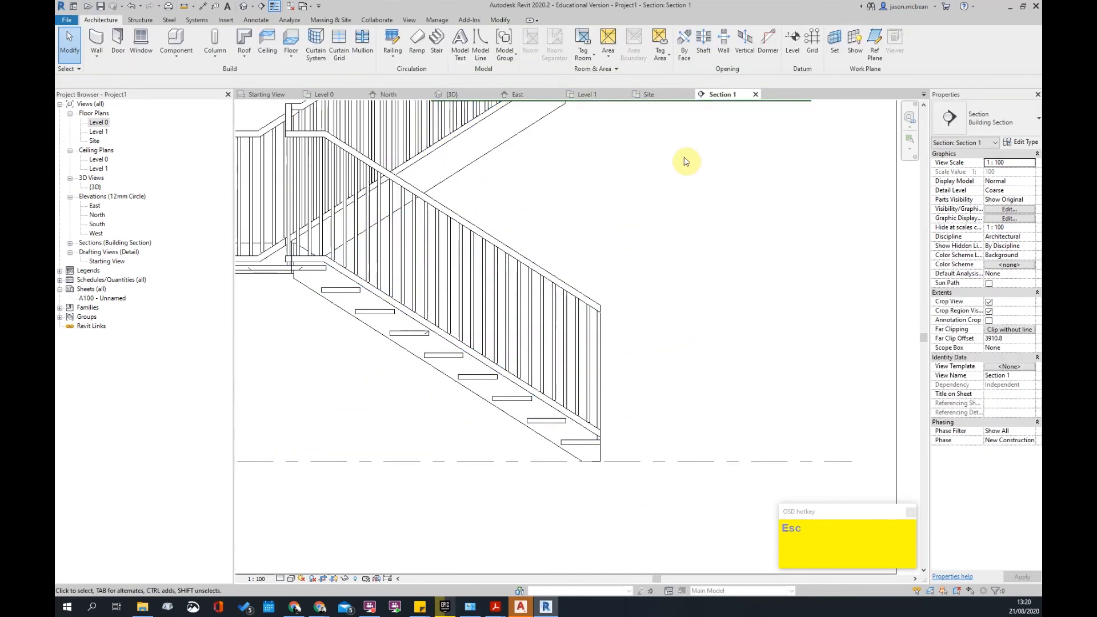
- Move the reference plane along the stair by 2100 using Move (MV)
{"action": "left_click", "coordinate": [875, 41]}
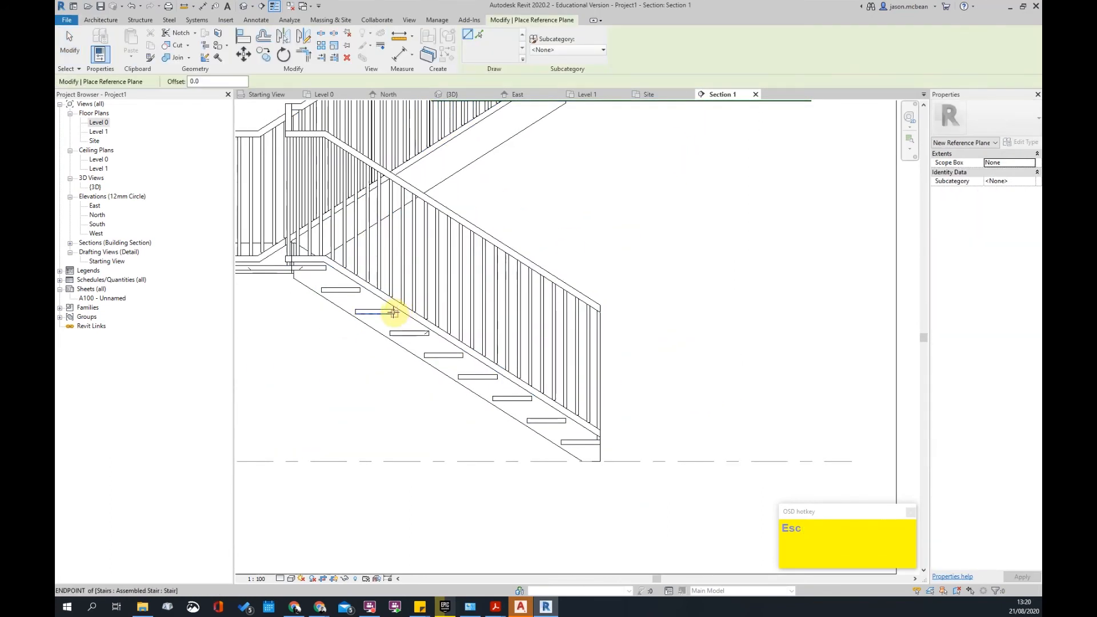
{"action": "key", "text": "Escape"}
{"action": "key", "text": "Escape"}
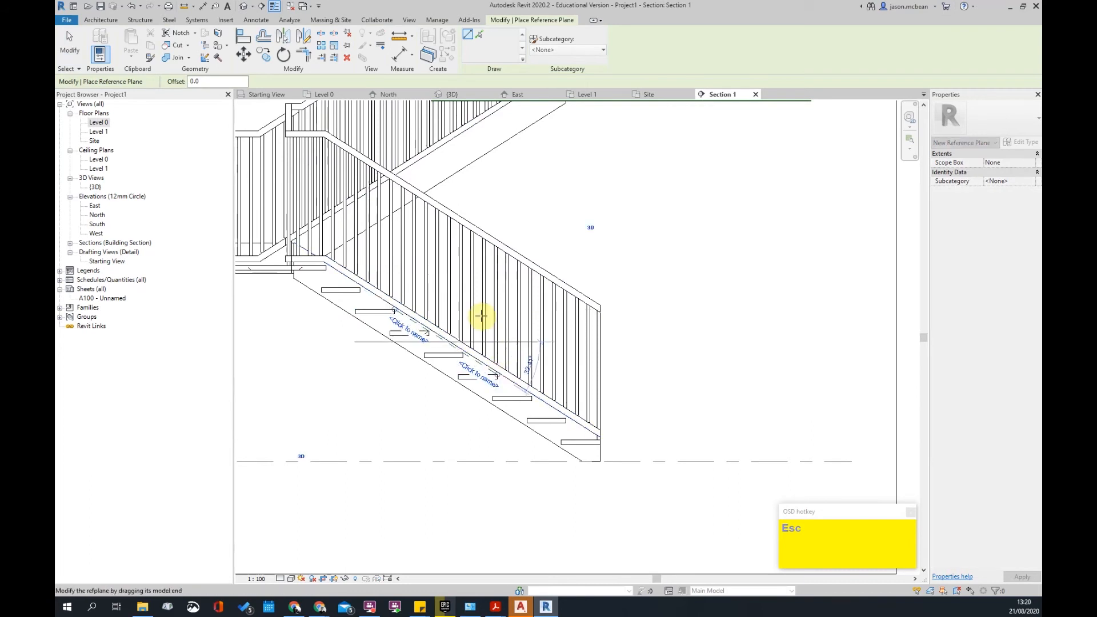
{"action": "key", "text": "Tab"}
{"action": "scroll", "coordinate": [475, 369], "scroll_direction": "up", "scroll_amount": 3}
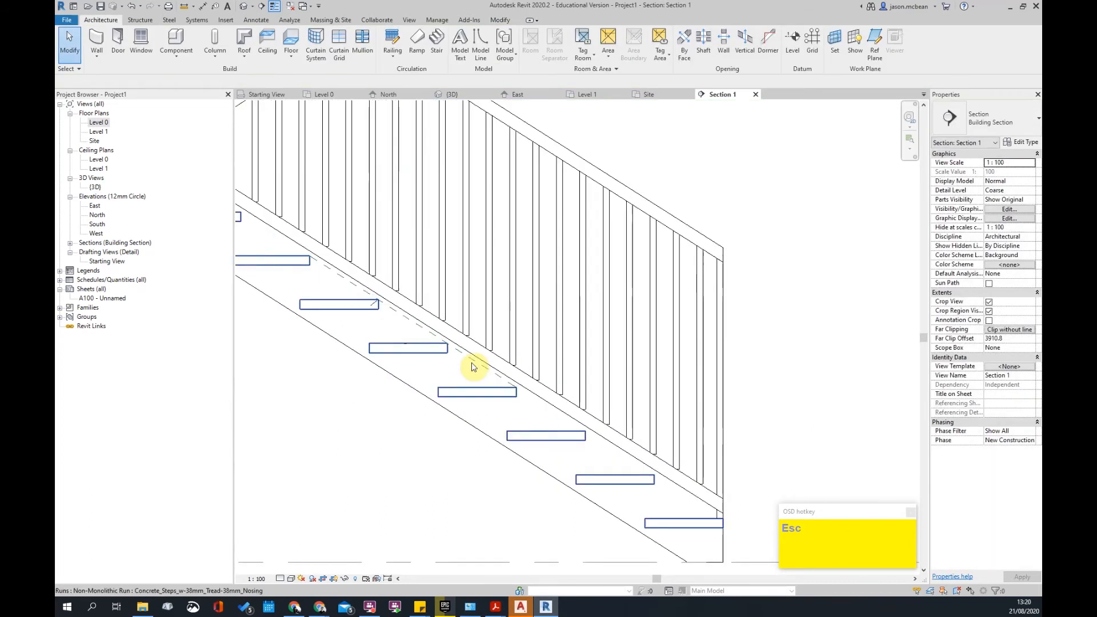
{"action": "left_click", "coordinate": [472, 367]}
{"action": "scroll", "coordinate": [465, 389], "scroll_direction": "down", "scroll_amount": 2}
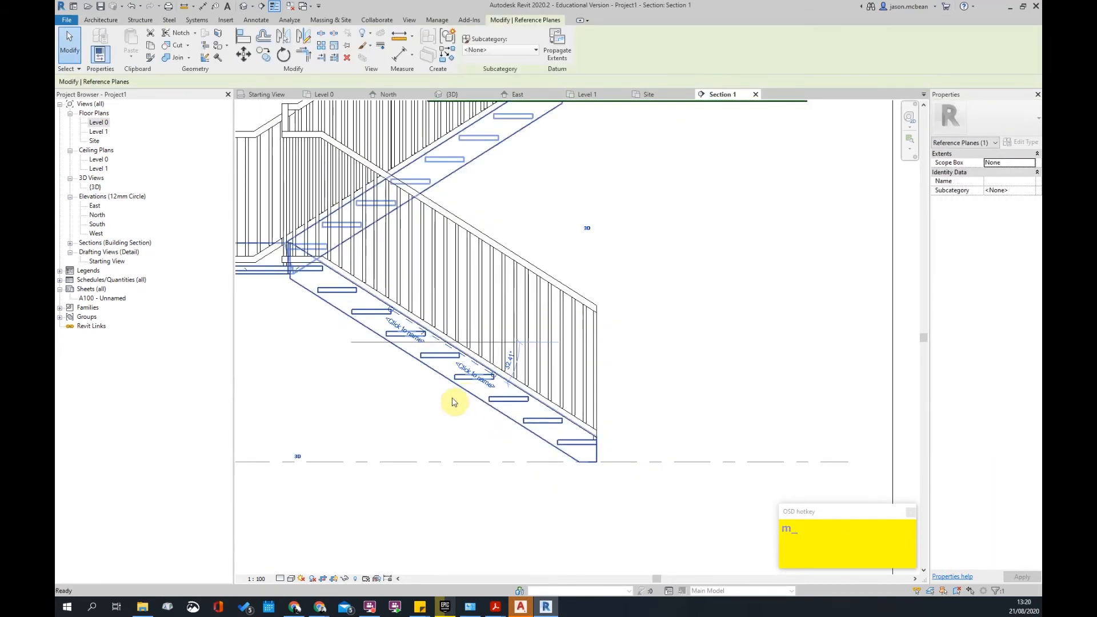
{"action": "key", "text": "v"}
{"action": "left_click", "coordinate": [449, 430]}
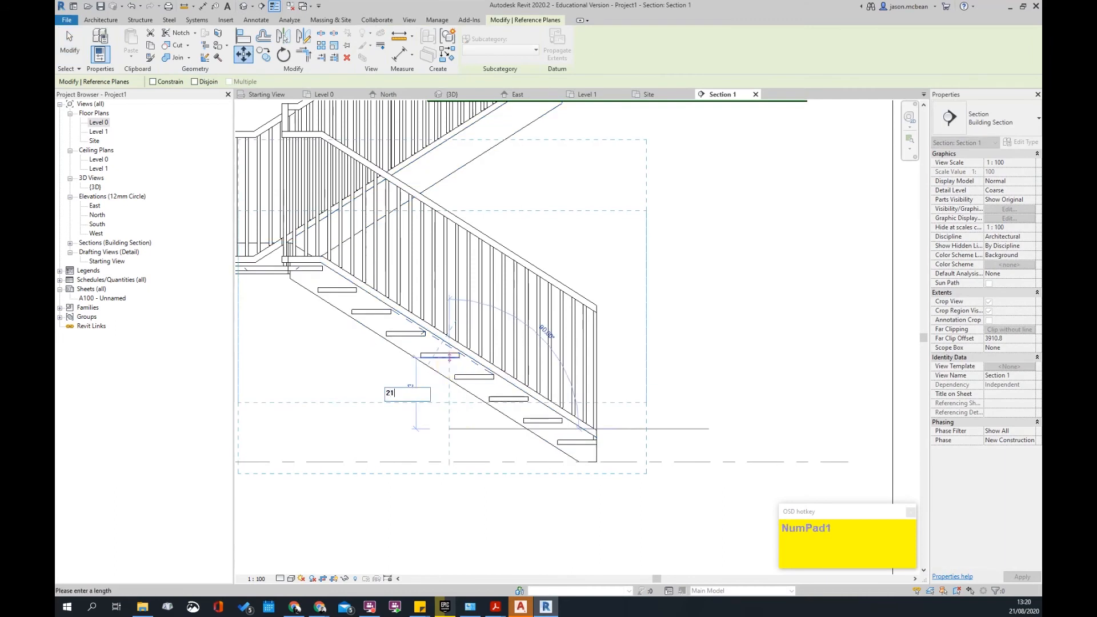
{"action": "type", "text": "2100"}
{"action": "key", "text": "Return"}
{"action": "scroll", "coordinate": [572, 315], "scroll_direction": "down", "scroll_amount": 3}
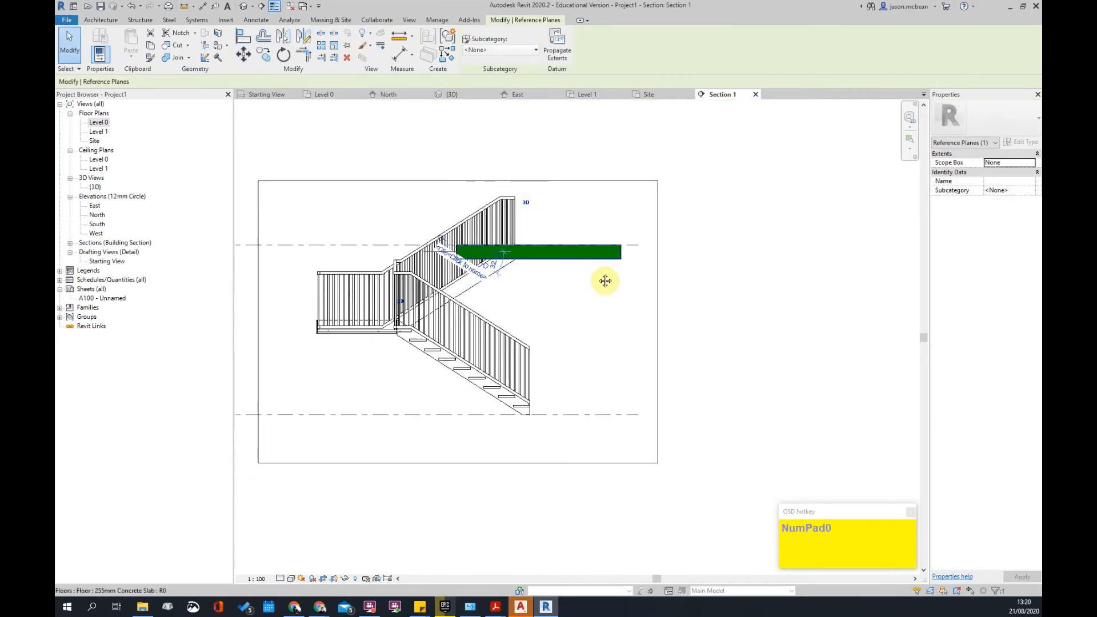
{"action": "scroll", "coordinate": [476, 295], "scroll_direction": "up", "scroll_amount": 4}
{"action": "key", "text": "Escape"}
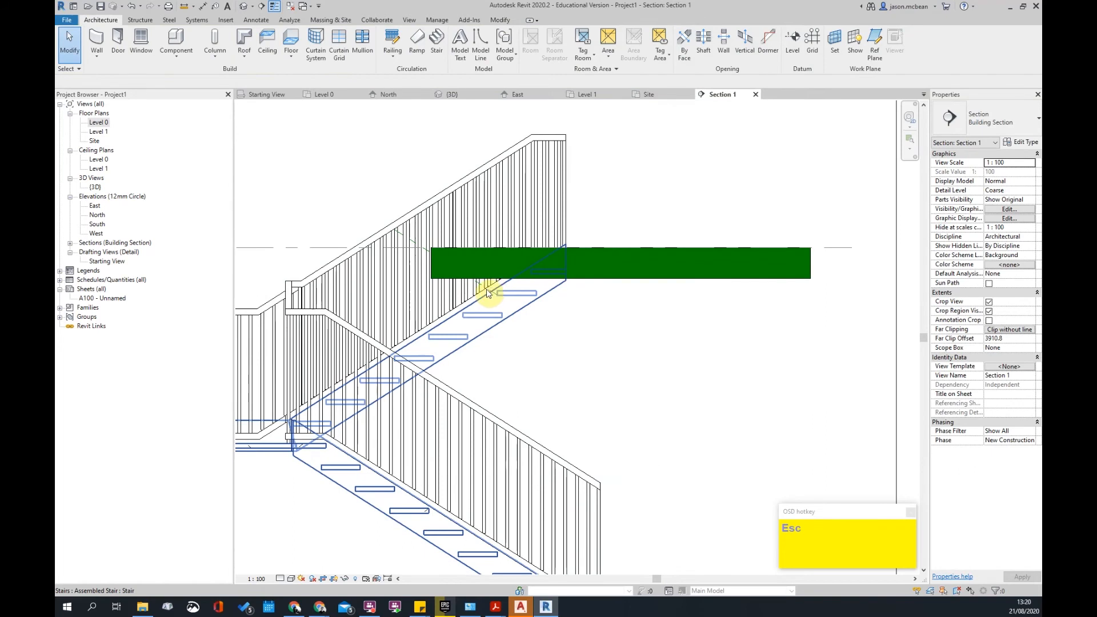
- Check the sloped reference plane, then frame the slab end over the stair
{"action": "key", "text": "Tab"}
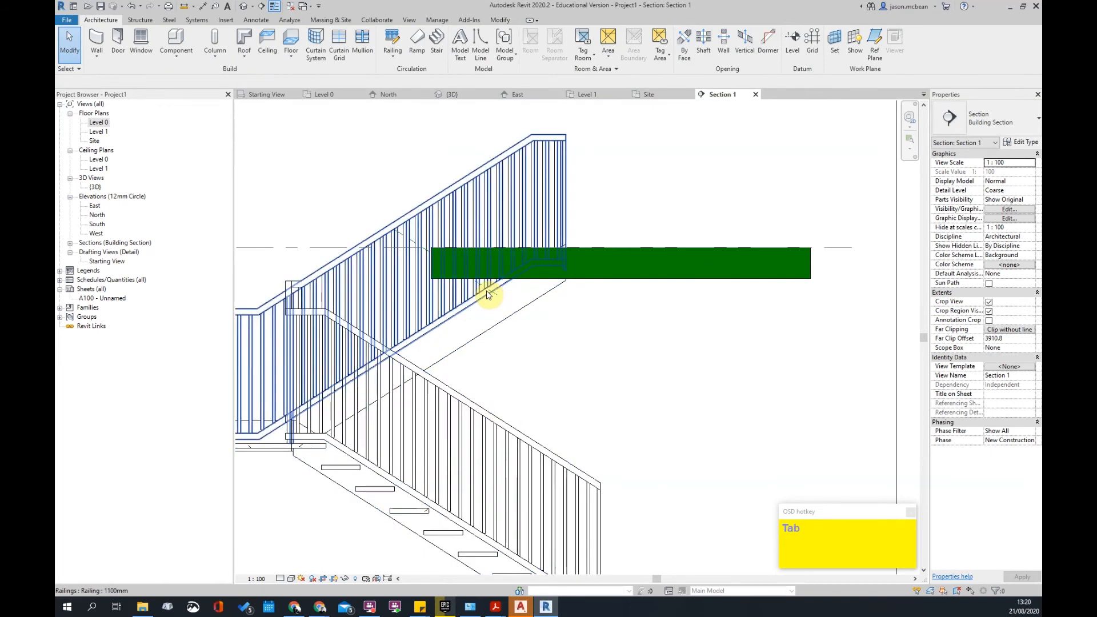
{"action": "key", "text": "Tab"}
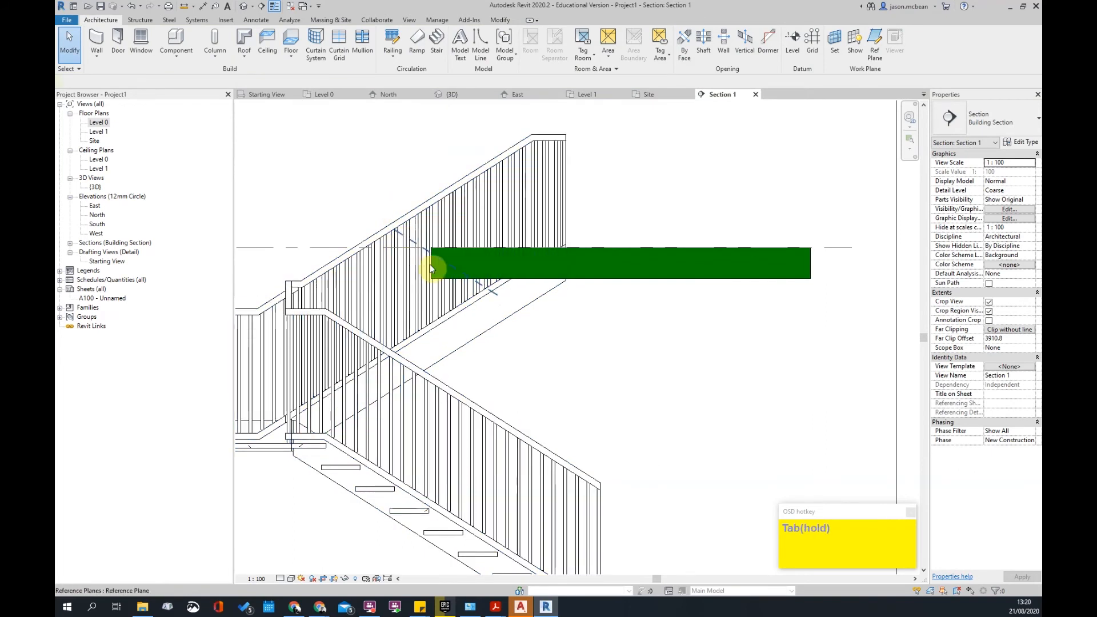
{"action": "left_click", "coordinate": [404, 241]}
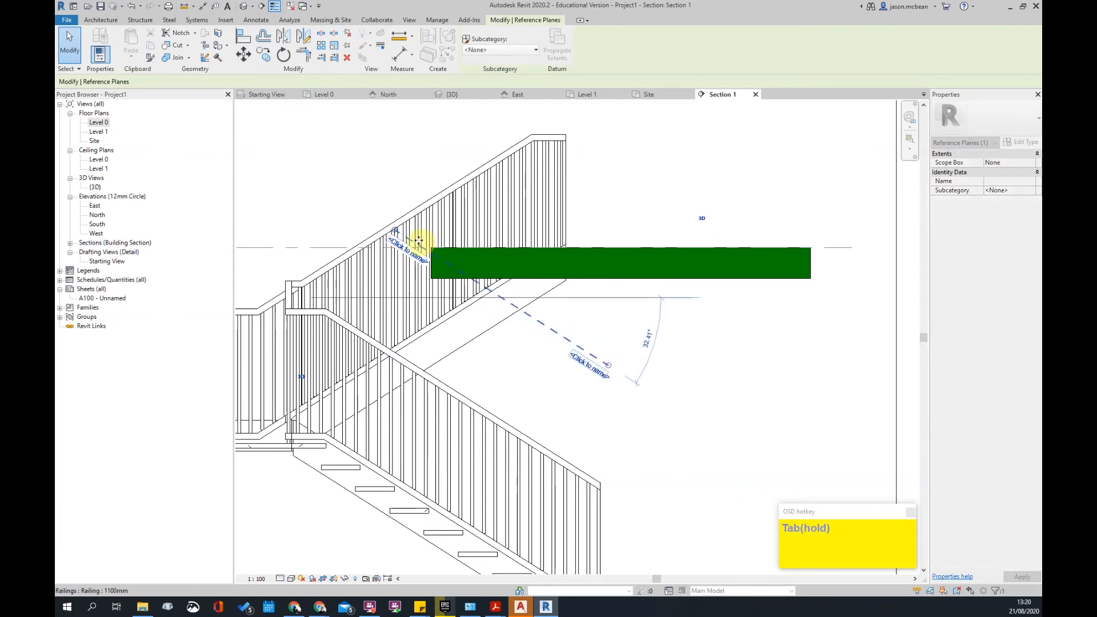
{"action": "key", "text": "Escape"}
{"action": "scroll", "coordinate": [489, 289], "scroll_direction": "up", "scroll_amount": 2}
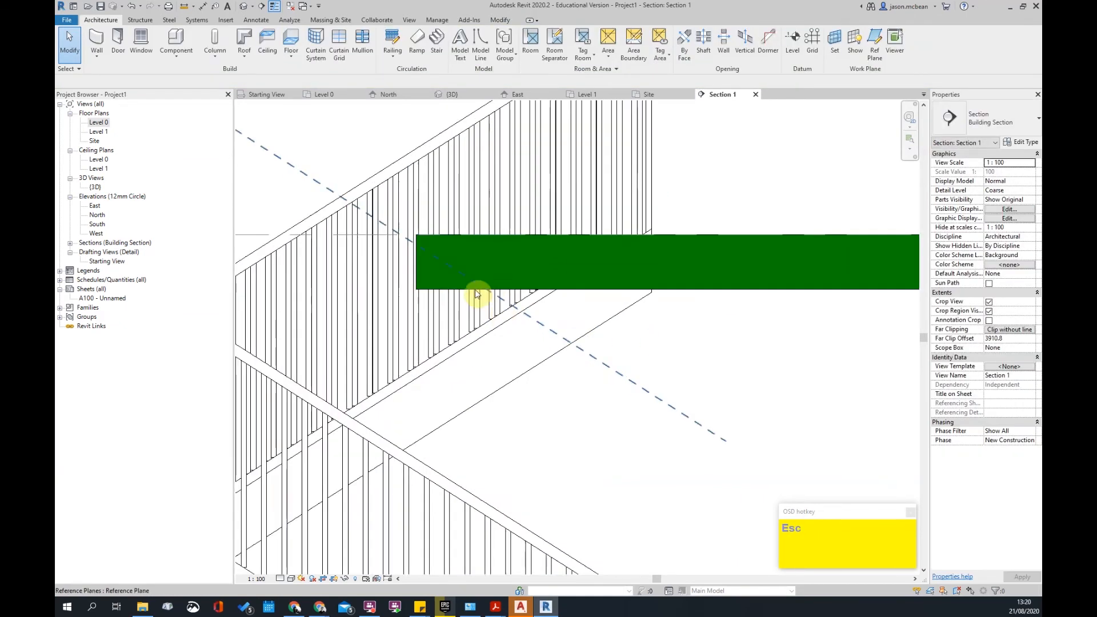
{"action": "middle_click_drag", "start_coordinate": [526, 363], "coordinate": [465, 320]}
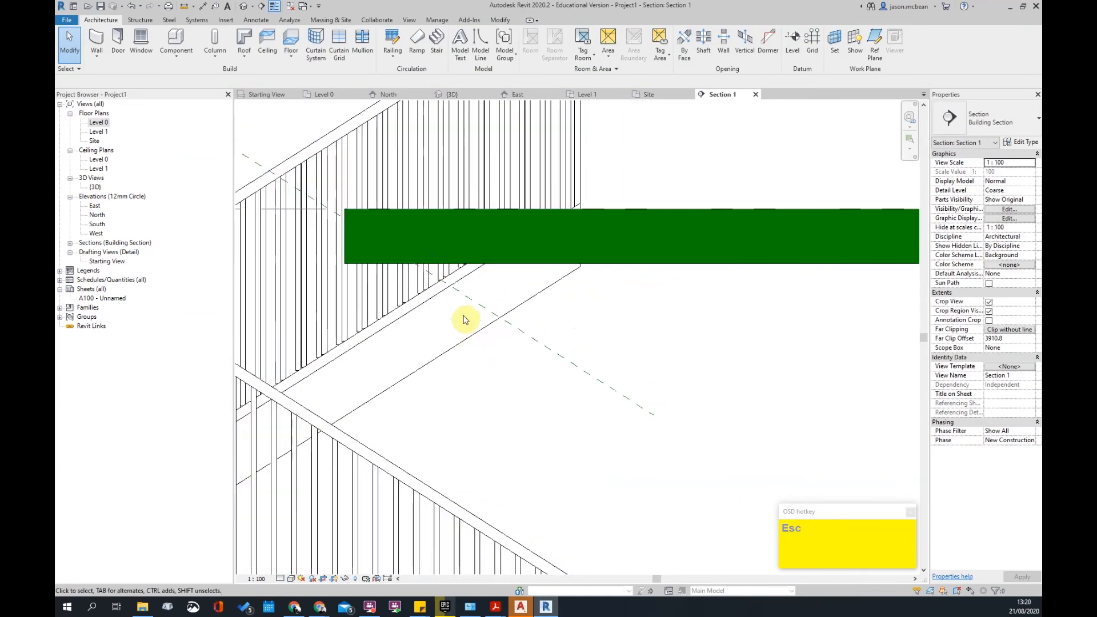
- Draw a vertical reference plane (RP) at the slab's end over the stair
{"action": "key", "text": "p"}
{"action": "left_click", "coordinate": [449, 350]}
{"action": "left_click", "coordinate": [449, 146]}
{"action": "scroll", "coordinate": [489, 289], "scroll_direction": "down", "scroll_amount": 3}
{"action": "key", "text": "Escape"}
{"action": "scroll", "coordinate": [490, 269], "scroll_direction": "down", "scroll_amount": 3}
- Check the stair's extent and drag the reference plane's top end above the crop box
{"action": "left_click", "coordinate": [490, 269]}
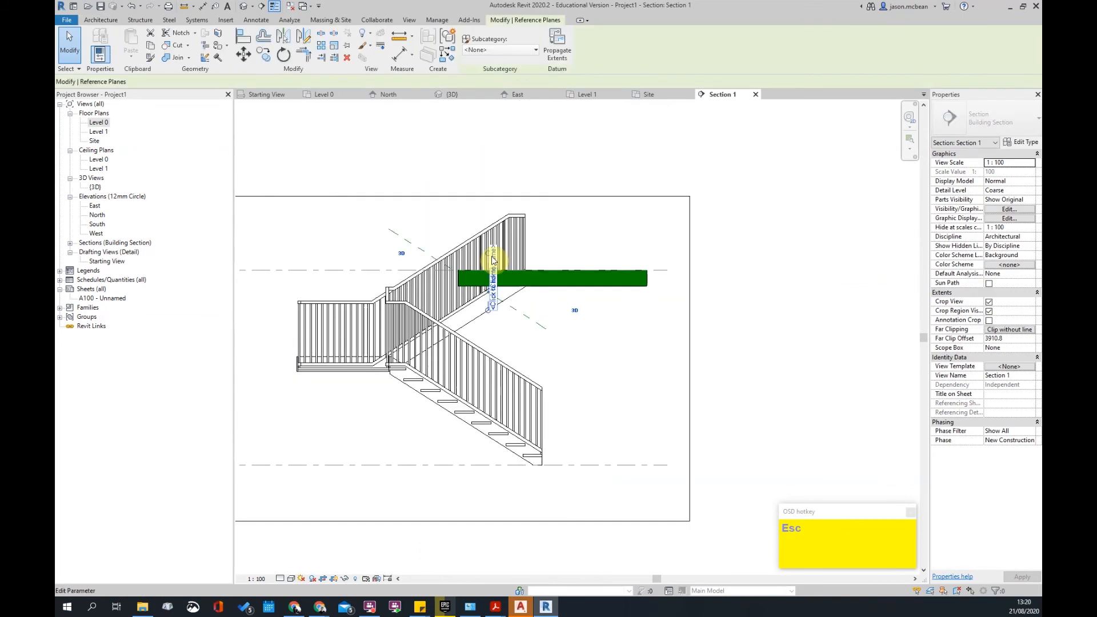
{"action": "left_click", "coordinate": [502, 147]}
{"action": "left_click", "coordinate": [488, 340]}
{"action": "key", "text": "Escape"}
{"action": "scroll", "coordinate": [490, 303], "scroll_direction": "up", "scroll_amount": 2}
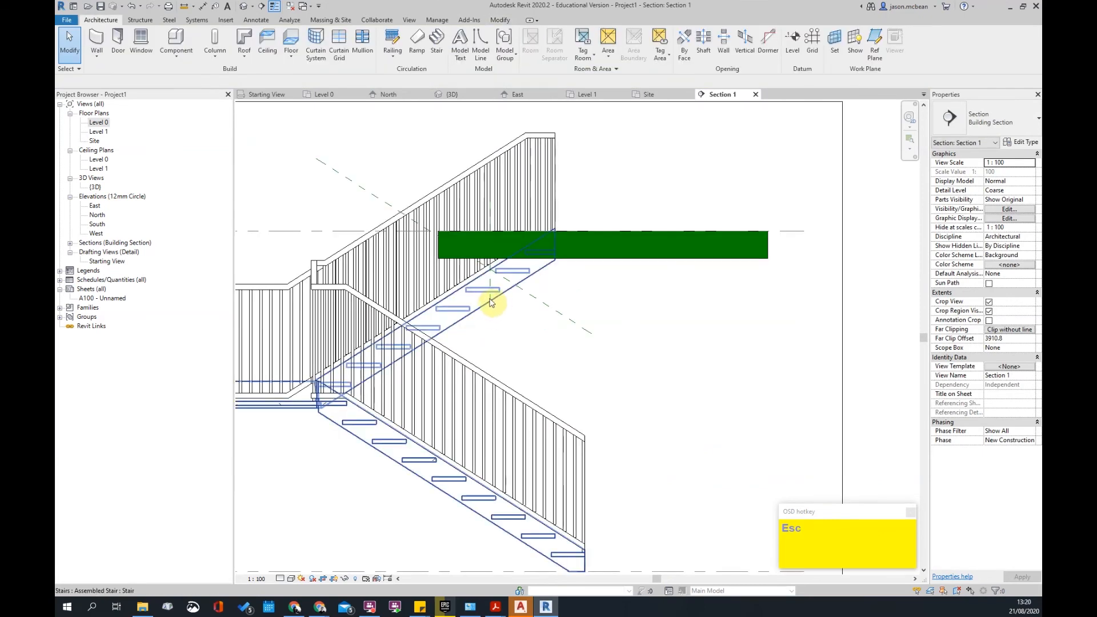
{"action": "scroll", "coordinate": [490, 287], "scroll_direction": "up", "scroll_amount": 1}
{"action": "left_click", "coordinate": [490, 172]}
{"action": "left_click_drag", "start_coordinate": [489, 178], "coordinate": [505, 148]}
{"action": "scroll", "coordinate": [498, 281], "scroll_direction": "down", "scroll_amount": 5}
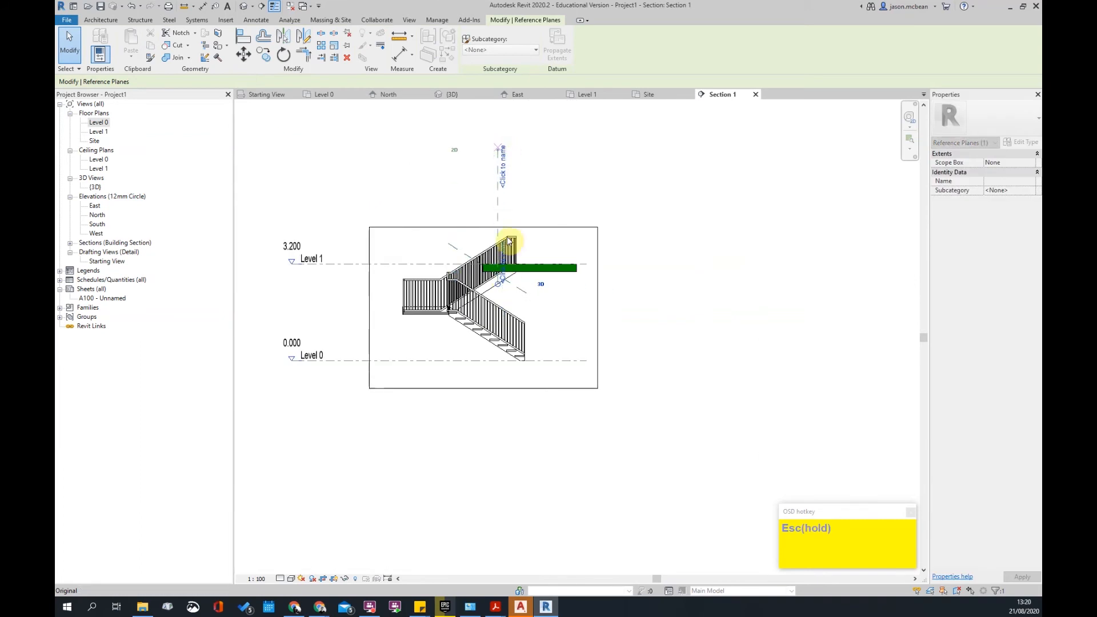
- Open the Level 1 floor plan, framing the stair and slab edge
{"action": "key", "text": "Escape"}
{"action": "left_click", "coordinate": [98, 131]}
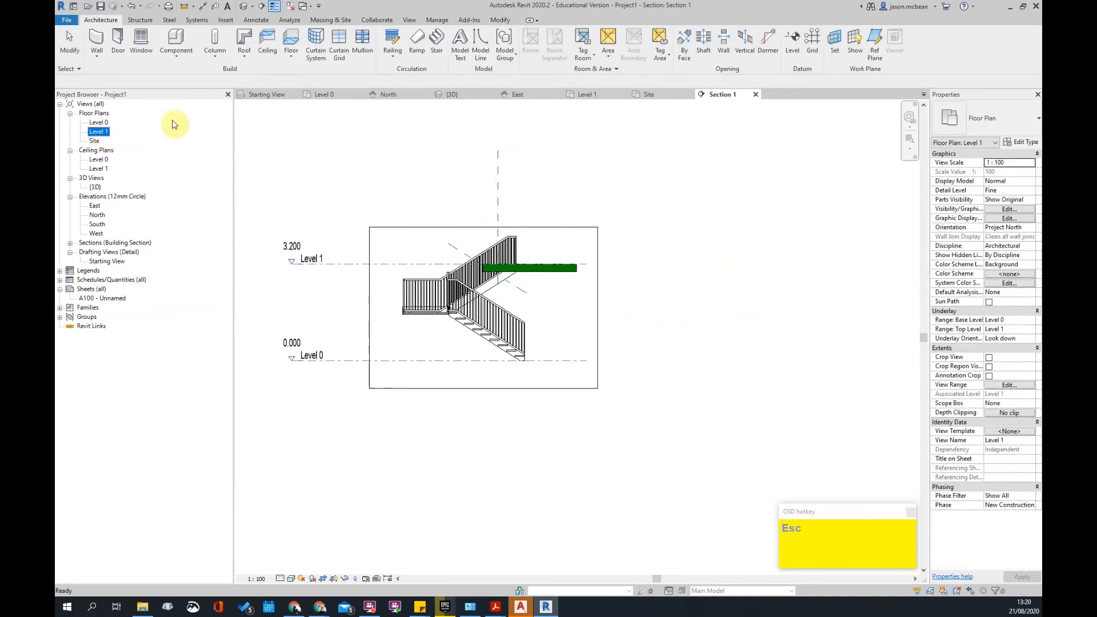
{"action": "double_click", "coordinate": [104, 132]}
{"action": "scroll", "coordinate": [682, 358], "scroll_direction": "up", "scroll_amount": 3}
{"action": "middle_click_drag", "start_coordinate": [682, 358], "coordinate": [570, 175]}
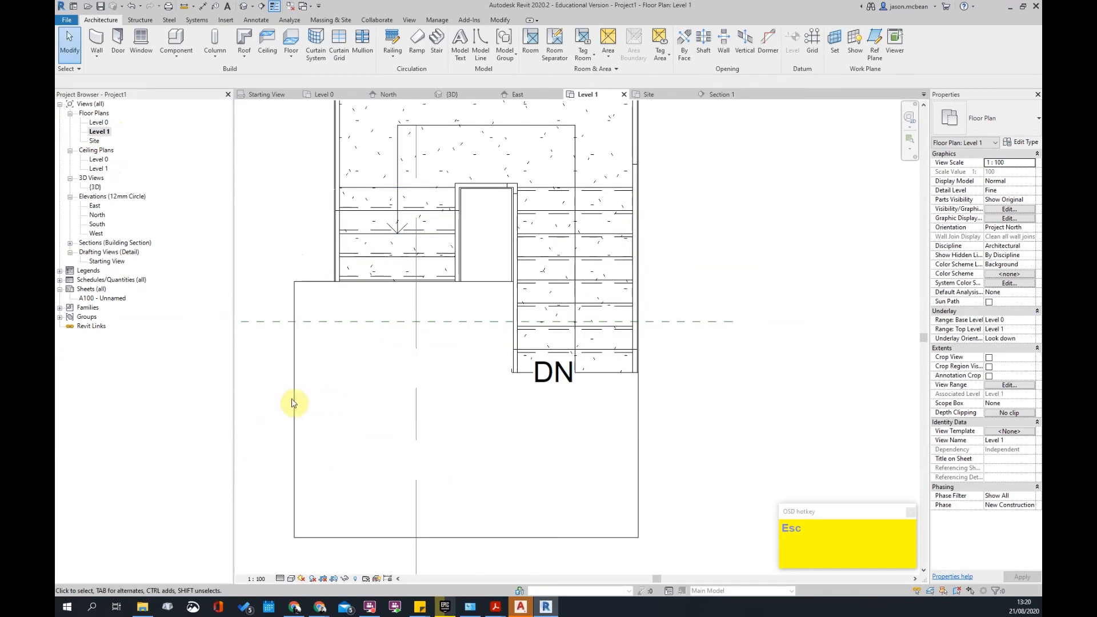
- In the floor's Edit Boundary sketch, drag the slab edges back onto the reference line
{"action": "left_click", "coordinate": [319, 419]}
{"action": "left_click", "coordinate": [474, 49]}
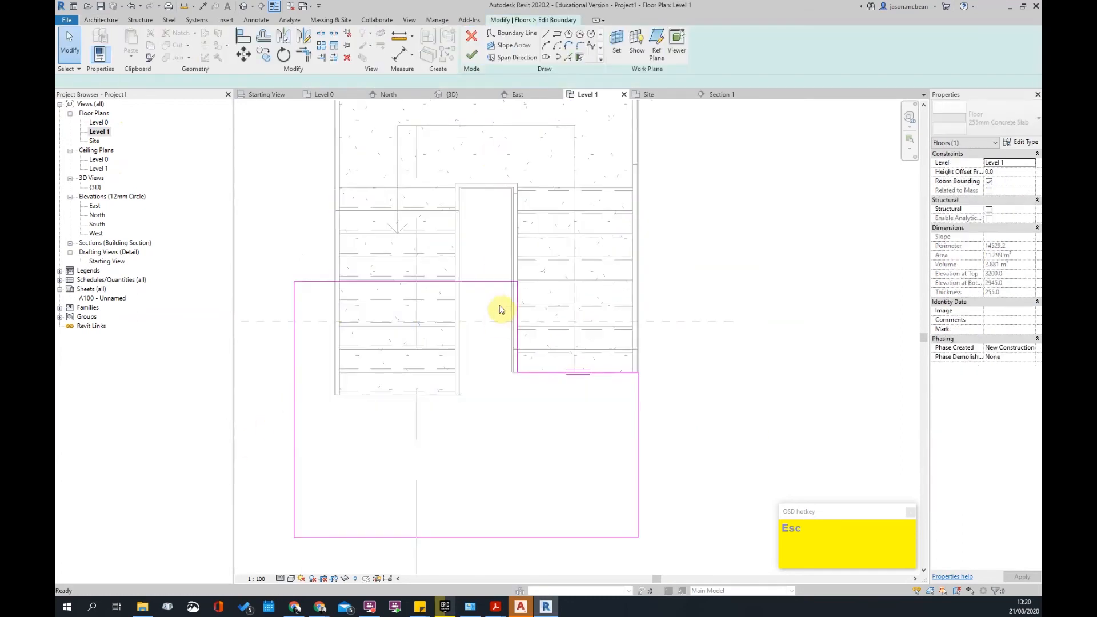
{"action": "left_click_drag", "start_coordinate": [478, 284], "coordinate": [478, 322]}
{"action": "left_click_drag", "start_coordinate": [521, 357], "coordinate": [470, 360]}
{"action": "key", "text": "Escape"}
{"action": "scroll", "coordinate": [479, 350], "scroll_direction": "up", "scroll_amount": 2}
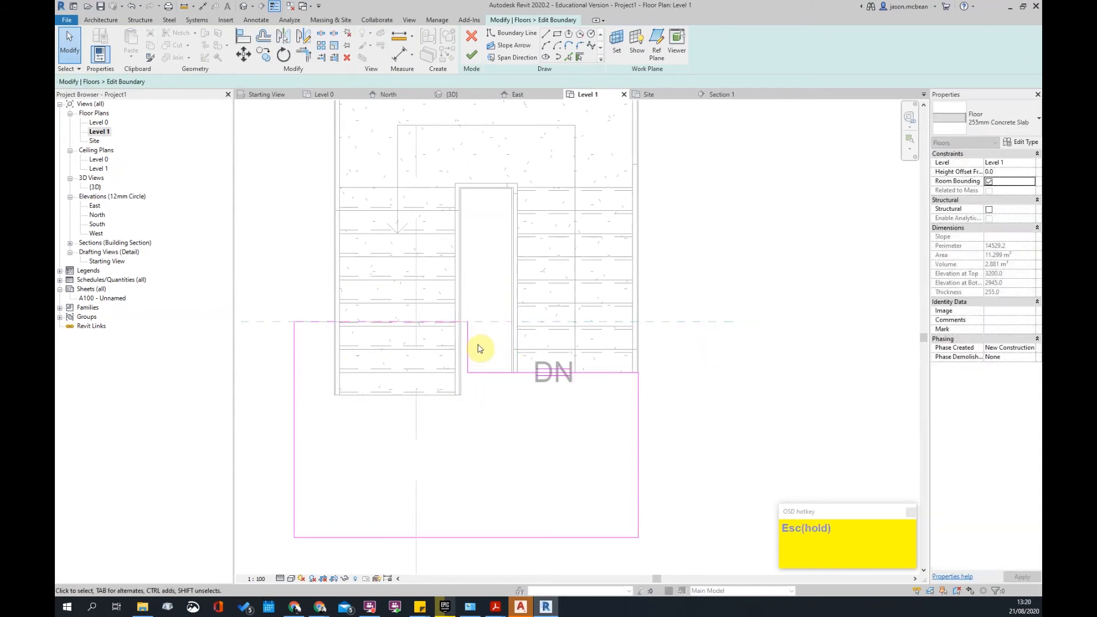
- Finish the trimmed Level 1 slab boundary
{"action": "key", "text": "a"}
{"action": "key", "text": "l"}
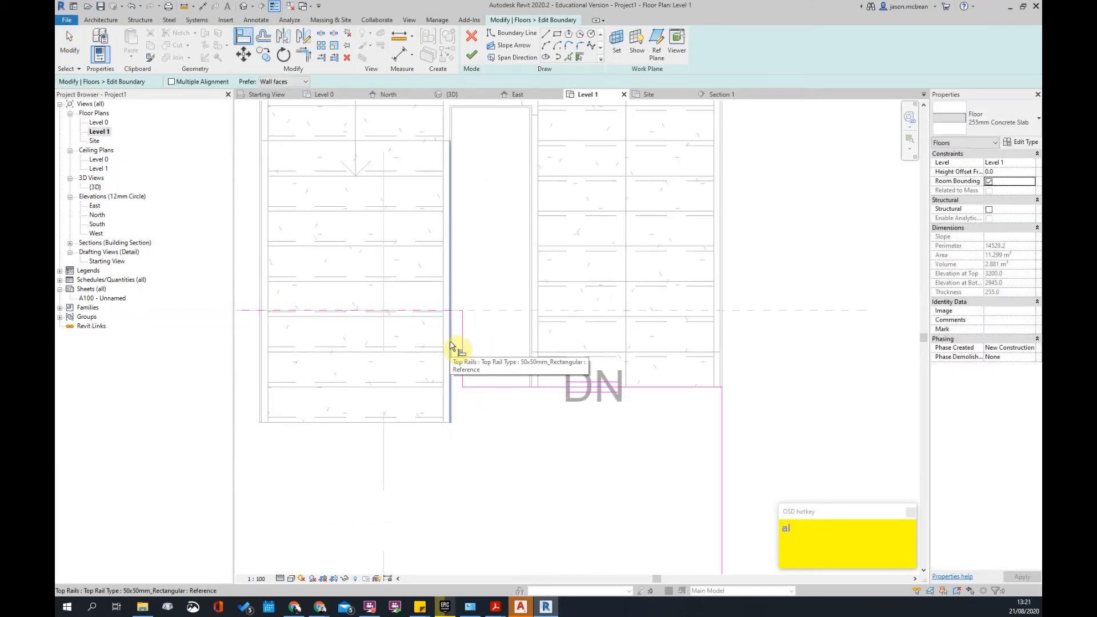
{"action": "scroll", "coordinate": [474, 346], "scroll_direction": "down", "scroll_amount": 2}
{"action": "key", "text": "Escape"}
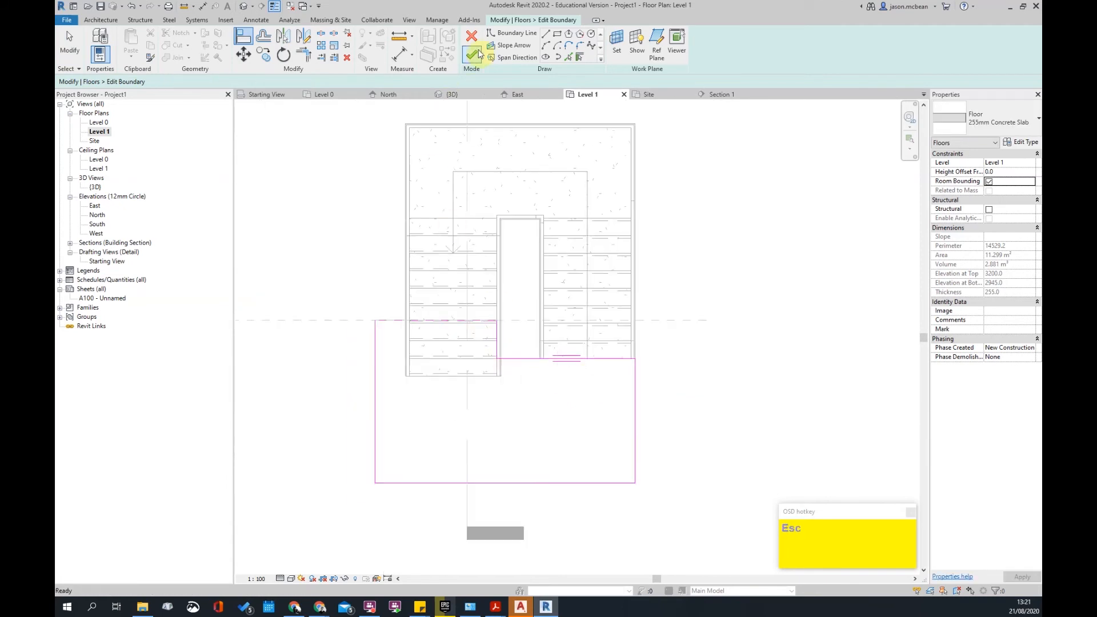
{"action": "left_click", "coordinate": [478, 54]}
{"action": "key", "text": "Escape"}
{"action": "scroll", "coordinate": [465, 337], "scroll_direction": "down", "scroll_amount": 2}
{"action": "scroll", "coordinate": [497, 245], "scroll_direction": "down", "scroll_amount": 2}
- Recheck the sloped reference plane in Section 1, then switch away from Revit
{"action": "double_click", "coordinate": [485, 244]}
{"action": "scroll", "coordinate": [502, 260], "scroll_direction": "up", "scroll_amount": 4}
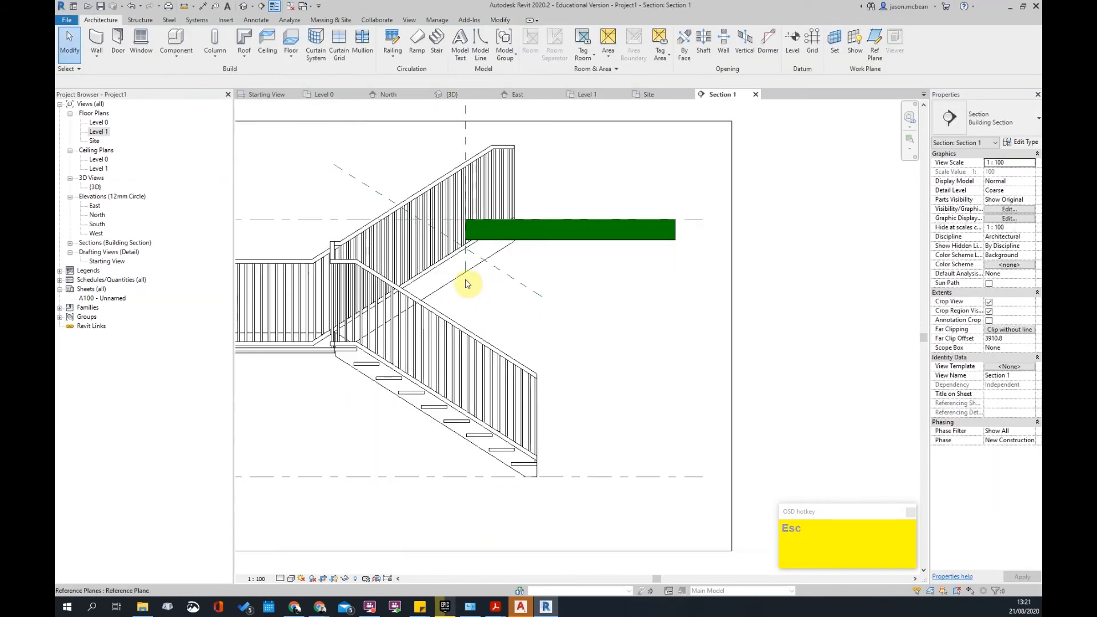
{"action": "left_click", "coordinate": [500, 269]}
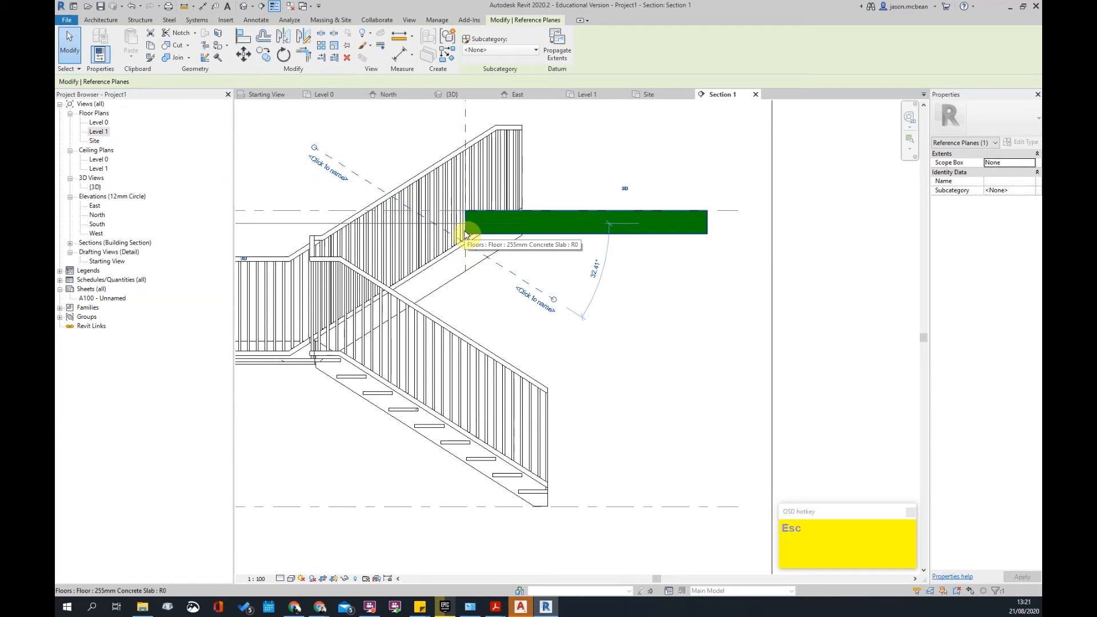
{"action": "left_click", "coordinate": [446, 545]}
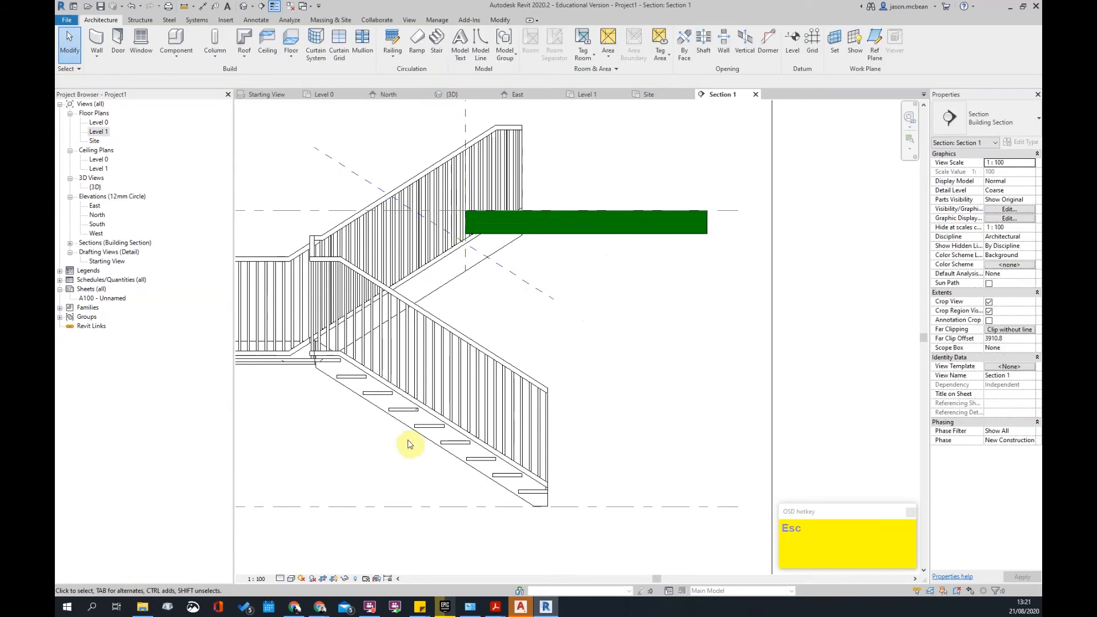
{"action": "left_click", "coordinate": [524, 610]}
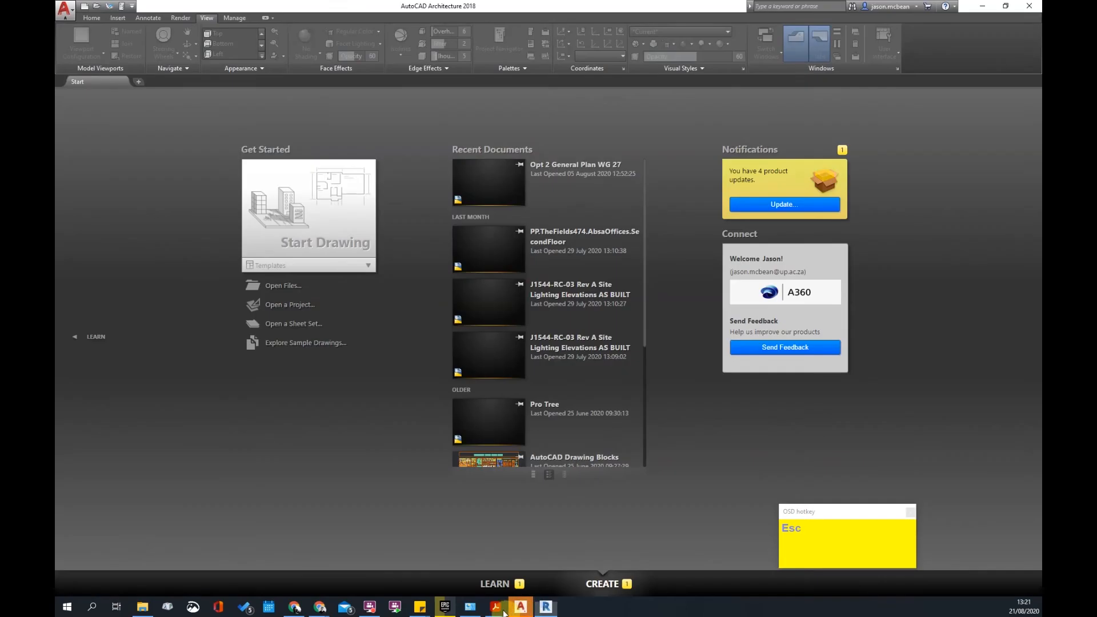
- Bring up the SANS 10400-M PDF and scroll through its stair headroom requirements
{"action": "left_click", "coordinate": [498, 611]}
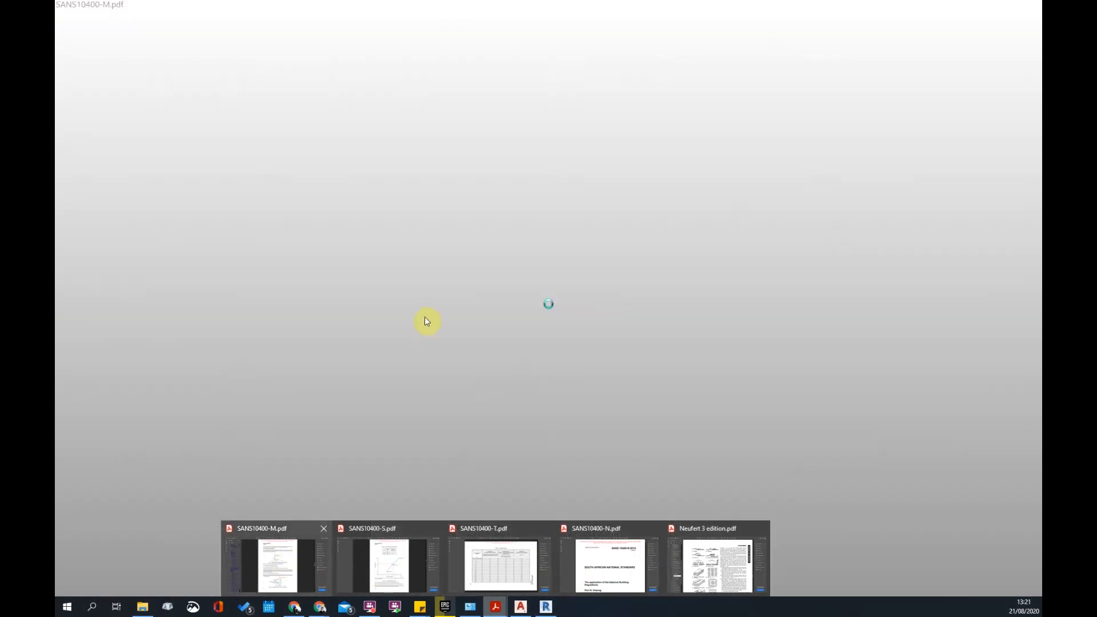
{"action": "key", "text": "Escape"}
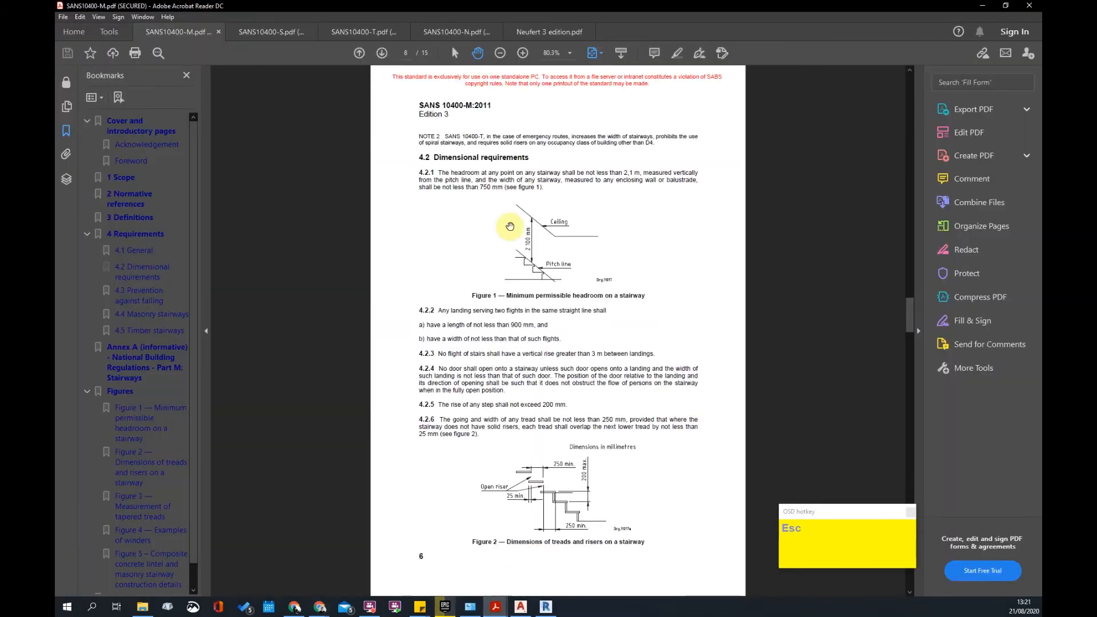
{"action": "scroll", "coordinate": [481, 394], "scroll_direction": "down", "scroll_amount": 10}
{"action": "scroll", "coordinate": [583, 221], "scroll_direction": "up", "scroll_amount": 5}
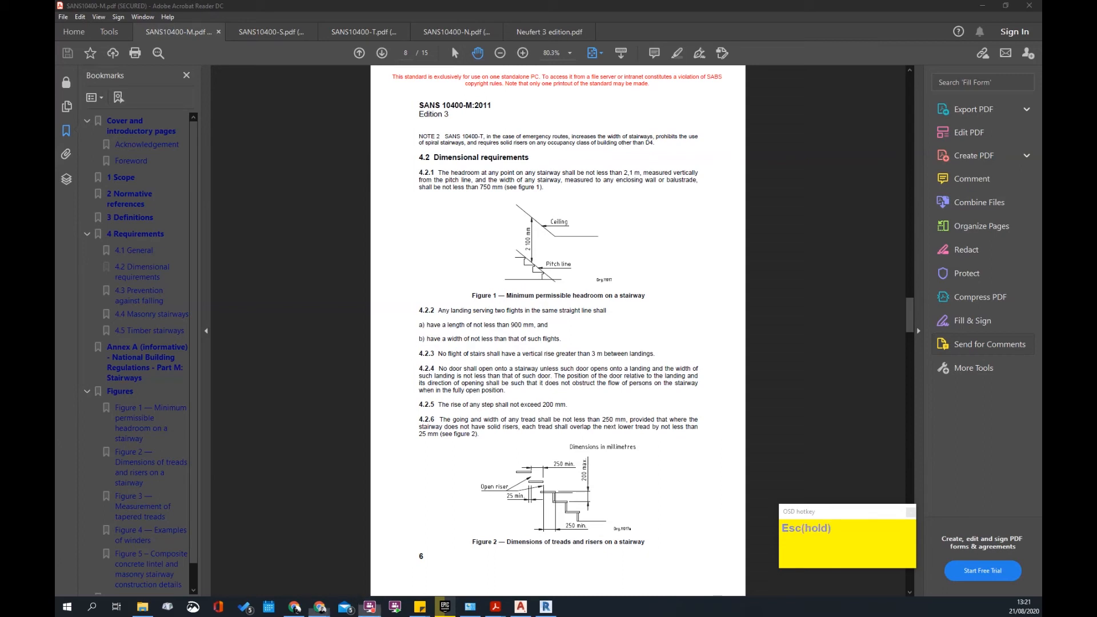
{"action": "scroll", "coordinate": [550, 310], "scroll_direction": "down", "scroll_amount": 2}
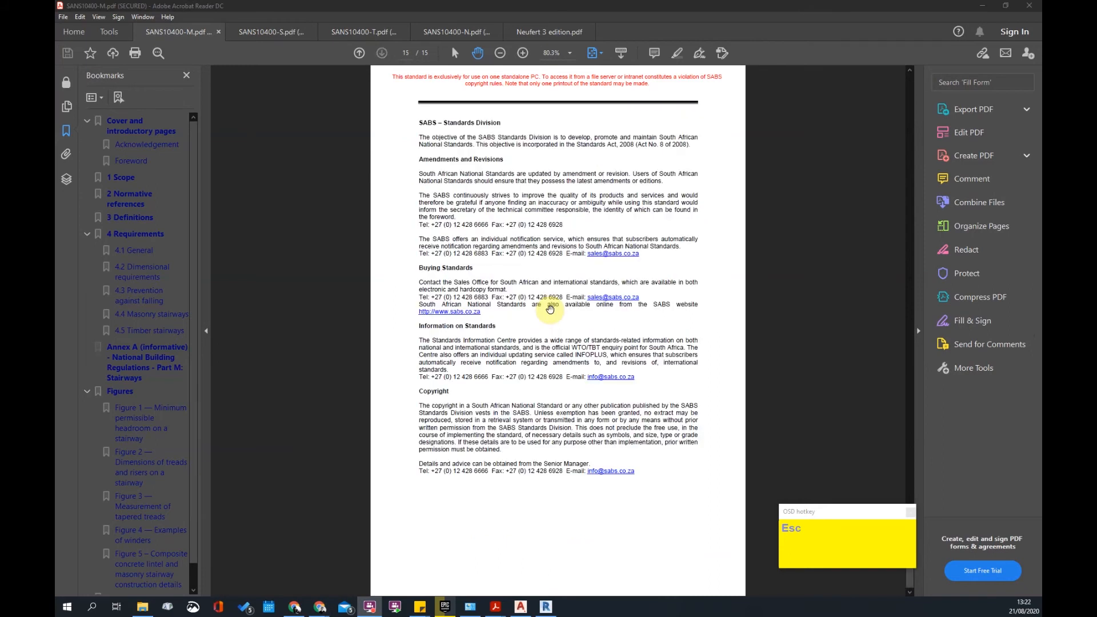
{"action": "scroll", "coordinate": [550, 310], "scroll_direction": "down", "scroll_amount": 4}
{"action": "scroll", "coordinate": [557, 302], "scroll_direction": "up", "scroll_amount": 4}
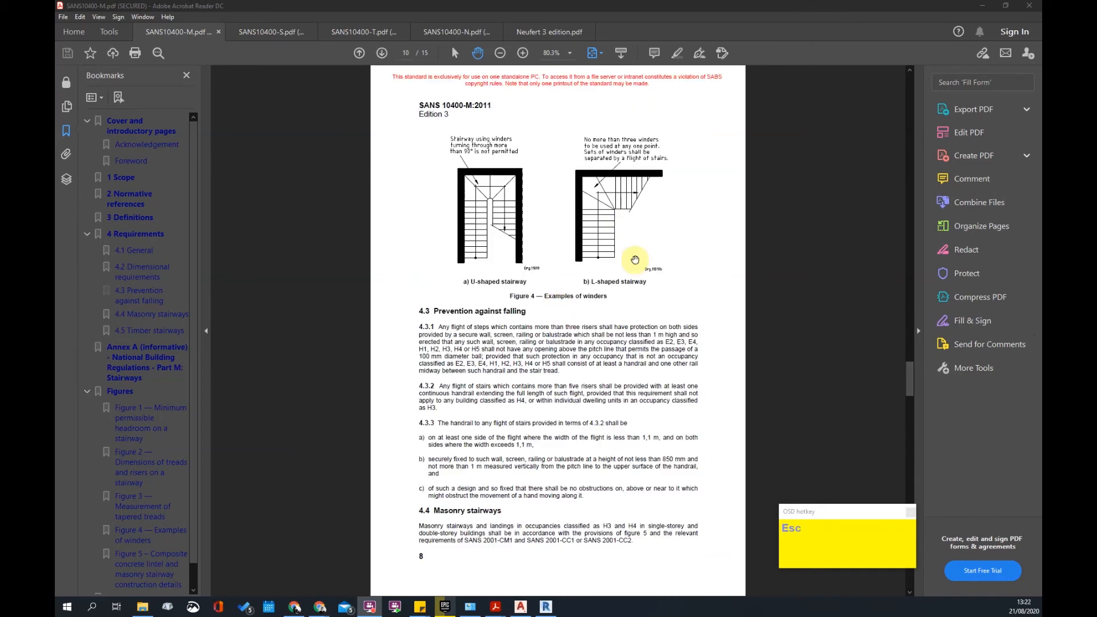
{"action": "scroll", "coordinate": [486, 197], "scroll_direction": "down", "scroll_amount": 2}
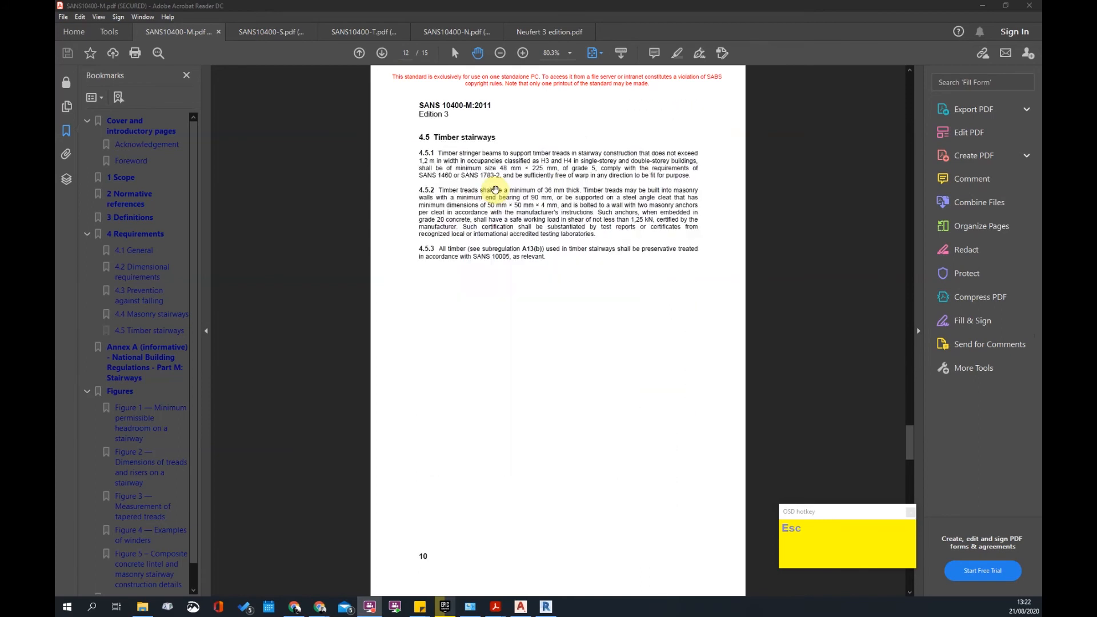
{"action": "scroll", "coordinate": [494, 214], "scroll_direction": "up", "scroll_amount": 2}
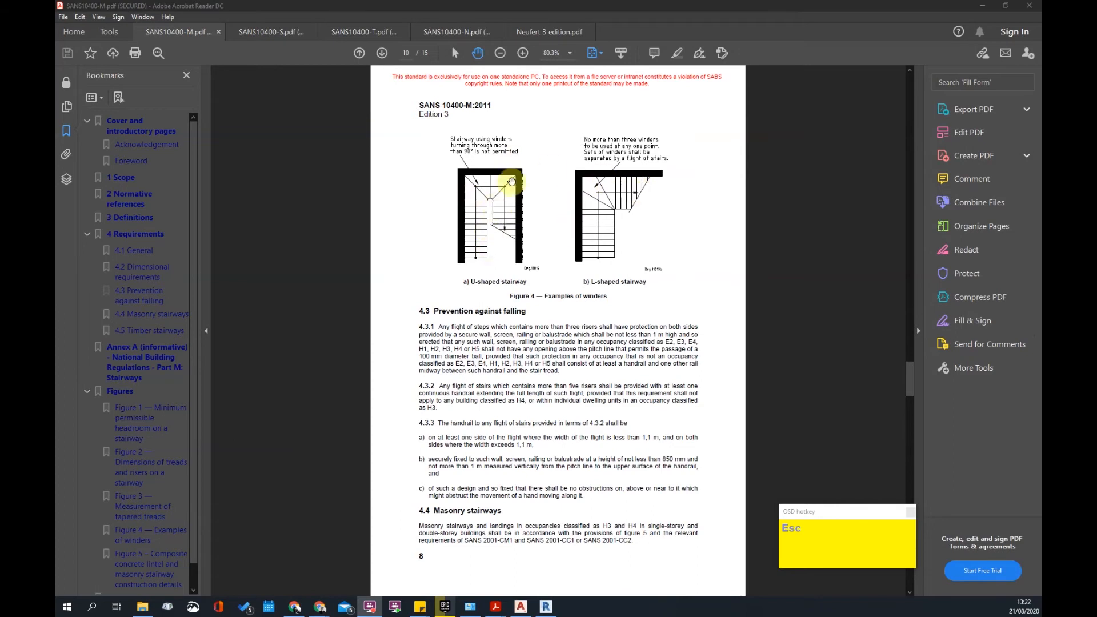
- Jump to the standard's end, review the stair dimension pages, then minimise Acrobat Reader
{"action": "key", "text": "End"}
{"action": "scroll", "coordinate": [510, 195], "scroll_direction": "up", "scroll_amount": 4}
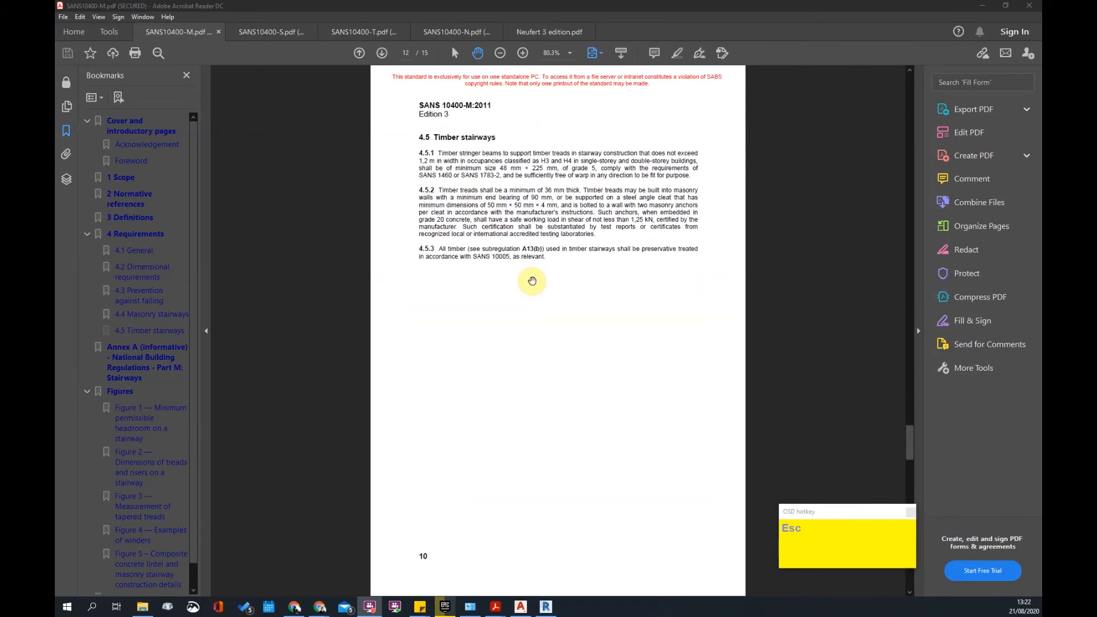
{"action": "scroll", "coordinate": [516, 276], "scroll_direction": "up", "scroll_amount": 3}
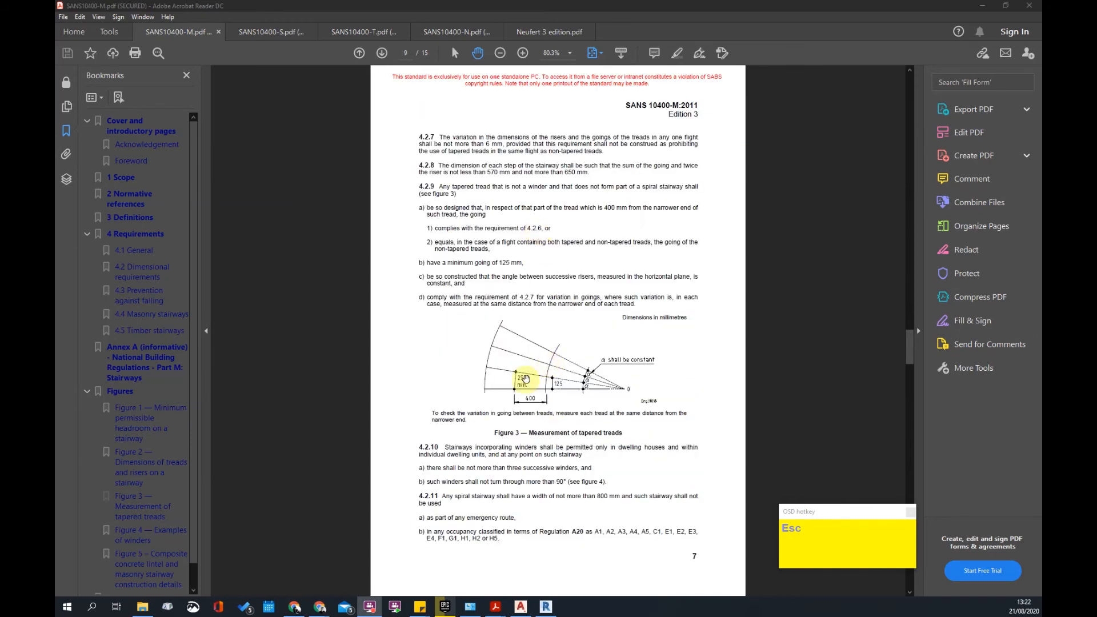
{"action": "scroll", "coordinate": [504, 441], "scroll_direction": "down", "scroll_amount": 3}
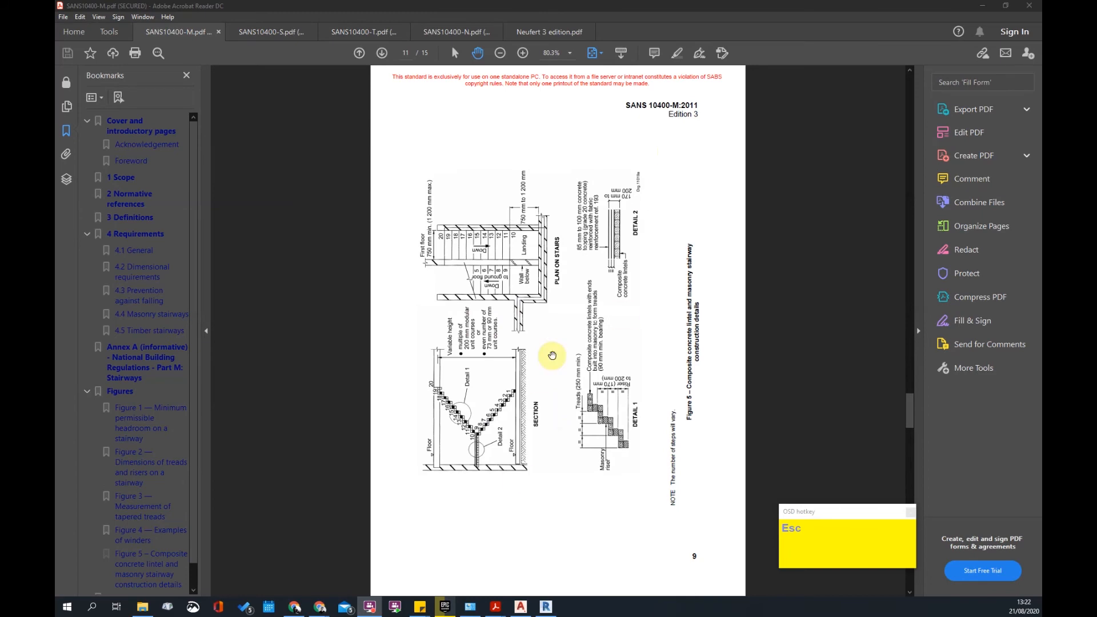
{"action": "scroll", "coordinate": [544, 355], "scroll_direction": "up", "scroll_amount": 2}
{"action": "scroll", "coordinate": [552, 353], "scroll_direction": "down", "scroll_amount": 1}
{"action": "scroll", "coordinate": [552, 354], "scroll_direction": "up", "scroll_amount": 1}
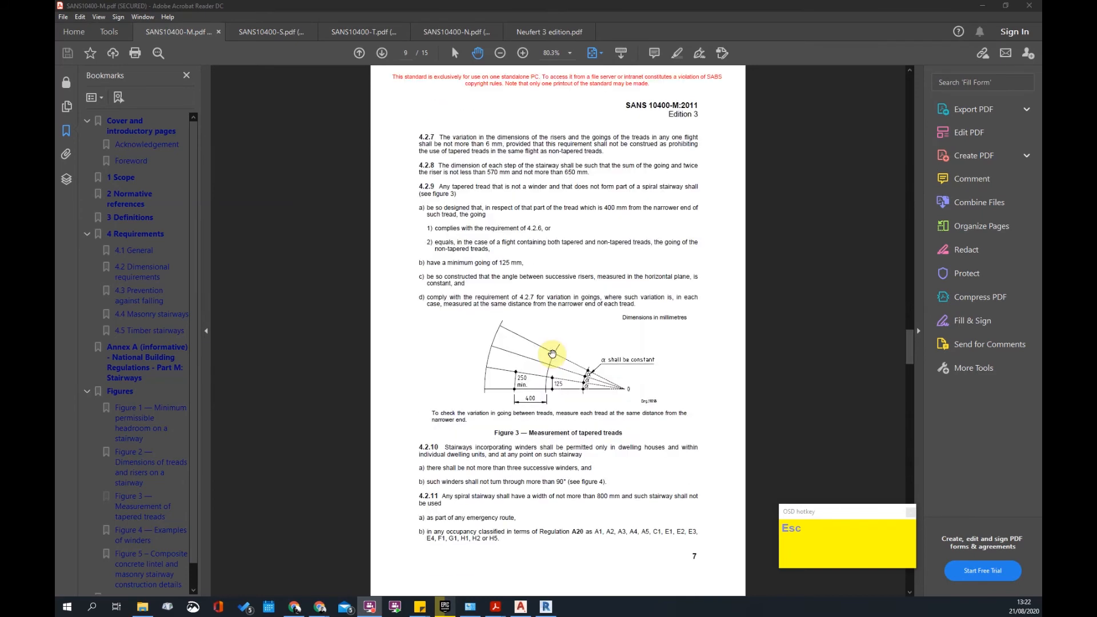
{"action": "scroll", "coordinate": [552, 353], "scroll_direction": "down", "scroll_amount": 1}
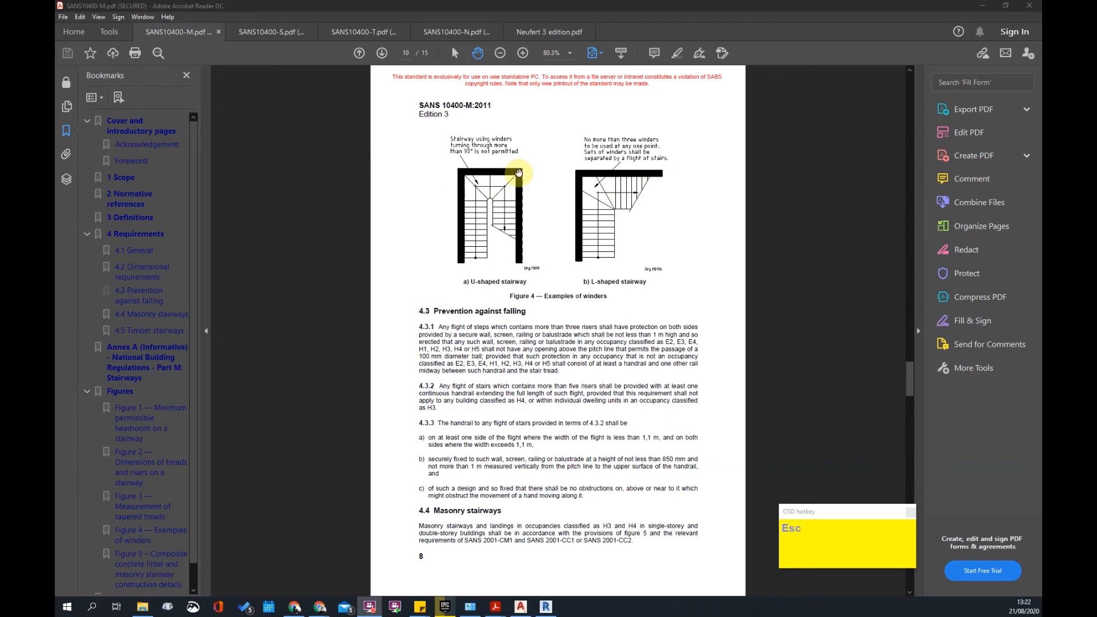
{"action": "scroll", "coordinate": [503, 205], "scroll_direction": "up", "scroll_amount": 1}
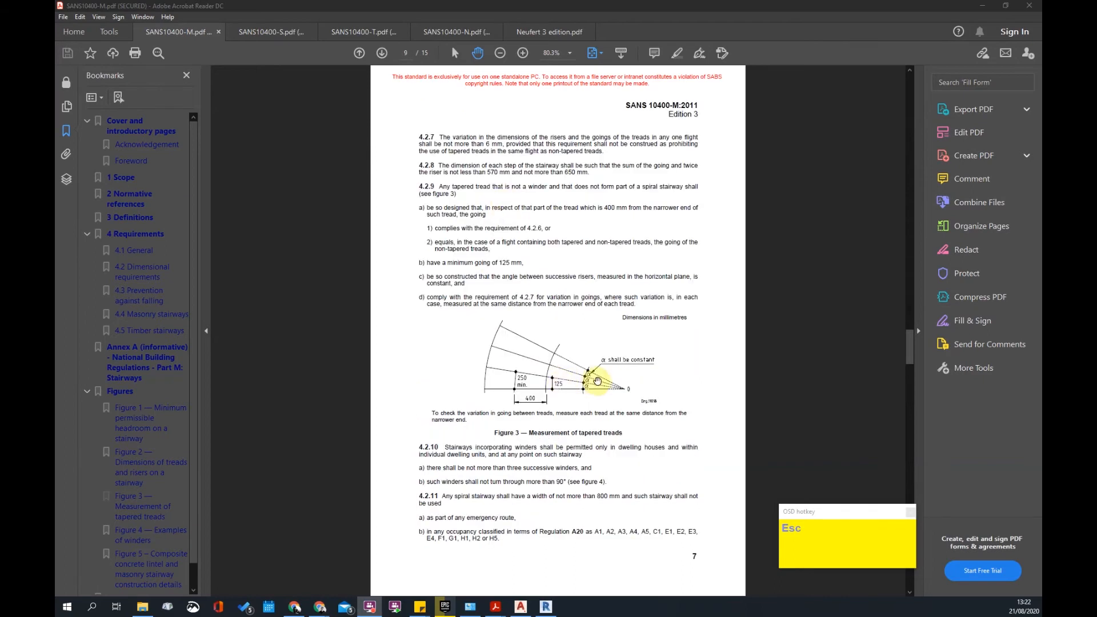
{"action": "scroll", "coordinate": [595, 374], "scroll_direction": "up", "scroll_amount": 1}
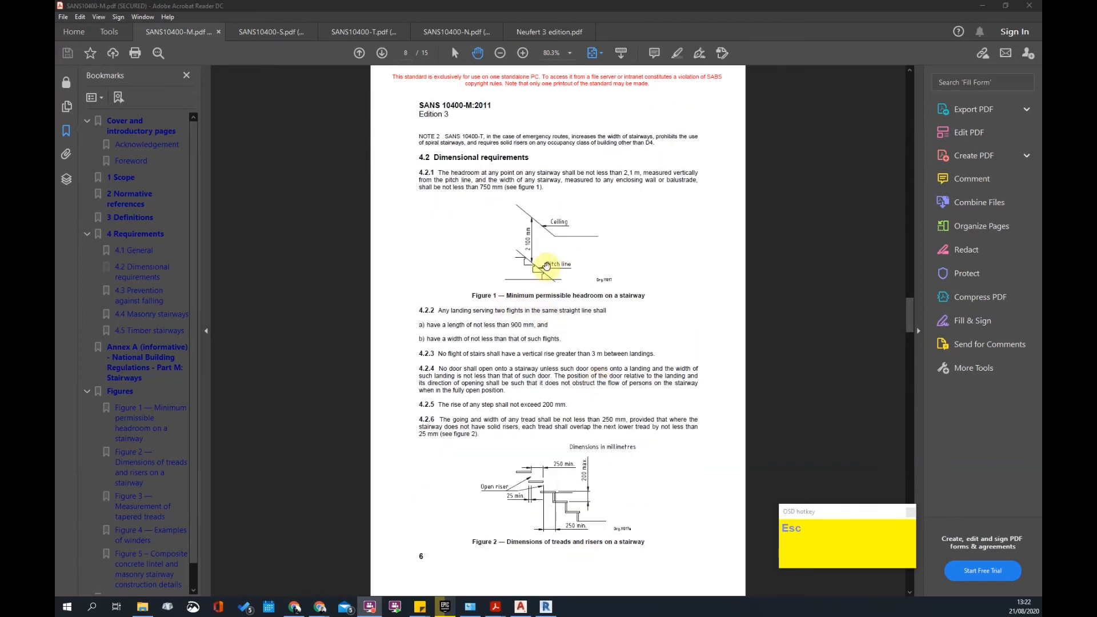
{"action": "scroll", "coordinate": [552, 260], "scroll_direction": "down", "scroll_amount": 2}
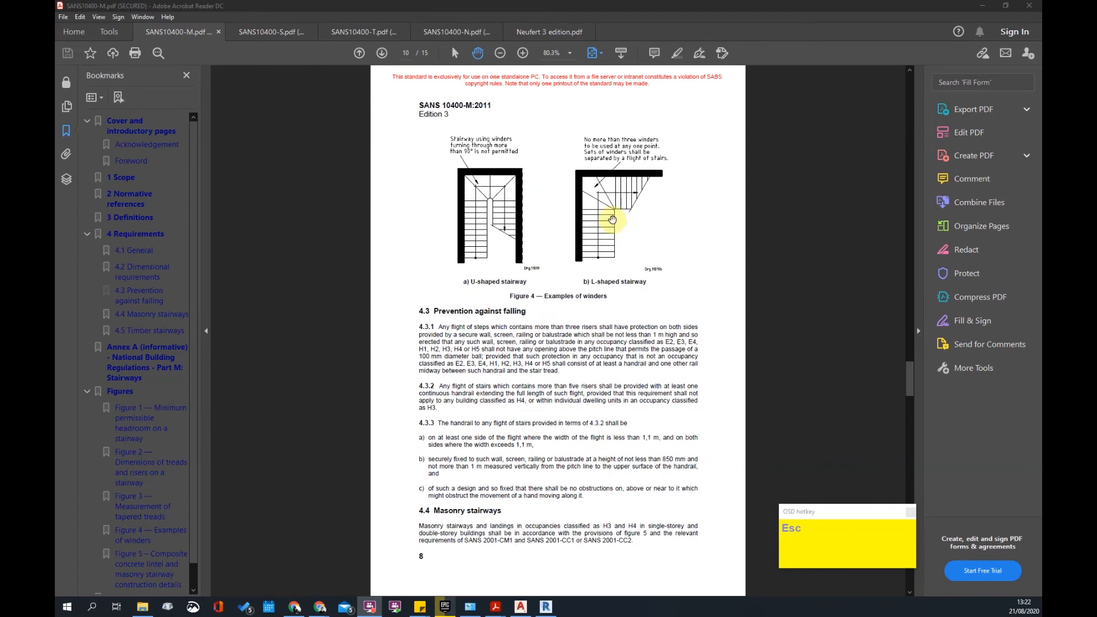
{"action": "scroll", "coordinate": [634, 196], "scroll_direction": "down", "scroll_amount": 5}
{"action": "scroll", "coordinate": [633, 197], "scroll_direction": "up", "scroll_amount": 7}
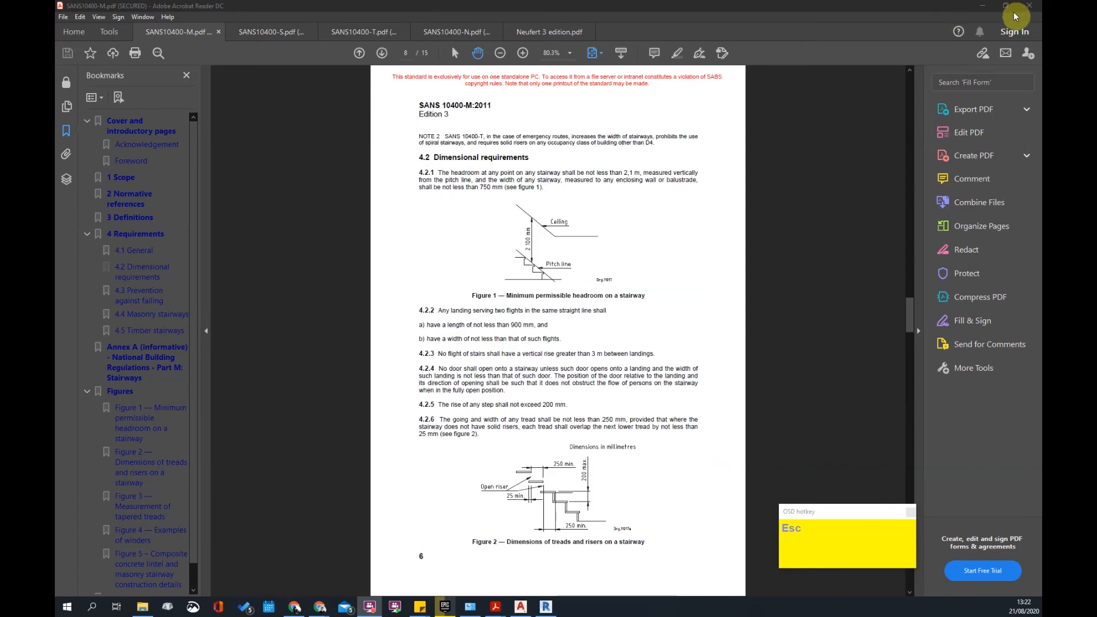
{"action": "left_click", "coordinate": [983, 5]}
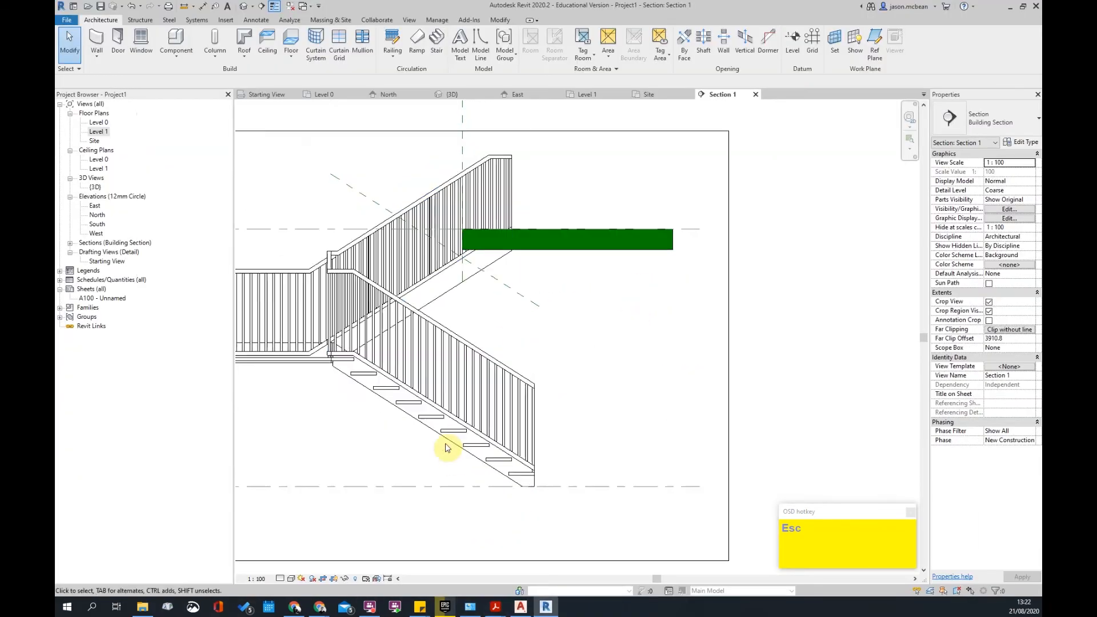
- Switch the stair to Precast_Stair and set its type's Connection Method to Notch
{"action": "left_click", "coordinate": [448, 424]}
{"action": "left_click", "coordinate": [1011, 119]}
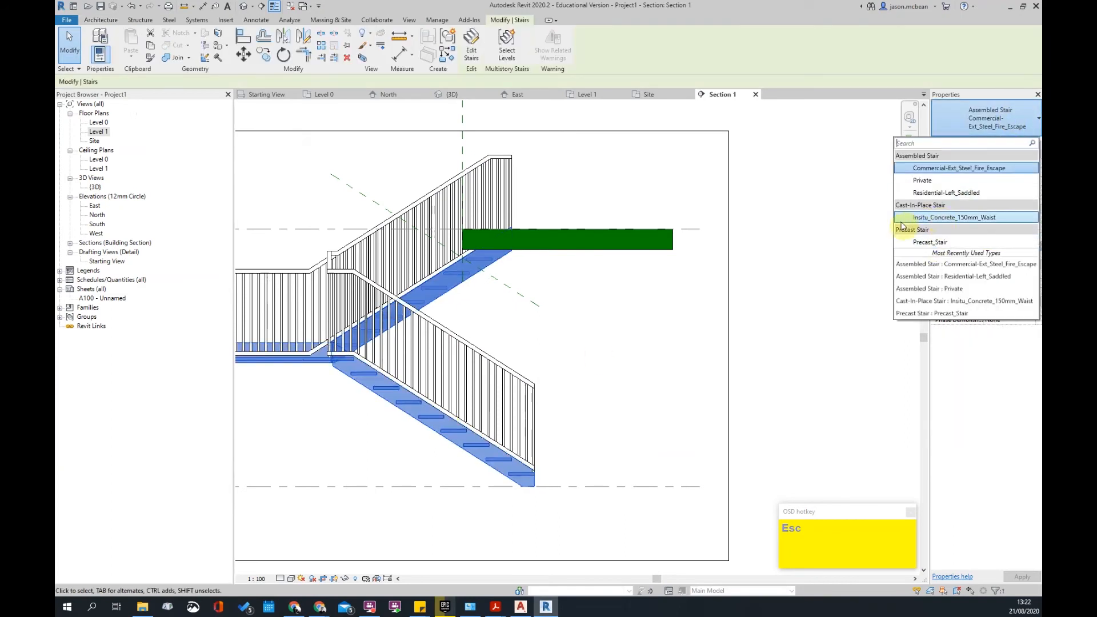
{"action": "left_click", "coordinate": [934, 242]}
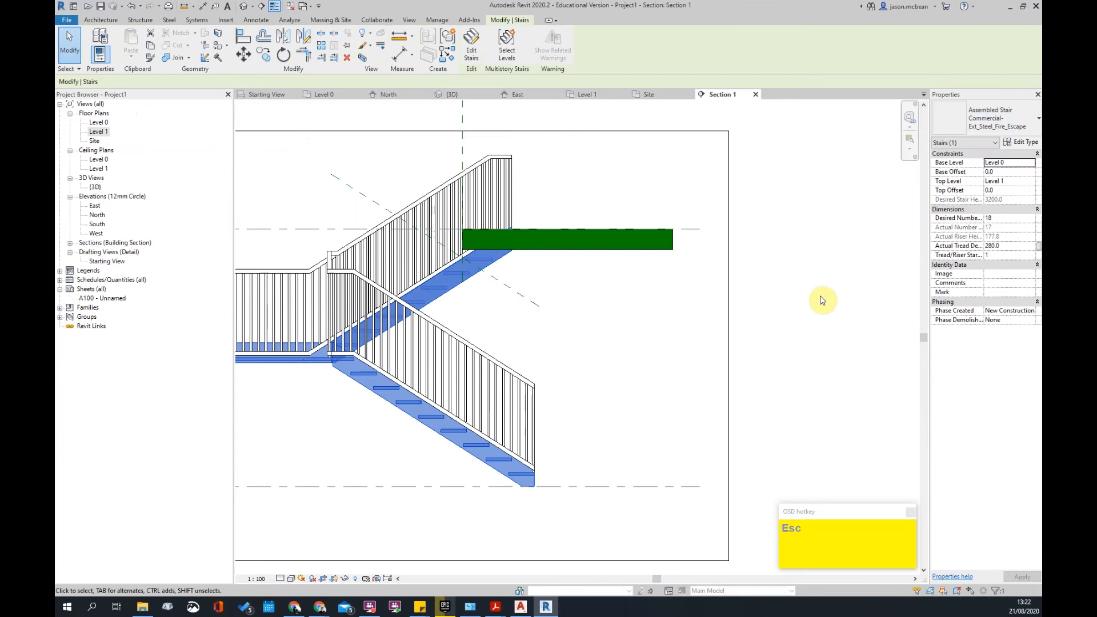
{"action": "left_click", "coordinate": [1022, 142]}
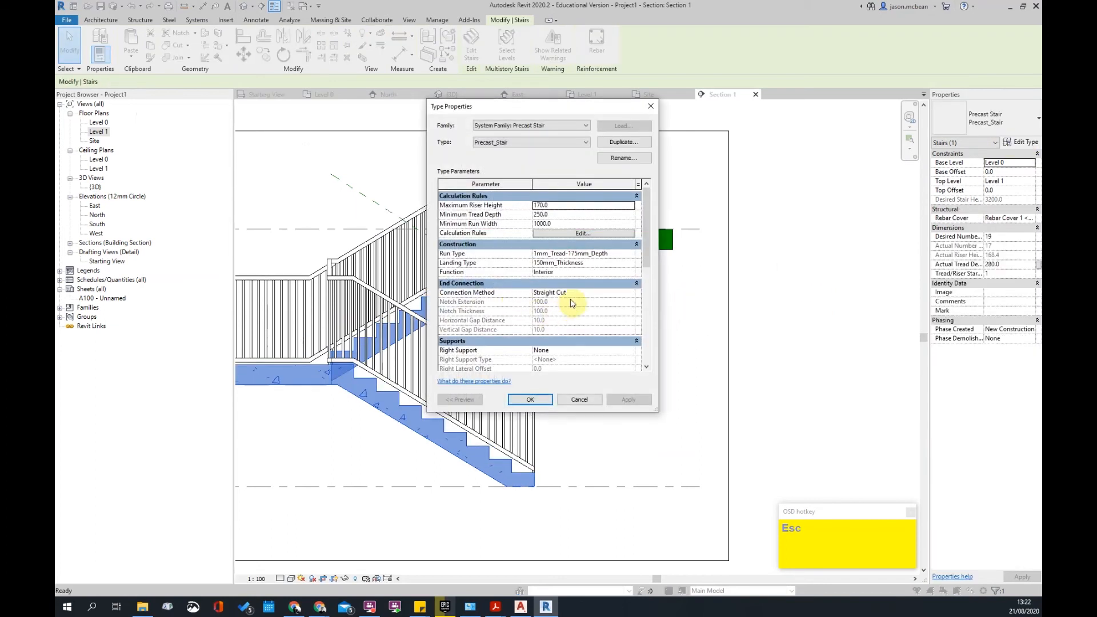
{"action": "left_click", "coordinate": [631, 292]}
{"action": "left_click", "coordinate": [553, 313]}
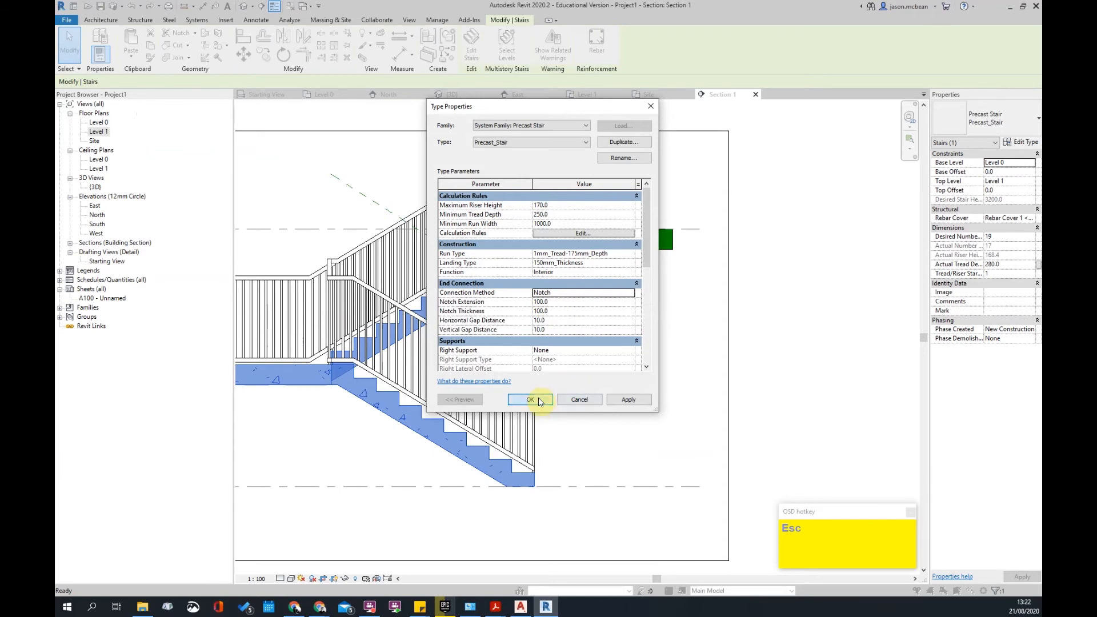
{"action": "left_click", "coordinate": [530, 400]}
{"action": "left_click", "coordinate": [595, 343]}
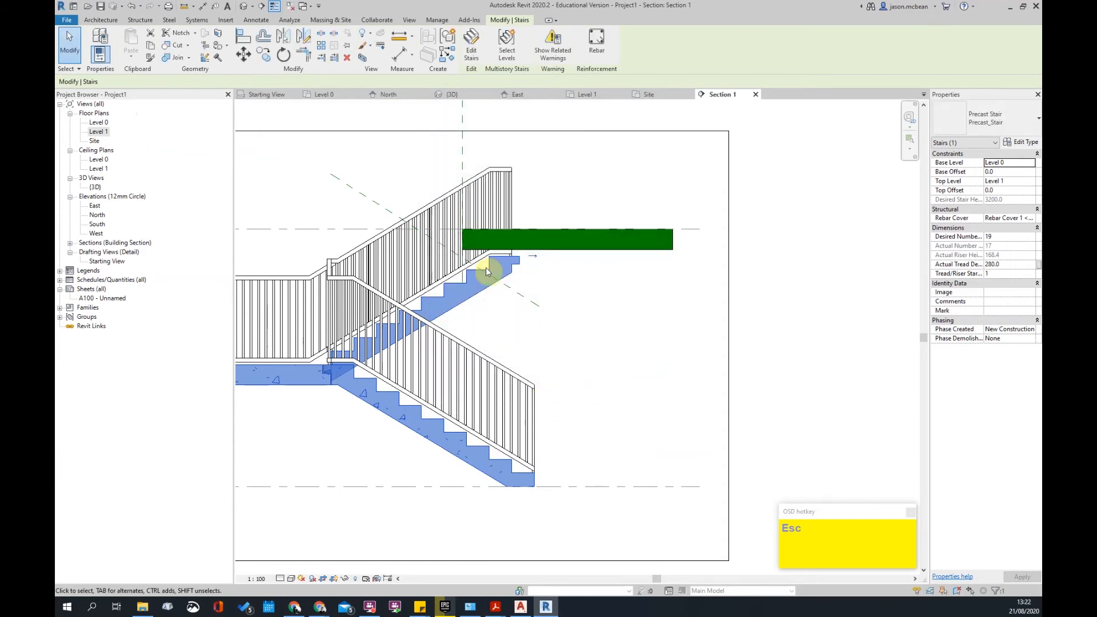
{"action": "scroll", "coordinate": [543, 265], "scroll_direction": "up", "scroll_amount": 5}
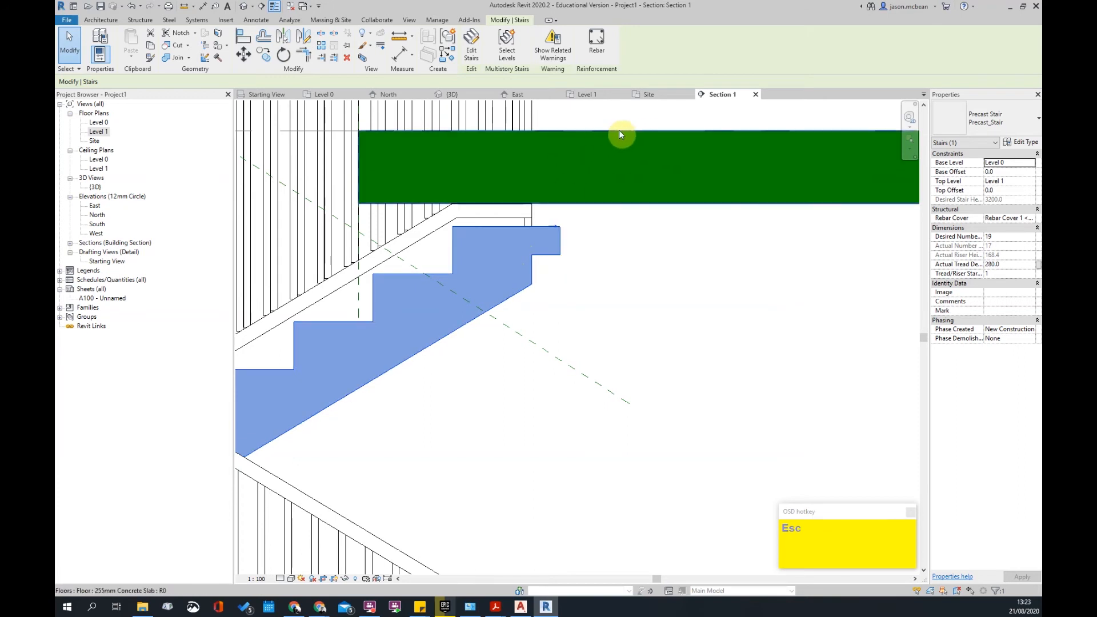
{"action": "scroll", "coordinate": [551, 269], "scroll_direction": "down", "scroll_amount": 5}
{"action": "key", "text": "Escape"}
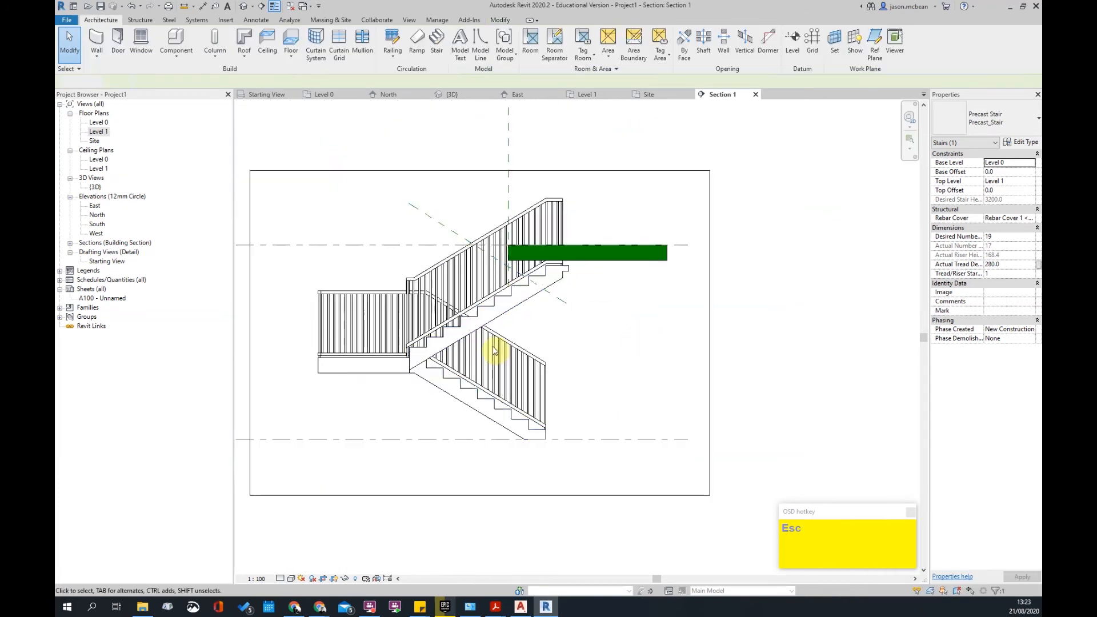
{"action": "double_click", "coordinate": [98, 131]}
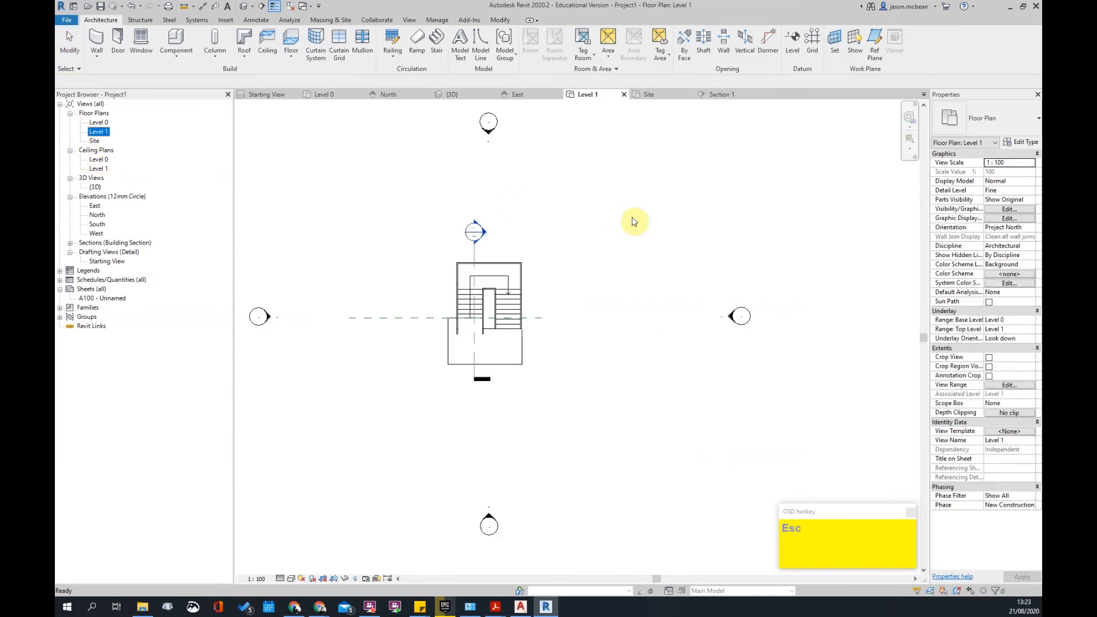
{"action": "scroll", "coordinate": [509, 303], "scroll_direction": "up", "scroll_amount": 3}
{"action": "left_click", "coordinate": [513, 290]}
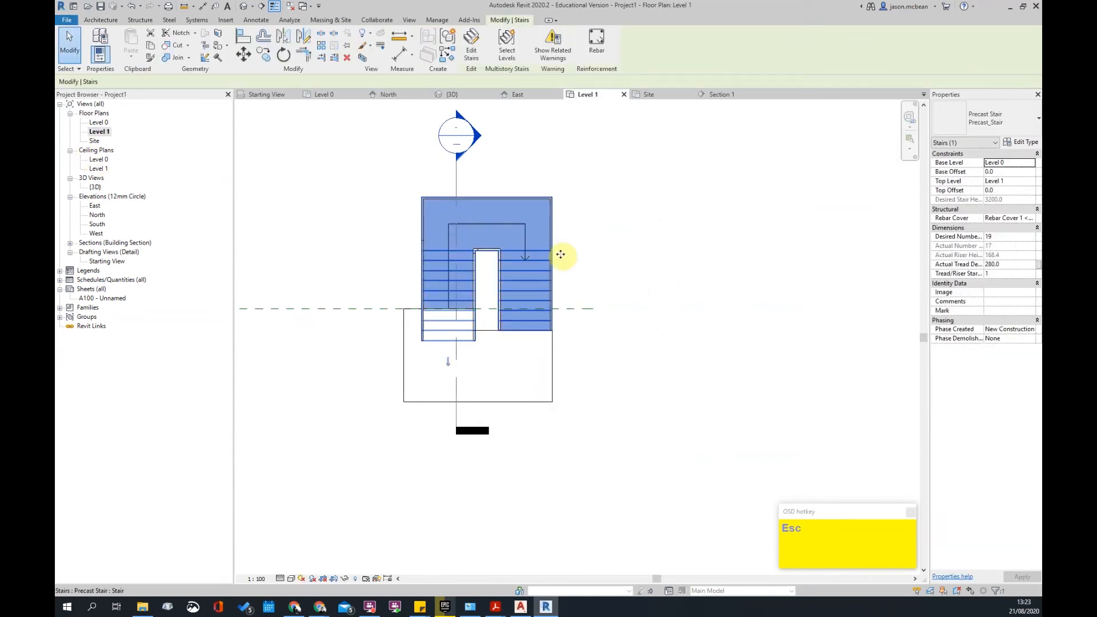
{"action": "double_click", "coordinate": [540, 290]}
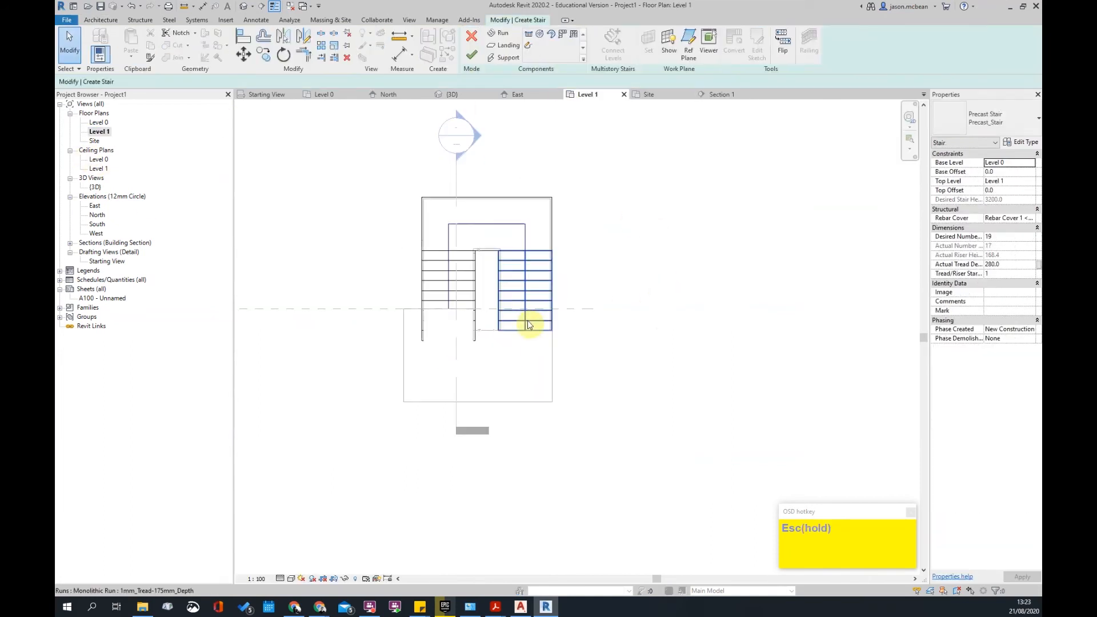
{"action": "left_click", "coordinate": [529, 326]}
{"action": "scroll", "coordinate": [523, 328], "scroll_direction": "up", "scroll_amount": 2}
{"action": "left_click_drag", "start_coordinate": [522, 325], "coordinate": [521, 340]}
{"action": "key", "text": "Escape"}
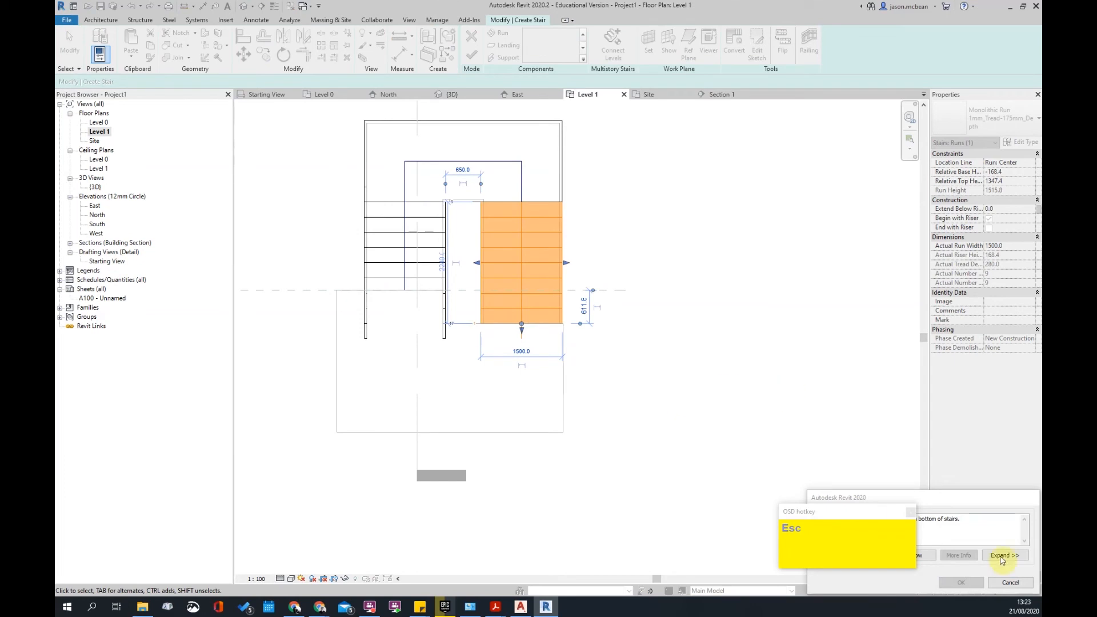
{"action": "key", "text": "Escape"}
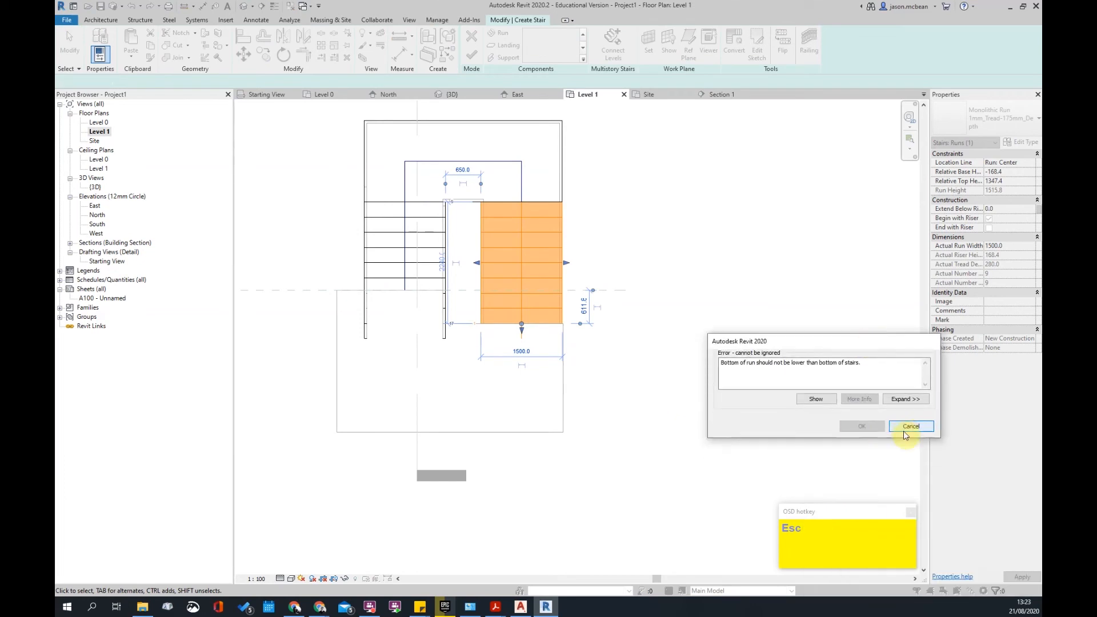
{"action": "left_click", "coordinate": [905, 430]}
{"action": "left_click", "coordinate": [522, 311]}
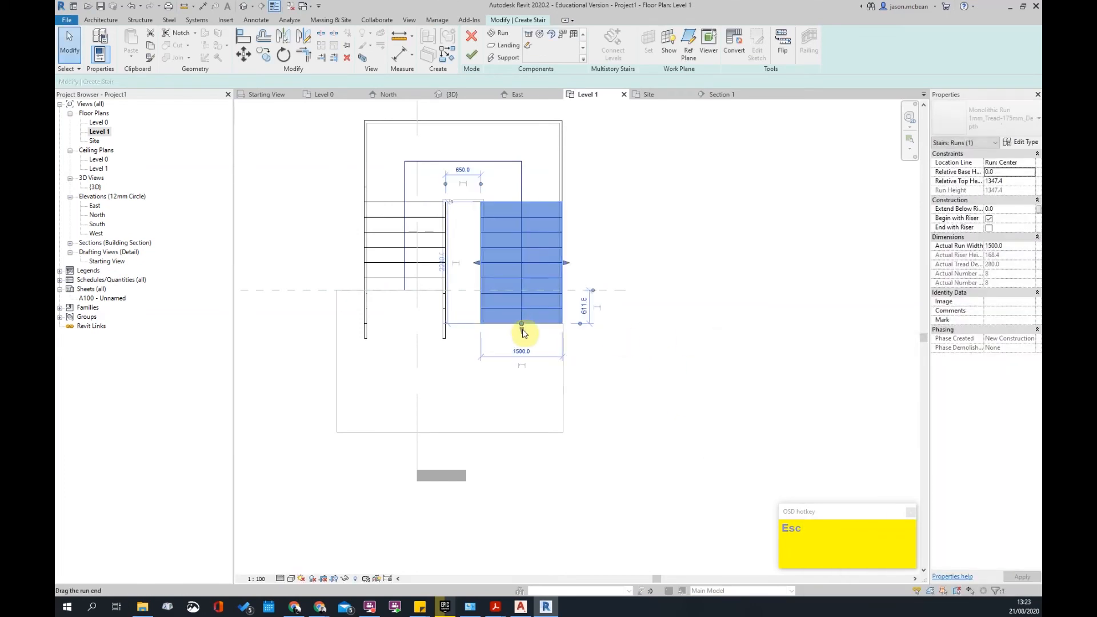
{"action": "left_click_drag", "start_coordinate": [523, 325], "coordinate": [520, 368]}
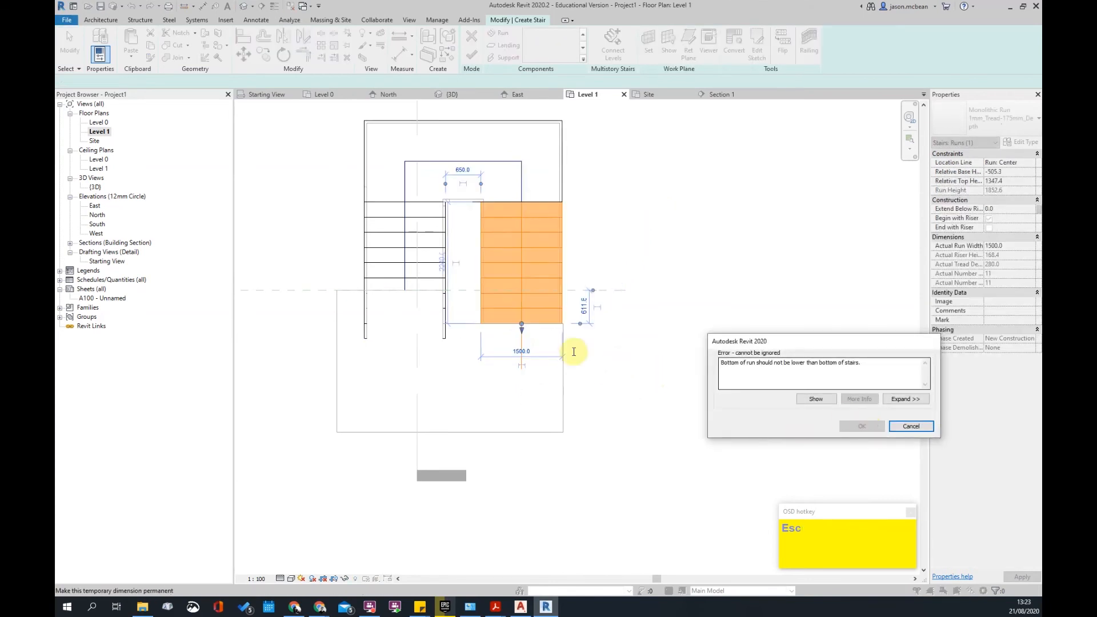
{"action": "key", "text": "Escape"}
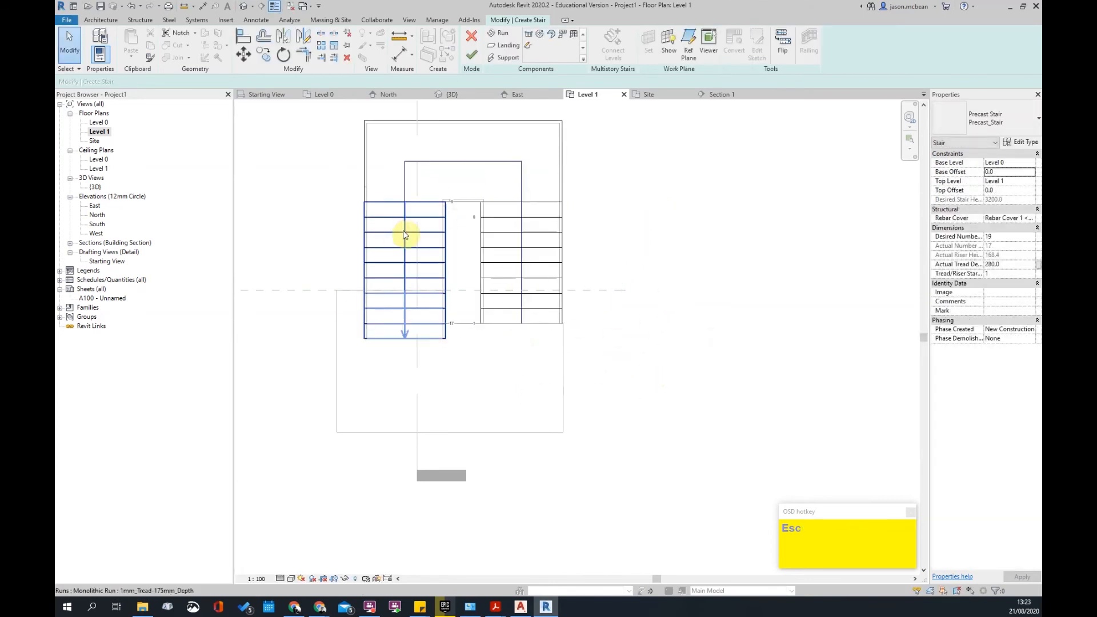
{"action": "left_click", "coordinate": [405, 233]}
{"action": "left_click", "coordinate": [529, 298]}
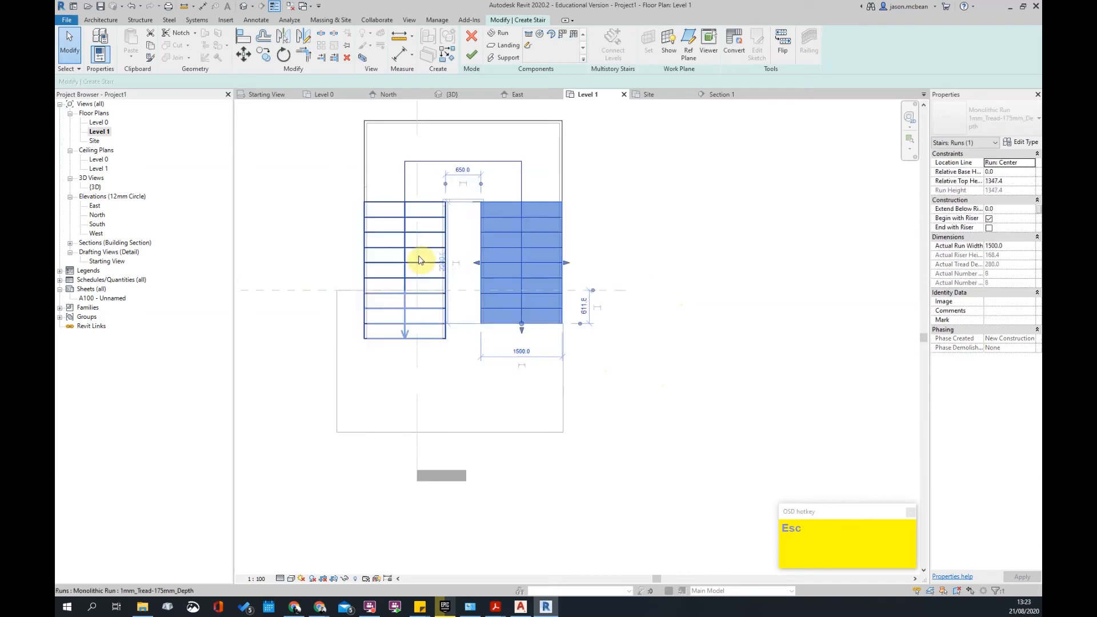
{"action": "left_click", "coordinate": [412, 253]}
{"action": "left_click_drag", "start_coordinate": [405, 345], "coordinate": [403, 353]}
{"action": "key", "text": "Escape"}
{"action": "key", "text": "Escape"}
{"action": "scroll", "coordinate": [570, 297], "scroll_direction": "down", "scroll_amount": 2}
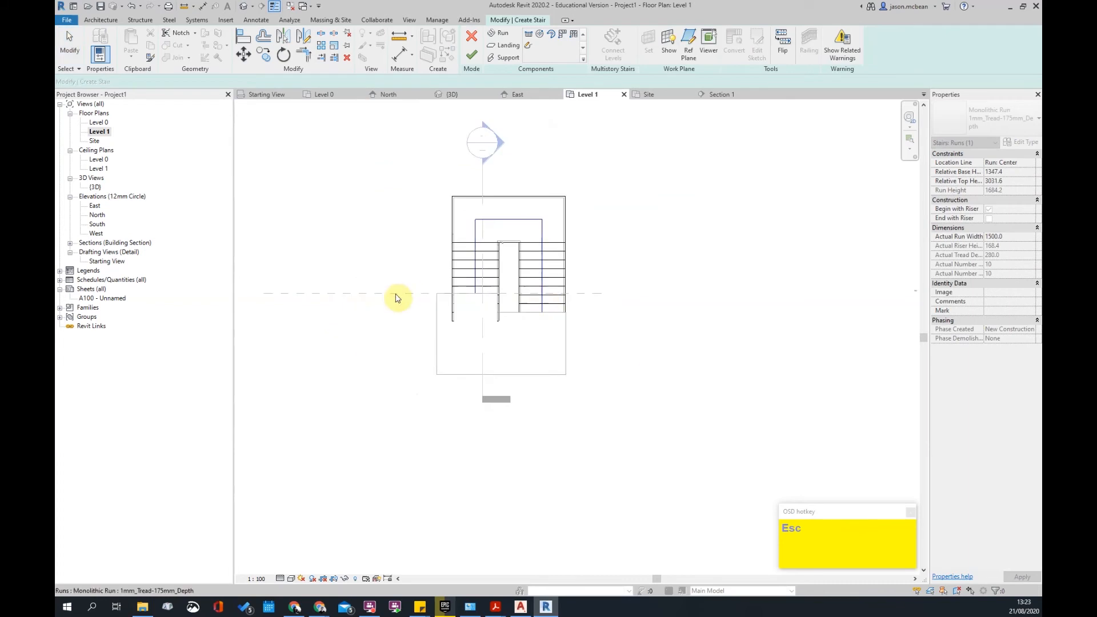
{"action": "left_click", "coordinate": [478, 59]}
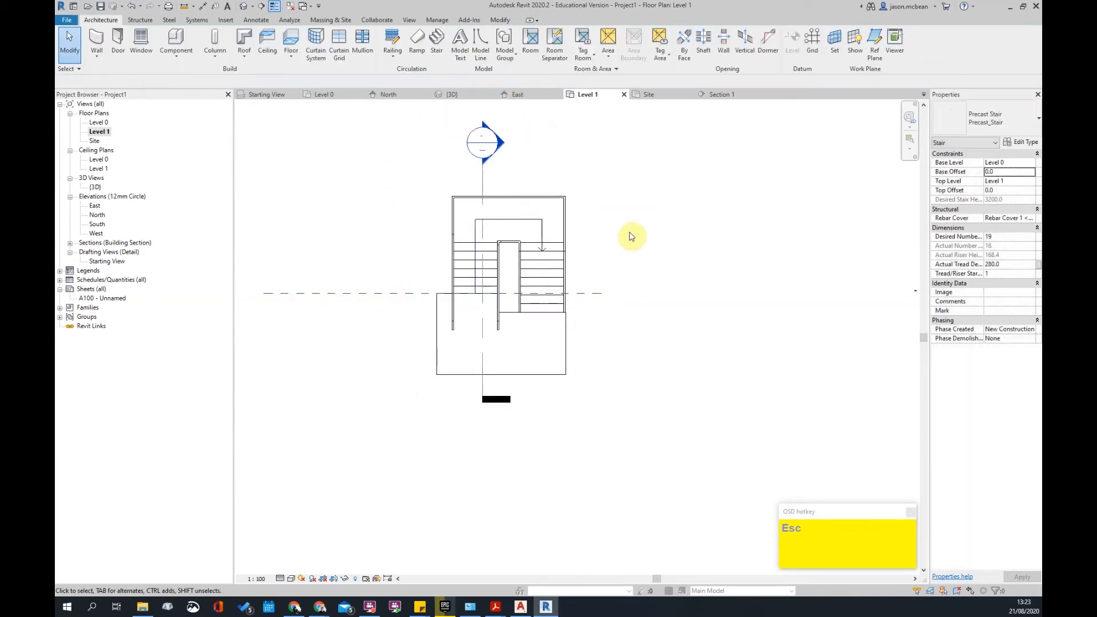
{"action": "double_click", "coordinate": [496, 146]}
{"action": "scroll", "coordinate": [600, 289], "scroll_direction": "up", "scroll_amount": 3}
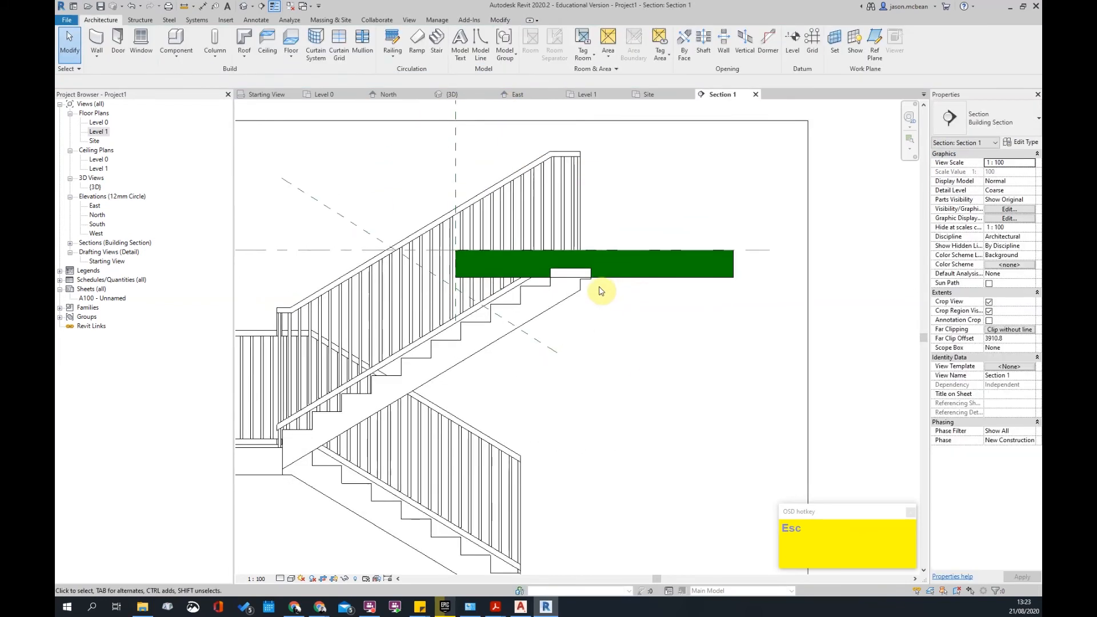
- Inspect the stair where it meets the Level 1 slab in Section 1
{"action": "left_click", "coordinate": [569, 294]}
{"action": "scroll", "coordinate": [588, 307], "scroll_direction": "down", "scroll_amount": 2}
{"action": "key", "text": "Escape"}
{"action": "scroll", "coordinate": [571, 284], "scroll_direction": "up", "scroll_amount": 4}
{"action": "scroll", "coordinate": [556, 297], "scroll_direction": "up", "scroll_amount": 1}
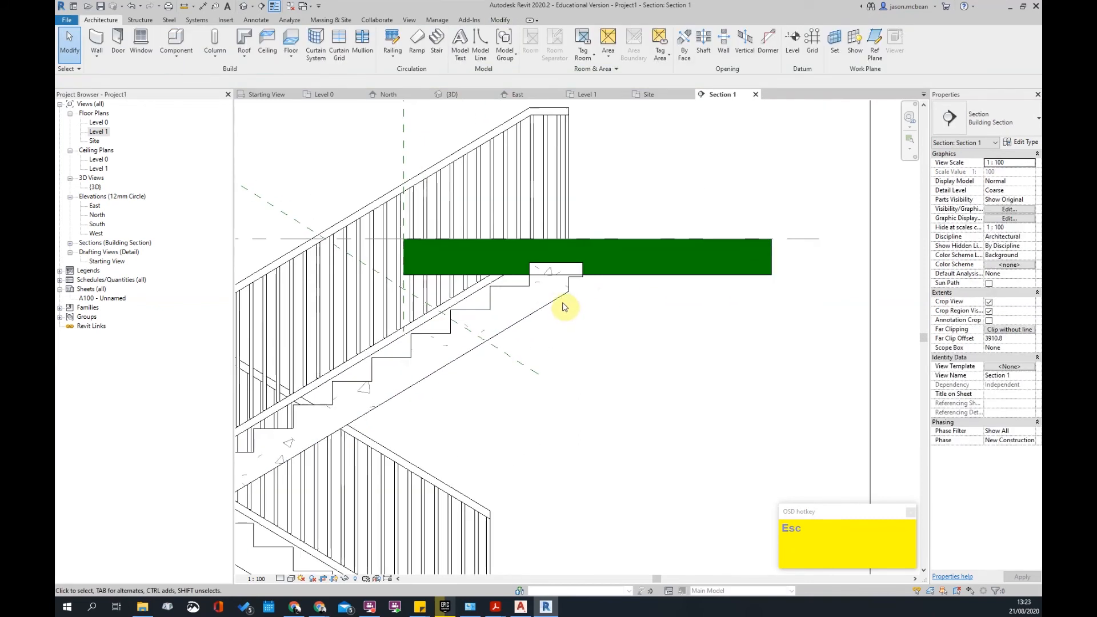
{"action": "scroll", "coordinate": [546, 308], "scroll_direction": "down", "scroll_amount": 5}
{"action": "left_click", "coordinate": [545, 309]}
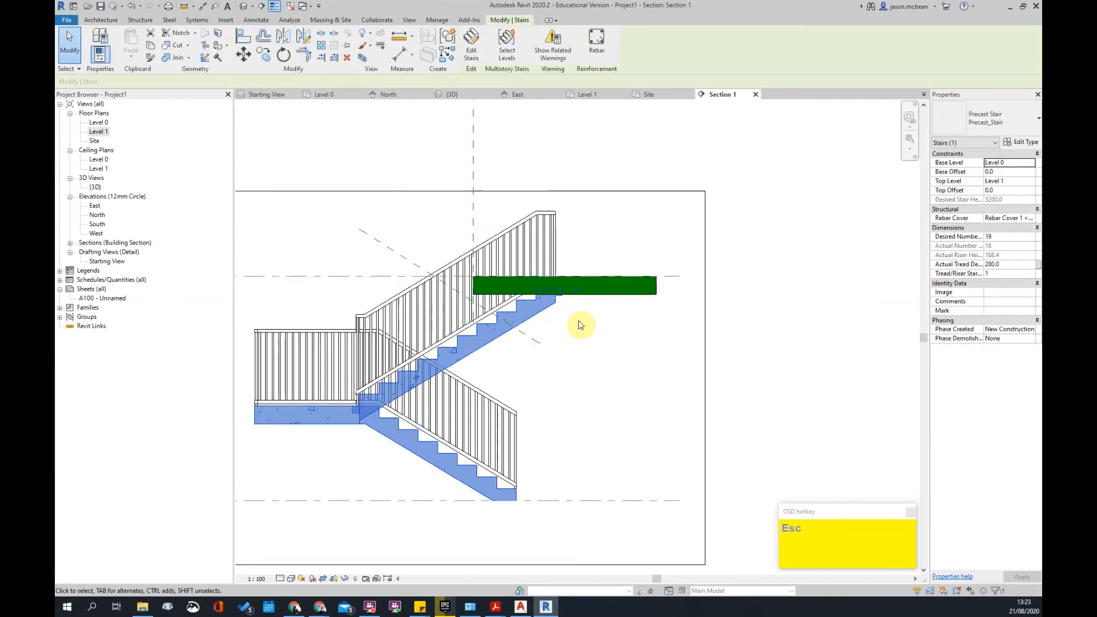
{"action": "key", "text": "Escape"}
- In the Level 1 plan, open the stair for editing and check its left-hand run
{"action": "double_click", "coordinate": [97, 132]}
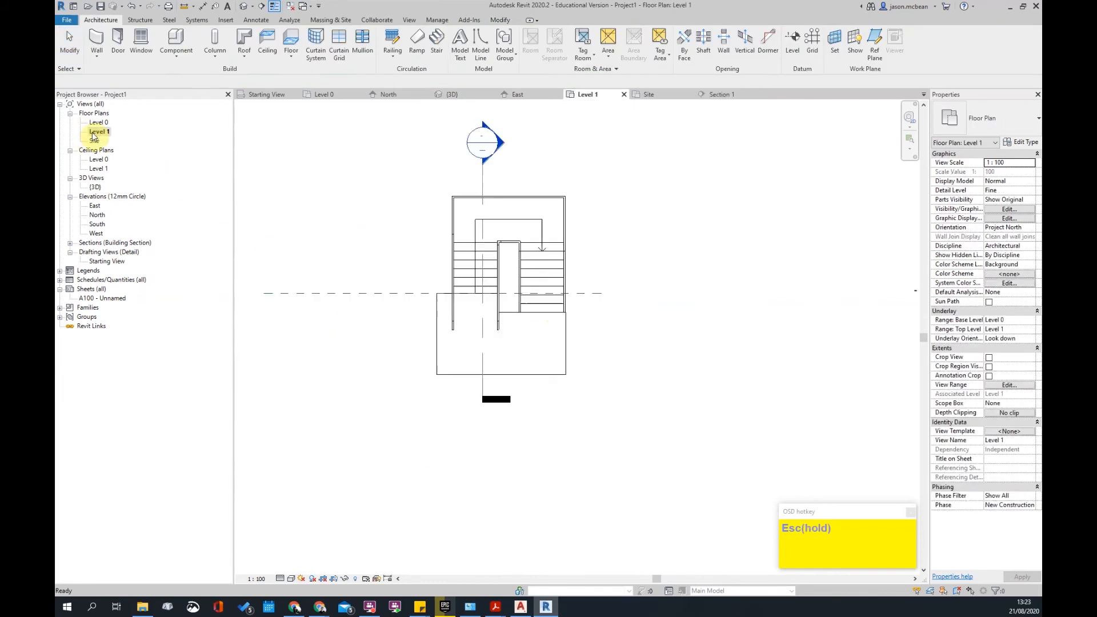
{"action": "left_click", "coordinate": [530, 254]}
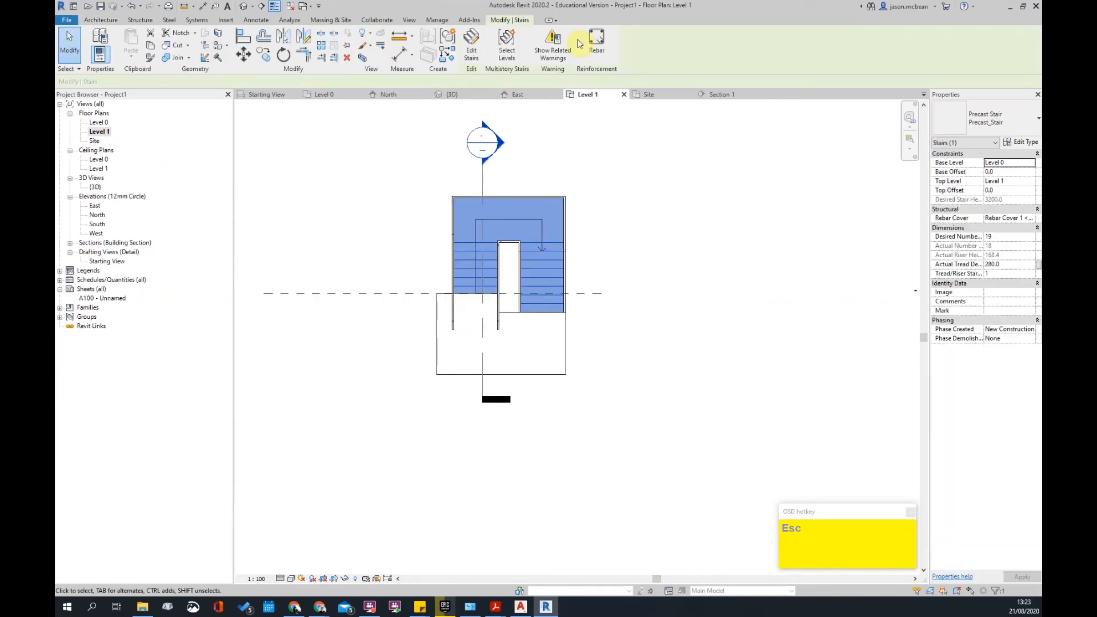
{"action": "left_click", "coordinate": [469, 47]}
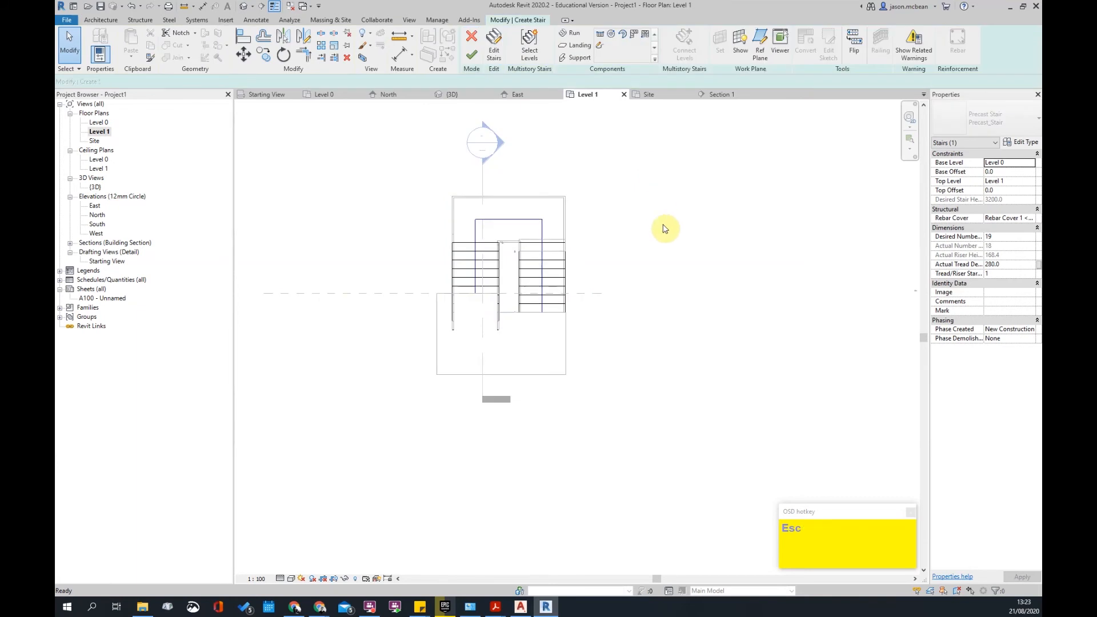
{"action": "key", "text": "Escape"}
{"action": "left_click", "coordinate": [477, 269]}
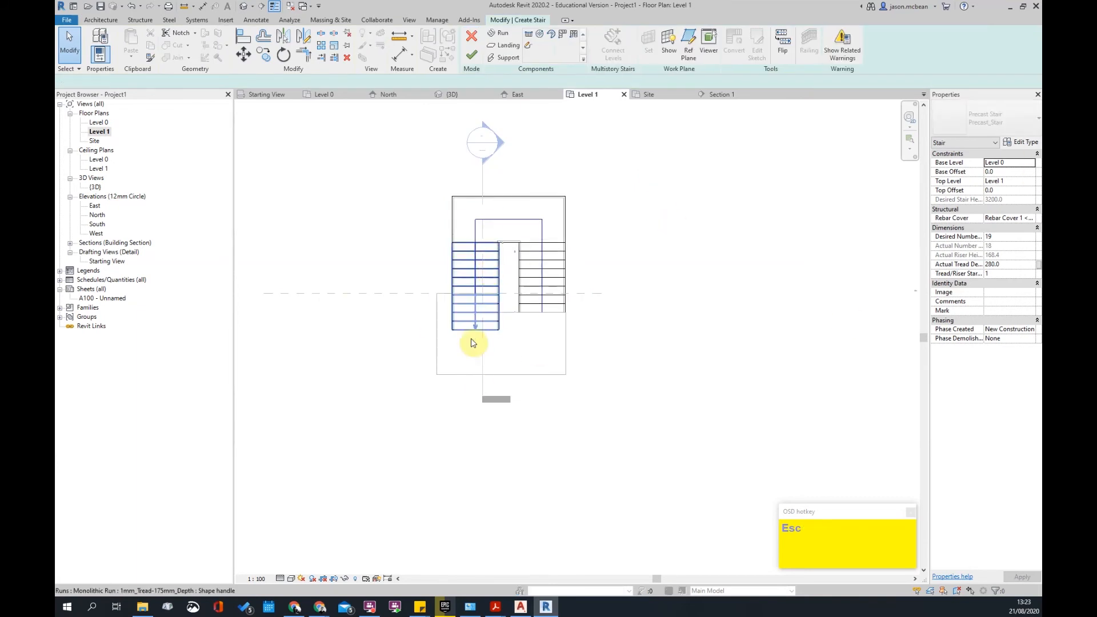
{"action": "scroll", "coordinate": [475, 339], "scroll_direction": "up", "scroll_amount": 2}
{"action": "key", "text": "Escape"}
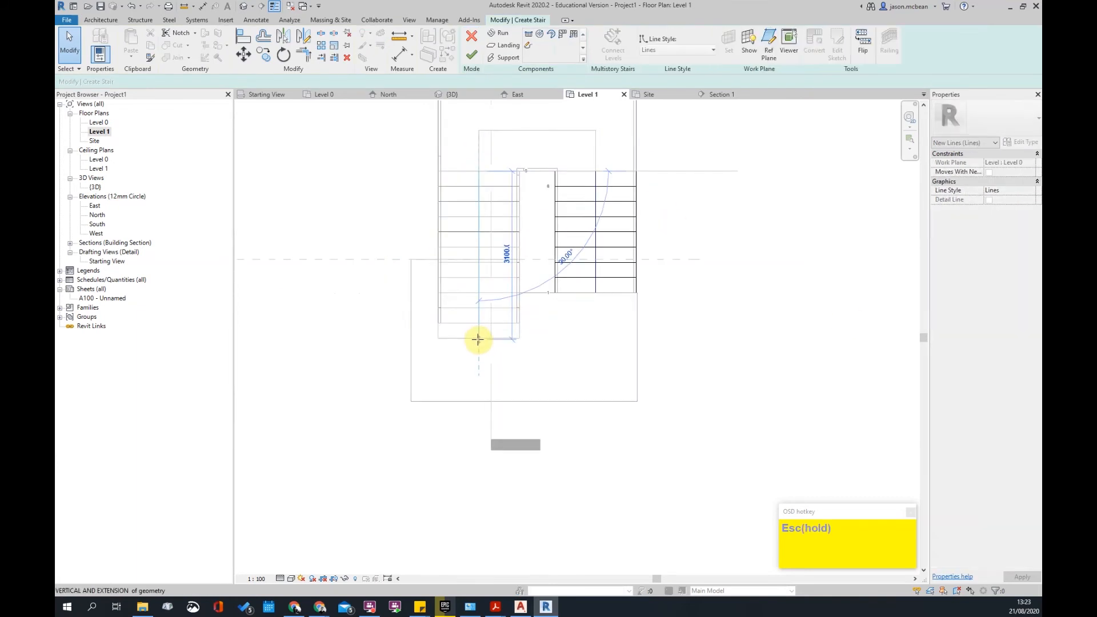
{"action": "scroll", "coordinate": [741, 327], "scroll_direction": "down", "scroll_amount": 1}
{"action": "scroll", "coordinate": [741, 326], "scroll_direction": "down", "scroll_amount": 1}
- Finish the stair edit from Section 1, check the slab and detail level, and reopen Level 1
{"action": "double_click", "coordinate": [623, 146]}
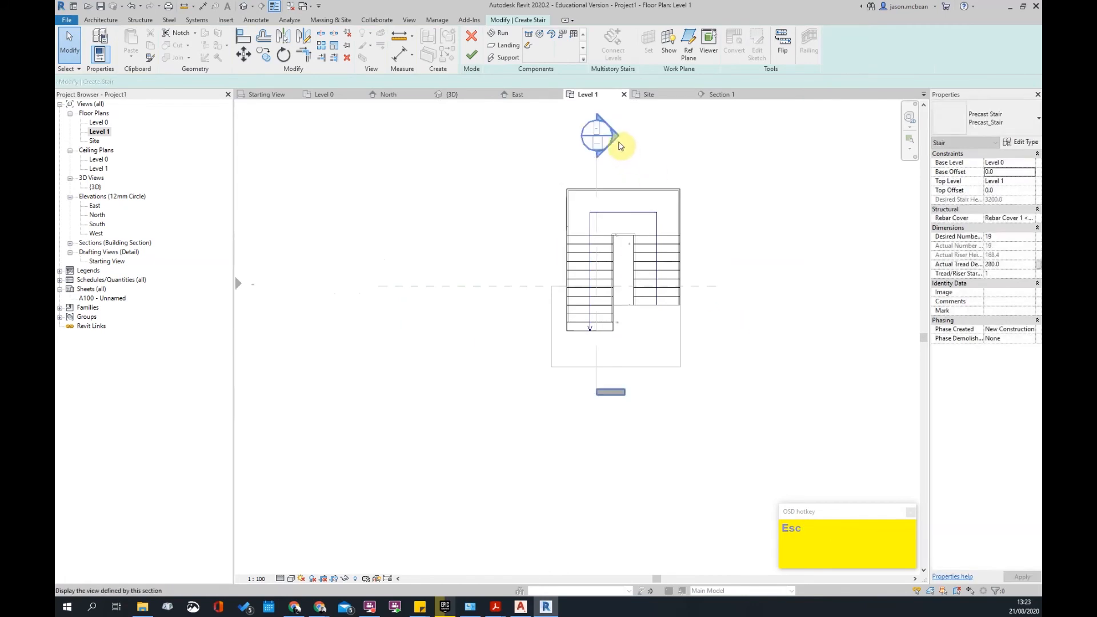
{"action": "scroll", "coordinate": [602, 314], "scroll_direction": "up", "scroll_amount": 3}
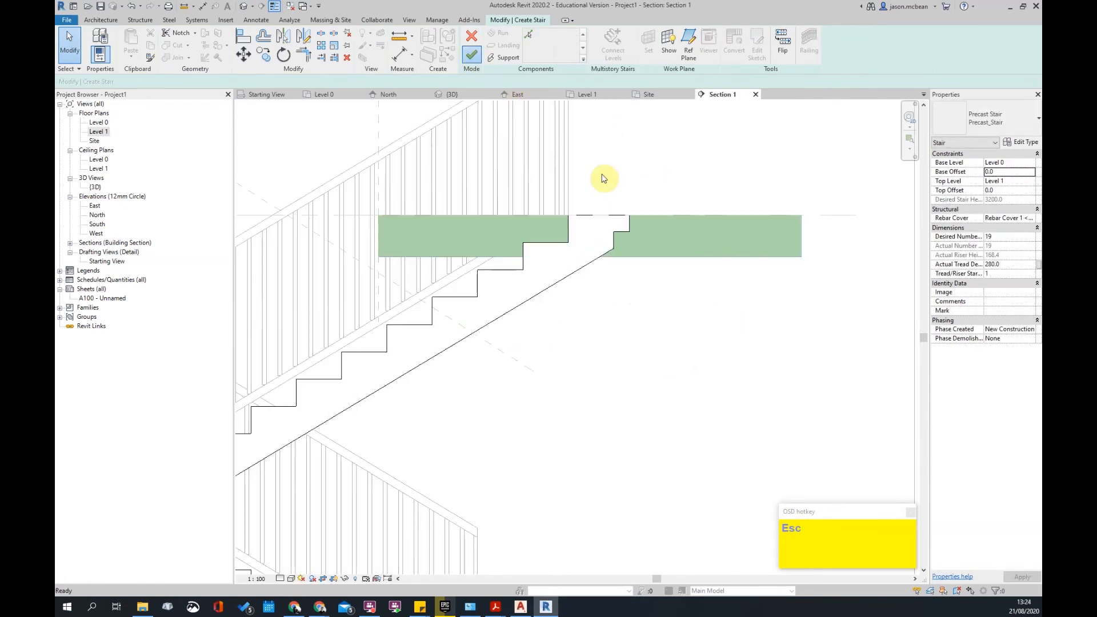
{"action": "left_click", "coordinate": [472, 57]}
{"action": "left_click", "coordinate": [644, 254]}
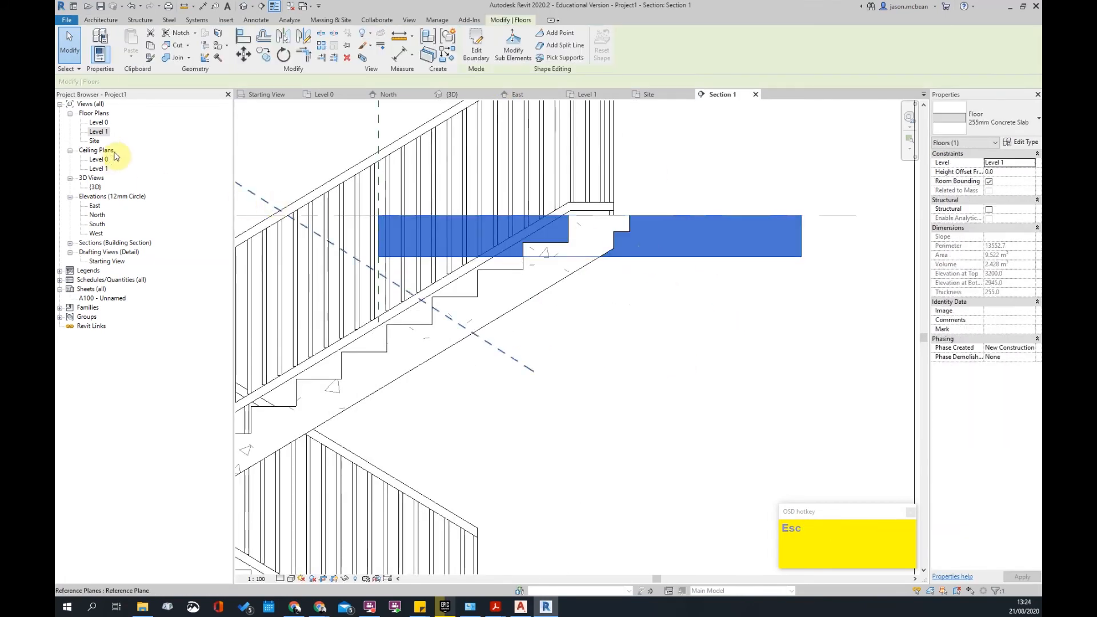
{"action": "left_click", "coordinate": [99, 132]}
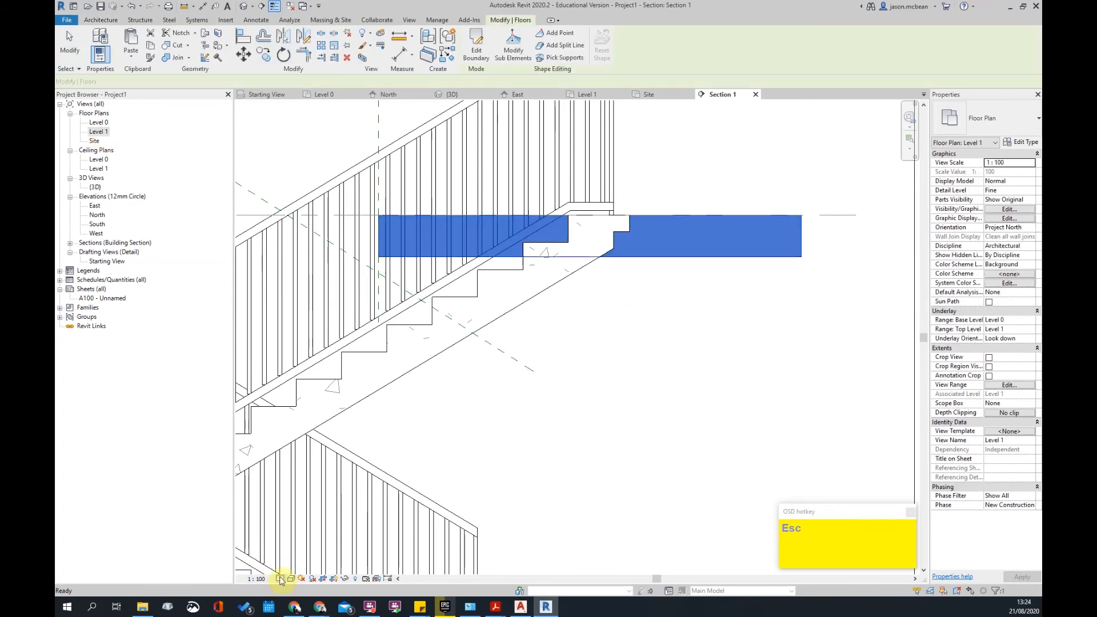
{"action": "left_click", "coordinate": [280, 579]}
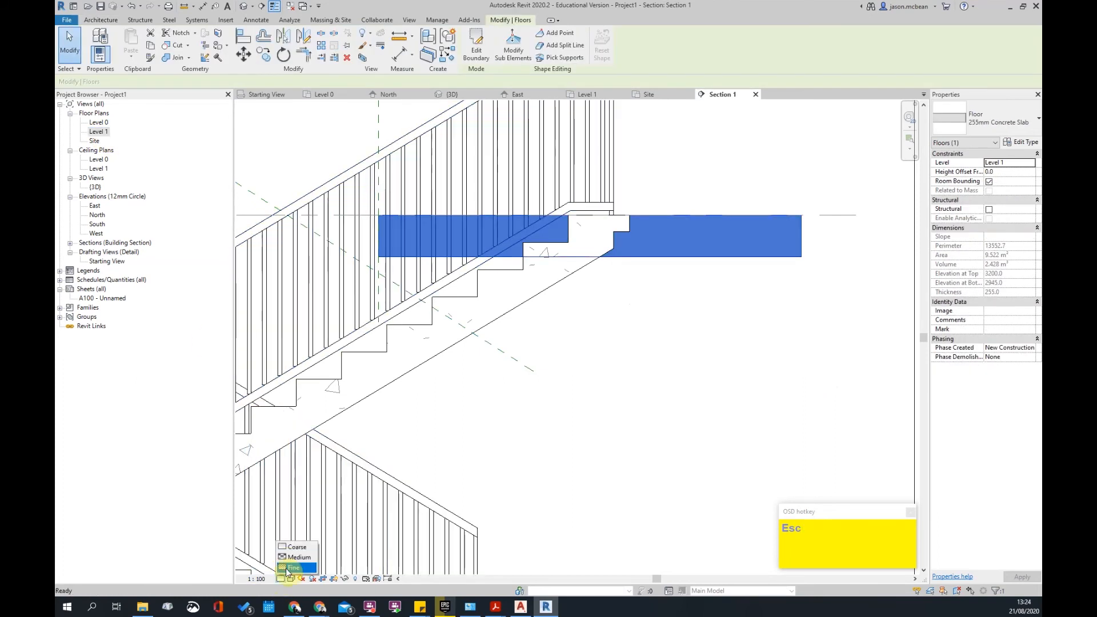
{"action": "key", "text": "Escape"}
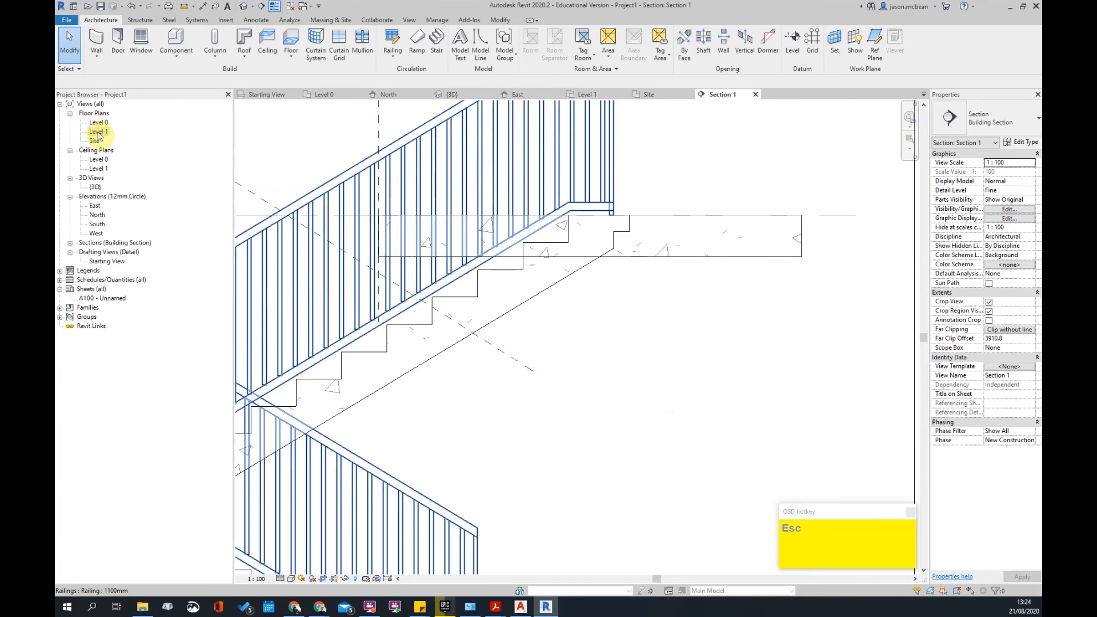
{"action": "double_click", "coordinate": [99, 135]}
- Reshape the Level 1 slab boundary, moving edges in around the stair's lower flight
{"action": "left_click", "coordinate": [668, 304]}
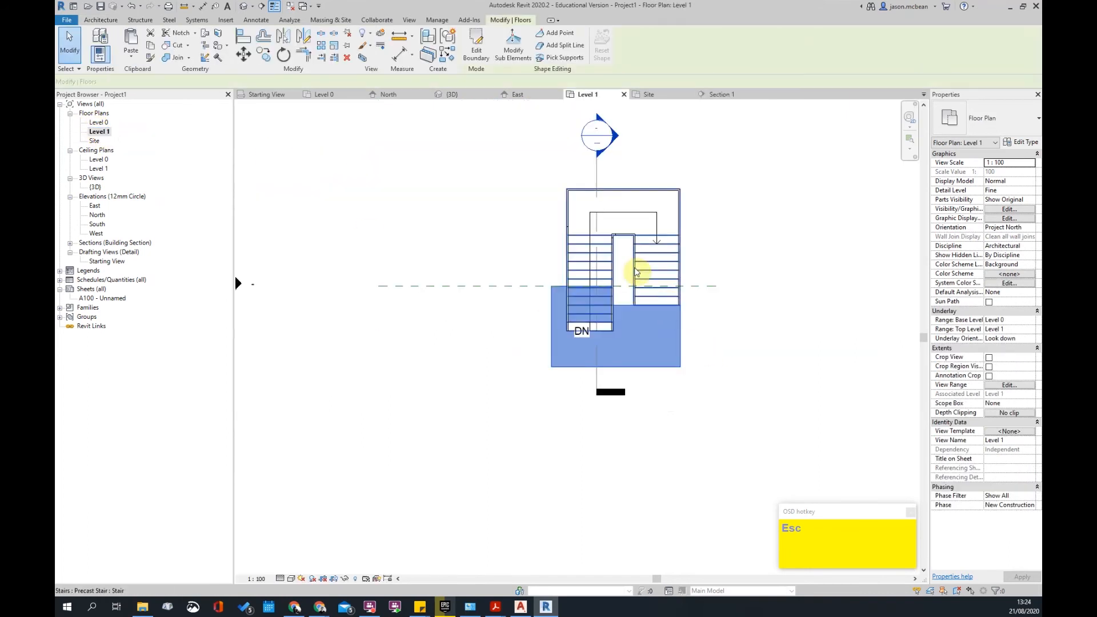
{"action": "scroll", "coordinate": [668, 304], "scroll_direction": "up", "scroll_amount": 2}
{"action": "left_click", "coordinate": [476, 45]}
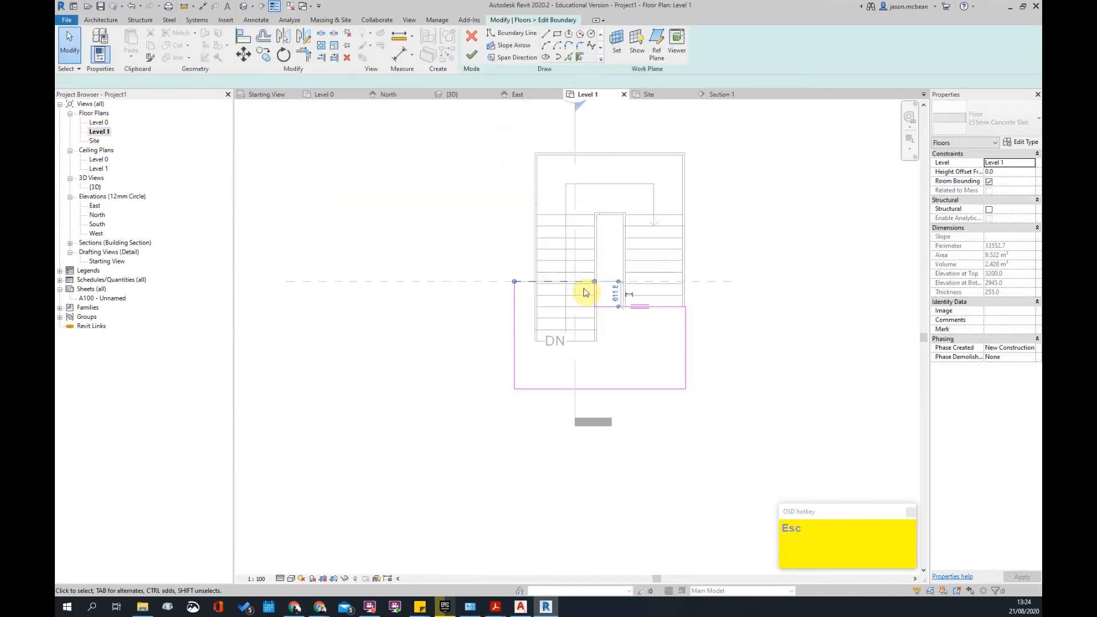
{"action": "scroll", "coordinate": [584, 292], "scroll_direction": "up", "scroll_amount": 1}
{"action": "left_click_drag", "start_coordinate": [580, 278], "coordinate": [580, 359]}
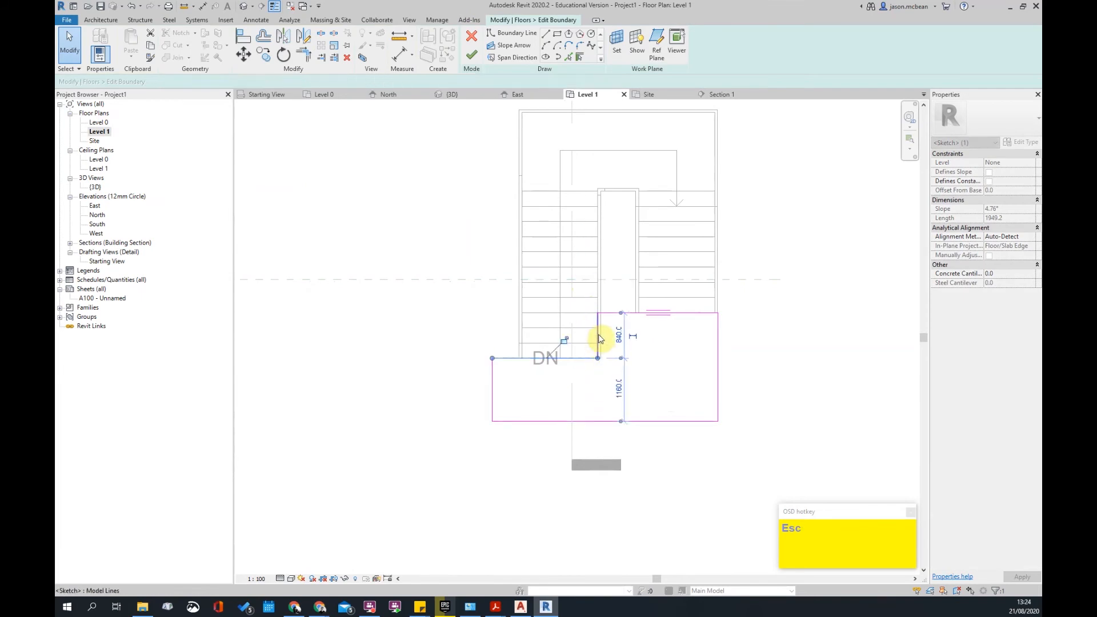
{"action": "scroll", "coordinate": [598, 345], "scroll_direction": "up", "scroll_amount": 1}
{"action": "left_click", "coordinate": [602, 335]}
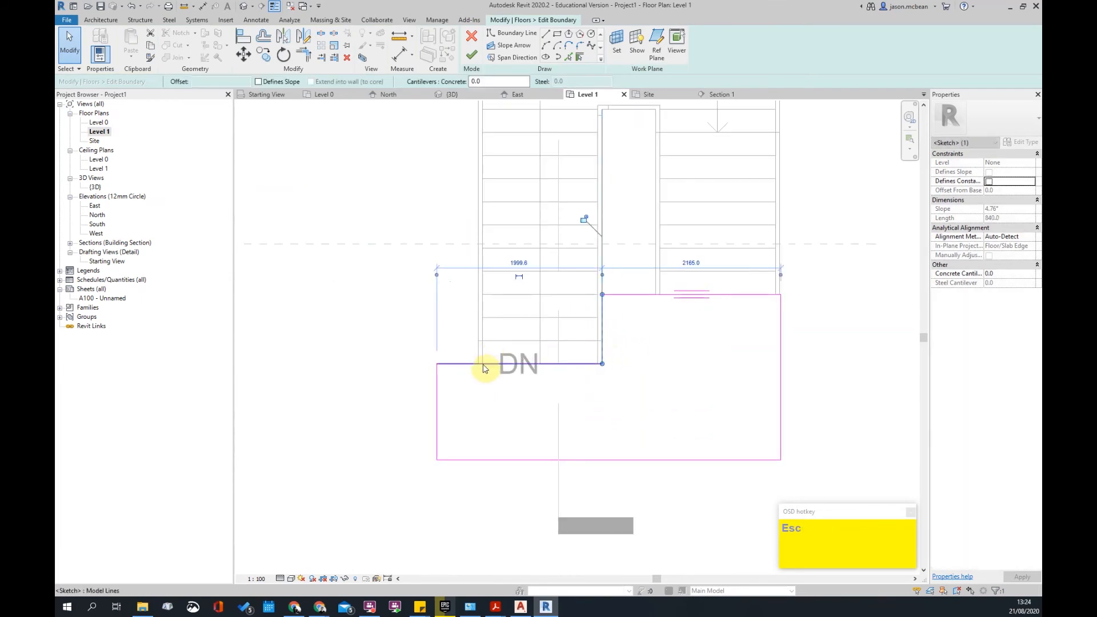
{"action": "left_click_drag", "start_coordinate": [437, 392], "coordinate": [485, 387]}
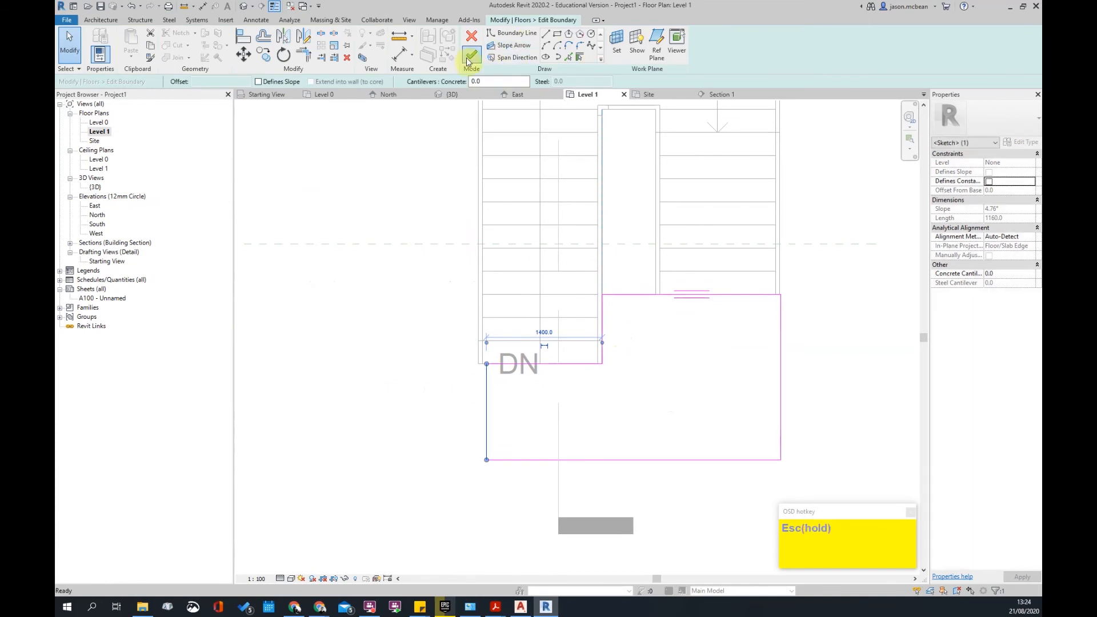
- Finish the slab edit and inspect the trimmed slab in Section 1
{"action": "left_click", "coordinate": [468, 62]}
{"action": "key", "text": "Escape"}
{"action": "scroll", "coordinate": [392, 326], "scroll_direction": "down", "scroll_amount": 3}
{"action": "double_click", "coordinate": [513, 147]}
{"action": "scroll", "coordinate": [657, 294], "scroll_direction": "up", "scroll_amount": 3}
{"action": "left_click", "coordinate": [637, 319]}
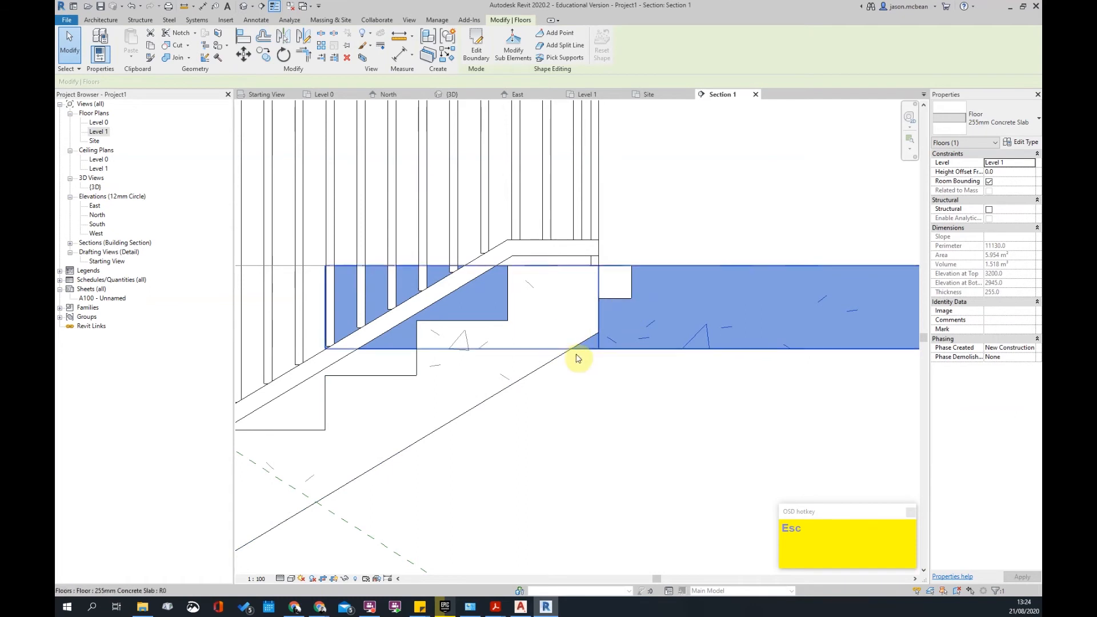
- Clear the floor slab selection and frame the stair landing in Section 1
{"action": "scroll", "coordinate": [575, 359], "scroll_direction": "down", "scroll_amount": 2}
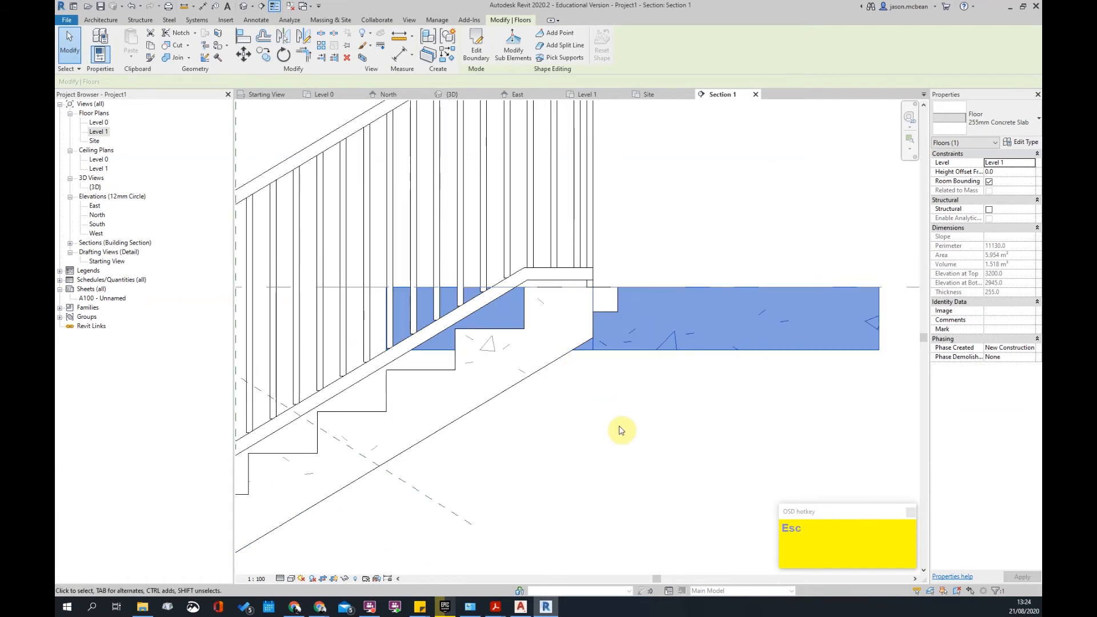
{"action": "scroll", "coordinate": [622, 431], "scroll_direction": "down", "scroll_amount": 3}
{"action": "key", "text": "Escape"}
{"action": "scroll", "coordinate": [536, 403], "scroll_direction": "down", "scroll_amount": 2}
{"action": "scroll", "coordinate": [358, 473], "scroll_direction": "up", "scroll_amount": 3}
{"action": "middle_click_drag", "start_coordinate": [446, 463], "coordinate": [567, 446]}
{"action": "scroll", "coordinate": [563, 445], "scroll_direction": "down", "scroll_amount": 1}
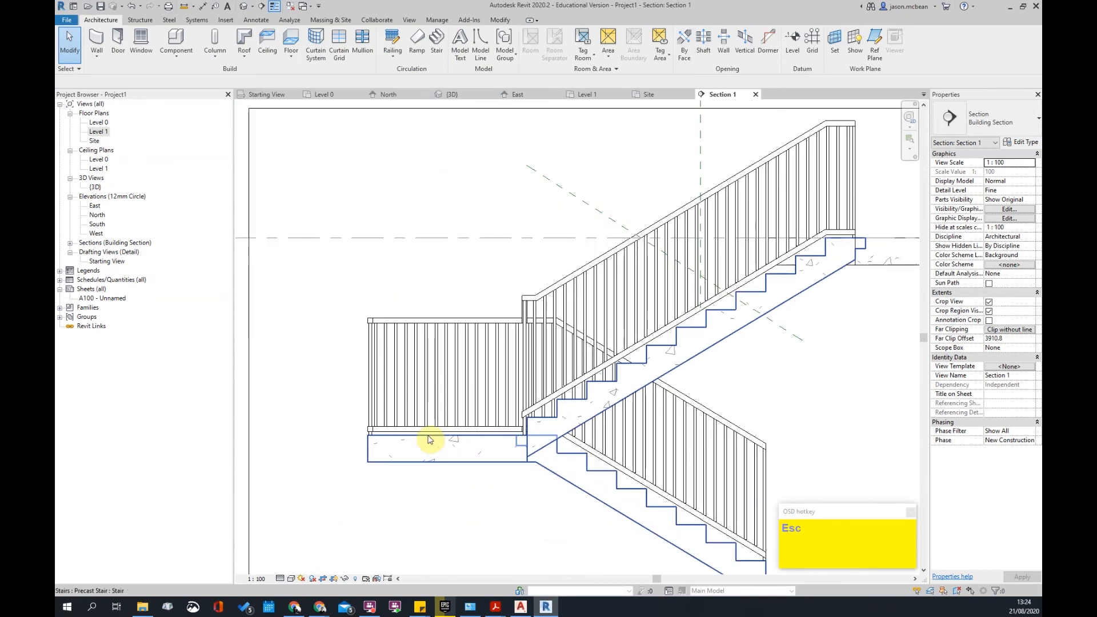
{"action": "scroll", "coordinate": [510, 451], "scroll_direction": "up", "scroll_amount": 2}
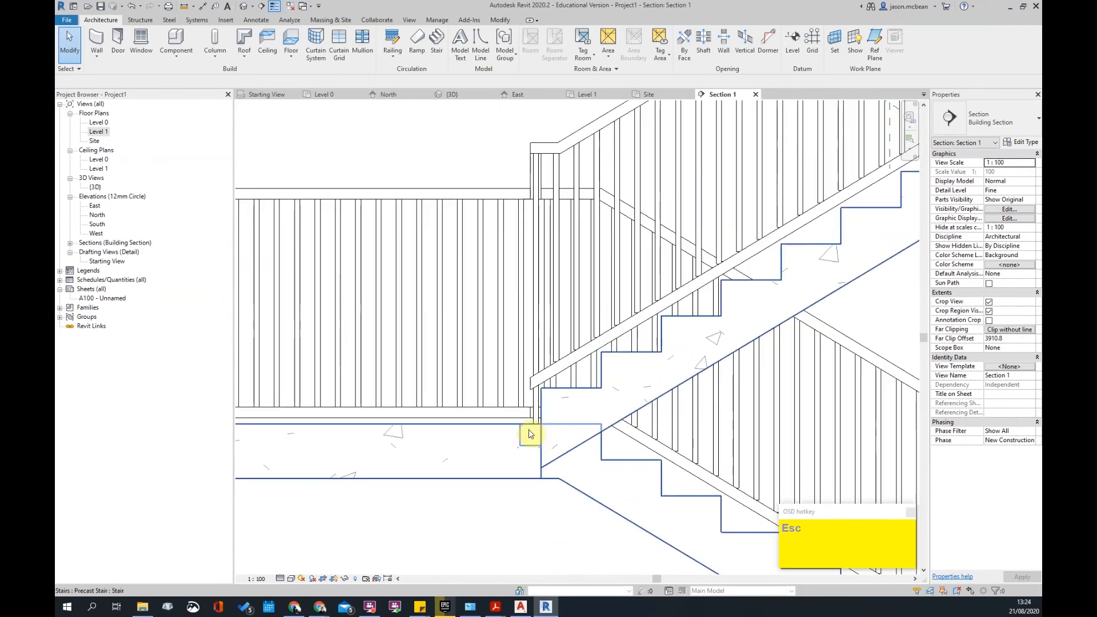
- Select the precast stair and drop down its list of stair types
{"action": "left_click", "coordinate": [535, 429]}
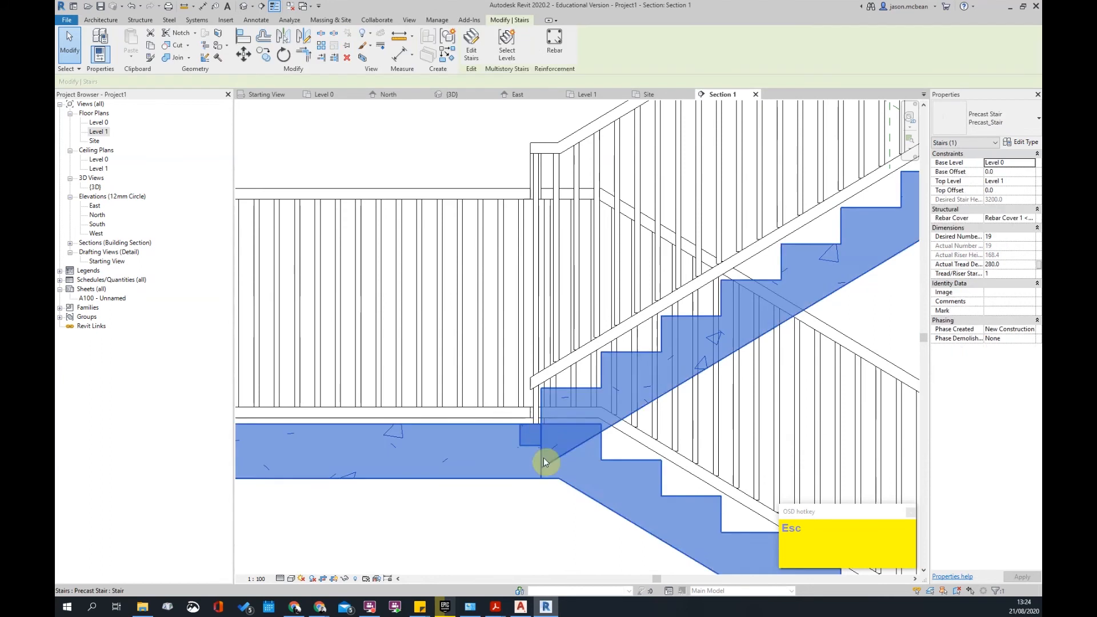
{"action": "scroll", "coordinate": [509, 463], "scroll_direction": "down", "scroll_amount": 3}
{"action": "scroll", "coordinate": [605, 358], "scroll_direction": "up", "scroll_amount": 3}
{"action": "scroll", "coordinate": [650, 344], "scroll_direction": "up", "scroll_amount": 2}
{"action": "left_click", "coordinate": [588, 394]}
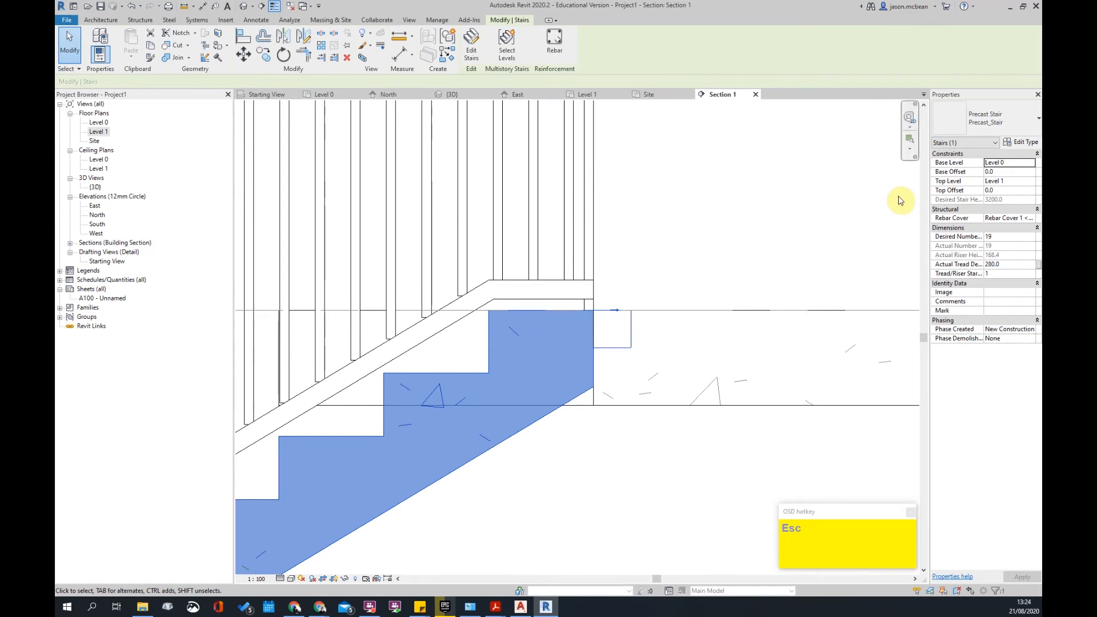
{"action": "left_click", "coordinate": [949, 120]}
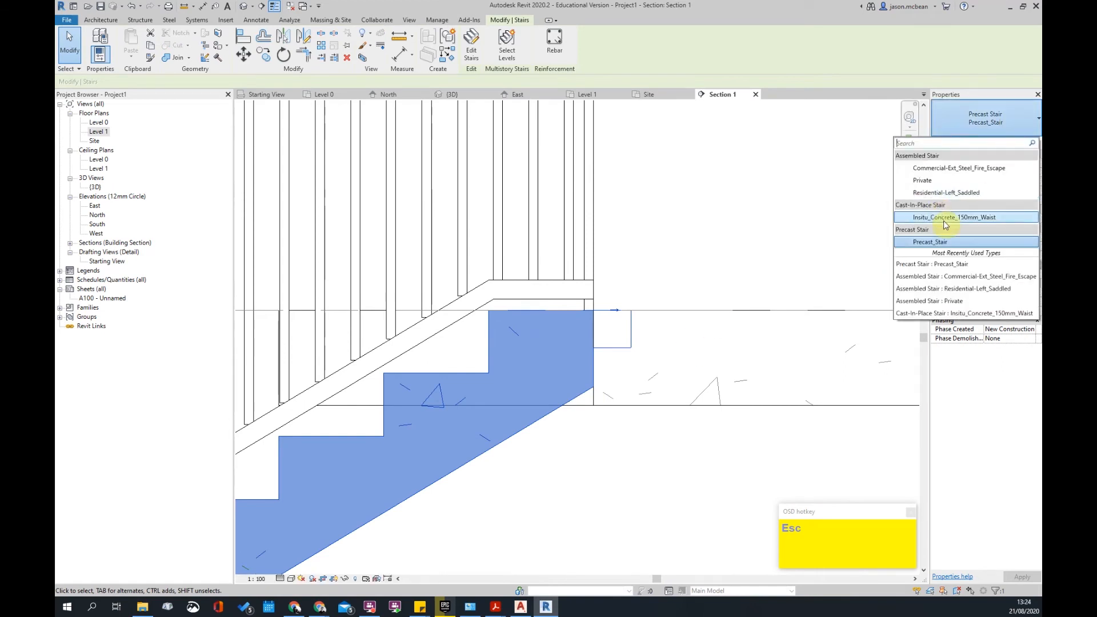
- Switch the stair to Insitu_Concrete_150mm_Waist and verify the new type in section
{"action": "left_click", "coordinate": [949, 217]}
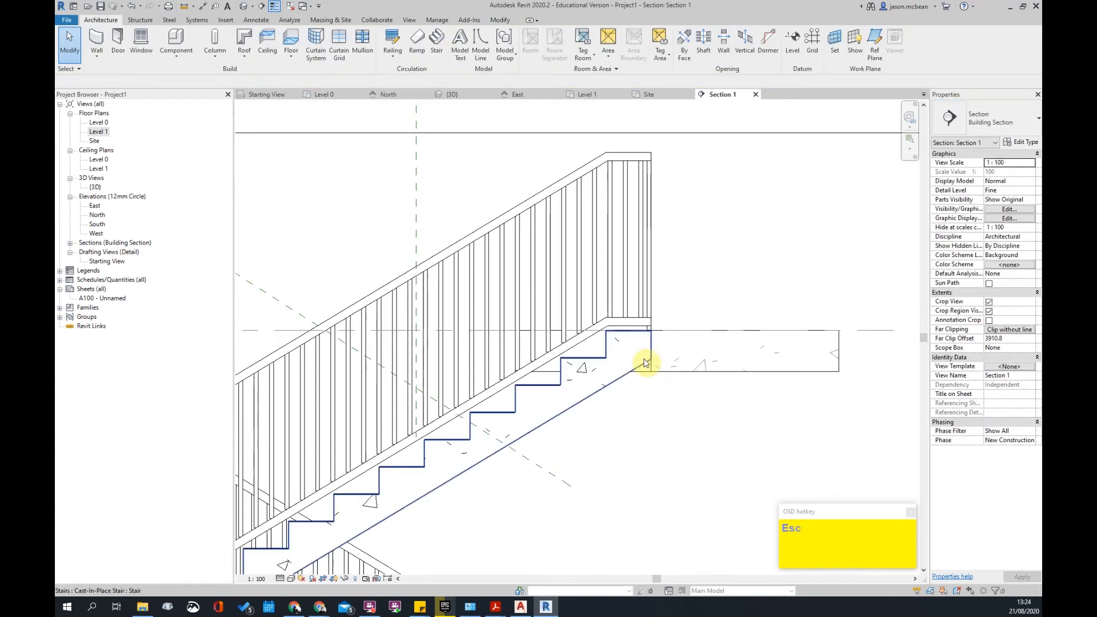
{"action": "scroll", "coordinate": [714, 354], "scroll_direction": "down", "scroll_amount": 3}
{"action": "scroll", "coordinate": [706, 341], "scroll_direction": "up", "scroll_amount": 3}
{"action": "scroll", "coordinate": [706, 341], "scroll_direction": "up", "scroll_amount": 1}
{"action": "left_click", "coordinate": [706, 341]}
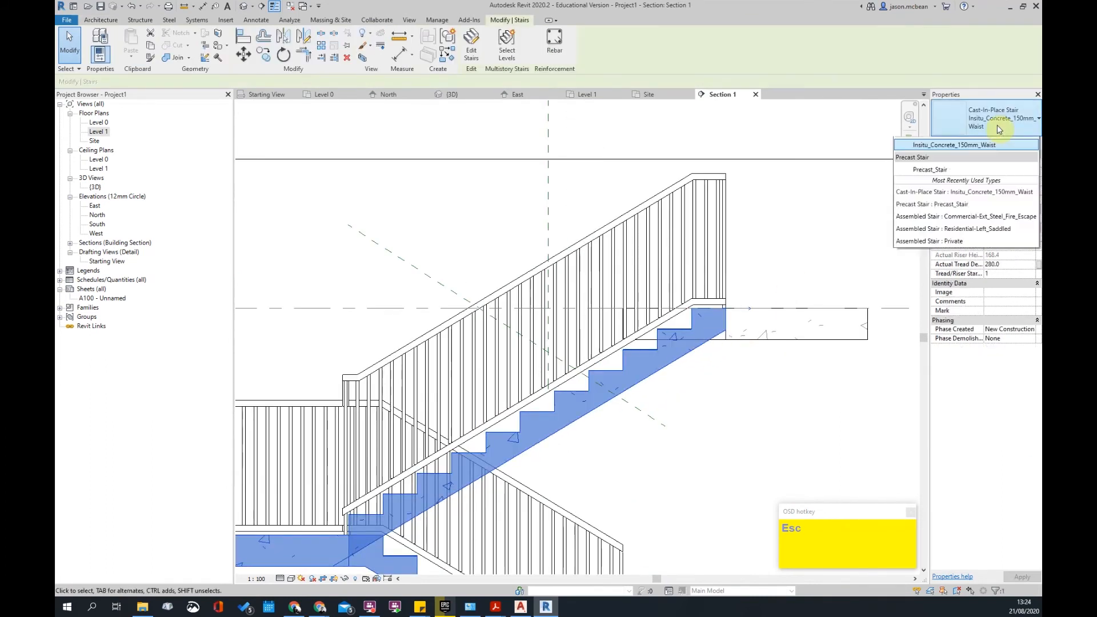
{"action": "key", "text": "Escape"}
{"action": "left_click", "coordinate": [718, 338]}
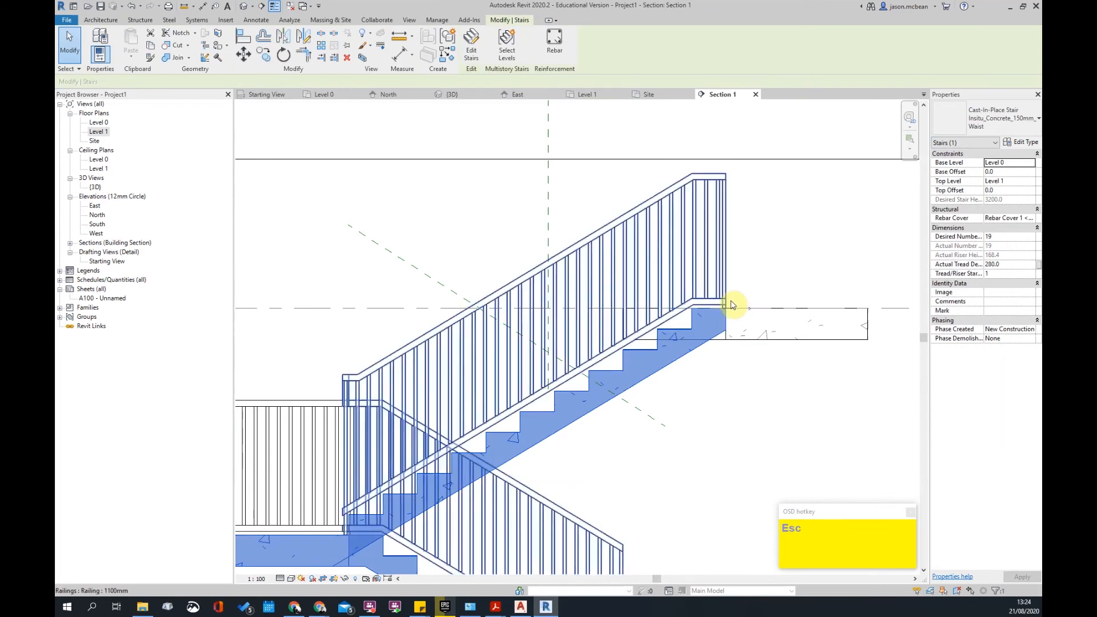
- Clear the selection and go to the Level 1 floor plan
{"action": "scroll", "coordinate": [728, 342], "scroll_direction": "up", "scroll_amount": 2}
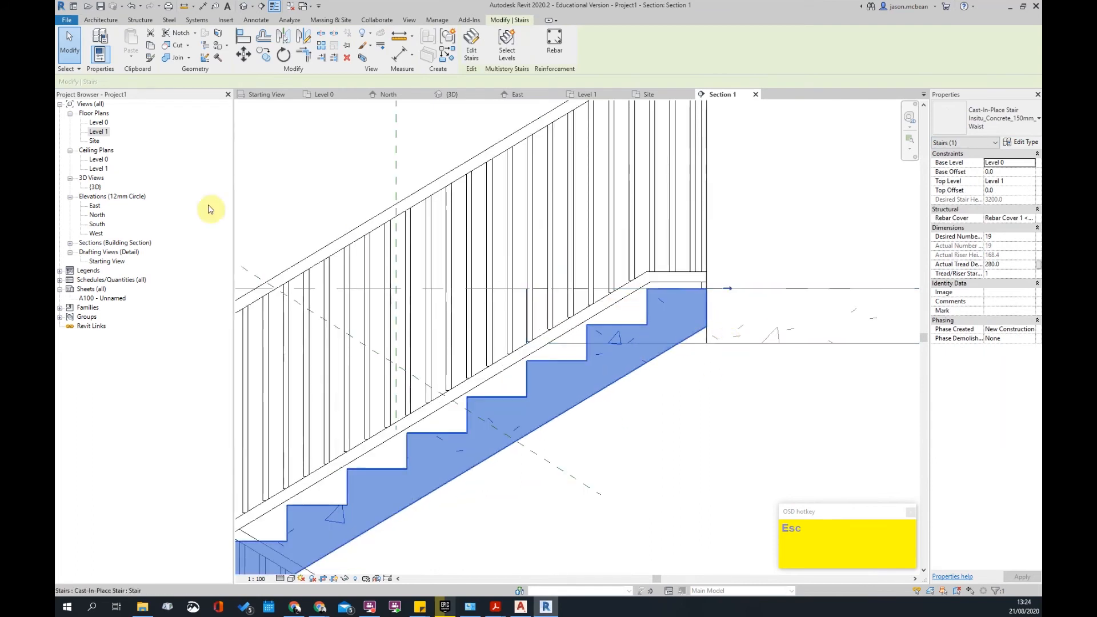
{"action": "key", "text": "Escape"}
{"action": "double_click", "coordinate": [98, 132]}
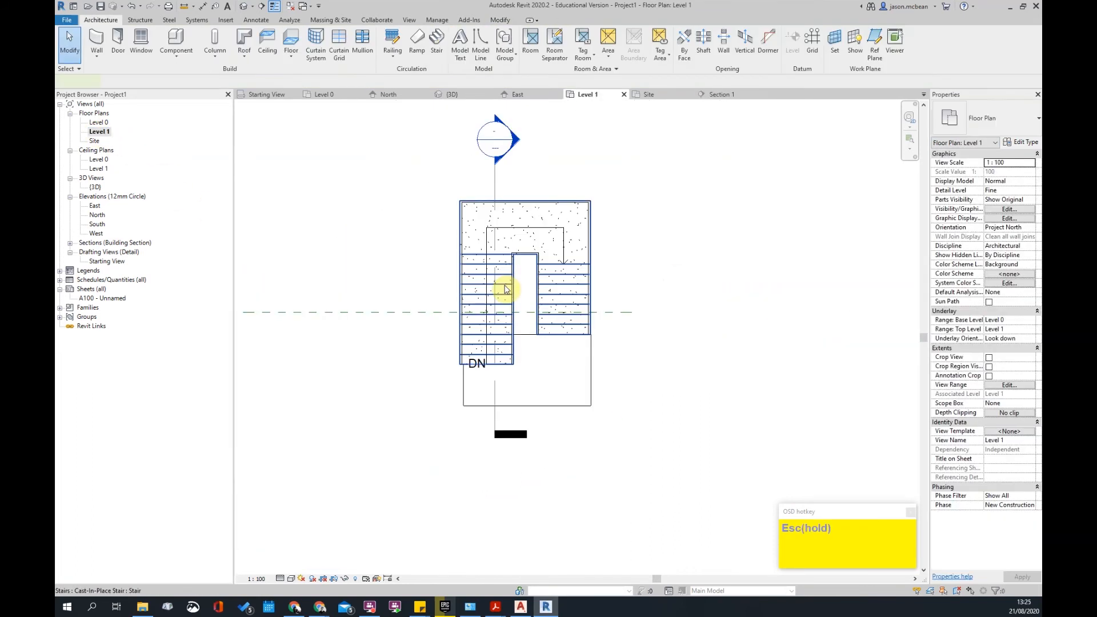
- Edit the stair and shorten its left run by one tread
{"action": "left_click", "coordinate": [500, 301]}
{"action": "double_click", "coordinate": [483, 348]}
{"action": "scroll", "coordinate": [503, 380], "scroll_direction": "up", "scroll_amount": 2}
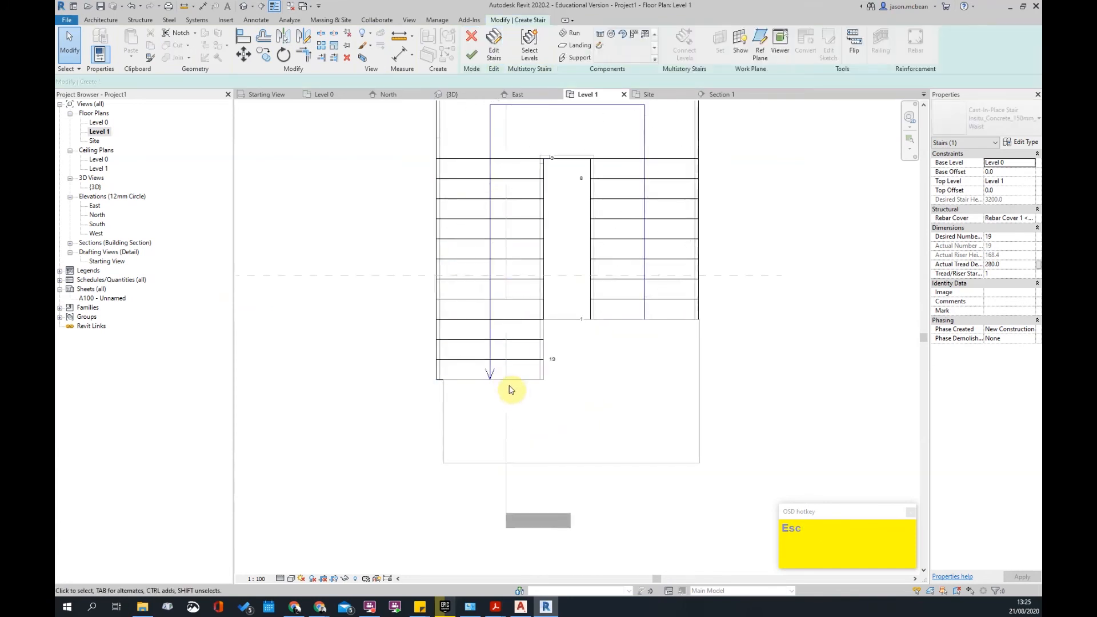
{"action": "left_click", "coordinate": [499, 382]}
{"action": "scroll", "coordinate": [490, 382], "scroll_direction": "up", "scroll_amount": 2}
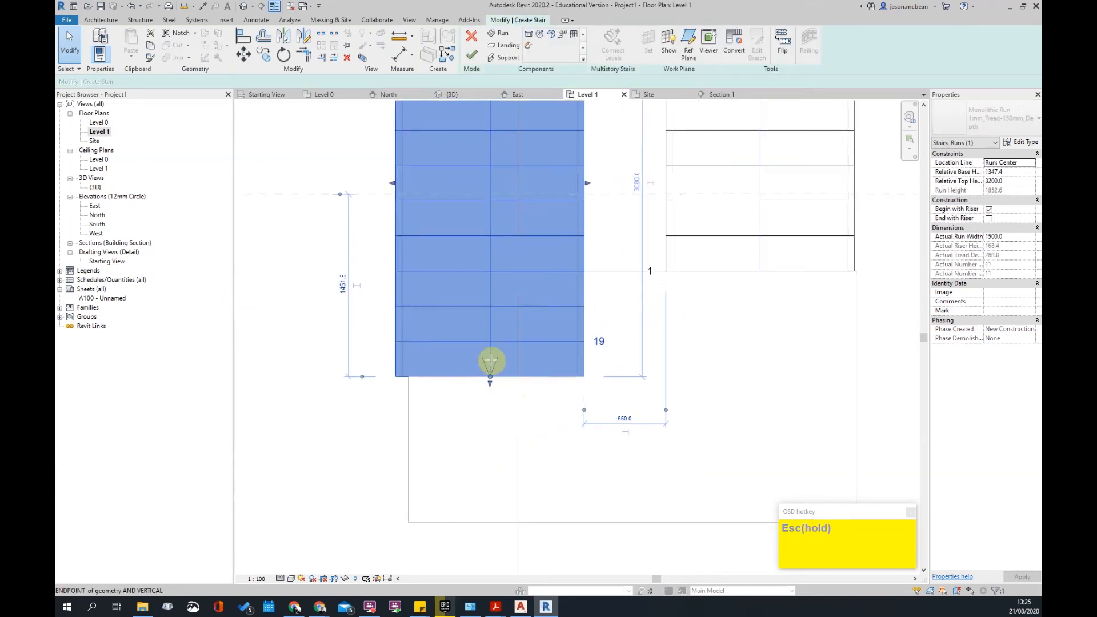
{"action": "left_click_drag", "start_coordinate": [490, 378], "coordinate": [489, 343]}
{"action": "key", "text": "Escape"}
{"action": "scroll", "coordinate": [536, 367], "scroll_direction": "down", "scroll_amount": 2}
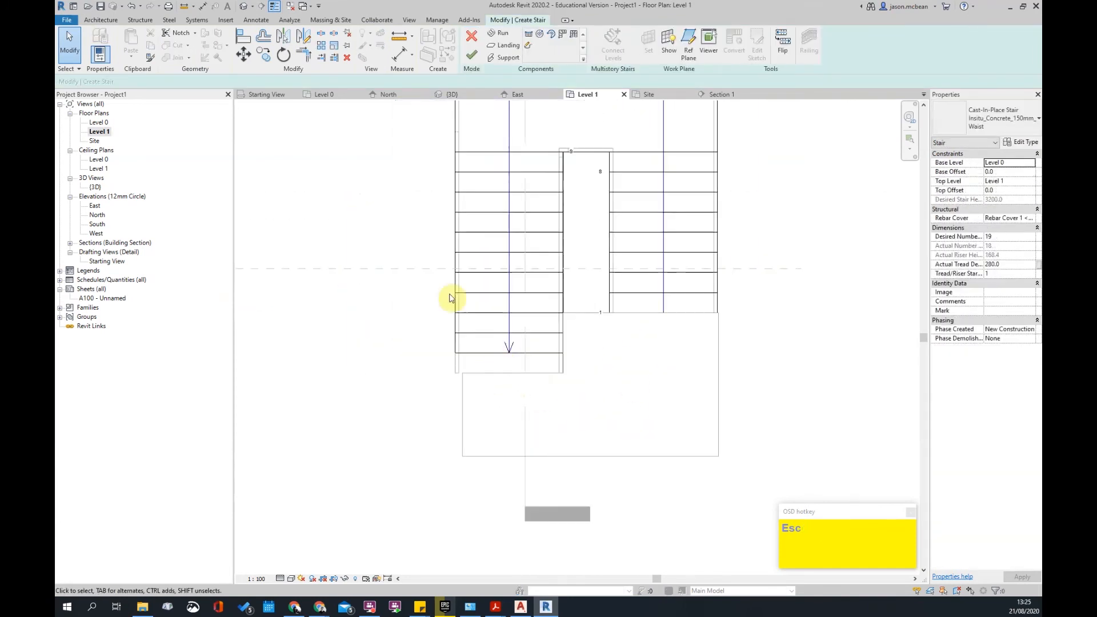
{"action": "left_click", "coordinate": [472, 55]}
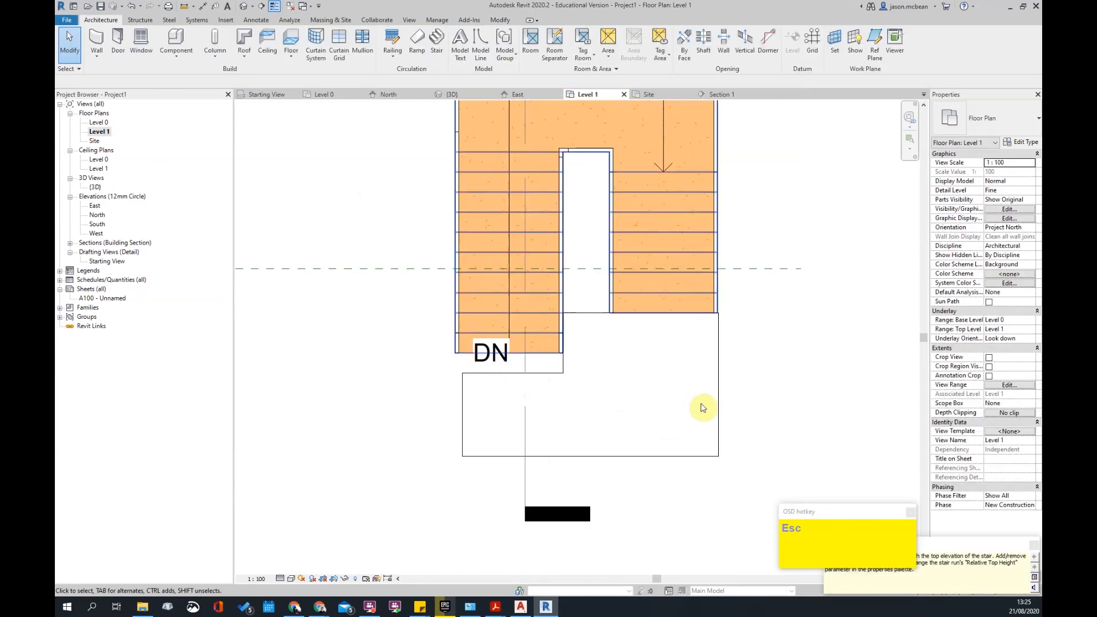
- Trim the Level 1 slab boundary, moving the edge beside DN up and the left edge outward
{"action": "left_click", "coordinate": [526, 388]}
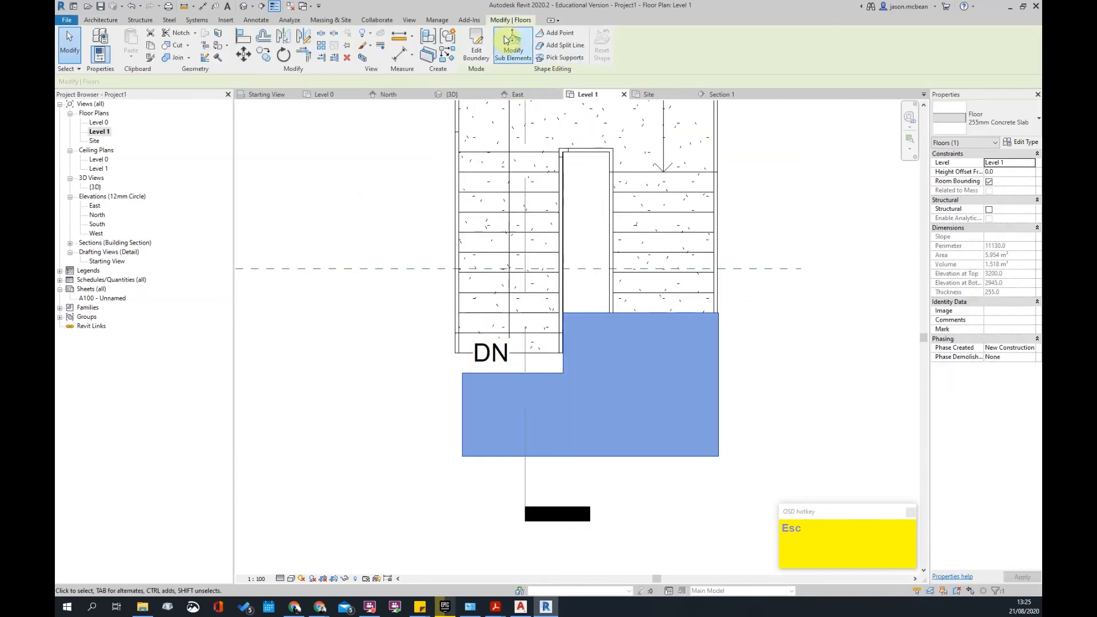
{"action": "left_click", "coordinate": [476, 46]}
{"action": "left_click", "coordinate": [517, 373]}
{"action": "scroll", "coordinate": [516, 375], "scroll_direction": "up", "scroll_amount": 2}
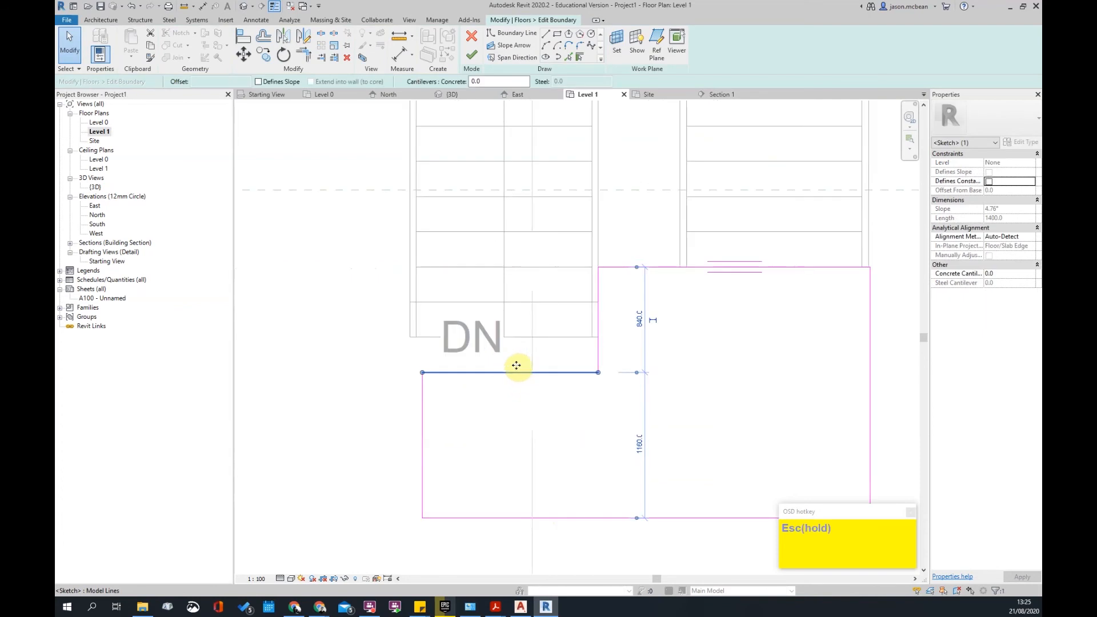
{"action": "left_click_drag", "start_coordinate": [516, 374], "coordinate": [523, 337]}
{"action": "left_click", "coordinate": [424, 363]}
{"action": "left_click_drag", "start_coordinate": [423, 362], "coordinate": [392, 360]}
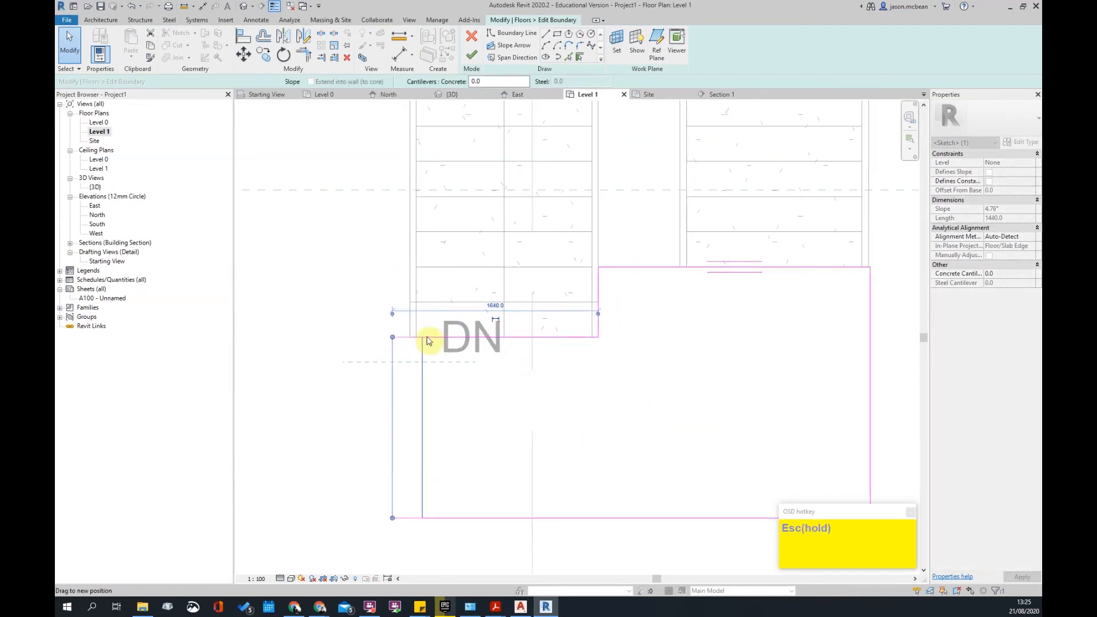
{"action": "left_click", "coordinate": [471, 55]}
- Deselect the floor and open Section 1 from its section marker
{"action": "scroll", "coordinate": [560, 473], "scroll_direction": "down", "scroll_amount": 1}
{"action": "key", "text": "Escape"}
{"action": "scroll", "coordinate": [560, 472], "scroll_direction": "down", "scroll_amount": 3}
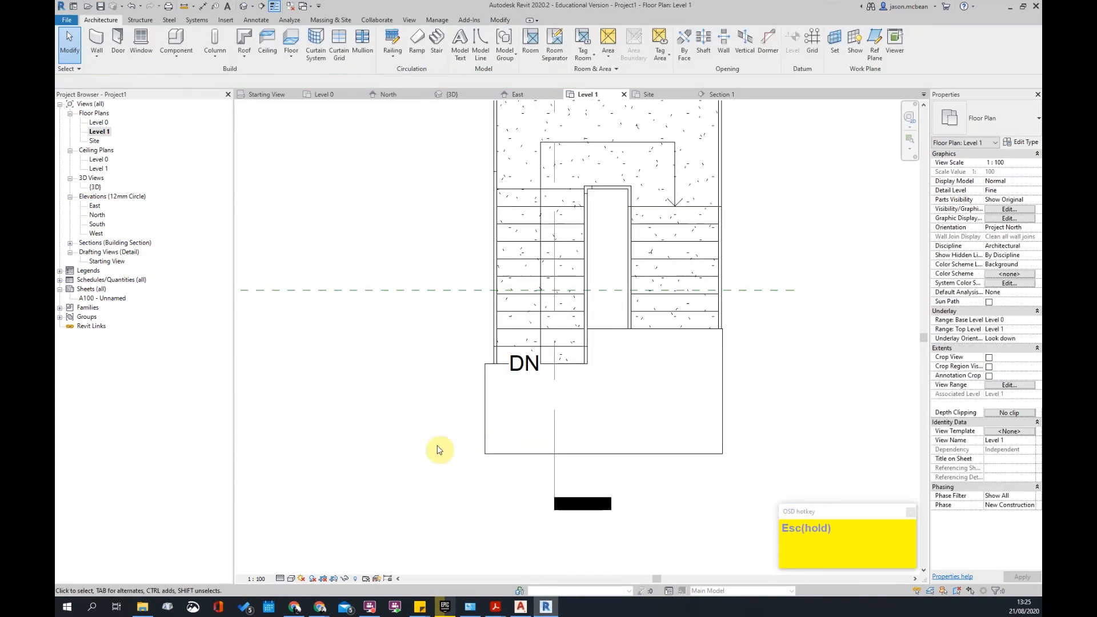
{"action": "double_click", "coordinate": [585, 233]}
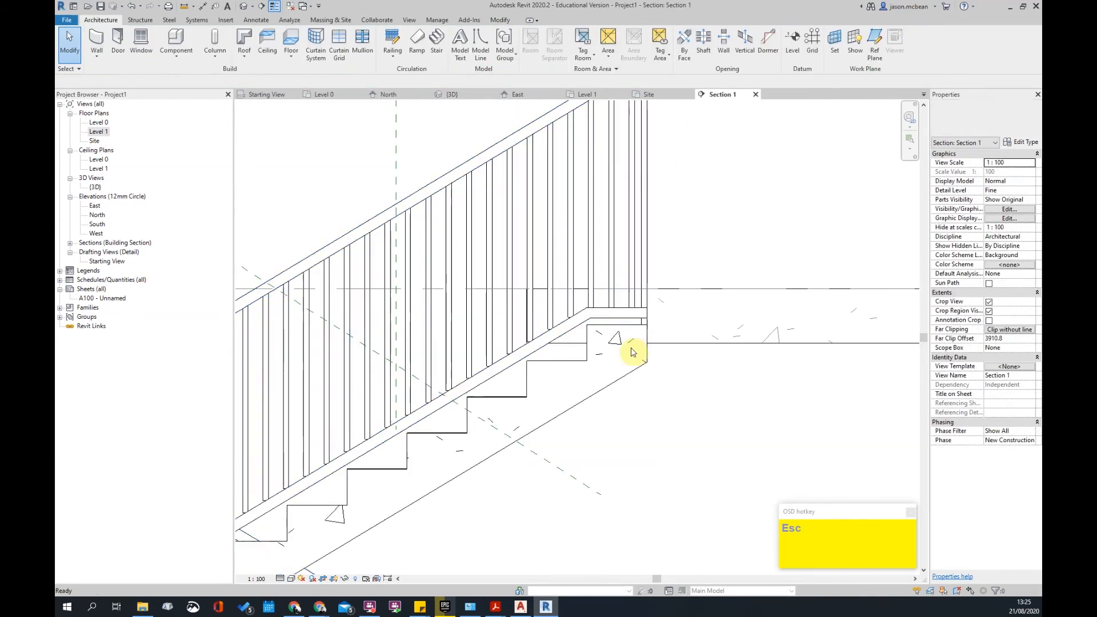
- Zoom in on Section 1 and select the cast-in-place stair to inspect it
{"action": "scroll", "coordinate": [728, 392], "scroll_direction": "down", "scroll_amount": 2}
{"action": "scroll", "coordinate": [729, 392], "scroll_direction": "down", "scroll_amount": 1}
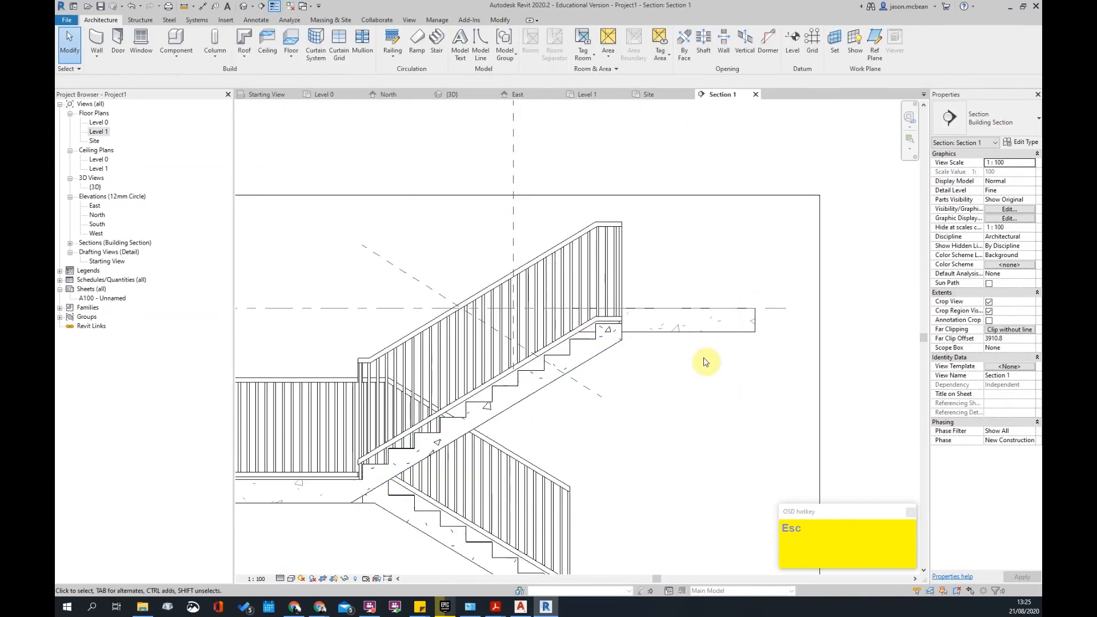
{"action": "scroll", "coordinate": [739, 336], "scroll_direction": "down", "scroll_amount": 3}
{"action": "scroll", "coordinate": [509, 326], "scroll_direction": "up", "scroll_amount": 2}
{"action": "left_click", "coordinate": [521, 329]}
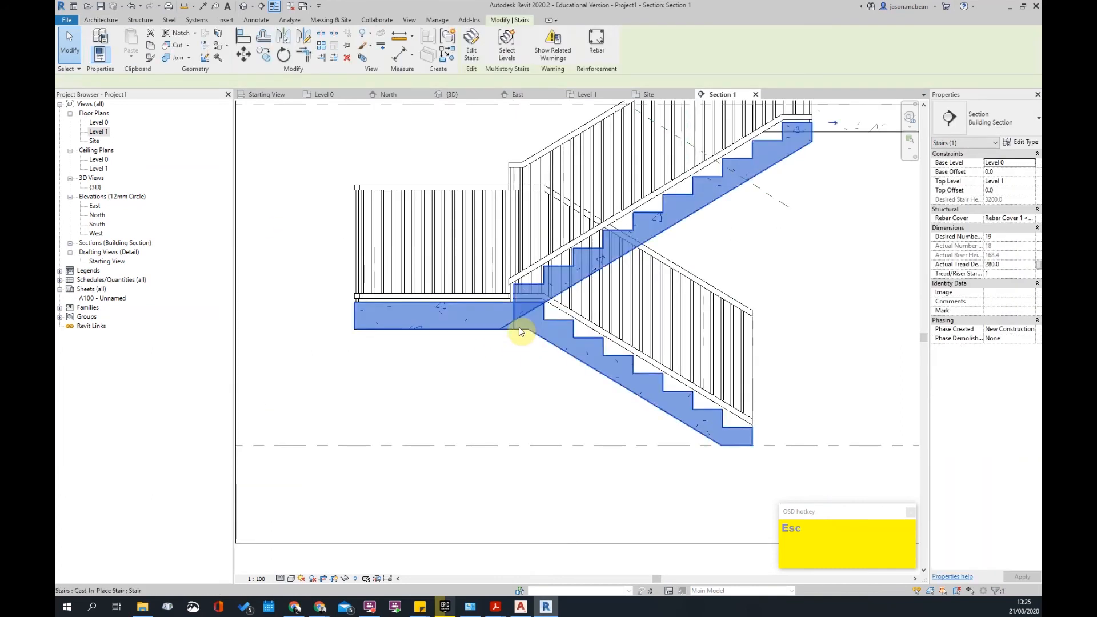
{"action": "scroll", "coordinate": [509, 319], "scroll_direction": "up", "scroll_amount": 4}
{"action": "scroll", "coordinate": [517, 255], "scroll_direction": "down", "scroll_amount": 5}
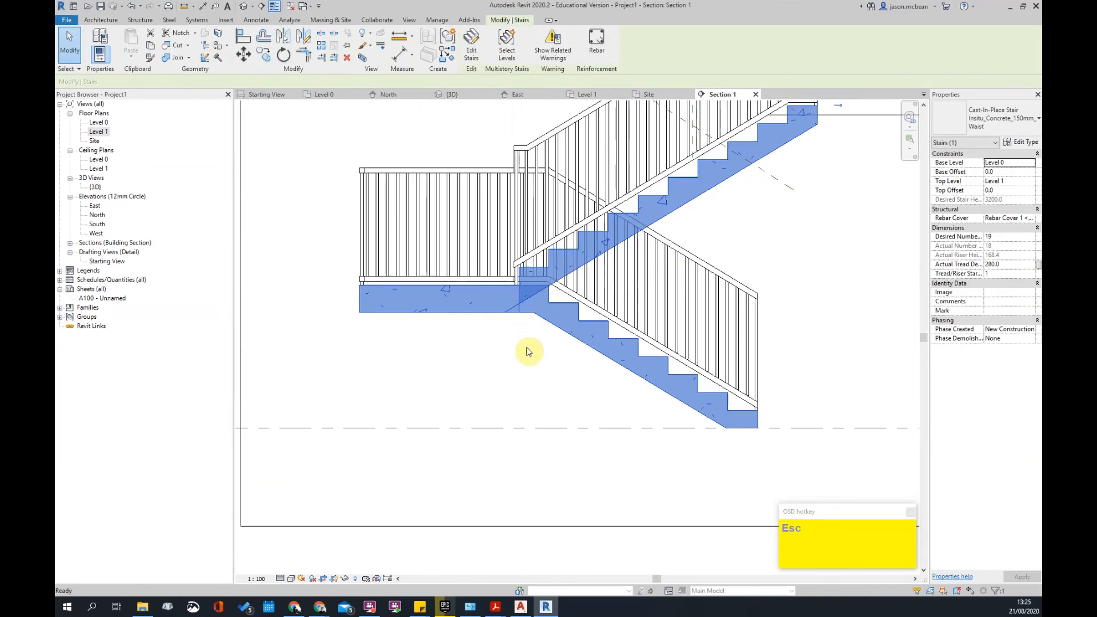
{"action": "key", "text": "Escape"}
- Reselect the stair and open its Insitu_Concrete_150mm_Waist type properties
{"action": "scroll", "coordinate": [668, 268], "scroll_direction": "up", "scroll_amount": 1}
{"action": "scroll", "coordinate": [680, 268], "scroll_direction": "down", "scroll_amount": 1}
{"action": "scroll", "coordinate": [615, 215], "scroll_direction": "up", "scroll_amount": 5}
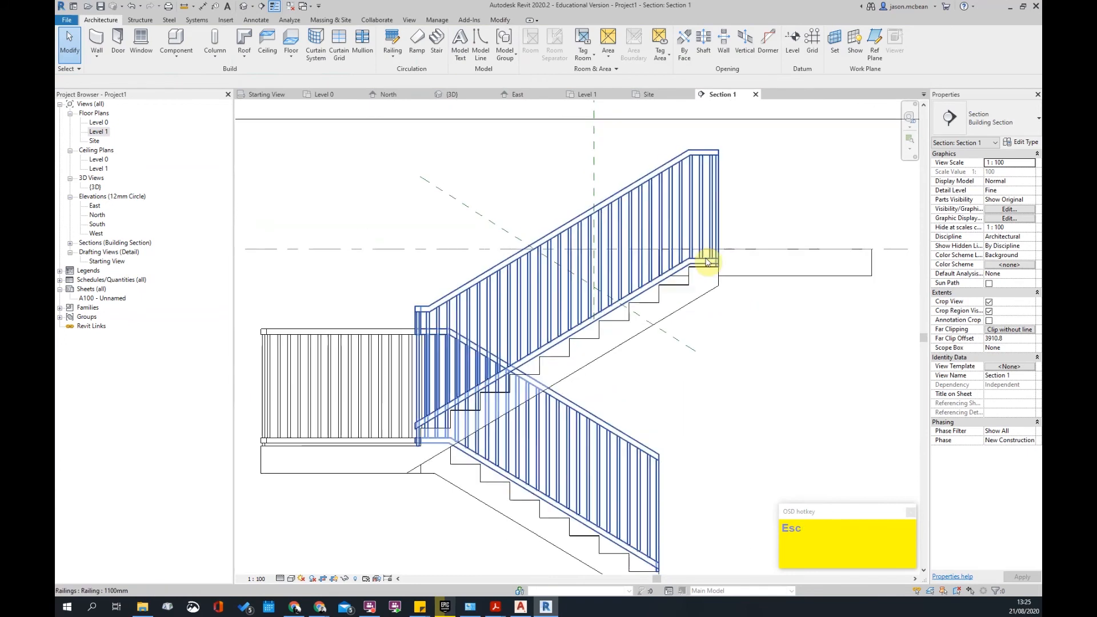
{"action": "left_click", "coordinate": [663, 287]}
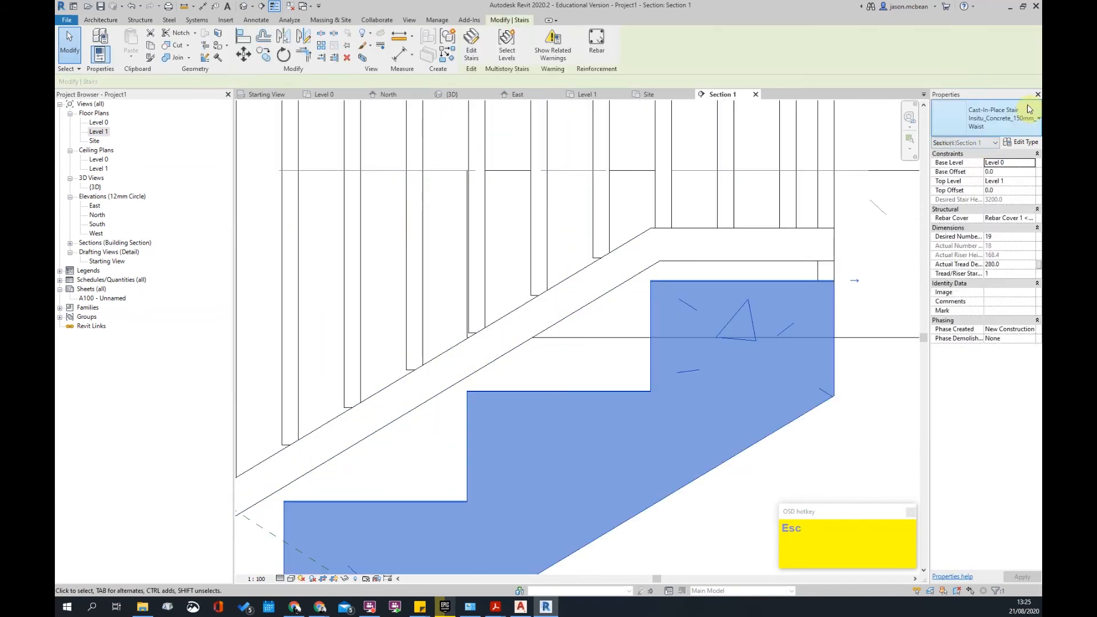
{"action": "left_click", "coordinate": [1027, 141]}
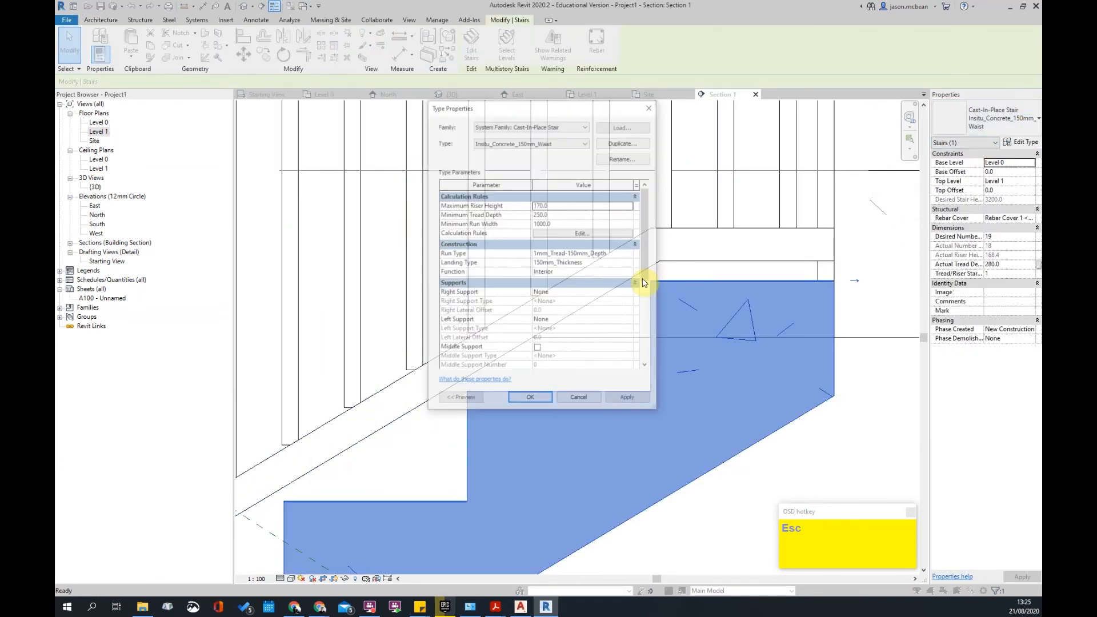
- Uncheck Tread in the 1mm_Tread-150mm_Depth run type and apply the stair type change
{"action": "left_click", "coordinate": [608, 233]}
{"action": "left_click", "coordinate": [566, 393]}
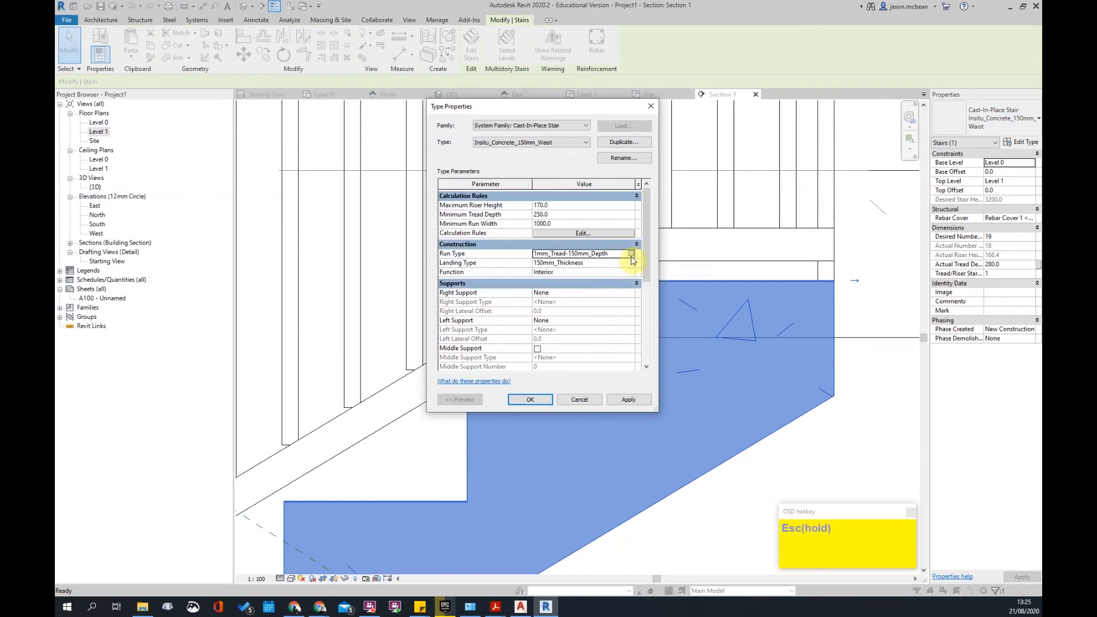
{"action": "left_click", "coordinate": [632, 254]}
{"action": "left_click", "coordinate": [537, 275]}
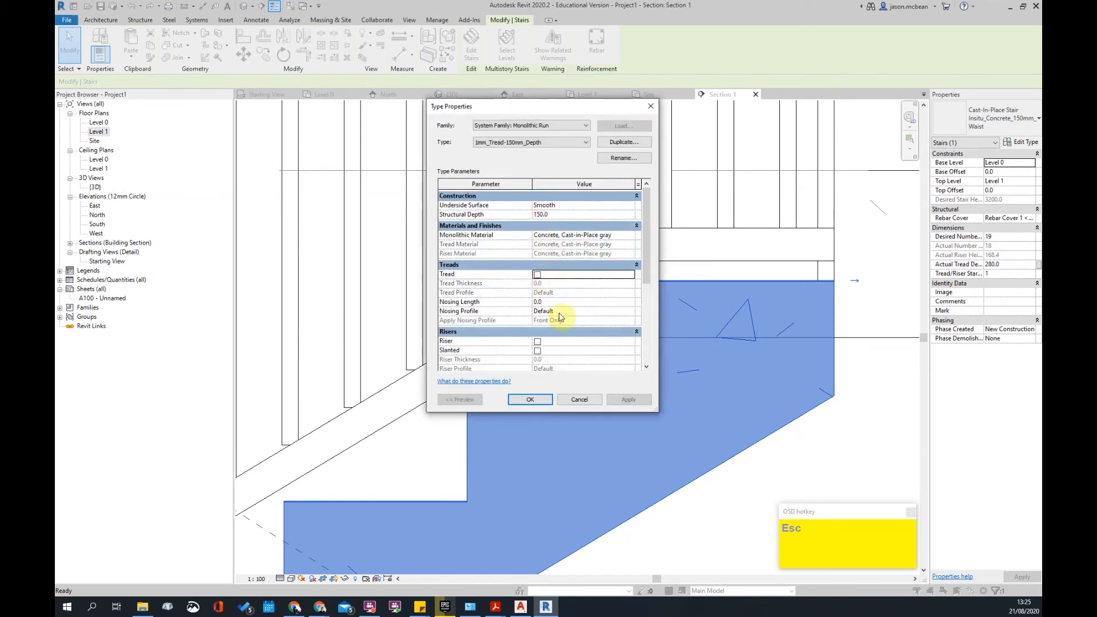
{"action": "left_click", "coordinate": [532, 401]}
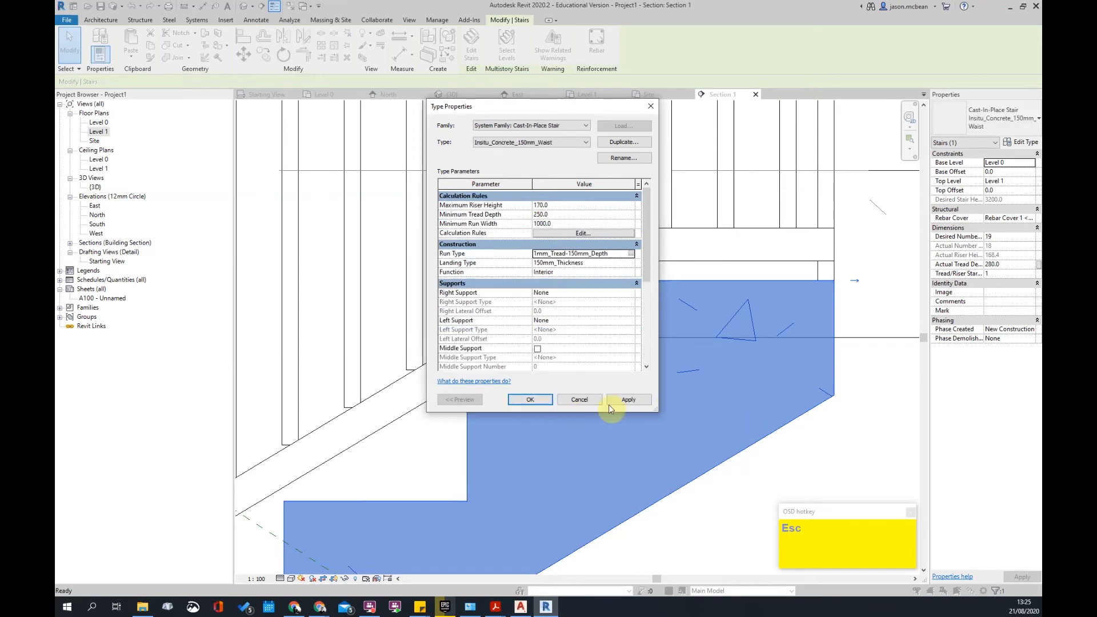
{"action": "left_click", "coordinate": [630, 400]}
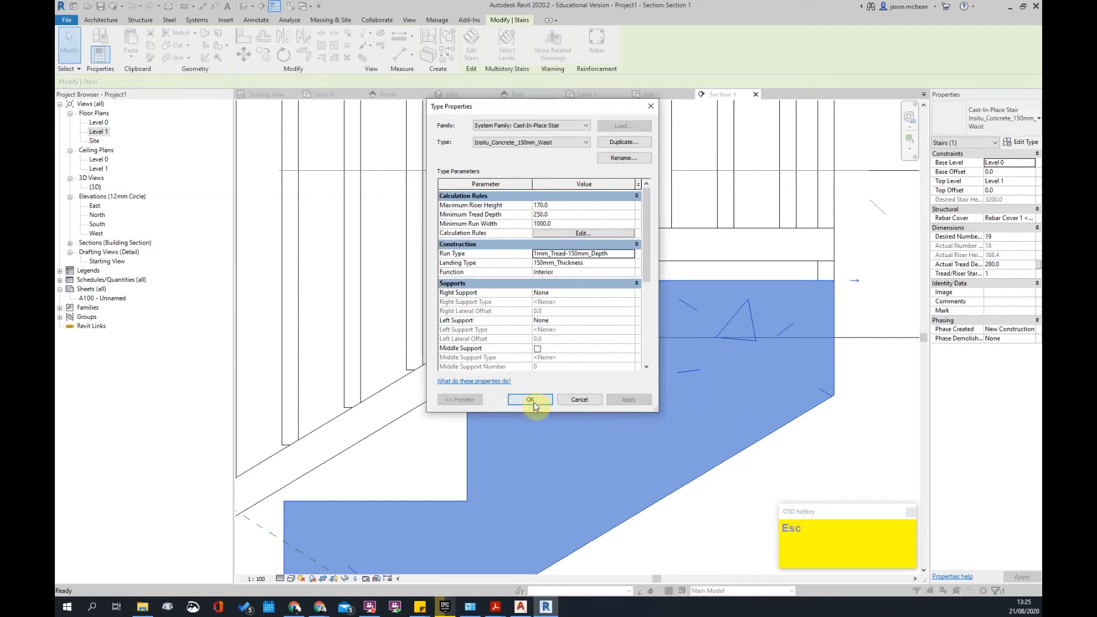
{"action": "left_click", "coordinate": [531, 400]}
{"action": "key", "text": "Escape"}
{"action": "left_click", "coordinate": [689, 345]}
{"action": "key", "text": "Escape"}
- Delete the railings from the upper and lower stair flights
{"action": "left_click", "coordinate": [675, 329]}
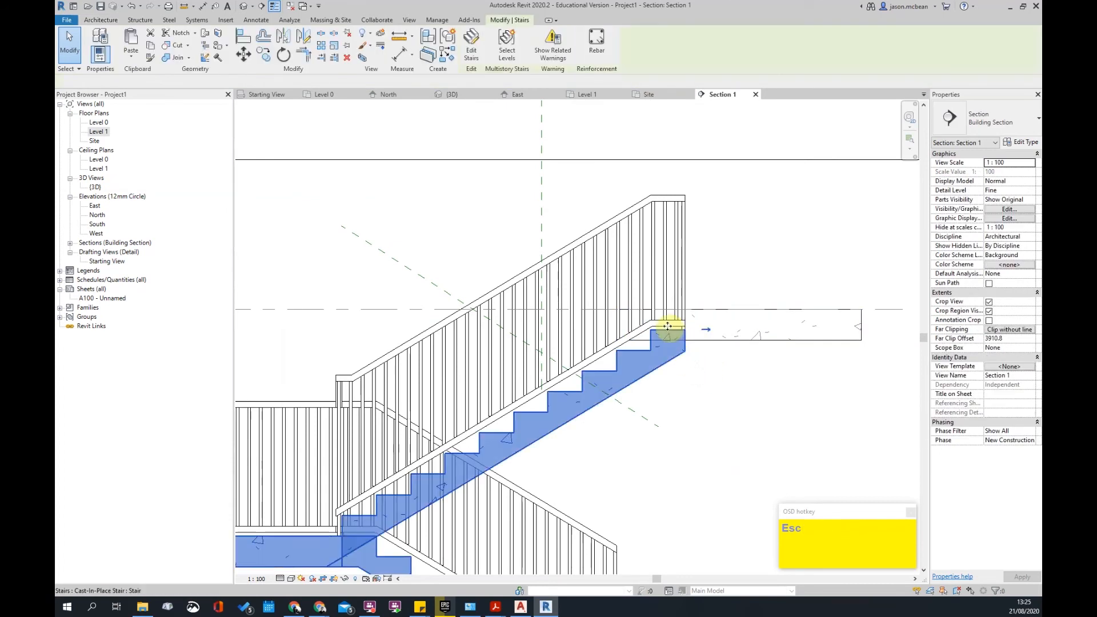
{"action": "scroll", "coordinate": [698, 335], "scroll_direction": "up", "scroll_amount": 2}
{"action": "scroll", "coordinate": [698, 321], "scroll_direction": "down", "scroll_amount": 4}
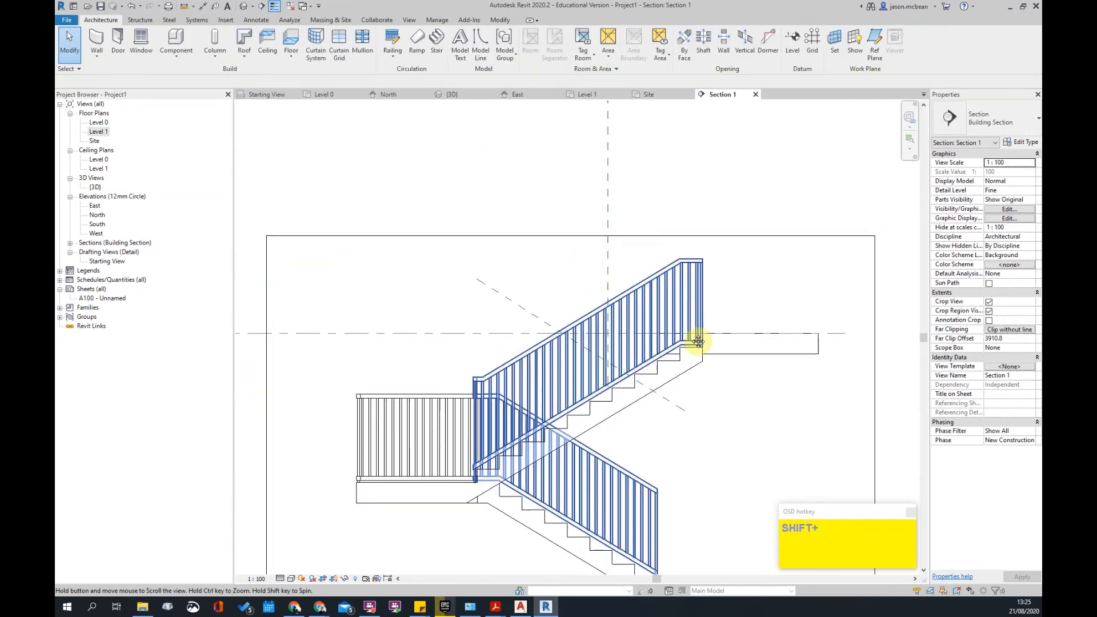
{"action": "left_click", "coordinate": [698, 342]}
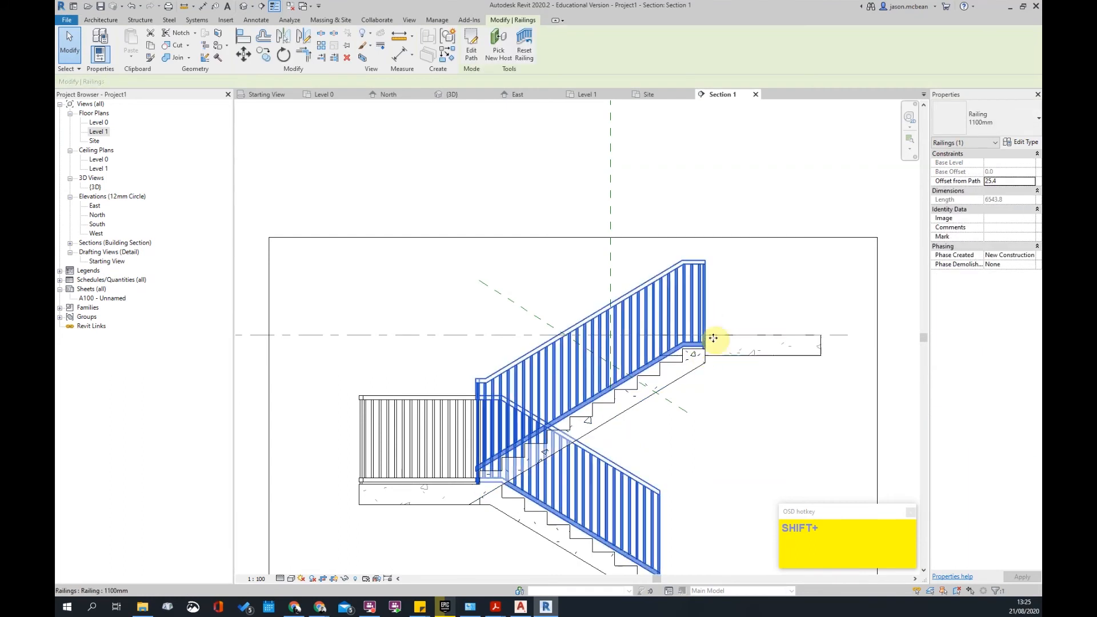
{"action": "left_click", "coordinate": [738, 330]}
{"action": "left_click", "coordinate": [740, 387]}
{"action": "scroll", "coordinate": [739, 366], "scroll_direction": "down", "scroll_amount": 2}
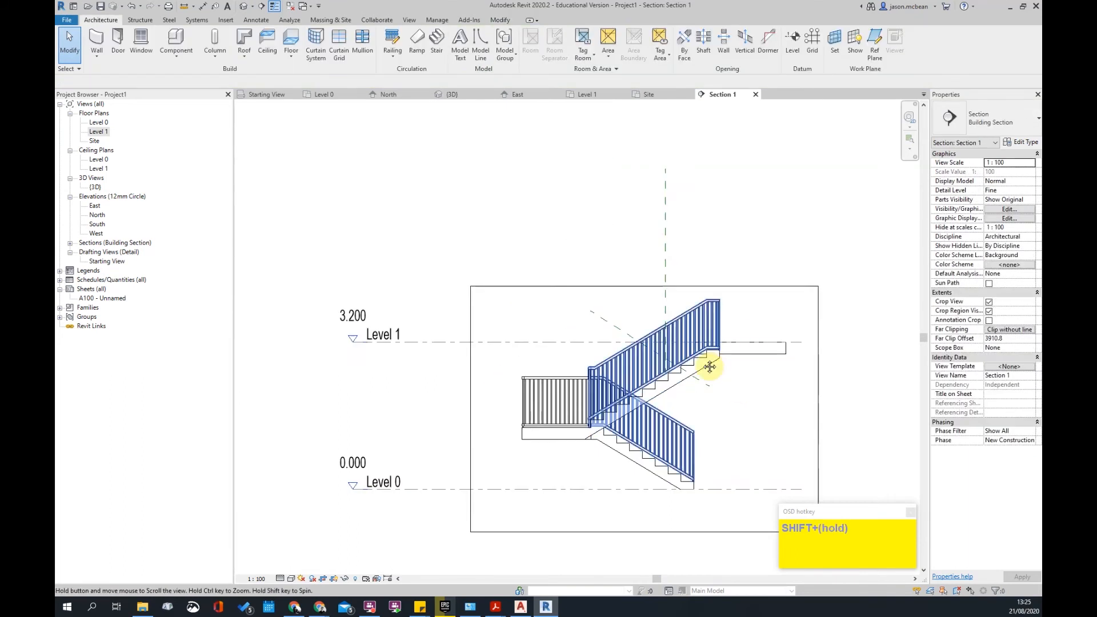
{"action": "middle_click_drag", "start_coordinate": [719, 288], "coordinate": [701, 370]}
{"action": "left_click", "coordinate": [709, 392]}
{"action": "key", "text": "Delete"}
{"action": "left_click", "coordinate": [593, 471]}
{"action": "key", "text": "Delete"}
- Orbit the Default 3D View around the railing-free stair and trimmed slabs
{"action": "scroll", "coordinate": [635, 492], "scroll_direction": "up", "scroll_amount": 2}
{"action": "middle_click_drag", "start_coordinate": [637, 399], "coordinate": [670, 389]}
{"action": "scroll", "coordinate": [570, 450], "scroll_direction": "up", "scroll_amount": 2}
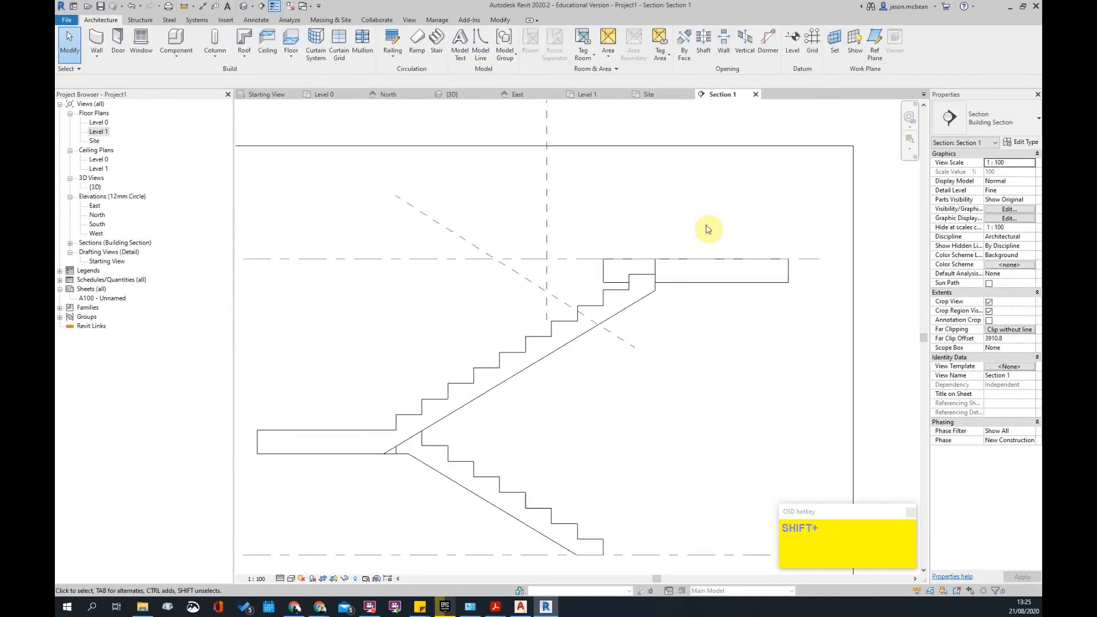
{"action": "scroll", "coordinate": [692, 268], "scroll_direction": "down", "scroll_amount": 3}
{"action": "middle_click_drag", "start_coordinate": [714, 266], "coordinate": [701, 287]}
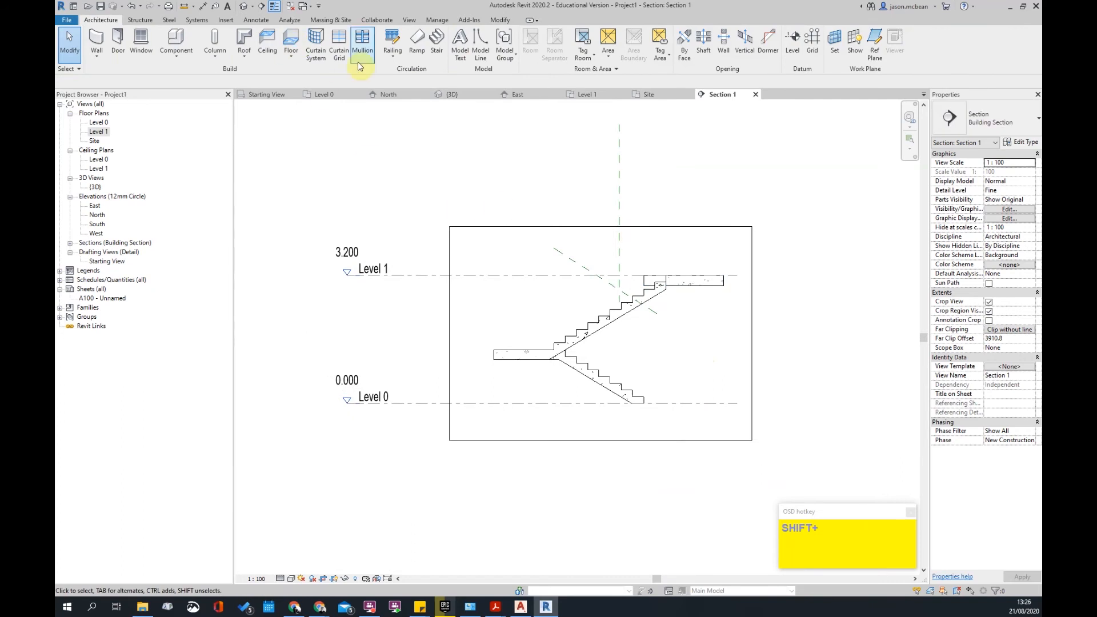
{"action": "left_click", "coordinate": [246, 10]}
{"action": "middle_click_drag", "start_coordinate": [632, 215], "coordinate": [500, 162], "text": "shift"}
{"action": "left_click", "coordinate": [383, 274]}
{"action": "middle_click_drag", "start_coordinate": [383, 274], "coordinate": [580, 196], "text": "shift"}
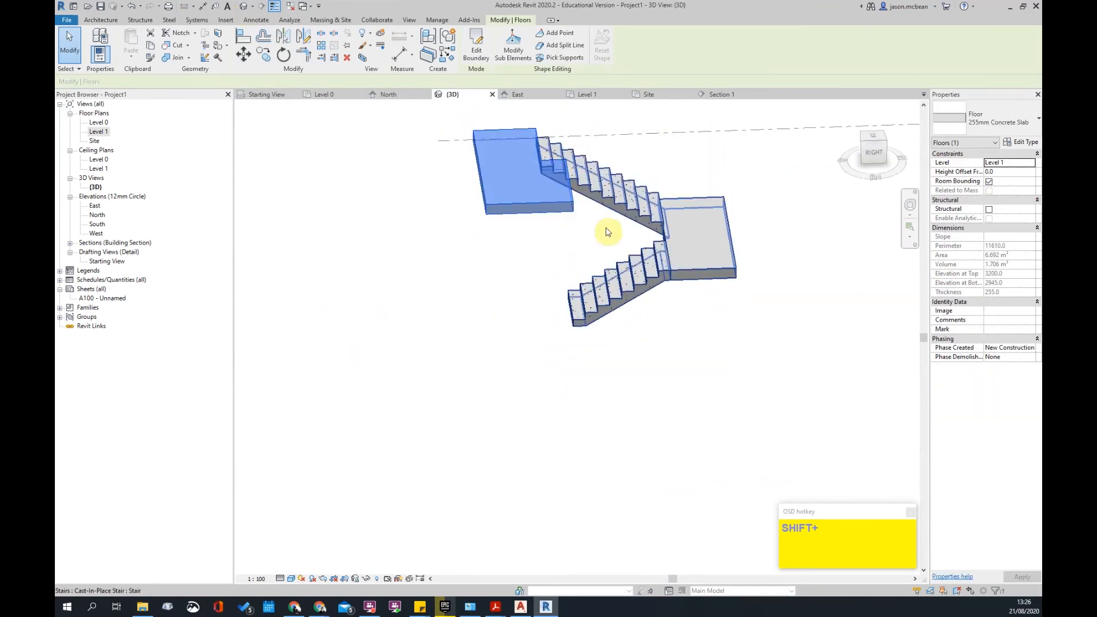
{"action": "left_click", "coordinate": [596, 323]}
{"action": "scroll", "coordinate": [419, 406], "scroll_direction": "down", "scroll_amount": 2}
{"action": "left_click", "coordinate": [421, 519]}
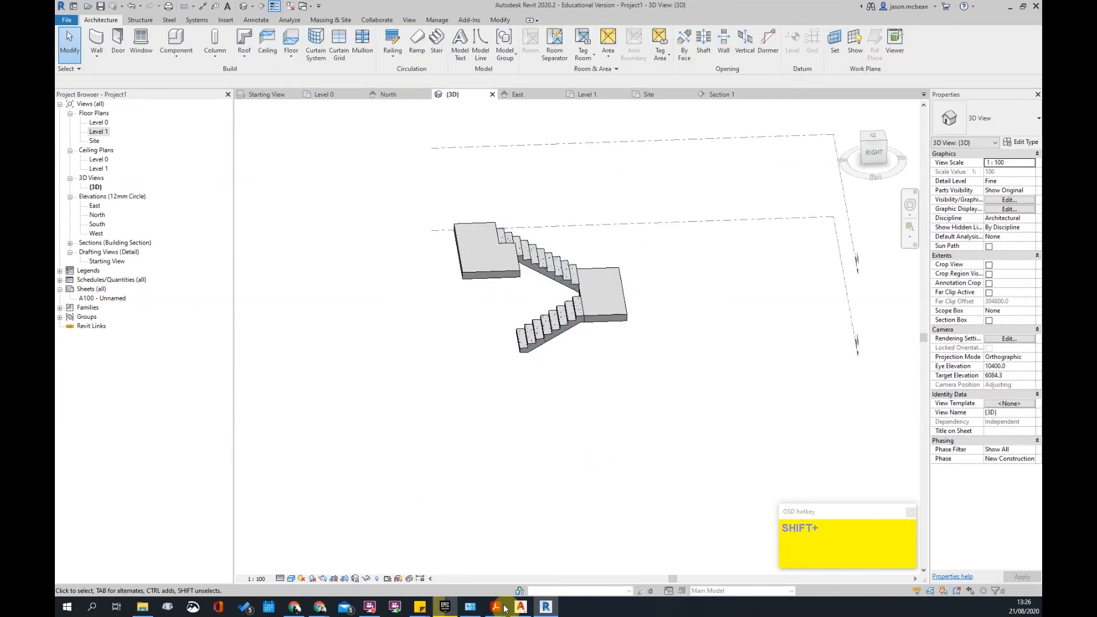
- Bring SANS10400-S.pdf forward in Acrobat and scroll down to section 4.8 Ramps
{"action": "mouse_move", "coordinate": [497, 609]}
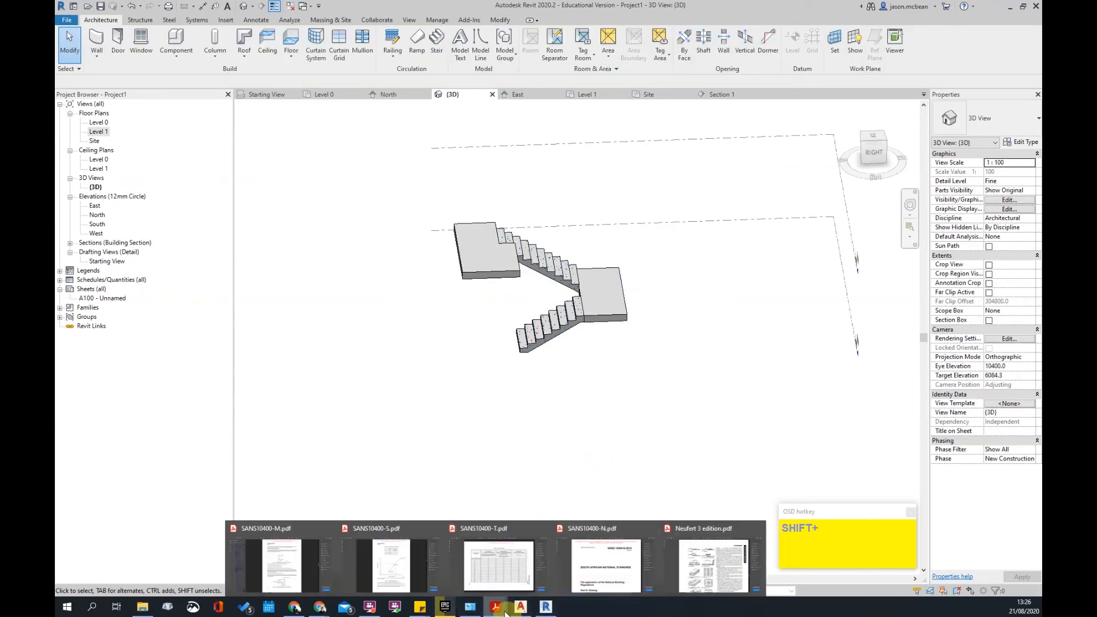
{"action": "left_click", "coordinate": [392, 570]}
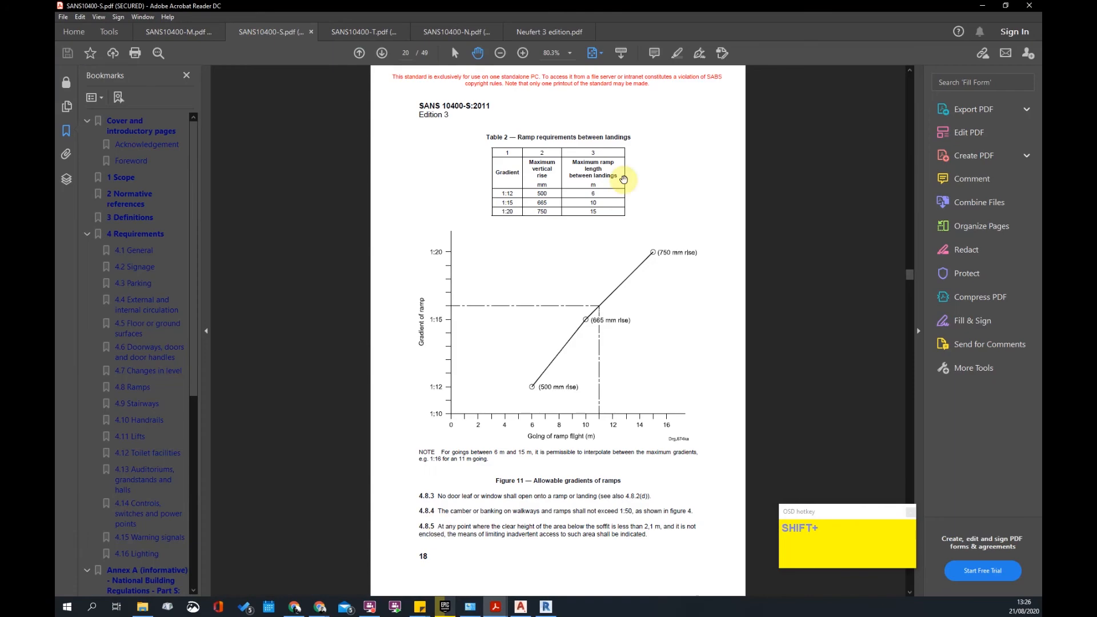
{"action": "scroll", "coordinate": [562, 227], "scroll_direction": "up", "scroll_amount": 10}
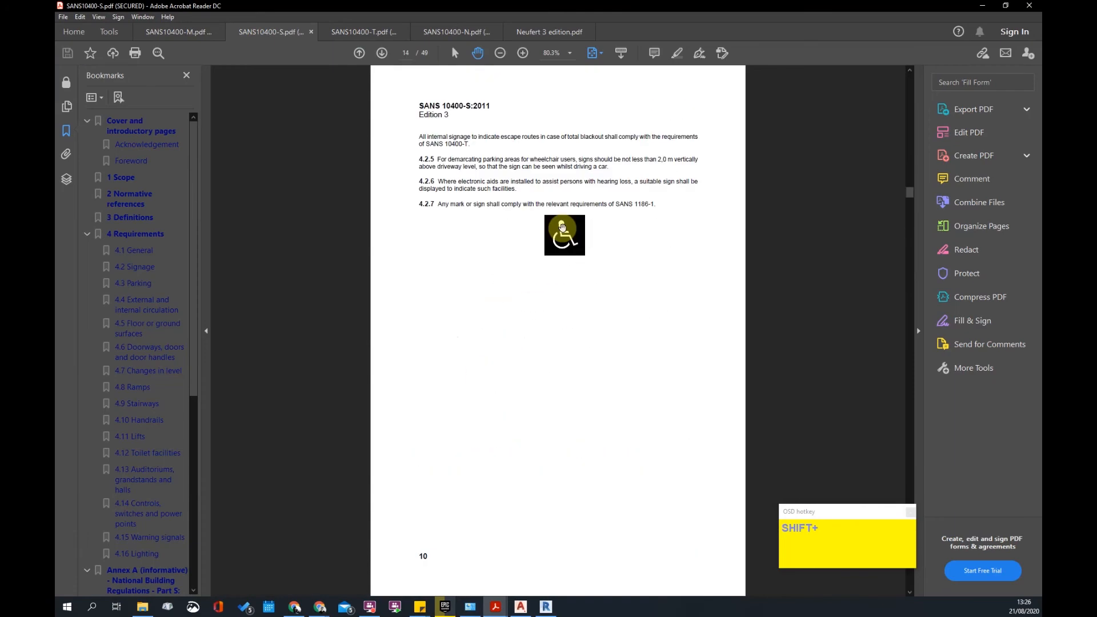
{"action": "scroll", "coordinate": [563, 227], "scroll_direction": "up", "scroll_amount": 15}
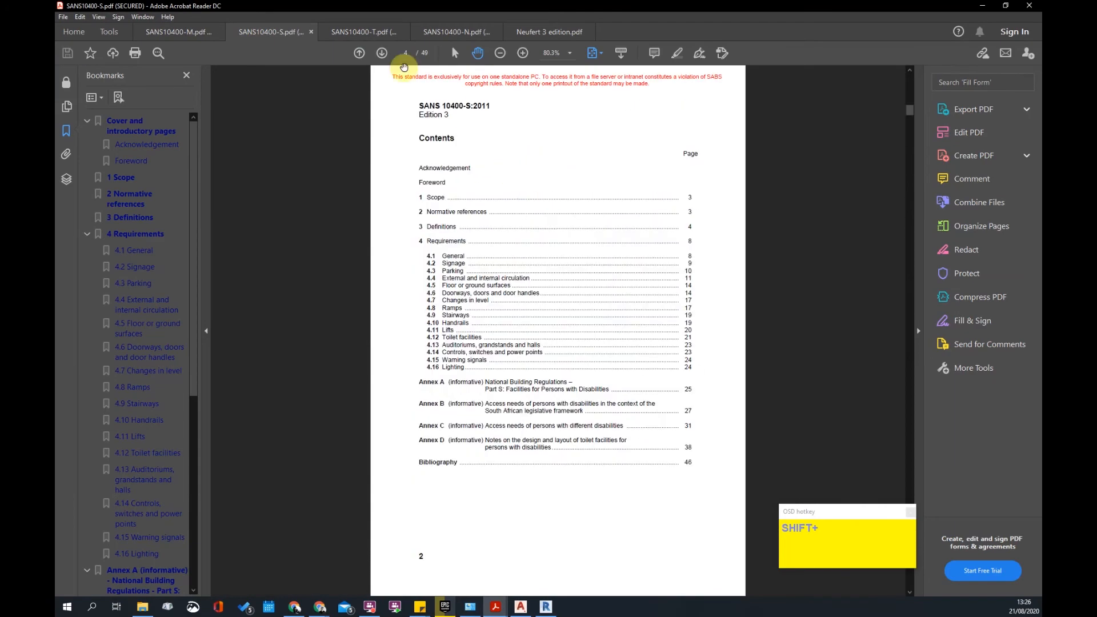
{"action": "scroll", "coordinate": [527, 262], "scroll_direction": "down", "scroll_amount": 5}
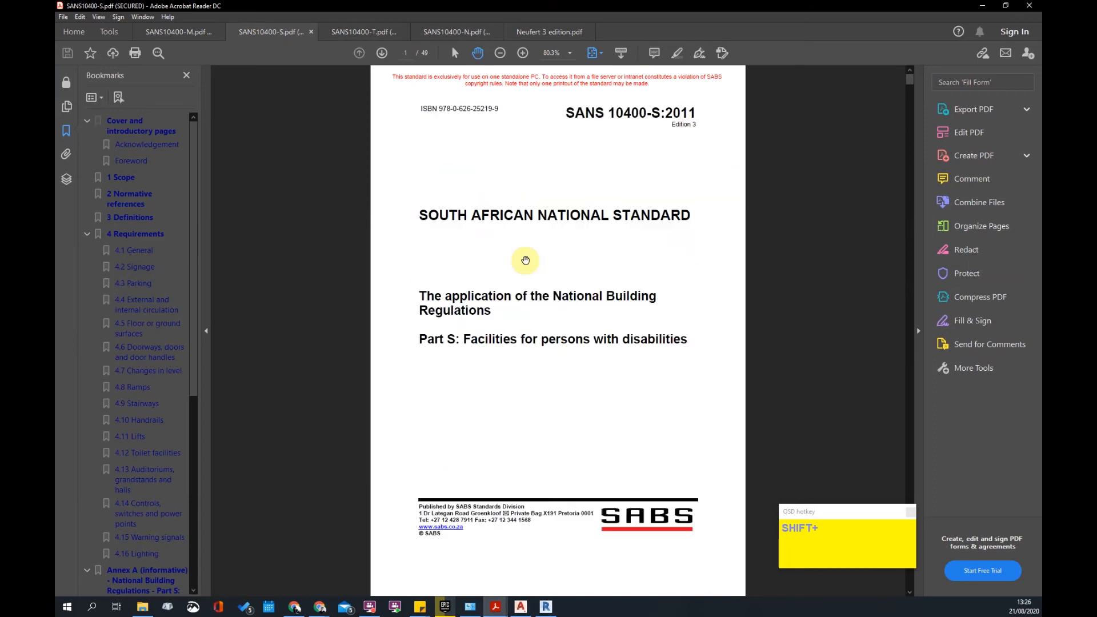
{"action": "scroll", "coordinate": [526, 262], "scroll_direction": "down", "scroll_amount": 10}
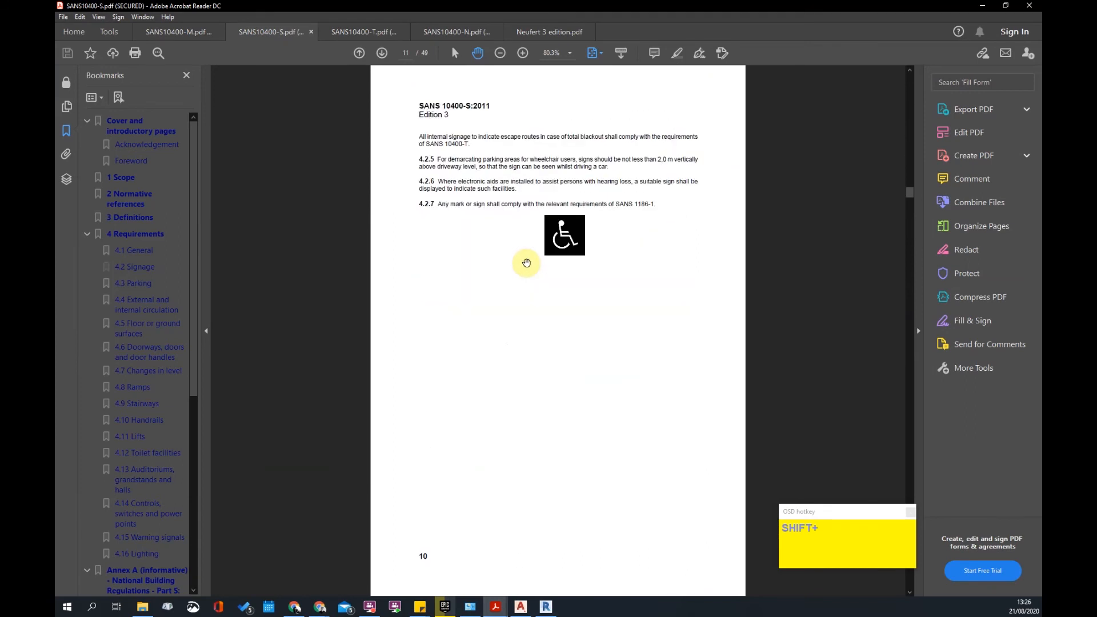
{"action": "scroll", "coordinate": [526, 262], "scroll_direction": "down", "scroll_amount": 6}
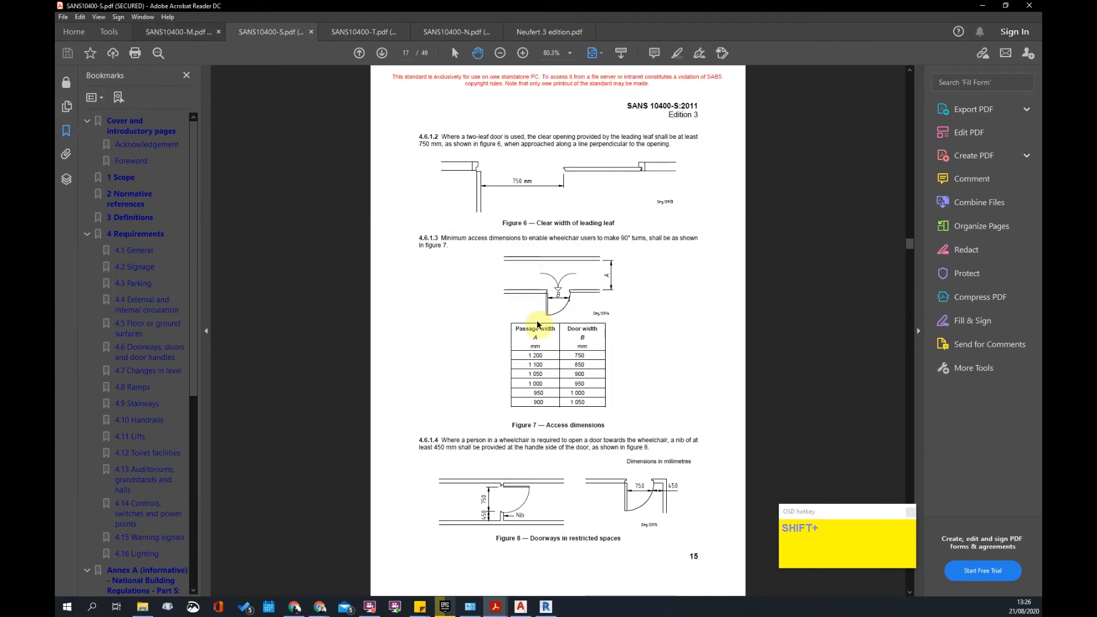
{"action": "scroll", "coordinate": [537, 285], "scroll_direction": "down", "scroll_amount": 2}
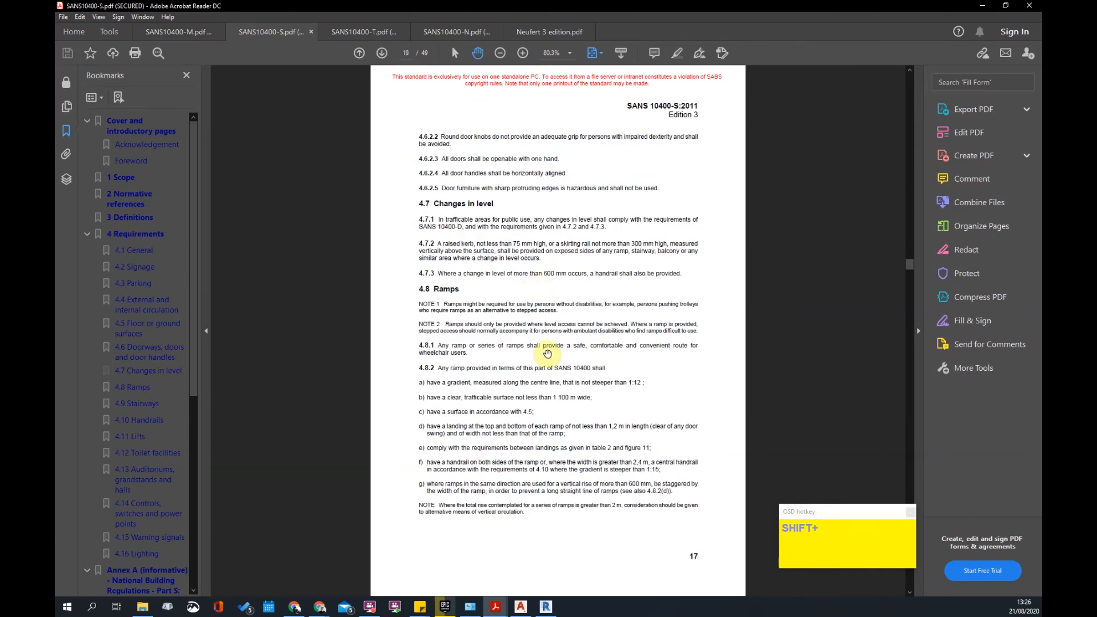
{"action": "scroll", "coordinate": [537, 314], "scroll_direction": "down", "scroll_amount": 3}
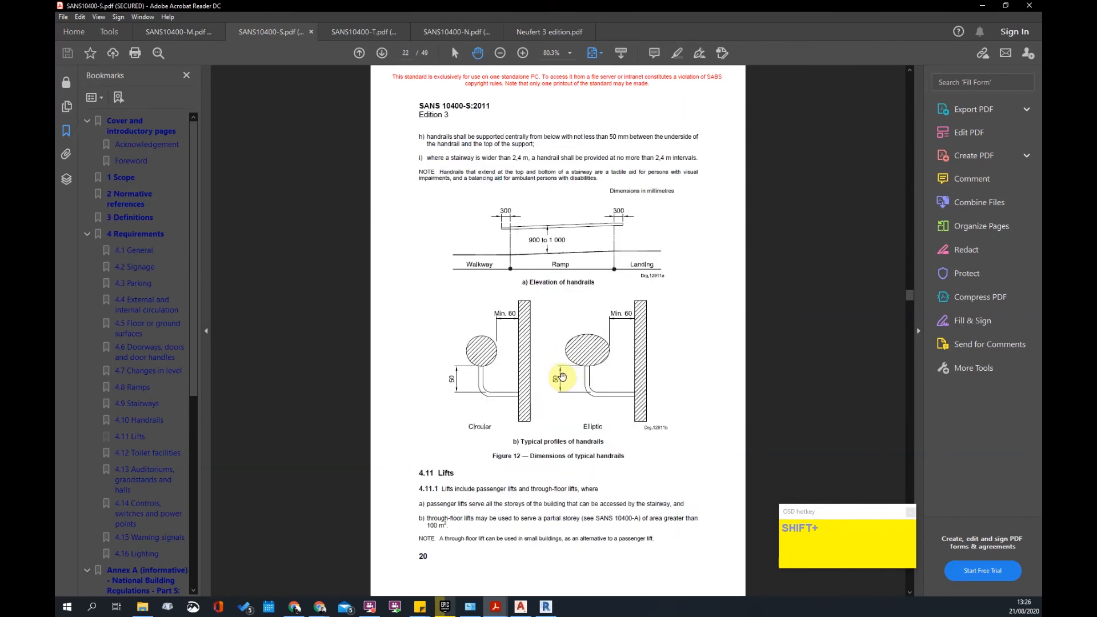
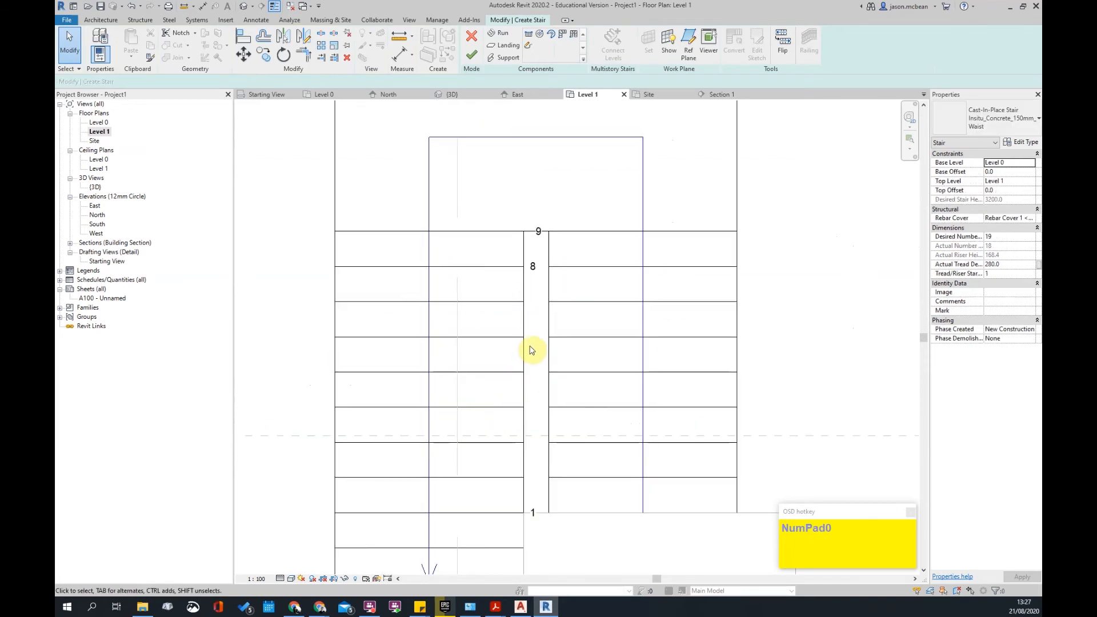
- Move the right stair run so it sits 160 from the left run
{"action": "scroll", "coordinate": [553, 412], "scroll_direction": "down", "scroll_amount": 2}
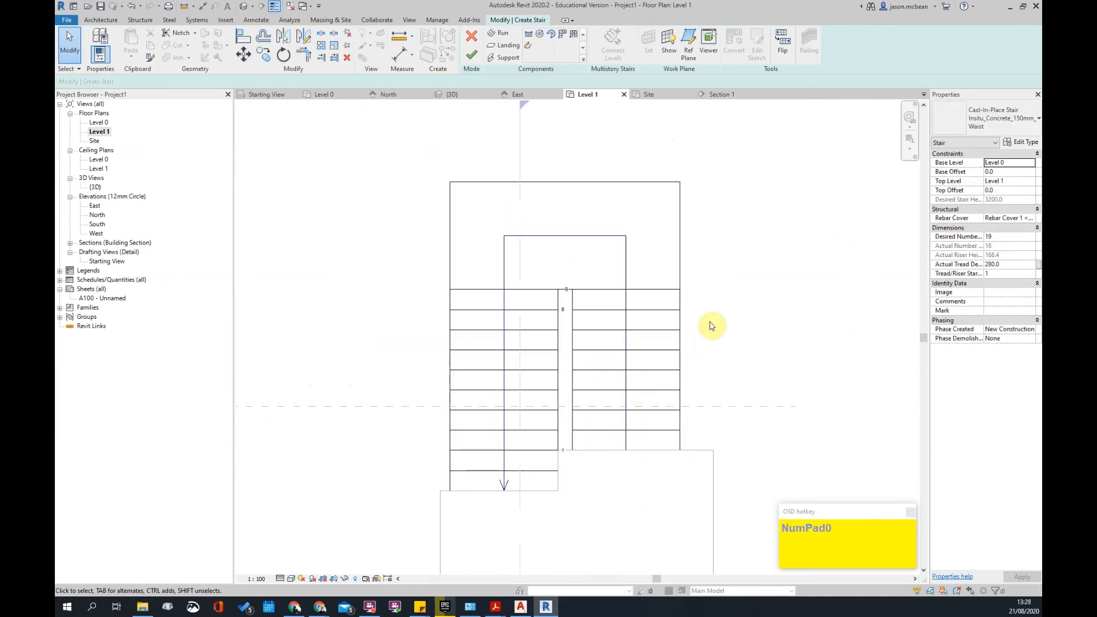
{"action": "left_click", "coordinate": [580, 331]}
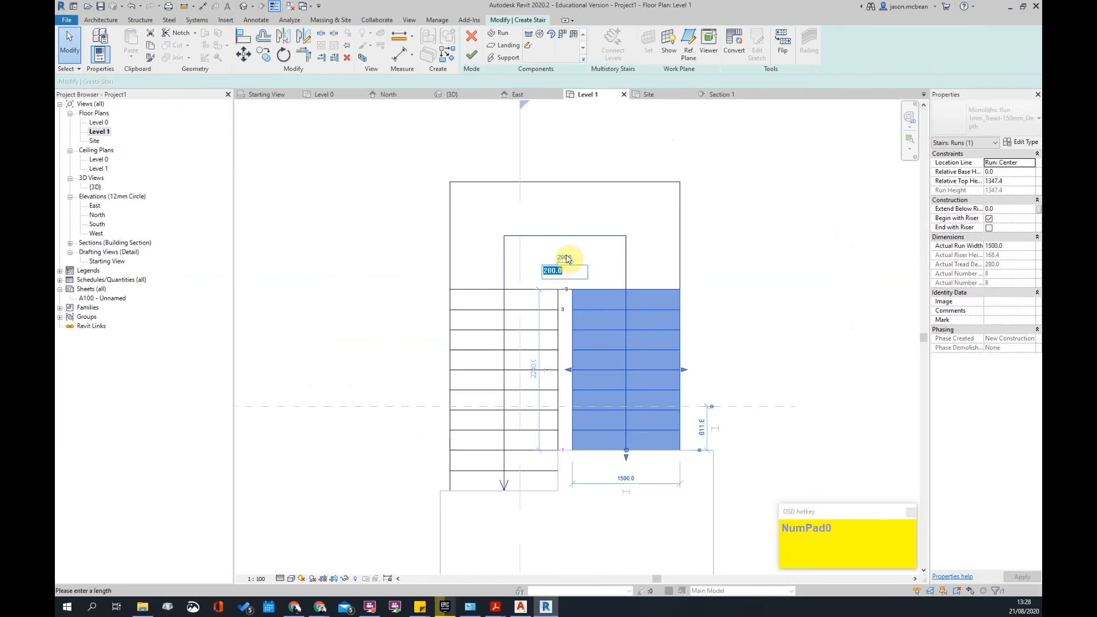
{"action": "left_click", "coordinate": [566, 257]}
{"action": "type", "text": "160"}
{"action": "key", "text": "Return"}
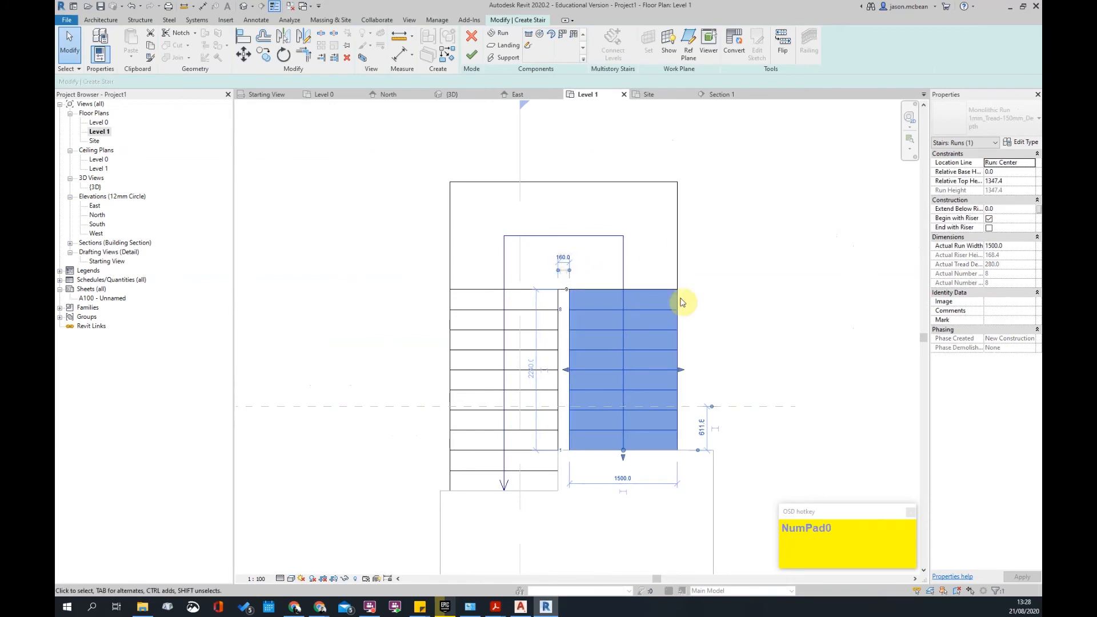
{"action": "left_click", "coordinate": [714, 344]}
- Finish the stair edit so the two-run stair shows DN on Level 1
{"action": "scroll", "coordinate": [580, 326], "scroll_direction": "up", "scroll_amount": 2}
{"action": "scroll", "coordinate": [557, 371], "scroll_direction": "down", "scroll_amount": 2}
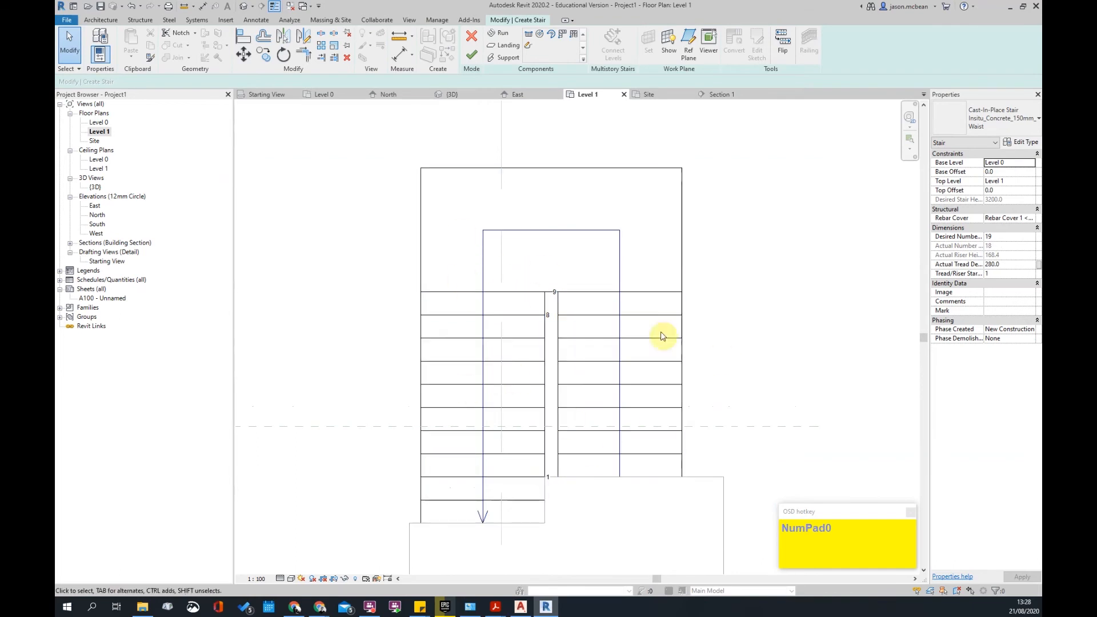
{"action": "scroll", "coordinate": [642, 299], "scroll_direction": "down", "scroll_amount": 2}
{"action": "scroll", "coordinate": [589, 260], "scroll_direction": "up", "scroll_amount": 2}
{"action": "key", "text": "Escape"}
{"action": "left_click", "coordinate": [473, 56]}
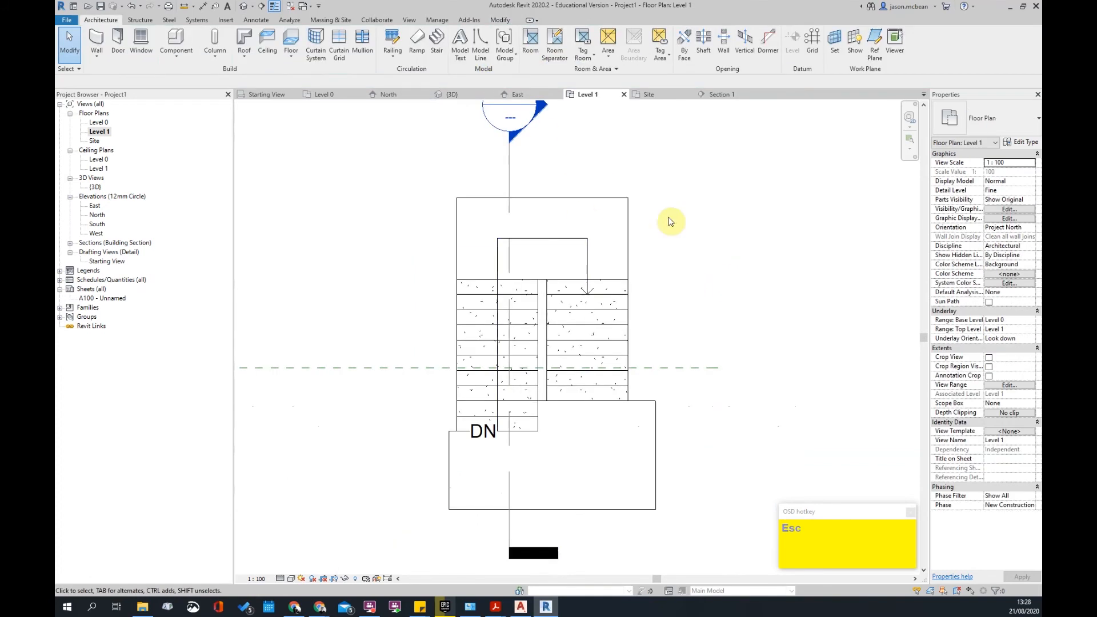
{"action": "scroll", "coordinate": [546, 324], "scroll_direction": "down", "scroll_amount": 2}
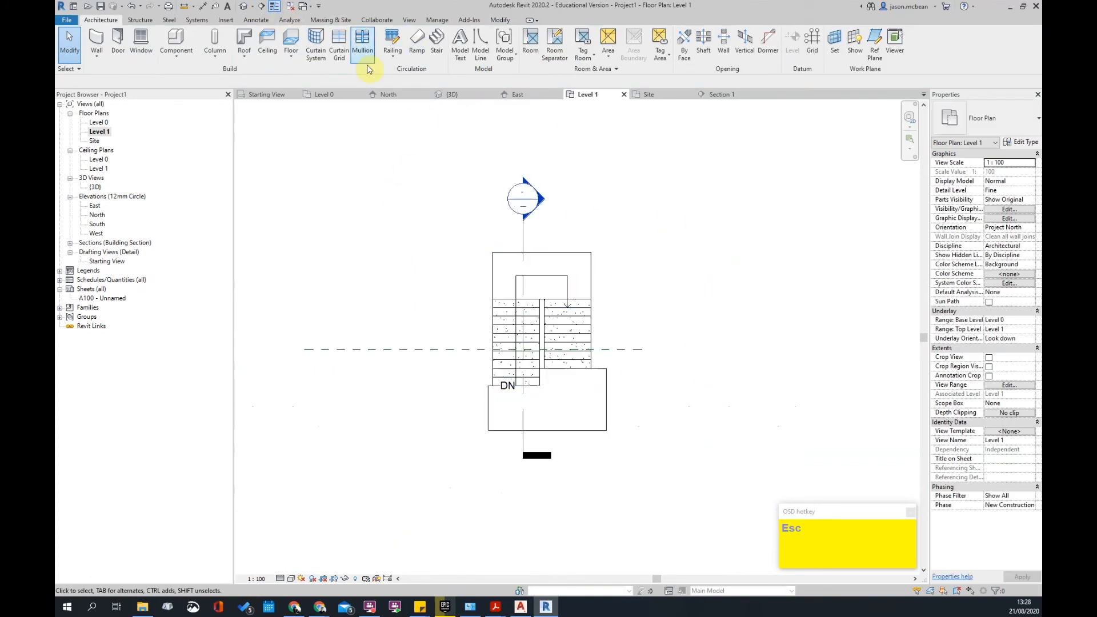
- Place railings on the stair, including the centre railing in the gap
{"action": "left_click", "coordinate": [392, 52]}
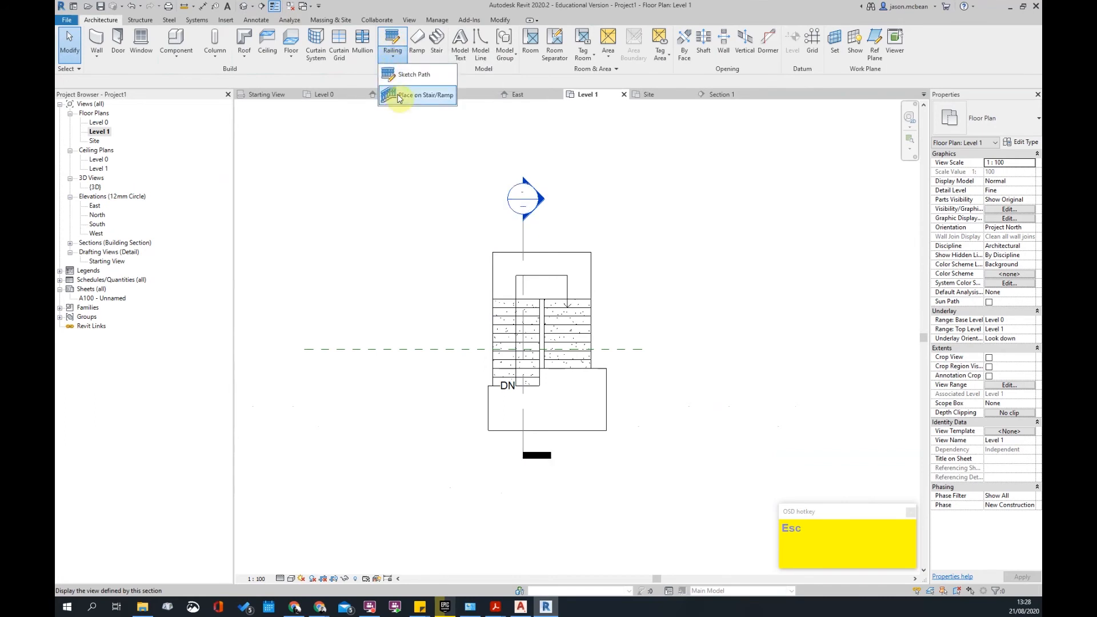
{"action": "left_click", "coordinate": [400, 93]}
{"action": "left_click", "coordinate": [541, 325]}
{"action": "middle_click_drag", "start_coordinate": [706, 399], "coordinate": [634, 349], "text": "shift"}
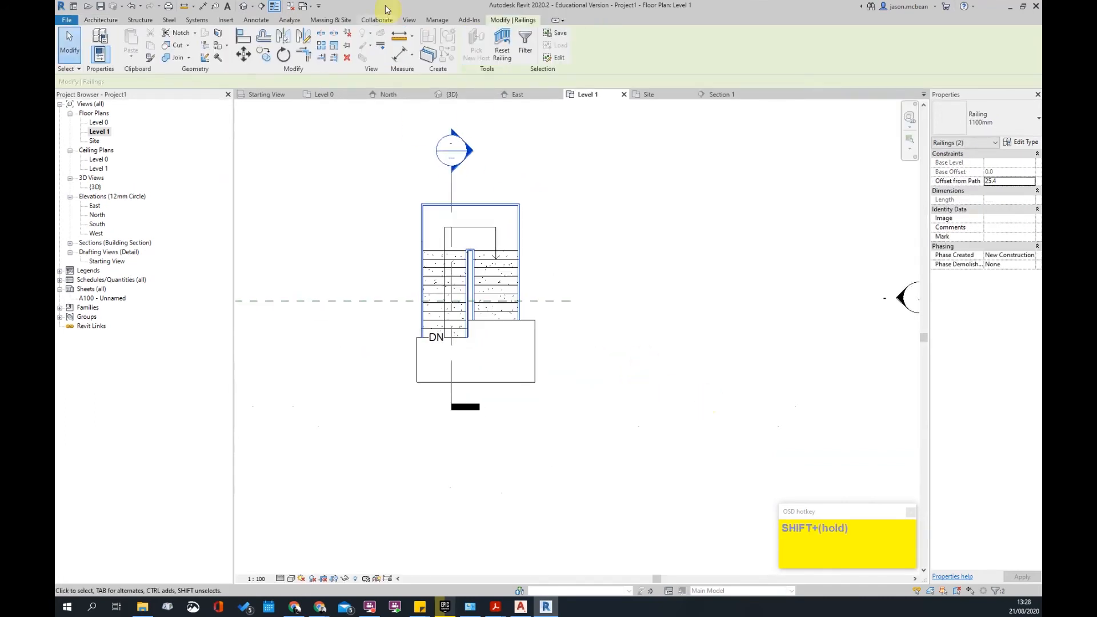
{"action": "scroll", "coordinate": [463, 232], "scroll_direction": "up", "scroll_amount": 1}
{"action": "scroll", "coordinate": [522, 295], "scroll_direction": "up", "scroll_amount": 9}
{"action": "scroll", "coordinate": [581, 292], "scroll_direction": "down", "scroll_amount": 4}
{"action": "middle_click_drag", "start_coordinate": [602, 221], "coordinate": [669, 379]}
{"action": "scroll", "coordinate": [391, 293], "scroll_direction": "up", "scroll_amount": 3}
{"action": "key", "text": "Escape"}
- Check the 160 gap between railings with an aligned dimension, delete it, then select the stair
{"action": "key", "text": "d"}
{"action": "key", "text": "i"}
{"action": "left_click", "coordinate": [407, 300]}
{"action": "left_click", "coordinate": [454, 306]}
{"action": "left_click", "coordinate": [417, 294]}
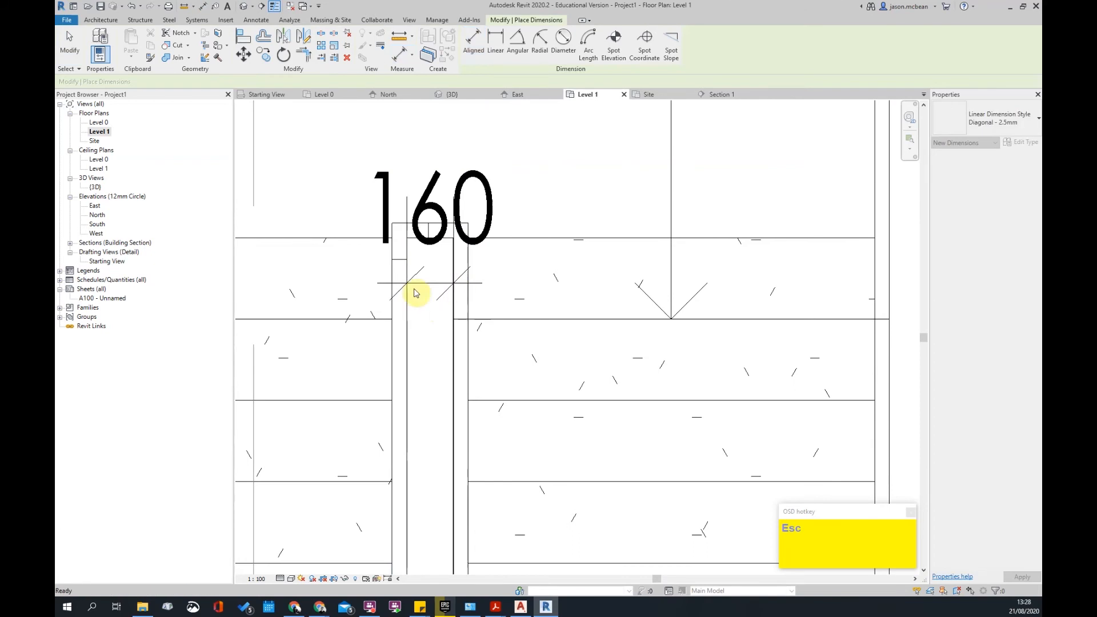
{"action": "key", "text": "Escape"}
{"action": "key", "text": "Delete"}
{"action": "scroll", "coordinate": [529, 289], "scroll_direction": "down", "scroll_amount": 3}
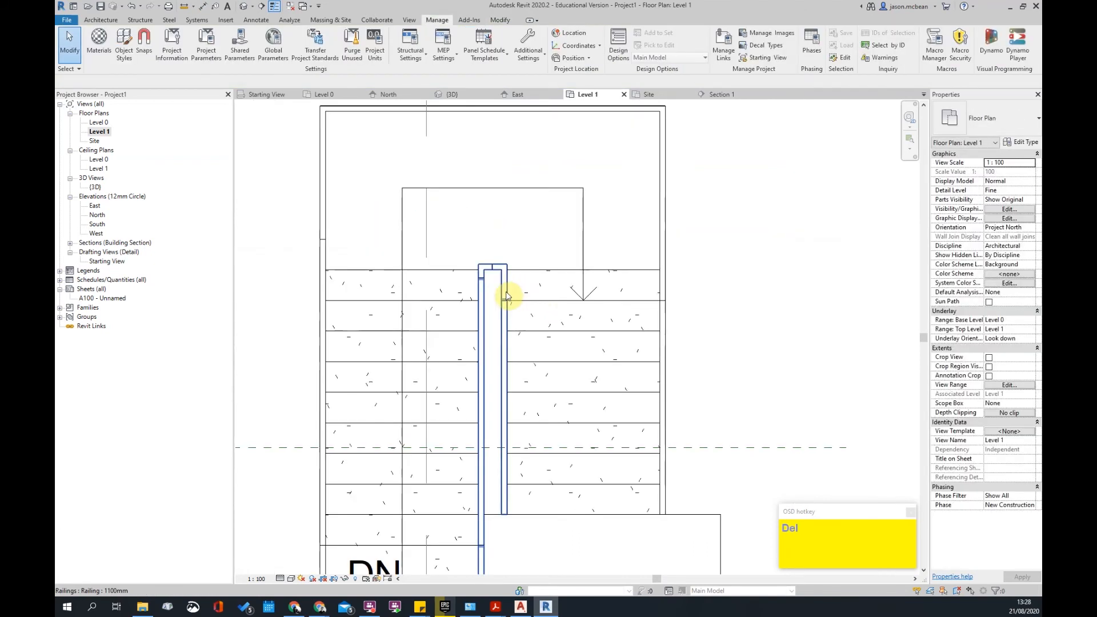
{"action": "left_click", "coordinate": [505, 290]}
{"action": "left_click", "coordinate": [545, 278]}
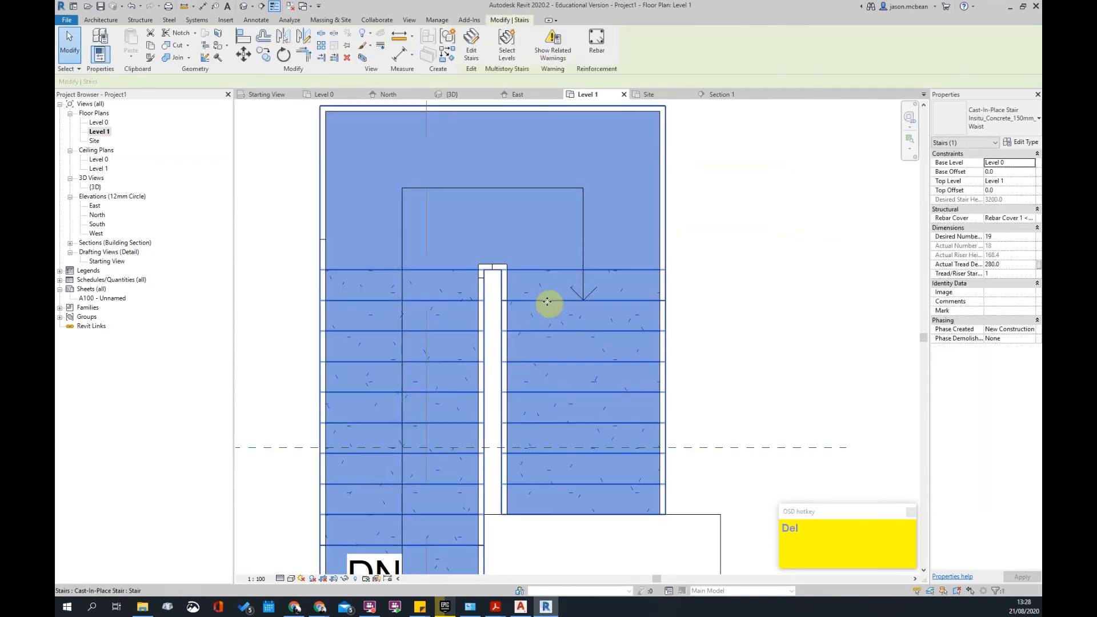
- Edit the stair so the runs are 120 apart and finish the edit
{"action": "double_click", "coordinate": [534, 303]}
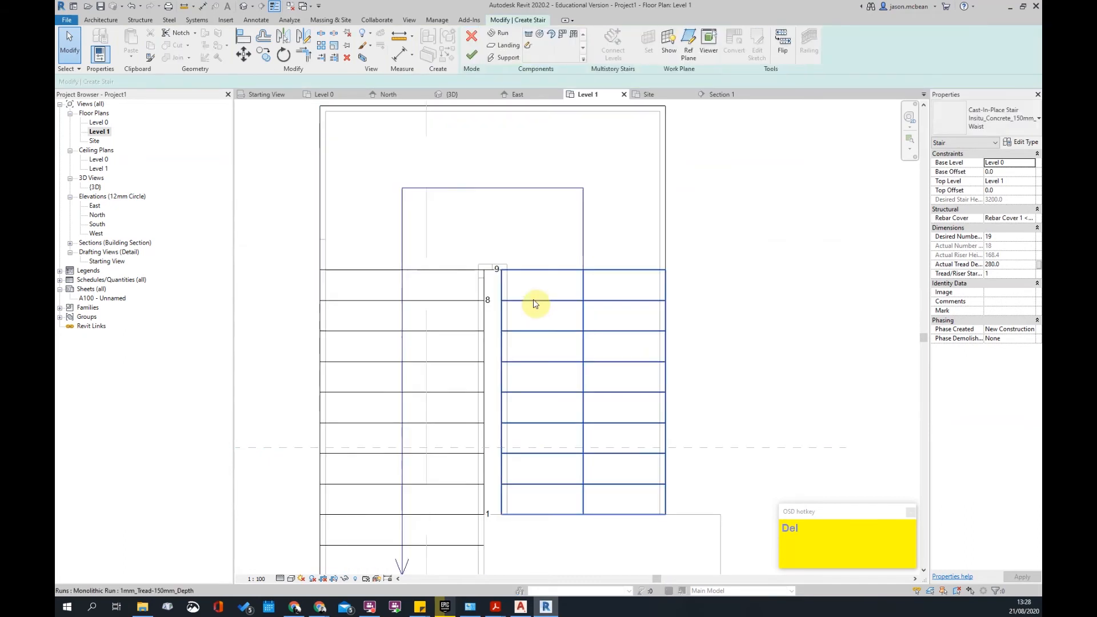
{"action": "left_click", "coordinate": [534, 304]}
{"action": "key", "text": "Return"}
{"action": "left_click", "coordinate": [816, 280]}
{"action": "scroll", "coordinate": [778, 288], "scroll_direction": "down", "scroll_amount": 1}
{"action": "left_click", "coordinate": [472, 53]}
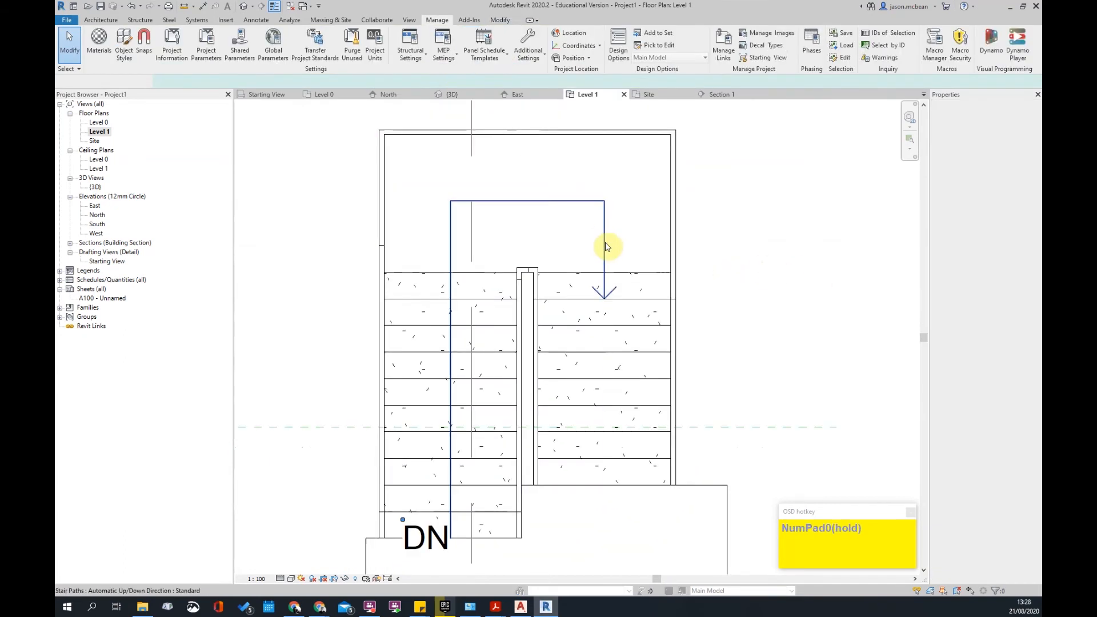
{"action": "key", "text": "Escape"}
{"action": "scroll", "coordinate": [552, 267], "scroll_direction": "up", "scroll_amount": 2}
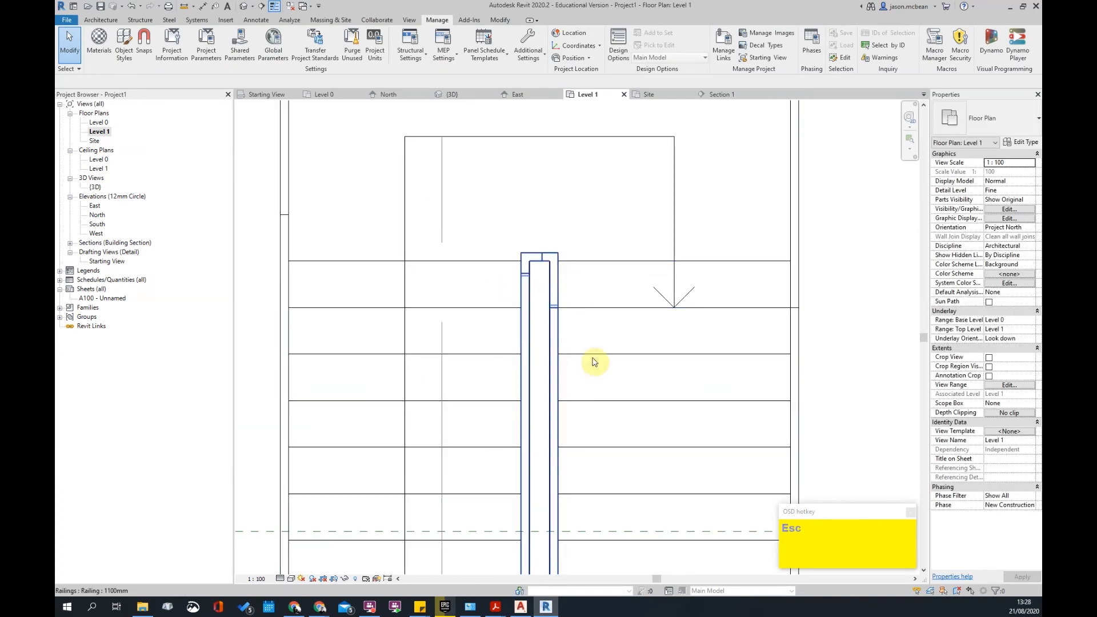
{"action": "scroll", "coordinate": [594, 361], "scroll_direction": "down", "scroll_amount": 4}
- Orbit the Default 3D View to inspect the stair railings and central gap
{"action": "left_click", "coordinate": [244, 13]}
{"action": "middle_click_drag", "start_coordinate": [561, 372], "coordinate": [576, 358], "text": "shift"}
{"action": "scroll", "coordinate": [574, 336], "scroll_direction": "up", "scroll_amount": 5}
{"action": "middle_click_drag", "start_coordinate": [546, 320], "coordinate": [601, 316], "text": "shift"}
{"action": "scroll", "coordinate": [565, 314], "scroll_direction": "down", "scroll_amount": 5}
{"action": "key", "text": "Escape"}
{"action": "scroll", "coordinate": [586, 367], "scroll_direction": "up", "scroll_amount": 2}
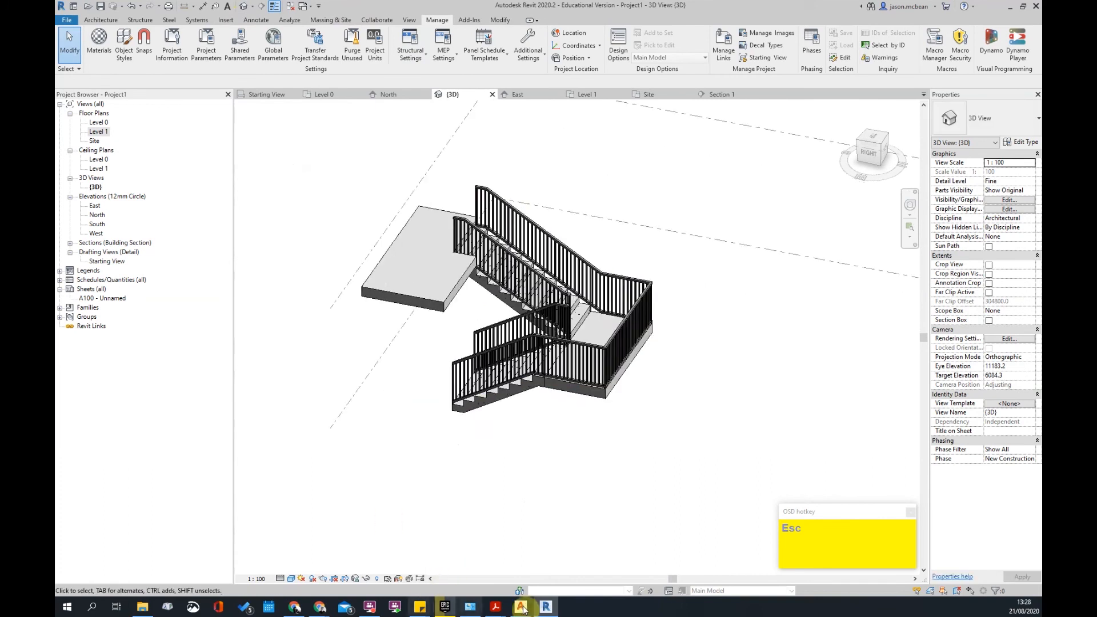
- Bring SANS10400-T.pdf forward in Acrobat and scroll through its pages
{"action": "mouse_move", "coordinate": [499, 610]}
{"action": "left_click", "coordinate": [498, 572]}
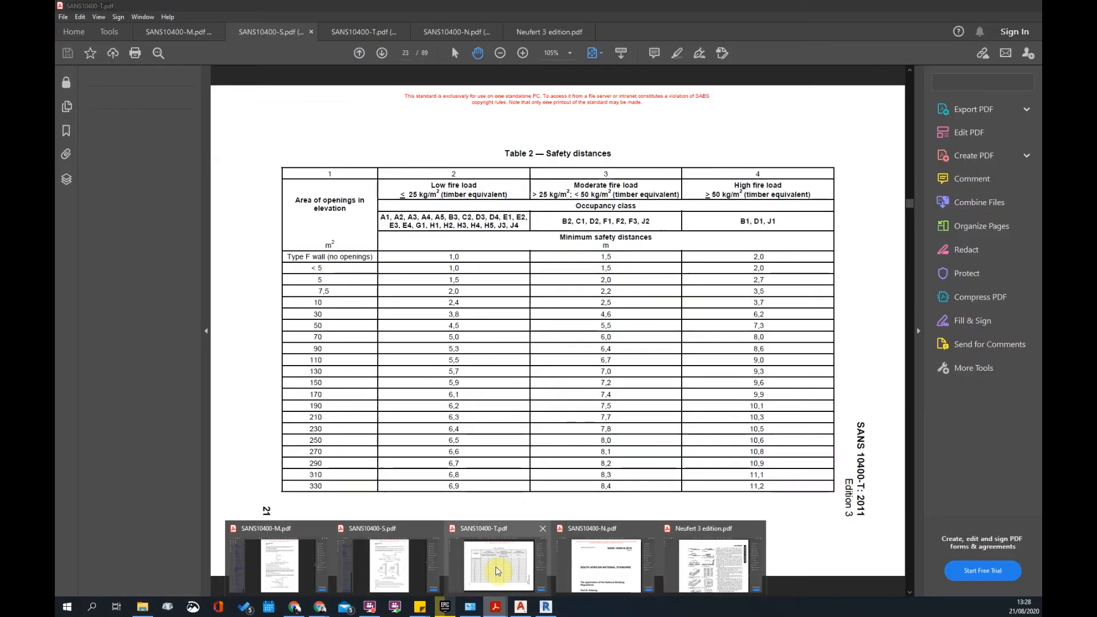
{"action": "scroll", "coordinate": [550, 244], "scroll_direction": "up", "scroll_amount": 3}
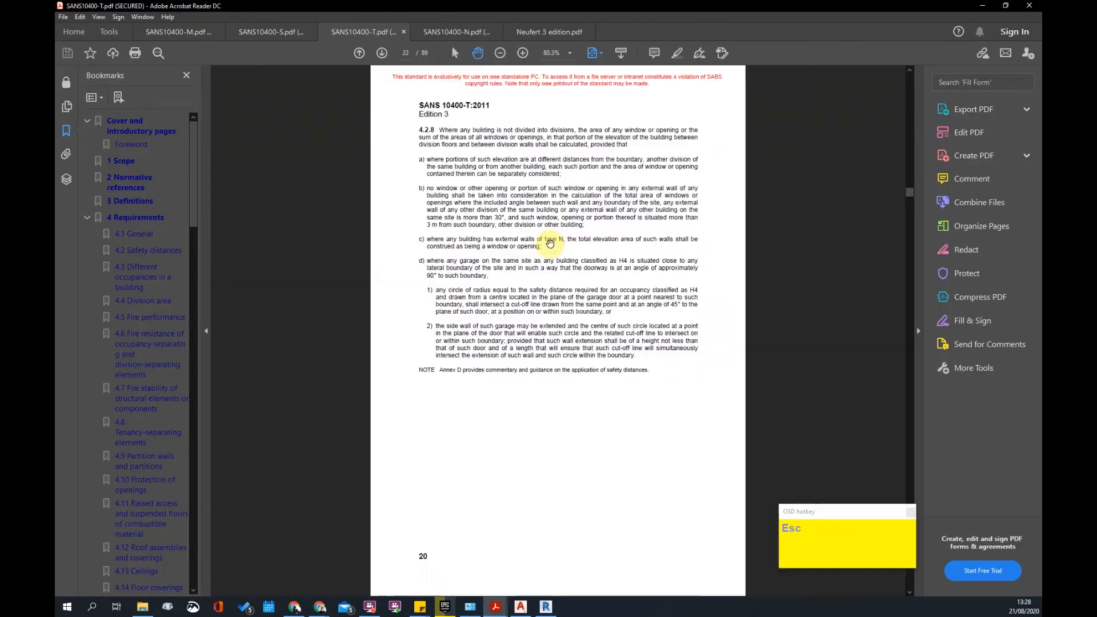
{"action": "scroll", "coordinate": [550, 231], "scroll_direction": "up", "scroll_amount": 8}
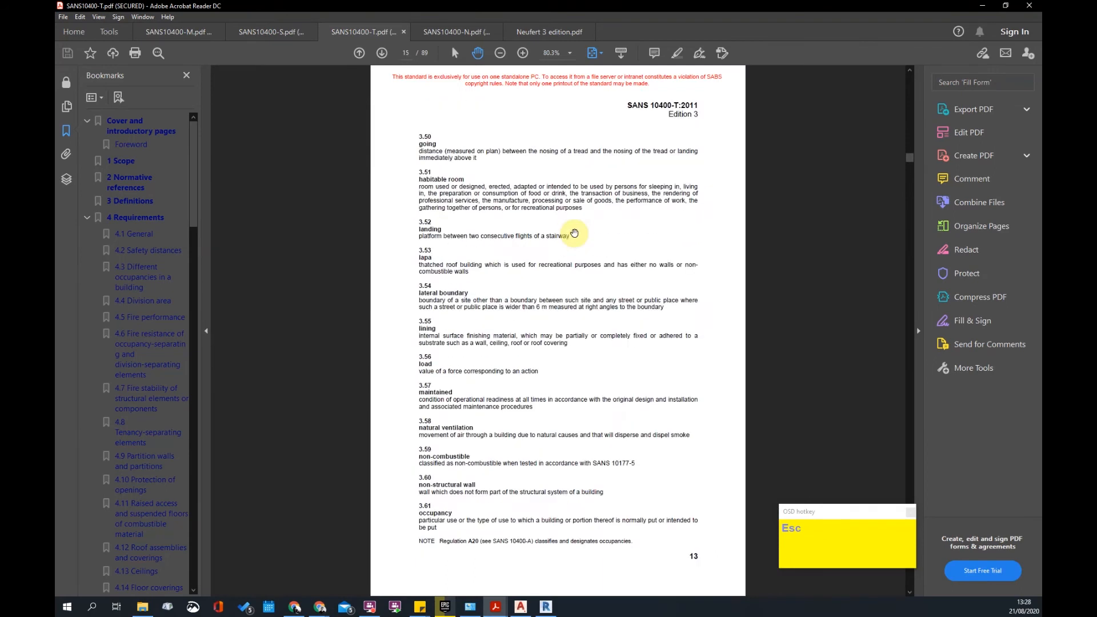
{"action": "scroll", "coordinate": [550, 350], "scroll_direction": "up", "scroll_amount": 5}
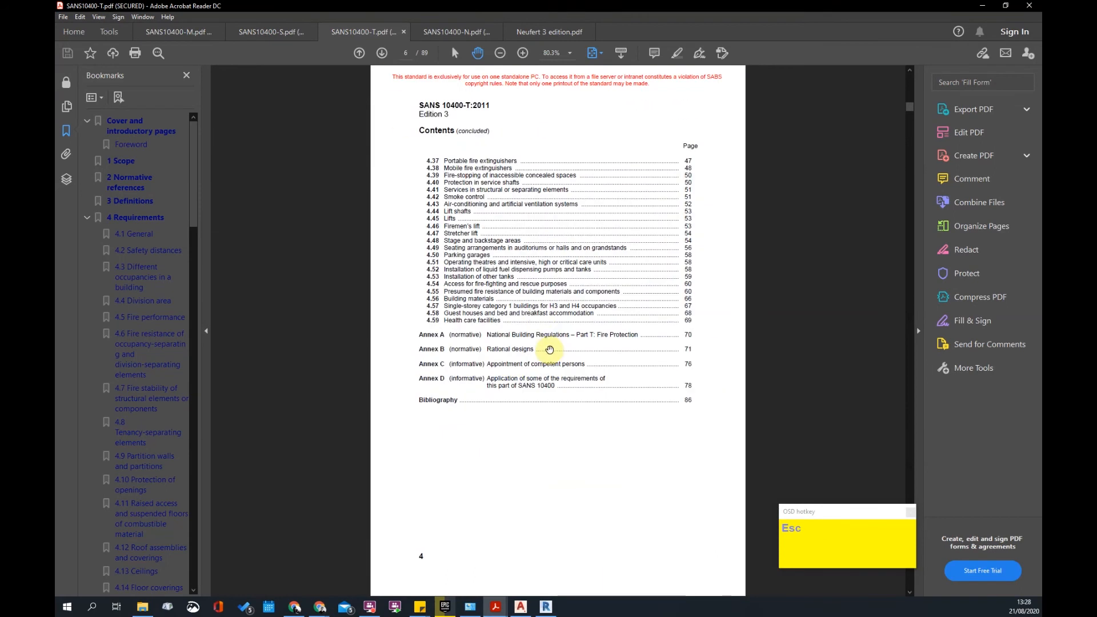
{"action": "scroll", "coordinate": [542, 315], "scroll_direction": "down", "scroll_amount": 8}
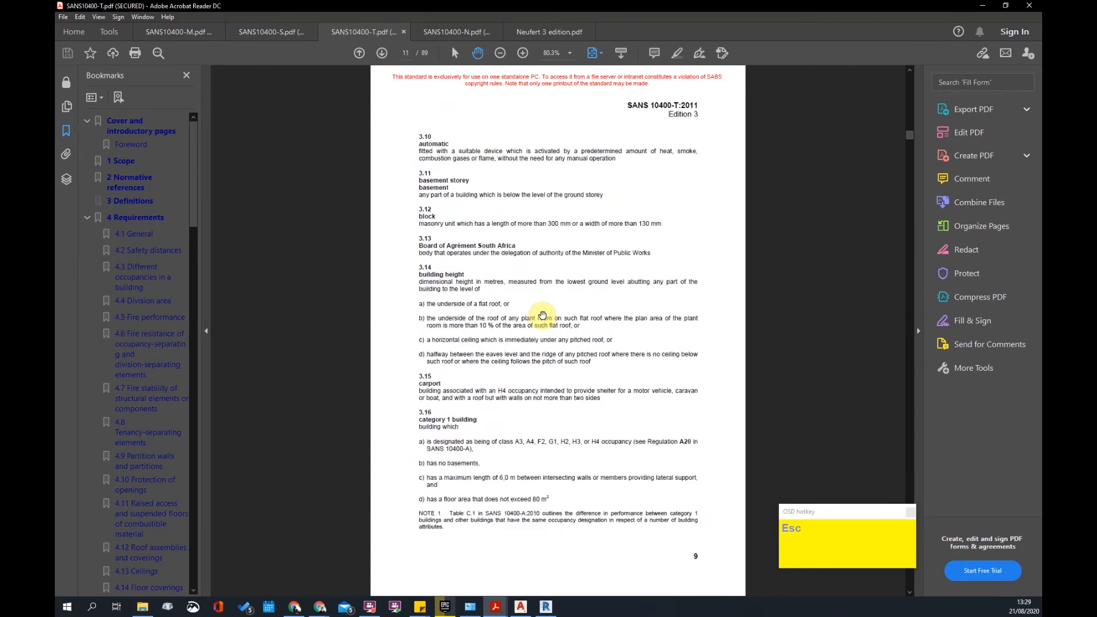
{"action": "scroll", "coordinate": [542, 314], "scroll_direction": "down", "scroll_amount": 6}
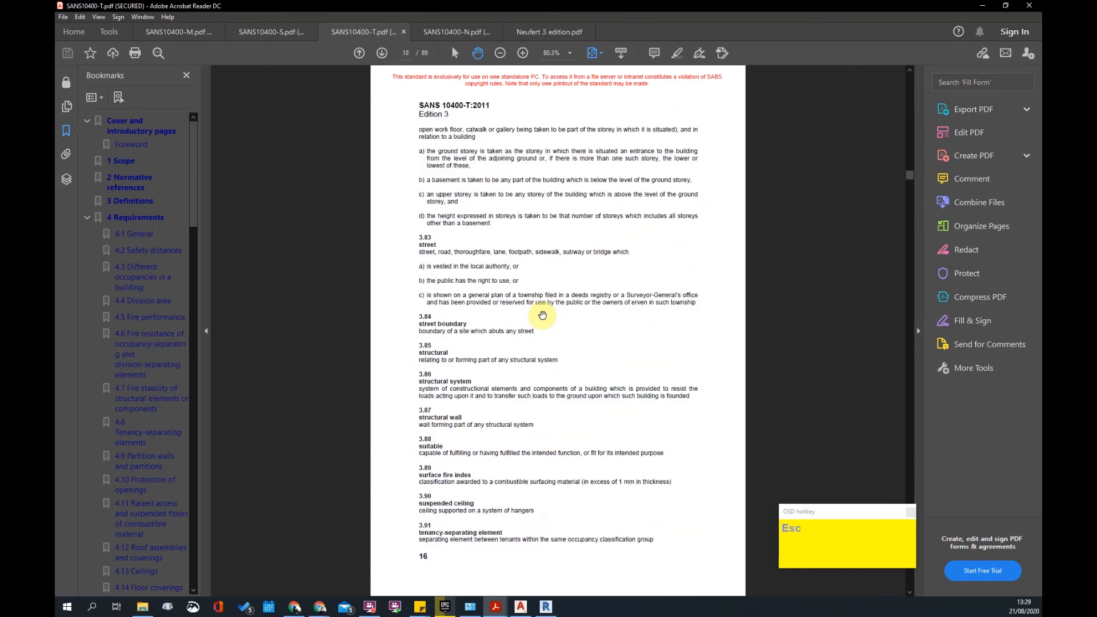
{"action": "scroll", "coordinate": [542, 315], "scroll_direction": "down", "scroll_amount": 4}
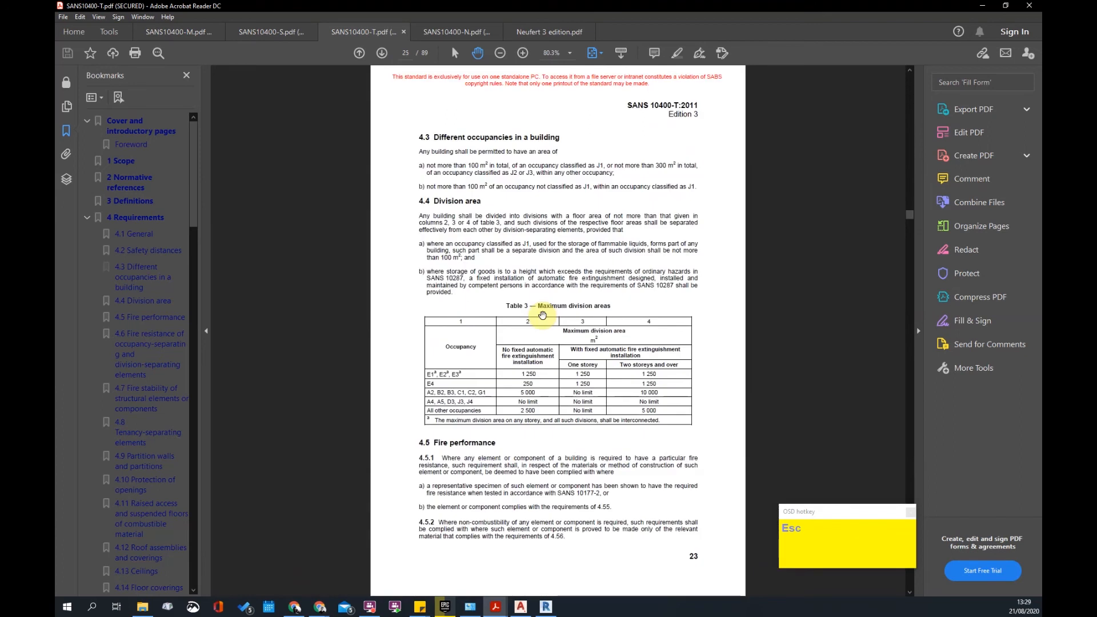
{"action": "scroll", "coordinate": [543, 315], "scroll_direction": "down", "scroll_amount": 7}
{"action": "scroll", "coordinate": [542, 315], "scroll_direction": "down", "scroll_amount": 1}
{"action": "scroll", "coordinate": [542, 315], "scroll_direction": "up", "scroll_amount": 9}
{"action": "scroll", "coordinate": [542, 315], "scroll_direction": "up", "scroll_amount": 6}
- Scroll on to section 4.20 Dimensions of components of escape routes
{"action": "scroll", "coordinate": [543, 315], "scroll_direction": "down", "scroll_amount": 17}
{"action": "scroll", "coordinate": [542, 315], "scroll_direction": "down", "scroll_amount": 8}
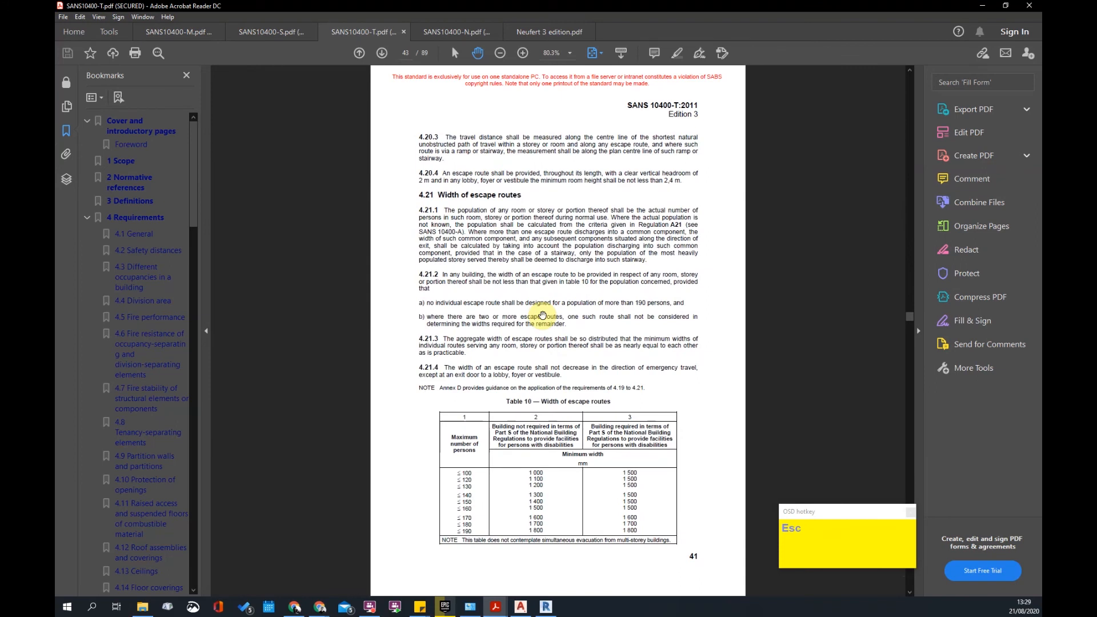
{"action": "scroll", "coordinate": [542, 315], "scroll_direction": "down", "scroll_amount": 2}
{"action": "scroll", "coordinate": [543, 343], "scroll_direction": "up", "scroll_amount": 2}
{"action": "scroll", "coordinate": [543, 344], "scroll_direction": "down", "scroll_amount": 1}
{"action": "scroll", "coordinate": [543, 344], "scroll_direction": "up", "scroll_amount": 1}
{"action": "scroll", "coordinate": [543, 343], "scroll_direction": "down", "scroll_amount": 1}
{"action": "scroll", "coordinate": [543, 343], "scroll_direction": "up", "scroll_amount": 1}
{"action": "scroll", "coordinate": [543, 344], "scroll_direction": "down", "scroll_amount": 1}
{"action": "scroll", "coordinate": [543, 344], "scroll_direction": "up", "scroll_amount": 1}
{"action": "scroll", "coordinate": [543, 344], "scroll_direction": "down", "scroll_amount": 1}
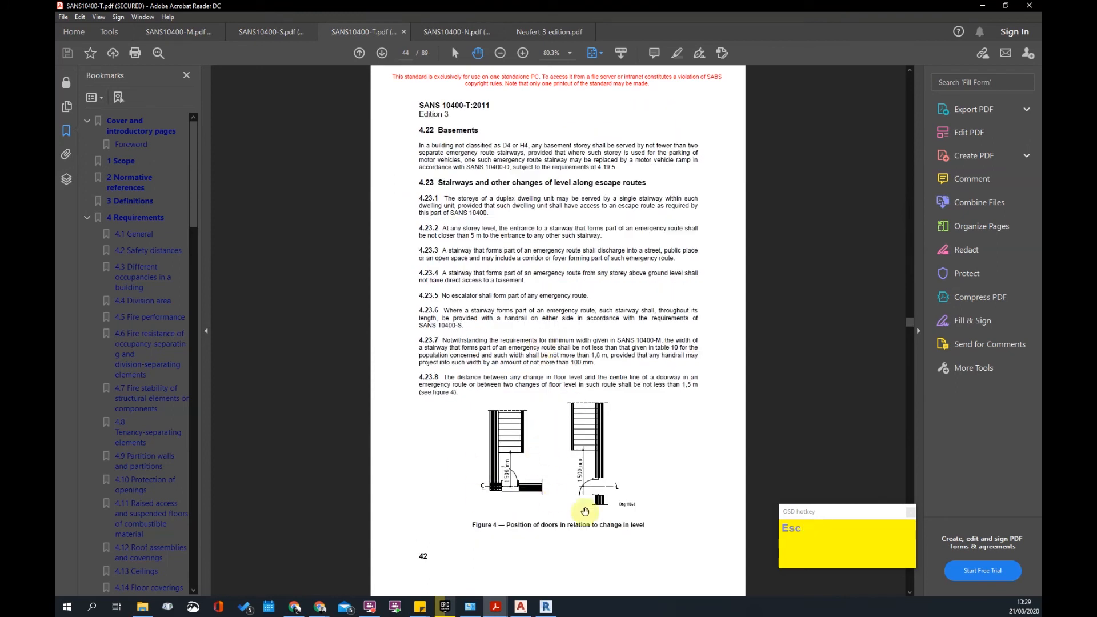
{"action": "scroll", "coordinate": [561, 404], "scroll_direction": "down", "scroll_amount": 1}
{"action": "scroll", "coordinate": [560, 403], "scroll_direction": "up", "scroll_amount": 1}
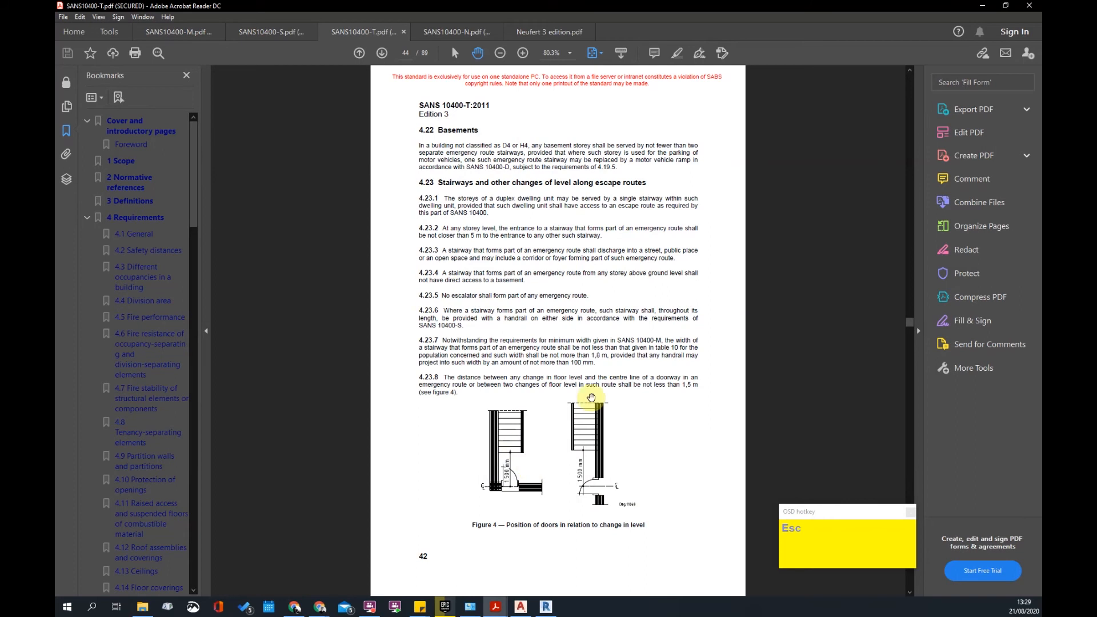
{"action": "scroll", "coordinate": [522, 392], "scroll_direction": "down", "scroll_amount": 1}
{"action": "scroll", "coordinate": [592, 396], "scroll_direction": "down", "scroll_amount": 1}
{"action": "scroll", "coordinate": [592, 396], "scroll_direction": "up", "scroll_amount": 2}
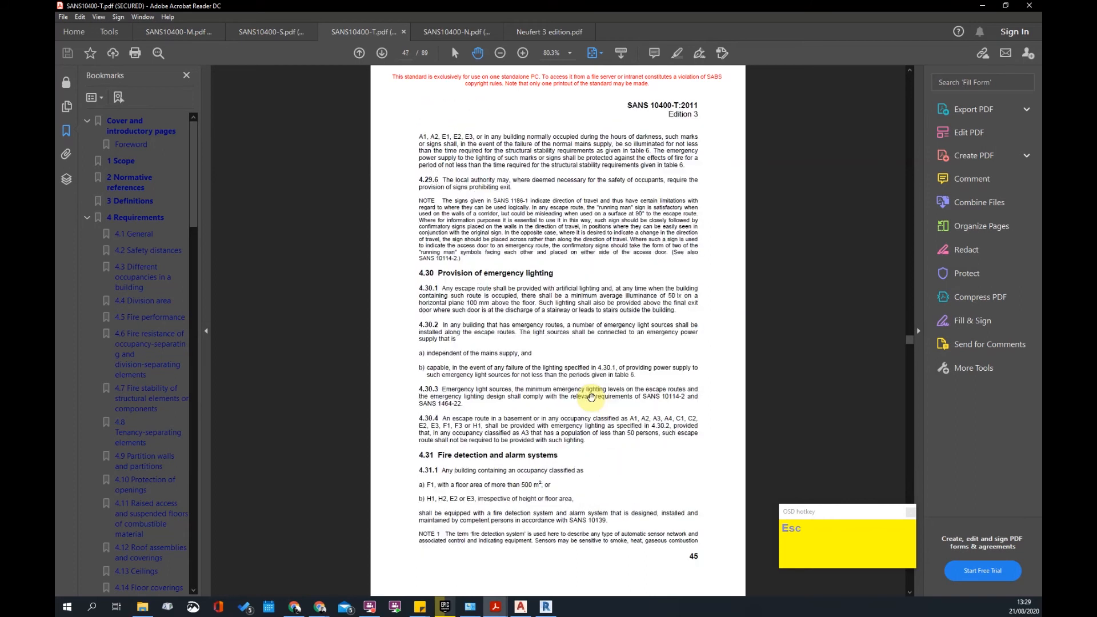
{"action": "scroll", "coordinate": [592, 397], "scroll_direction": "down", "scroll_amount": 1}
{"action": "scroll", "coordinate": [603, 480], "scroll_direction": "up", "scroll_amount": 2}
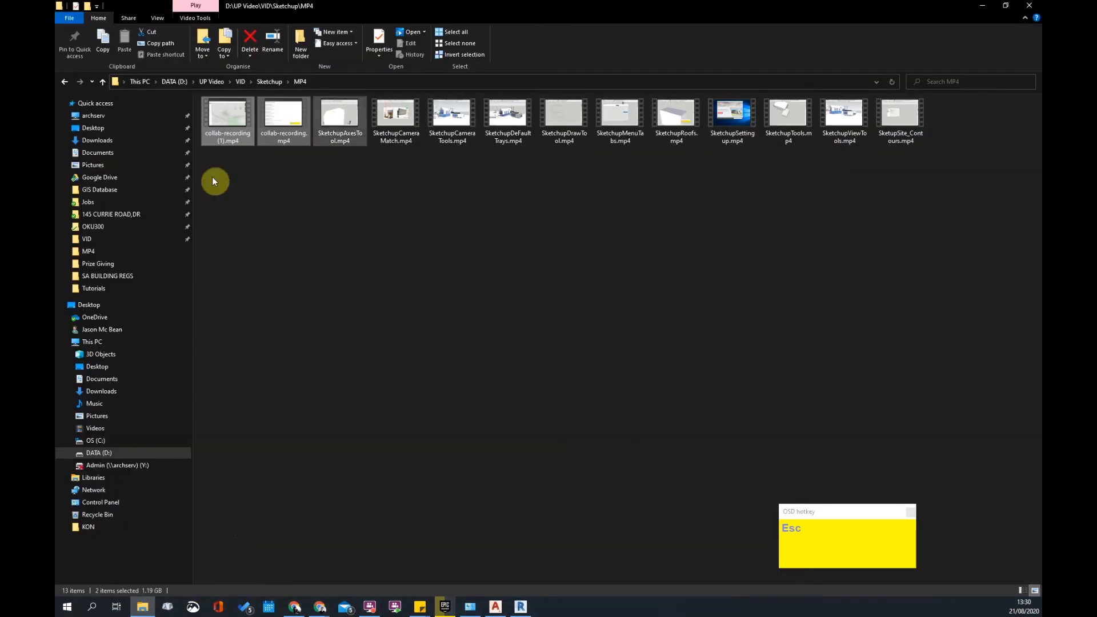
- Open SANS10400-S.pdf from the SA BUILDING REGS folder and close Explorer
{"action": "left_click", "coordinate": [104, 277]}
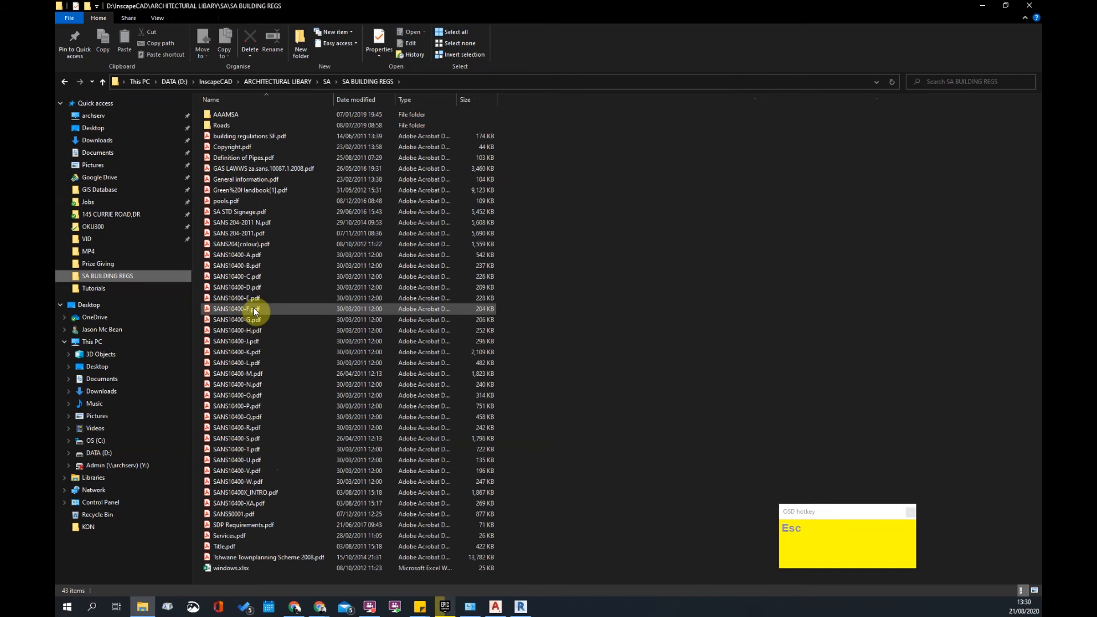
{"action": "left_click", "coordinate": [254, 439]}
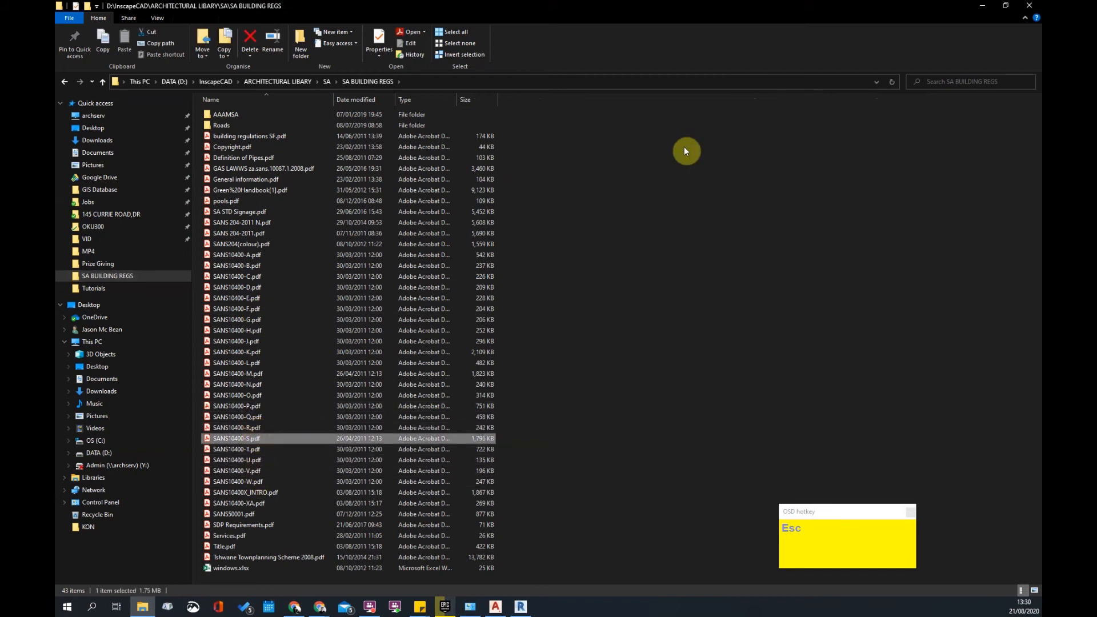
{"action": "left_click", "coordinate": [984, 8]}
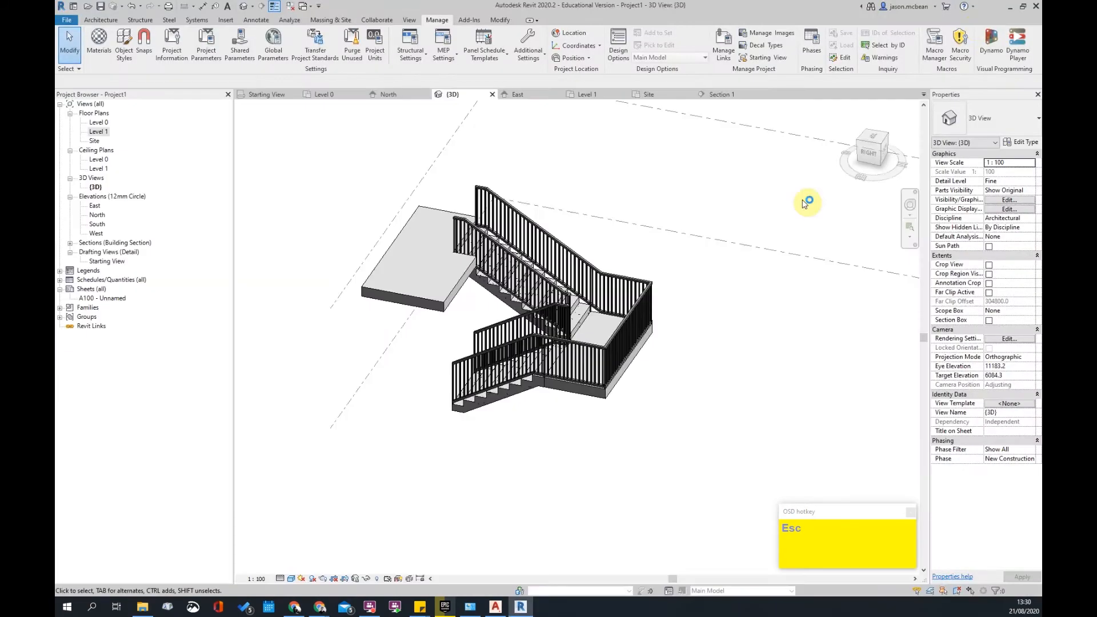
- Scroll SANS10400-S.pdf to page 20 with Table 2 ramp requirements and Figure 11 gradients
{"action": "scroll", "coordinate": [594, 267], "scroll_direction": "down", "scroll_amount": 10}
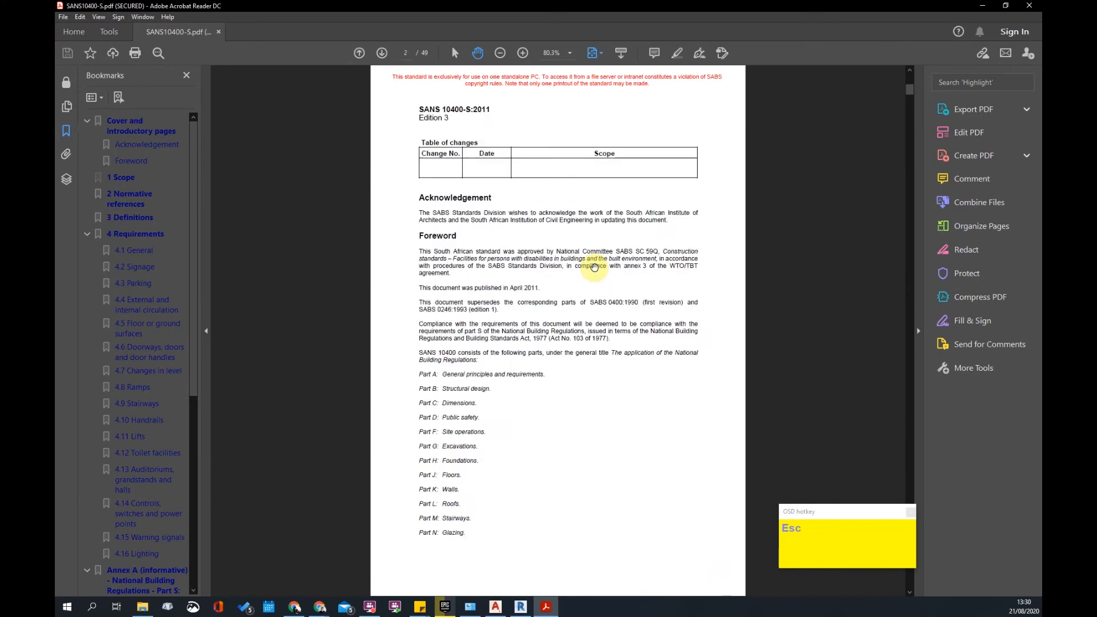
{"action": "scroll", "coordinate": [594, 268], "scroll_direction": "down", "scroll_amount": 8}
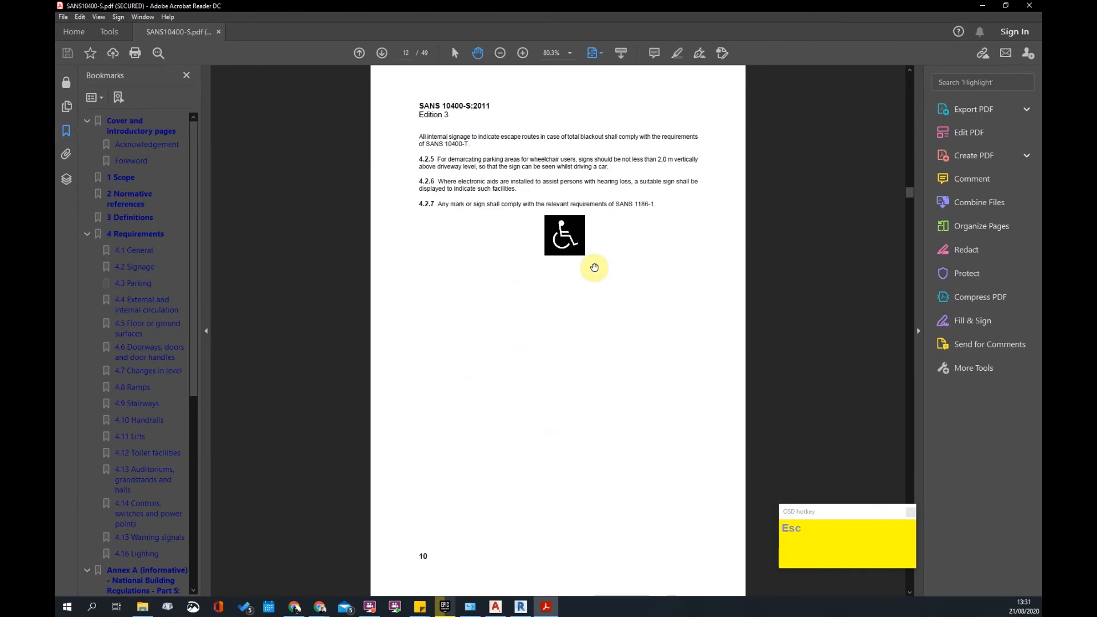
{"action": "scroll", "coordinate": [594, 268], "scroll_direction": "down", "scroll_amount": 3}
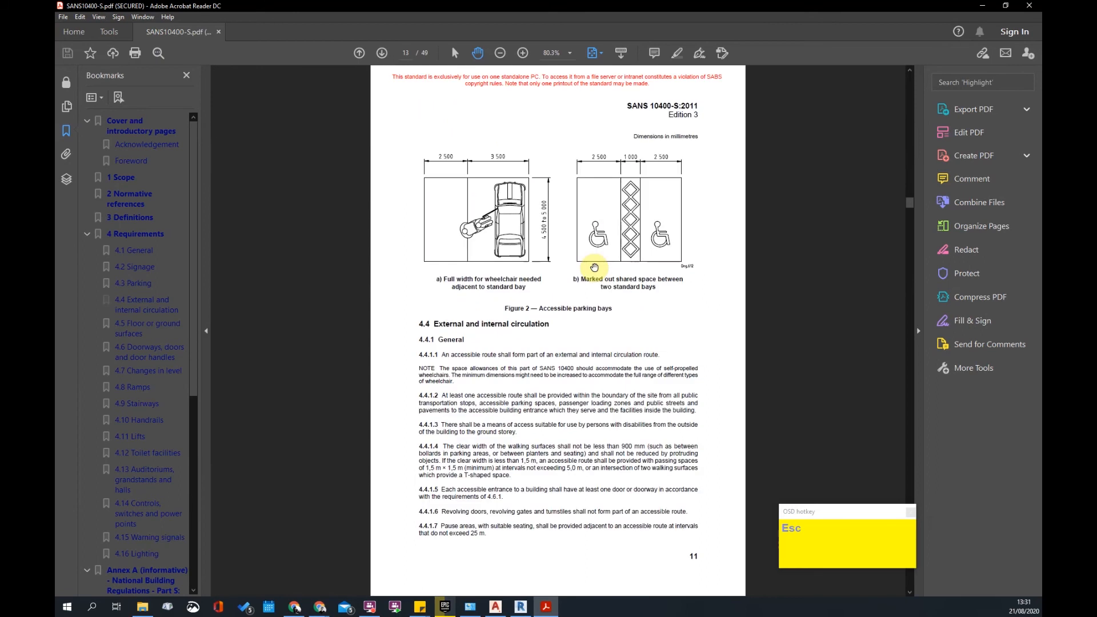
{"action": "scroll", "coordinate": [594, 268], "scroll_direction": "up", "scroll_amount": 3}
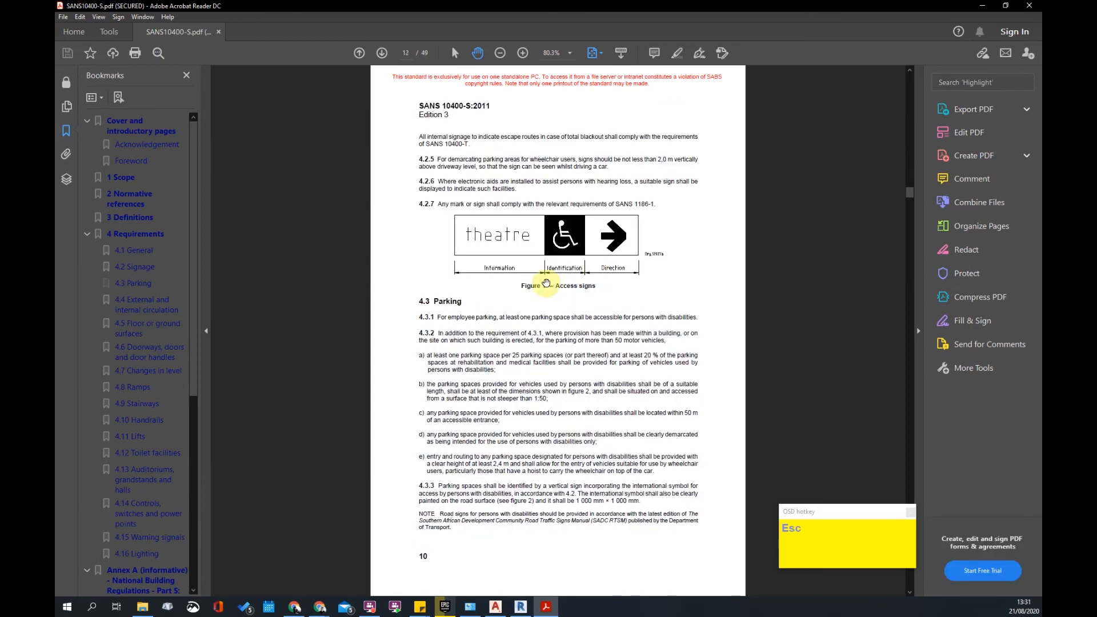
{"action": "scroll", "coordinate": [595, 268], "scroll_direction": "down", "scroll_amount": 3}
{"action": "scroll", "coordinate": [669, 302], "scroll_direction": "down", "scroll_amount": 6}
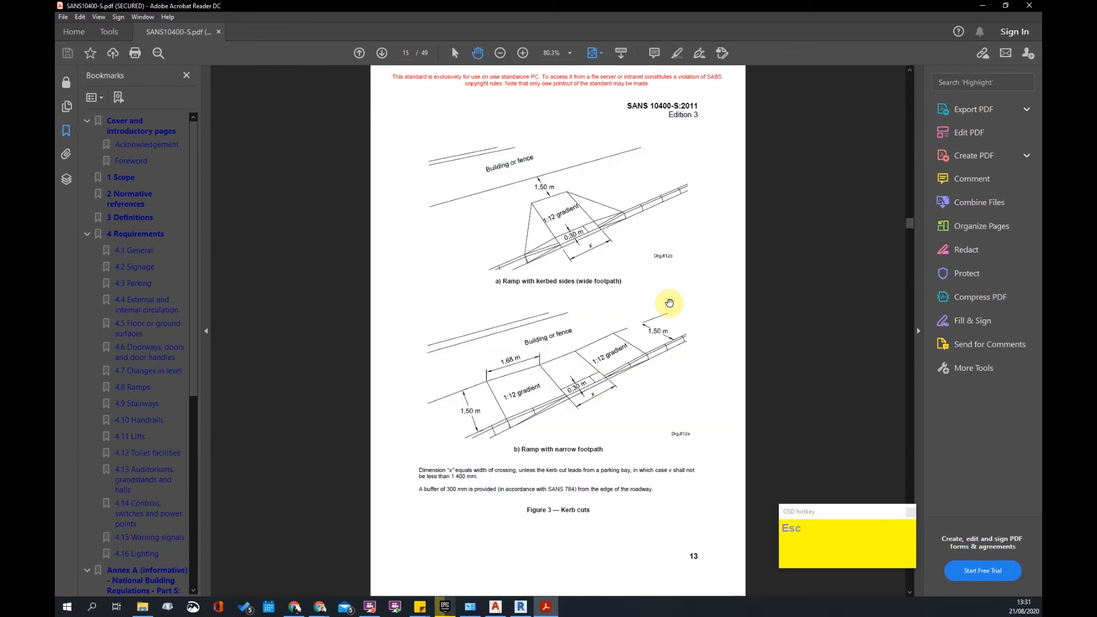
{"action": "scroll", "coordinate": [669, 303], "scroll_direction": "up", "scroll_amount": 6}
{"action": "scroll", "coordinate": [670, 303], "scroll_direction": "down", "scroll_amount": 6}
{"action": "scroll", "coordinate": [611, 377], "scroll_direction": "down", "scroll_amount": 6}
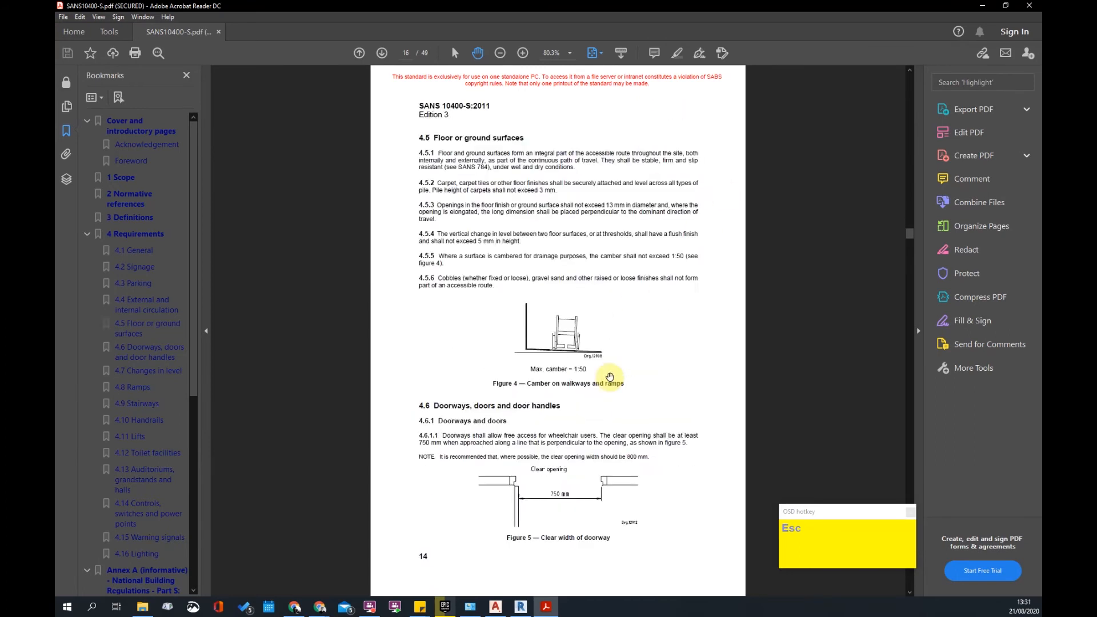
{"action": "scroll", "coordinate": [611, 377], "scroll_direction": "down", "scroll_amount": 6}
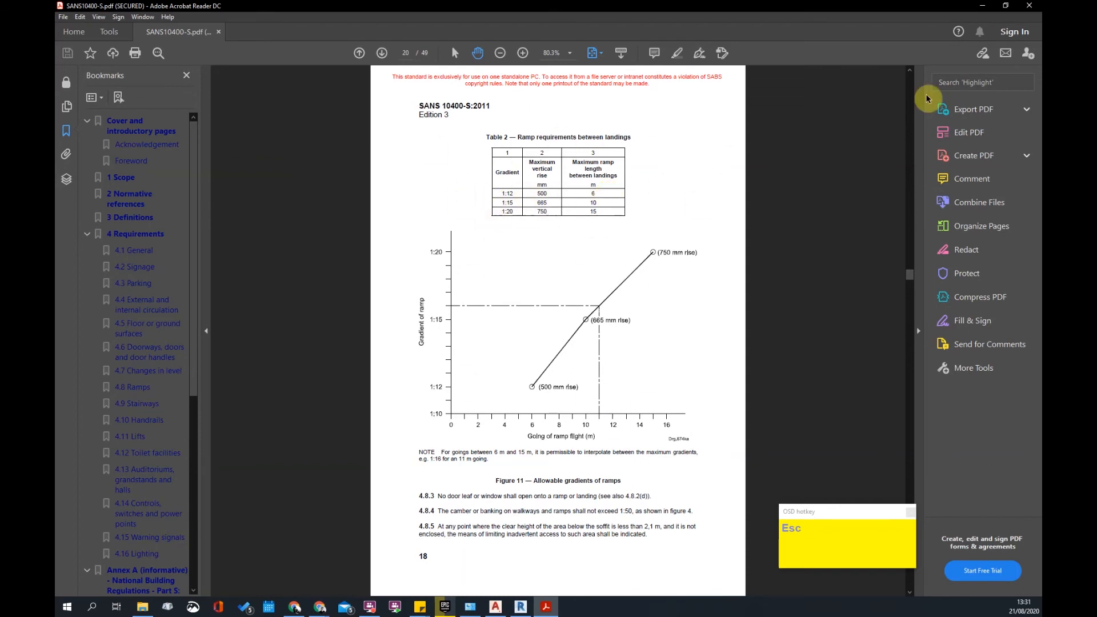
- Return to Revit and delete the existing switchback from the 3D view
{"action": "left_click", "coordinate": [983, 6]}
{"action": "scroll", "coordinate": [612, 419], "scroll_direction": "down", "scroll_amount": 3}
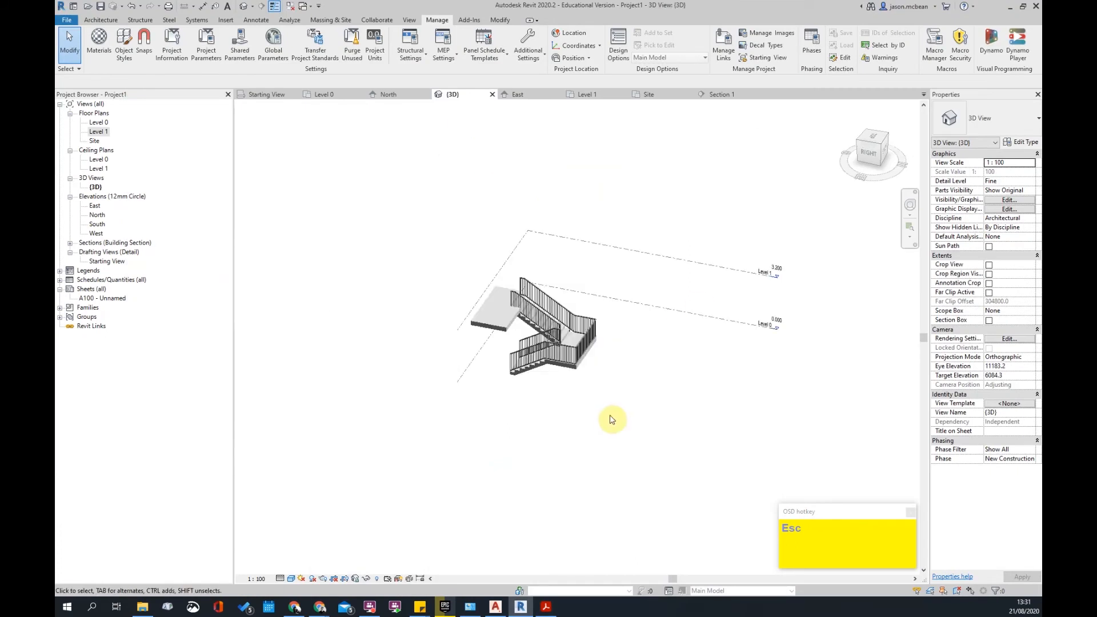
{"action": "left_click", "coordinate": [522, 304]}
{"action": "key", "text": "Delete"}
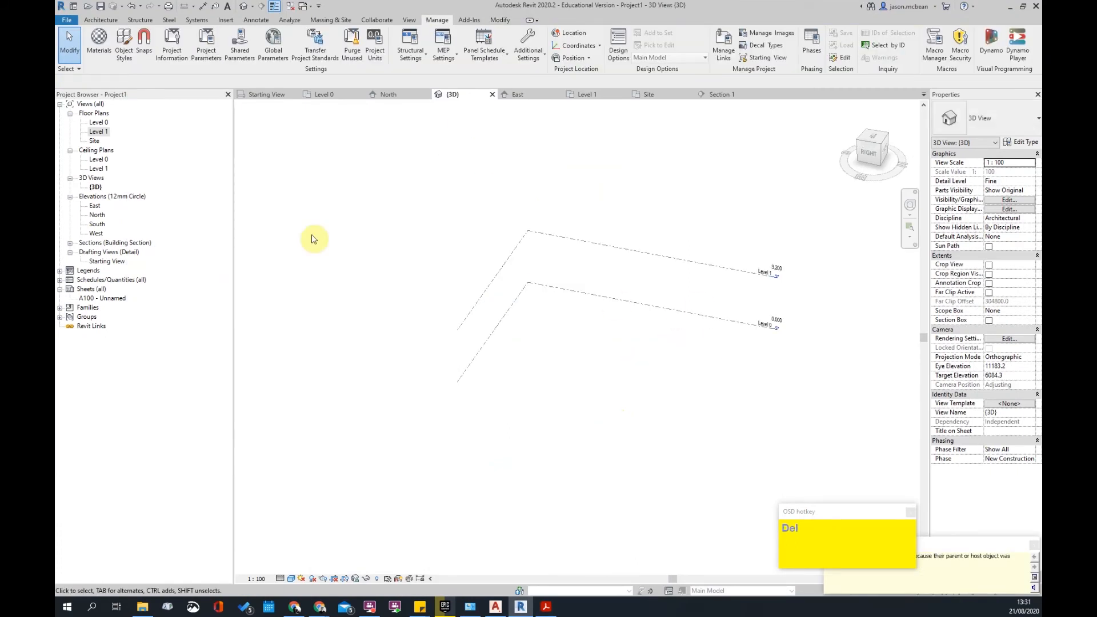
- Start a new ramp sketch on the Level 0 floor plan
{"action": "double_click", "coordinate": [99, 122]}
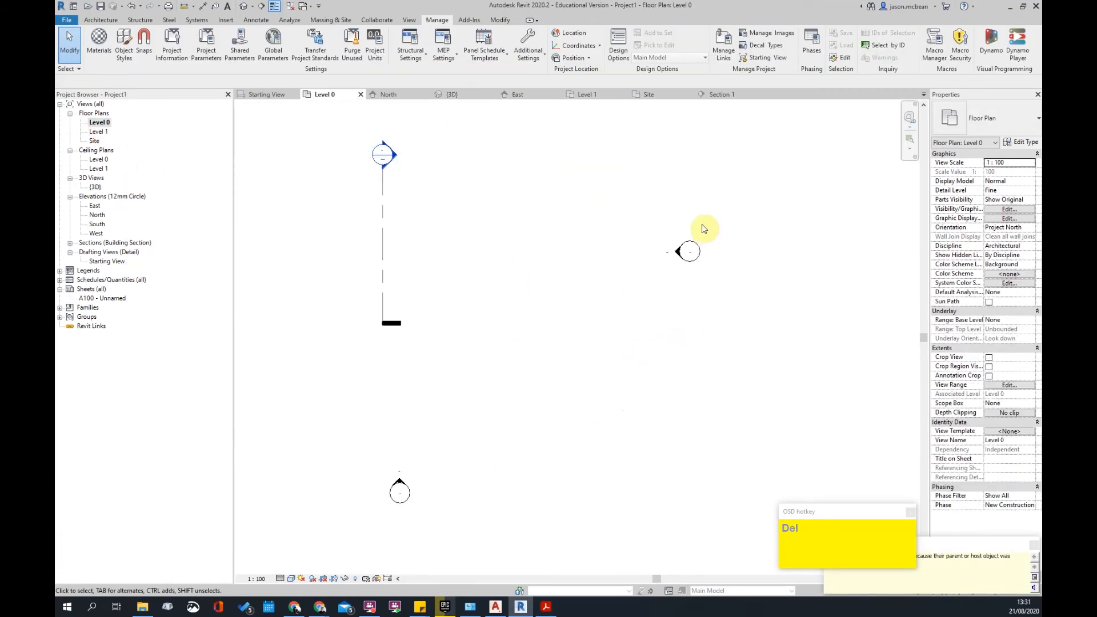
{"action": "left_click", "coordinate": [103, 20]}
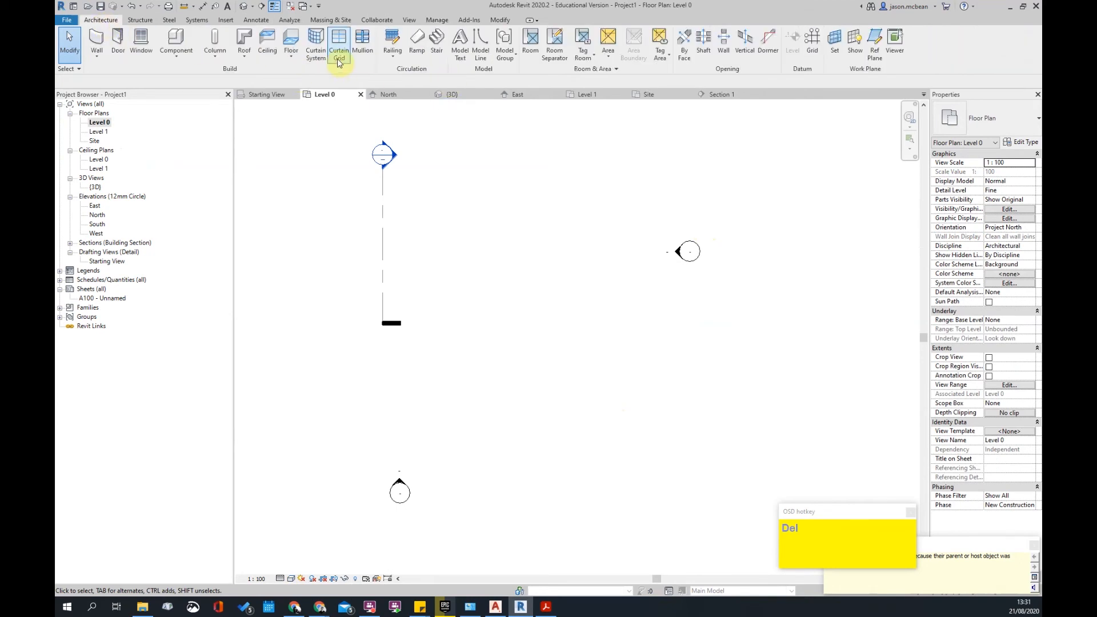
{"action": "left_click", "coordinate": [417, 43]}
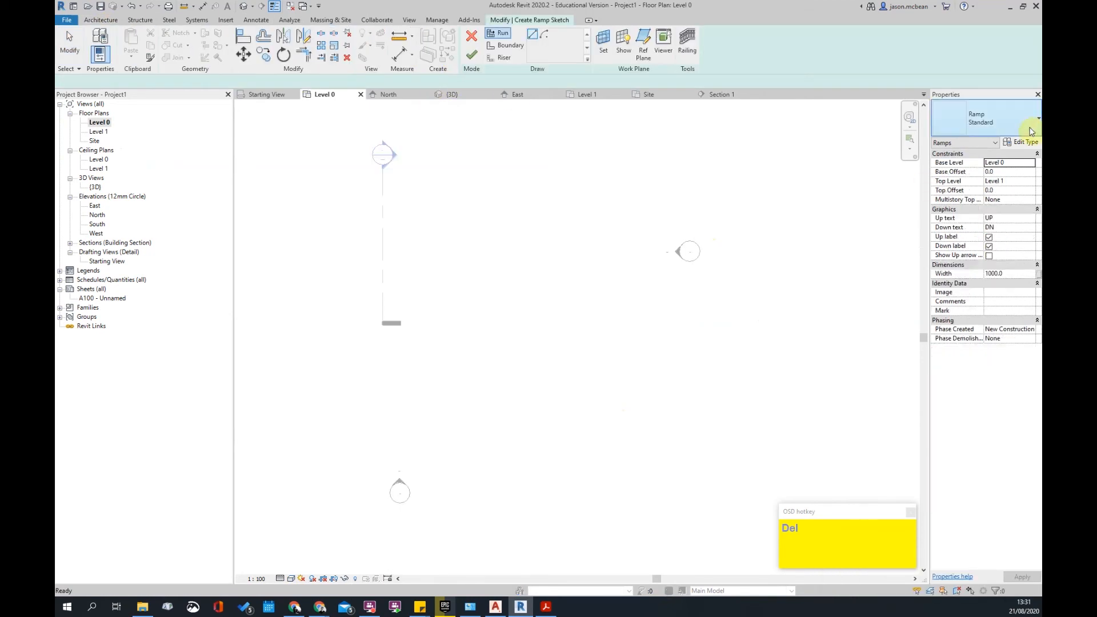
- Duplicate the Standard ramp type as Standard 2
{"action": "left_click", "coordinate": [1018, 126]}
{"action": "left_click", "coordinate": [1018, 126]}
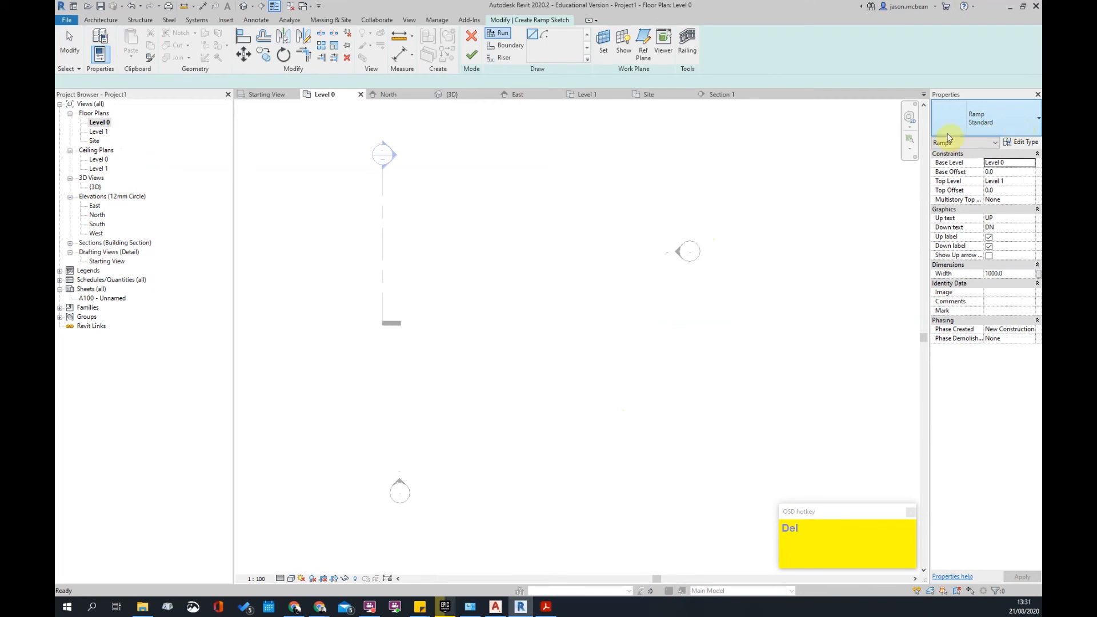
{"action": "left_click", "coordinate": [1026, 144]}
{"action": "left_click", "coordinate": [624, 142]}
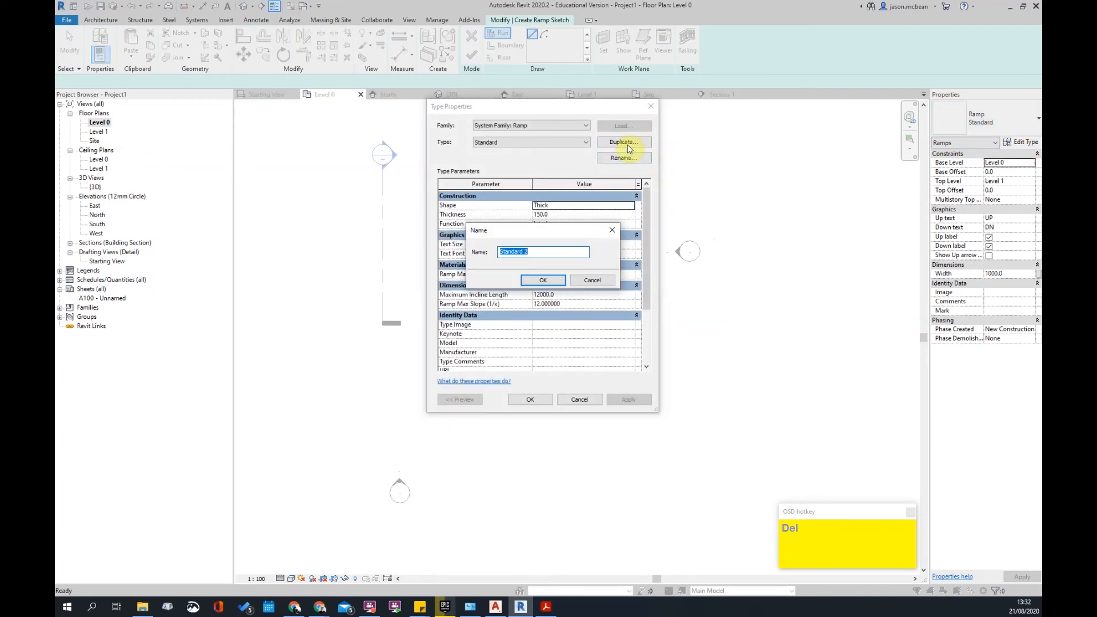
{"action": "key", "text": "Return"}
- Set the Standard ramp type's shape to Solid and apply it
{"action": "left_click", "coordinate": [528, 142]}
{"action": "left_click", "coordinate": [515, 151]}
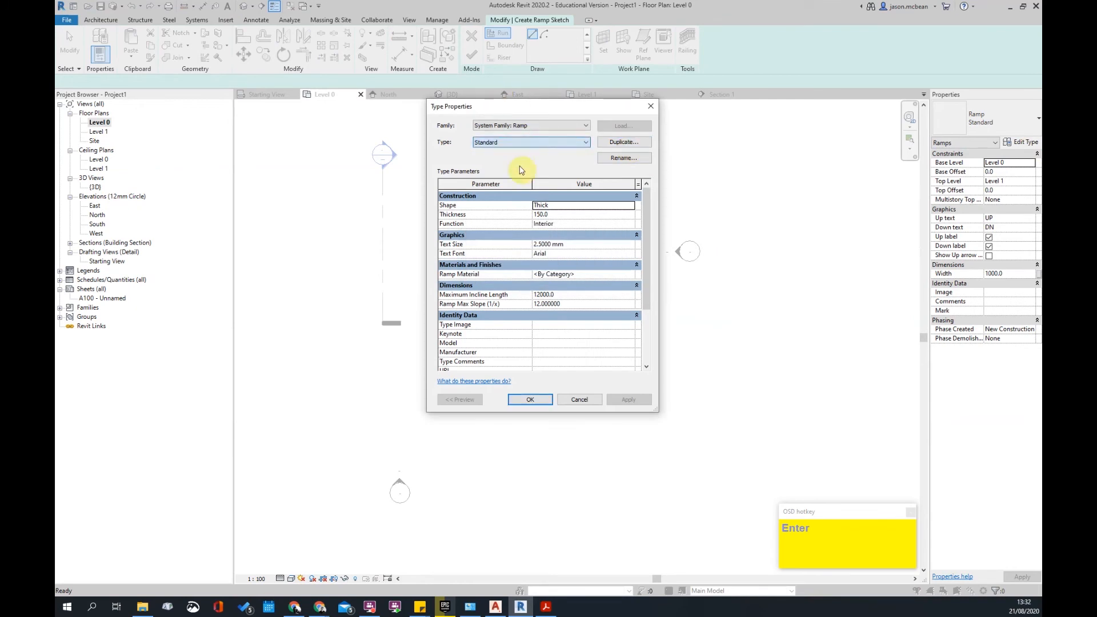
{"action": "left_click", "coordinate": [630, 206]}
{"action": "key", "text": "Return"}
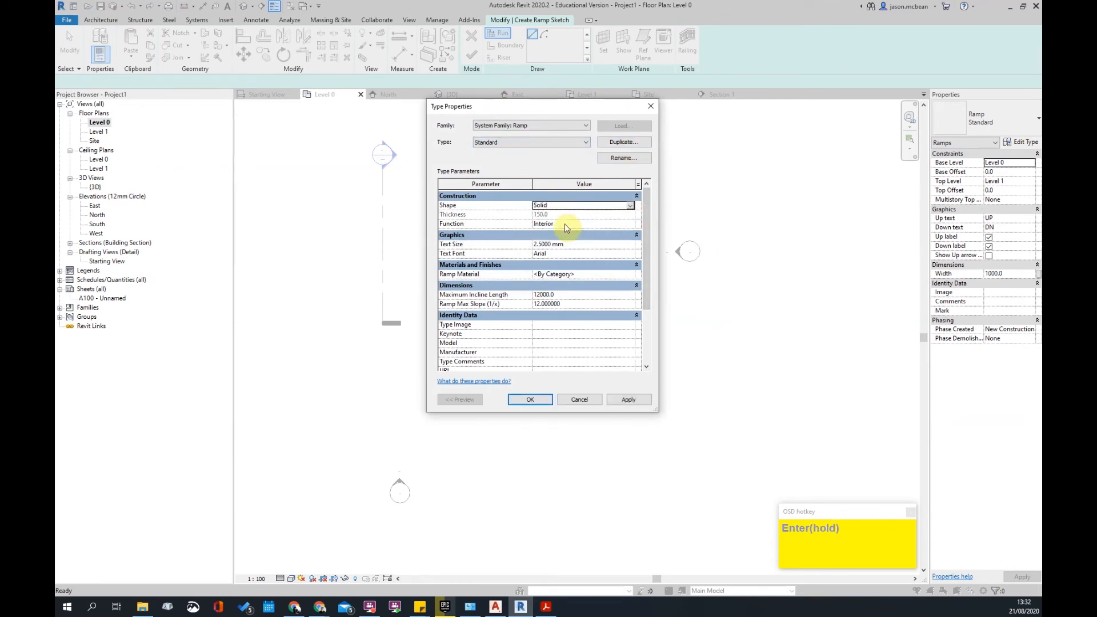
{"action": "left_click", "coordinate": [629, 399]}
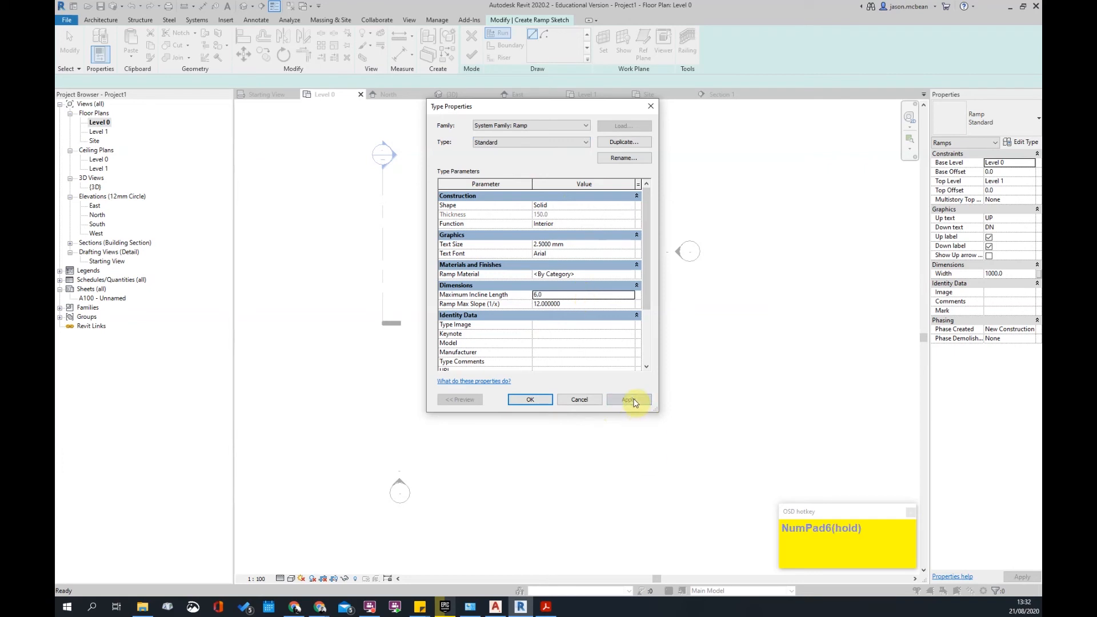
{"action": "left_click", "coordinate": [562, 141]}
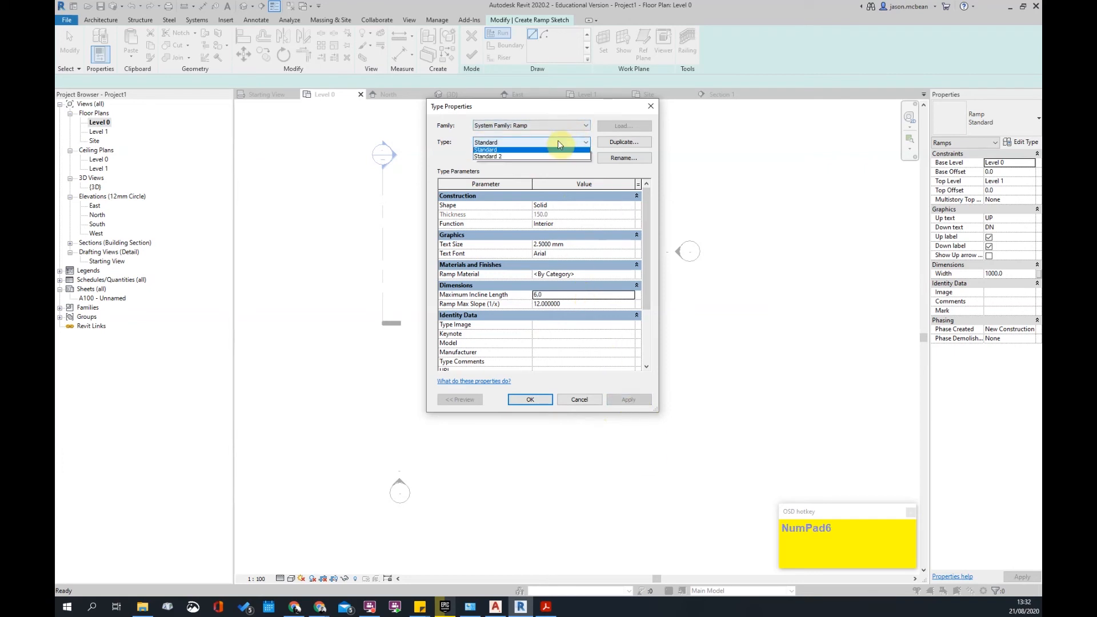
{"action": "left_click", "coordinate": [531, 160]}
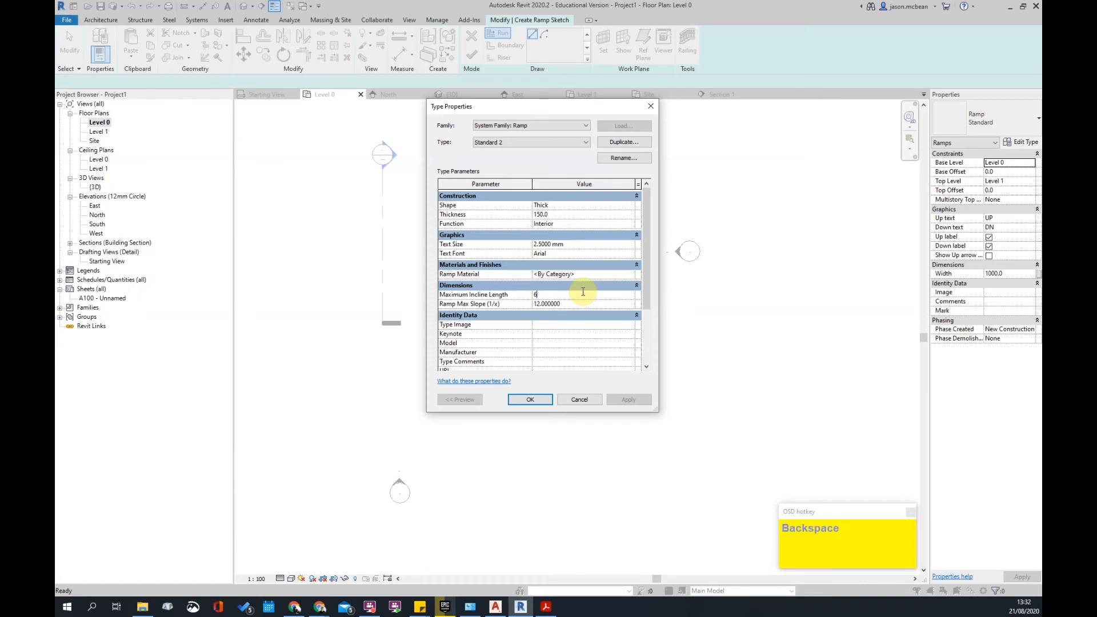
- Compare the Standard and Standard 2 types, close Type Properties, and cancel a trial ramp run
{"action": "left_click", "coordinate": [551, 127]}
{"action": "left_click", "coordinate": [508, 144]}
{"action": "left_click", "coordinate": [503, 152]}
{"action": "left_click", "coordinate": [514, 144]}
{"action": "left_click", "coordinate": [503, 158]}
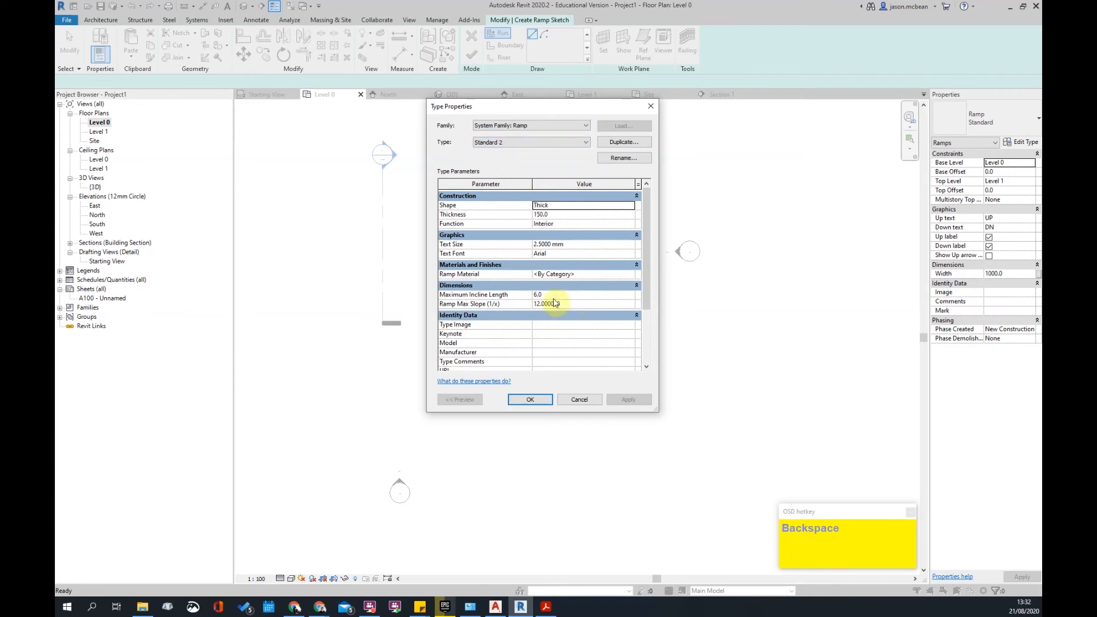
{"action": "mouse_move", "coordinate": [504, 297]}
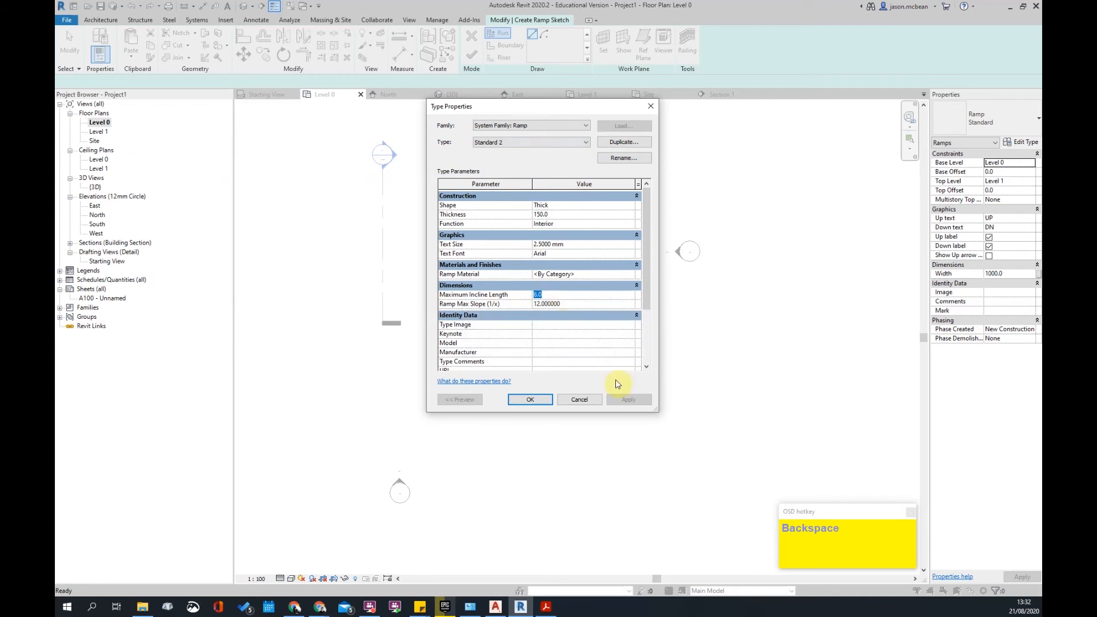
{"action": "left_click", "coordinate": [530, 399]}
{"action": "left_click", "coordinate": [496, 296]}
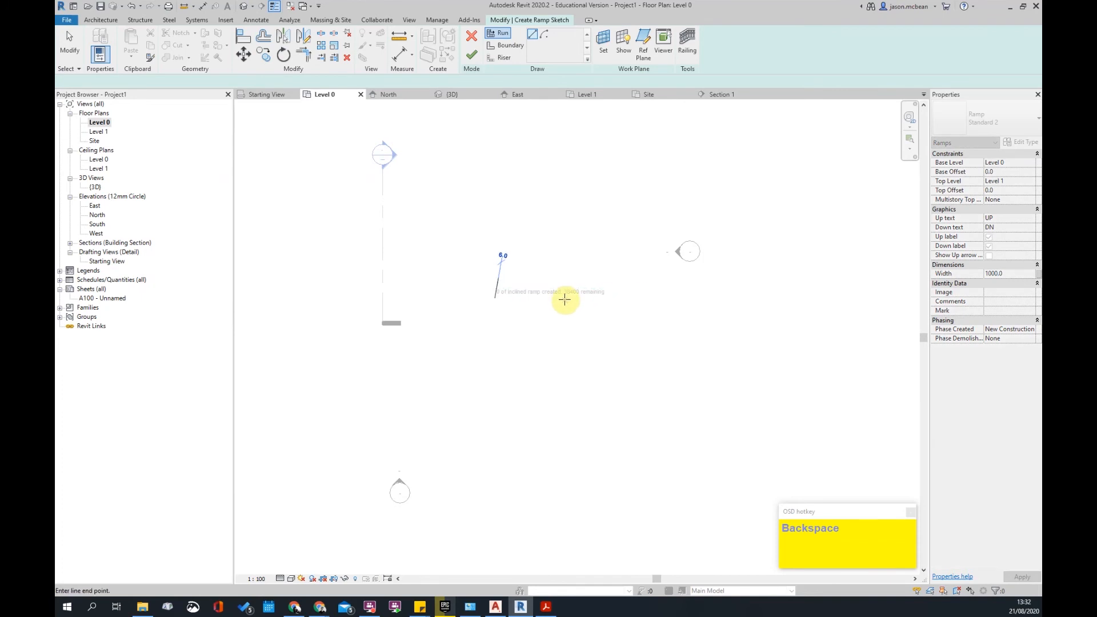
{"action": "key", "text": "Escape"}
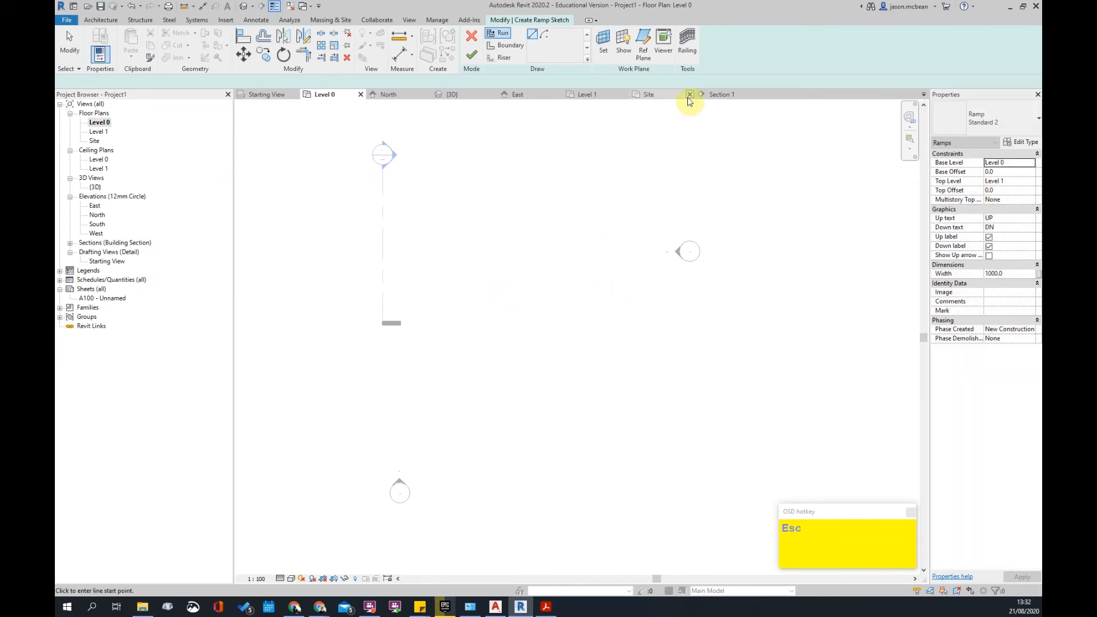
- Give the Standard ramp type a 6000.0 maximum incline length, keeping max slope 12
{"action": "left_click", "coordinate": [1014, 142]}
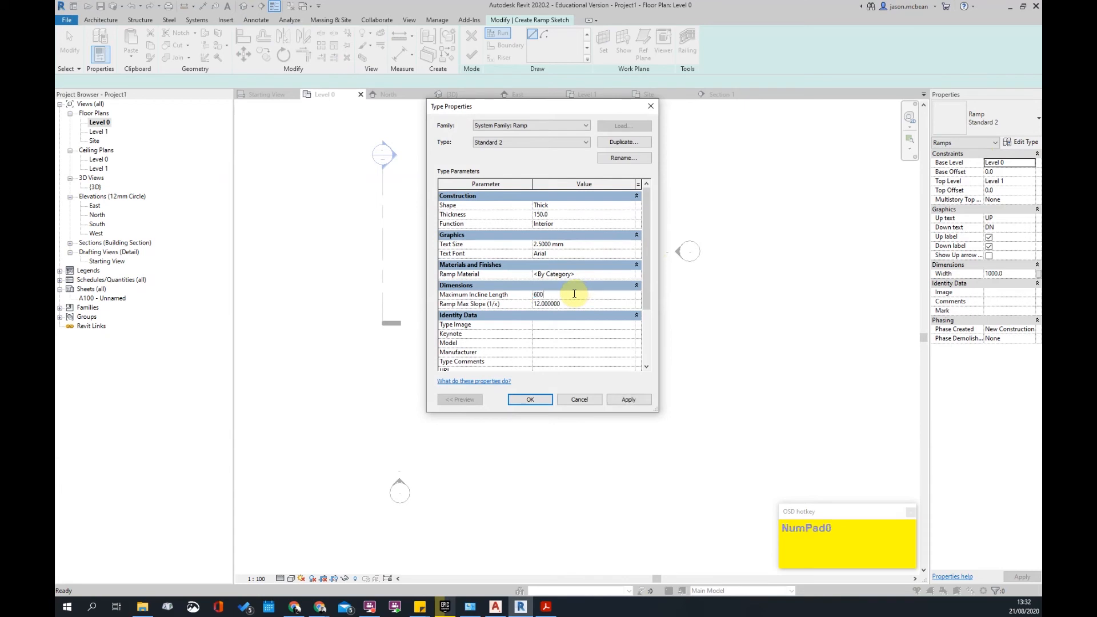
{"action": "left_click", "coordinate": [557, 143]}
{"action": "left_click", "coordinate": [509, 151]}
{"action": "left_click", "coordinate": [563, 303]}
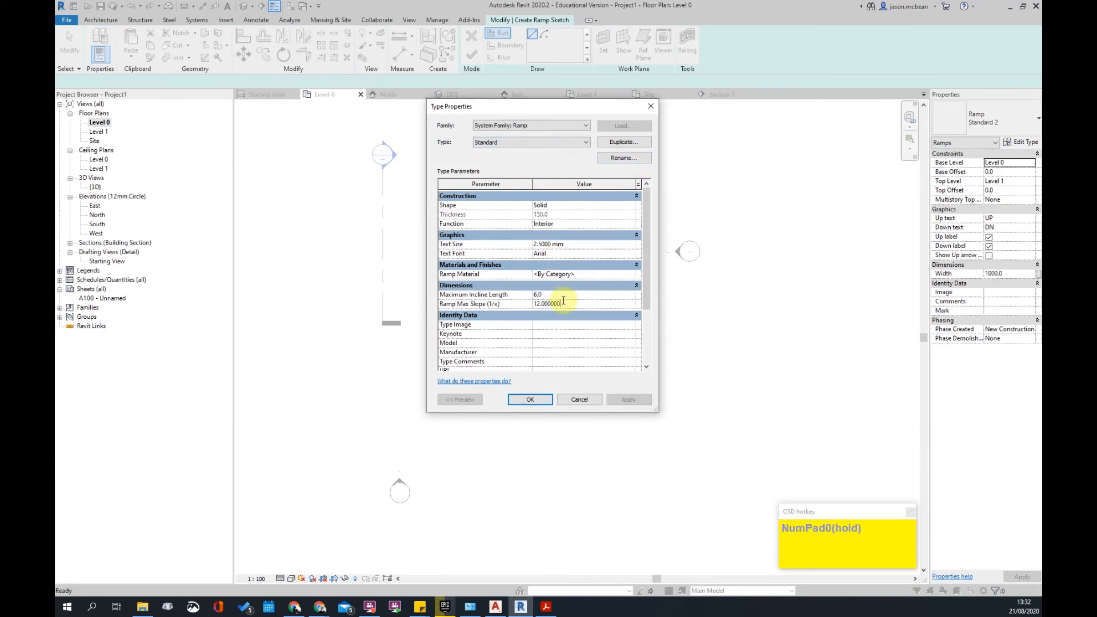
{"action": "left_click", "coordinate": [571, 285]}
{"action": "left_click", "coordinate": [574, 296]}
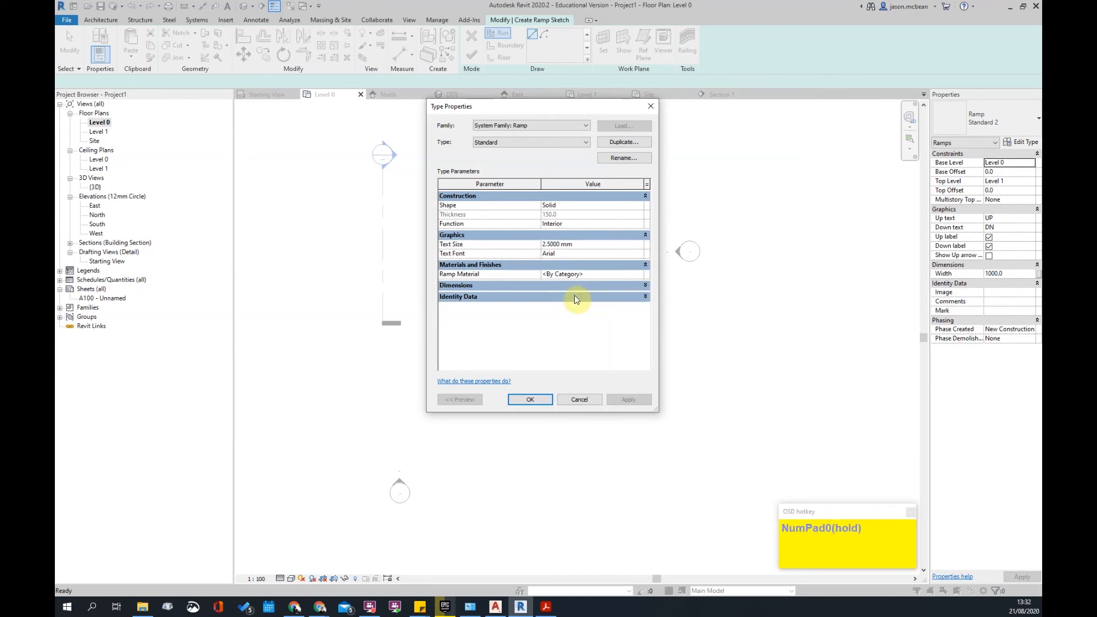
{"action": "left_click", "coordinate": [646, 296]}
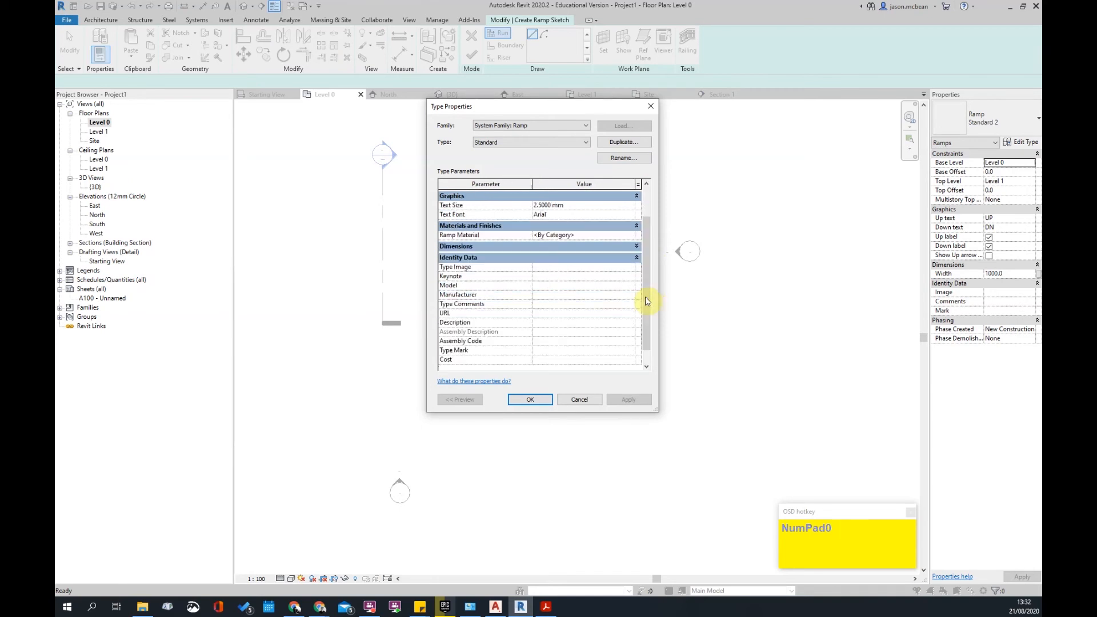
{"action": "left_click", "coordinate": [629, 246]}
{"action": "left_click", "coordinate": [569, 264]}
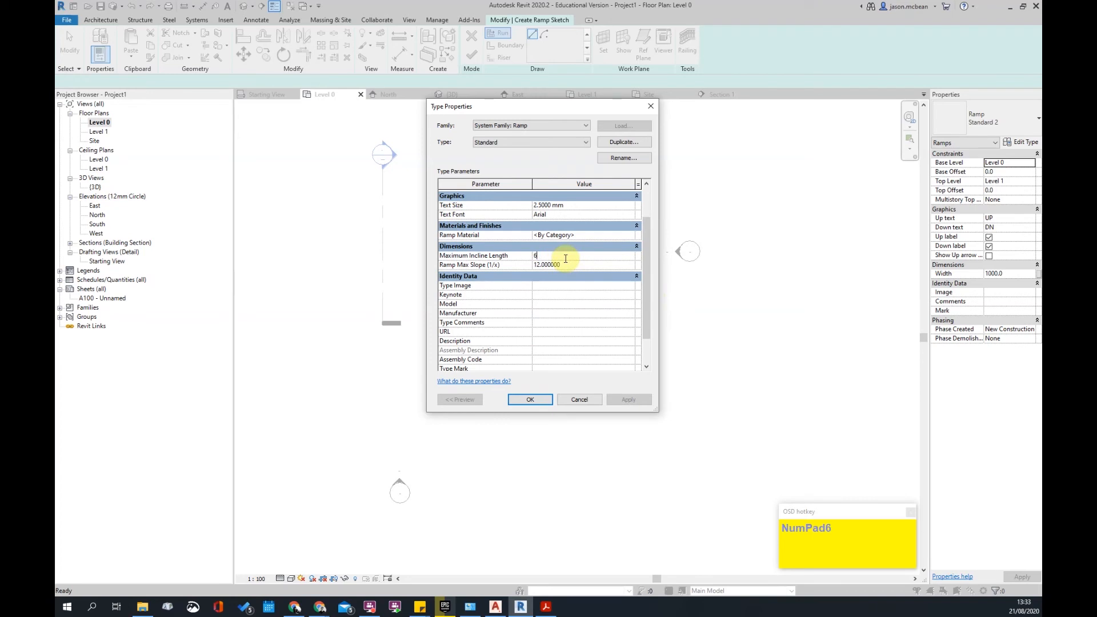
{"action": "left_click", "coordinate": [547, 402]}
- Keep the Standard ramp type, cancel a trial run, and set the top level to Level 0
{"action": "left_click", "coordinate": [1001, 108]}
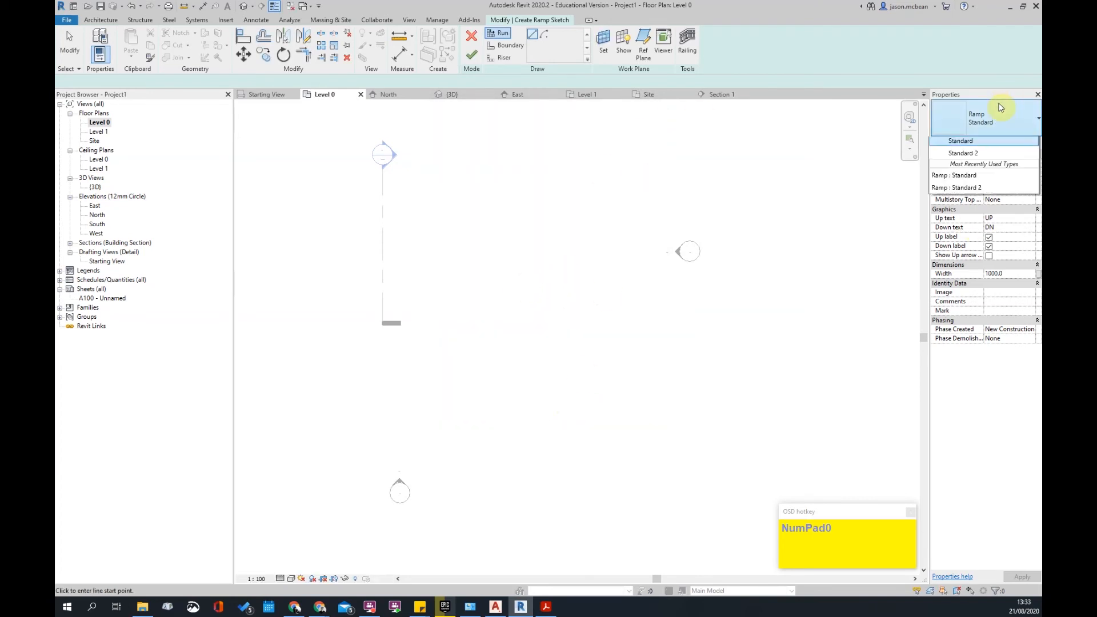
{"action": "left_click", "coordinate": [1000, 114]}
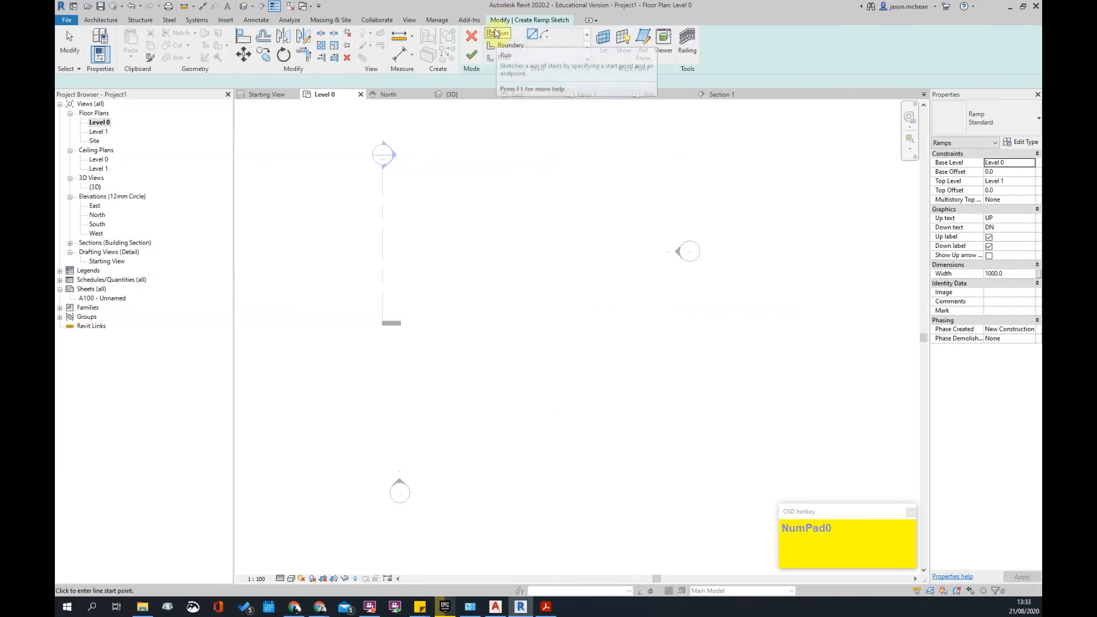
{"action": "left_click", "coordinate": [439, 306]}
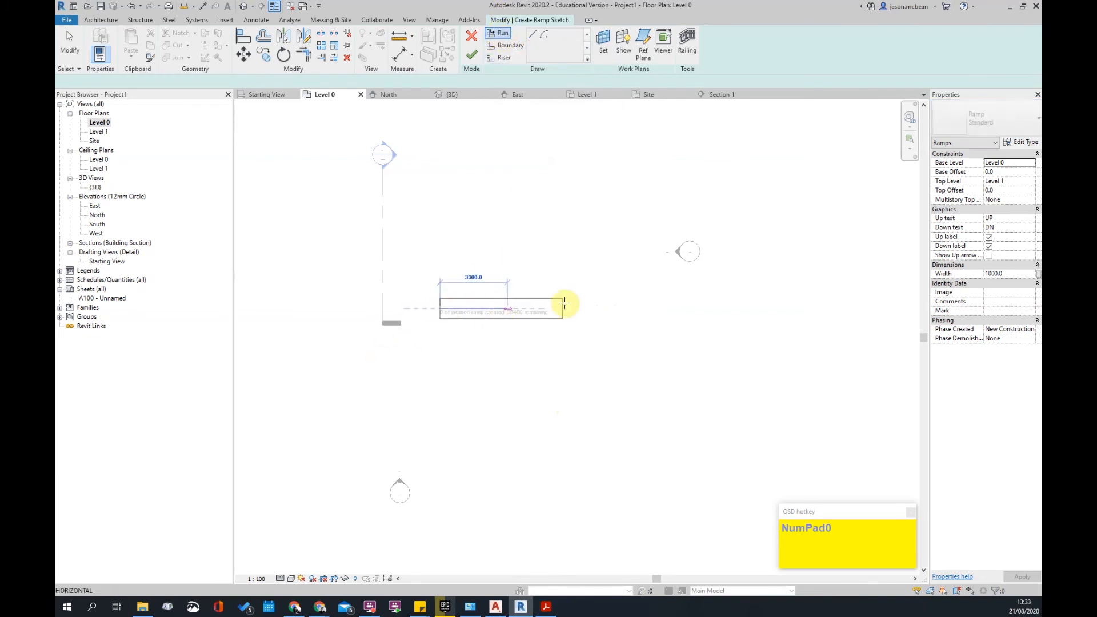
{"action": "scroll", "coordinate": [559, 304], "scroll_direction": "up", "scroll_amount": 2}
{"action": "left_click", "coordinate": [567, 309]}
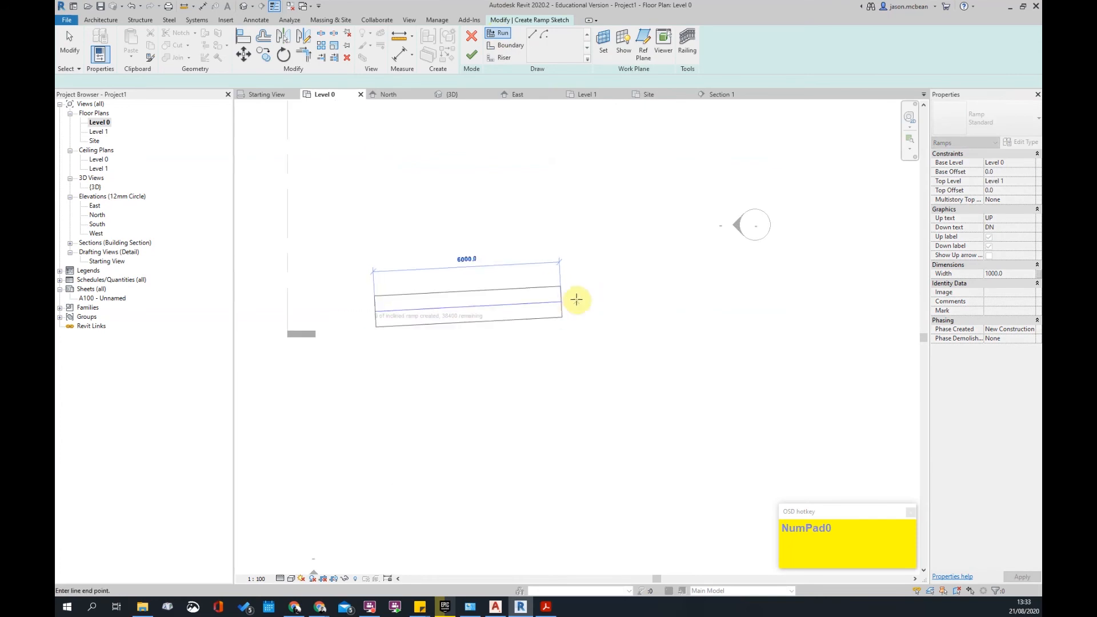
{"action": "key", "text": "Escape"}
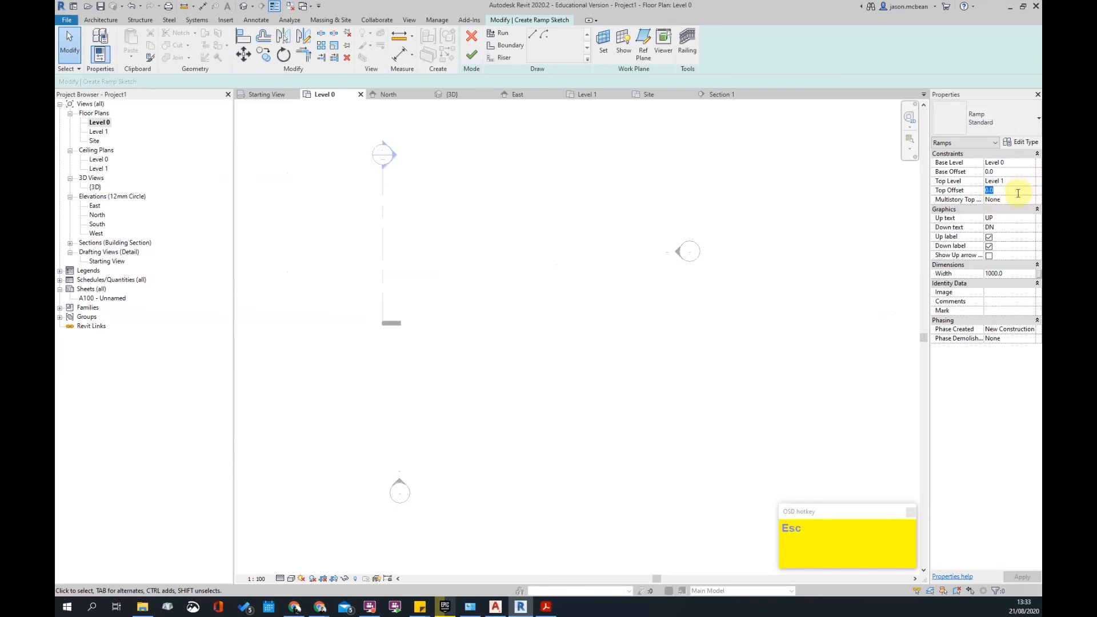
{"action": "left_click", "coordinate": [1033, 181]}
{"action": "left_click", "coordinate": [1020, 199]}
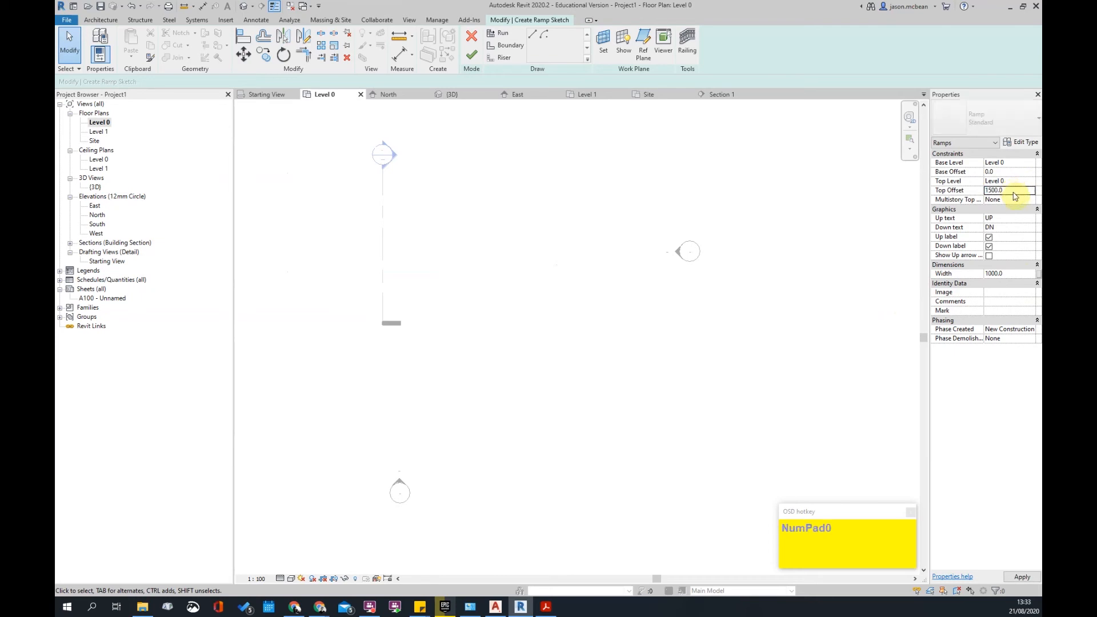
- Draw three 6000 runs zigzagging downward and finish the switchback ramp
{"action": "scroll", "coordinate": [576, 356], "scroll_direction": "down", "scroll_amount": 3}
{"action": "scroll", "coordinate": [558, 333], "scroll_direction": "up", "scroll_amount": 1}
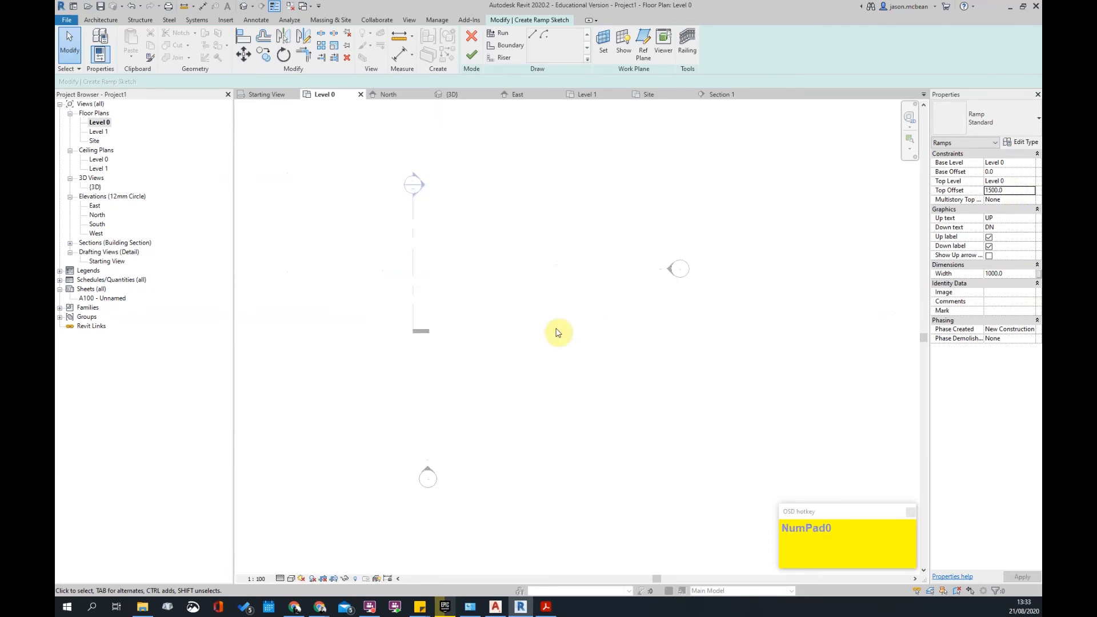
{"action": "middle_click_drag", "start_coordinate": [551, 300], "coordinate": [580, 348]}
{"action": "left_click", "coordinate": [498, 33]}
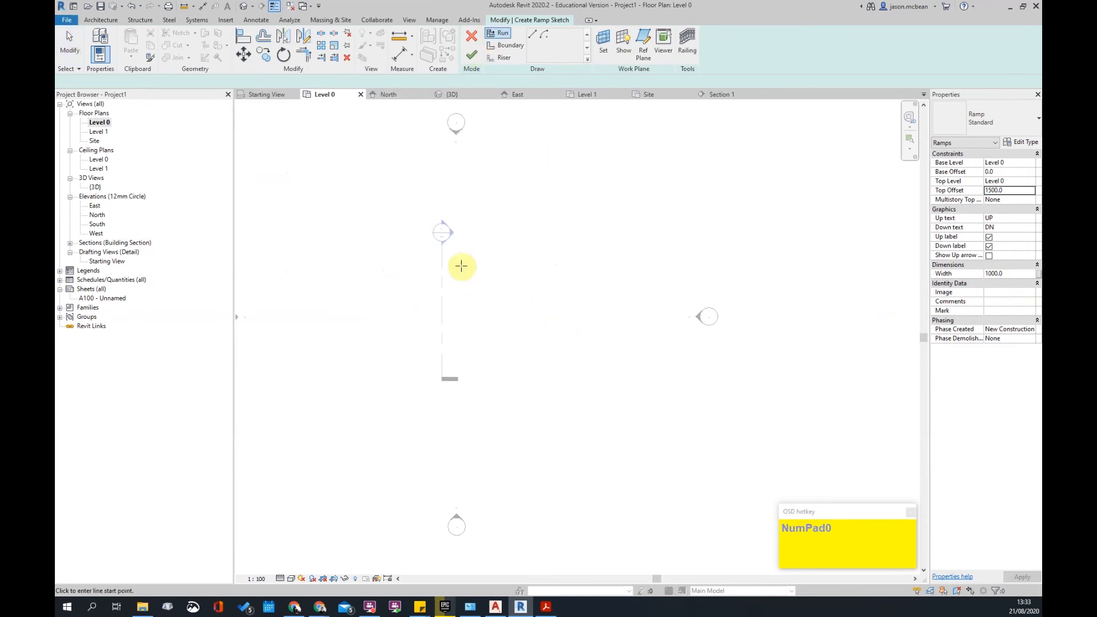
{"action": "left_click", "coordinate": [431, 290]}
{"action": "scroll", "coordinate": [532, 294], "scroll_direction": "up", "scroll_amount": 2}
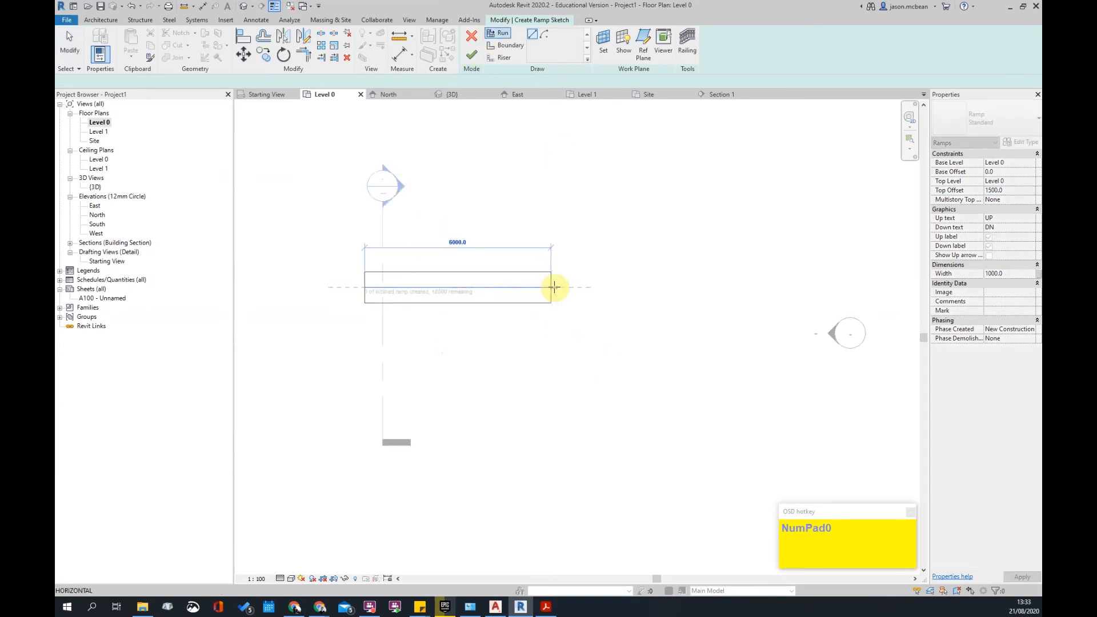
{"action": "left_click", "coordinate": [555, 287]}
{"action": "left_click", "coordinate": [550, 335]}
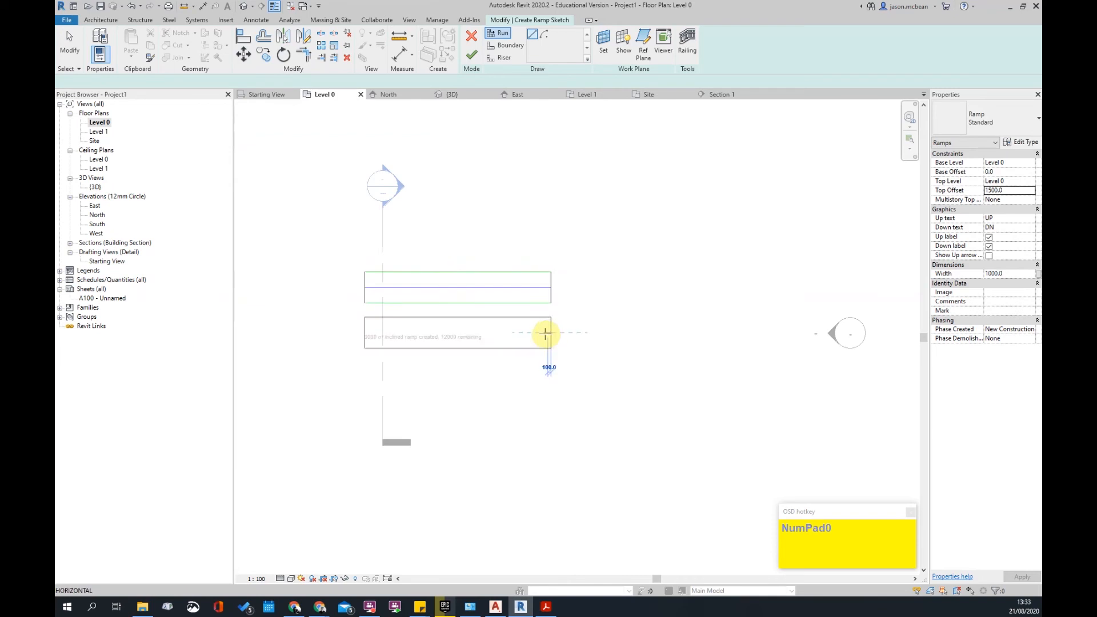
{"action": "left_click", "coordinate": [364, 332]}
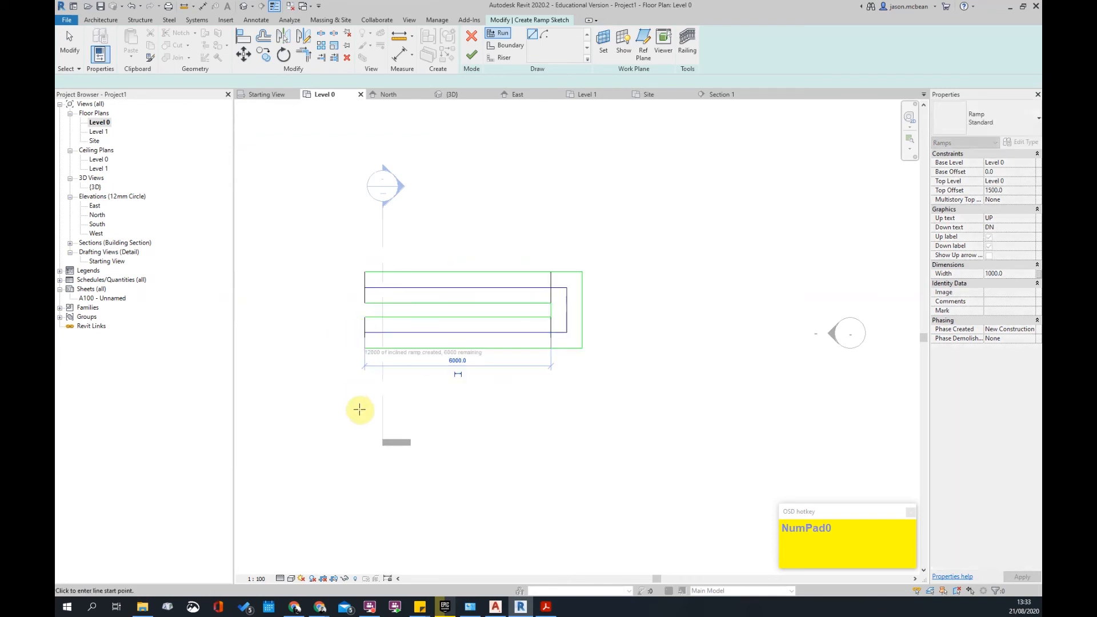
{"action": "left_click", "coordinate": [366, 395]}
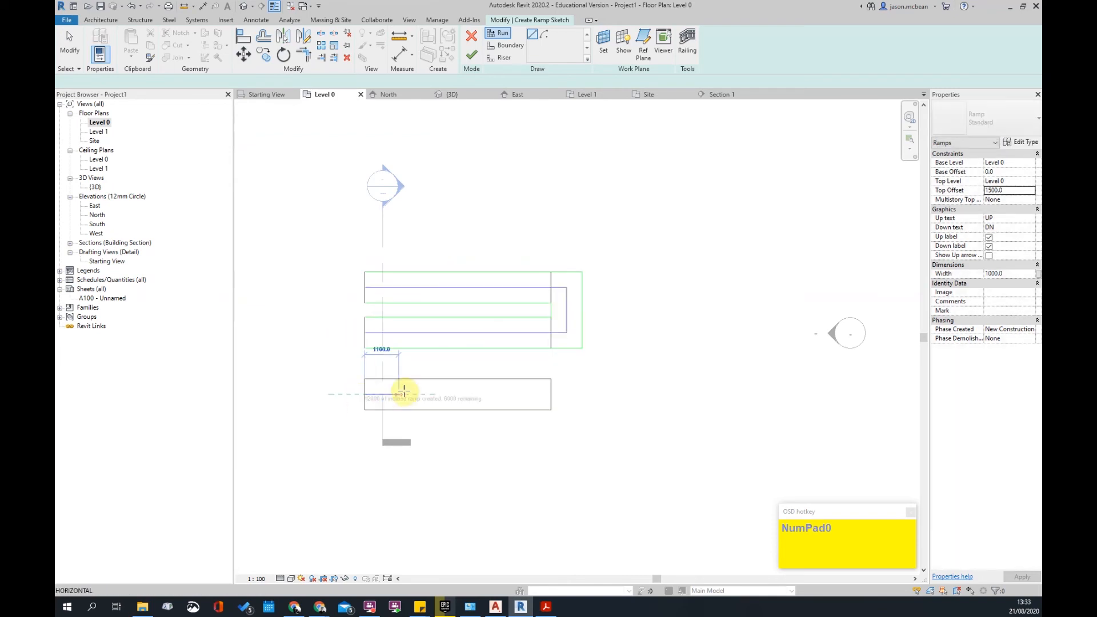
{"action": "left_click", "coordinate": [548, 393]}
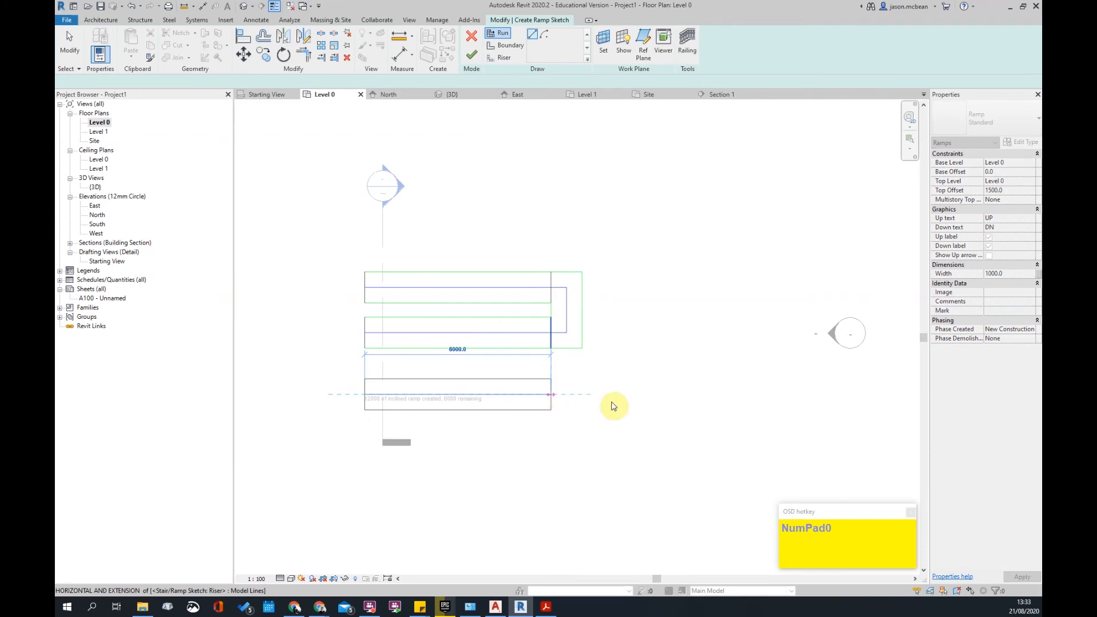
{"action": "key", "text": "KP_0"}
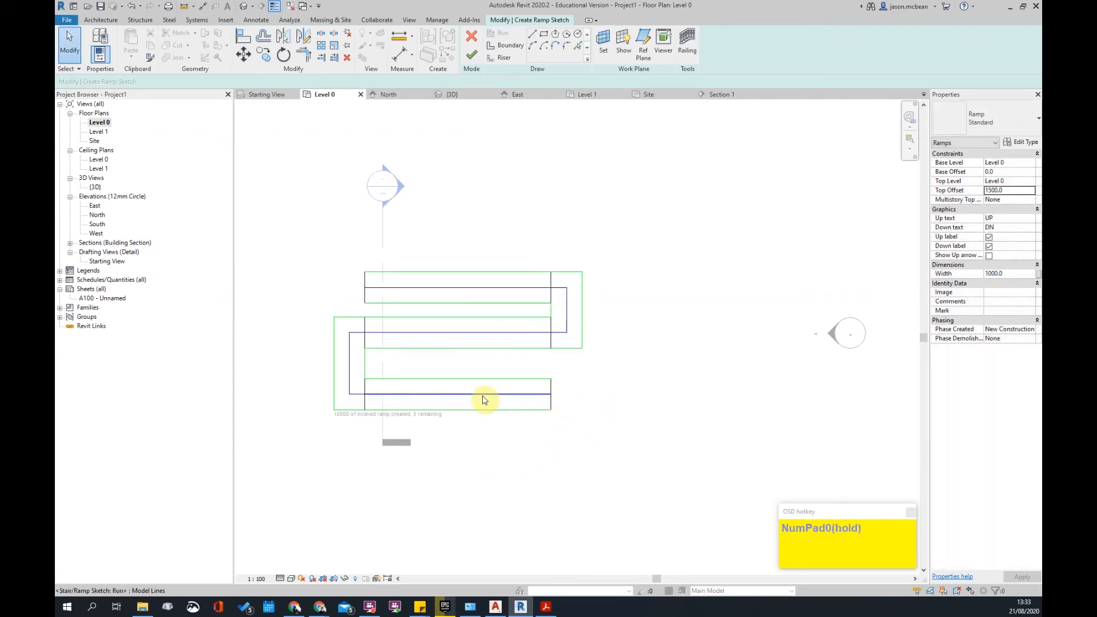
{"action": "left_click", "coordinate": [468, 60]}
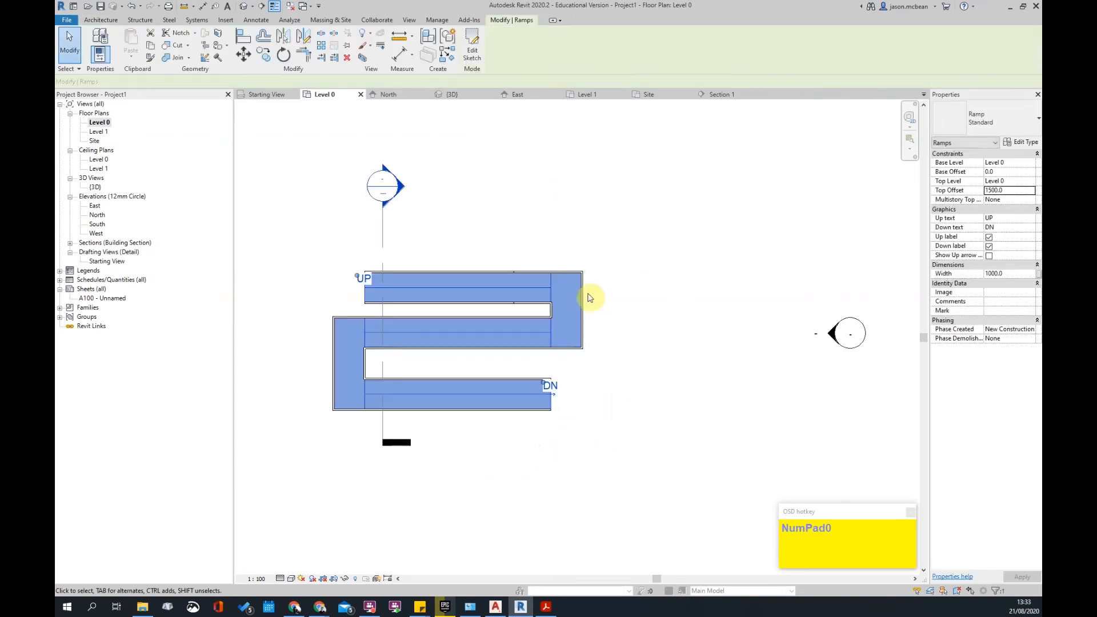
{"action": "middle_click_drag", "start_coordinate": [635, 377], "coordinate": [689, 307]}
{"action": "scroll", "coordinate": [501, 377], "scroll_direction": "down", "scroll_amount": 4}
{"action": "left_click", "coordinate": [630, 375]}
{"action": "scroll", "coordinate": [532, 343], "scroll_direction": "down", "scroll_amount": 4}
{"action": "scroll", "coordinate": [499, 325], "scroll_direction": "up", "scroll_amount": 3}
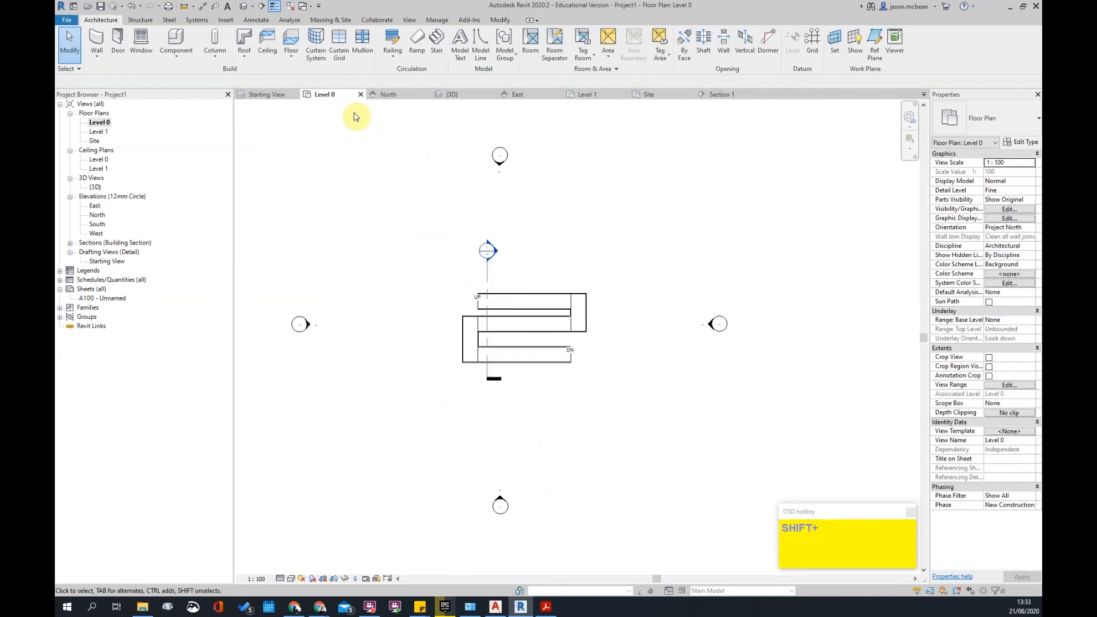
{"action": "left_click", "coordinate": [246, 10]}
{"action": "middle_click_drag", "start_coordinate": [583, 380], "coordinate": [483, 387], "text": "shift"}
{"action": "scroll", "coordinate": [482, 387], "scroll_direction": "up", "scroll_amount": 4}
{"action": "left_click", "coordinate": [438, 331]}
{"action": "left_click", "coordinate": [991, 121]}
{"action": "middle_click", "coordinate": [639, 437], "text": "shift"}
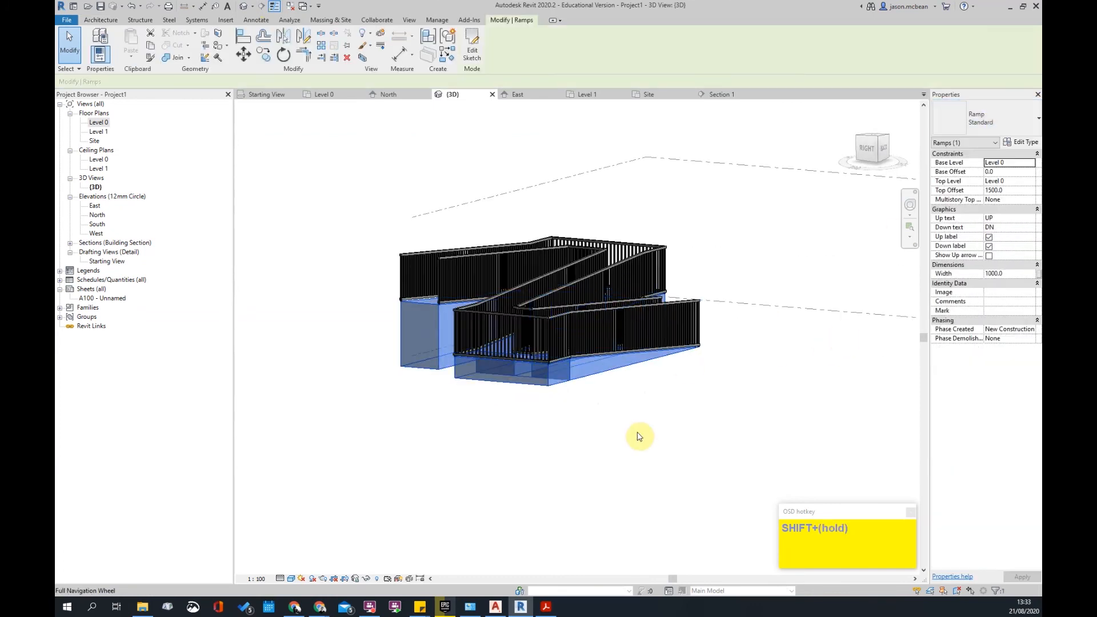
{"action": "left_click", "coordinate": [639, 437]}
{"action": "middle_click_drag", "start_coordinate": [640, 437], "coordinate": [592, 332], "text": "shift"}
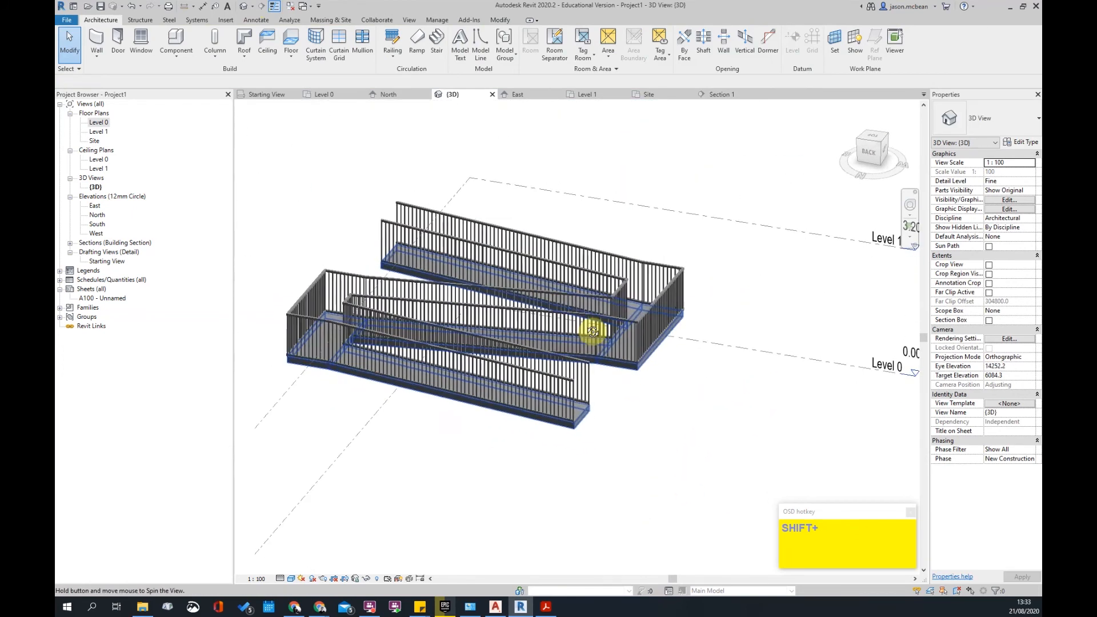
{"action": "middle_click_drag", "start_coordinate": [577, 423], "coordinate": [577, 448], "text": "shift"}
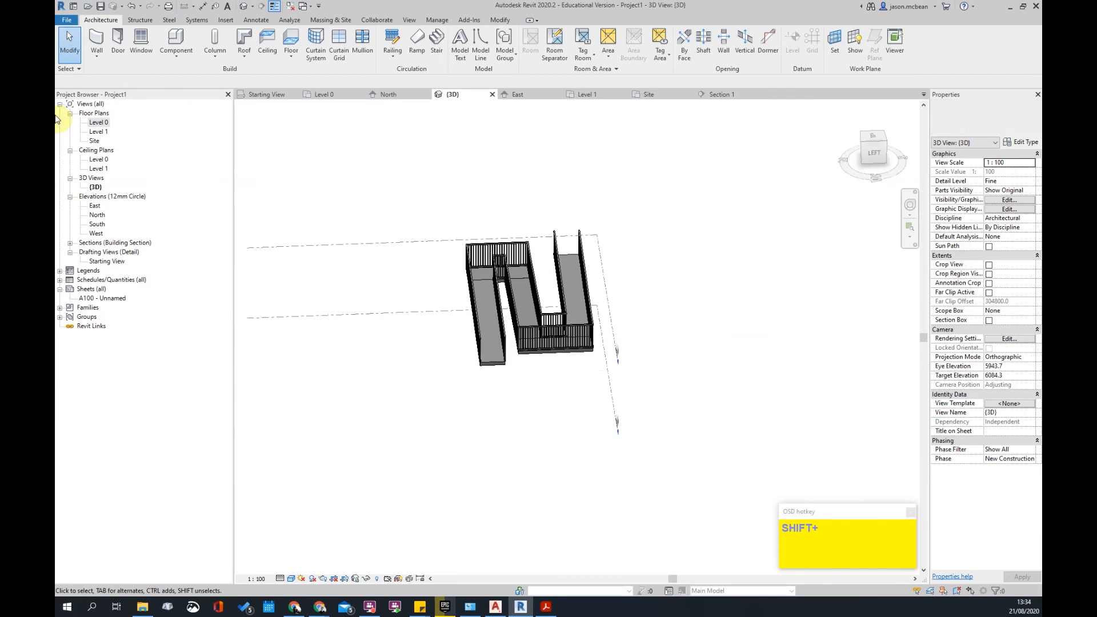
{"action": "double_click", "coordinate": [98, 122]}
- Draw a section across the ramp, flip it toward the ramp, and open Section 2
{"action": "scroll", "coordinate": [456, 205], "scroll_direction": "up", "scroll_amount": 1}
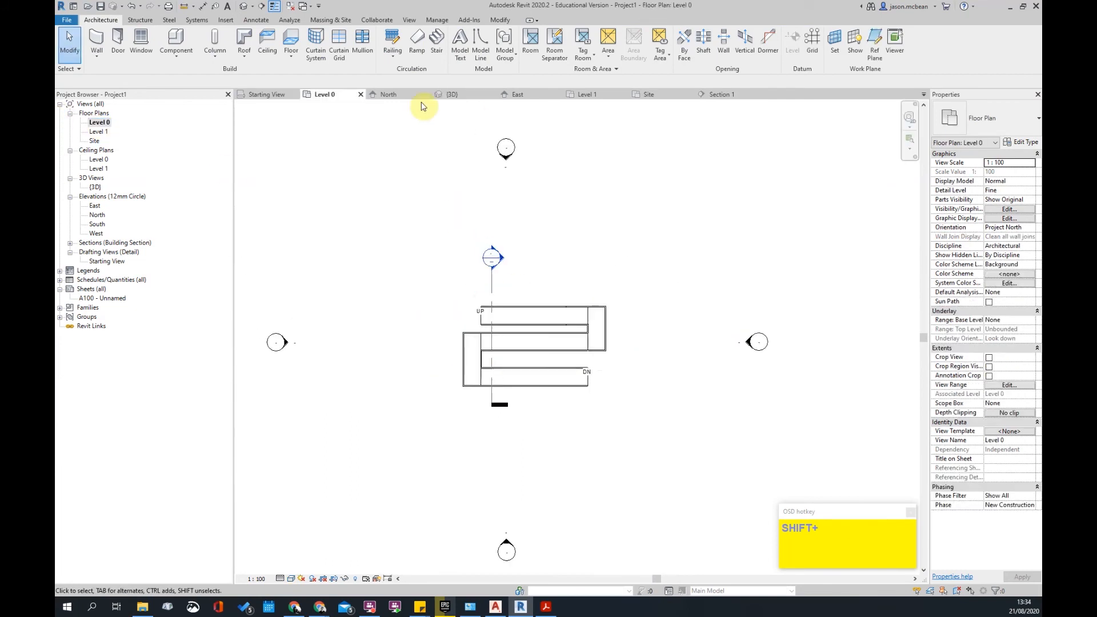
{"action": "left_click", "coordinate": [262, 7]}
{"action": "scroll", "coordinate": [578, 367], "scroll_direction": "up", "scroll_amount": 2}
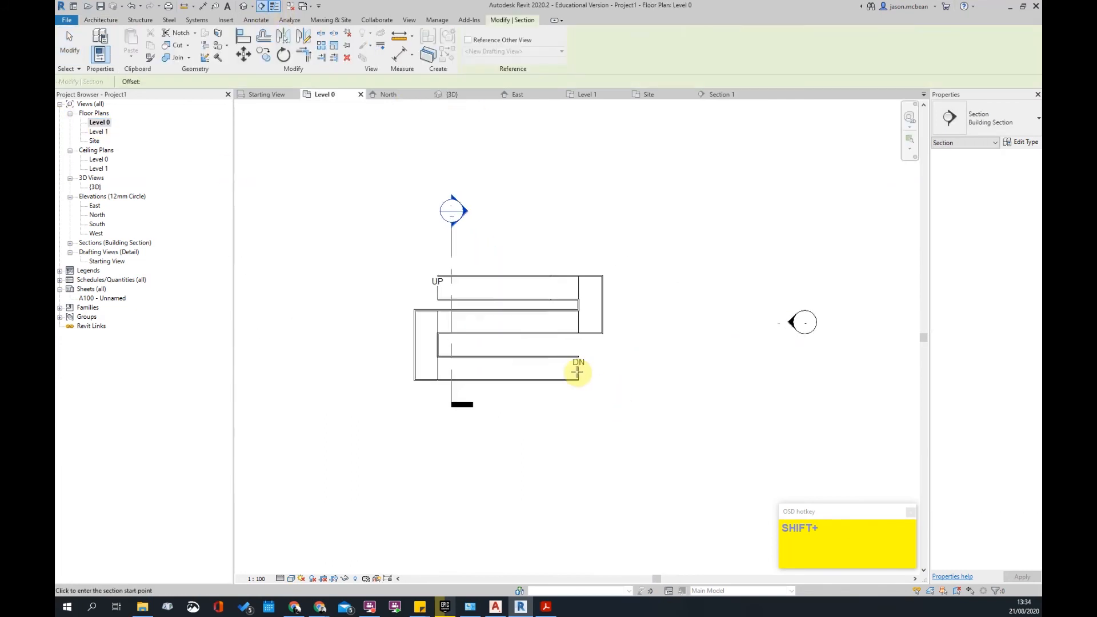
{"action": "left_click", "coordinate": [675, 365]}
{"action": "left_click", "coordinate": [301, 364]}
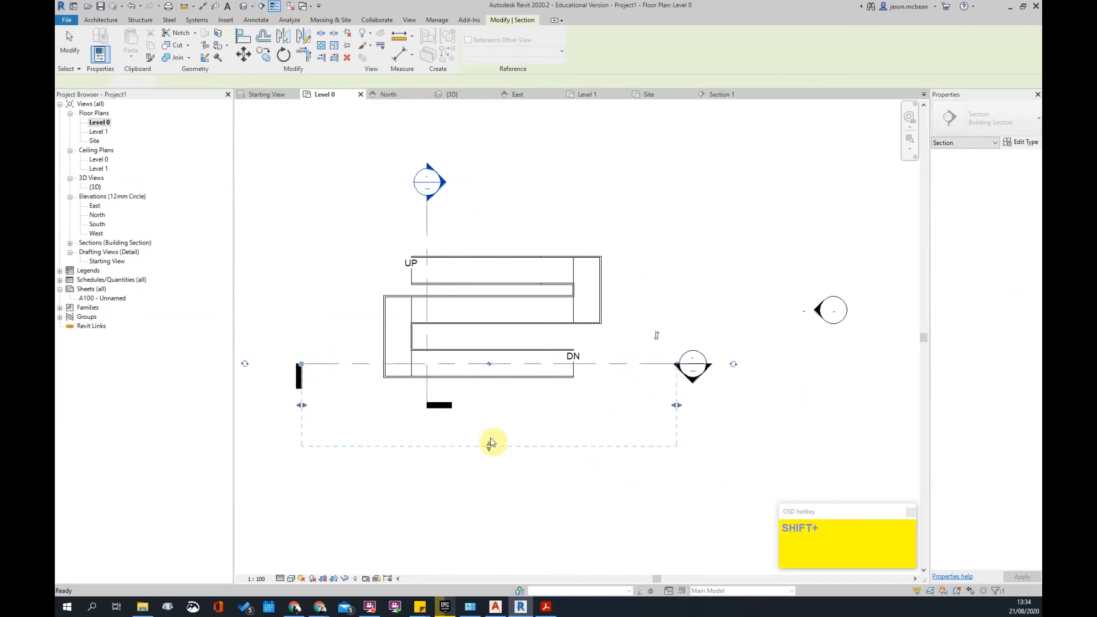
{"action": "key", "text": "Escape"}
{"action": "left_click", "coordinate": [657, 340]}
{"action": "key", "text": "Escape"}
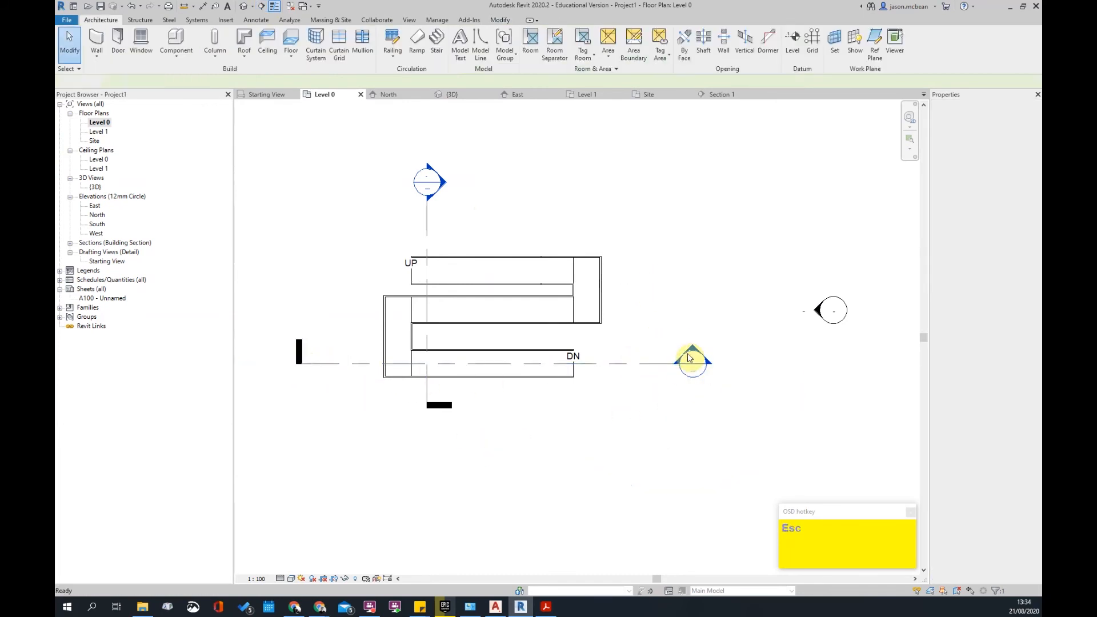
{"action": "double_click", "coordinate": [693, 365]}
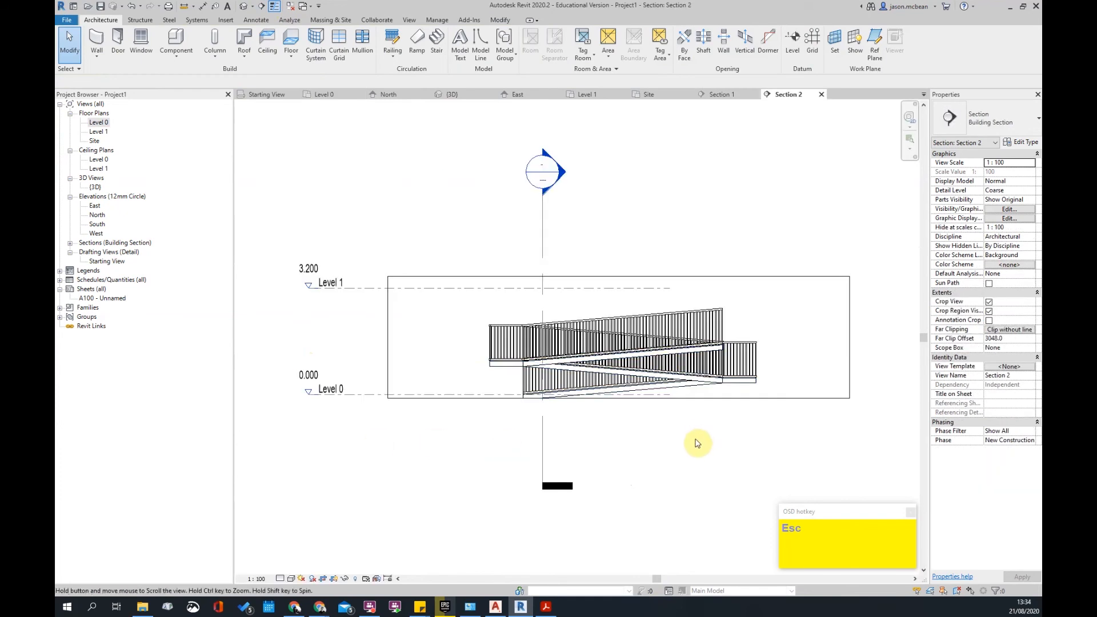
{"action": "middle_click_drag", "start_coordinate": [698, 443], "coordinate": [652, 441]}
- Add a 1499 height dimension beside the ramp with DI and try moving its reference
{"action": "key", "text": "d"}
{"action": "key", "text": "i"}
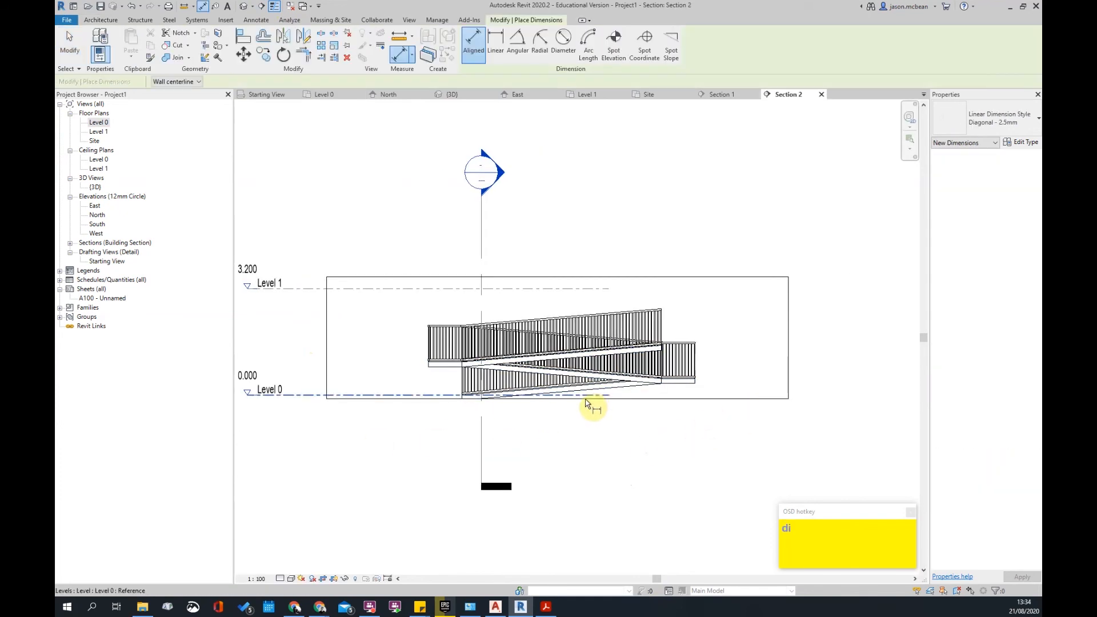
{"action": "scroll", "coordinate": [697, 357], "scroll_direction": "up", "scroll_amount": 2}
{"action": "left_click", "coordinate": [774, 336]}
{"action": "key", "text": "Escape"}
{"action": "left_click", "coordinate": [779, 377]}
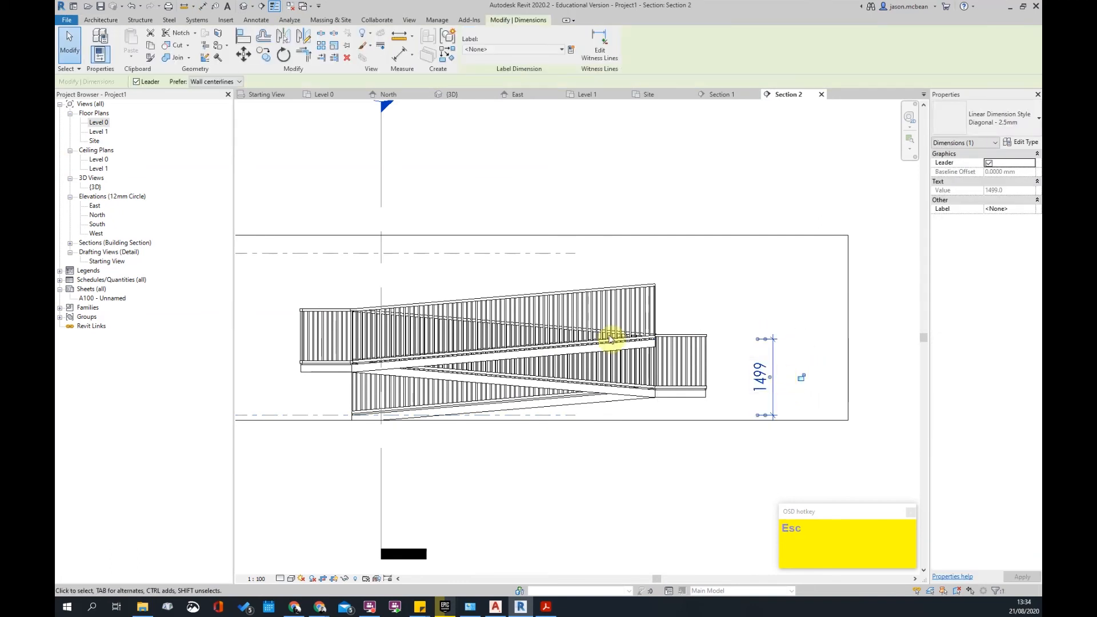
{"action": "scroll", "coordinate": [797, 382], "scroll_direction": "up", "scroll_amount": 4}
{"action": "left_click_drag", "start_coordinate": [807, 315], "coordinate": [586, 320]}
{"action": "key", "text": "Escape"}
{"action": "key", "text": "Escape"}
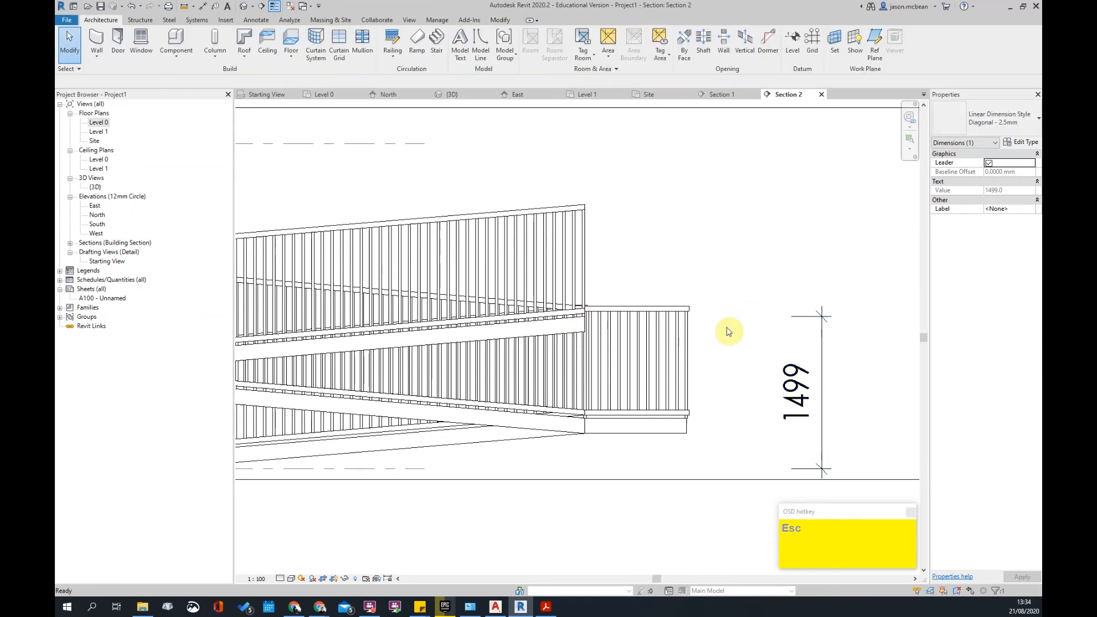
{"action": "scroll", "coordinate": [681, 314], "scroll_direction": "down", "scroll_amount": 5}
{"action": "scroll", "coordinate": [686, 312], "scroll_direction": "up", "scroll_amount": 5}
{"action": "scroll", "coordinate": [686, 312], "scroll_direction": "down", "scroll_amount": 5}
{"action": "scroll", "coordinate": [723, 355], "scroll_direction": "up", "scroll_amount": 4}
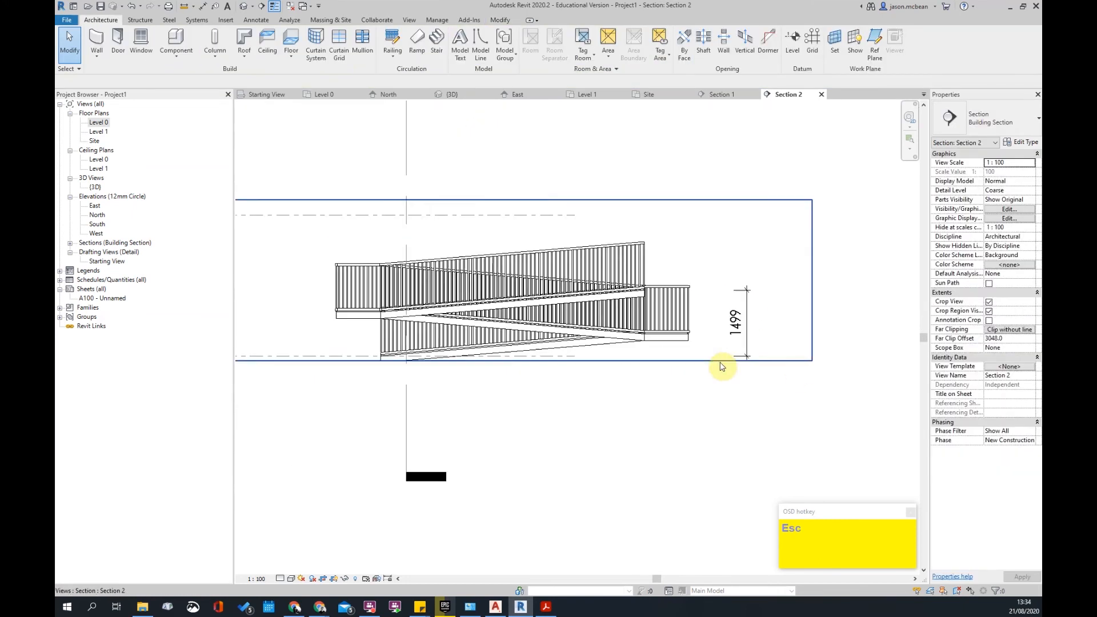
- Delete the 1499 dimension from the section view
{"action": "left_click", "coordinate": [754, 359]}
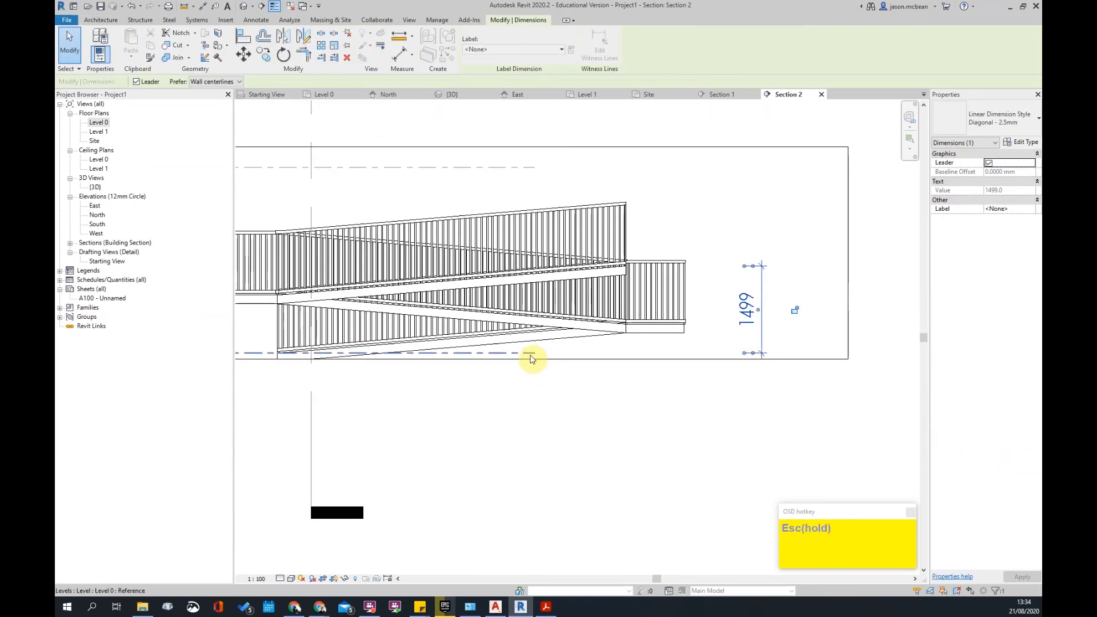
{"action": "scroll", "coordinate": [689, 405], "scroll_direction": "down", "scroll_amount": 4}
{"action": "key", "text": "Escape"}
{"action": "left_click", "coordinate": [636, 334]}
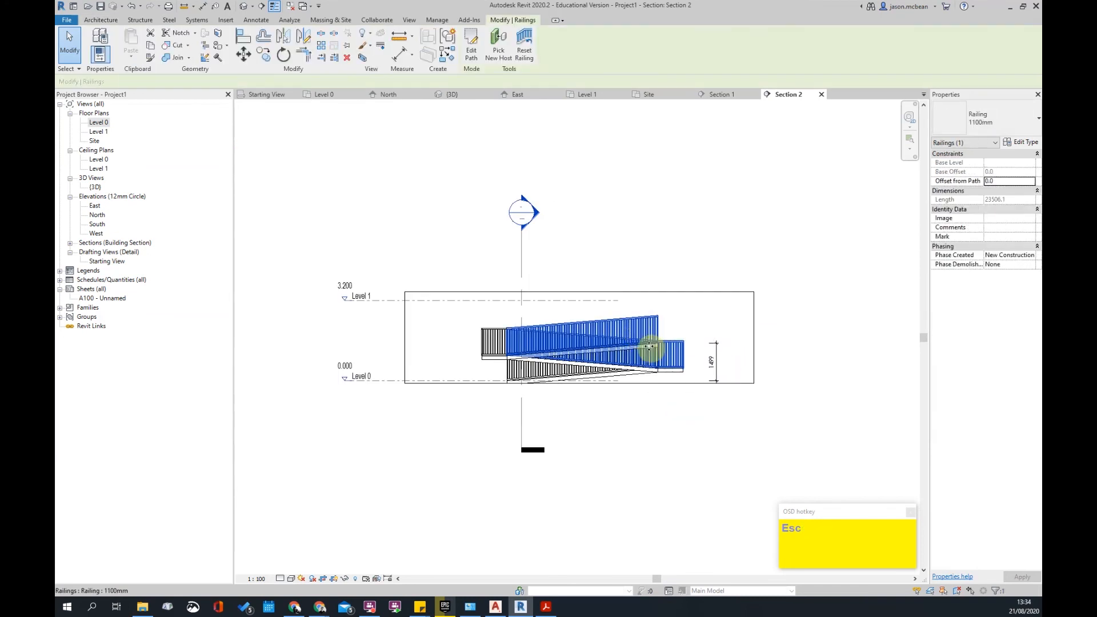
{"action": "key", "text": "Escape"}
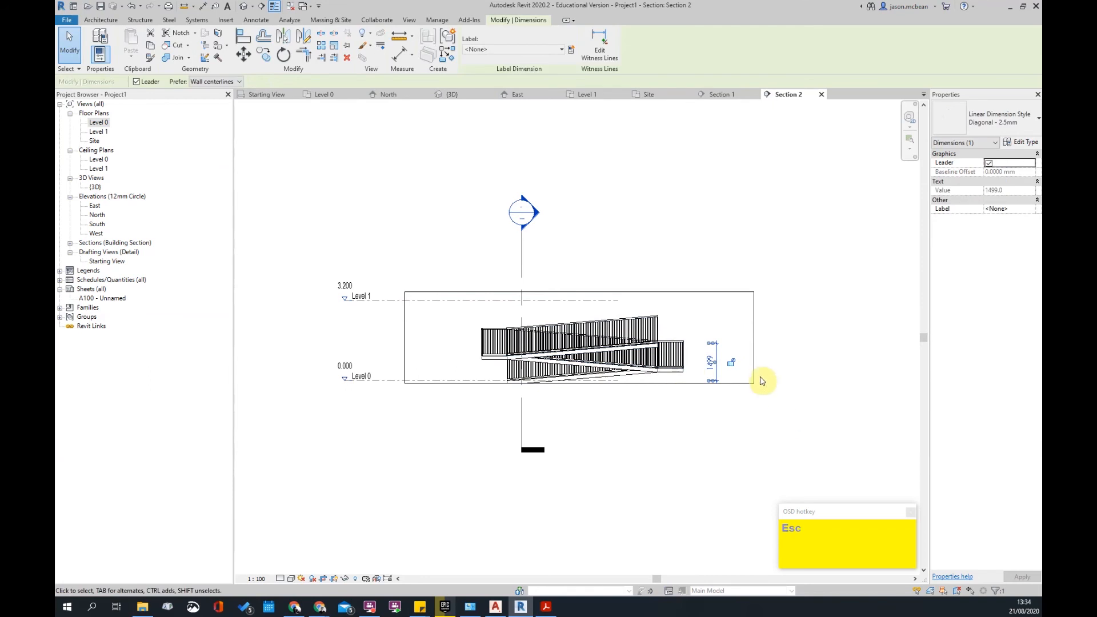
{"action": "key", "text": "Delete"}
{"action": "left_click", "coordinate": [715, 381]}
{"action": "key", "text": "Delete"}
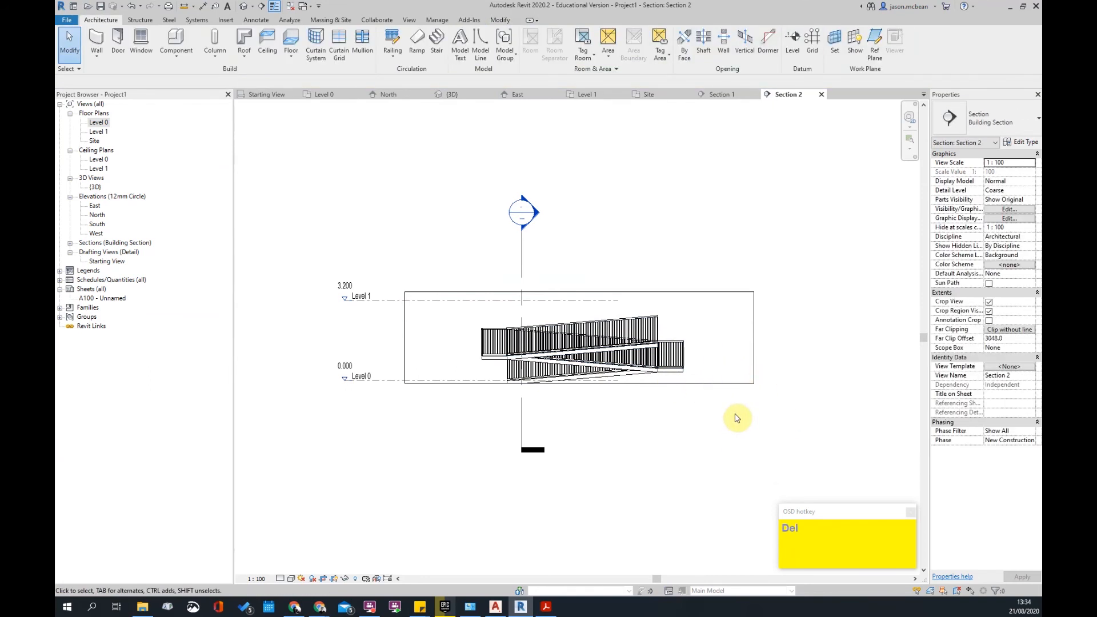
{"action": "scroll", "coordinate": [733, 418], "scroll_direction": "down", "scroll_amount": 1}
{"action": "scroll", "coordinate": [605, 375], "scroll_direction": "up", "scroll_amount": 4}
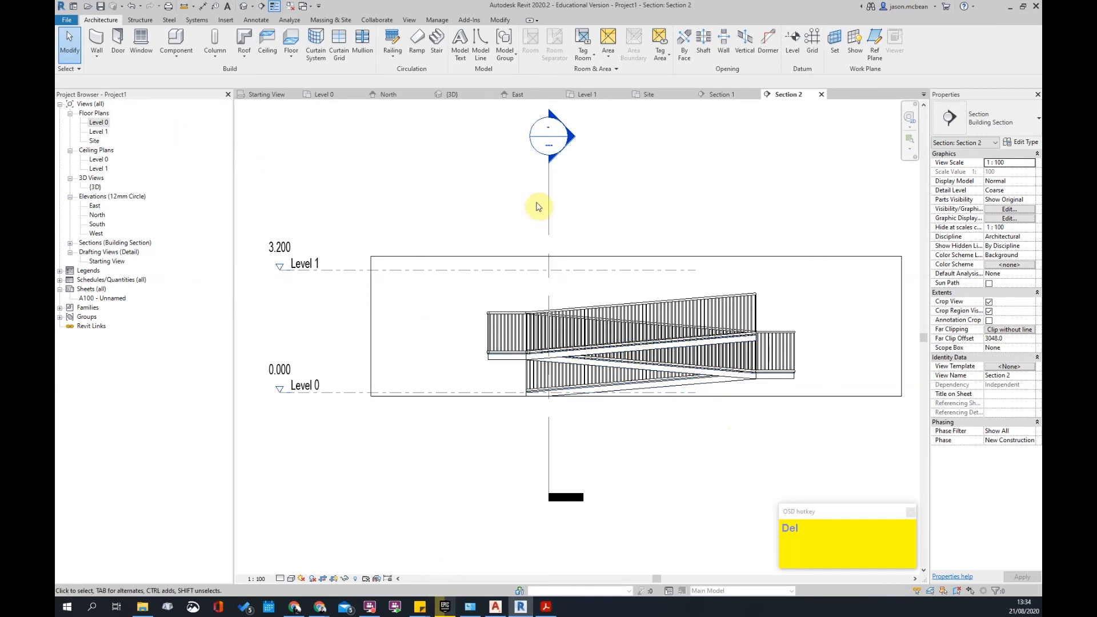
- Go back to the Level 0 plan, window-select the switchback ramp, and delete it with its railings
{"action": "double_click", "coordinate": [101, 124]}
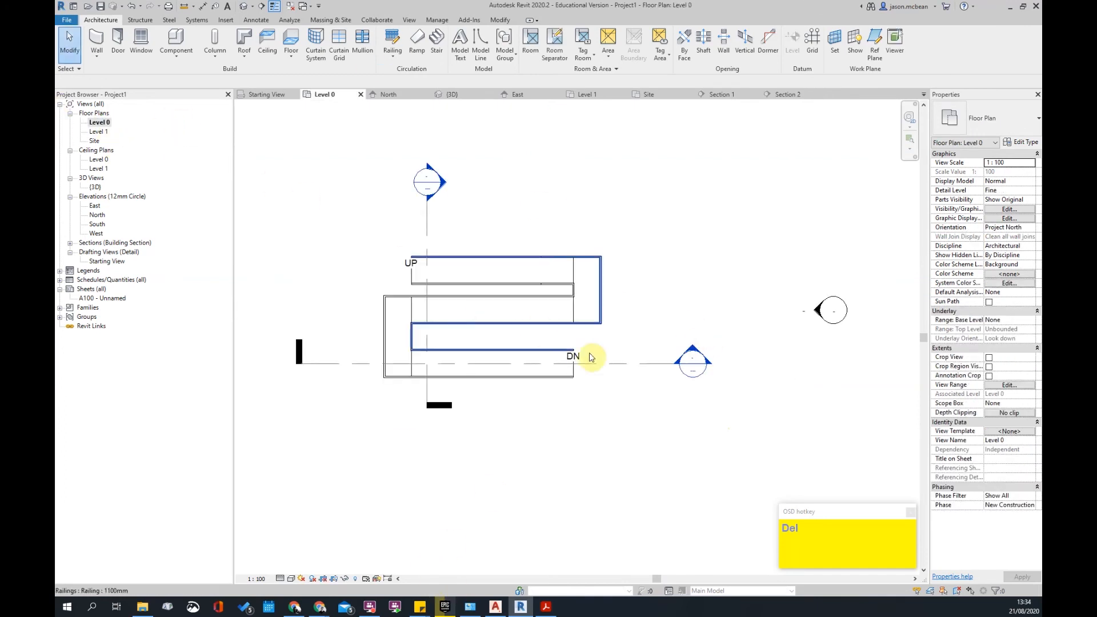
{"action": "scroll", "coordinate": [588, 358], "scroll_direction": "down", "scroll_amount": 2}
{"action": "scroll", "coordinate": [522, 295], "scroll_direction": "up", "scroll_amount": 1}
{"action": "left_click_drag", "start_coordinate": [385, 266], "coordinate": [642, 397]}
{"action": "key", "text": "Delete"}
{"action": "scroll", "coordinate": [645, 309], "scroll_direction": "down", "scroll_amount": 2}
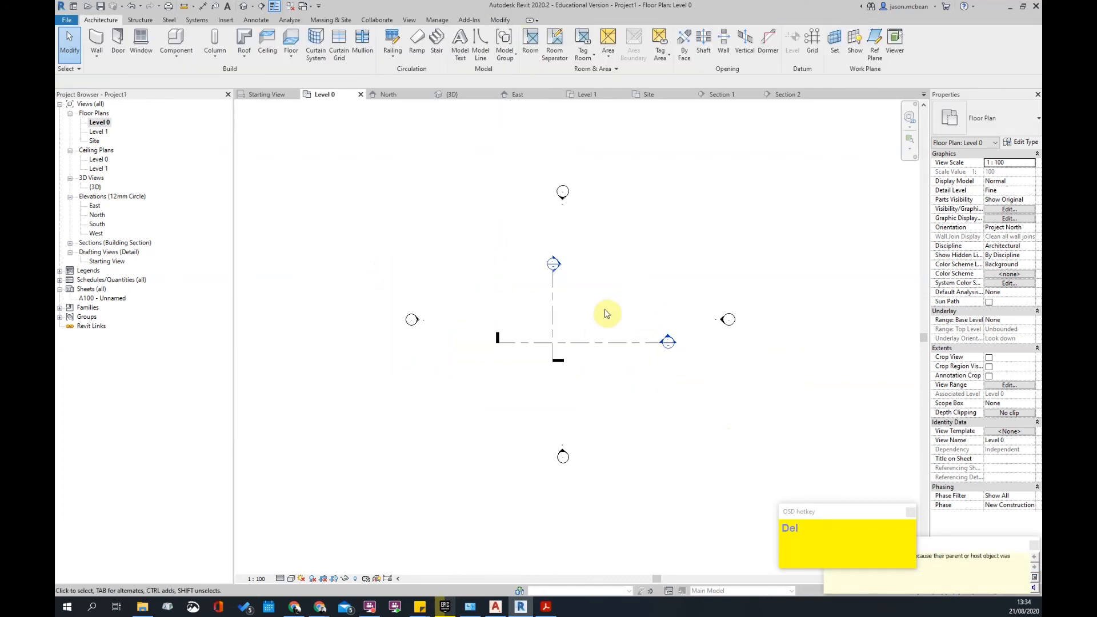
{"action": "middle_click_drag", "start_coordinate": [618, 296], "coordinate": [591, 295]}
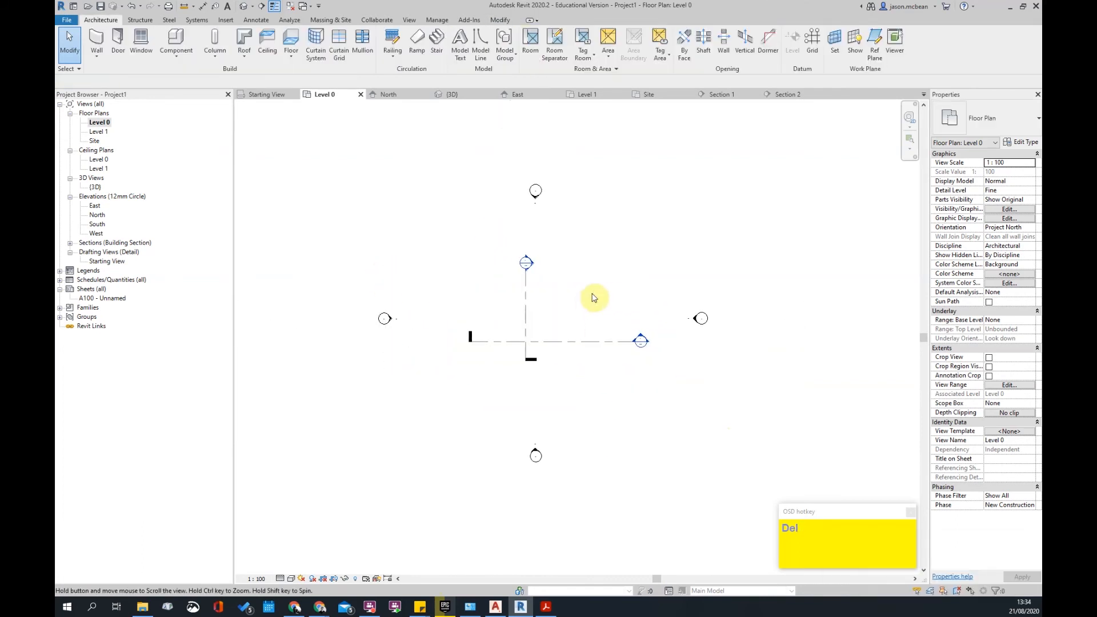
- Start a new ramp and set its top level and top offset
{"action": "left_click", "coordinate": [415, 46]}
{"action": "left_click", "coordinate": [1010, 182]}
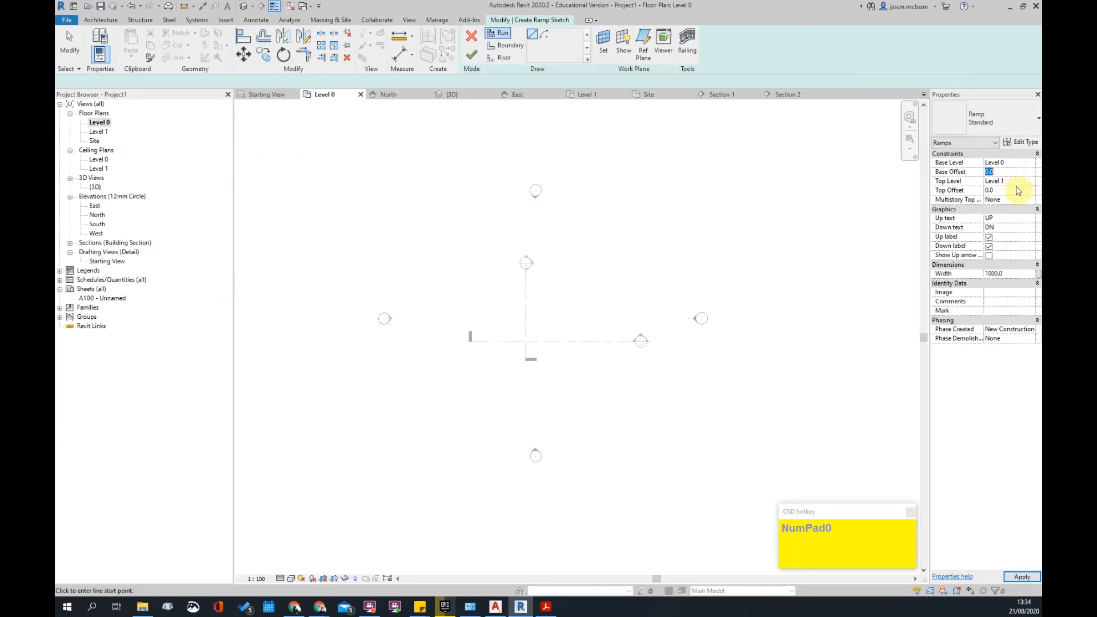
{"action": "left_click", "coordinate": [1014, 268]}
{"action": "left_click", "coordinate": [1016, 265]}
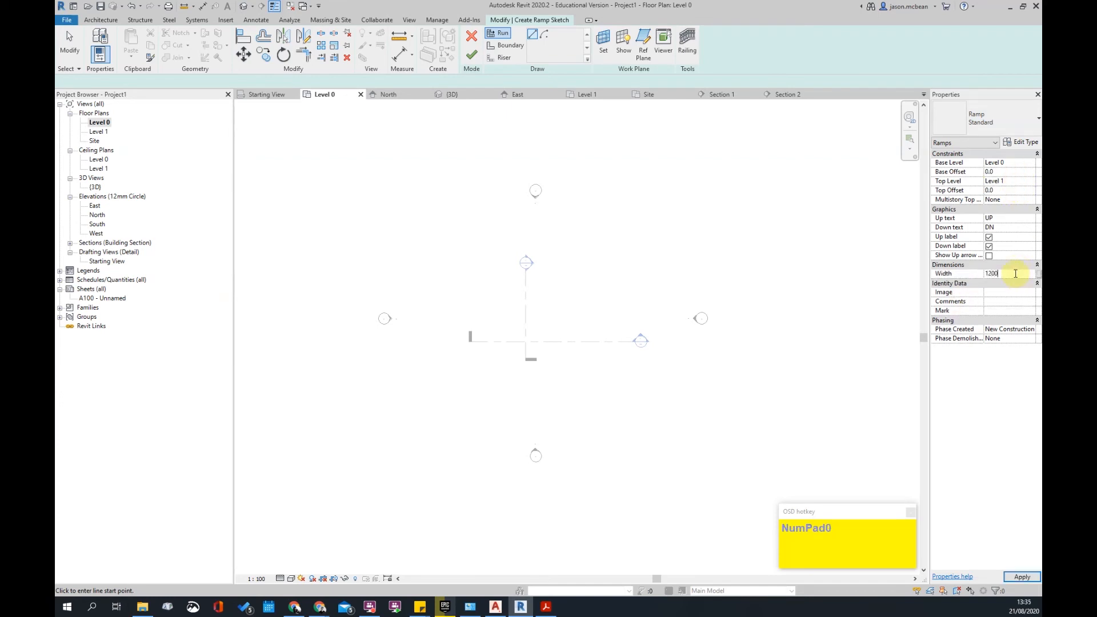
- Sketch the first four 6000 ramp runs, alternating right and left
{"action": "left_click", "coordinate": [473, 234]}
{"action": "scroll", "coordinate": [558, 234], "scroll_direction": "up", "scroll_amount": 3}
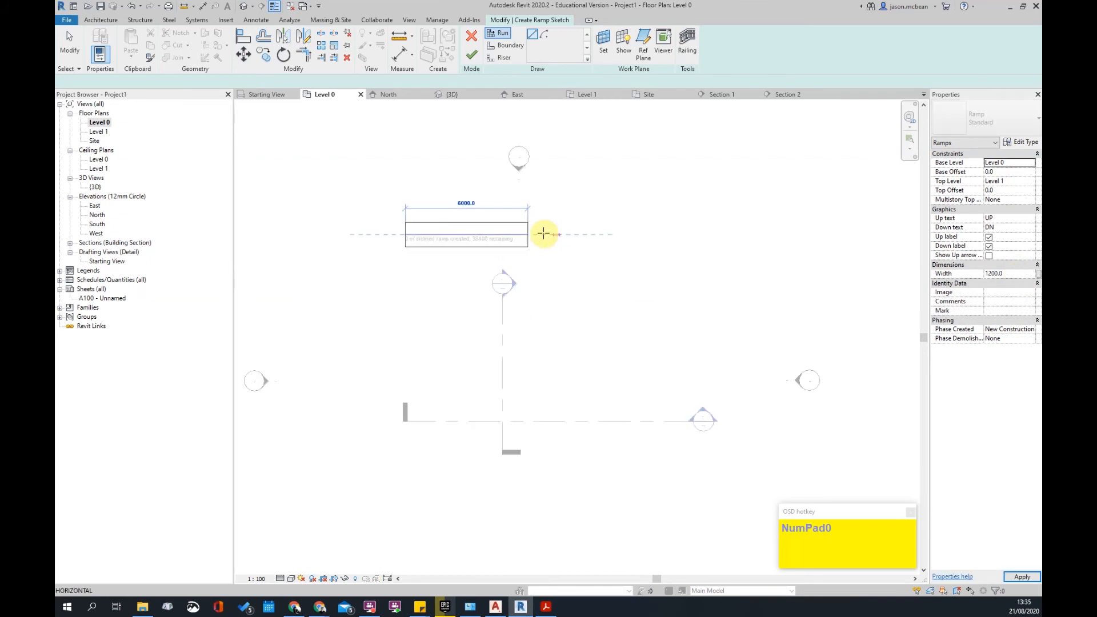
{"action": "left_click", "coordinate": [529, 234]}
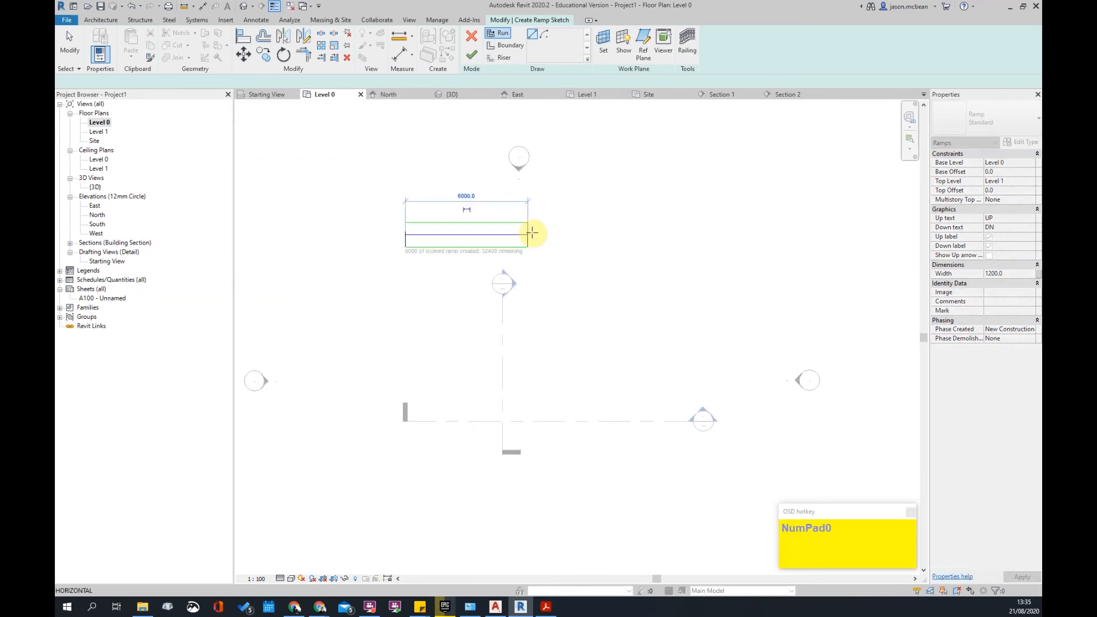
{"action": "left_click", "coordinate": [530, 263]}
{"action": "left_click", "coordinate": [406, 263]}
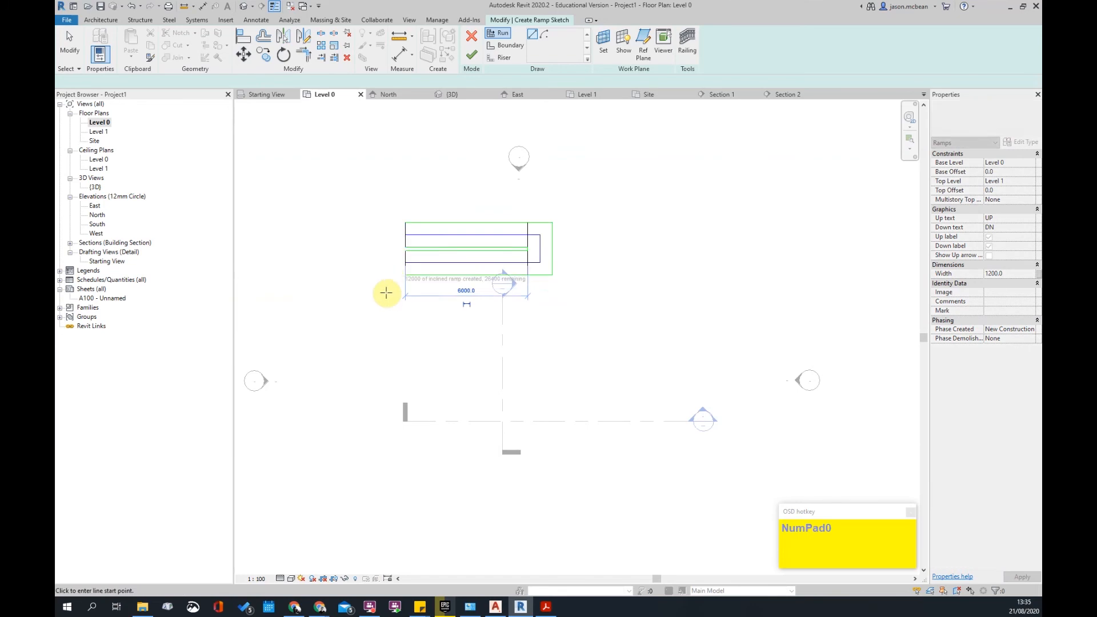
{"action": "scroll", "coordinate": [387, 293], "scroll_direction": "up", "scroll_amount": 3}
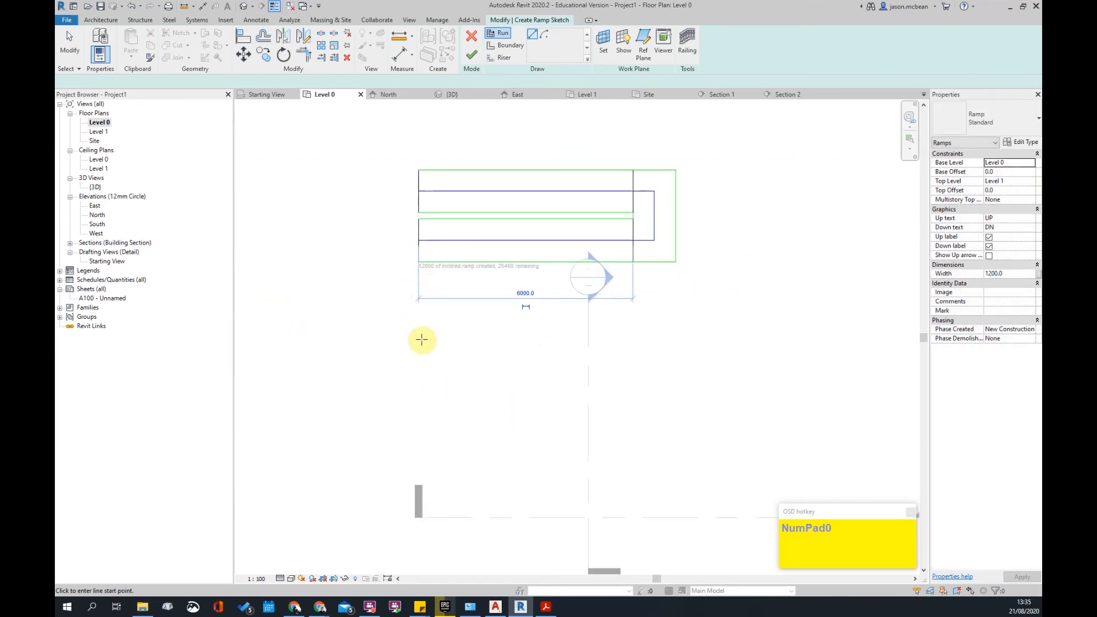
{"action": "left_click", "coordinate": [419, 310]}
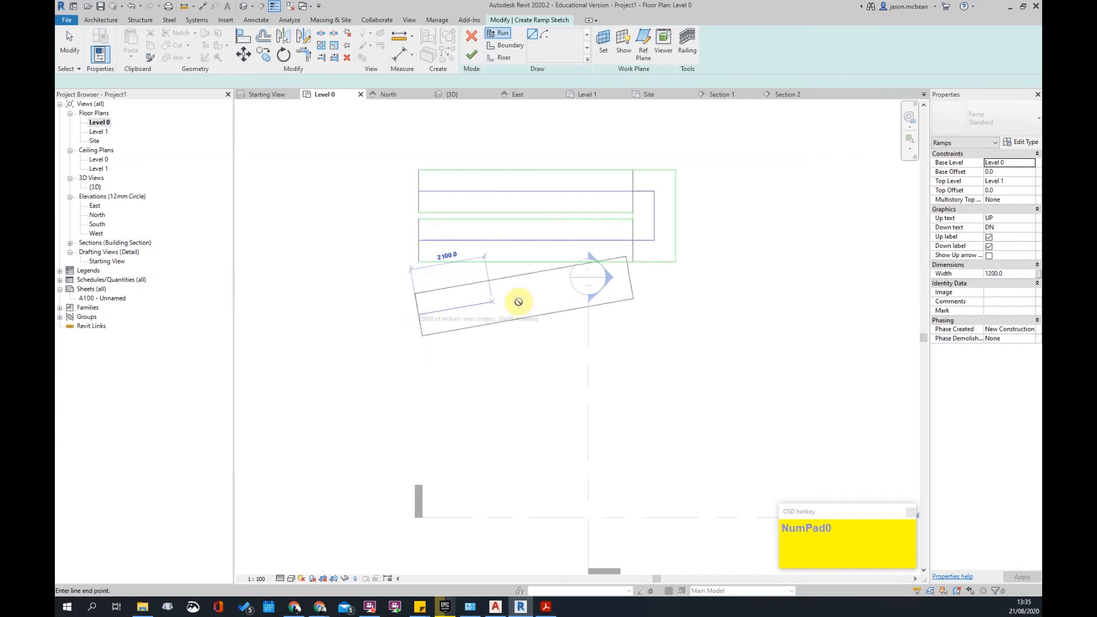
{"action": "left_click", "coordinate": [633, 315]}
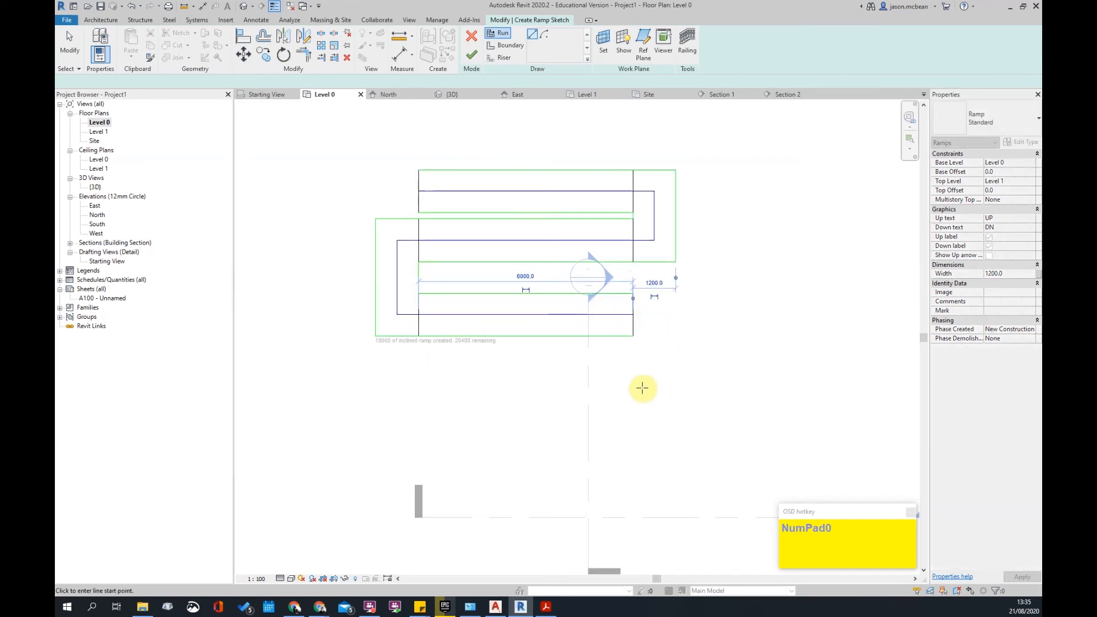
{"action": "left_click", "coordinate": [633, 364]}
{"action": "left_click", "coordinate": [416, 364]}
- Add two more 6000 runs and a final 2400 run, leaving 0 remaining
{"action": "left_click", "coordinate": [421, 418]}
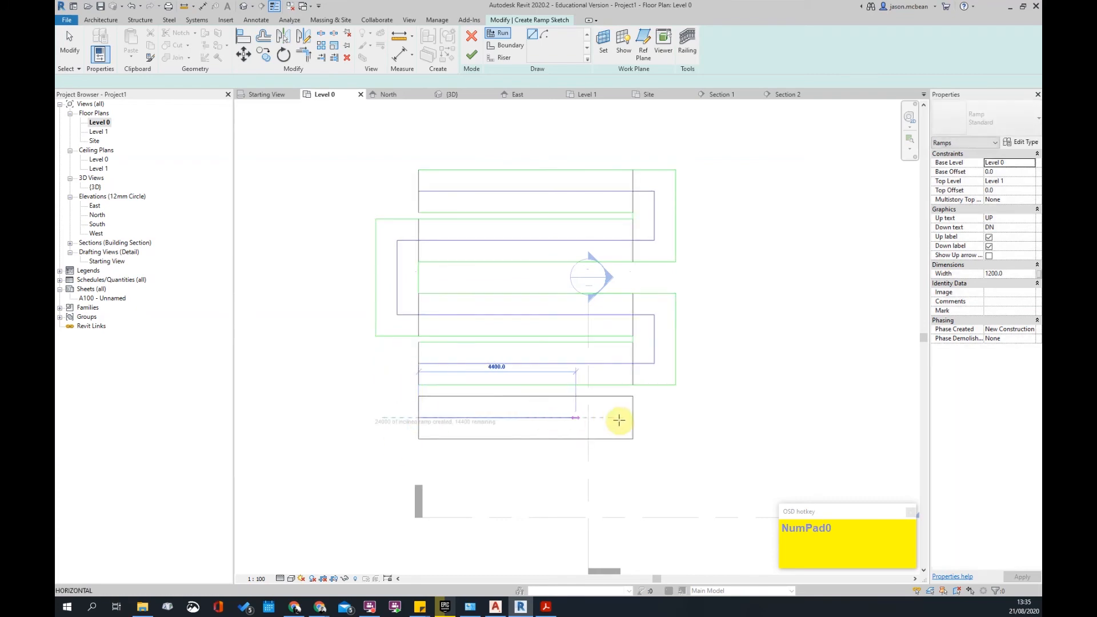
{"action": "left_click", "coordinate": [633, 421]}
{"action": "scroll", "coordinate": [569, 441], "scroll_direction": "up", "scroll_amount": 3}
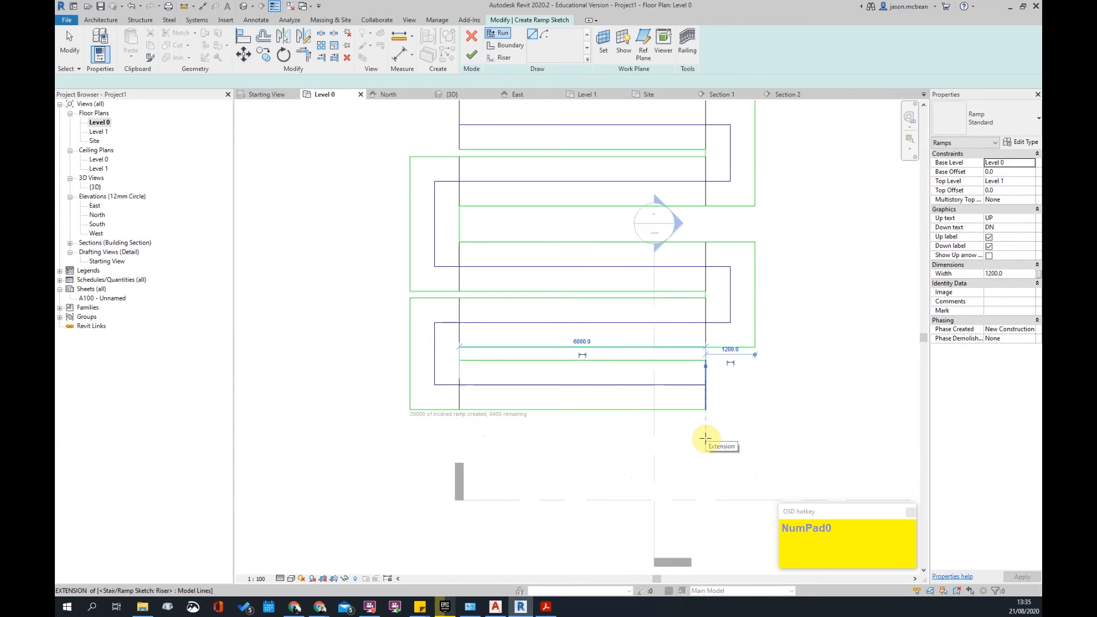
{"action": "left_click", "coordinate": [705, 437]}
{"action": "left_click", "coordinate": [461, 441]}
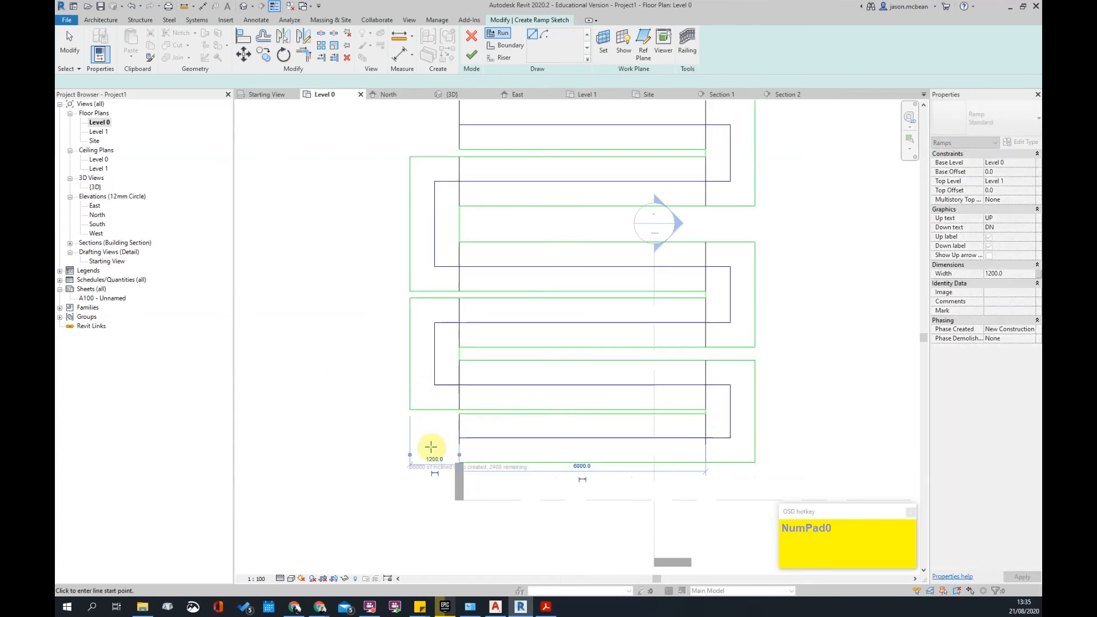
{"action": "scroll", "coordinate": [431, 447], "scroll_direction": "down", "scroll_amount": 2}
{"action": "left_click", "coordinate": [447, 502]}
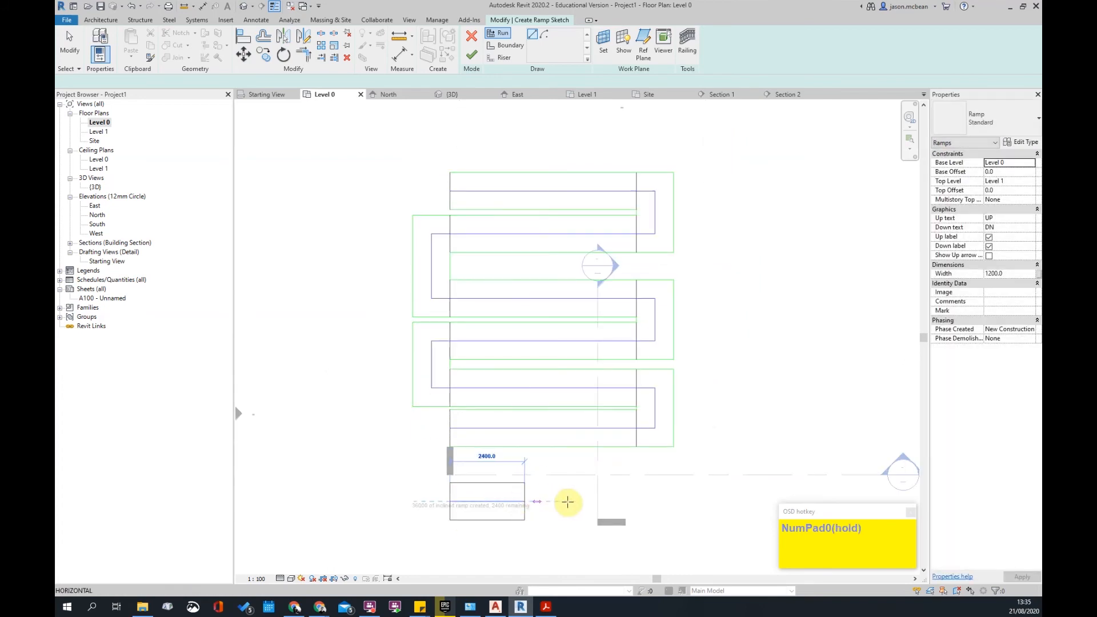
{"action": "left_click", "coordinate": [577, 503]}
{"action": "middle_click_drag", "start_coordinate": [539, 509], "coordinate": [538, 433]}
{"action": "key", "text": "Escape"}
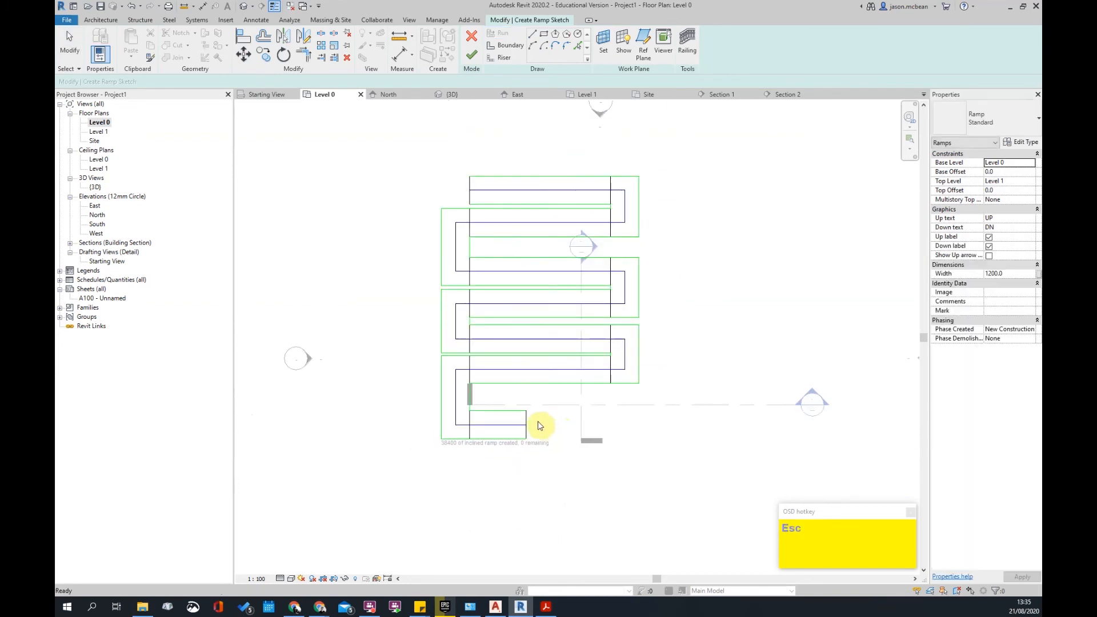
{"action": "scroll", "coordinate": [534, 422], "scroll_direction": "up", "scroll_amount": 1}
- Select the lower ramp runs and nudge them upward with the arrow keys to close the gaps
{"action": "left_click", "coordinate": [503, 403]}
{"action": "key", "text": "Escape"}
{"action": "key", "text": "Escape"}
{"action": "left_click_drag", "start_coordinate": [513, 510], "coordinate": [486, 399]}
{"action": "key", "text": "Up"}
{"action": "key", "text": "Up"}
{"action": "key", "text": "Up"}
{"action": "key", "text": "Up"}
{"action": "key", "text": "Up"}
{"action": "key", "text": "Up"}
{"action": "key", "text": "Up"}
{"action": "key", "text": "Up"}
{"action": "key", "text": "Up"}
{"action": "left_click", "coordinate": [534, 498]}
{"action": "left_click_drag", "start_coordinate": [490, 412], "coordinate": [473, 248]}
{"action": "key", "text": "Up"}
{"action": "key", "text": "Up"}
{"action": "key", "text": "Up"}
{"action": "key", "text": "Up"}
{"action": "left_click", "coordinate": [519, 498]}
{"action": "left_click_drag", "start_coordinate": [516, 494], "coordinate": [472, 200]}
{"action": "key", "text": "Up"}
{"action": "key", "text": "Up"}
{"action": "key", "text": "Down"}
- Nudge the lower runs up once more and finish the multi-run switchback ramp
{"action": "left_click", "coordinate": [767, 205]}
{"action": "middle_click_drag", "start_coordinate": [770, 207], "coordinate": [772, 319]}
{"action": "mouse_move", "coordinate": [527, 537]}
{"action": "left_mouse_down"}
{"action": "mouse_move", "coordinate": [477, 201]}
{"action": "mouse_move", "coordinate": [488, 237]}
{"action": "mouse_move", "coordinate": [485, 225]}
{"action": "left_mouse_up"}
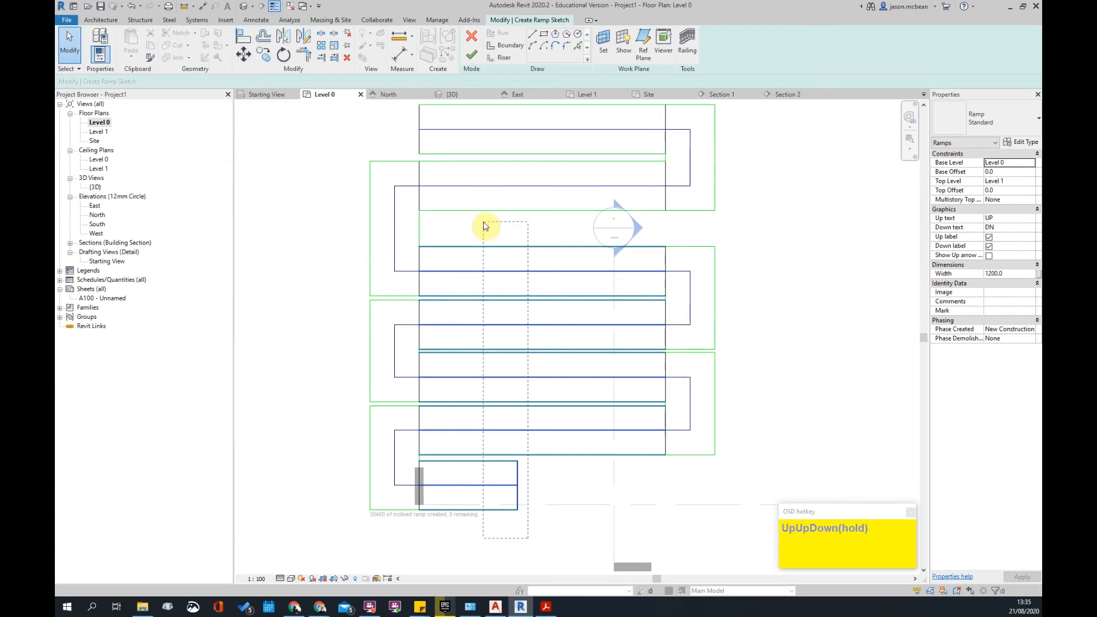
{"action": "key", "text": "Up"}
{"action": "key", "text": "Up"}
{"action": "key", "text": "Up"}
{"action": "key", "text": "Up"}
{"action": "key", "text": "Up"}
{"action": "key", "text": "Up"}
{"action": "key", "text": "Up"}
{"action": "key", "text": "Up"}
{"action": "key", "text": "Up"}
{"action": "key", "text": "Up"}
{"action": "key", "text": "Up"}
{"action": "key", "text": "Up"}
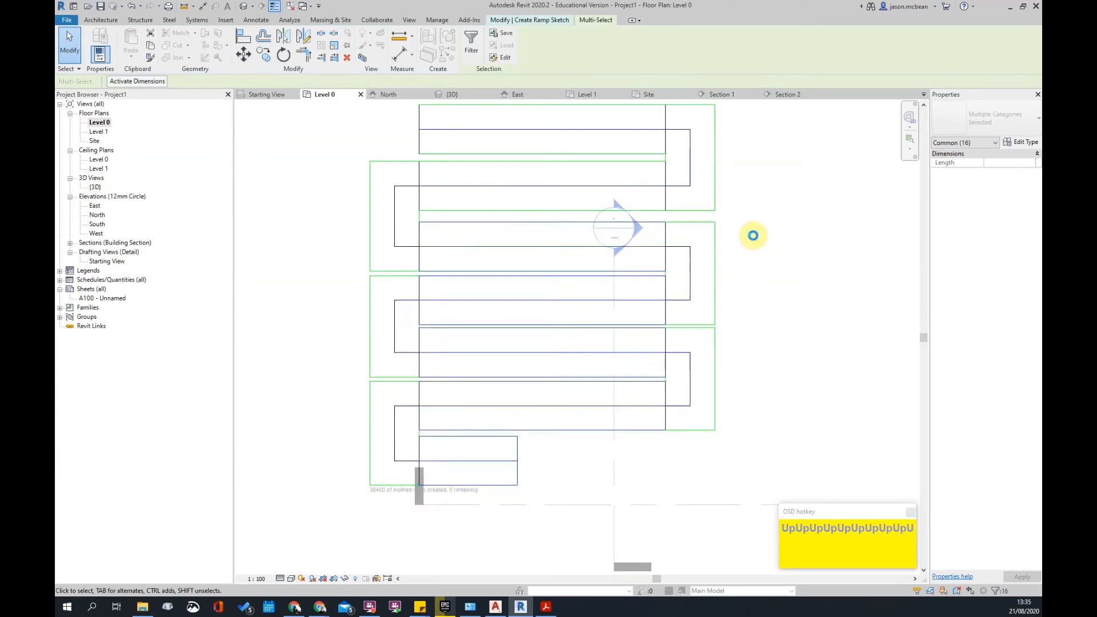
{"action": "left_click", "coordinate": [753, 235]}
{"action": "left_click", "coordinate": [472, 57]}
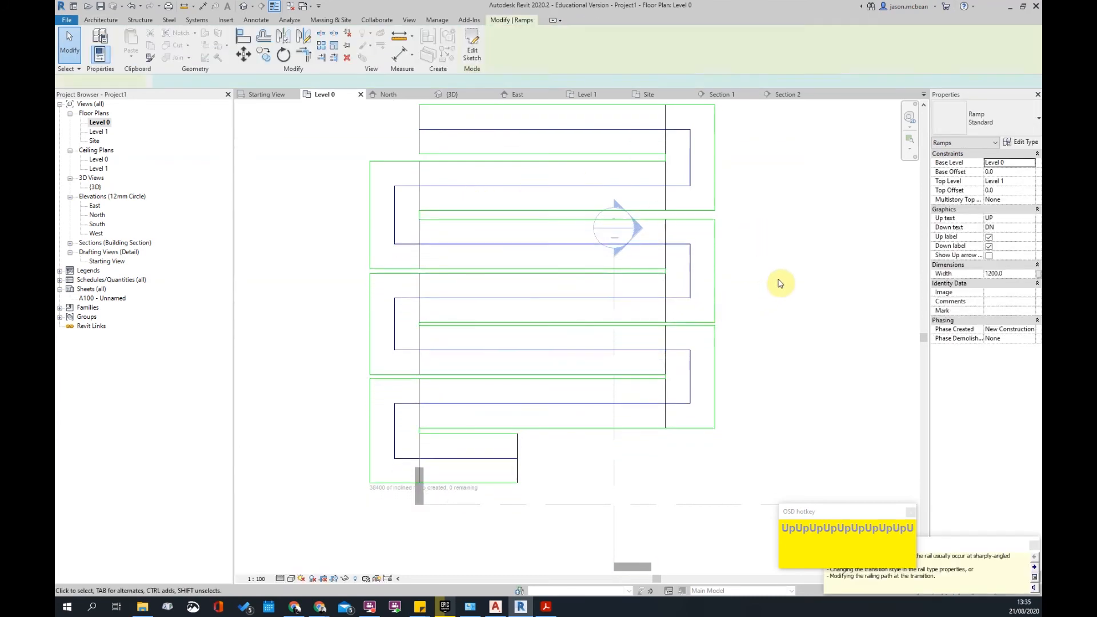
{"action": "scroll", "coordinate": [615, 286], "scroll_direction": "down", "scroll_amount": 3}
{"action": "middle_click_drag", "start_coordinate": [671, 411], "coordinate": [588, 499]}
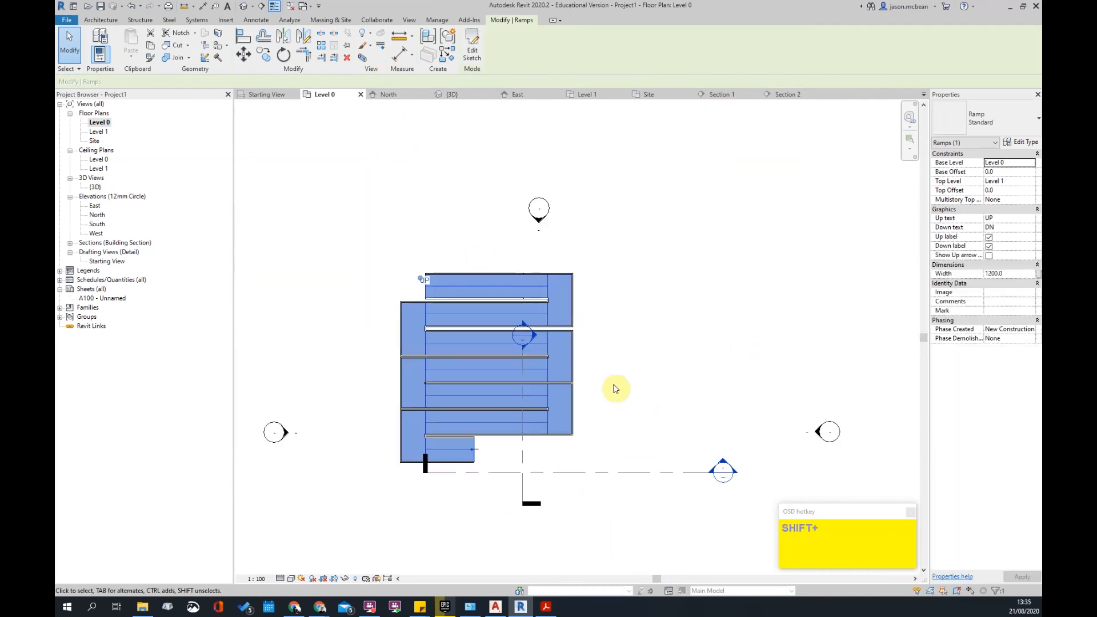
{"action": "key", "text": "Escape"}
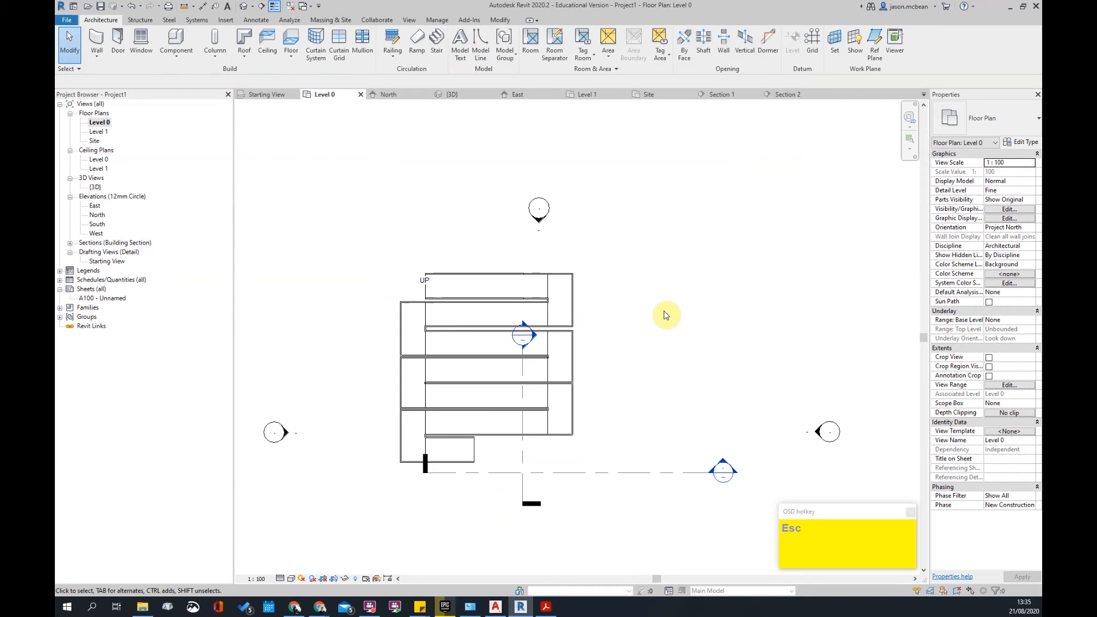
- Open the default 3D view, check the ramp's type, and orbit around the ramp
{"action": "left_click", "coordinate": [240, 7]}
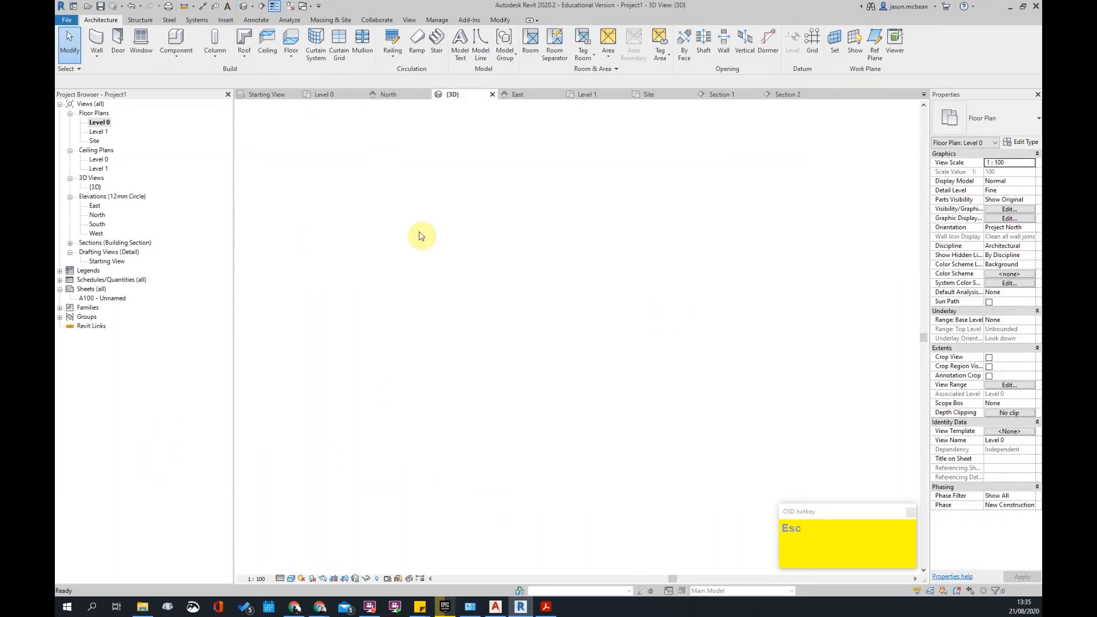
{"action": "middle_click_drag", "start_coordinate": [498, 416], "coordinate": [607, 373], "text": "shift"}
{"action": "scroll", "coordinate": [611, 308], "scroll_direction": "up", "scroll_amount": 3}
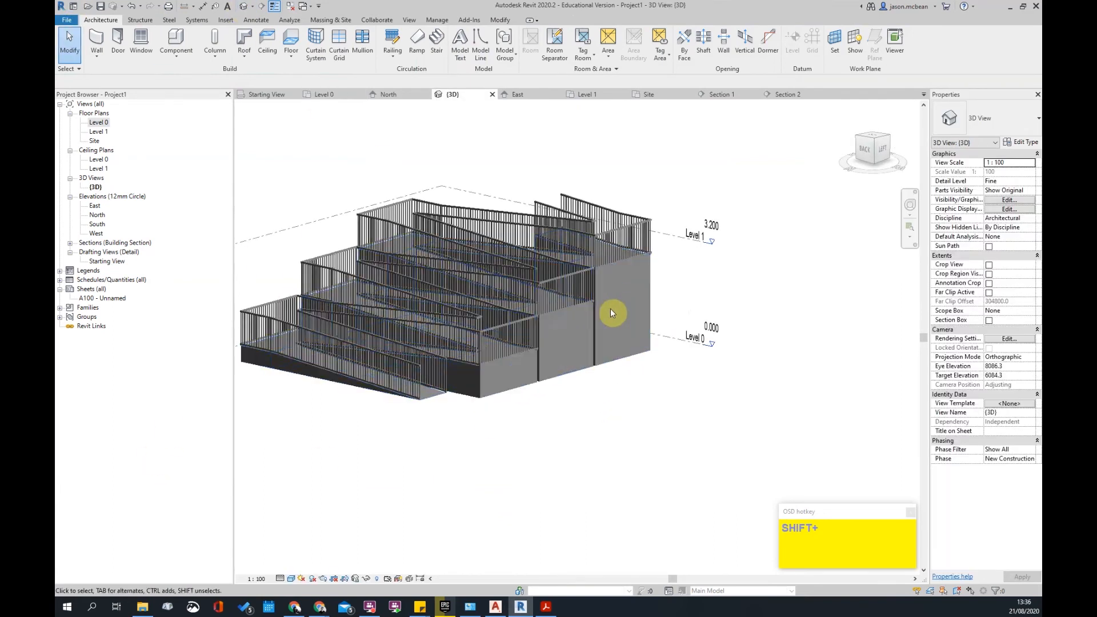
{"action": "left_click", "coordinate": [600, 300]}
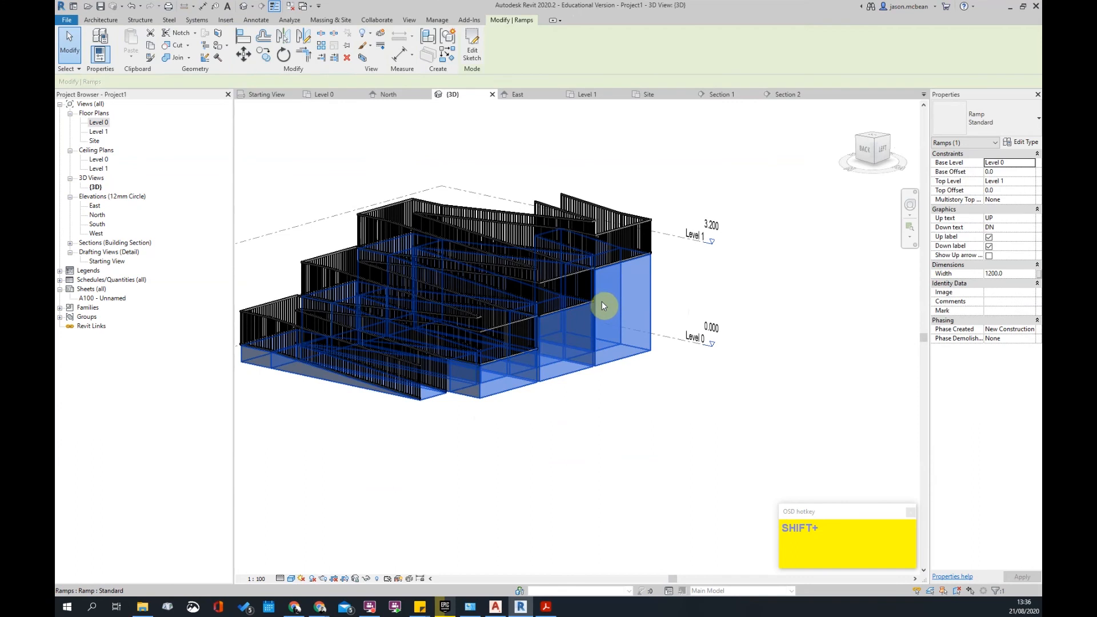
{"action": "left_click", "coordinate": [1007, 120]}
{"action": "left_click", "coordinate": [901, 226]}
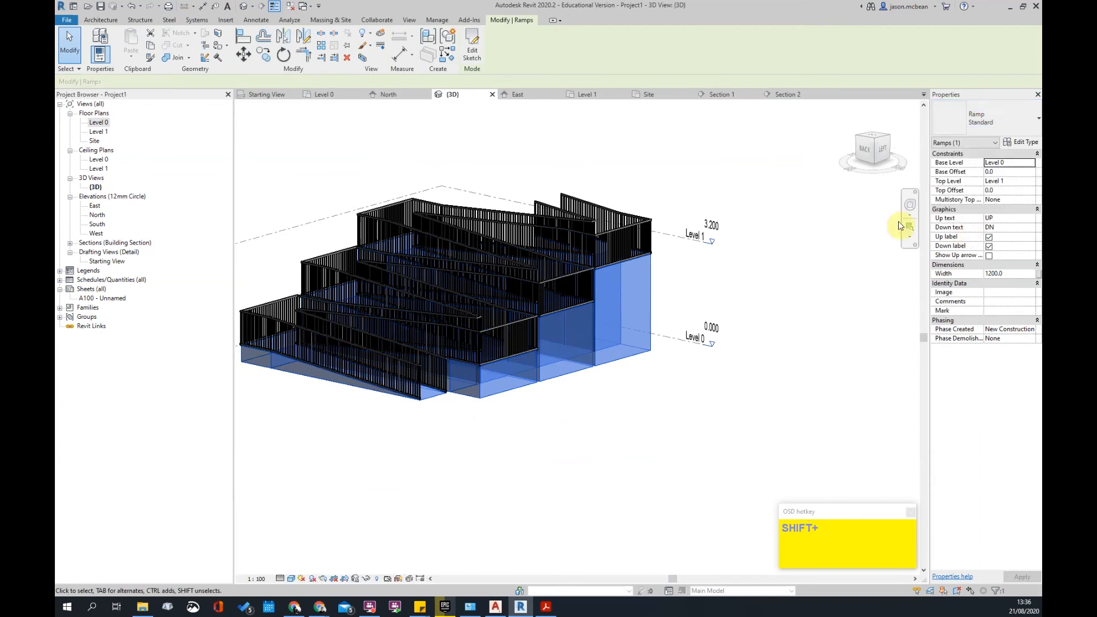
{"action": "left_click", "coordinate": [777, 172]}
{"action": "middle_click_drag", "start_coordinate": [587, 371], "coordinate": [697, 406], "text": "shift"}
{"action": "scroll", "coordinate": [605, 277], "scroll_direction": "up", "scroll_amount": 3}
{"action": "scroll", "coordinate": [627, 372], "scroll_direction": "down", "scroll_amount": 3}
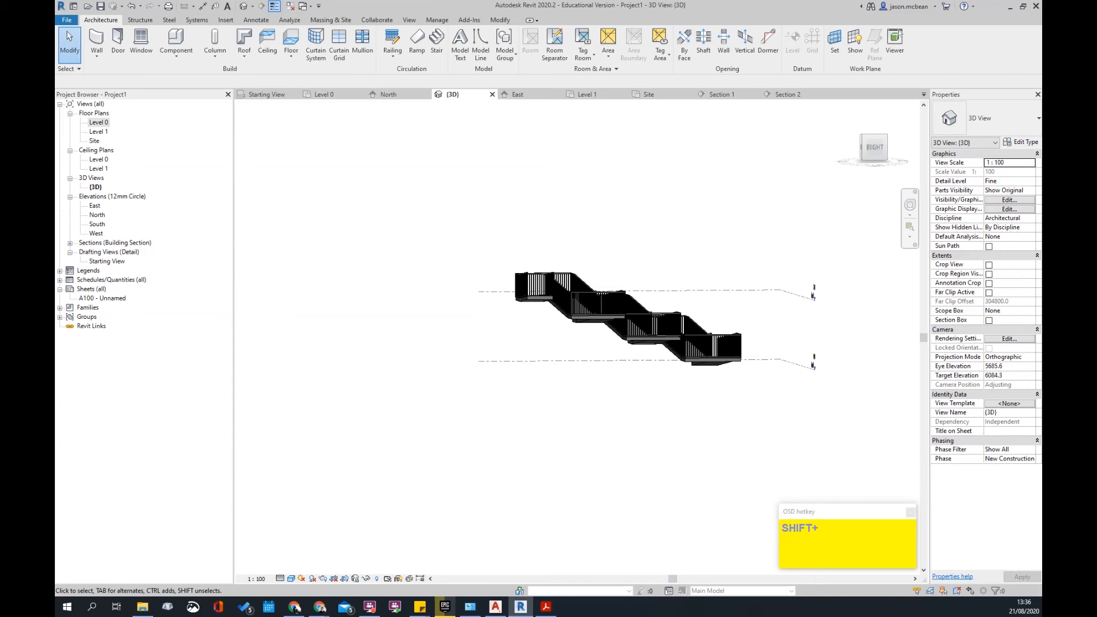
{"action": "scroll", "coordinate": [765, 362], "scroll_direction": "up", "scroll_amount": 2}
{"action": "middle_click_drag", "start_coordinate": [791, 362], "coordinate": [692, 363], "text": "shift"}
- Delete the railings and the ramp, then return to the Level 0 floor plan
{"action": "left_click", "coordinate": [691, 363]}
{"action": "key", "text": "Delete"}
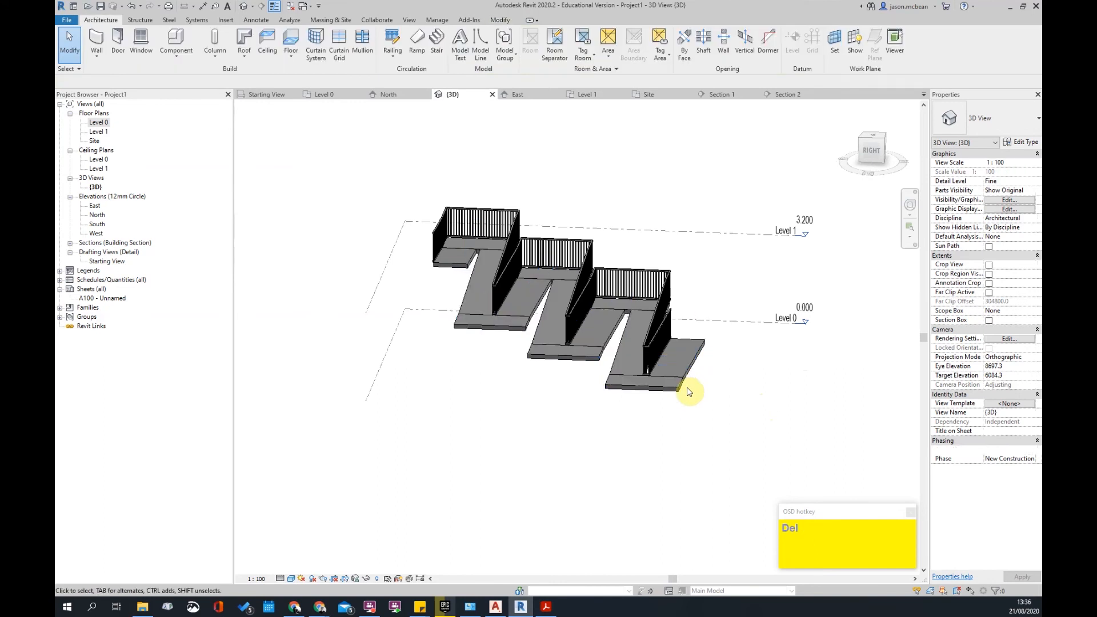
{"action": "key", "text": "Delete"}
{"action": "left_click", "coordinate": [666, 385]}
{"action": "key", "text": "Delete"}
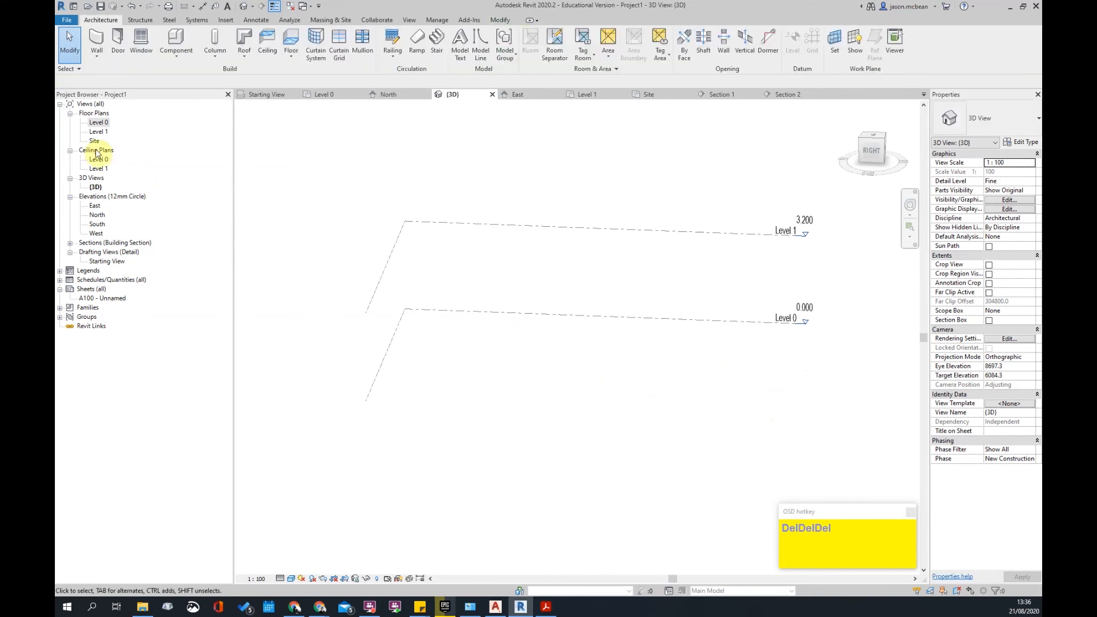
{"action": "double_click", "coordinate": [97, 122]}
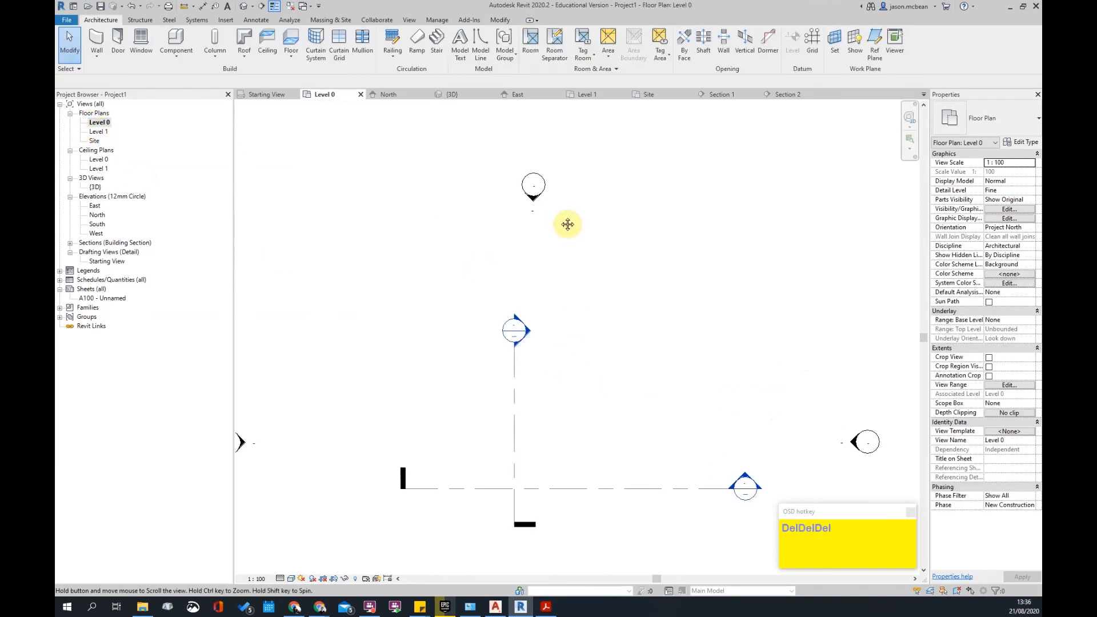
- Create a single straight 6000 ramp on Level 0 with its top level set
{"action": "left_click", "coordinate": [417, 38]}
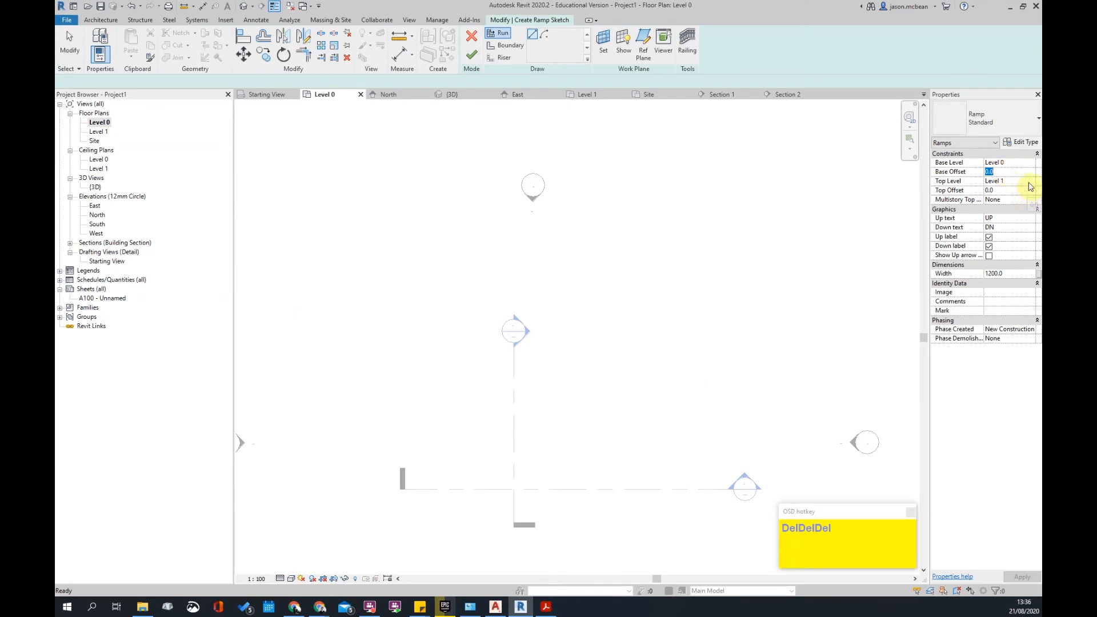
{"action": "left_click", "coordinate": [1030, 182]}
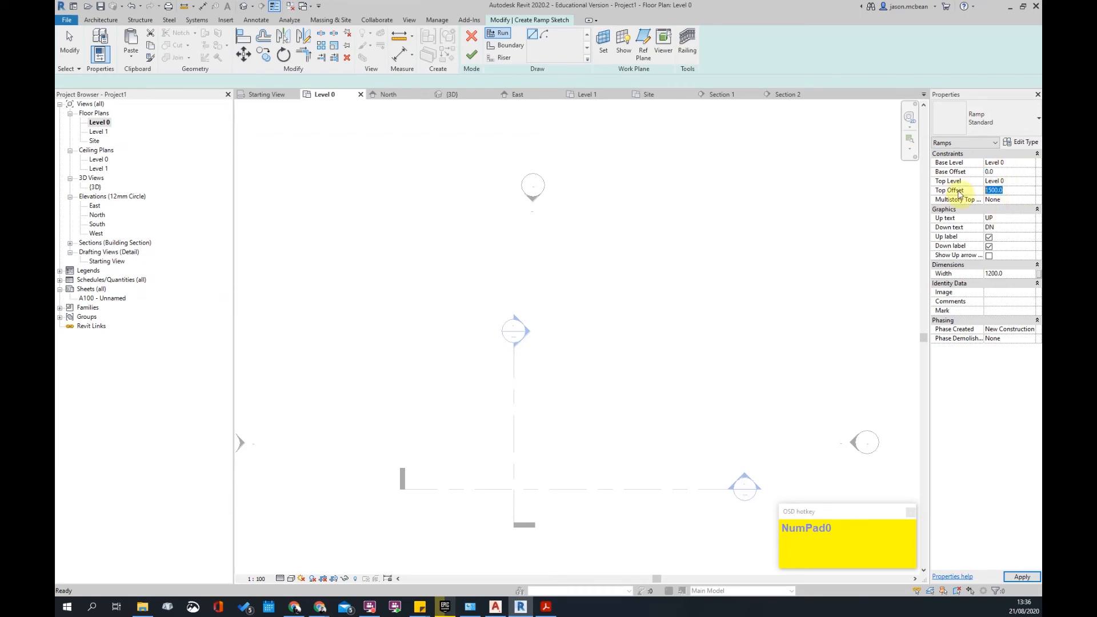
{"action": "left_click", "coordinate": [448, 369]}
{"action": "left_click", "coordinate": [591, 369]}
{"action": "scroll", "coordinate": [514, 396], "scroll_direction": "up", "scroll_amount": 2}
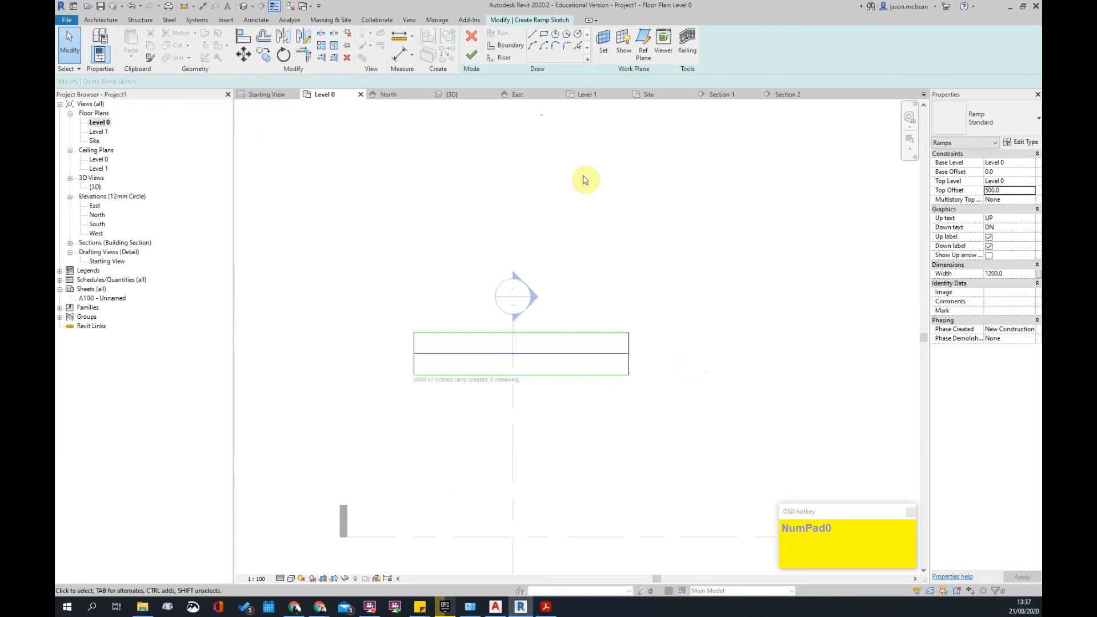
{"action": "left_click", "coordinate": [472, 53]}
- Drag the Section 2 line up so it cuts across the new ramp
{"action": "scroll", "coordinate": [568, 372], "scroll_direction": "down", "scroll_amount": 4}
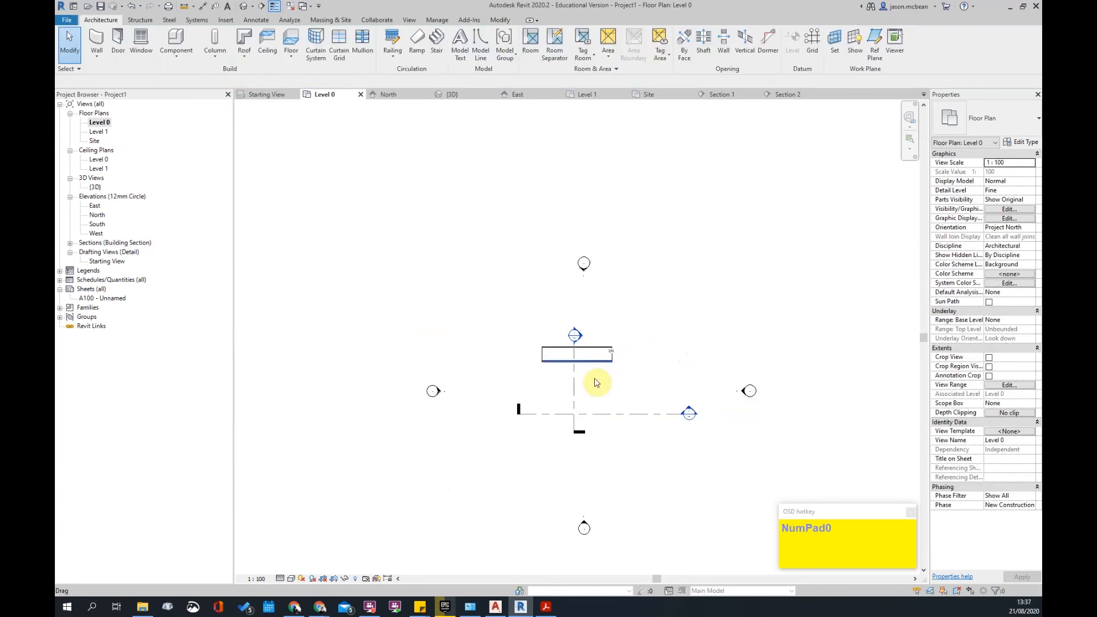
{"action": "scroll", "coordinate": [595, 373], "scroll_direction": "up", "scroll_amount": 2}
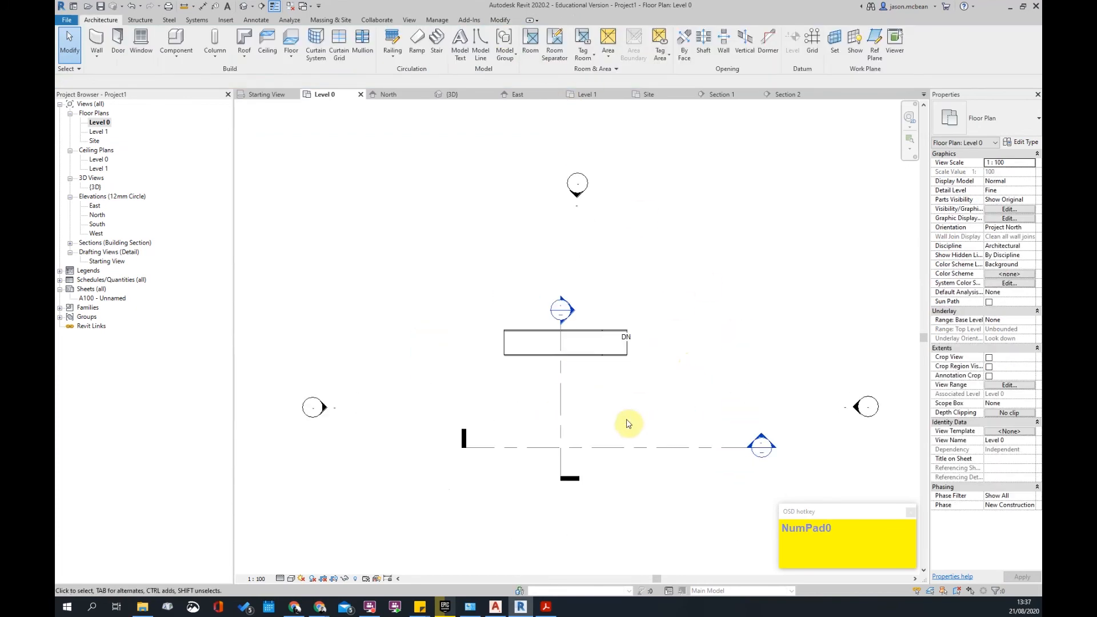
{"action": "left_click", "coordinate": [612, 447]}
{"action": "left_click_drag", "start_coordinate": [630, 449], "coordinate": [602, 345]}
{"action": "key", "text": "Escape"}
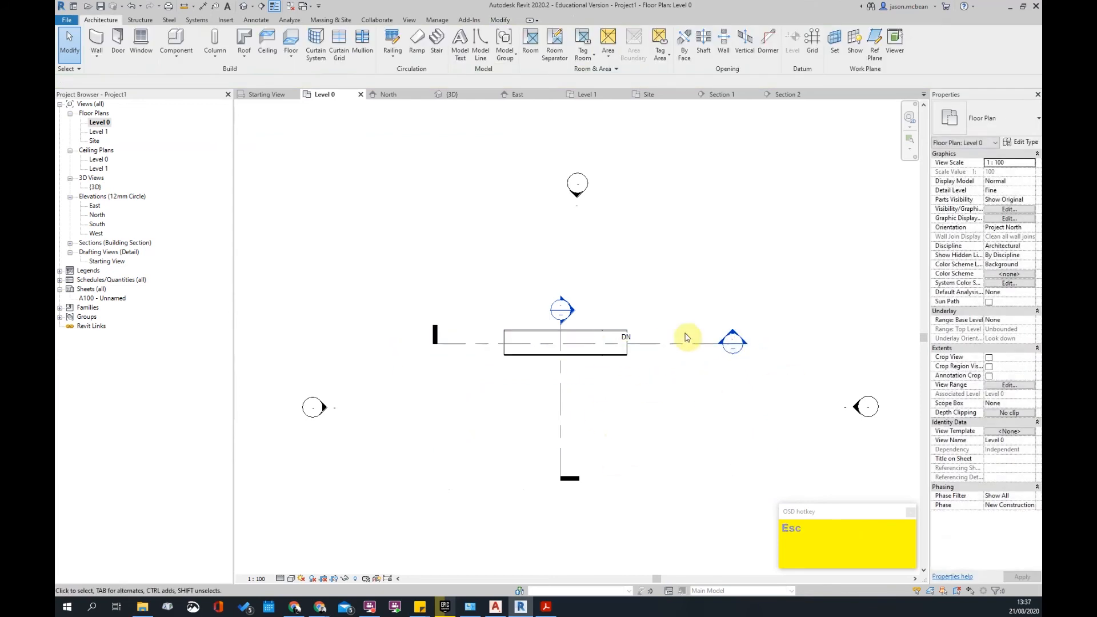
- In Section 2, add an aligned dimension showing the ramp's 500 height beside it
{"action": "double_click", "coordinate": [733, 337]}
{"action": "key", "text": "d"}
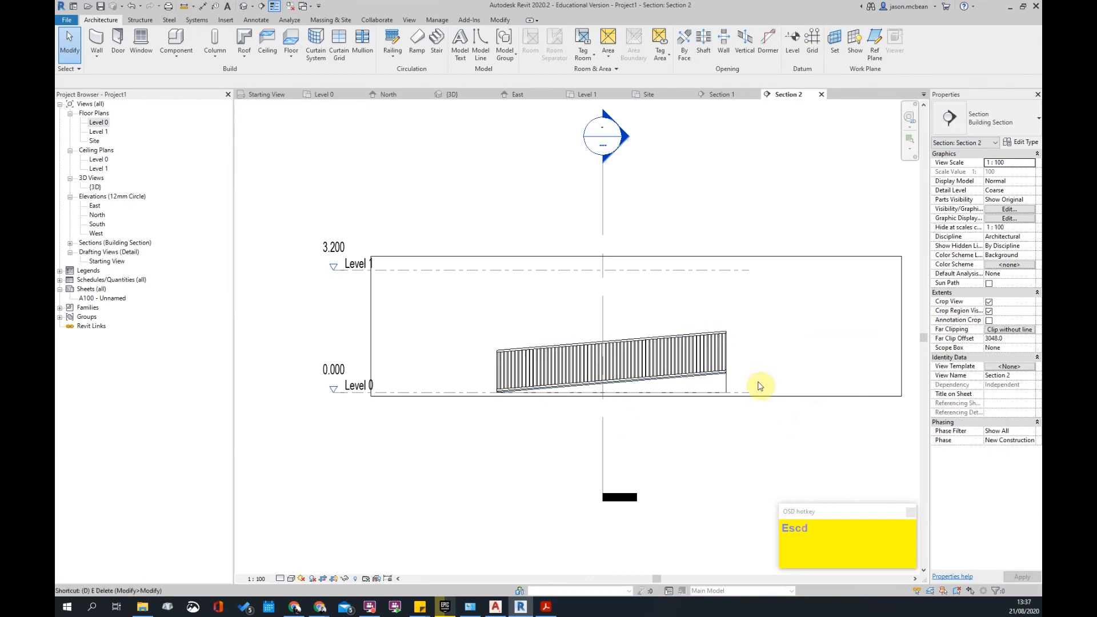
{"action": "key", "text": "i"}
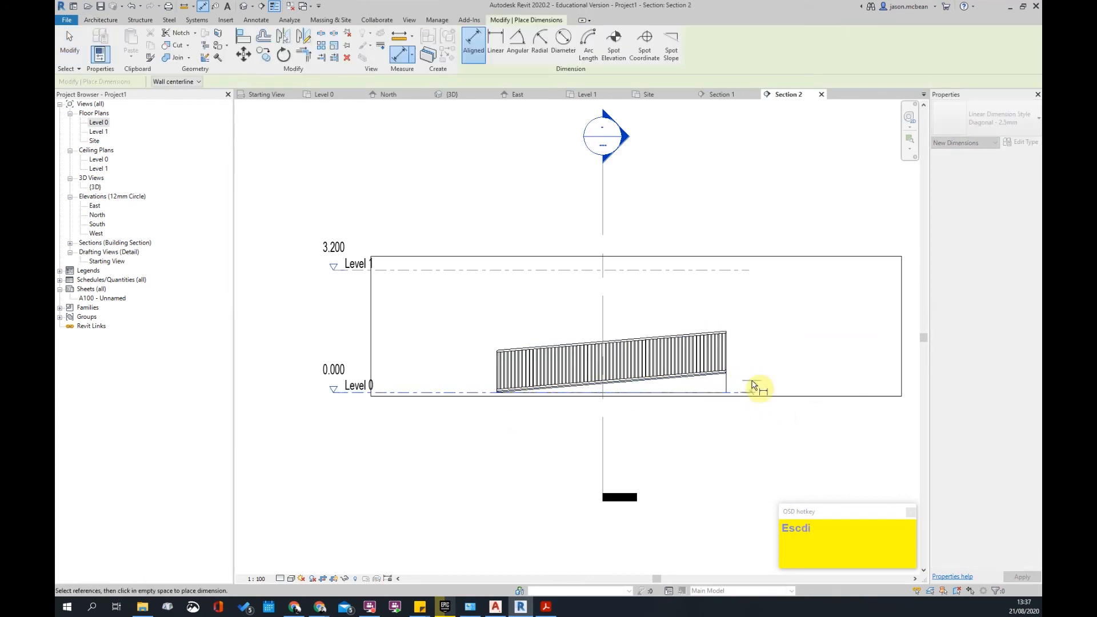
{"action": "scroll", "coordinate": [753, 386], "scroll_direction": "up", "scroll_amount": 3}
{"action": "left_click", "coordinate": [701, 367]}
{"action": "left_click", "coordinate": [781, 365]}
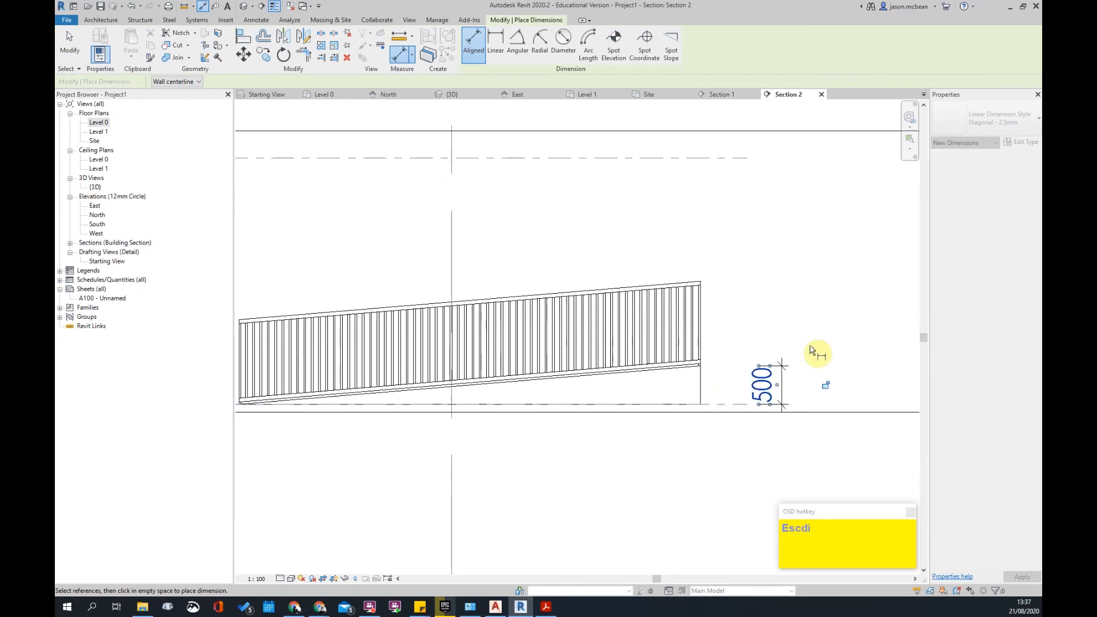
{"action": "key", "text": "Escape"}
{"action": "scroll", "coordinate": [810, 338], "scroll_direction": "down", "scroll_amount": 5}
{"action": "key", "text": "Escape"}
{"action": "scroll", "coordinate": [635, 422], "scroll_direction": "up", "scroll_amount": 1}
- Give the ramp a 1000 Top Offset, dismiss the too-short ramp warning, and request Edit Sketch
{"action": "left_click", "coordinate": [722, 351]}
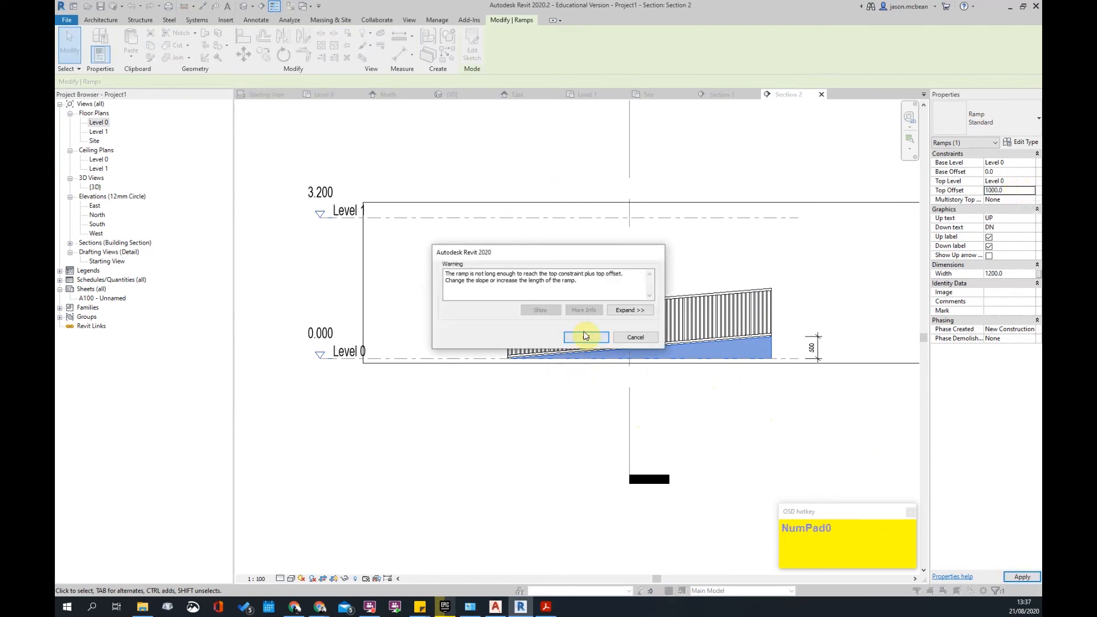
{"action": "left_click", "coordinate": [586, 336]}
{"action": "left_click", "coordinate": [771, 348]}
{"action": "key", "text": "Escape"}
{"action": "left_click", "coordinate": [768, 350]}
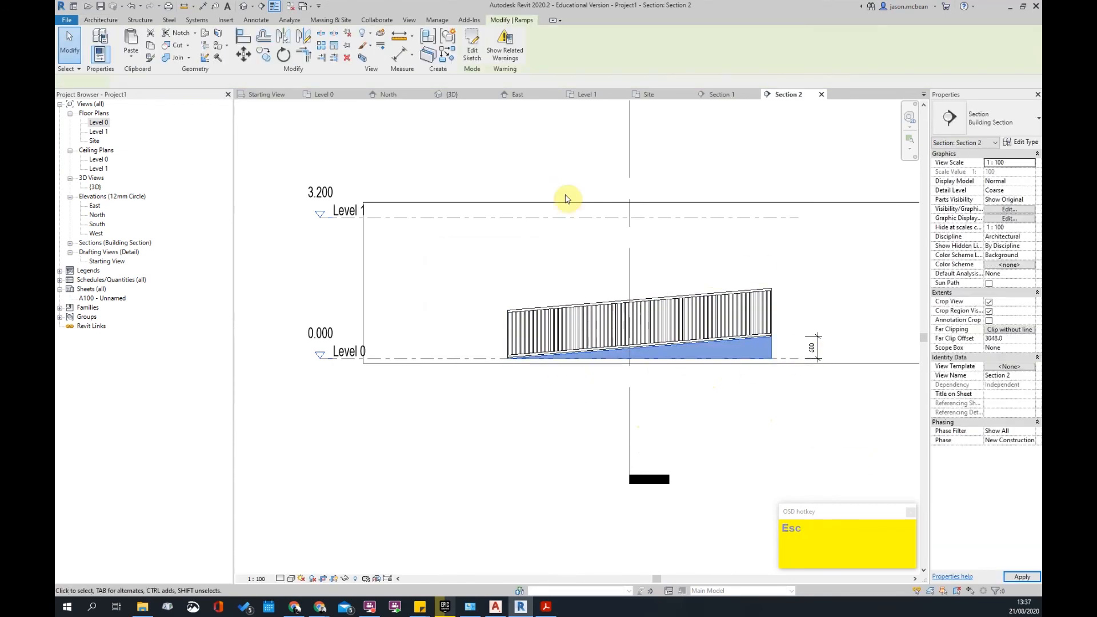
{"action": "left_click", "coordinate": [472, 48]}
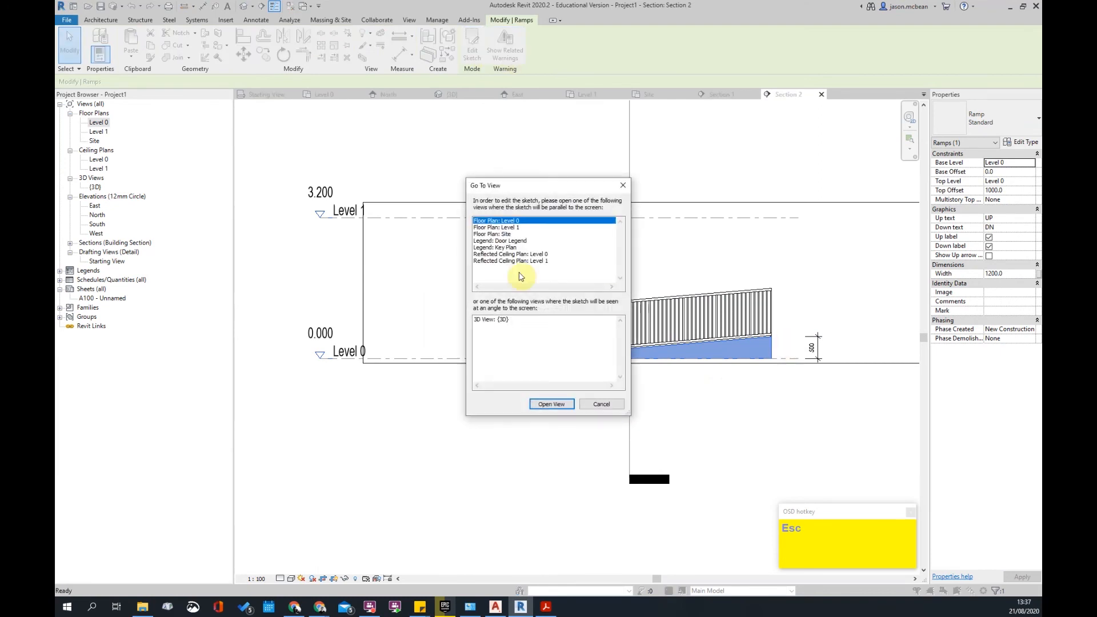
- On the Level 0 plan, rebuild the ramp as a switchback of two side-by-side runs
{"action": "double_click", "coordinate": [506, 222]}
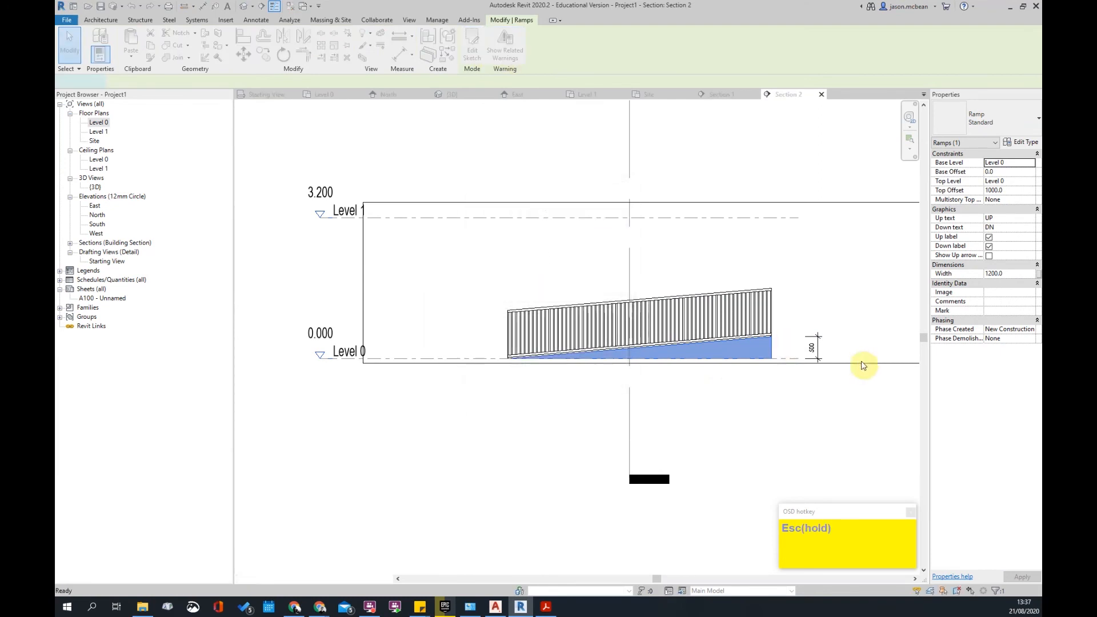
{"action": "left_click", "coordinate": [494, 39]}
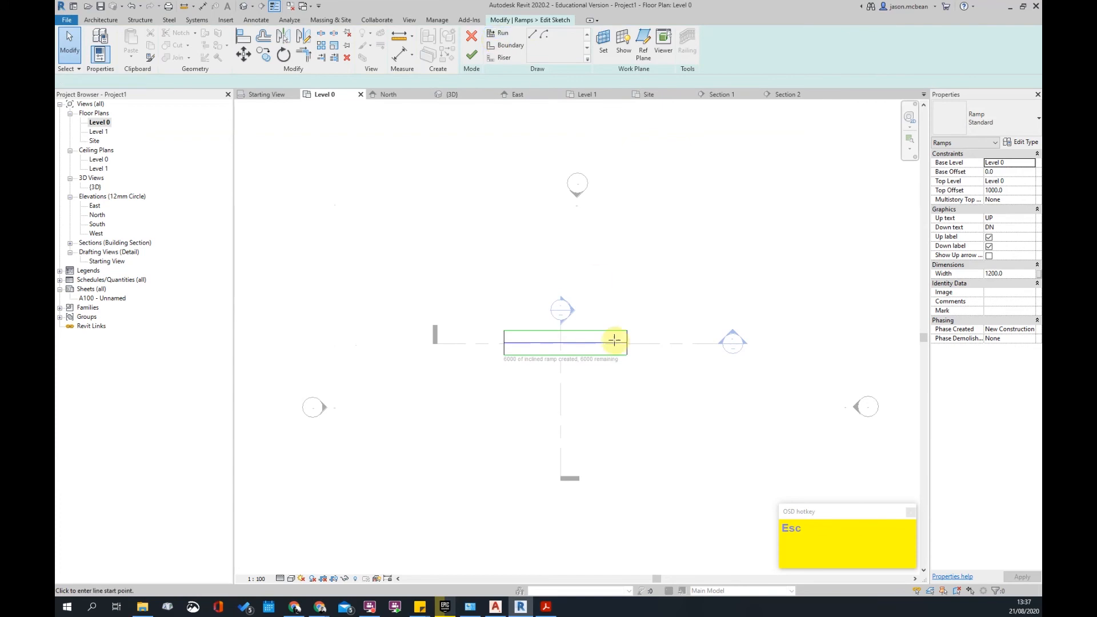
{"action": "left_click", "coordinate": [627, 301]}
{"action": "left_click", "coordinate": [507, 299]}
{"action": "scroll", "coordinate": [568, 287], "scroll_direction": "up", "scroll_amount": 2}
{"action": "key", "text": "Escape"}
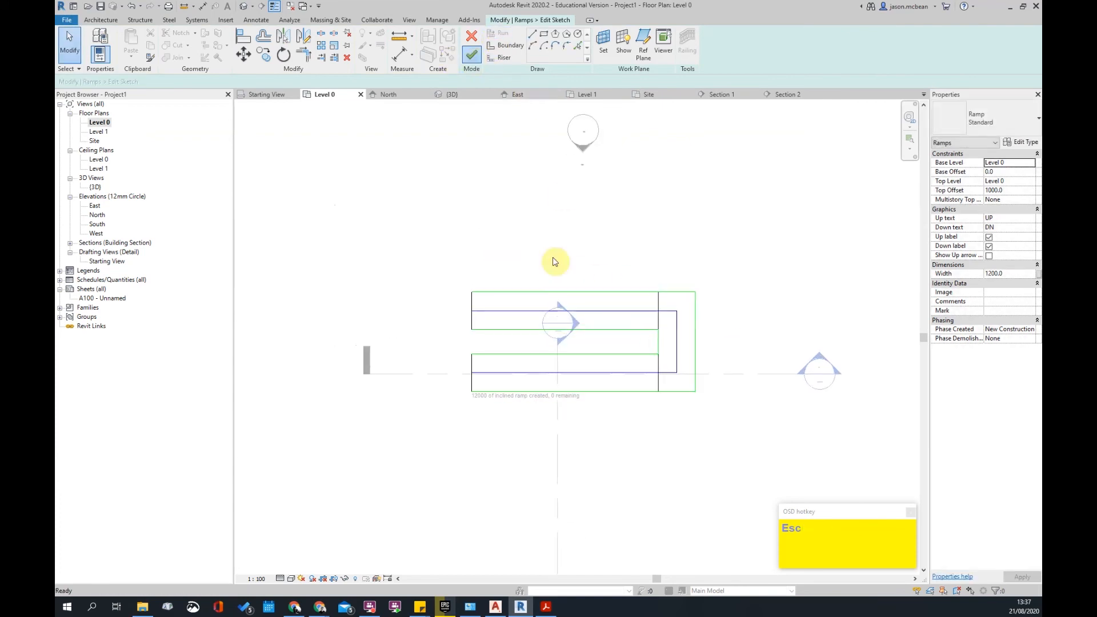
{"action": "left_click", "coordinate": [416, 273]}
{"action": "scroll", "coordinate": [620, 312], "scroll_direction": "down", "scroll_amount": 2}
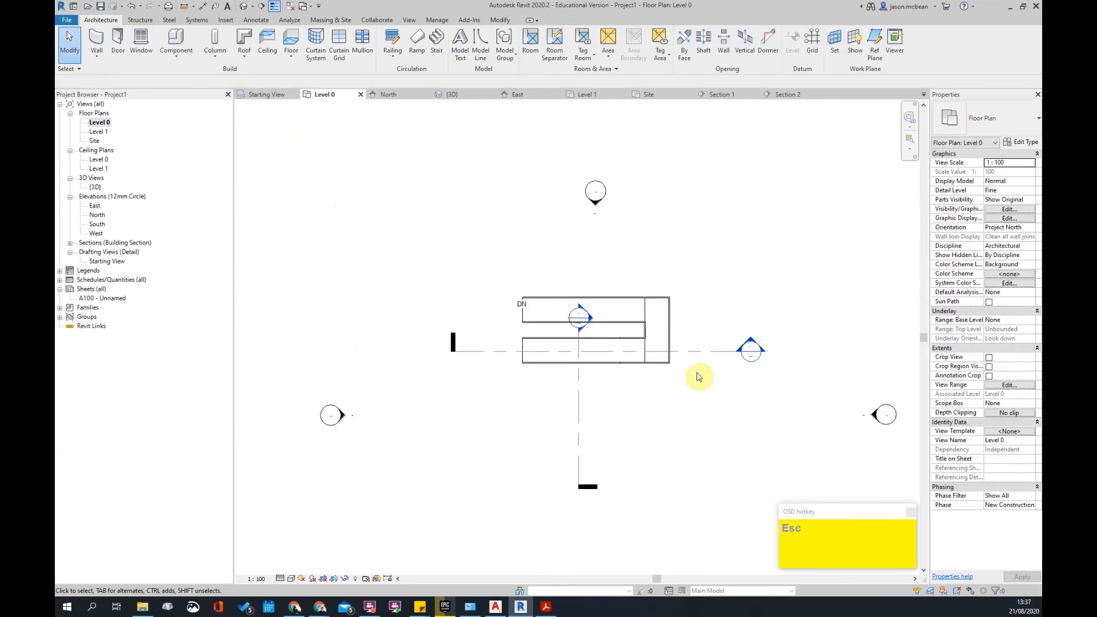
{"action": "scroll", "coordinate": [698, 377], "scroll_direction": "up", "scroll_amount": 2}
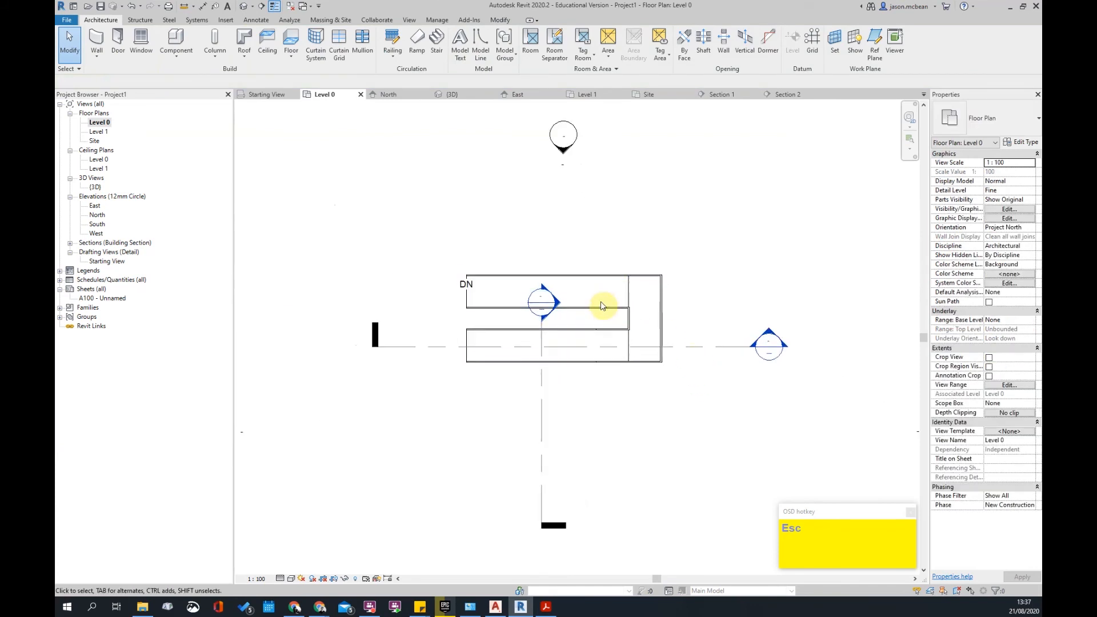
- Reopen the switchback ramp's sketch and clear out its existing run lines
{"action": "left_click", "coordinate": [626, 290]}
{"action": "left_click", "coordinate": [472, 49]}
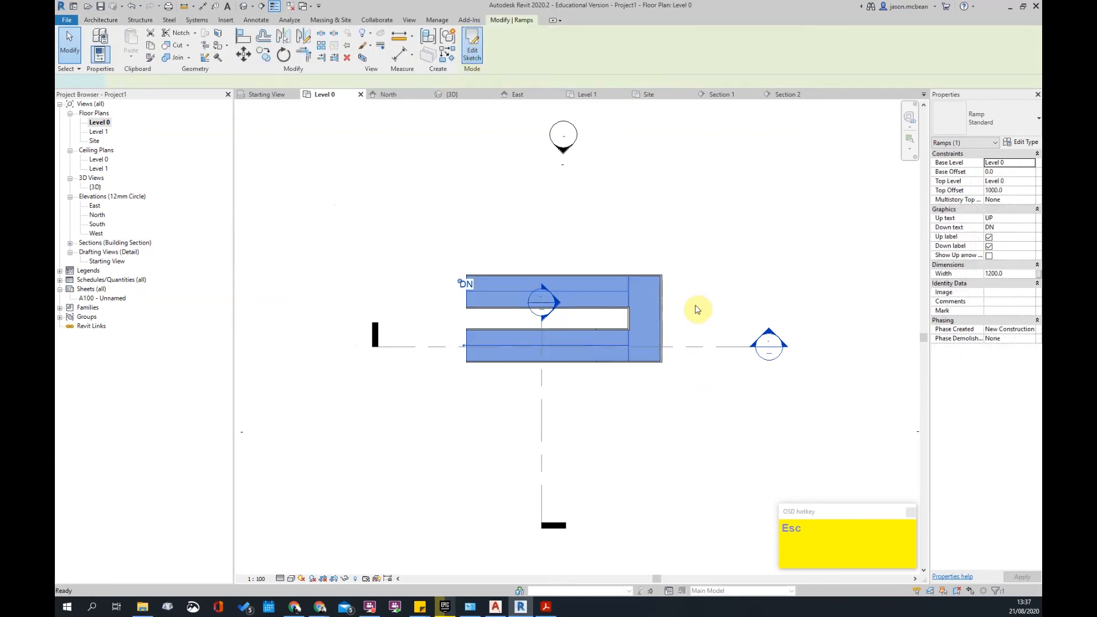
{"action": "middle_click_drag", "start_coordinate": [610, 197], "coordinate": [580, 259]}
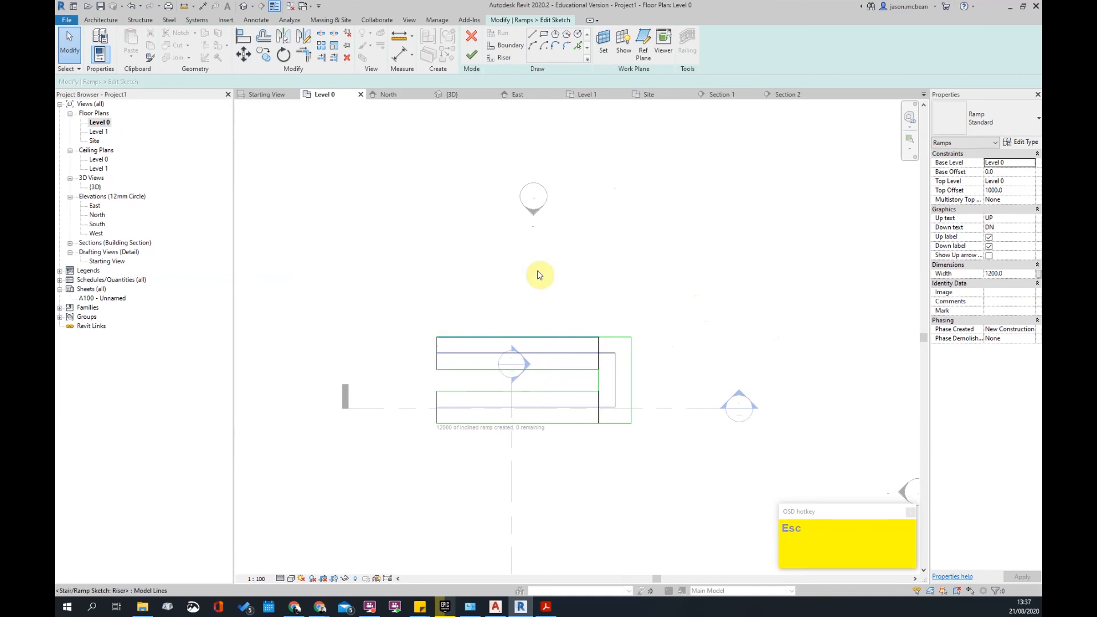
{"action": "scroll", "coordinate": [538, 381], "scroll_direction": "up", "scroll_amount": 4}
{"action": "middle_click_drag", "start_coordinate": [569, 208], "coordinate": [574, 310]}
{"action": "scroll", "coordinate": [573, 310], "scroll_direction": "down", "scroll_amount": 3}
{"action": "middle_click_drag", "start_coordinate": [603, 250], "coordinate": [590, 310]}
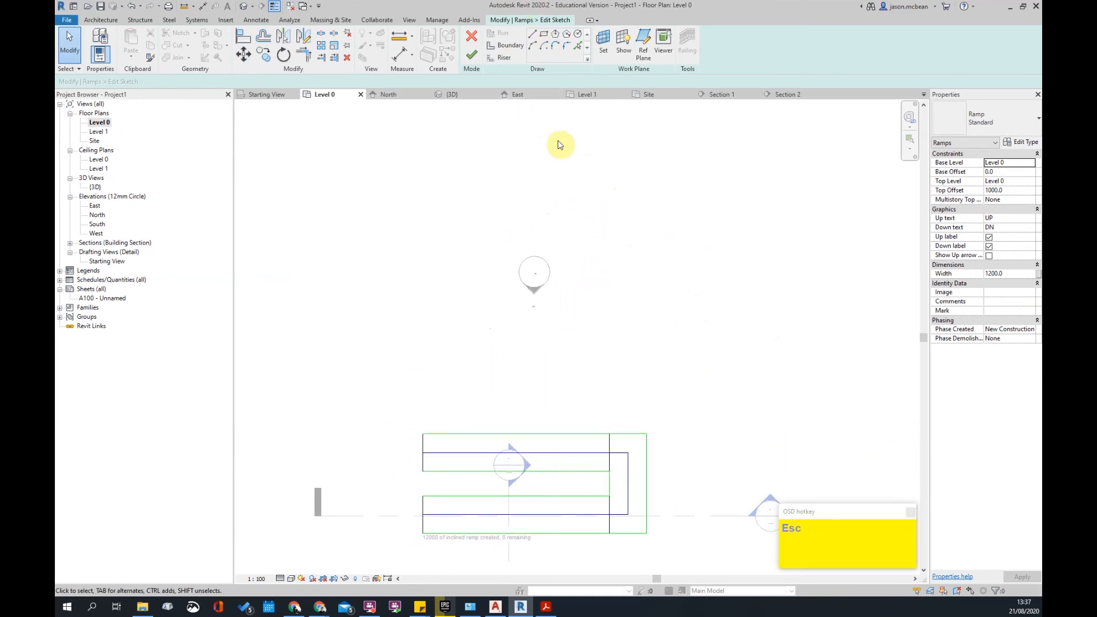
{"action": "scroll", "coordinate": [617, 350], "scroll_direction": "down", "scroll_amount": 2}
{"action": "scroll", "coordinate": [618, 403], "scroll_direction": "up", "scroll_amount": 2}
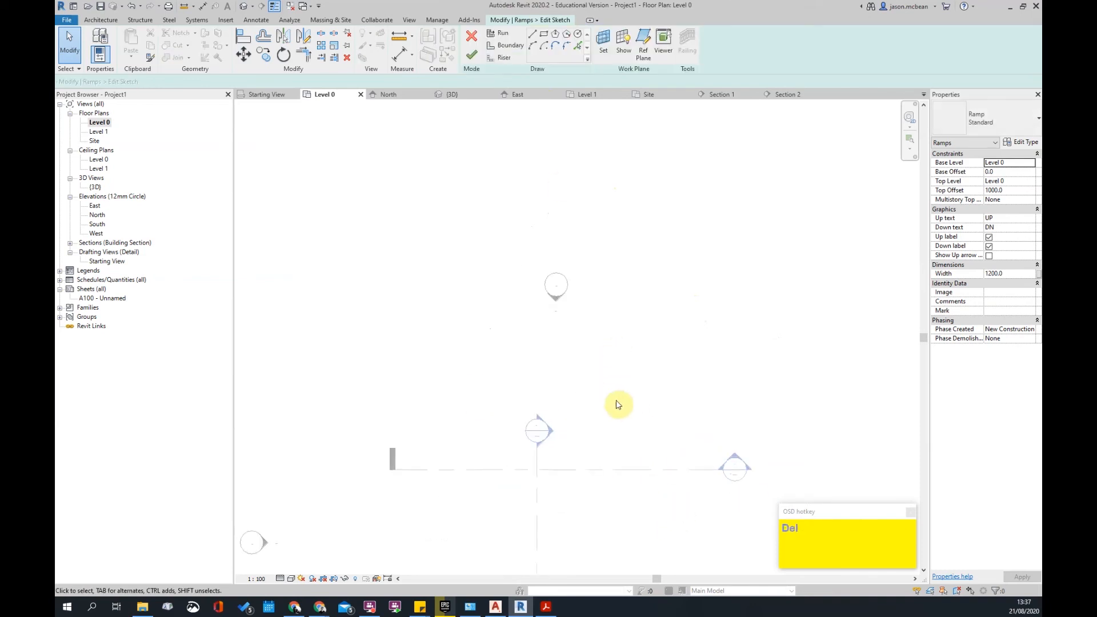
{"action": "scroll", "coordinate": [527, 128], "scroll_direction": "up", "scroll_amount": 2}
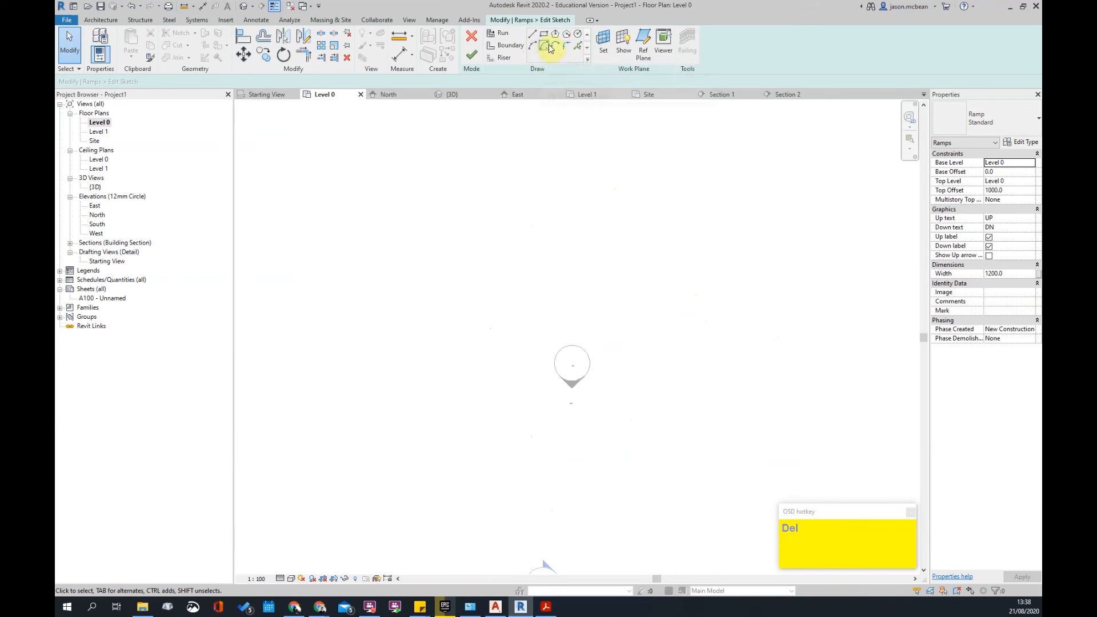
- Draw a 2900-radius centre-ends arc boundary sweeping about 112 degrees
{"action": "scroll", "coordinate": [589, 506], "scroll_direction": "down", "scroll_amount": 2}
{"action": "middle_click_drag", "start_coordinate": [606, 528], "coordinate": [562, 399]}
{"action": "left_click", "coordinate": [561, 445]}
{"action": "scroll", "coordinate": [551, 410], "scroll_direction": "up", "scroll_amount": 3}
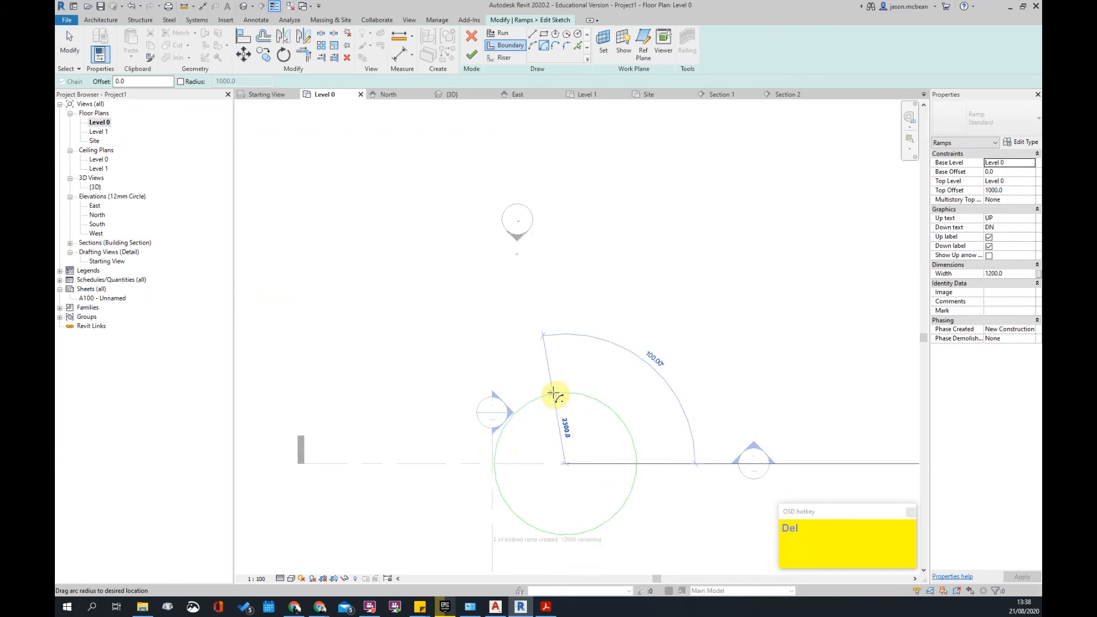
{"action": "left_click", "coordinate": [550, 376]}
{"action": "left_click", "coordinate": [466, 529]}
{"action": "scroll", "coordinate": [534, 351], "scroll_direction": "up", "scroll_amount": 2}
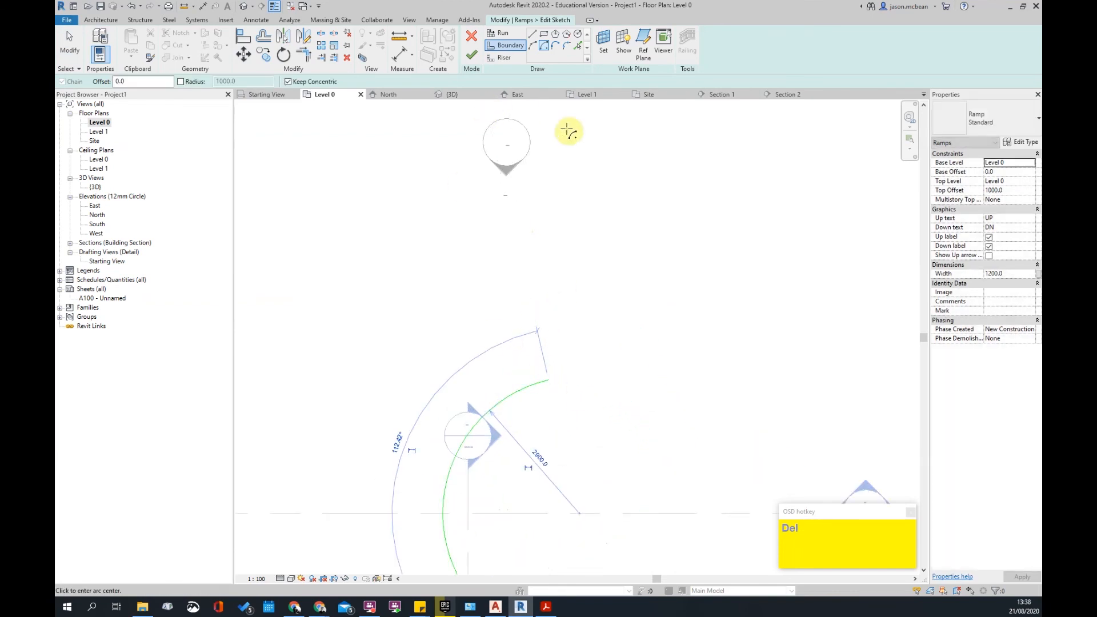
{"action": "scroll", "coordinate": [551, 126], "scroll_direction": "down", "scroll_amount": 1}
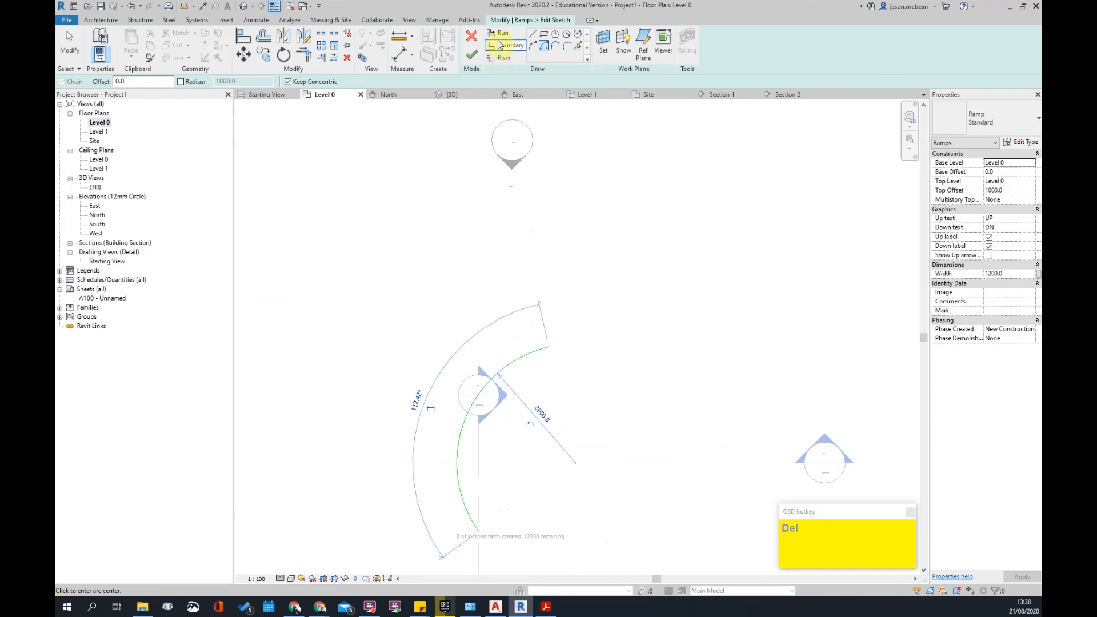
- After abandoning a run attempt, draw a riser line at the arc's upper end
{"action": "left_click", "coordinate": [511, 46]}
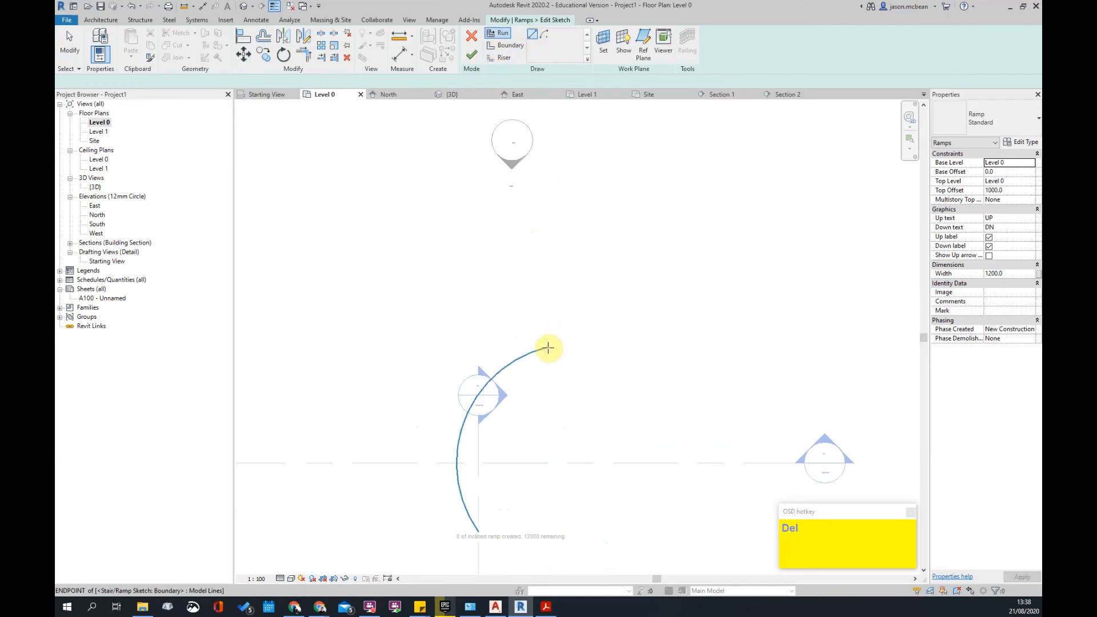
{"action": "scroll", "coordinate": [548, 347], "scroll_direction": "up", "scroll_amount": 2}
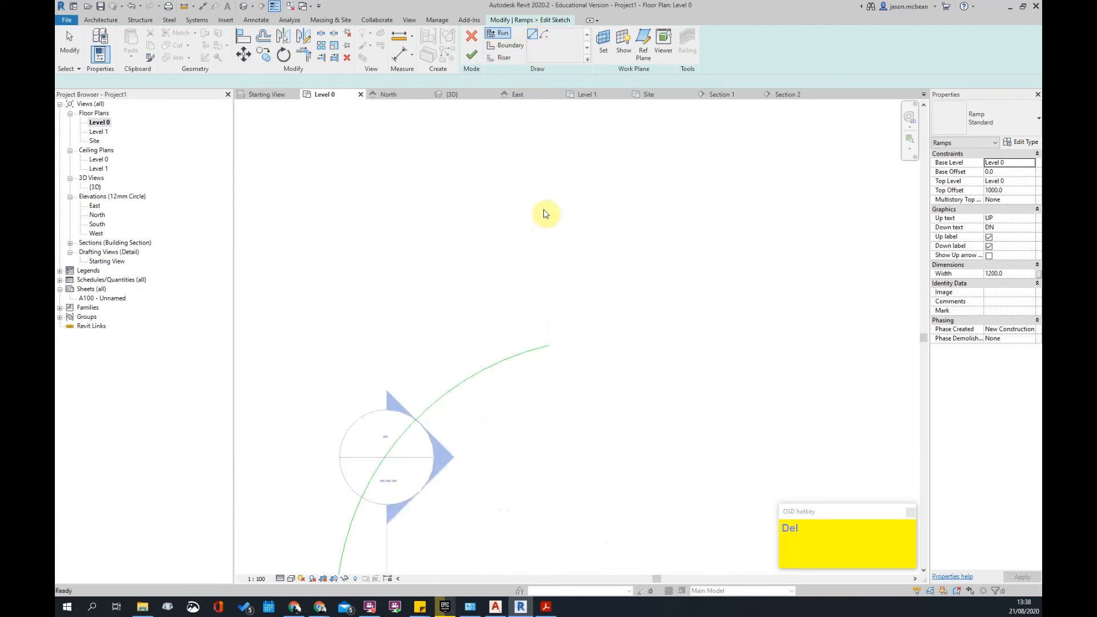
{"action": "left_click", "coordinate": [549, 346]}
{"action": "key", "text": "Escape"}
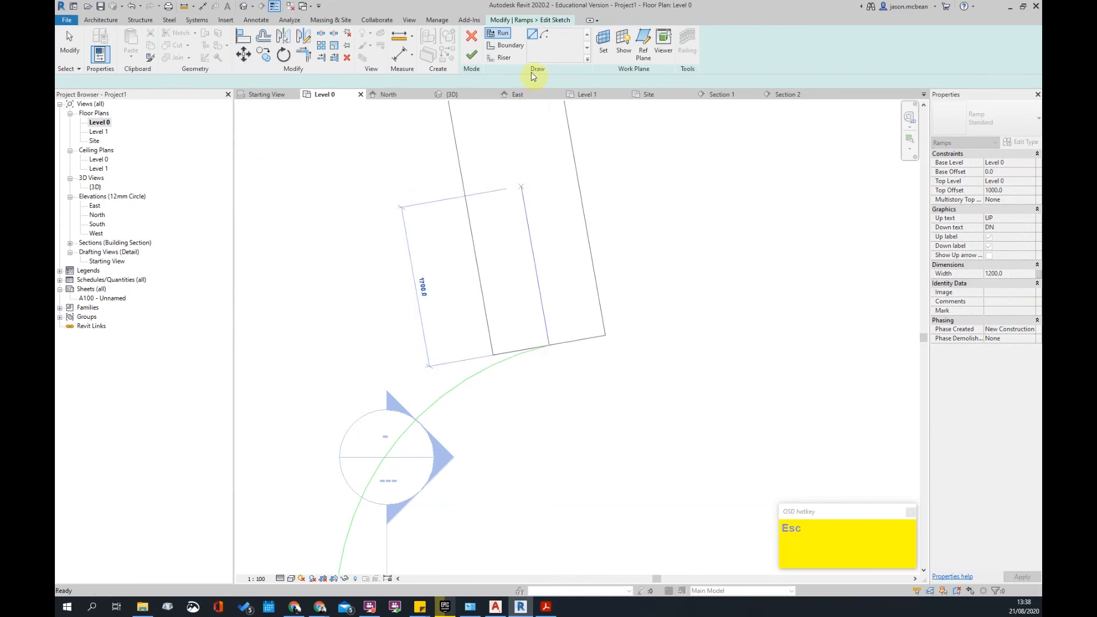
{"action": "left_click", "coordinate": [506, 45]}
{"action": "left_click", "coordinate": [505, 57]}
{"action": "left_click", "coordinate": [549, 345]}
{"action": "left_click", "coordinate": [526, 253]}
{"action": "key", "text": "Escape"}
- Draw a second riser line at the arc's lower end and select the arc boundary
{"action": "scroll", "coordinate": [514, 172], "scroll_direction": "down", "scroll_amount": 2}
{"action": "middle_click_drag", "start_coordinate": [473, 512], "coordinate": [470, 457]}
{"action": "left_click", "coordinate": [443, 458]}
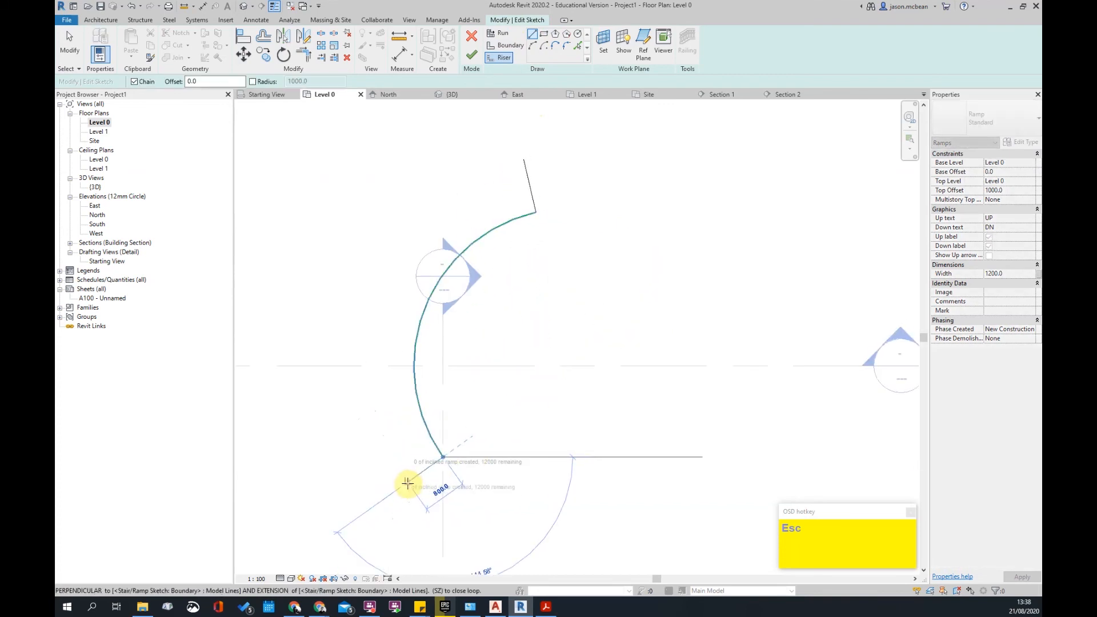
{"action": "left_click", "coordinate": [401, 488]}
{"action": "key", "text": "Escape"}
{"action": "key", "text": "Escape"}
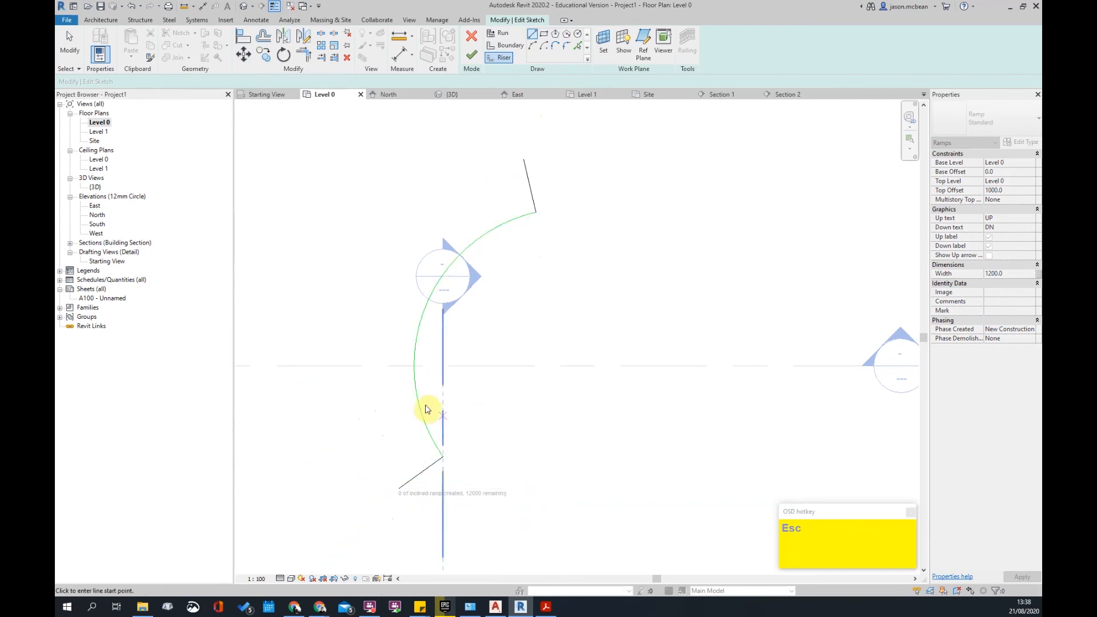
{"action": "left_click", "coordinate": [416, 391]}
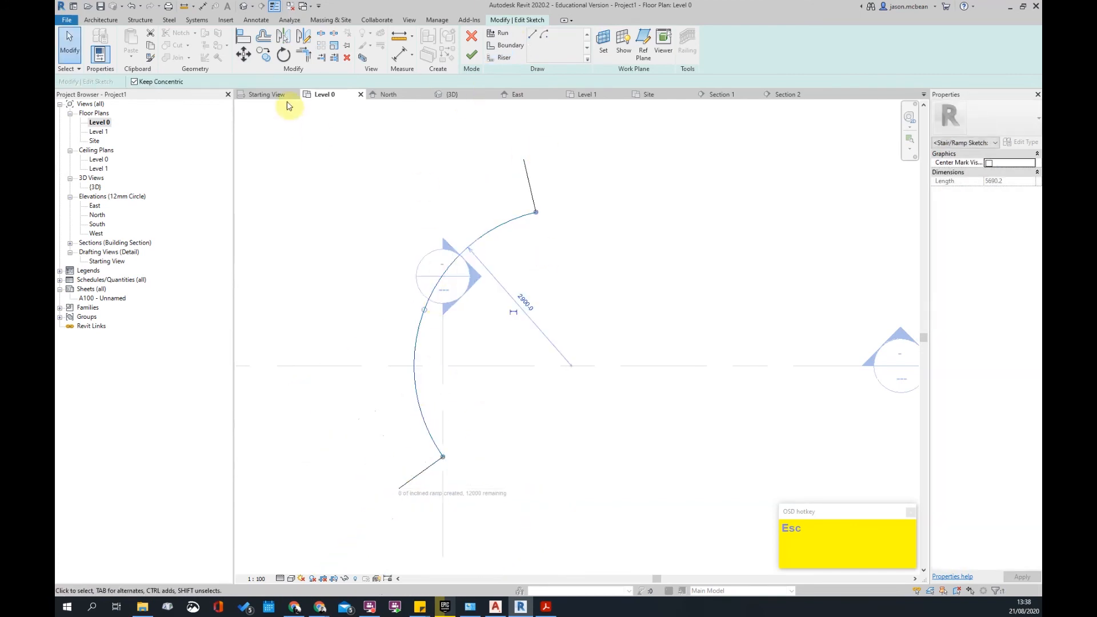
- Discard the stray resized arcs so only the original boundary arc remains
{"action": "left_click", "coordinate": [264, 38]}
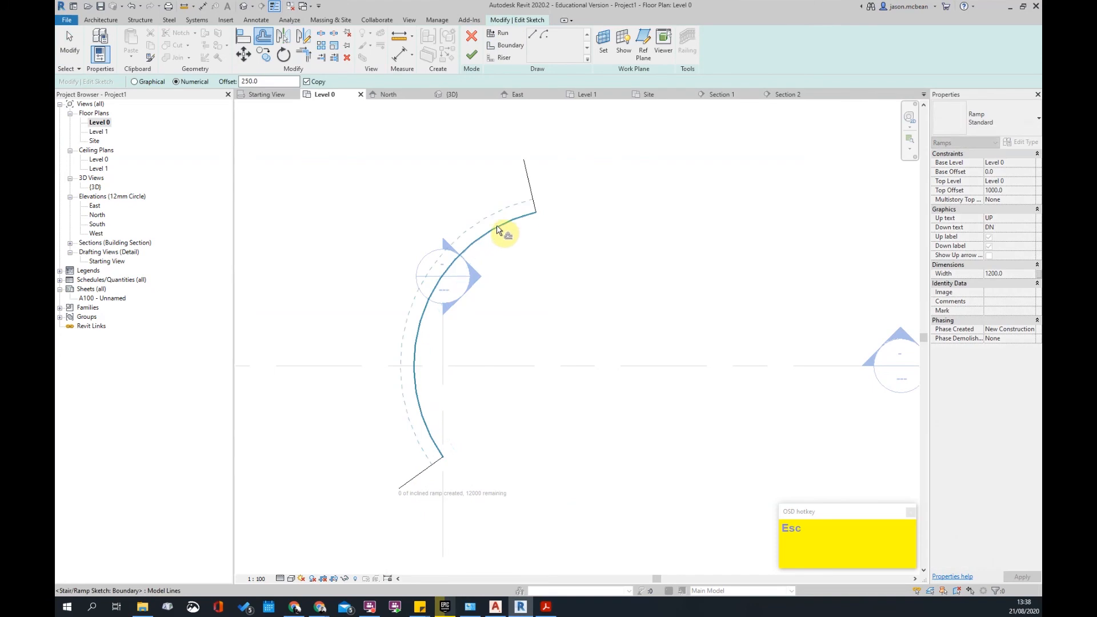
{"action": "key", "text": "Escape"}
{"action": "key", "text": "Escape"}
{"action": "left_click", "coordinate": [503, 210]}
{"action": "left_click_drag", "start_coordinate": [412, 306], "coordinate": [485, 233]}
{"action": "key", "text": "Escape"}
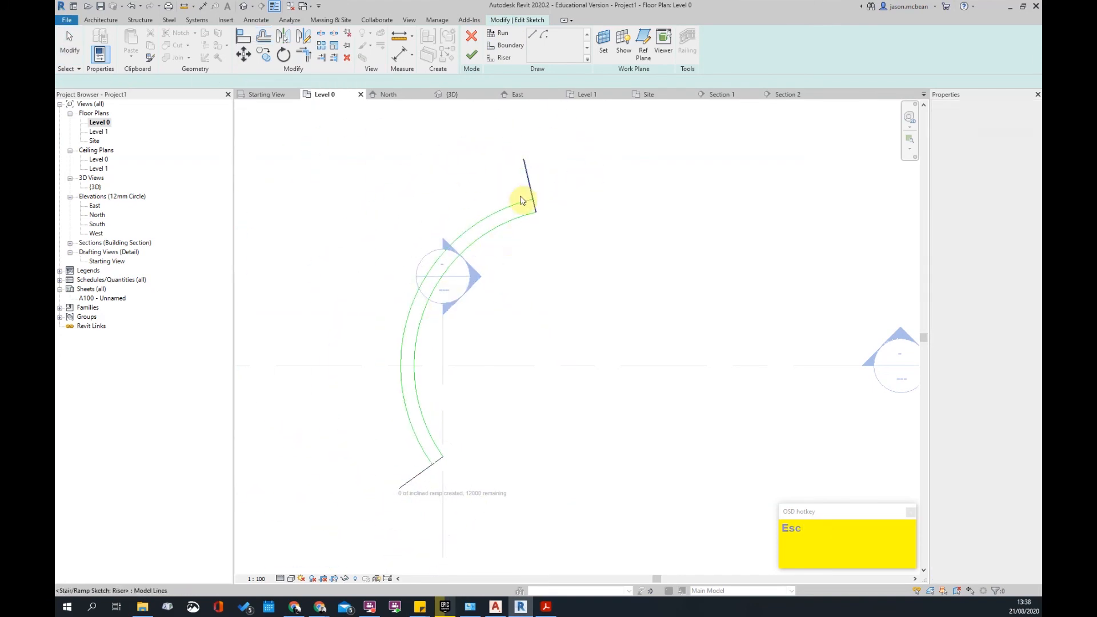
{"action": "left_click", "coordinate": [519, 221]}
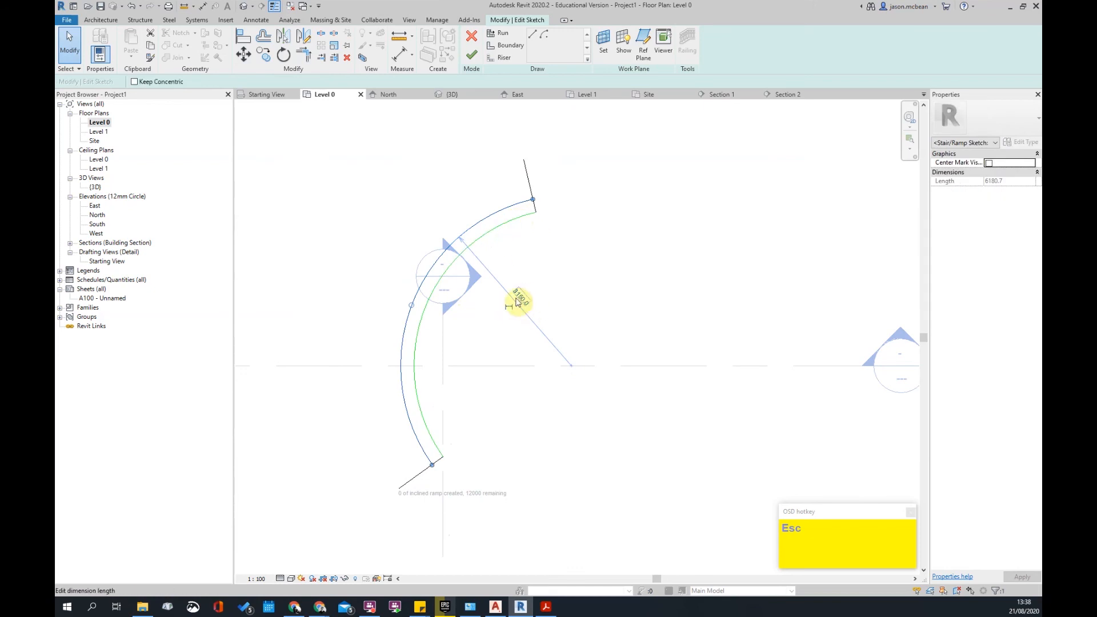
{"action": "mouse_move", "coordinate": [411, 305]}
{"action": "left_mouse_down"}
{"action": "mouse_move", "coordinate": [422, 311]}
{"action": "mouse_move", "coordinate": [421, 297]}
{"action": "left_mouse_up"}
{"action": "key", "text": "Escape"}
{"action": "key", "text": "Delete"}
{"action": "left_click", "coordinate": [495, 219]}
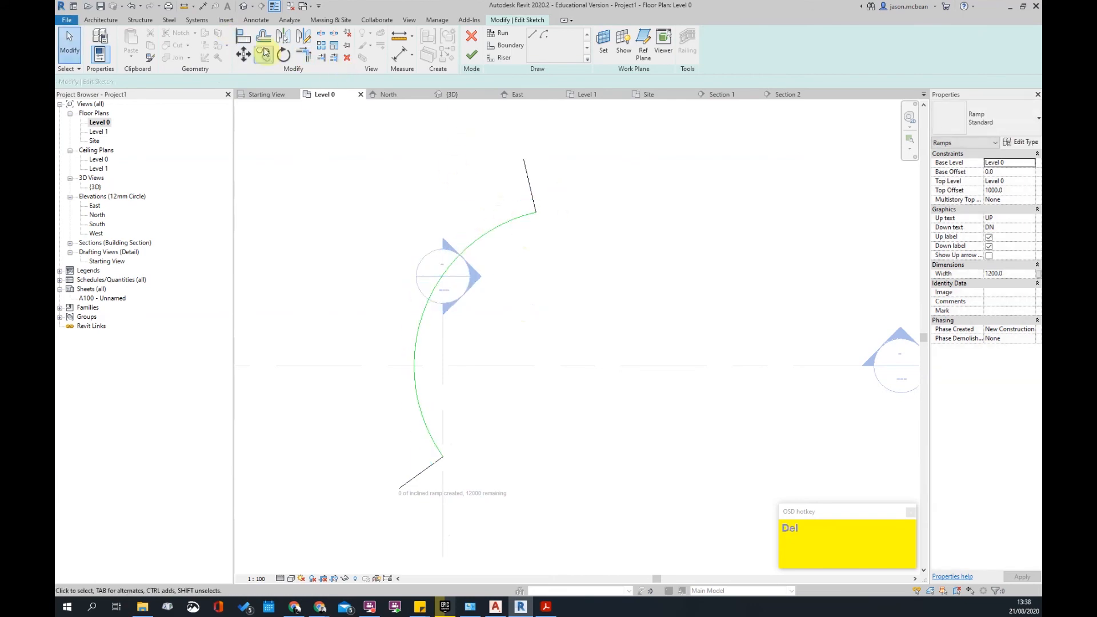
- Offset the arc 1200 outward, extend both risers to it, and dismiss the finish error
{"action": "key", "text": "o"}
{"action": "key", "text": "f"}
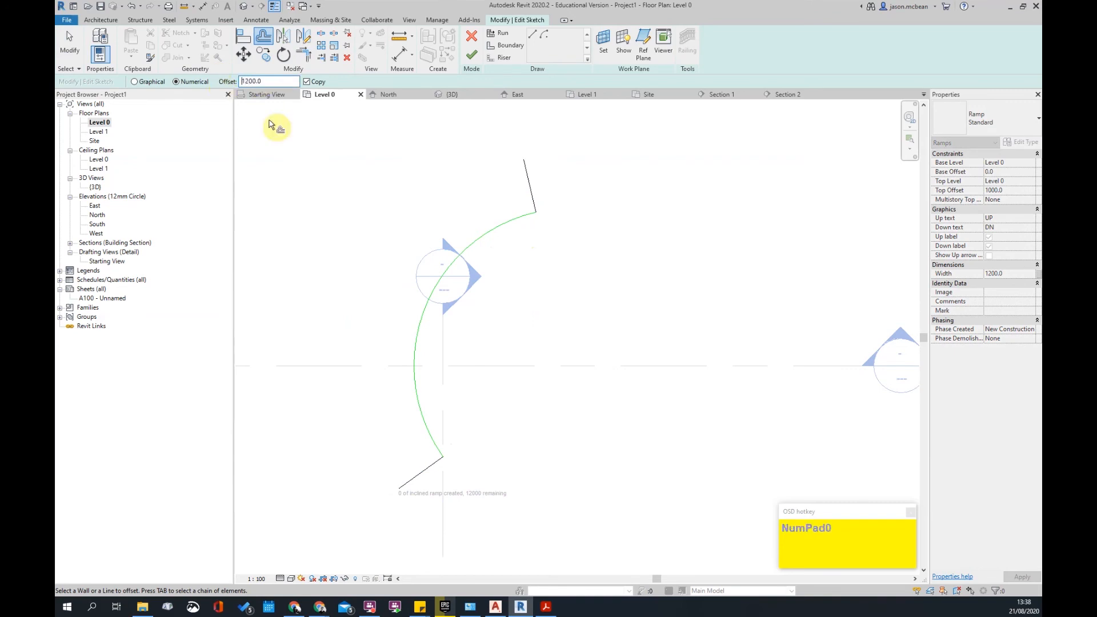
{"action": "left_click", "coordinate": [557, 216]}
{"action": "key", "text": "Escape"}
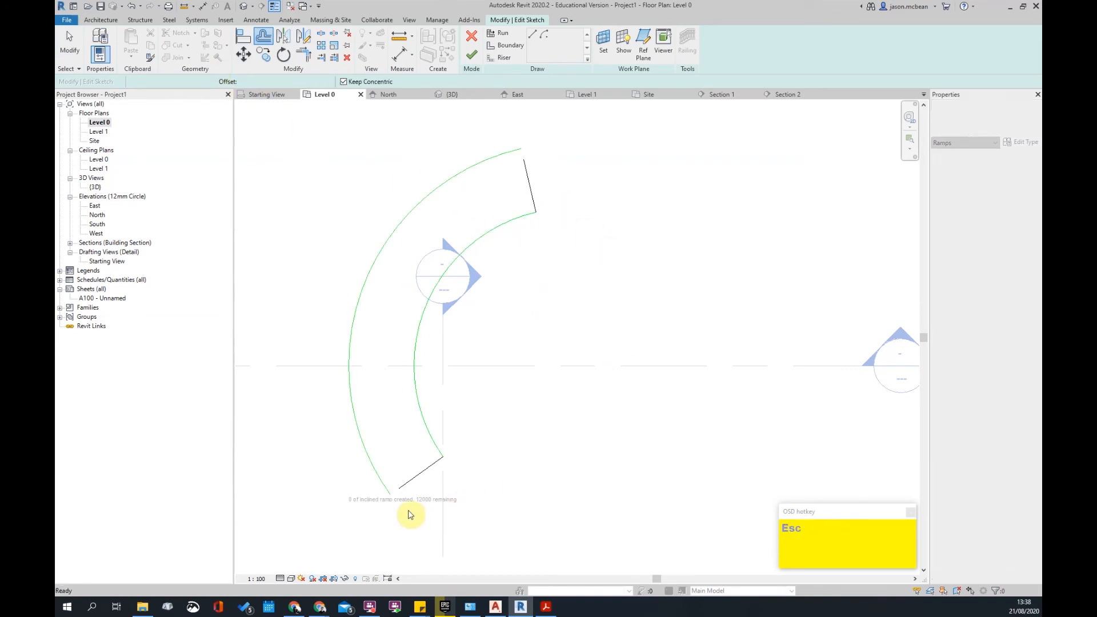
{"action": "key", "text": "t"}
{"action": "key", "text": "r"}
{"action": "left_click", "coordinate": [530, 182]}
{"action": "left_click", "coordinate": [510, 154]}
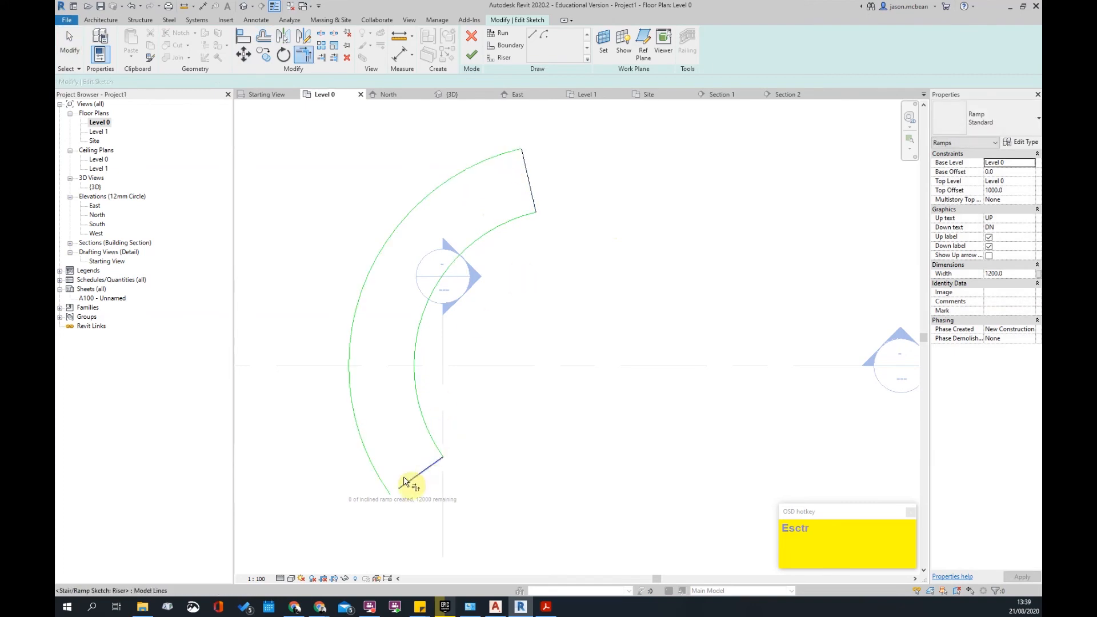
{"action": "left_click", "coordinate": [389, 487]}
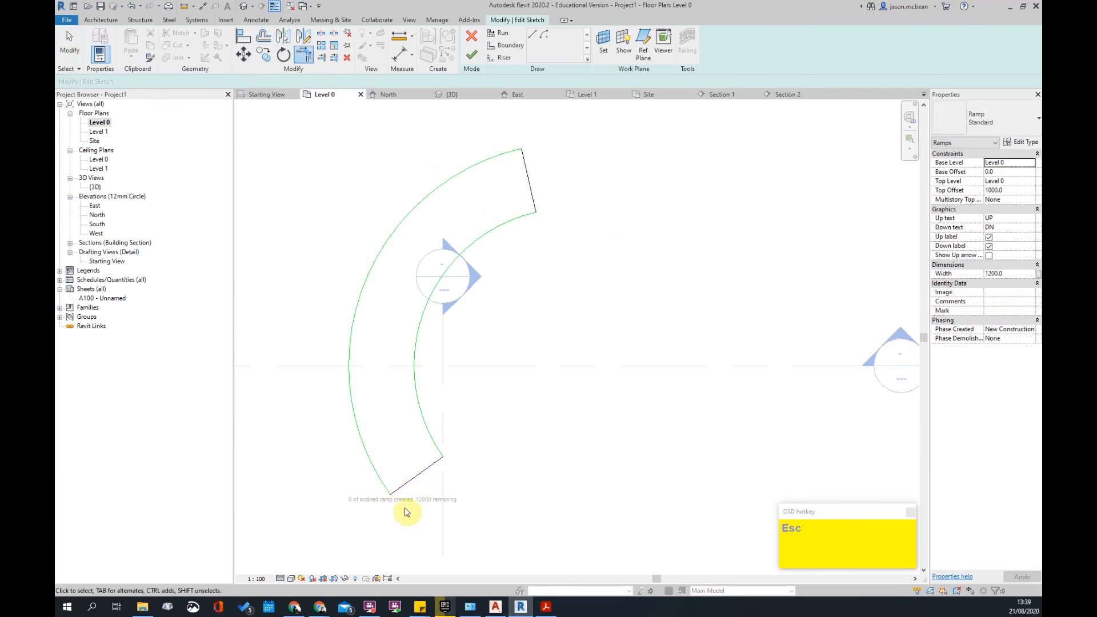
{"action": "key", "text": "Escape"}
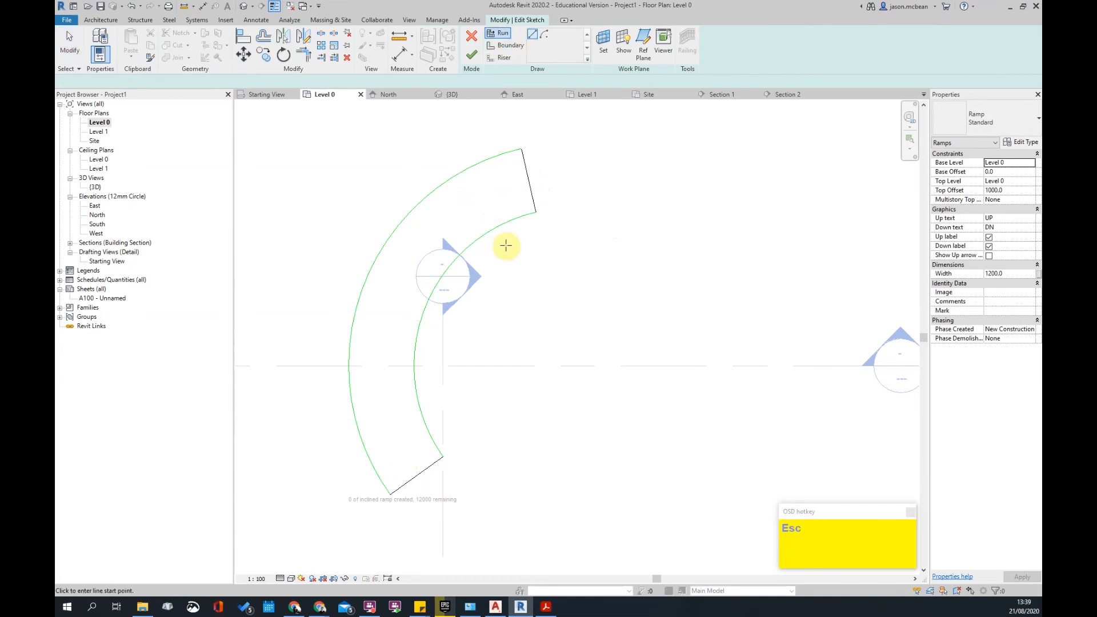
{"action": "left_click", "coordinate": [472, 54]}
{"action": "key", "text": "Escape"}
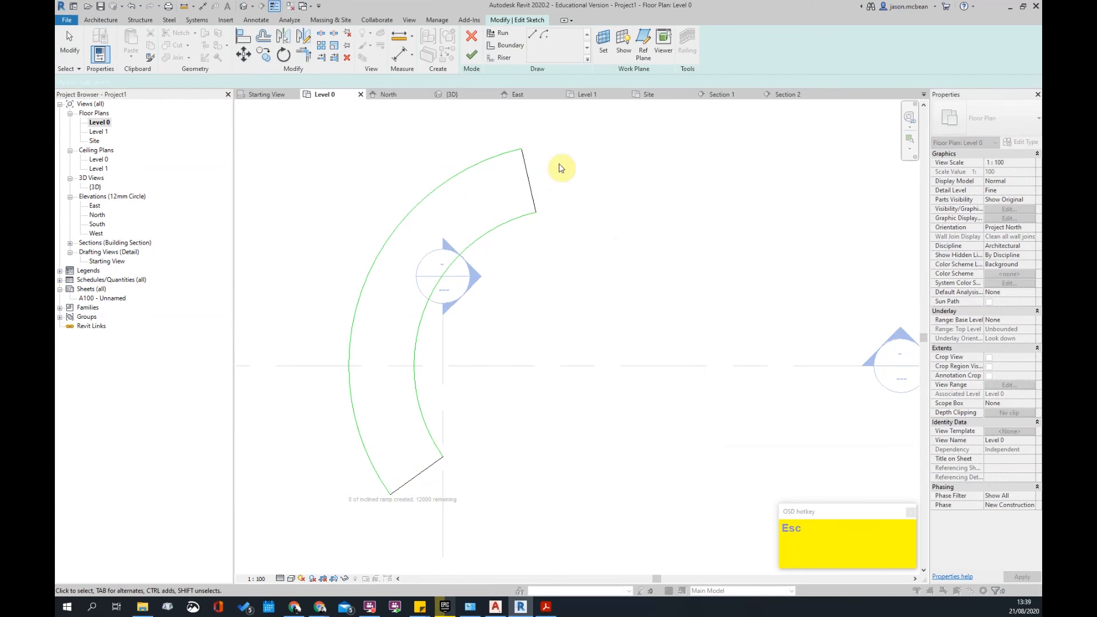
- Finish the curved ramp, deleting the invalid dimensions, and inspect it in the default 3D view
{"action": "left_click", "coordinate": [478, 58]}
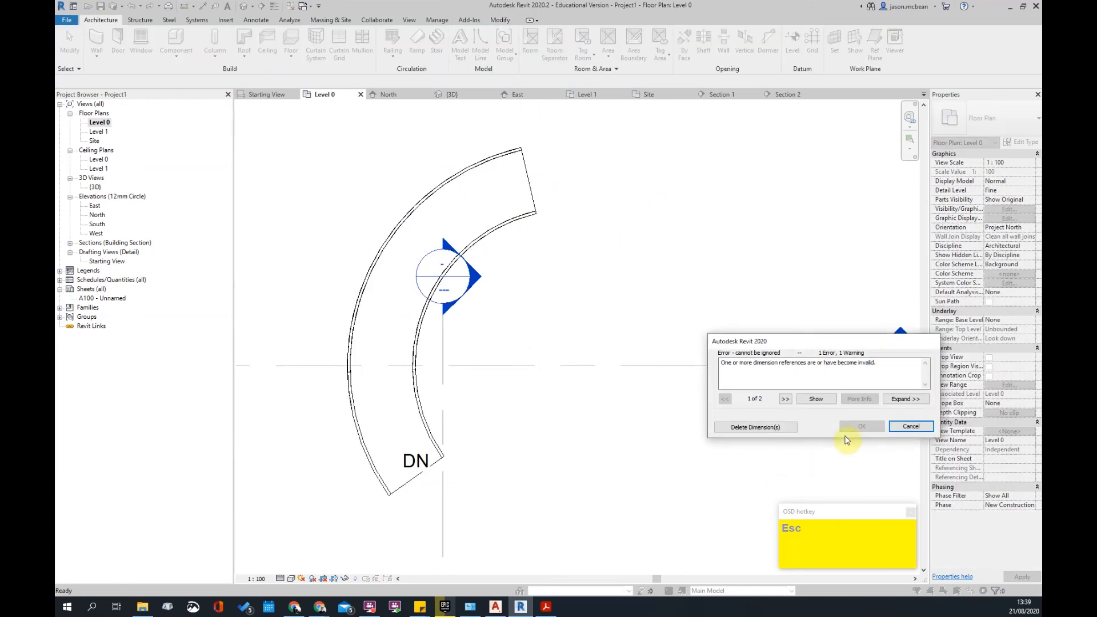
{"action": "left_click", "coordinate": [755, 428]}
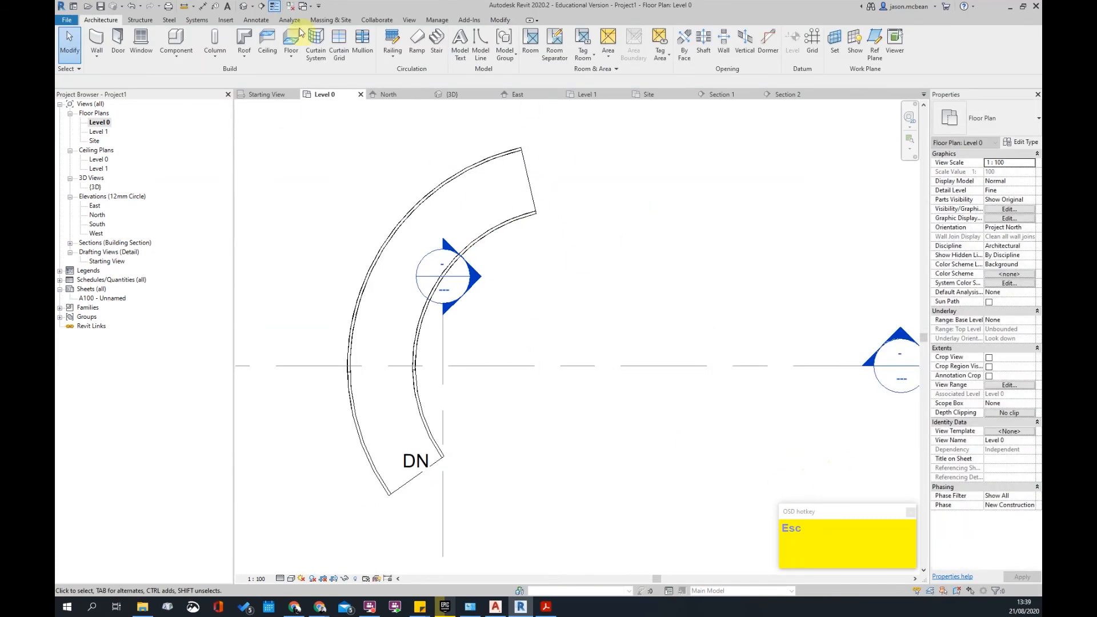
{"action": "left_click", "coordinate": [243, 7]}
{"action": "scroll", "coordinate": [484, 386], "scroll_direction": "up", "scroll_amount": 3}
{"action": "middle_click_drag", "start_coordinate": [675, 394], "coordinate": [679, 343], "text": "shift"}
{"action": "left_click", "coordinate": [455, 324]}
{"action": "middle_click_drag", "start_coordinate": [463, 332], "coordinate": [693, 480], "text": "shift"}
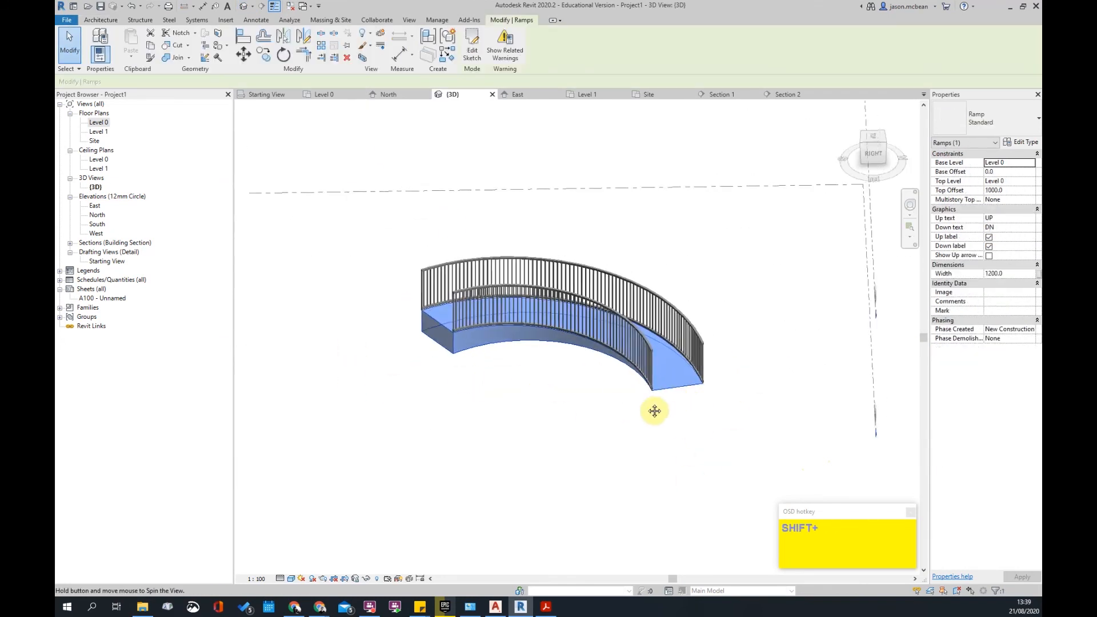
{"action": "middle_click_drag", "start_coordinate": [654, 411], "coordinate": [654, 396], "text": "shift"}
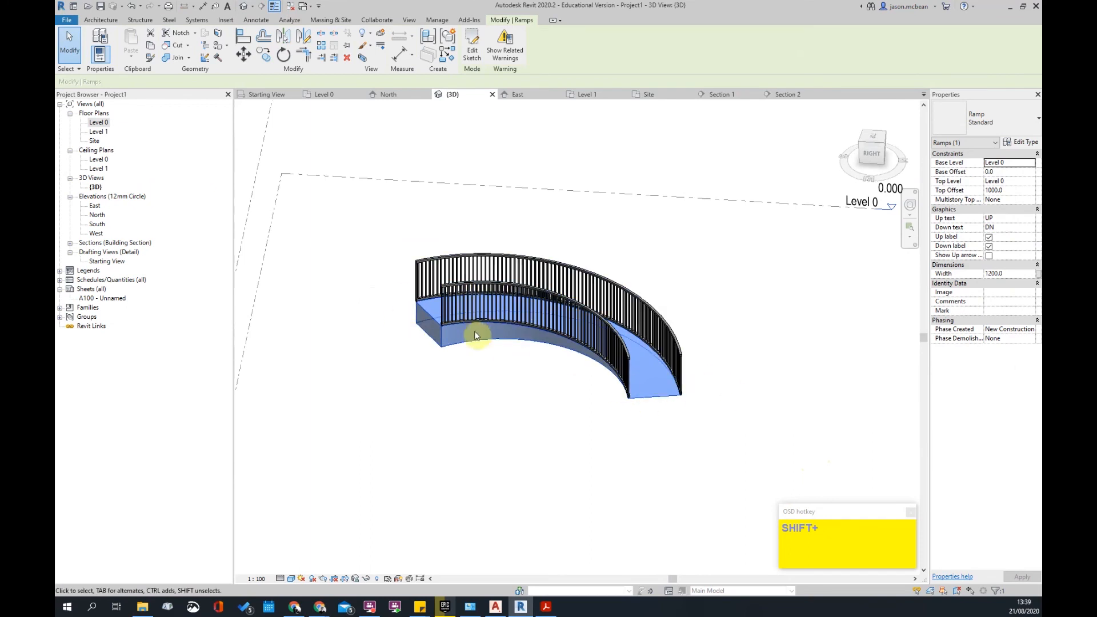
- Reopen the ramp's boundary sketch and view it from the top
{"action": "double_click", "coordinate": [522, 324]}
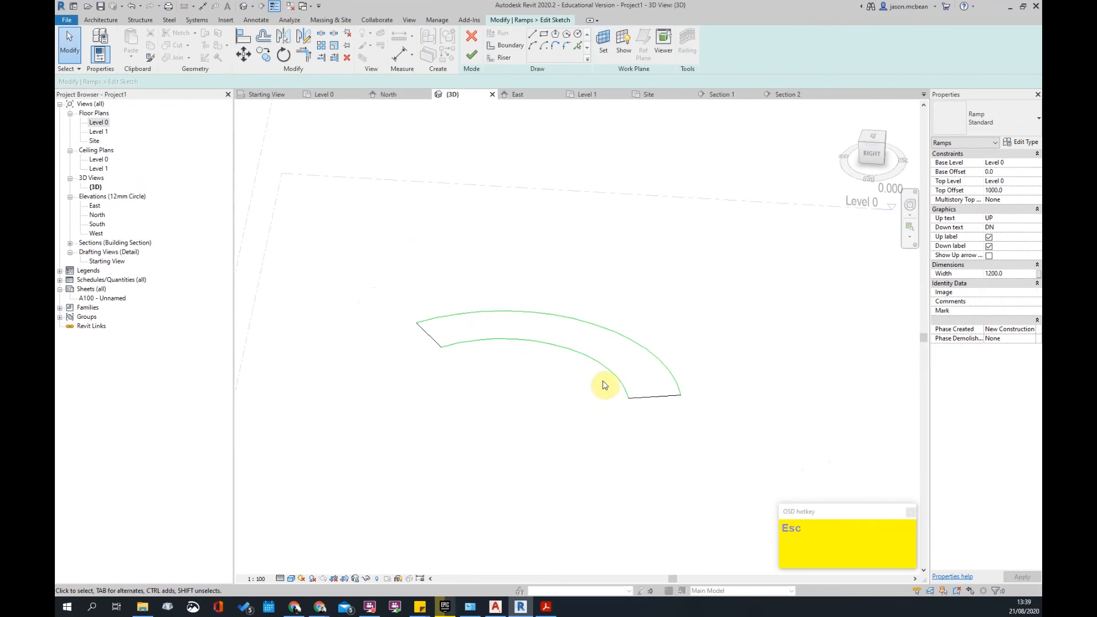
{"action": "middle_click_drag", "start_coordinate": [497, 372], "coordinate": [894, 147], "text": "shift"}
{"action": "left_click", "coordinate": [874, 141]}
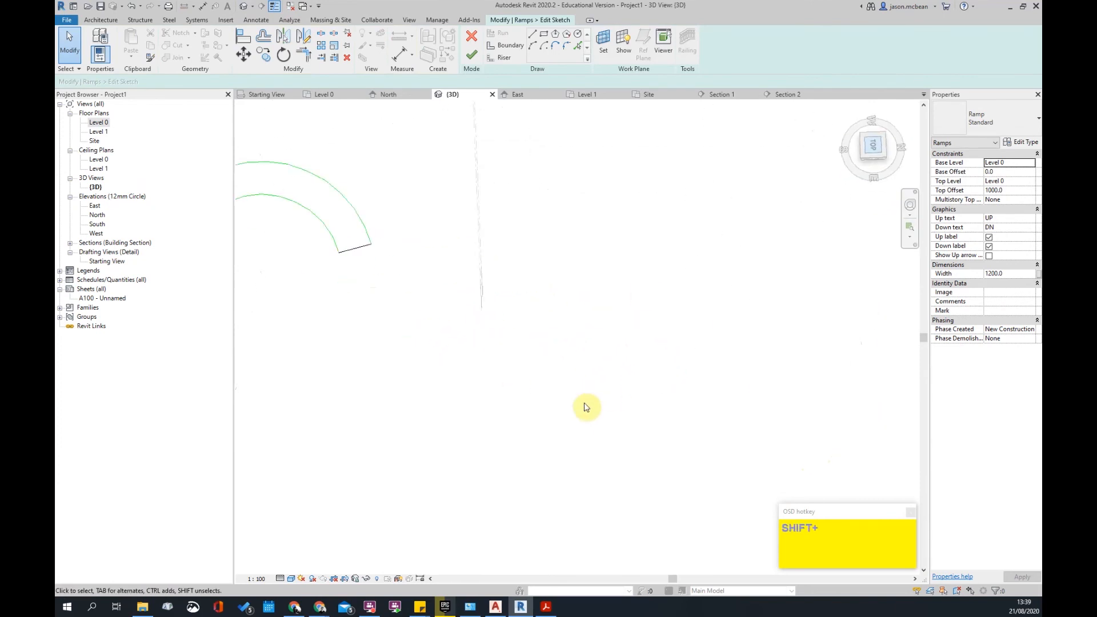
{"action": "scroll", "coordinate": [600, 351], "scroll_direction": "up", "scroll_amount": 3}
{"action": "mouse_move", "coordinate": [586, 389]}
{"action": "middle_mouse_down"}
{"action": "mouse_move", "coordinate": [473, 267]}
{"action": "mouse_move", "coordinate": [431, 245]}
{"action": "middle_mouse_up"}
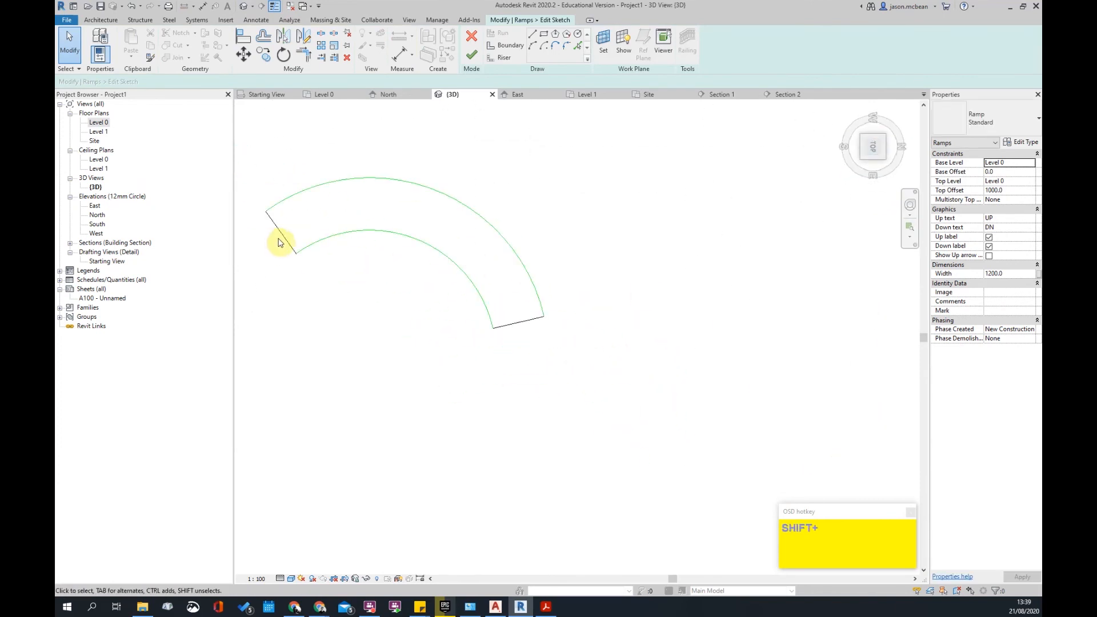
- Add an arc-length dimension reading 5690 to the inner boundary arc of the ramp sketch
{"action": "left_click", "coordinate": [97, 20]}
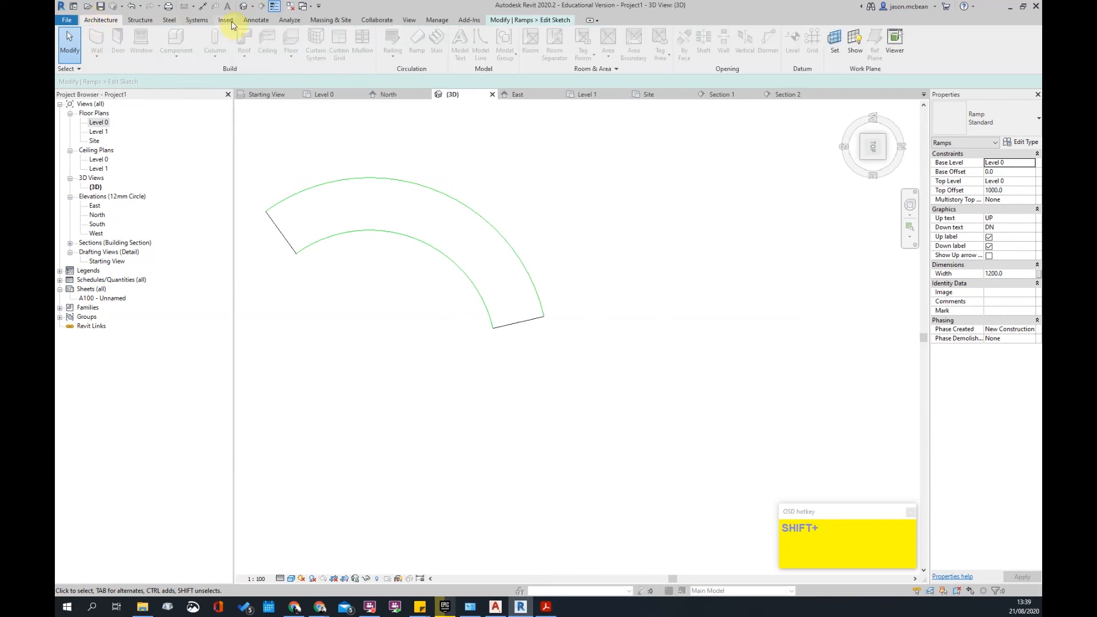
{"action": "left_click", "coordinate": [249, 21]}
{"action": "left_click", "coordinate": [211, 44]}
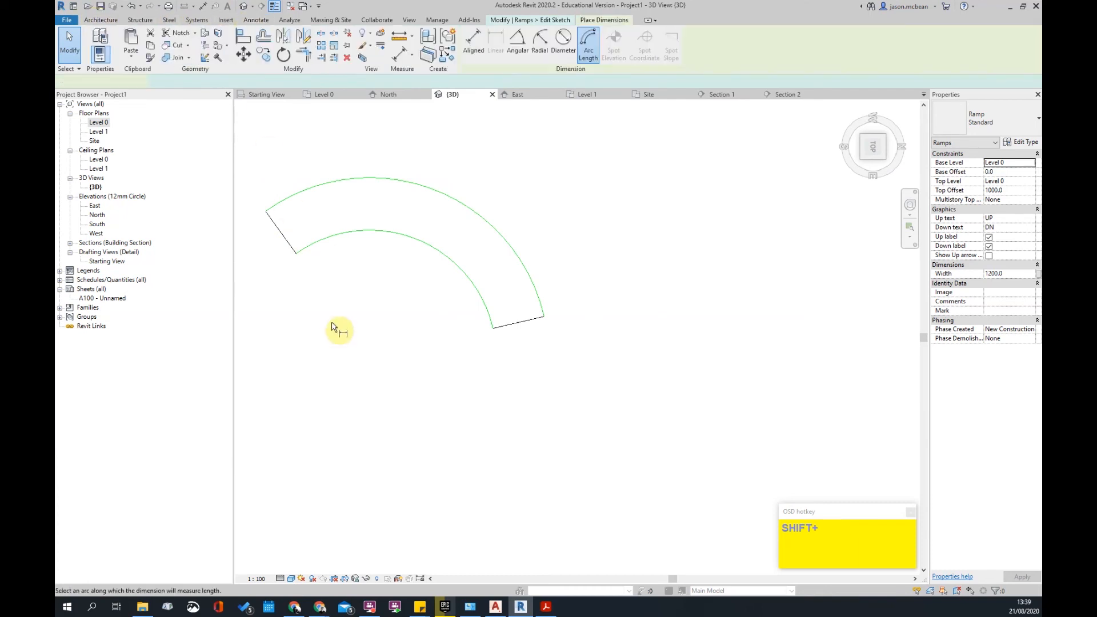
{"action": "left_click", "coordinate": [301, 256]}
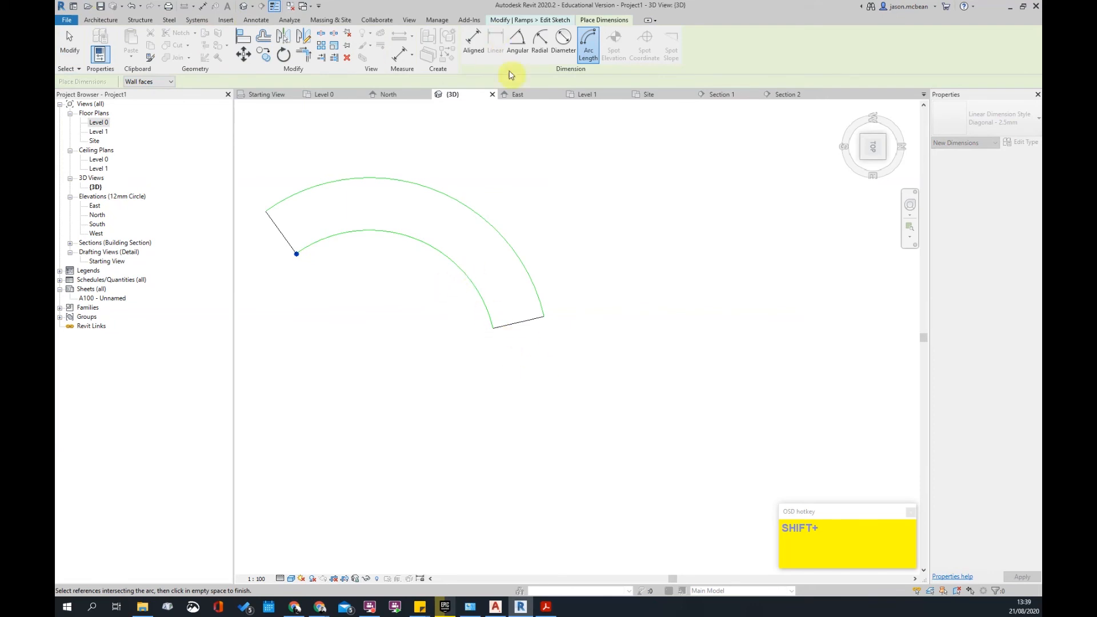
{"action": "left_click", "coordinate": [583, 40]}
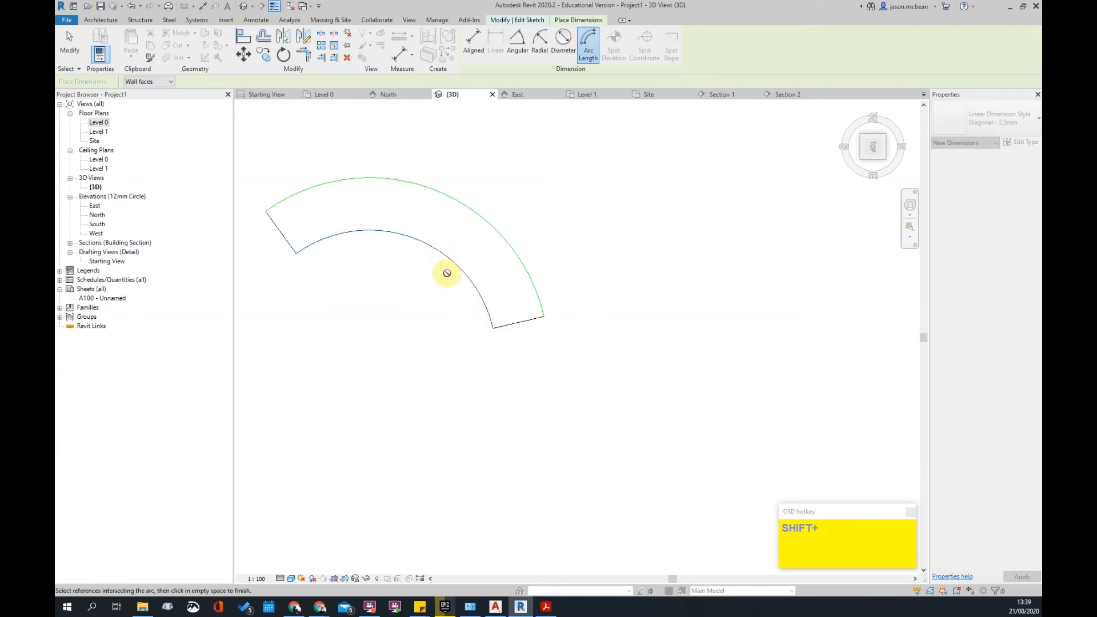
{"action": "left_click", "coordinate": [491, 327], "text": "shift"}
{"action": "left_click", "coordinate": [297, 255], "text": "shift"}
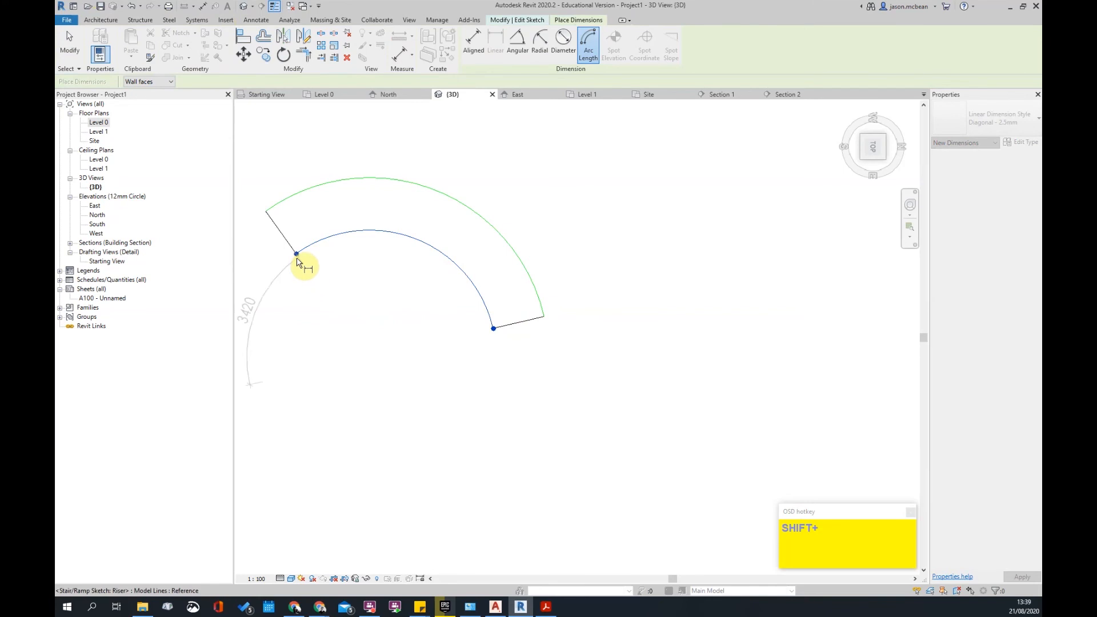
{"action": "scroll", "coordinate": [329, 251], "scroll_direction": "up", "scroll_amount": 2}
{"action": "key", "text": "Escape"}
{"action": "key", "text": "Escape"}
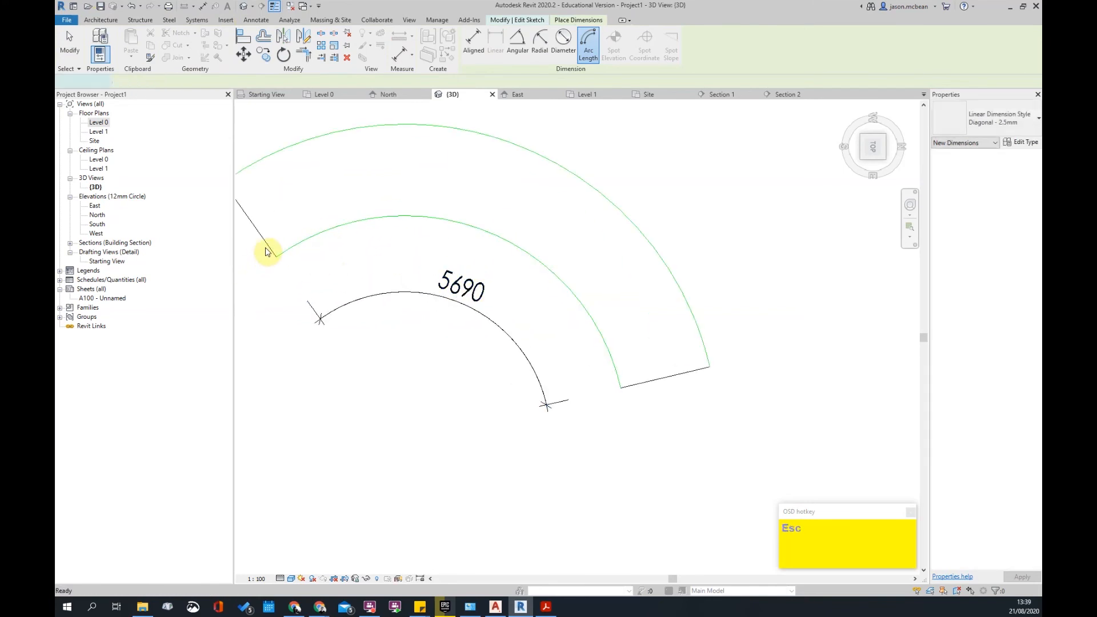
{"action": "key", "text": "Tab"}
{"action": "key", "text": "Tab"}
{"action": "key", "text": "Tab"}
{"action": "left_click", "coordinate": [279, 258]}
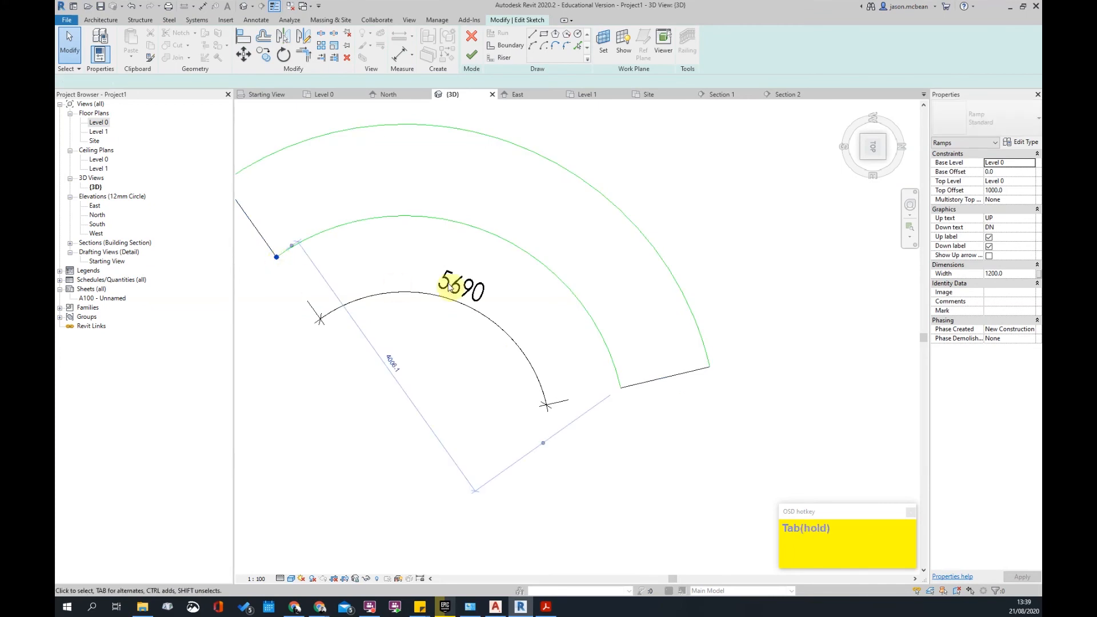
{"action": "key", "text": "Escape"}
{"action": "middle_click_drag", "start_coordinate": [422, 278], "coordinate": [550, 284]}
- Draw two straight boundary edges continuing from the outer and inner arc ends
{"action": "scroll", "coordinate": [540, 281], "scroll_direction": "down", "scroll_amount": 2}
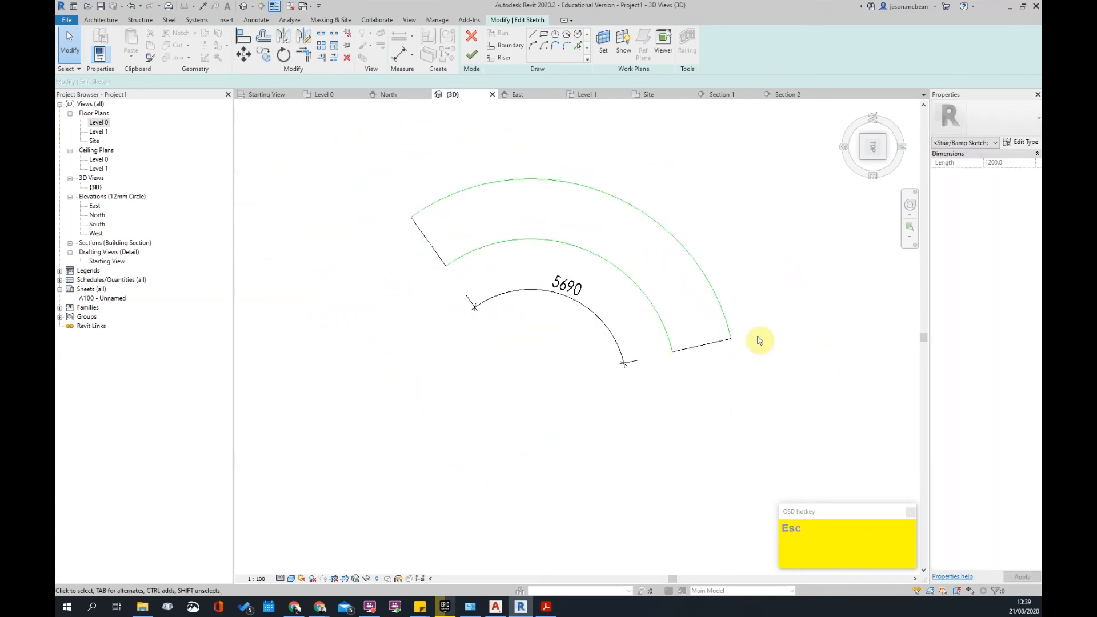
{"action": "scroll", "coordinate": [504, 278], "scroll_direction": "up", "scroll_amount": 2}
{"action": "scroll", "coordinate": [412, 273], "scroll_direction": "down", "scroll_amount": 2}
{"action": "scroll", "coordinate": [524, 280], "scroll_direction": "up", "scroll_amount": 2}
{"action": "scroll", "coordinate": [524, 280], "scroll_direction": "down", "scroll_amount": 2}
{"action": "scroll", "coordinate": [324, 247], "scroll_direction": "up", "scroll_amount": 2}
{"action": "scroll", "coordinate": [534, 265], "scroll_direction": "down", "scroll_amount": 2}
{"action": "scroll", "coordinate": [543, 303], "scroll_direction": "up", "scroll_amount": 1}
{"action": "scroll", "coordinate": [478, 258], "scroll_direction": "up", "scroll_amount": 2}
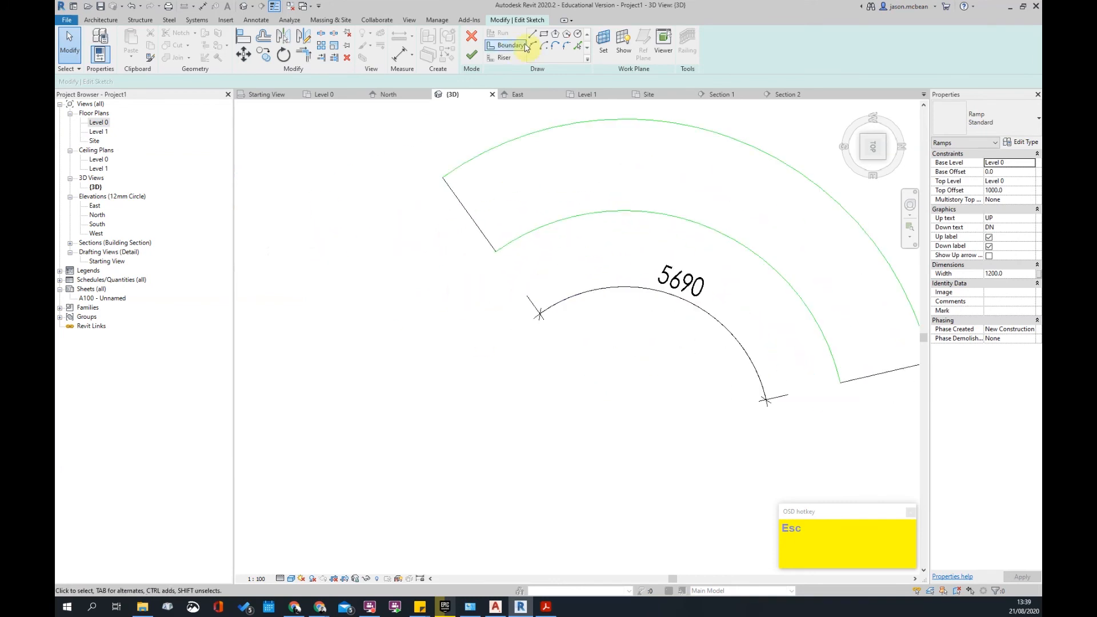
{"action": "left_click", "coordinate": [443, 176]}
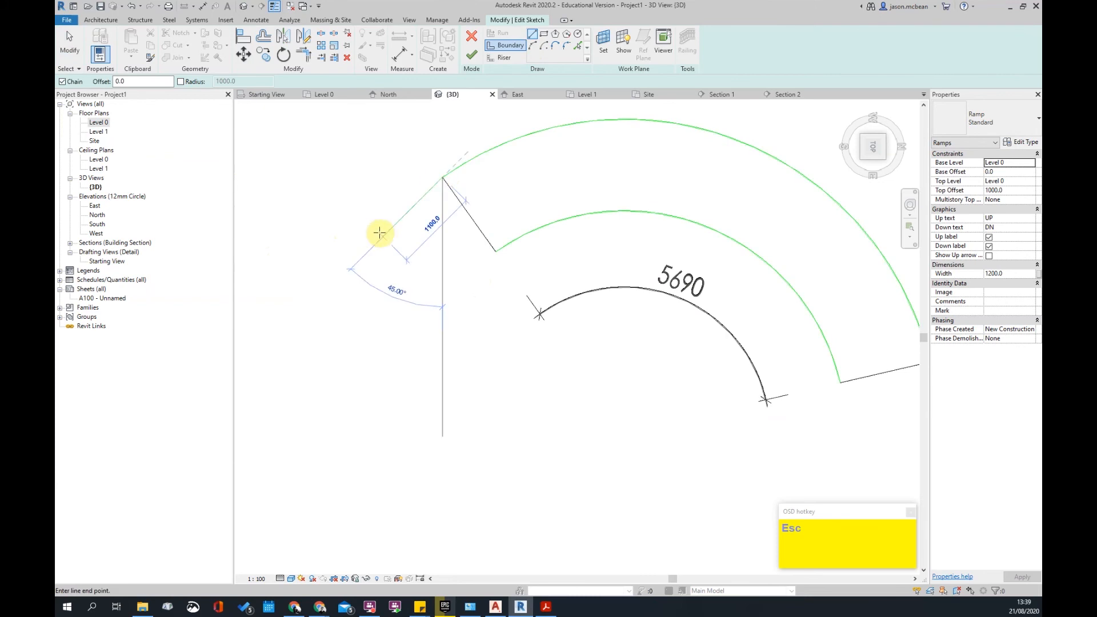
{"action": "left_click", "coordinate": [355, 239]}
{"action": "left_click", "coordinate": [495, 252]}
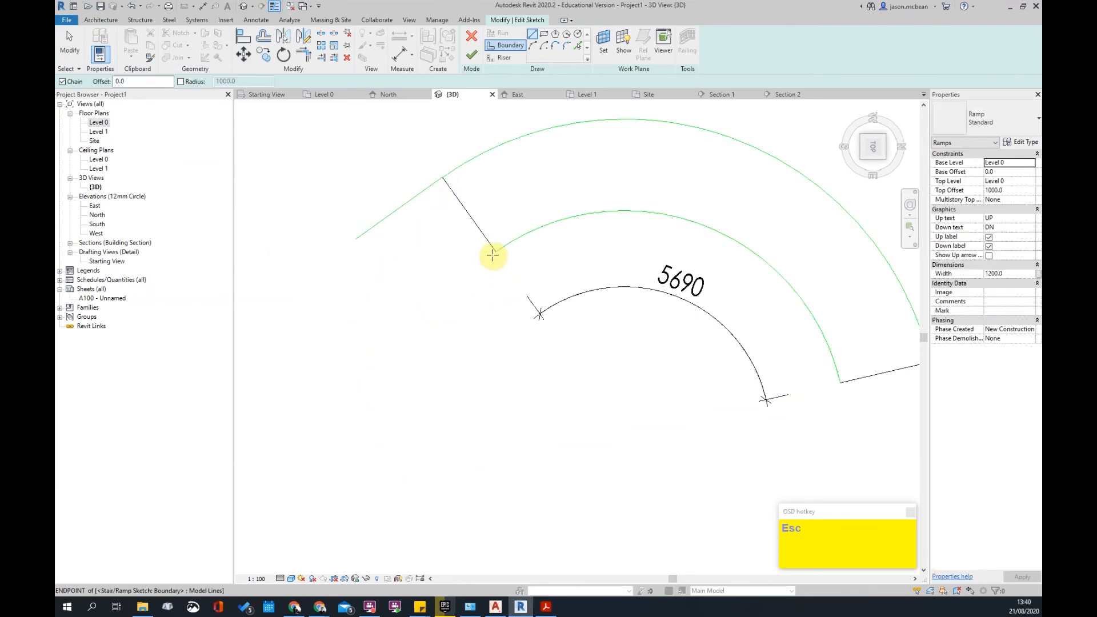
{"action": "left_click", "coordinate": [403, 318]}
{"action": "key", "text": "Escape"}
{"action": "key", "text": "Escape"}
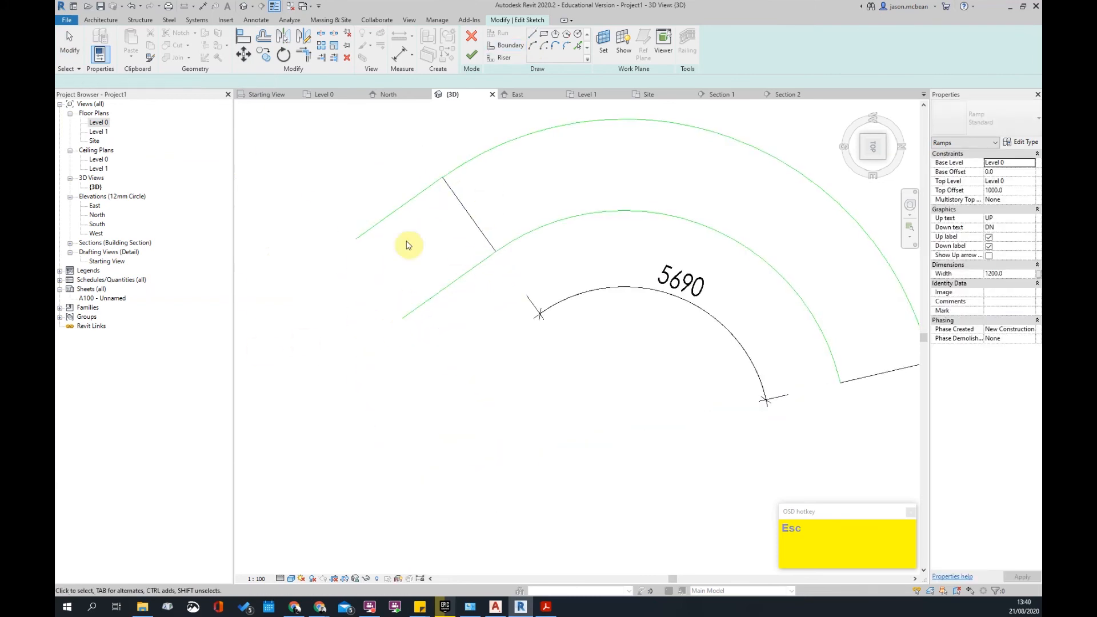
- Close the straight section with a riser line and finish the ramp sketch
{"action": "left_click", "coordinate": [491, 59]}
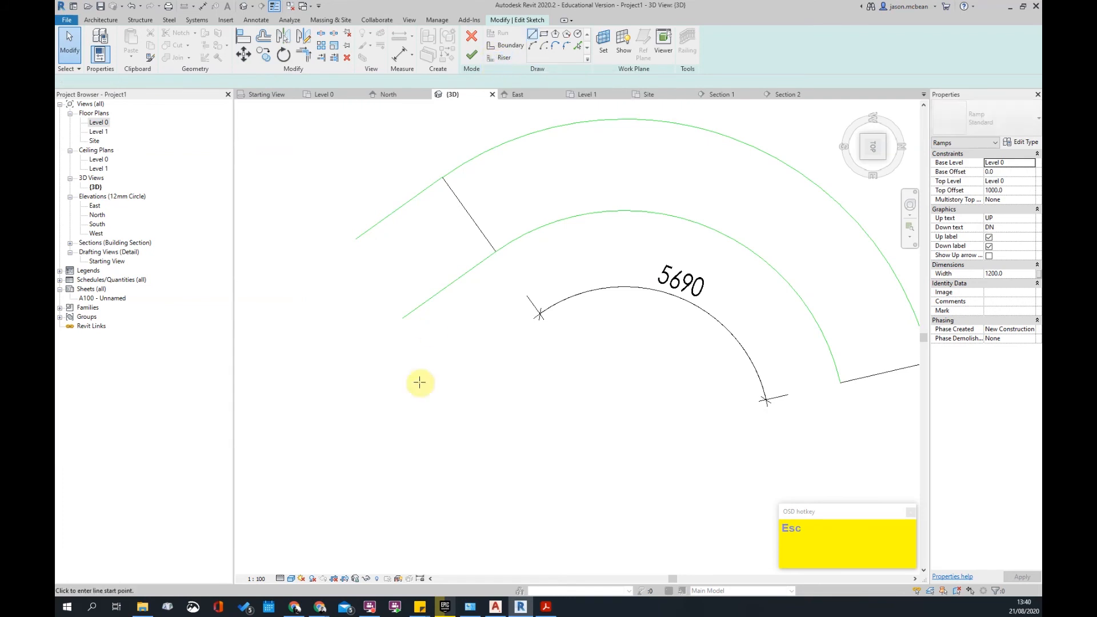
{"action": "left_click", "coordinate": [356, 239]}
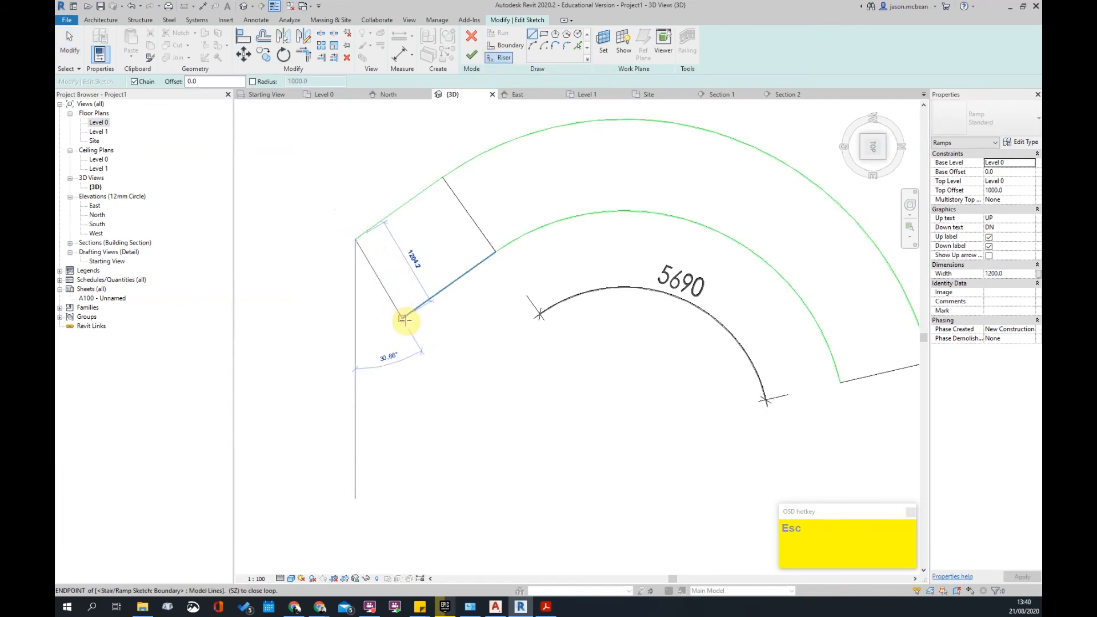
{"action": "key", "text": "shift+p"}
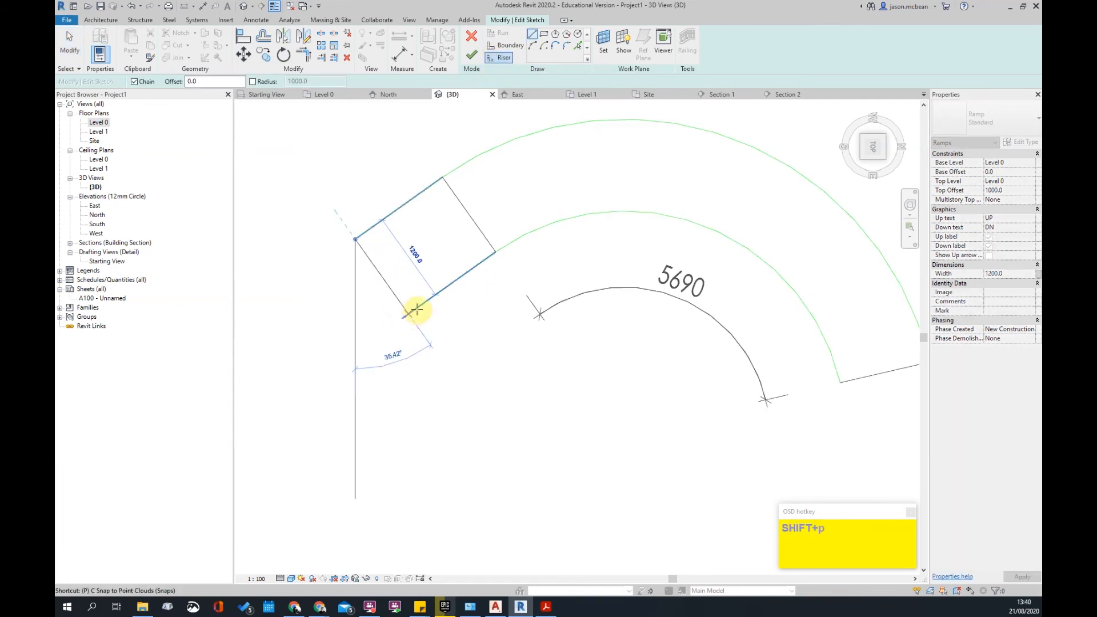
{"action": "left_click", "coordinate": [407, 316]}
{"action": "key", "text": "Escape"}
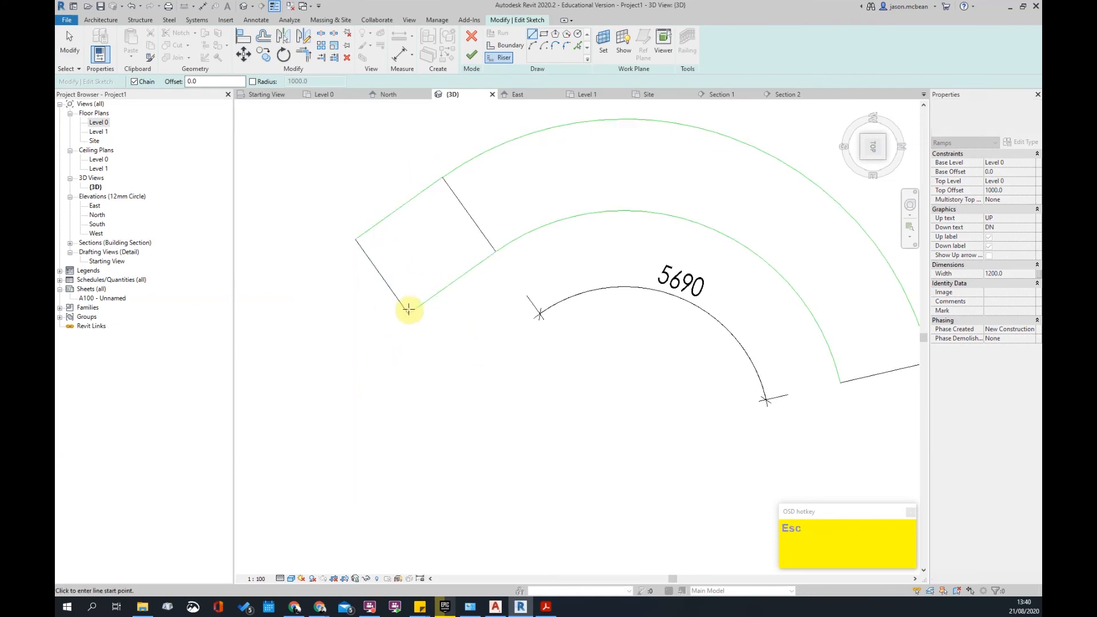
{"action": "key", "text": "Escape"}
{"action": "scroll", "coordinate": [408, 314], "scroll_direction": "up", "scroll_amount": 3}
{"action": "scroll", "coordinate": [461, 324], "scroll_direction": "down", "scroll_amount": 2}
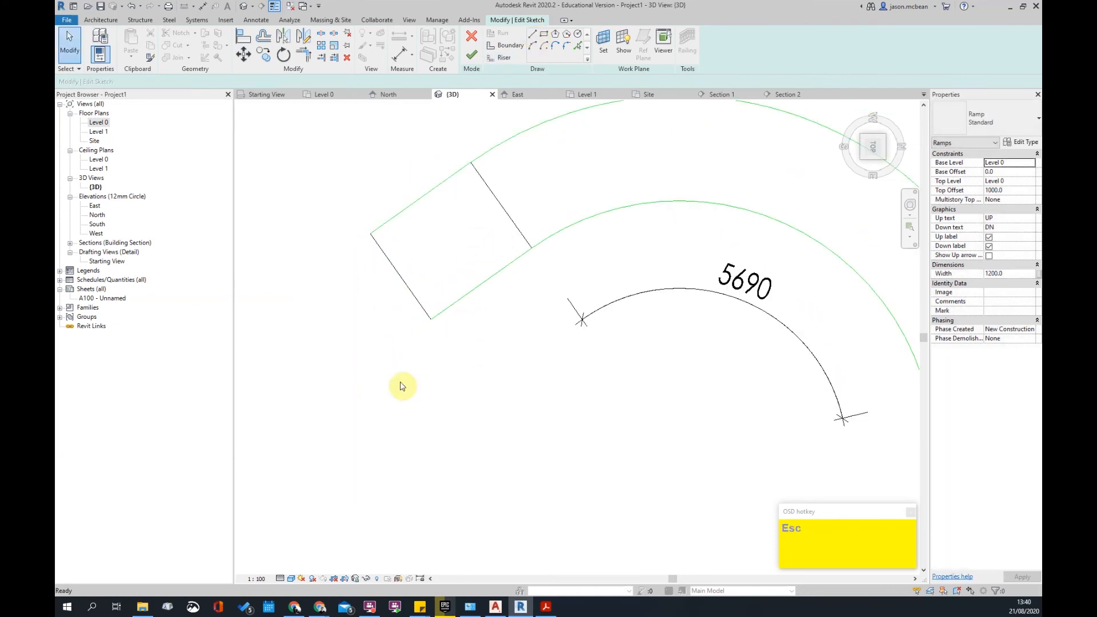
{"action": "scroll", "coordinate": [500, 114], "scroll_direction": "down", "scroll_amount": 1}
{"action": "left_click", "coordinate": [471, 58]}
{"action": "key", "text": "Escape"}
{"action": "scroll", "coordinate": [499, 409], "scroll_direction": "down", "scroll_amount": 2}
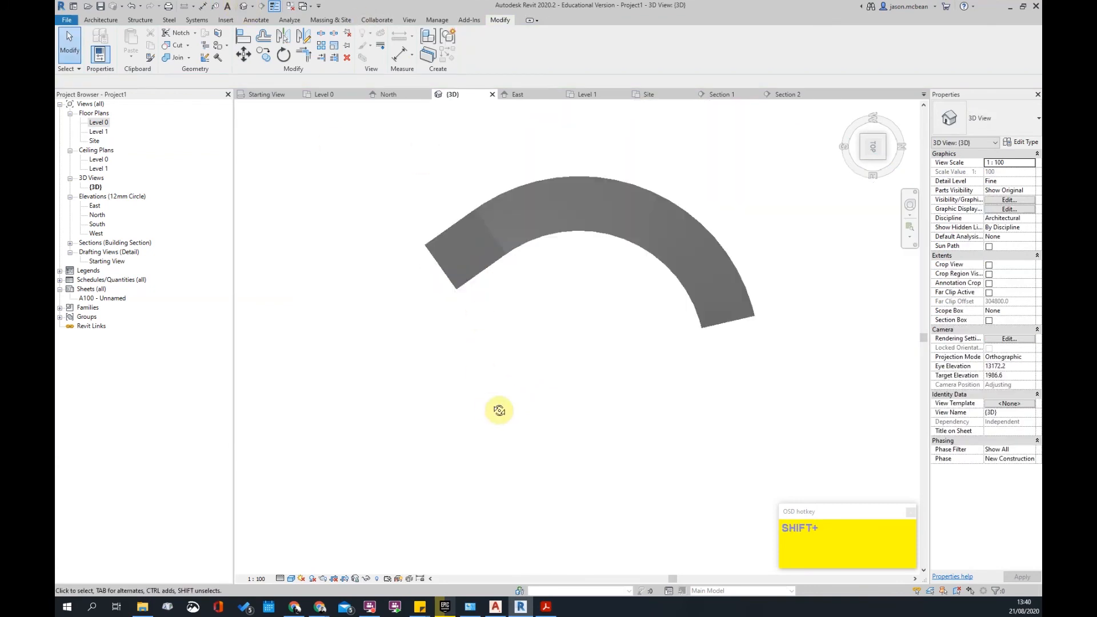
{"action": "middle_click_drag", "start_coordinate": [500, 409], "coordinate": [580, 184], "text": "shift"}
{"action": "scroll", "coordinate": [575, 363], "scroll_direction": "up", "scroll_amount": 3}
{"action": "middle_click_drag", "start_coordinate": [575, 363], "coordinate": [493, 220], "text": "shift"}
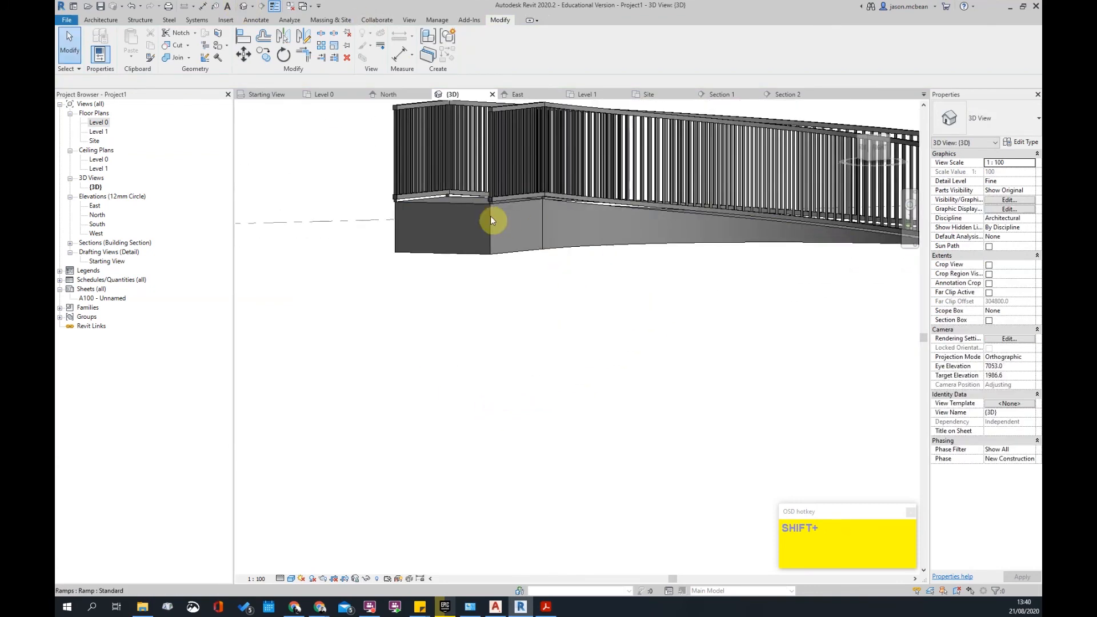
{"action": "left_click", "coordinate": [466, 204]}
{"action": "middle_click_drag", "start_coordinate": [742, 351], "coordinate": [498, 372], "text": "shift"}
{"action": "left_click", "coordinate": [485, 272]}
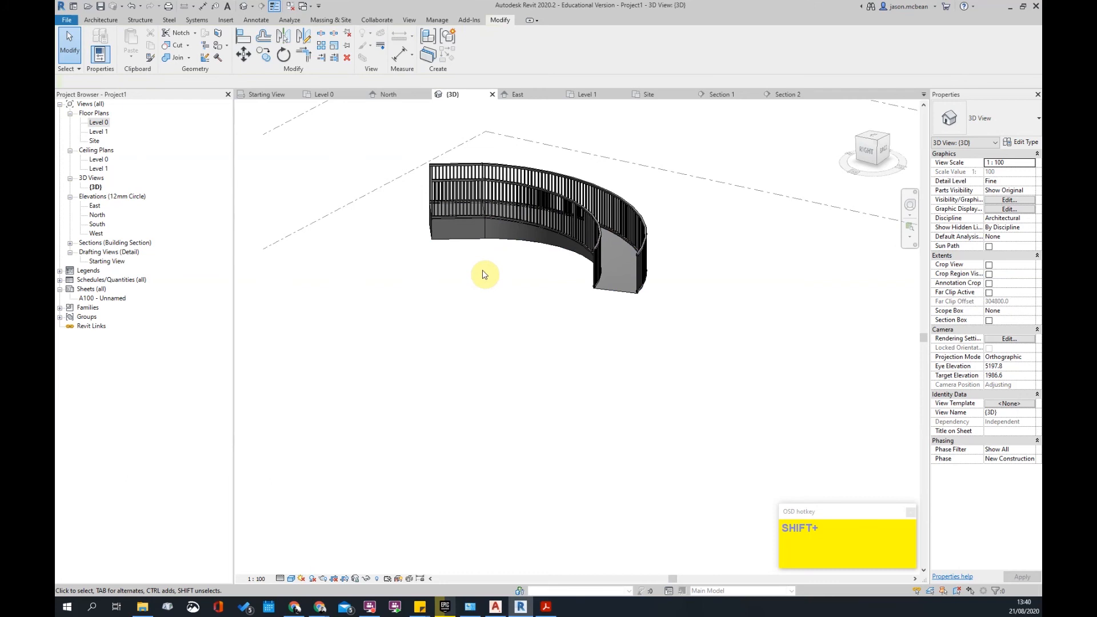
{"action": "left_click", "coordinate": [492, 220]}
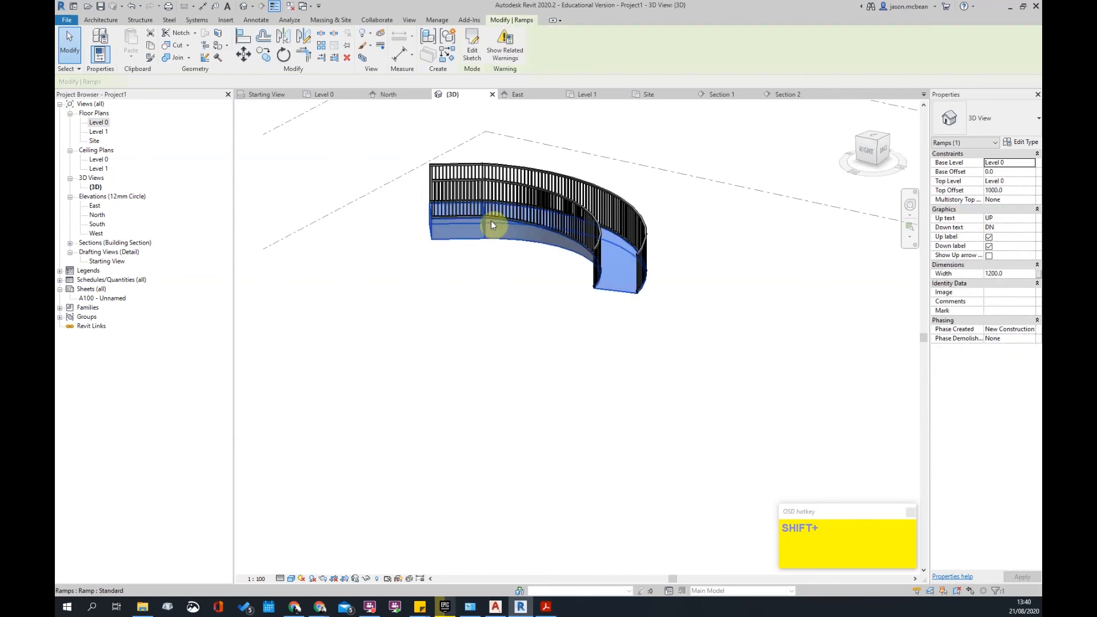
- Open the ramp sketch and window-delete all lines of the curved ramp sketch
{"action": "double_click", "coordinate": [568, 269]}
{"action": "middle_click_drag", "start_coordinate": [553, 252], "coordinate": [607, 331], "text": "shift"}
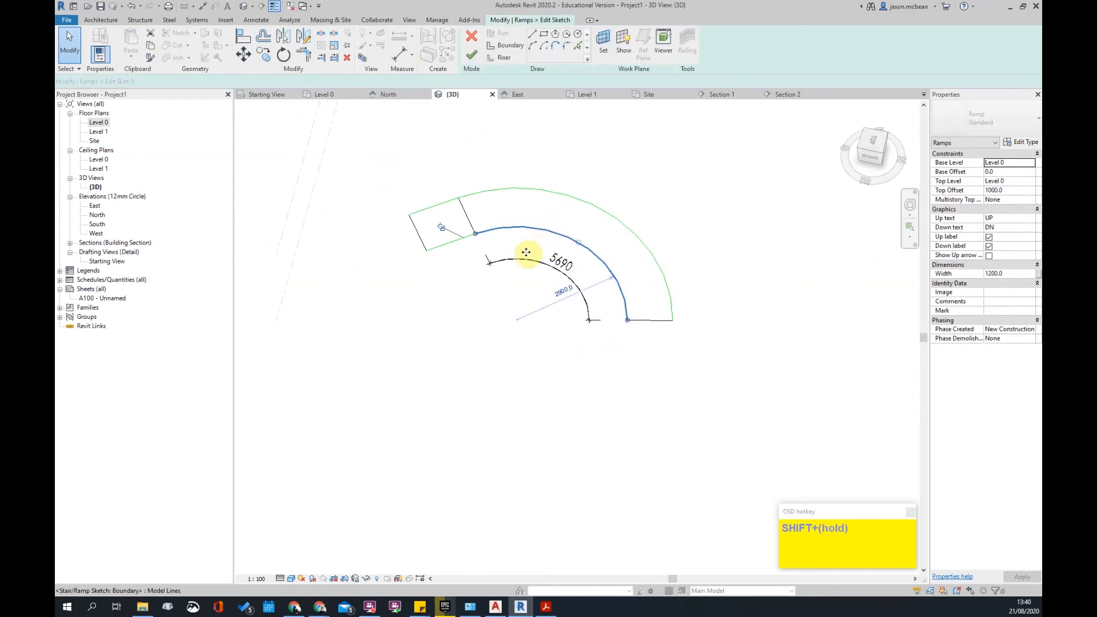
{"action": "left_click", "coordinate": [526, 252]}
{"action": "mouse_move", "coordinate": [571, 216]}
{"action": "middle_mouse_down", "text": "shift"}
{"action": "mouse_move", "coordinate": [593, 312]}
{"action": "mouse_move", "coordinate": [558, 324]}
{"action": "middle_mouse_up", "text": "shift"}
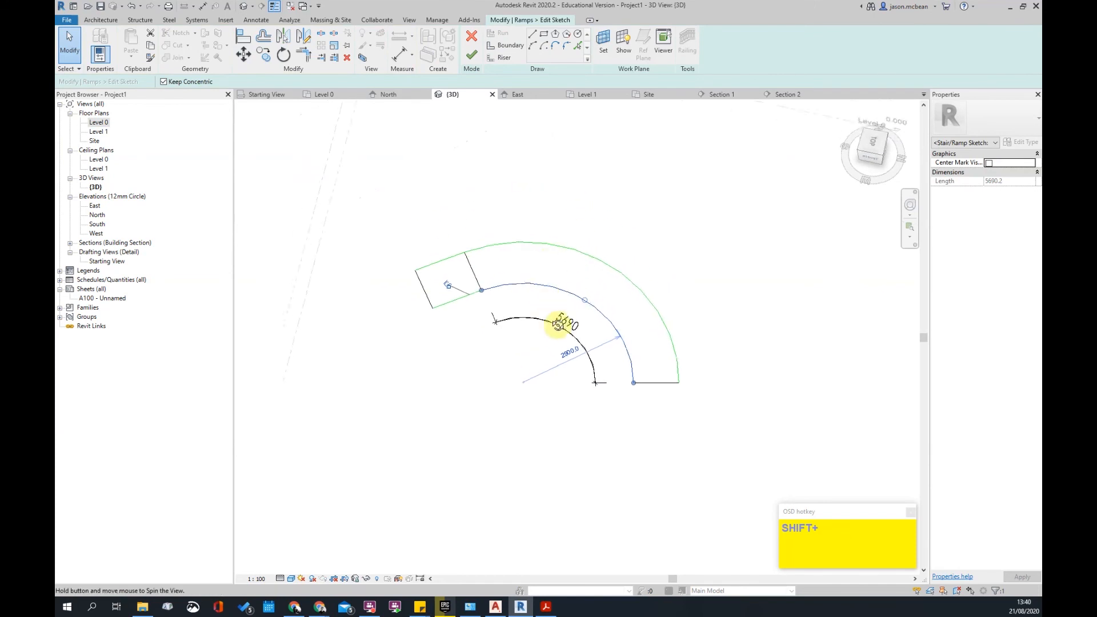
{"action": "scroll", "coordinate": [583, 167], "scroll_direction": "up", "scroll_amount": 2}
{"action": "key", "text": "Escape"}
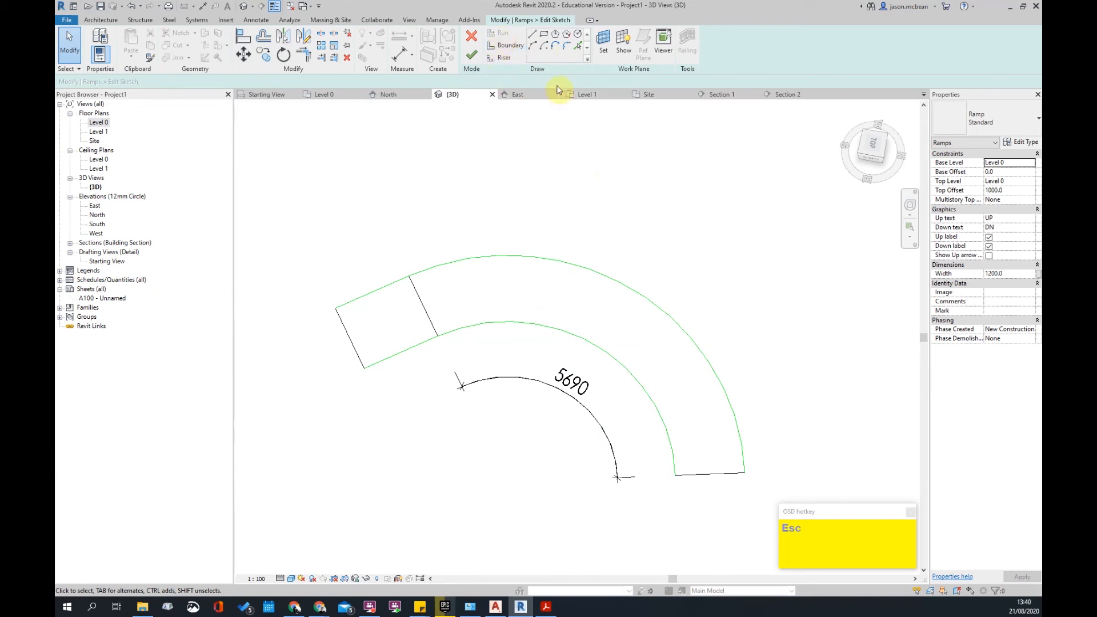
{"action": "scroll", "coordinate": [580, 277], "scroll_direction": "down", "scroll_amount": 3}
{"action": "left_click_drag", "start_coordinate": [444, 218], "coordinate": [747, 455]}
{"action": "key", "text": "Delete"}
- Sketch two parallel 6000-long runs and finish the switchback ramp with its landing and railings
{"action": "left_click", "coordinate": [501, 38]}
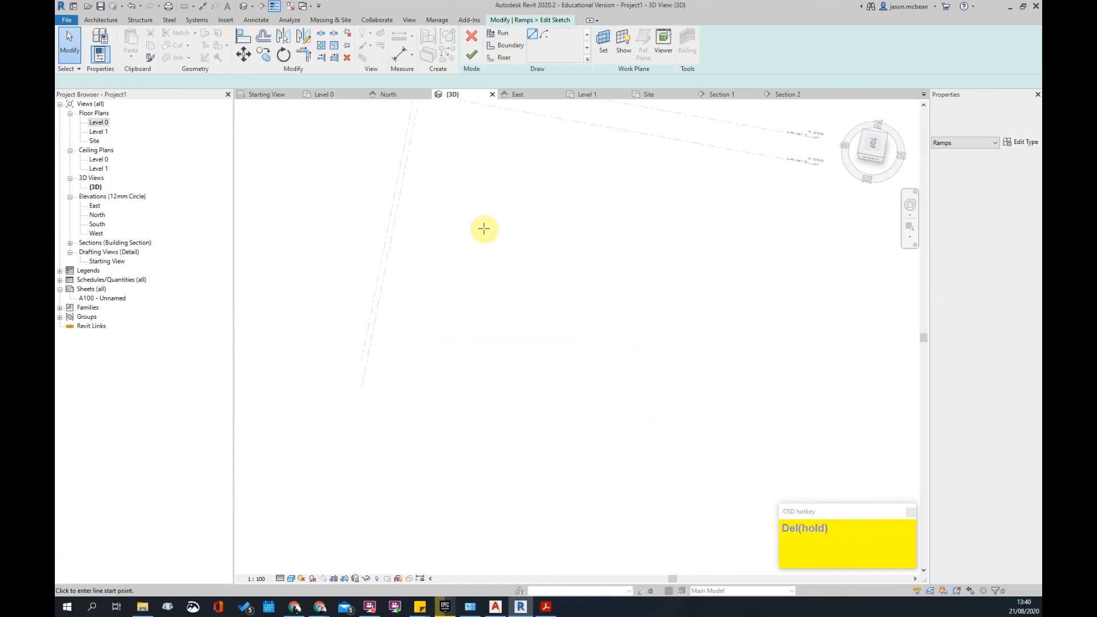
{"action": "left_click", "coordinate": [483, 228]}
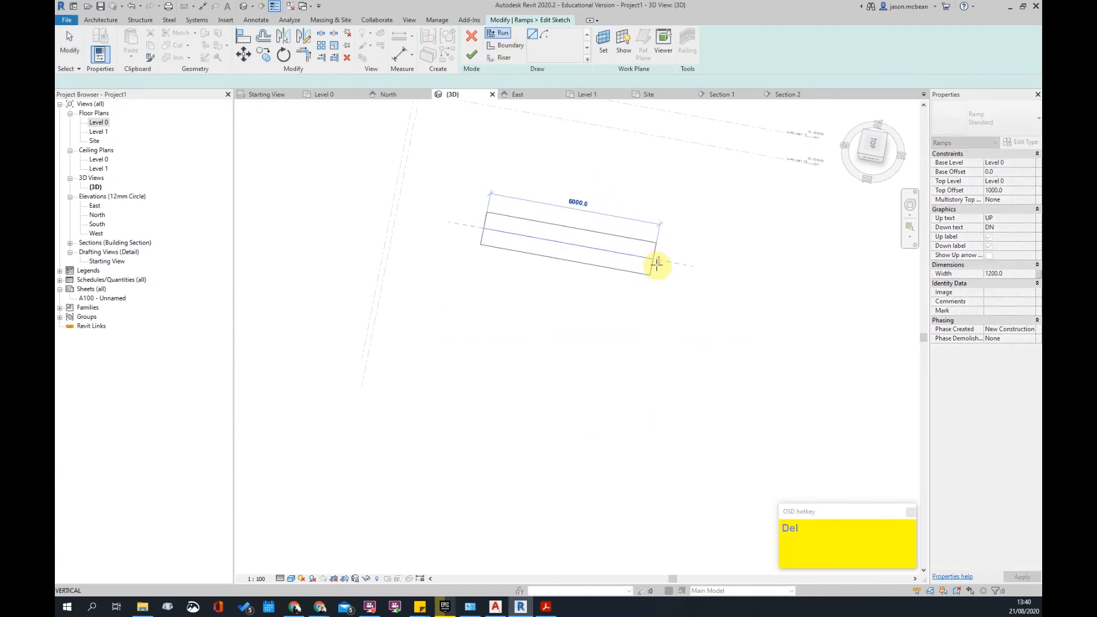
{"action": "left_click", "coordinate": [642, 319]}
{"action": "left_click", "coordinate": [466, 285]}
{"action": "key", "text": "Escape"}
{"action": "key", "text": "Escape"}
{"action": "left_click", "coordinate": [489, 300]}
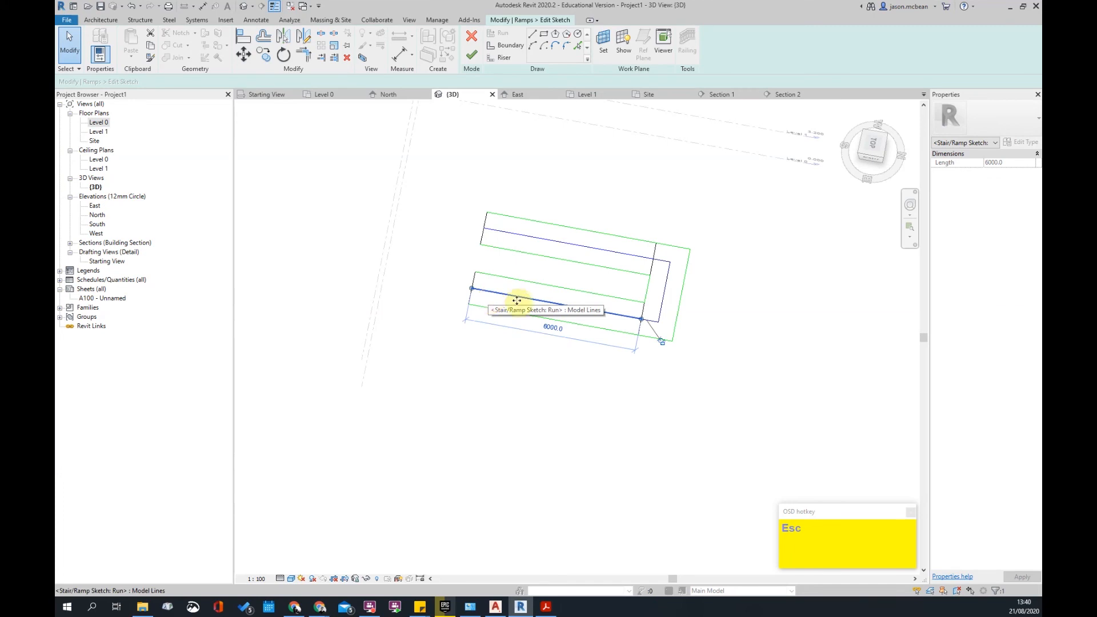
{"action": "left_click", "coordinate": [600, 435]}
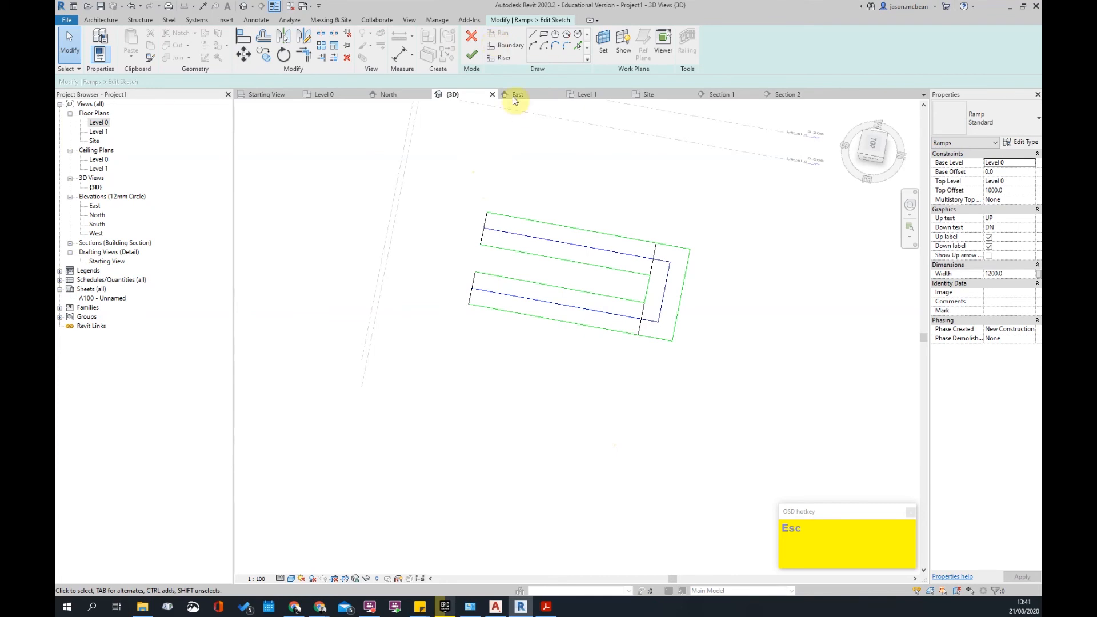
{"action": "left_click", "coordinate": [473, 63]}
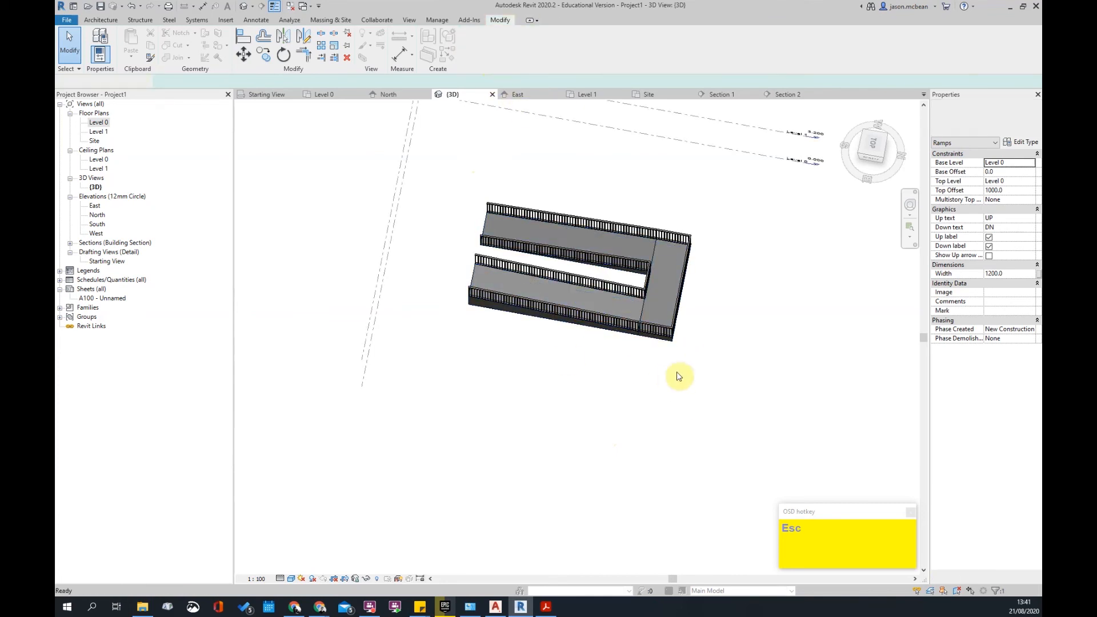
- Delete the switchback ramp and start a new ramp sketch
{"action": "left_click", "coordinate": [488, 211]}
{"action": "key", "text": "Delete"}
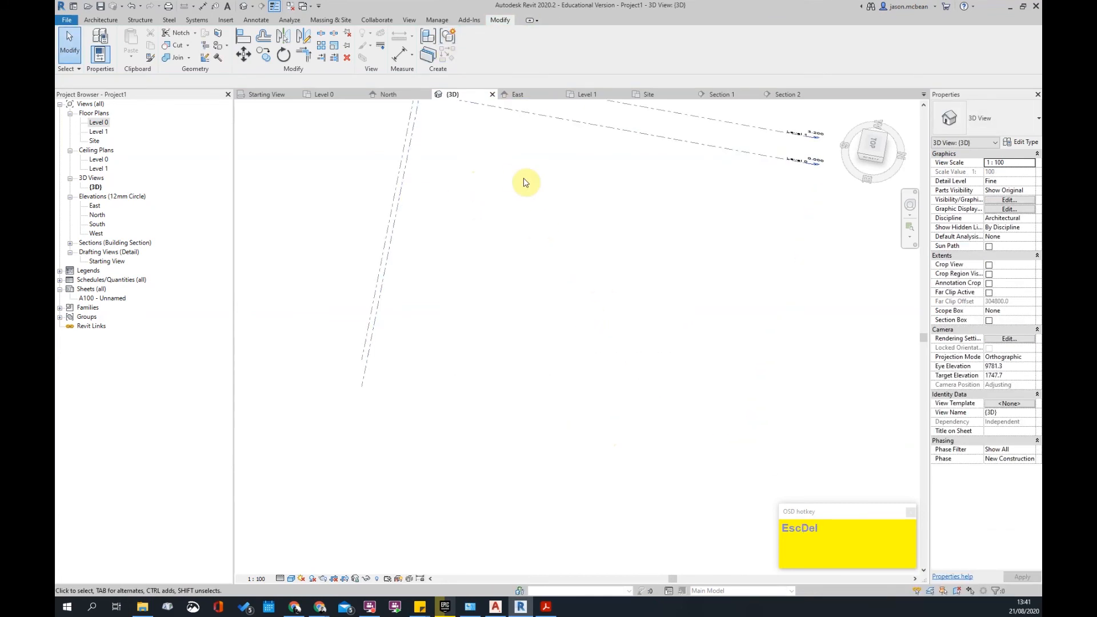
{"action": "left_click", "coordinate": [331, 22]}
{"action": "left_click", "coordinate": [102, 21]}
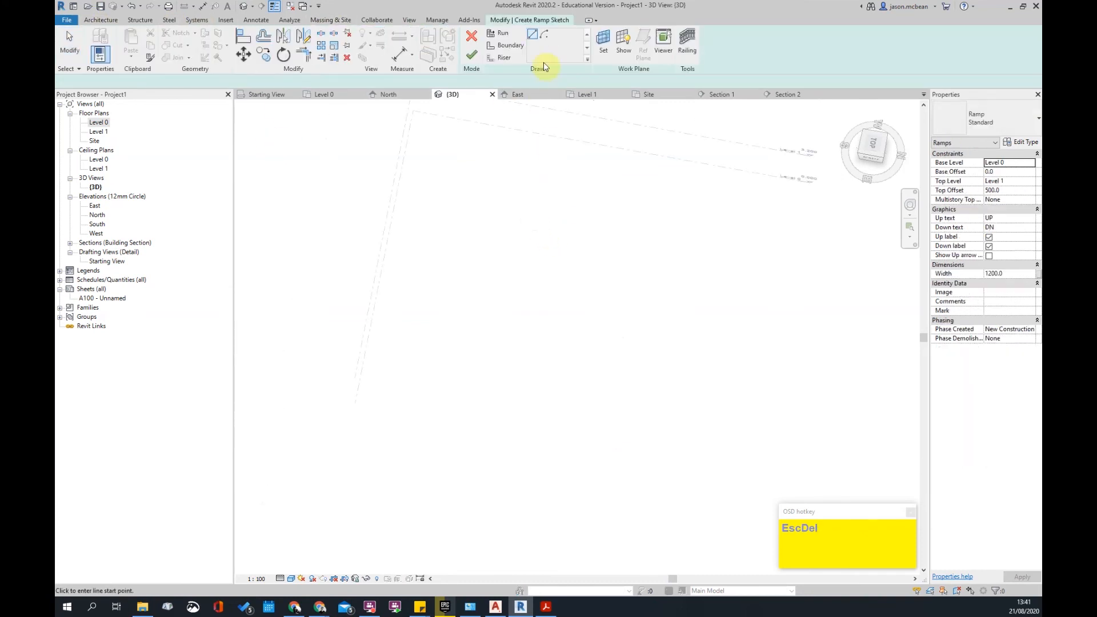
{"action": "left_click", "coordinate": [468, 264]}
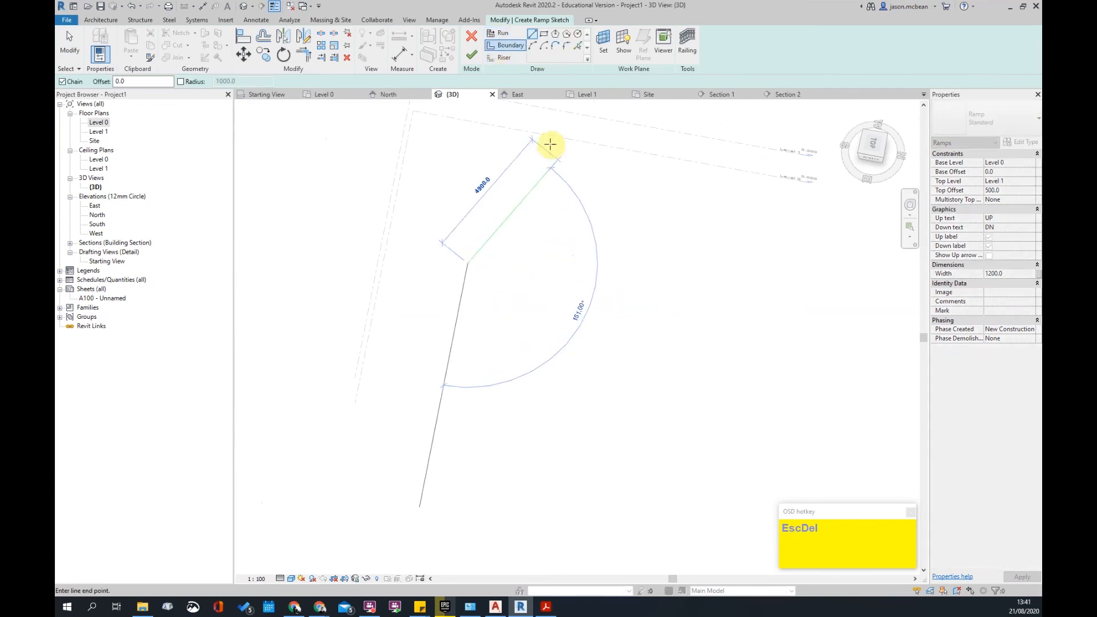
- Draw a centre-ends boundary arc of radius 2300
{"action": "left_click", "coordinate": [546, 50]}
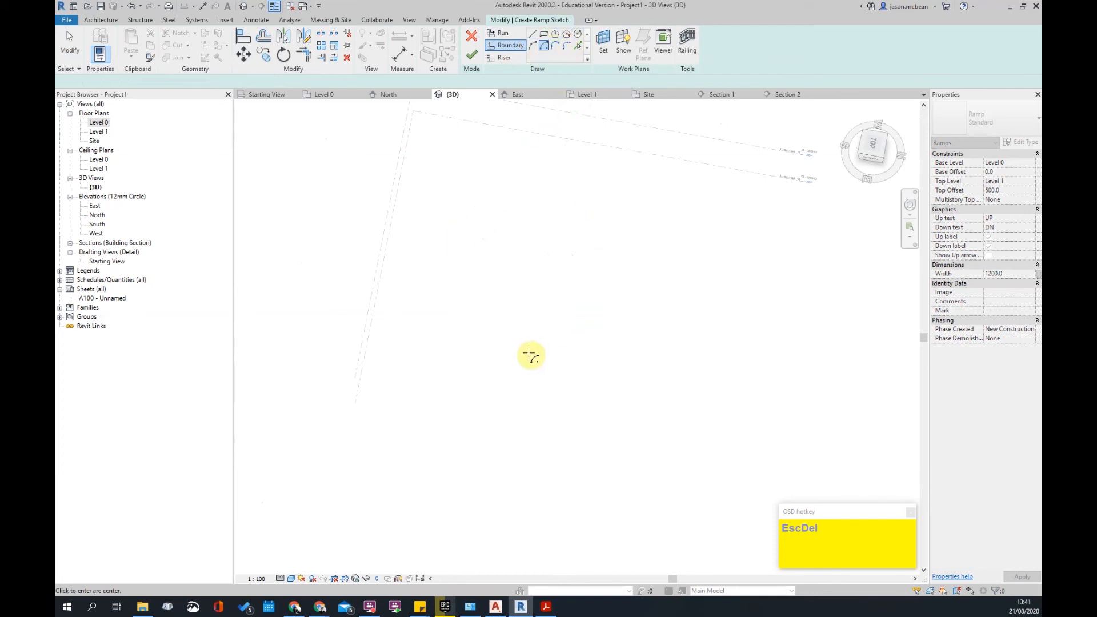
{"action": "left_click", "coordinate": [520, 315]}
{"action": "scroll", "coordinate": [477, 281], "scroll_direction": "up", "scroll_amount": 1}
{"action": "left_click", "coordinate": [447, 317]}
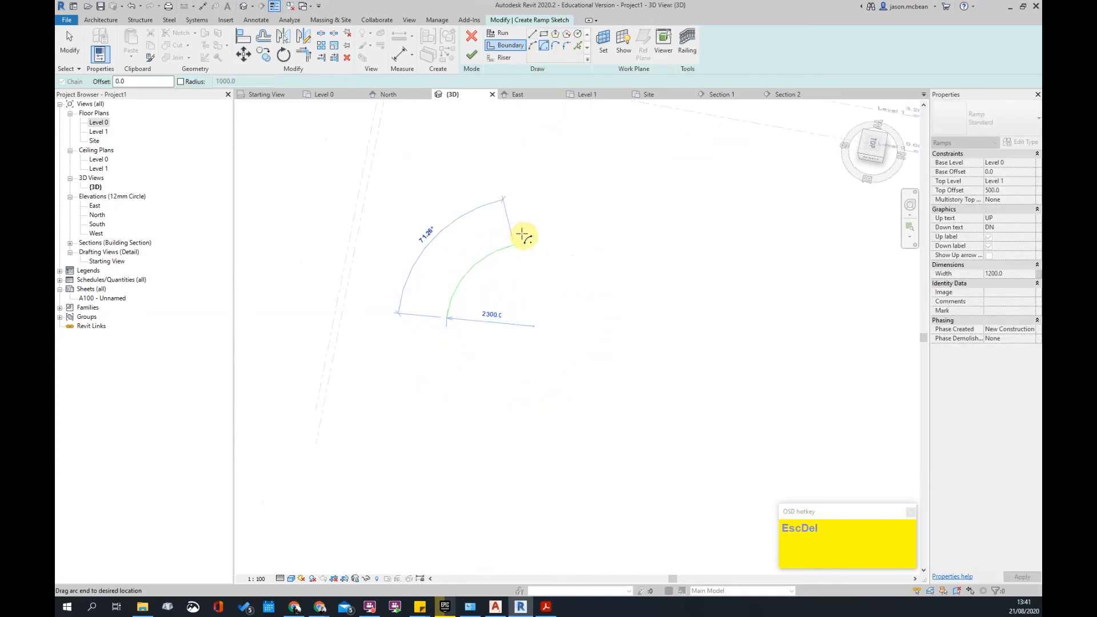
{"action": "scroll", "coordinate": [532, 236], "scroll_direction": "up", "scroll_amount": 1}
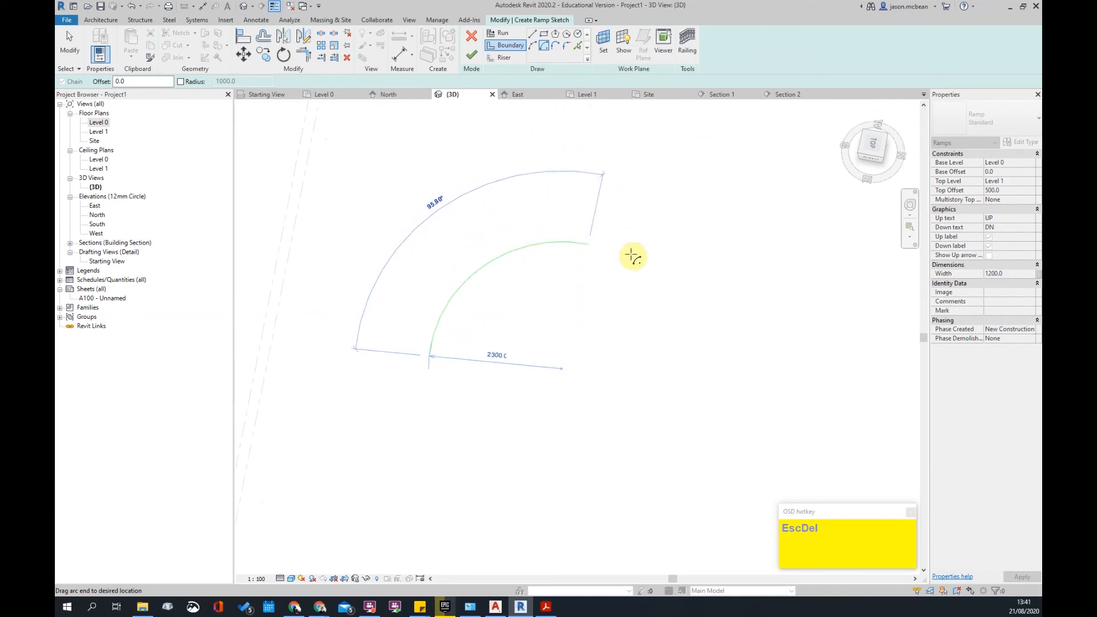
{"action": "key", "text": "Escape"}
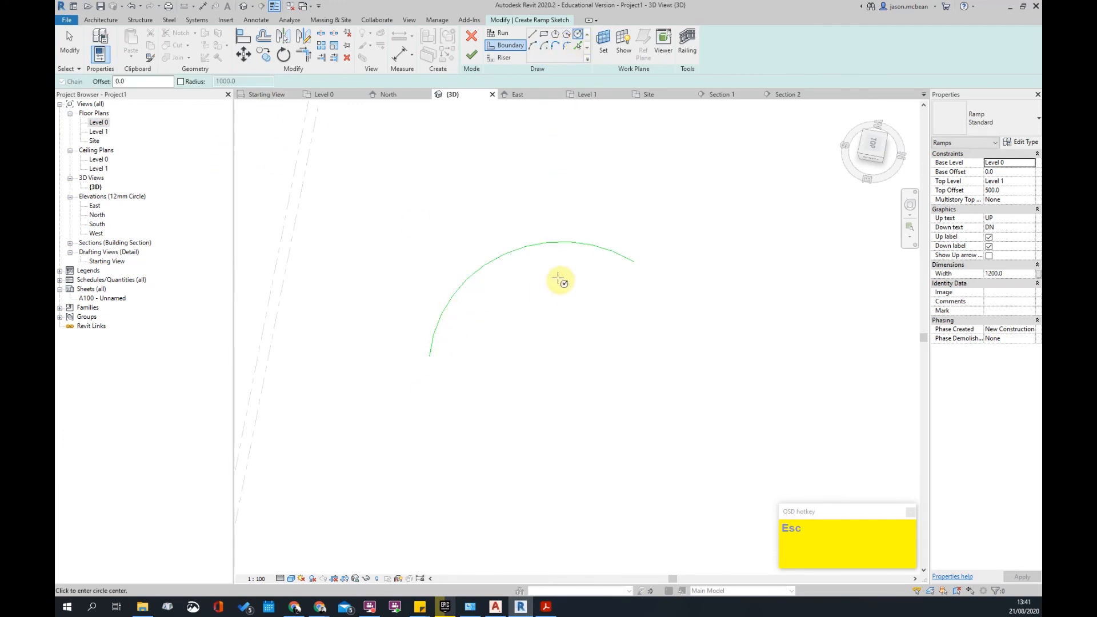
{"action": "scroll", "coordinate": [681, 256], "scroll_direction": "up", "scroll_amount": 3}
{"action": "key", "text": "Escape"}
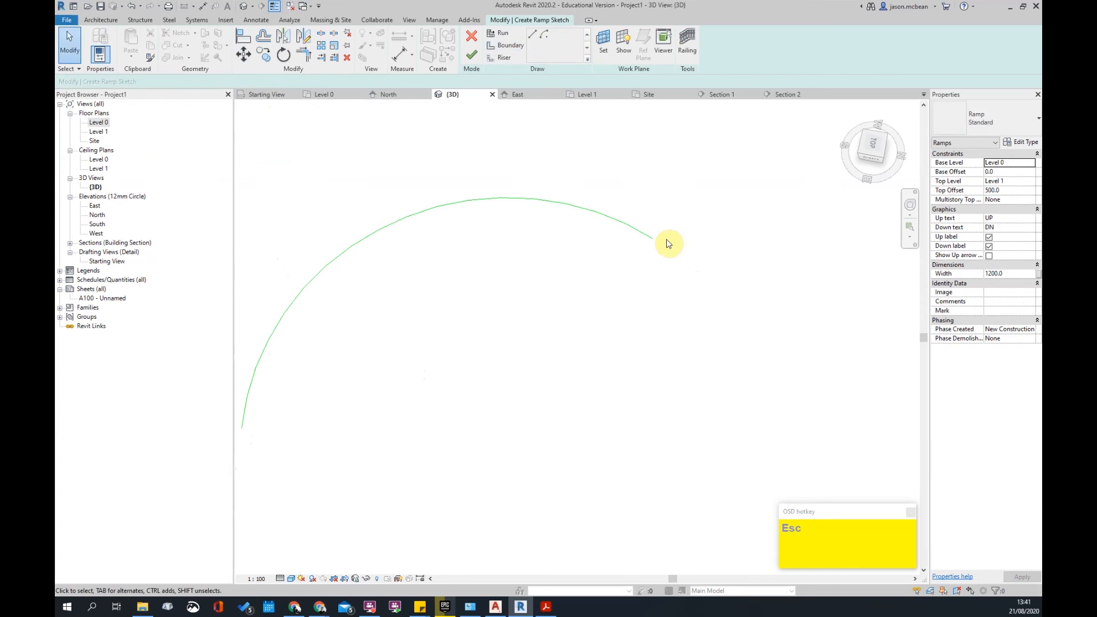
{"action": "scroll", "coordinate": [572, 235], "scroll_direction": "down", "scroll_amount": 2}
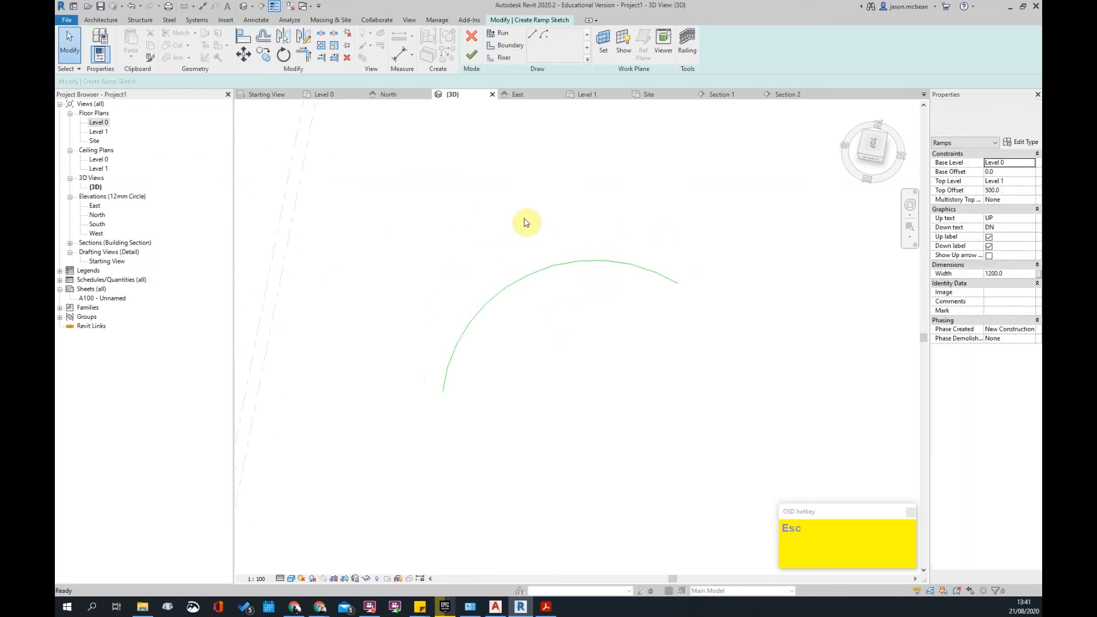
{"action": "scroll", "coordinate": [525, 223], "scroll_direction": "up", "scroll_amount": 1}
{"action": "middle_click_drag", "start_coordinate": [583, 284], "coordinate": [576, 282]}
{"action": "key", "text": "Escape"}
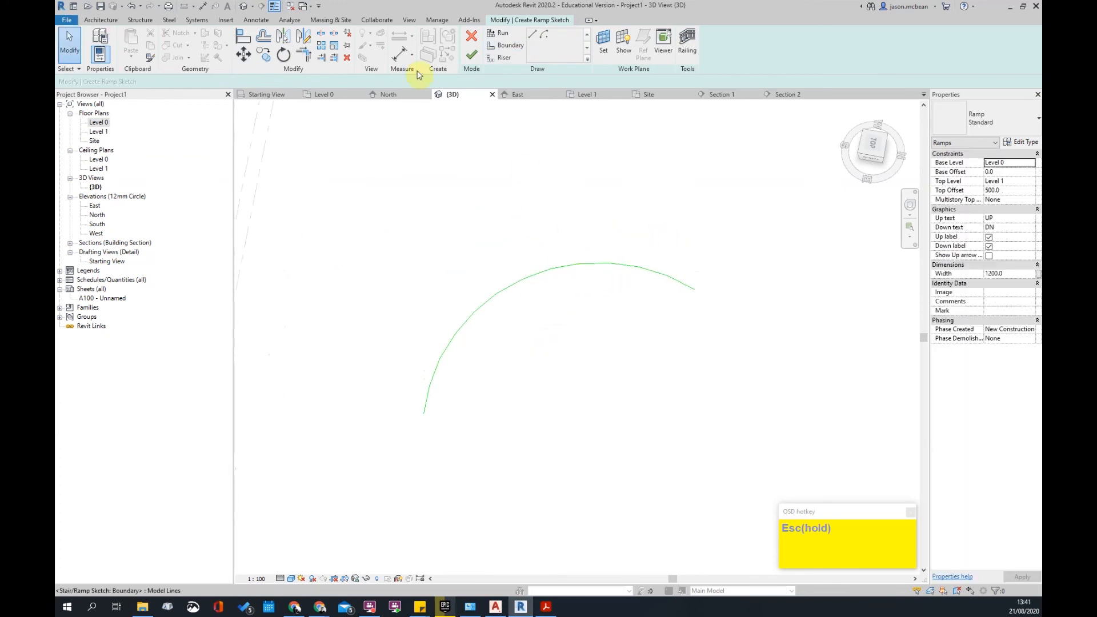
{"action": "left_click", "coordinate": [486, 305]}
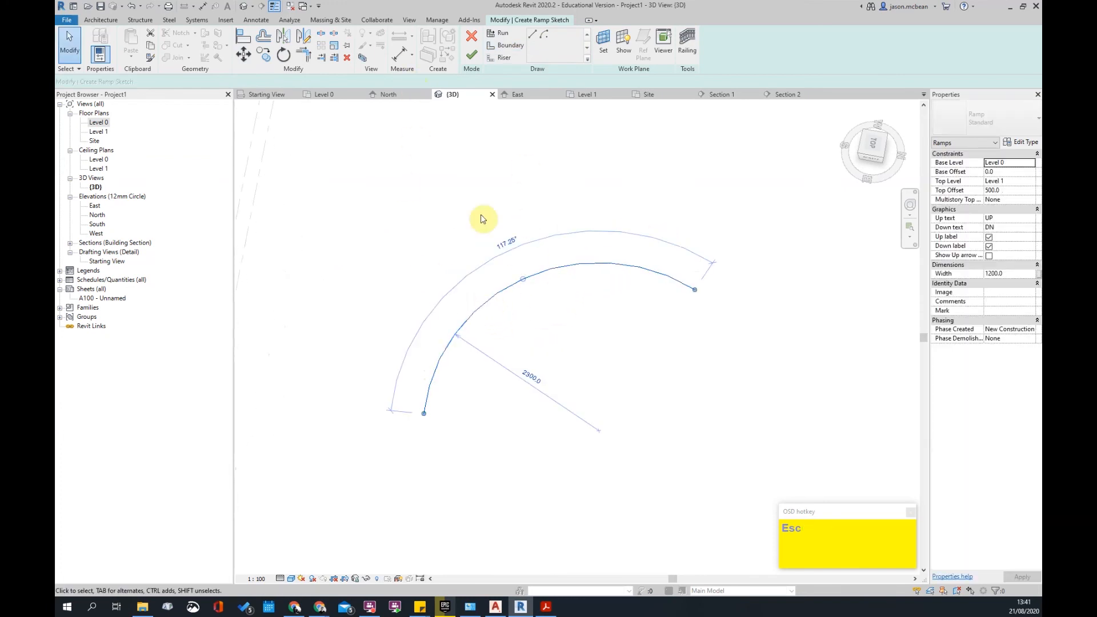
{"action": "left_click", "coordinate": [539, 172]}
- Add a 4707 arc-length dimension to the boundary arc, then delete it
{"action": "left_click", "coordinate": [101, 20]}
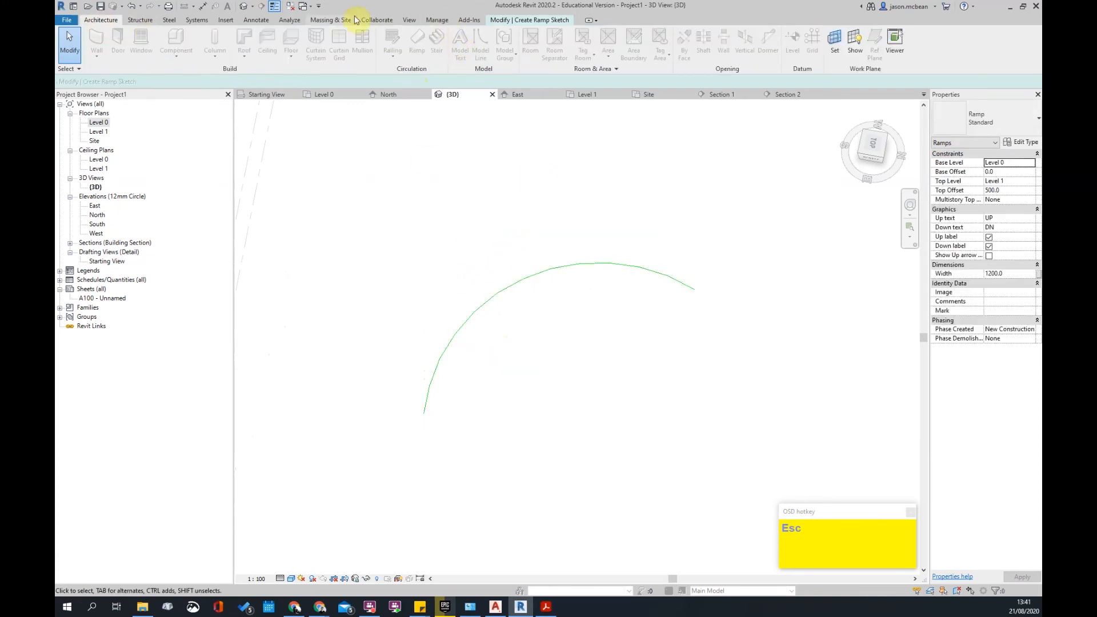
{"action": "left_click", "coordinate": [255, 20]}
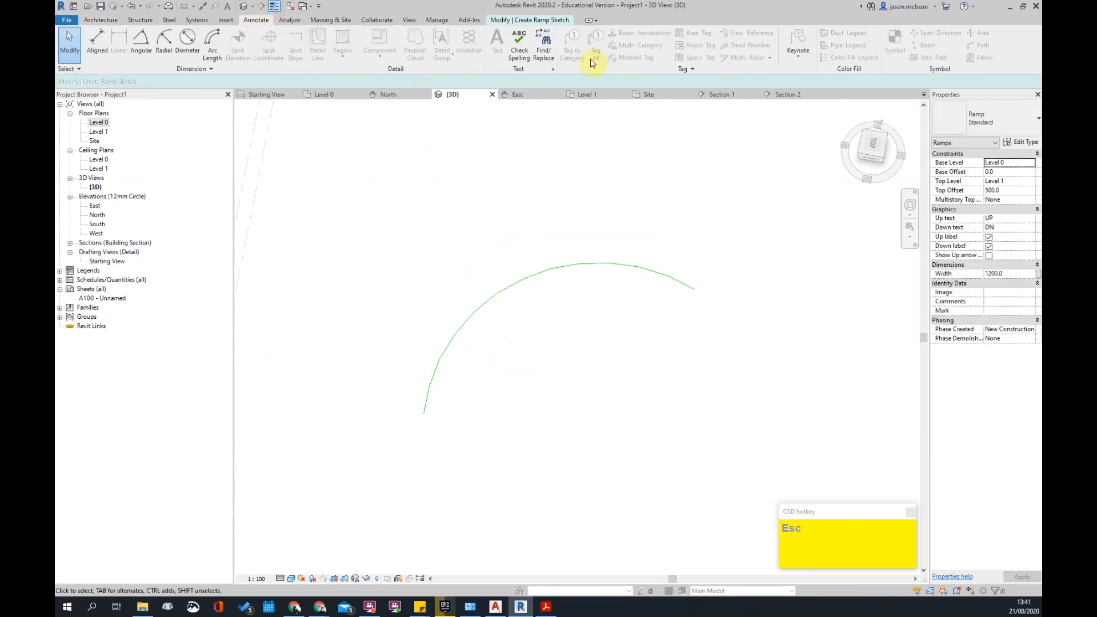
{"action": "left_click", "coordinate": [211, 43]}
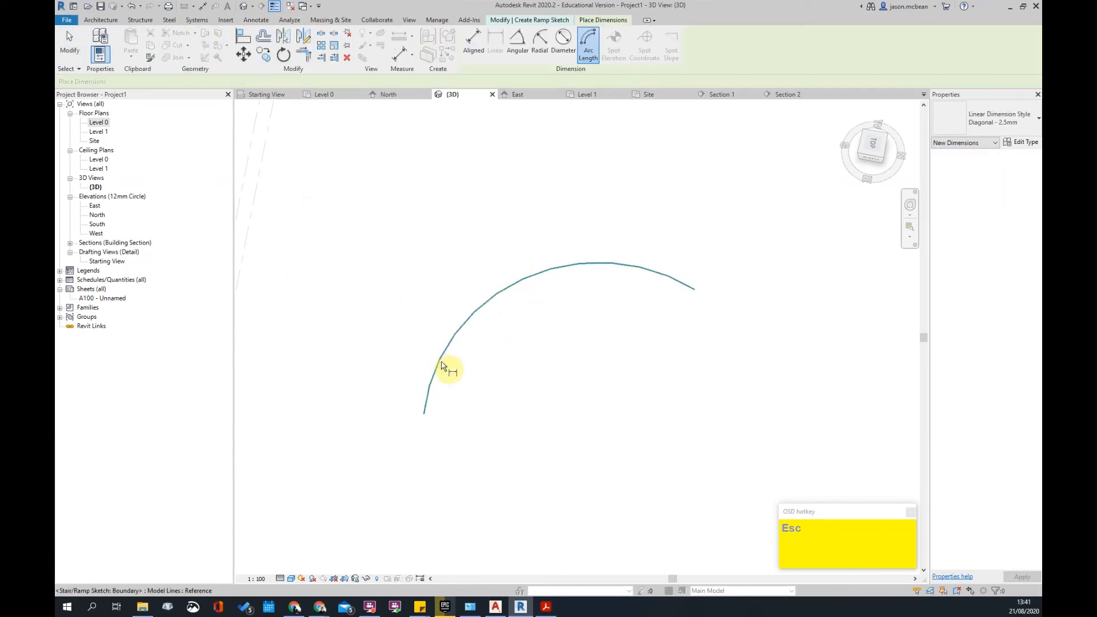
{"action": "left_click", "coordinate": [445, 371]}
{"action": "left_click", "coordinate": [426, 415]}
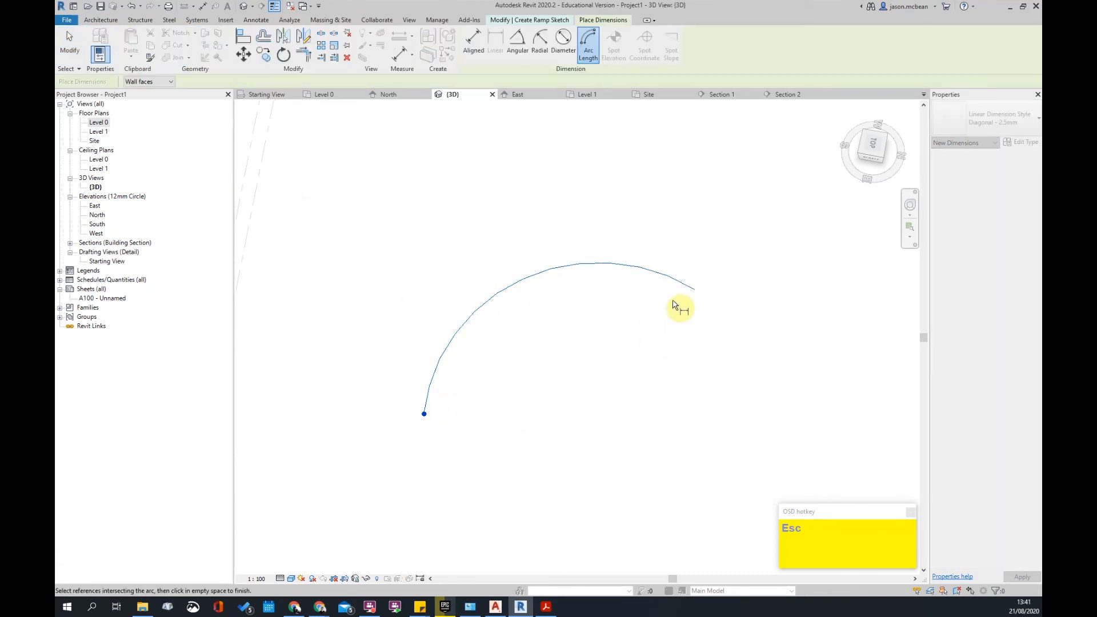
{"action": "left_click", "coordinate": [696, 291]}
{"action": "left_click", "coordinate": [645, 228]}
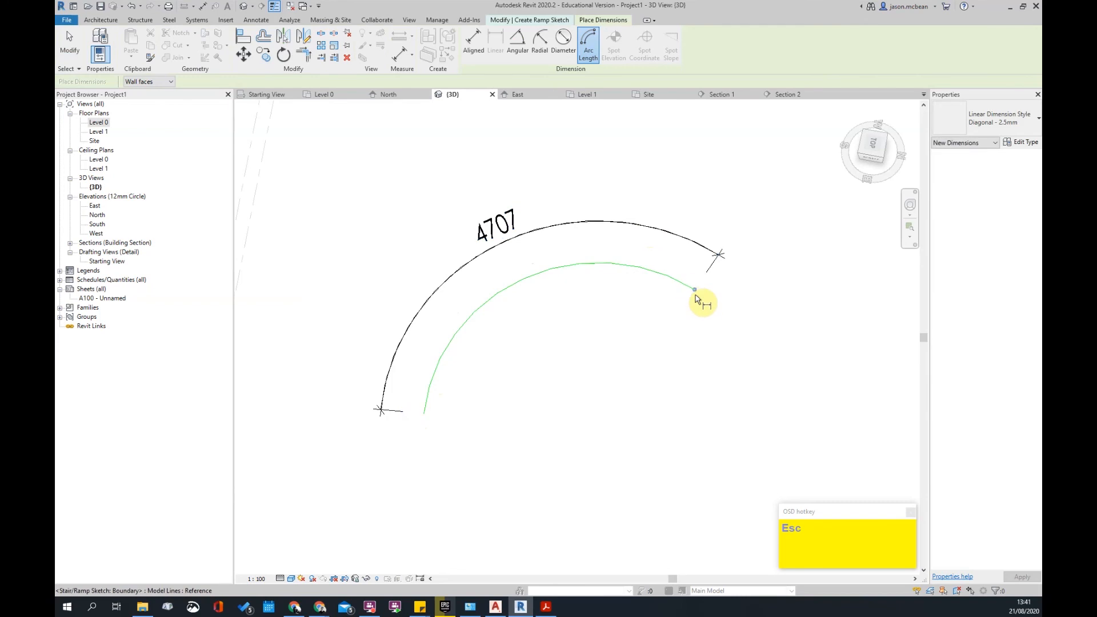
{"action": "key", "text": "Tab"}
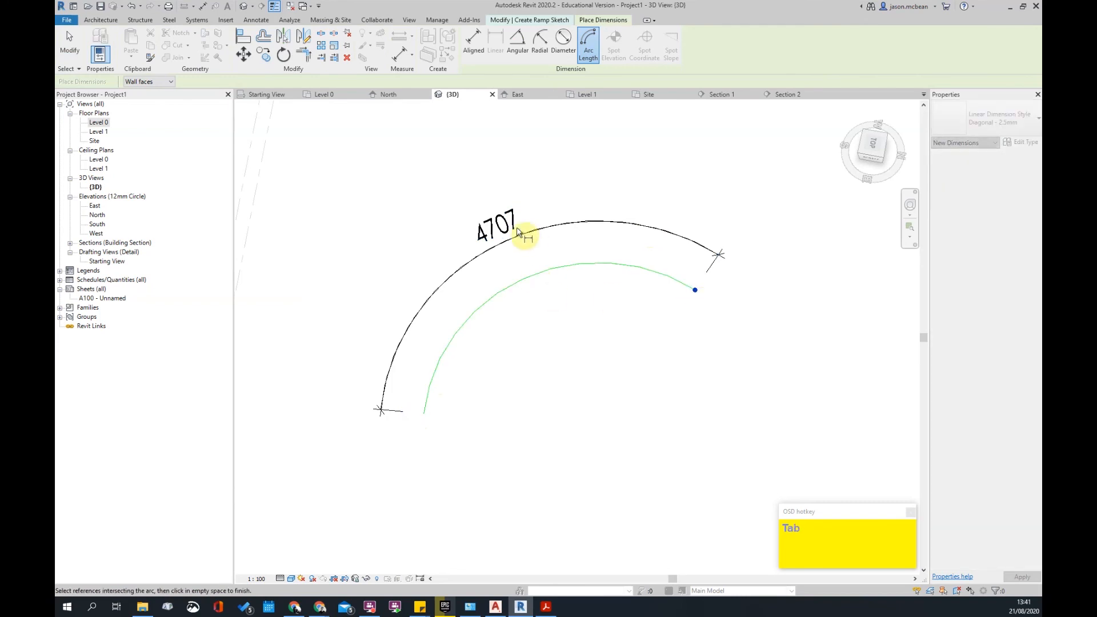
{"action": "key", "text": "Escape"}
{"action": "left_click", "coordinate": [697, 292]}
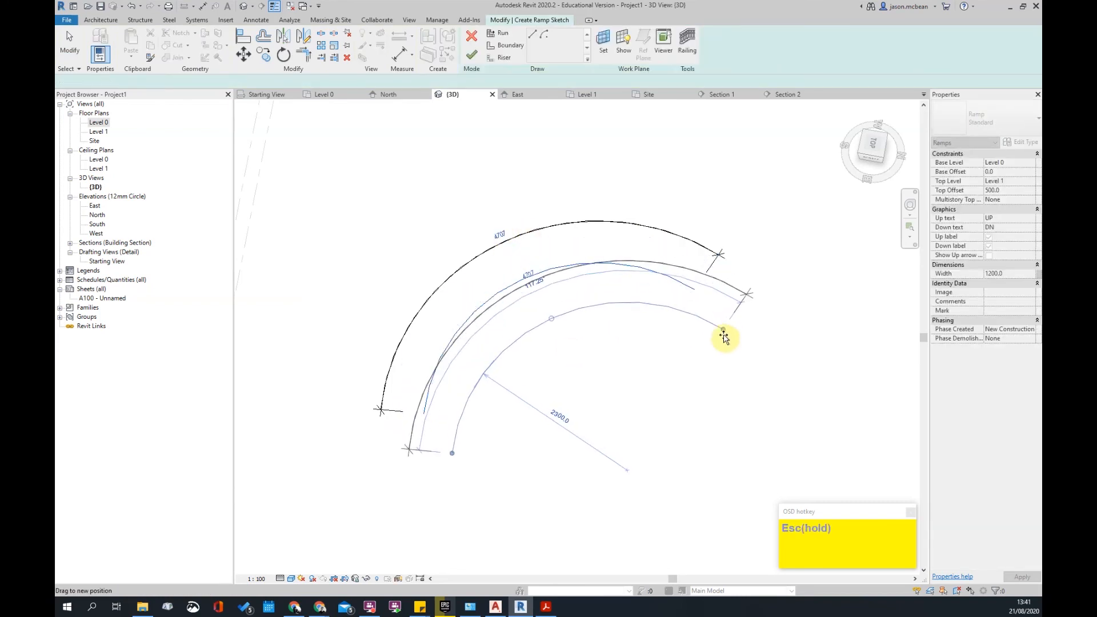
{"action": "key", "text": "Escape"}
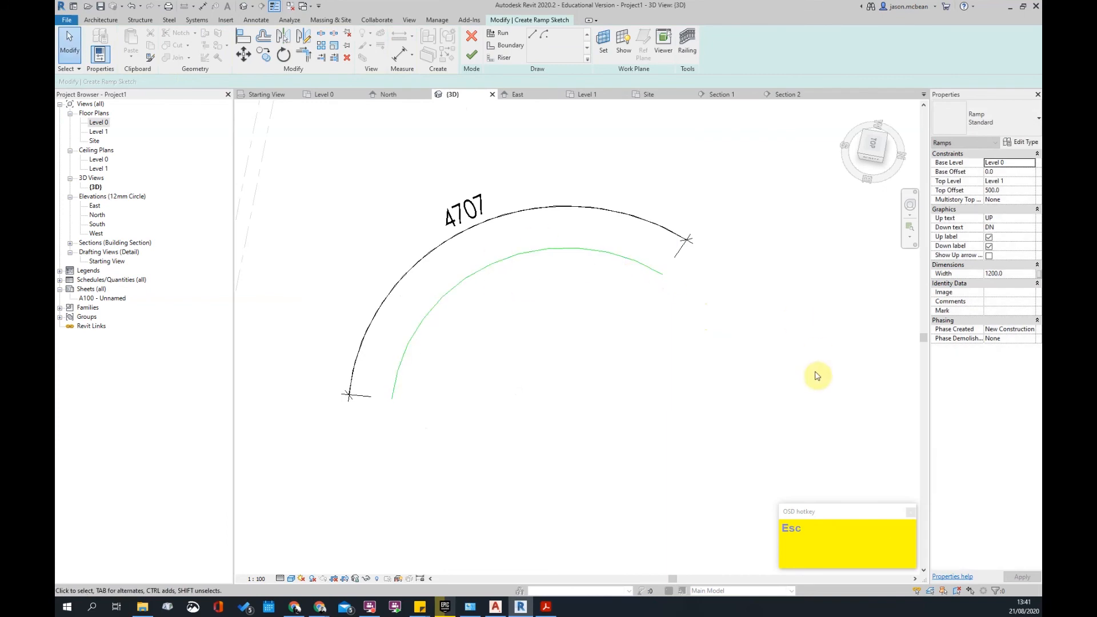
{"action": "left_click", "coordinate": [752, 271]}
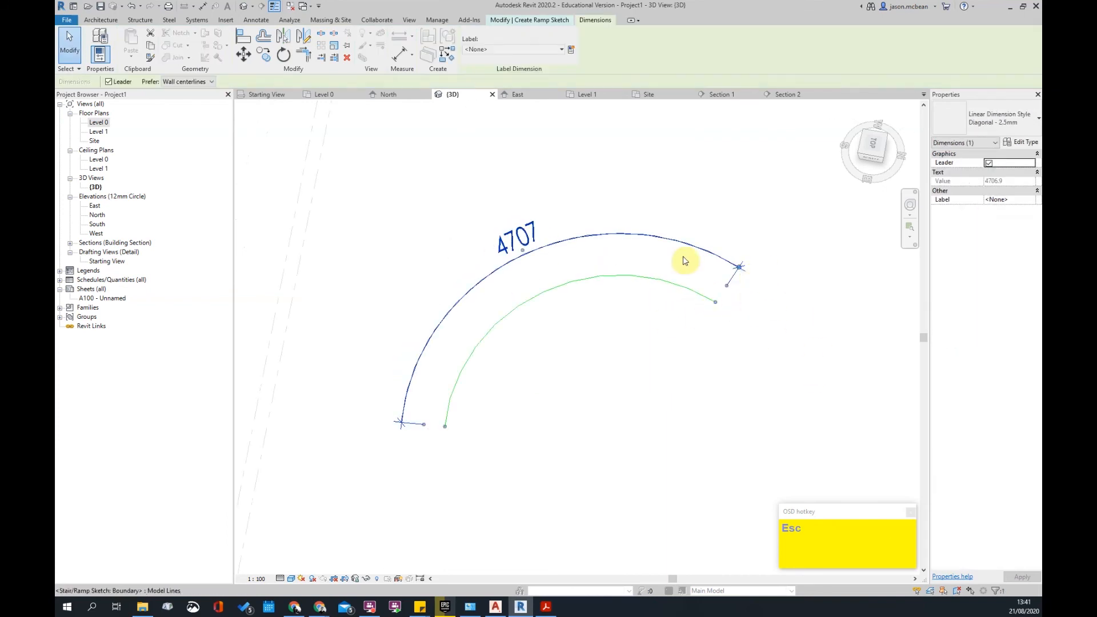
{"action": "key", "text": "Delete"}
- Select the boundary arc to check its radius and angle
{"action": "scroll", "coordinate": [721, 284], "scroll_direction": "down", "scroll_amount": 2}
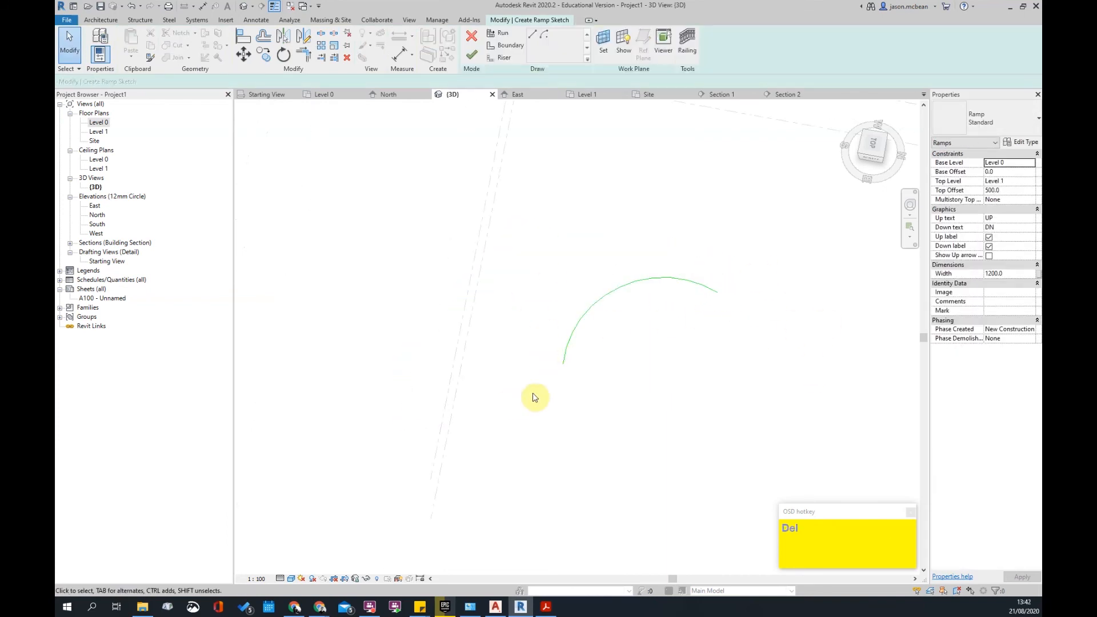
{"action": "scroll", "coordinate": [595, 290], "scroll_direction": "up", "scroll_amount": 2}
{"action": "left_click", "coordinate": [636, 303]}
{"action": "scroll", "coordinate": [630, 327], "scroll_direction": "down", "scroll_amount": 2}
{"action": "key", "text": "Escape"}
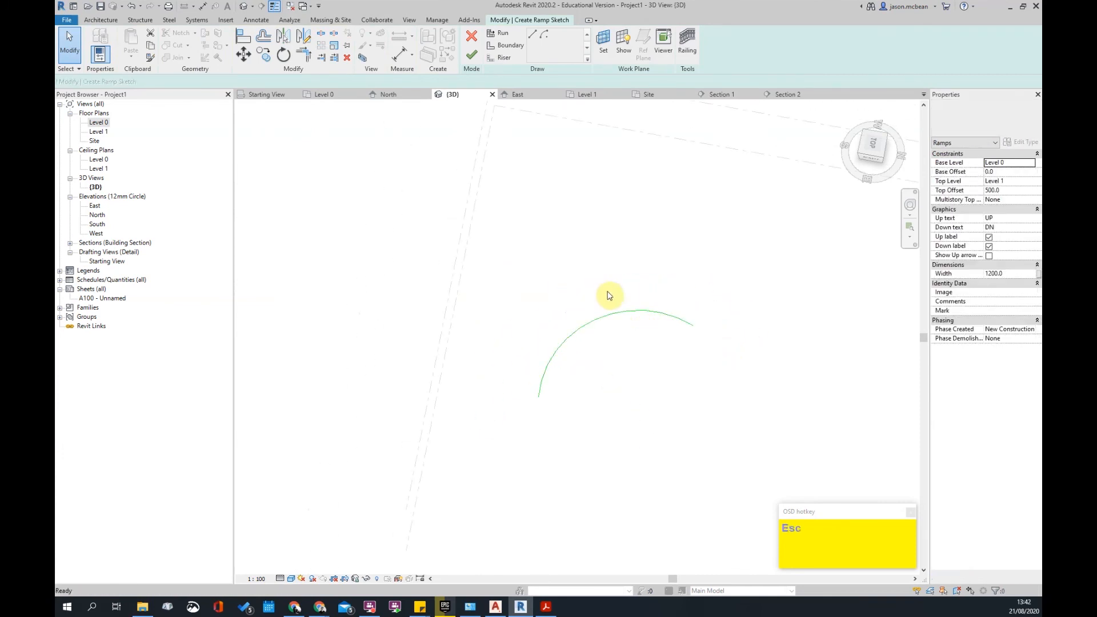
{"action": "left_click", "coordinate": [617, 314]}
{"action": "middle_click_drag", "start_coordinate": [683, 405], "coordinate": [646, 410]}
{"action": "left_click", "coordinate": [576, 241]}
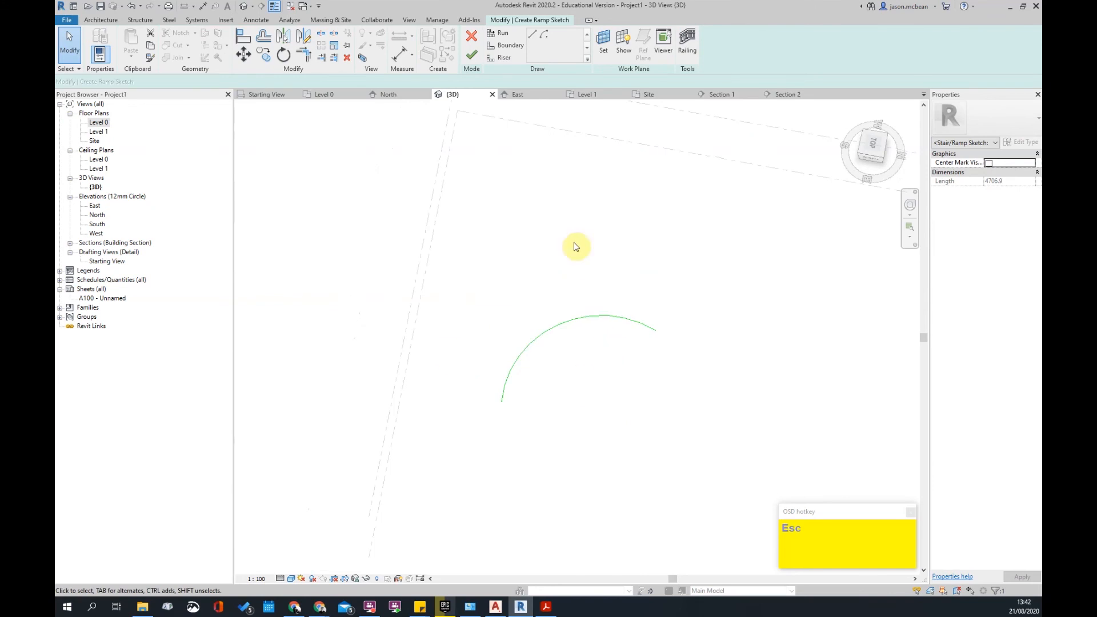
{"action": "left_click", "coordinate": [503, 46]}
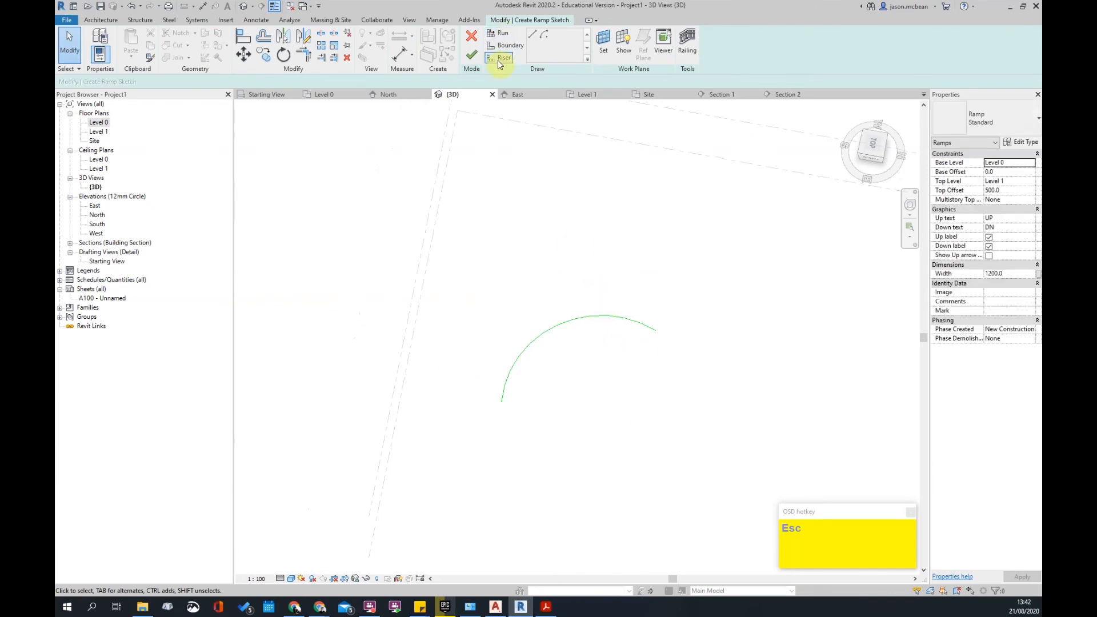
- Offset a concentric copy of the arc and close both ends with riser lines
{"action": "left_click", "coordinate": [263, 36]}
{"action": "left_click", "coordinate": [549, 328]}
{"action": "scroll", "coordinate": [608, 300], "scroll_direction": "up", "scroll_amount": 1}
{"action": "key", "text": "Escape"}
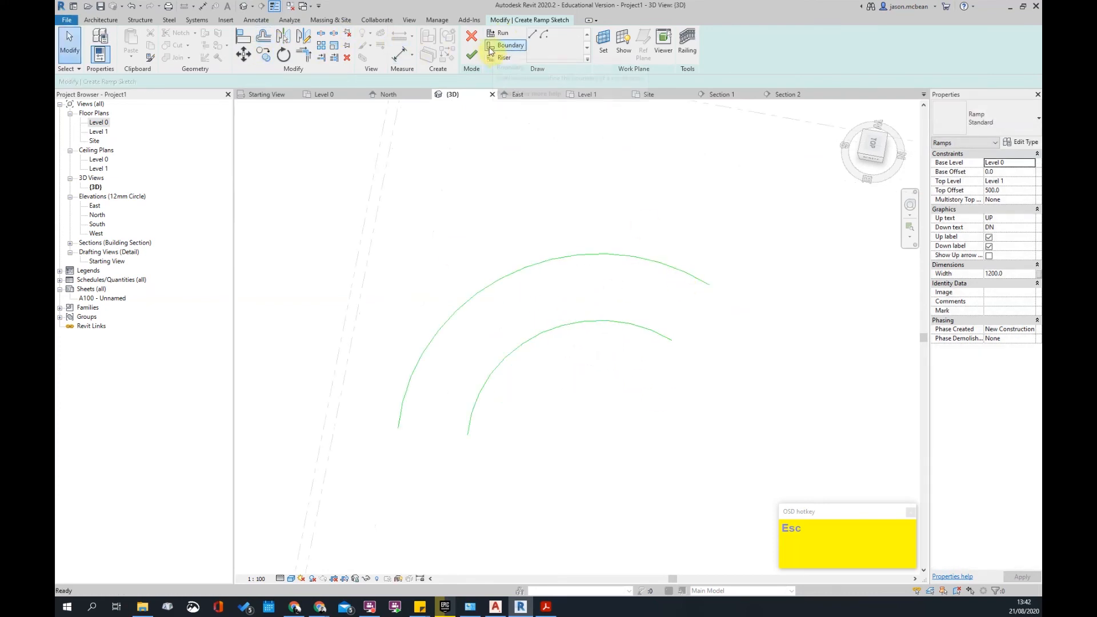
{"action": "left_click", "coordinate": [501, 58]}
{"action": "left_click", "coordinate": [672, 341]}
{"action": "left_click", "coordinate": [709, 286]}
{"action": "left_click", "coordinate": [467, 436]}
{"action": "left_click", "coordinate": [407, 433]}
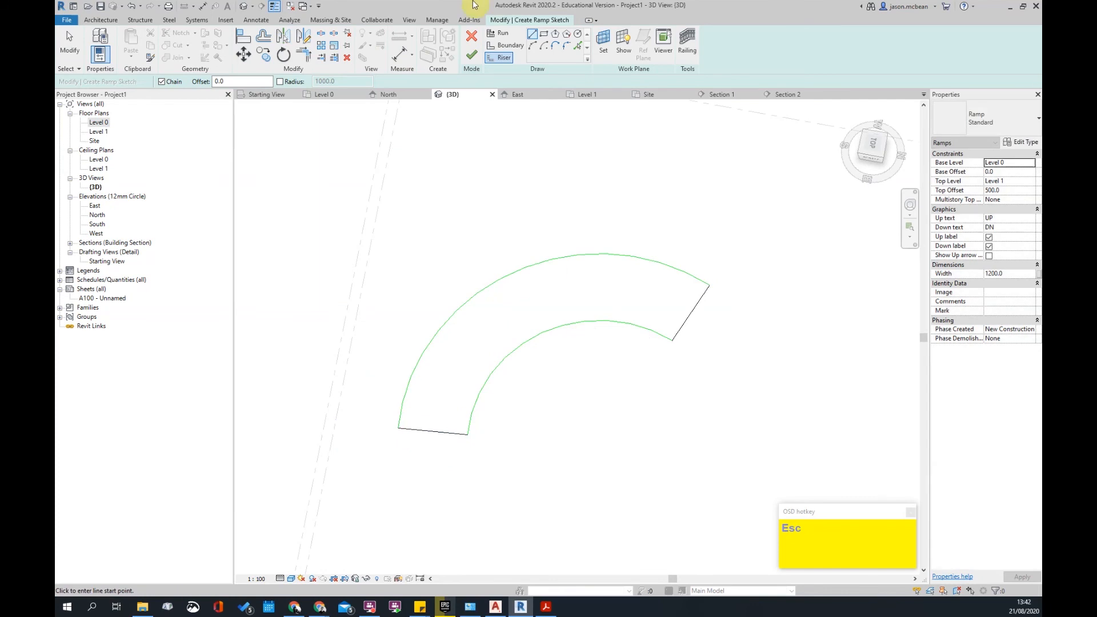
{"action": "key", "text": "Escape"}
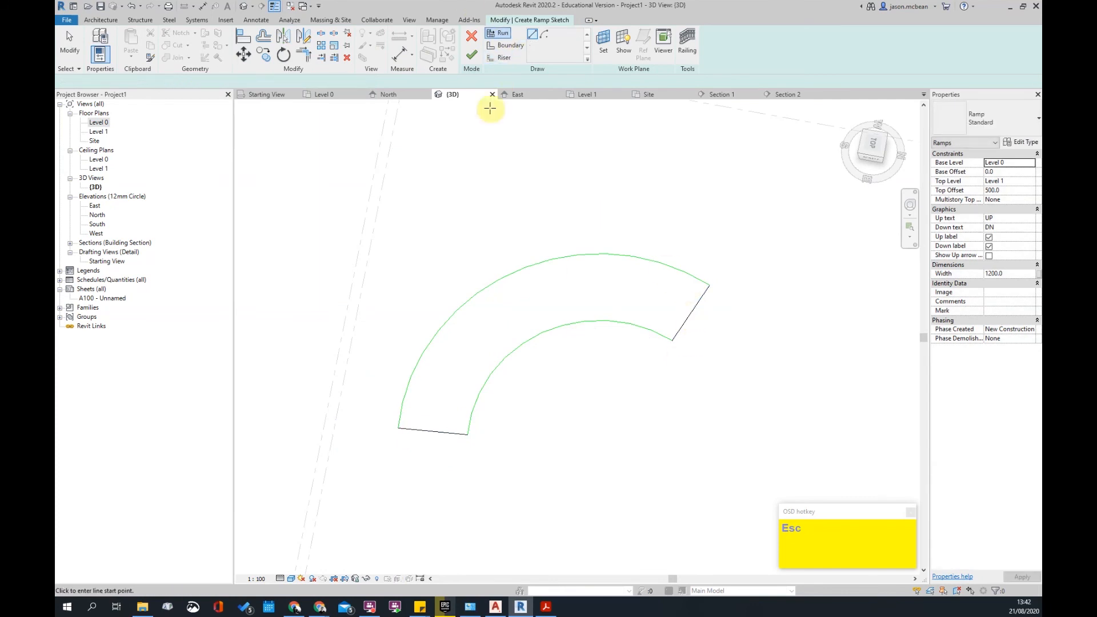
- Sketch a centred-arc run below the existing sketch
{"action": "left_click", "coordinate": [543, 36]}
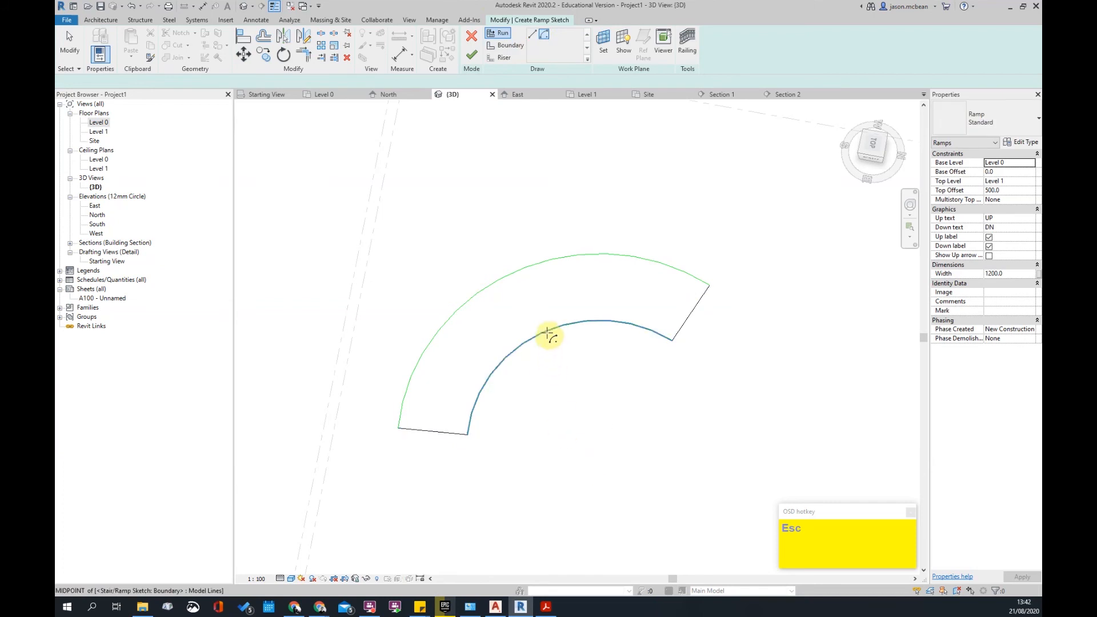
{"action": "scroll", "coordinate": [573, 422], "scroll_direction": "down", "scroll_amount": 3}
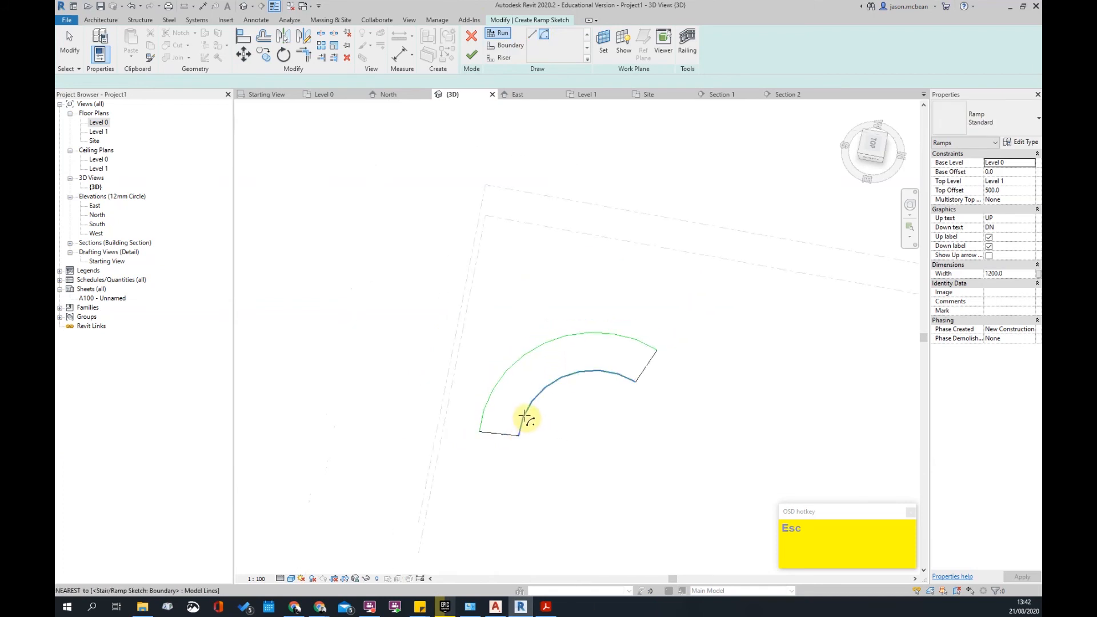
{"action": "left_click", "coordinate": [599, 468]}
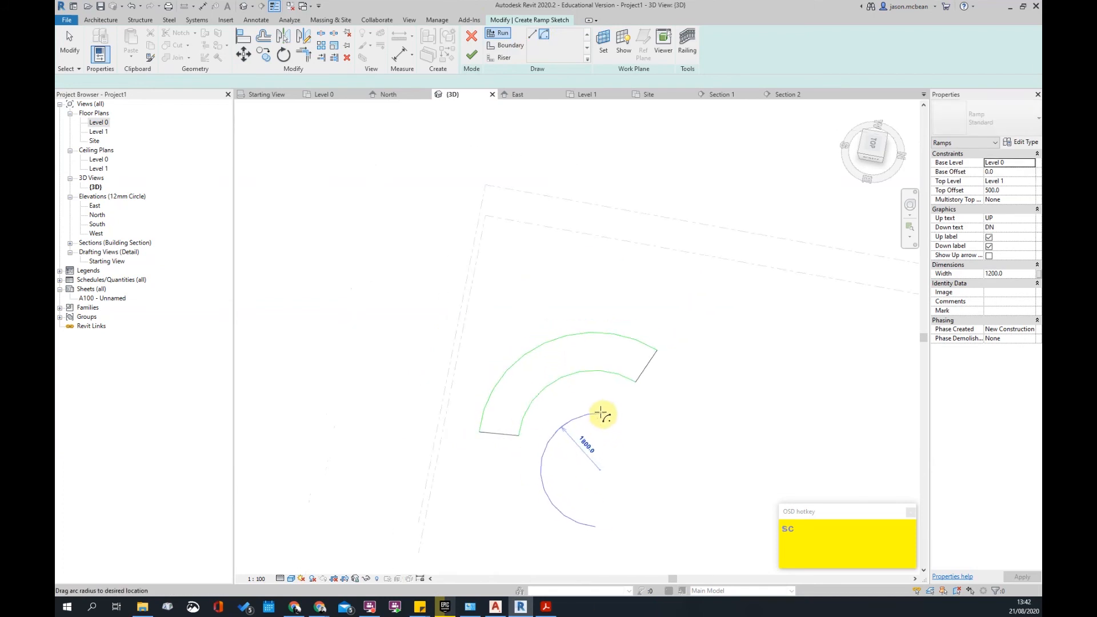
{"action": "left_click", "coordinate": [649, 368]}
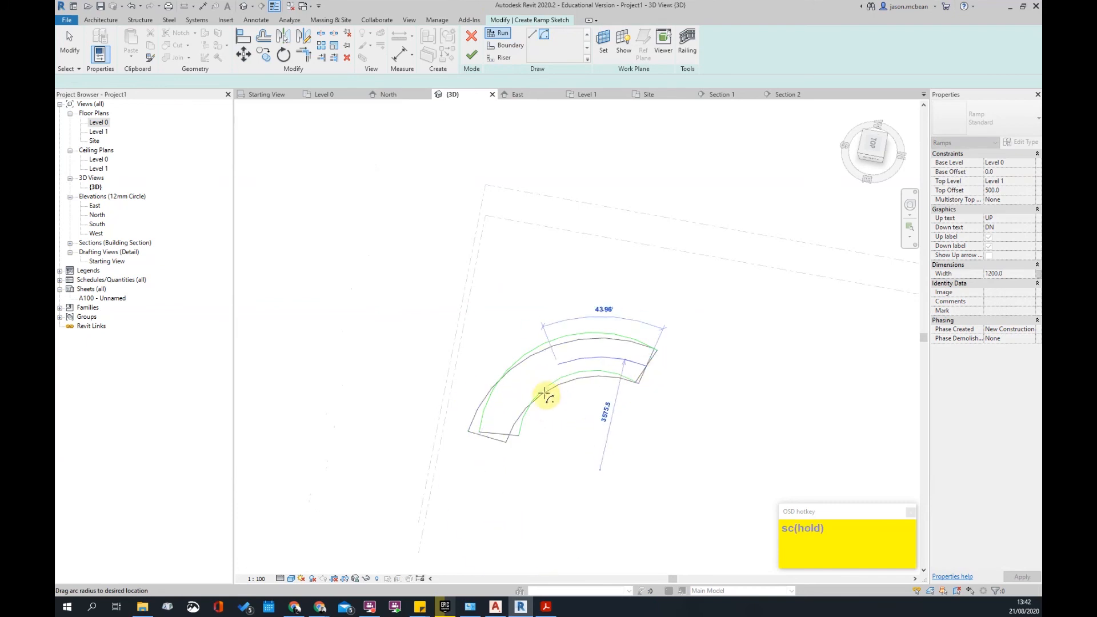
{"action": "left_click", "coordinate": [488, 452]}
{"action": "scroll", "coordinate": [586, 411], "scroll_direction": "down", "scroll_amount": 1}
{"action": "scroll", "coordinate": [547, 418], "scroll_direction": "up", "scroll_amount": 5}
- Undo the arc run and delete all remaining sketch lines, leaving the sketch empty
{"action": "key", "text": "Escape"}
{"action": "key", "text": "ctrl+z"}
{"action": "scroll", "coordinate": [619, 363], "scroll_direction": "down", "scroll_amount": 3}
{"action": "left_click_drag", "start_coordinate": [407, 258], "coordinate": [717, 448]}
{"action": "key", "text": "Delete"}
{"action": "middle_click_drag", "start_coordinate": [676, 378], "coordinate": [625, 382]}
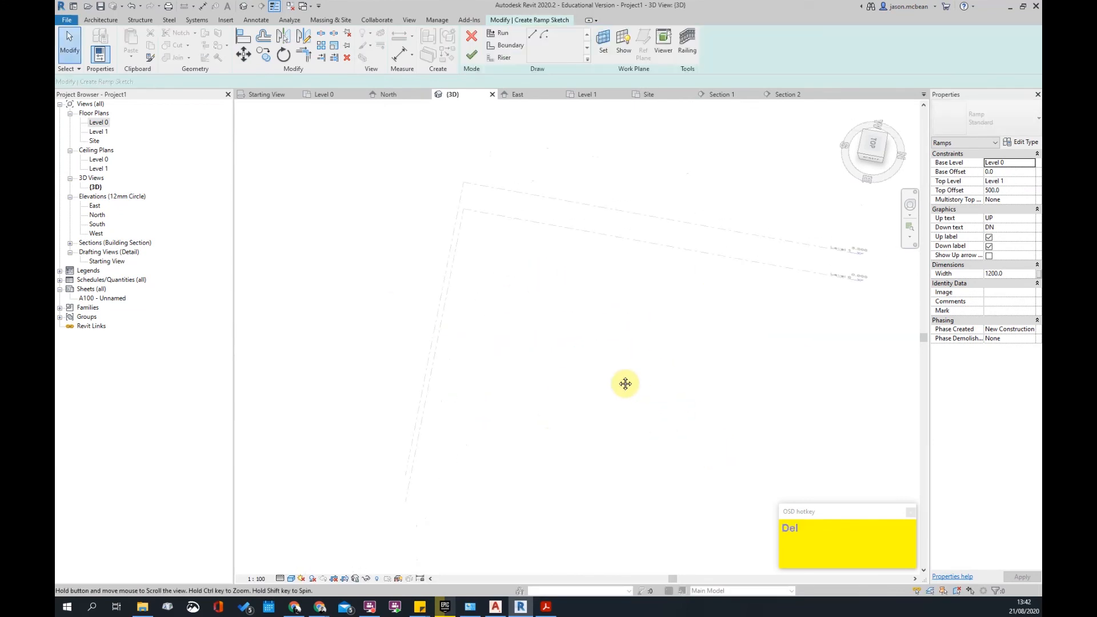
- Sketch a curved run of radius 2900 as a centre-ends arc
{"action": "left_click", "coordinate": [500, 35]}
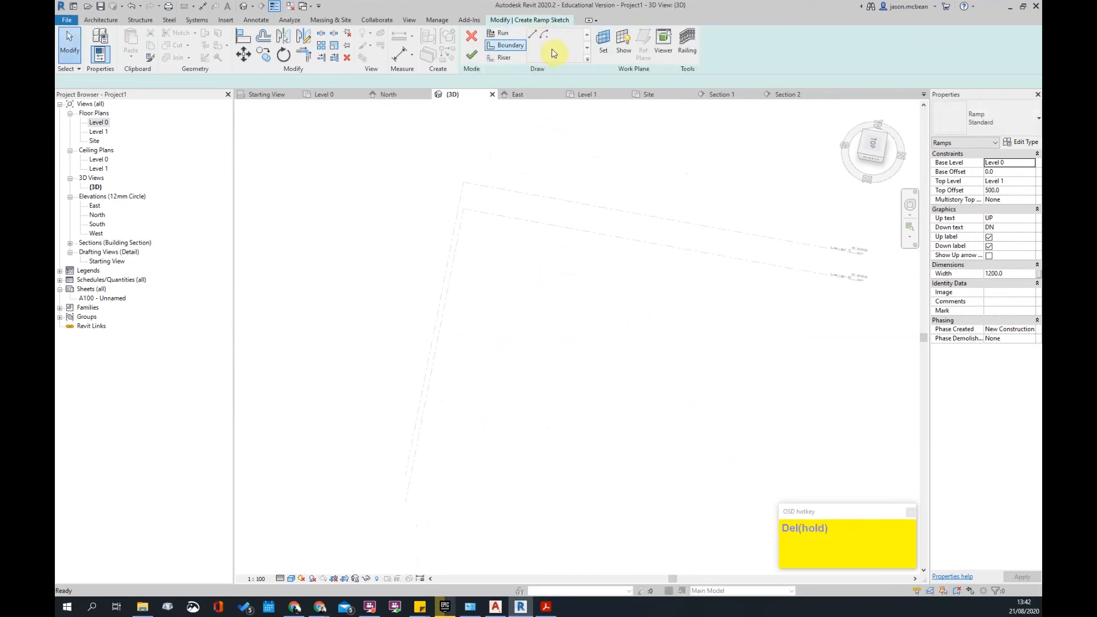
{"action": "left_click", "coordinate": [544, 34]}
{"action": "left_click", "coordinate": [524, 338]}
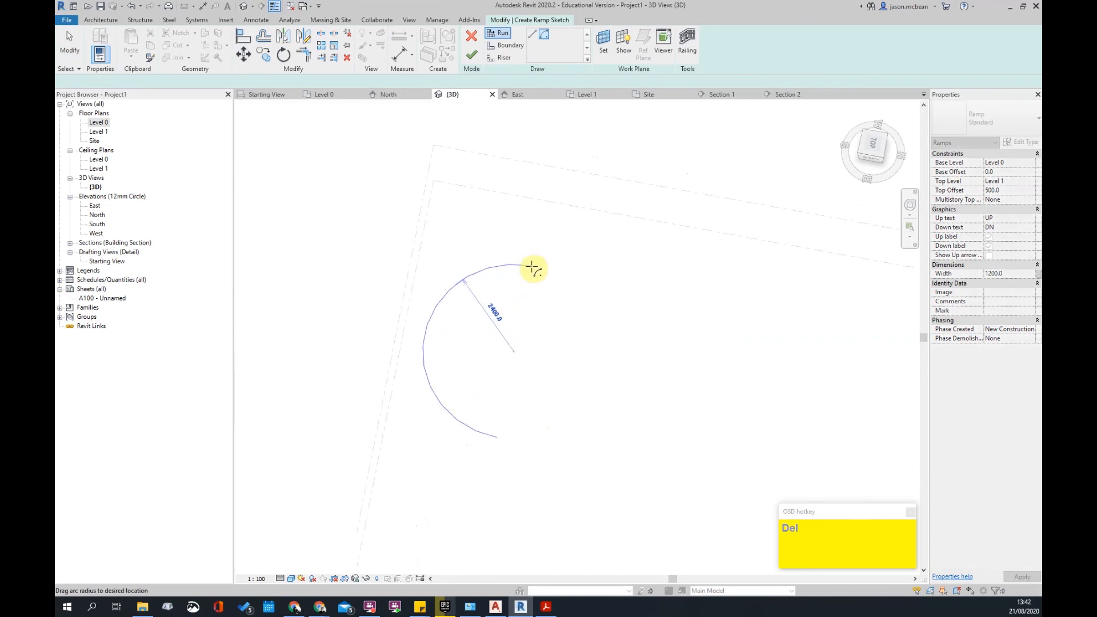
{"action": "left_click", "coordinate": [593, 276]}
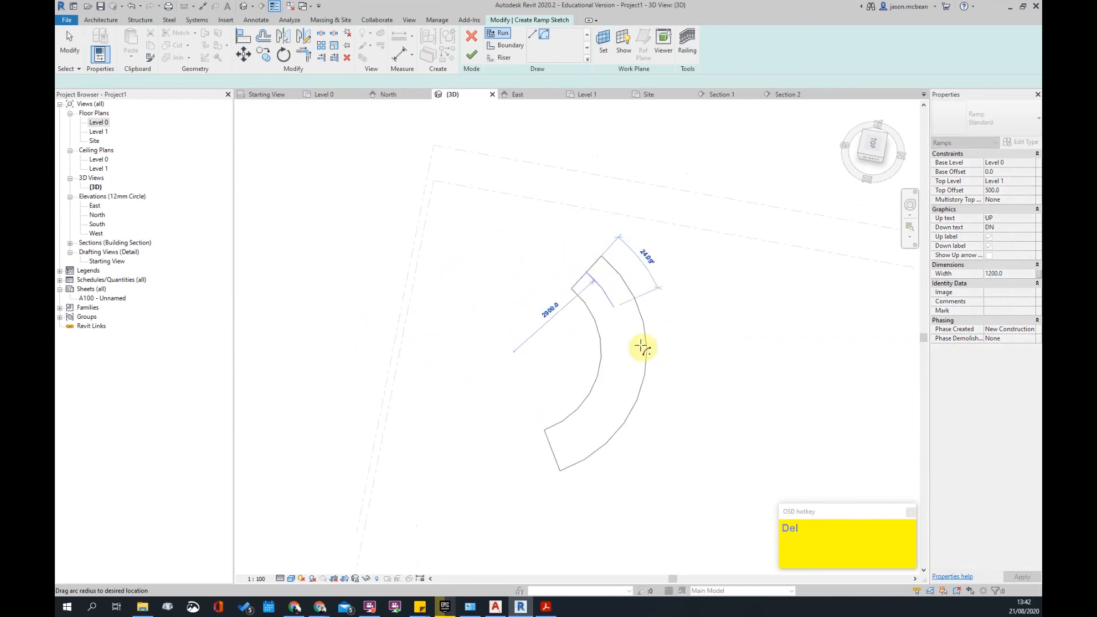
{"action": "left_click", "coordinate": [555, 470]}
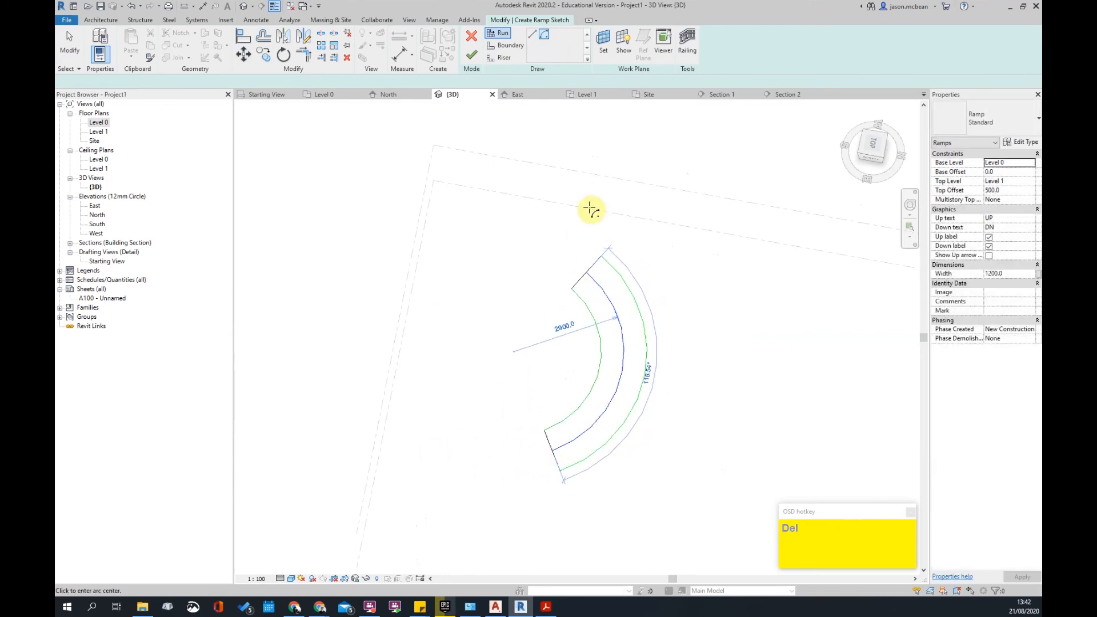
- Add a 2700 straight run from the curve's end and finish the railed ramp
{"action": "left_click", "coordinate": [498, 35]}
{"action": "left_click", "coordinate": [531, 38]}
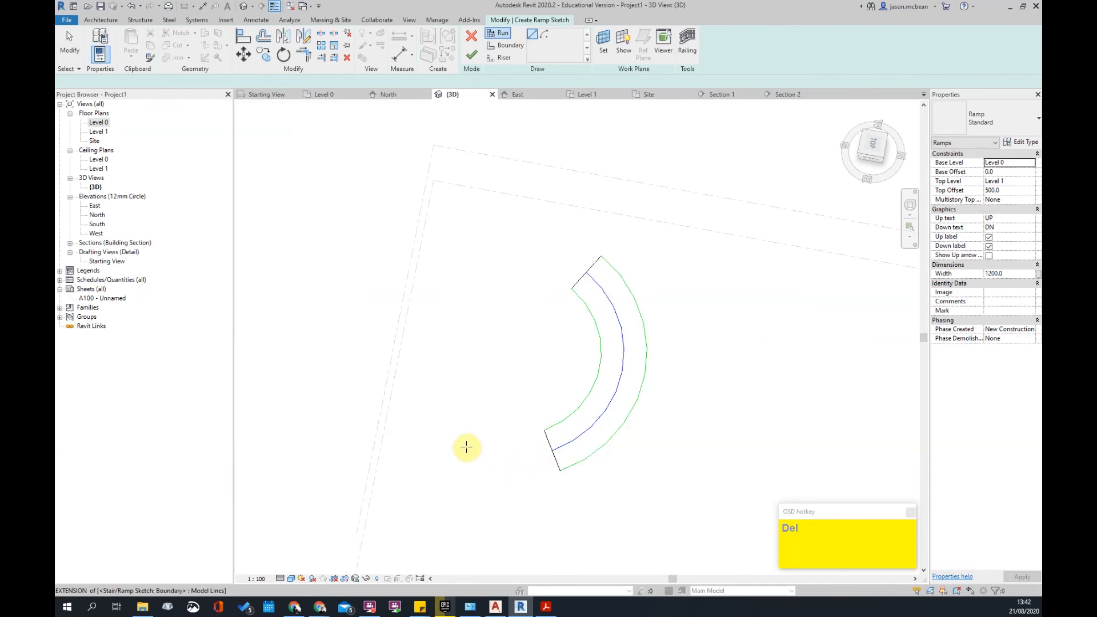
{"action": "left_click", "coordinate": [486, 470]}
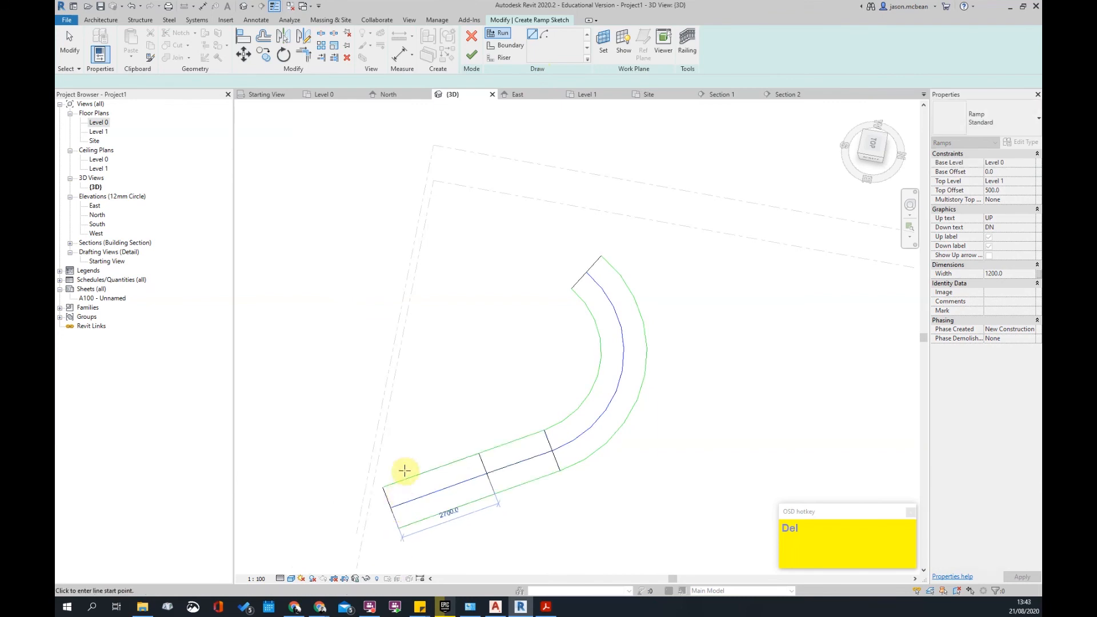
{"action": "left_click", "coordinate": [404, 471]}
{"action": "middle_click_drag", "start_coordinate": [571, 385], "coordinate": [556, 366], "text": "shift"}
{"action": "scroll", "coordinate": [557, 366], "scroll_direction": "up", "scroll_amount": 4}
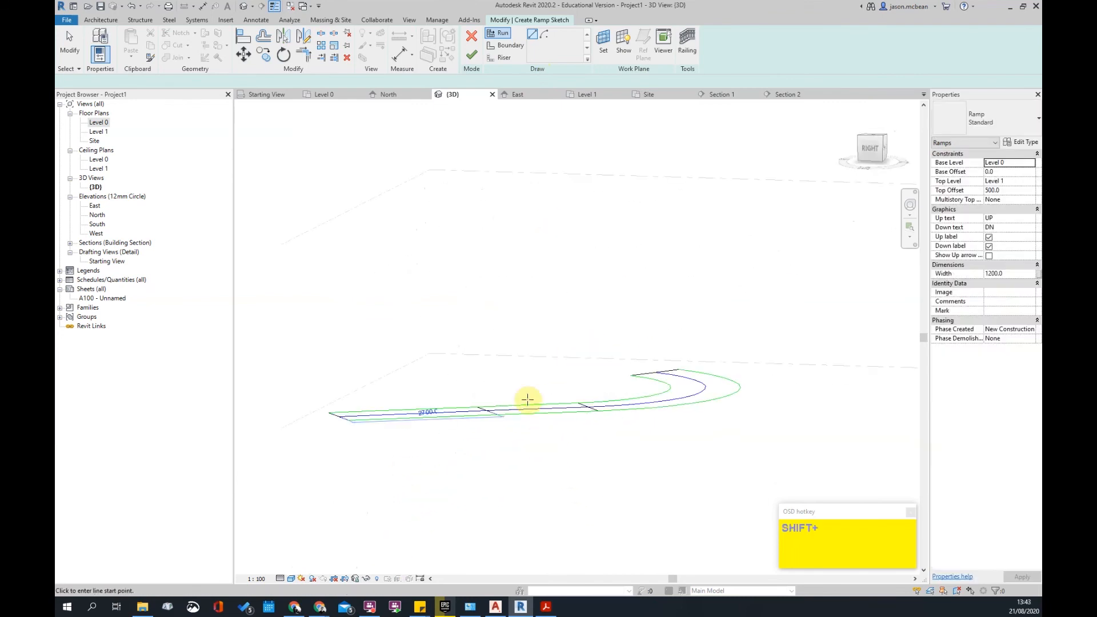
{"action": "left_click", "coordinate": [472, 59]}
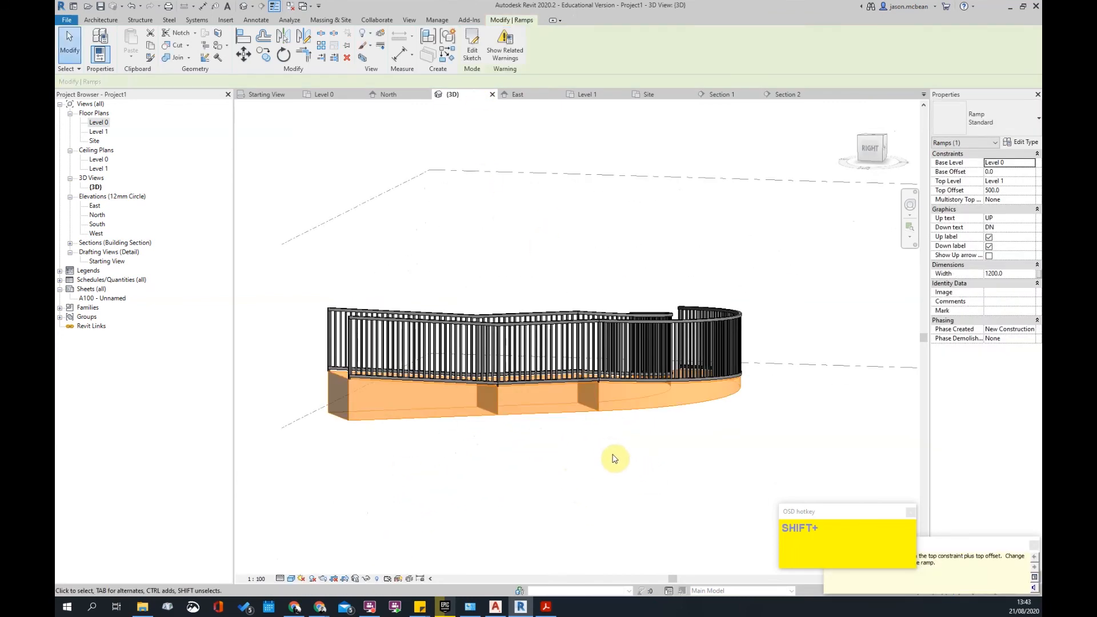
- Delete both railings of the finished ramp
{"action": "middle_click_drag", "start_coordinate": [449, 468], "coordinate": [655, 334], "text": "shift"}
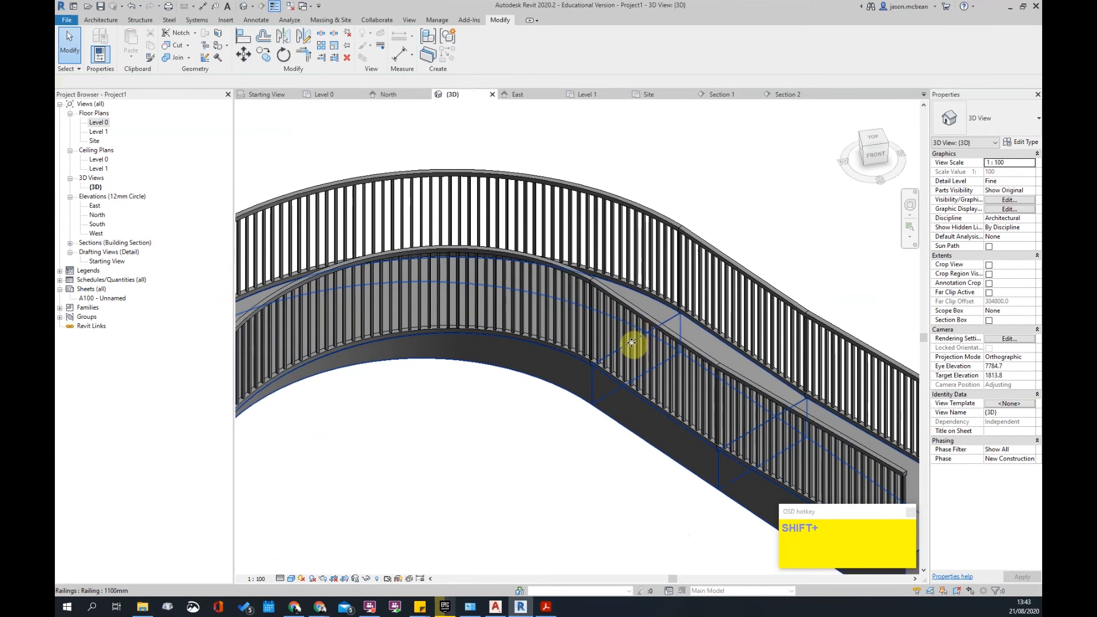
{"action": "scroll", "coordinate": [622, 345], "scroll_direction": "down", "scroll_amount": 2}
{"action": "key", "text": "Escape"}
{"action": "key", "text": "Escape"}
{"action": "left_click", "coordinate": [758, 404]}
{"action": "left_click", "coordinate": [801, 374], "text": "ctrl"}
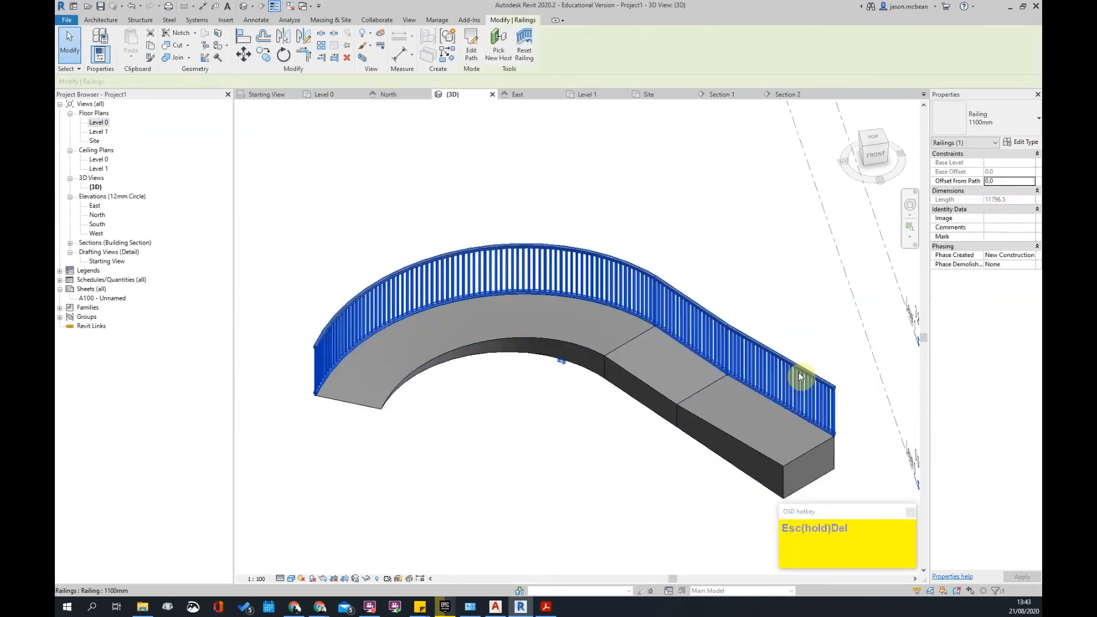
{"action": "key", "text": "Delete"}
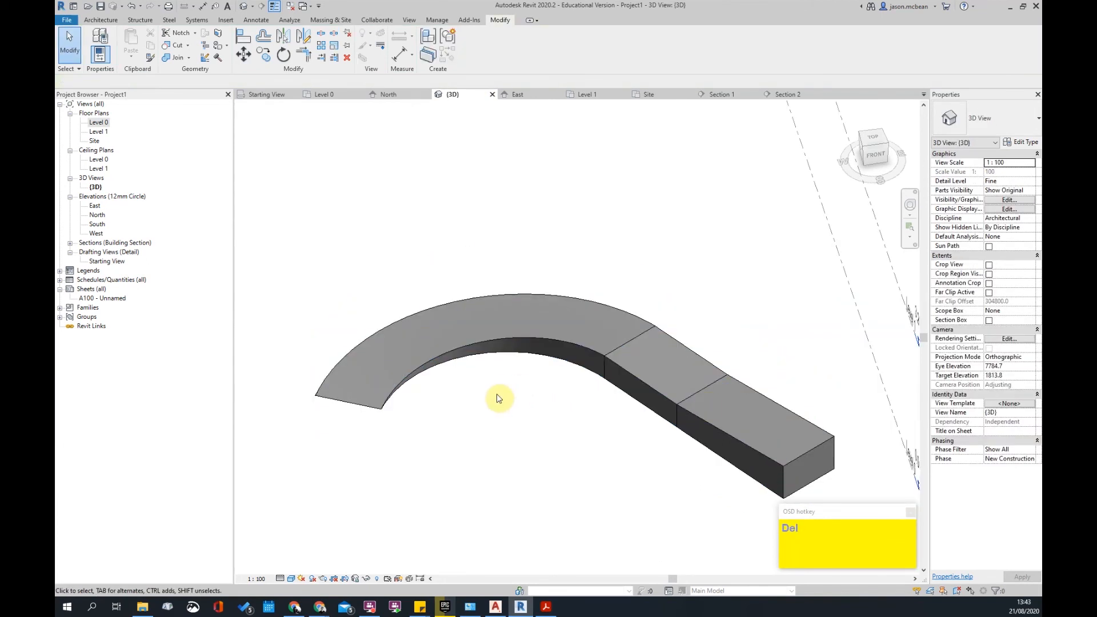
- Change the ramp to the Standard 2 type
{"action": "left_click", "coordinate": [601, 356]}
{"action": "scroll", "coordinate": [718, 354], "scroll_direction": "down", "scroll_amount": 2}
{"action": "key", "text": "Escape"}
{"action": "scroll", "coordinate": [667, 453], "scroll_direction": "up", "scroll_amount": 4}
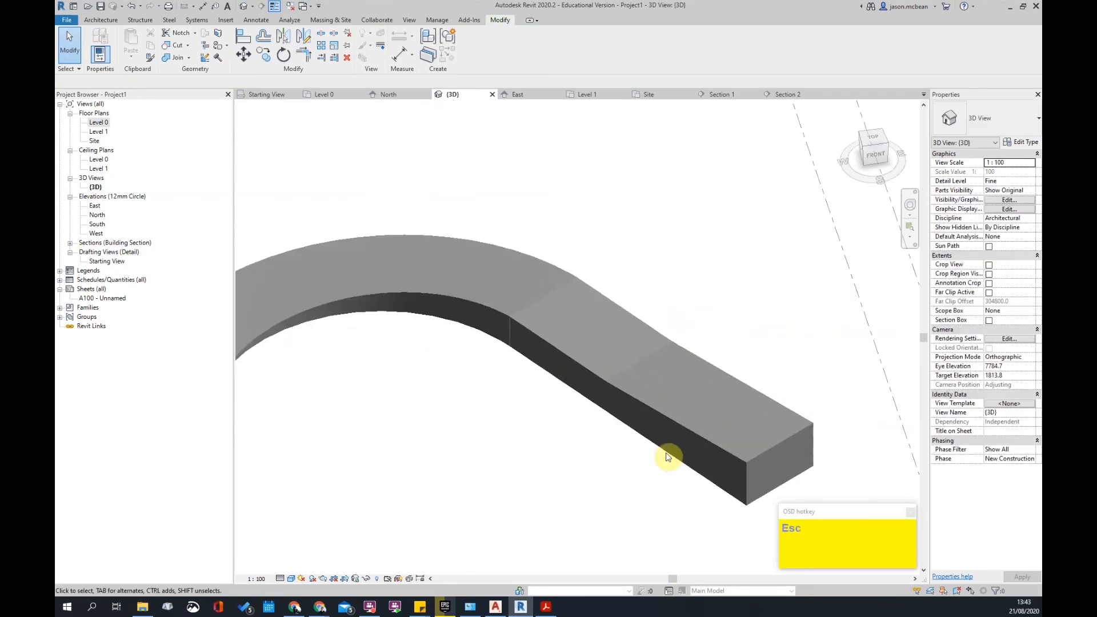
{"action": "left_click", "coordinate": [698, 429]}
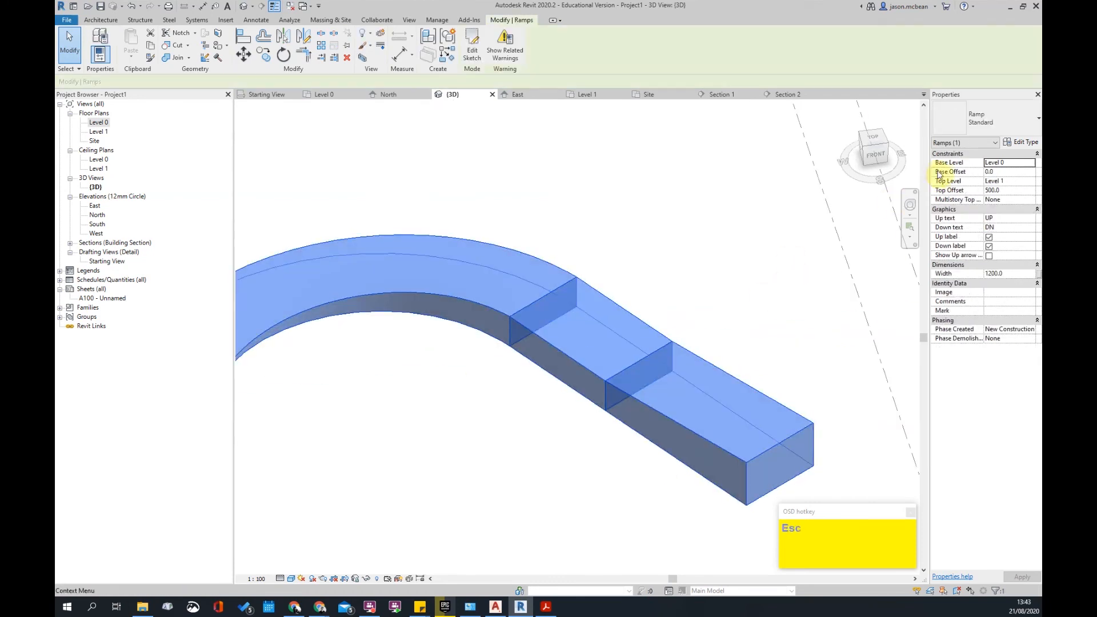
{"action": "left_click", "coordinate": [1029, 125]}
{"action": "left_click", "coordinate": [976, 180]}
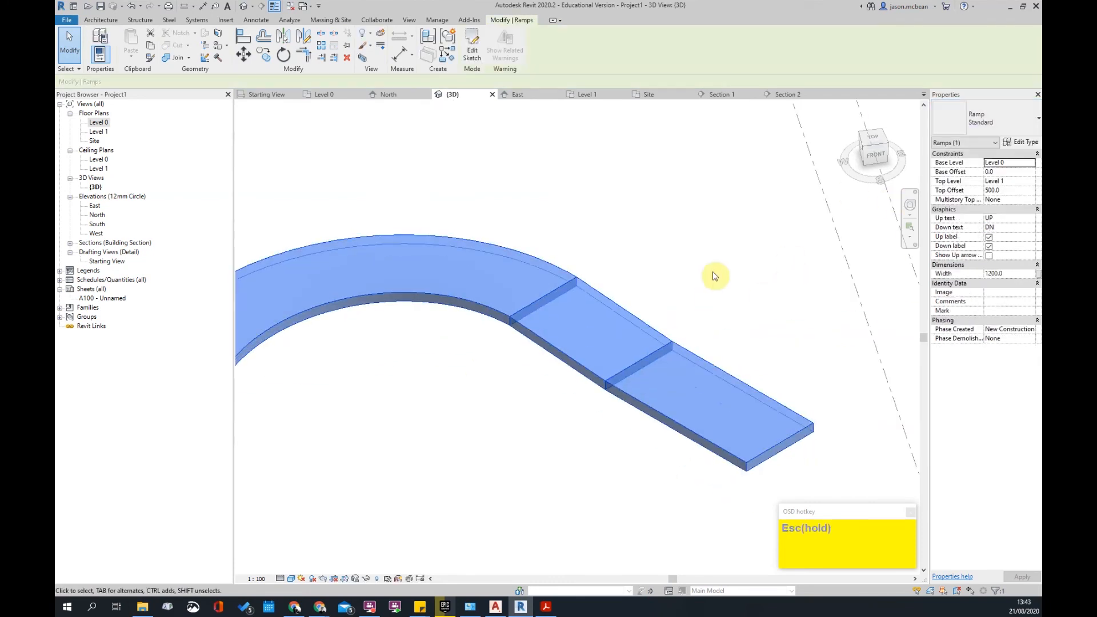
{"action": "key", "text": "Escape"}
{"action": "scroll", "coordinate": [745, 290], "scroll_direction": "down", "scroll_amount": 3}
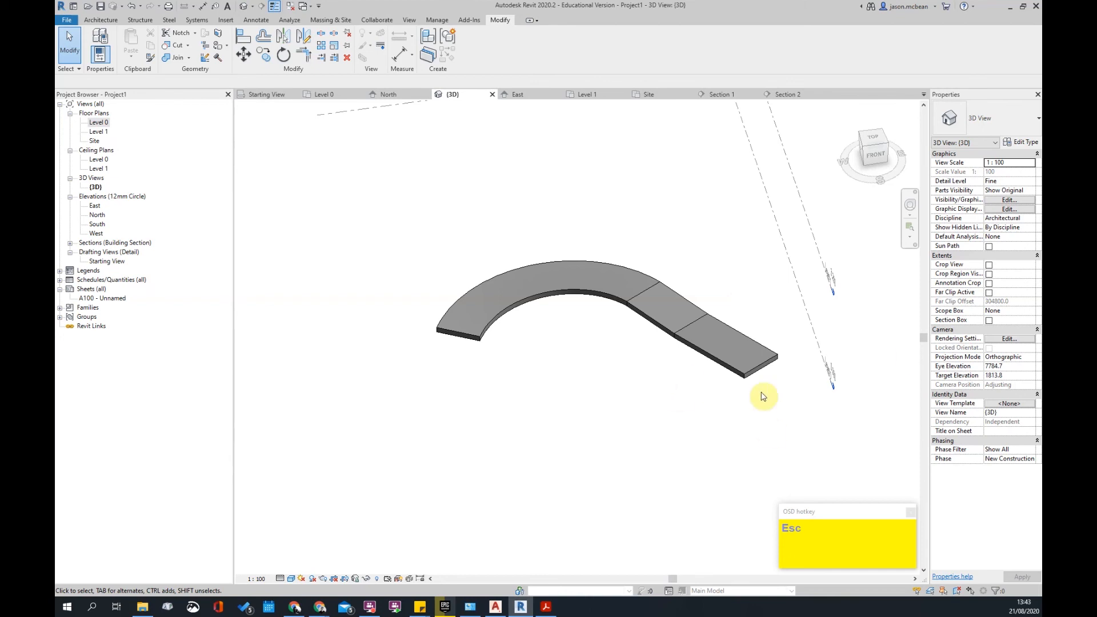
- Select the curved-then-straight ramp and delete it, leaving only level lines
{"action": "left_click", "coordinate": [748, 378]}
{"action": "key", "text": "Escape"}
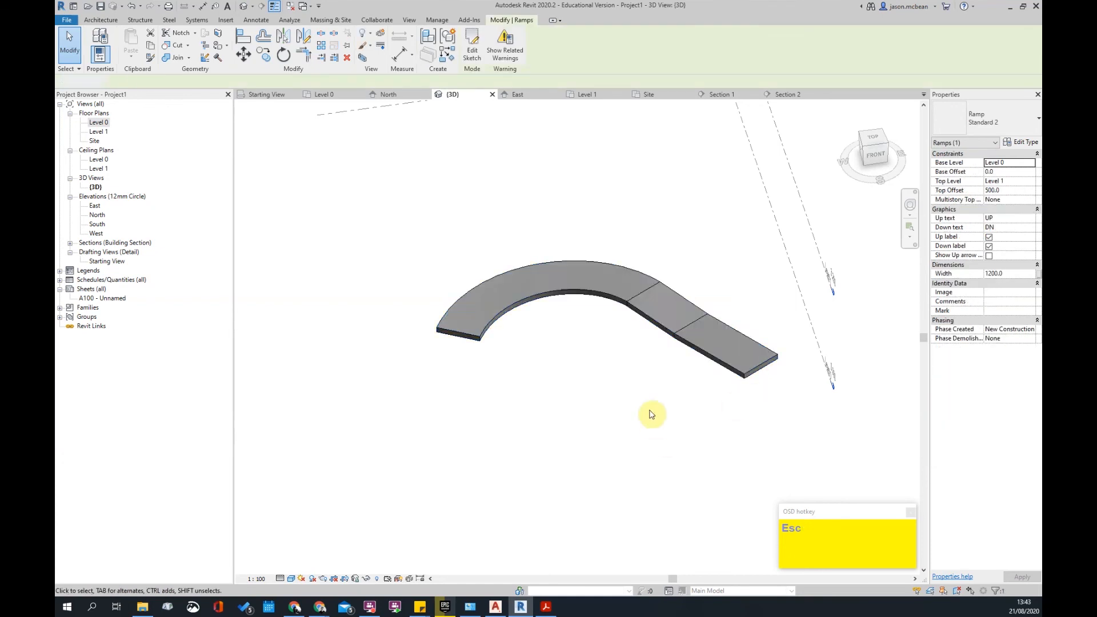
{"action": "left_click", "coordinate": [709, 365]}
{"action": "key", "text": "Delete"}
{"action": "scroll", "coordinate": [714, 366], "scroll_direction": "down", "scroll_amount": 2}
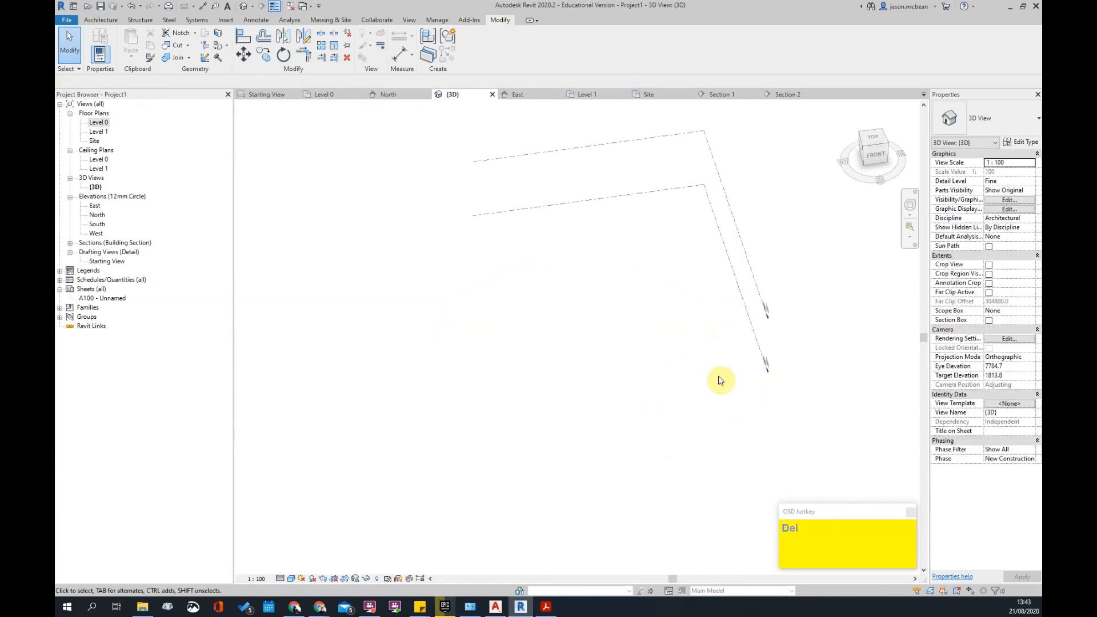
{"action": "scroll", "coordinate": [659, 389], "scroll_direction": "up", "scroll_amount": 2}
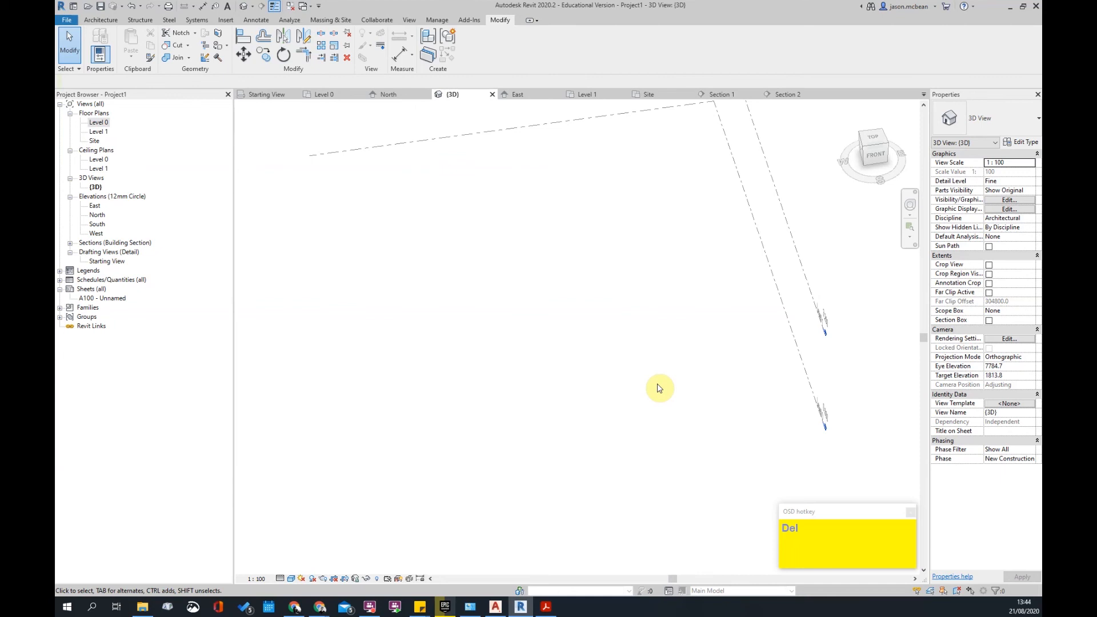
{"action": "scroll", "coordinate": [657, 388], "scroll_direction": "down", "scroll_amount": 3}
{"action": "scroll", "coordinate": [647, 348], "scroll_direction": "up", "scroll_amount": 3}
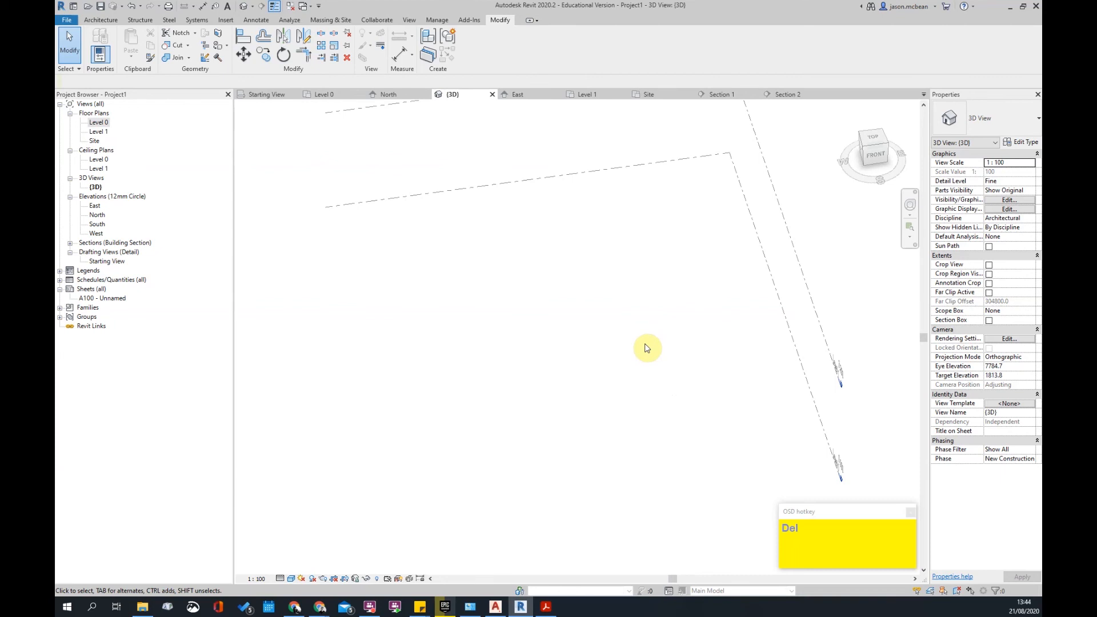
{"action": "scroll", "coordinate": [502, 313], "scroll_direction": "down", "scroll_amount": 3}
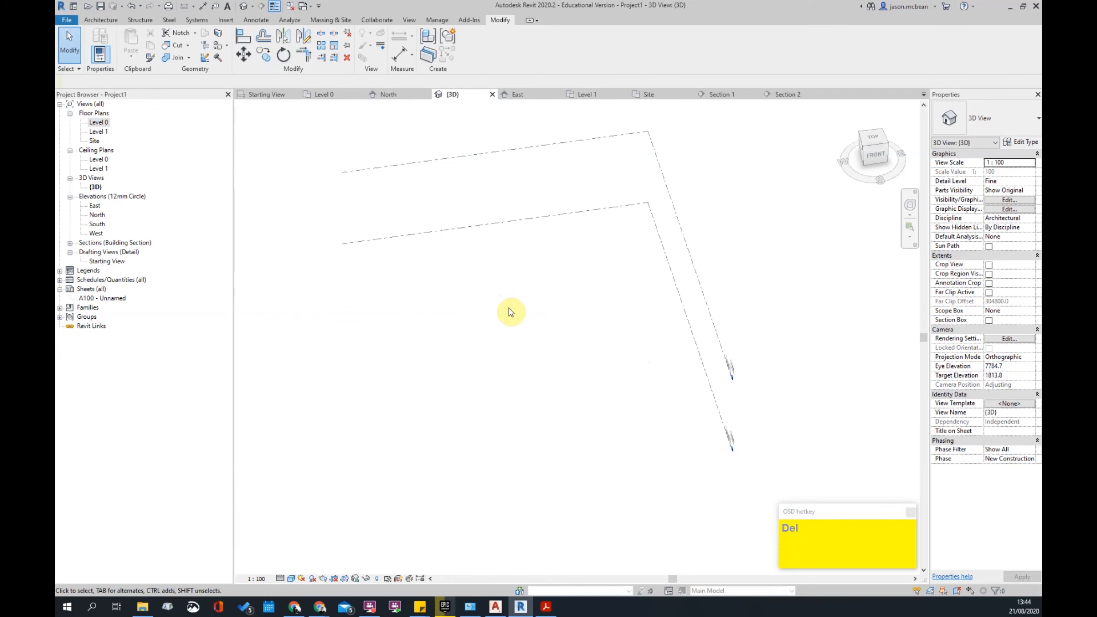
{"action": "scroll", "coordinate": [547, 283], "scroll_direction": "down", "scroll_amount": 5}
{"action": "middle_click_drag", "start_coordinate": [549, 295], "coordinate": [586, 382]}
{"action": "scroll", "coordinate": [649, 354], "scroll_direction": "up", "scroll_amount": 4}
{"action": "scroll", "coordinate": [648, 355], "scroll_direction": "up", "scroll_amount": 1}
{"action": "middle_click_drag", "start_coordinate": [649, 354], "coordinate": [509, 306]}
{"action": "scroll", "coordinate": [448, 291], "scroll_direction": "down", "scroll_amount": 5}
{"action": "scroll", "coordinate": [421, 308], "scroll_direction": "up", "scroll_amount": 5}
{"action": "scroll", "coordinate": [591, 300], "scroll_direction": "up", "scroll_amount": 4}
{"action": "scroll", "coordinate": [591, 300], "scroll_direction": "down", "scroll_amount": 6}
{"action": "scroll", "coordinate": [585, 259], "scroll_direction": "down", "scroll_amount": 3}
{"action": "scroll", "coordinate": [566, 242], "scroll_direction": "up", "scroll_amount": 4}
{"action": "middle_click_drag", "start_coordinate": [542, 210], "coordinate": [640, 250]}
{"action": "scroll", "coordinate": [636, 268], "scroll_direction": "up", "scroll_amount": 3}
{"action": "scroll", "coordinate": [638, 269], "scroll_direction": "down", "scroll_amount": 3}
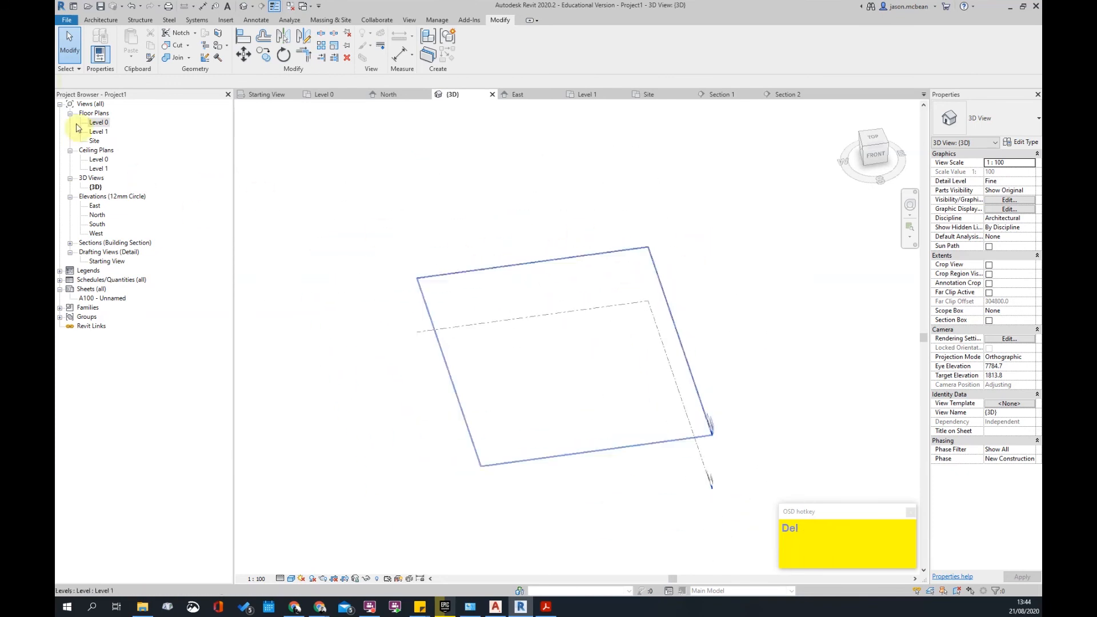
{"action": "scroll", "coordinate": [547, 315], "scroll_direction": "up", "scroll_amount": 2}
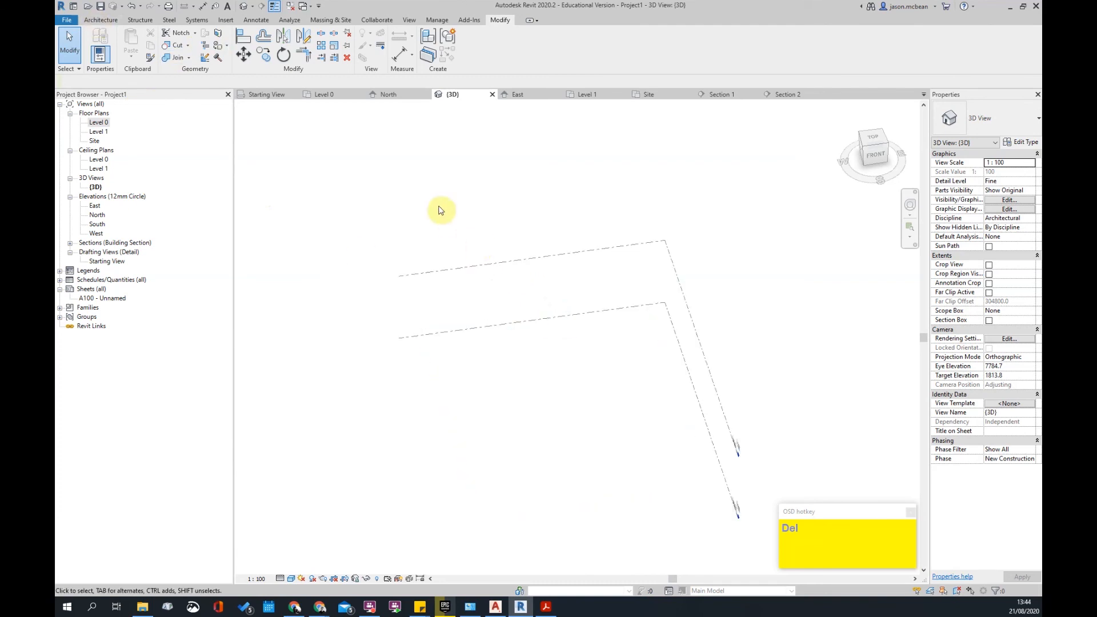
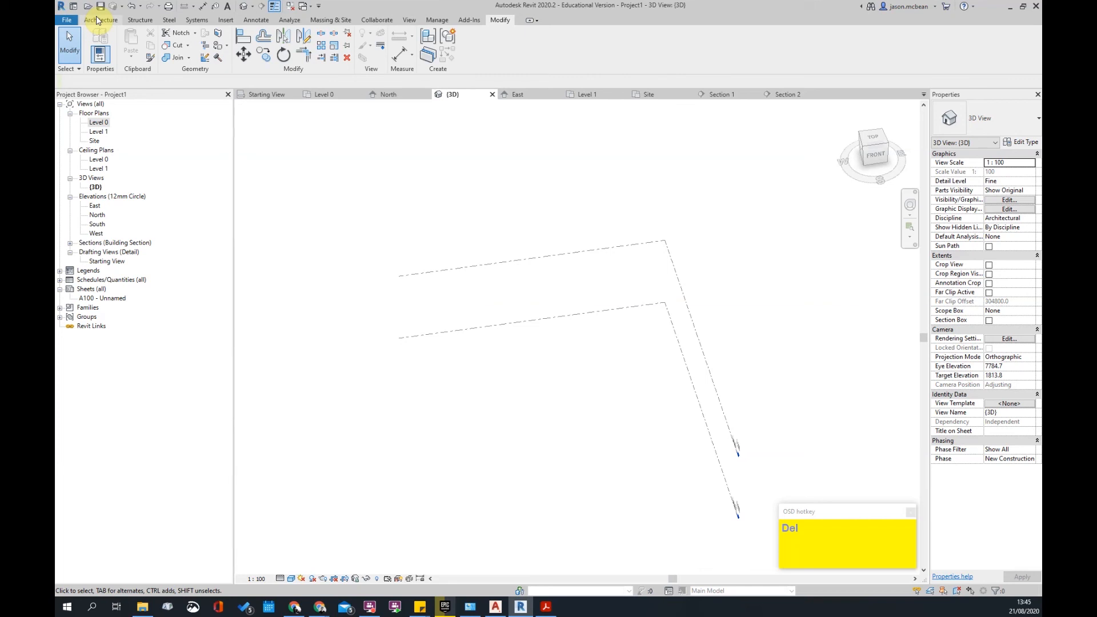
- Switch between the Level 0 and Level 1 floor plans, ending on Level 0
{"action": "scroll", "coordinate": [619, 150], "scroll_direction": "down", "scroll_amount": 2}
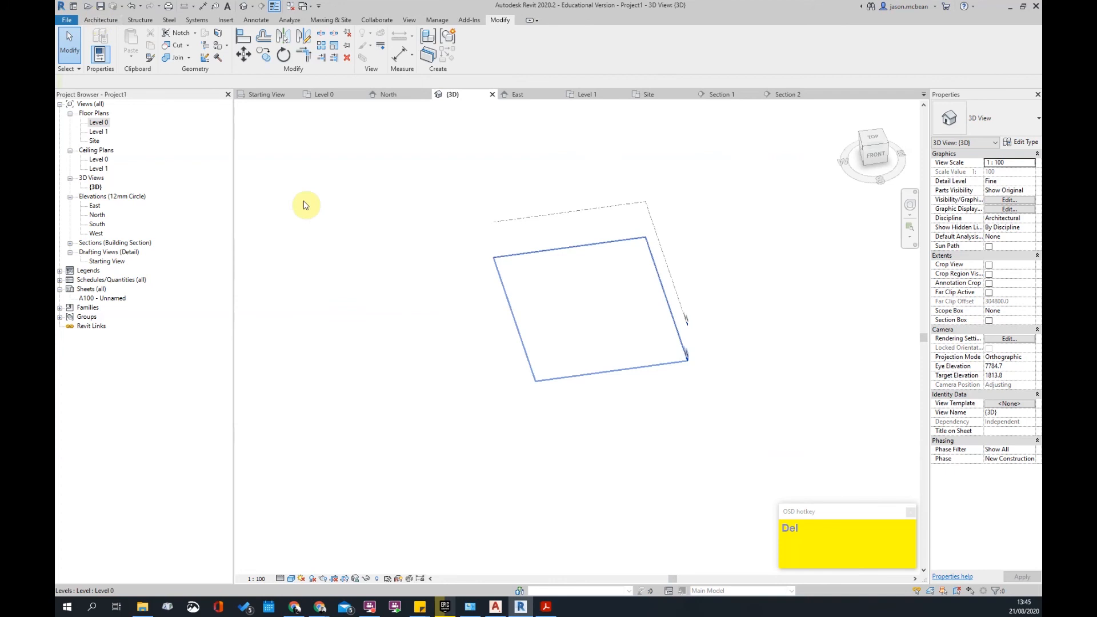
{"action": "double_click", "coordinate": [98, 122]}
{"action": "scroll", "coordinate": [475, 329], "scroll_direction": "down", "scroll_amount": 3}
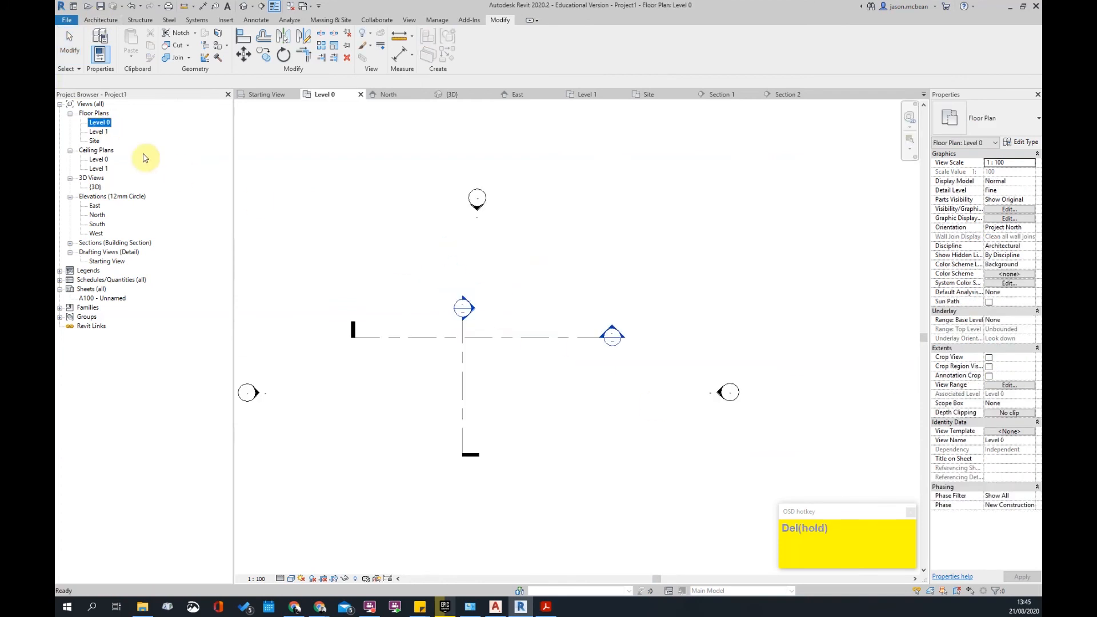
{"action": "double_click", "coordinate": [98, 131]}
{"action": "scroll", "coordinate": [539, 304], "scroll_direction": "down", "scroll_amount": 3}
{"action": "scroll", "coordinate": [512, 323], "scroll_direction": "up", "scroll_amount": 1}
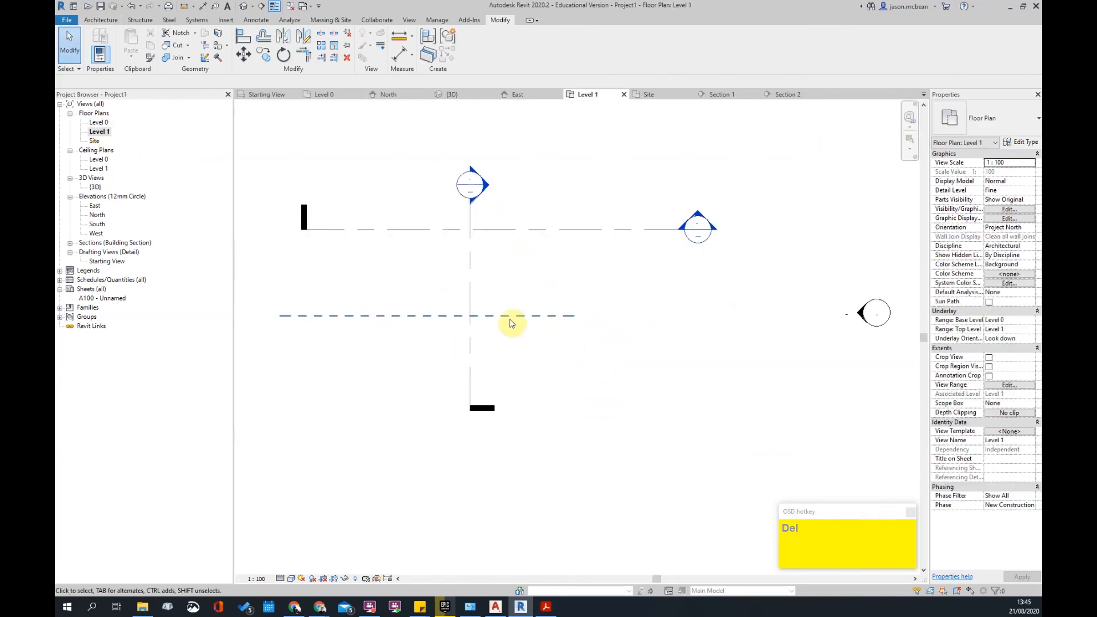
{"action": "double_click", "coordinate": [98, 122]}
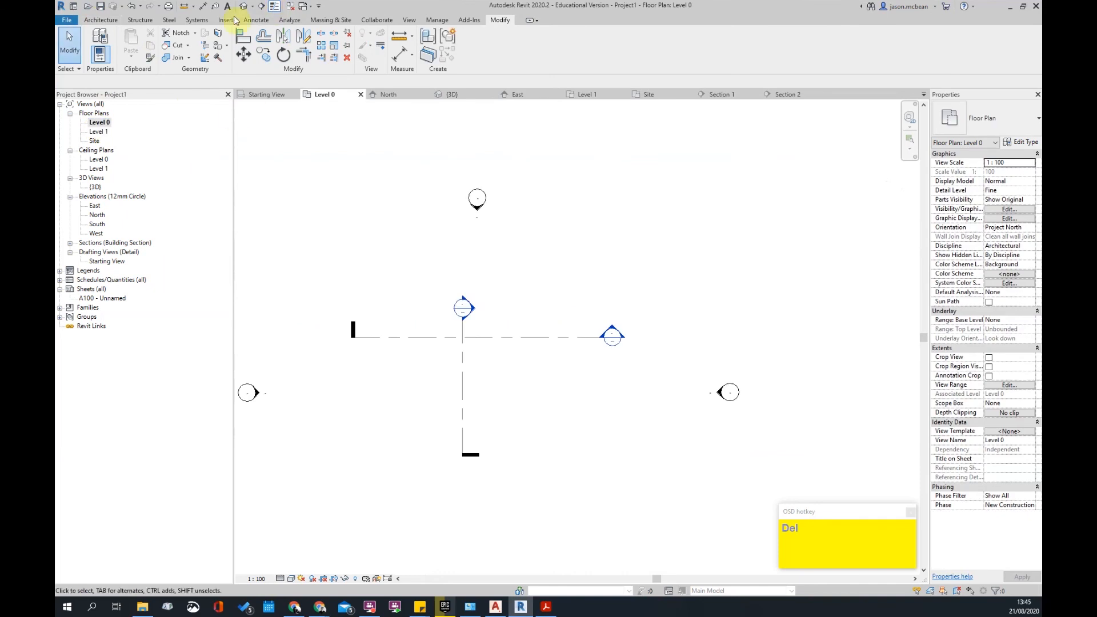
- Sketch a Precast Stair with two parallel runs joined by a landing and finish it
{"action": "left_click", "coordinate": [100, 20]}
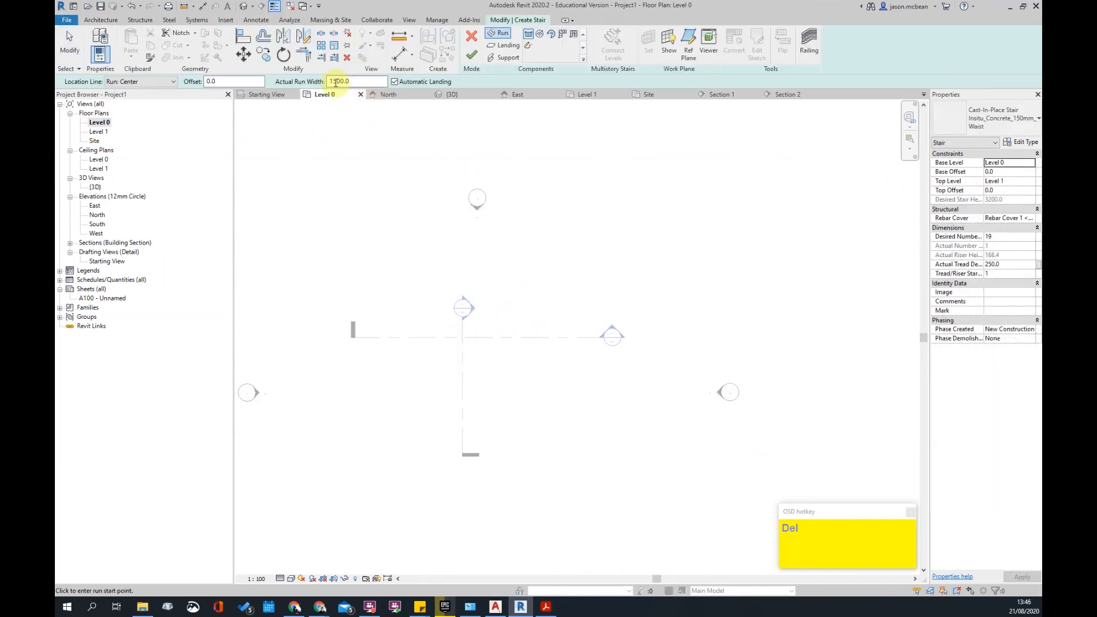
{"action": "scroll", "coordinate": [421, 348], "scroll_direction": "up", "scroll_amount": 2}
{"action": "left_click", "coordinate": [994, 118]}
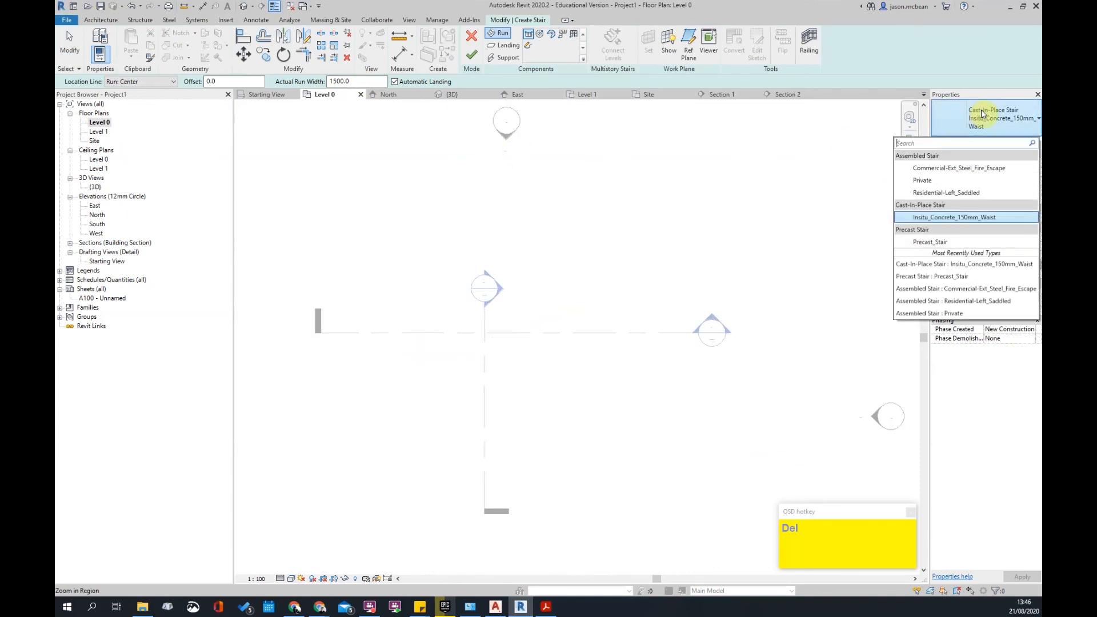
{"action": "left_click", "coordinate": [937, 243]}
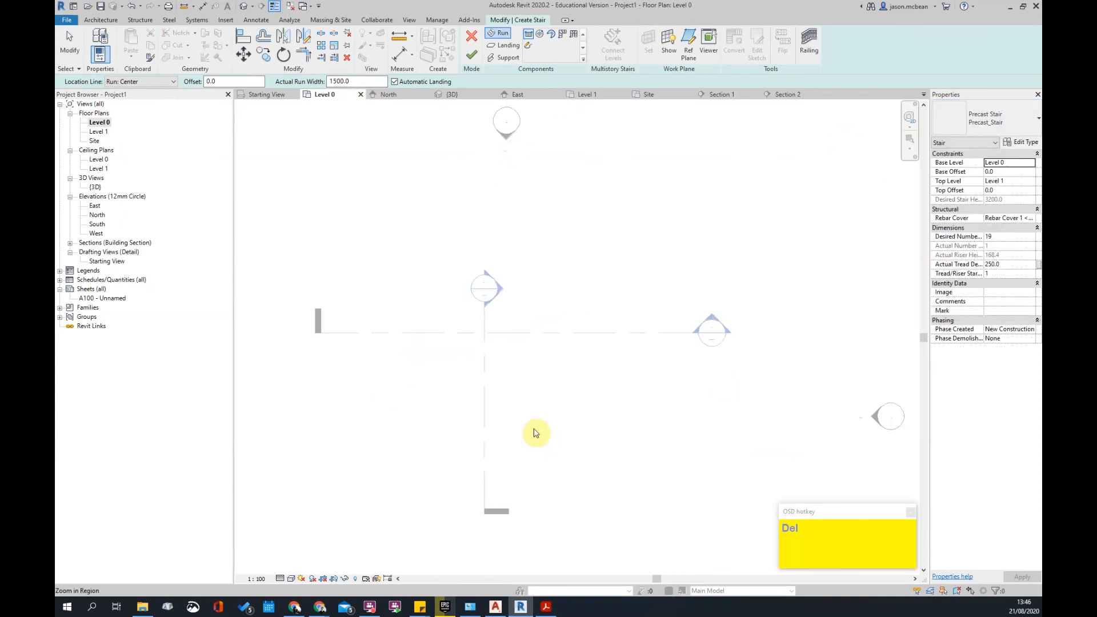
{"action": "left_click", "coordinate": [463, 418]}
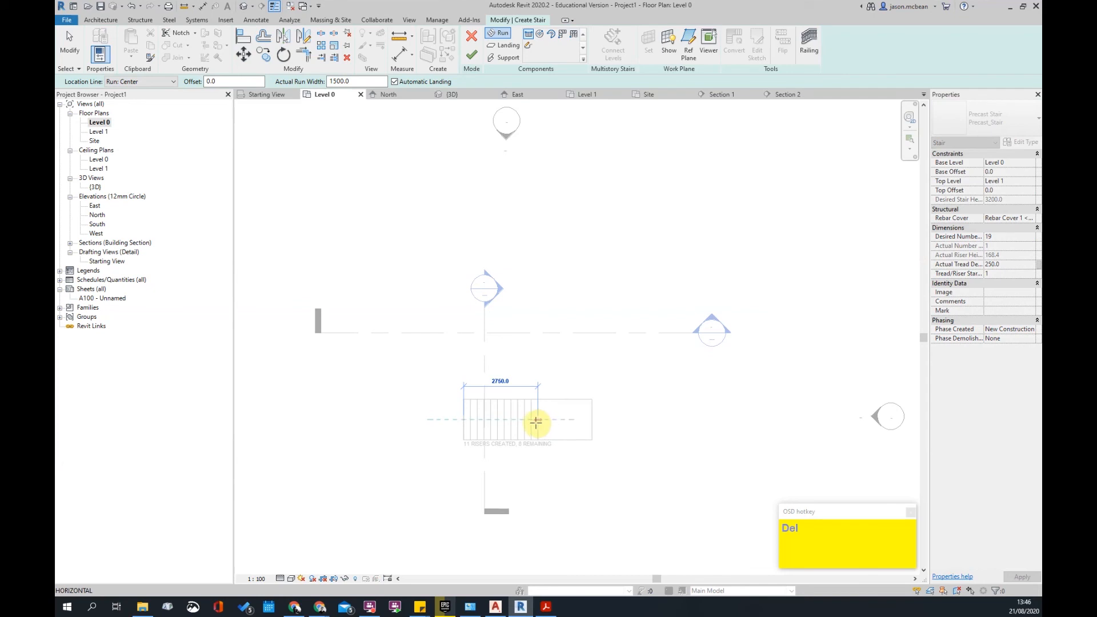
{"action": "left_click", "coordinate": [525, 420]}
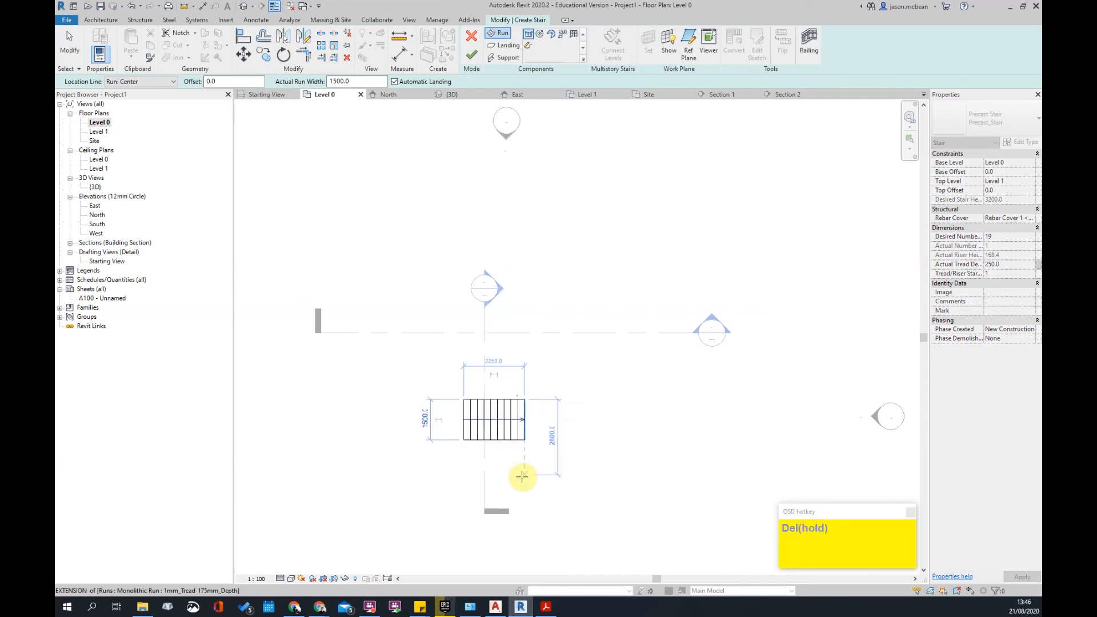
{"action": "left_click", "coordinate": [524, 472]}
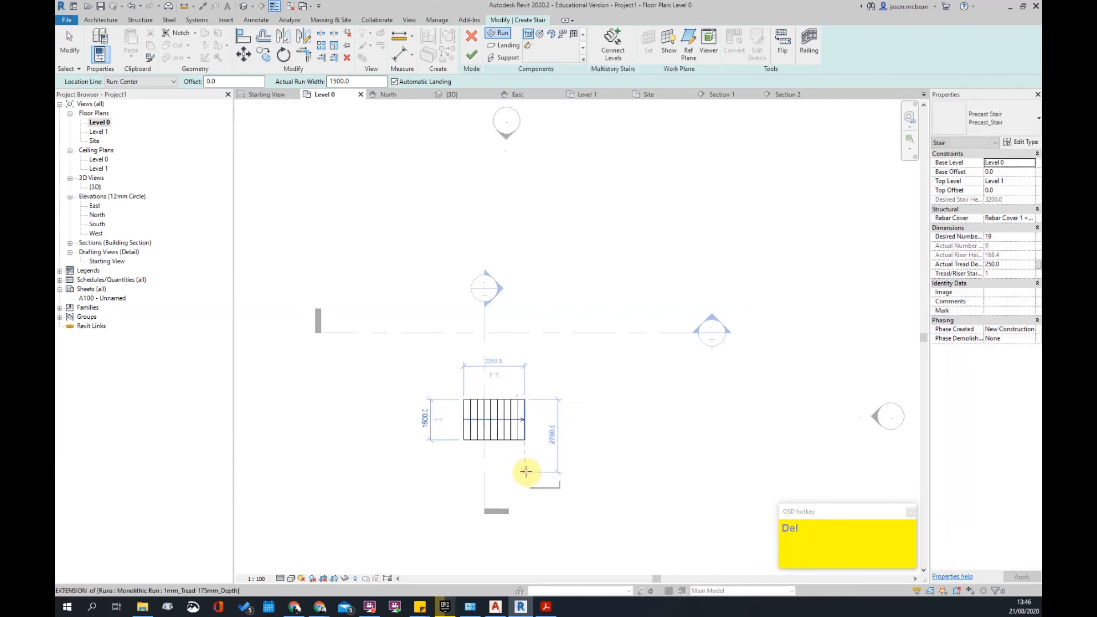
{"action": "left_click", "coordinate": [460, 470]}
{"action": "key", "text": "Escape"}
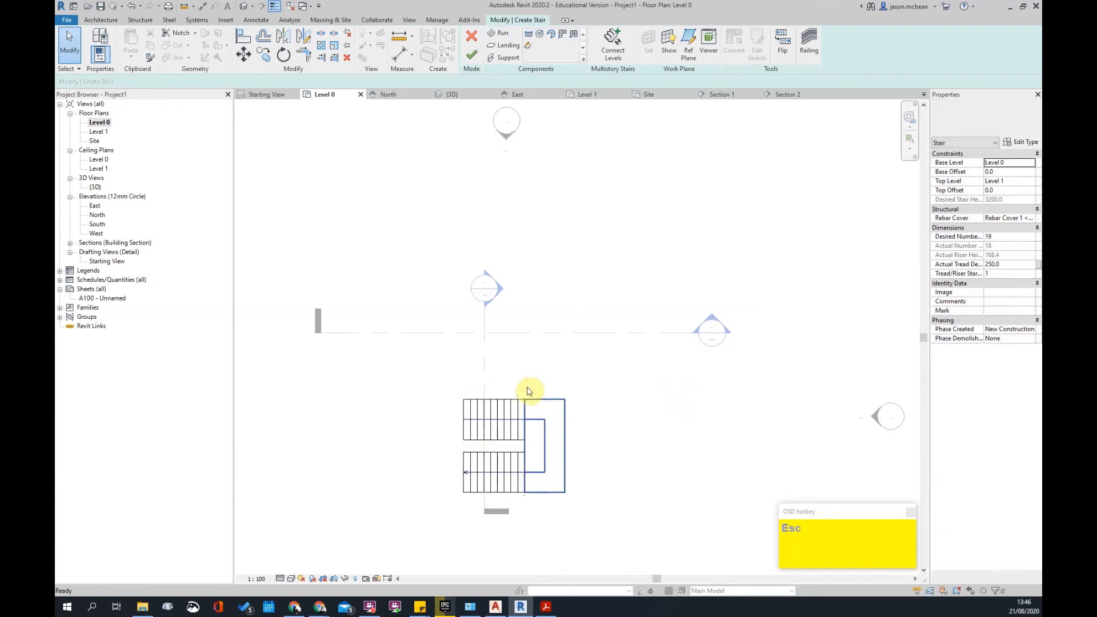
{"action": "scroll", "coordinate": [567, 456], "scroll_direction": "down", "scroll_amount": 2}
{"action": "scroll", "coordinate": [567, 457], "scroll_direction": "up", "scroll_amount": 2}
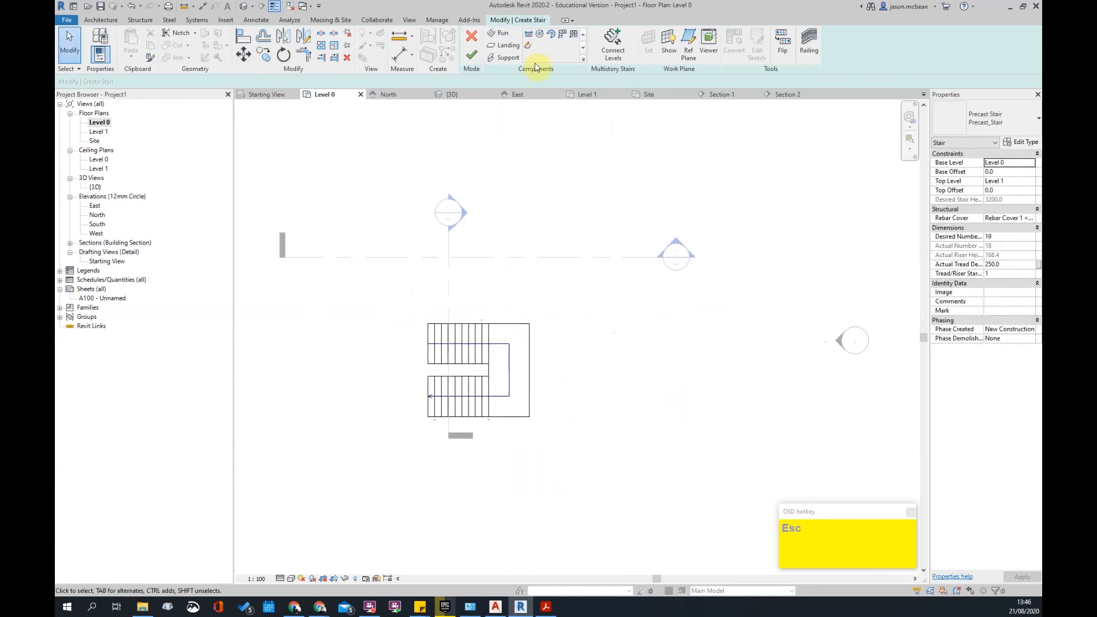
{"action": "left_click", "coordinate": [473, 57]}
- Move the whole stair up onto the grid intersection and recentre the plan
{"action": "left_click_drag", "start_coordinate": [379, 301], "coordinate": [604, 410]}
{"action": "key", "text": "Up"}
{"action": "key", "text": "Up"}
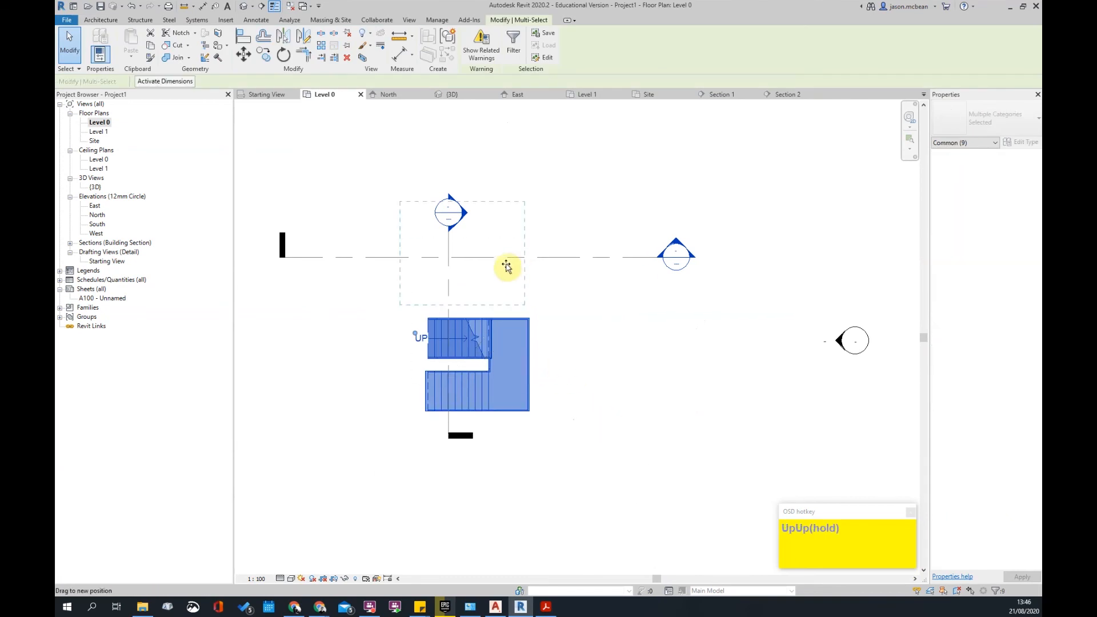
{"action": "left_click_drag", "start_coordinate": [515, 282], "coordinate": [519, 297]}
{"action": "left_click", "coordinate": [656, 428]}
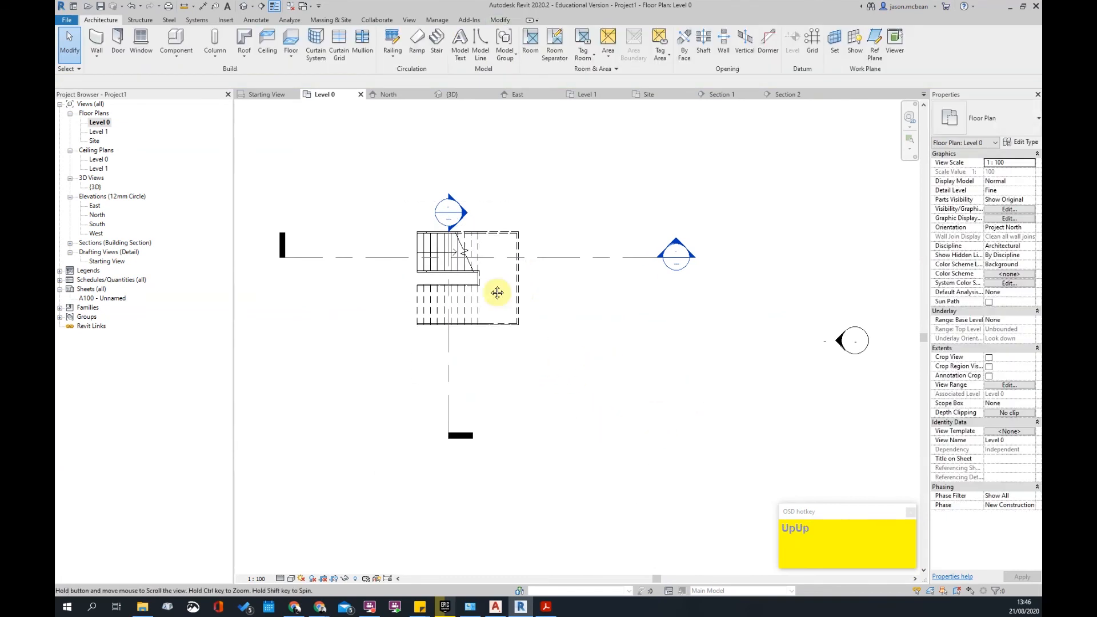
{"action": "scroll", "coordinate": [496, 291], "scroll_direction": "down", "scroll_amount": 1}
{"action": "middle_click_drag", "start_coordinate": [496, 291], "coordinate": [572, 342]}
- Open the Level 1 plan and set its Underlay Base Level to None
{"action": "double_click", "coordinate": [99, 132]}
{"action": "scroll", "coordinate": [518, 276], "scroll_direction": "up", "scroll_amount": 3}
{"action": "middle_click_drag", "start_coordinate": [518, 277], "coordinate": [705, 436]}
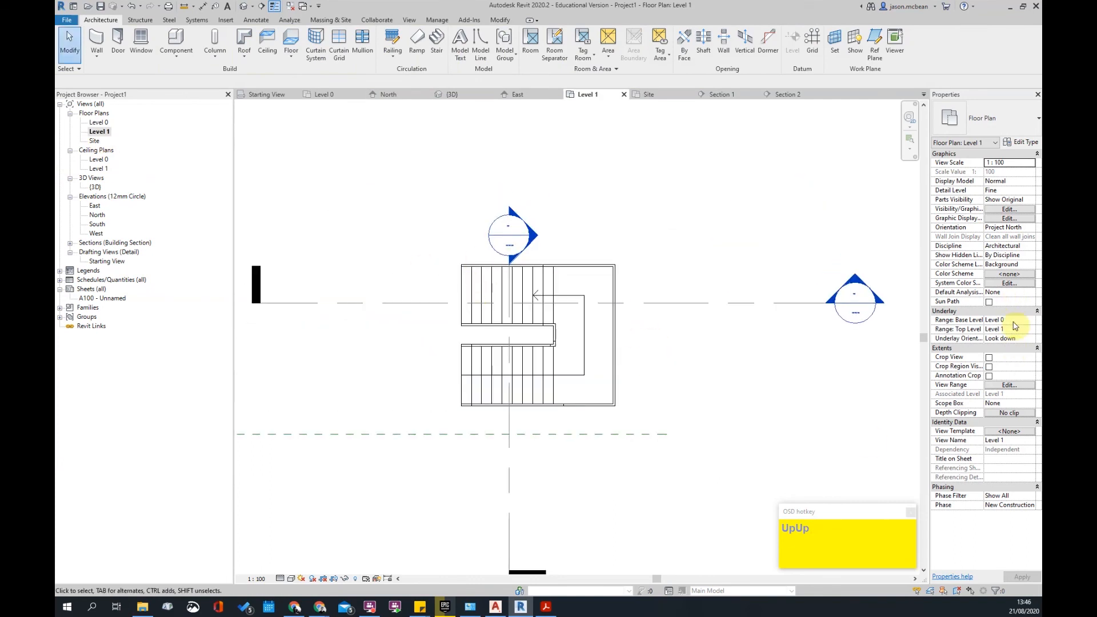
{"action": "left_click", "coordinate": [1032, 322]}
{"action": "left_click", "coordinate": [992, 337]}
{"action": "left_click", "coordinate": [993, 331]}
{"action": "left_click", "coordinate": [1031, 322]}
{"action": "left_click", "coordinate": [998, 329]}
{"action": "scroll", "coordinate": [443, 368], "scroll_direction": "up", "scroll_amount": 2}
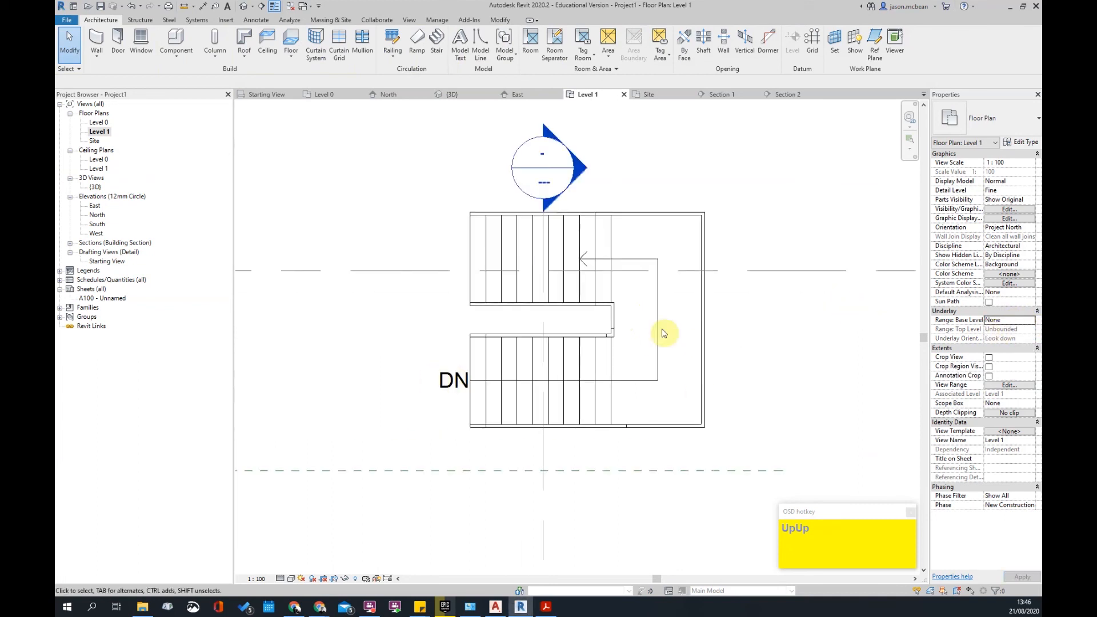
{"action": "scroll", "coordinate": [527, 343], "scroll_direction": "down", "scroll_amount": 3}
{"action": "scroll", "coordinate": [461, 265], "scroll_direction": "up", "scroll_amount": 3}
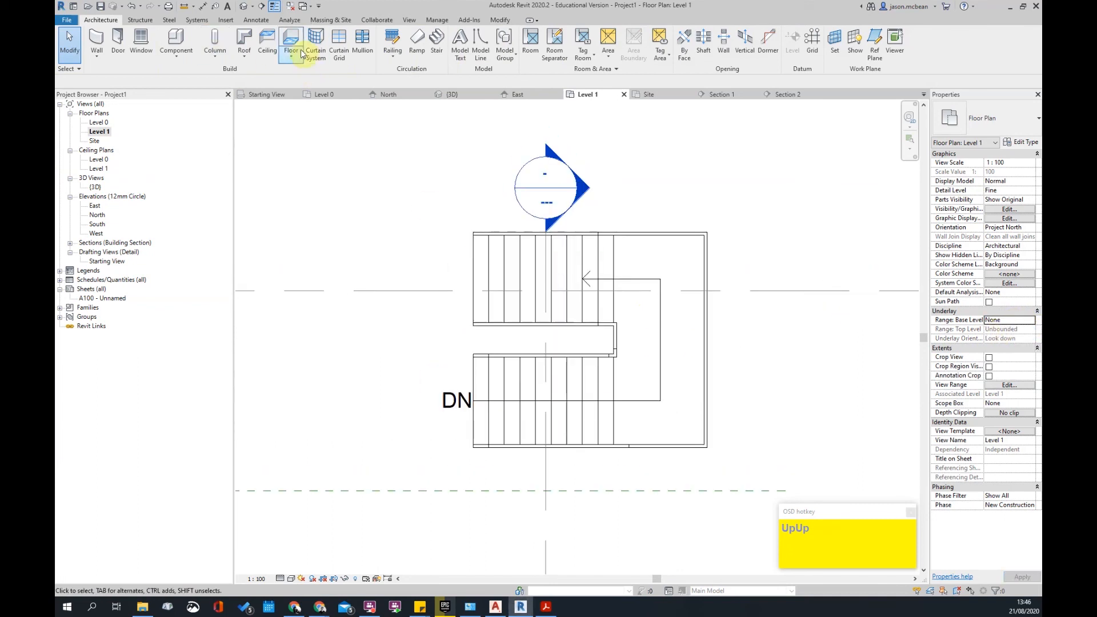
- Draw a rectangular floor slab against the stair's west side and view it in 3D
{"action": "left_click", "coordinate": [291, 43]}
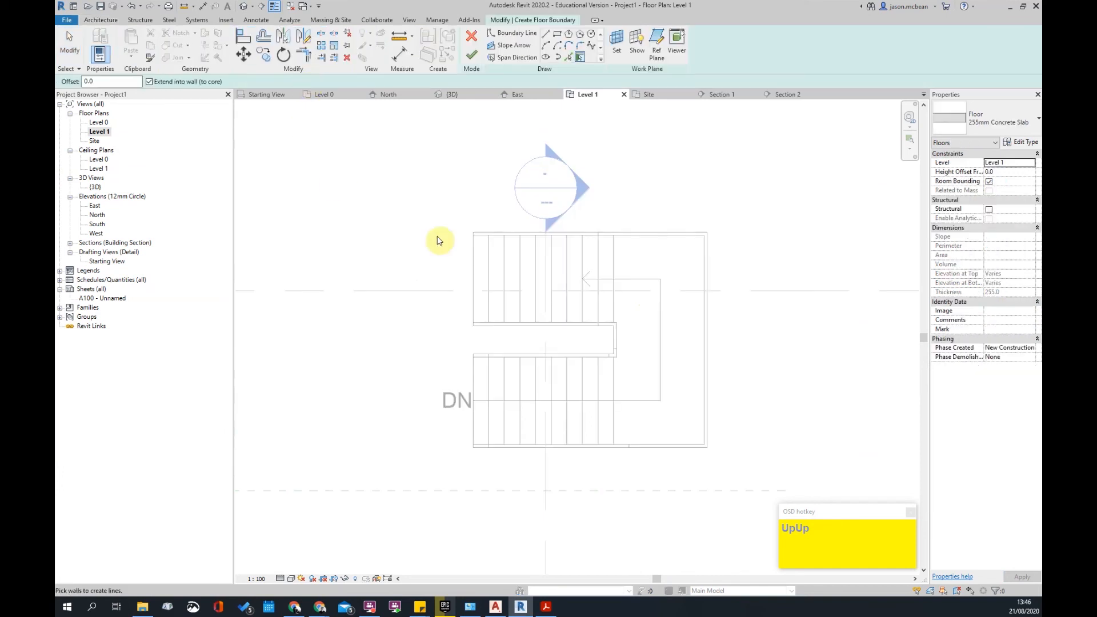
{"action": "left_click", "coordinate": [570, 57]}
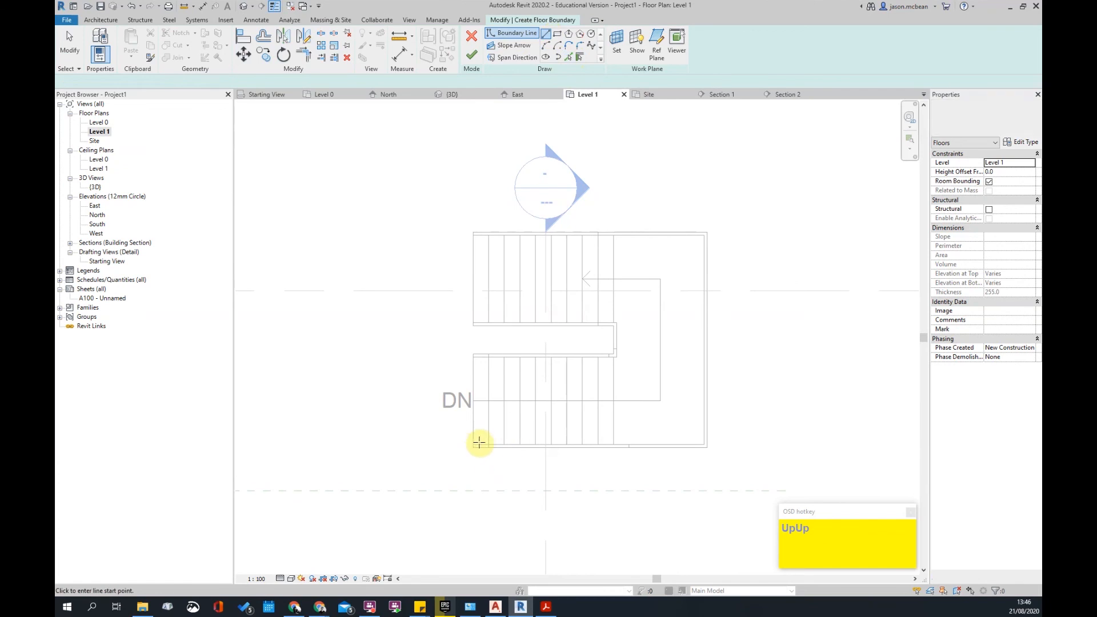
{"action": "left_click", "coordinate": [547, 35]}
{"action": "left_click", "coordinate": [558, 37]}
{"action": "scroll", "coordinate": [558, 189], "scroll_direction": "down", "scroll_amount": 2}
{"action": "left_click", "coordinate": [332, 201]}
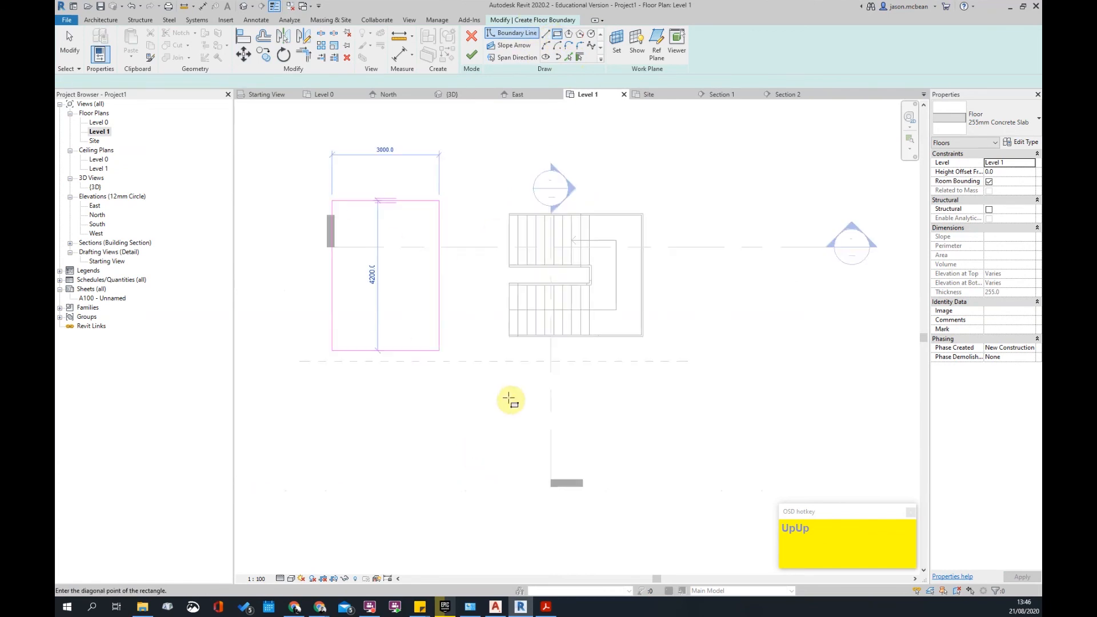
{"action": "left_click", "coordinate": [509, 337]}
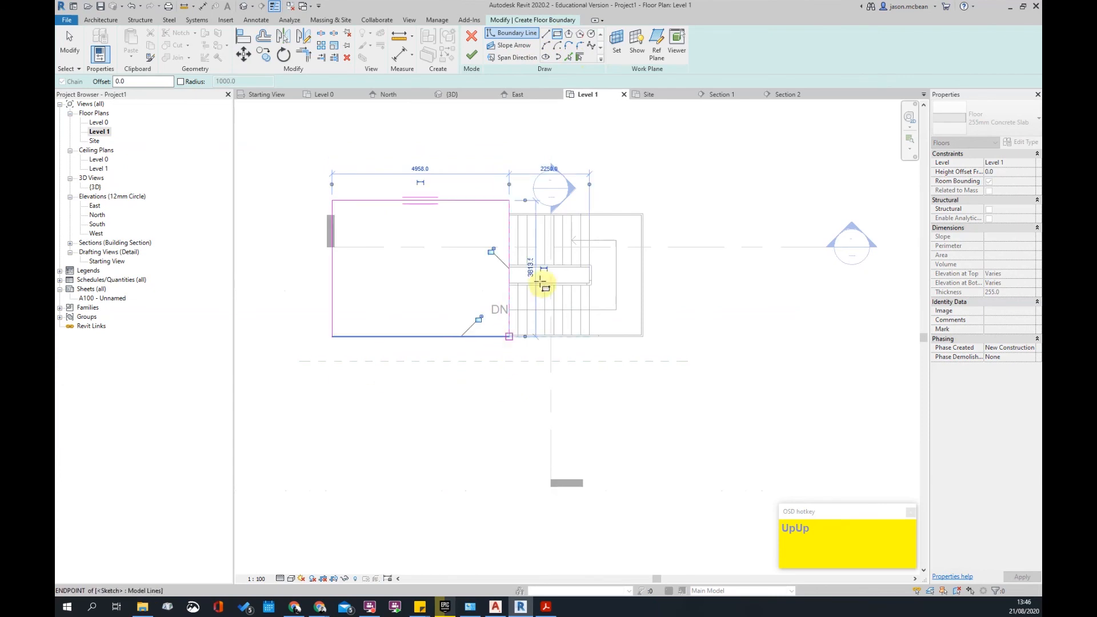
{"action": "left_click", "coordinate": [472, 55]}
{"action": "scroll", "coordinate": [526, 208], "scroll_direction": "up", "scroll_amount": 3}
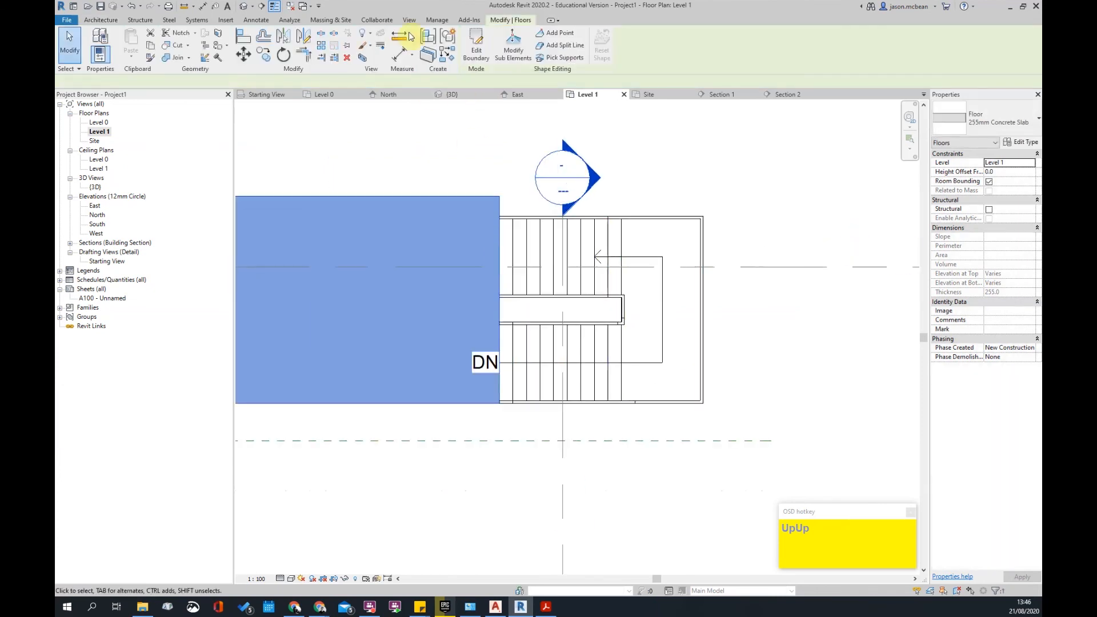
{"action": "left_click", "coordinate": [243, 7]}
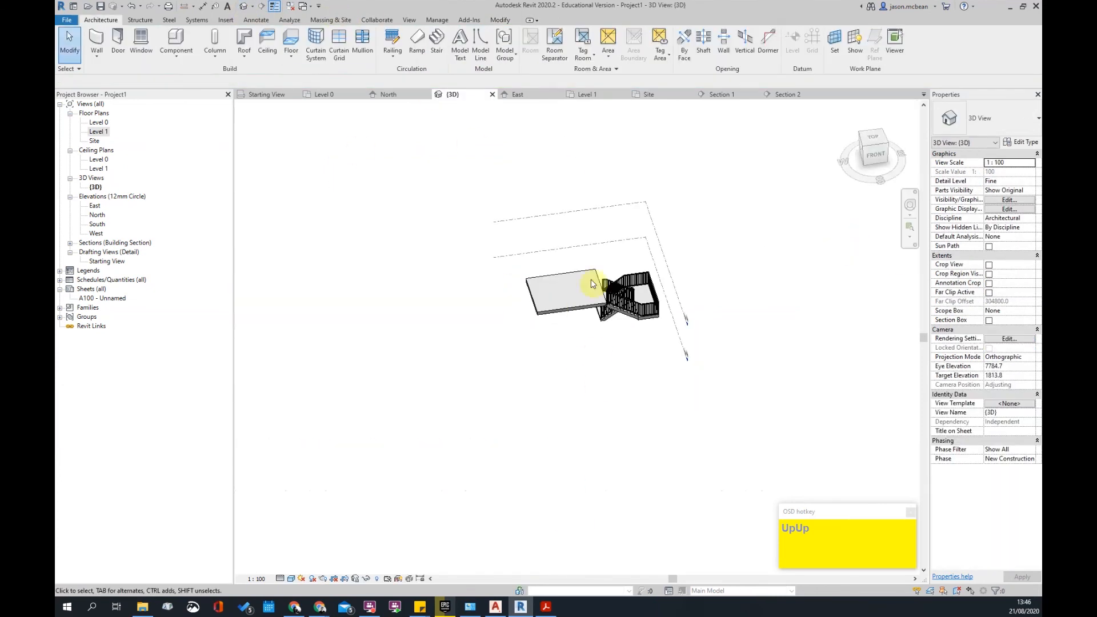
- Change the stair to the Insitu_Concrete_150mm_Waist type
{"action": "scroll", "coordinate": [595, 297], "scroll_direction": "up", "scroll_amount": 3}
{"action": "middle_click_drag", "start_coordinate": [598, 343], "coordinate": [607, 499], "text": "shift"}
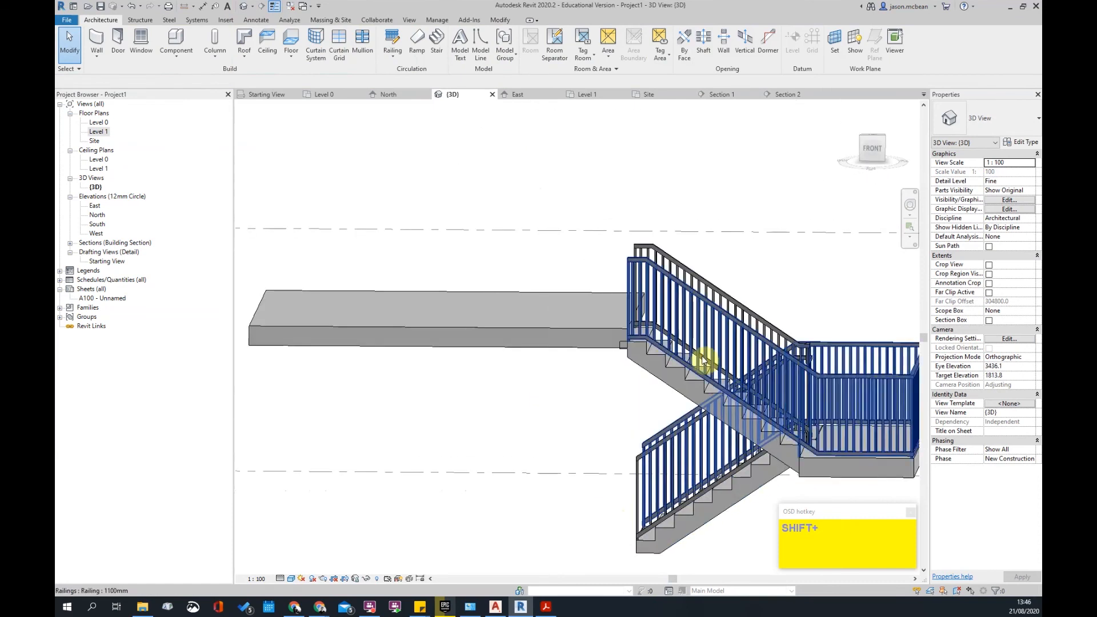
{"action": "scroll", "coordinate": [613, 352], "scroll_direction": "up", "scroll_amount": 3}
{"action": "left_click", "coordinate": [620, 342]}
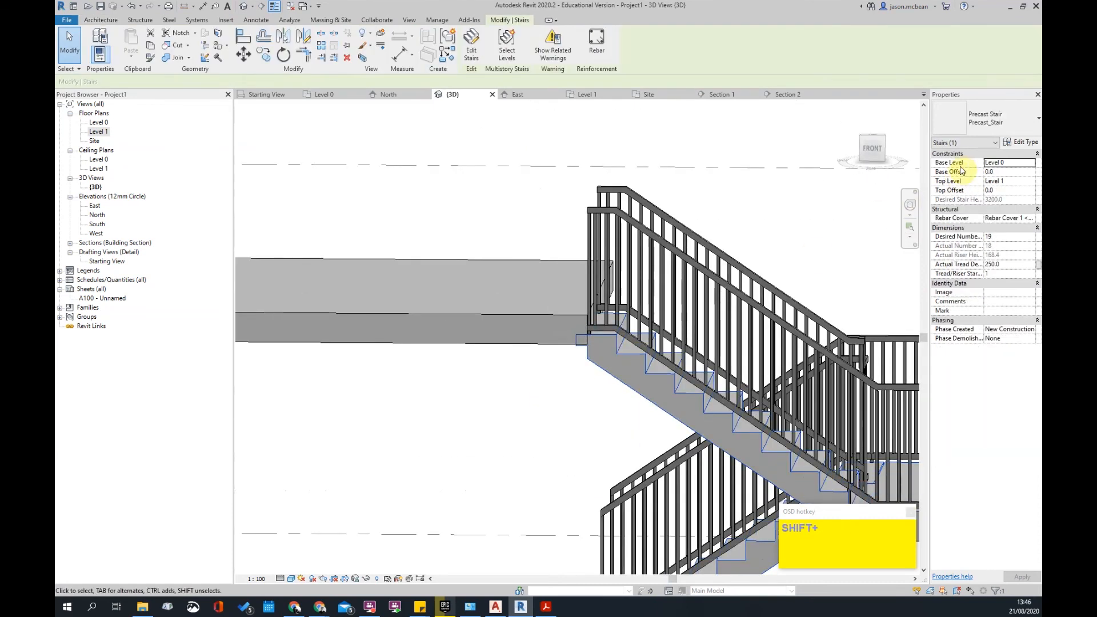
{"action": "left_click", "coordinate": [988, 121]}
{"action": "left_click", "coordinate": [700, 278]}
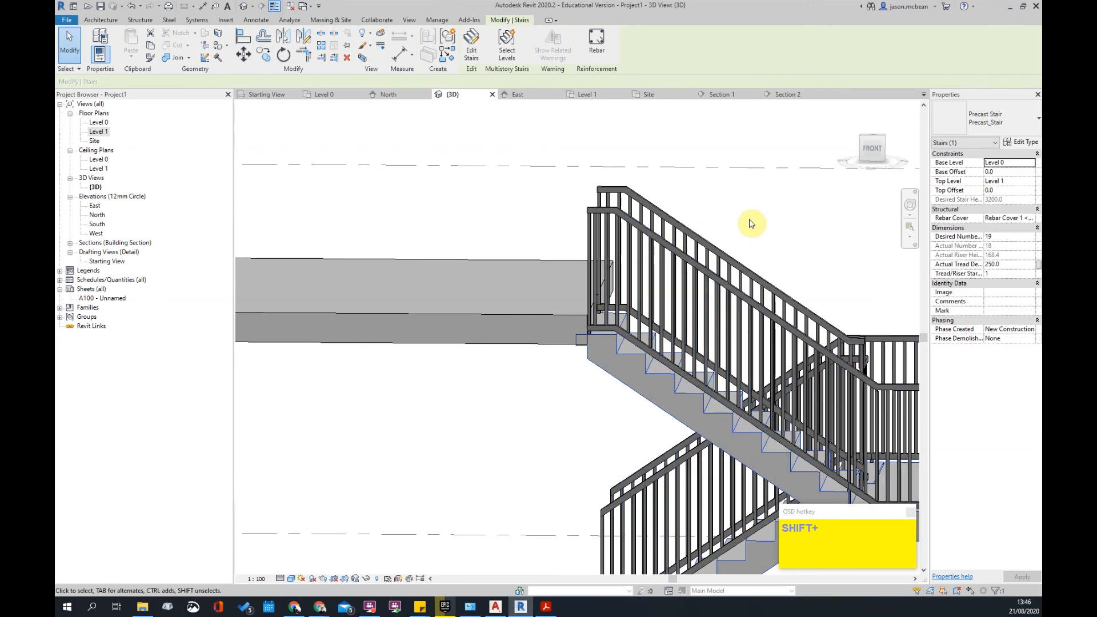
{"action": "left_click", "coordinate": [991, 119]}
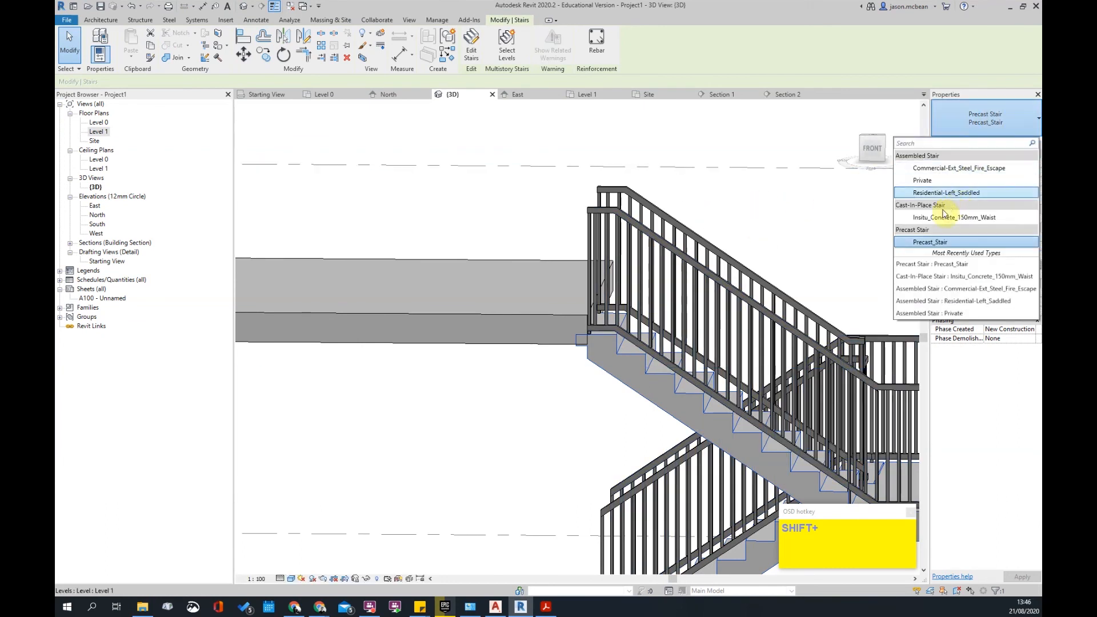
{"action": "left_click", "coordinate": [800, 242]}
{"action": "left_click", "coordinate": [524, 372]}
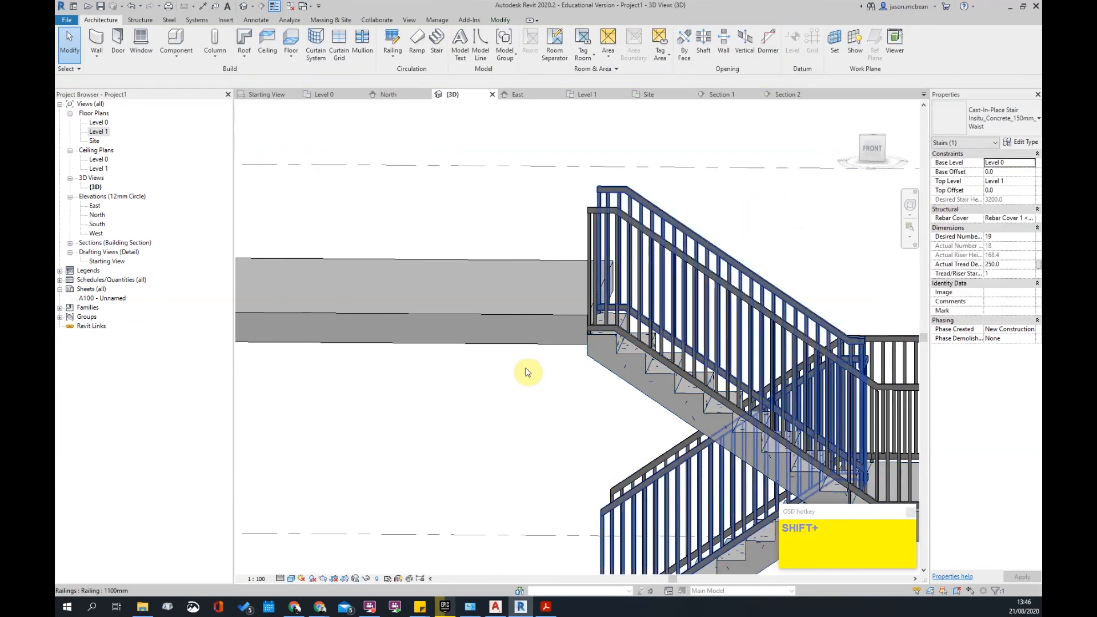
- Check the stair from the top view, then orbit to an angle and select the inner railing
{"action": "scroll", "coordinate": [525, 372], "scroll_direction": "down", "scroll_amount": 3}
{"action": "middle_click_drag", "start_coordinate": [709, 290], "coordinate": [657, 421], "text": "shift"}
{"action": "left_click", "coordinate": [620, 309]}
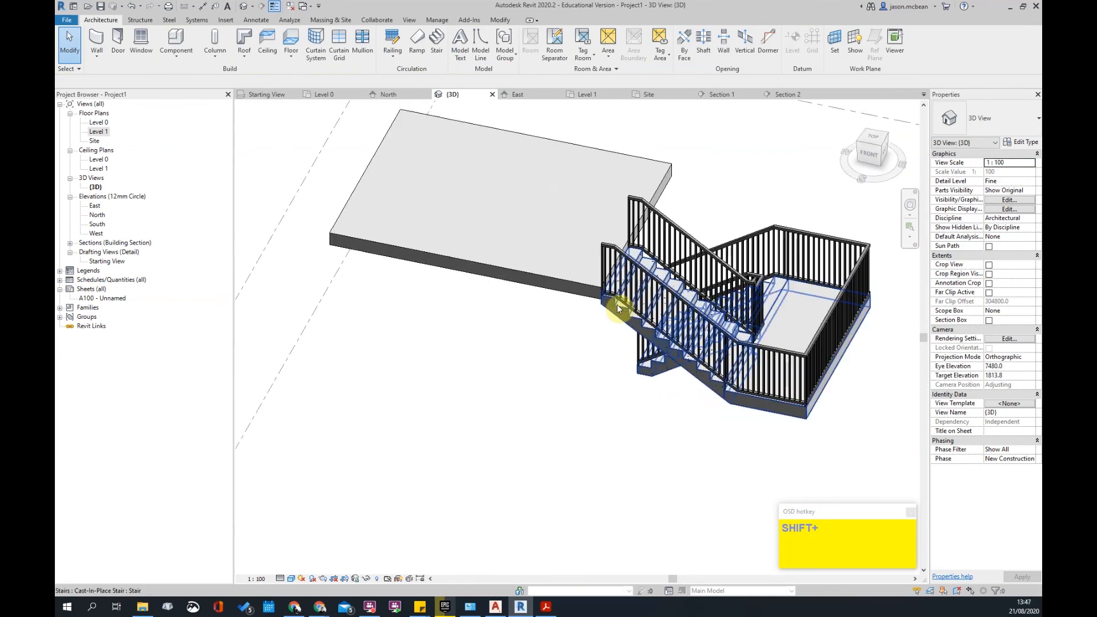
{"action": "middle_click_drag", "start_coordinate": [608, 320], "coordinate": [616, 300], "text": "shift"}
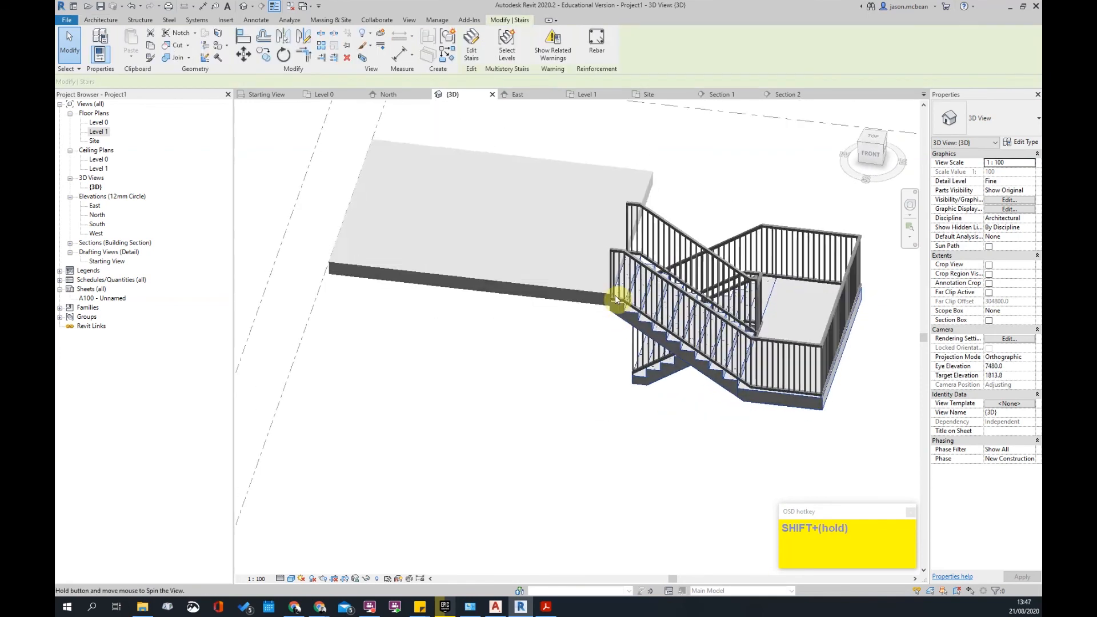
{"action": "left_click", "coordinate": [875, 140]}
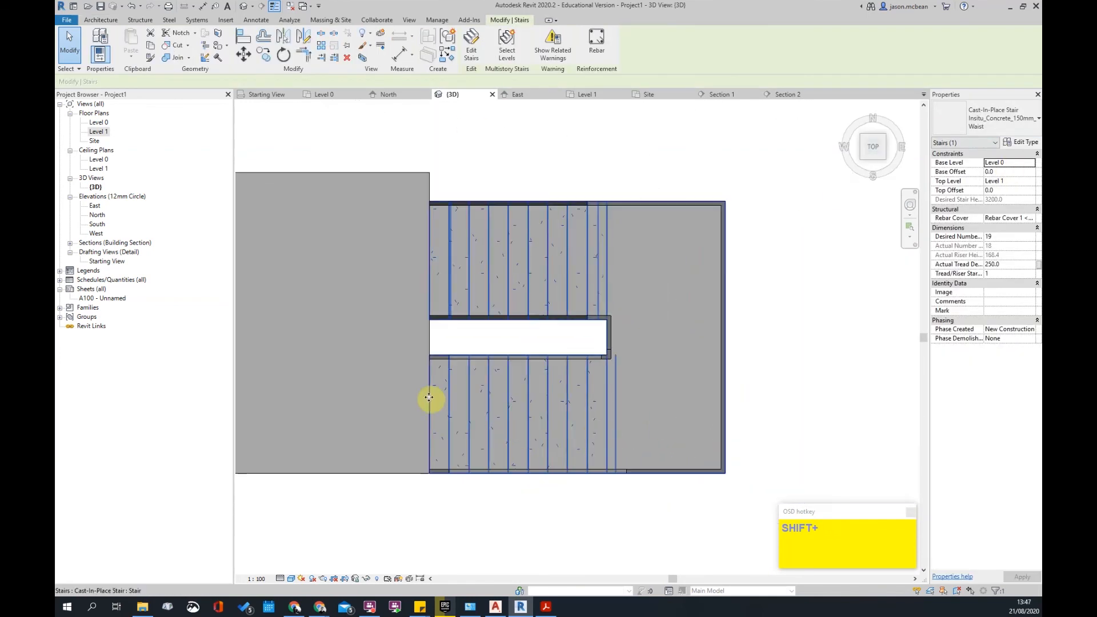
{"action": "middle_click_drag", "start_coordinate": [442, 399], "coordinate": [539, 375]}
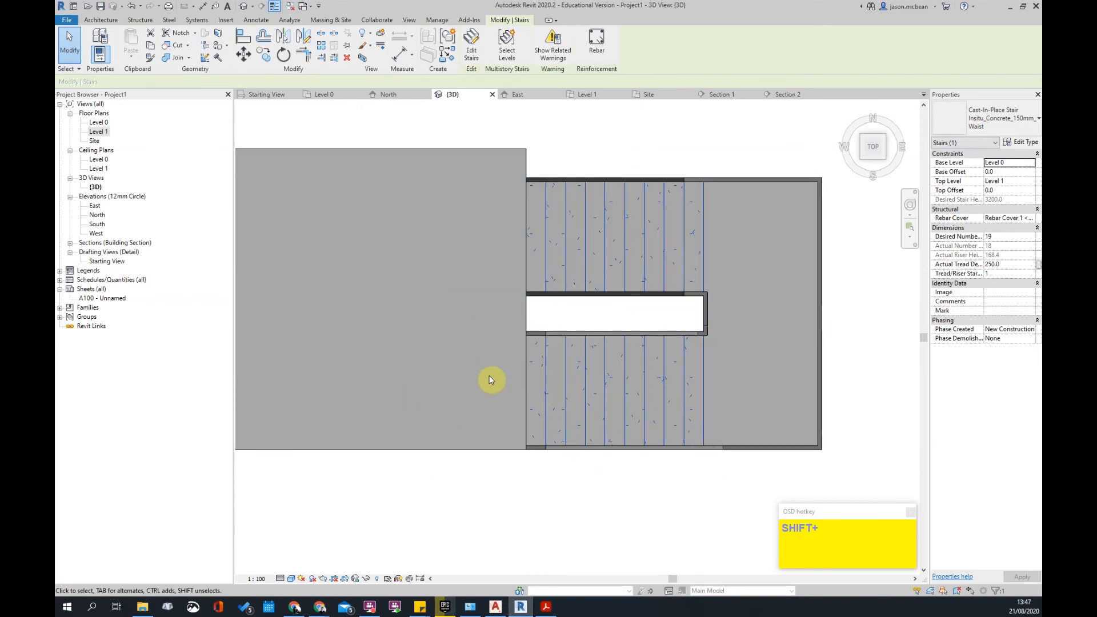
{"action": "scroll", "coordinate": [491, 379], "scroll_direction": "down", "scroll_amount": 2}
{"action": "left_click", "coordinate": [558, 450]}
{"action": "middle_click_drag", "start_coordinate": [557, 451], "coordinate": [563, 257], "text": "shift"}
{"action": "left_click", "coordinate": [652, 358]}
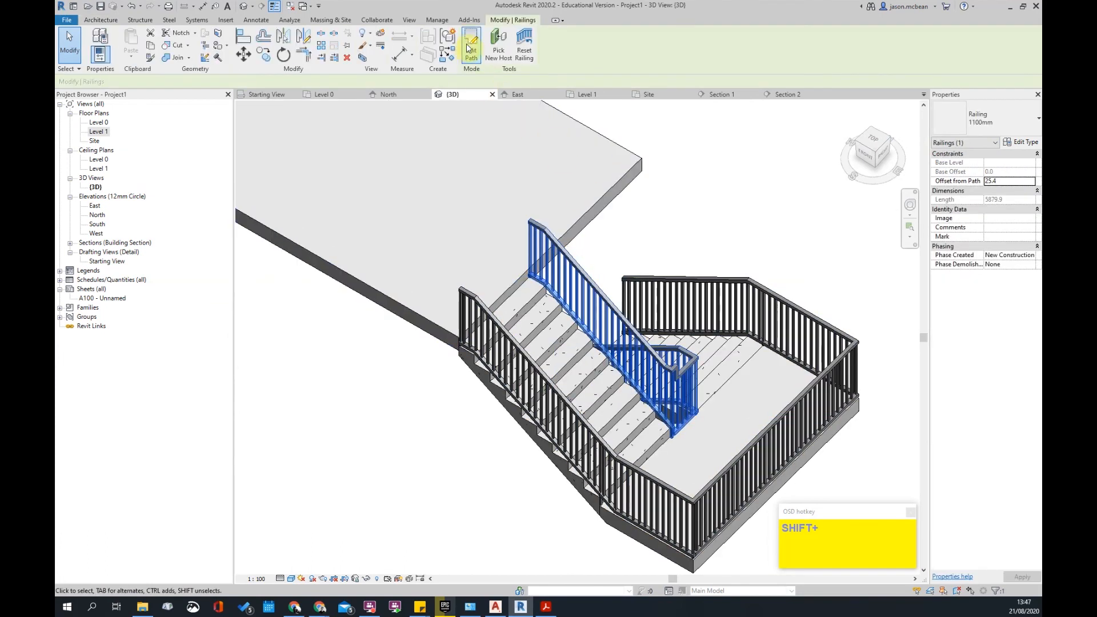
- Extend the inner railing path along the landing edge and trim the corner with TR
{"action": "left_click", "coordinate": [470, 49]}
{"action": "mouse_move", "coordinate": [632, 306]}
{"action": "middle_mouse_down", "text": "shift"}
{"action": "mouse_move", "coordinate": [713, 367]}
{"action": "mouse_move", "coordinate": [581, 400]}
{"action": "mouse_move", "coordinate": [657, 355]}
{"action": "middle_mouse_up", "text": "shift"}
{"action": "left_click", "coordinate": [642, 343]}
{"action": "middle_click_drag", "start_coordinate": [762, 392], "coordinate": [676, 399]}
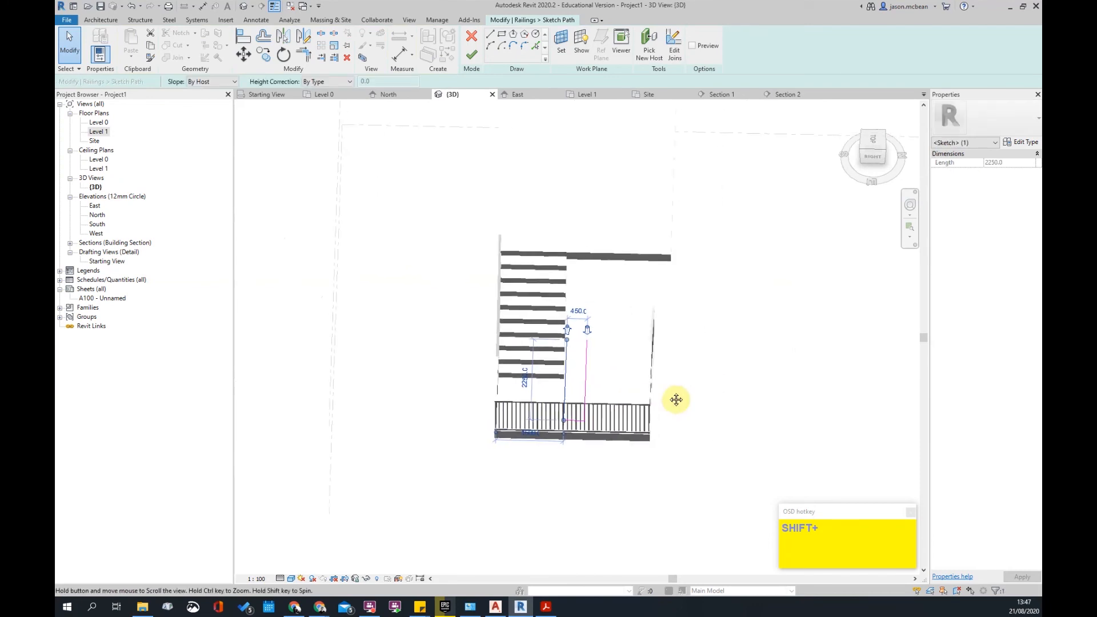
{"action": "left_click", "coordinate": [536, 52]}
{"action": "left_click", "coordinate": [585, 254]}
{"action": "scroll", "coordinate": [600, 343], "scroll_direction": "up", "scroll_amount": 5}
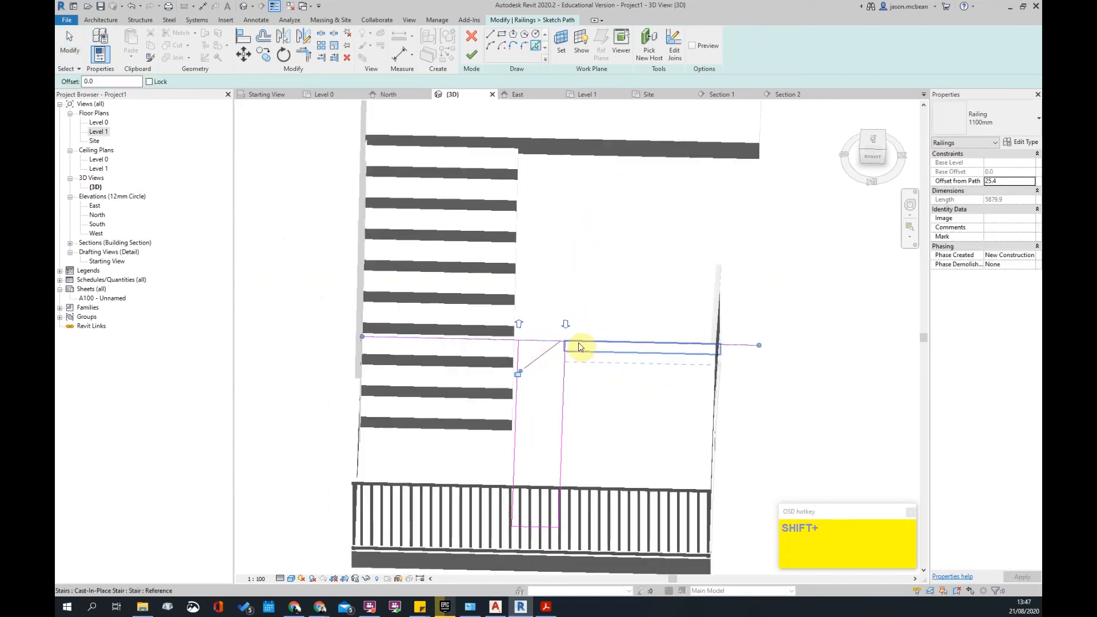
{"action": "key", "text": "t"}
{"action": "key", "text": "r"}
{"action": "left_click", "coordinate": [506, 354]}
{"action": "left_click", "coordinate": [529, 342]}
{"action": "key", "text": "Escape"}
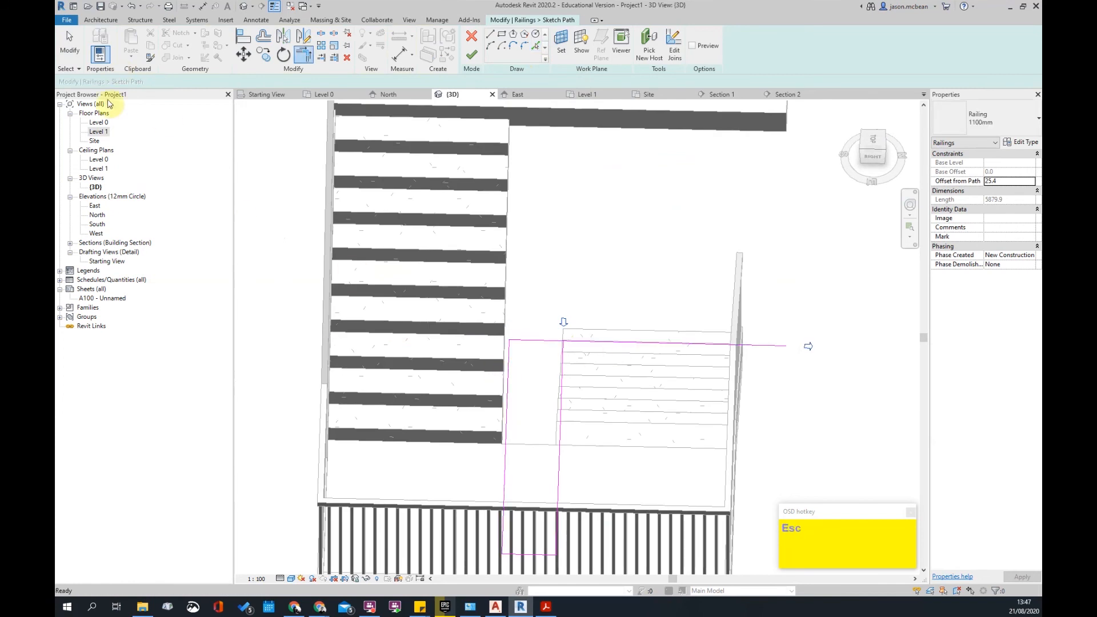
- Flip the railing path to the slab side on the Level 1 plan and finish the edit
{"action": "double_click", "coordinate": [100, 131]}
{"action": "key", "text": "Escape"}
{"action": "scroll", "coordinate": [523, 332], "scroll_direction": "up", "scroll_amount": 4}
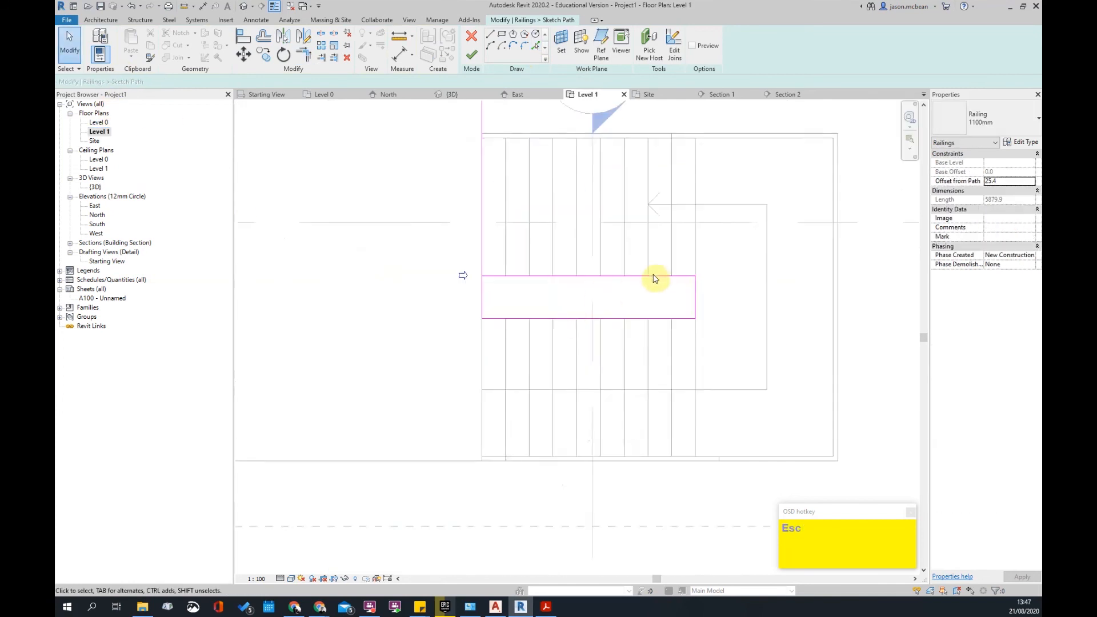
{"action": "scroll", "coordinate": [676, 292], "scroll_direction": "down", "scroll_amount": 3}
{"action": "left_click", "coordinate": [535, 282]}
{"action": "left_click", "coordinate": [468, 55]}
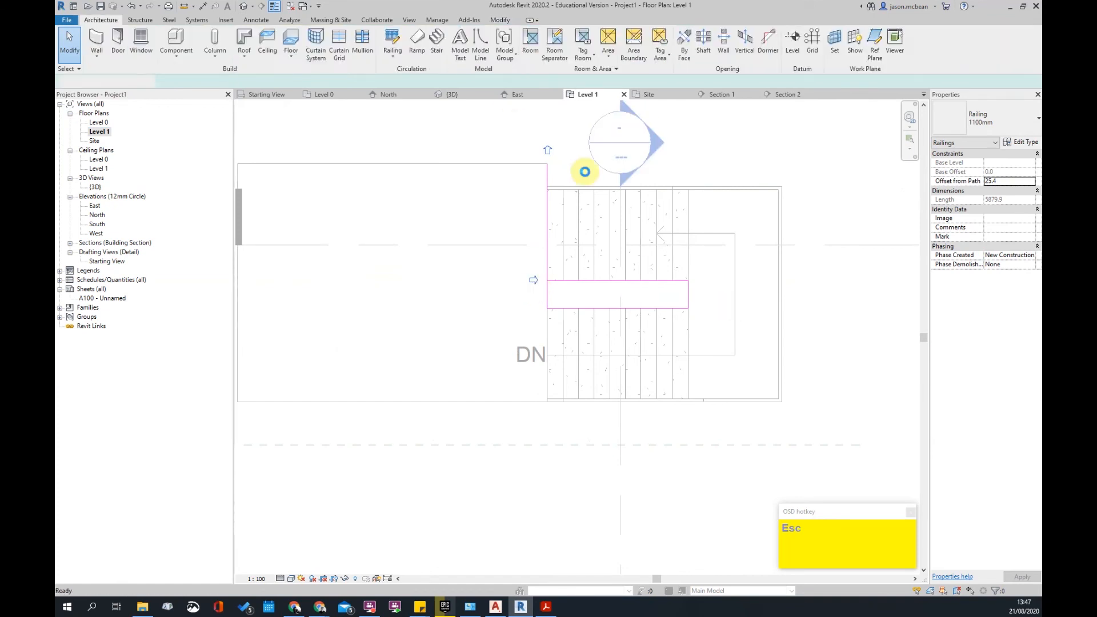
{"action": "left_click", "coordinate": [616, 344]}
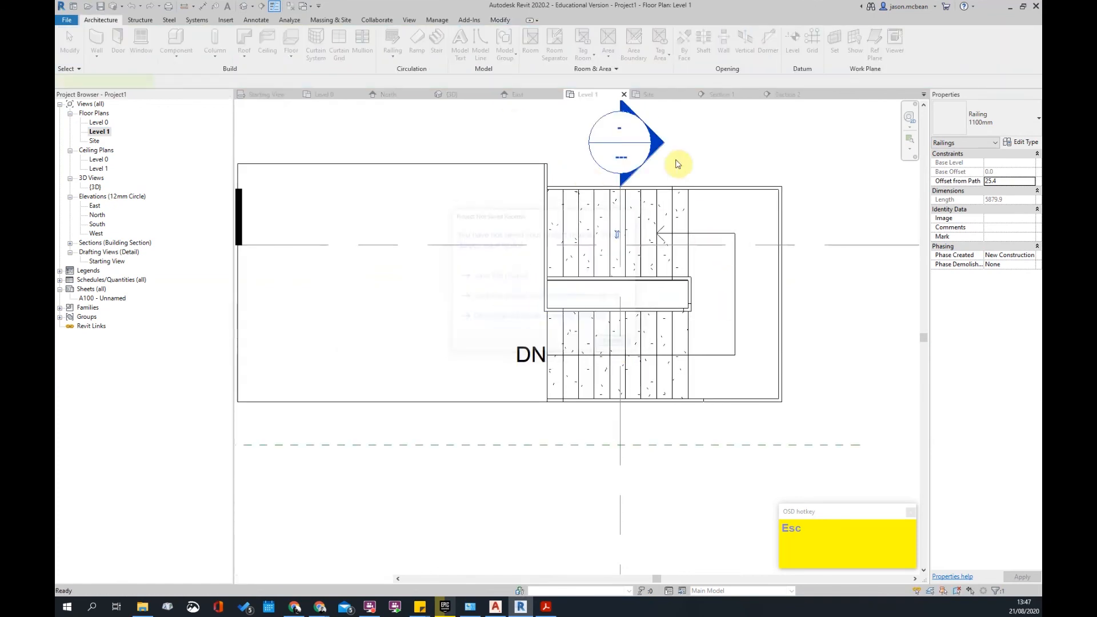
- Make the railing's bottom path segment flat with a custom 160 height correction
{"action": "left_click", "coordinate": [243, 6]}
{"action": "middle_click_drag", "start_coordinate": [558, 392], "coordinate": [749, 171], "text": "shift"}
{"action": "left_click", "coordinate": [748, 171]}
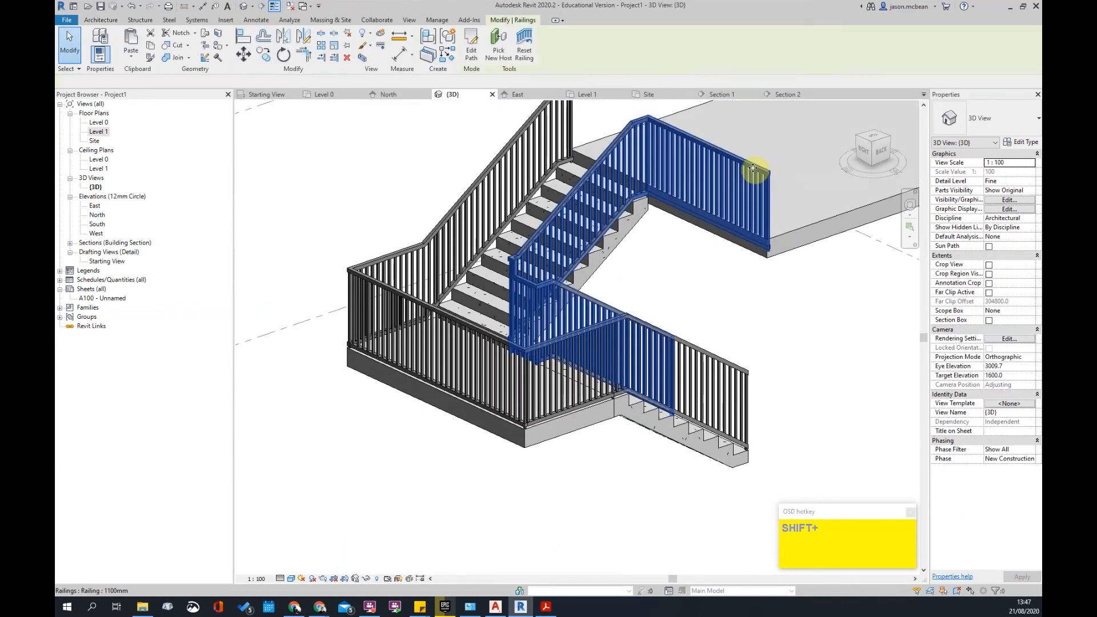
{"action": "middle_click_drag", "start_coordinate": [698, 196], "coordinate": [470, 55], "text": "shift"}
{"action": "left_click", "coordinate": [470, 54]}
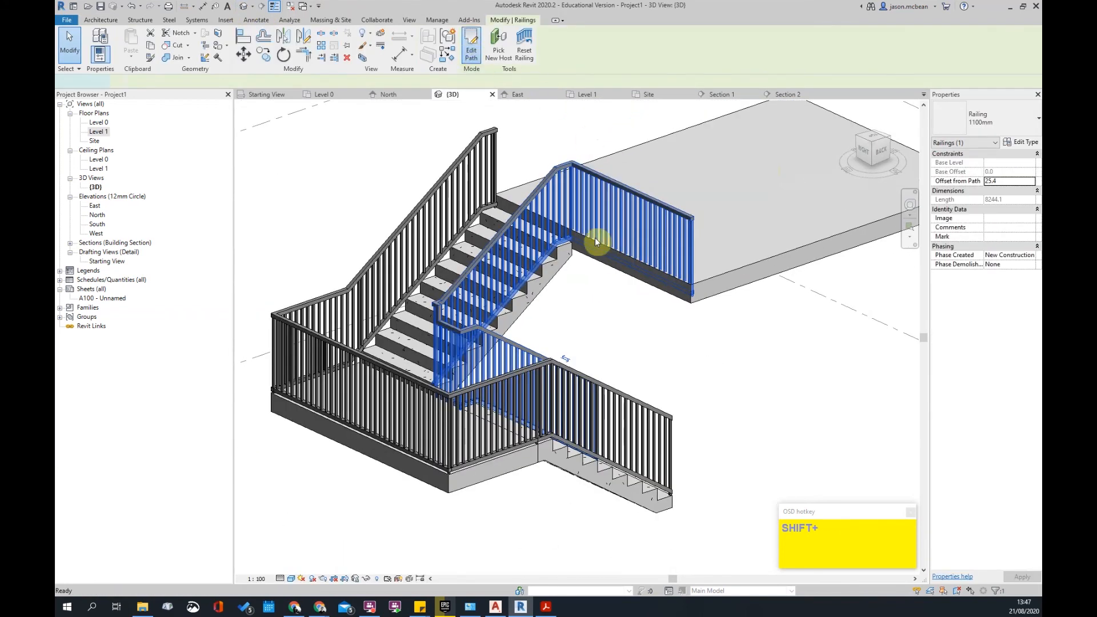
{"action": "scroll", "coordinate": [595, 263], "scroll_direction": "down", "scroll_amount": 3}
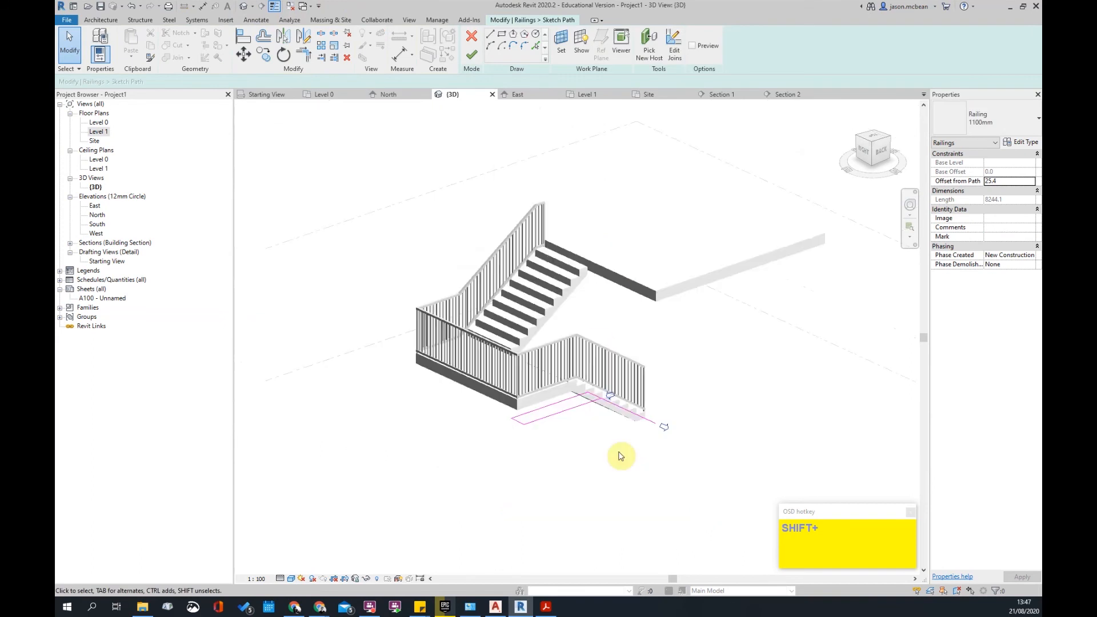
{"action": "left_click", "coordinate": [639, 421]}
{"action": "scroll", "coordinate": [667, 311], "scroll_direction": "up", "scroll_amount": 3}
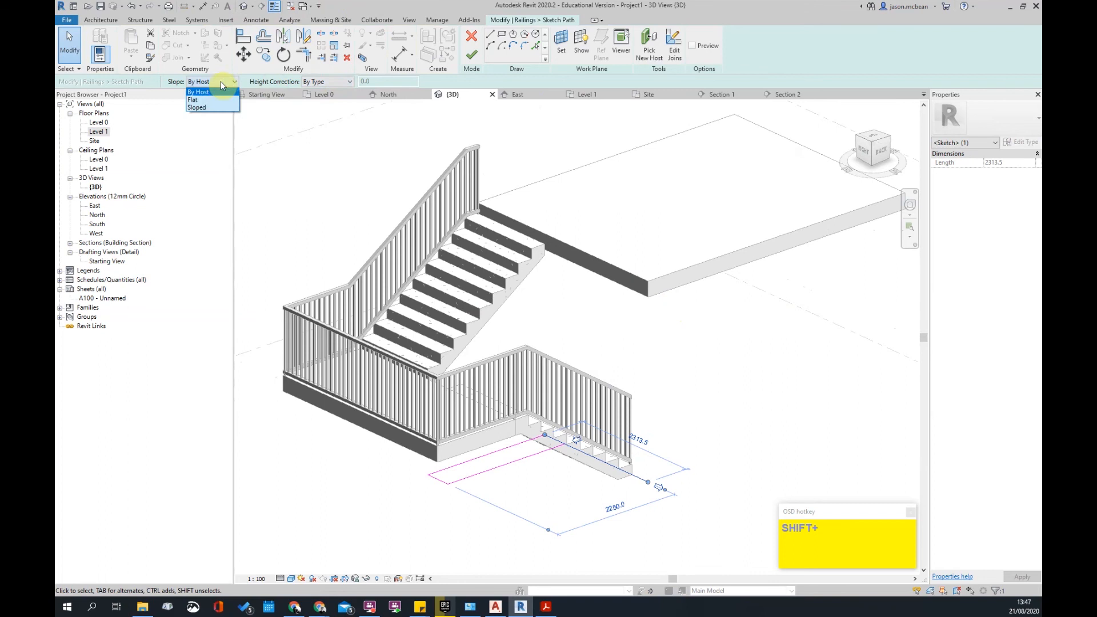
{"action": "left_click", "coordinate": [194, 99]}
{"action": "left_click", "coordinate": [346, 83]}
{"action": "left_click", "coordinate": [324, 98]}
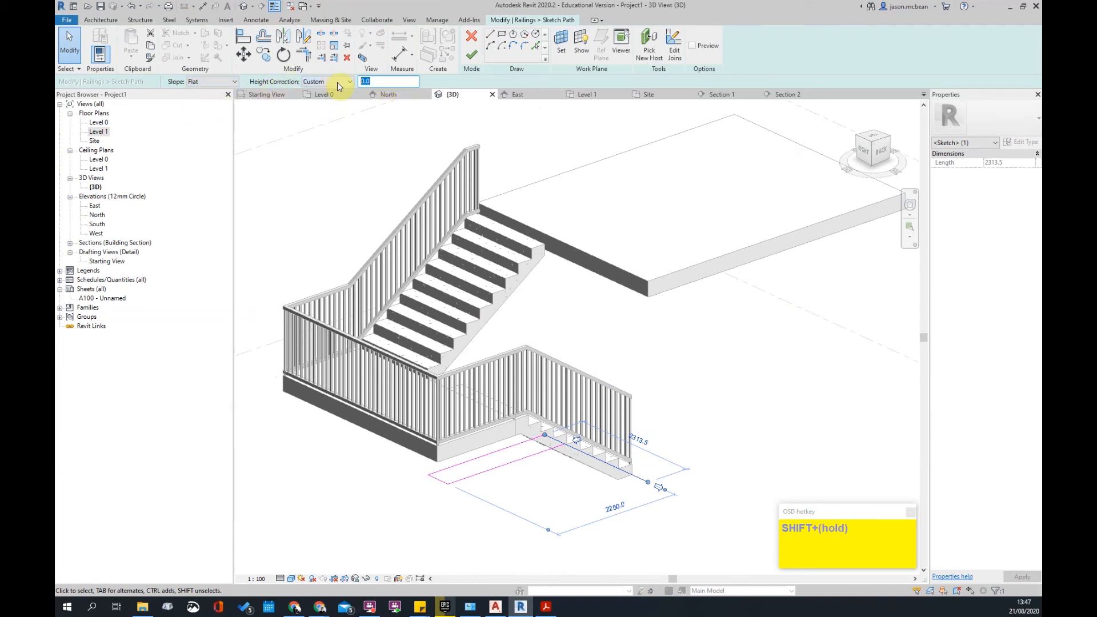
{"action": "type", "text": "160"}
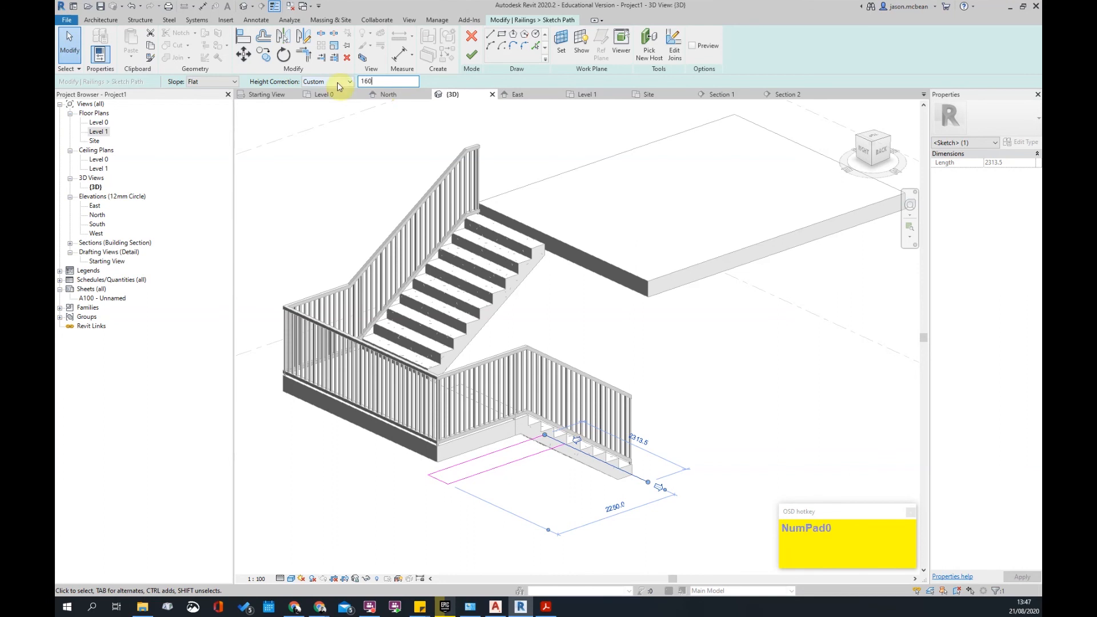
{"action": "left_click", "coordinate": [471, 54]}
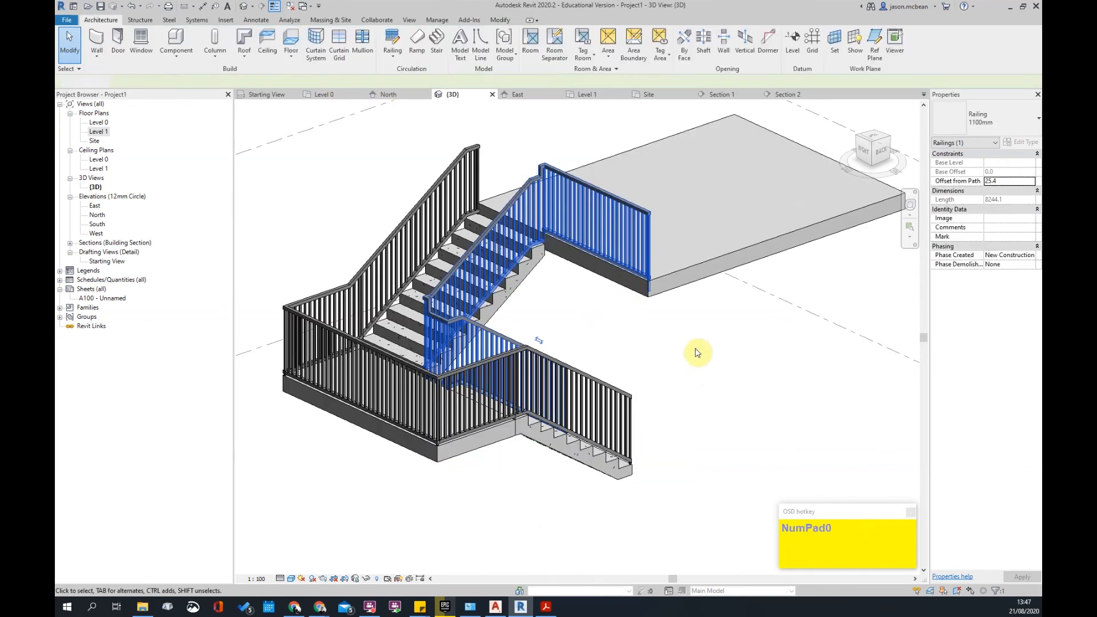
- Orbit around the Level 1 slab to inspect the stair-slab junction
{"action": "left_click", "coordinate": [698, 351]}
{"action": "scroll", "coordinate": [664, 296], "scroll_direction": "up", "scroll_amount": 4}
{"action": "scroll", "coordinate": [664, 292], "scroll_direction": "up", "scroll_amount": 2}
{"action": "left_click", "coordinate": [677, 268]}
{"action": "middle_click_drag", "start_coordinate": [678, 275], "coordinate": [717, 332], "text": "shift"}
{"action": "scroll", "coordinate": [717, 329], "scroll_direction": "down", "scroll_amount": 2}
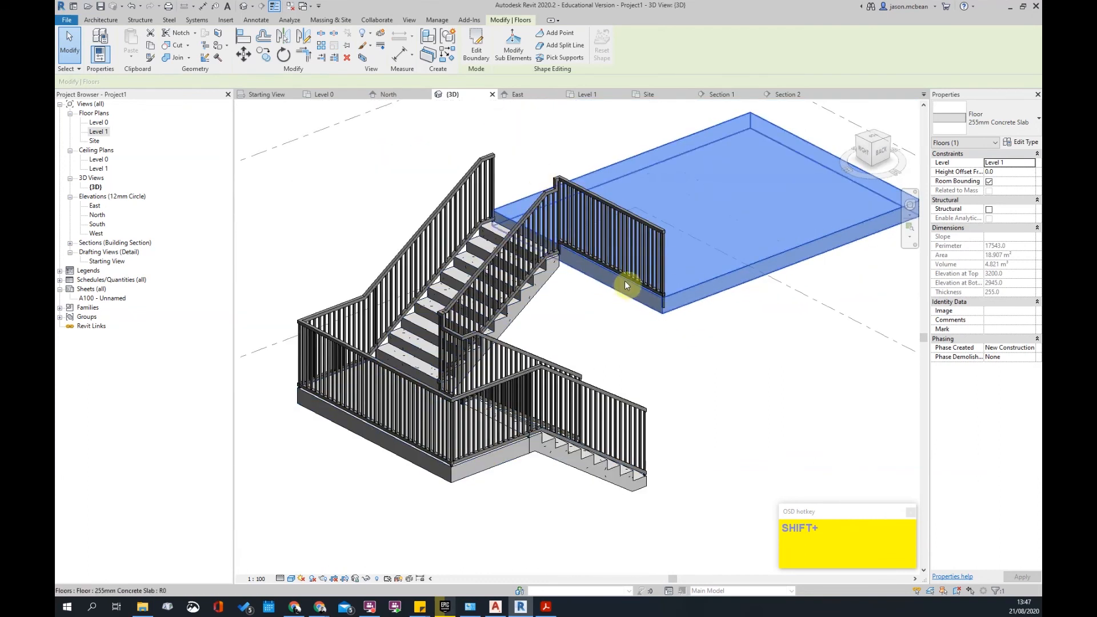
{"action": "middle_click_drag", "start_coordinate": [627, 282], "coordinate": [909, 246], "text": "shift"}
{"action": "middle_click_drag", "start_coordinate": [676, 333], "coordinate": [739, 309], "text": "shift"}
{"action": "middle_click_drag", "start_coordinate": [740, 309], "coordinate": [497, 412]}
- Delete the inner and outer stair railings
{"action": "scroll", "coordinate": [678, 366], "scroll_direction": "up", "scroll_amount": 3}
{"action": "middle_click_drag", "start_coordinate": [679, 386], "coordinate": [597, 444], "text": "shift"}
{"action": "left_click", "coordinate": [577, 393]}
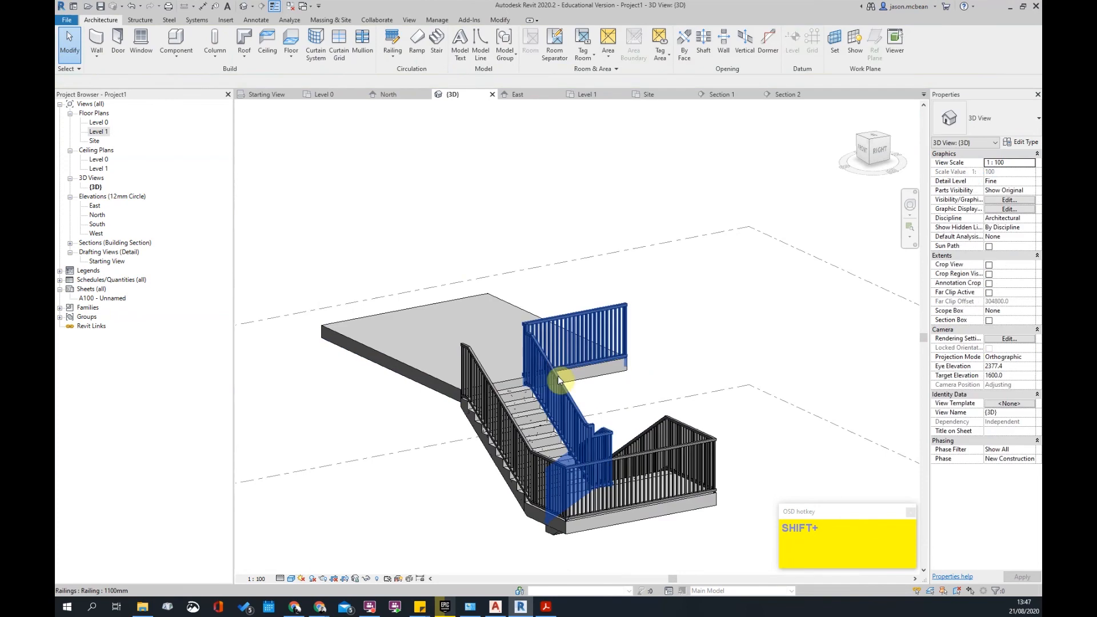
{"action": "key", "text": "Delete"}
{"action": "left_click", "coordinate": [521, 438]}
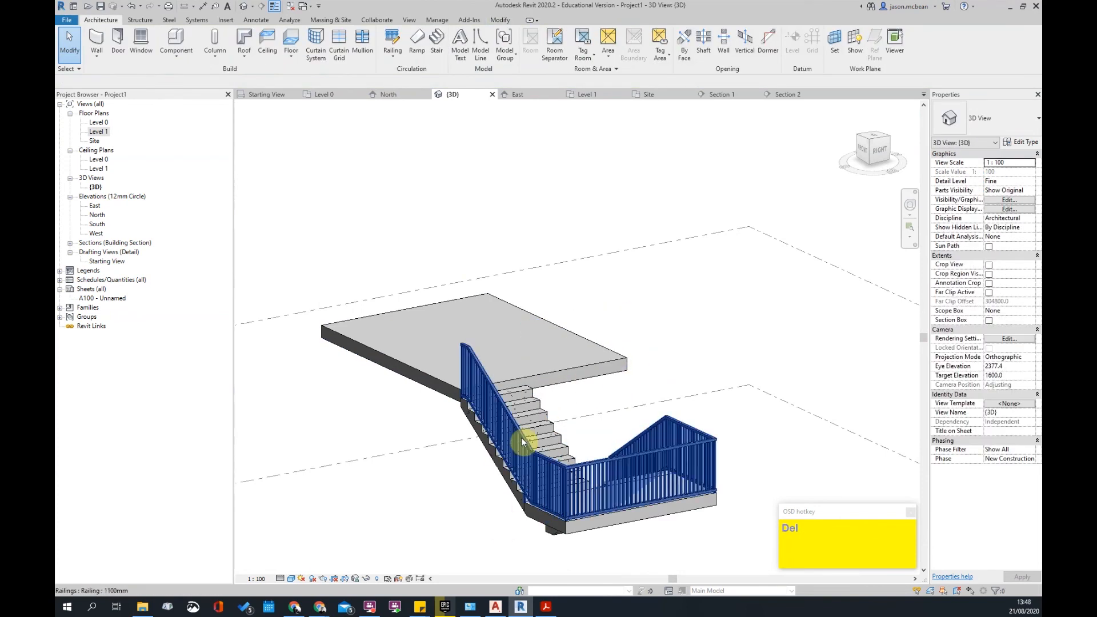
{"action": "key", "text": "Delete"}
- Select the stair on the Level 1 plan and enter stair edit mode
{"action": "left_click", "coordinate": [478, 436]}
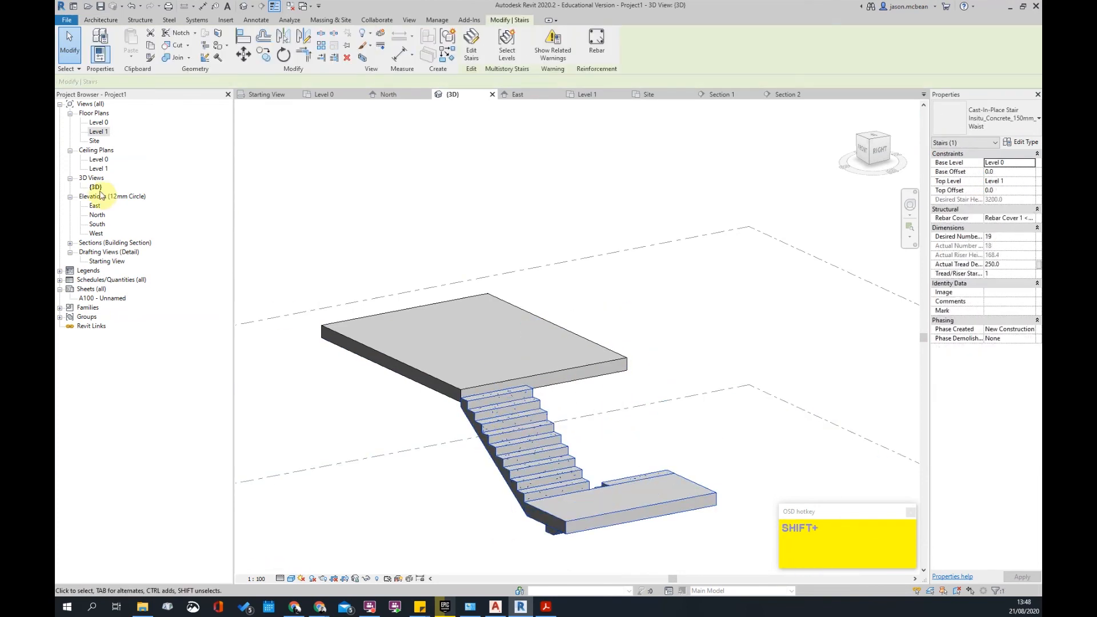
{"action": "double_click", "coordinate": [93, 132]}
{"action": "left_click", "coordinate": [580, 319]}
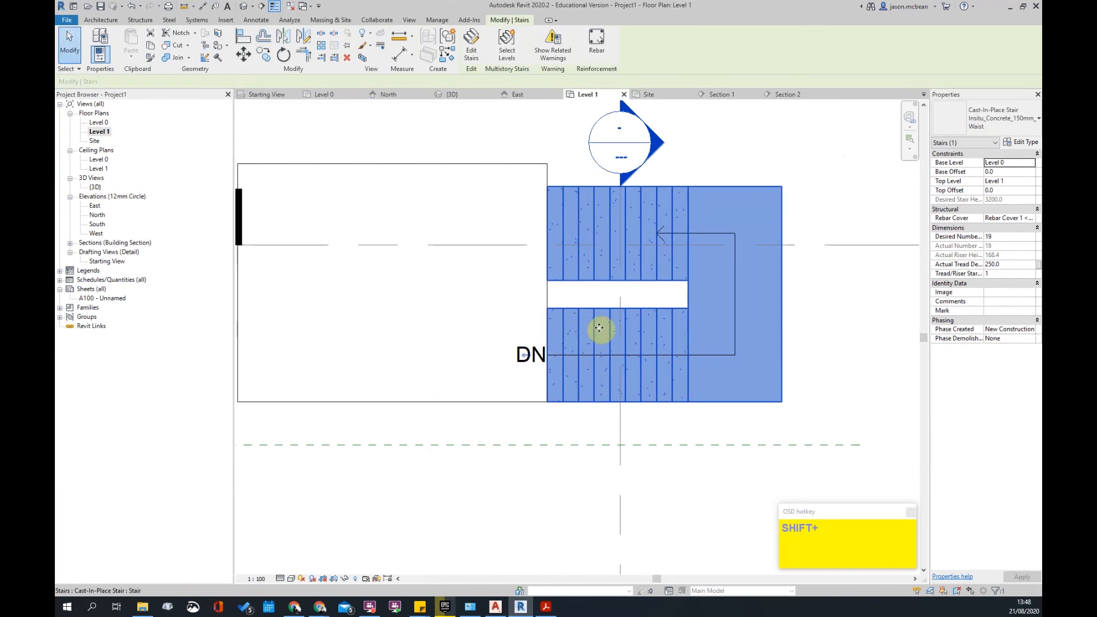
{"action": "left_click", "coordinate": [472, 47]}
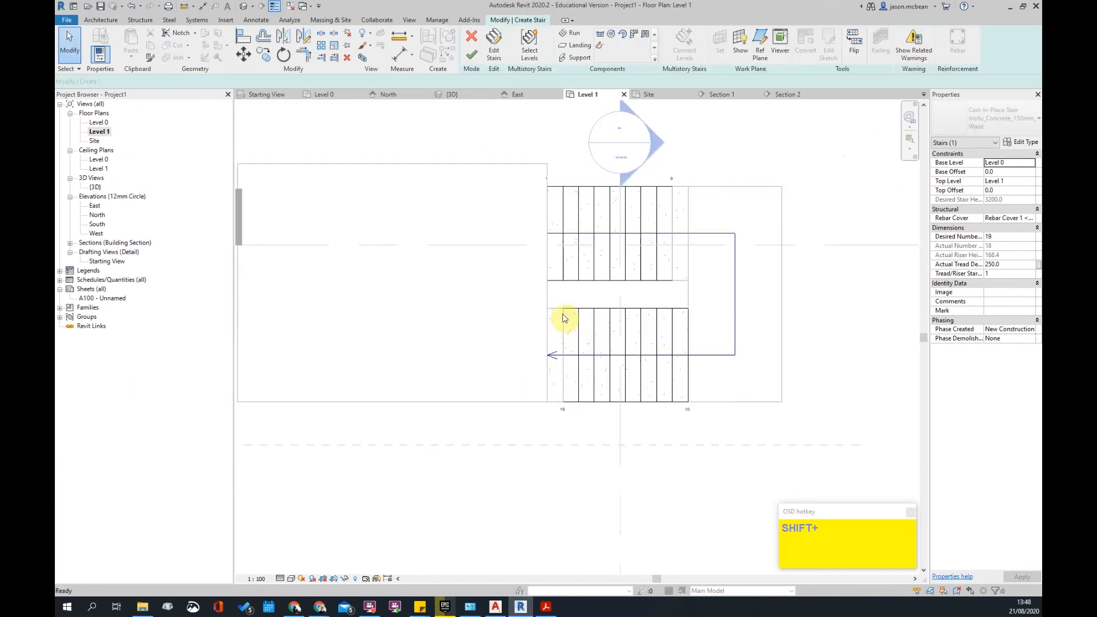
- Stretch the lower run to 2500 long, review the stair calculation rules, and finish editing
{"action": "left_click", "coordinate": [545, 361]}
{"action": "left_click_drag", "start_coordinate": [549, 356], "coordinate": [532, 355]}
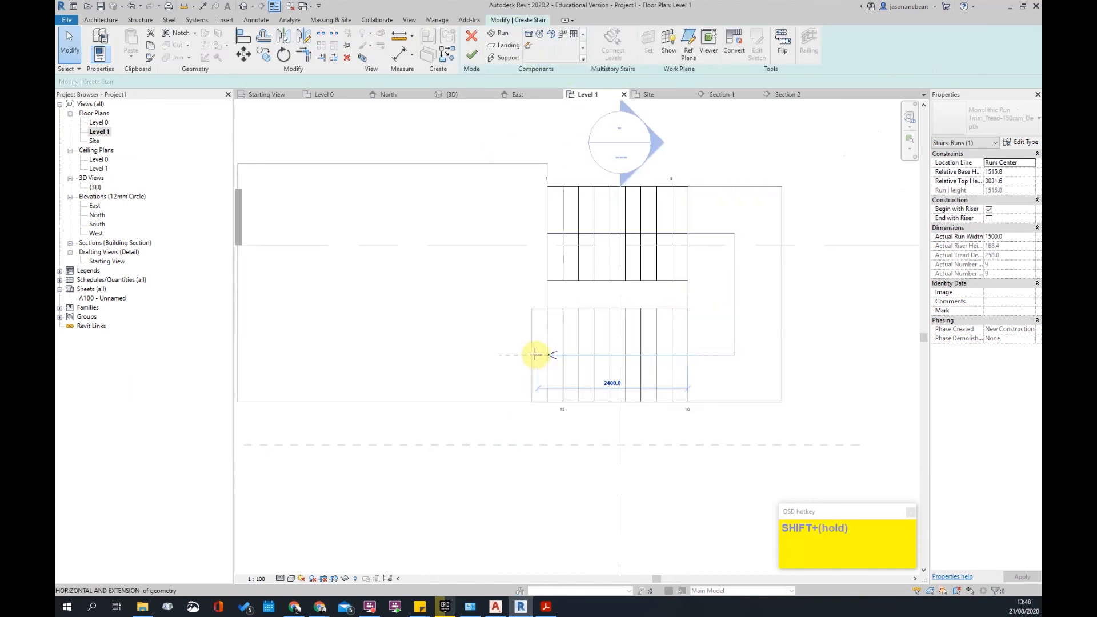
{"action": "left_click", "coordinate": [576, 491]}
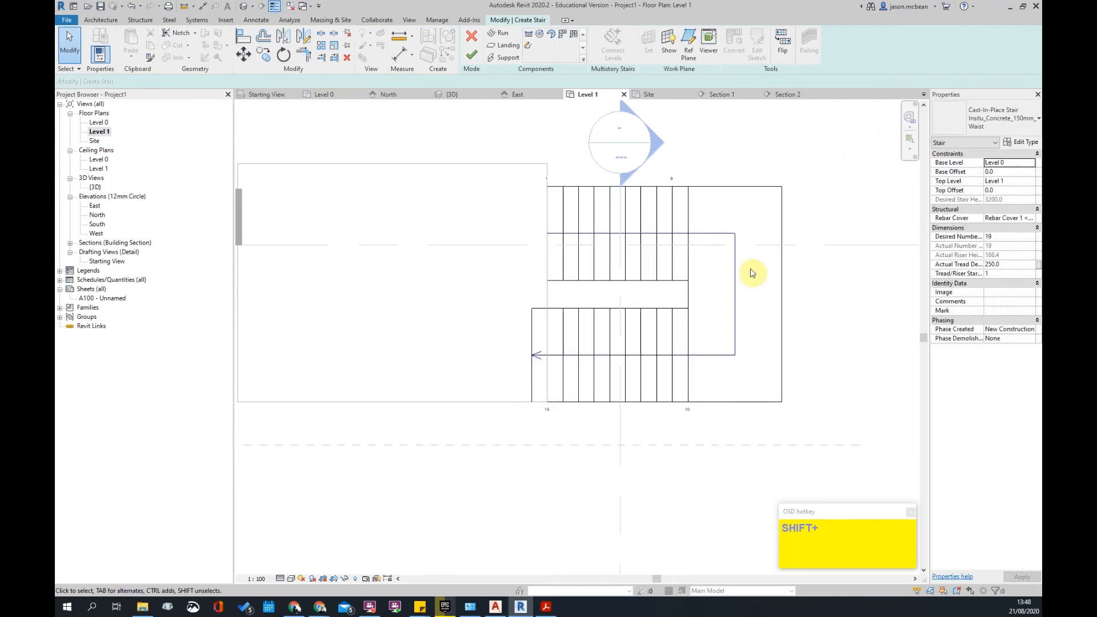
{"action": "left_click", "coordinate": [1029, 142]}
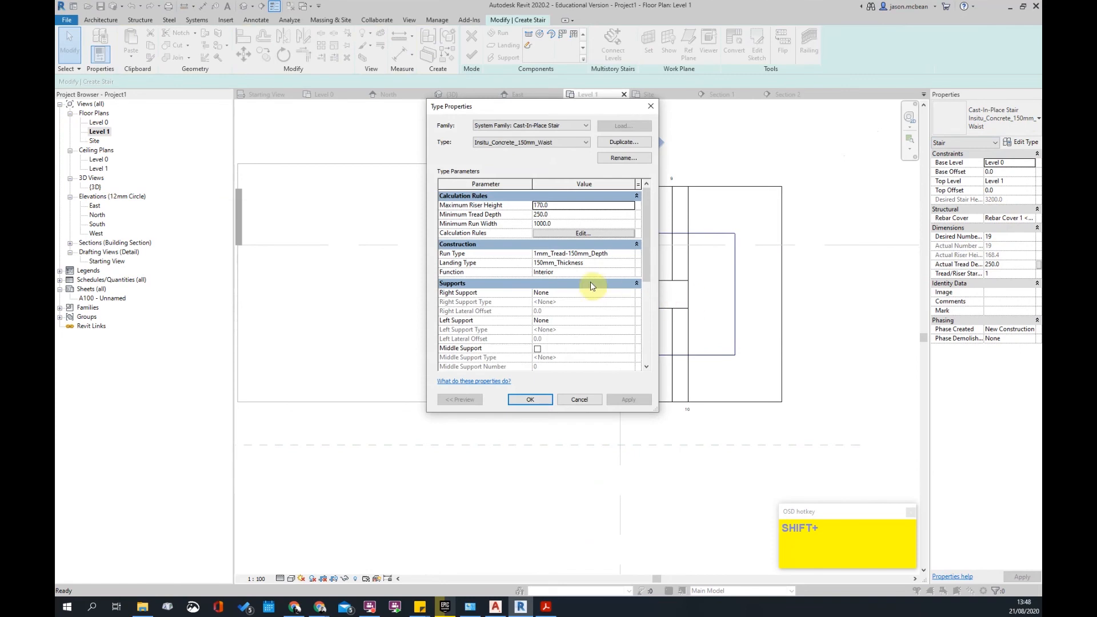
{"action": "scroll", "coordinate": [612, 303], "scroll_direction": "down", "scroll_amount": 3}
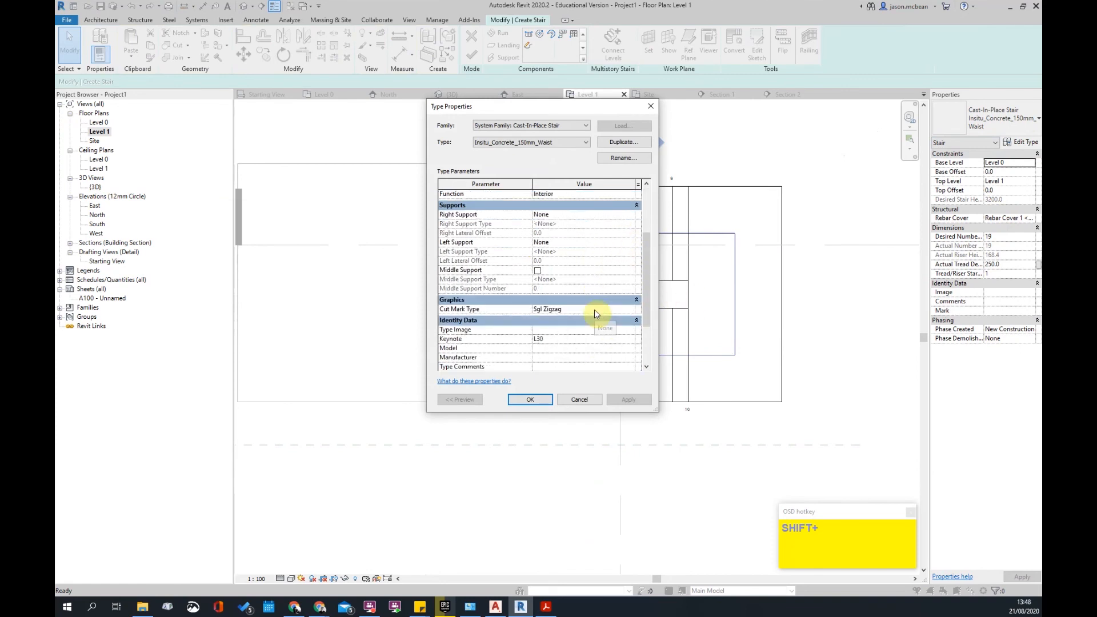
{"action": "scroll", "coordinate": [596, 313], "scroll_direction": "down", "scroll_amount": 3}
{"action": "scroll", "coordinate": [596, 313], "scroll_direction": "up", "scroll_amount": 6}
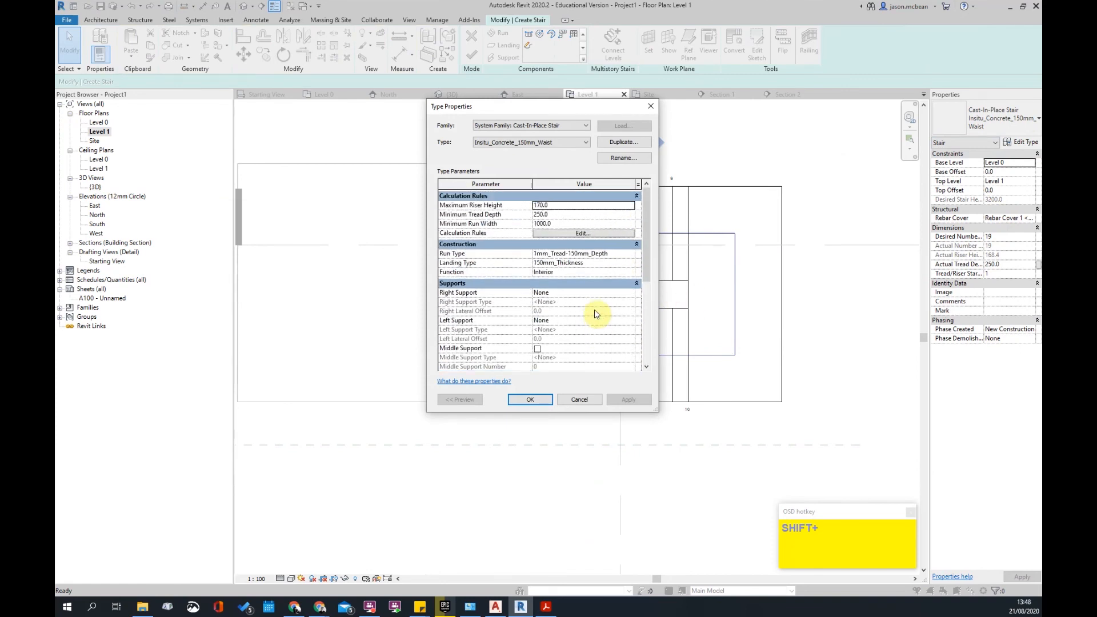
{"action": "left_click", "coordinate": [592, 236]}
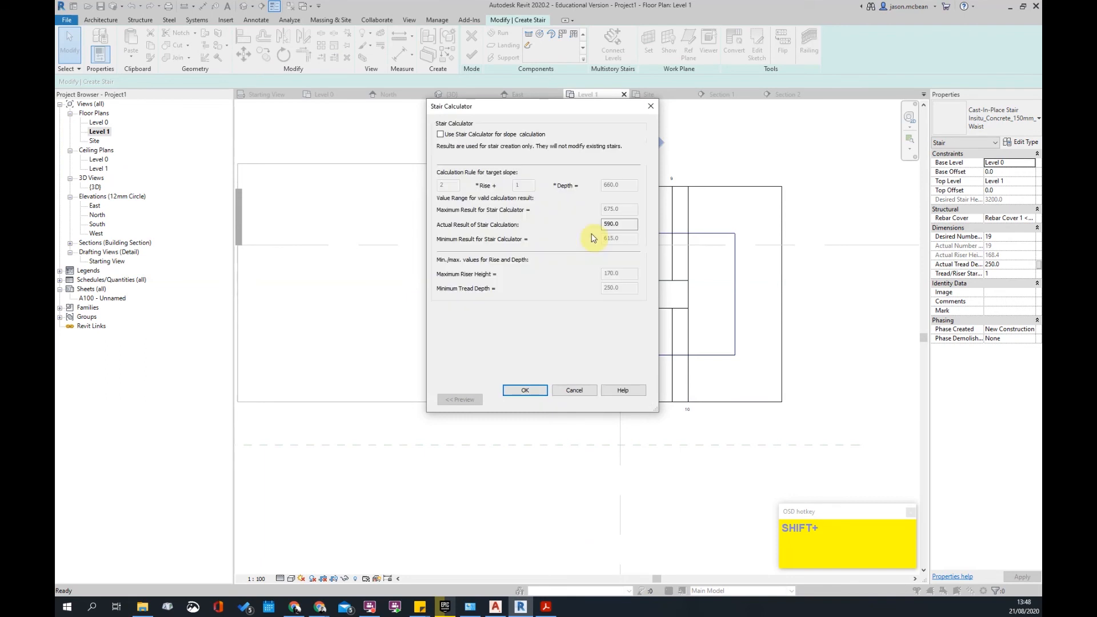
{"action": "left_click", "coordinate": [576, 390]}
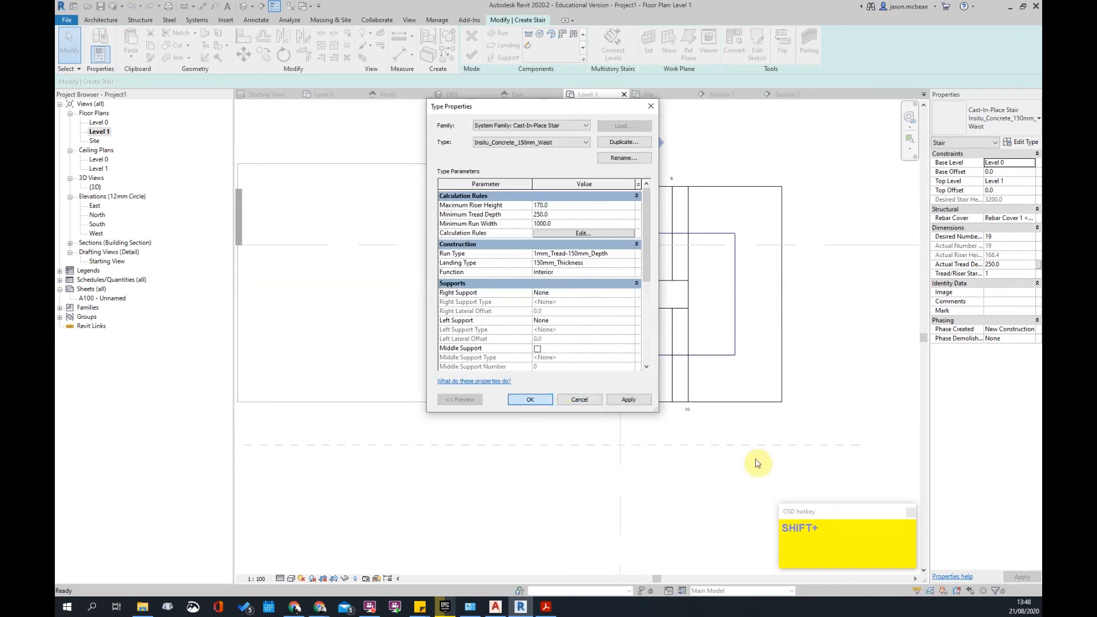
{"action": "key", "text": "Return"}
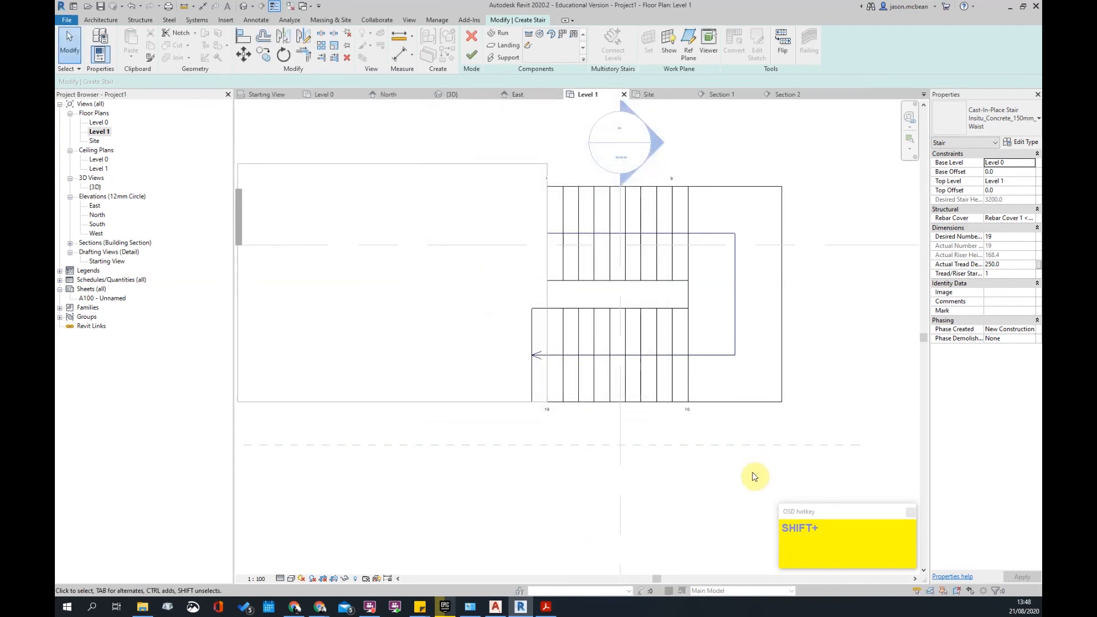
{"action": "left_click", "coordinate": [474, 57]}
- Reopen the stair's type properties, apply the stair path changes, and check the path
{"action": "left_click", "coordinate": [780, 324]}
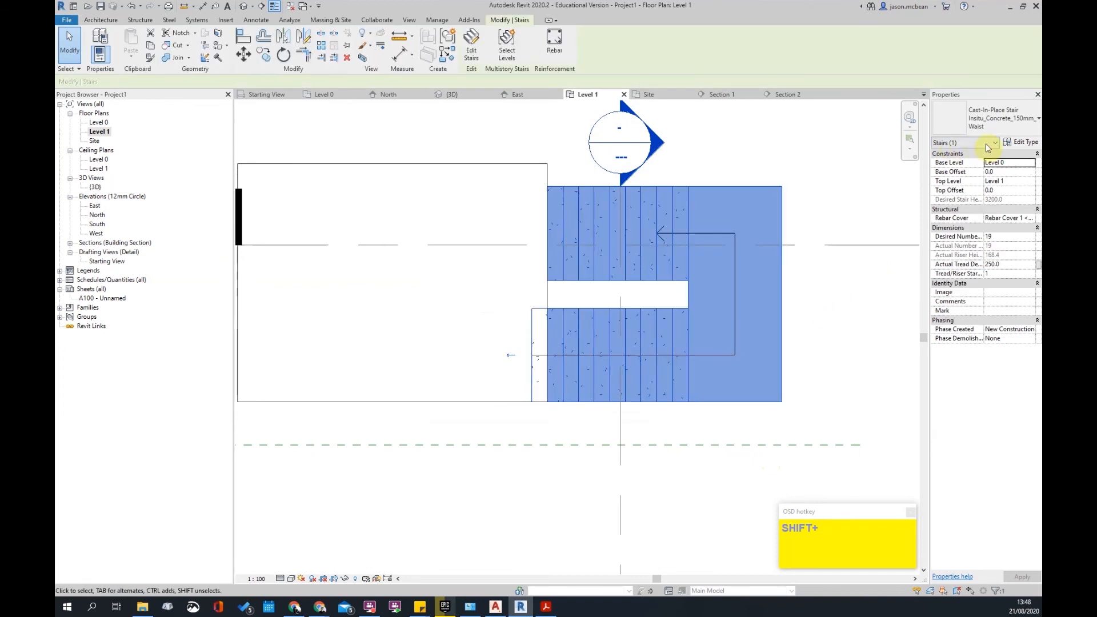
{"action": "left_click", "coordinate": [1027, 142]}
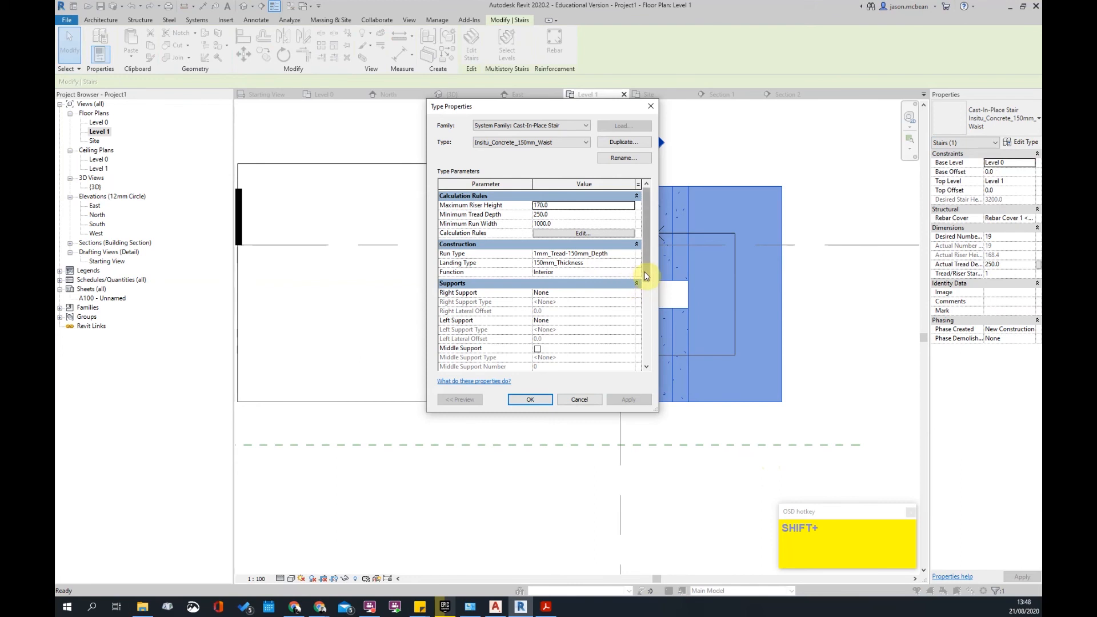
{"action": "left_click_drag", "start_coordinate": [648, 249], "coordinate": [647, 344], "text": "shift"}
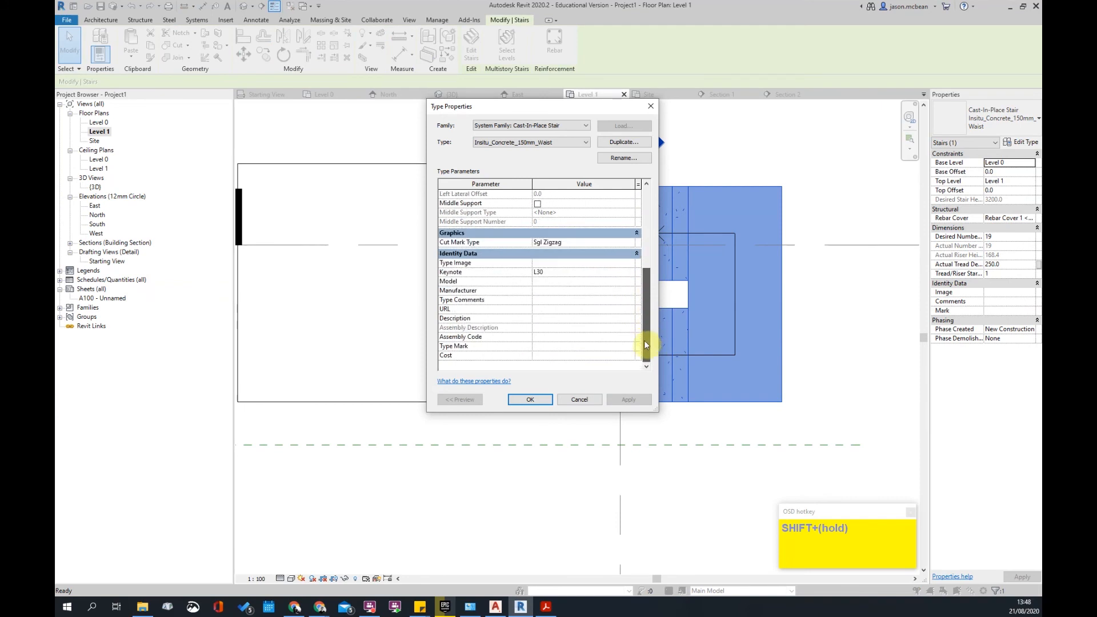
{"action": "left_click", "coordinate": [530, 399]}
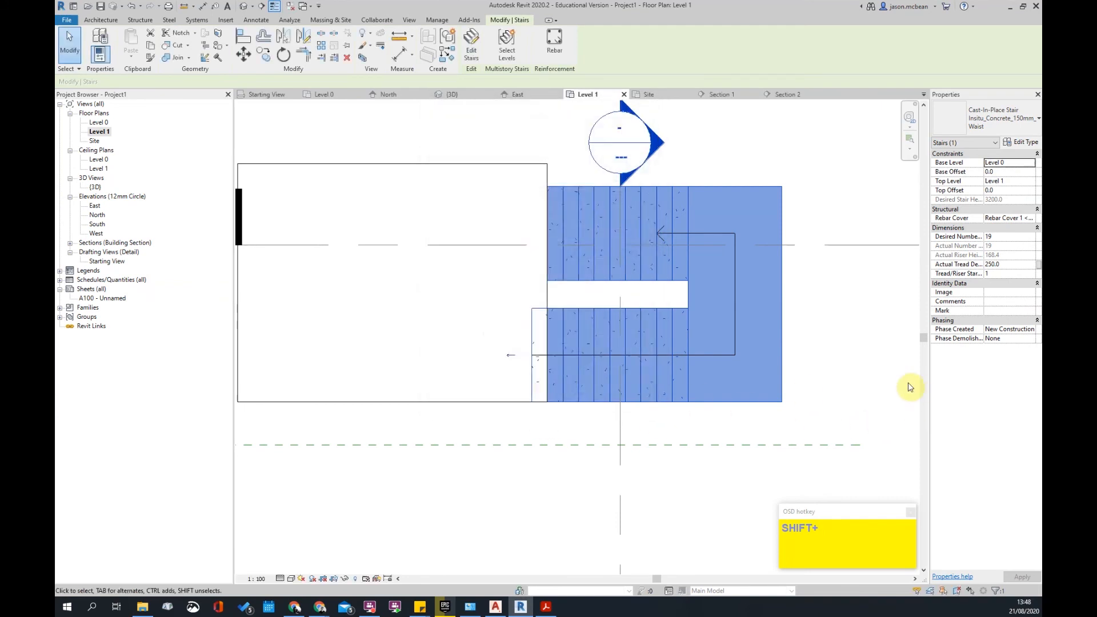
{"action": "left_click", "coordinate": [708, 354]}
{"action": "left_click", "coordinate": [674, 289]}
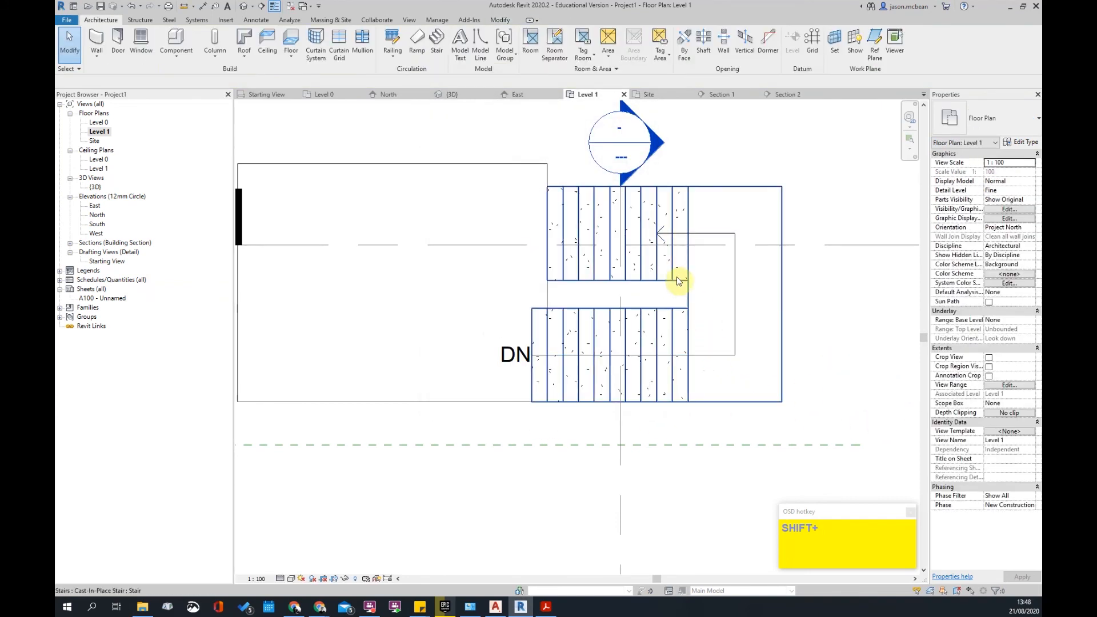
- Make the lower stair run end with a riser instead of beginning with one, then finish the stair edit
{"action": "left_click", "coordinate": [676, 280]}
{"action": "double_click", "coordinate": [602, 239]}
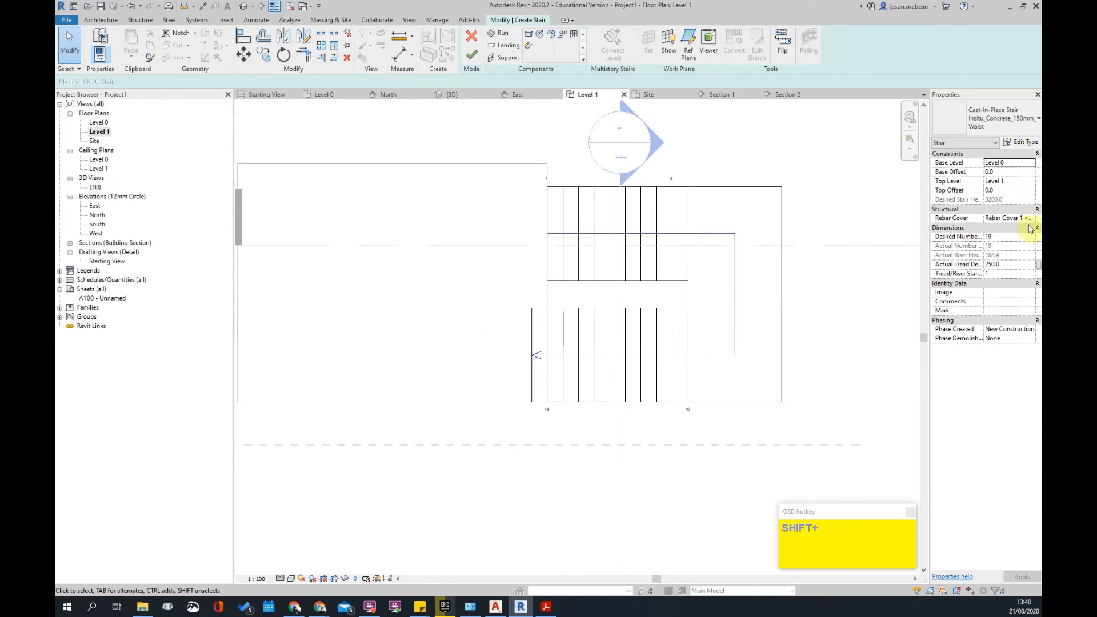
{"action": "left_click", "coordinate": [657, 318]}
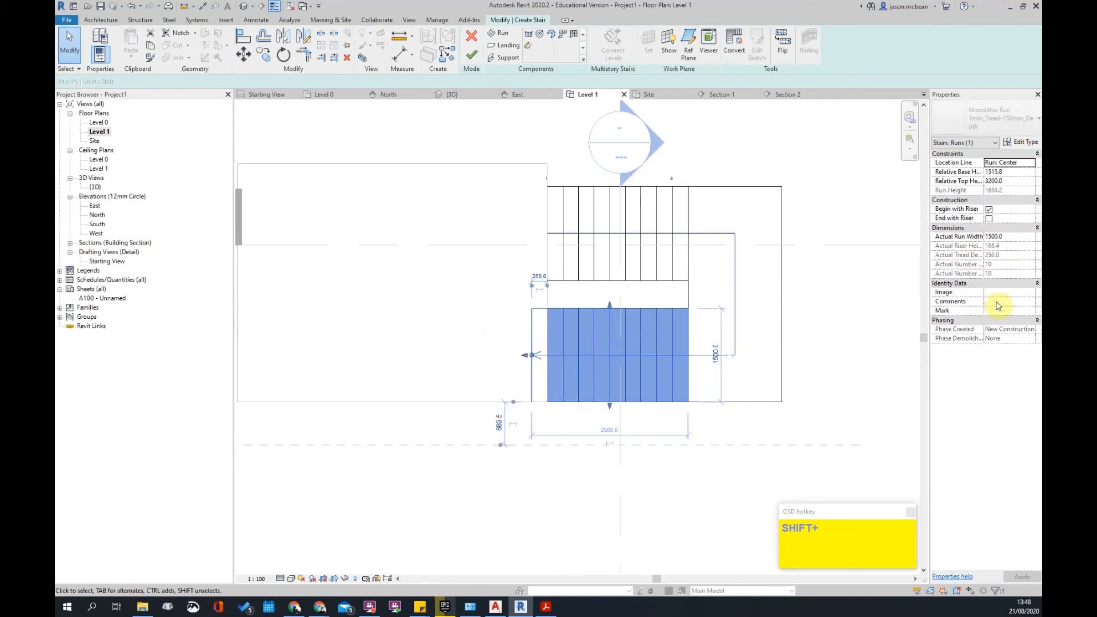
{"action": "left_click", "coordinate": [989, 219]}
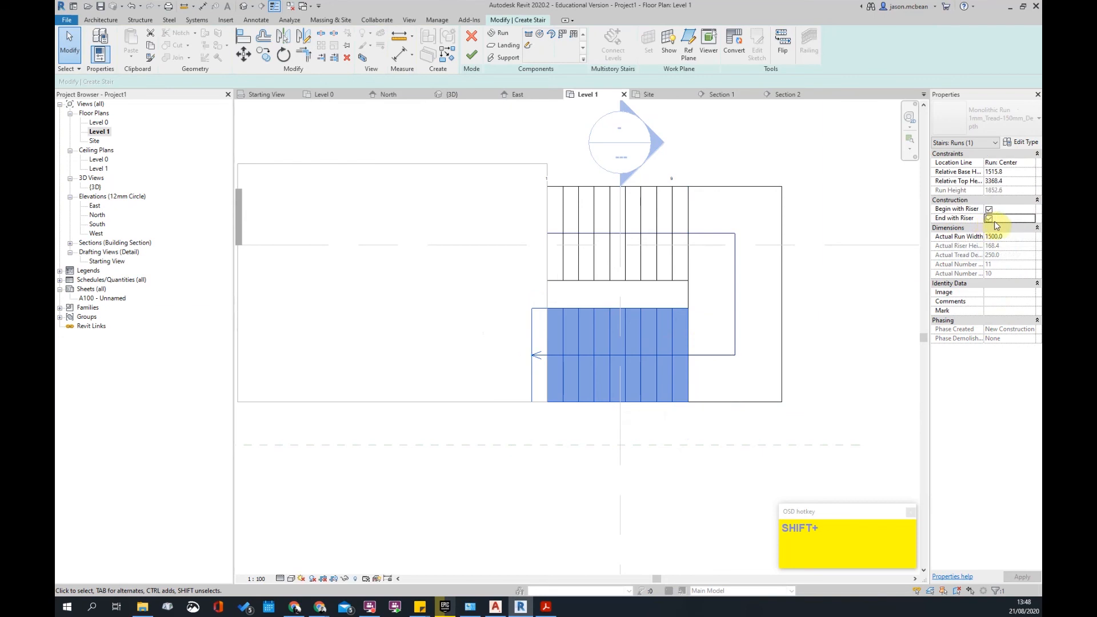
{"action": "left_click", "coordinate": [898, 307]}
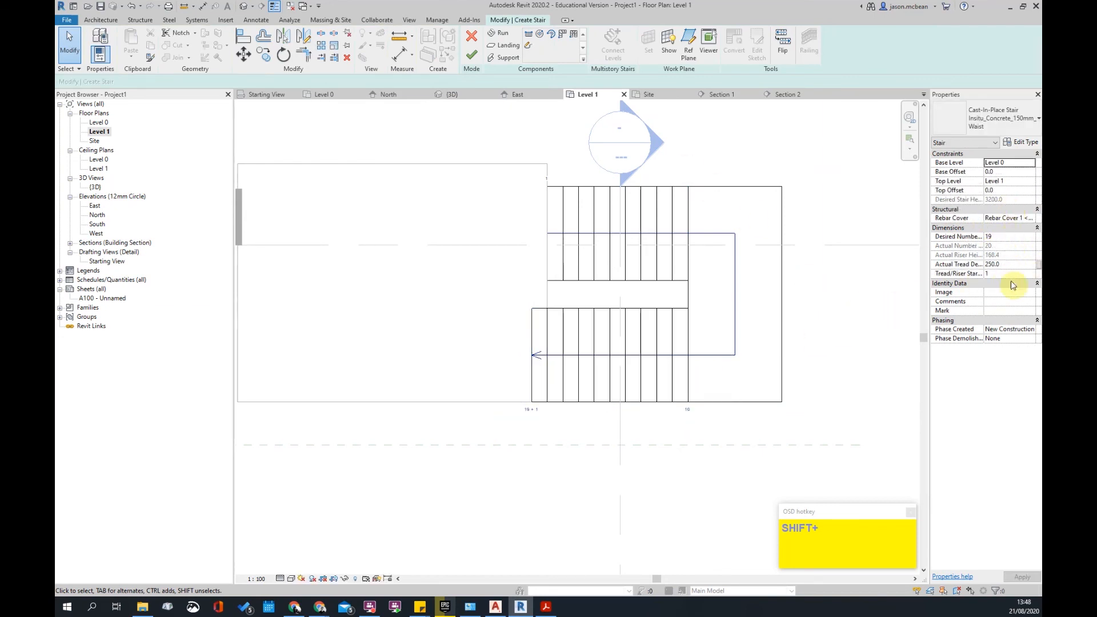
{"action": "left_click", "coordinate": [661, 314]}
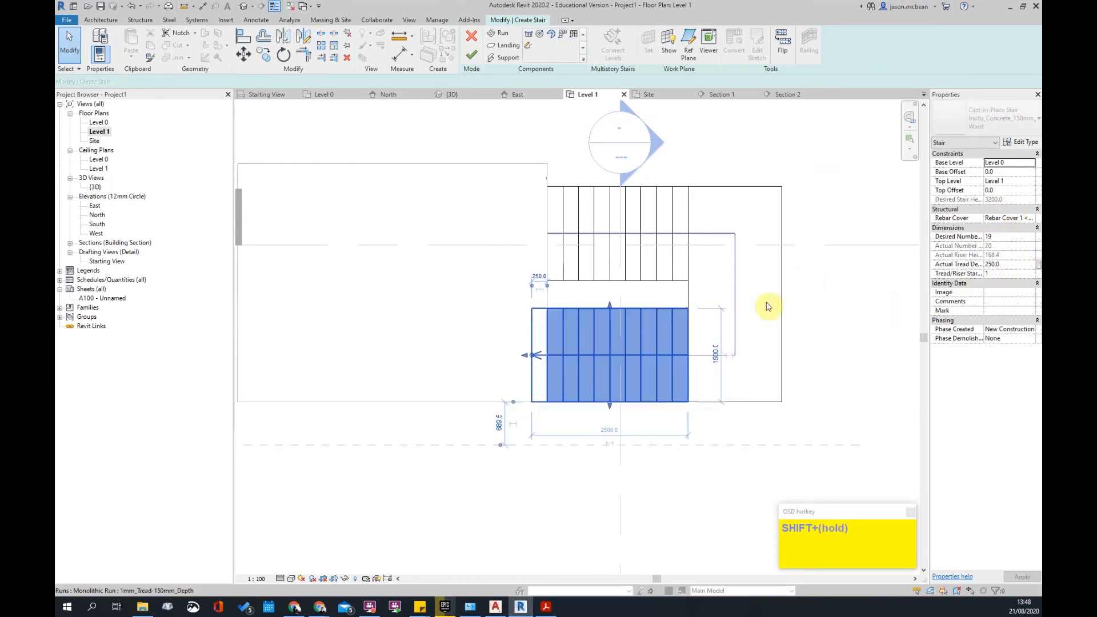
{"action": "left_click", "coordinate": [990, 210]}
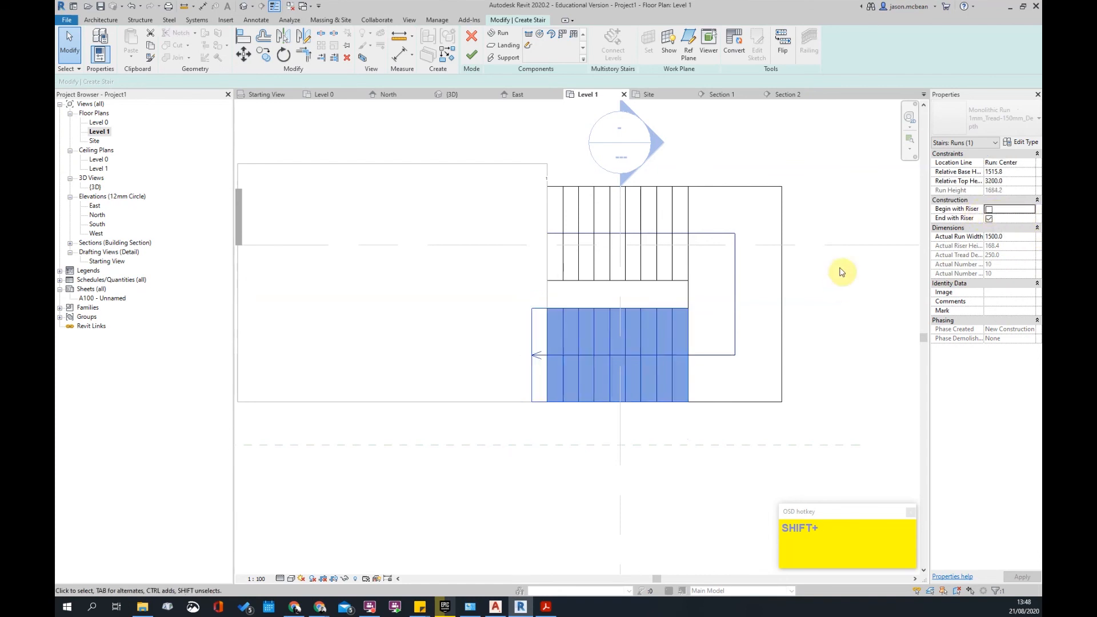
{"action": "left_click", "coordinate": [472, 55]}
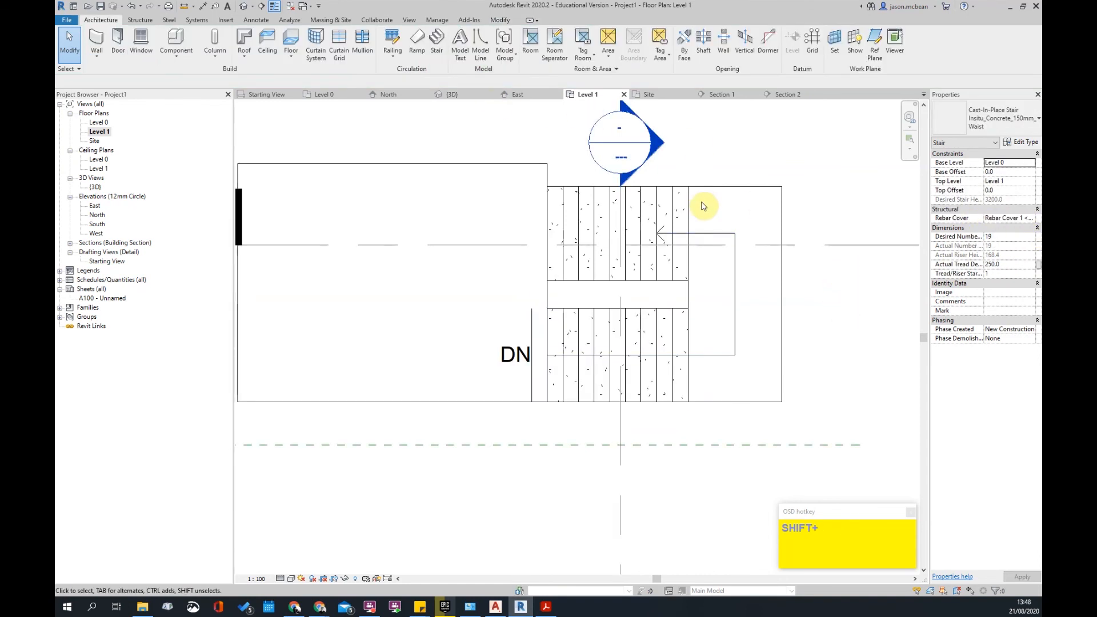
- Move the Section 2 cut line down so it crosses the lower flight
{"action": "scroll", "coordinate": [617, 254], "scroll_direction": "down", "scroll_amount": 2}
{"action": "middle_click_drag", "start_coordinate": [687, 395], "coordinate": [644, 340]}
{"action": "scroll", "coordinate": [715, 225], "scroll_direction": "down", "scroll_amount": 3}
{"action": "key", "text": "Escape"}
{"action": "left_click", "coordinate": [696, 246]}
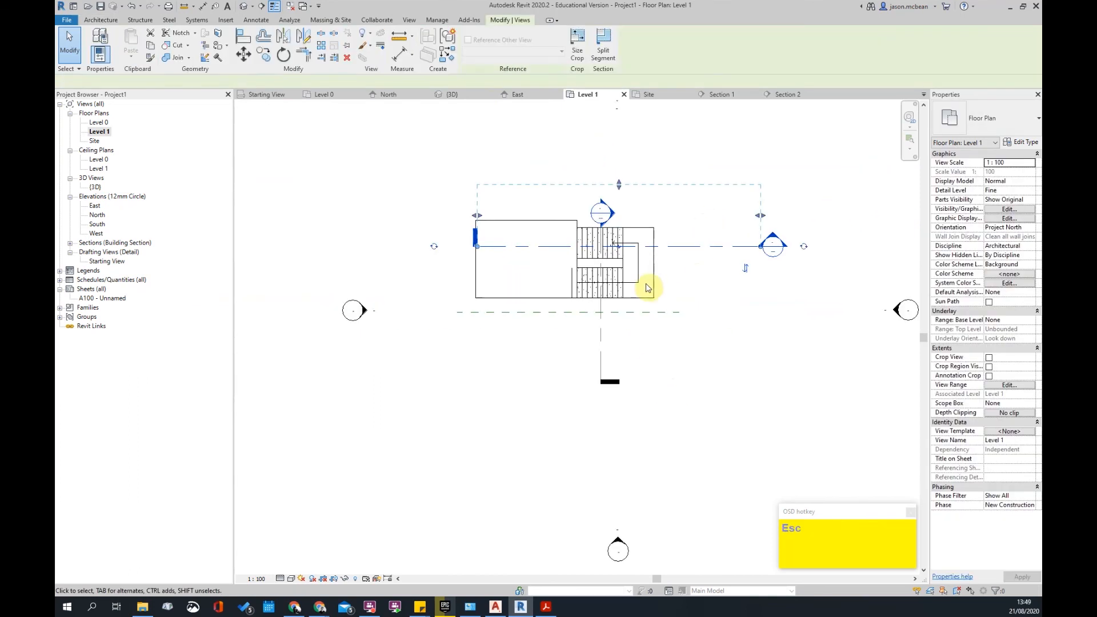
{"action": "left_click_drag", "start_coordinate": [691, 248], "coordinate": [661, 287]}
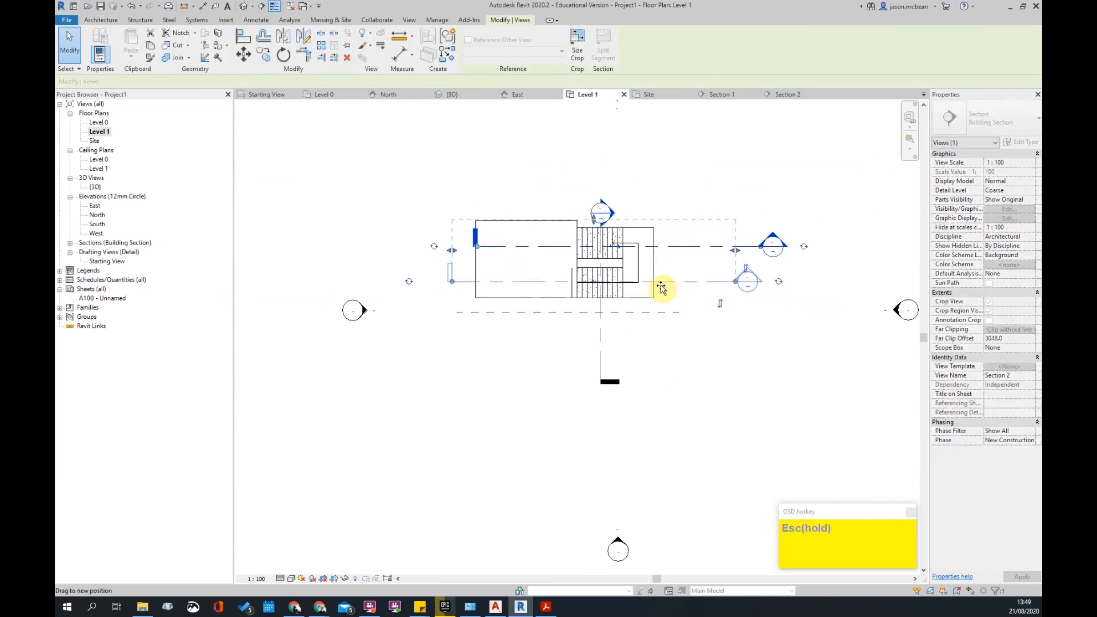
{"action": "key", "text": "Escape"}
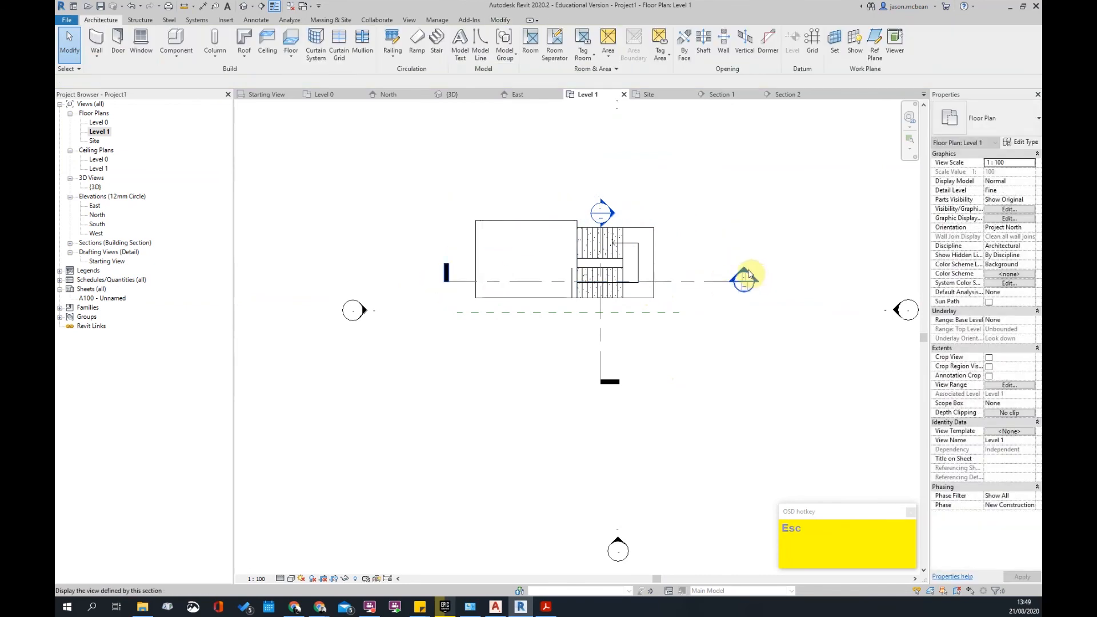
- Open the Section 2 view and frame the stair
{"action": "double_click", "coordinate": [746, 273]}
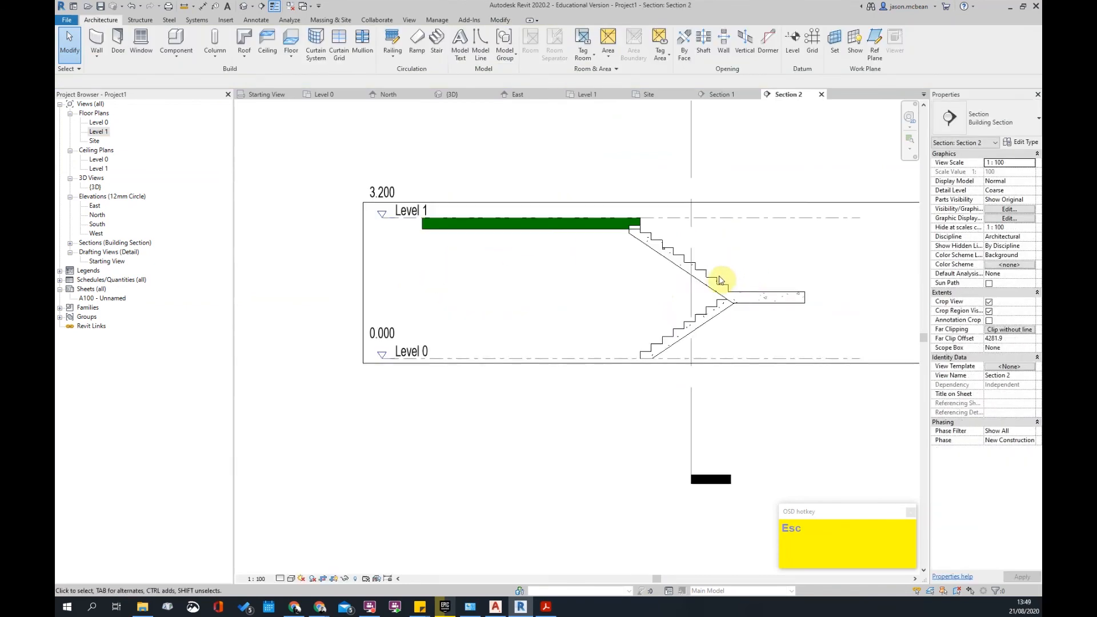
{"action": "left_click", "coordinate": [650, 253]}
{"action": "mouse_move", "coordinate": [650, 253]}
{"action": "middle_mouse_down"}
{"action": "mouse_move", "coordinate": [610, 251]}
{"action": "mouse_move", "coordinate": [659, 263]}
{"action": "middle_mouse_up"}
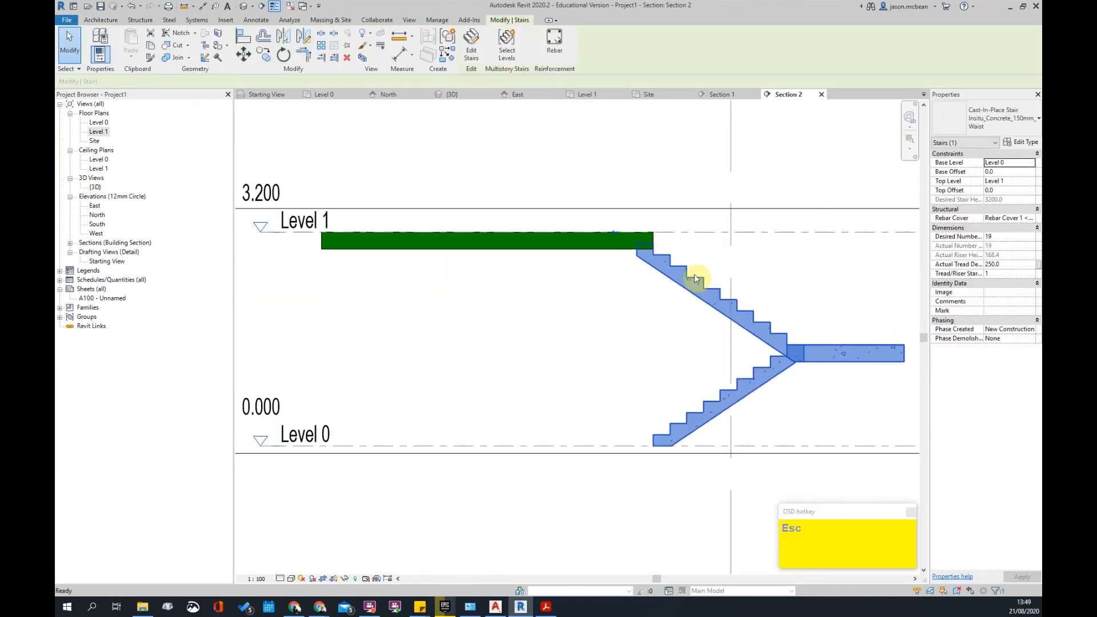
{"action": "key", "text": "Escape"}
{"action": "scroll", "coordinate": [652, 251], "scroll_direction": "up", "scroll_amount": 2}
- Edit the Level 1 slab boundary from the Level 0 plan and finish the sketch
{"action": "left_click", "coordinate": [635, 243]}
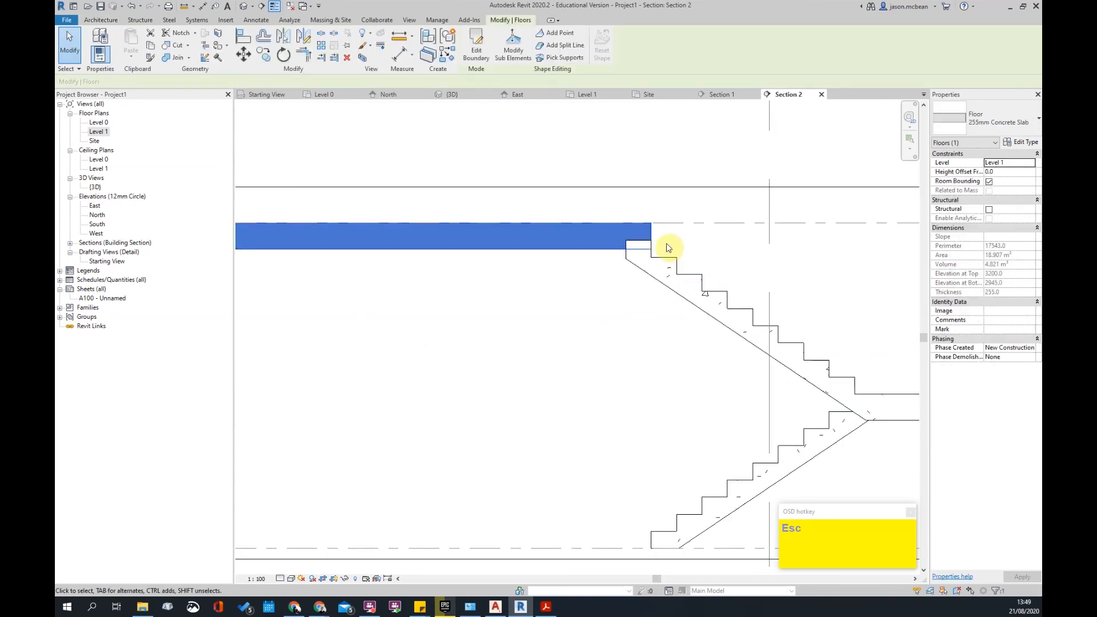
{"action": "left_click", "coordinate": [485, 51]}
{"action": "left_click", "coordinate": [543, 407]}
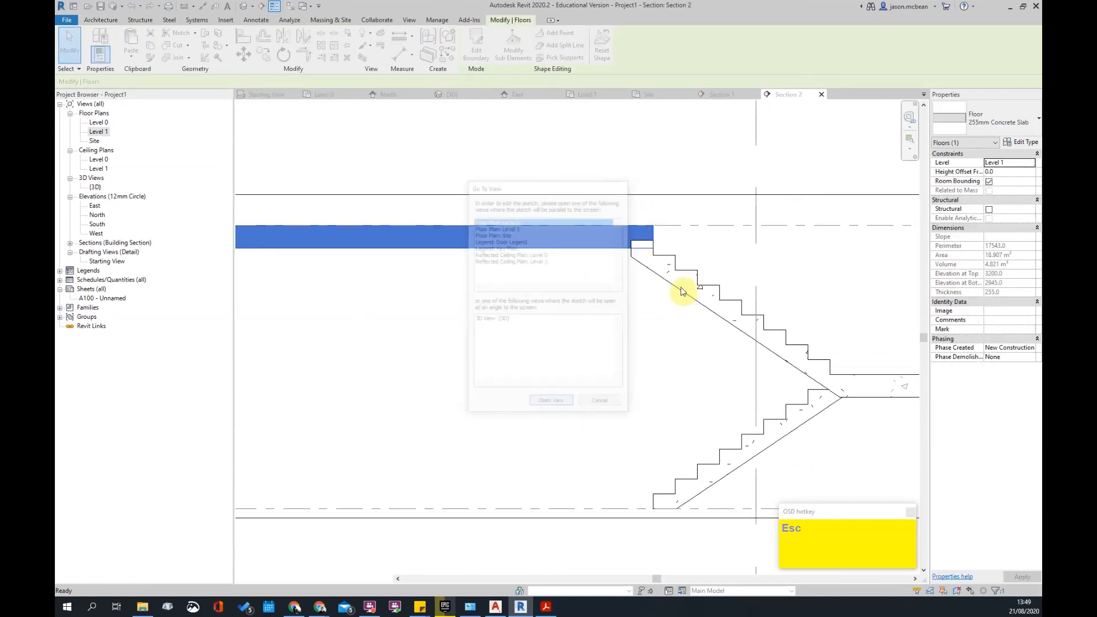
{"action": "scroll", "coordinate": [468, 387], "scroll_direction": "up", "scroll_amount": 3}
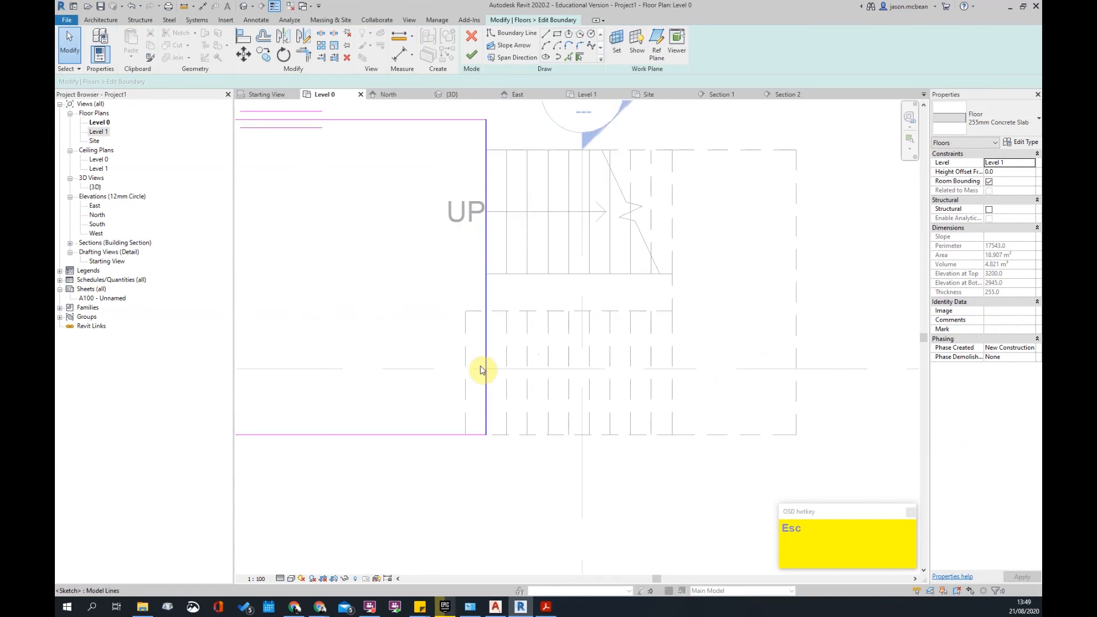
{"action": "key", "text": "l"}
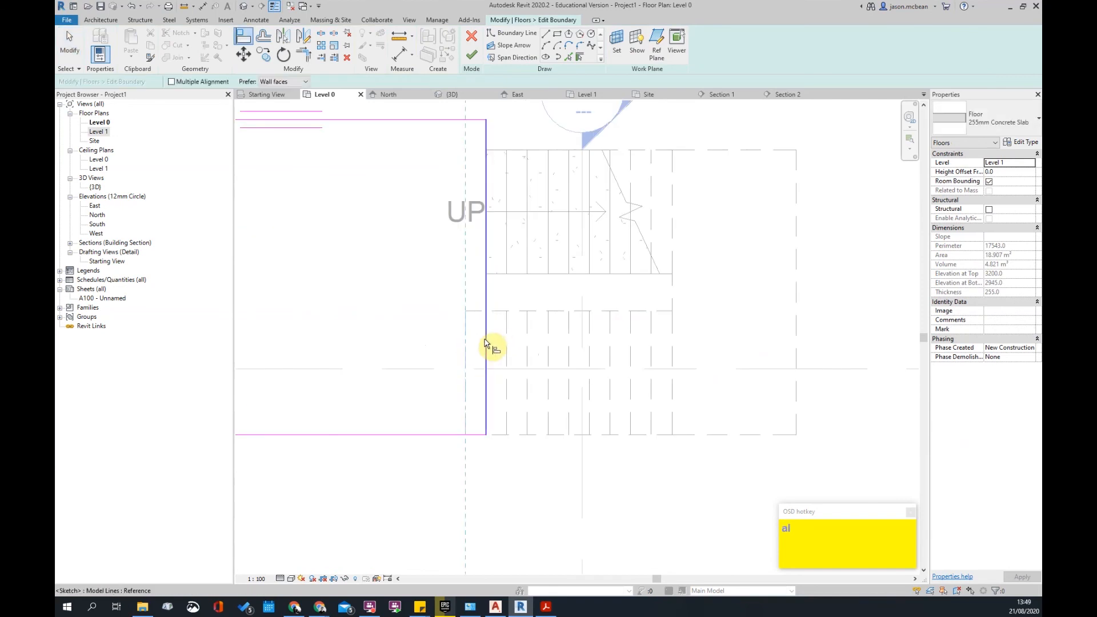
{"action": "scroll", "coordinate": [485, 342], "scroll_direction": "down", "scroll_amount": 2}
{"action": "key", "text": "Escape"}
{"action": "left_click", "coordinate": [471, 54]}
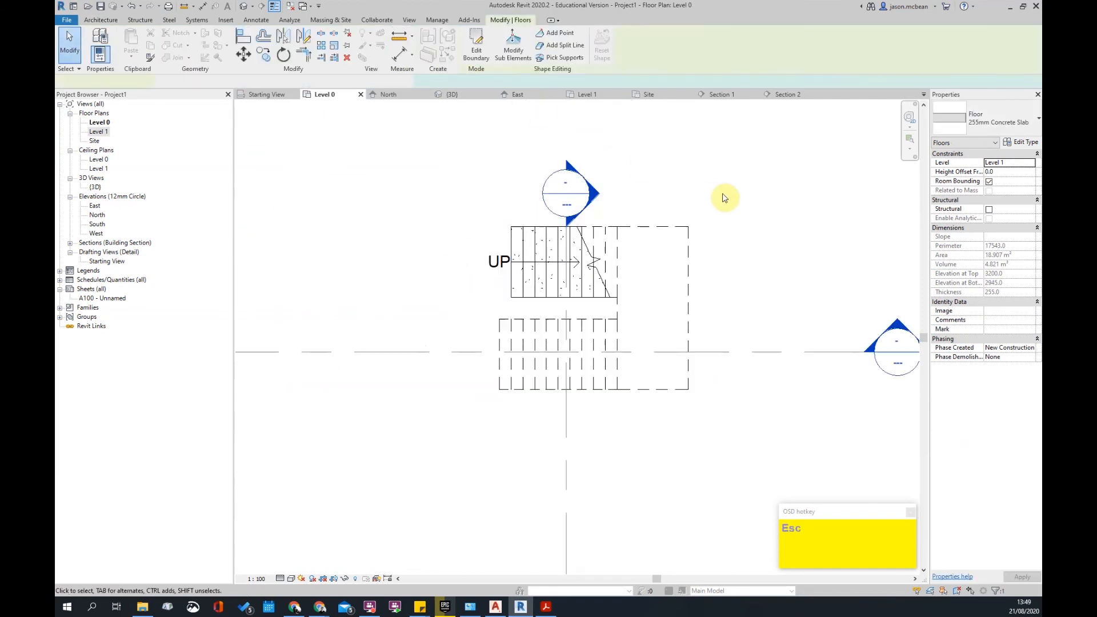
{"action": "left_click", "coordinate": [722, 194]}
{"action": "scroll", "coordinate": [580, 289], "scroll_direction": "down", "scroll_amount": 5}
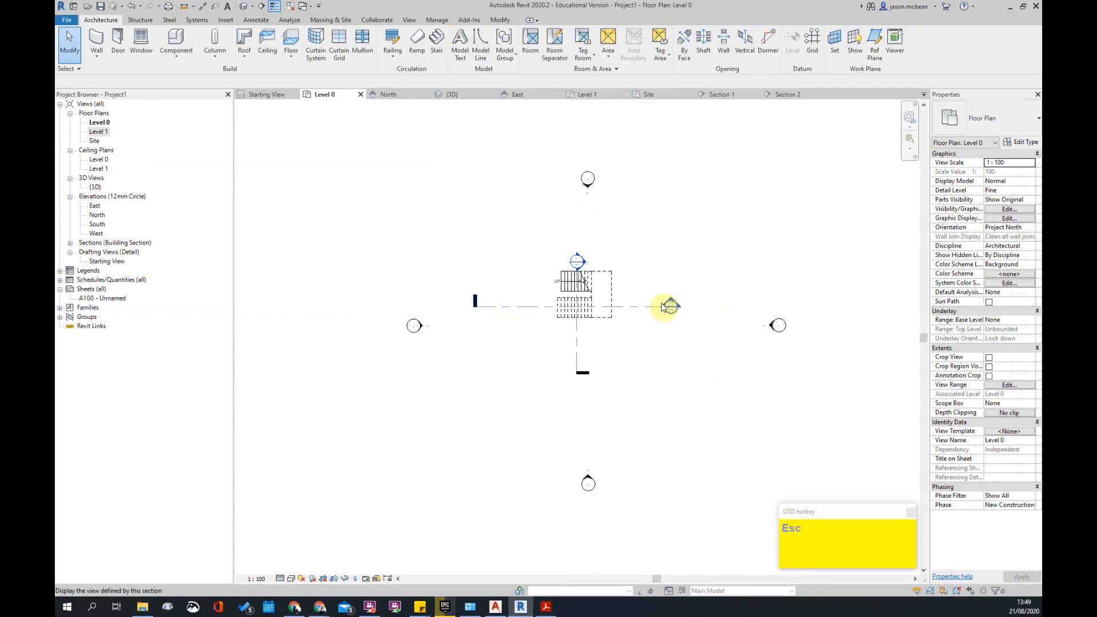
- Review the stair in Section 2, then return to the Level 1 floor plan
{"action": "double_click", "coordinate": [669, 306]}
{"action": "scroll", "coordinate": [662, 307], "scroll_direction": "down", "scroll_amount": 3}
{"action": "middle_click_drag", "start_coordinate": [743, 311], "coordinate": [731, 343], "text": "shift"}
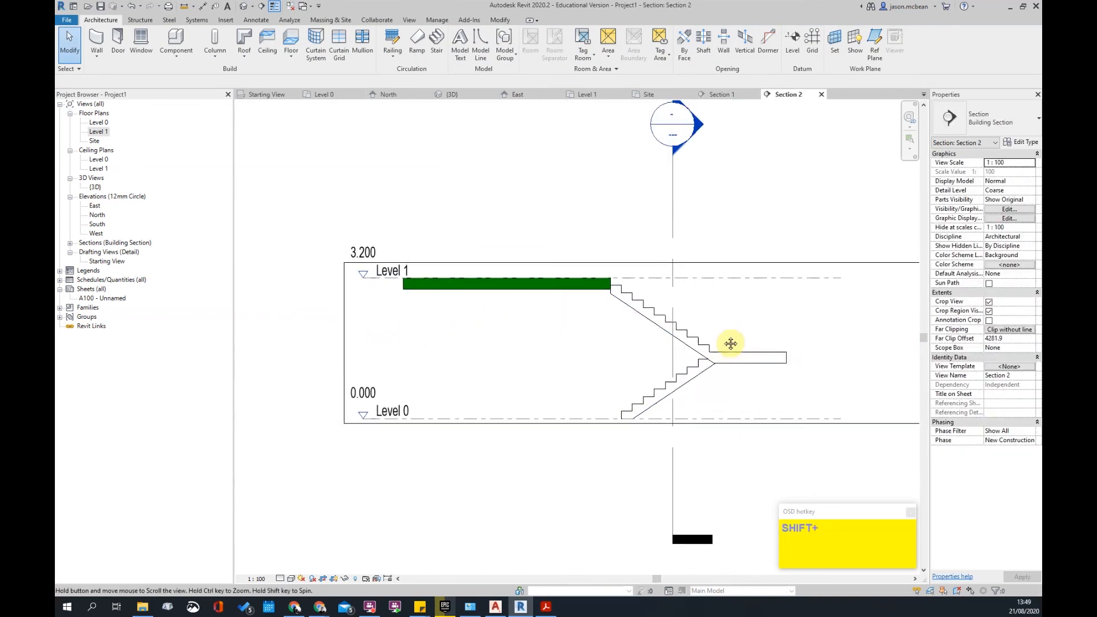
{"action": "scroll", "coordinate": [620, 303], "scroll_direction": "up", "scroll_amount": 3}
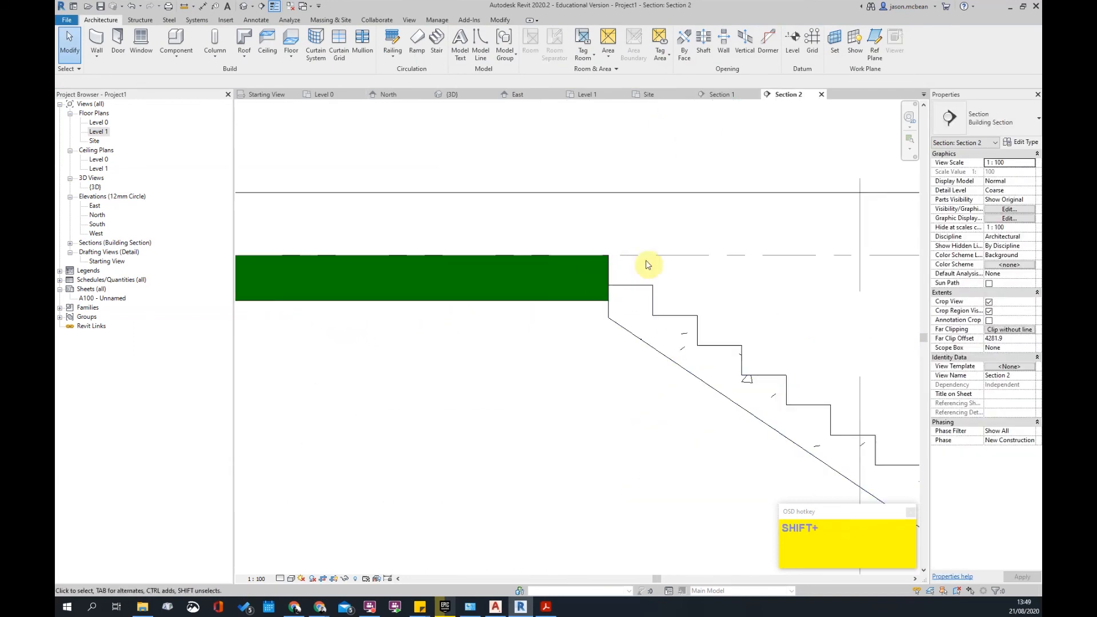
{"action": "scroll", "coordinate": [664, 309], "scroll_direction": "down", "scroll_amount": 2}
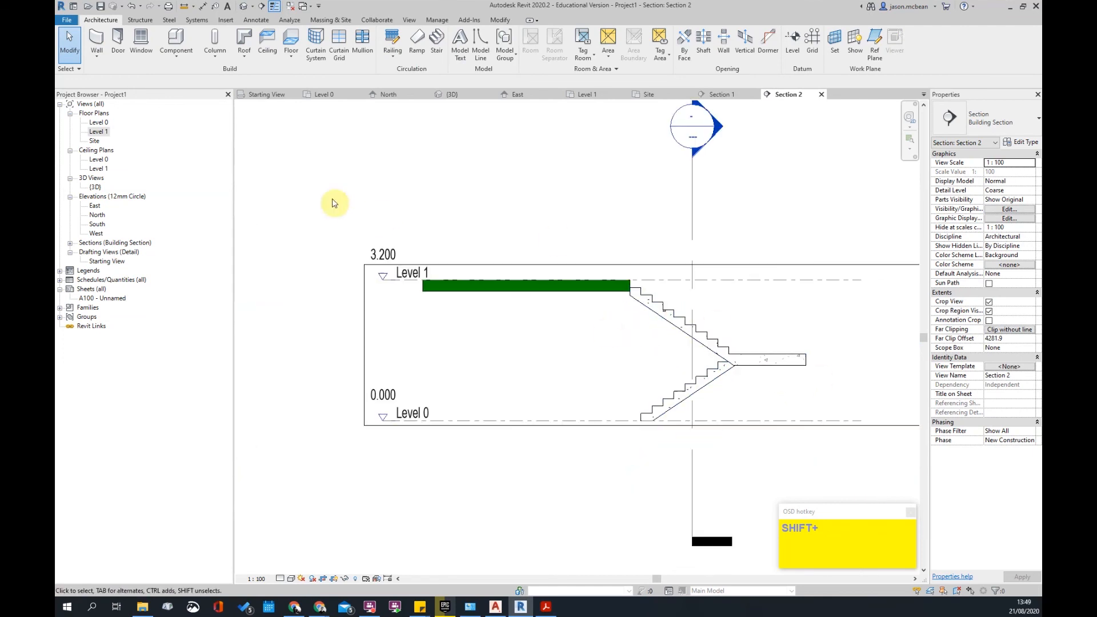
{"action": "double_click", "coordinate": [109, 133]}
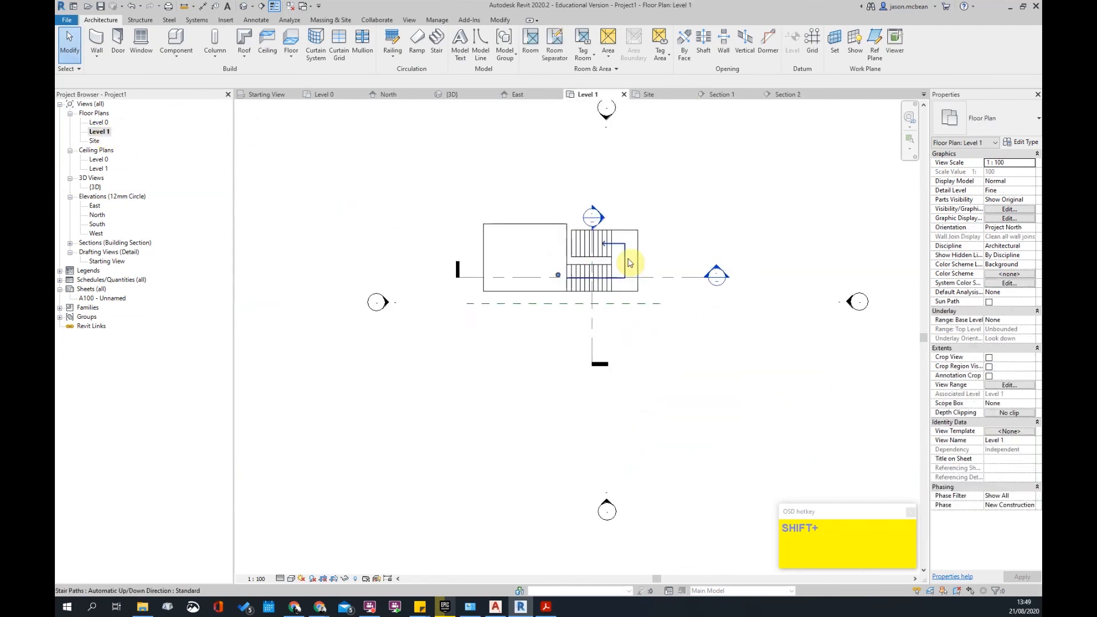
- Place railings on both stair flights with Railing > Place on Stair/Ramp
{"action": "key", "text": "Escape"}
{"action": "left_click", "coordinate": [392, 56]}
{"action": "left_click", "coordinate": [394, 90]}
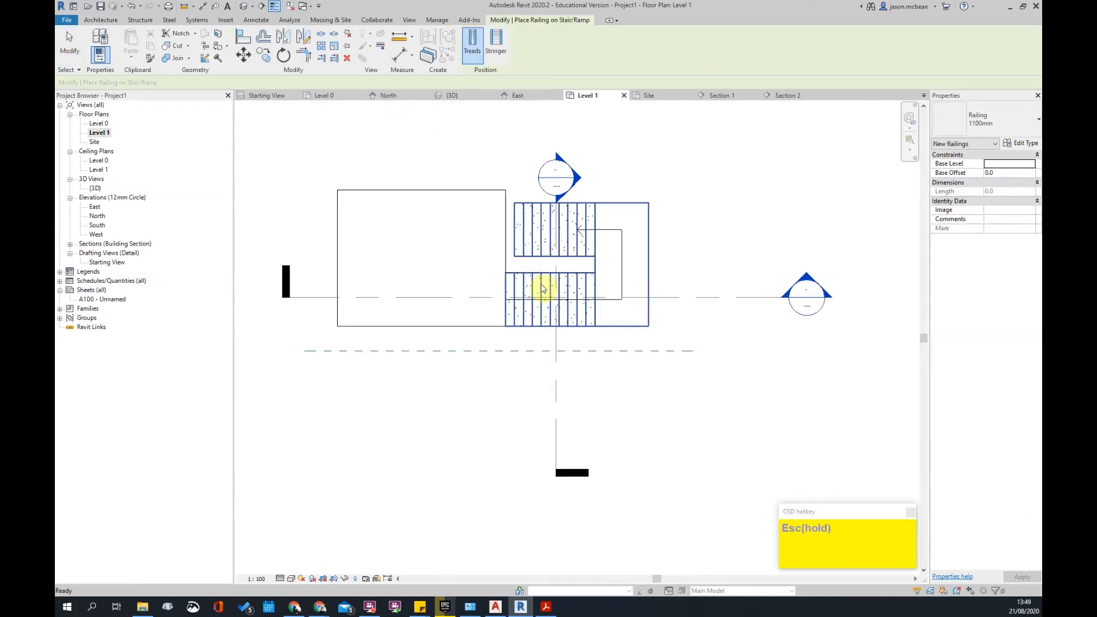
{"action": "left_click", "coordinate": [543, 288]}
{"action": "key", "text": "Escape"}
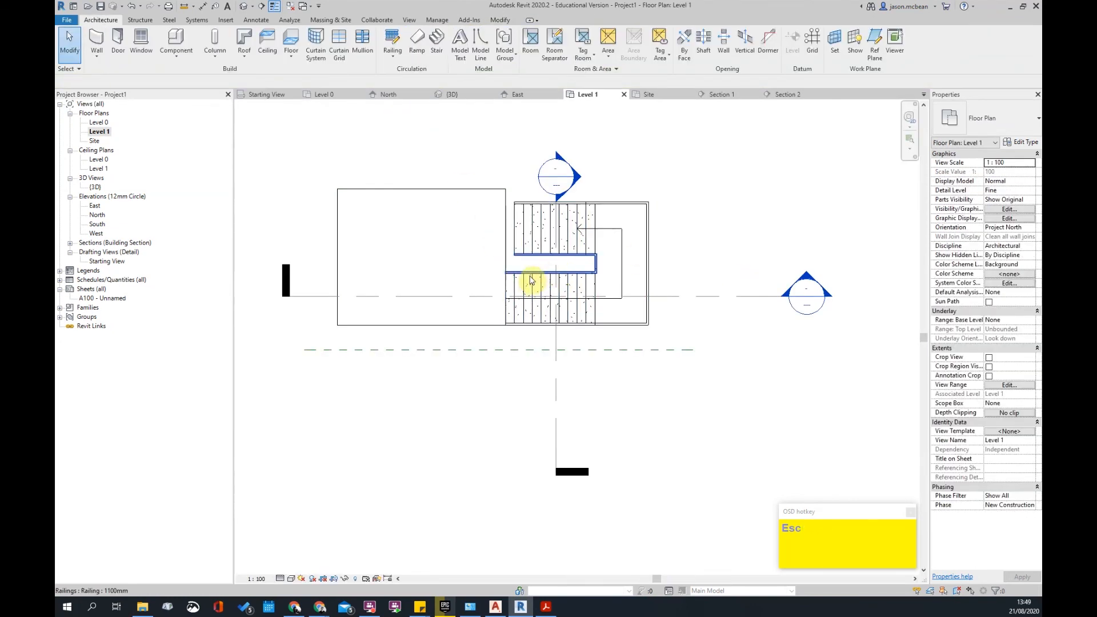
- Extend the inner railing's path to the slab edge with Trim/Extend to Corner
{"action": "left_click", "coordinate": [530, 281]}
{"action": "scroll", "coordinate": [531, 279], "scroll_direction": "up", "scroll_amount": 3}
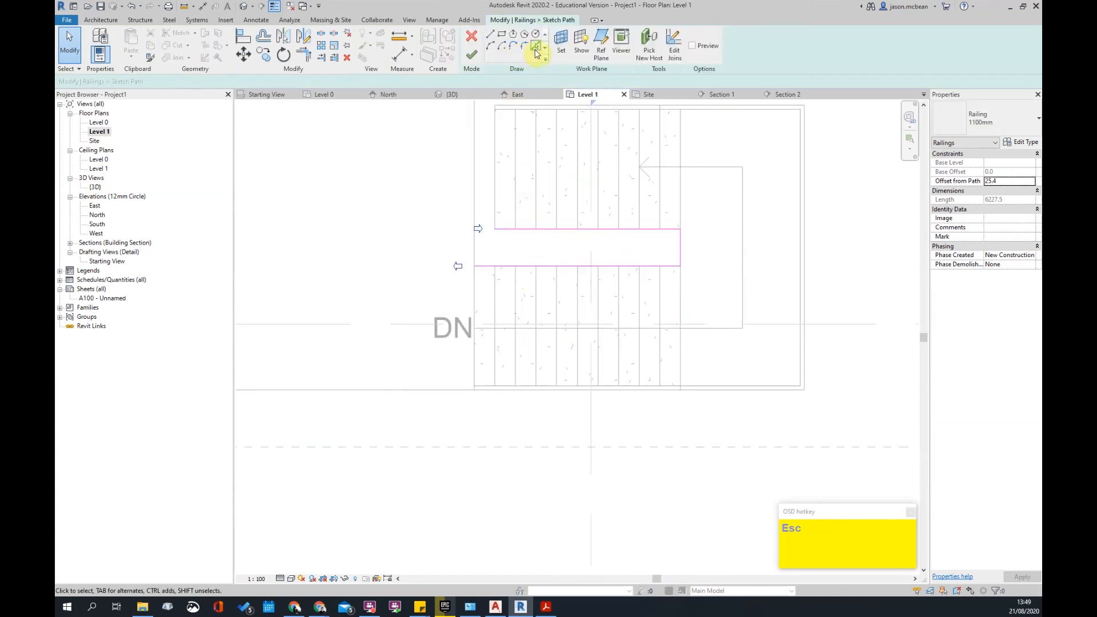
{"action": "left_click", "coordinate": [536, 49]}
{"action": "key", "text": "t"}
{"action": "key", "text": "r"}
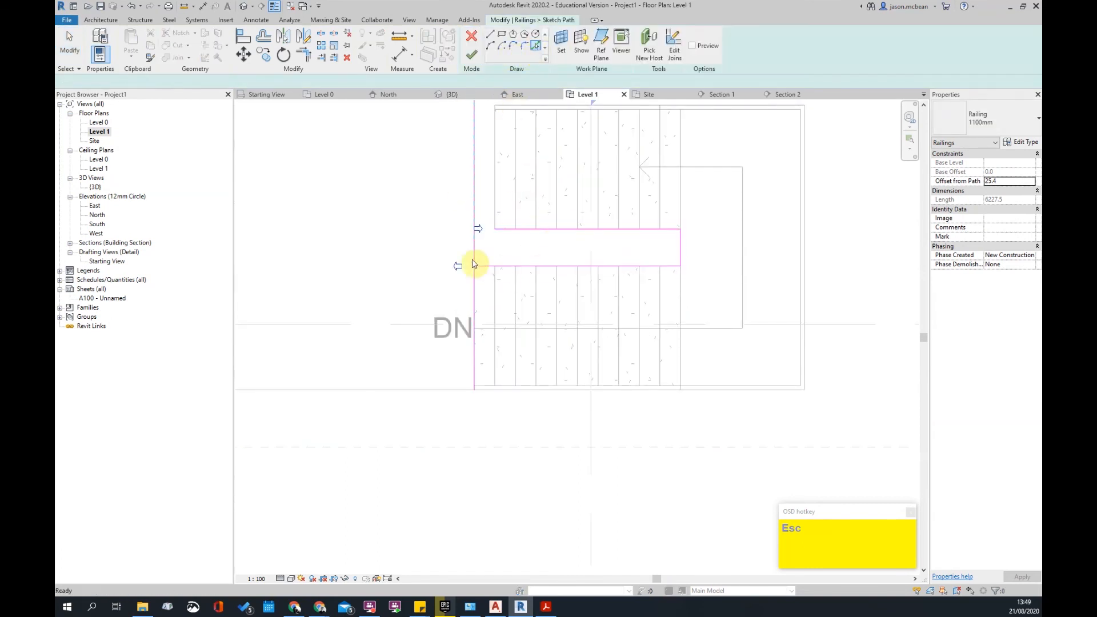
{"action": "left_click", "coordinate": [479, 263]}
{"action": "scroll", "coordinate": [543, 319], "scroll_direction": "down", "scroll_amount": 2}
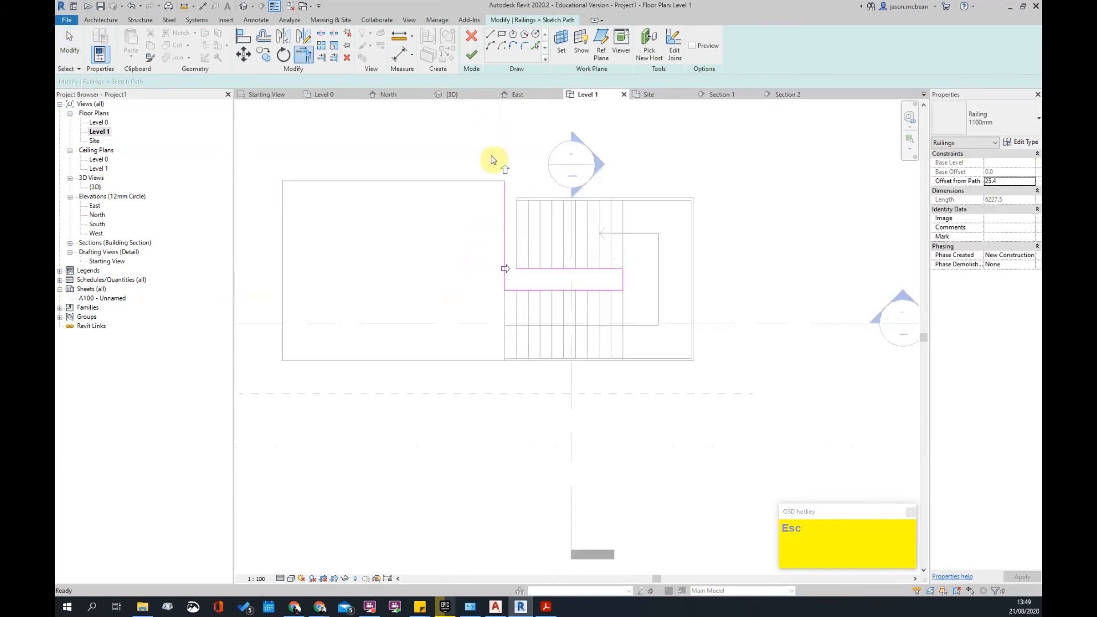
{"action": "key", "text": "Escape"}
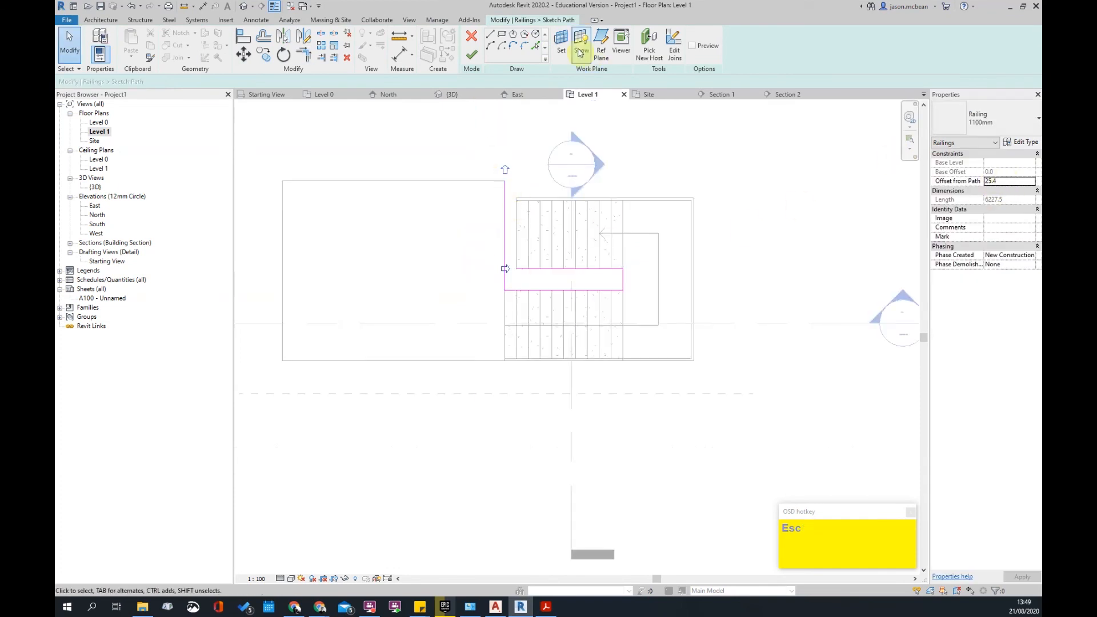
{"action": "left_click", "coordinate": [470, 55]}
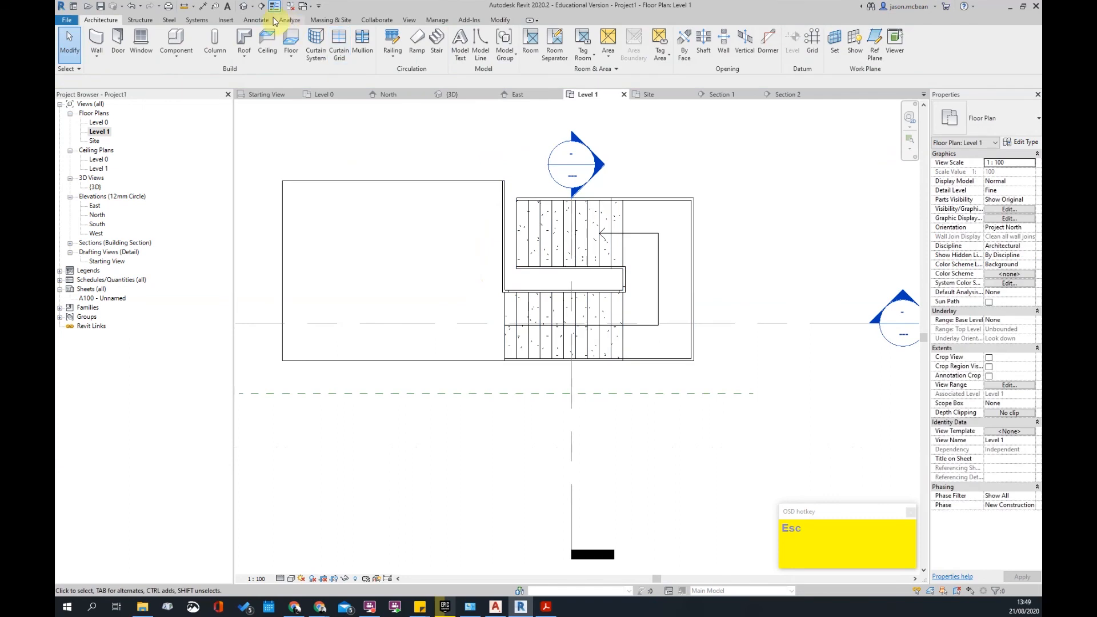
- Check the railed stair in the default 3D view
{"action": "left_click", "coordinate": [244, 7]}
{"action": "scroll", "coordinate": [646, 444], "scroll_direction": "up", "scroll_amount": 3}
{"action": "middle_click_drag", "start_coordinate": [647, 443], "coordinate": [611, 391], "text": "shift"}
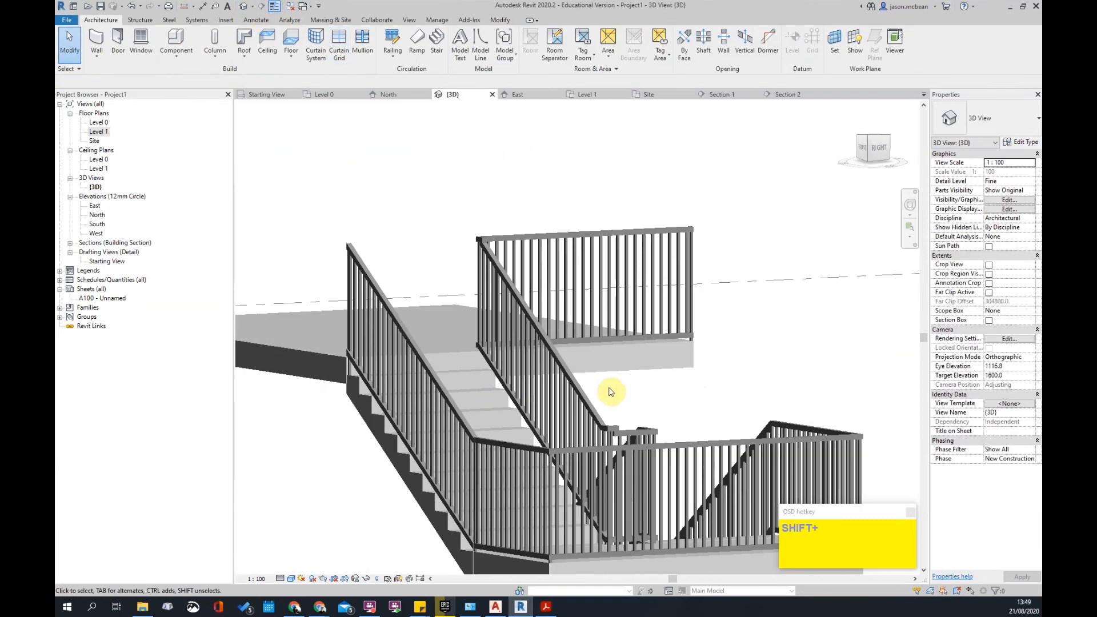
{"action": "left_click", "coordinate": [487, 376]}
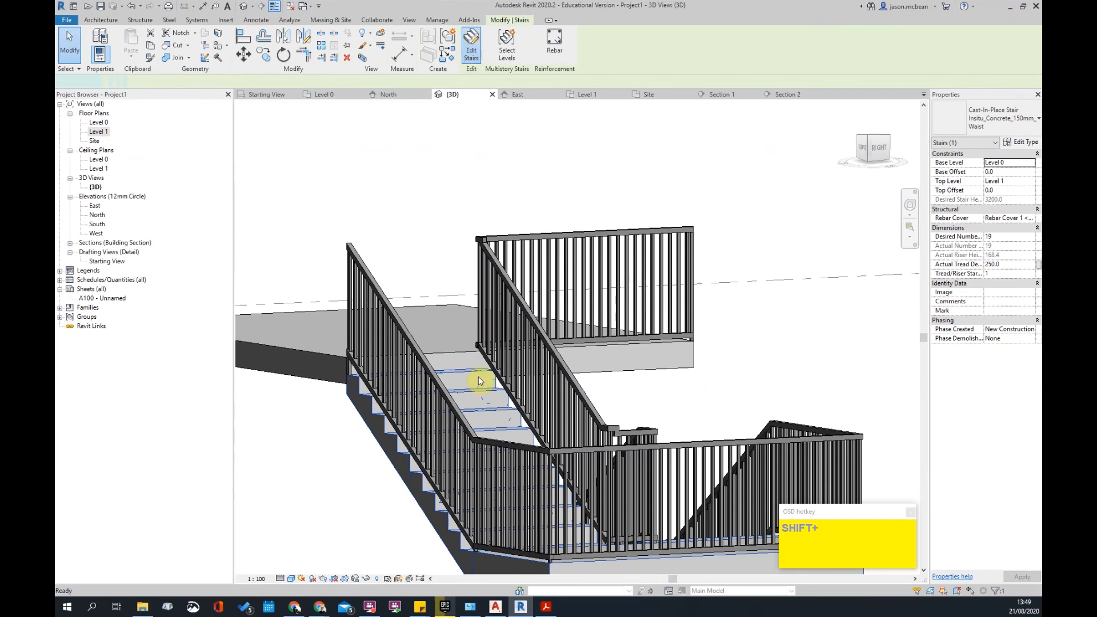
- Inspect the stair run in stair edit mode, then undo the last change
{"action": "double_click", "coordinate": [481, 381]}
{"action": "left_click", "coordinate": [478, 377]}
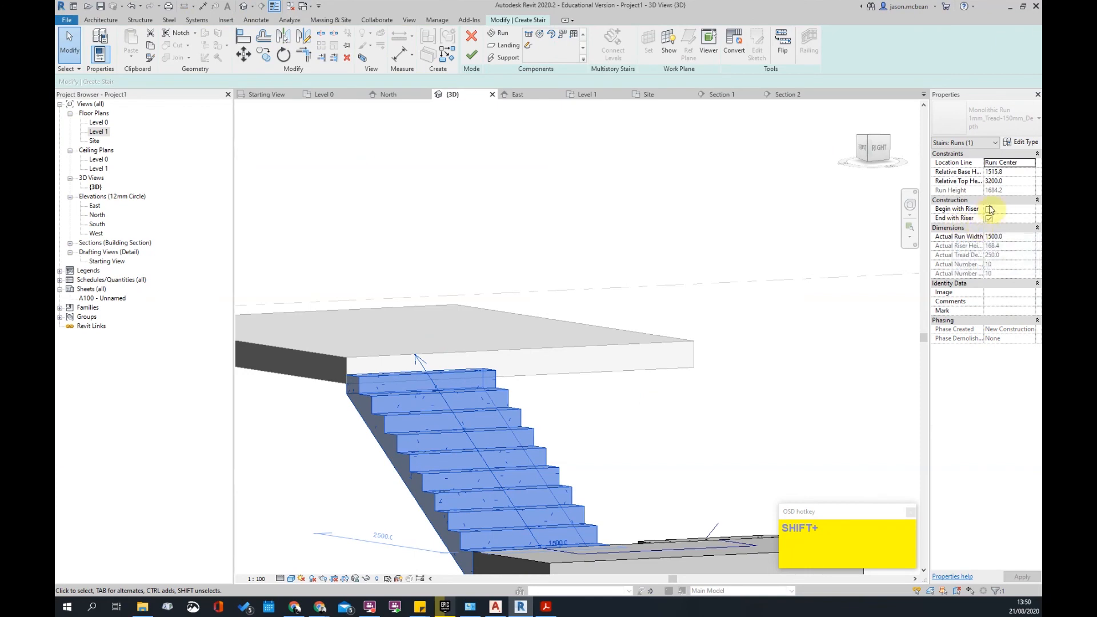
{"action": "left_click", "coordinate": [629, 431]}
{"action": "scroll", "coordinate": [558, 458], "scroll_direction": "up", "scroll_amount": 4}
{"action": "middle_click_drag", "start_coordinate": [558, 464], "coordinate": [581, 420]}
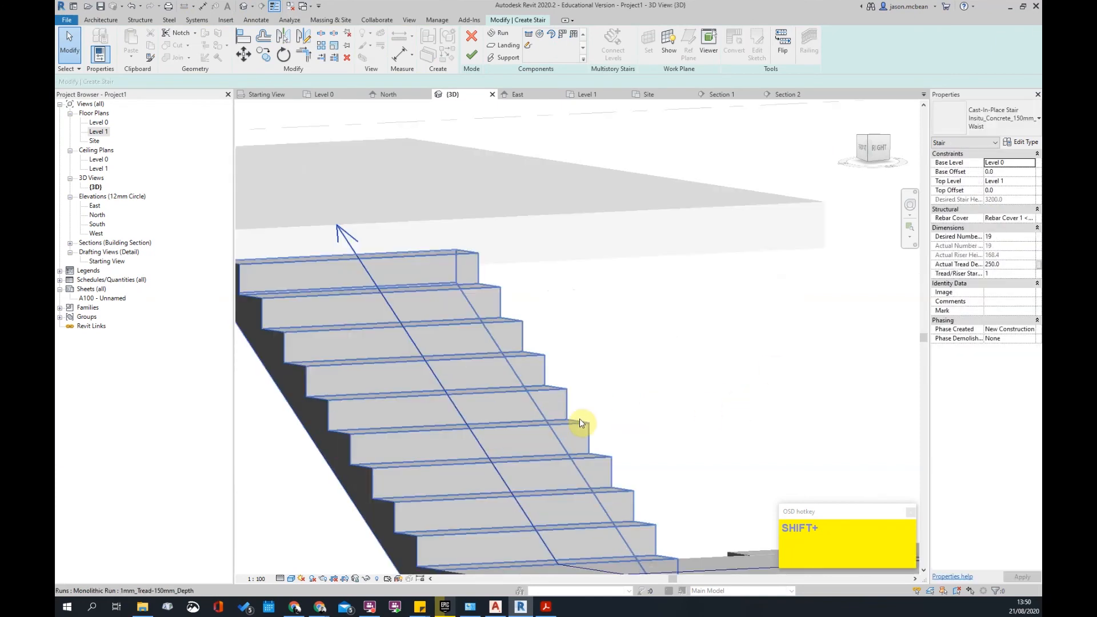
{"action": "scroll", "coordinate": [580, 420], "scroll_direction": "down", "scroll_amount": 5}
{"action": "left_click", "coordinate": [550, 410]}
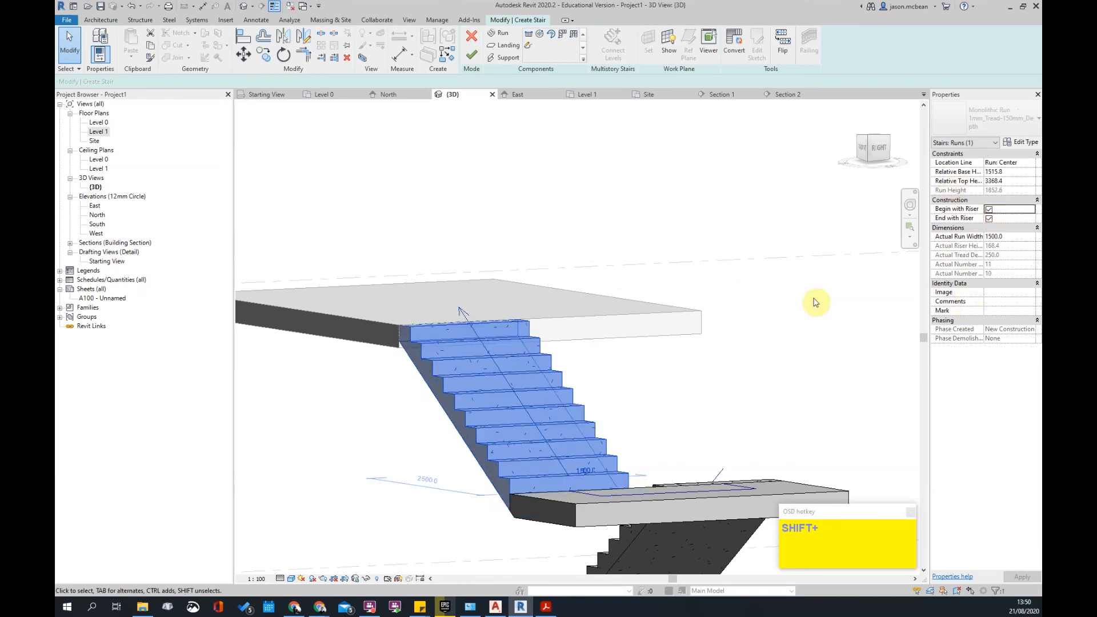
{"action": "left_click", "coordinate": [794, 346]}
{"action": "middle_click_drag", "start_coordinate": [528, 358], "coordinate": [645, 307], "text": "shift"}
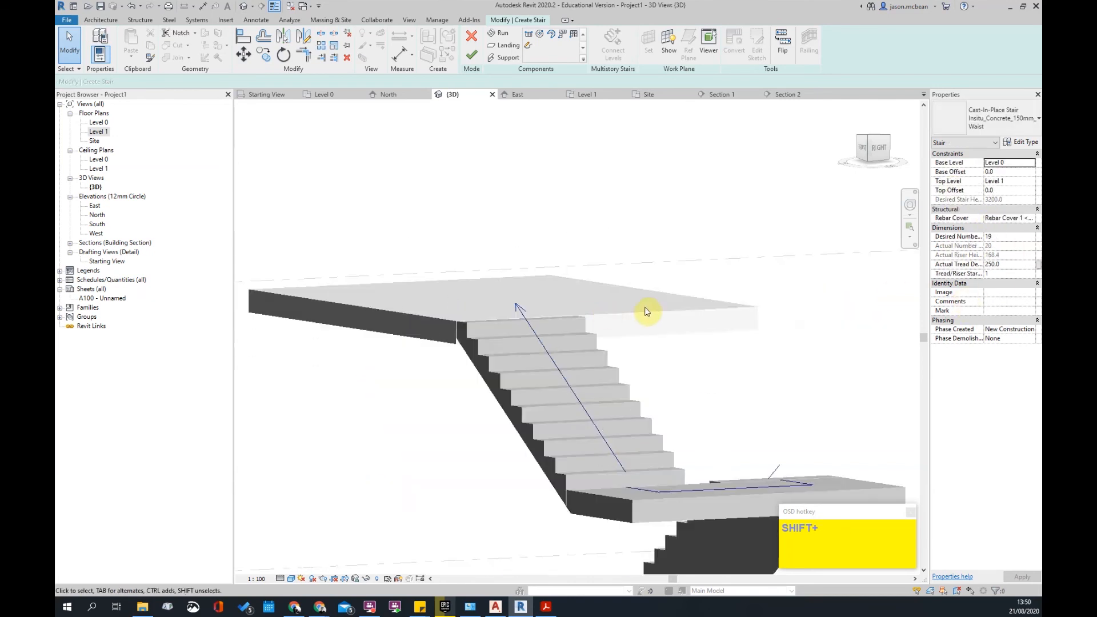
{"action": "key", "text": "ctrl+z"}
- Delete the railing along the inner edge of the stair flights
{"action": "middle_click_drag", "start_coordinate": [590, 394], "coordinate": [488, 269], "text": "shift"}
{"action": "middle_click_drag", "start_coordinate": [779, 387], "coordinate": [577, 171], "text": "shift"}
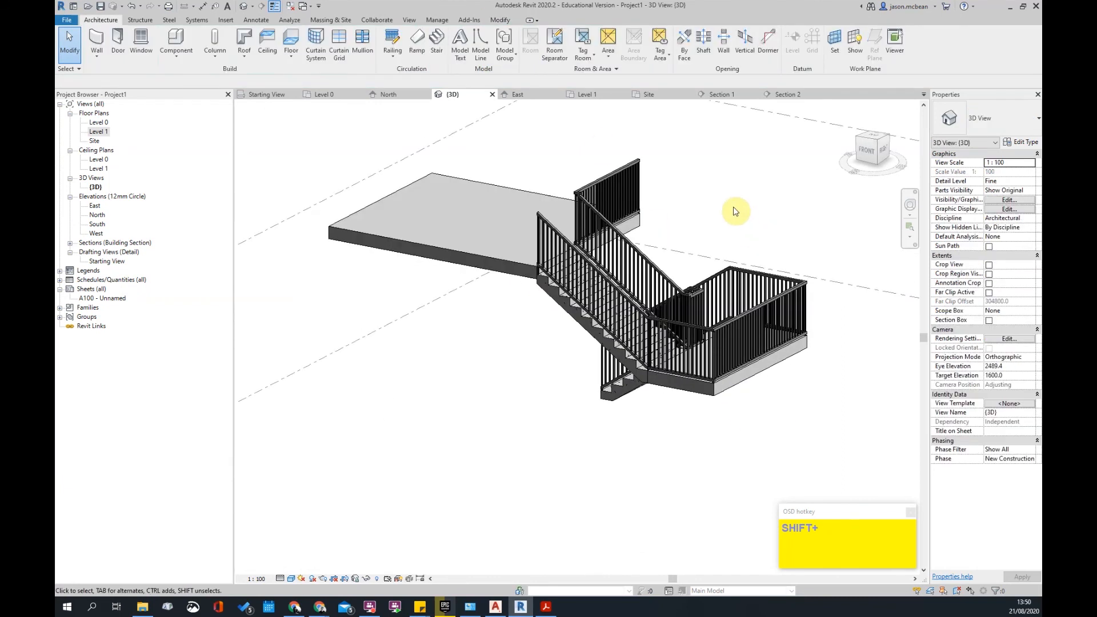
{"action": "middle_click_drag", "start_coordinate": [845, 346], "coordinate": [493, 270], "text": "shift"}
{"action": "middle_click_drag", "start_coordinate": [742, 377], "coordinate": [434, 257], "text": "shift"}
{"action": "left_click", "coordinate": [449, 260]}
{"action": "middle_click_drag", "start_coordinate": [694, 393], "coordinate": [554, 375], "text": "shift"}
{"action": "scroll", "coordinate": [553, 375], "scroll_direction": "down", "scroll_amount": 3}
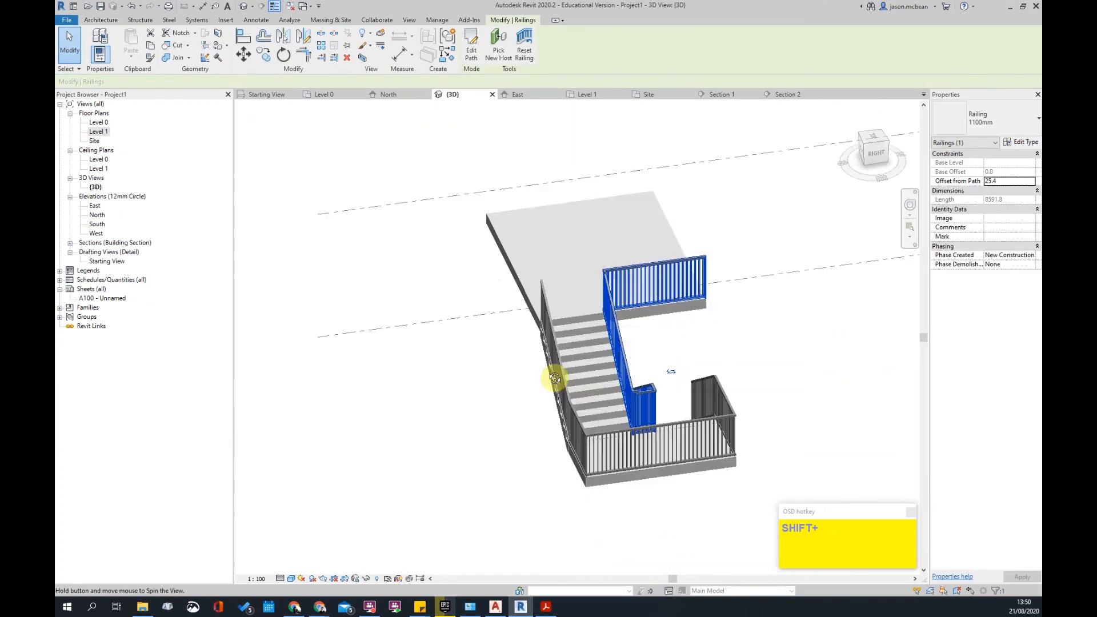
{"action": "key", "text": "Escape"}
{"action": "left_click", "coordinate": [618, 312]}
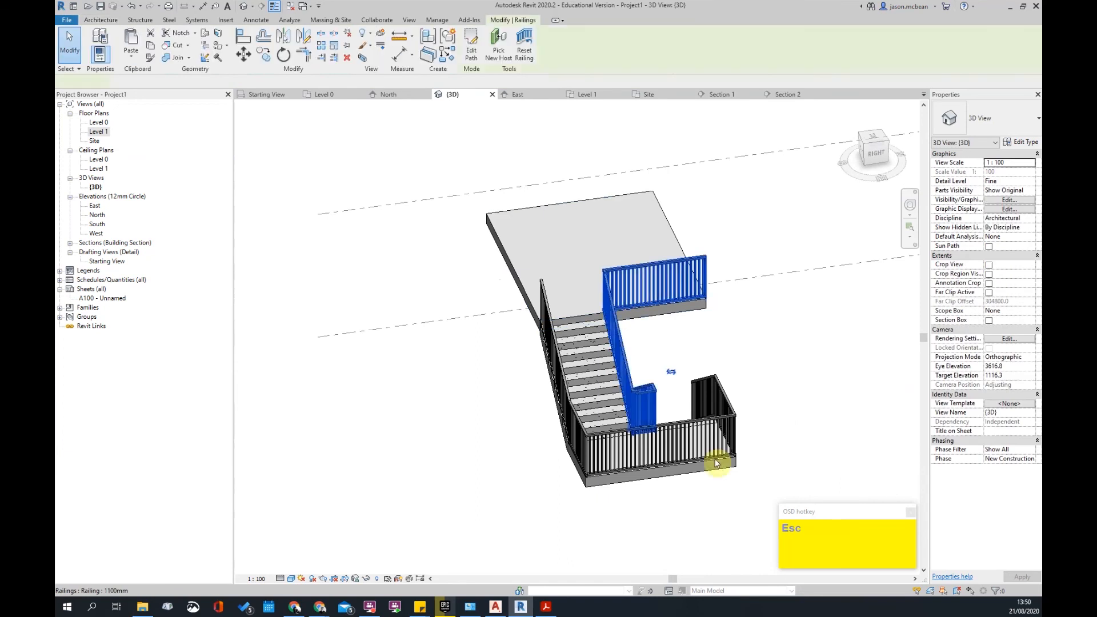
{"action": "key", "text": "Delete"}
{"action": "middle_click_drag", "start_coordinate": [796, 321], "coordinate": [617, 392], "text": "shift"}
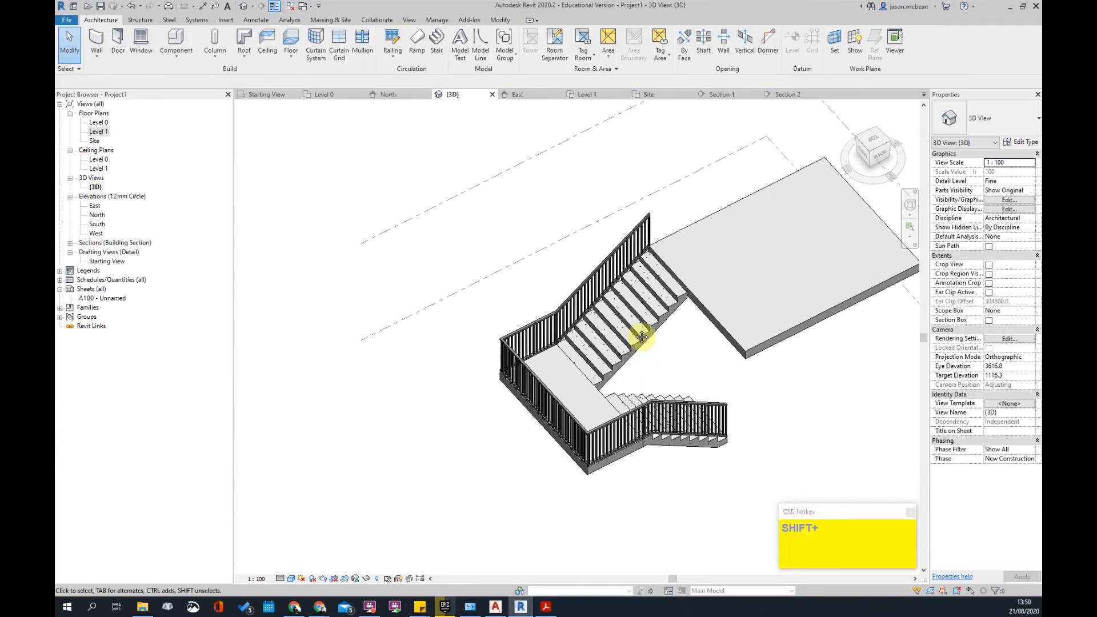
{"action": "middle_click_drag", "start_coordinate": [642, 337], "coordinate": [449, 167], "text": "shift"}
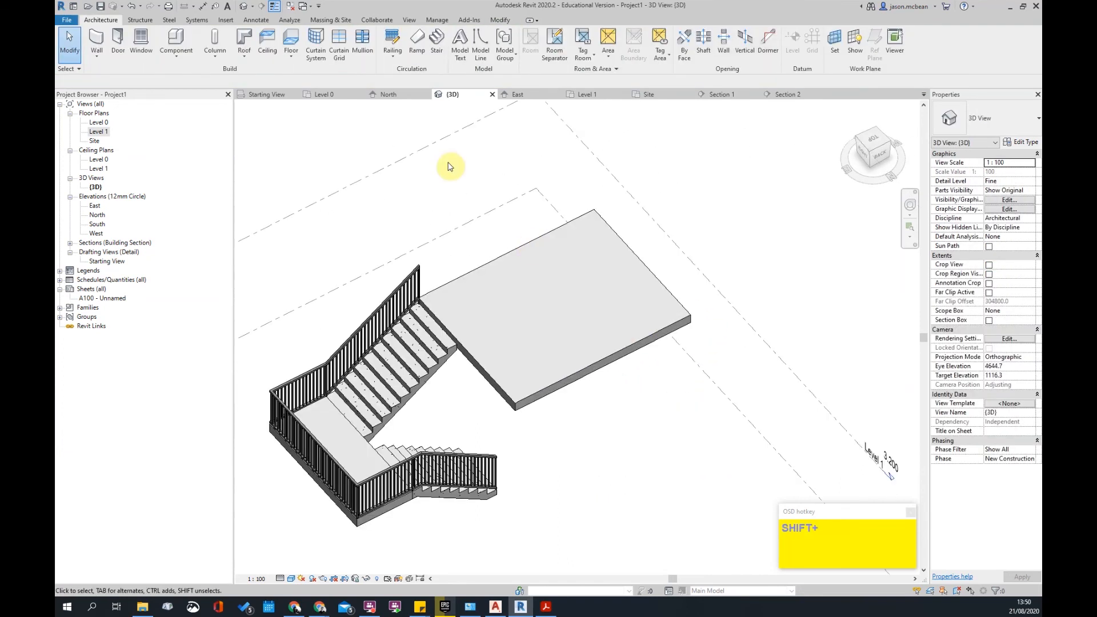
- Sketch a new railing path by picking the slab edges in the Level 1 plan
{"action": "left_click", "coordinate": [391, 36]}
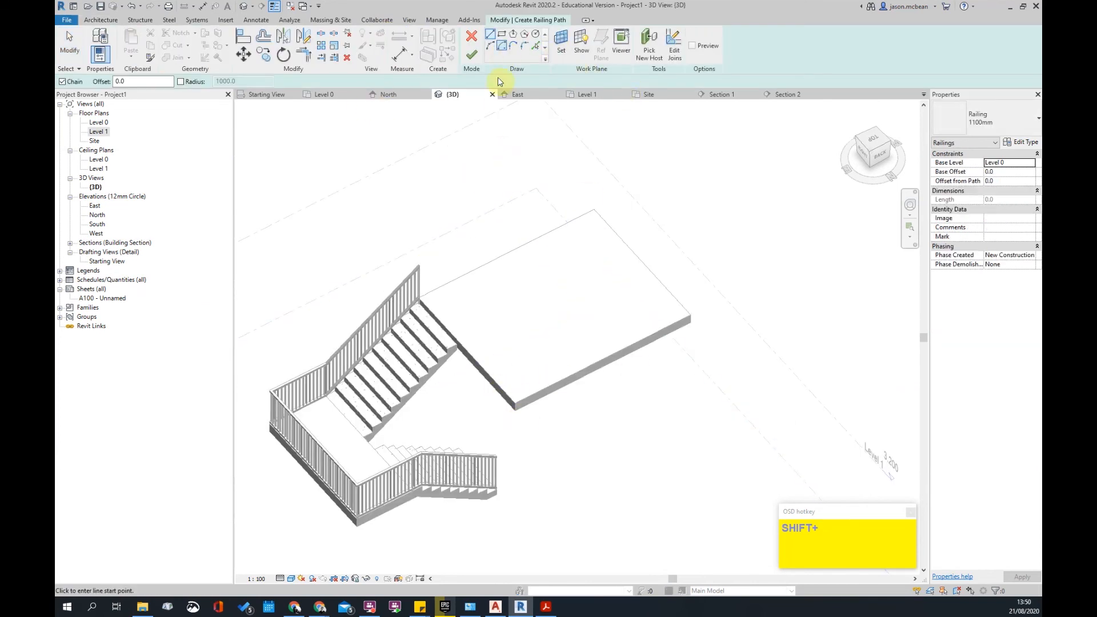
{"action": "double_click", "coordinate": [98, 131]}
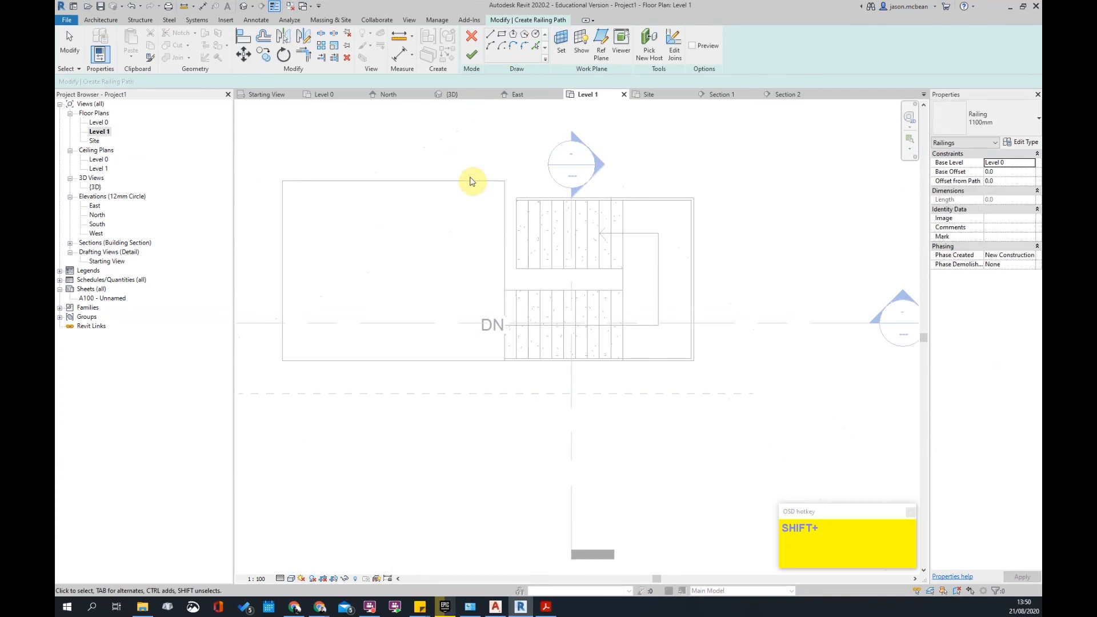
{"action": "scroll", "coordinate": [472, 181], "scroll_direction": "up", "scroll_amount": 2}
{"action": "left_click", "coordinate": [519, 210]}
{"action": "scroll", "coordinate": [529, 358], "scroll_direction": "up", "scroll_amount": 2}
{"action": "key", "text": "Escape"}
- Trim the vertical path line to the stair edge, then return to the 3D view
{"action": "key", "text": "t"}
{"action": "key", "text": "r"}
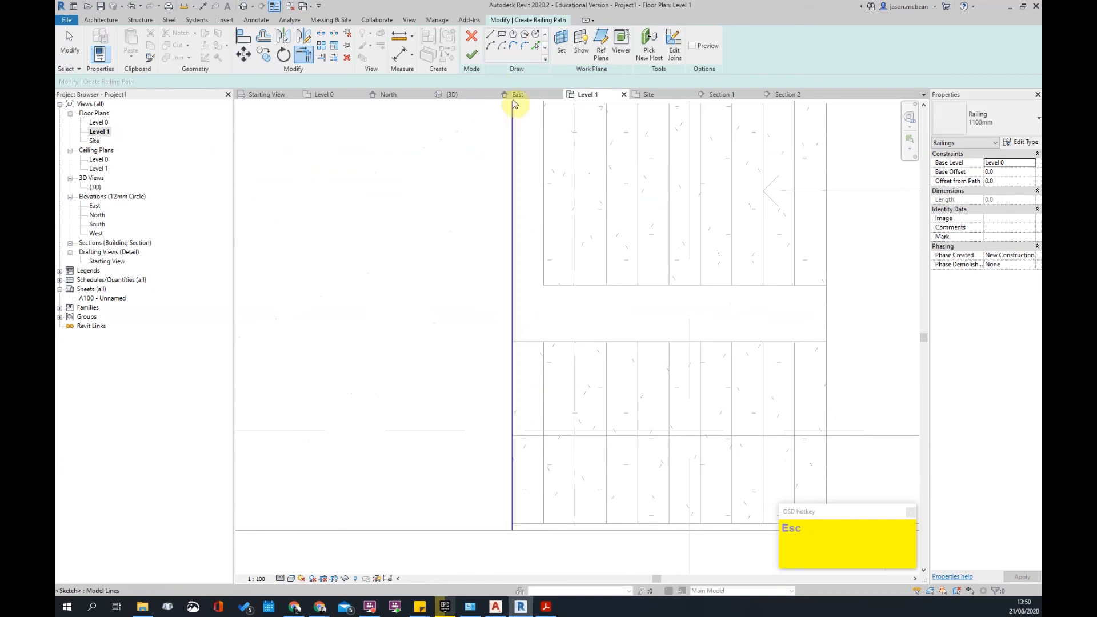
{"action": "left_click", "coordinate": [320, 60]}
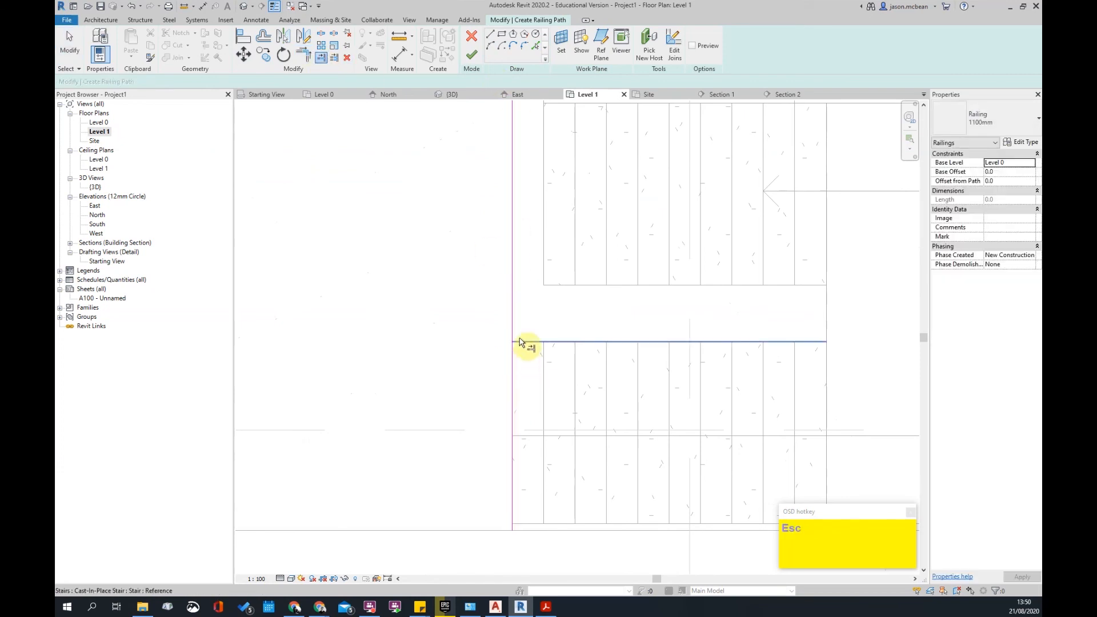
{"action": "left_click", "coordinate": [518, 341]}
{"action": "left_click", "coordinate": [514, 327]}
{"action": "scroll", "coordinate": [566, 372], "scroll_direction": "down", "scroll_amount": 3}
{"action": "key", "text": "Escape"}
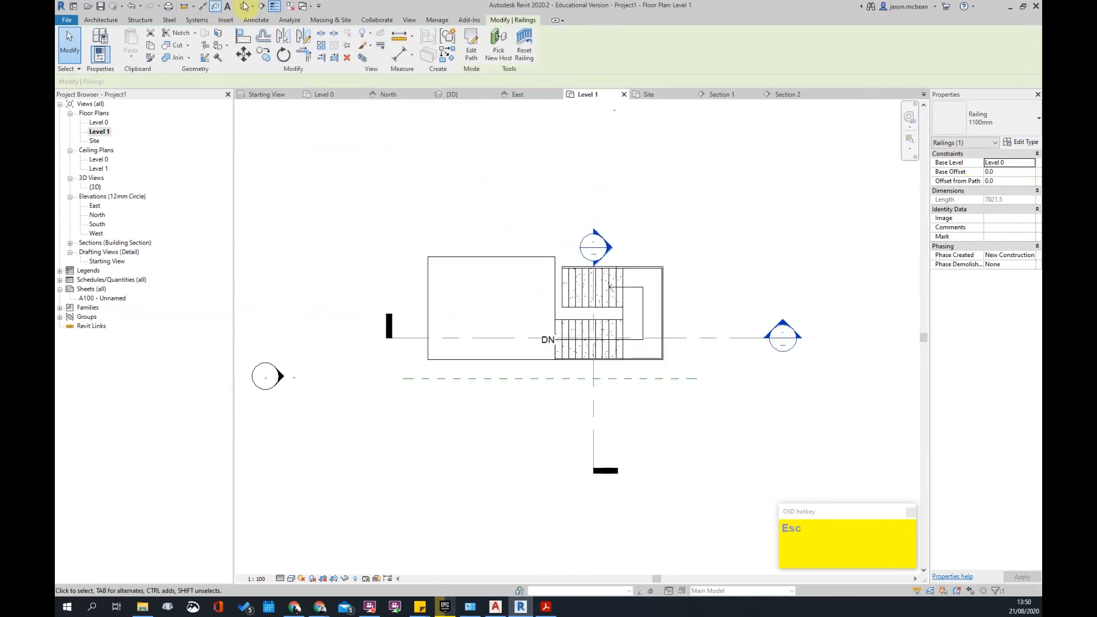
{"action": "left_click", "coordinate": [245, 6]}
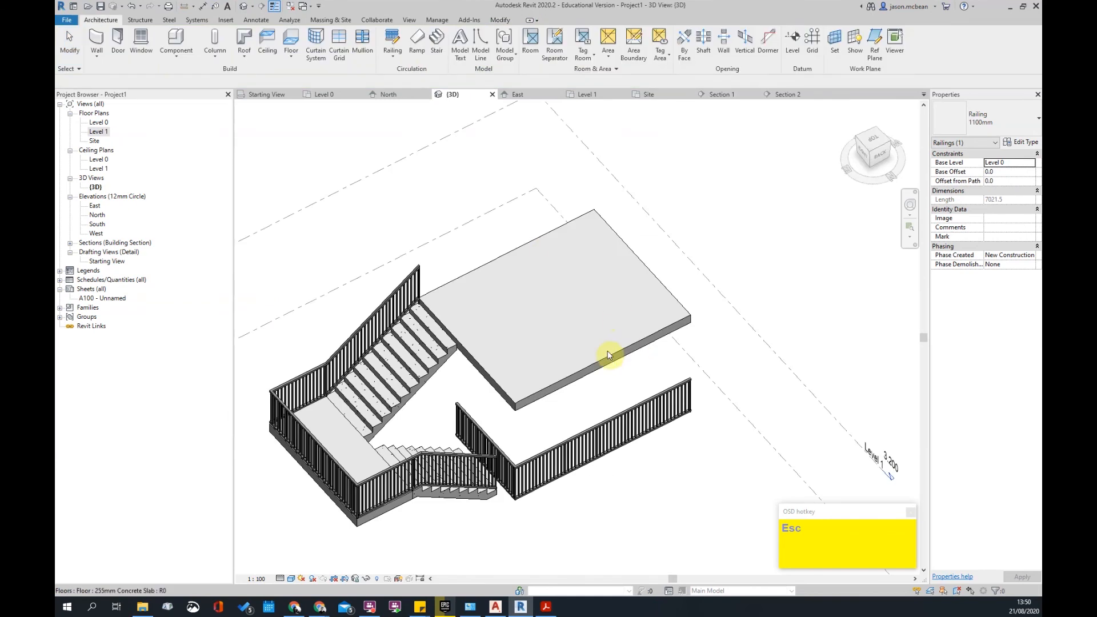
- Set the slab railing's Base Level to Level 1 and Offset from Path to 25
{"action": "left_click", "coordinate": [552, 447]}
{"action": "left_click", "coordinate": [1031, 171]}
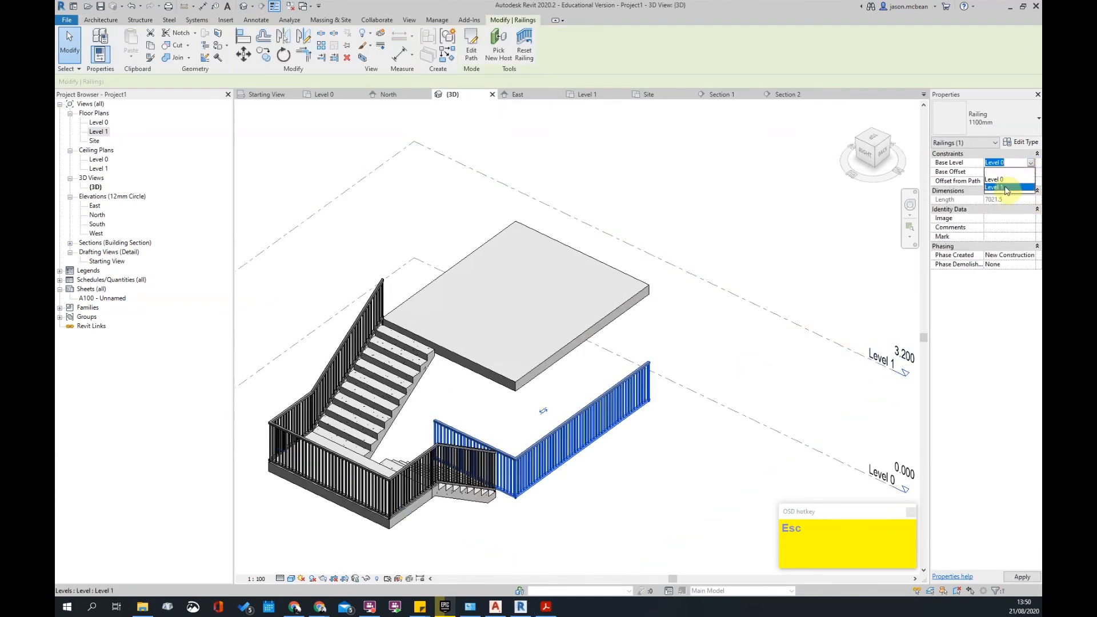
{"action": "scroll", "coordinate": [490, 348], "scroll_direction": "up", "scroll_amount": 4}
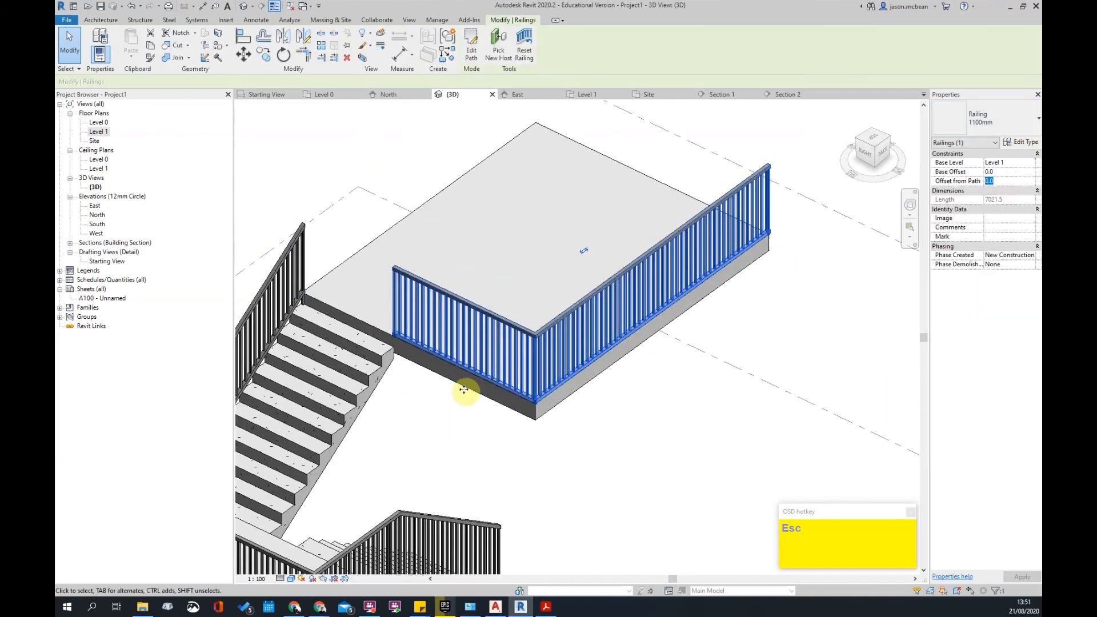
{"action": "key", "text": "Escape"}
{"action": "left_click", "coordinate": [284, 292]}
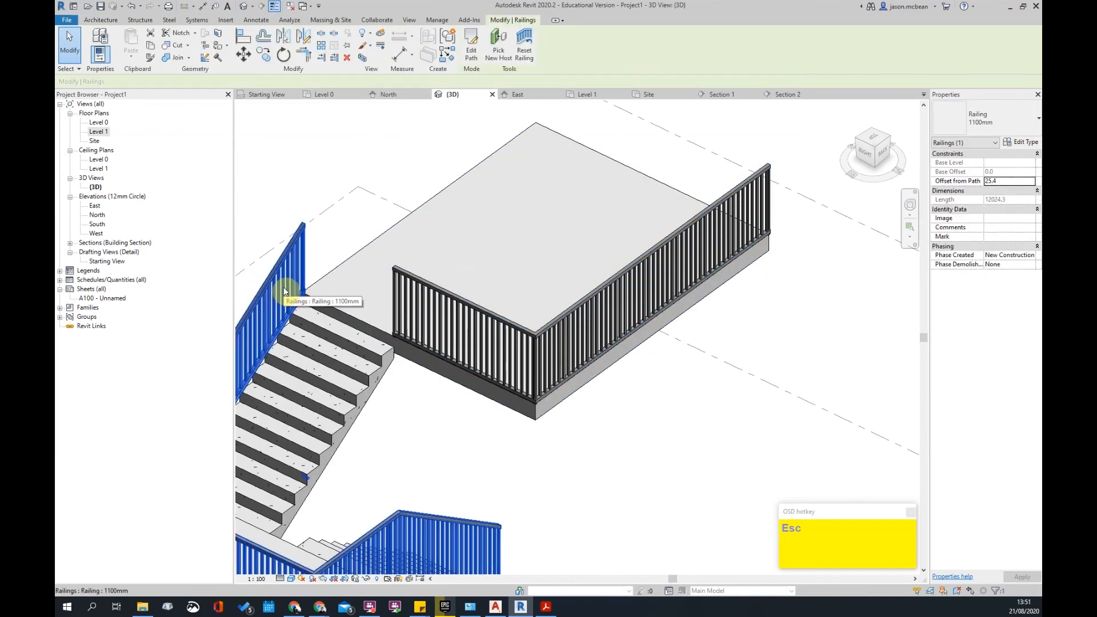
{"action": "left_click", "coordinate": [619, 270]}
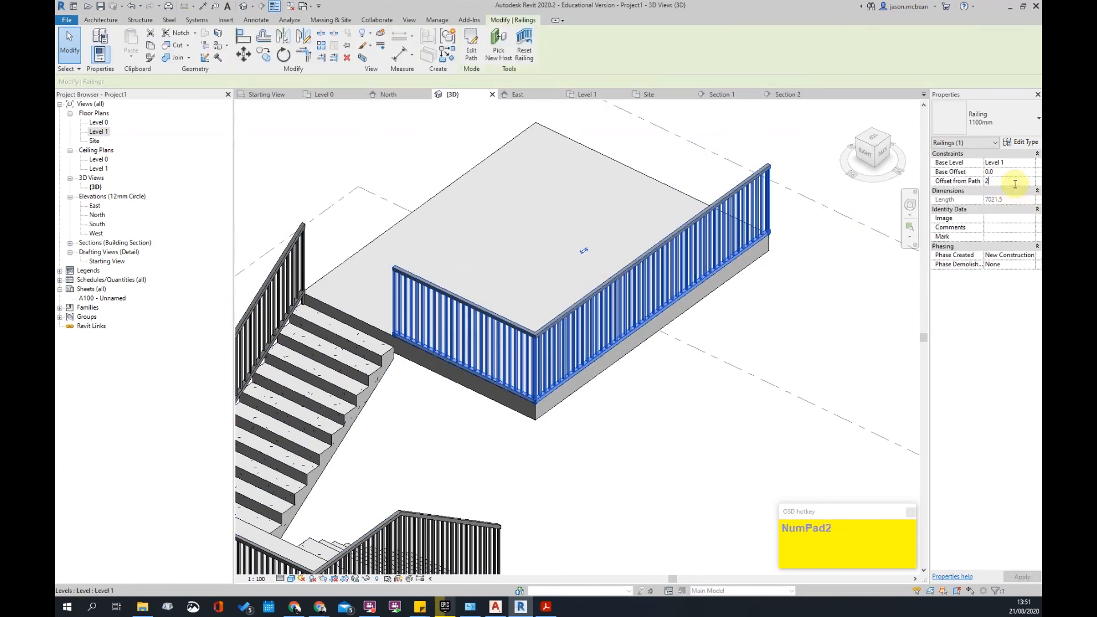
{"action": "key", "text": "Escape"}
- Select the slab-edge railing from above and nudge it slightly along the slab
{"action": "middle_click_drag", "start_coordinate": [693, 314], "coordinate": [536, 341], "text": "shift"}
{"action": "scroll", "coordinate": [536, 341], "scroll_direction": "up", "scroll_amount": 5}
{"action": "left_click", "coordinate": [482, 399]}
{"action": "scroll", "coordinate": [627, 392], "scroll_direction": "down", "scroll_amount": 3}
{"action": "middle_click_drag", "start_coordinate": [628, 392], "coordinate": [568, 381], "text": "shift"}
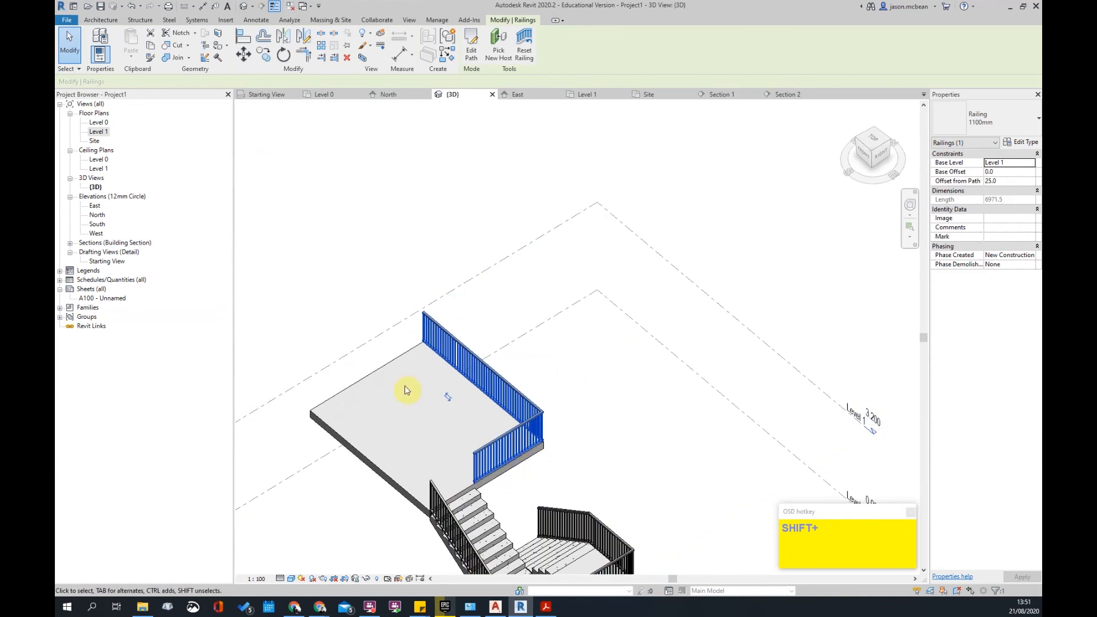
{"action": "scroll", "coordinate": [404, 391], "scroll_direction": "up", "scroll_amount": 3}
{"action": "left_click_drag", "start_coordinate": [492, 421], "coordinate": [488, 414]}
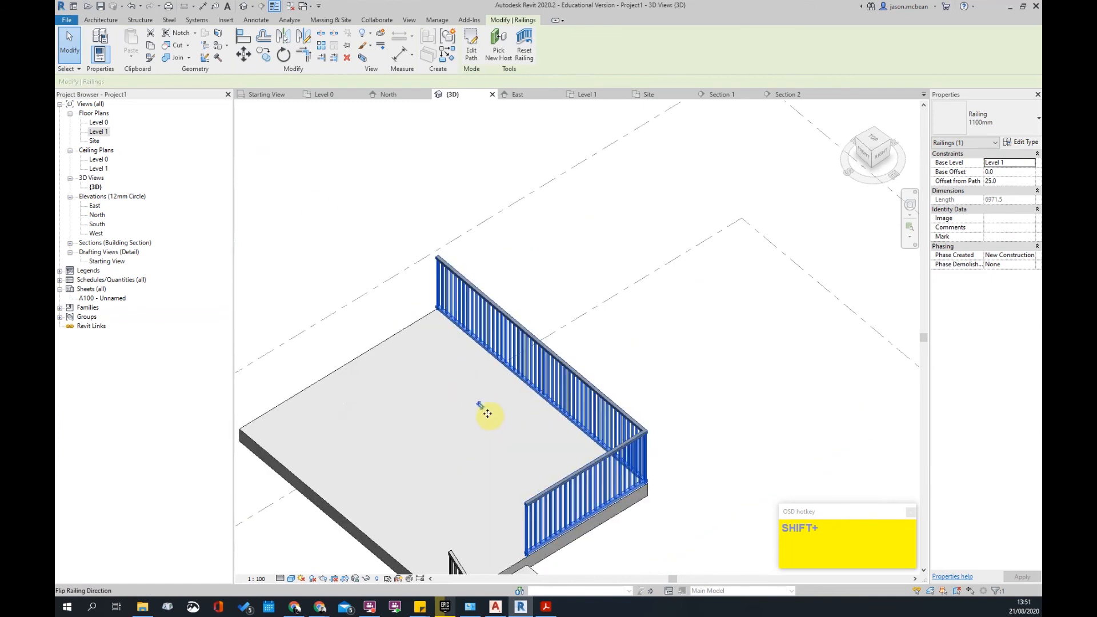
- Flip the slab-edge railing so it stands inside the slab edge
{"action": "left_click", "coordinate": [483, 407]}
{"action": "left_click", "coordinate": [486, 412]}
{"action": "left_click", "coordinate": [482, 406]}
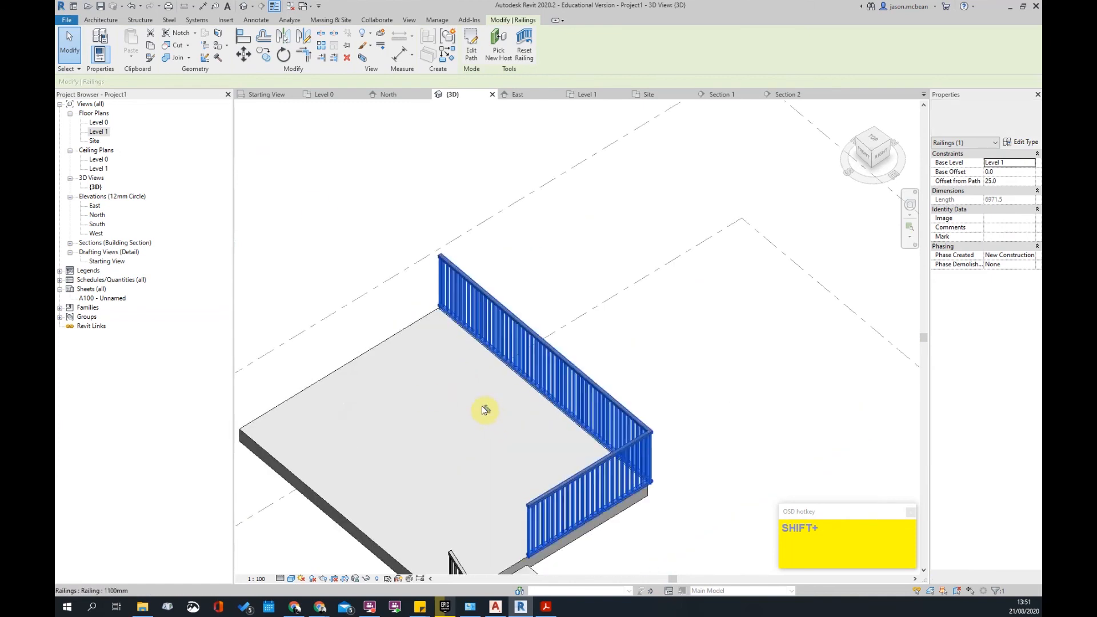
{"action": "left_click", "coordinate": [482, 406]}
{"action": "key", "text": "Escape"}
{"action": "scroll", "coordinate": [522, 339], "scroll_direction": "down", "scroll_amount": 2}
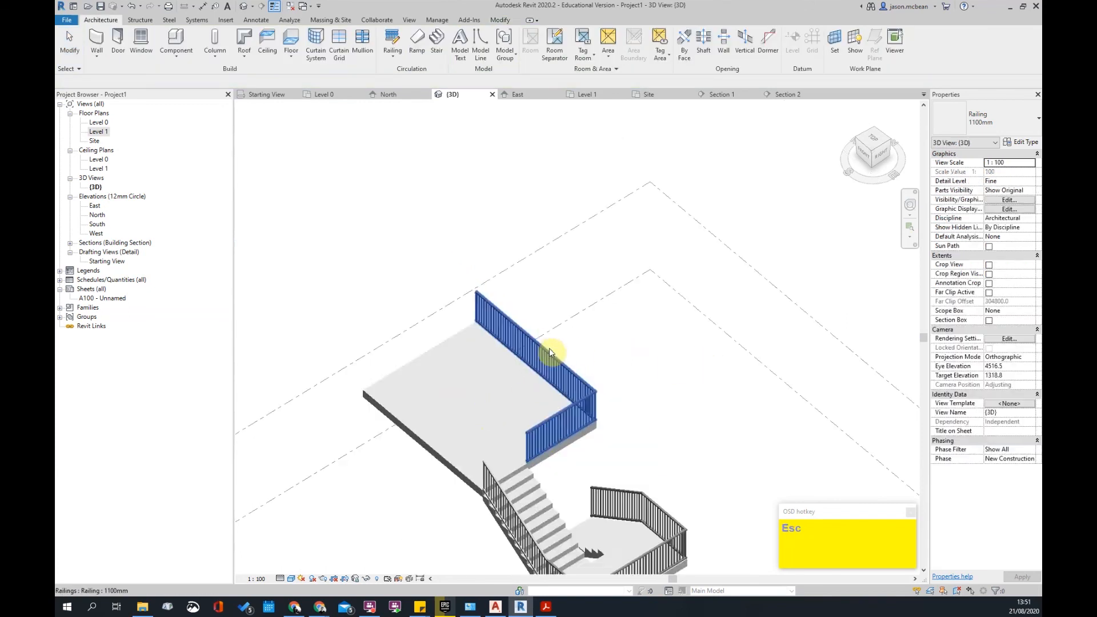
{"action": "left_click", "coordinate": [550, 355]}
{"action": "middle_click_drag", "start_coordinate": [551, 403], "coordinate": [529, 326], "text": "shift"}
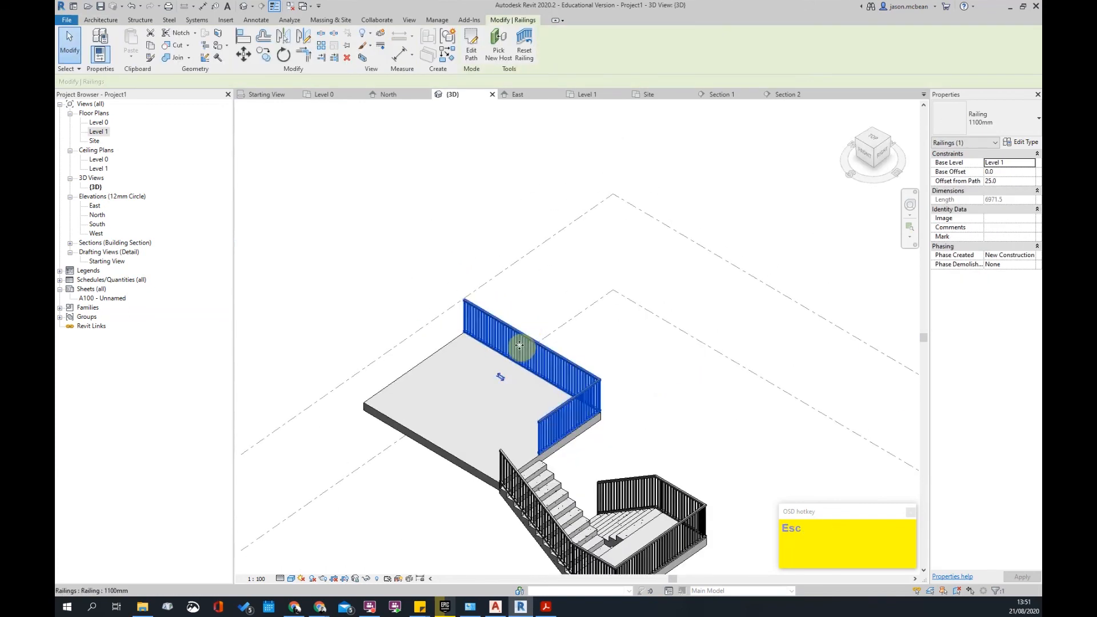
- Add the slab's back edge to the railing path so it wraps three slab edges
{"action": "double_click", "coordinate": [485, 309]}
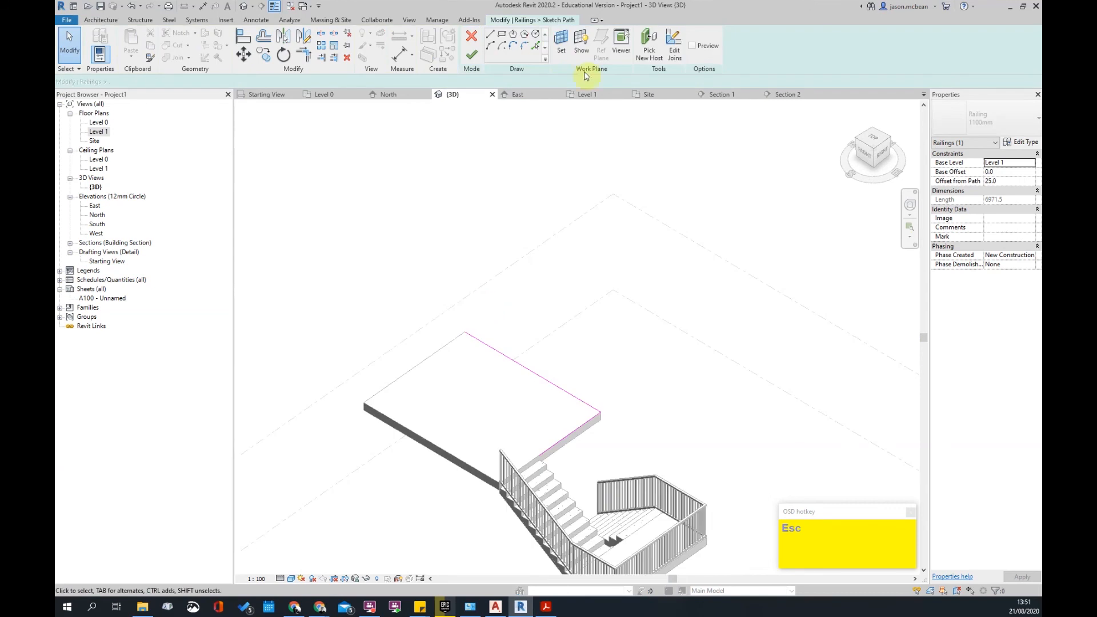
{"action": "left_click", "coordinate": [537, 47]}
{"action": "left_click", "coordinate": [459, 341]}
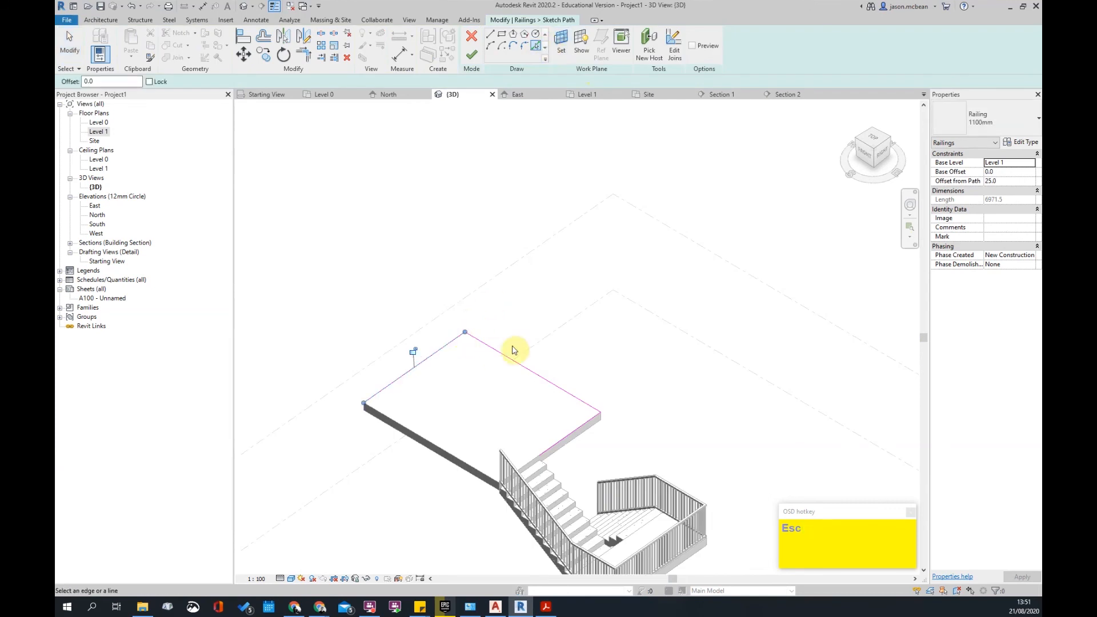
{"action": "left_click", "coordinate": [478, 56]}
{"action": "left_click", "coordinate": [624, 277]}
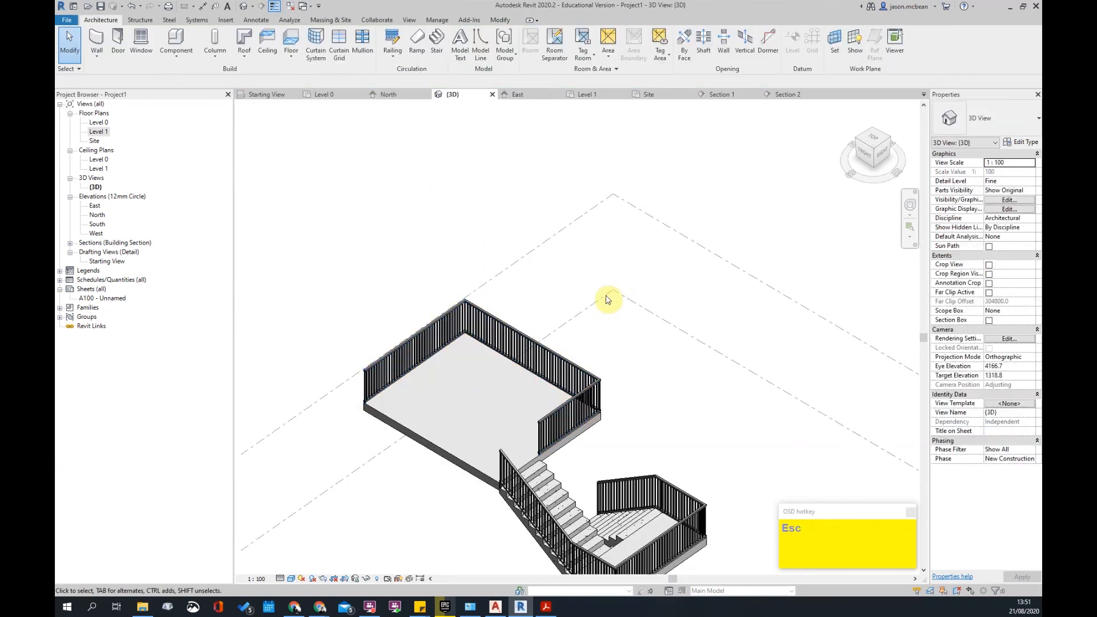
{"action": "left_click", "coordinate": [587, 399]}
{"action": "mouse_move", "coordinate": [686, 386]}
{"action": "middle_mouse_down", "text": "shift"}
{"action": "mouse_move", "coordinate": [558, 359]}
{"action": "mouse_move", "coordinate": [675, 389]}
{"action": "middle_mouse_up", "text": "shift"}
- Split the back path line and shorten one segment to open a gap
{"action": "left_click", "coordinate": [473, 48]}
{"action": "scroll", "coordinate": [509, 375], "scroll_direction": "up", "scroll_amount": 2}
{"action": "key", "text": "s"}
{"action": "key", "text": "l"}
{"action": "left_click", "coordinate": [513, 356]}
{"action": "key", "text": "Escape"}
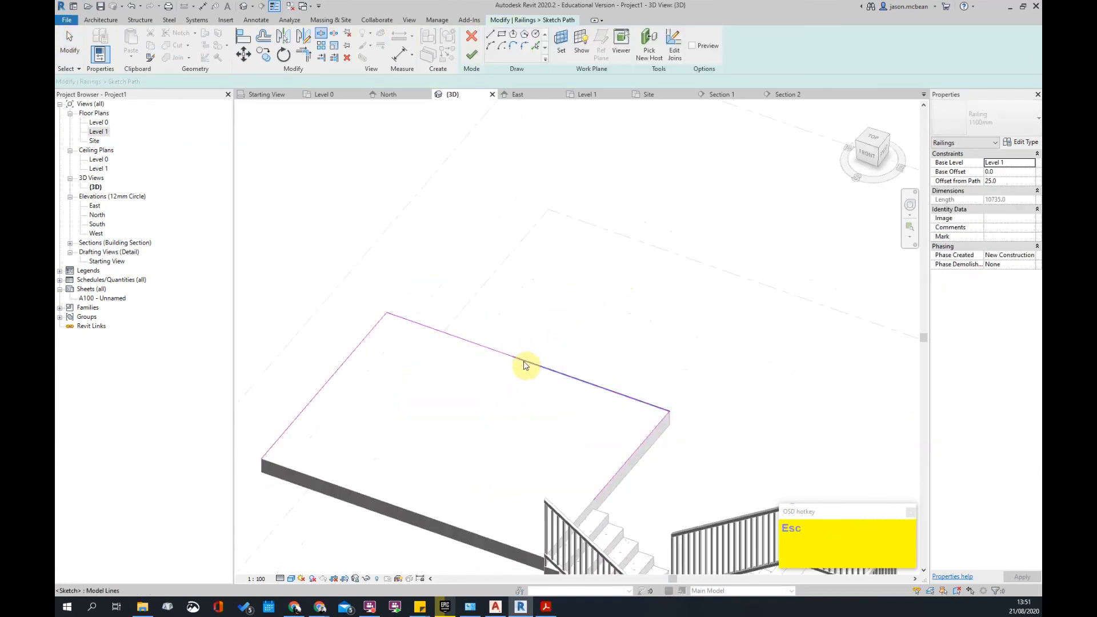
{"action": "left_click", "coordinate": [524, 361]}
{"action": "left_click_drag", "start_coordinate": [514, 358], "coordinate": [567, 376]}
- Draw a semicircular arc across the gap and finish the railing path
{"action": "left_click", "coordinate": [490, 49]}
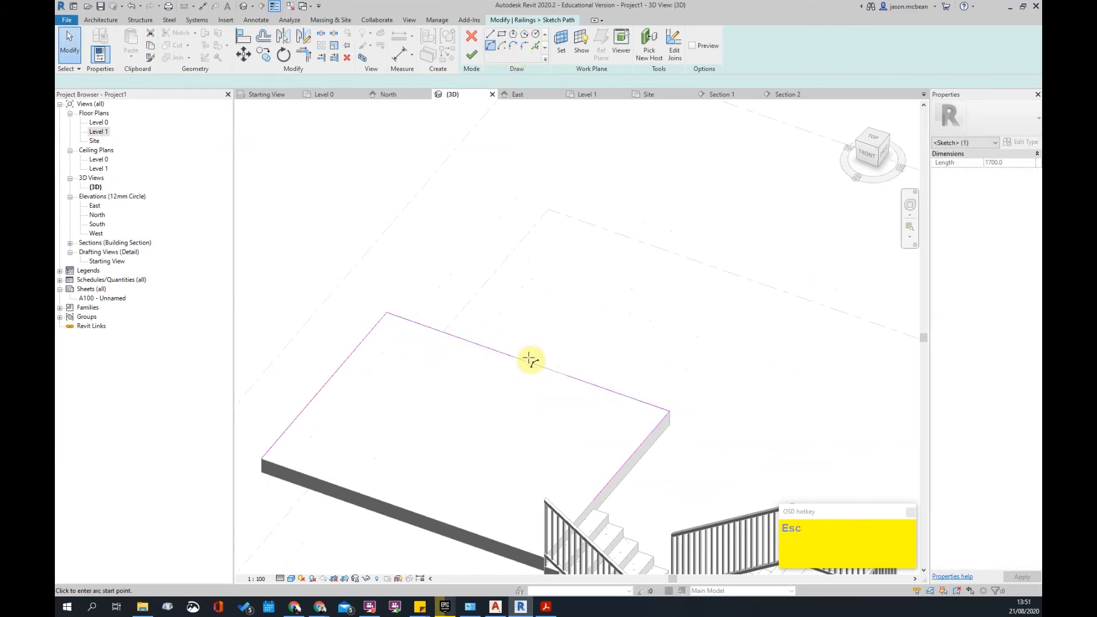
{"action": "left_click", "coordinate": [568, 375]}
{"action": "left_click", "coordinate": [560, 357]}
{"action": "key", "text": "Escape"}
{"action": "left_click", "coordinate": [473, 56]}
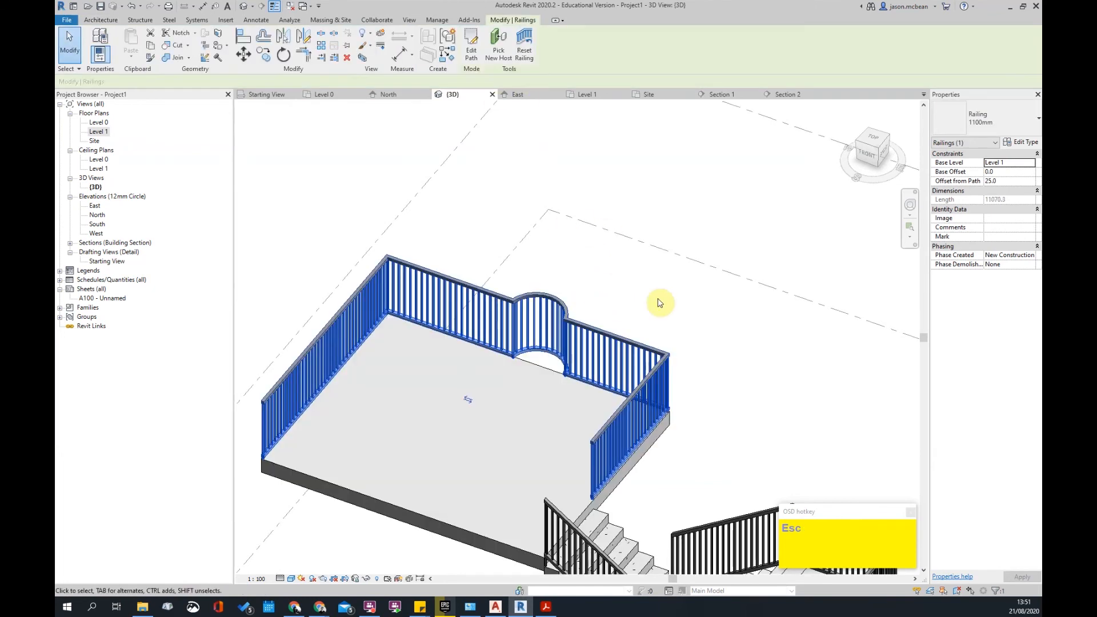
{"action": "key", "text": "Escape"}
{"action": "mouse_move", "coordinate": [707, 471]}
{"action": "middle_mouse_down", "text": "shift"}
{"action": "mouse_move", "coordinate": [608, 355]}
{"action": "mouse_move", "coordinate": [415, 348]}
{"action": "mouse_move", "coordinate": [424, 390]}
{"action": "middle_mouse_up", "text": "shift"}
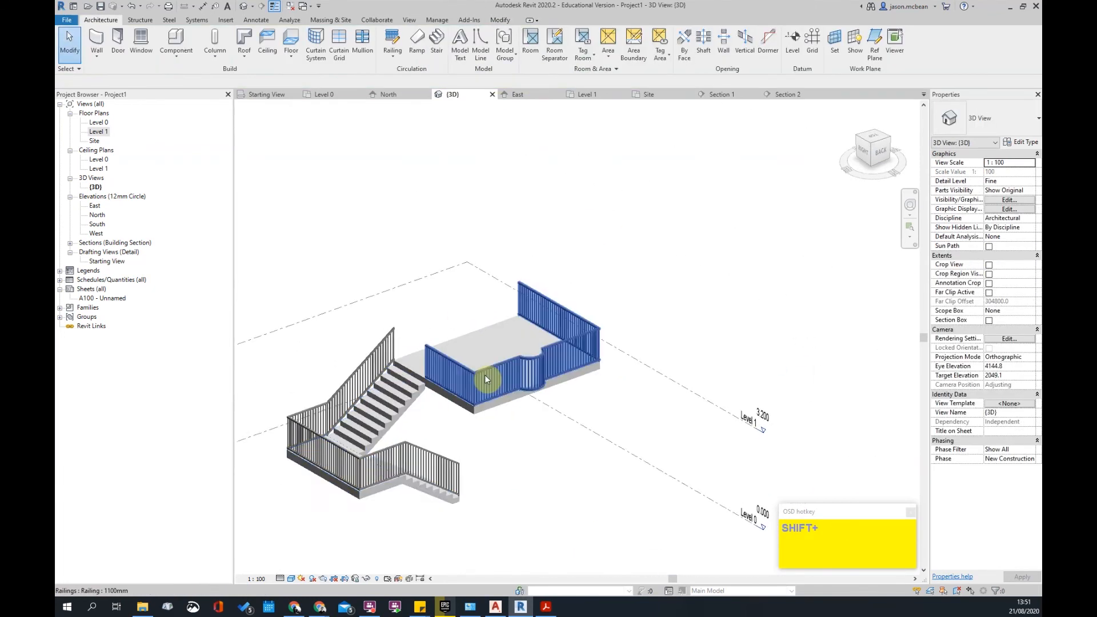
- Switch the Level 1 platform railing to the 900mm type and inspect the result
{"action": "scroll", "coordinate": [508, 374], "scroll_direction": "up", "scroll_amount": 4}
{"action": "left_click", "coordinate": [527, 360]}
{"action": "scroll", "coordinate": [637, 391], "scroll_direction": "down", "scroll_amount": 5}
{"action": "key", "text": "Escape"}
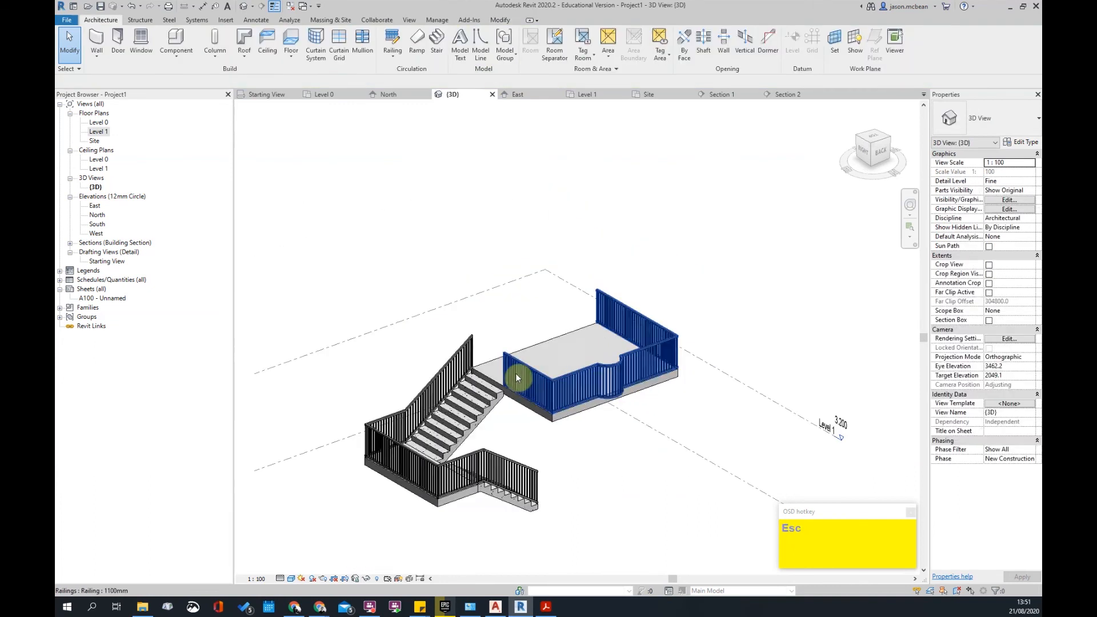
{"action": "scroll", "coordinate": [519, 372], "scroll_direction": "up", "scroll_amount": 4}
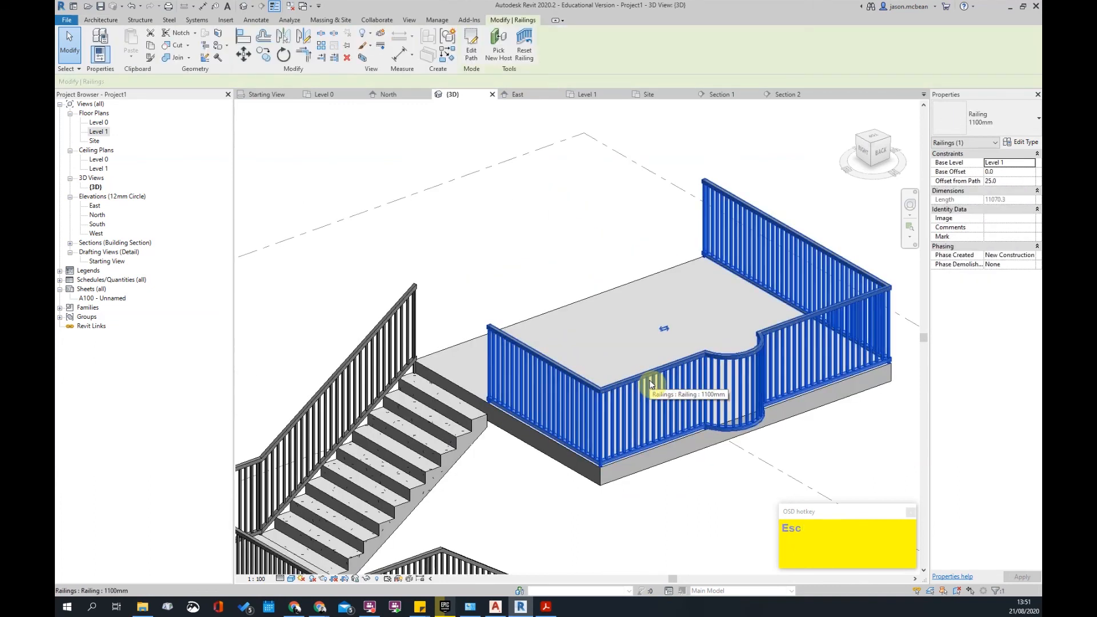
{"action": "middle_click_drag", "start_coordinate": [632, 409], "coordinate": [663, 372], "text": "shift"}
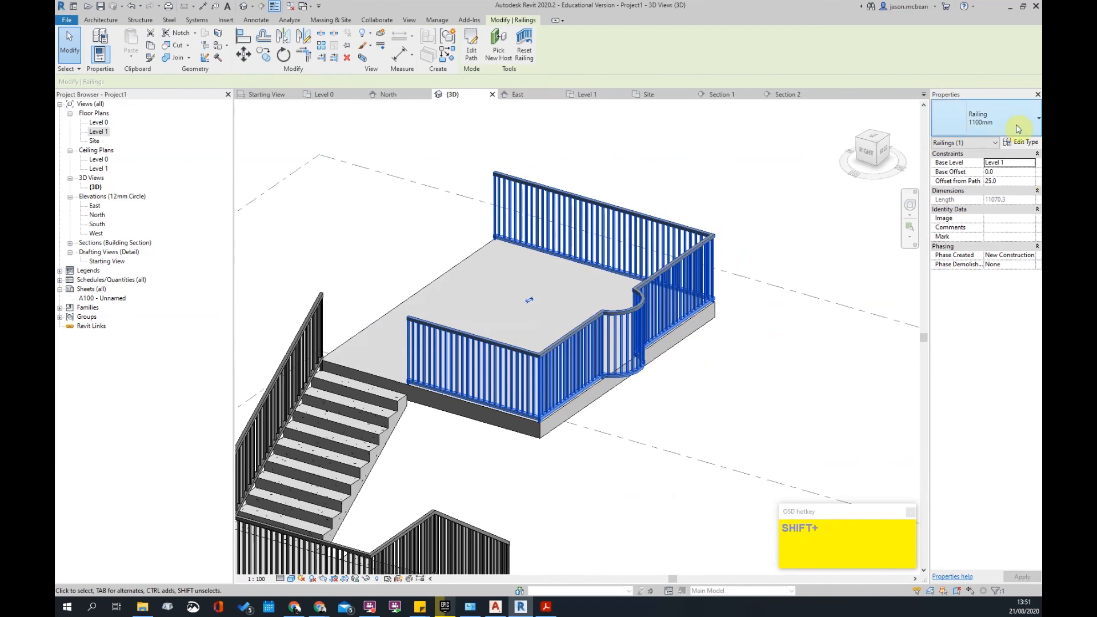
{"action": "left_click", "coordinate": [983, 117]}
{"action": "left_click", "coordinate": [972, 179]}
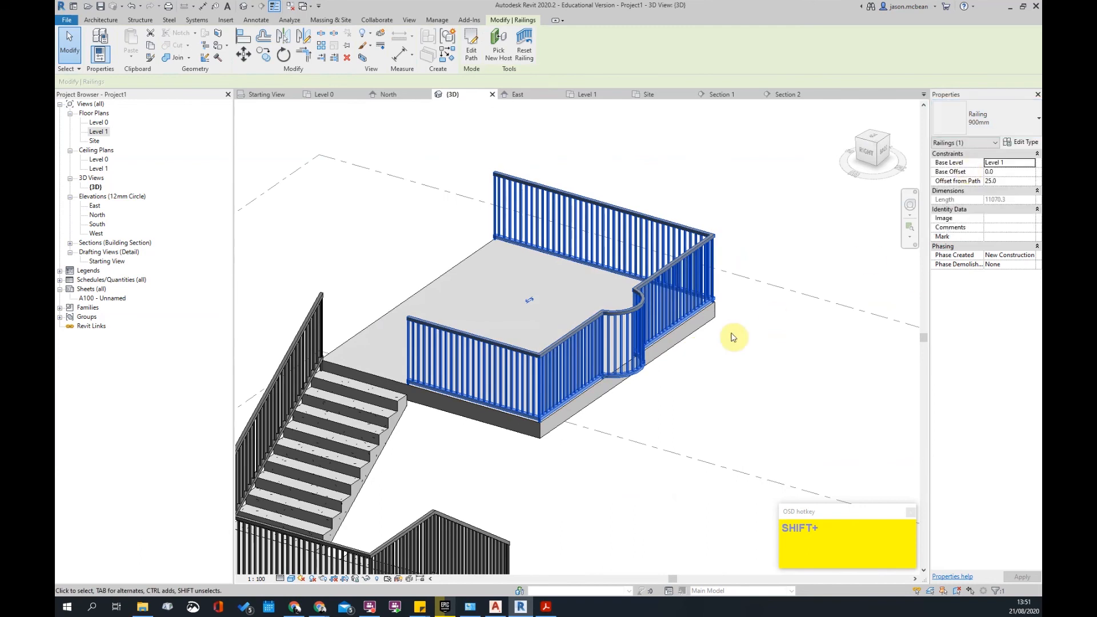
{"action": "left_click", "coordinate": [690, 360]}
- Try the 900mm_Pipe type on the platform railing, then revert it to 1100mm
{"action": "left_click", "coordinate": [627, 318]}
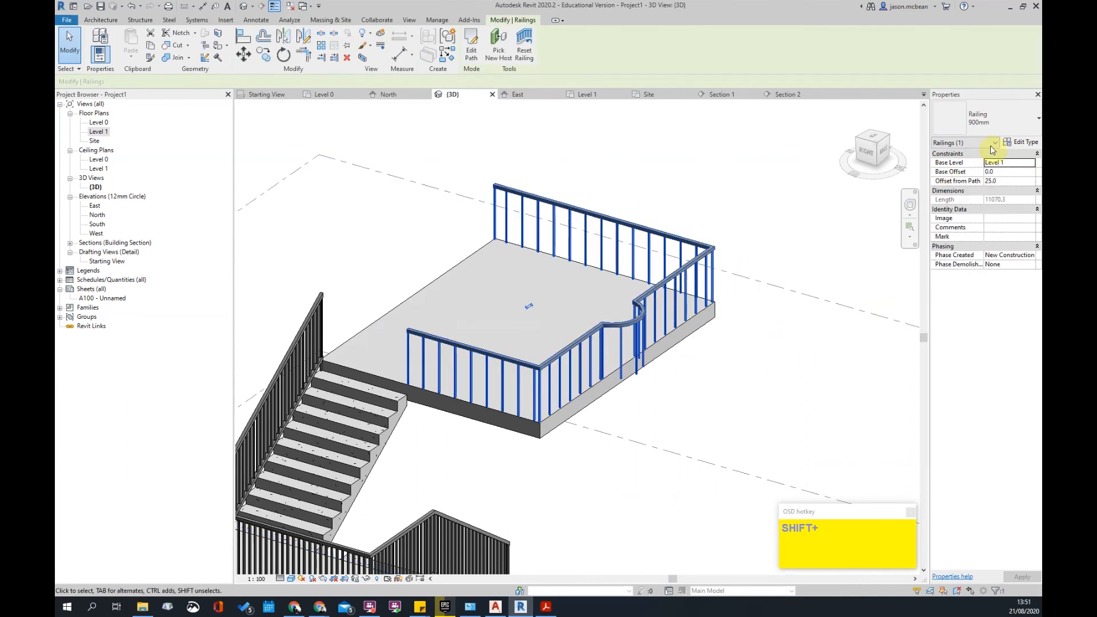
{"action": "left_click", "coordinate": [979, 117]}
{"action": "left_click", "coordinate": [968, 182]}
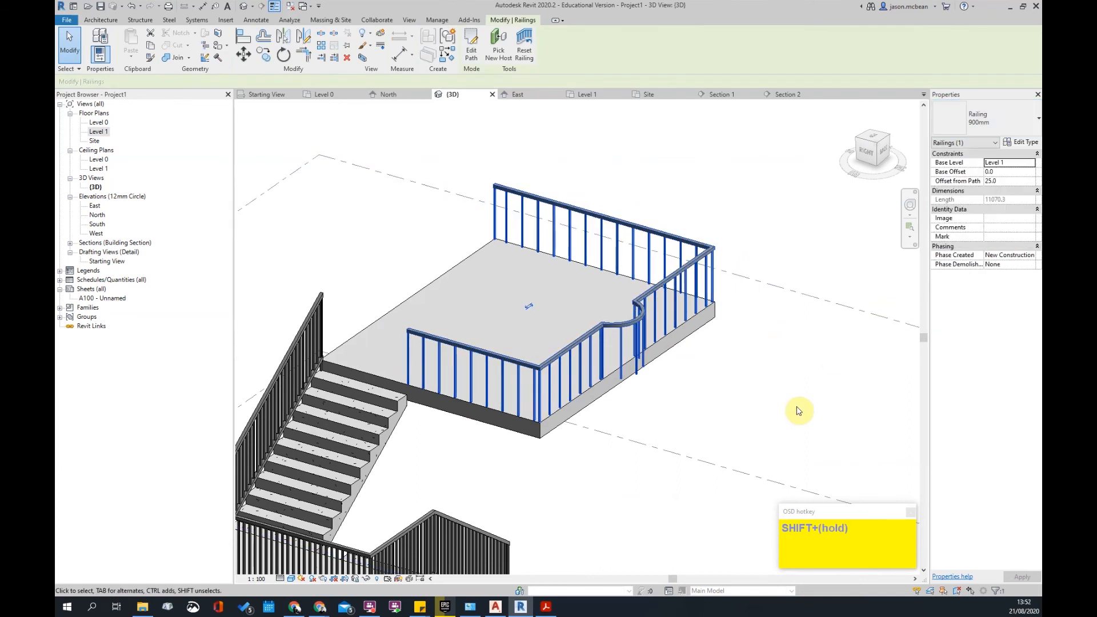
{"action": "left_click", "coordinate": [798, 403]}
{"action": "middle_click_drag", "start_coordinate": [796, 338], "coordinate": [735, 318], "text": "shift"}
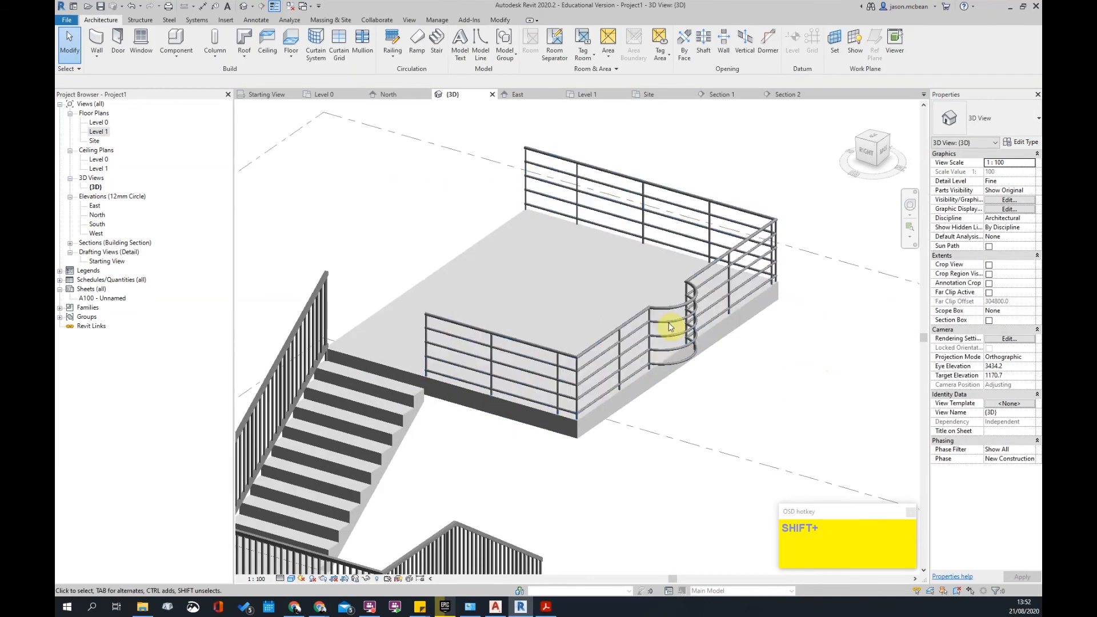
{"action": "left_click", "coordinate": [694, 289]}
{"action": "left_click", "coordinate": [1023, 125]}
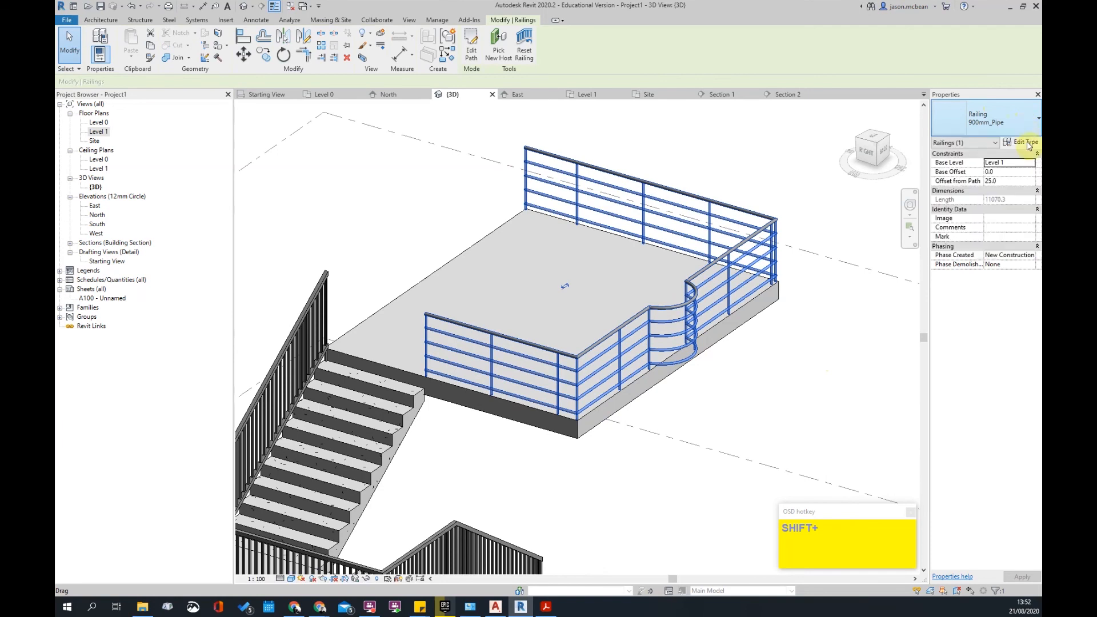
{"action": "left_click", "coordinate": [1023, 125]}
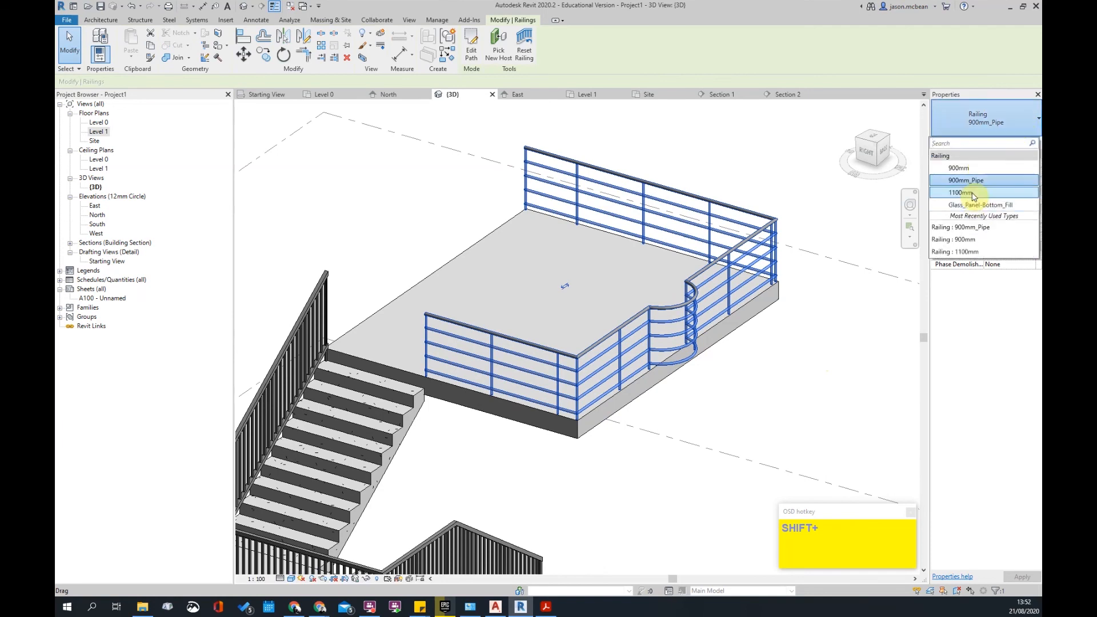
{"action": "left_click", "coordinate": [974, 193]}
- Set the 1100mm railing's top rail height to 1000 and base its top rail on 40mm_Circular
{"action": "left_click", "coordinate": [1023, 143]}
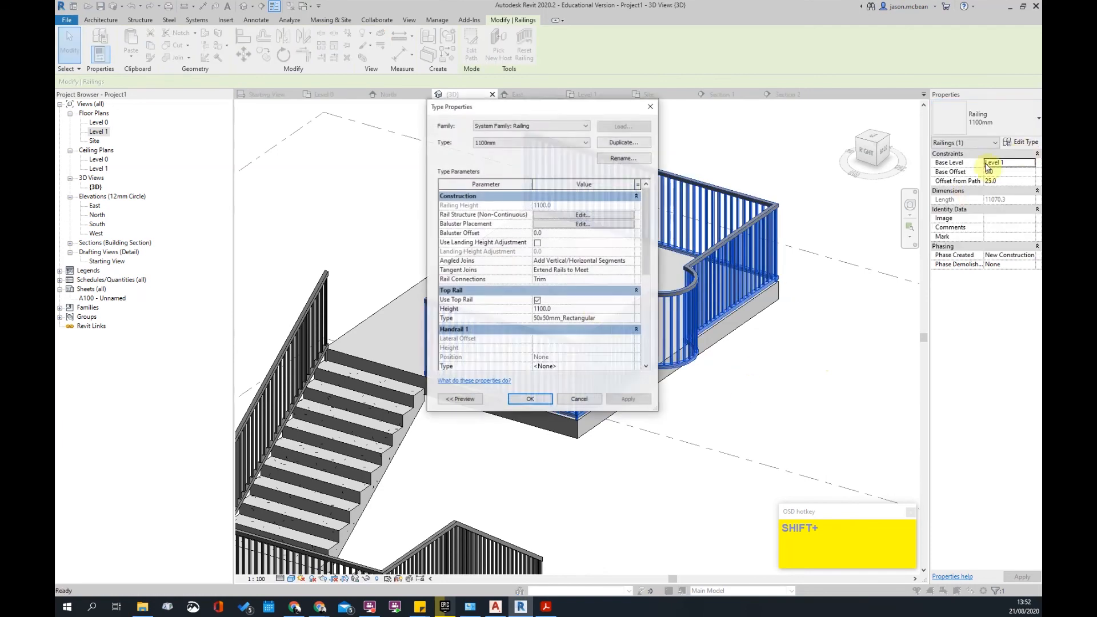
{"action": "left_click", "coordinate": [573, 310]}
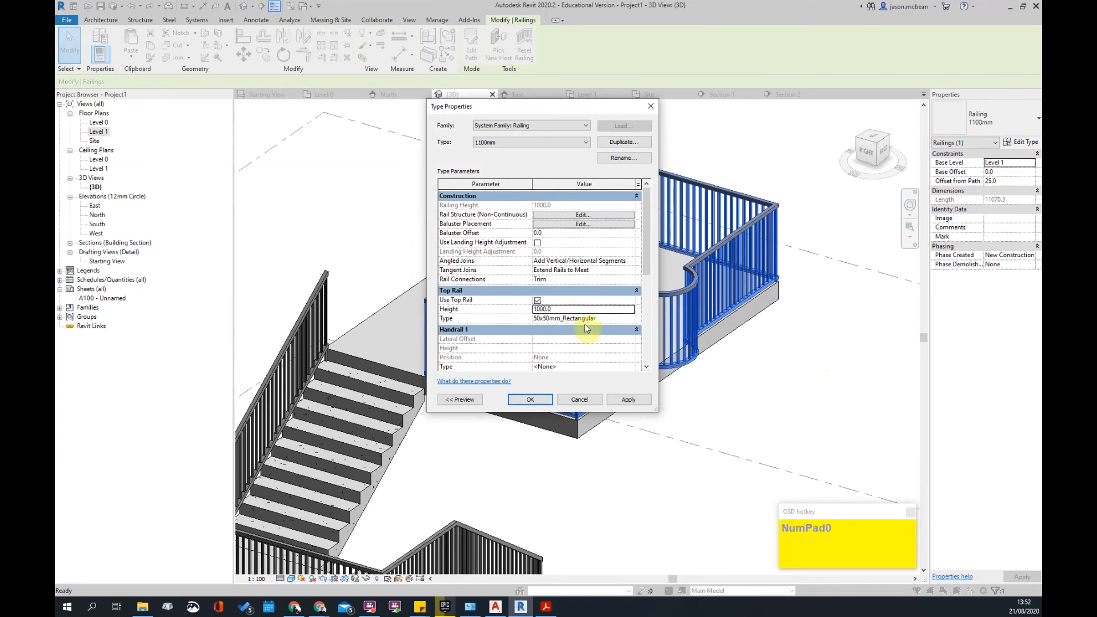
{"action": "left_click", "coordinate": [622, 318]}
{"action": "left_click", "coordinate": [630, 322]}
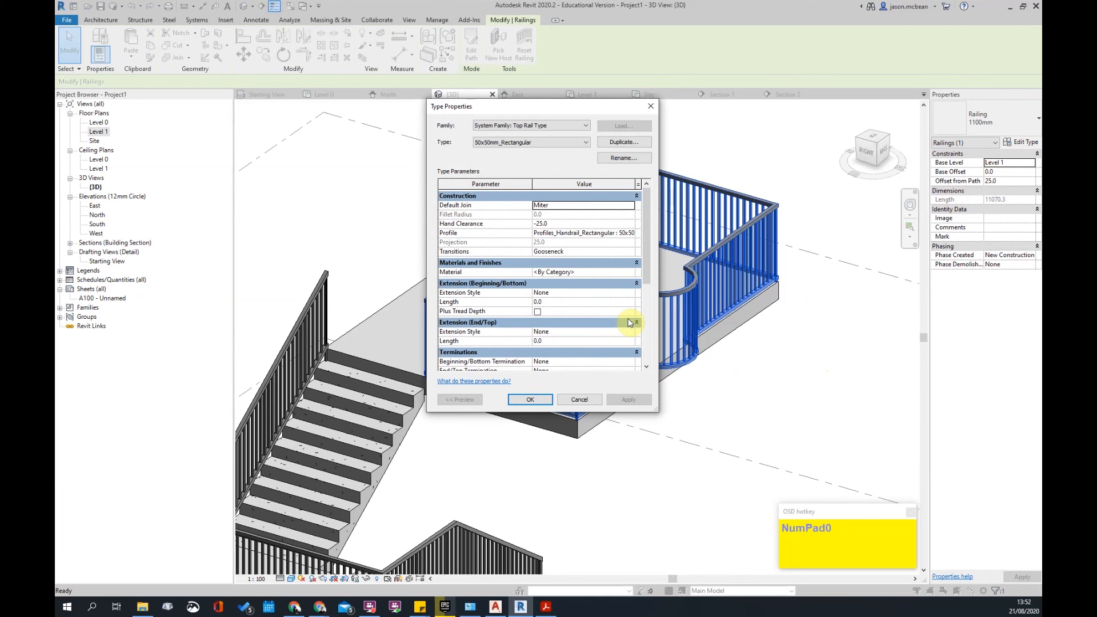
{"action": "left_click", "coordinate": [584, 142]}
{"action": "left_click", "coordinate": [503, 158]}
{"action": "left_click", "coordinate": [508, 142]}
{"action": "left_click", "coordinate": [508, 152]}
- Rename the top rail type to 60mm_Circular with Gooseneck transitions and apply it
{"action": "left_click", "coordinate": [620, 157]}
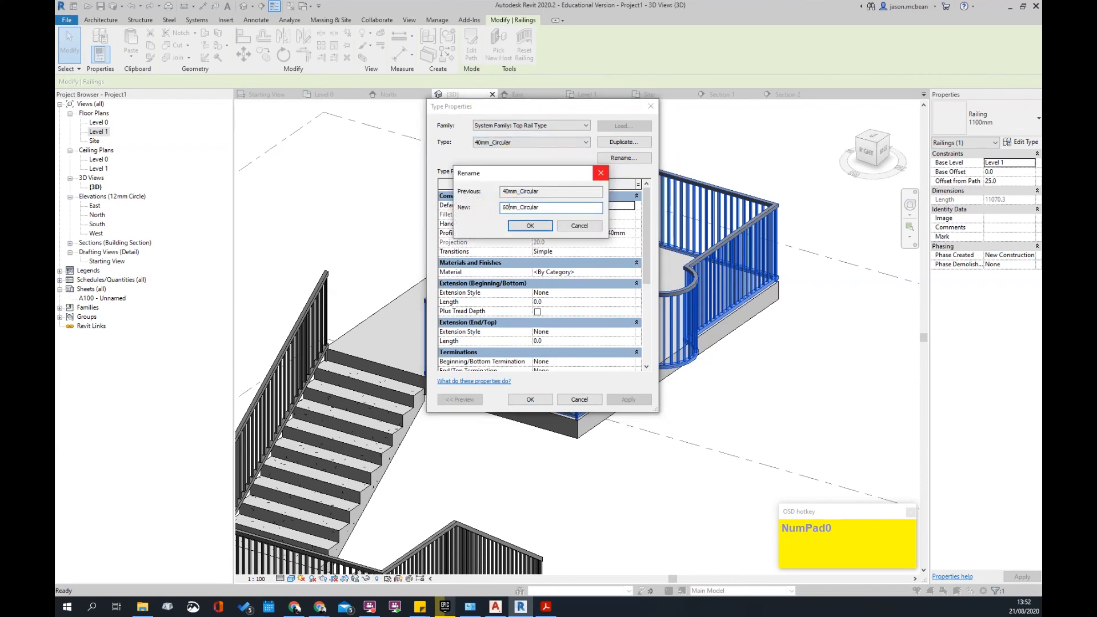
{"action": "left_click", "coordinate": [530, 226]}
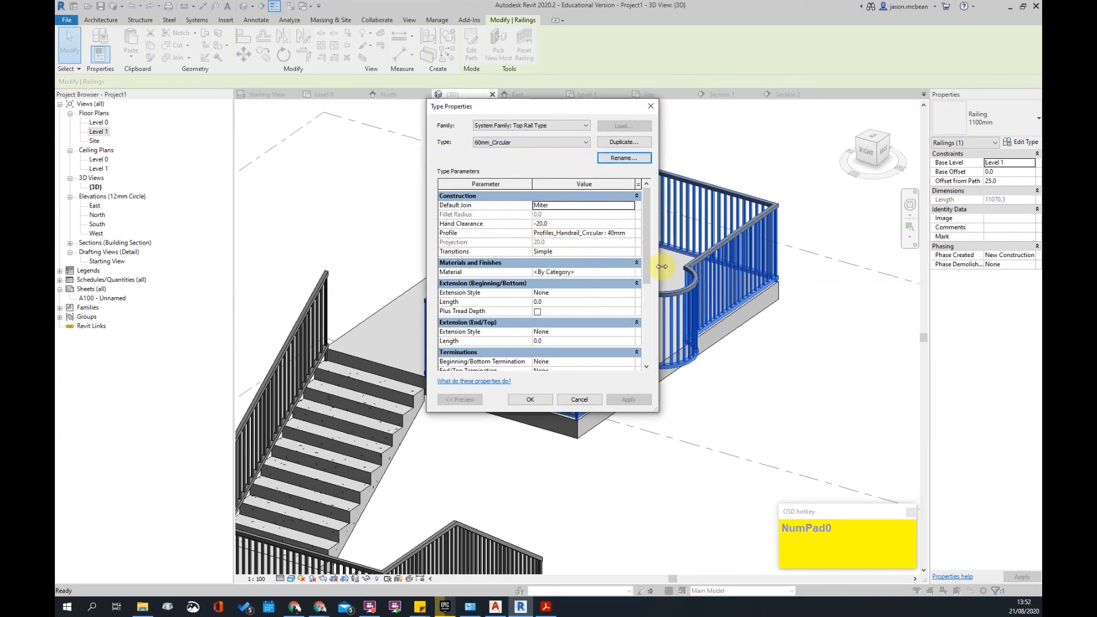
{"action": "left_click", "coordinate": [630, 253]}
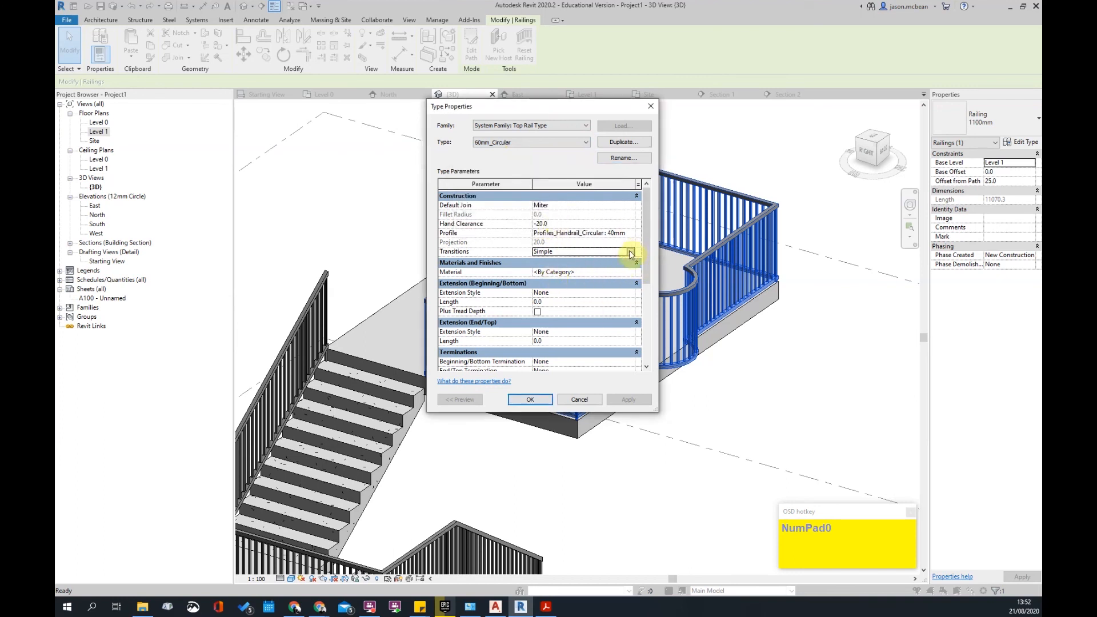
{"action": "left_click", "coordinate": [630, 253]}
{"action": "left_click", "coordinate": [550, 268]}
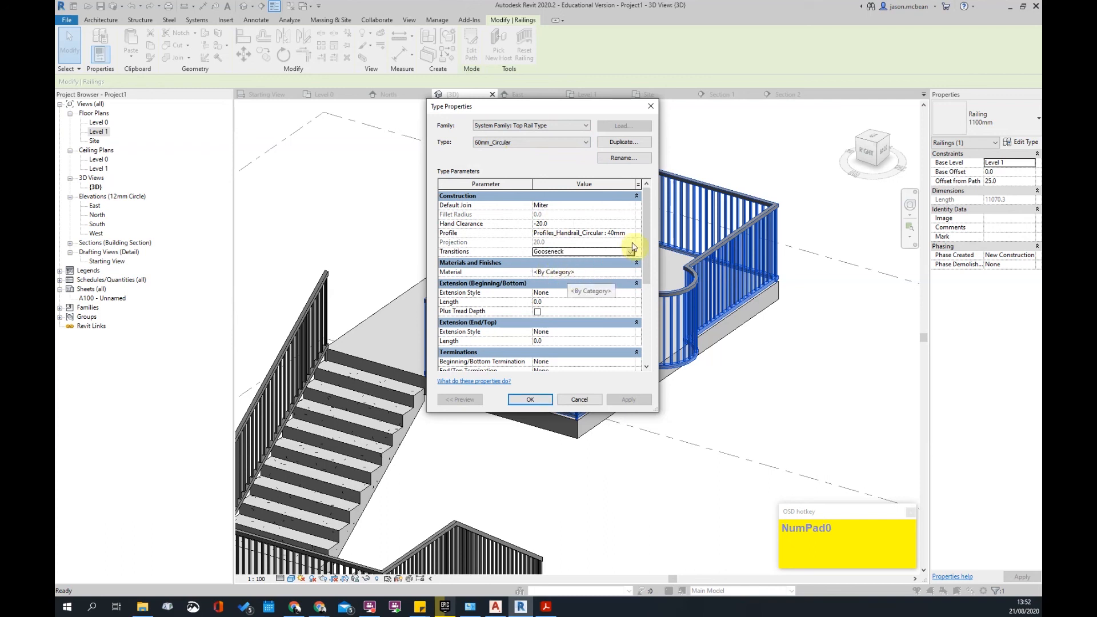
{"action": "left_click", "coordinate": [530, 399]}
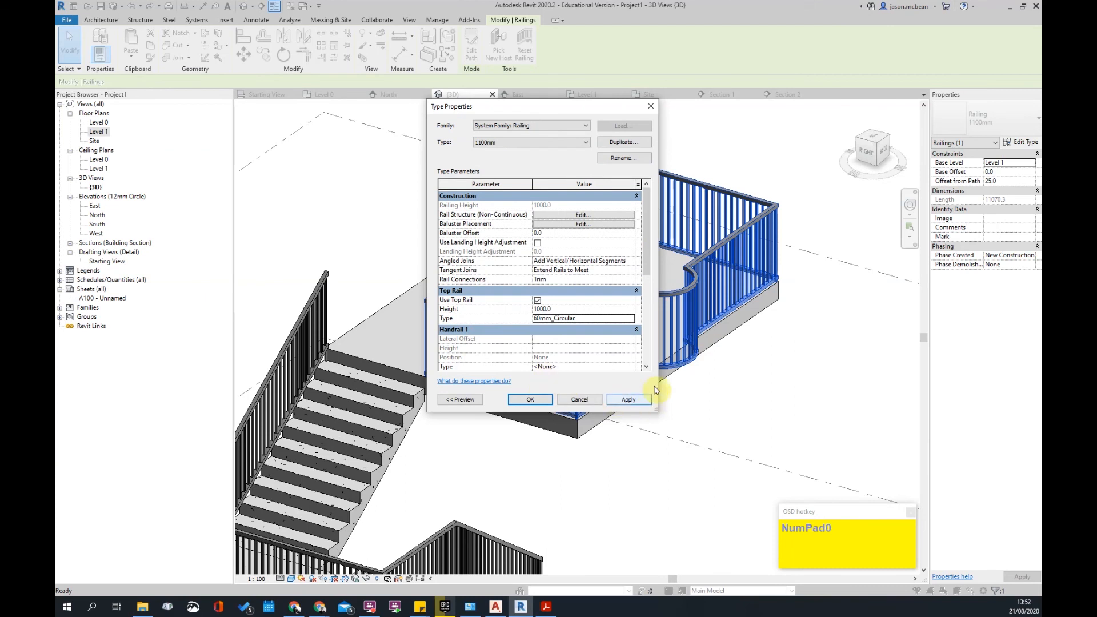
{"action": "left_click", "coordinate": [636, 402]}
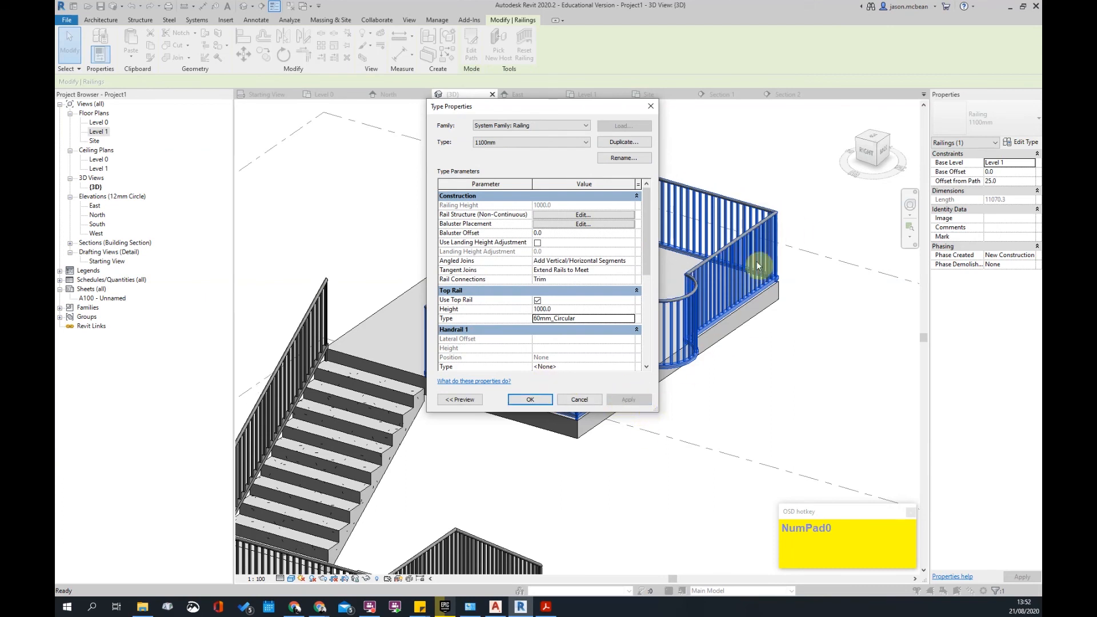
{"action": "left_click", "coordinate": [550, 402]}
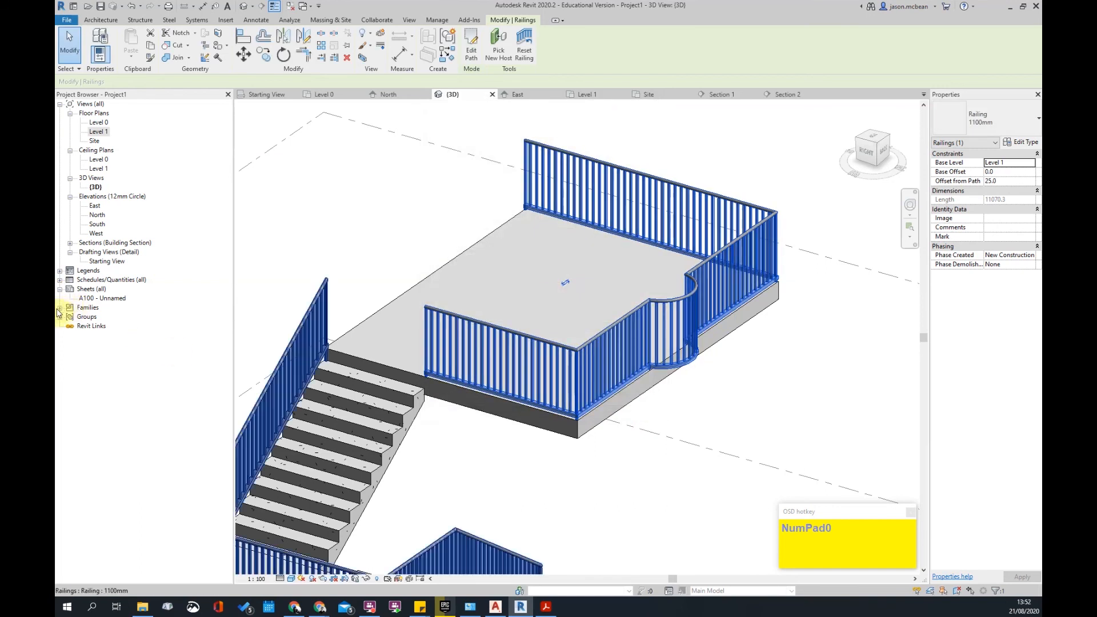
- Expand Families > Profiles in the Project Browser down to Profiles_Handrail_Circular
{"action": "left_click", "coordinate": [60, 309]}
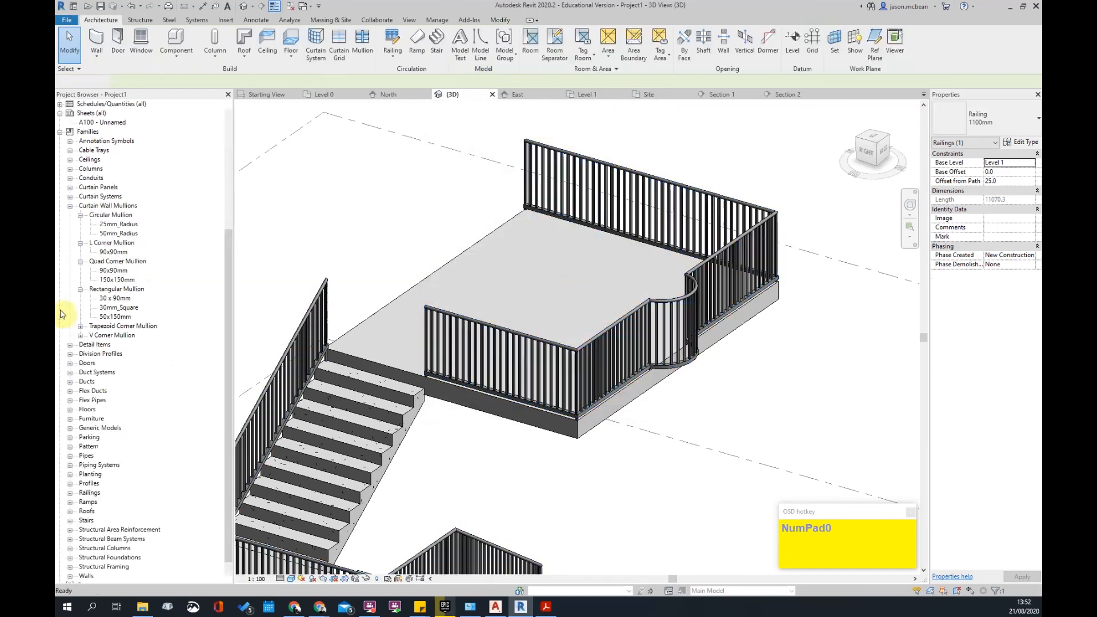
{"action": "left_click", "coordinate": [91, 474]}
{"action": "scroll", "coordinate": [92, 492], "scroll_direction": "down", "scroll_amount": 1}
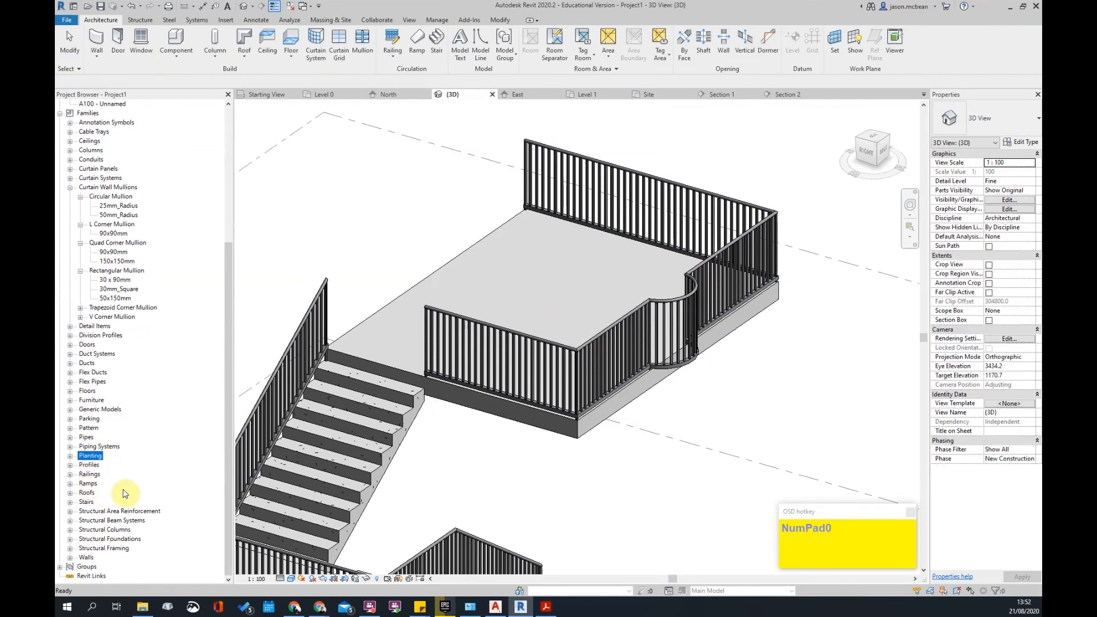
{"action": "left_click", "coordinate": [92, 410]}
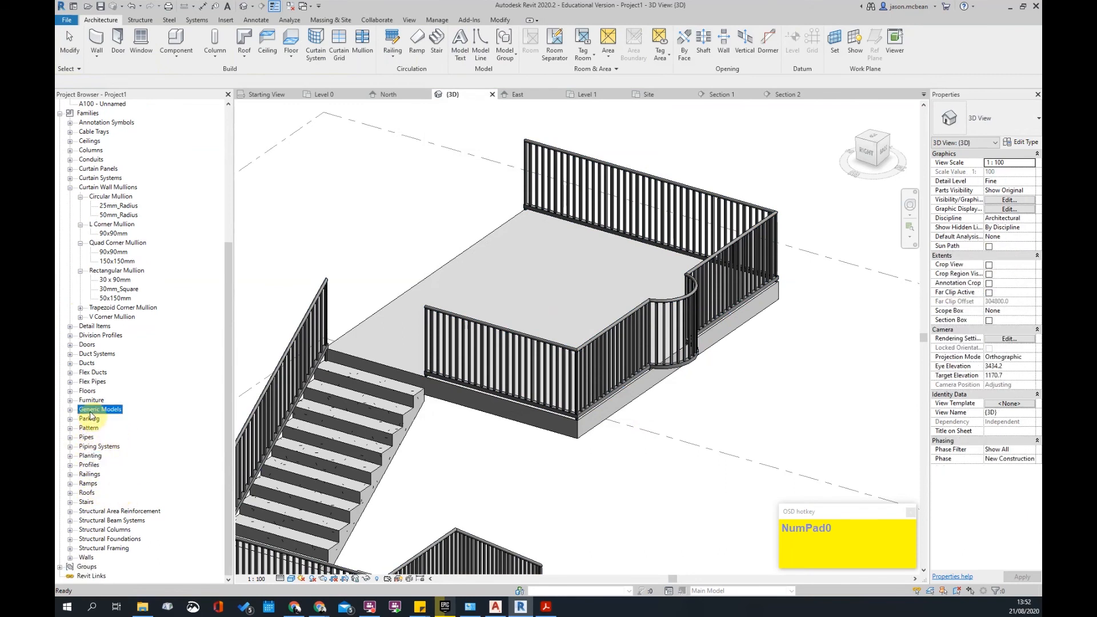
{"action": "left_click", "coordinate": [69, 465]}
{"action": "left_click", "coordinate": [131, 429]}
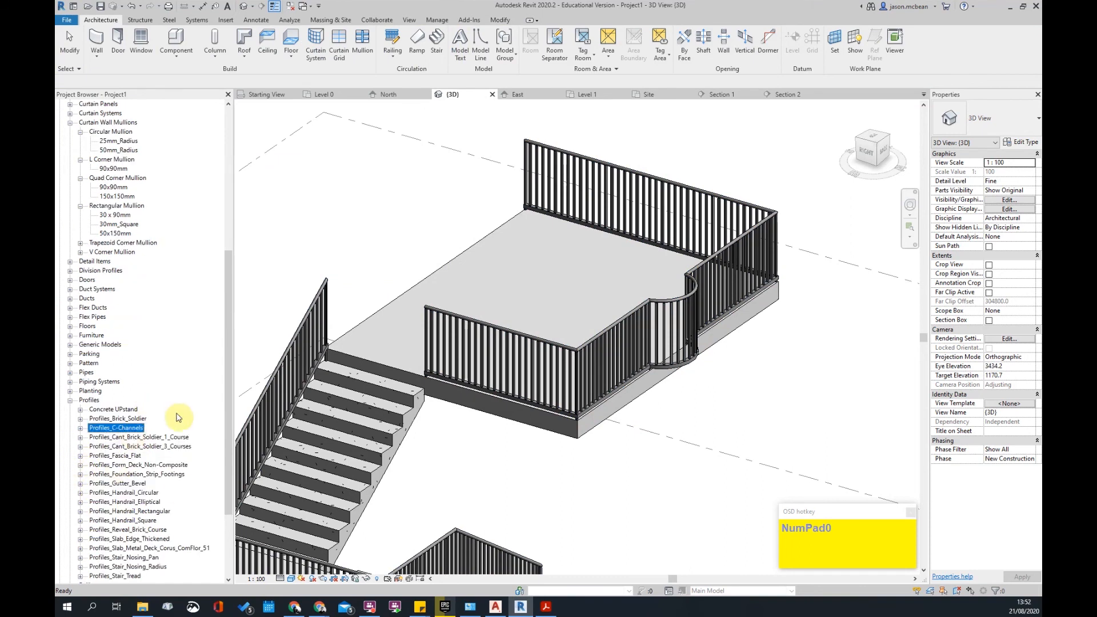
{"action": "scroll", "coordinate": [177, 417], "scroll_direction": "down", "scroll_amount": 1}
{"action": "left_click", "coordinate": [127, 465]}
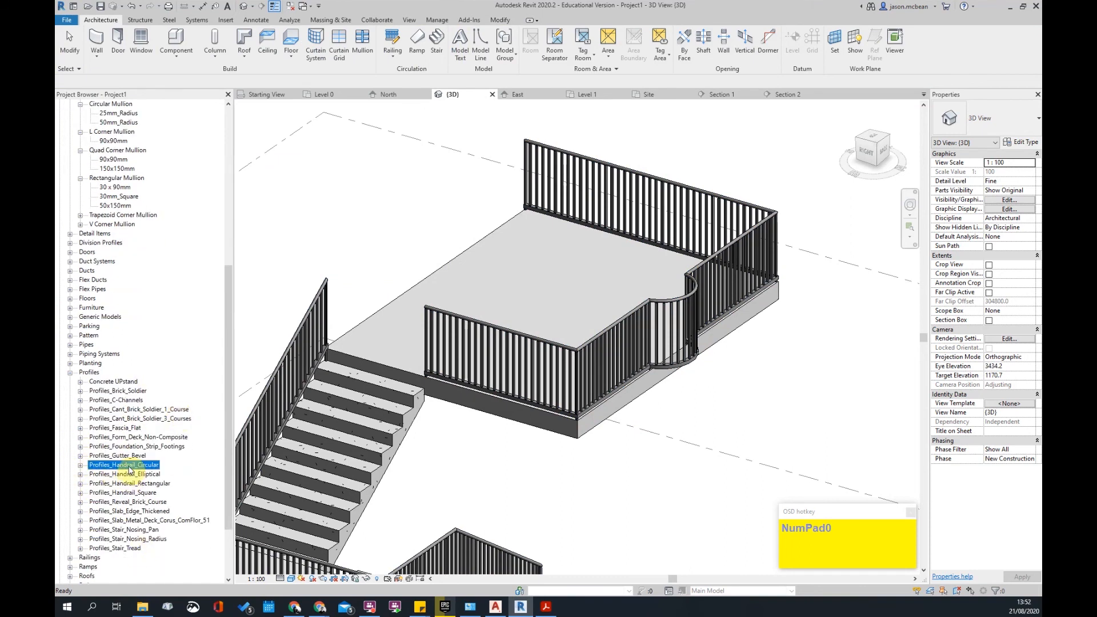
{"action": "left_click", "coordinate": [80, 467]}
- Add a new type named 60mm to the Profiles_Handrail_Circular family
{"action": "right_click", "coordinate": [126, 466]}
{"action": "left_click", "coordinate": [103, 467]}
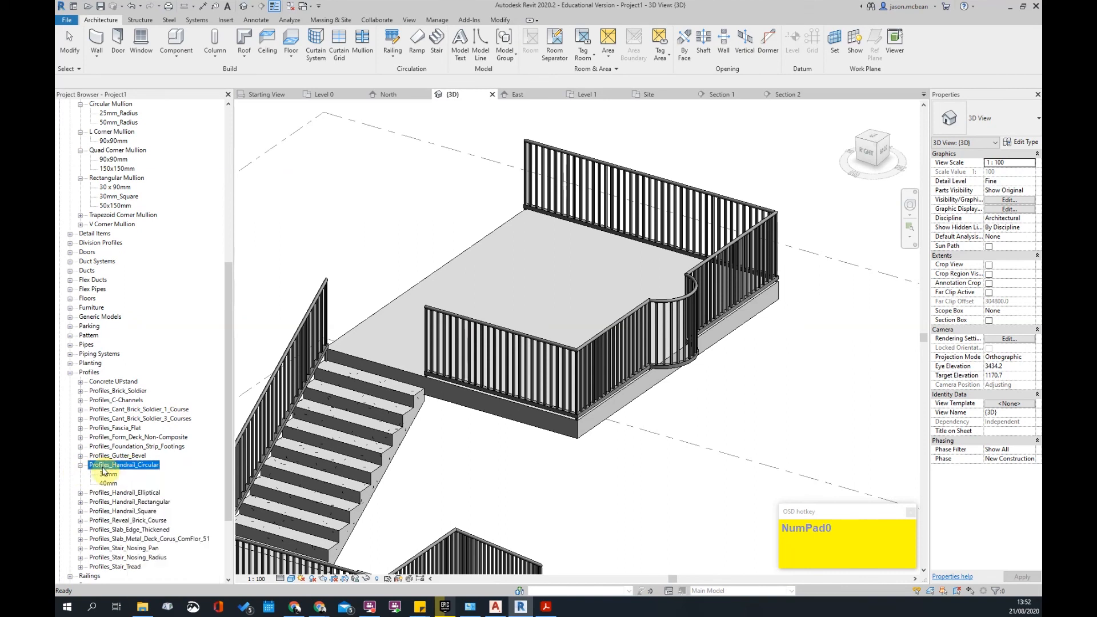
{"action": "right_click", "coordinate": [121, 468]}
{"action": "left_click", "coordinate": [129, 470]}
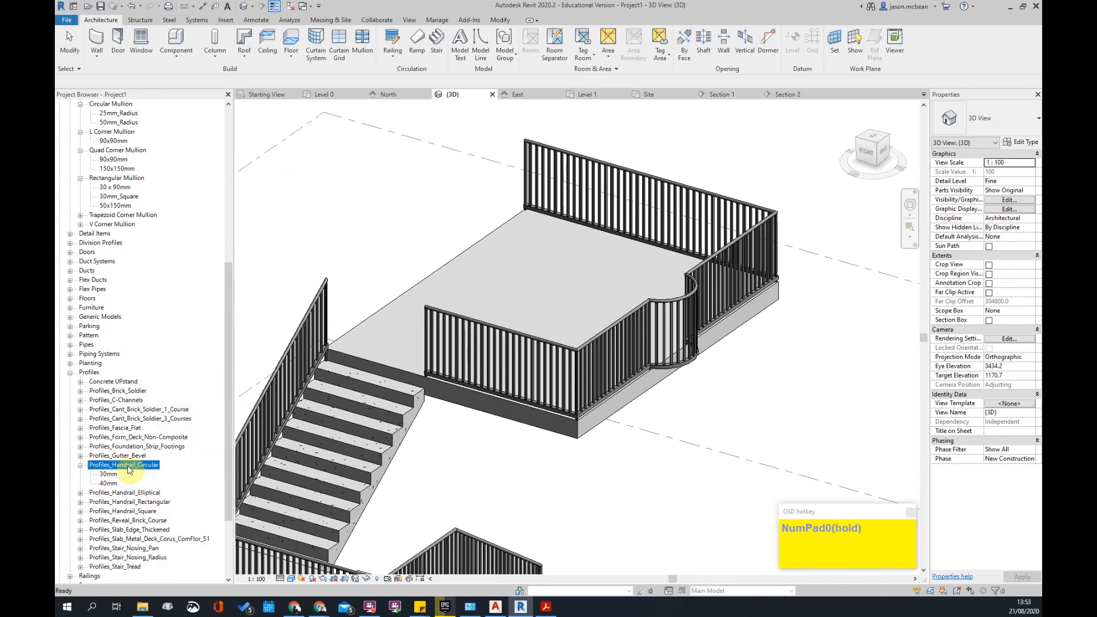
{"action": "right_click", "coordinate": [129, 470]}
{"action": "left_click", "coordinate": [155, 483]}
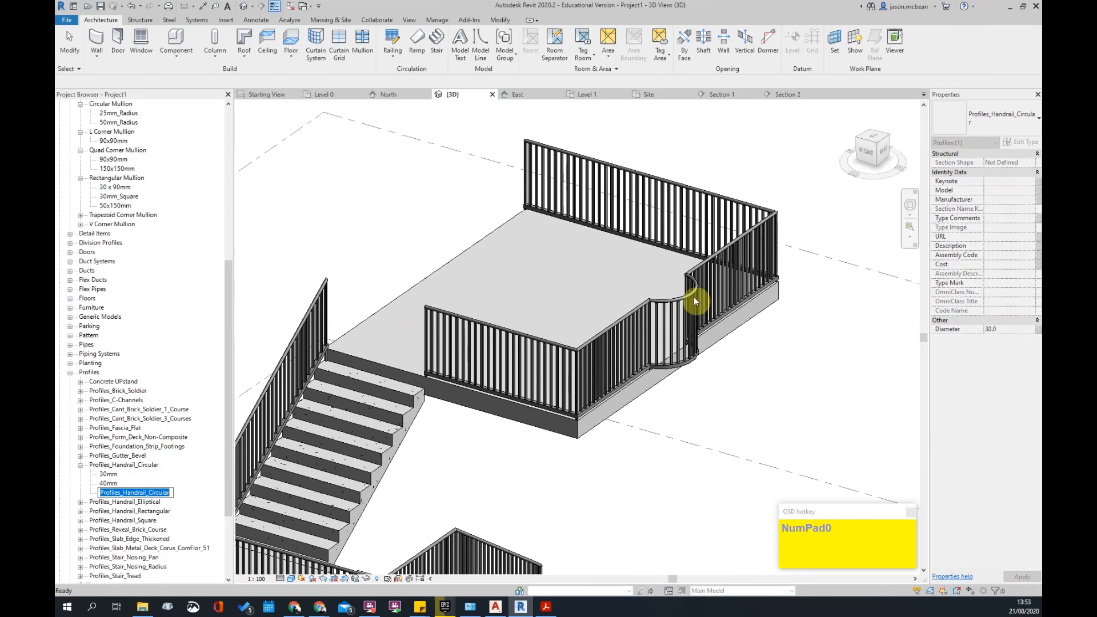
{"action": "type", "text": "60"}
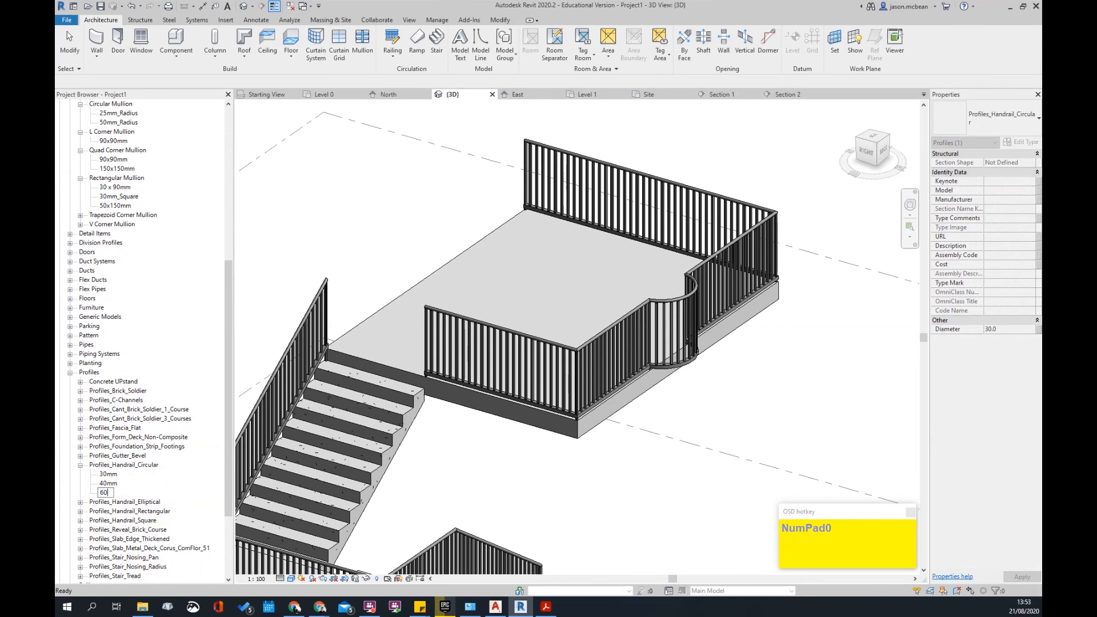
{"action": "type", "text": "mm"}
{"action": "key", "text": "Return"}
- Set the 60mm profile type's diameter to 60.0
{"action": "right_click", "coordinate": [106, 493]}
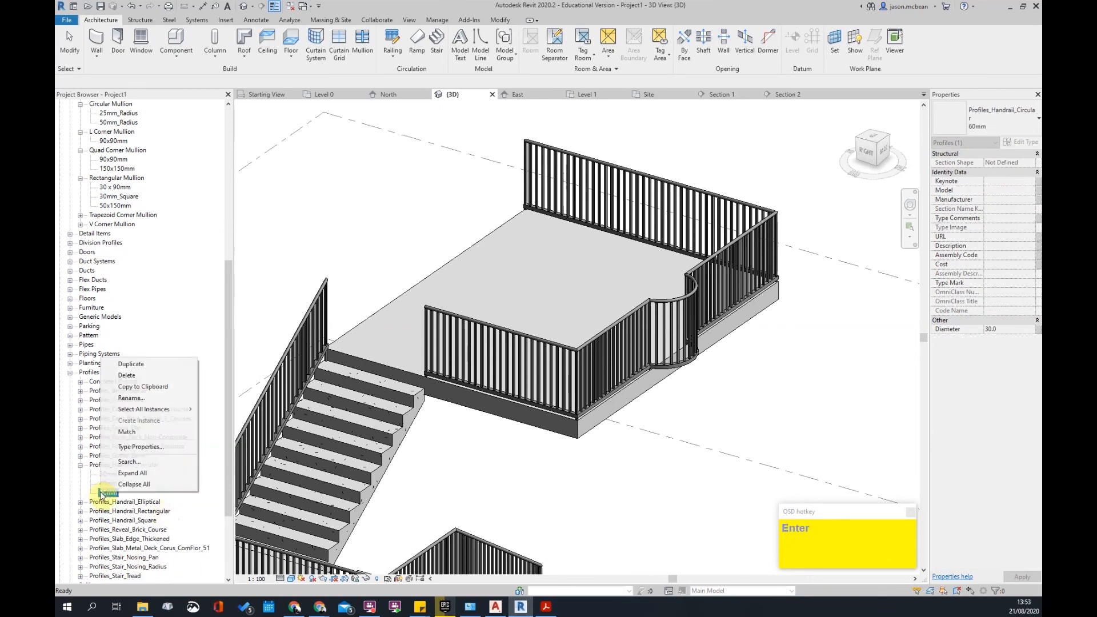
{"action": "left_click", "coordinate": [138, 448]}
{"action": "scroll", "coordinate": [557, 309], "scroll_direction": "down", "scroll_amount": 2}
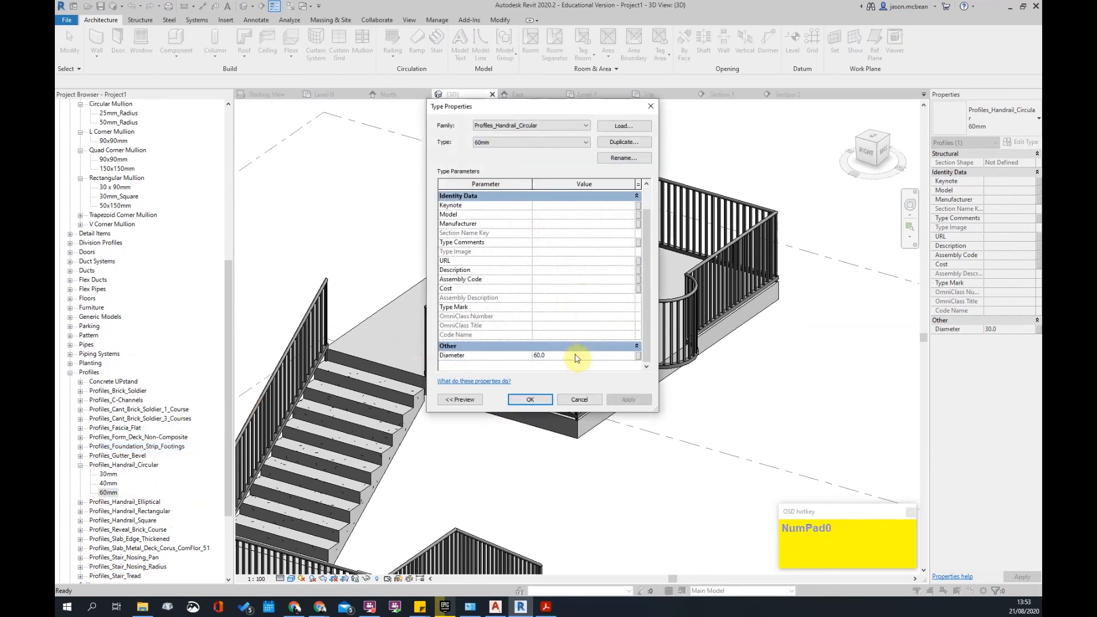
{"action": "left_click", "coordinate": [537, 399]}
{"action": "left_click", "coordinate": [661, 334]}
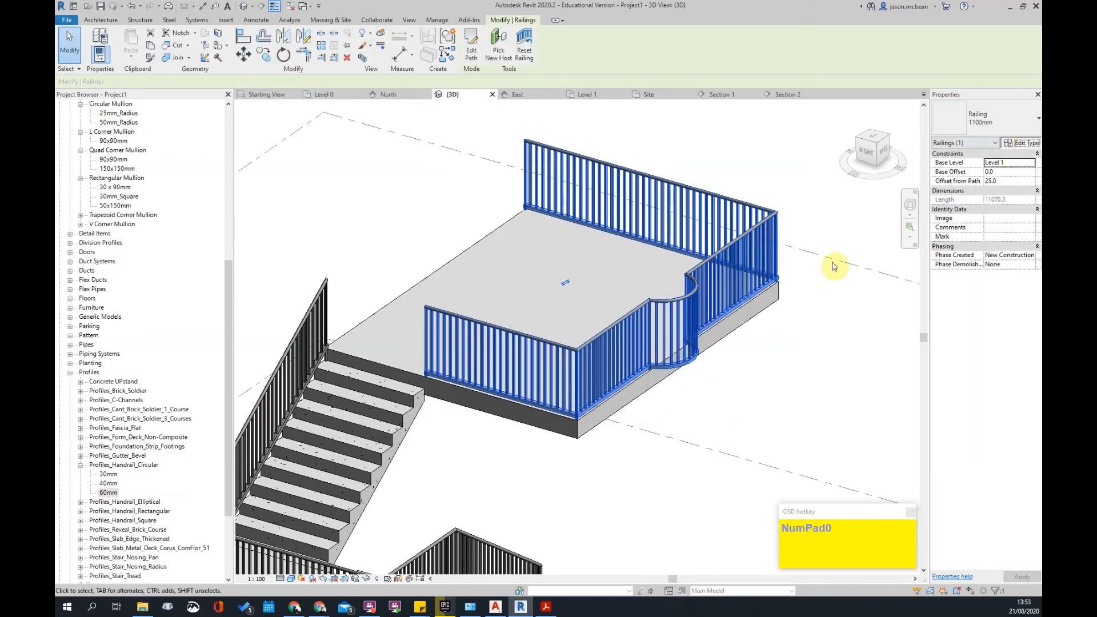
- Give the 60mm_Circular top rail the Profiles_Handrail_Circular : 60mm profile and apply it to the railing type
{"action": "left_click", "coordinate": [1022, 142]}
{"action": "left_click", "coordinate": [627, 320]}
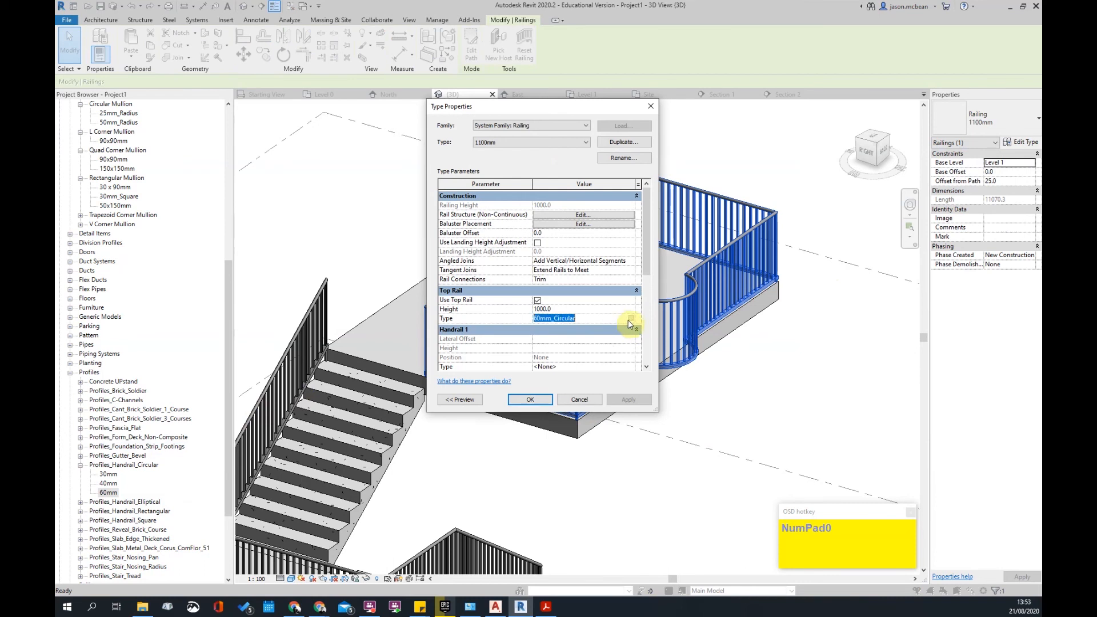
{"action": "left_click", "coordinate": [632, 319]}
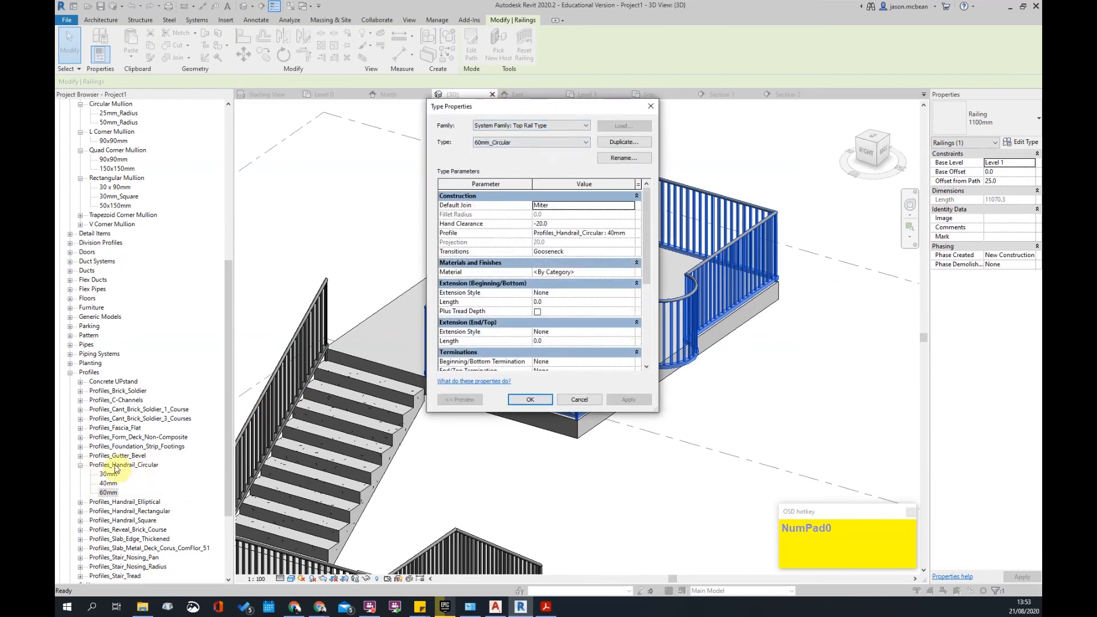
{"action": "left_click", "coordinate": [630, 233]}
{"action": "left_click", "coordinate": [632, 280]}
{"action": "left_click", "coordinate": [629, 401]}
{"action": "left_click", "coordinate": [540, 403]}
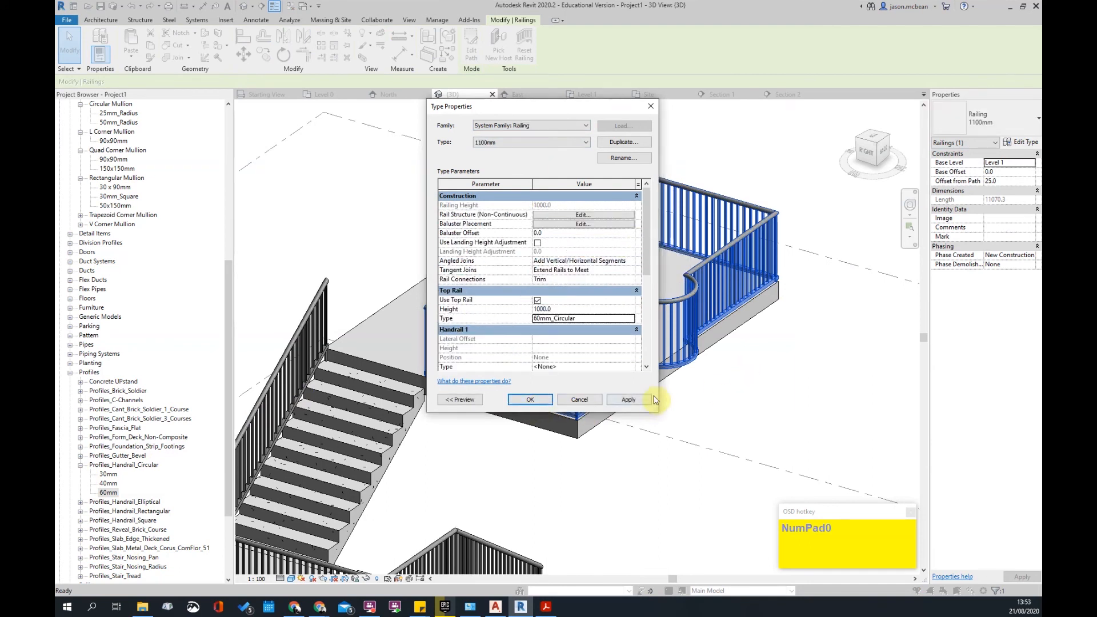
{"action": "left_click", "coordinate": [635, 403]}
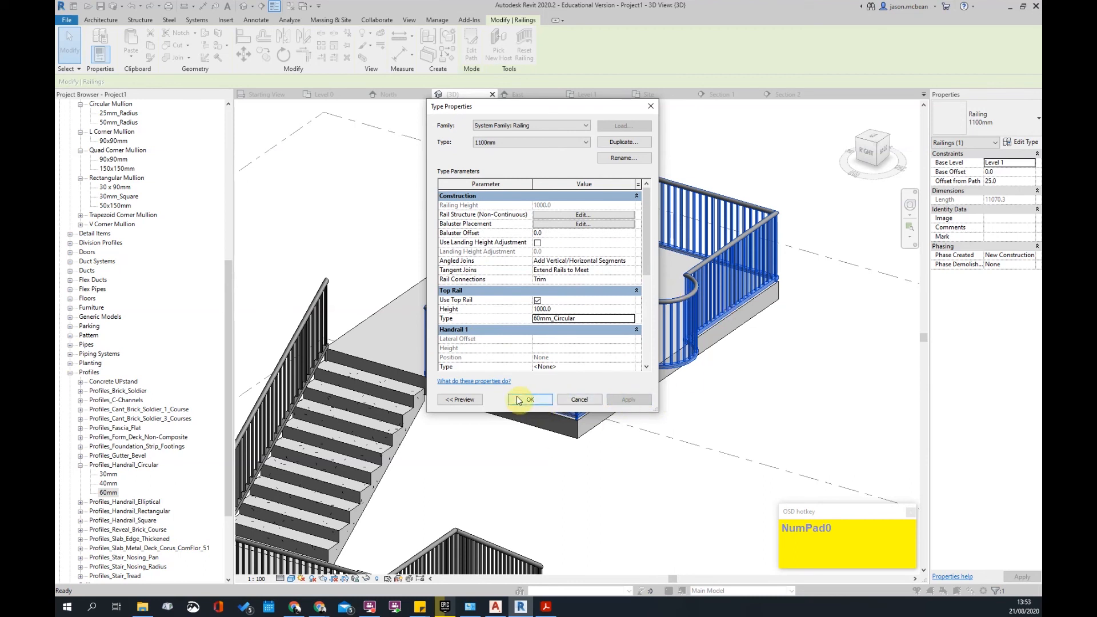
- Expand the Railings handrail types in the Project Browser, then reopen the front railing's 1100mm type properties
{"action": "left_click", "coordinate": [547, 401]}
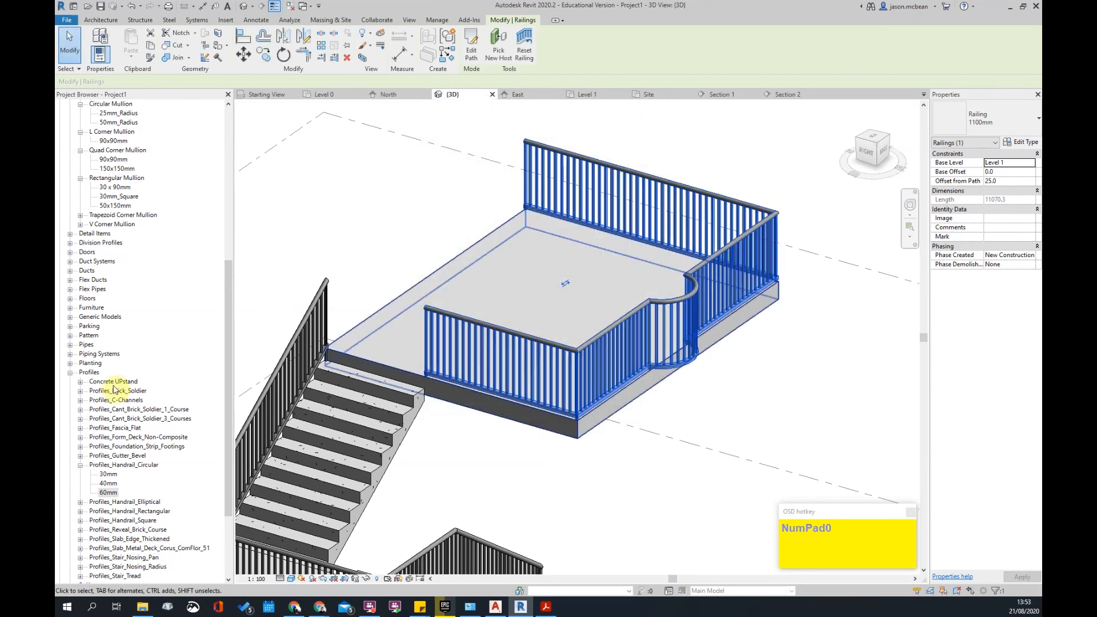
{"action": "scroll", "coordinate": [137, 451], "scroll_direction": "down", "scroll_amount": 4}
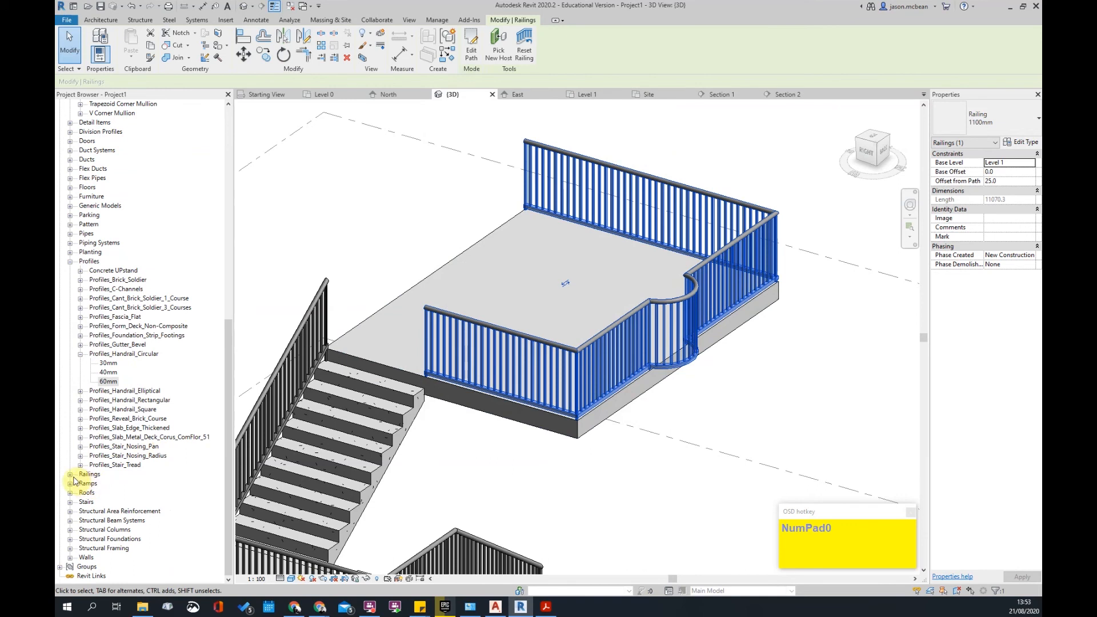
{"action": "left_click", "coordinate": [71, 475]}
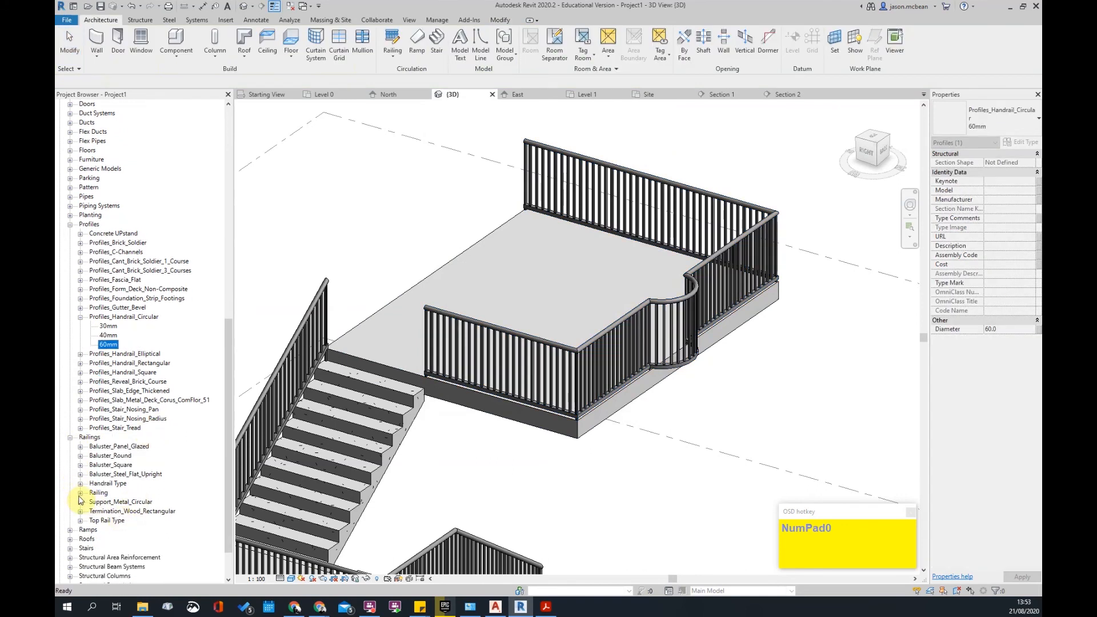
{"action": "left_click", "coordinate": [81, 494]}
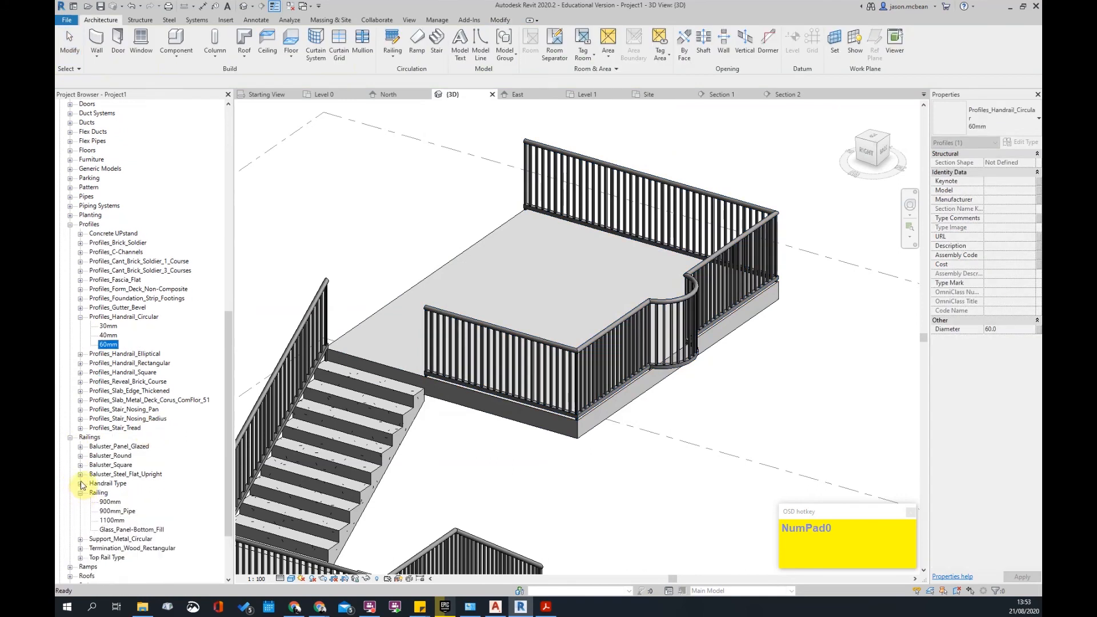
{"action": "left_click", "coordinate": [80, 484]}
{"action": "left_click", "coordinate": [132, 464]}
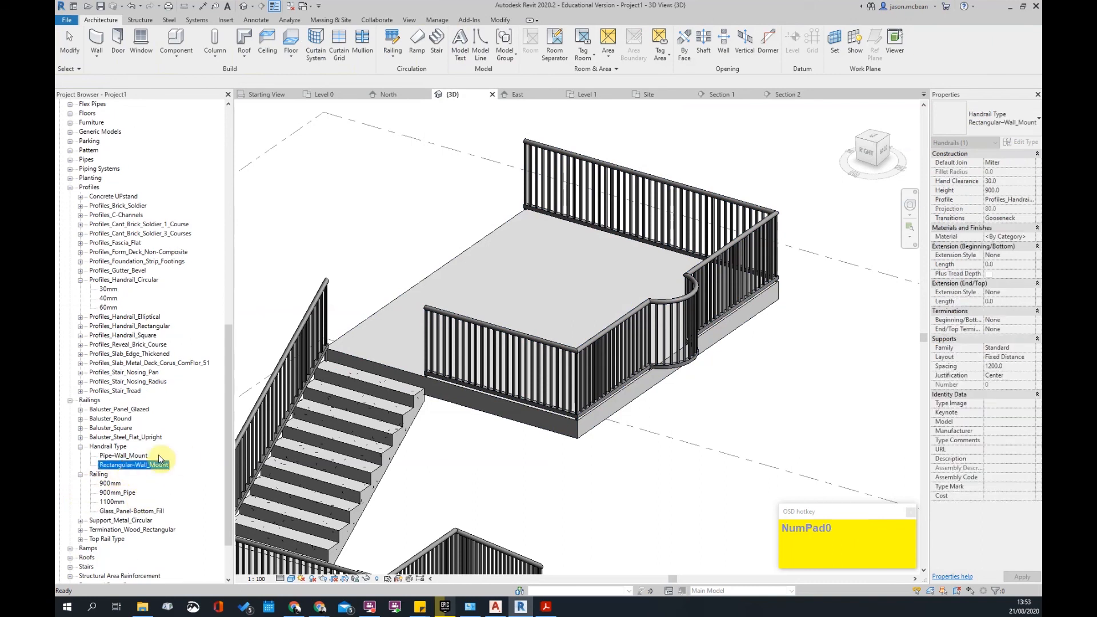
{"action": "key", "text": "Up"}
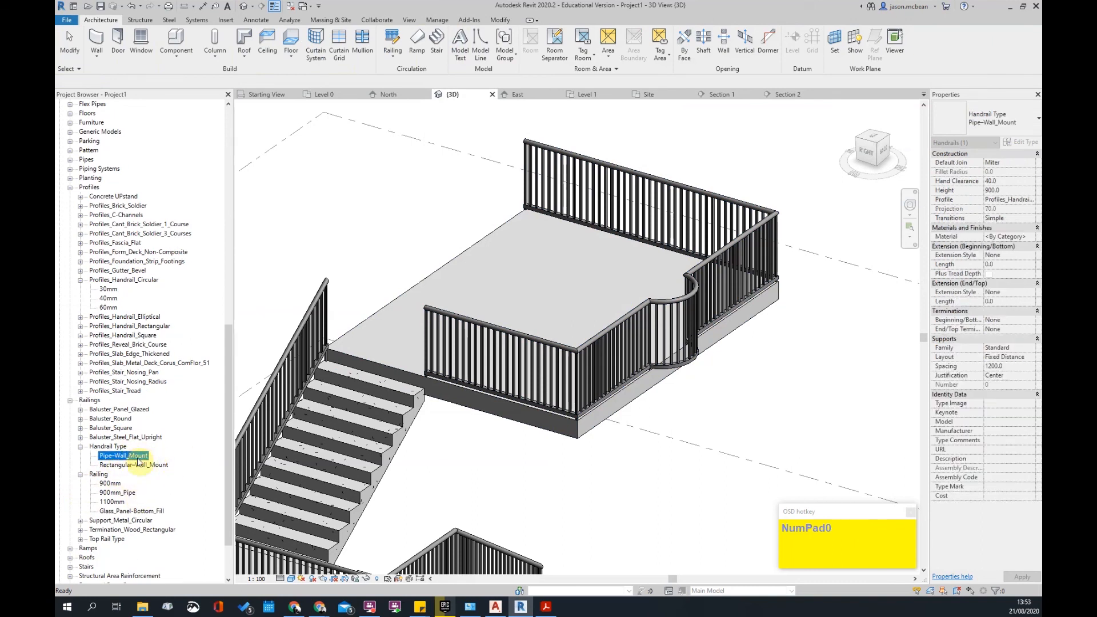
{"action": "left_click", "coordinate": [632, 361]}
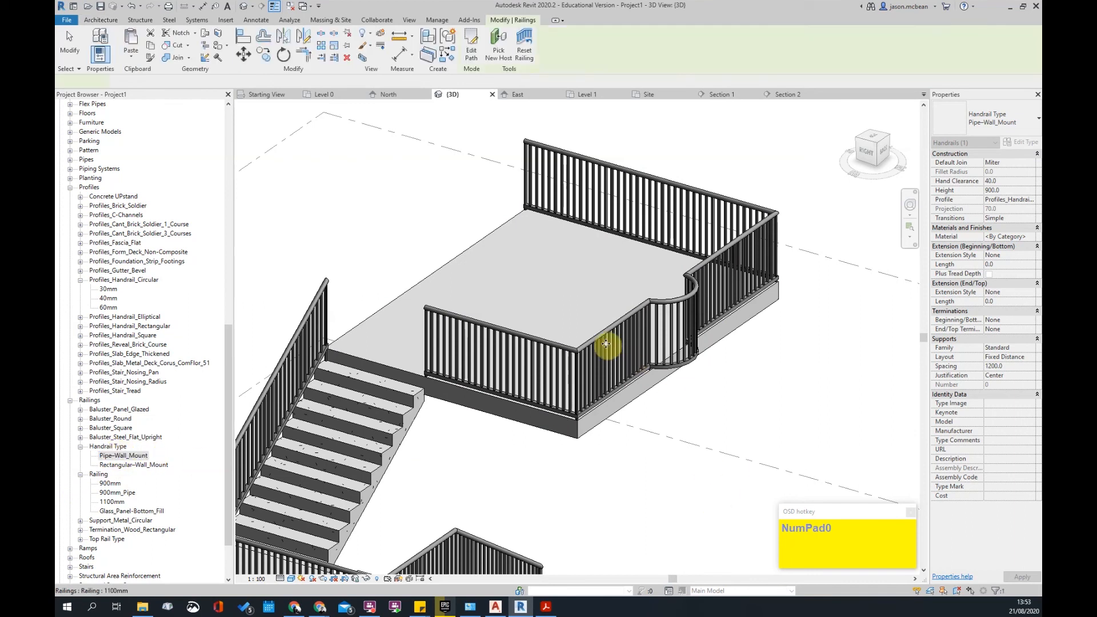
{"action": "left_click", "coordinate": [1031, 143]}
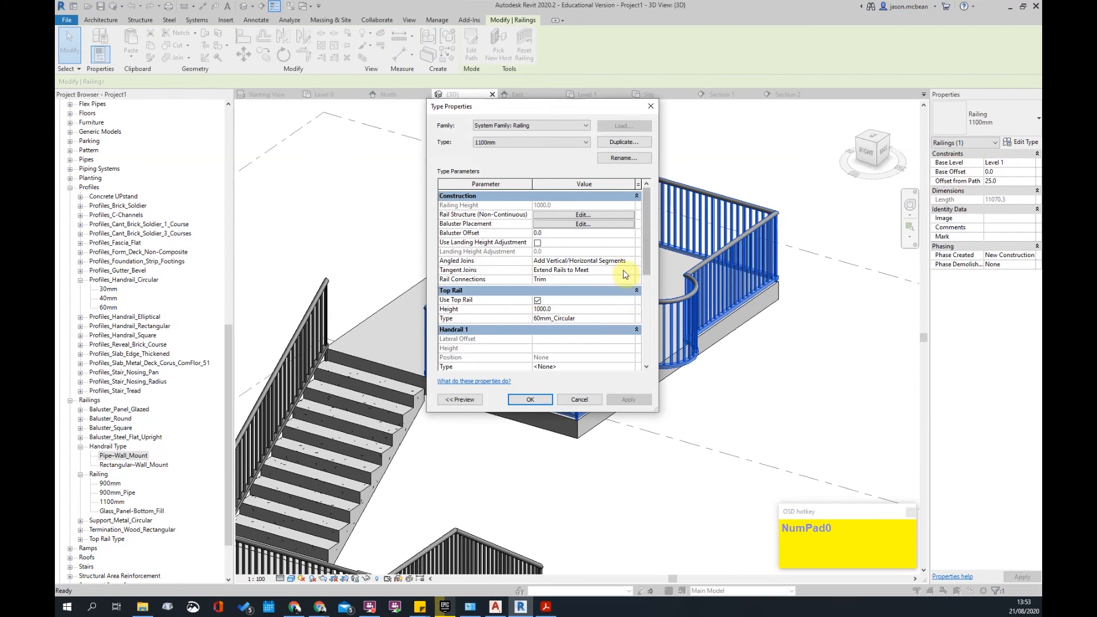
- Keep the 60mm_Circular top rail's bottom extension style as None, then bring up the SANS 10400-S PDF
{"action": "scroll", "coordinate": [596, 361], "scroll_direction": "down", "scroll_amount": 2}
{"action": "scroll", "coordinate": [604, 325], "scroll_direction": "down", "scroll_amount": 1}
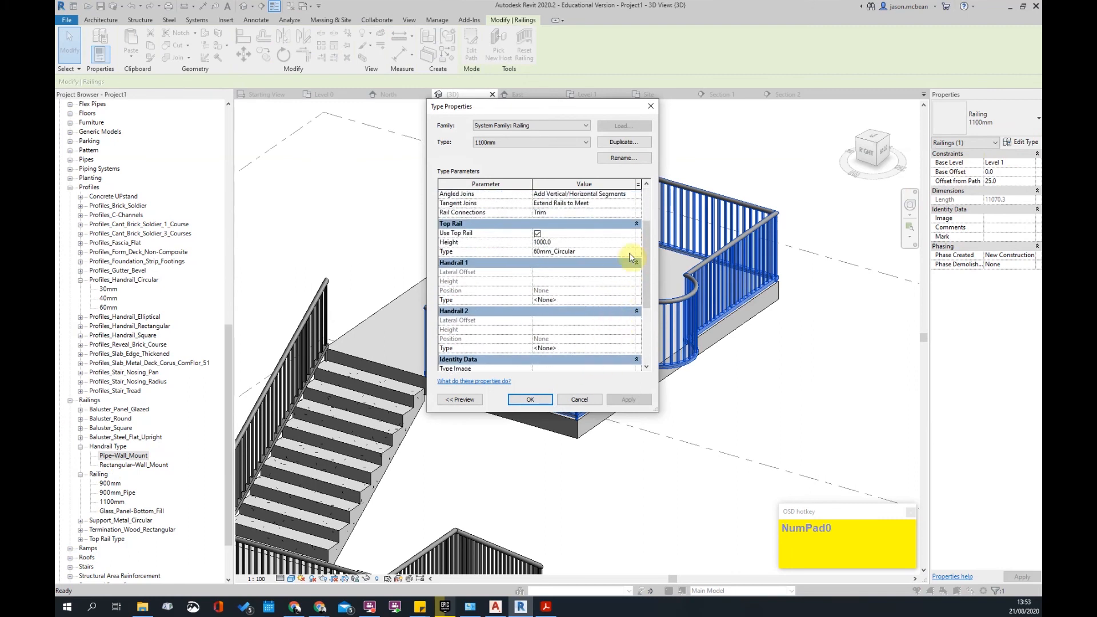
{"action": "left_click", "coordinate": [630, 253]}
{"action": "left_click", "coordinate": [629, 253]}
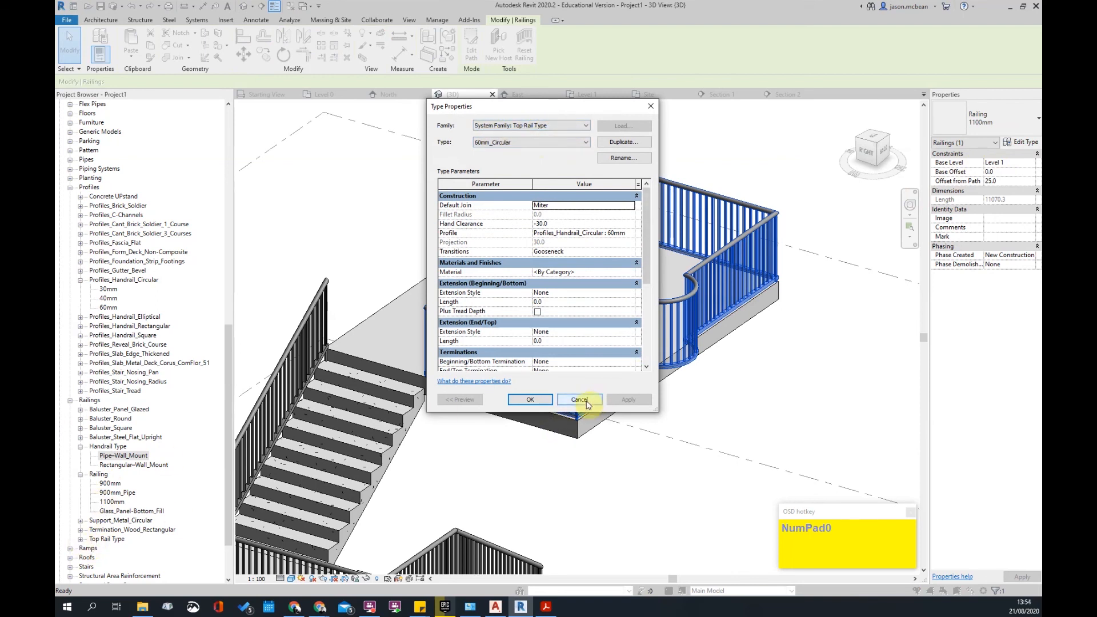
{"action": "left_click", "coordinate": [563, 293]}
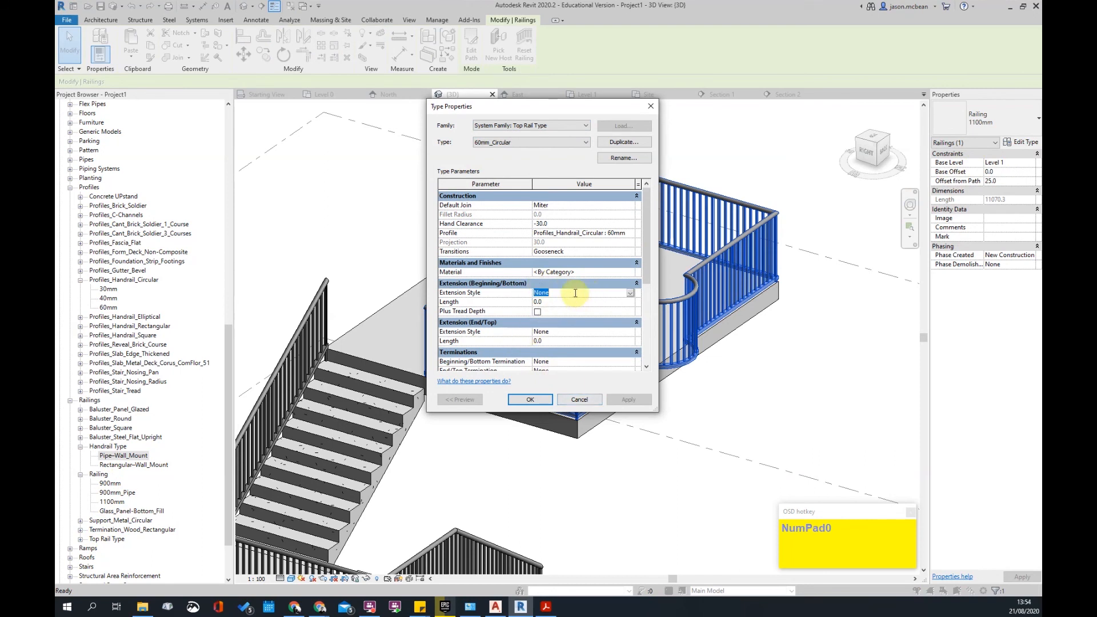
{"action": "left_click", "coordinate": [632, 293]}
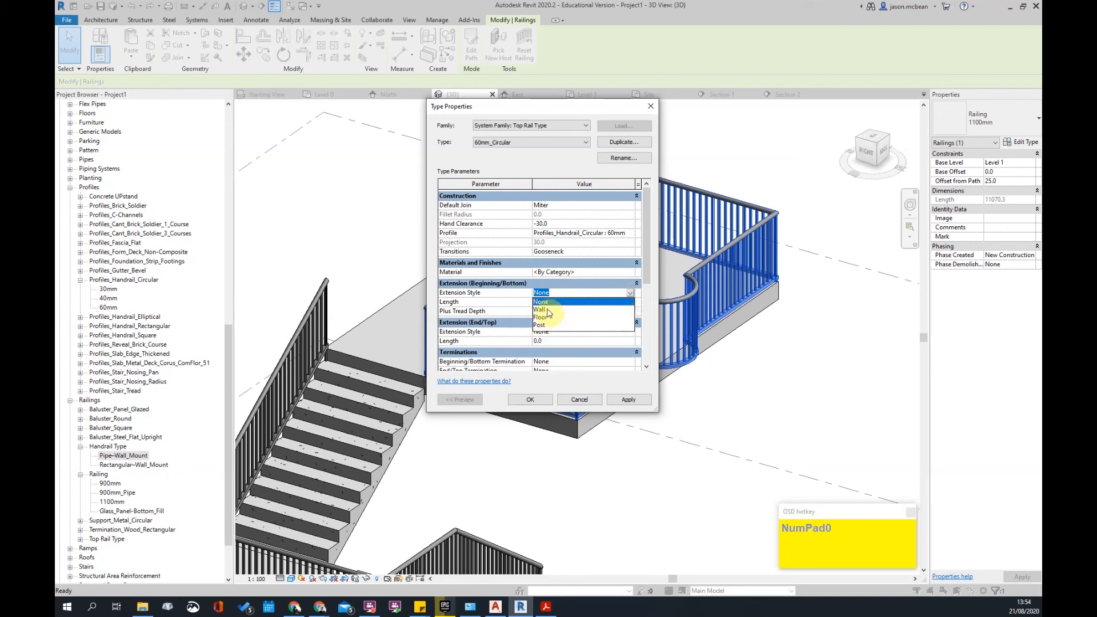
{"action": "left_click", "coordinate": [562, 294]}
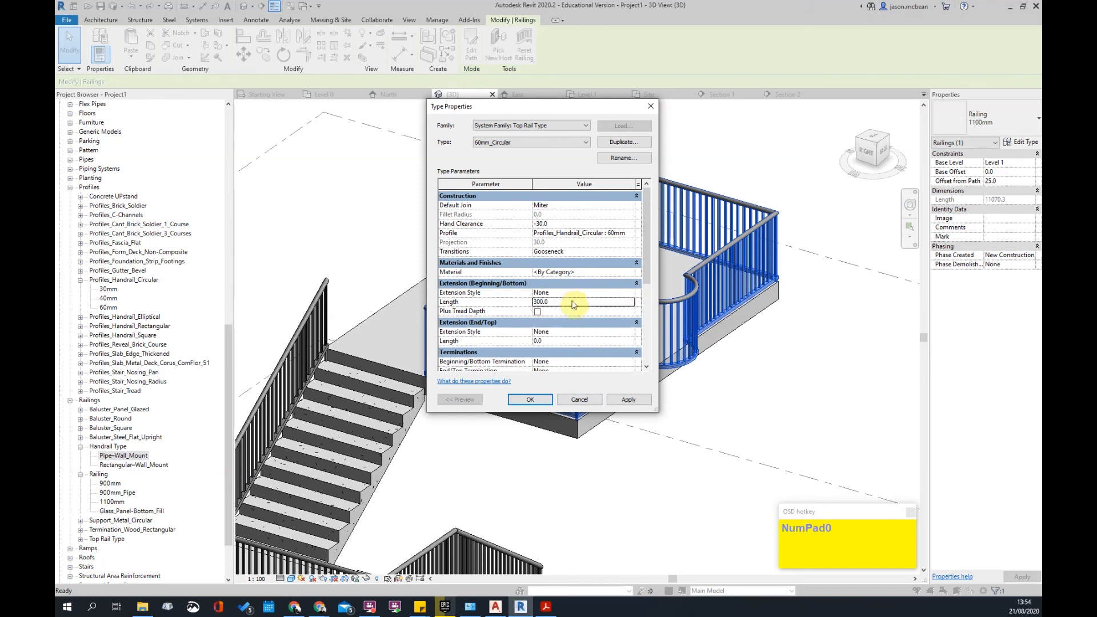
{"action": "left_click", "coordinate": [544, 607]}
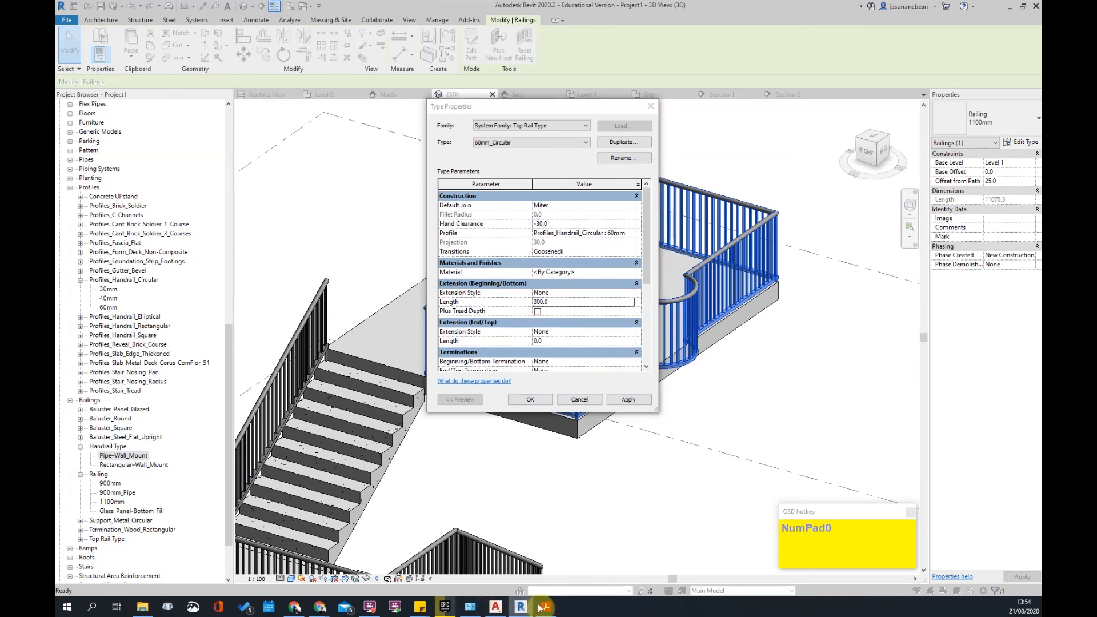
{"action": "scroll", "coordinate": [612, 296], "scroll_direction": "up", "scroll_amount": 5}
- Review the SANS 10400-S 4.10 Handrails section, then return to Revit's top extension length value
{"action": "scroll", "coordinate": [612, 298], "scroll_direction": "down", "scroll_amount": 5}
{"action": "scroll", "coordinate": [612, 297], "scroll_direction": "up", "scroll_amount": 3}
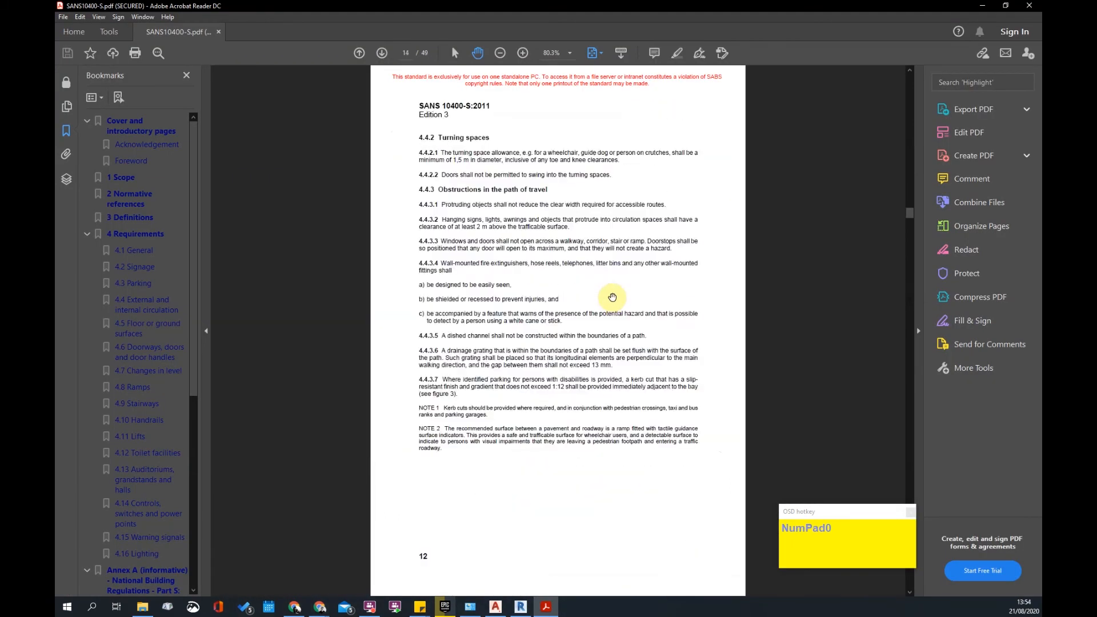
{"action": "scroll", "coordinate": [612, 297], "scroll_direction": "down", "scroll_amount": 5}
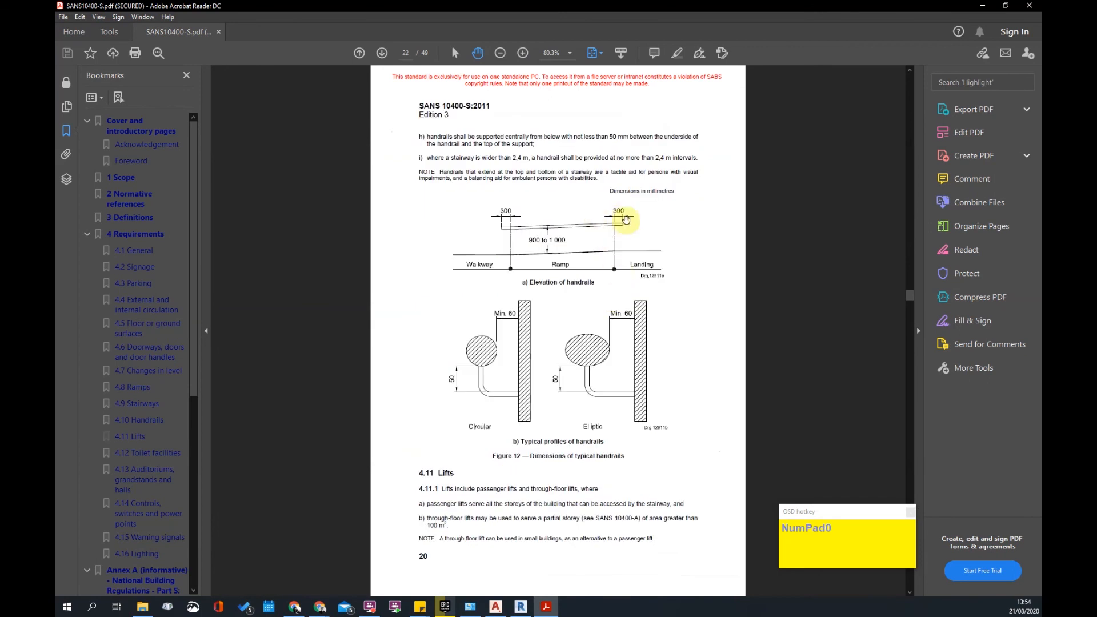
{"action": "scroll", "coordinate": [596, 395], "scroll_direction": "up", "scroll_amount": 1}
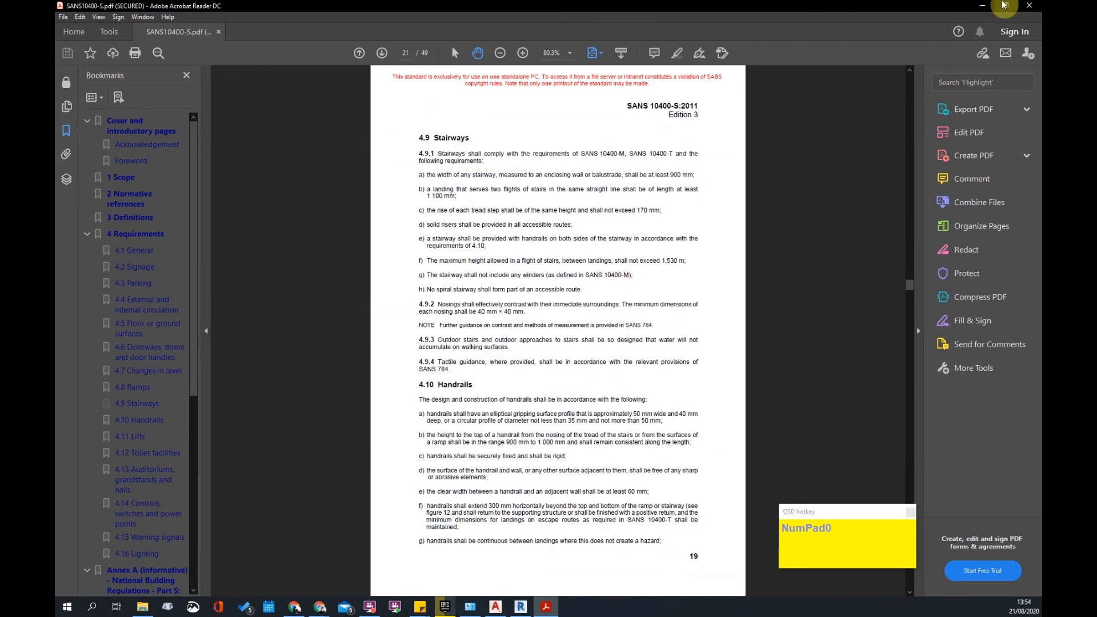
{"action": "left_click", "coordinate": [981, 8]}
{"action": "left_click", "coordinate": [565, 343]}
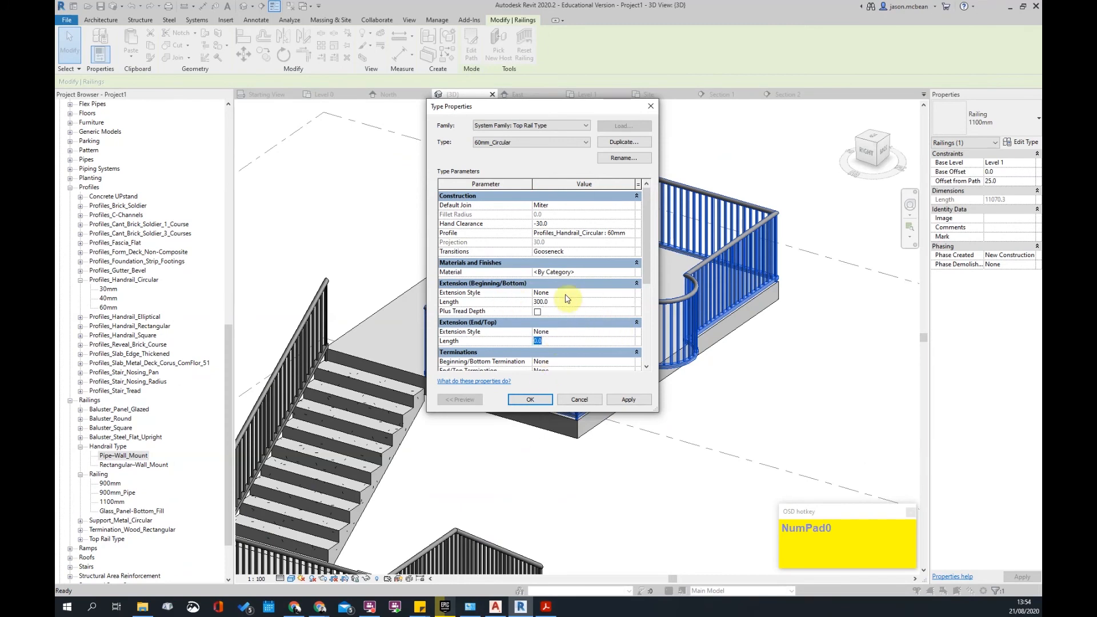
- Set the top rail's top extension length to 100 and its bottom extension style to Wall
{"action": "scroll", "coordinate": [483, 320], "scroll_direction": "down", "scroll_amount": 1}
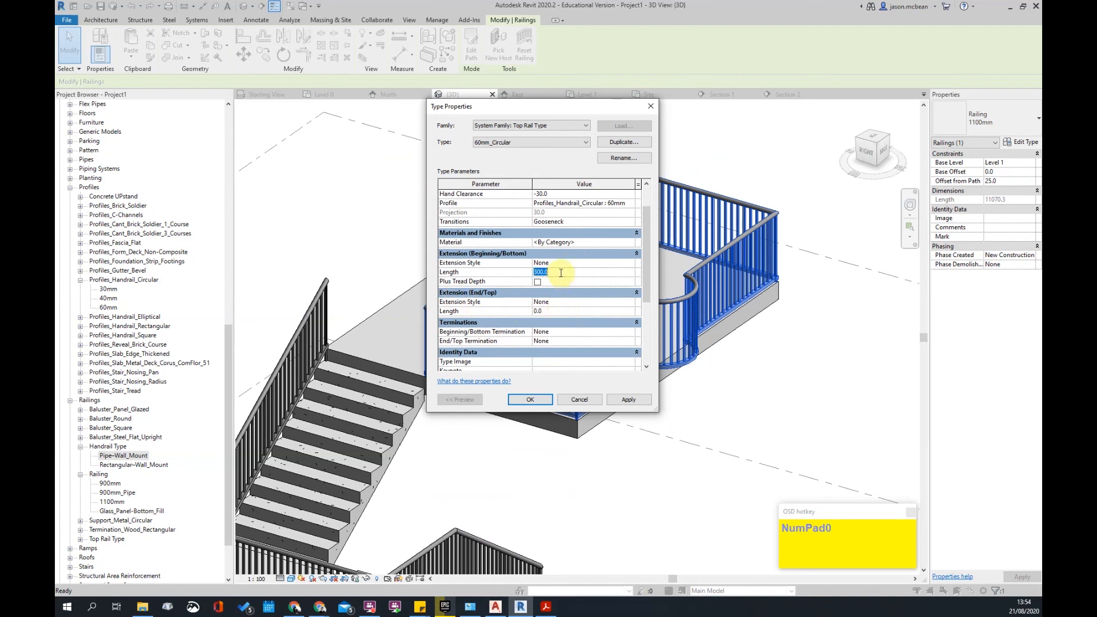
{"action": "left_click", "coordinate": [566, 312]}
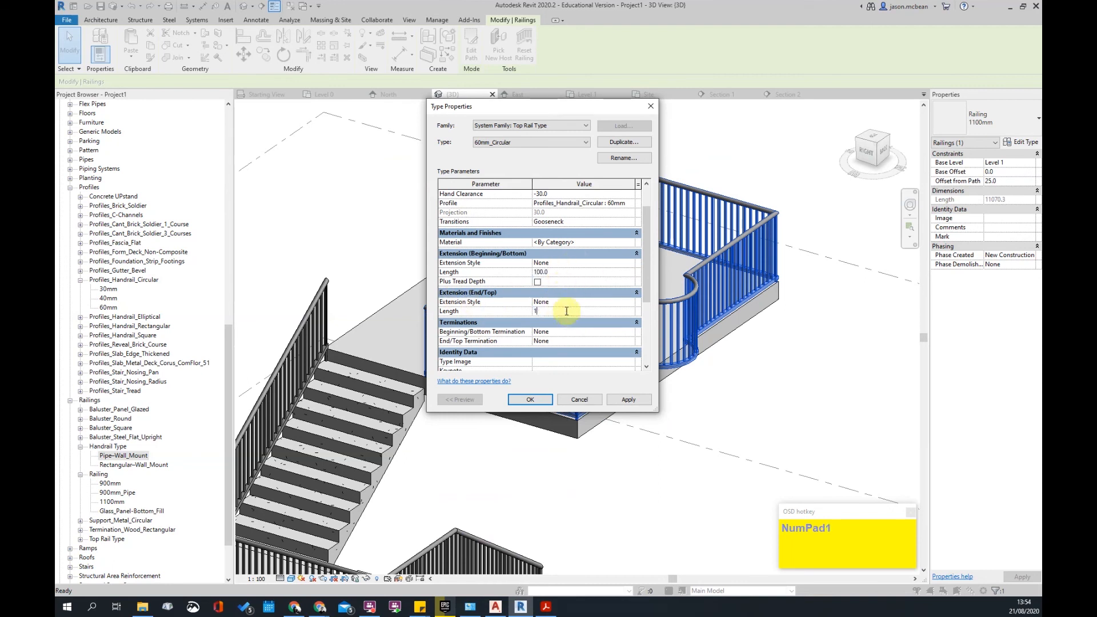
{"action": "key", "text": "Return"}
{"action": "left_click", "coordinate": [620, 263]}
{"action": "left_click", "coordinate": [634, 266]}
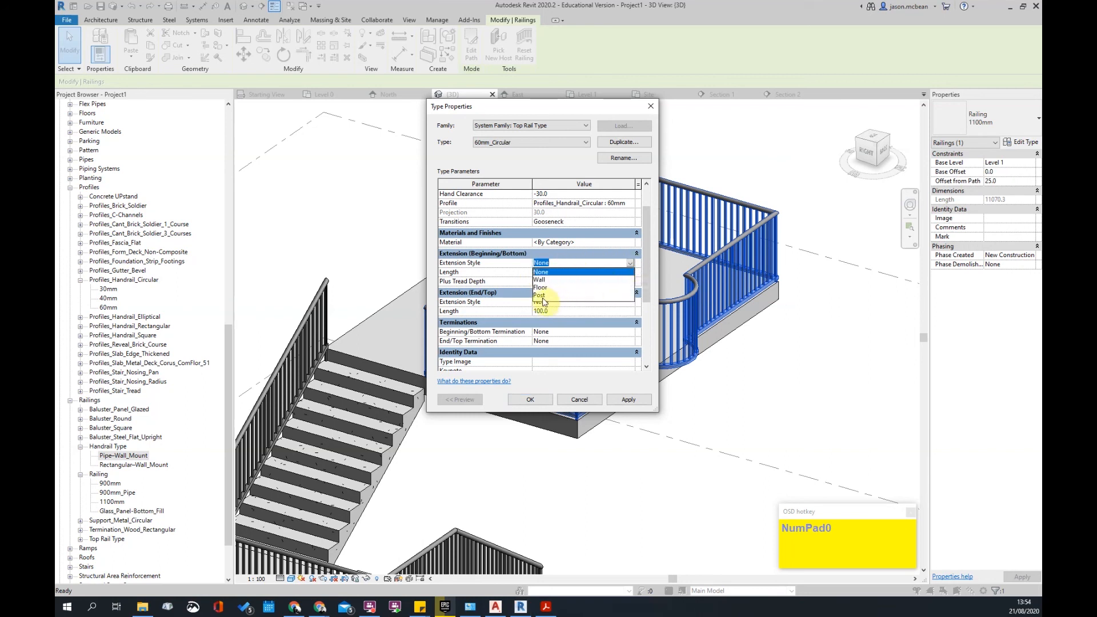
{"action": "left_click", "coordinate": [552, 272]}
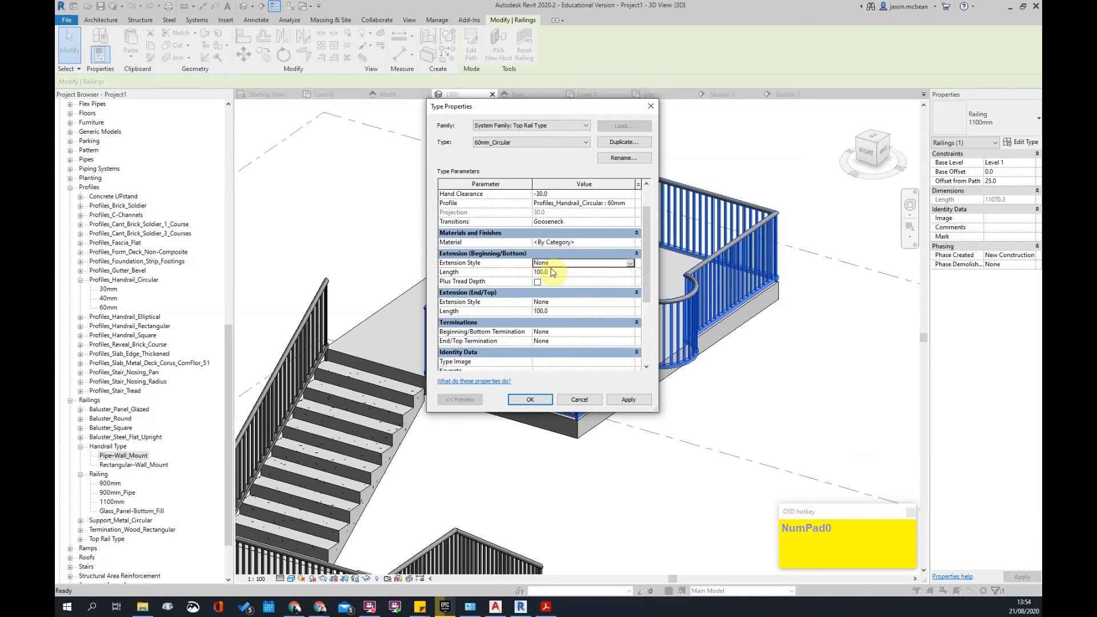
{"action": "left_click", "coordinate": [631, 264]}
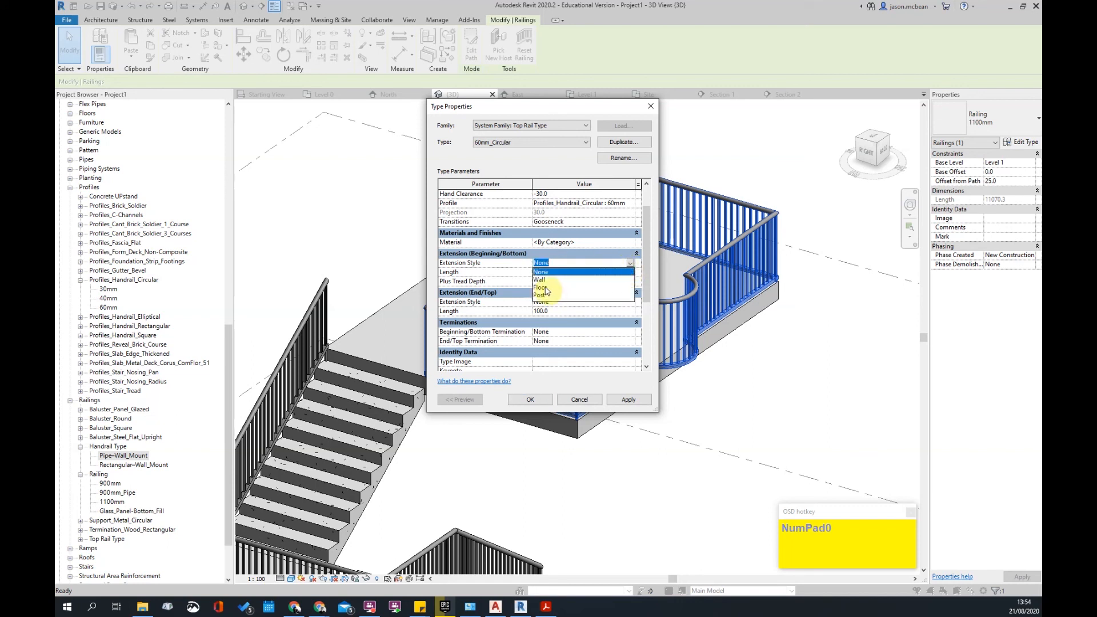
{"action": "left_click", "coordinate": [547, 279]}
{"action": "left_click", "coordinate": [630, 263]}
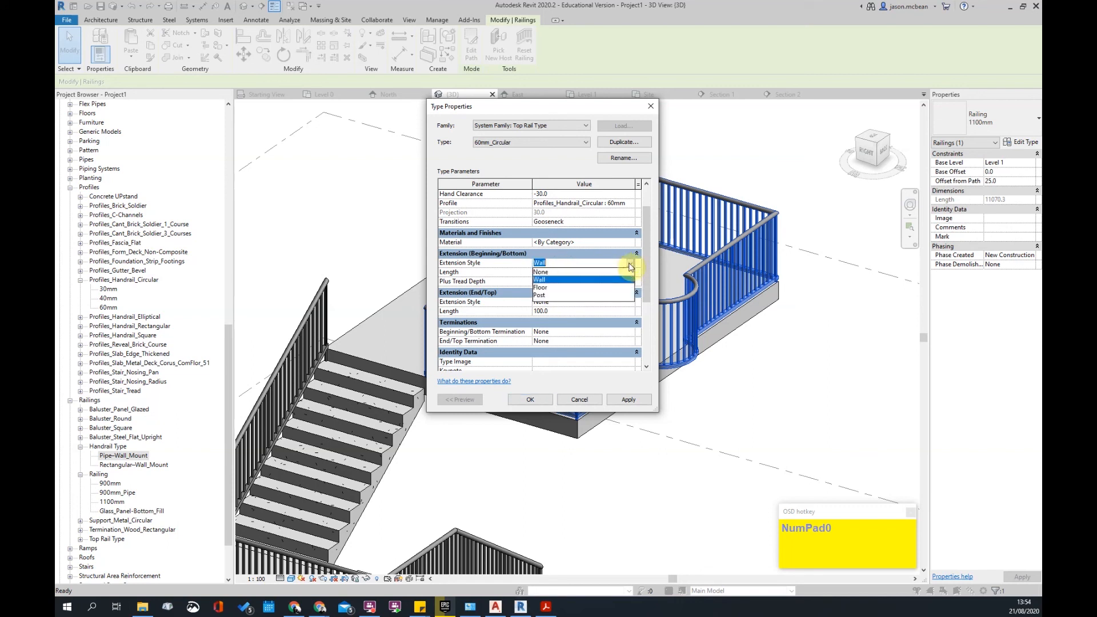
{"action": "left_click", "coordinate": [554, 279]}
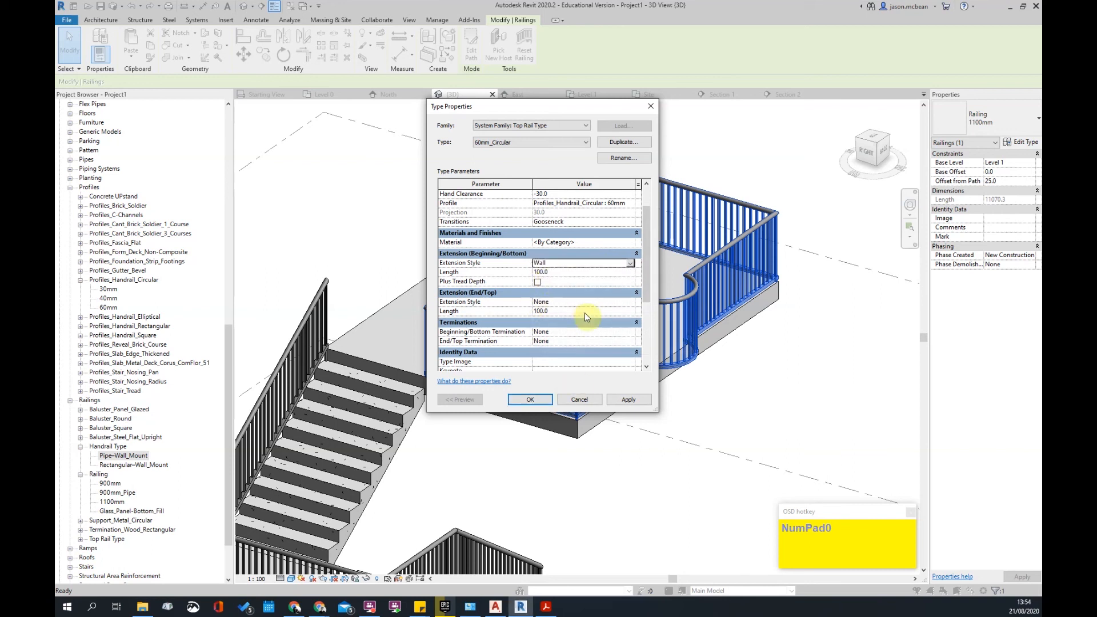
- Keep the bottom termination as None, then apply and close both type property dialogs
{"action": "scroll", "coordinate": [585, 313], "scroll_direction": "down", "scroll_amount": 2}
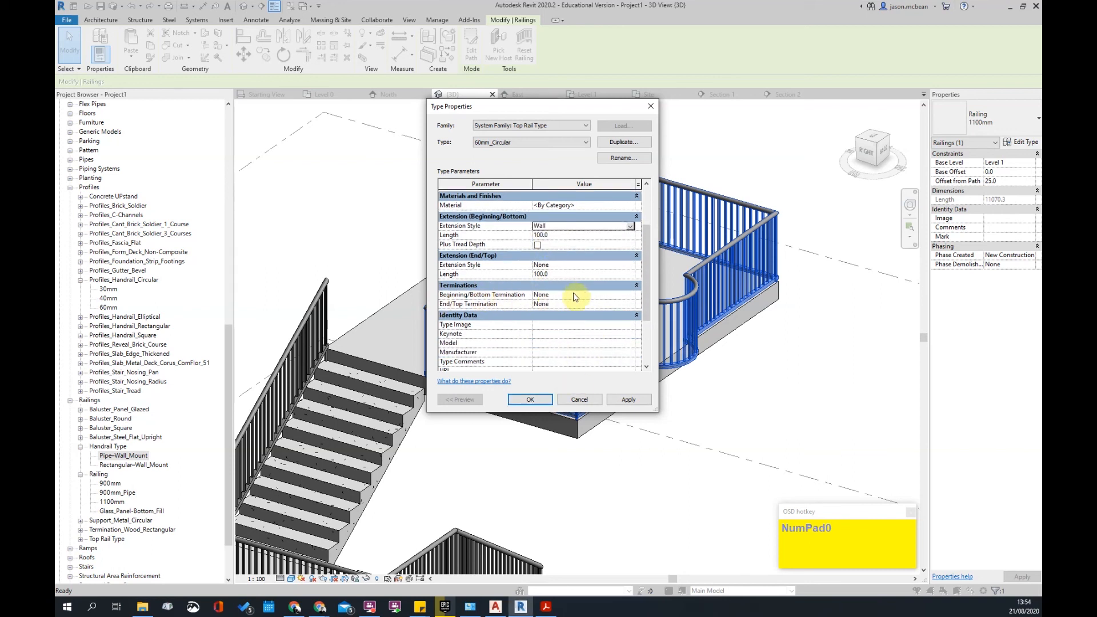
{"action": "left_click", "coordinate": [626, 295]}
{"action": "left_click", "coordinate": [631, 296]}
{"action": "left_click", "coordinate": [632, 296]}
{"action": "left_click", "coordinate": [633, 399]}
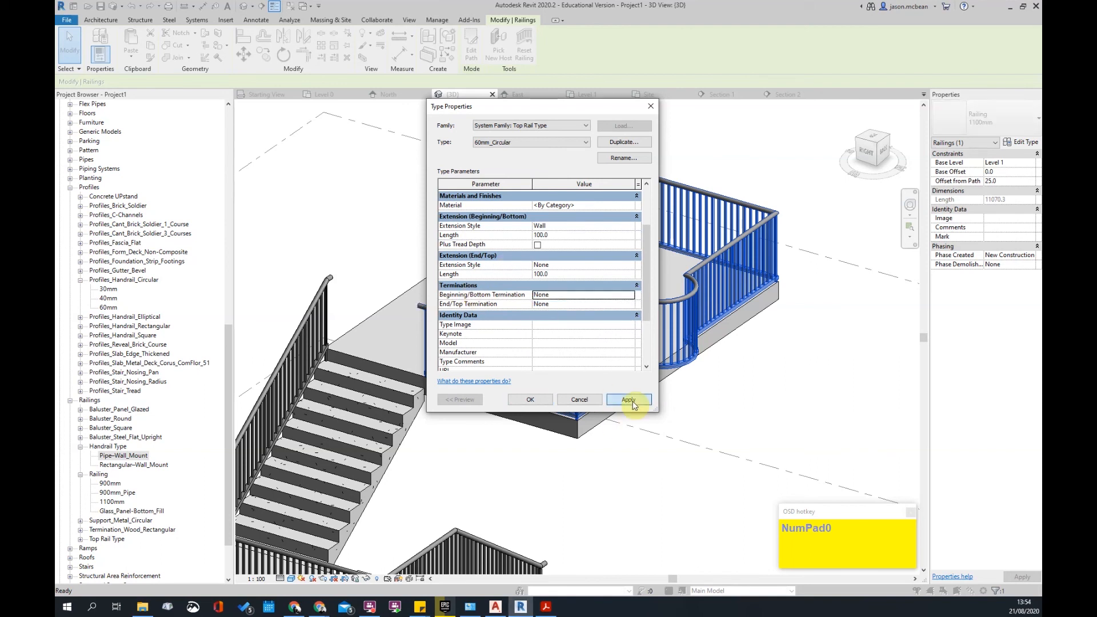
{"action": "left_click", "coordinate": [532, 401]}
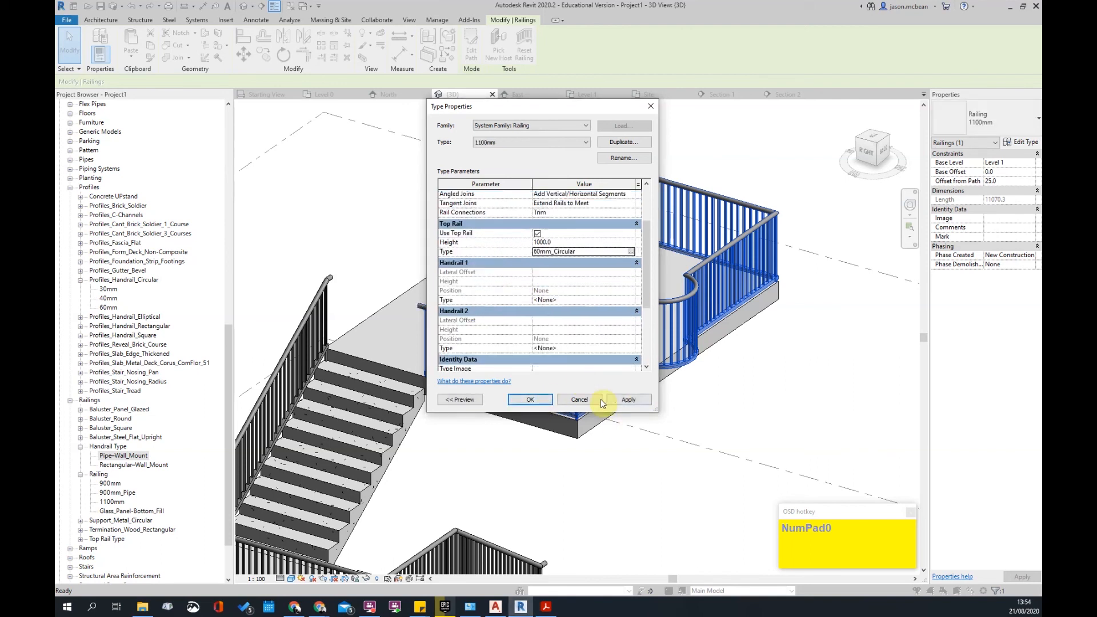
{"action": "left_click", "coordinate": [531, 400]}
- Orbit around the stair and deck railings to inspect the 60mm_Circular top rails, then select the landing railing
{"action": "scroll", "coordinate": [424, 308], "scroll_direction": "up", "scroll_amount": 5}
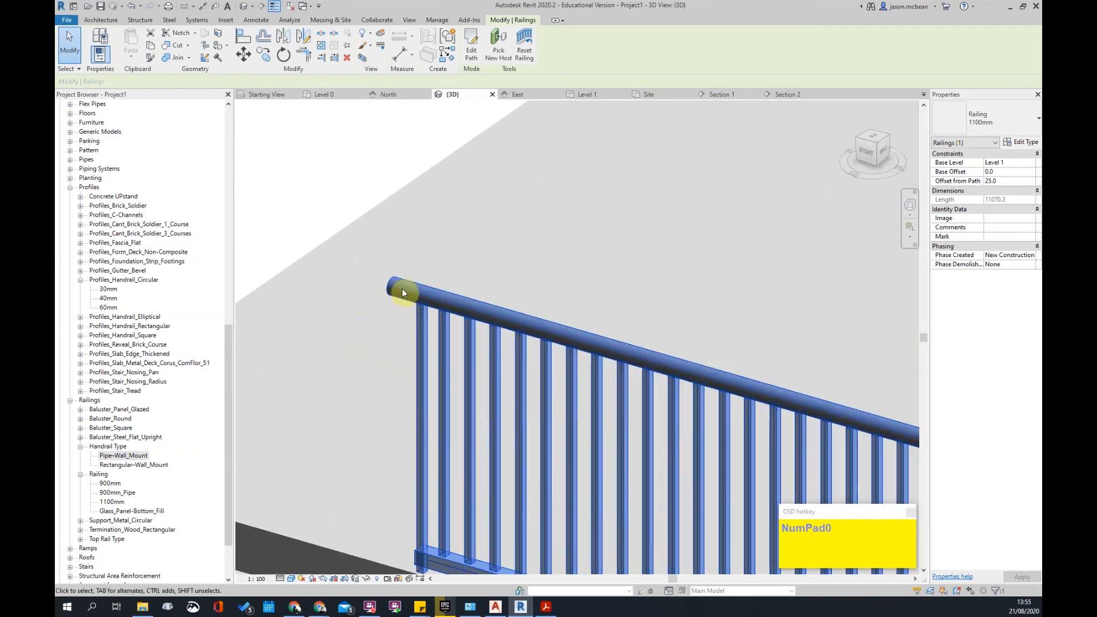
{"action": "scroll", "coordinate": [481, 340], "scroll_direction": "down", "scroll_amount": 3}
{"action": "middle_click_drag", "start_coordinate": [478, 348], "coordinate": [661, 294], "text": "shift"}
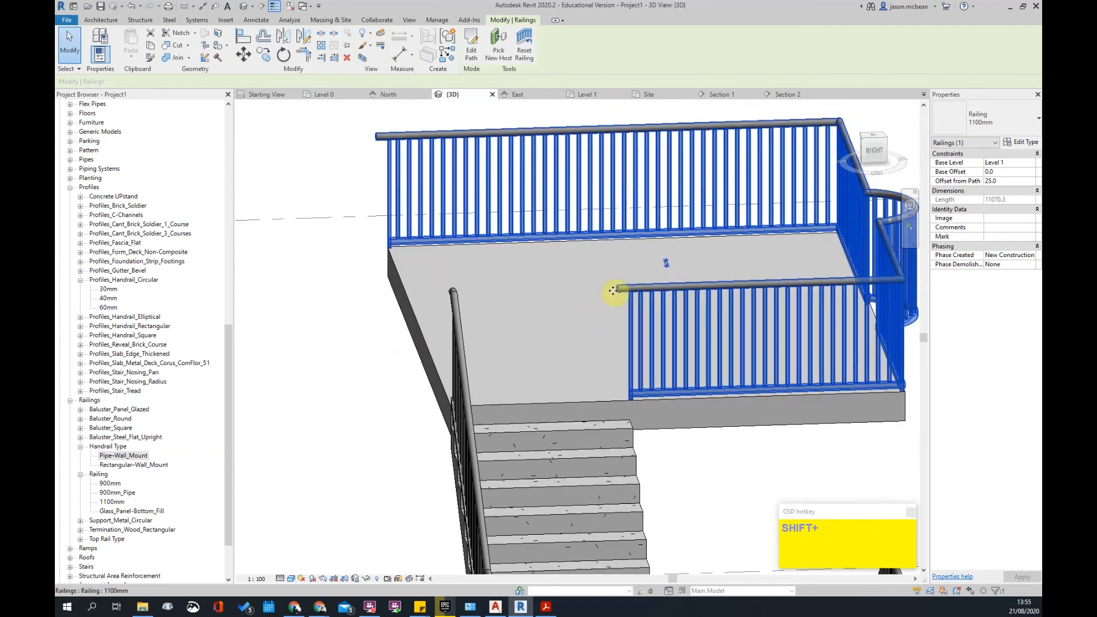
{"action": "scroll", "coordinate": [638, 366], "scroll_direction": "down", "scroll_amount": 3}
{"action": "middle_click_drag", "start_coordinate": [638, 366], "coordinate": [515, 344], "text": "shift"}
{"action": "key", "text": "Escape"}
{"action": "scroll", "coordinate": [398, 252], "scroll_direction": "up", "scroll_amount": 4}
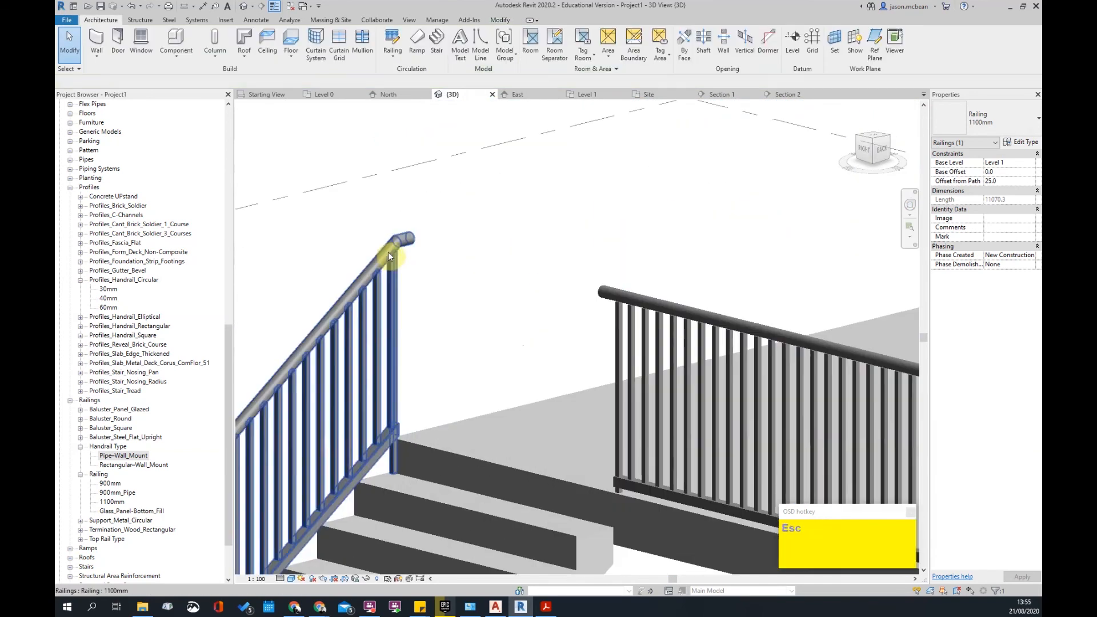
{"action": "scroll", "coordinate": [437, 240], "scroll_direction": "down", "scroll_amount": 3}
{"action": "scroll", "coordinate": [485, 243], "scroll_direction": "down", "scroll_amount": 2}
{"action": "scroll", "coordinate": [576, 490], "scroll_direction": "up", "scroll_amount": 3}
{"action": "middle_click_drag", "start_coordinate": [605, 499], "coordinate": [503, 426], "text": "shift"}
{"action": "scroll", "coordinate": [598, 448], "scroll_direction": "down", "scroll_amount": 3}
{"action": "middle_click_drag", "start_coordinate": [598, 448], "coordinate": [615, 448], "text": "shift"}
{"action": "scroll", "coordinate": [363, 403], "scroll_direction": "up", "scroll_amount": 5}
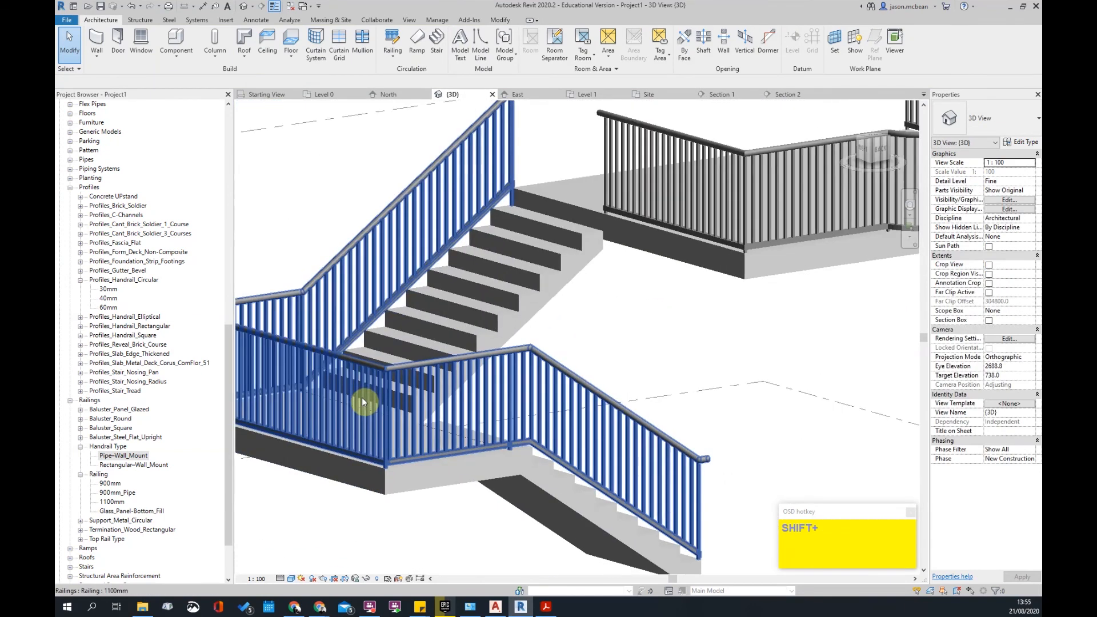
{"action": "scroll", "coordinate": [544, 393], "scroll_direction": "down", "scroll_amount": 3}
{"action": "middle_click_drag", "start_coordinate": [547, 392], "coordinate": [508, 415], "text": "shift"}
{"action": "scroll", "coordinate": [591, 266], "scroll_direction": "up", "scroll_amount": 4}
{"action": "middle_click_drag", "start_coordinate": [578, 277], "coordinate": [595, 260], "text": "shift"}
{"action": "left_click", "coordinate": [592, 259]}
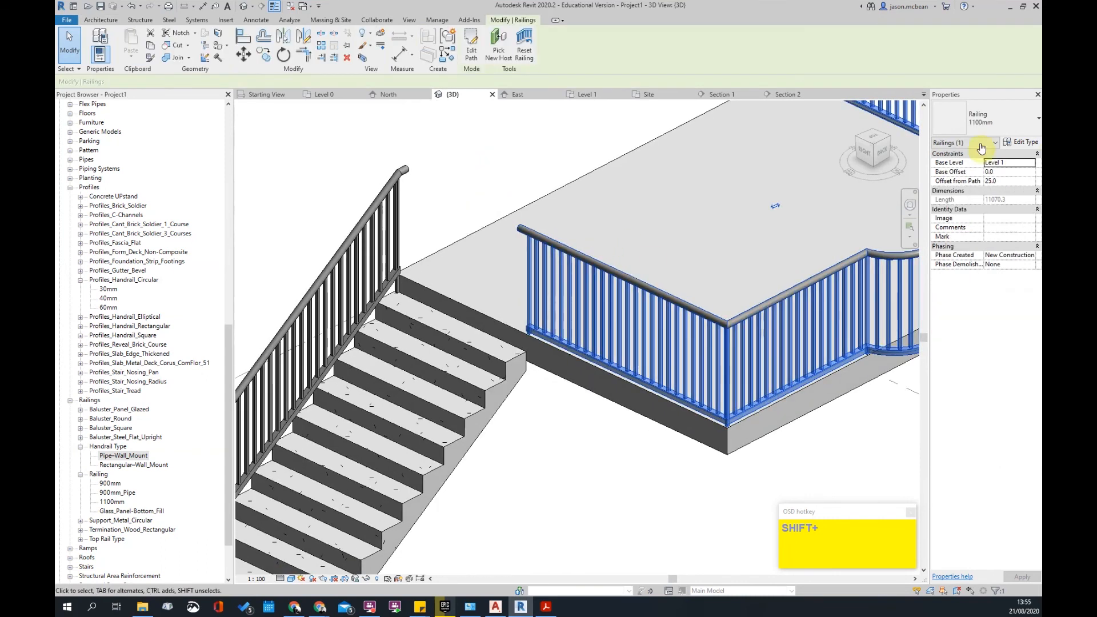
- Give the 60mm_Circular top rail Wall extension styles at both beginning and end
{"action": "left_click", "coordinate": [1023, 143]}
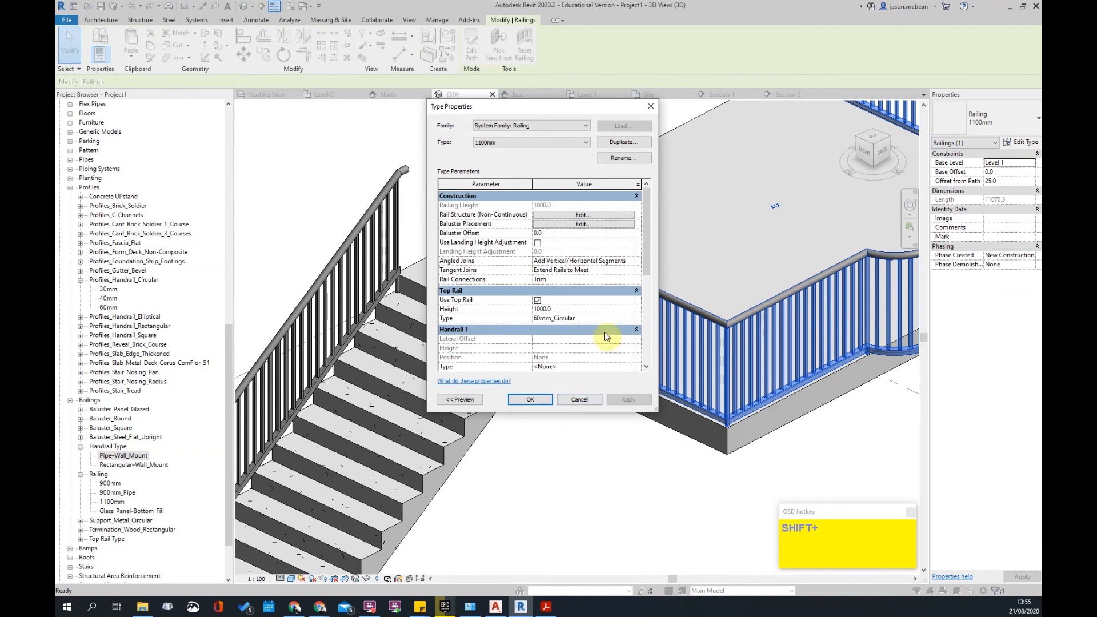
{"action": "left_click", "coordinate": [631, 319]}
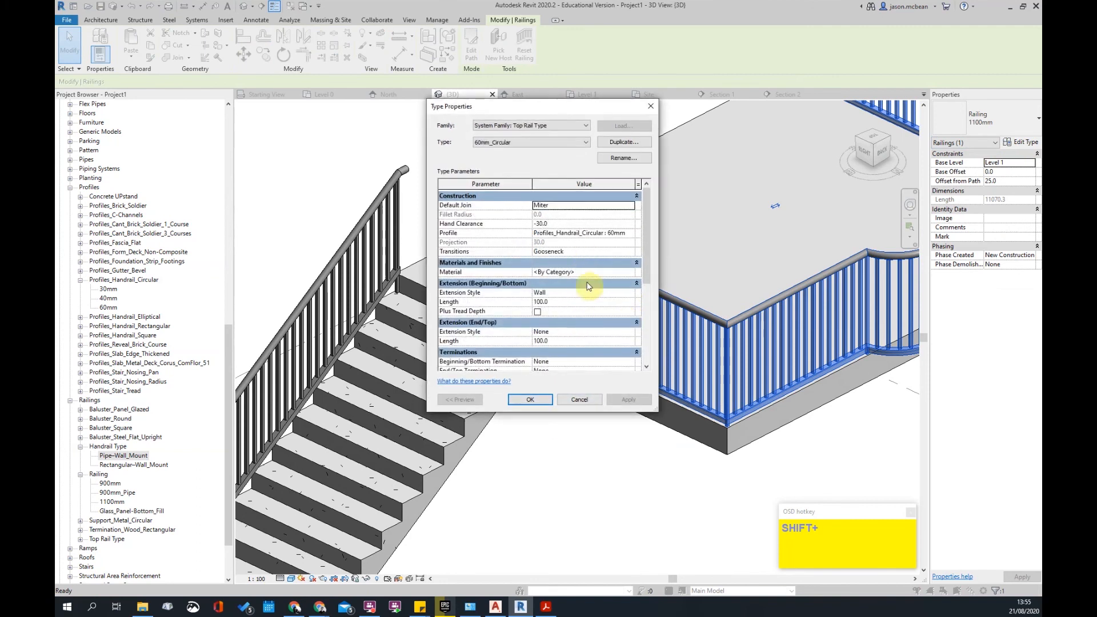
{"action": "scroll", "coordinate": [583, 320], "scroll_direction": "down", "scroll_amount": 1}
{"action": "left_click", "coordinate": [630, 264]}
{"action": "left_click", "coordinate": [625, 281]}
{"action": "left_click", "coordinate": [629, 307]}
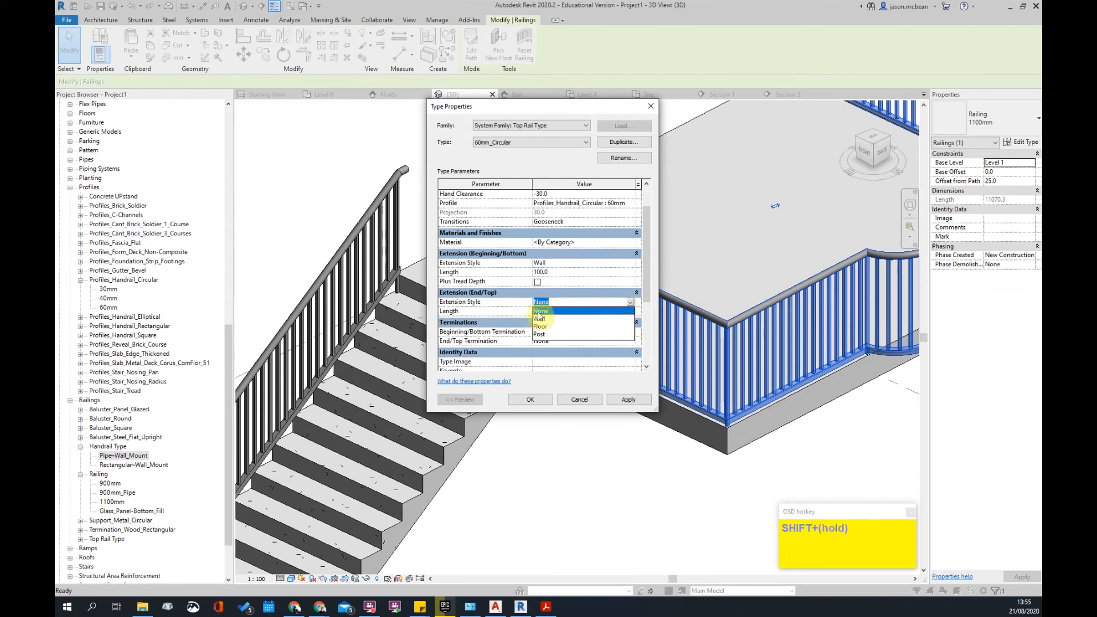
{"action": "left_click", "coordinate": [569, 321]}
{"action": "left_click", "coordinate": [628, 400]}
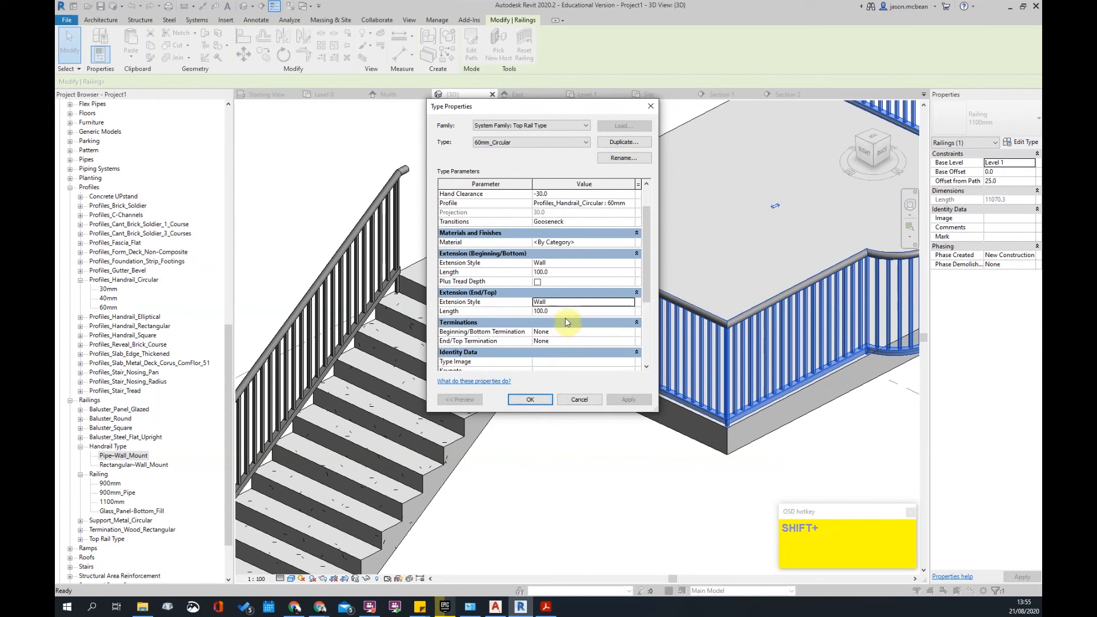
{"action": "left_click", "coordinate": [531, 400]}
{"action": "left_click", "coordinate": [520, 401]}
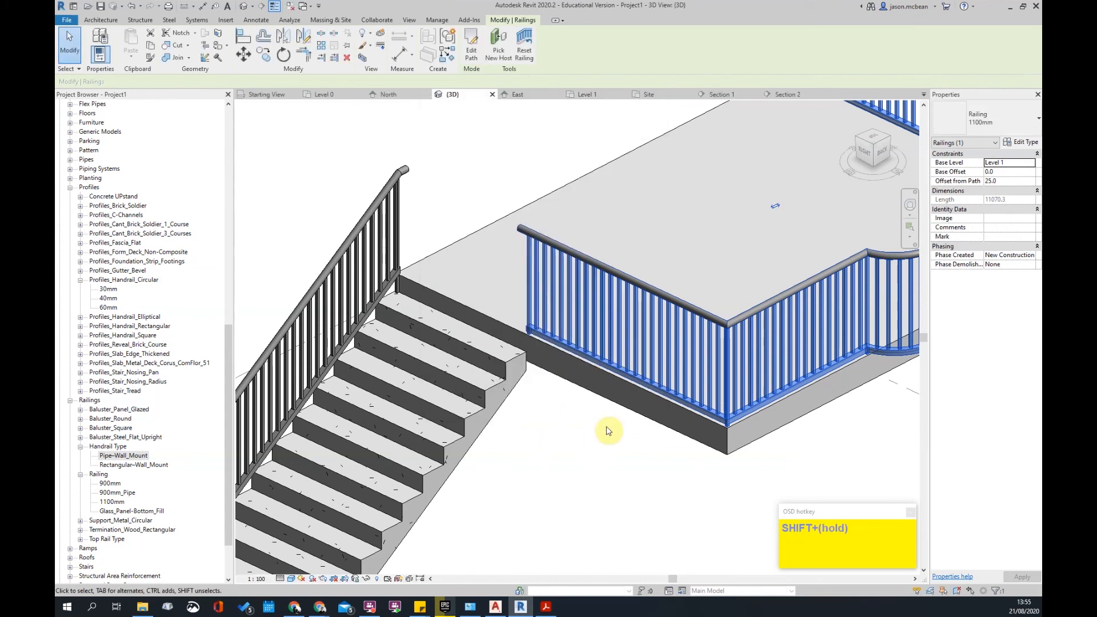
- Orbit around the stair and deck to check the extended top rails
{"action": "left_click", "coordinate": [611, 453]}
{"action": "scroll", "coordinate": [612, 335], "scroll_direction": "down", "scroll_amount": 3}
{"action": "scroll", "coordinate": [675, 486], "scroll_direction": "up", "scroll_amount": 3}
{"action": "left_click", "coordinate": [625, 484]}
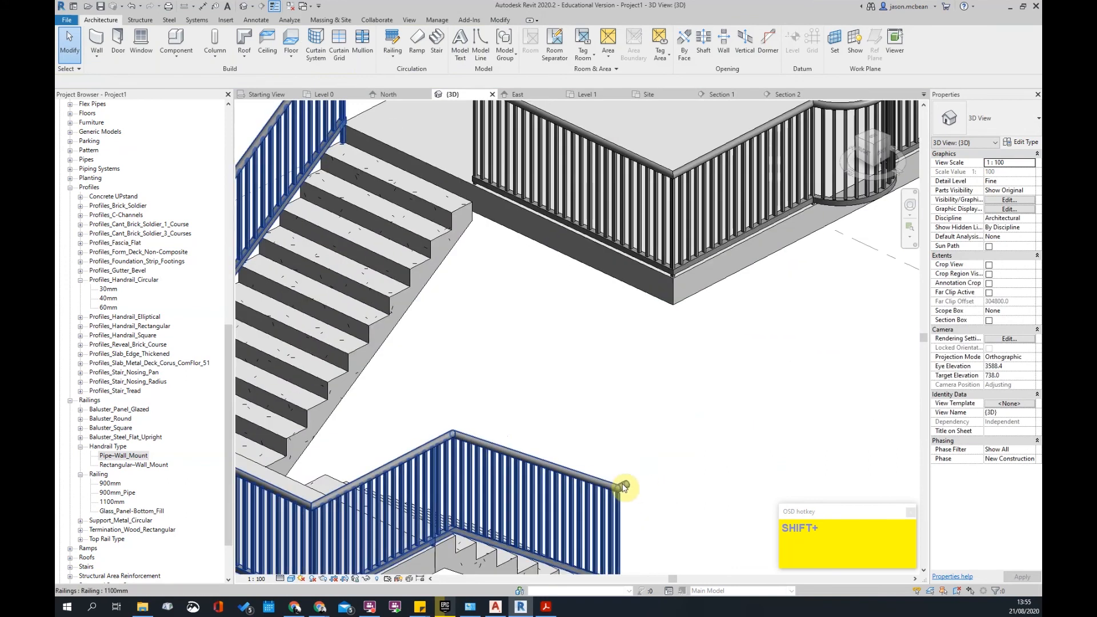
{"action": "scroll", "coordinate": [644, 380], "scroll_direction": "down", "scroll_amount": 3}
{"action": "middle_click_drag", "start_coordinate": [645, 380], "coordinate": [435, 271], "text": "shift"}
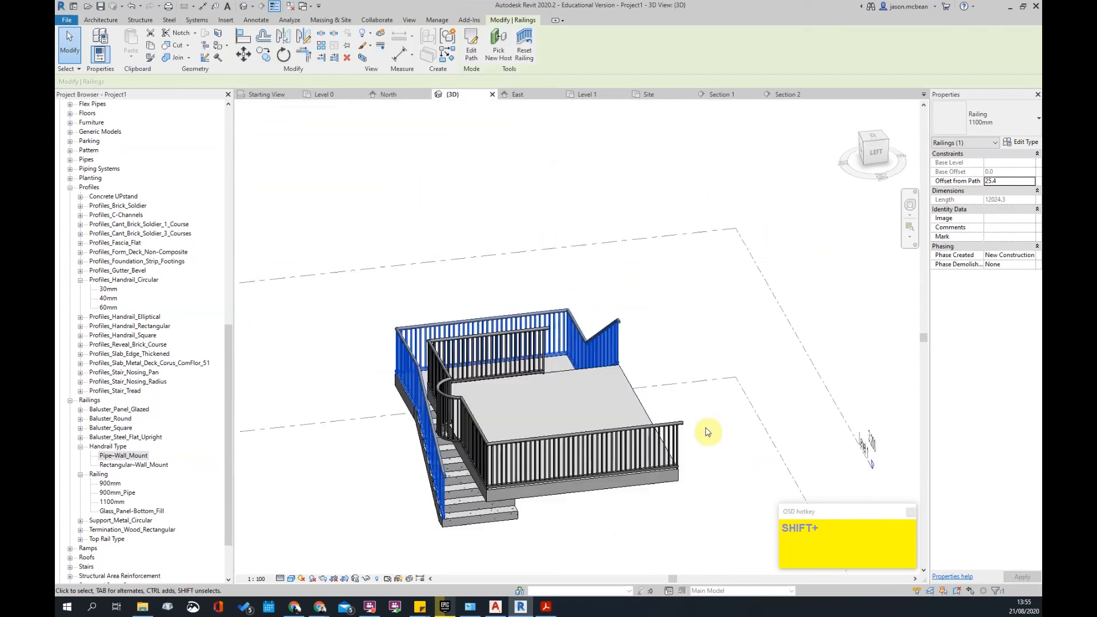
{"action": "scroll", "coordinate": [657, 437], "scroll_direction": "up", "scroll_amount": 3}
{"action": "scroll", "coordinate": [624, 447], "scroll_direction": "down", "scroll_amount": 3}
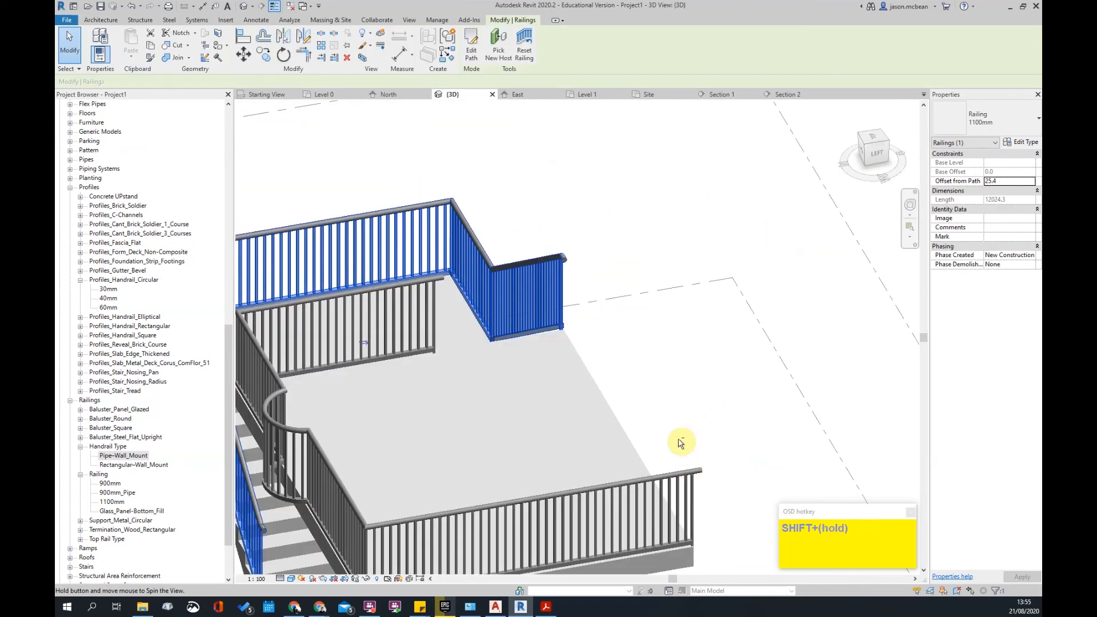
{"action": "middle_click_drag", "start_coordinate": [680, 444], "coordinate": [434, 292], "text": "shift"}
{"action": "scroll", "coordinate": [421, 333], "scroll_direction": "up", "scroll_amount": 3}
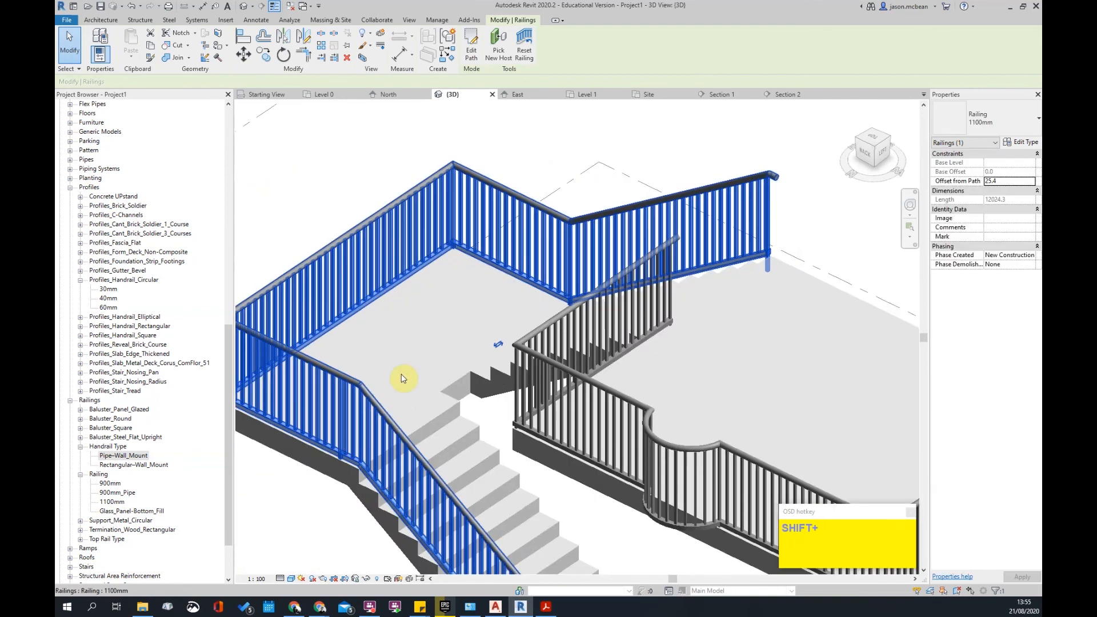
{"action": "middle_click_drag", "start_coordinate": [558, 286], "coordinate": [666, 164], "text": "shift"}
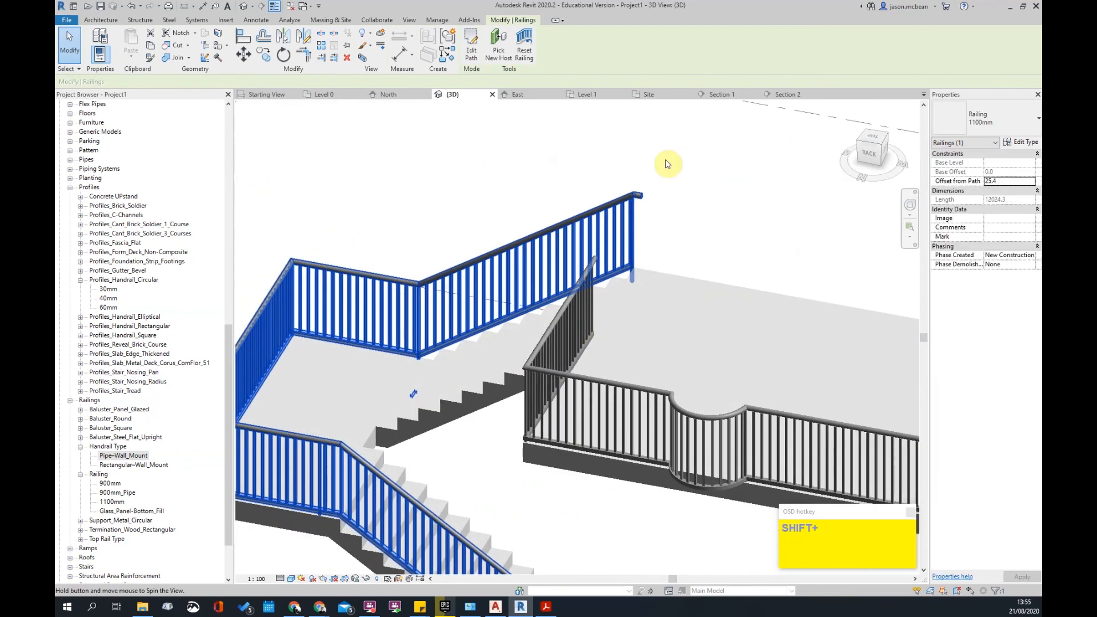
{"action": "left_click", "coordinate": [666, 165]}
{"action": "left_click", "coordinate": [595, 248]}
{"action": "key", "text": "Escape"}
- Open the Baluster_Round family for editing, then close it without saving changes
{"action": "left_click", "coordinate": [102, 419]}
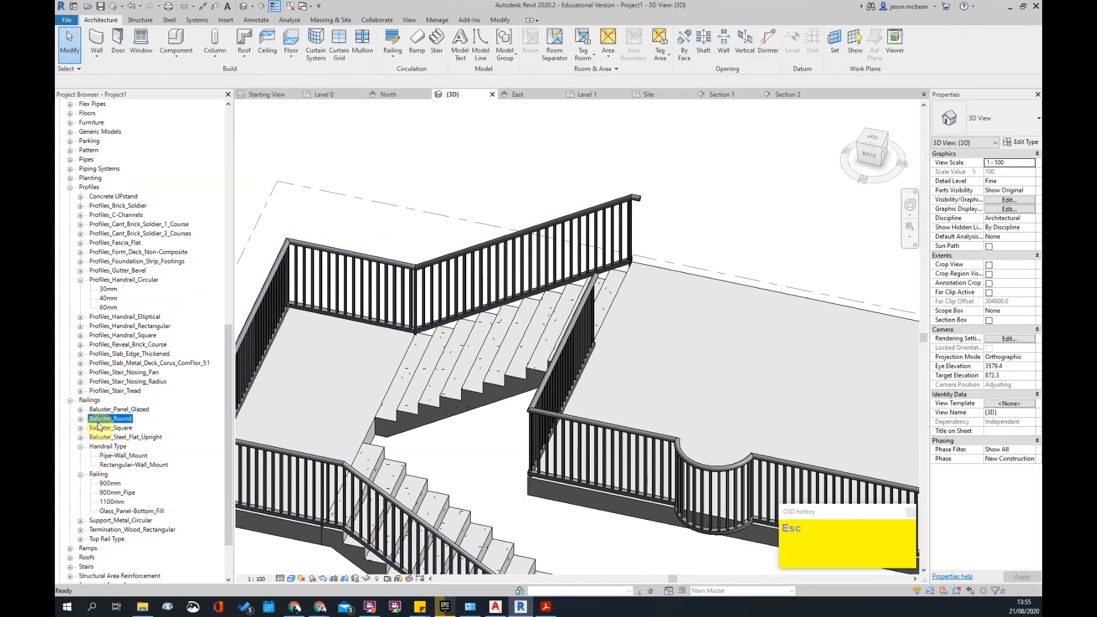
{"action": "left_click", "coordinate": [81, 420]}
{"action": "right_click", "coordinate": [114, 421]}
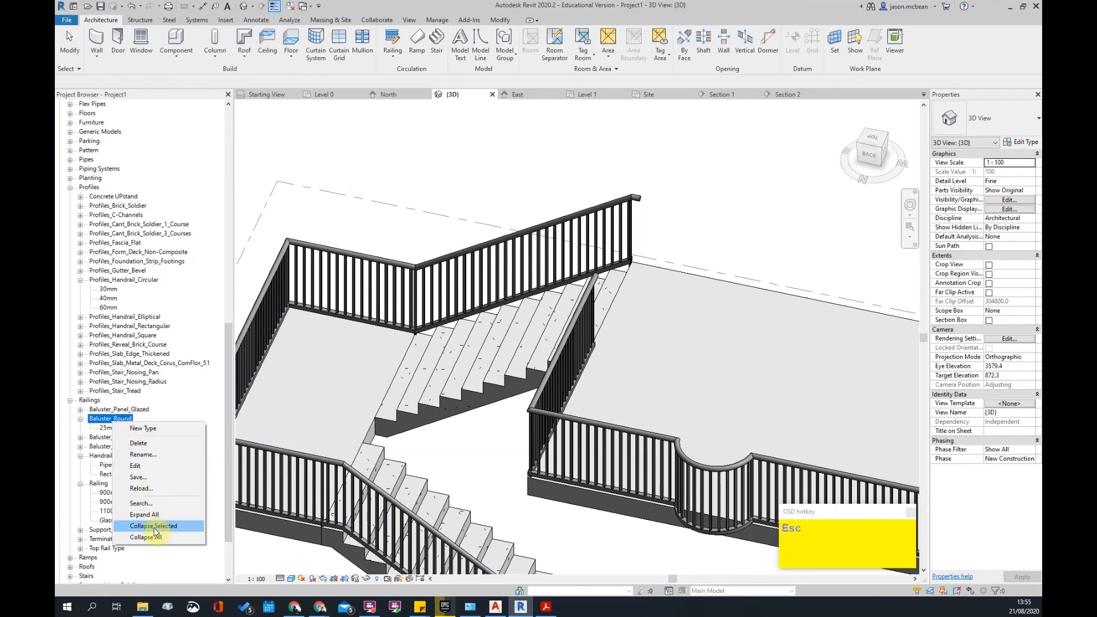
{"action": "left_click", "coordinate": [136, 466]}
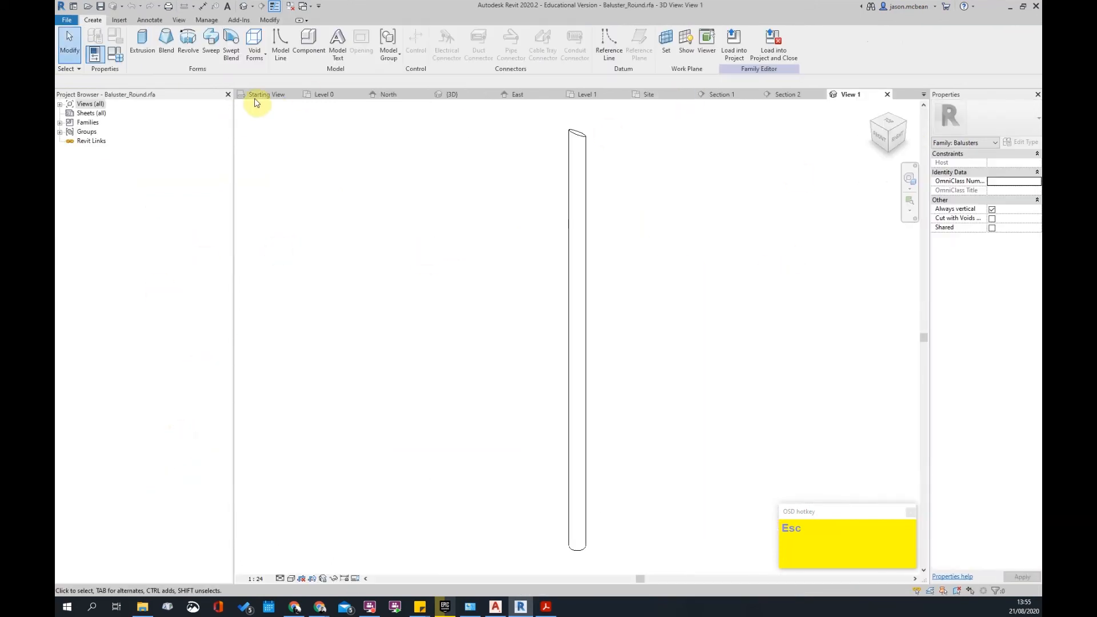
{"action": "left_click", "coordinate": [887, 94]}
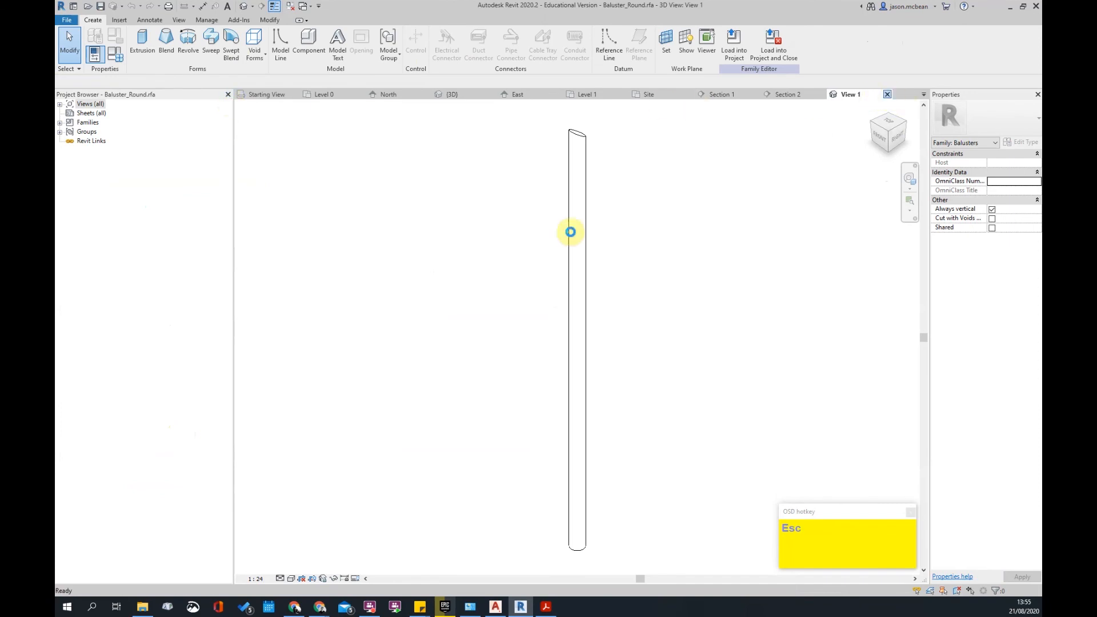
{"action": "left_click", "coordinate": [570, 312]}
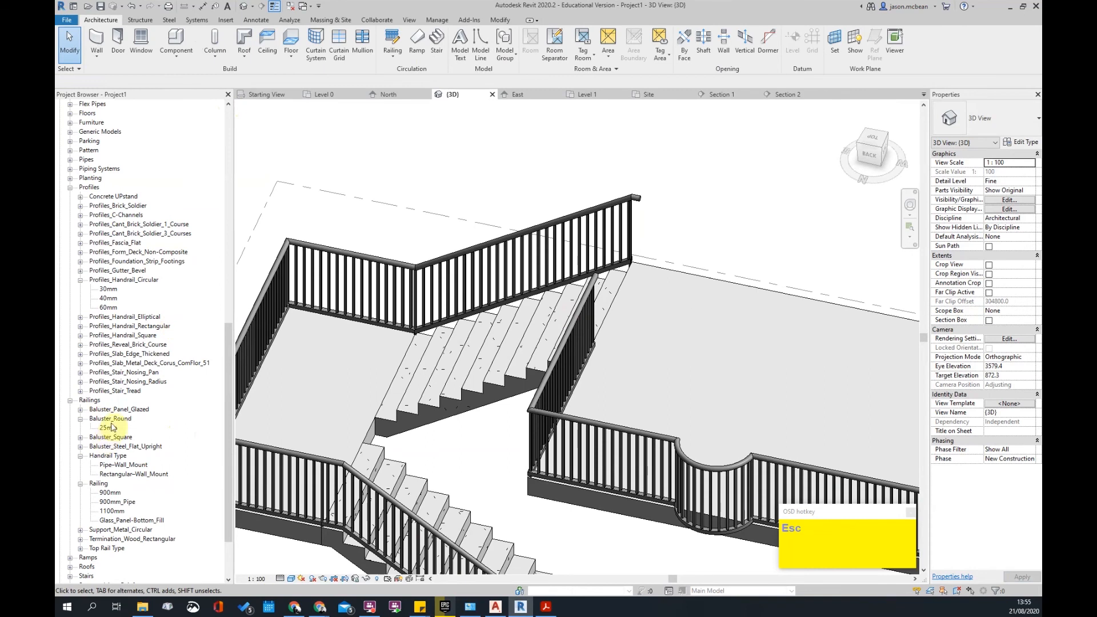
- Duplicate the Baluster_Round 25mm type and name the copy 10mm
{"action": "right_click", "coordinate": [108, 429]}
{"action": "left_click", "coordinate": [139, 435]}
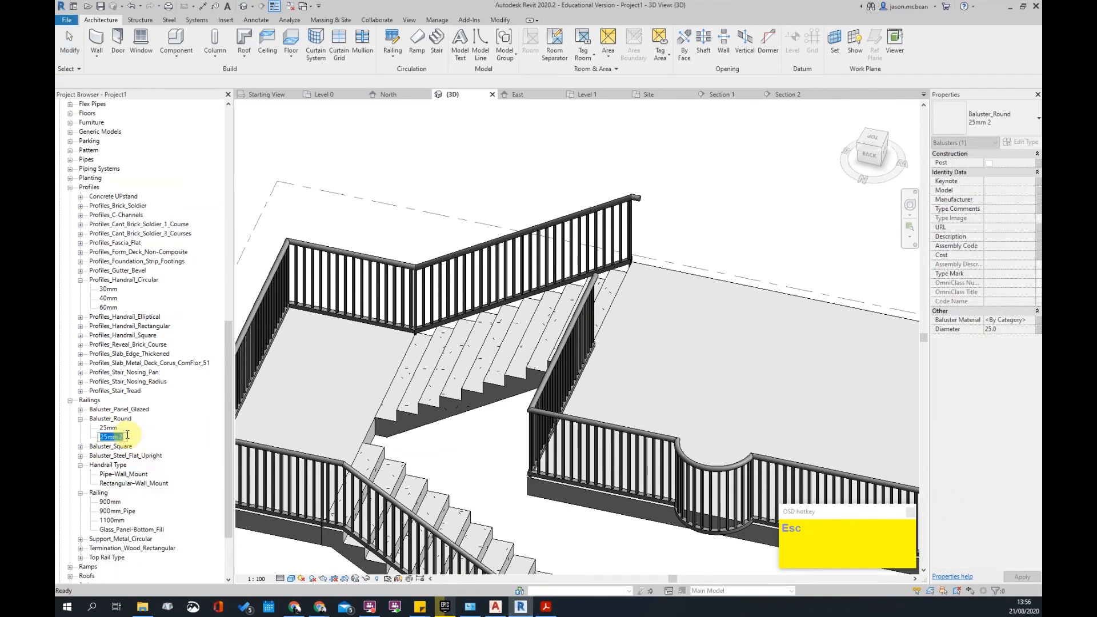
{"action": "type", "text": "10"}
{"action": "key", "text": "BackSpace"}
{"action": "key", "text": "BackSpace"}
{"action": "key", "text": "Return"}
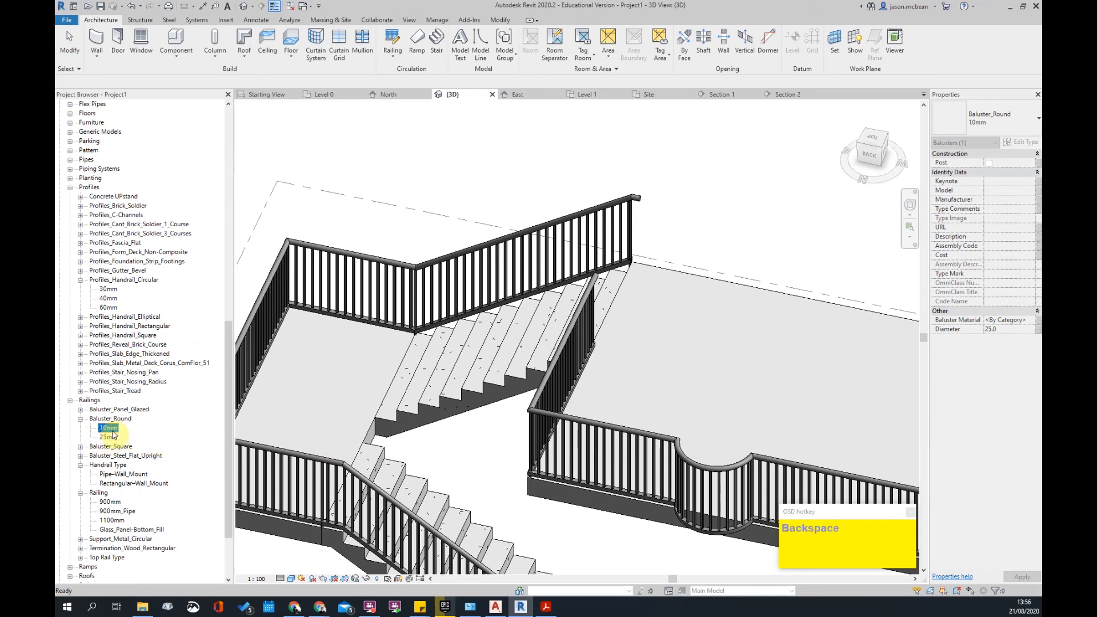
- Set the 10mm baluster type's Diameter to 10.0
{"action": "right_click", "coordinate": [114, 434]}
{"action": "left_click", "coordinate": [146, 519]}
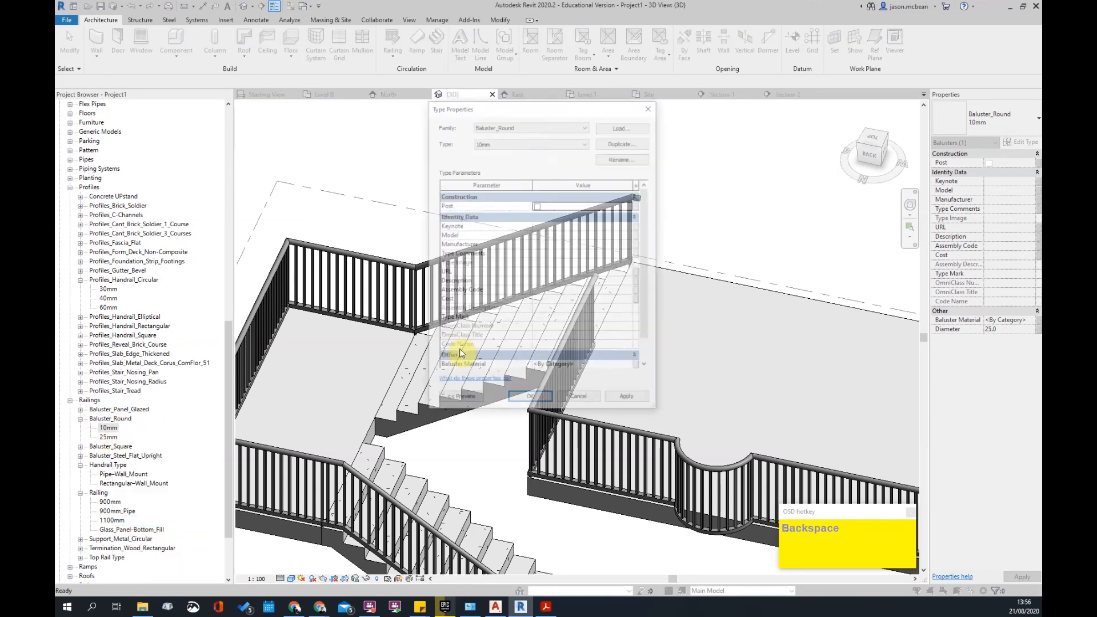
{"action": "scroll", "coordinate": [561, 323], "scroll_direction": "down", "scroll_amount": 1}
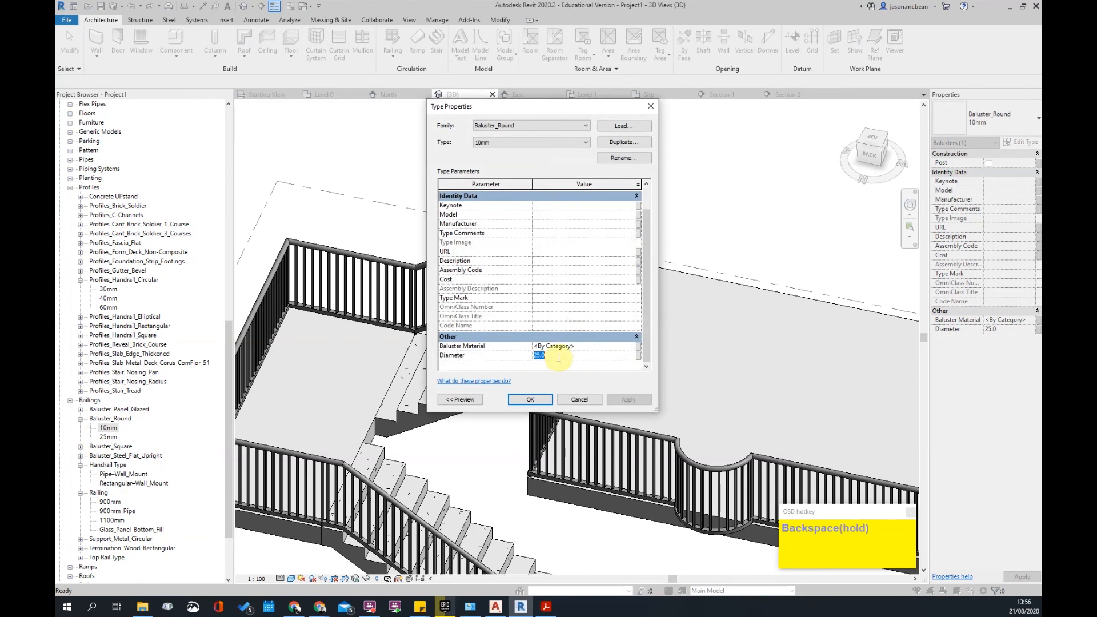
{"action": "left_click", "coordinate": [537, 400]}
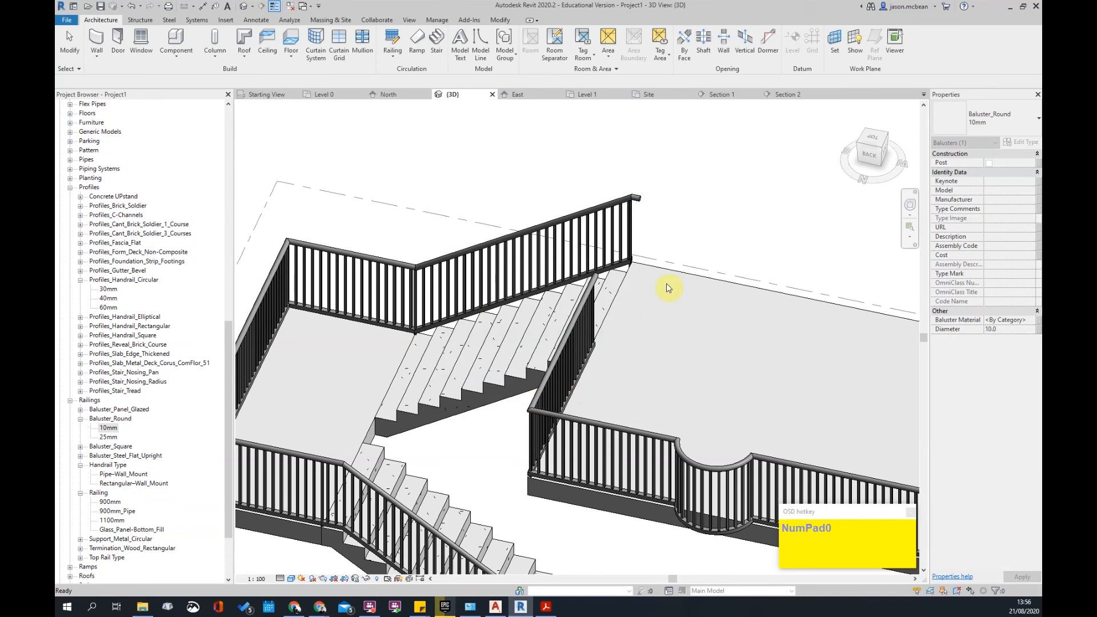
{"action": "scroll", "coordinate": [652, 254], "scroll_direction": "up", "scroll_amount": 3}
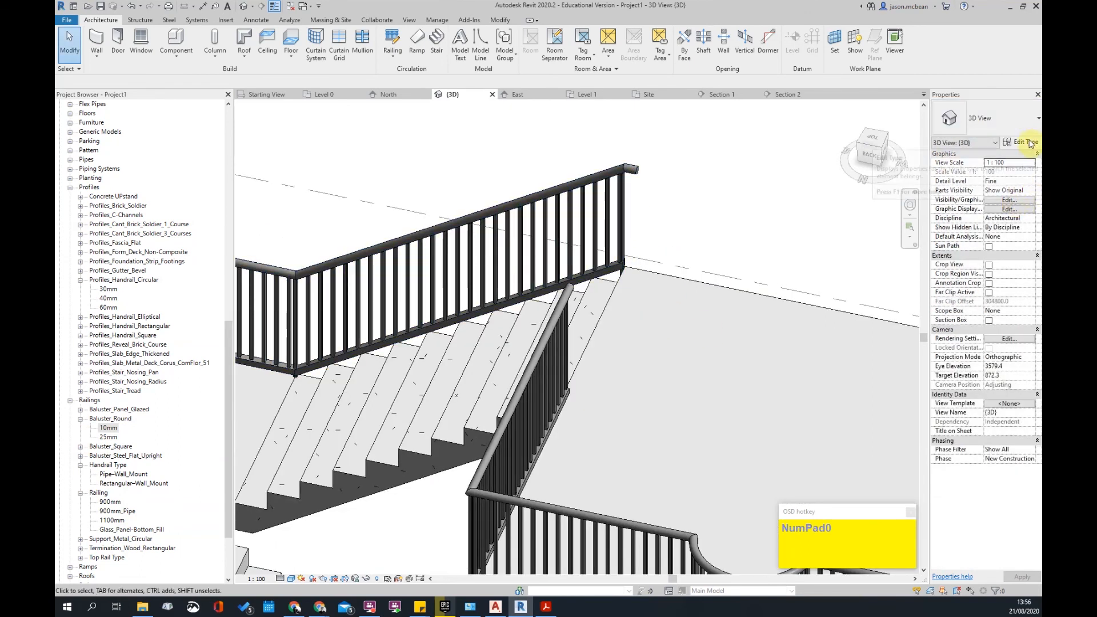
- Open the 1100mm railing's type properties and review its rail structure unchanged
{"action": "left_click", "coordinate": [629, 172]}
{"action": "left_click", "coordinate": [1020, 143]}
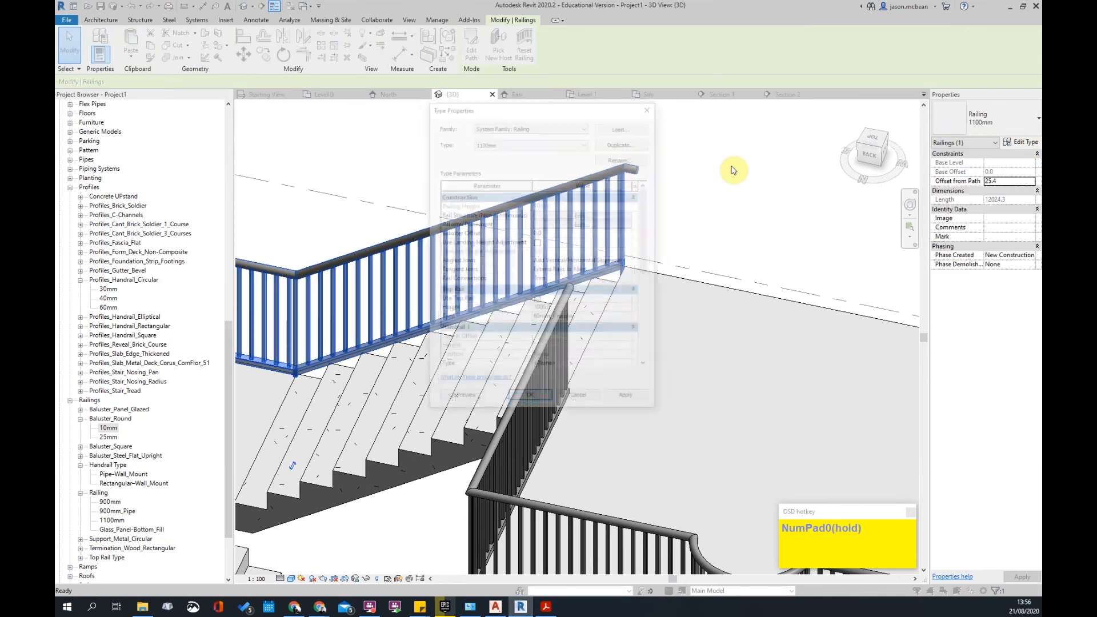
{"action": "left_click", "coordinate": [583, 218]}
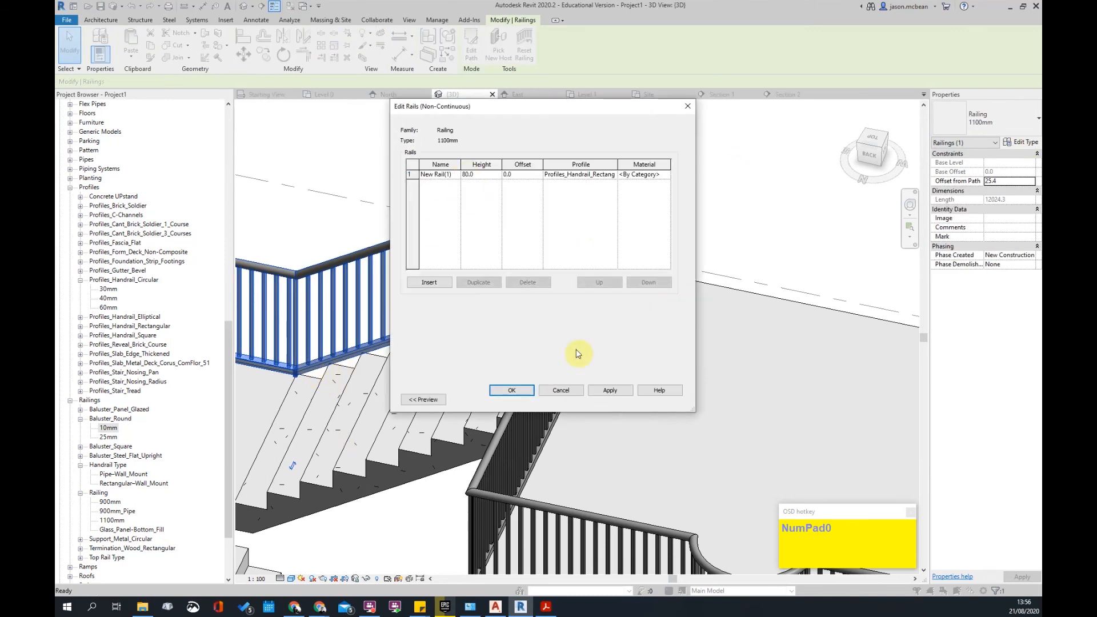
{"action": "left_click", "coordinate": [561, 392]}
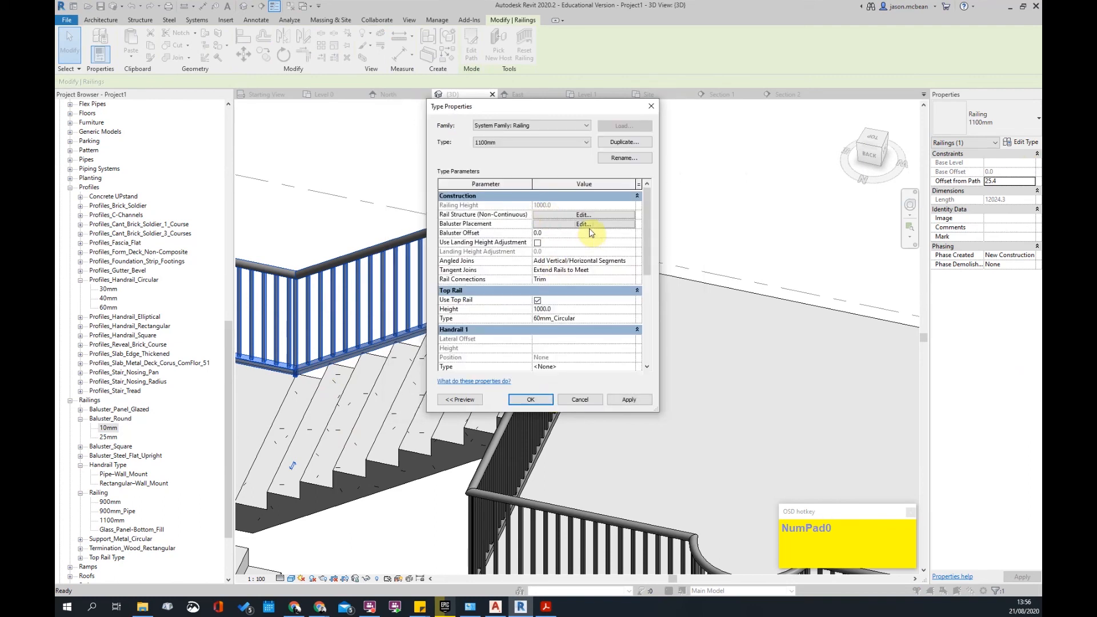
- Make regular balusters Baluster_Round : 10mm spaced 100.0 apart in the baluster placement
{"action": "left_click", "coordinate": [585, 225]}
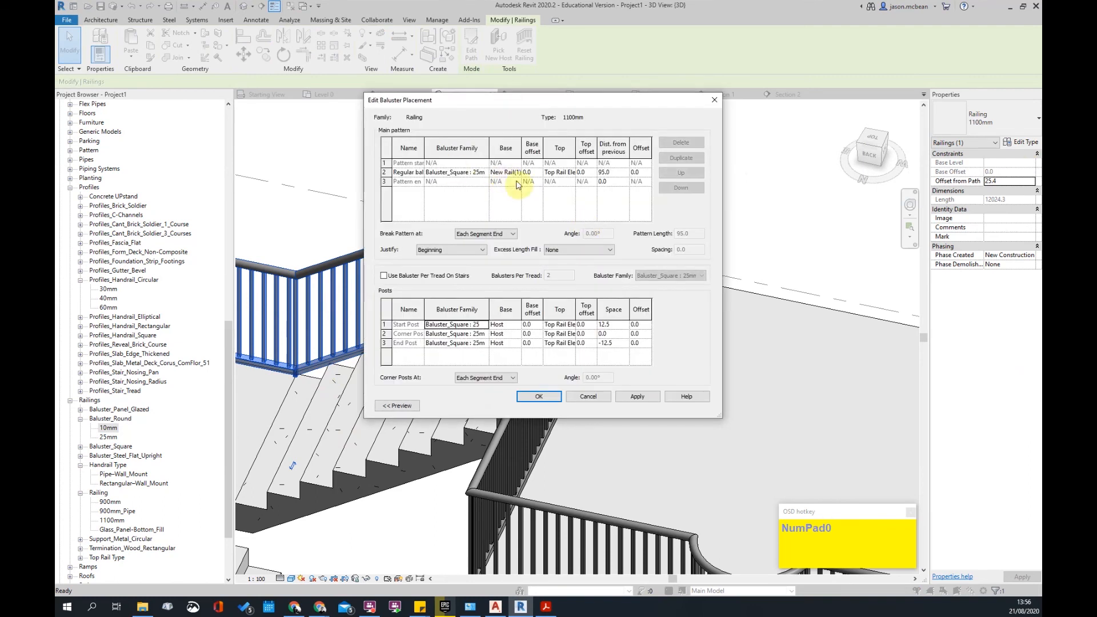
{"action": "left_click", "coordinate": [483, 174]}
{"action": "left_click", "coordinate": [484, 173]}
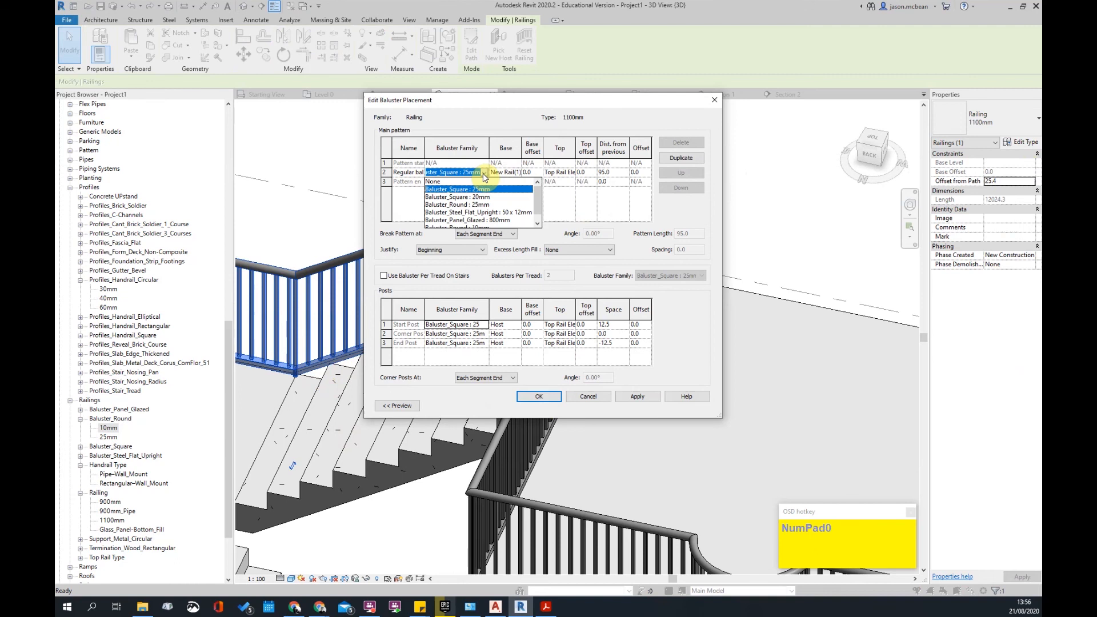
{"action": "scroll", "coordinate": [477, 200], "scroll_direction": "down", "scroll_amount": 3}
{"action": "left_click", "coordinate": [486, 220]}
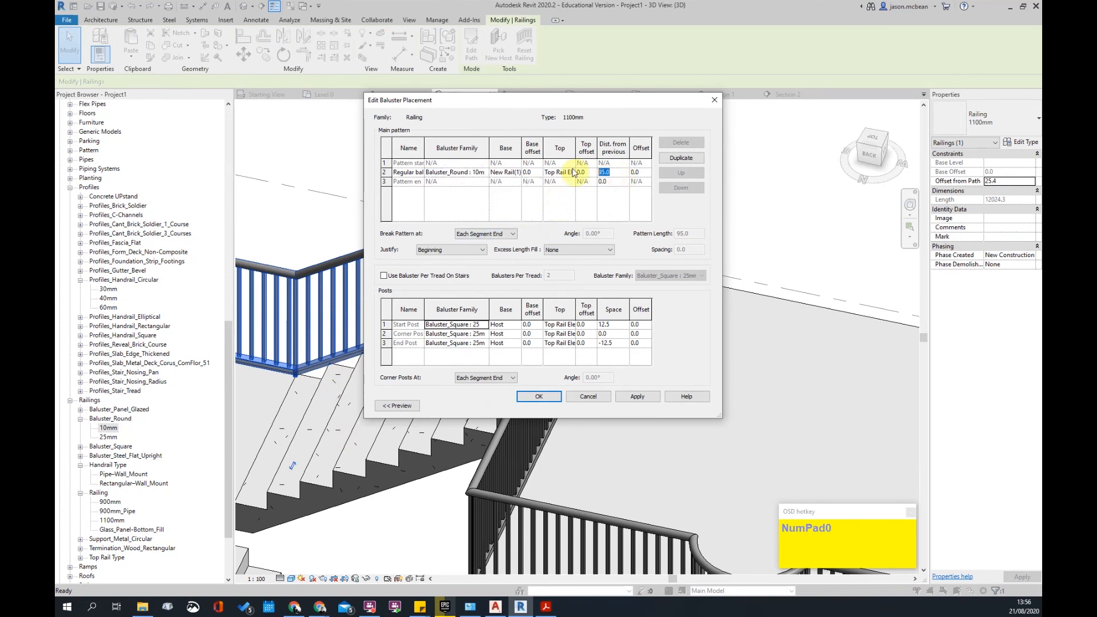
{"action": "left_click", "coordinate": [639, 397]}
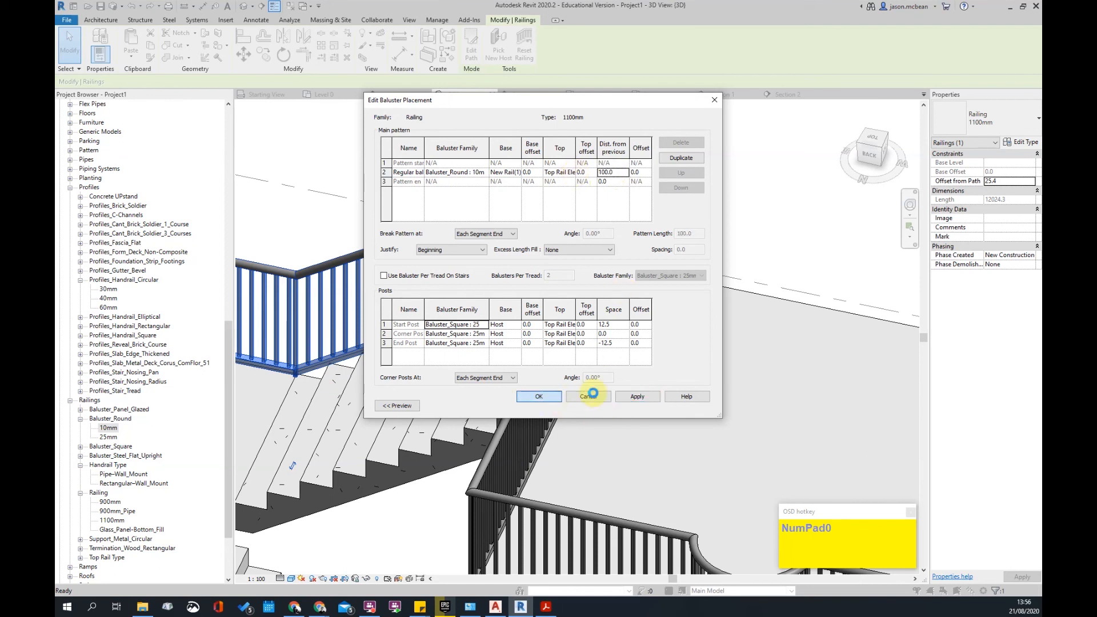
{"action": "left_click", "coordinate": [550, 397]}
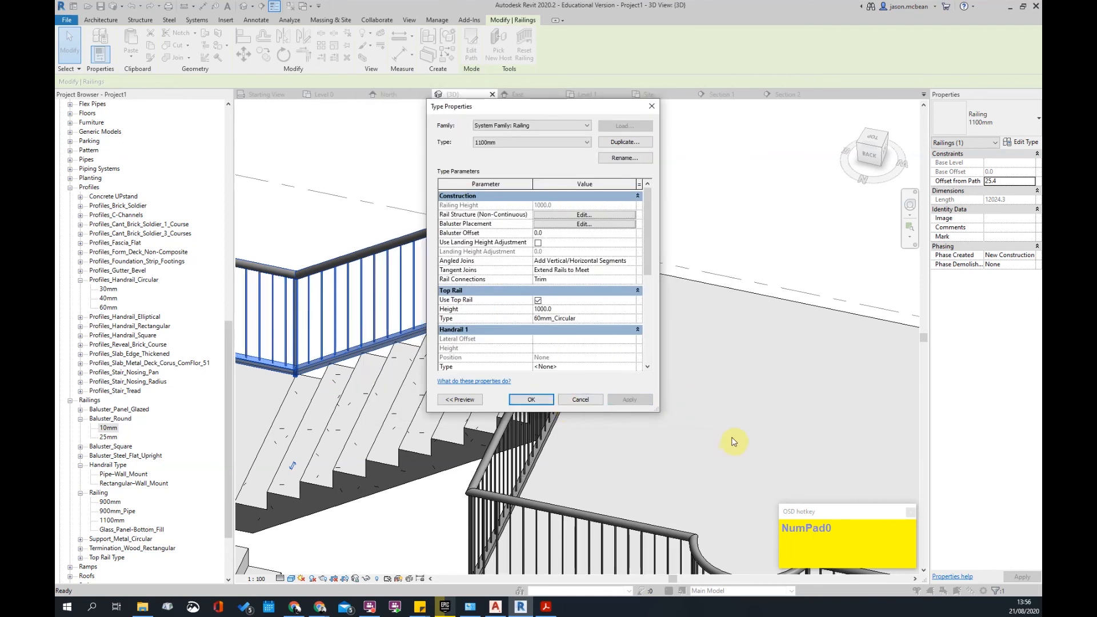
{"action": "left_click", "coordinate": [547, 401]}
{"action": "scroll", "coordinate": [784, 240], "scroll_direction": "down", "scroll_amount": 4}
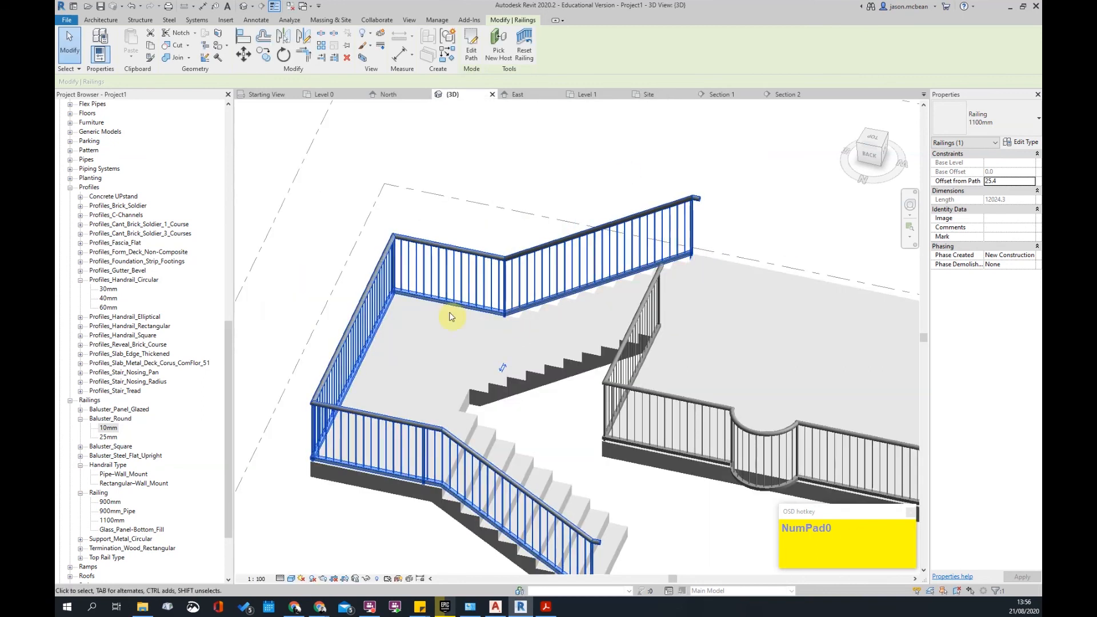
{"action": "scroll", "coordinate": [449, 312], "scroll_direction": "up", "scroll_amount": 5}
{"action": "scroll", "coordinate": [581, 248], "scroll_direction": "up", "scroll_amount": 1}
{"action": "key", "text": "Escape"}
{"action": "scroll", "coordinate": [688, 350], "scroll_direction": "down", "scroll_amount": 2}
{"action": "middle_click_drag", "start_coordinate": [714, 335], "coordinate": [628, 318], "text": "shift"}
{"action": "scroll", "coordinate": [870, 289], "scroll_direction": "up", "scroll_amount": 3}
{"action": "left_click", "coordinate": [869, 292]}
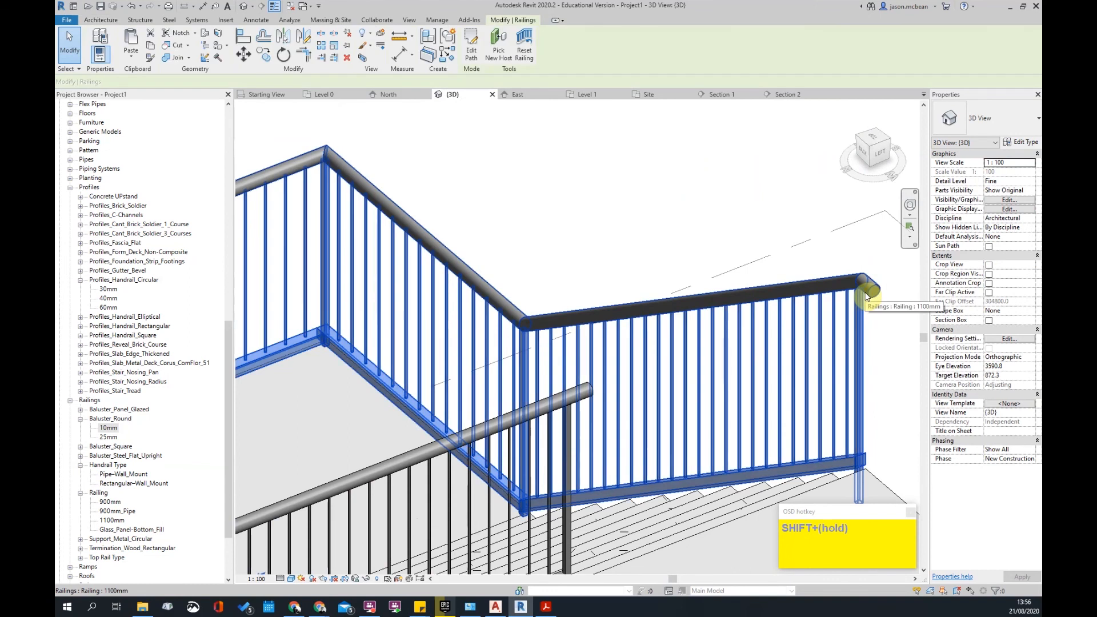
{"action": "key", "text": "Tab"}
{"action": "left_click", "coordinate": [869, 292]}
{"action": "scroll", "coordinate": [869, 292], "scroll_direction": "down", "scroll_amount": 3}
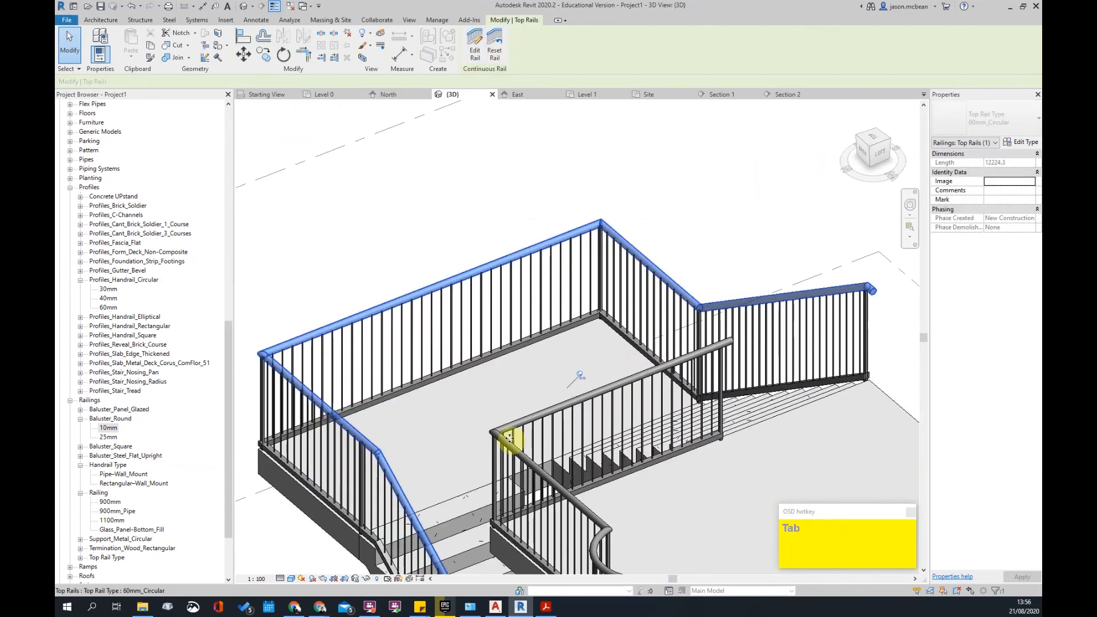
{"action": "scroll", "coordinate": [595, 400], "scroll_direction": "down", "scroll_amount": 1}
{"action": "middle_click_drag", "start_coordinate": [635, 414], "coordinate": [581, 336]}
{"action": "key", "text": "Escape"}
{"action": "scroll", "coordinate": [787, 298], "scroll_direction": "up", "scroll_amount": 3}
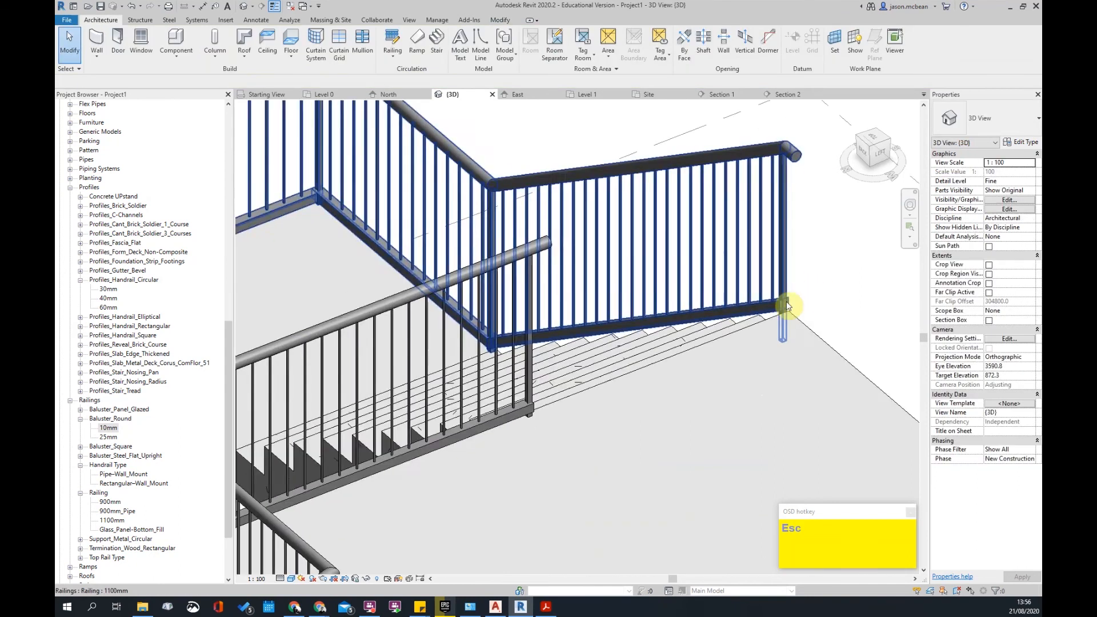
{"action": "scroll", "coordinate": [780, 307], "scroll_direction": "down", "scroll_amount": 3}
{"action": "middle_click_drag", "start_coordinate": [763, 315], "coordinate": [789, 326]}
{"action": "scroll", "coordinate": [763, 318], "scroll_direction": "up", "scroll_amount": 2}
{"action": "key", "text": "Escape"}
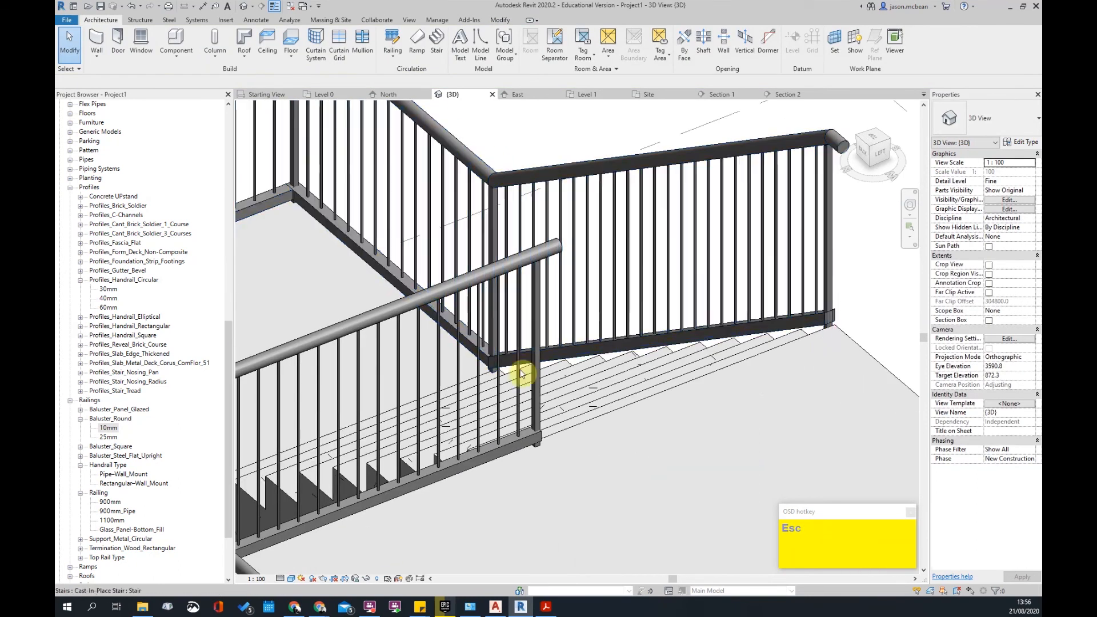
{"action": "scroll", "coordinate": [606, 330], "scroll_direction": "down", "scroll_amount": 2}
{"action": "scroll", "coordinate": [737, 327], "scroll_direction": "up", "scroll_amount": 2}
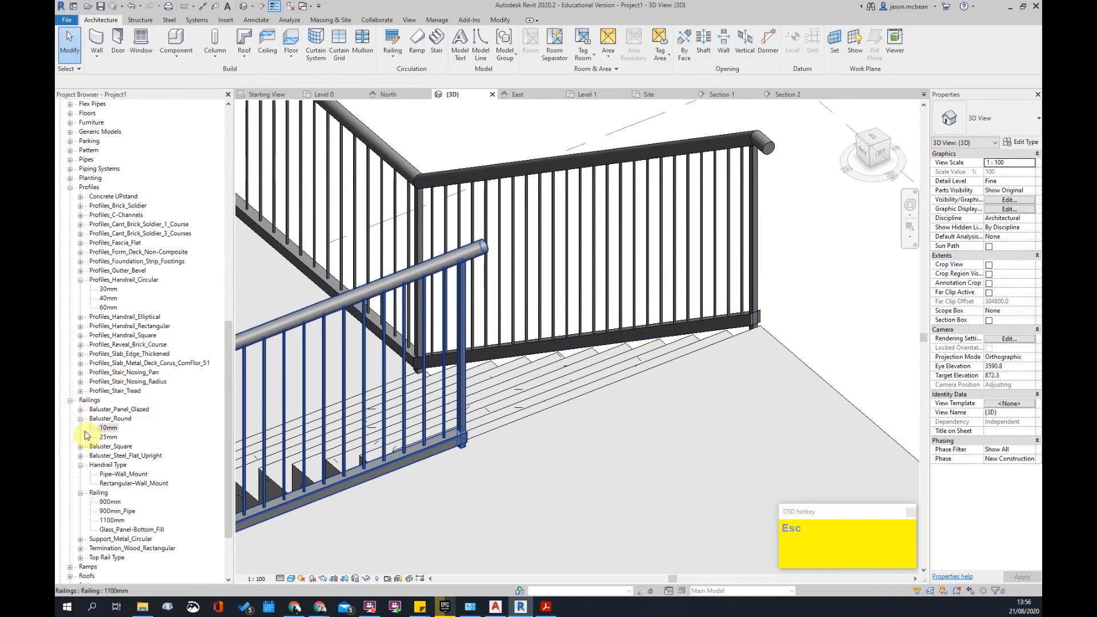
{"action": "scroll", "coordinate": [108, 443], "scroll_direction": "down", "scroll_amount": 1}
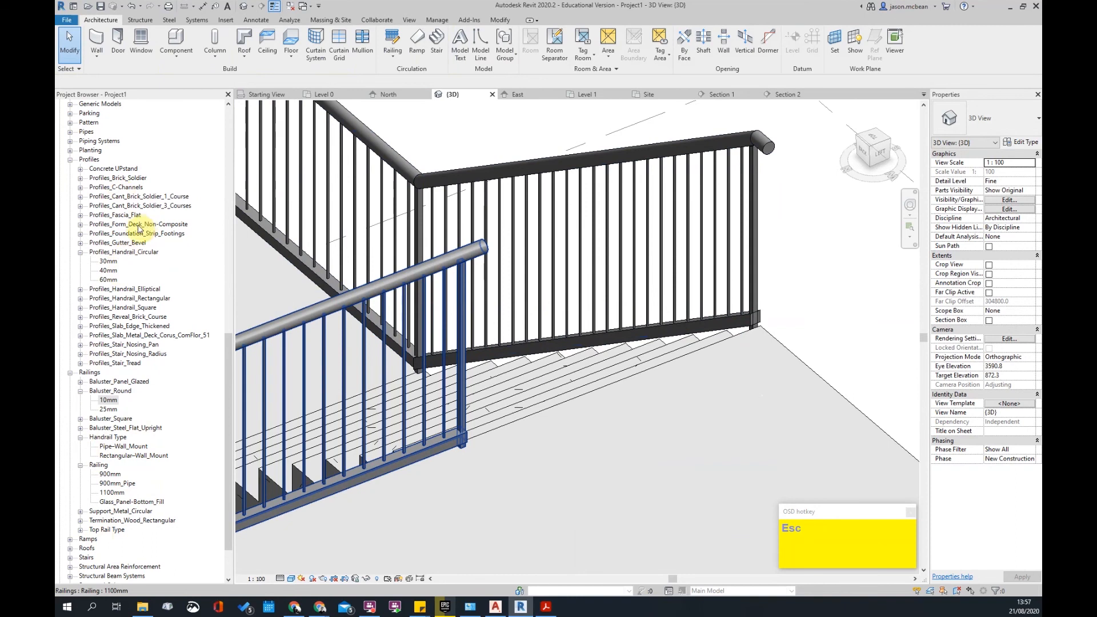
- Add a new Profiles_Handrail_Rectangular type named 50x15
{"action": "key", "text": "Escape"}
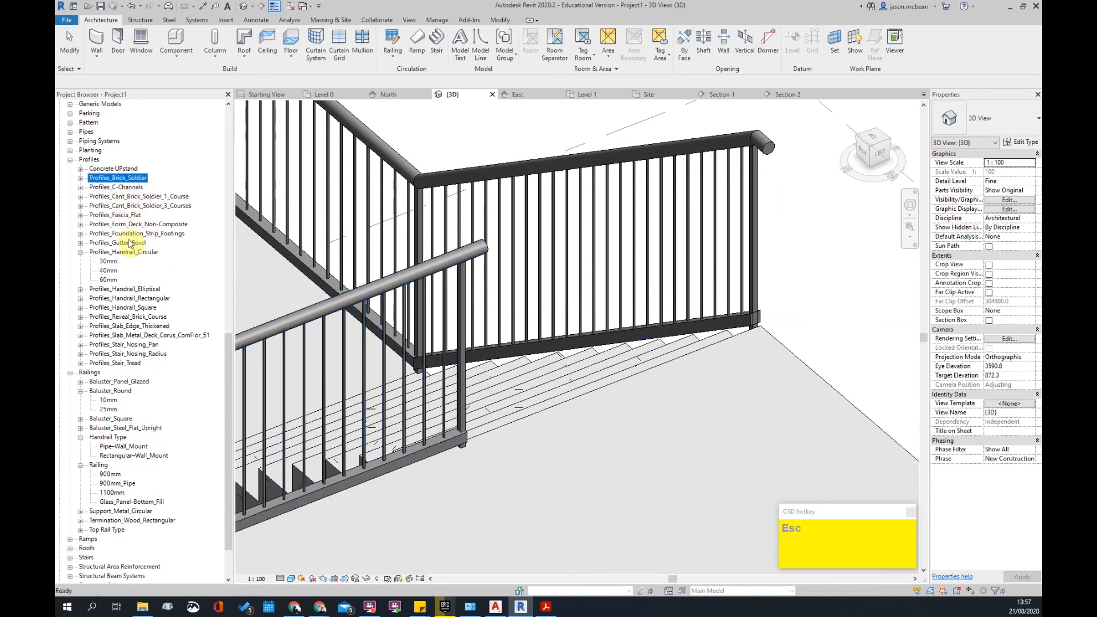
{"action": "left_click", "coordinate": [128, 298]}
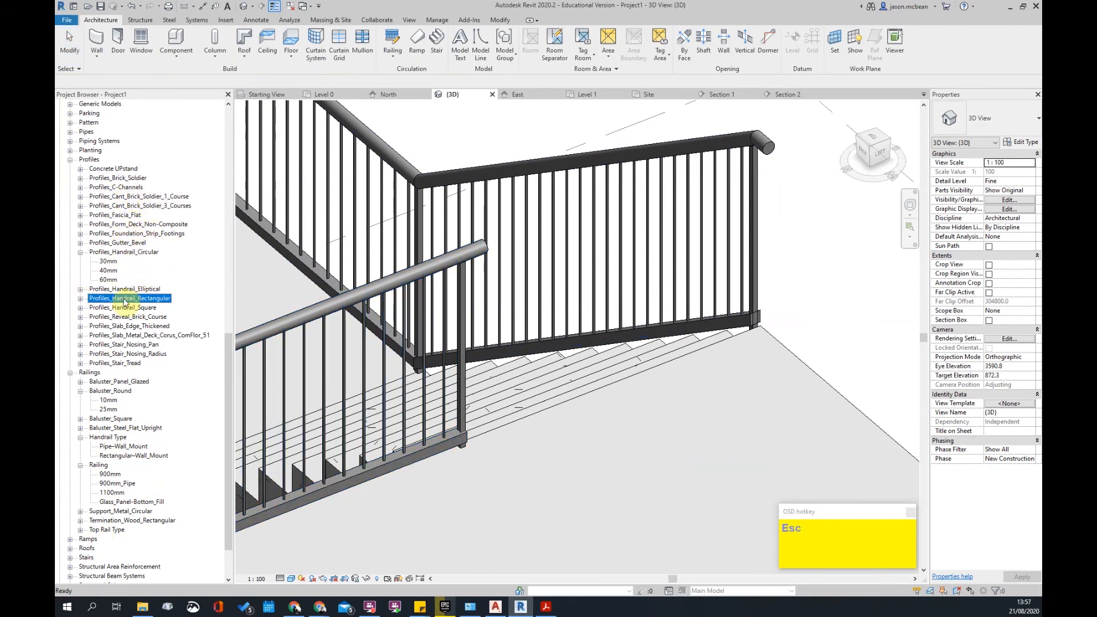
{"action": "left_click", "coordinate": [81, 298]}
{"action": "right_click", "coordinate": [130, 299]}
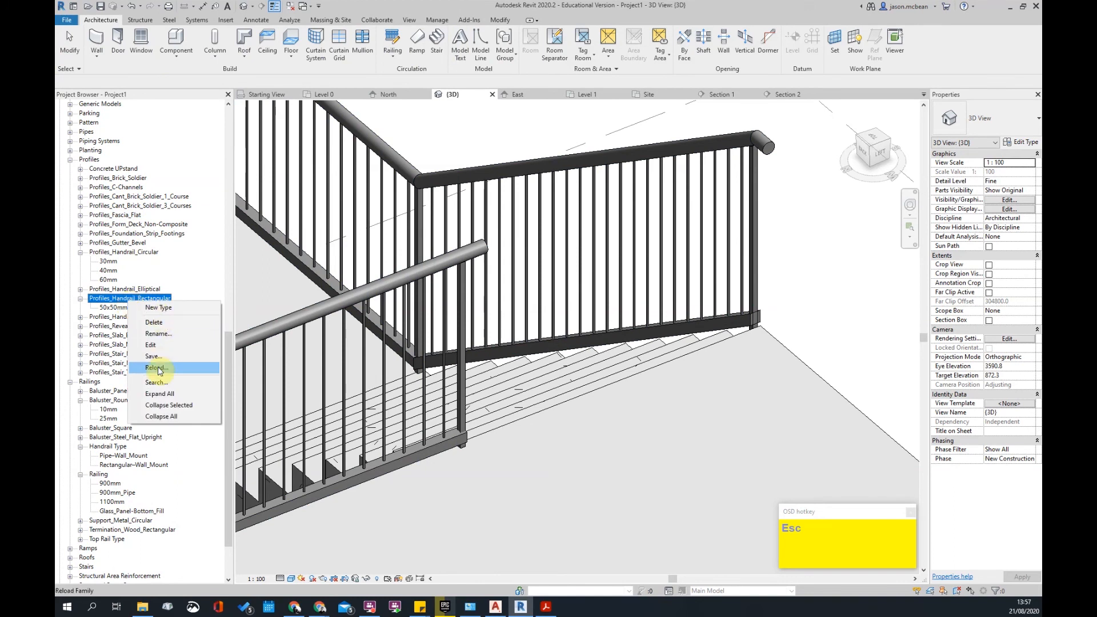
{"action": "left_click", "coordinate": [162, 308]}
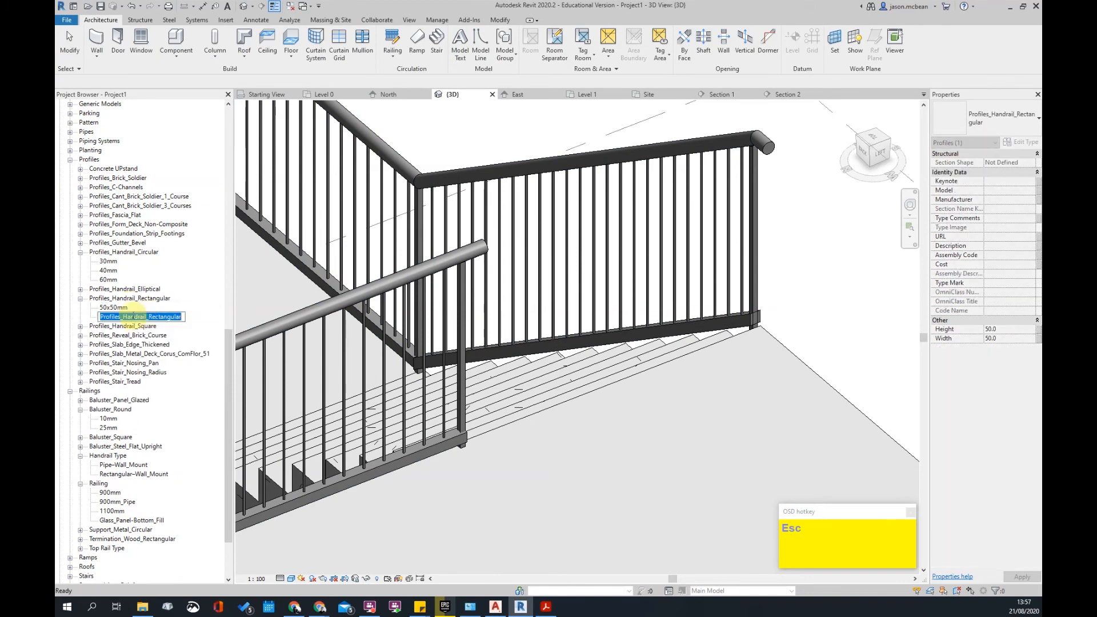
{"action": "type", "text": "50x15"}
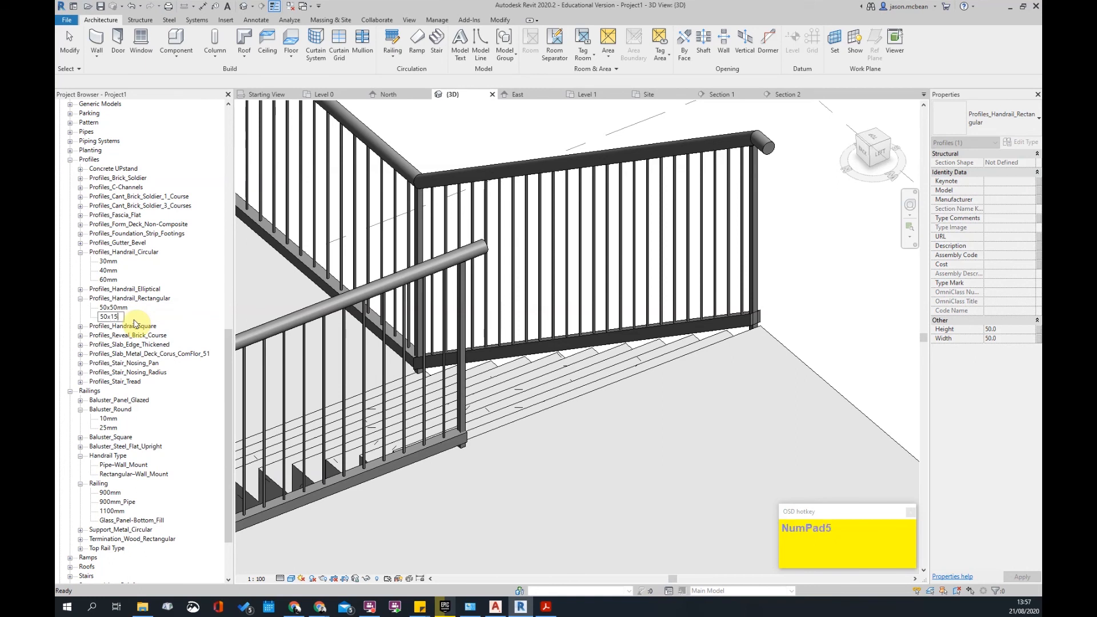
{"action": "key", "text": "Return"}
- Set the 50x15 profile type to Height 15 and Width 50
{"action": "right_click", "coordinate": [115, 309]}
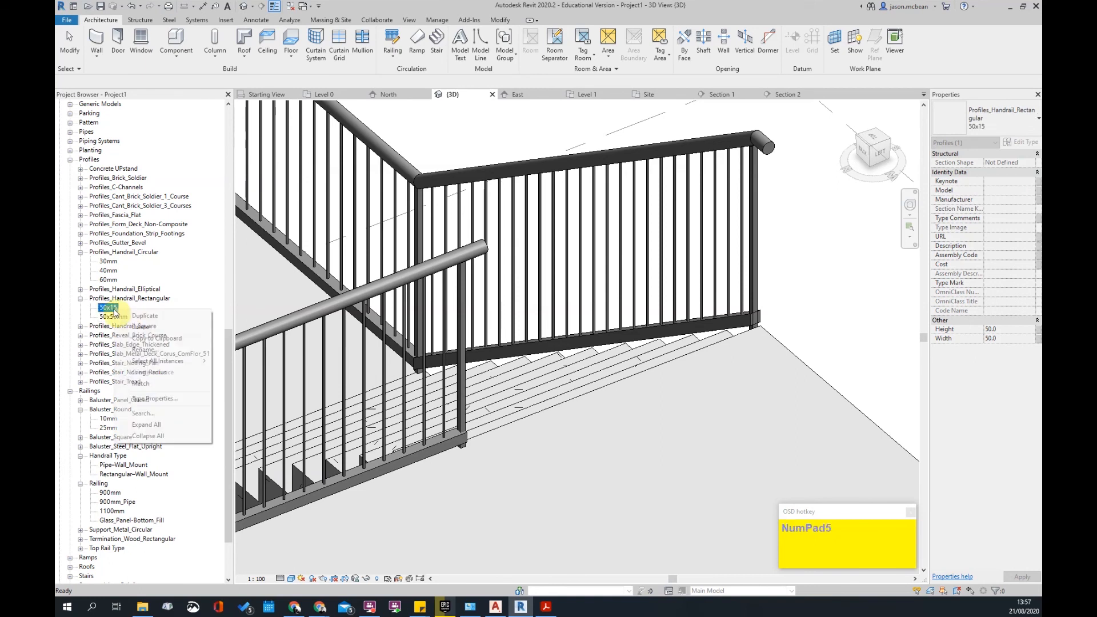
{"action": "left_click", "coordinate": [153, 399]}
{"action": "scroll", "coordinate": [568, 354], "scroll_direction": "down", "scroll_amount": 2}
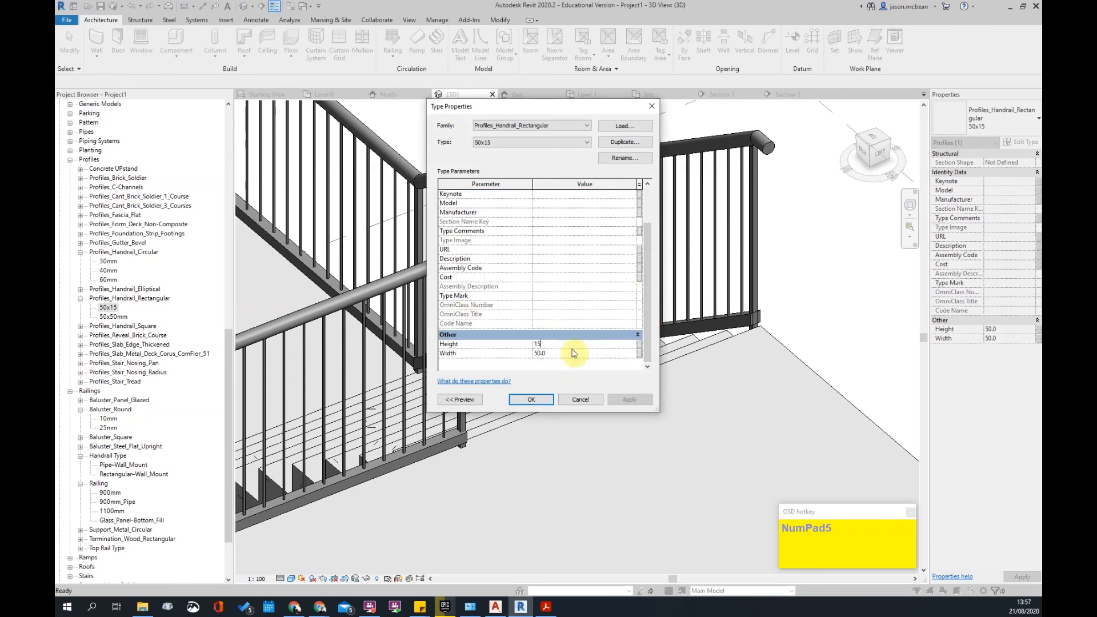
{"action": "left_click", "coordinate": [531, 400]}
{"action": "key", "text": "Escape"}
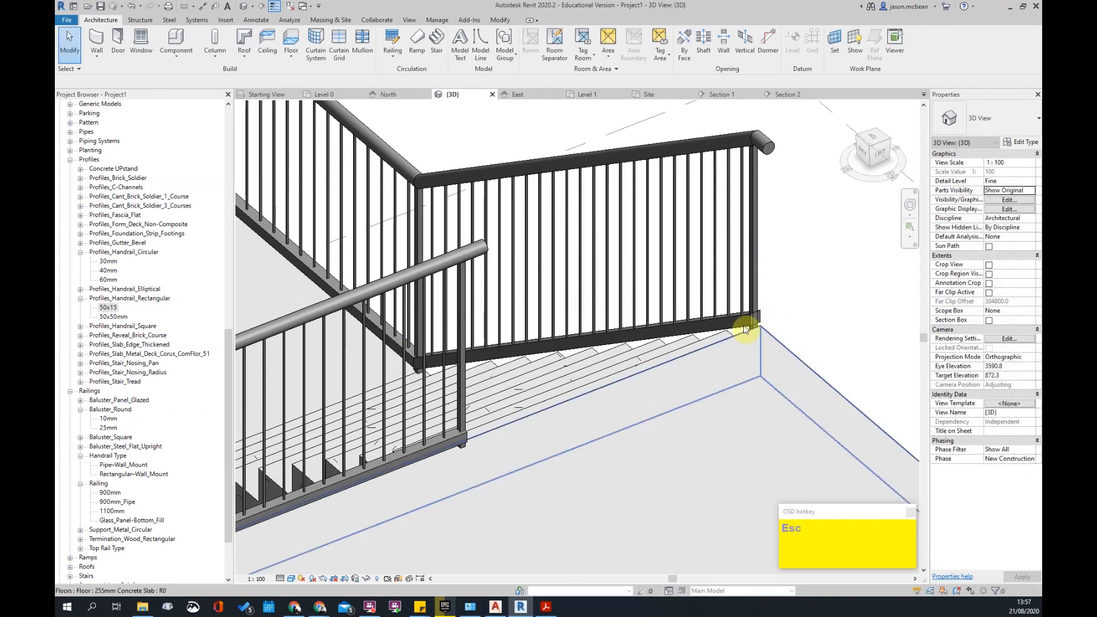
- Set the railing's first rail to height 90 with the rectangular handrail profile
{"action": "left_click", "coordinate": [745, 317]}
{"action": "left_click", "coordinate": [1023, 143]}
{"action": "left_click", "coordinate": [579, 220]}
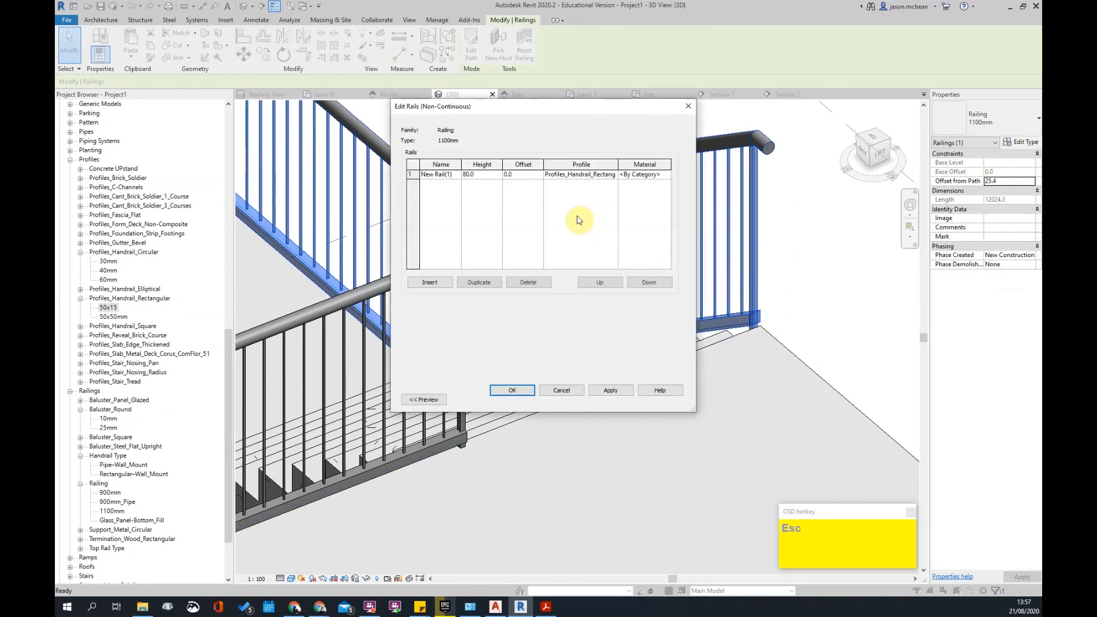
{"action": "left_click", "coordinate": [417, 171]}
{"action": "left_click", "coordinate": [484, 175]}
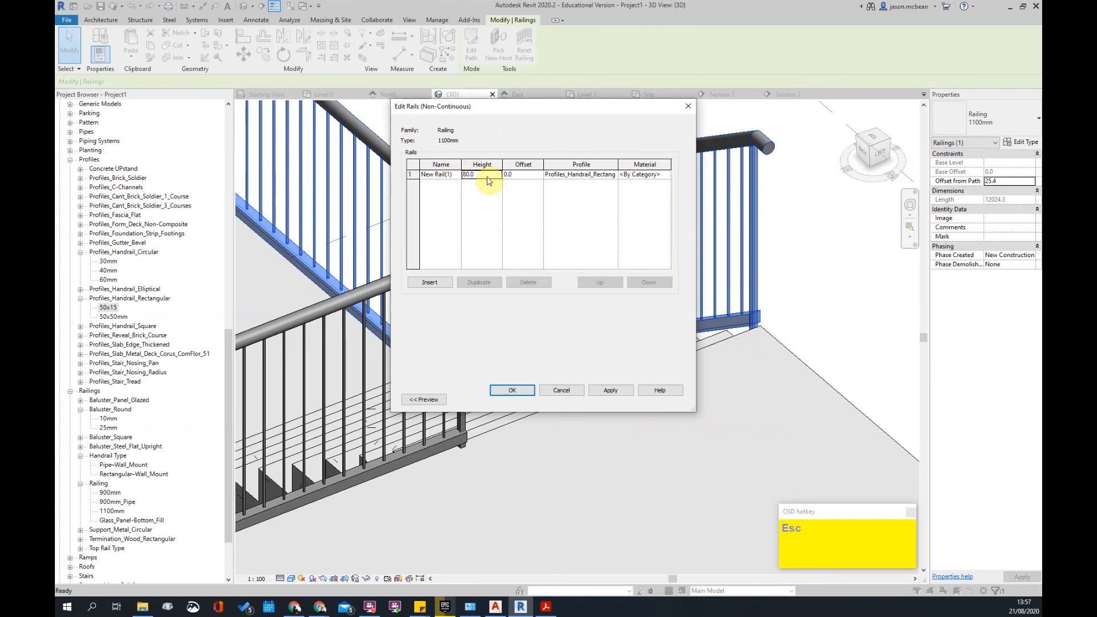
{"action": "left_click", "coordinate": [434, 208]}
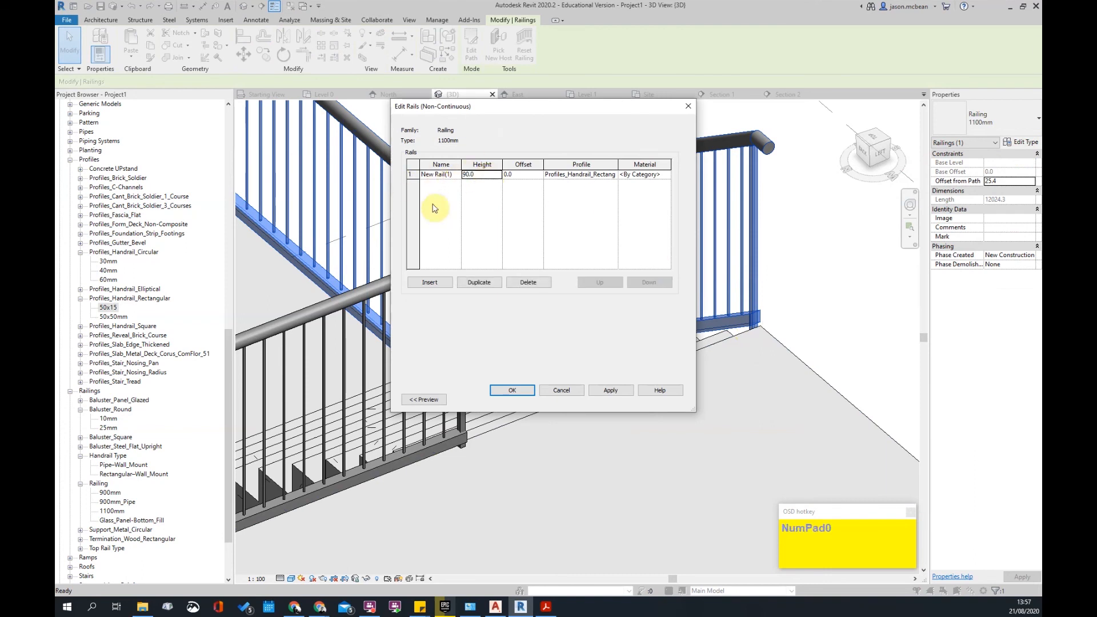
{"action": "left_click", "coordinate": [615, 174]}
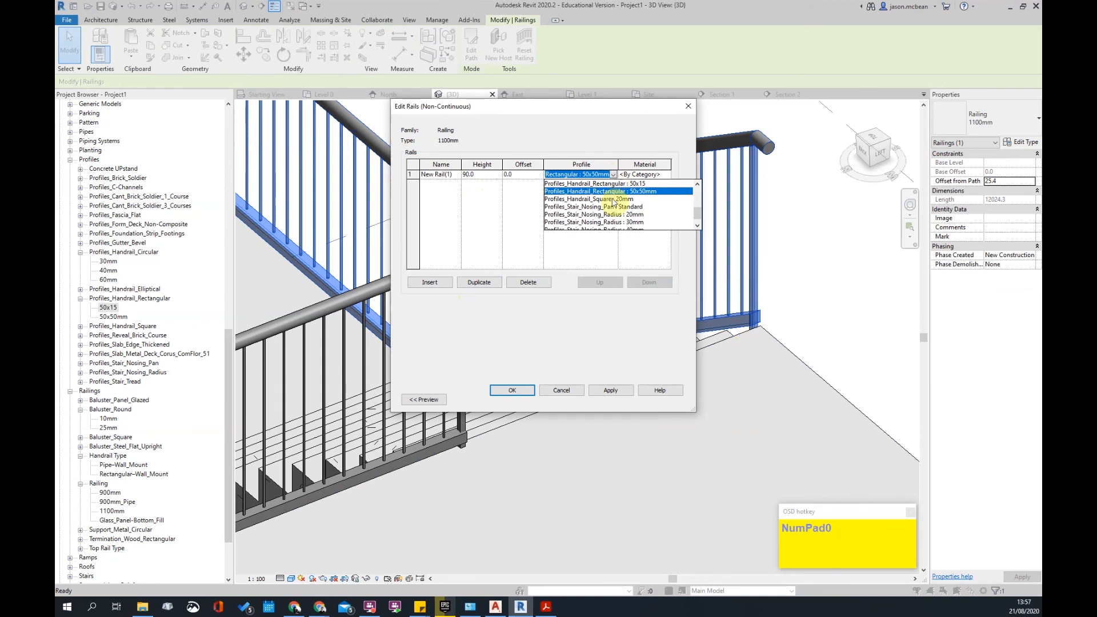
{"action": "left_click", "coordinate": [638, 184]}
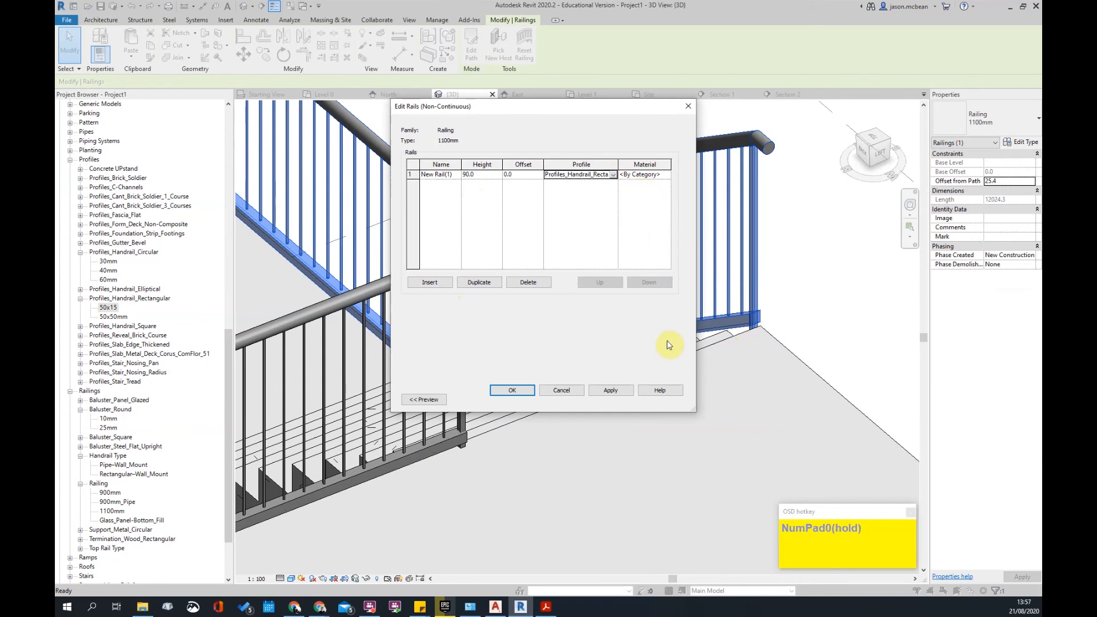
{"action": "left_click", "coordinate": [610, 392]}
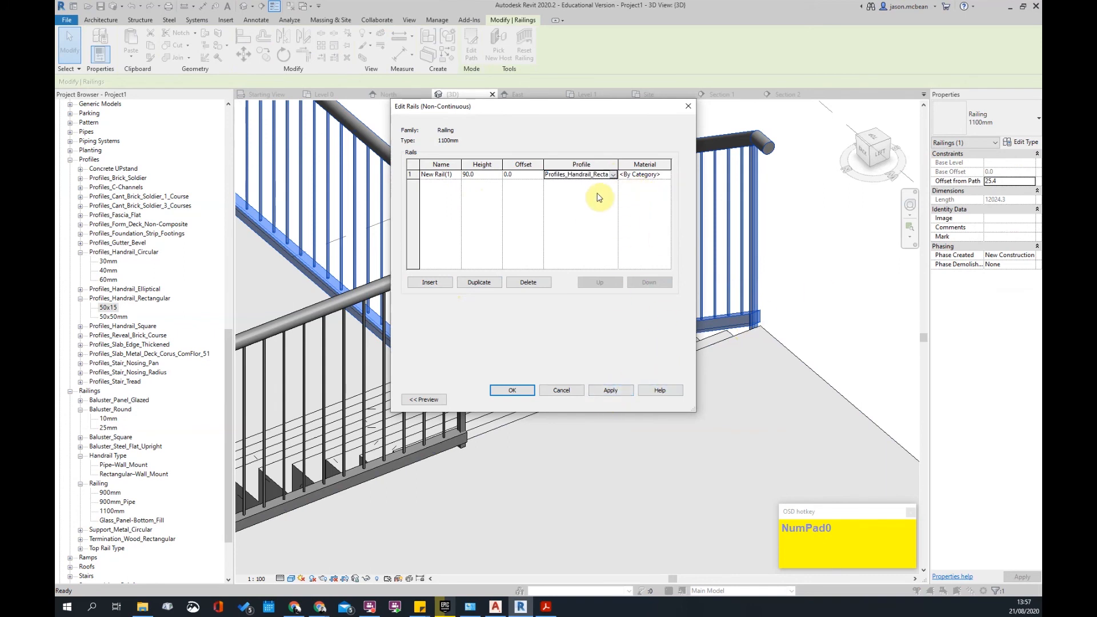
- Add a second rectangular-profile rail at height 850 and apply to the railing type
{"action": "left_click", "coordinate": [433, 282]}
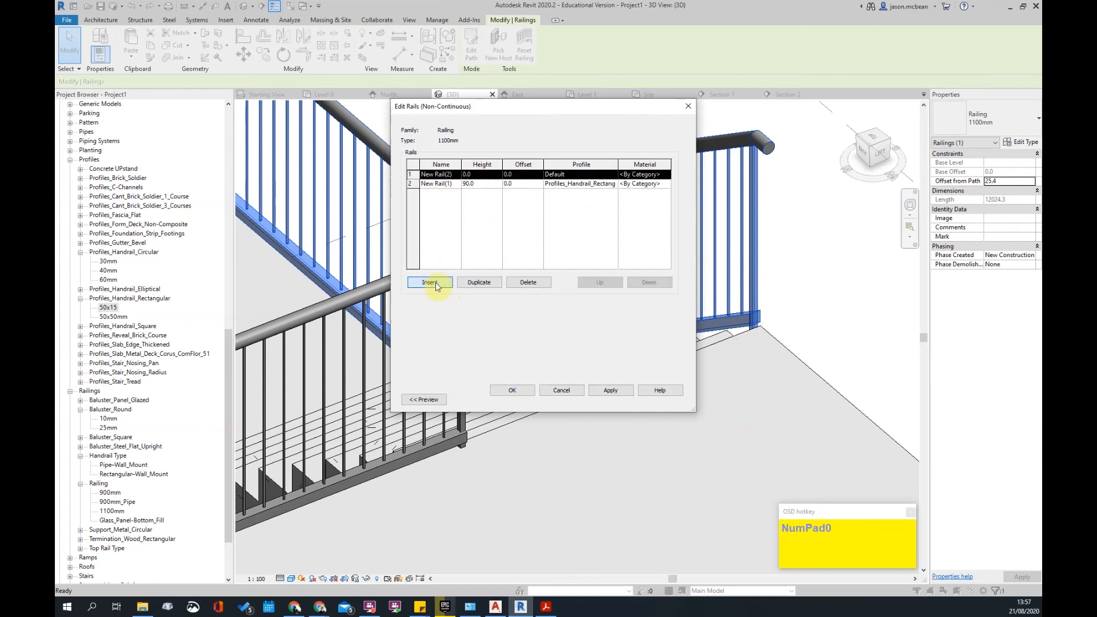
{"action": "left_click", "coordinate": [483, 176]}
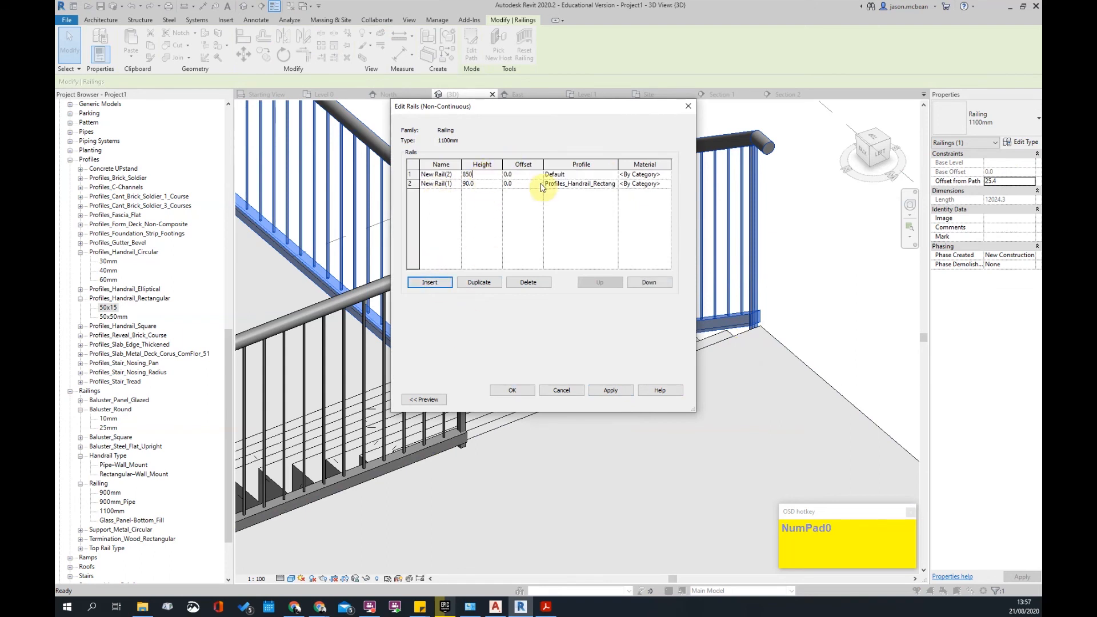
{"action": "left_click", "coordinate": [599, 184]}
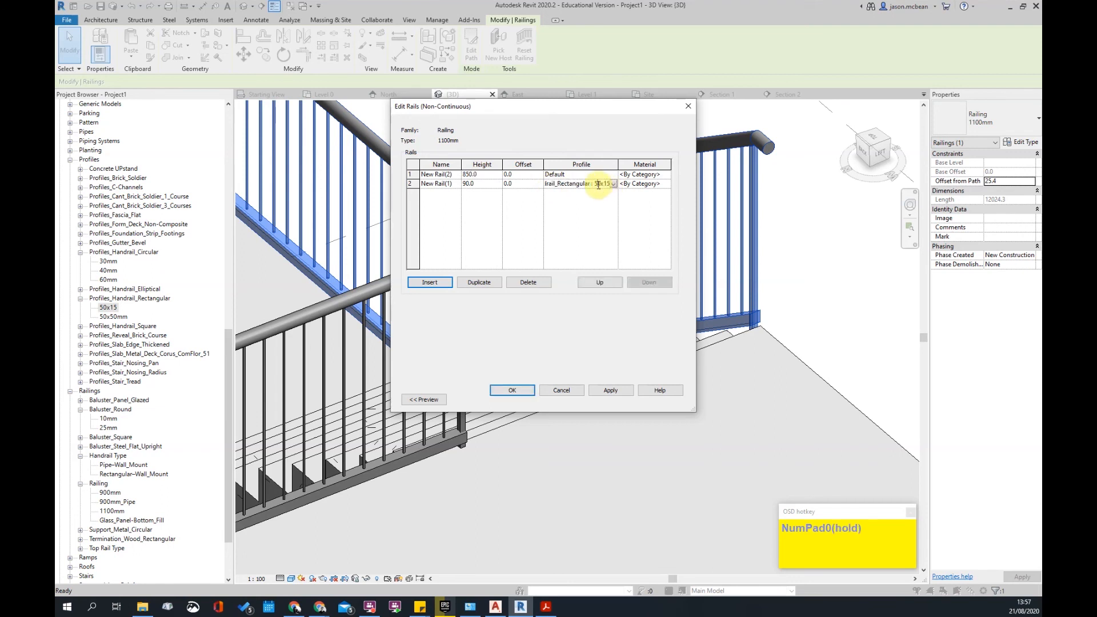
{"action": "left_click", "coordinate": [602, 176]}
{"action": "left_click", "coordinate": [613, 174]}
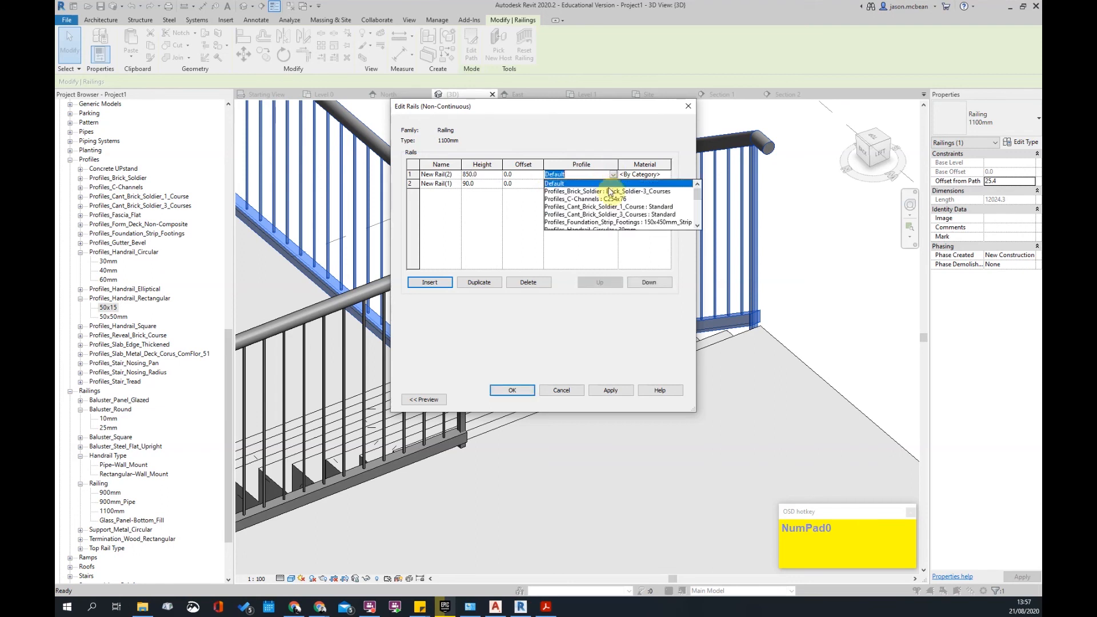
{"action": "scroll", "coordinate": [645, 217], "scroll_direction": "down", "scroll_amount": 2}
{"action": "left_click", "coordinate": [648, 208]}
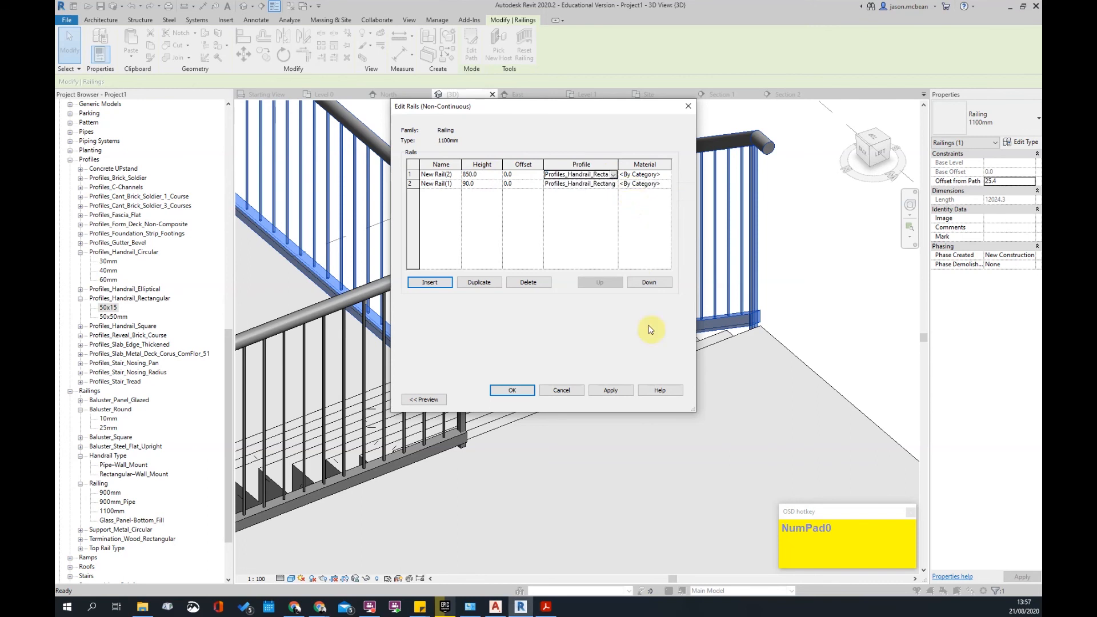
{"action": "left_click", "coordinate": [611, 390]}
{"action": "left_click", "coordinate": [513, 392]}
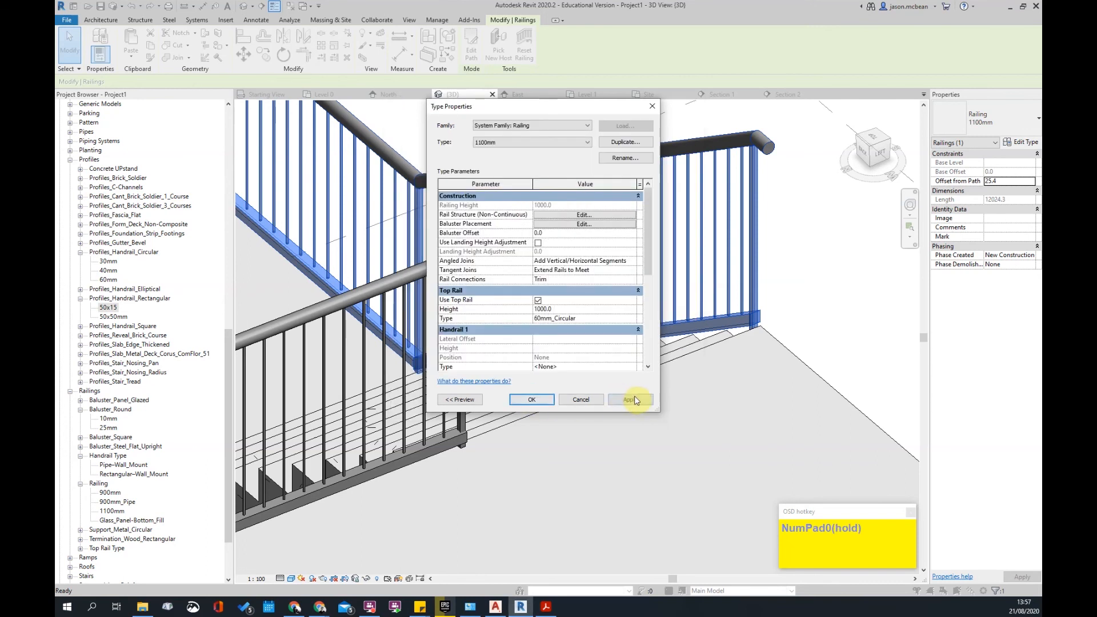
{"action": "left_click", "coordinate": [627, 402]}
{"action": "left_click", "coordinate": [536, 403]}
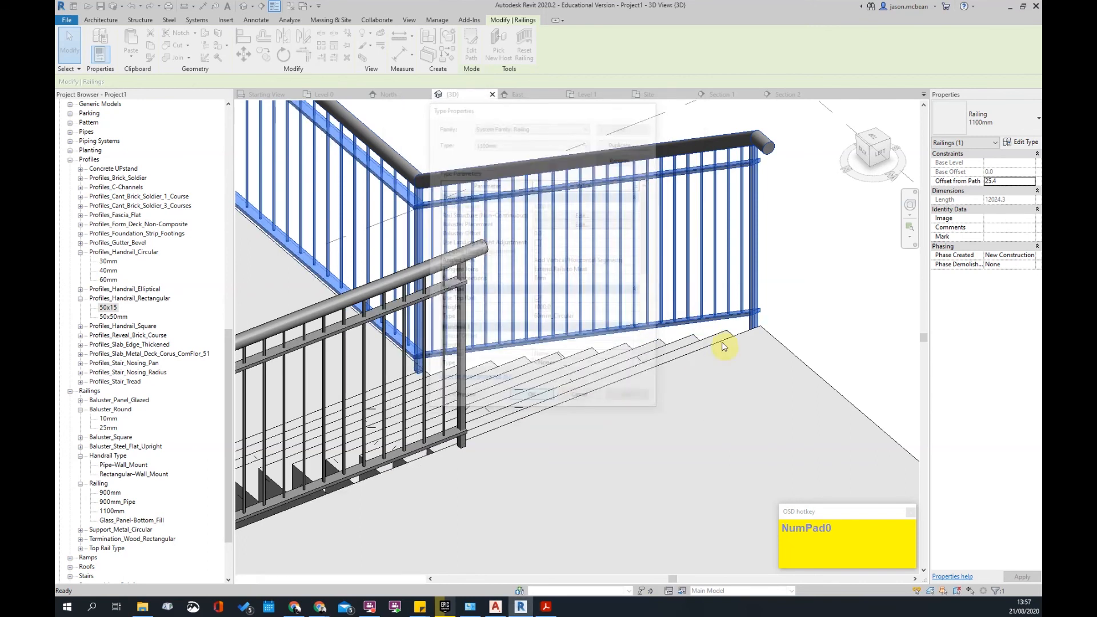
- Select the lower flight railing and review its two-rail structure in type properties
{"action": "left_click", "coordinate": [846, 279]}
{"action": "scroll", "coordinate": [831, 269], "scroll_direction": "down", "scroll_amount": 3}
{"action": "middle_click_drag", "start_coordinate": [614, 414], "coordinate": [626, 350]}
{"action": "scroll", "coordinate": [436, 240], "scroll_direction": "up", "scroll_amount": 3}
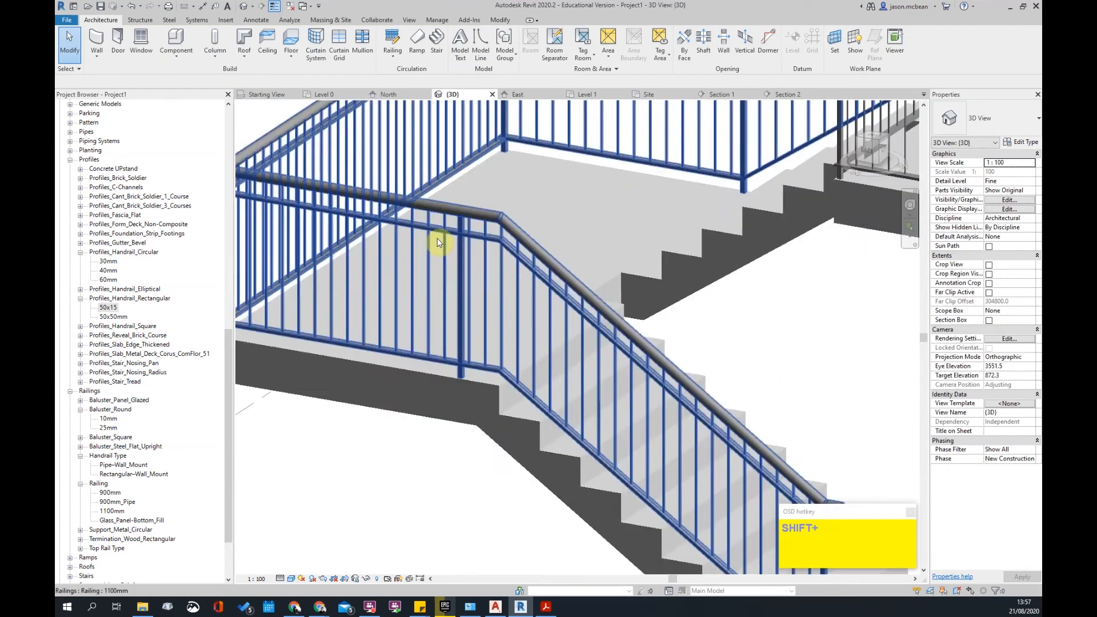
{"action": "left_click", "coordinate": [489, 240]}
{"action": "left_click", "coordinate": [1023, 142]}
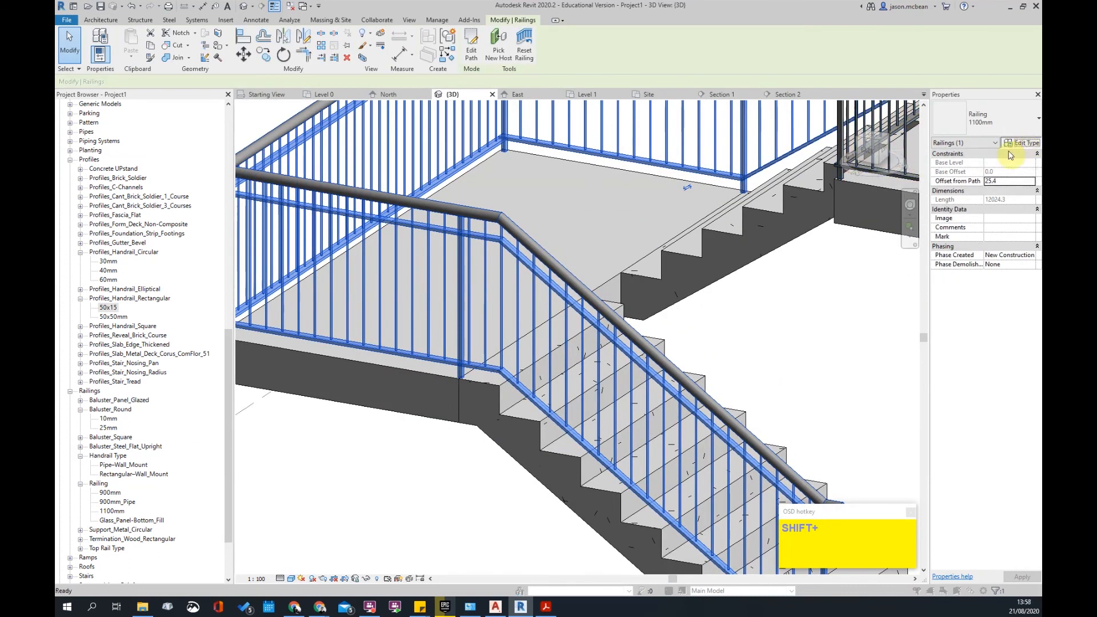
{"action": "left_click", "coordinate": [589, 216]}
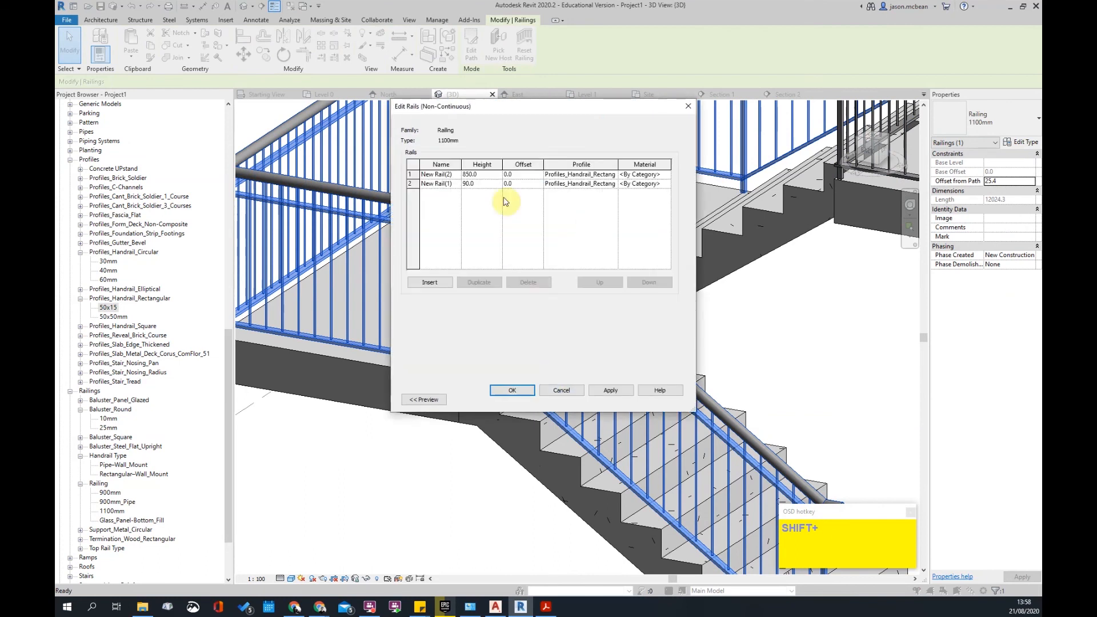
{"action": "left_click", "coordinate": [565, 391]}
- Attach regular baluster tops to New Rail(2) and apply to the 1100mm railing type
{"action": "left_click", "coordinate": [570, 226]}
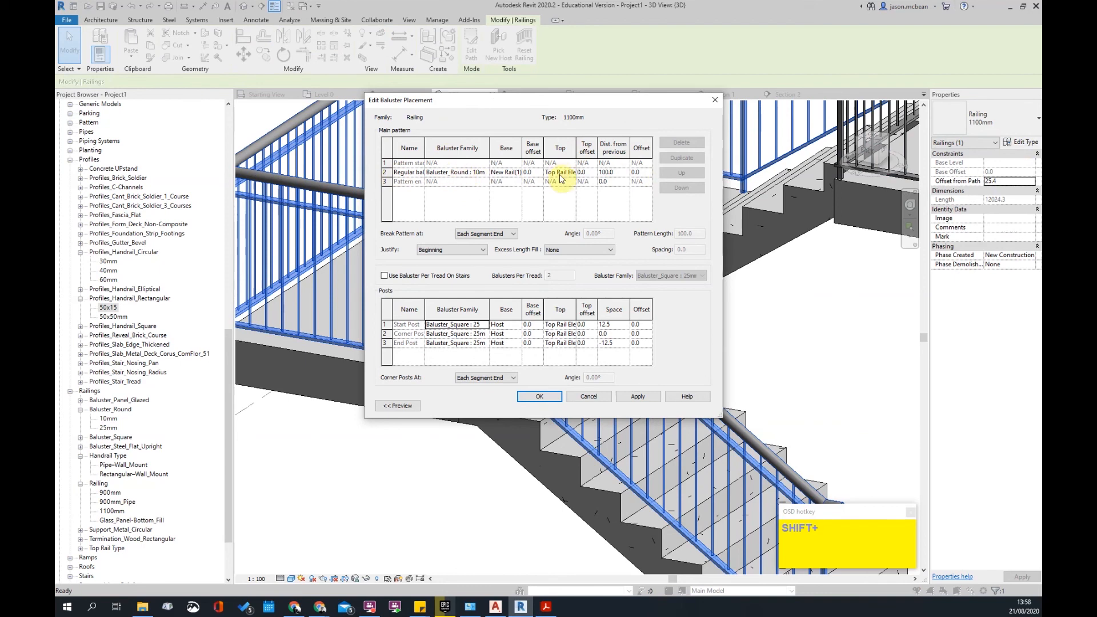
{"action": "left_click", "coordinate": [518, 177]}
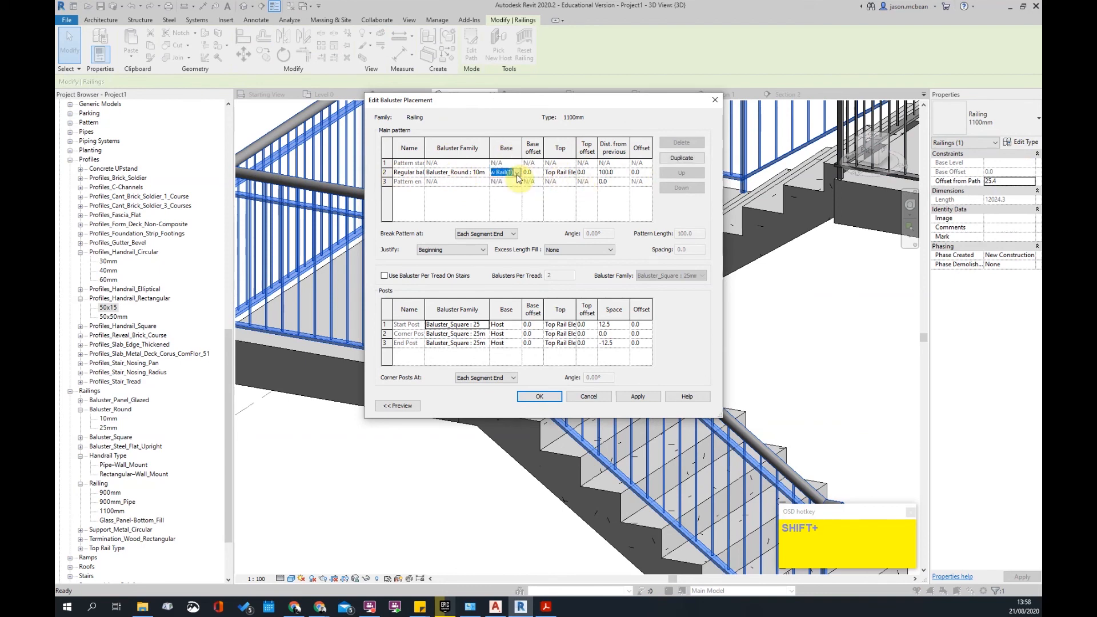
{"action": "left_click", "coordinate": [574, 175]}
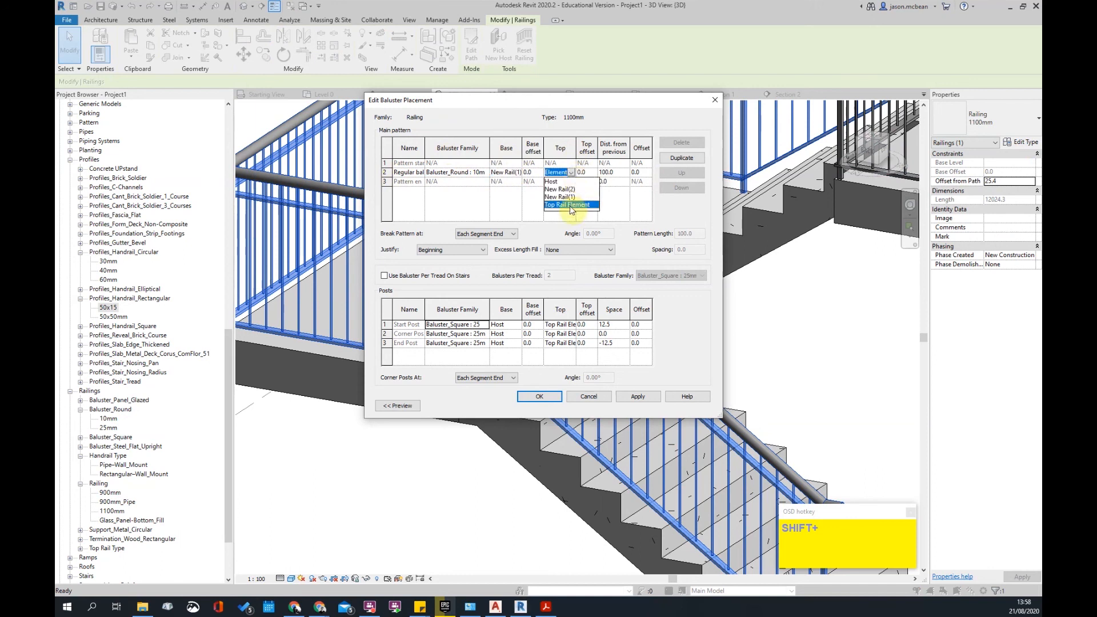
{"action": "left_click", "coordinate": [570, 196]}
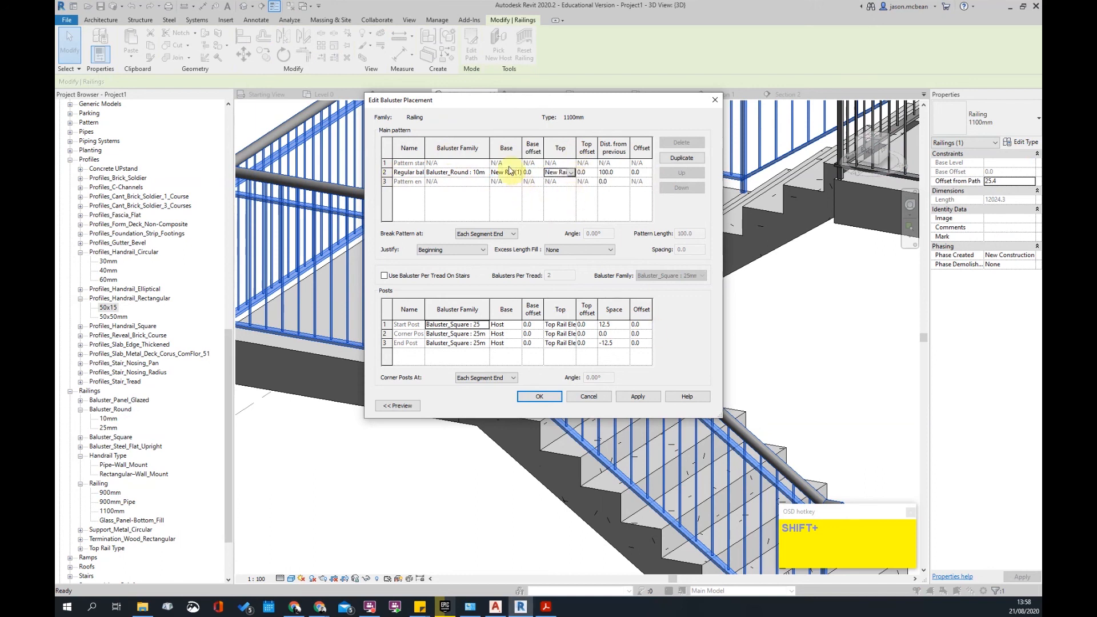
{"action": "left_click", "coordinate": [639, 395]}
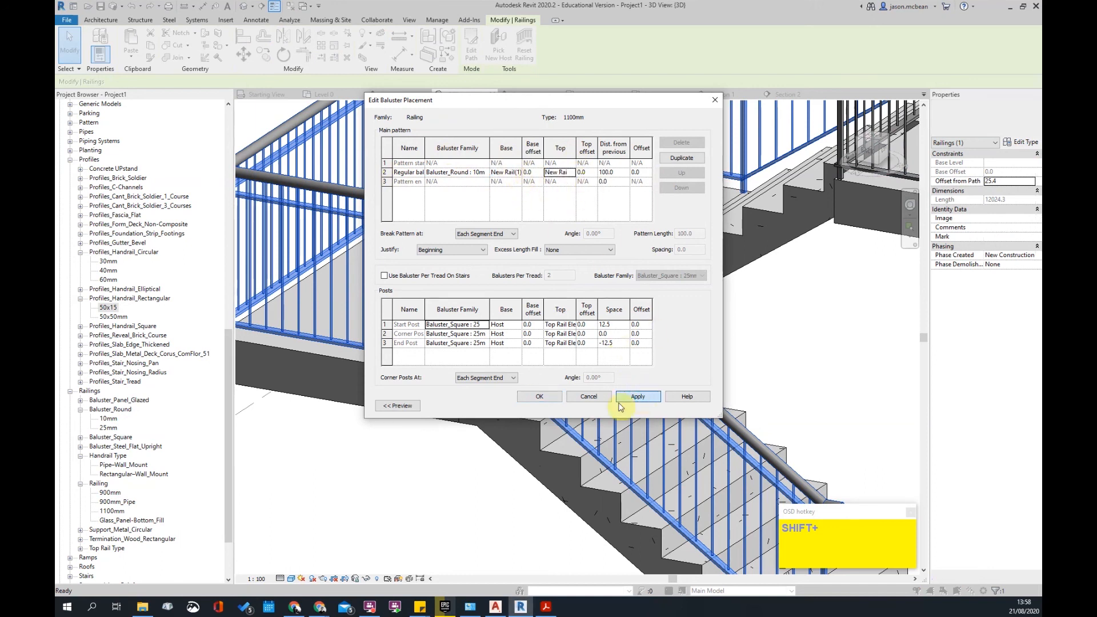
{"action": "left_click", "coordinate": [545, 396]}
{"action": "left_click", "coordinate": [643, 401]}
{"action": "left_click", "coordinate": [541, 403]}
- Inspect the updated railing, picking the top rail to check it
{"action": "middle_click_drag", "start_coordinate": [260, 170], "coordinate": [357, 175]}
{"action": "key", "text": "Escape"}
{"action": "scroll", "coordinate": [321, 191], "scroll_direction": "up", "scroll_amount": 5}
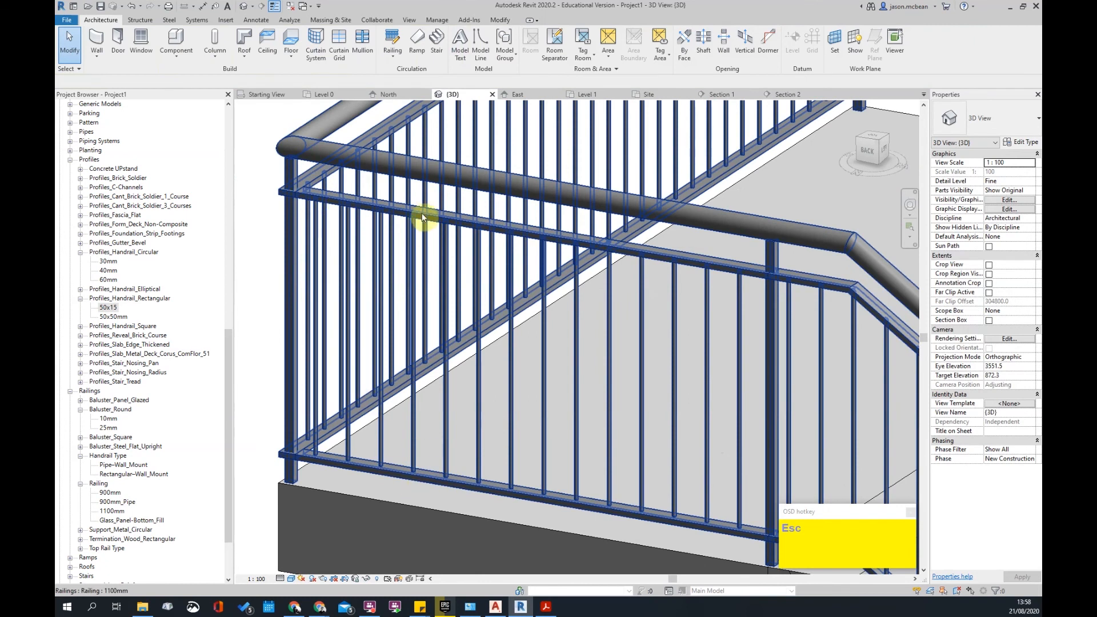
{"action": "key", "text": "Tab"}
{"action": "left_click", "coordinate": [438, 175]}
{"action": "key", "text": "Escape"}
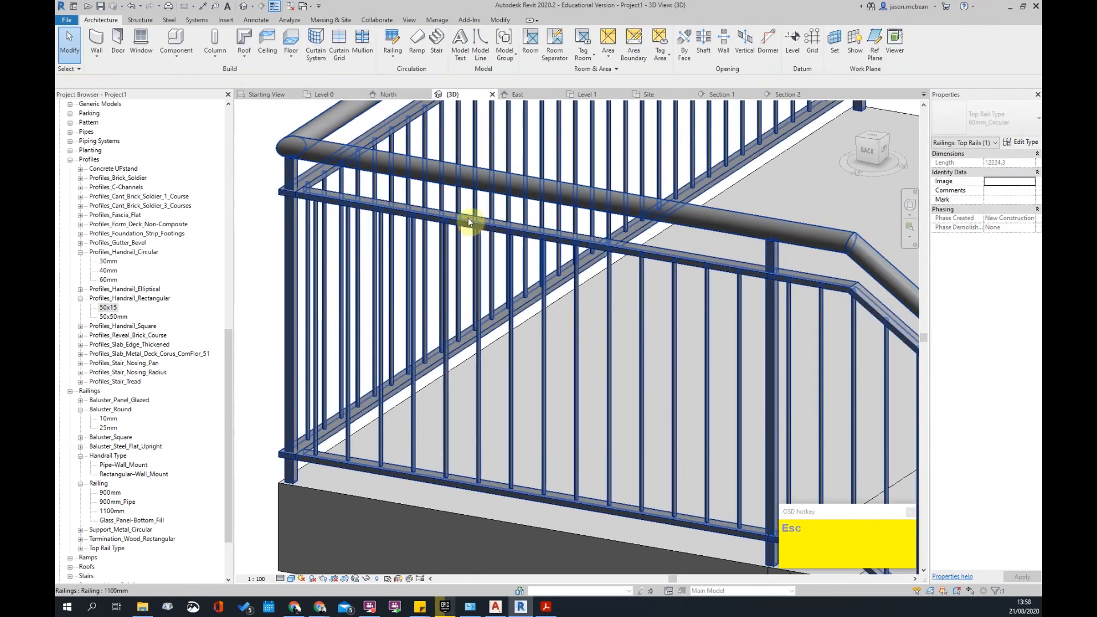
{"action": "scroll", "coordinate": [435, 223], "scroll_direction": "down", "scroll_amount": 5}
{"action": "scroll", "coordinate": [541, 201], "scroll_direction": "up", "scroll_amount": 4}
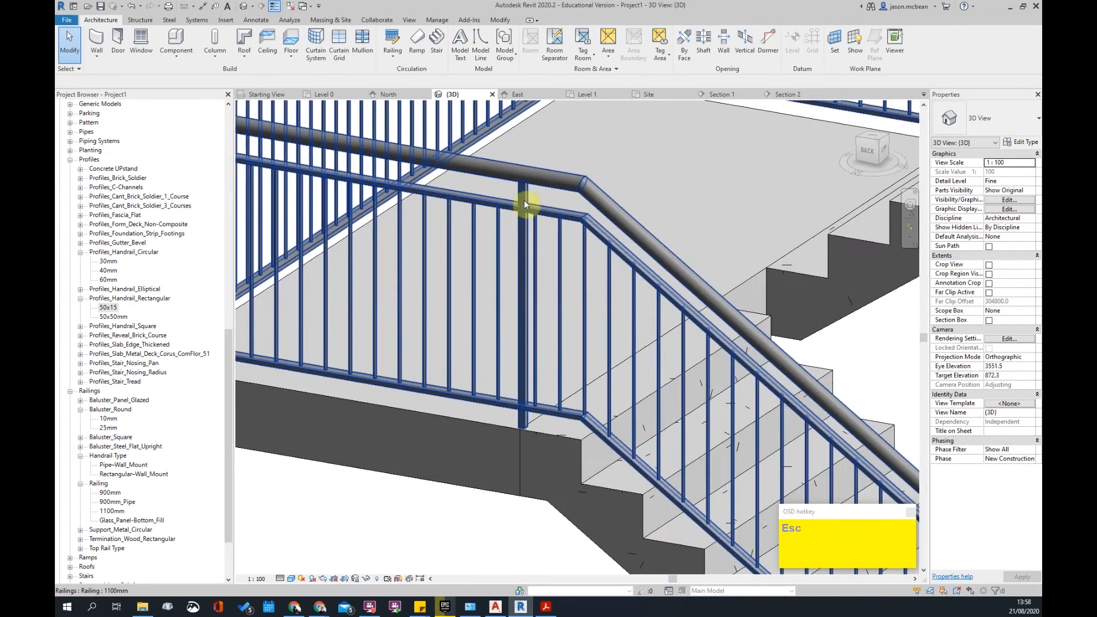
- Set the baluster pattern Justify to Spread Pattern To Fit and apply it
{"action": "left_click", "coordinate": [663, 291]}
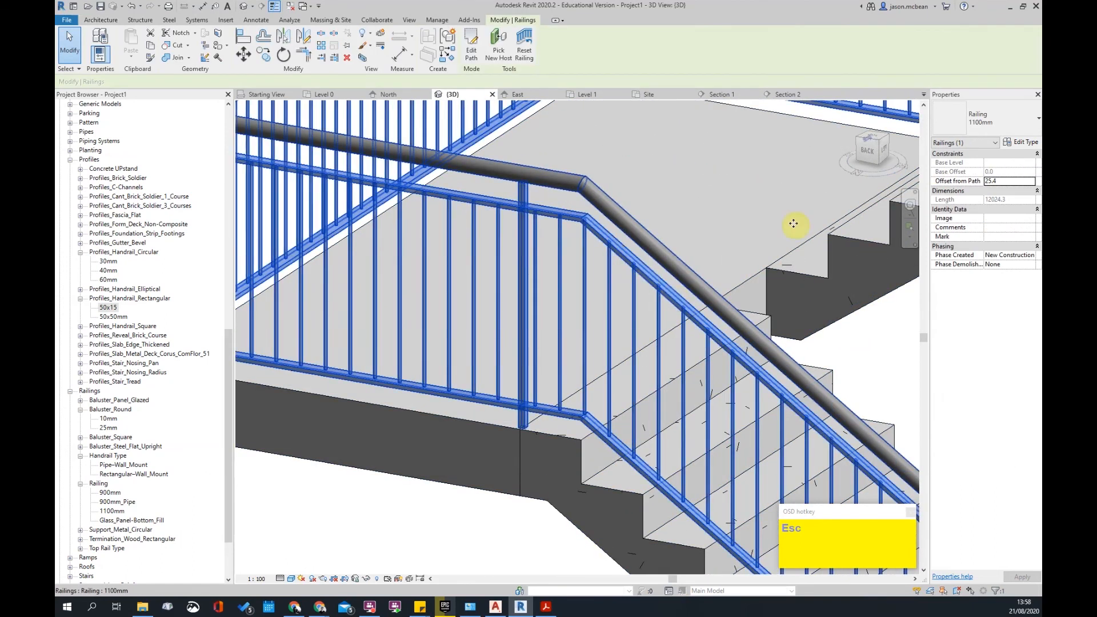
{"action": "left_click", "coordinate": [1010, 142]}
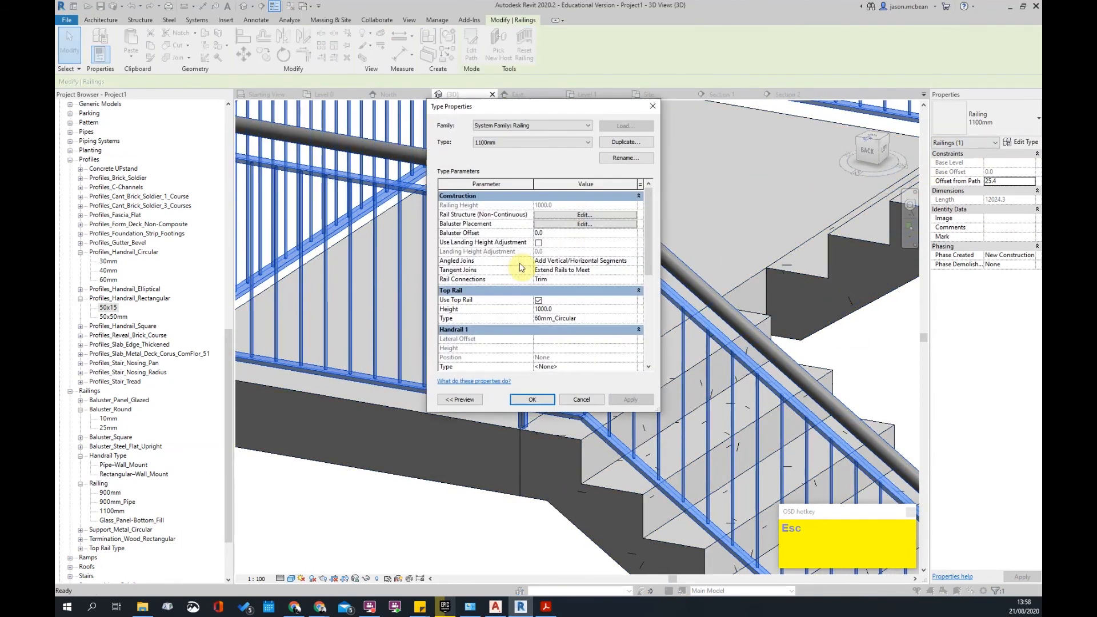
{"action": "left_click", "coordinate": [585, 225]}
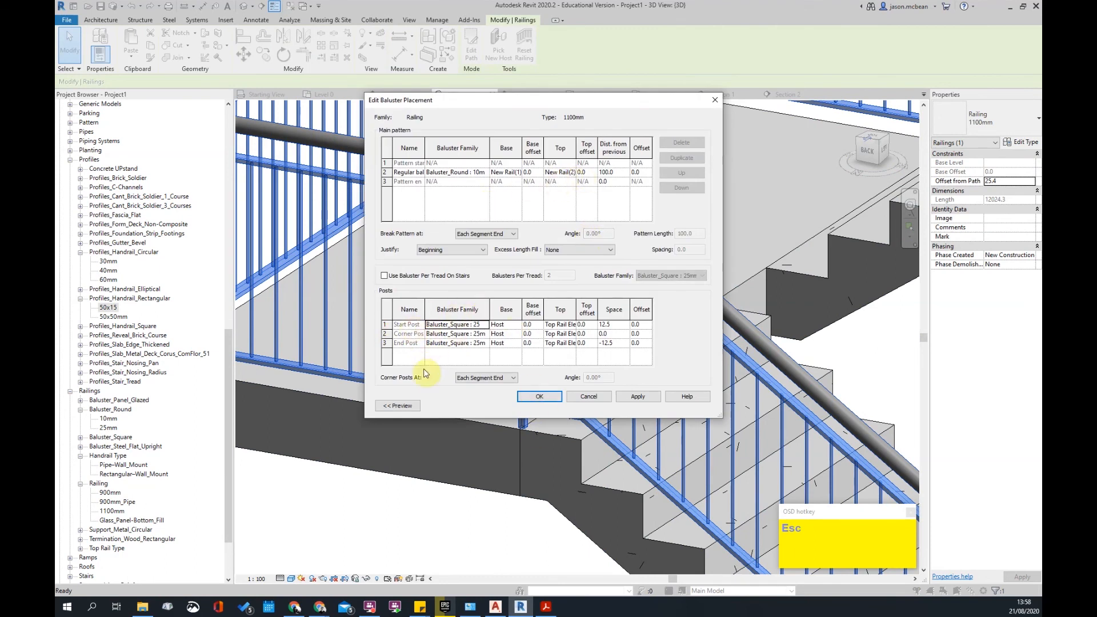
{"action": "double_click", "coordinate": [485, 326]}
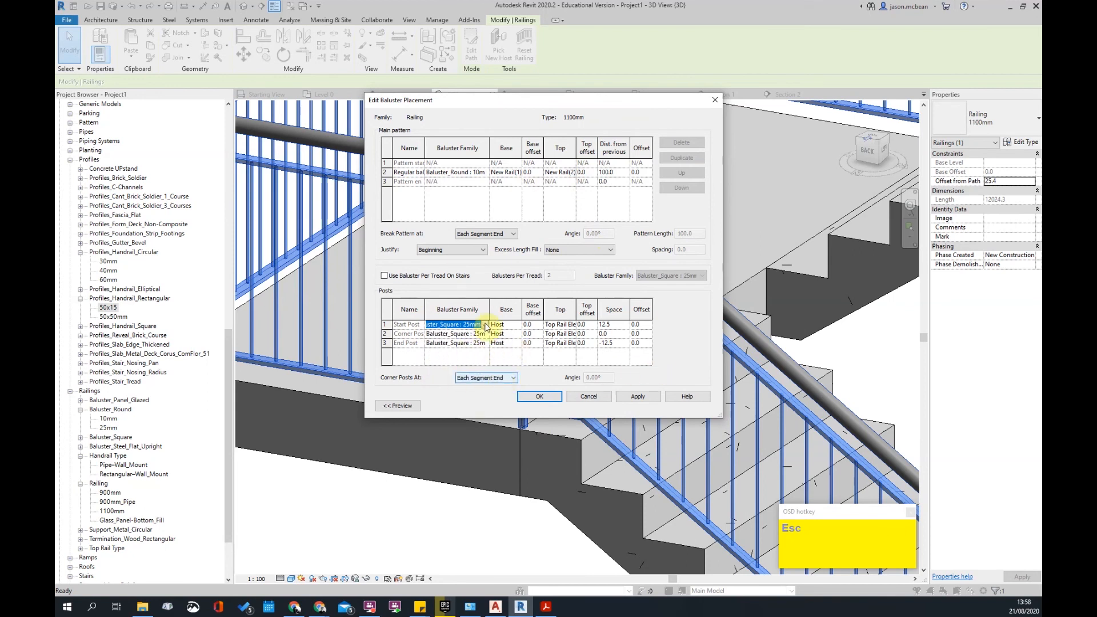
{"action": "left_click", "coordinate": [472, 252]}
{"action": "left_click", "coordinate": [451, 282]}
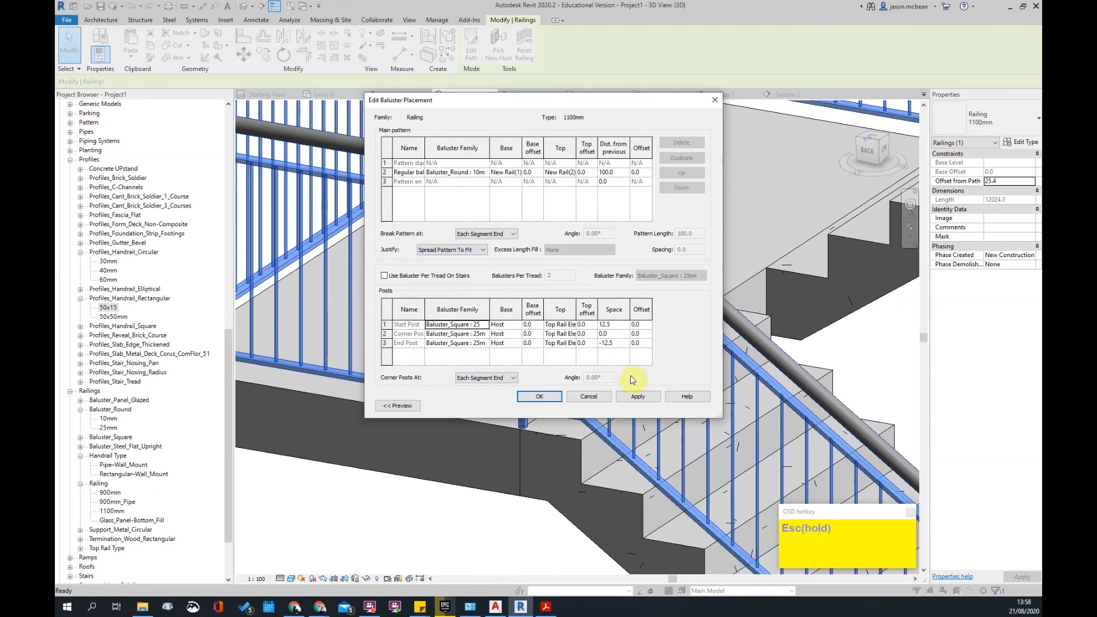
{"action": "left_click", "coordinate": [540, 397]}
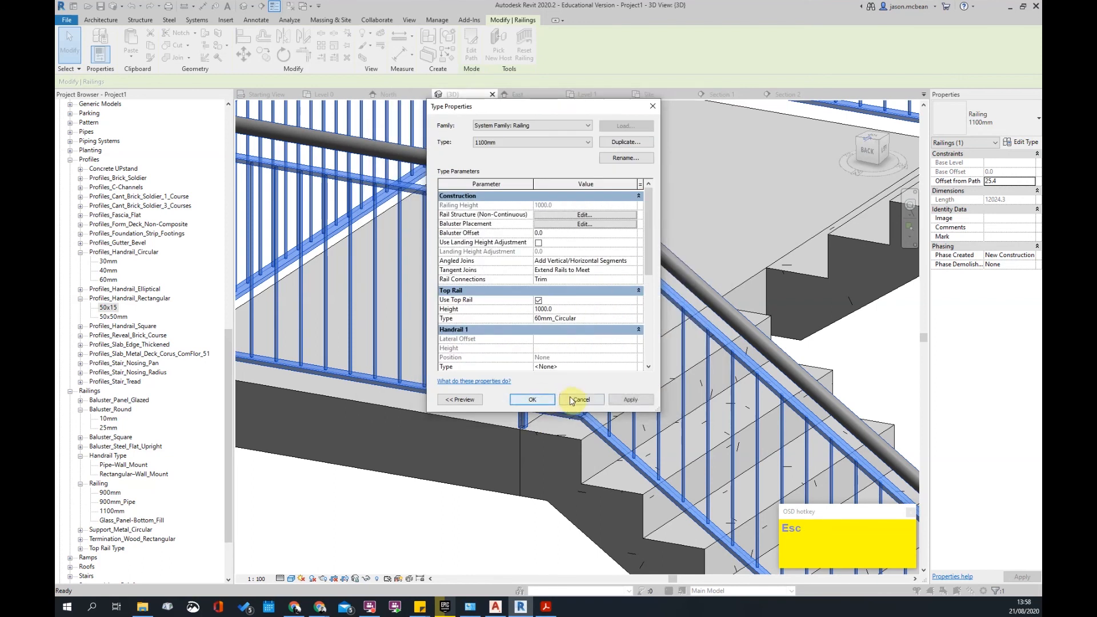
{"action": "left_click", "coordinate": [631, 399]}
{"action": "left_click", "coordinate": [557, 398]}
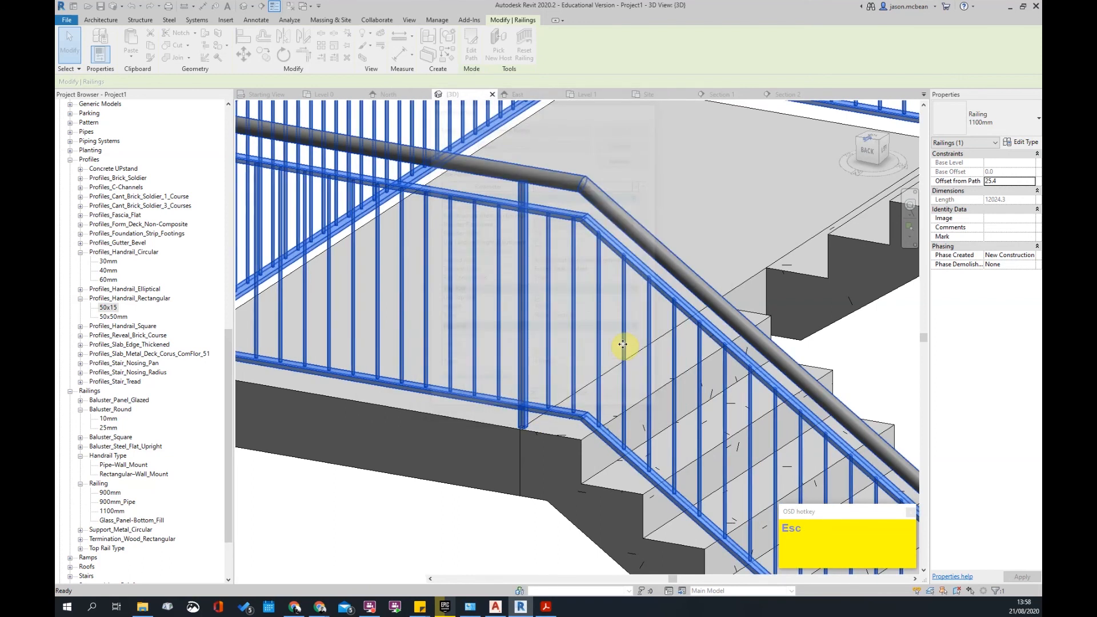
- Orbit and pan around the stair flights and platform to check the railings
{"action": "scroll", "coordinate": [625, 343], "scroll_direction": "down", "scroll_amount": 3}
{"action": "key", "text": "Escape"}
{"action": "middle_click_drag", "start_coordinate": [607, 380], "coordinate": [520, 289]}
{"action": "scroll", "coordinate": [688, 365], "scroll_direction": "up", "scroll_amount": 5}
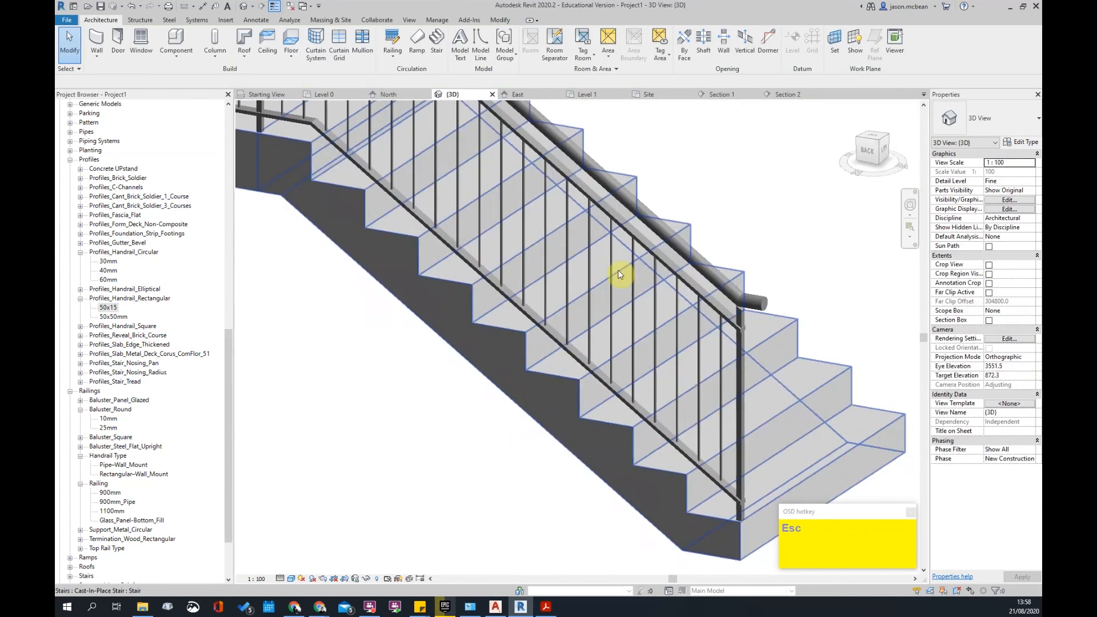
{"action": "scroll", "coordinate": [655, 319], "scroll_direction": "down", "scroll_amount": 3}
{"action": "middle_click_drag", "start_coordinate": [688, 477], "coordinate": [627, 476]}
{"action": "scroll", "coordinate": [627, 476], "scroll_direction": "down", "scroll_amount": 3}
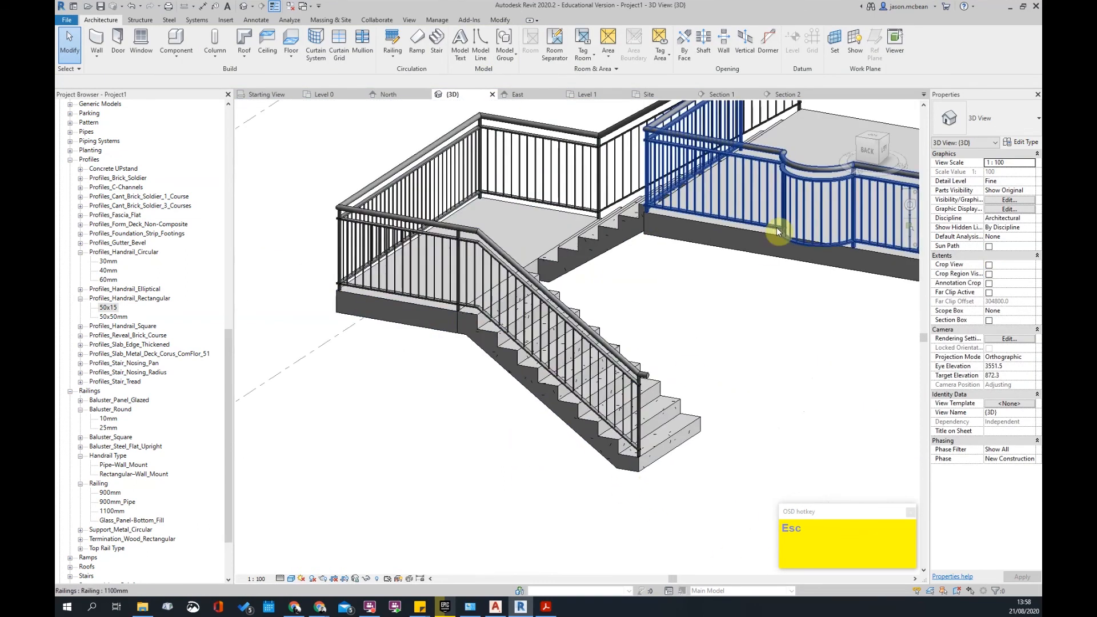
{"action": "scroll", "coordinate": [563, 331], "scroll_direction": "down", "scroll_amount": 2}
{"action": "middle_click_drag", "start_coordinate": [479, 365], "coordinate": [576, 379], "text": "shift"}
{"action": "scroll", "coordinate": [641, 345], "scroll_direction": "up", "scroll_amount": 5}
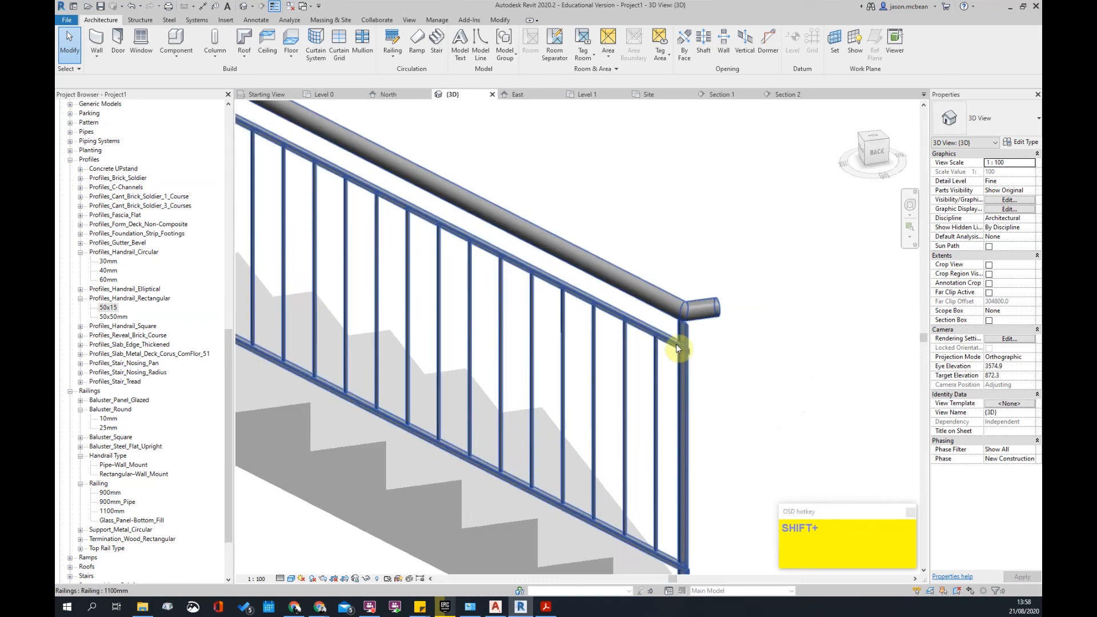
{"action": "scroll", "coordinate": [743, 343], "scroll_direction": "down", "scroll_amount": 1}
{"action": "scroll", "coordinate": [777, 337], "scroll_direction": "up", "scroll_amount": 1}
{"action": "scroll", "coordinate": [744, 329], "scroll_direction": "down", "scroll_amount": 3}
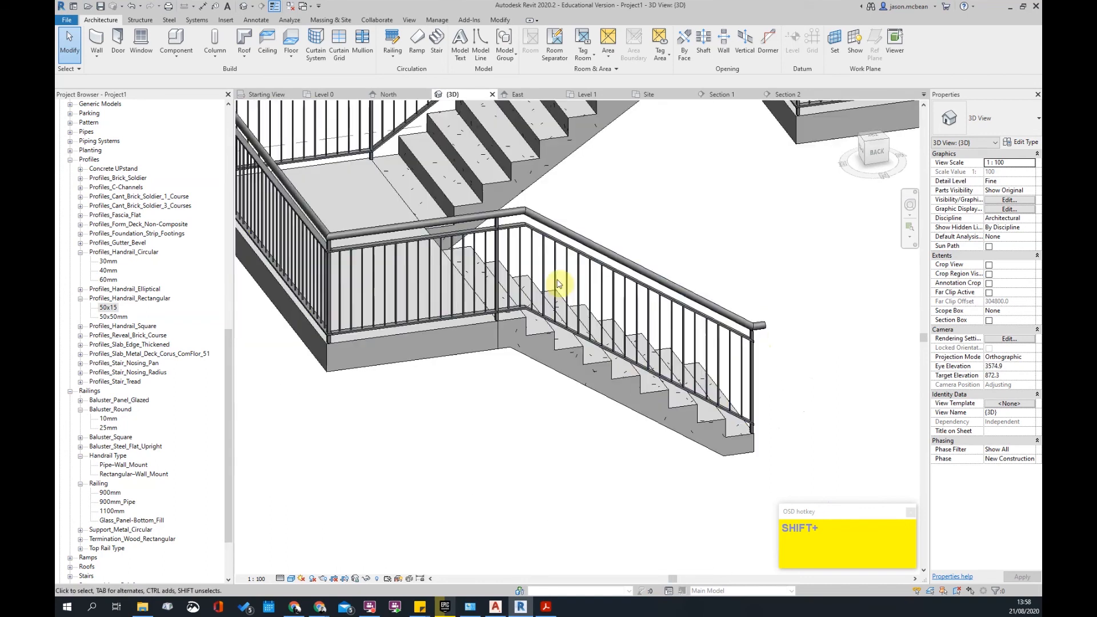
{"action": "scroll", "coordinate": [709, 343], "scroll_direction": "down", "scroll_amount": 3}
{"action": "middle_click_drag", "start_coordinate": [683, 318], "coordinate": [656, 385], "text": "shift"}
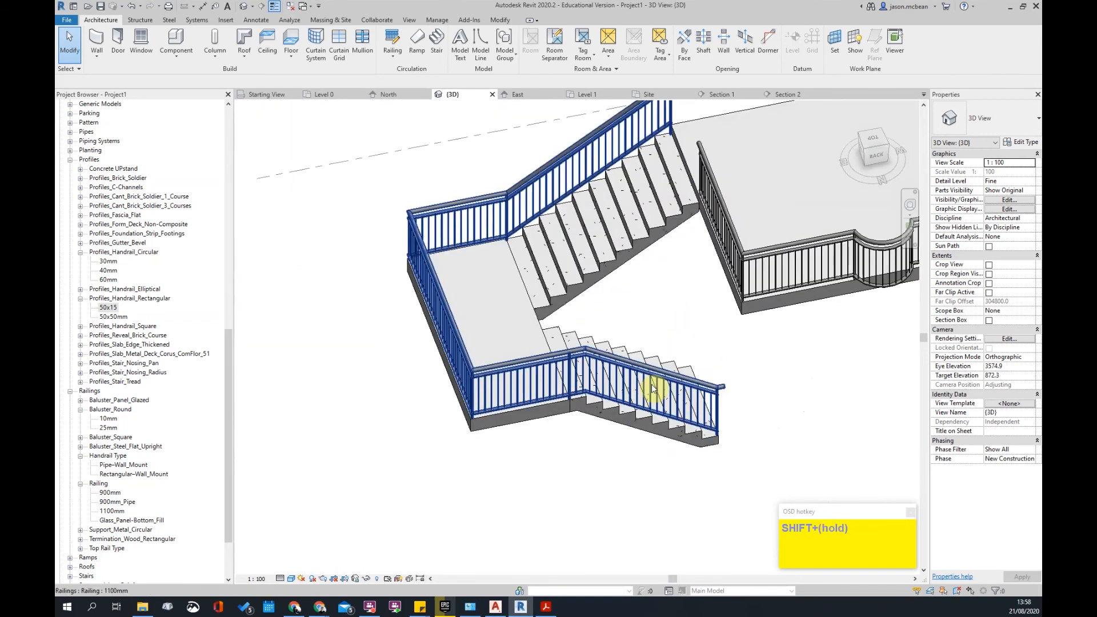
{"action": "left_click", "coordinate": [657, 385]}
{"action": "scroll", "coordinate": [513, 237], "scroll_direction": "up", "scroll_amount": 2}
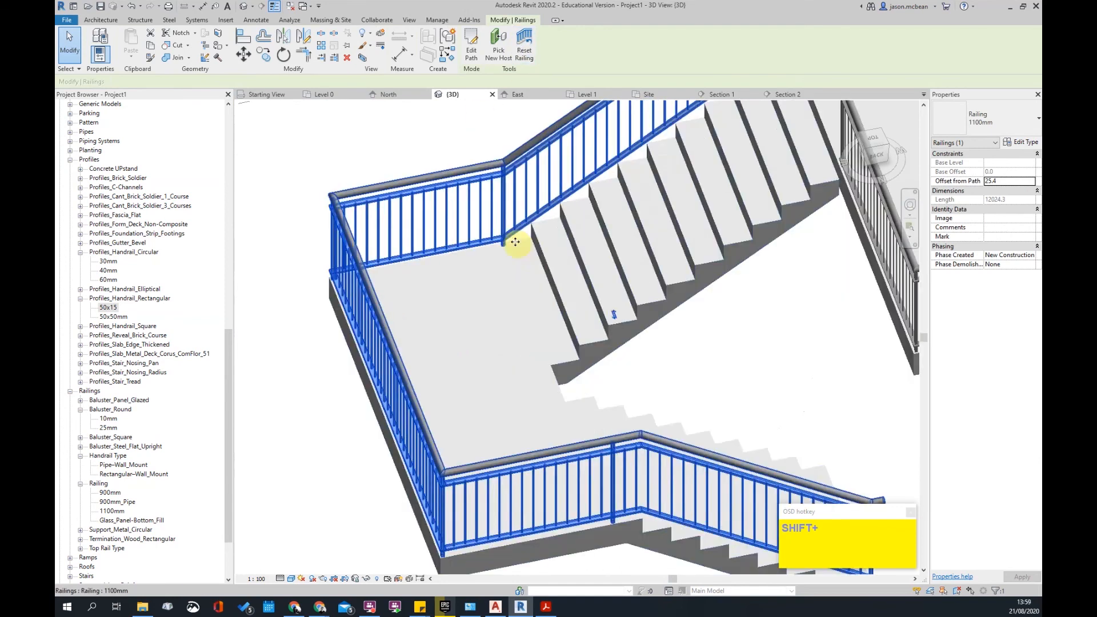
{"action": "scroll", "coordinate": [583, 196], "scroll_direction": "down", "scroll_amount": 3}
{"action": "middle_click_drag", "start_coordinate": [666, 249], "coordinate": [629, 276]}
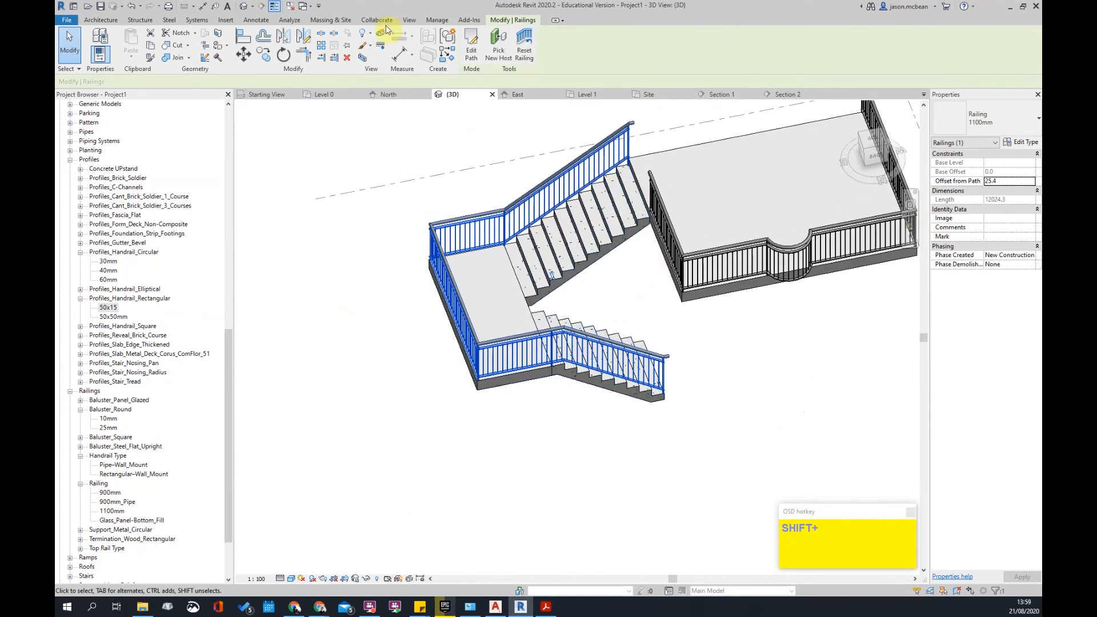
{"action": "key", "text": "Escape"}
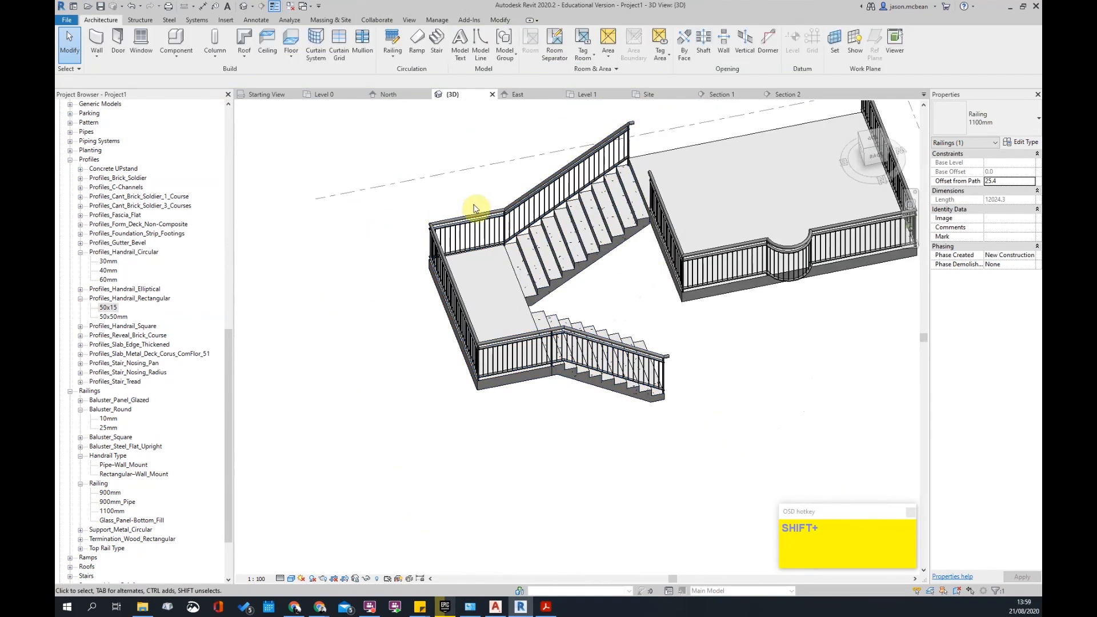
- Try Place on Stair/Ramp, switching the railing position between Stringer and Treads, then cancel
{"action": "left_click", "coordinate": [395, 51]}
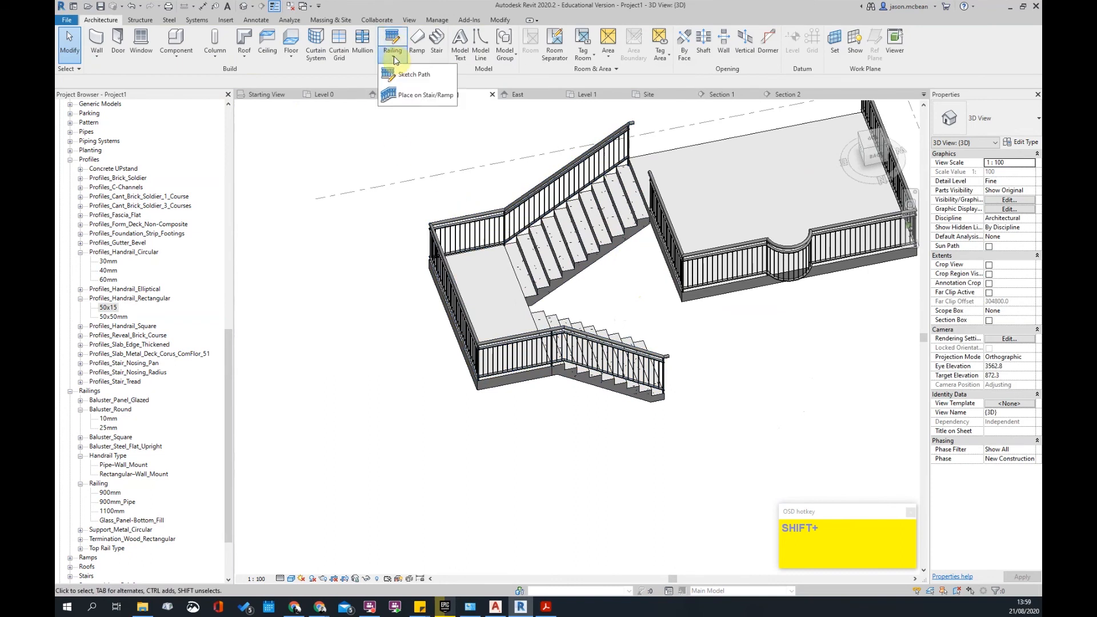
{"action": "left_click", "coordinate": [413, 94]}
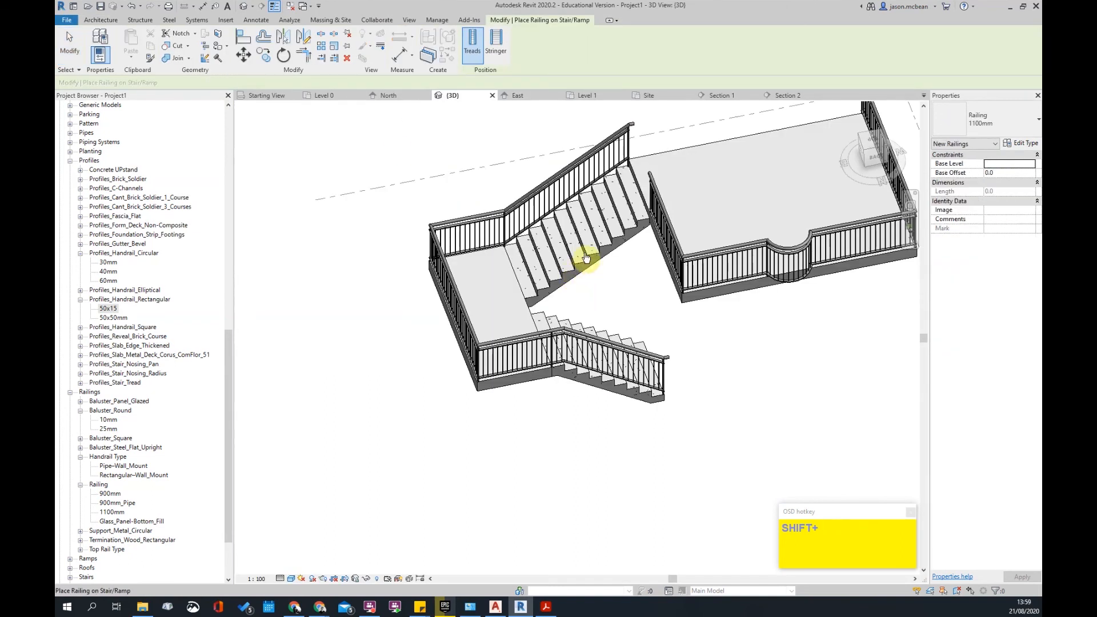
{"action": "scroll", "coordinate": [581, 342], "scroll_direction": "down", "scroll_amount": 3}
{"action": "key", "text": "Escape"}
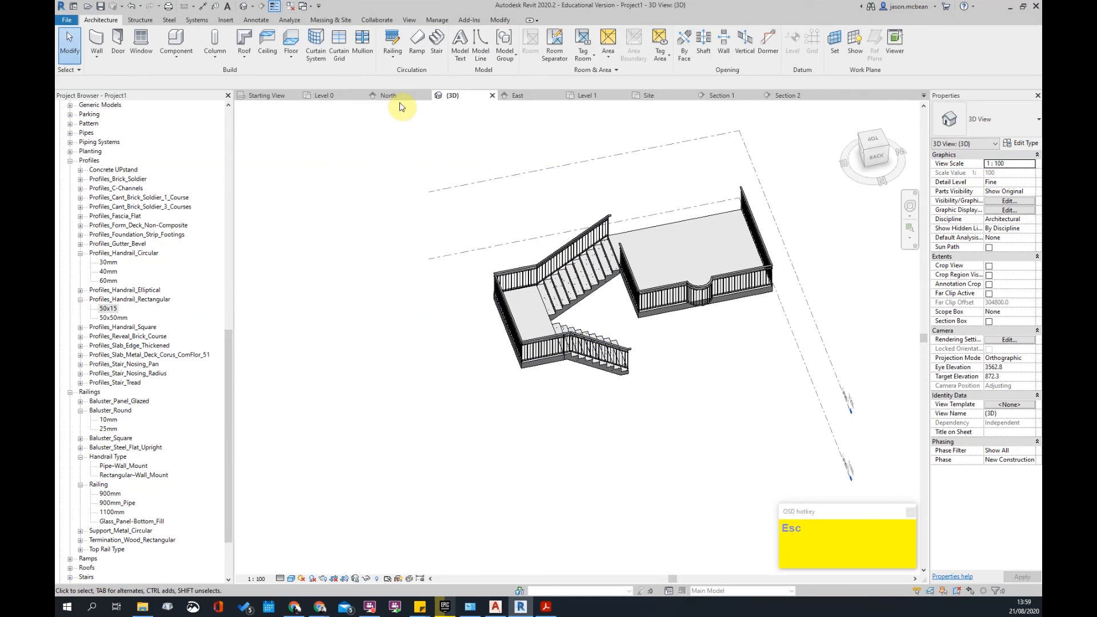
{"action": "left_click", "coordinate": [400, 54]}
{"action": "left_click", "coordinate": [398, 94]}
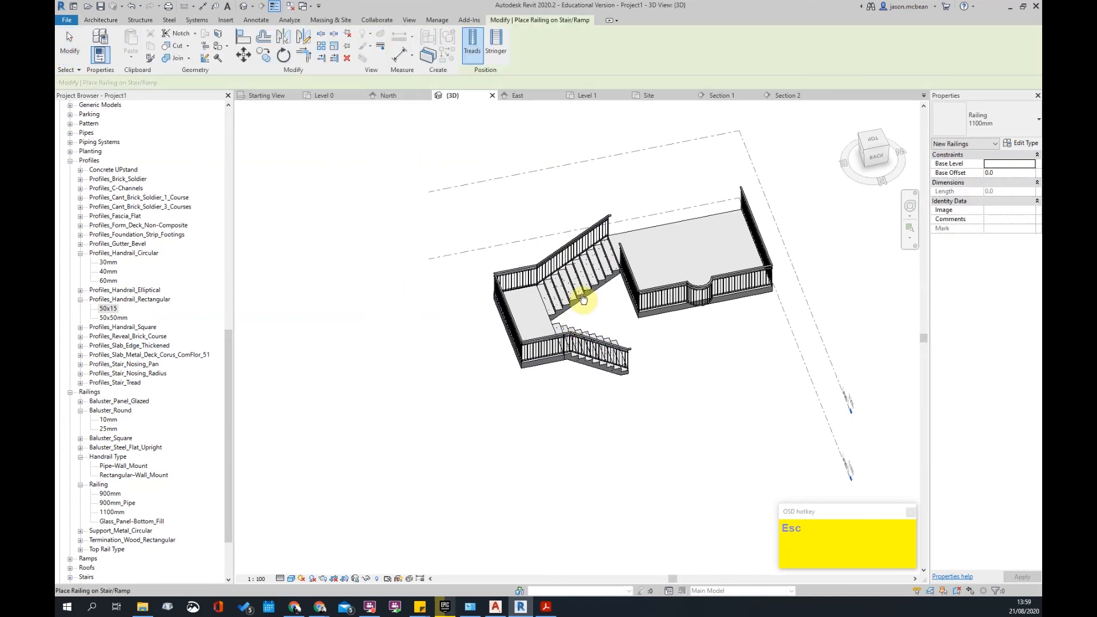
{"action": "scroll", "coordinate": [551, 336], "scroll_direction": "down", "scroll_amount": 2}
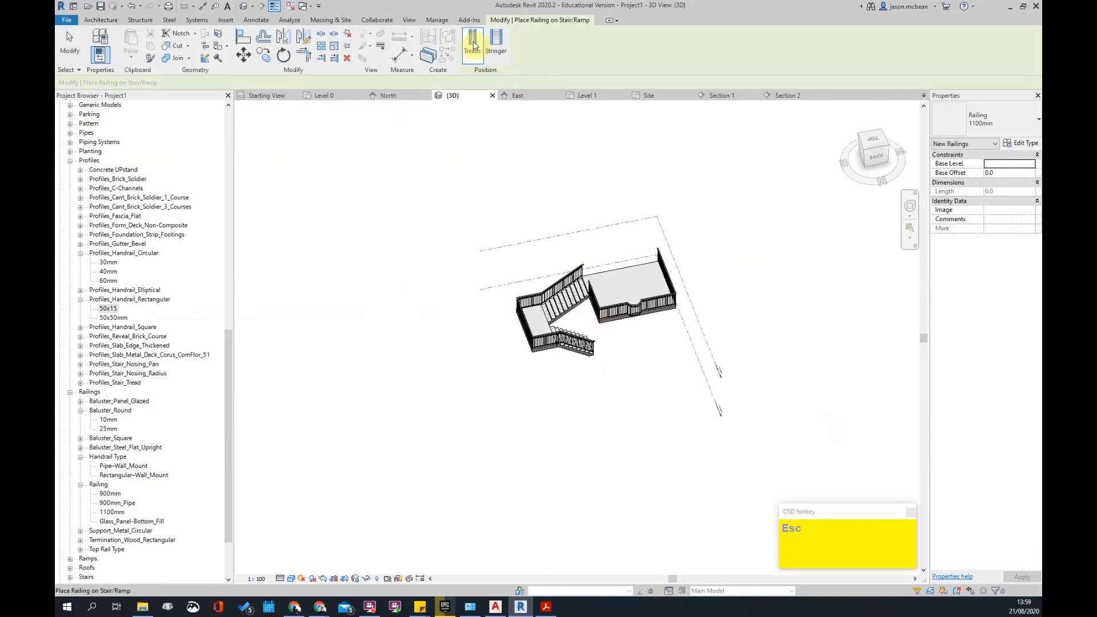
{"action": "left_click", "coordinate": [496, 43]}
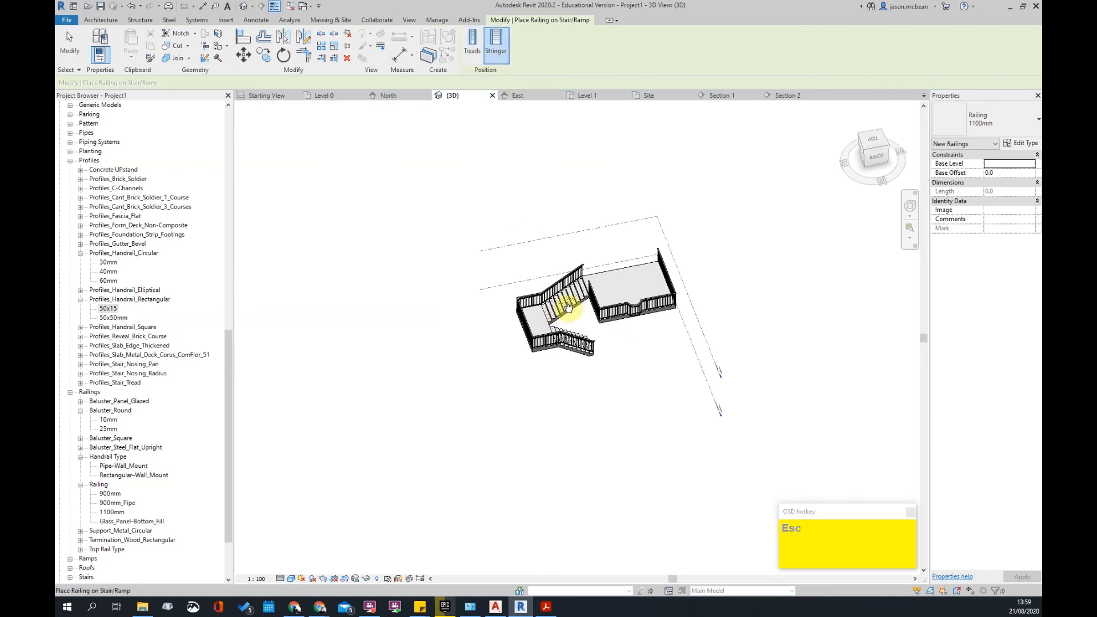
{"action": "left_click", "coordinate": [479, 55]}
{"action": "scroll", "coordinate": [575, 303], "scroll_direction": "up", "scroll_amount": 3}
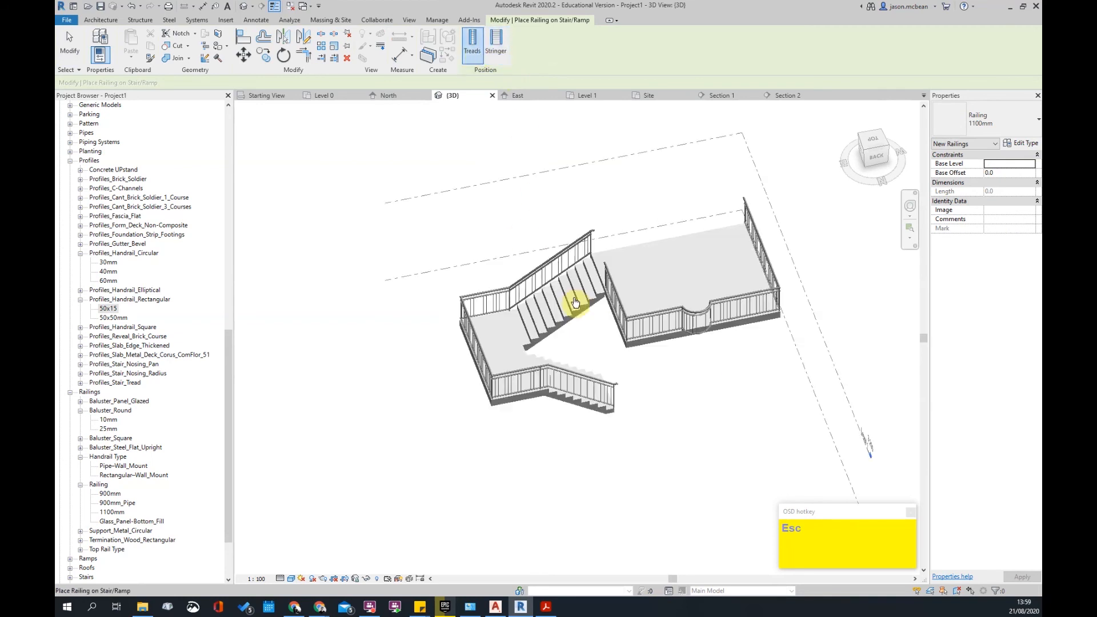
{"action": "key", "text": "Escape"}
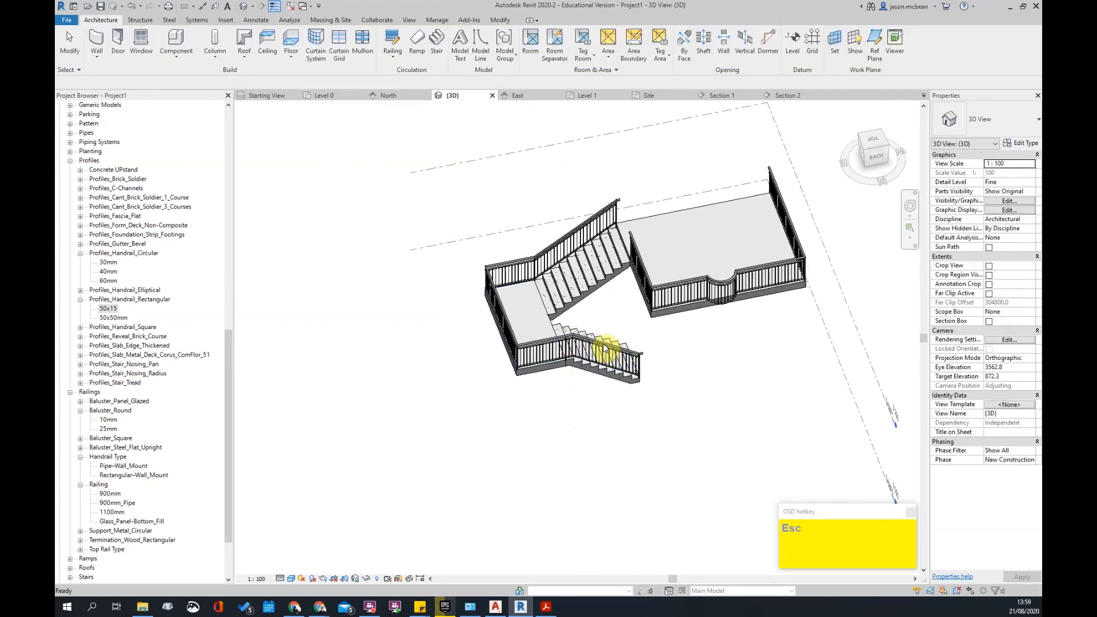
- Select the existing stair railing and delete it
{"action": "left_click", "coordinate": [606, 352]}
{"action": "scroll", "coordinate": [588, 317], "scroll_direction": "down", "scroll_amount": 2}
{"action": "key", "text": "Delete"}
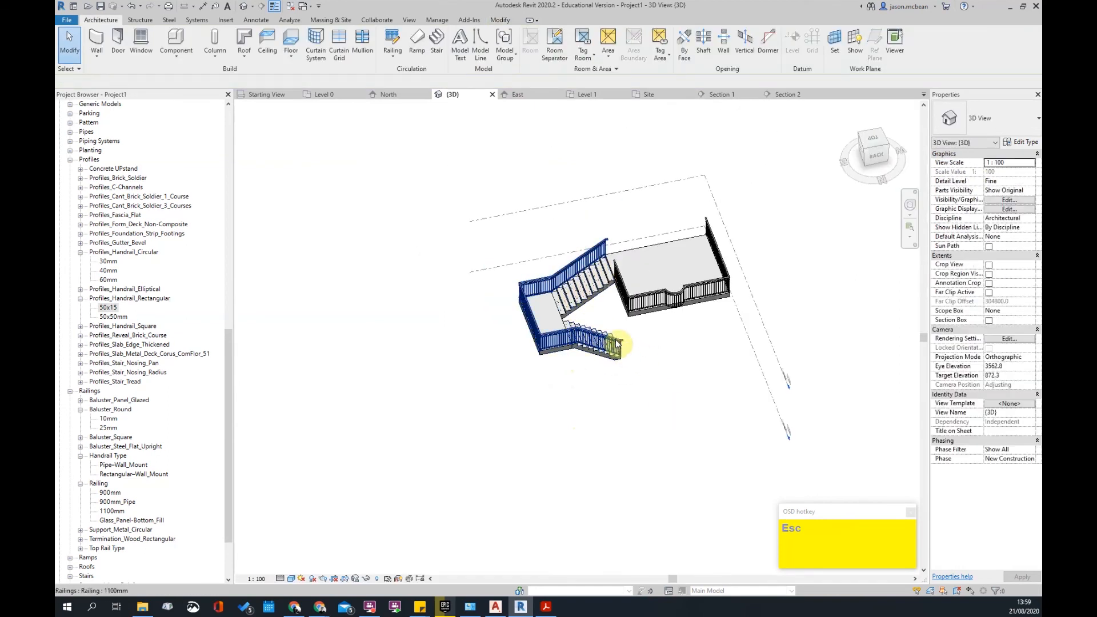
- Place a new 1100mm railing on the stair, then orbit to inspect it
{"action": "left_click", "coordinate": [392, 57]}
{"action": "left_click", "coordinate": [395, 96]}
{"action": "left_click", "coordinate": [561, 331]}
{"action": "scroll", "coordinate": [600, 354], "scroll_direction": "up", "scroll_amount": 4}
{"action": "key", "text": "Escape"}
{"action": "middle_click_drag", "start_coordinate": [563, 320], "coordinate": [478, 269], "text": "shift"}
{"action": "scroll", "coordinate": [489, 266], "scroll_direction": "up", "scroll_amount": 4}
{"action": "scroll", "coordinate": [525, 250], "scroll_direction": "up", "scroll_amount": 3}
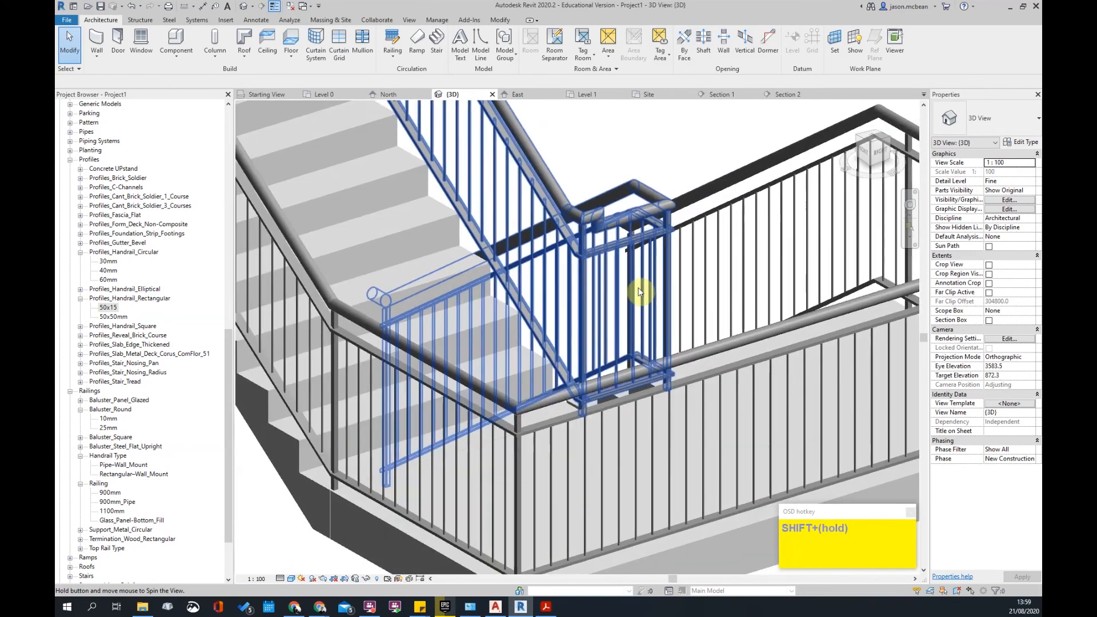